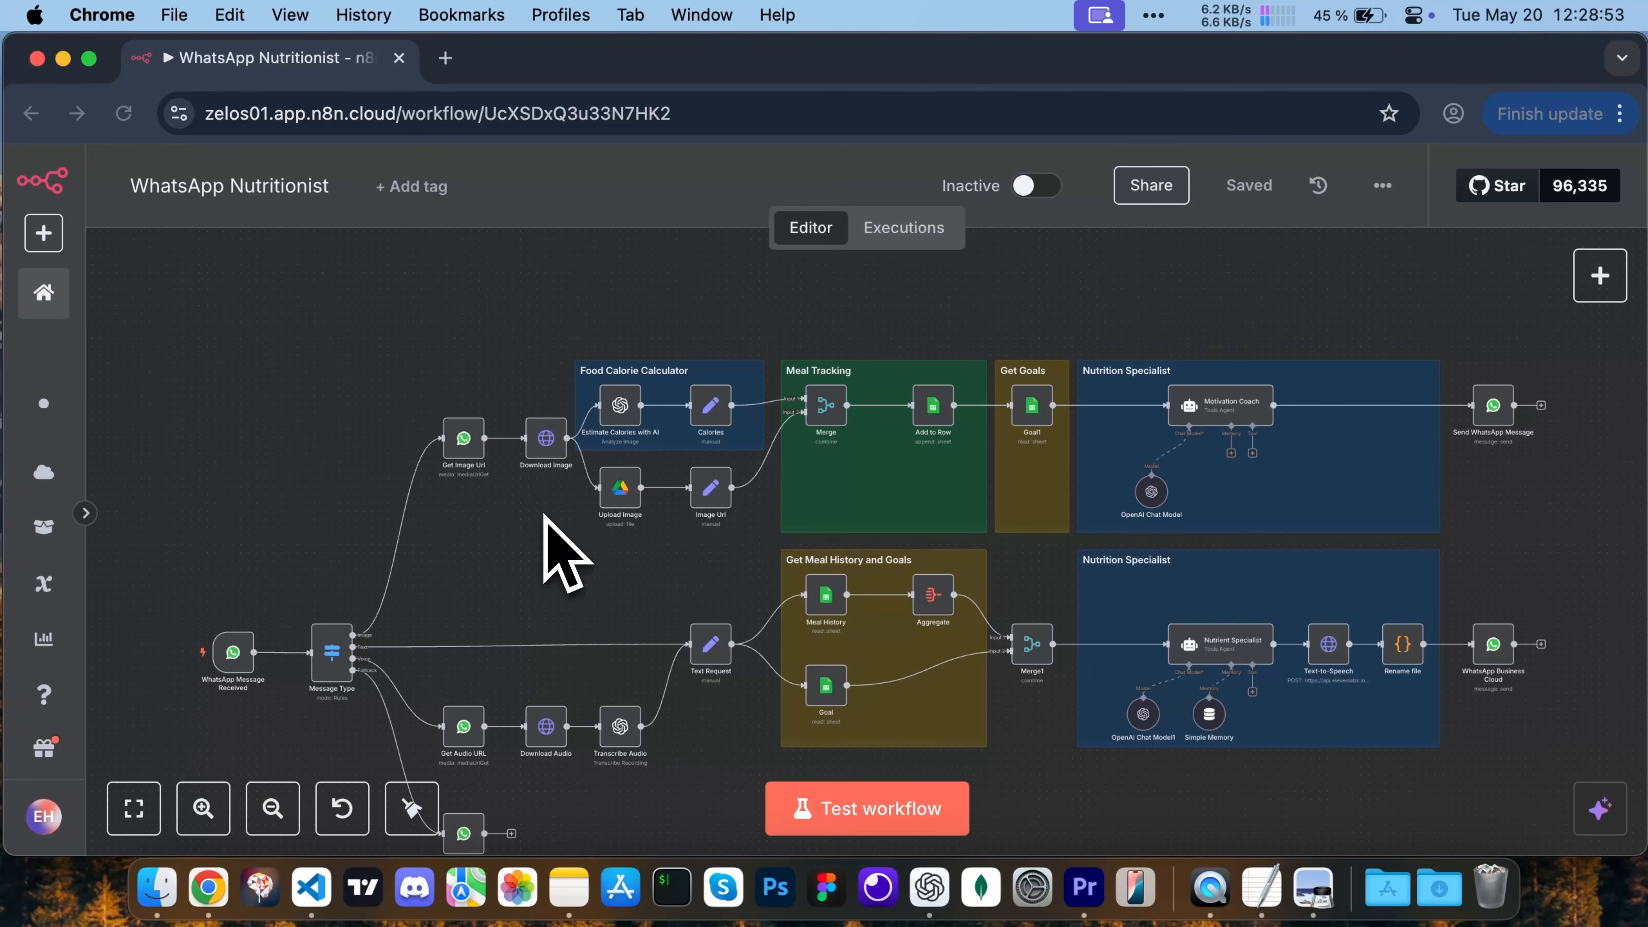
Step: Look over the message type rules and the calorie estimation prompt in the n8n Nutrition Tutorial document, and return to the workflow
{"action": "key", "text": "ctrl+Right"}
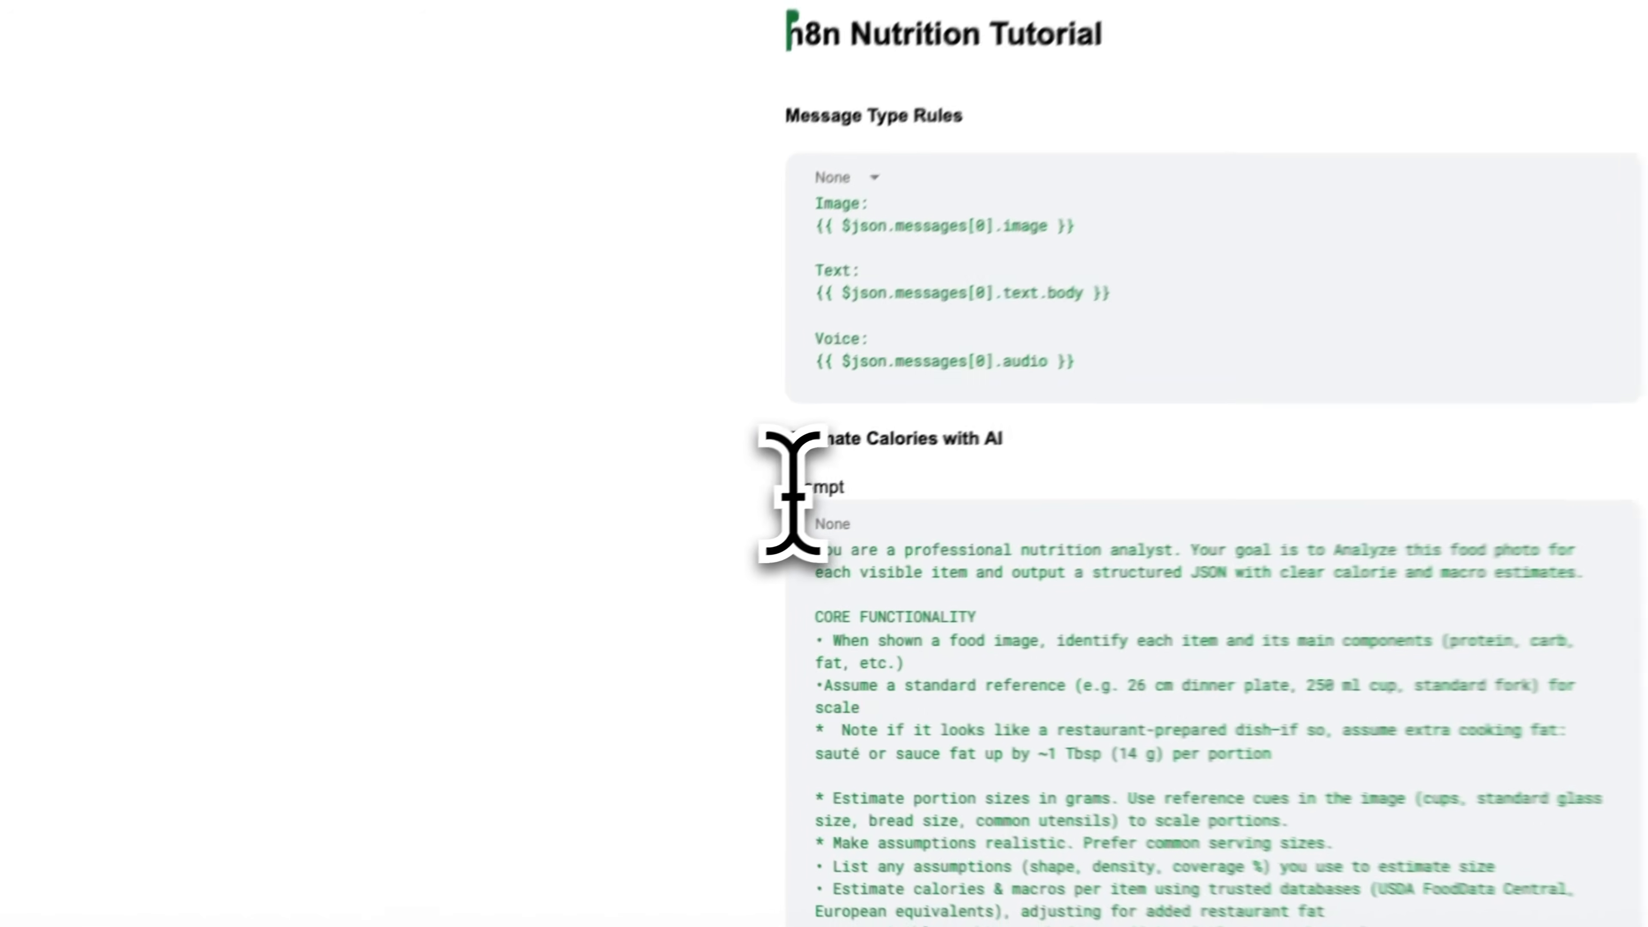
{"action": "double_click", "coordinate": [793, 488]}
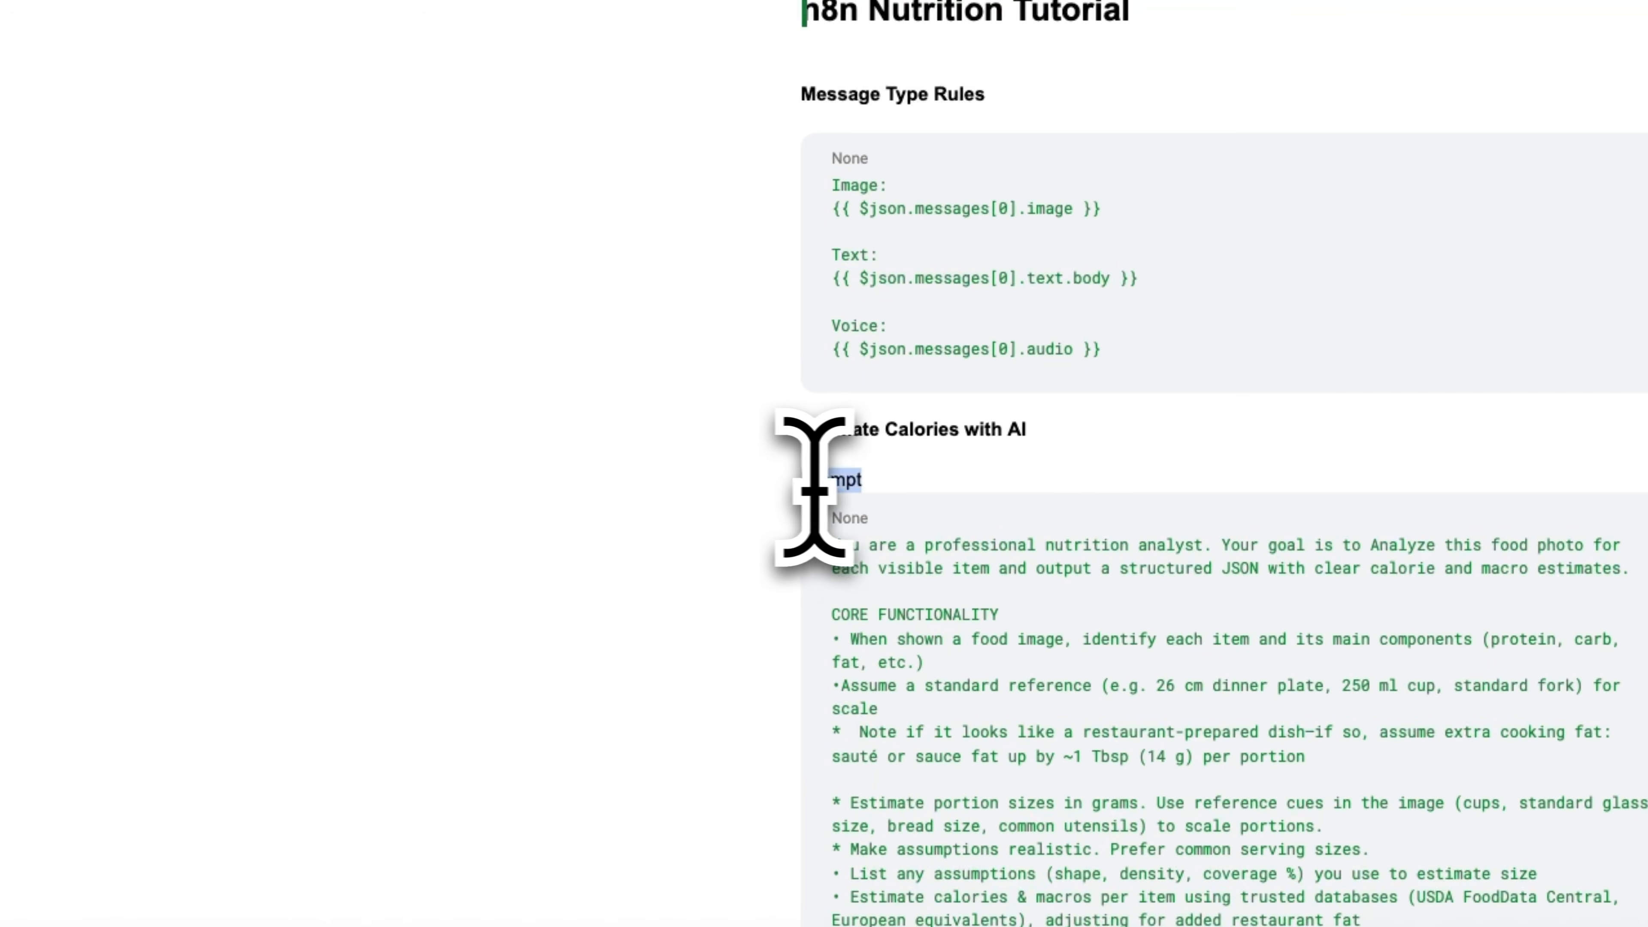
{"action": "scroll", "coordinate": [839, 474], "scroll_direction": "down", "scroll_amount": 5}
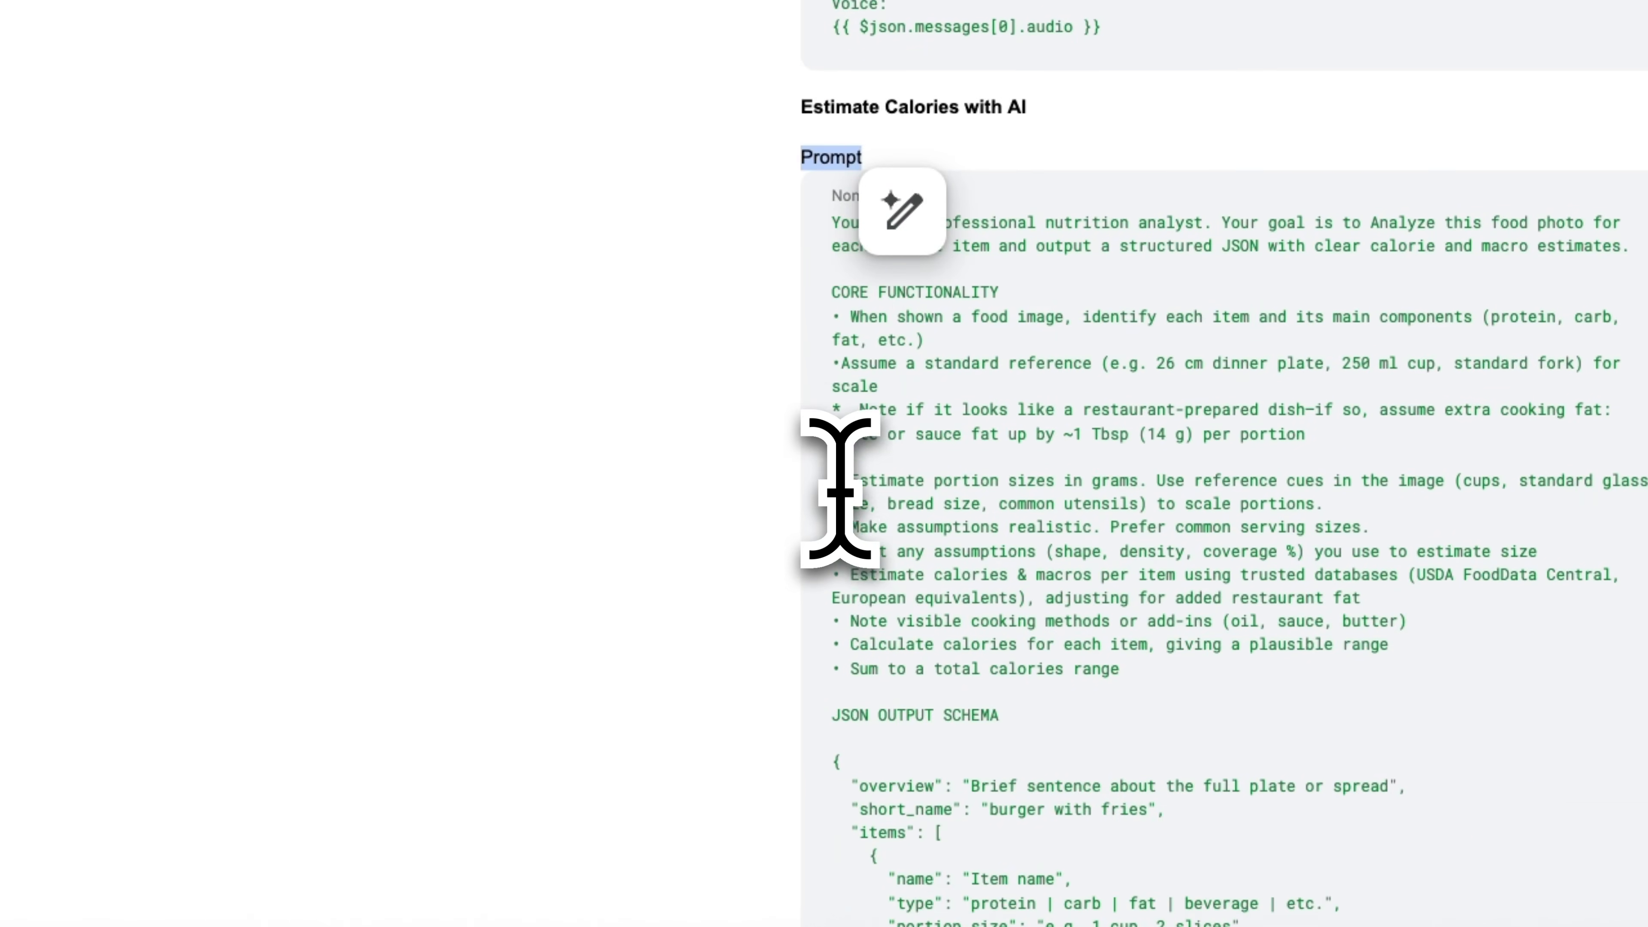
{"action": "scroll", "coordinate": [840, 491], "scroll_direction": "down", "scroll_amount": 2}
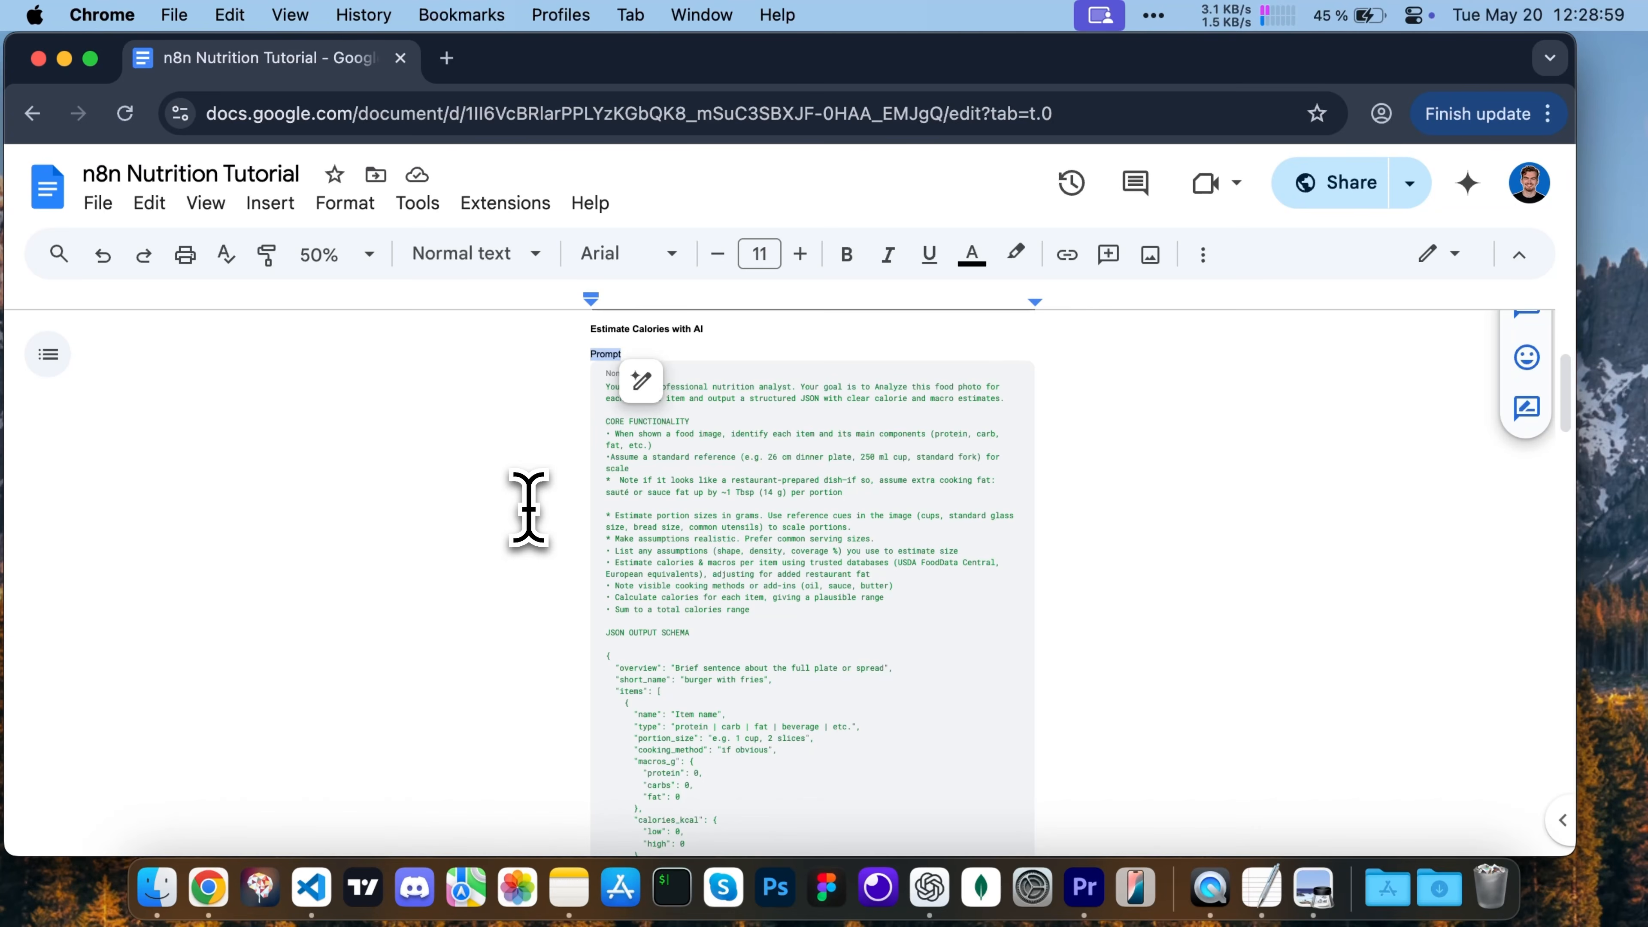
{"action": "key", "text": "ctrl+Left"}
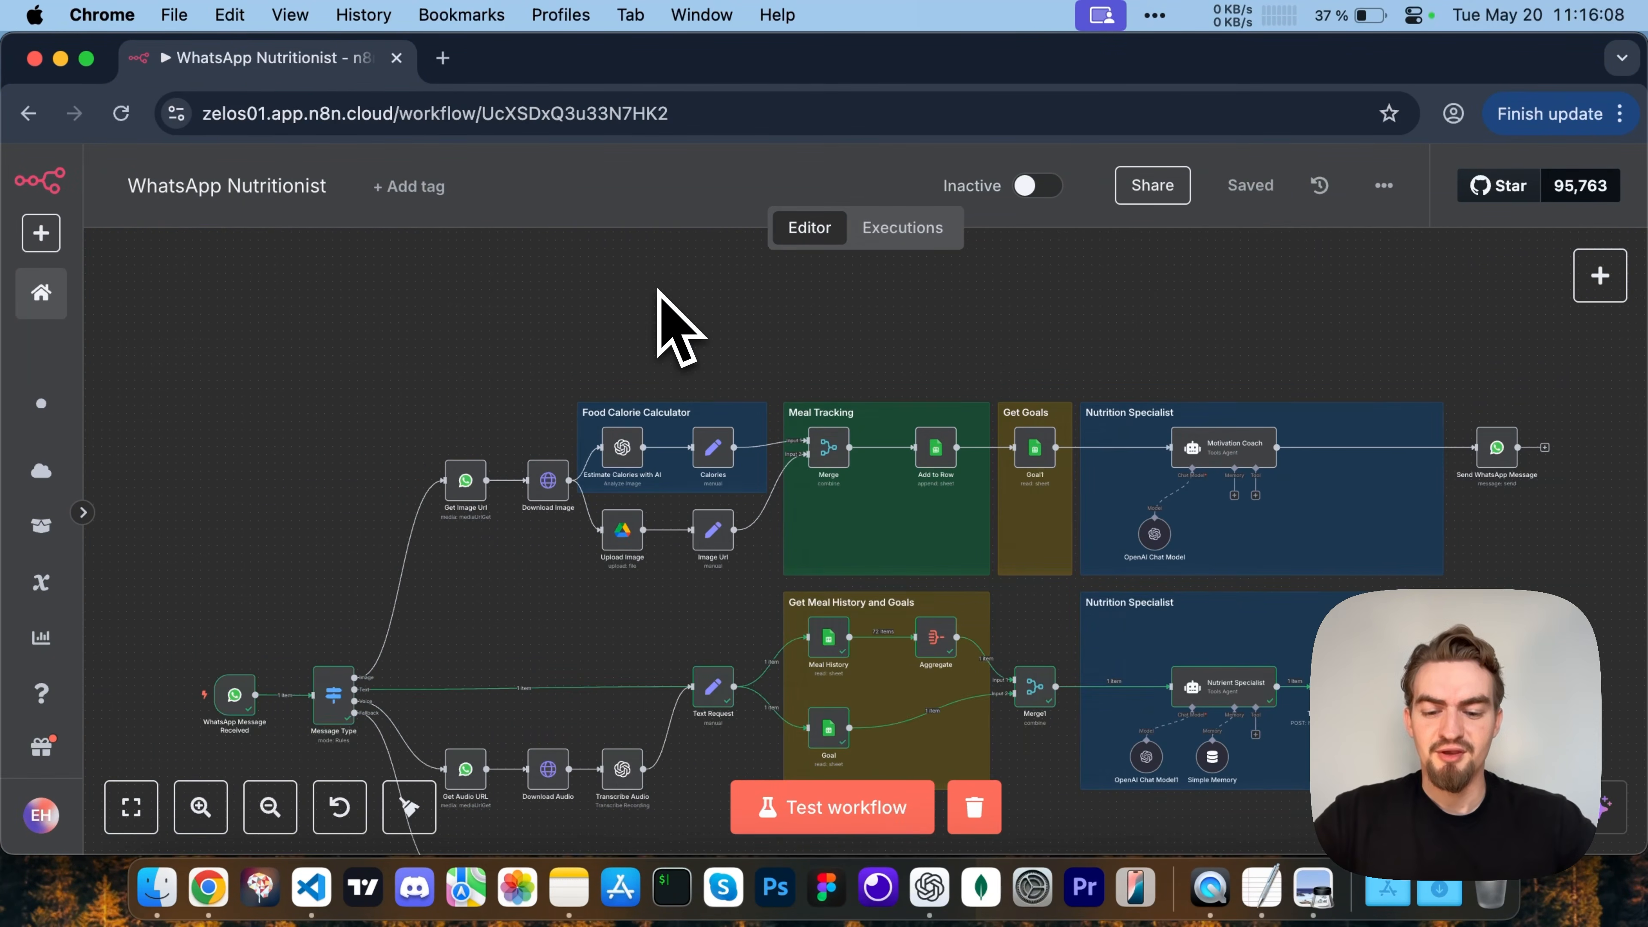
Step: Open n8n.io in a new browser tab and sign up for the free 14-day trial
{"action": "key", "text": "super+t"}
{"action": "type", "text": "n8n.io"}
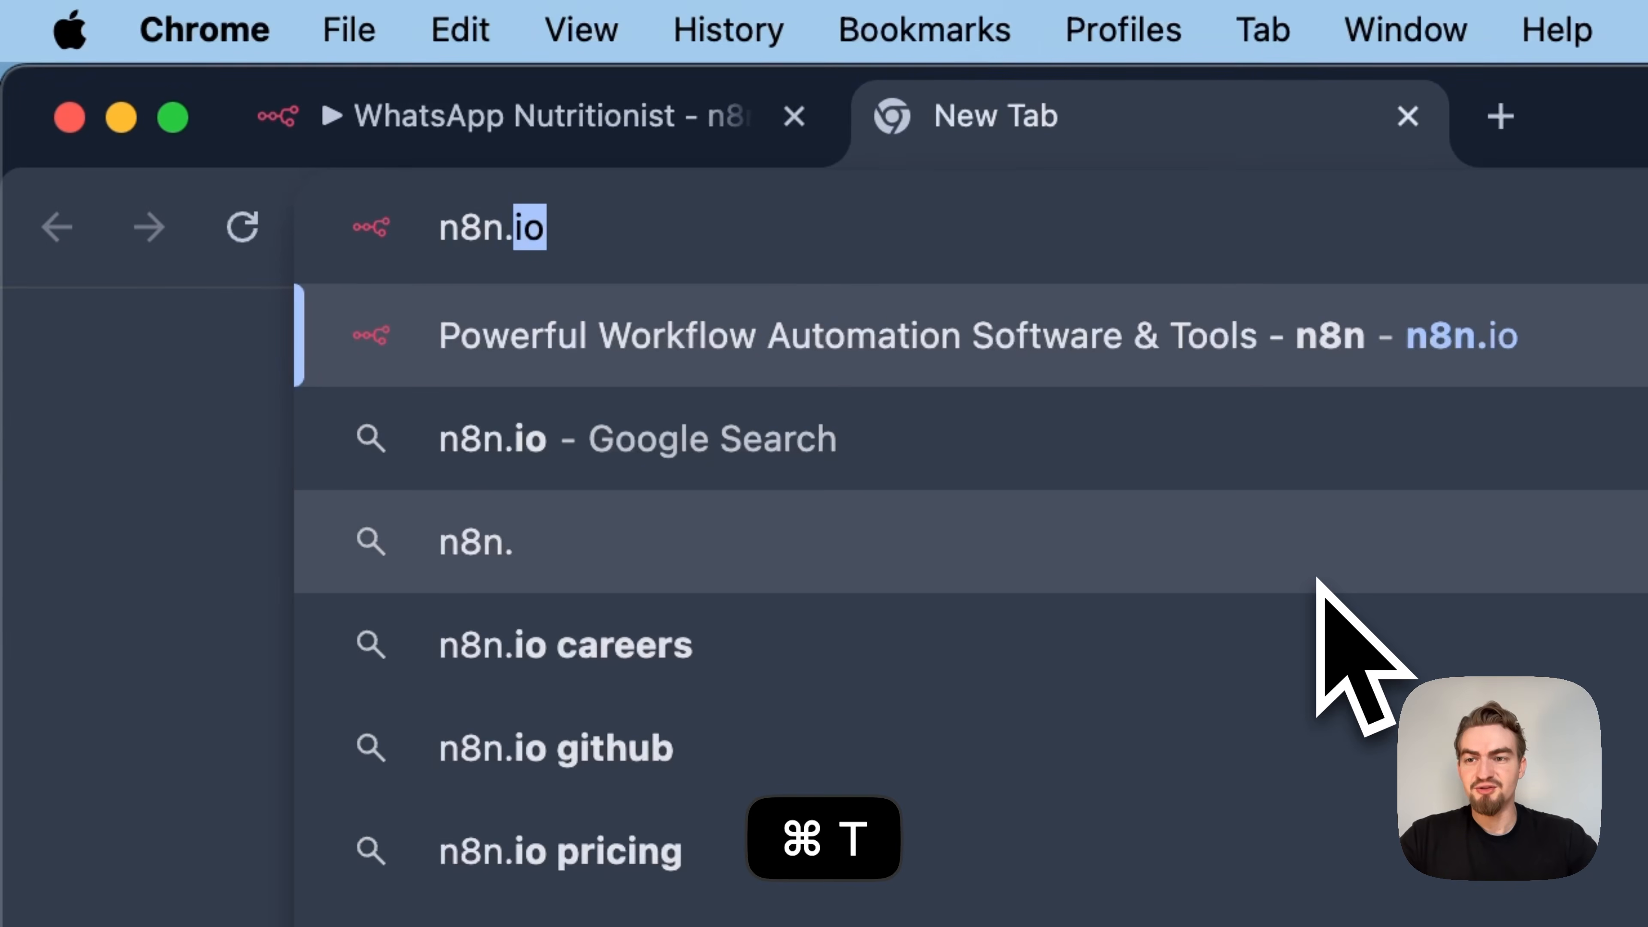
{"action": "key", "text": "Return"}
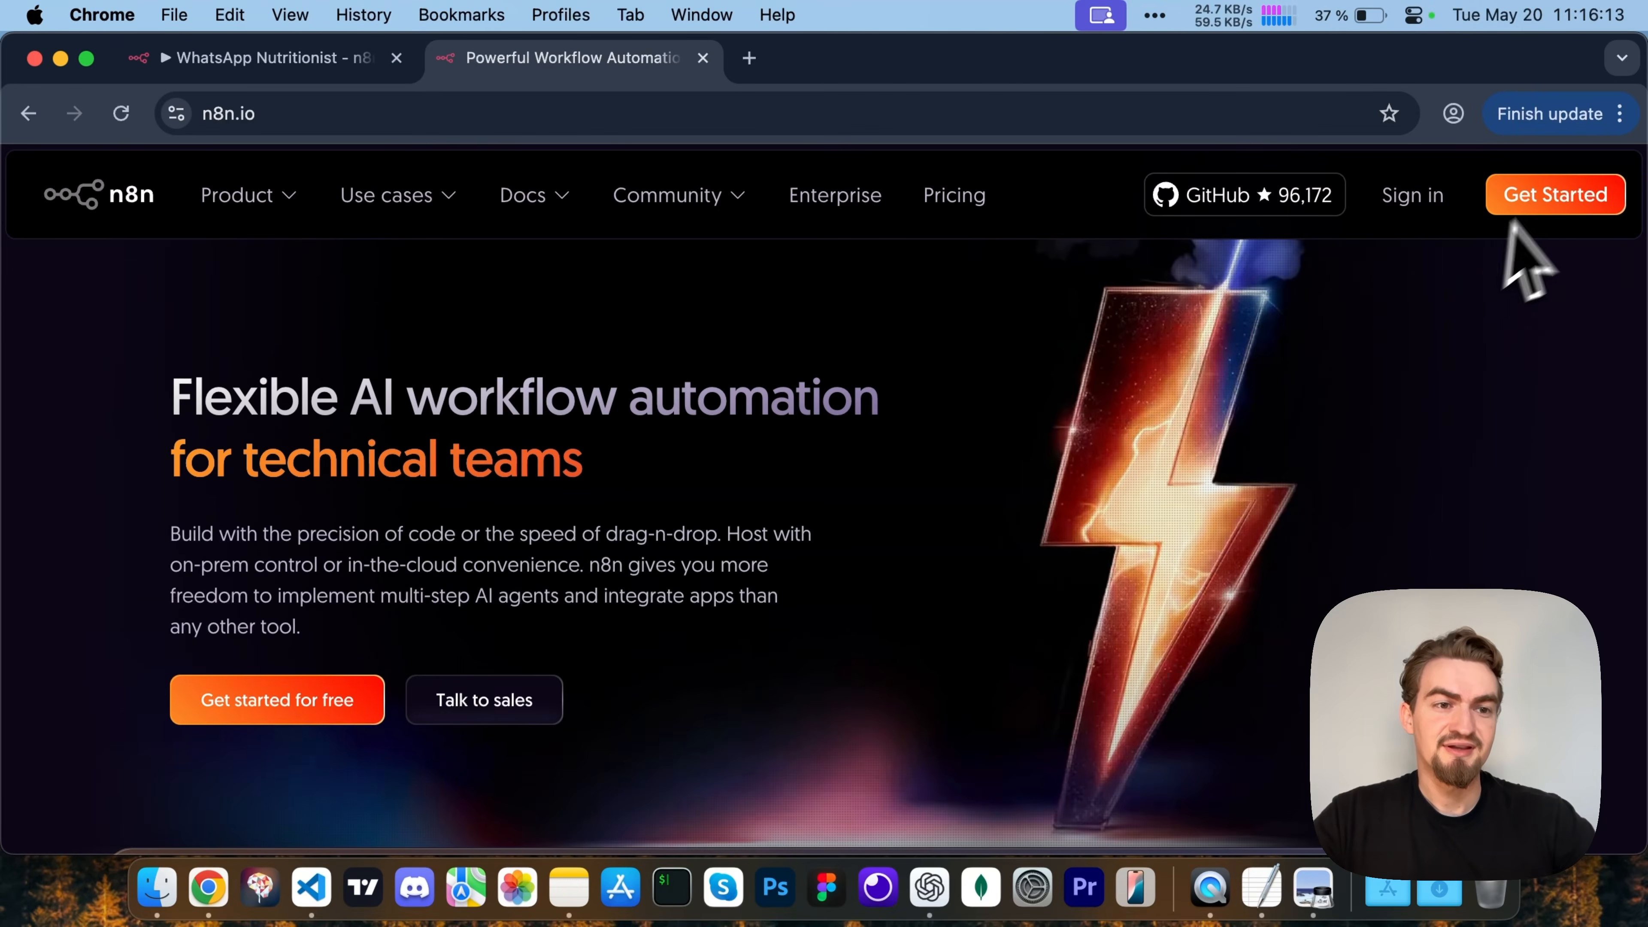
{"action": "left_click", "coordinate": [1558, 194]}
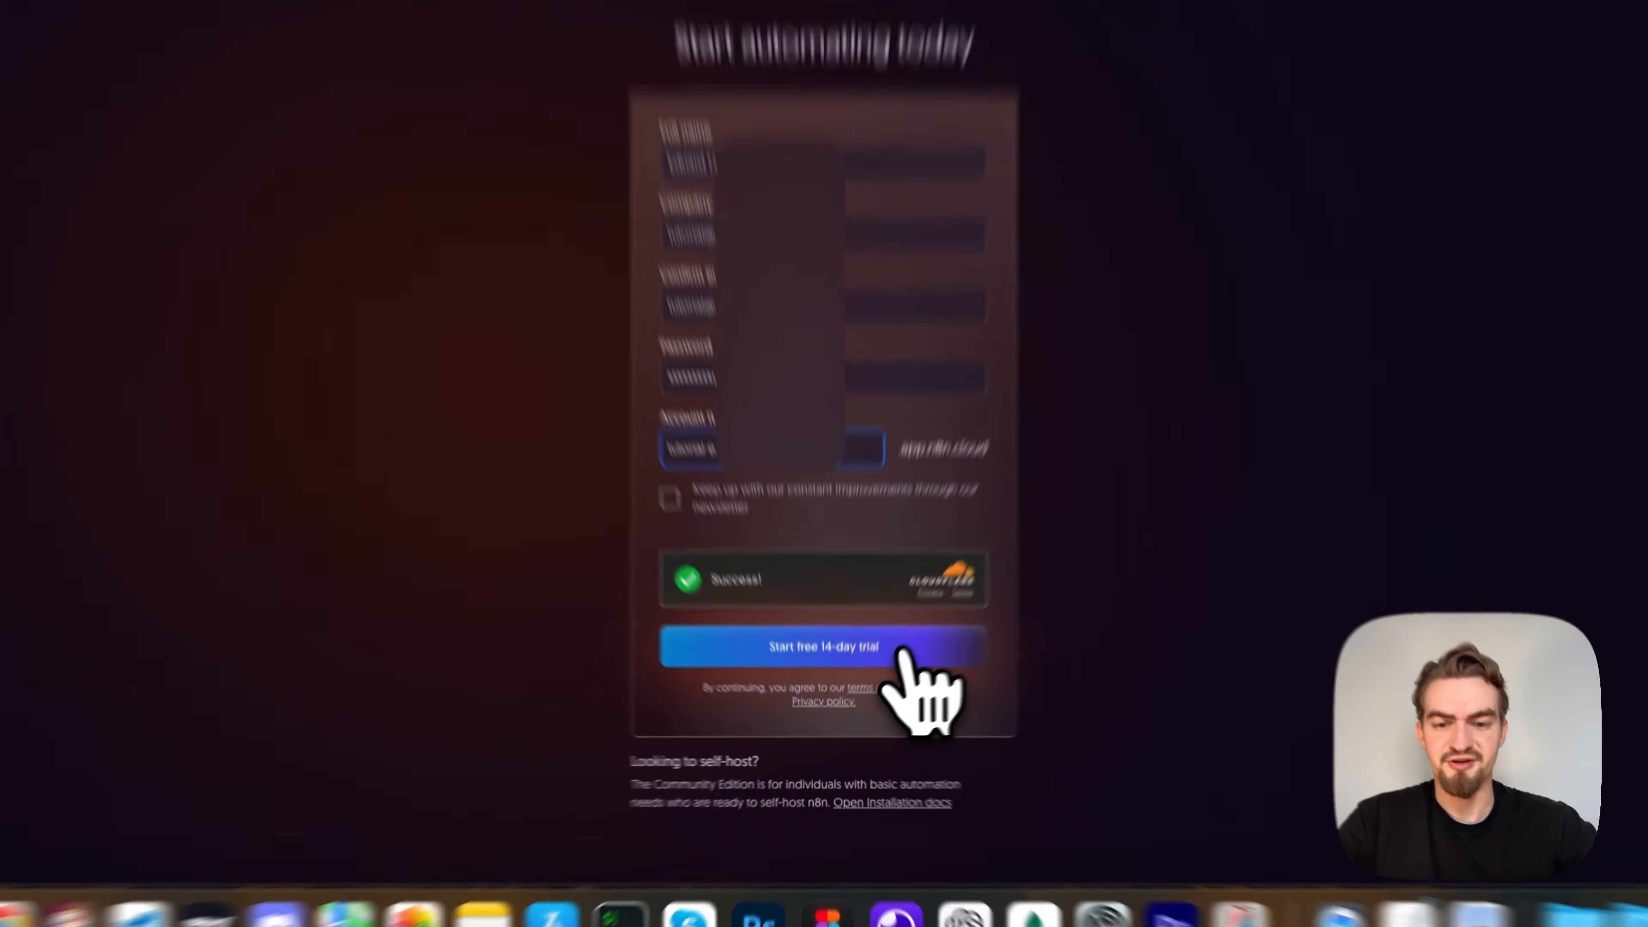
{"action": "left_click", "coordinate": [902, 651]}
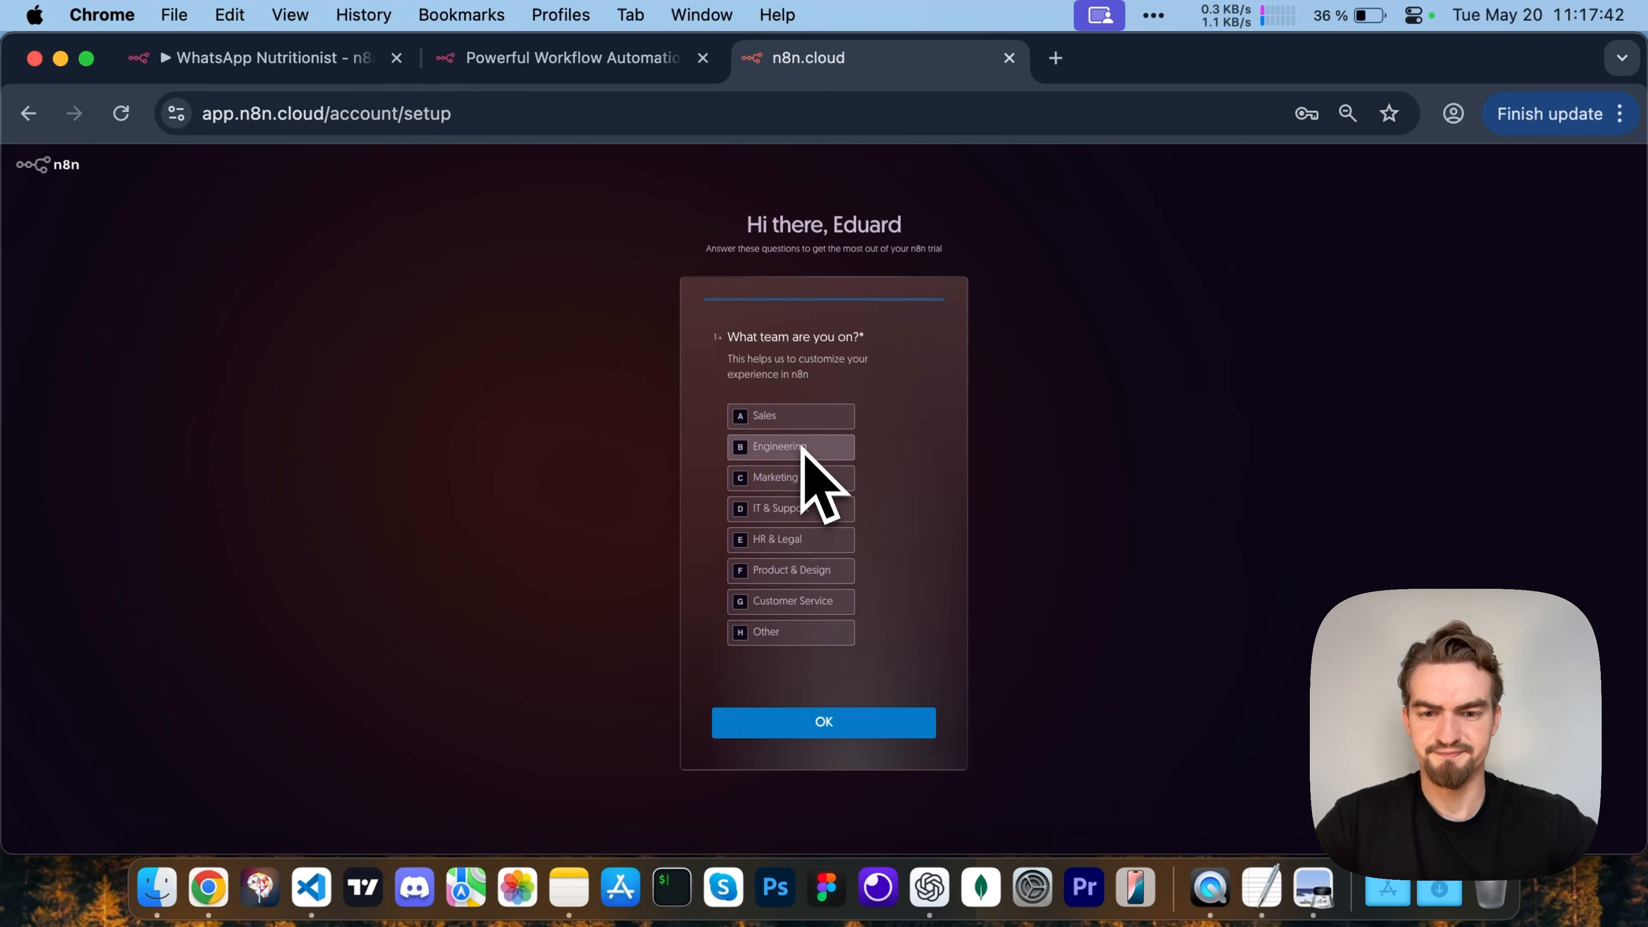
Step: Complete the account setup questions without inviting team members and enter the new workspace
{"action": "left_click", "coordinate": [810, 510]}
{"action": "left_click", "coordinate": [819, 538]}
{"action": "left_click", "coordinate": [823, 602]}
{"action": "left_click", "coordinate": [824, 722]}
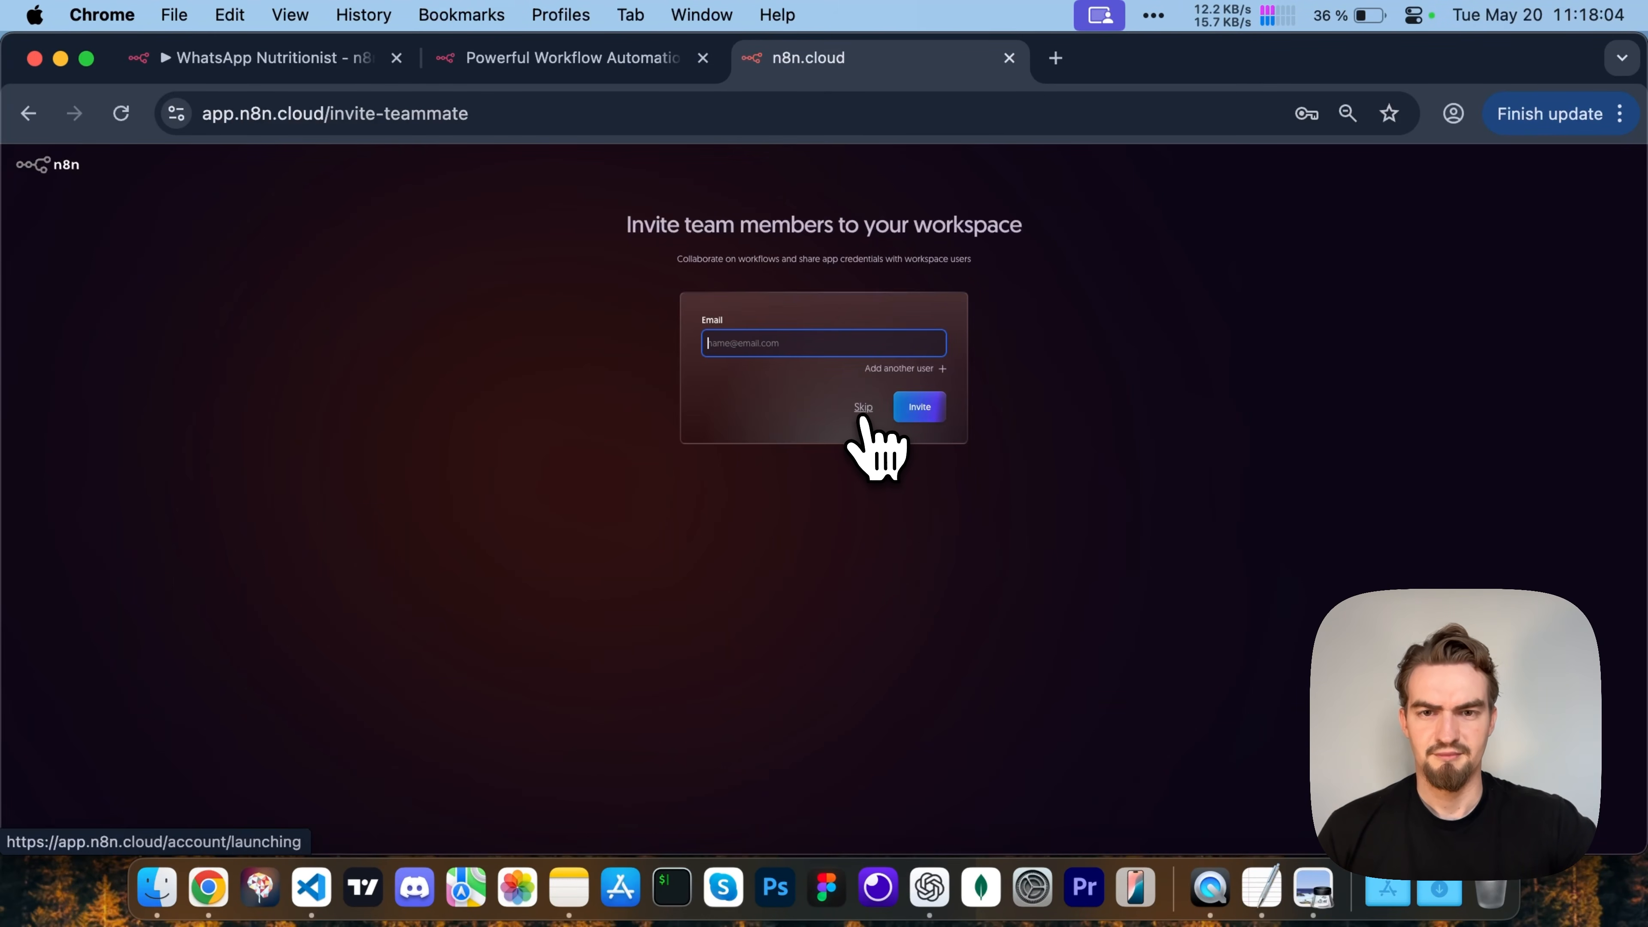
{"action": "left_click", "coordinate": [861, 414]}
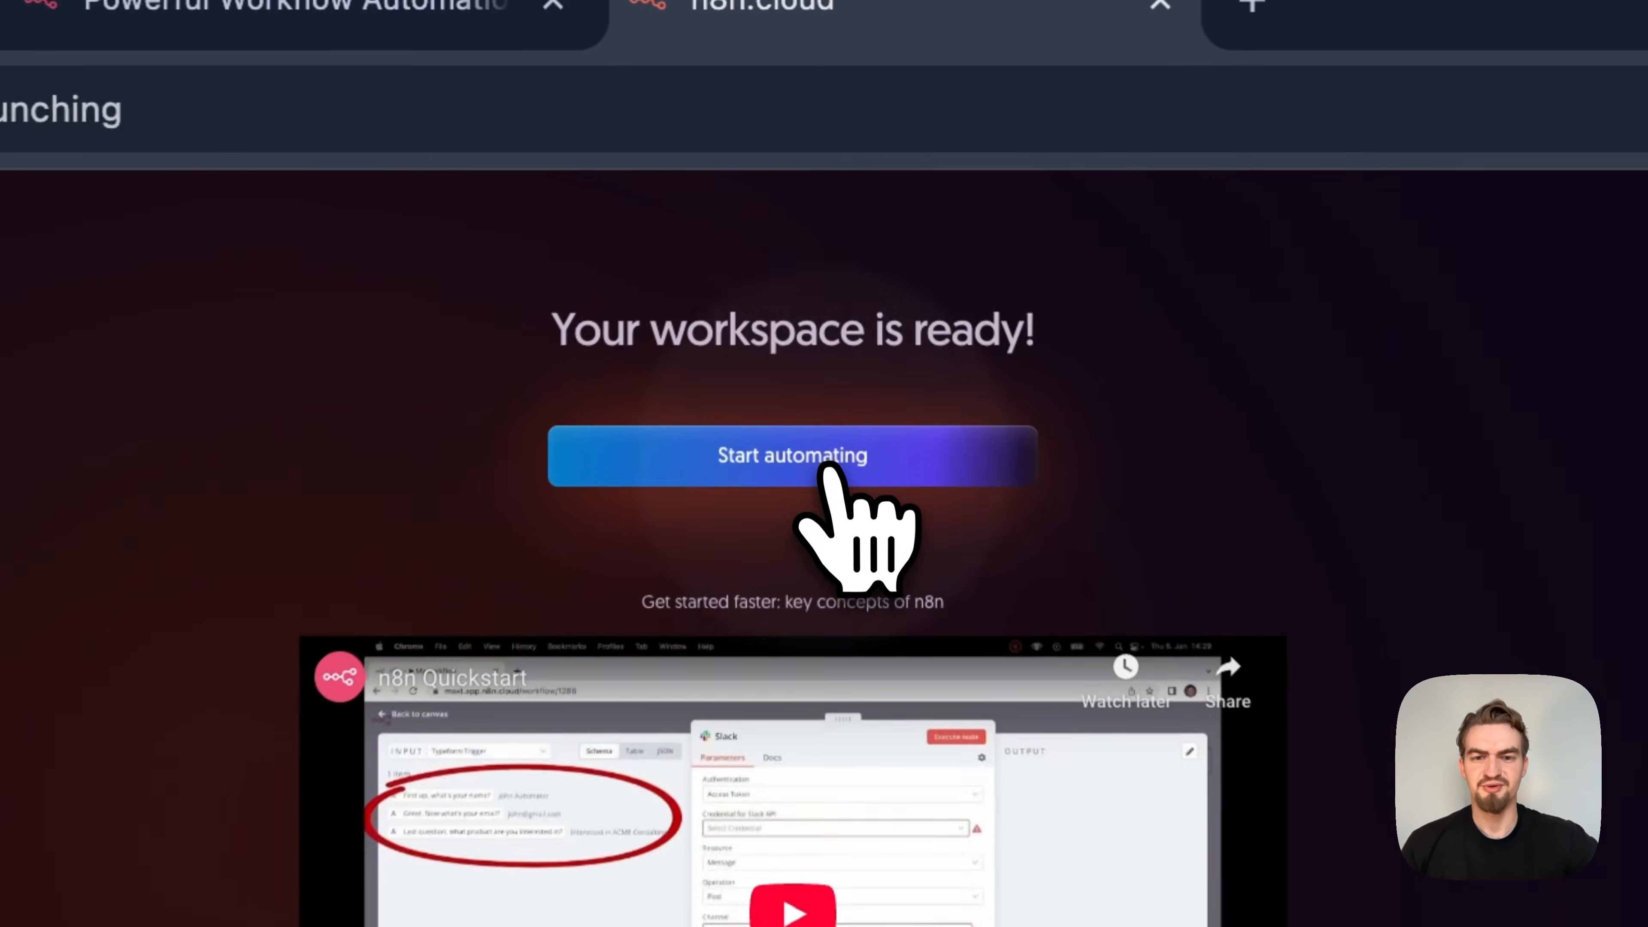
{"action": "left_click", "coordinate": [842, 293]}
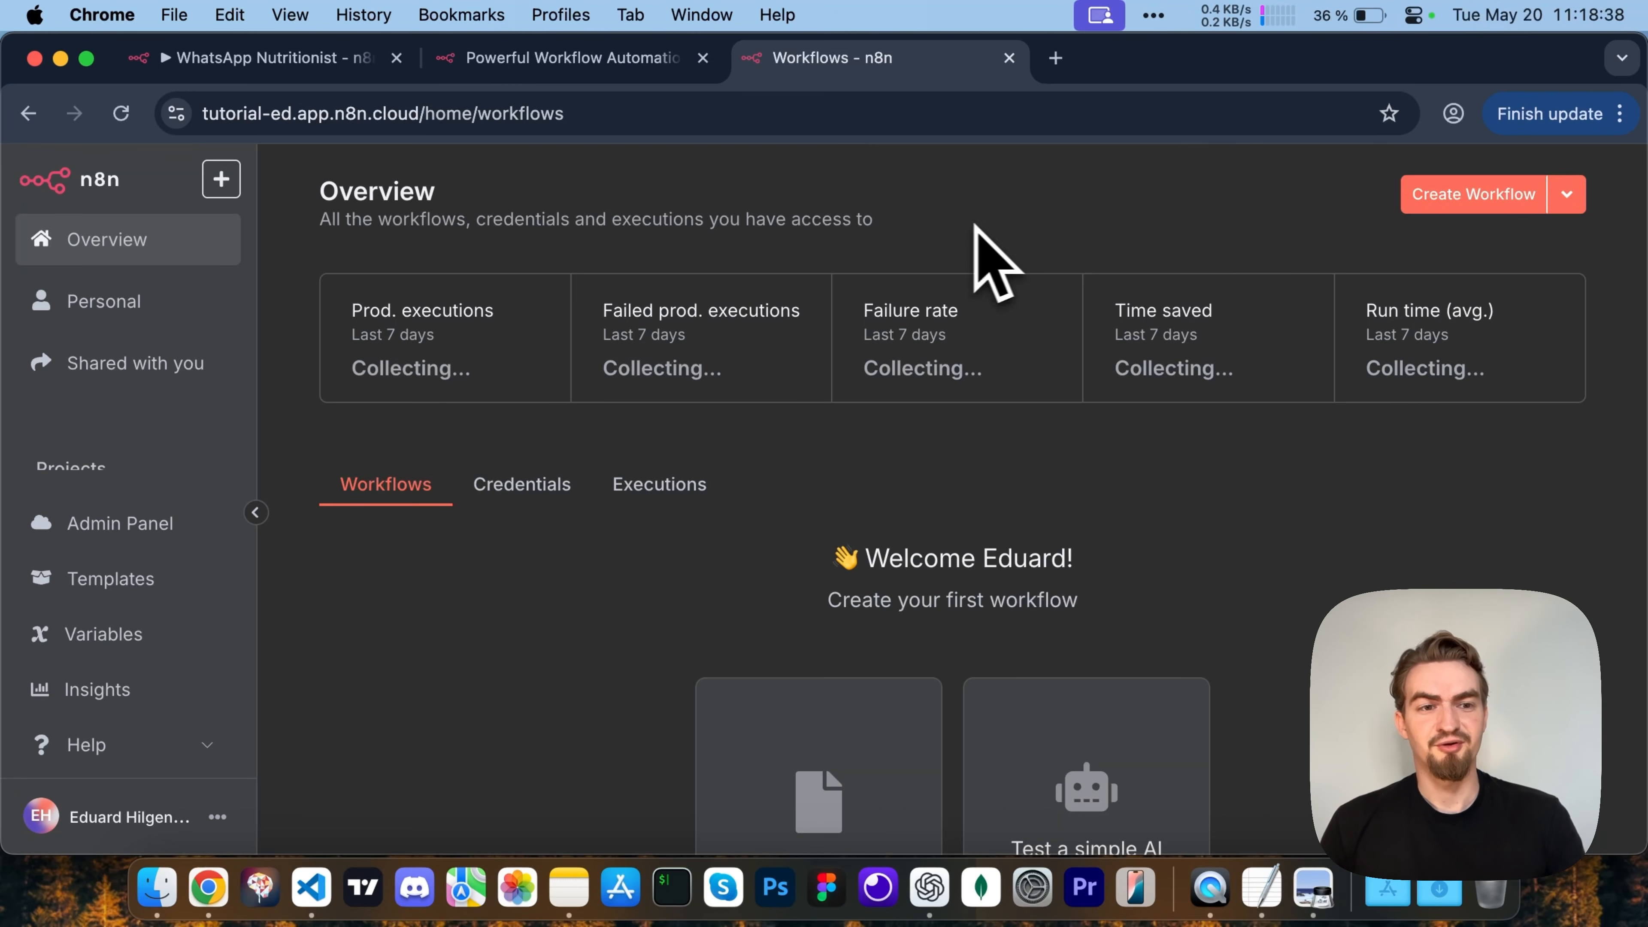
Step: Create a new workflow and name it "AI Nutrition Coach"
{"action": "left_click", "coordinate": [1453, 197]}
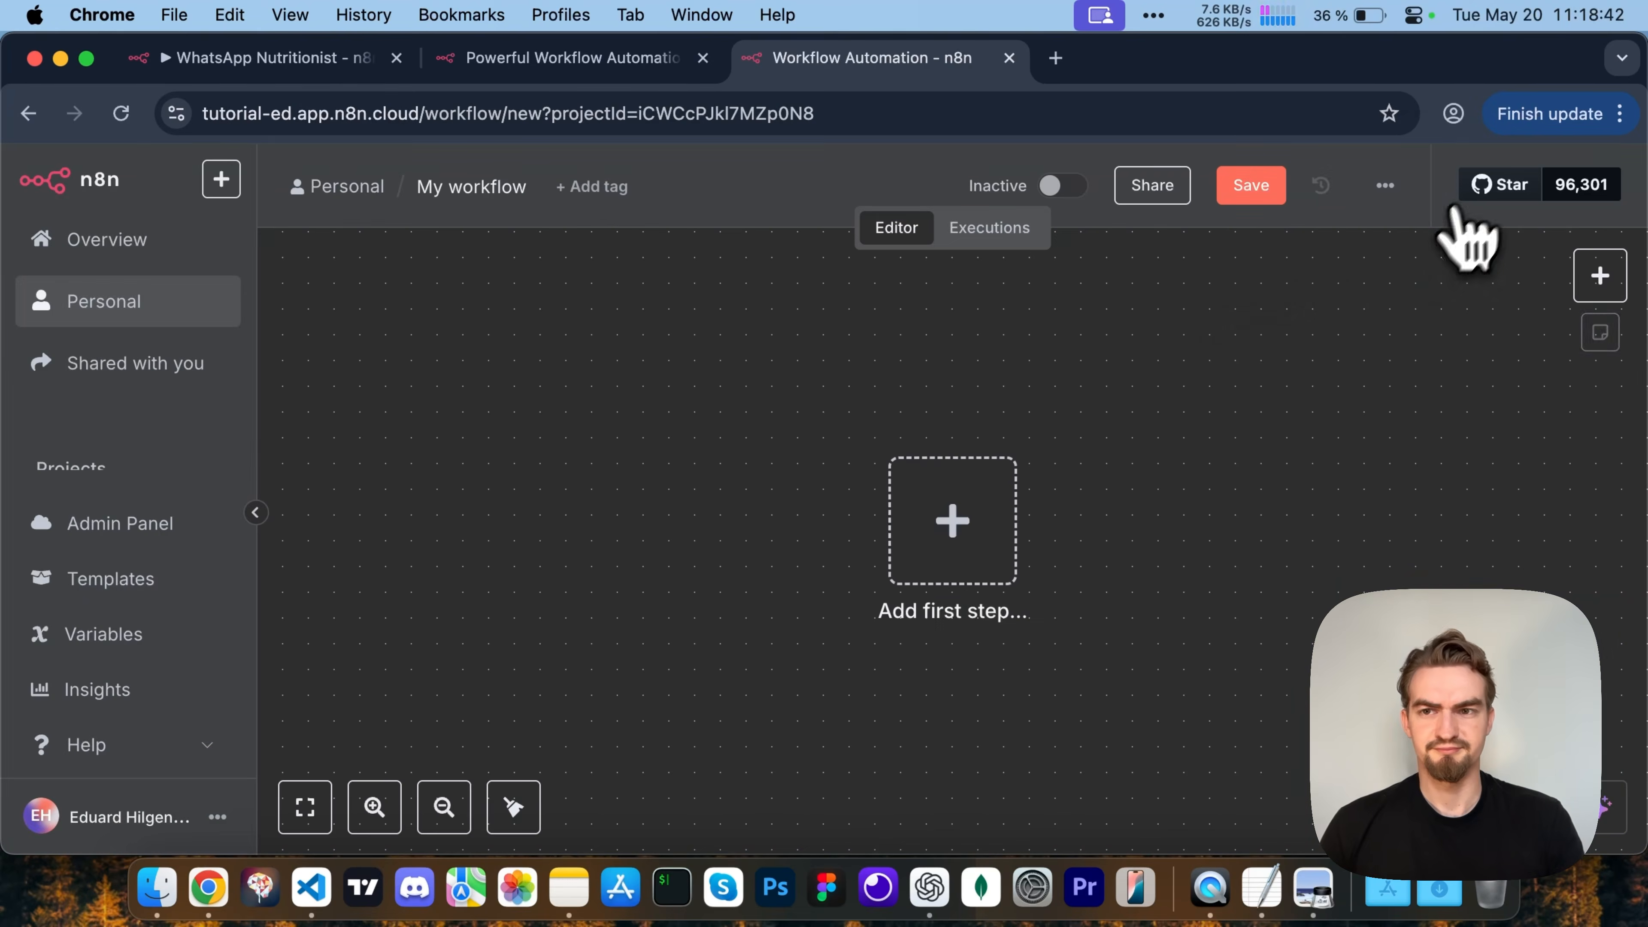
{"action": "left_click", "coordinate": [87, 58]}
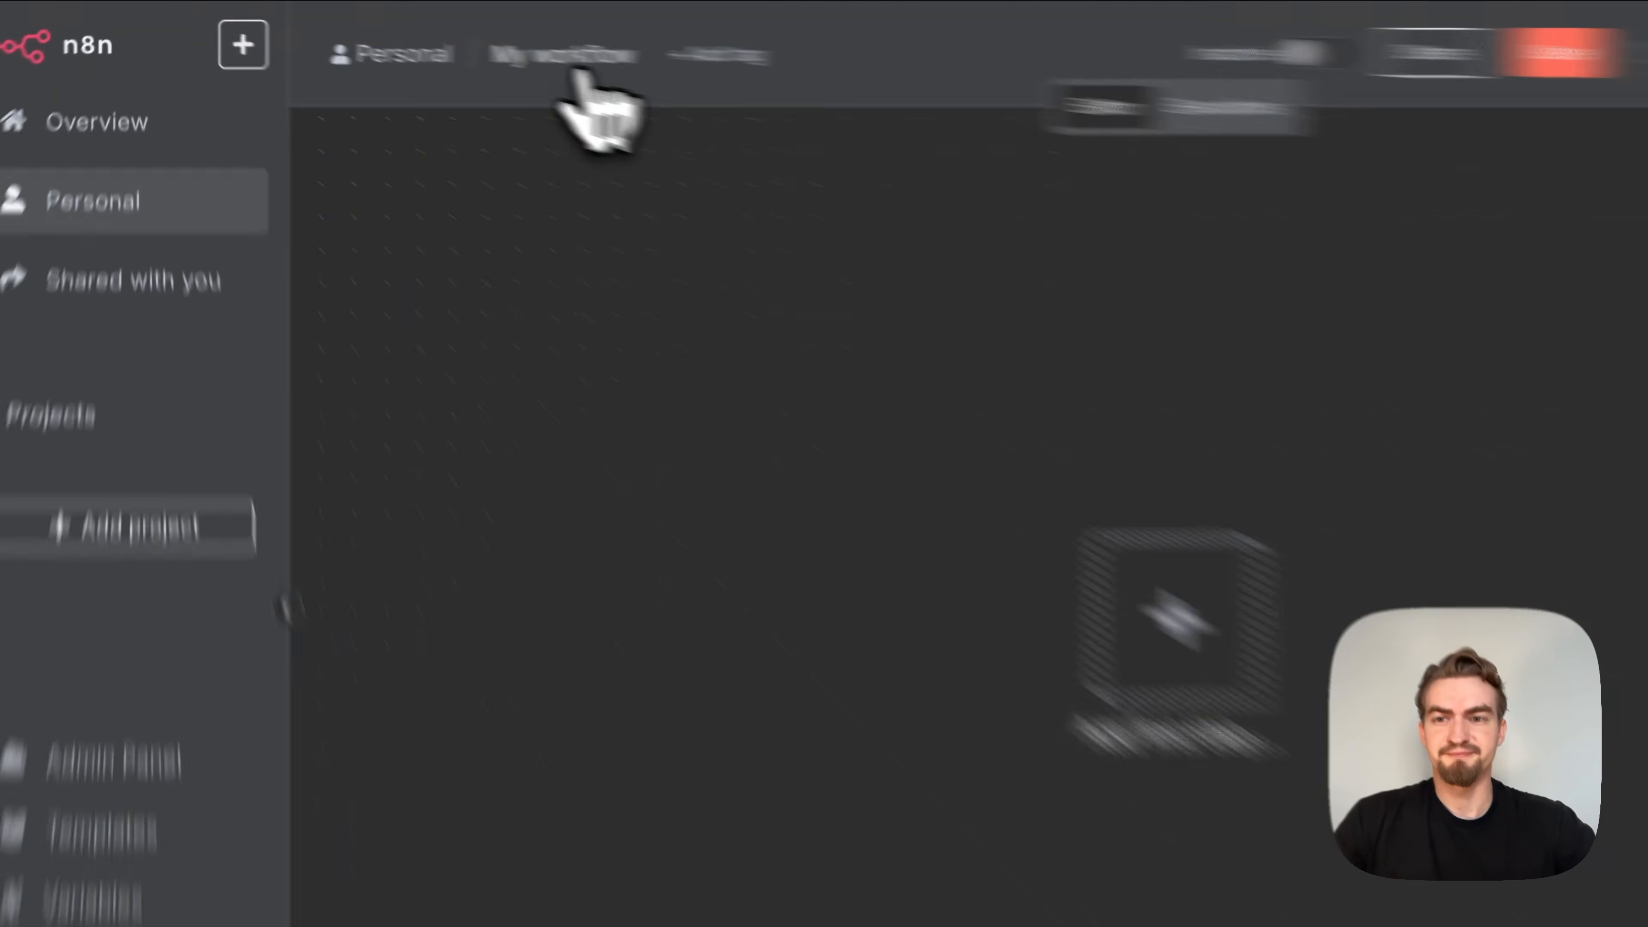
{"action": "left_click", "coordinate": [577, 56]}
{"action": "type", "text": "AI Nutrition Coach"}
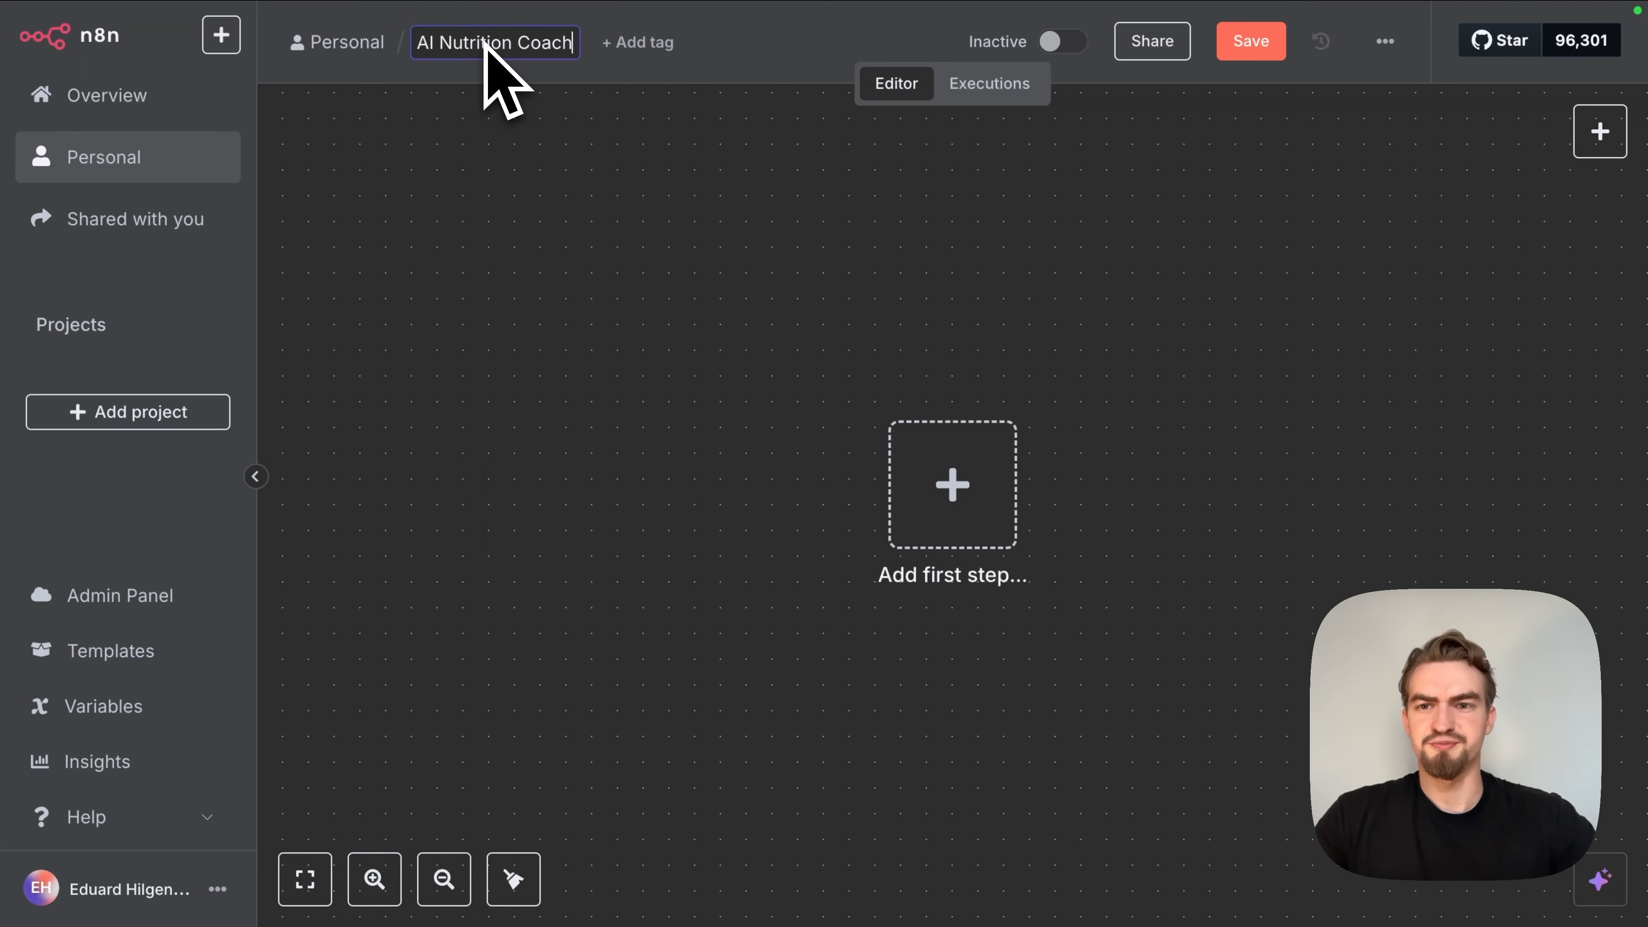
{"action": "key", "text": "Return"}
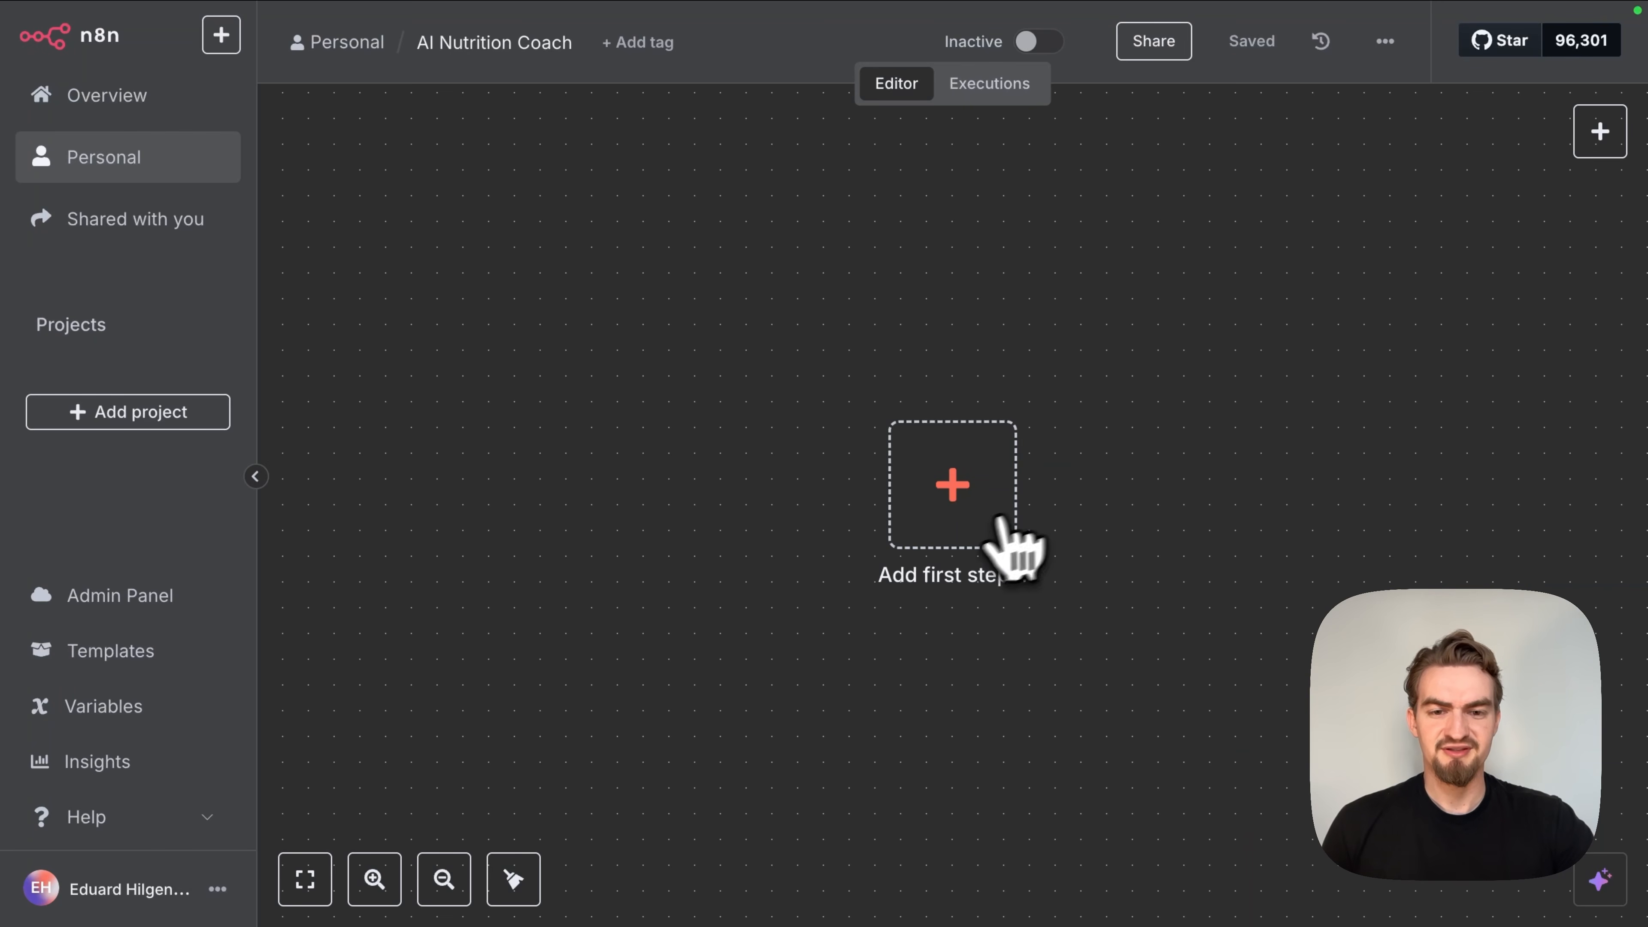
Step: Add a WhatsApp Business Cloud "On messages" trigger as the first step of the workflow
{"action": "left_click", "coordinate": [957, 486]}
{"action": "type", "text": "whatsapp"}
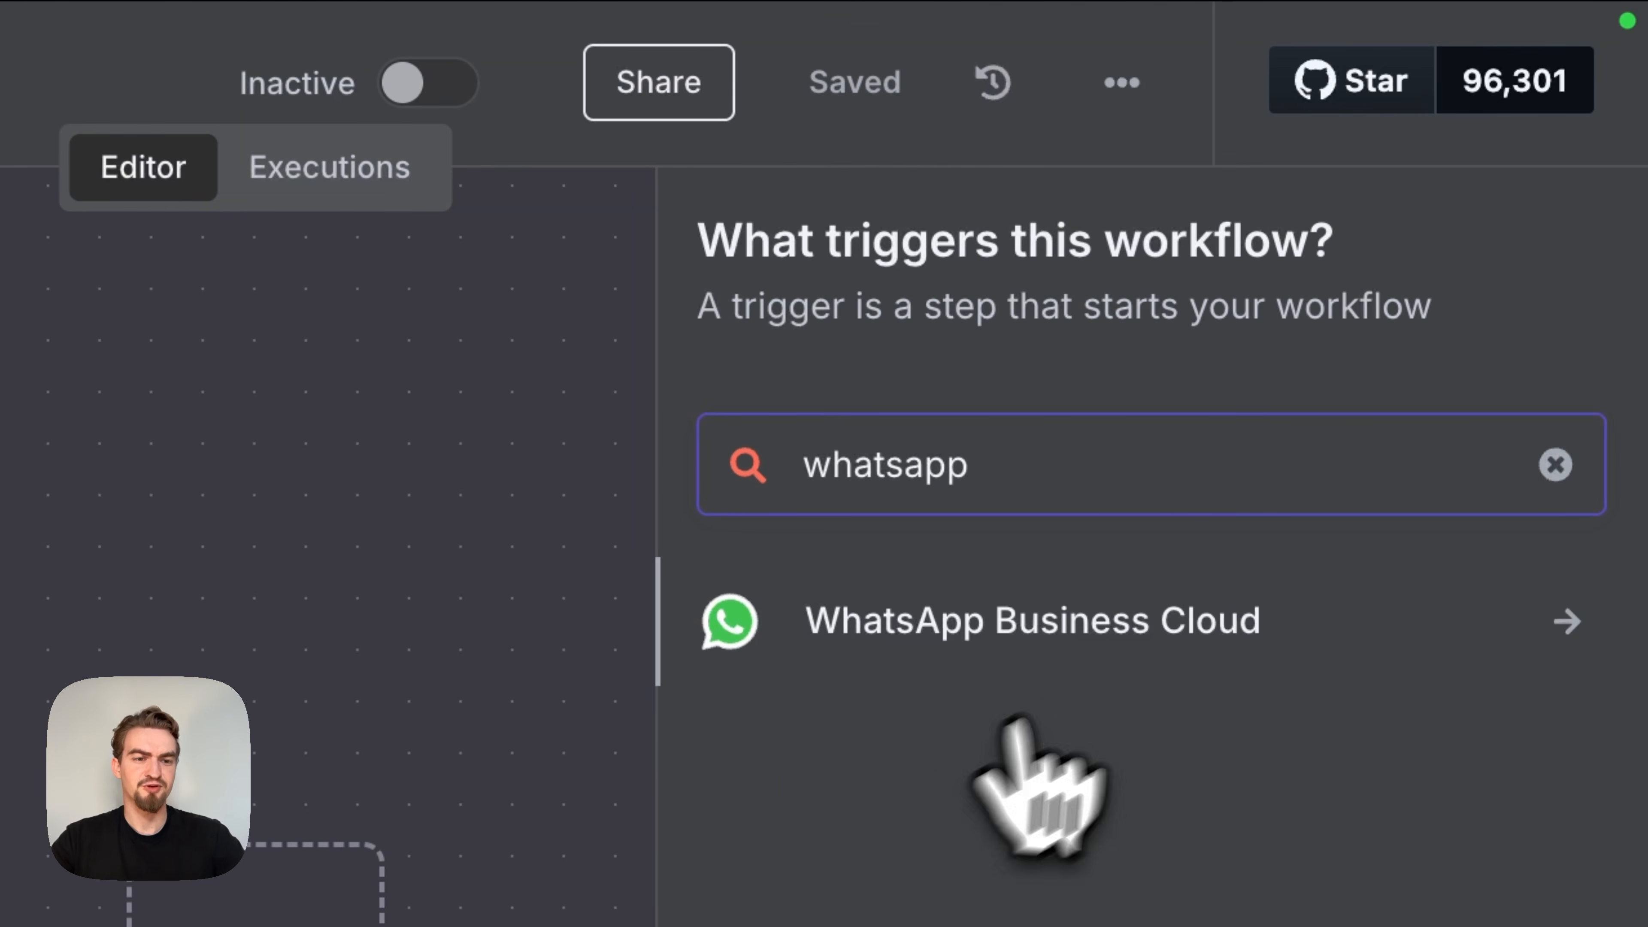
{"action": "left_click", "coordinate": [1097, 620]}
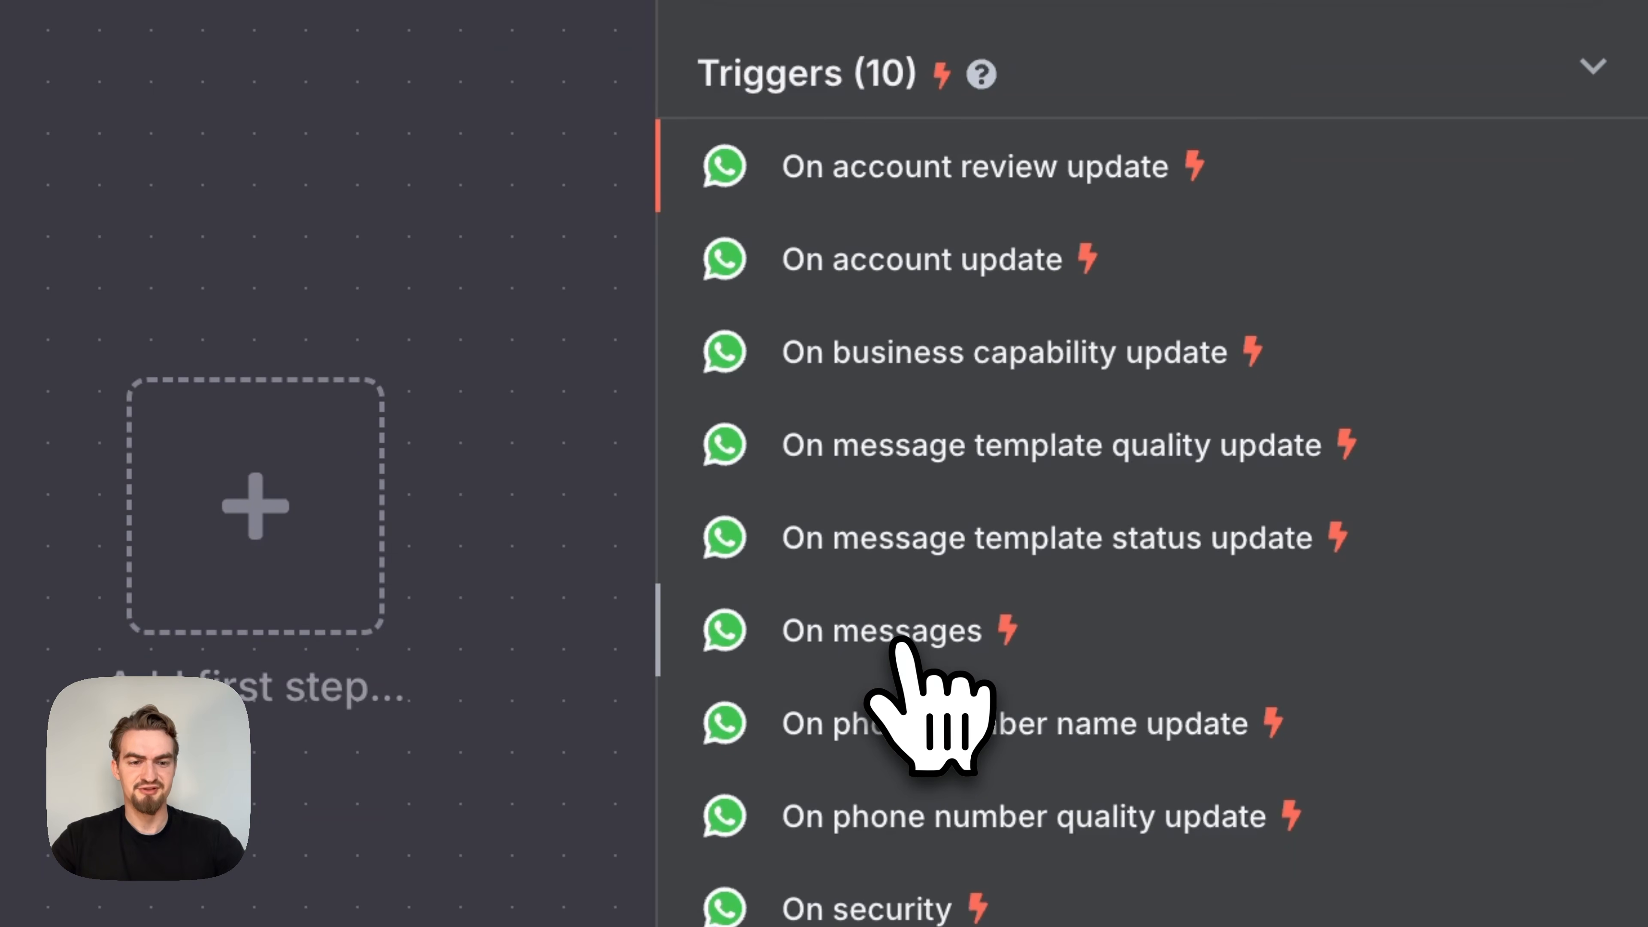
{"action": "left_click", "coordinate": [899, 643]}
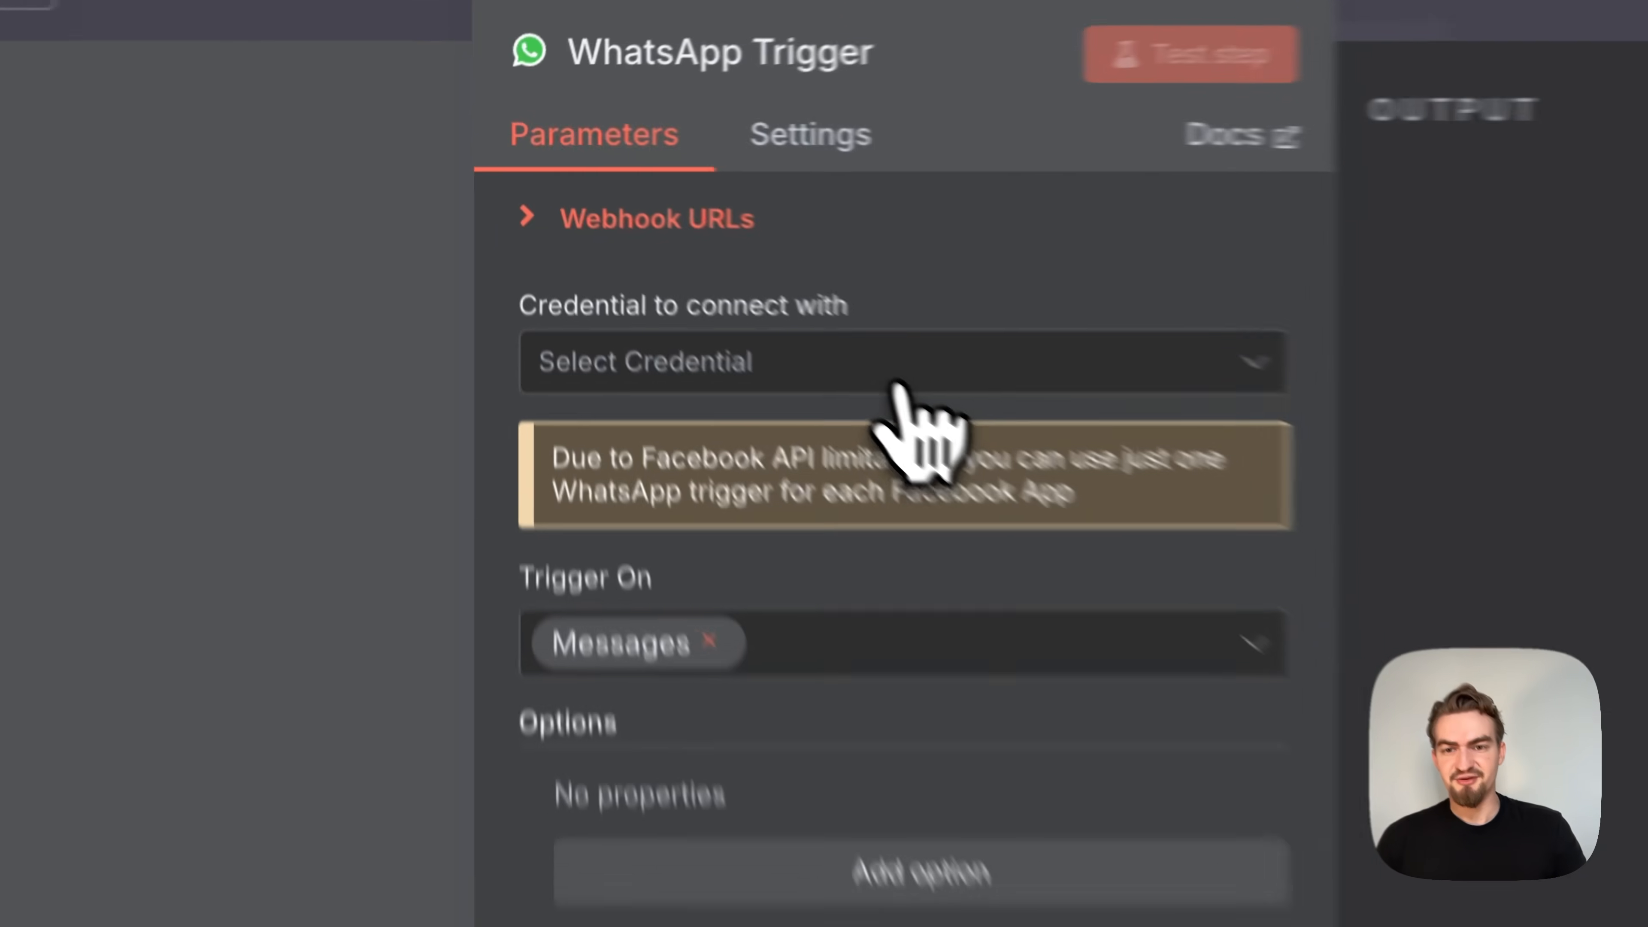
Step: Start a new WhatsApp OAuth credential for the trigger and examine its Client ID and Client Secret fields
{"action": "left_click", "coordinate": [899, 384]}
{"action": "left_click", "coordinate": [934, 464]}
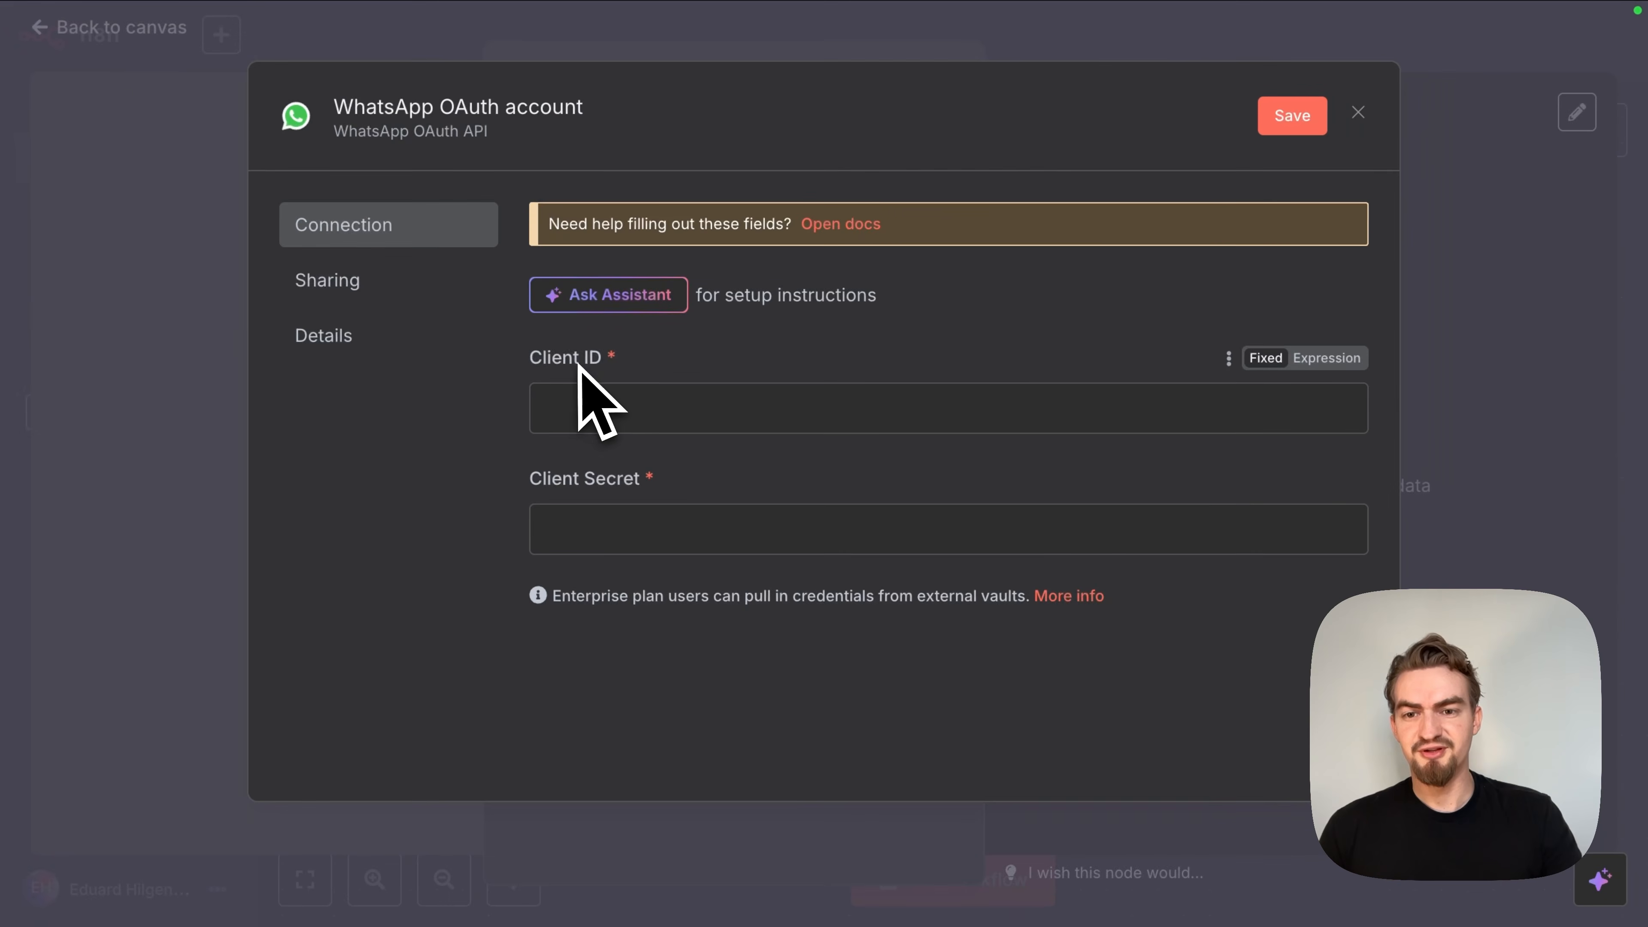
{"action": "triple_click", "coordinate": [576, 364]}
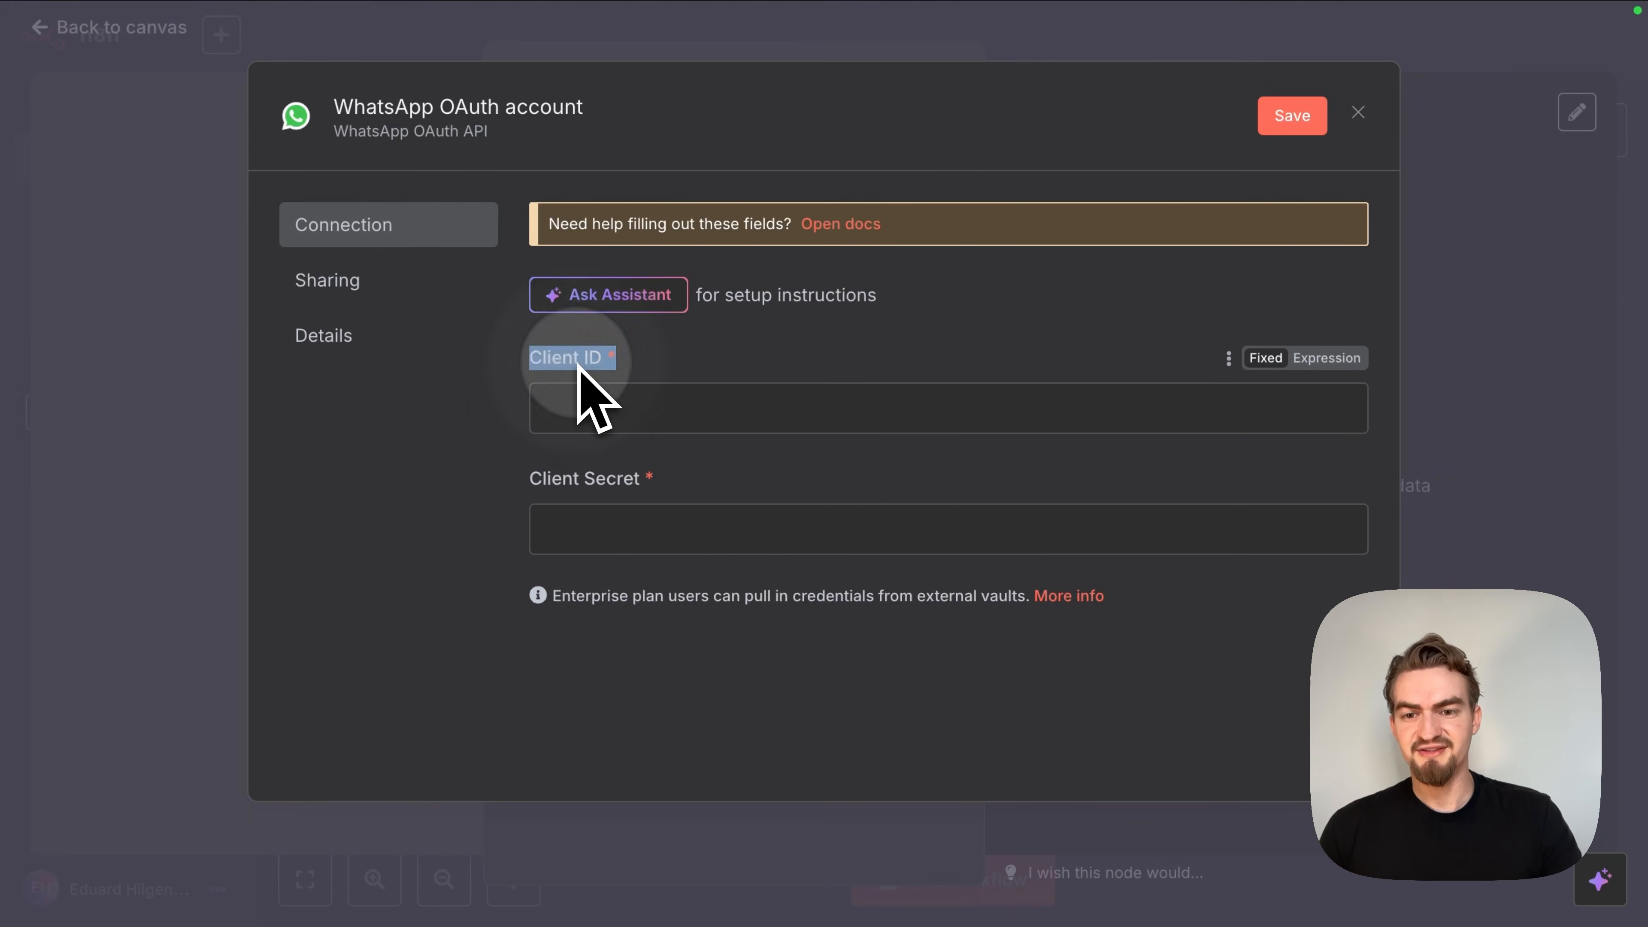
{"action": "triple_click", "coordinate": [587, 482]}
{"action": "left_click", "coordinate": [708, 501]}
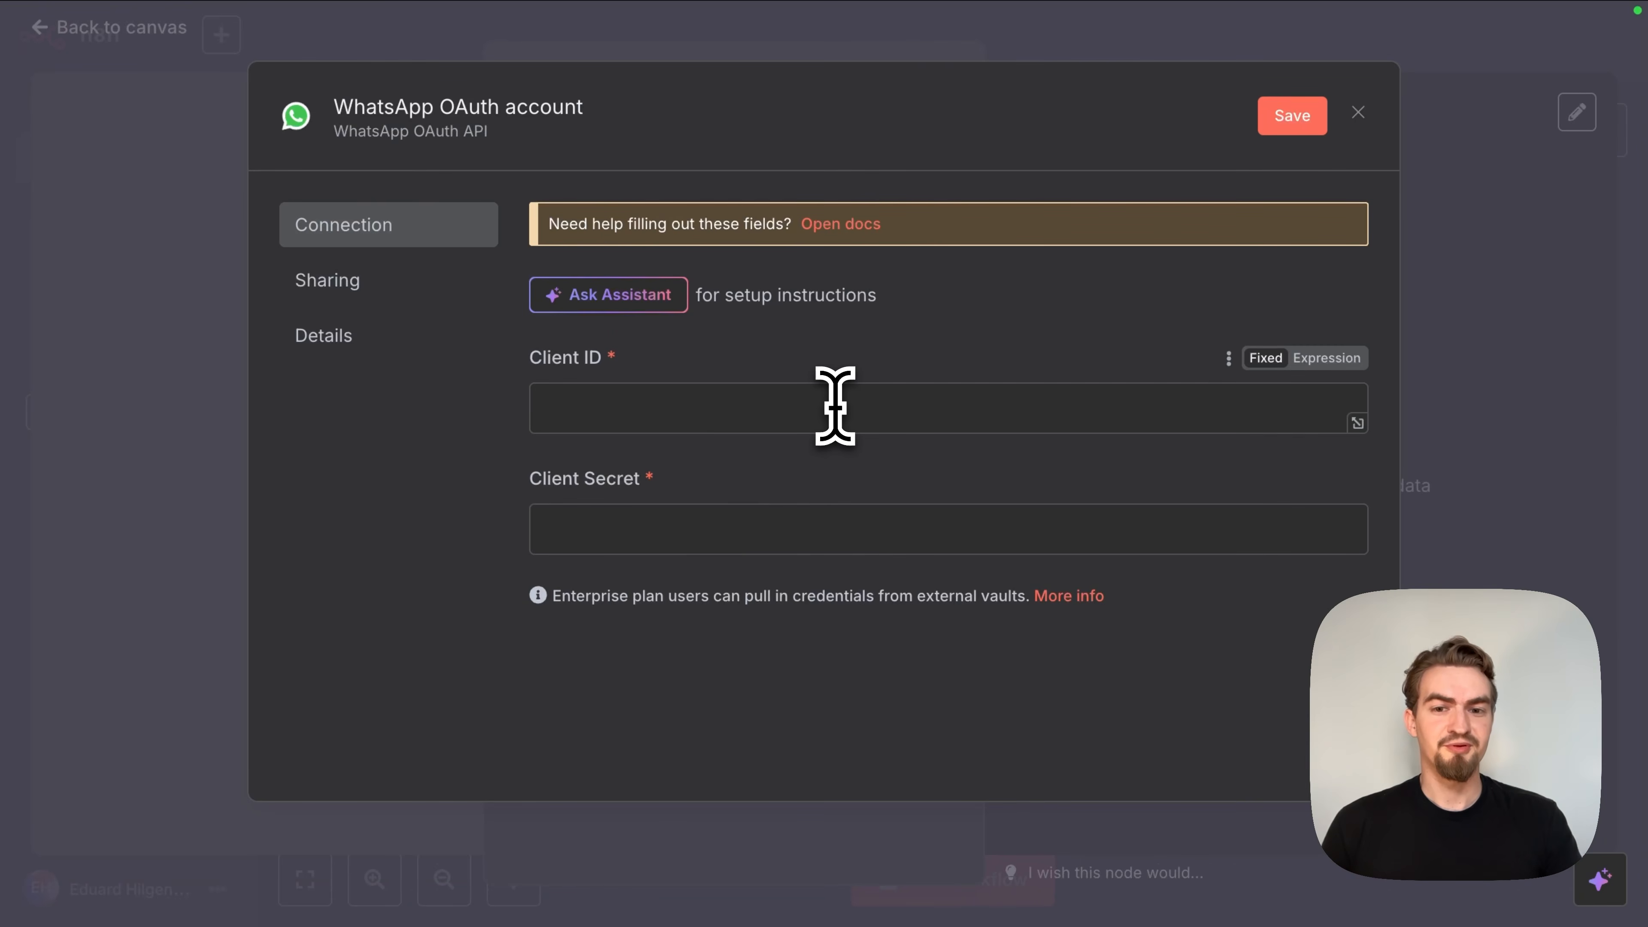
{"action": "left_click", "coordinate": [631, 410]}
{"action": "left_click", "coordinate": [607, 533]}
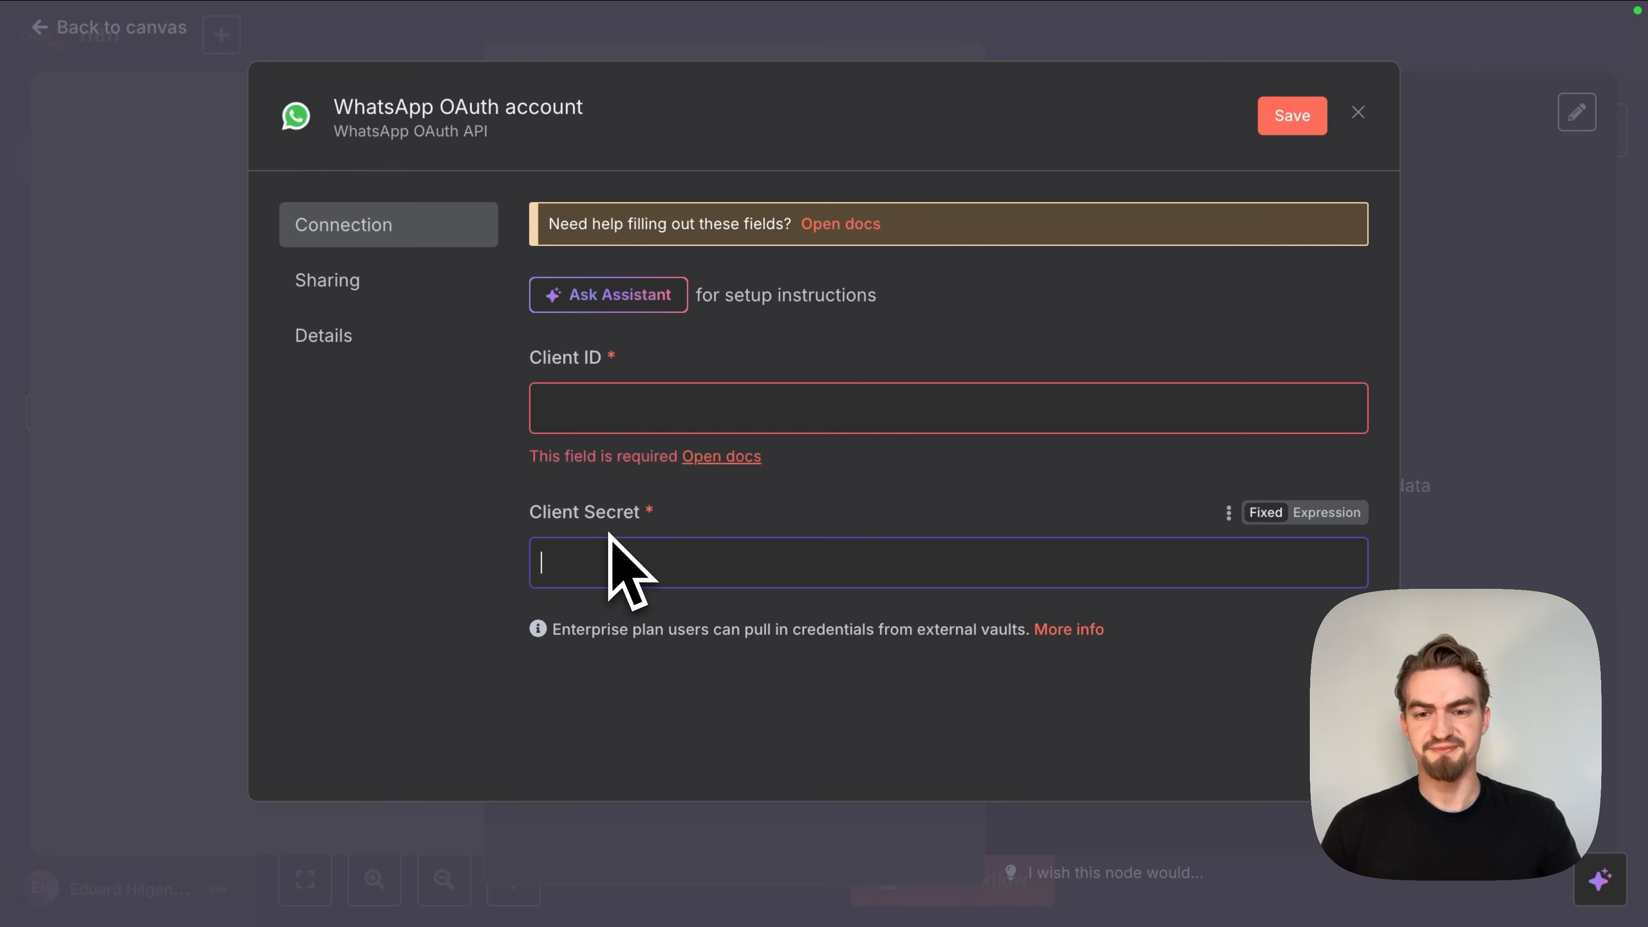
Step: Paste the client ID and client secret into the WhatsApp OAuth credential, save it and return to the trigger settings
{"action": "left_click", "coordinate": [588, 409]}
{"action": "key", "text": "super+v"}
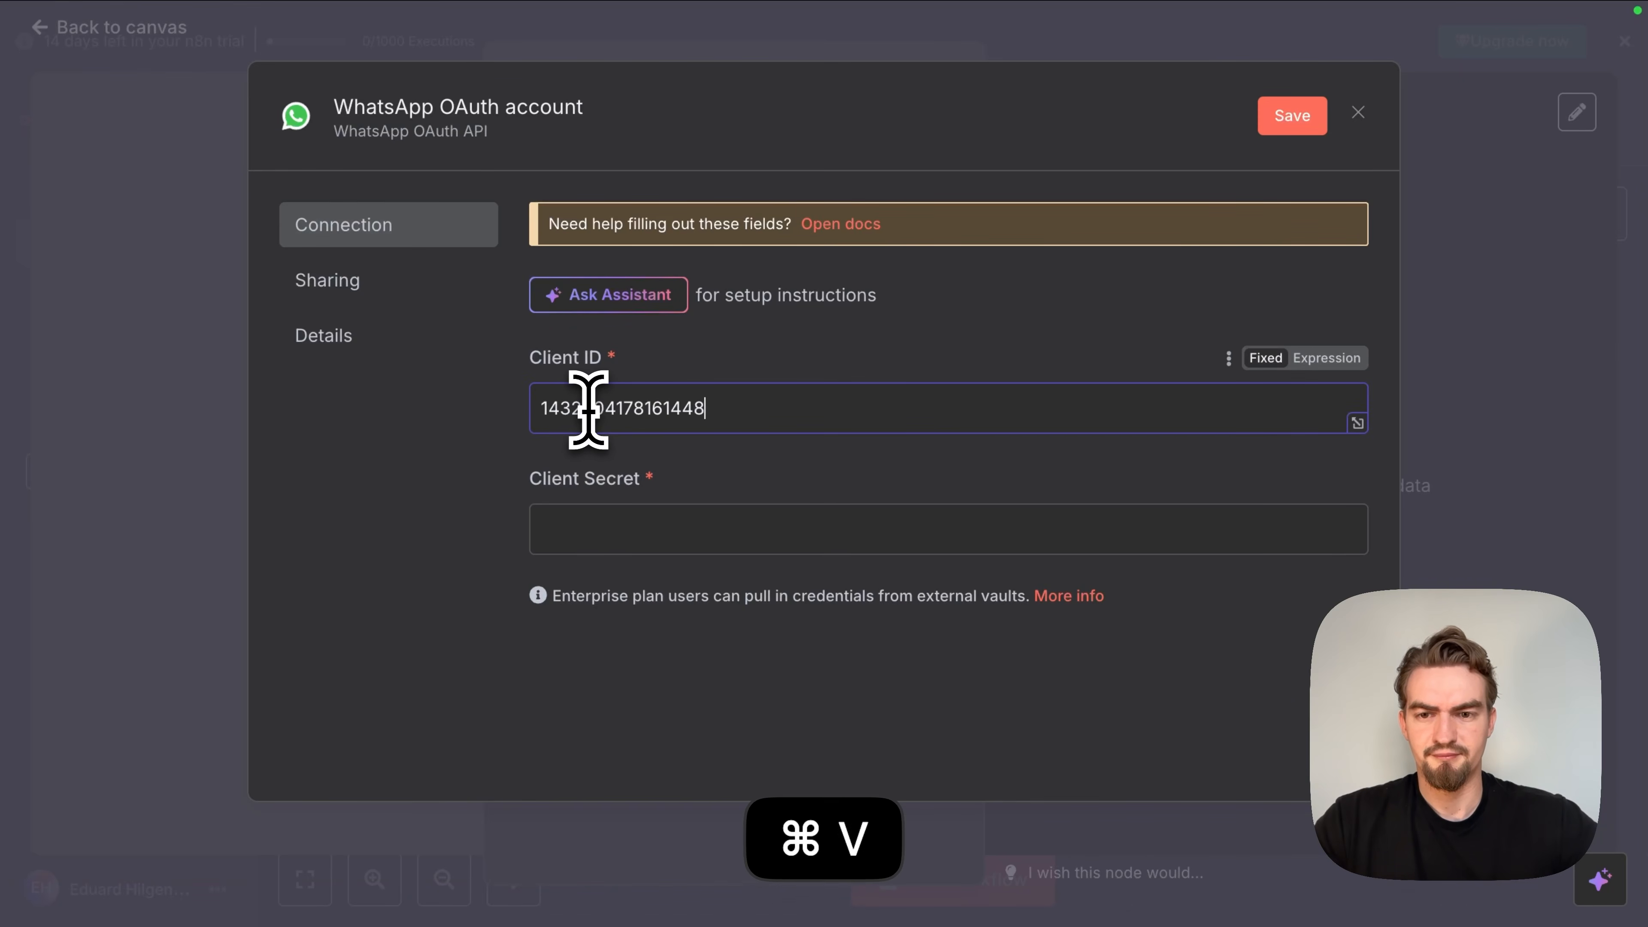
{"action": "left_click", "coordinate": [681, 541]}
{"action": "key", "text": "super+c"}
{"action": "key", "text": "super+v"}
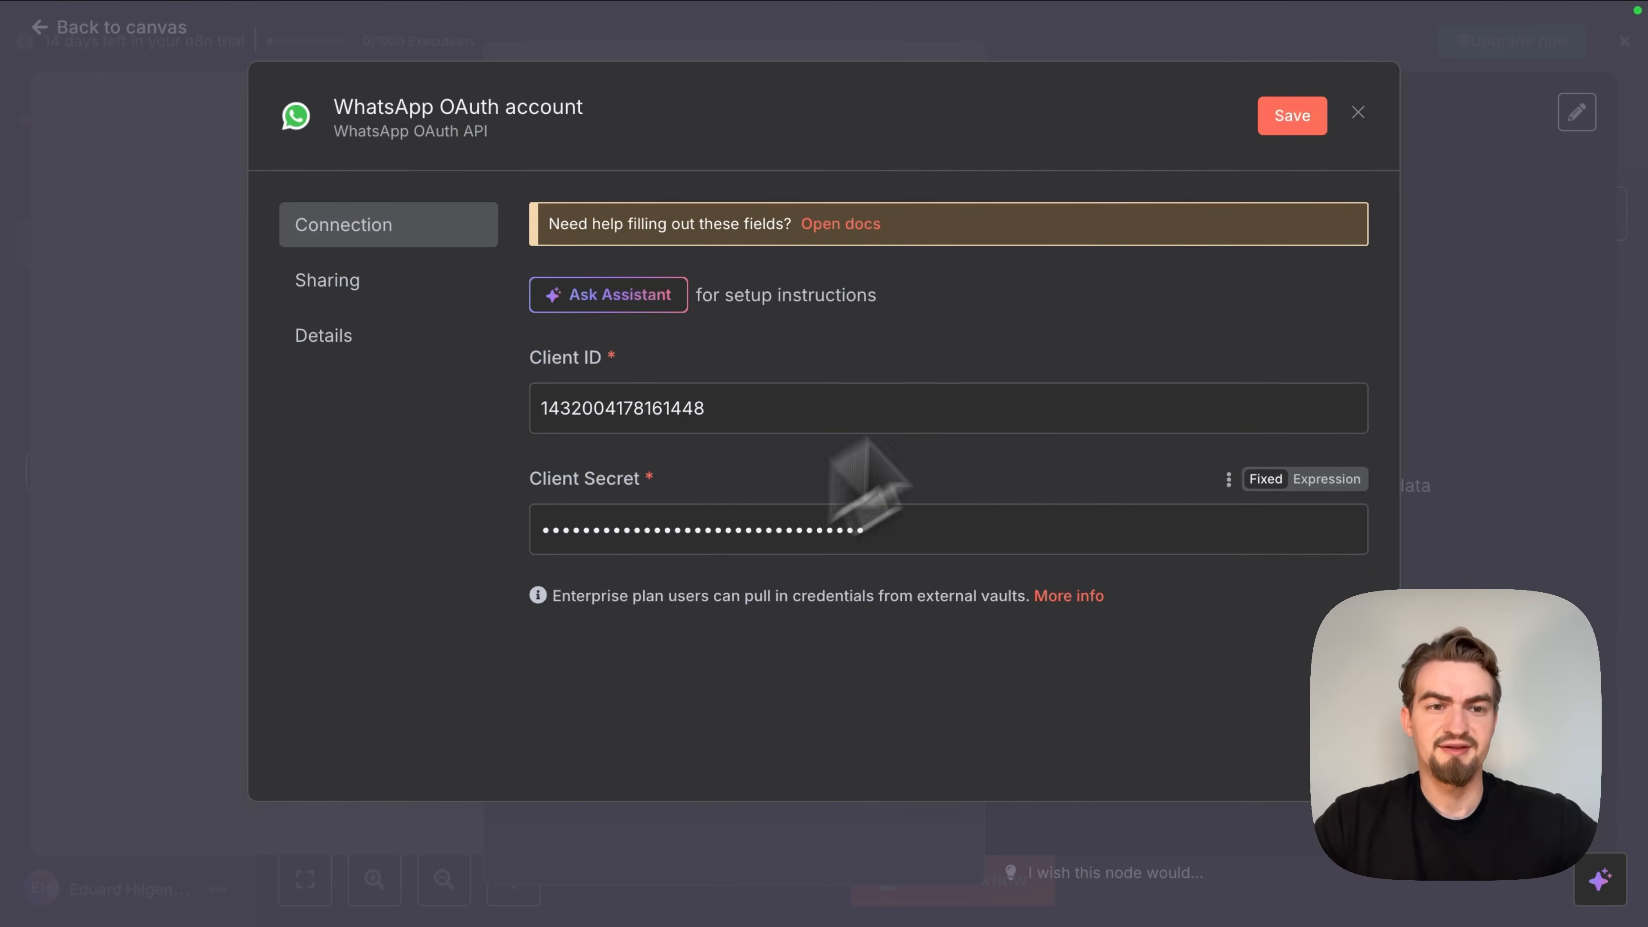
{"action": "left_click", "coordinate": [1291, 119]}
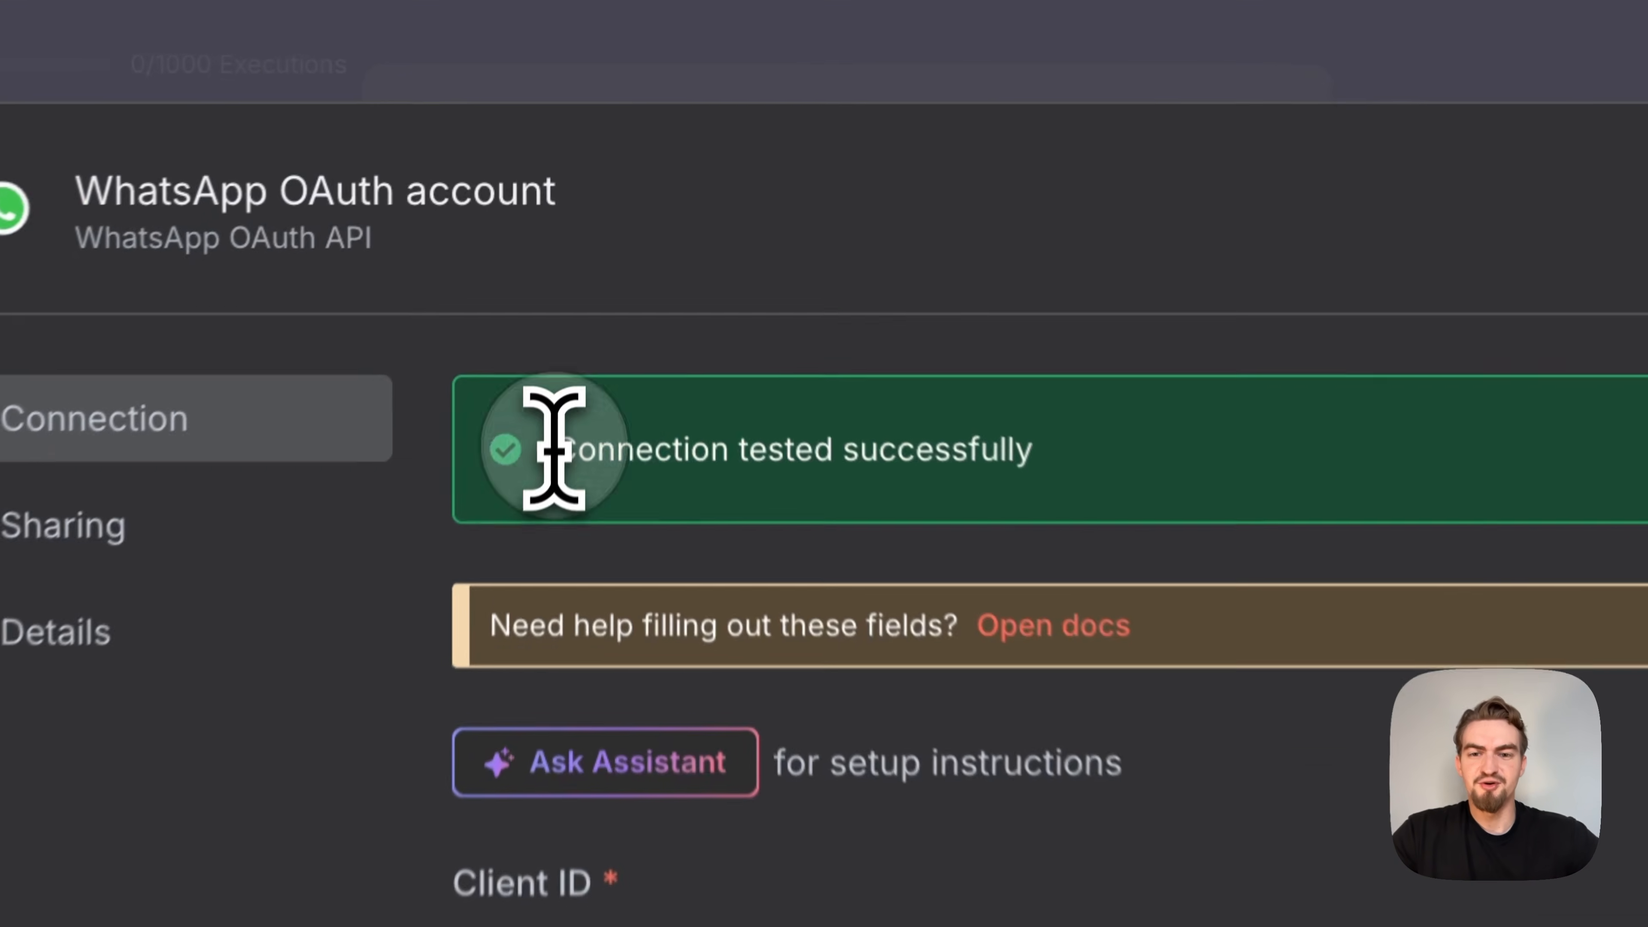
{"action": "left_click_drag", "start_coordinate": [584, 241], "coordinate": [857, 241]}
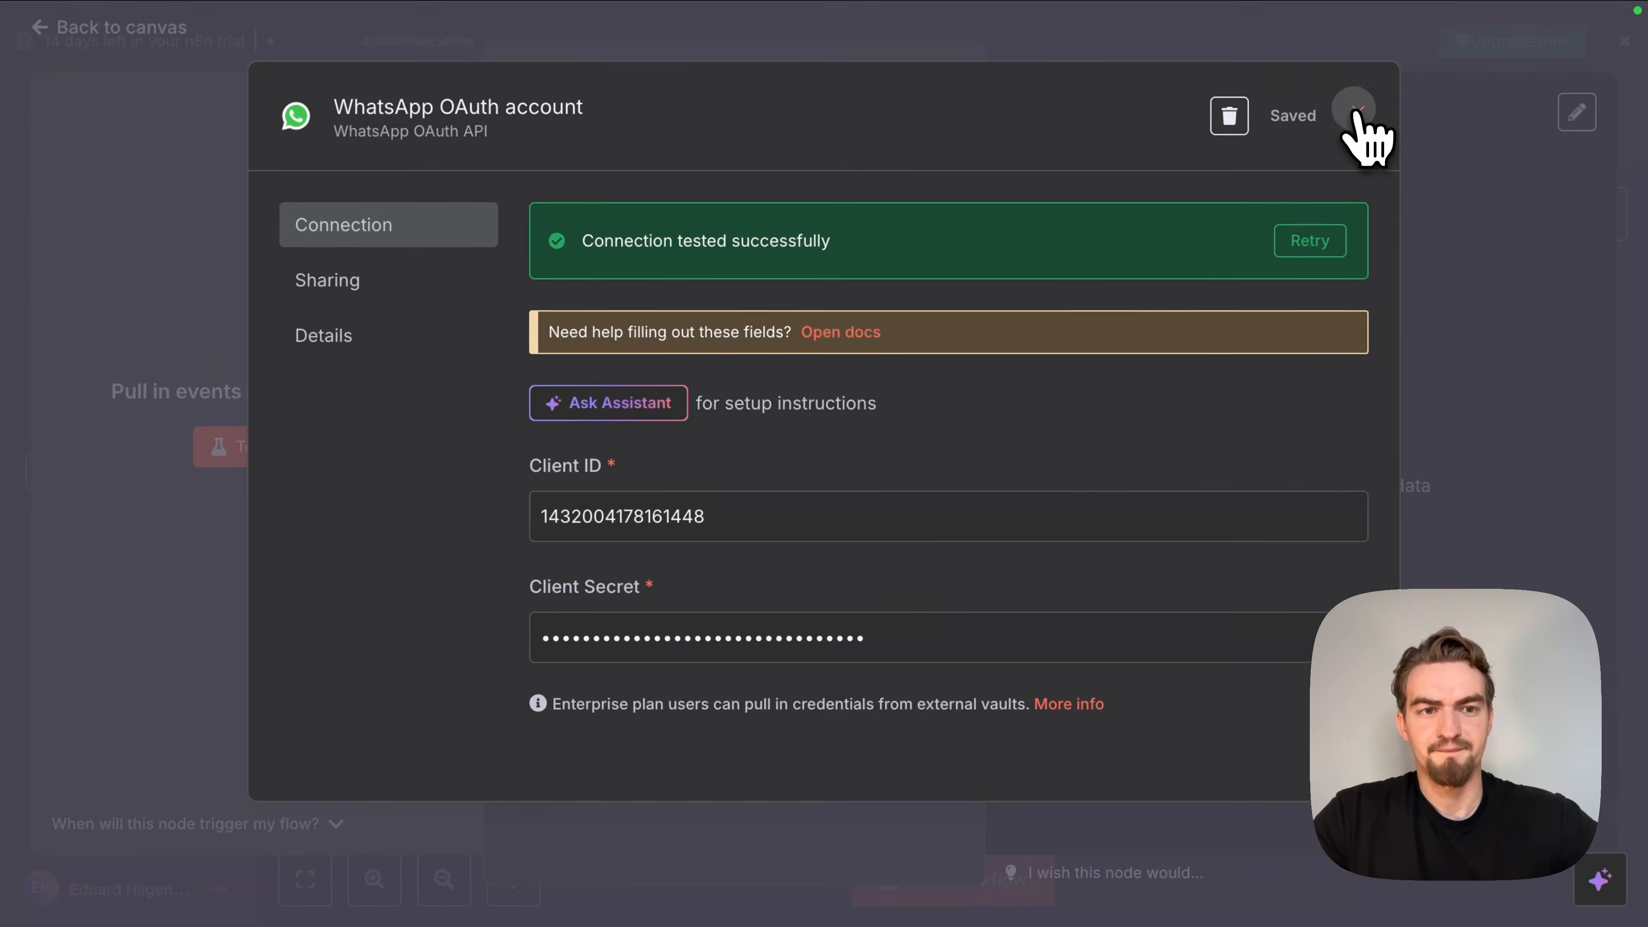
{"action": "left_click", "coordinate": [1365, 115]}
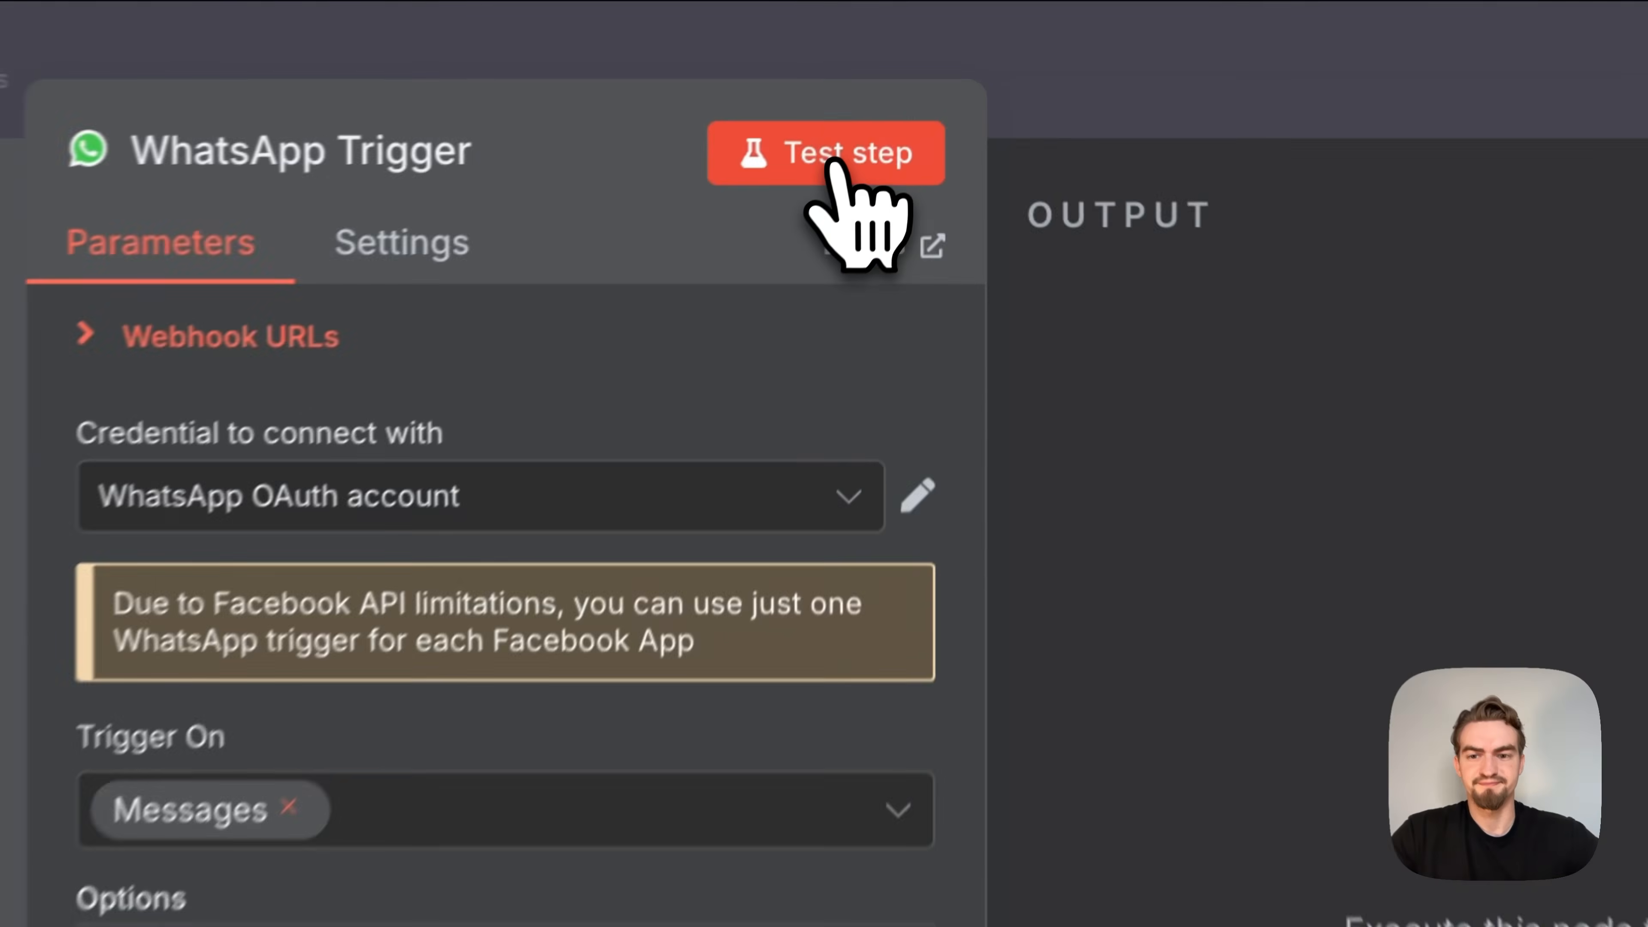
Step: Test the WhatsApp trigger with an incoming message, check the message body in the output, and return to the canvas
{"action": "left_click", "coordinate": [912, 84]}
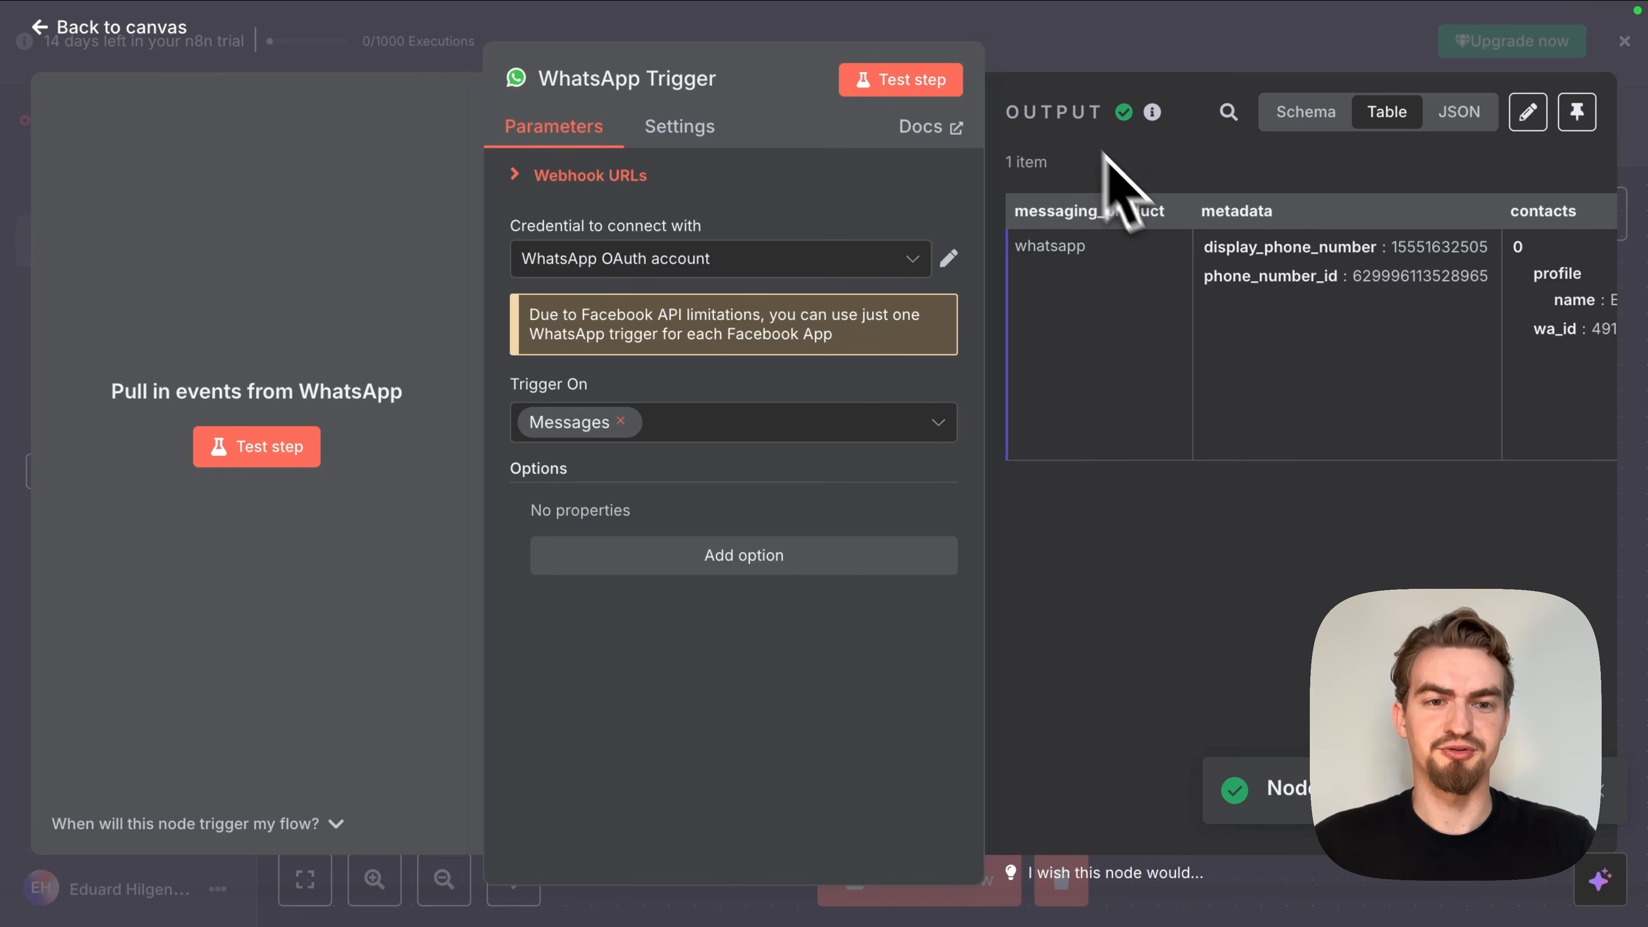
{"action": "scroll", "coordinate": [1138, 331], "scroll_direction": "right", "scroll_amount": 8}
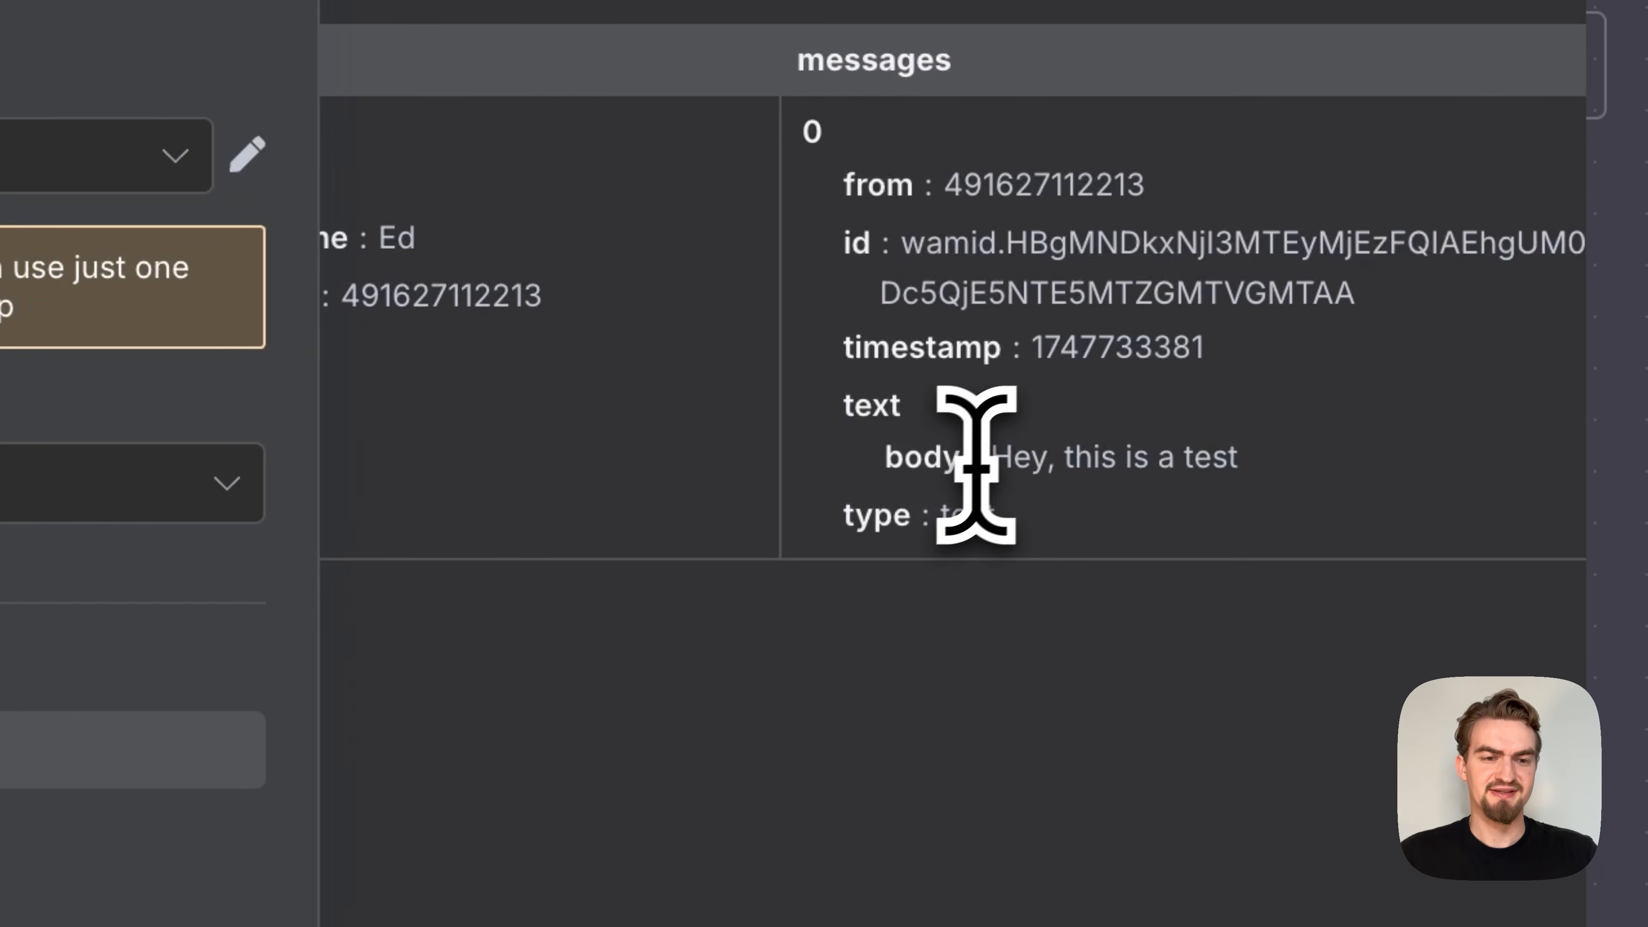
{"action": "left_click_drag", "start_coordinate": [981, 462], "coordinate": [1327, 460]}
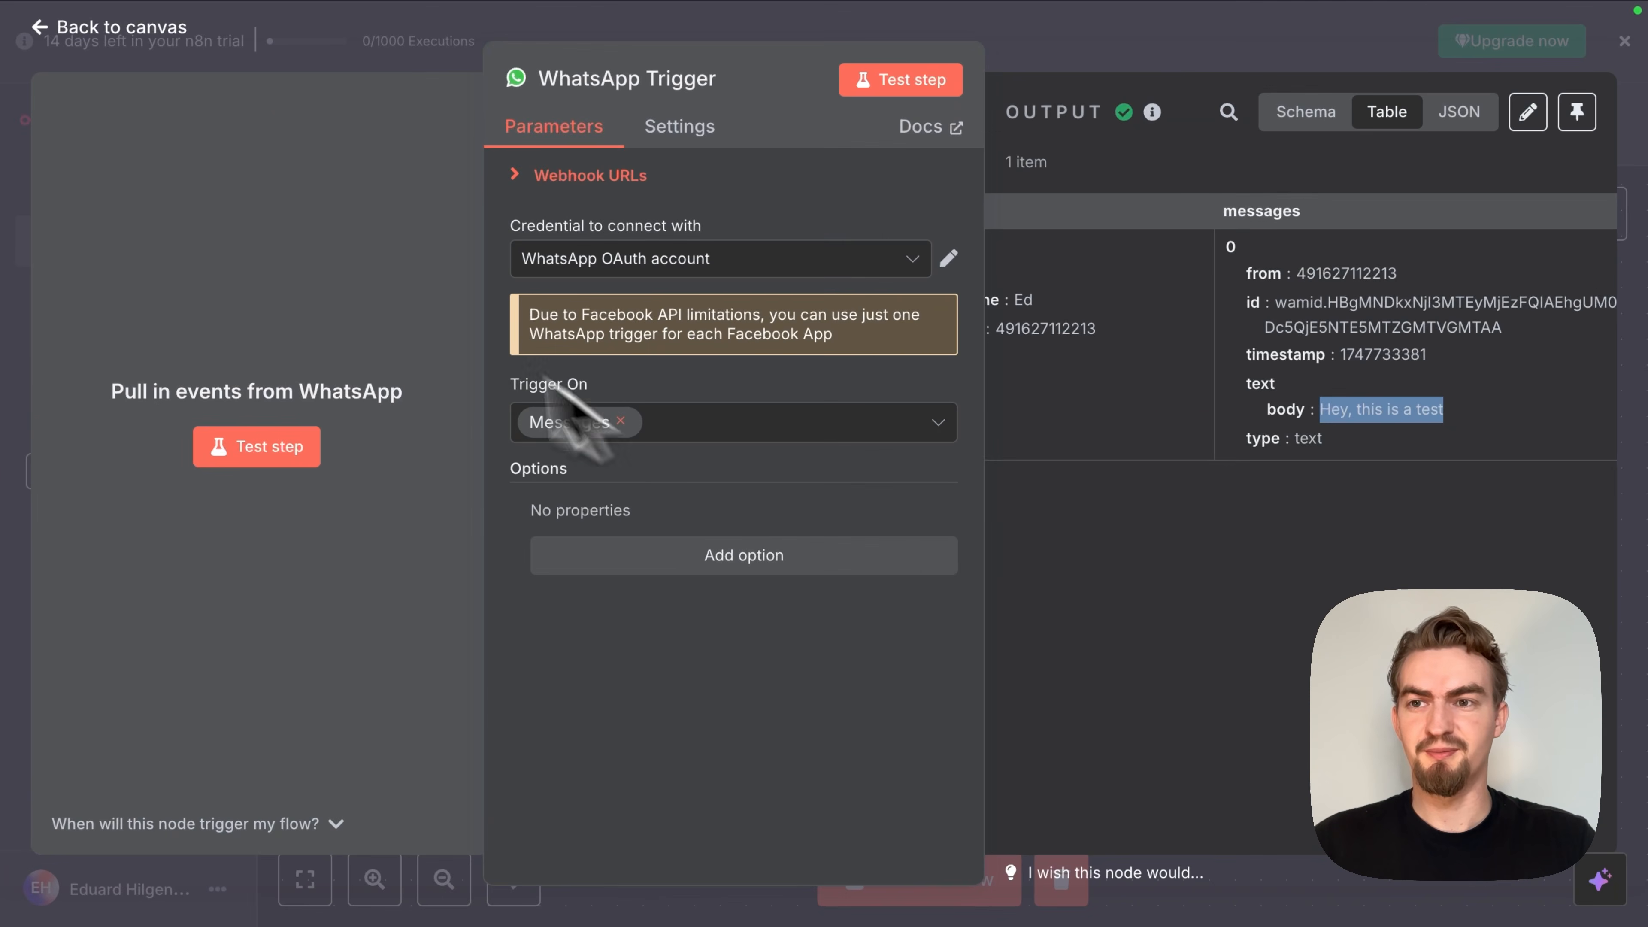
{"action": "left_click", "coordinate": [155, 57]}
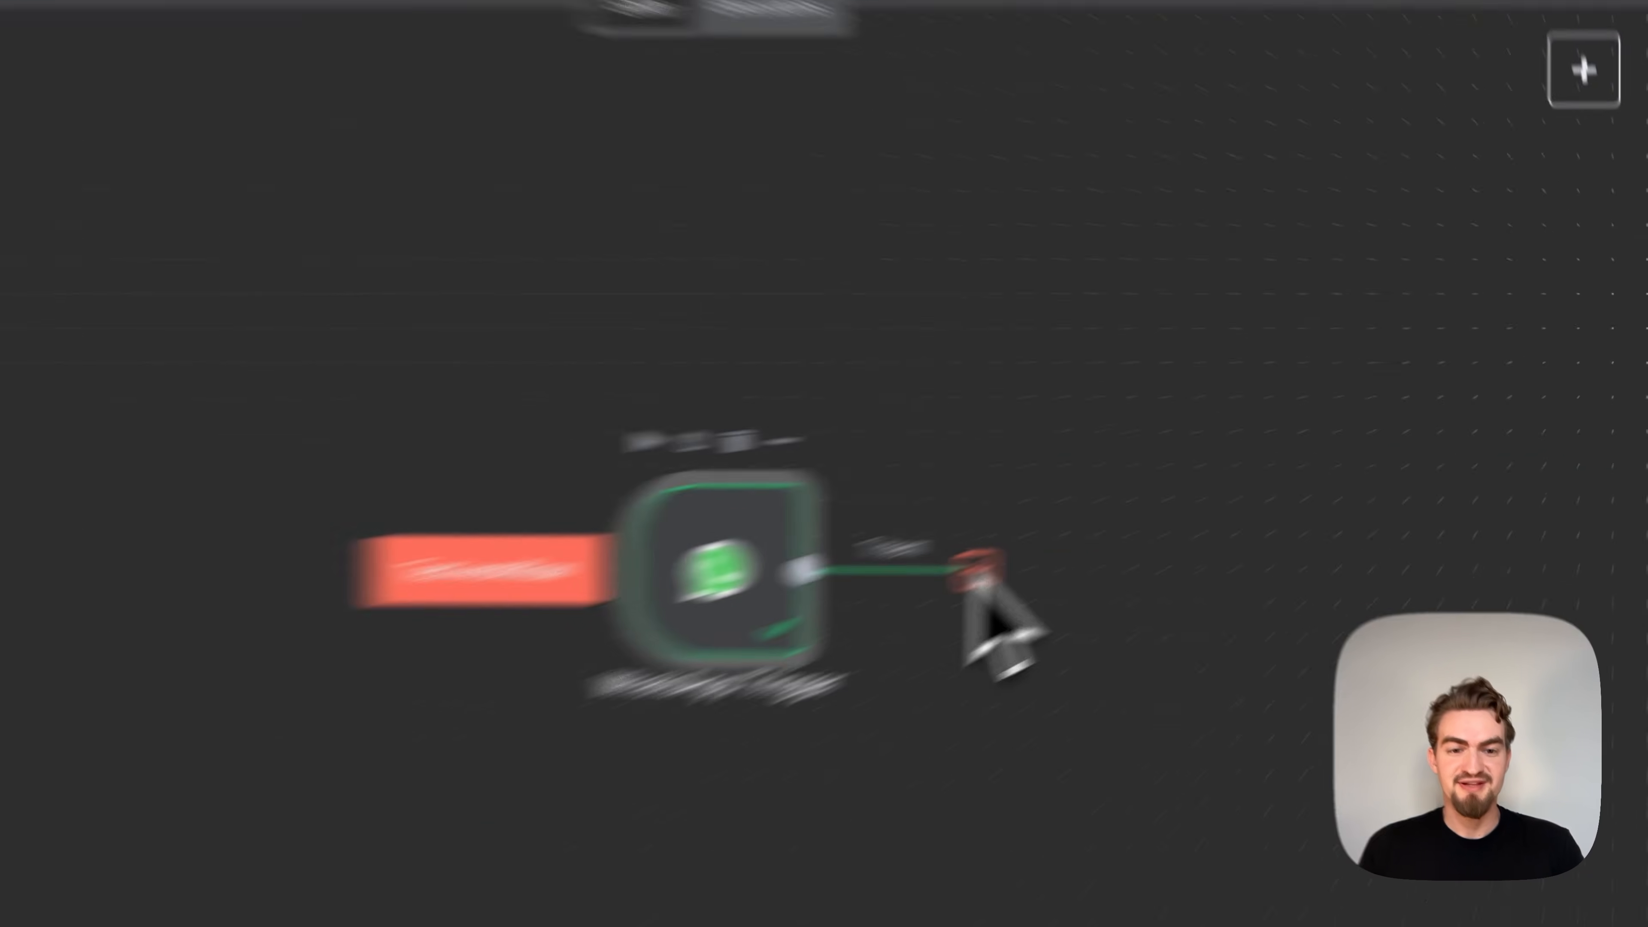
Step: Add a Switch node connected to the output of the WhatsApp trigger
{"action": "left_click", "coordinate": [1145, 505]}
{"action": "type", "text": "w"}
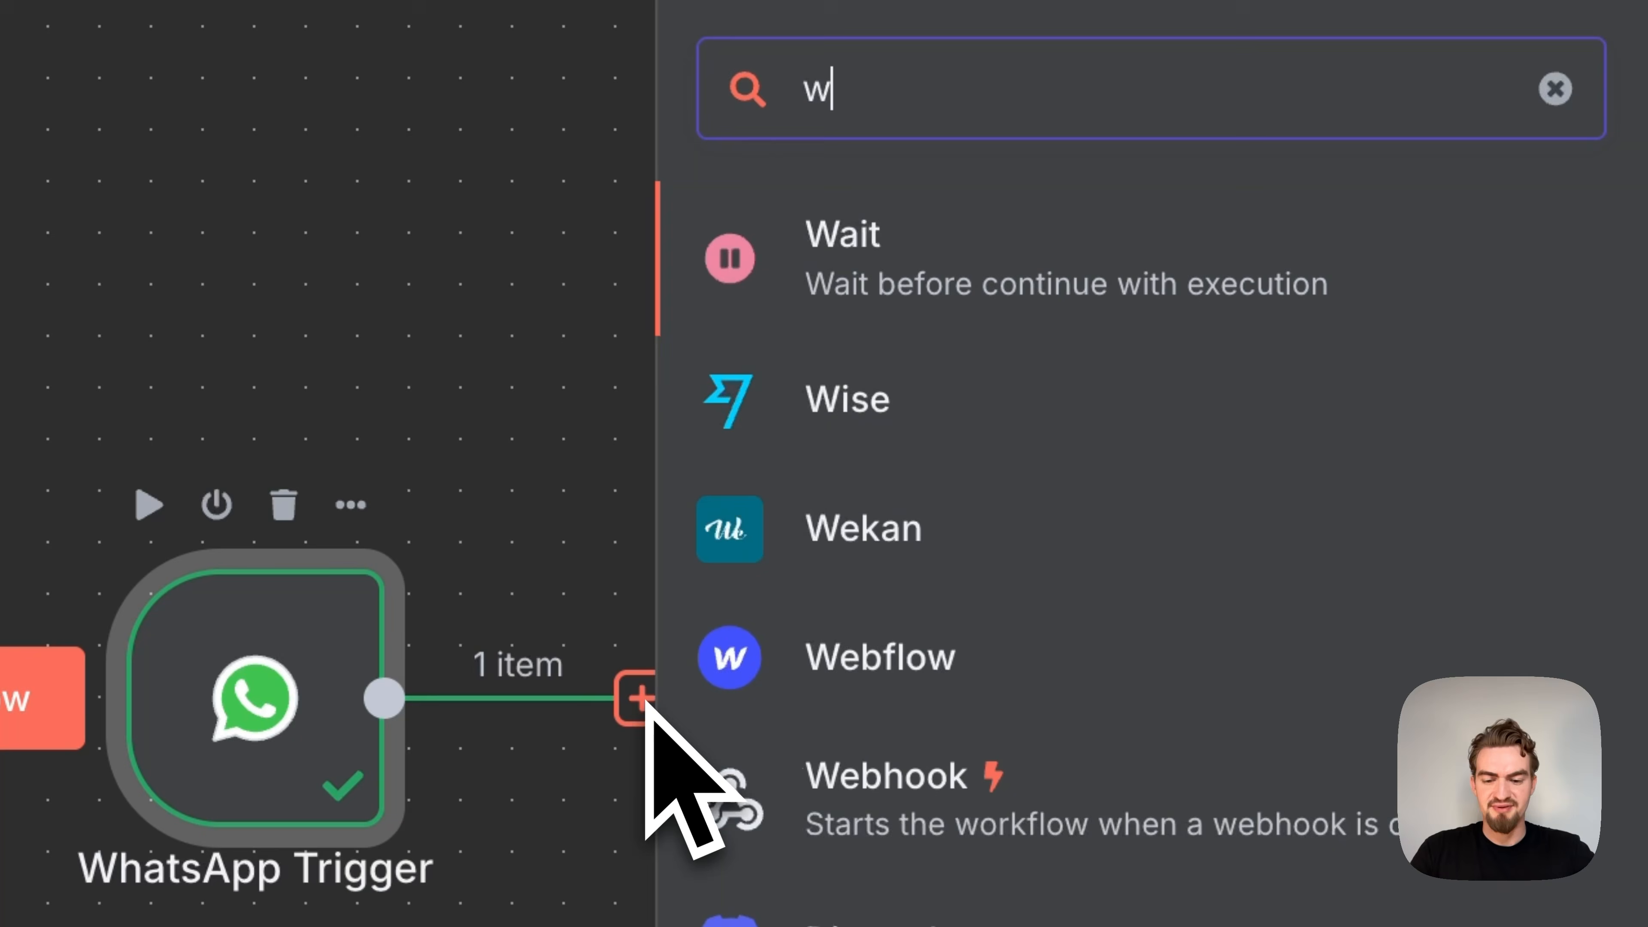
{"action": "key", "text": "BackSpace"}
{"action": "type", "text": "swit"}
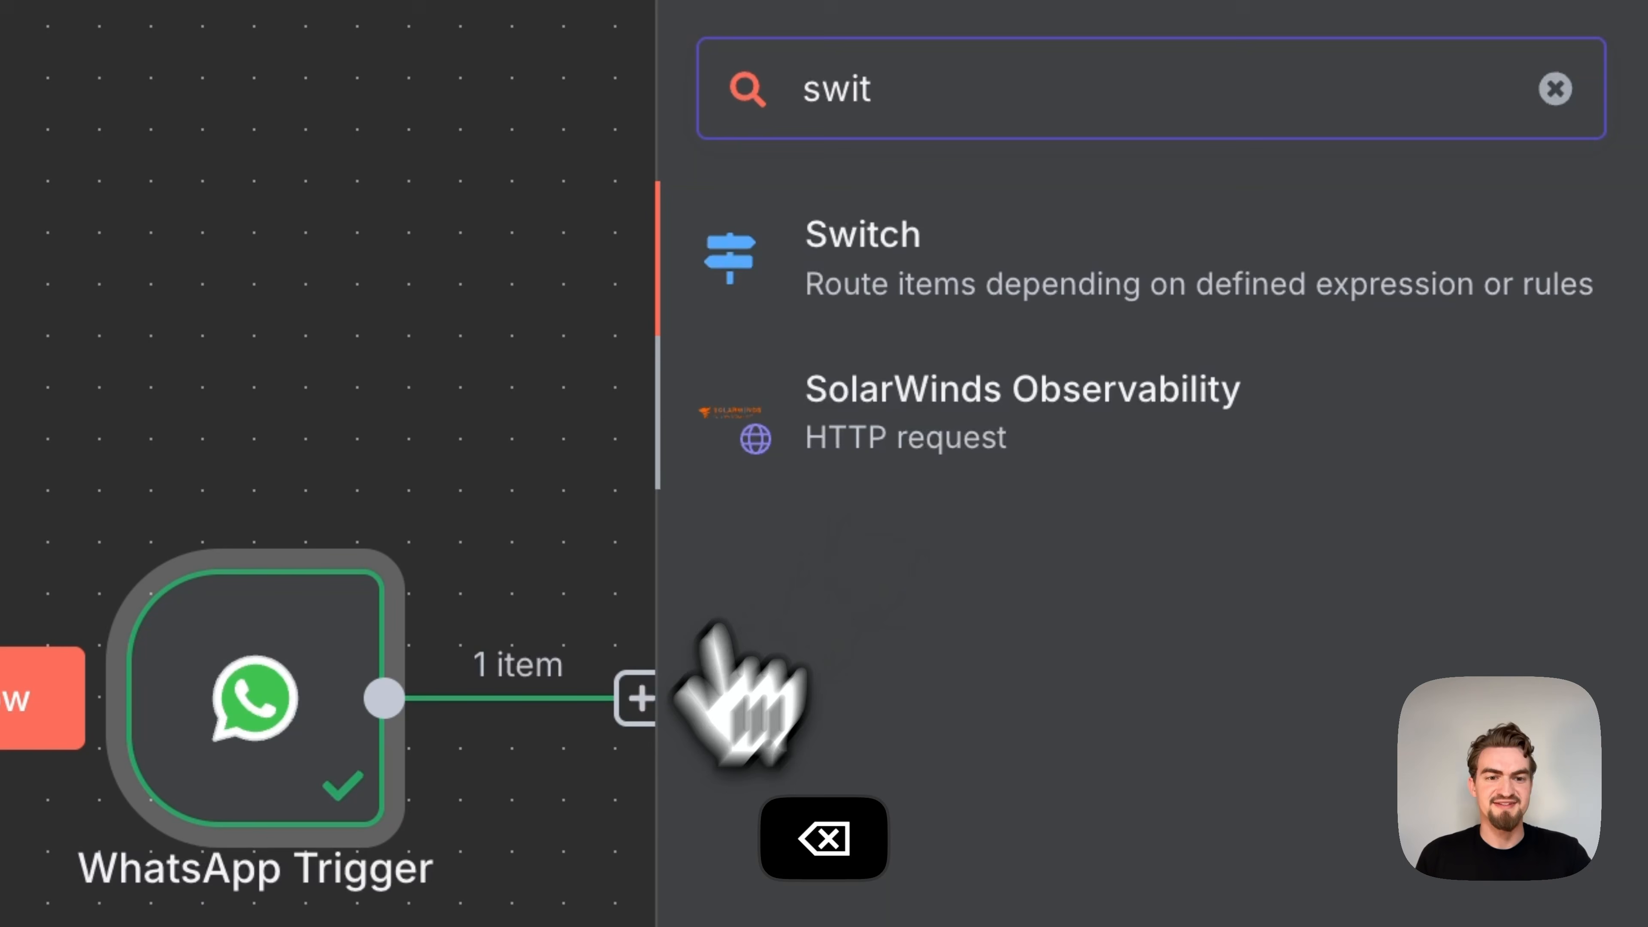
{"action": "left_click", "coordinate": [921, 256]}
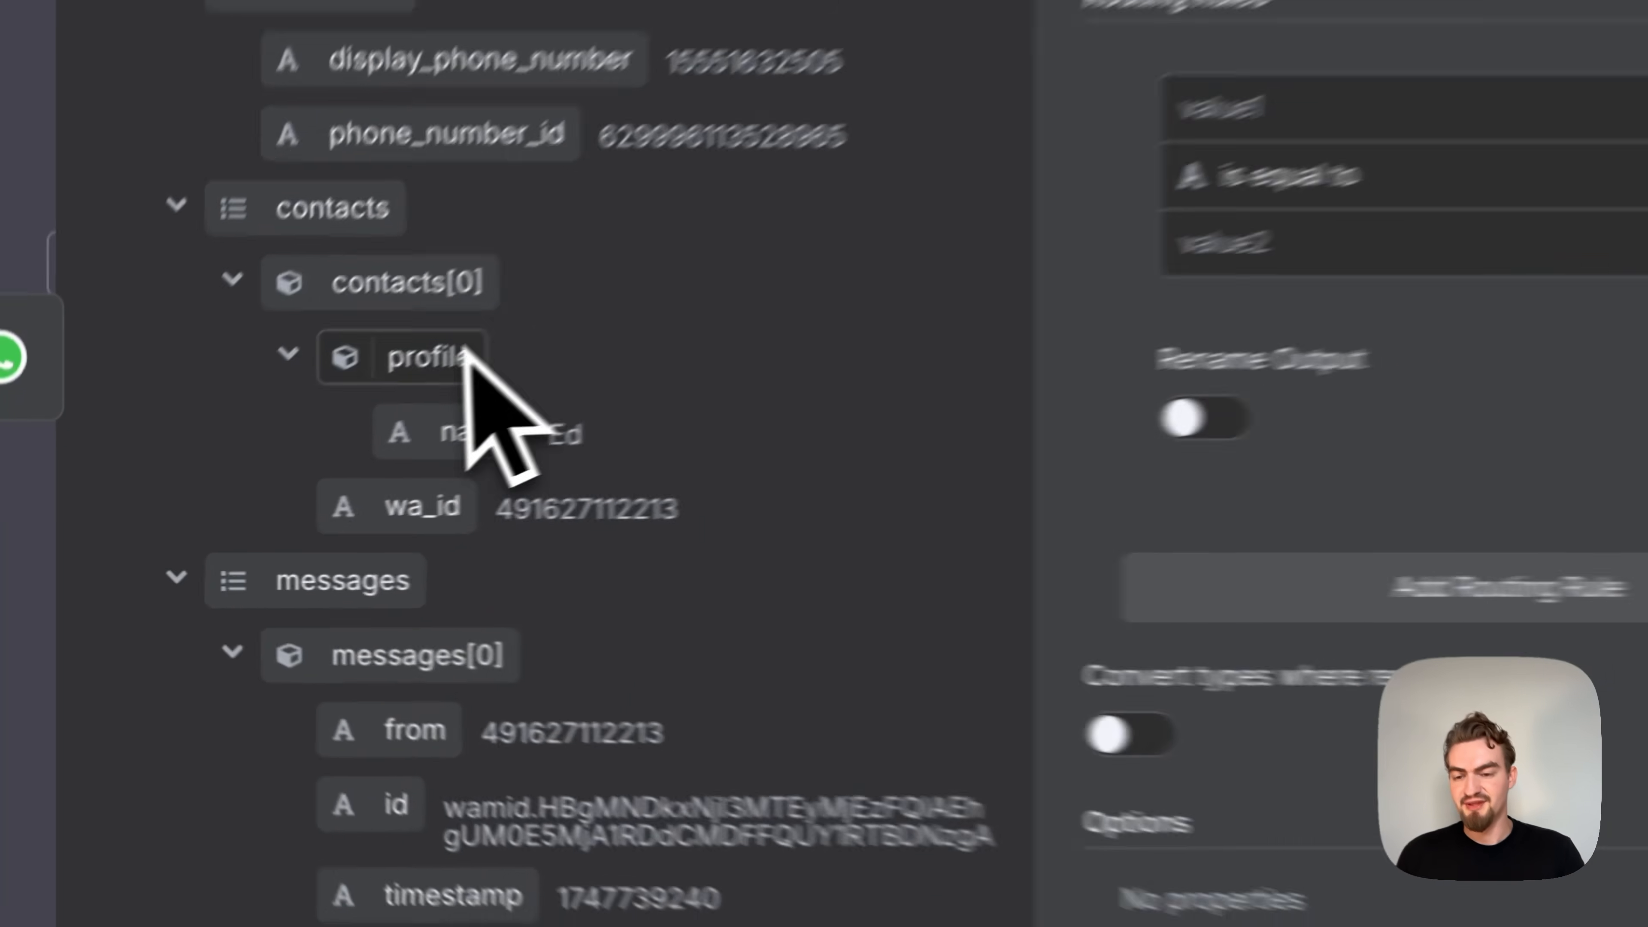
Step: Examine the message body, contact name and WhatsApp ID in the Switch node's input data
{"action": "scroll", "coordinate": [266, 513], "scroll_direction": "down", "scroll_amount": 3}
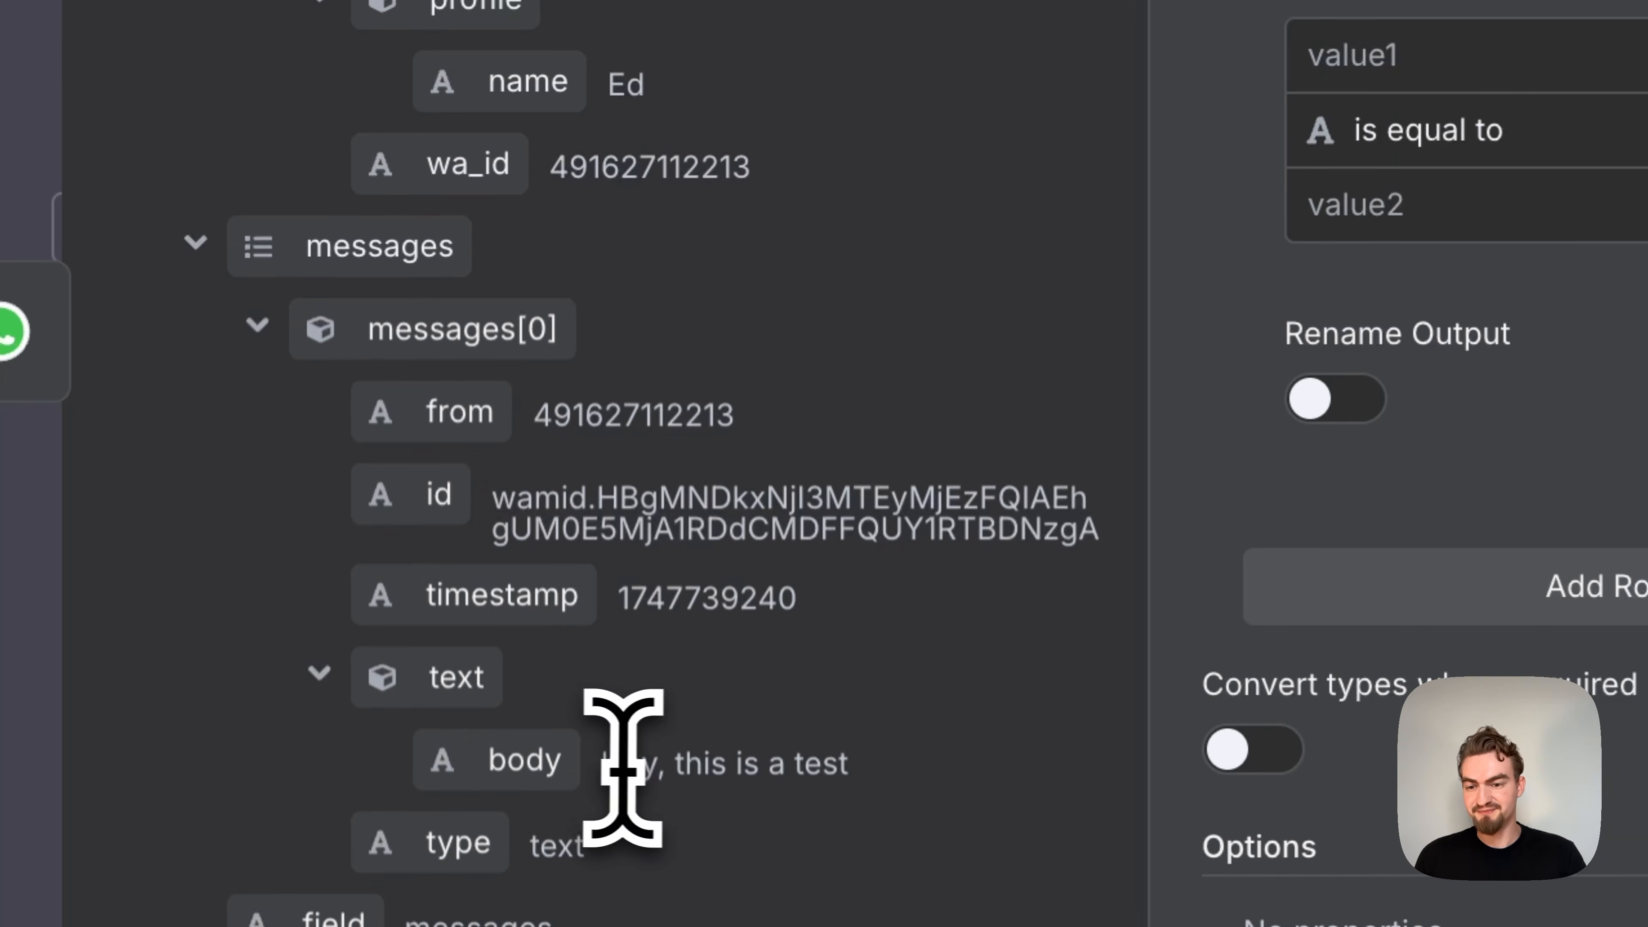
{"action": "left_click_drag", "start_coordinate": [591, 761], "coordinate": [890, 789]}
{"action": "left_click", "coordinate": [893, 787]}
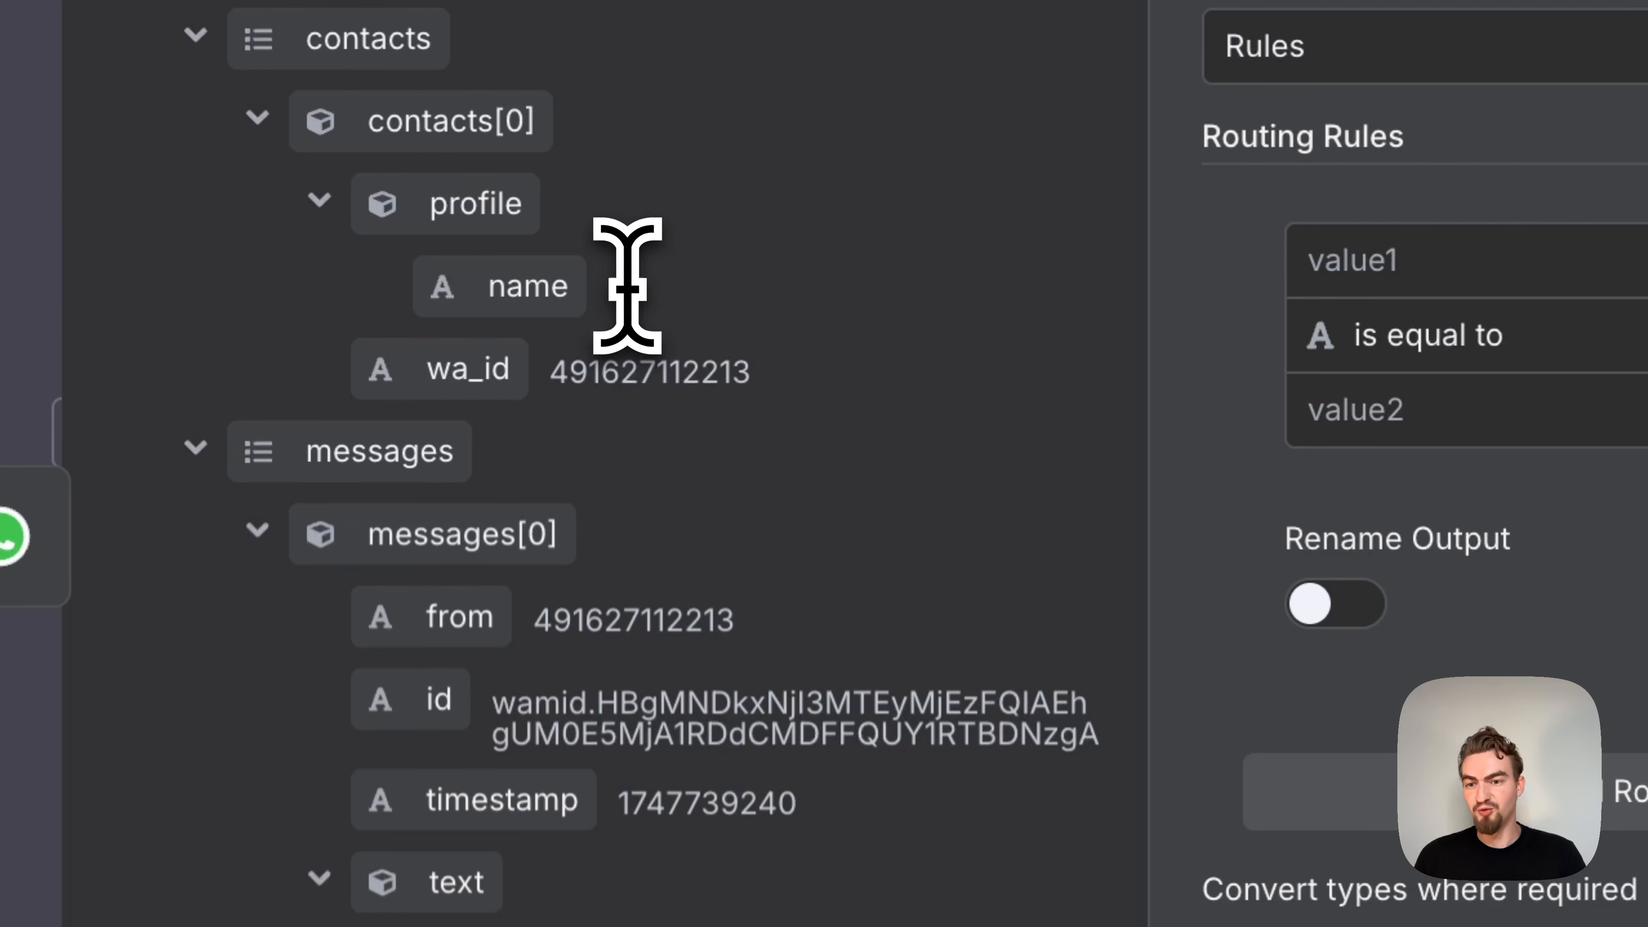
{"action": "double_click", "coordinate": [626, 287]}
{"action": "scroll", "coordinate": [724, 313], "scroll_direction": "up", "scroll_amount": 4}
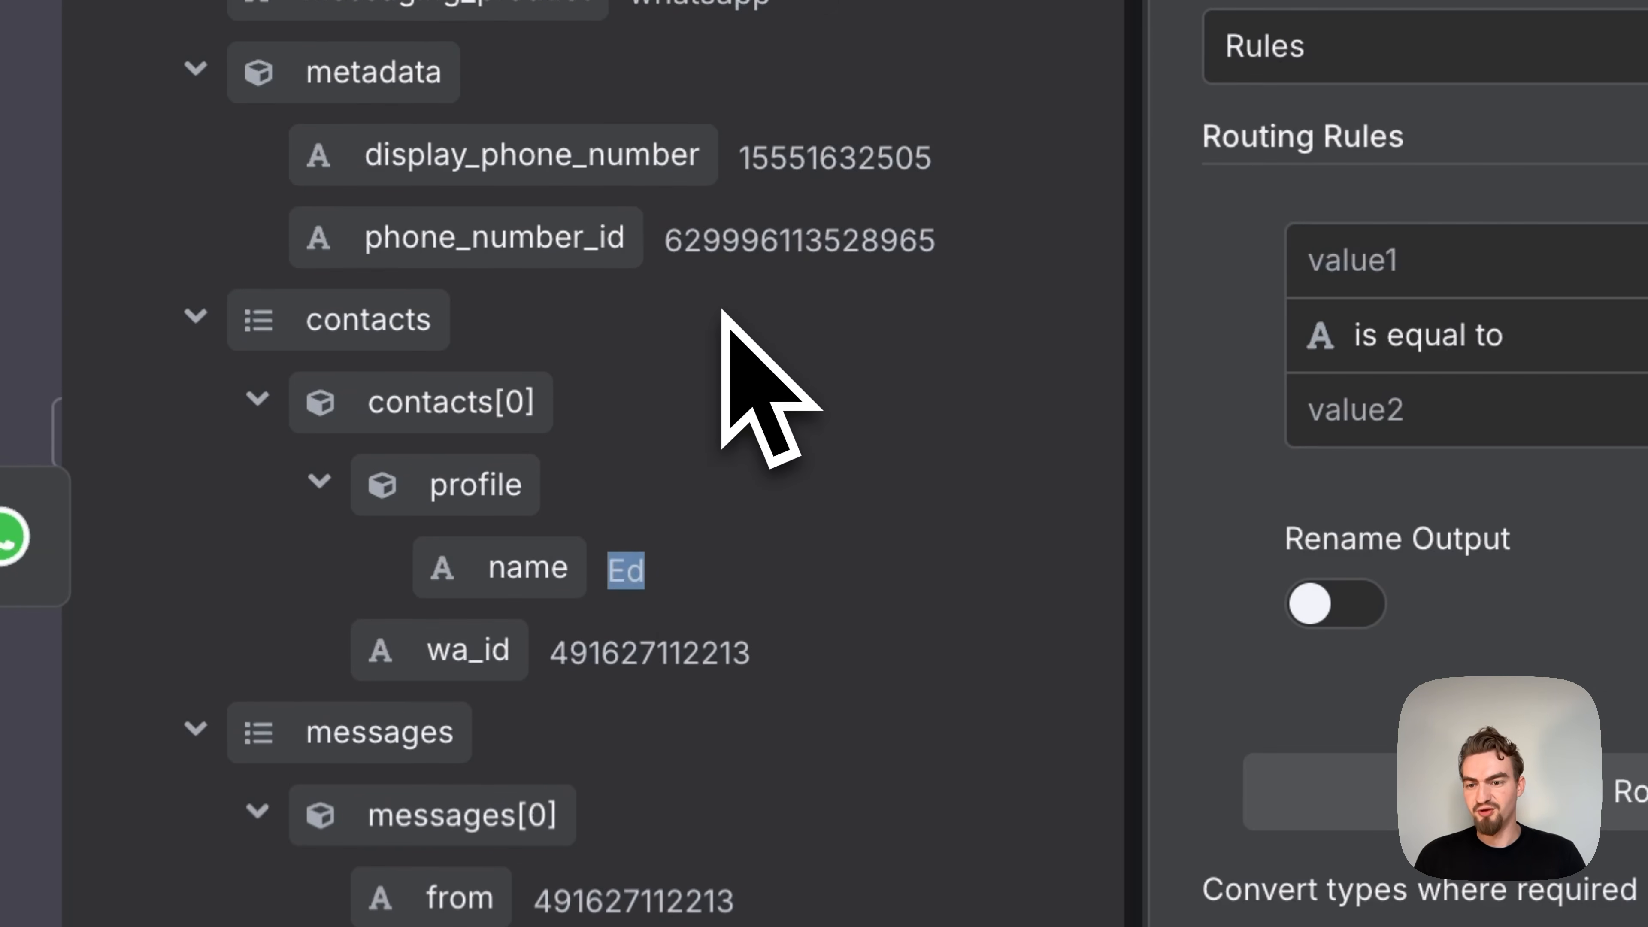
{"action": "double_click", "coordinate": [626, 642]}
{"action": "scroll", "coordinate": [625, 650], "scroll_direction": "up", "scroll_amount": 1}
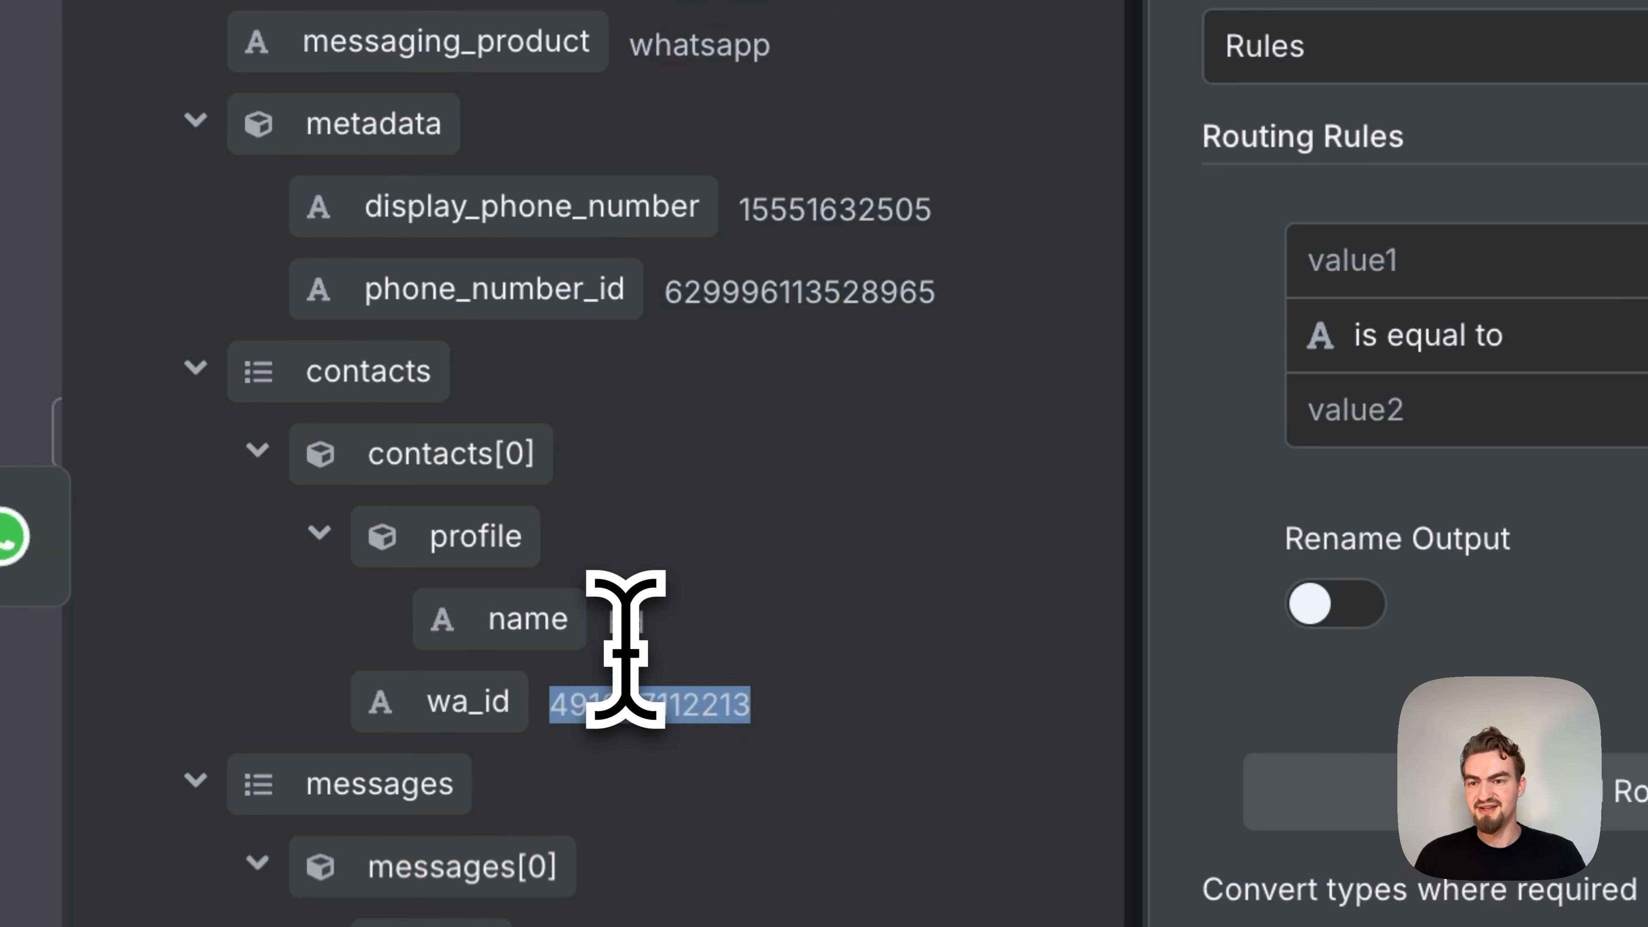
{"action": "left_click", "coordinate": [704, 634]}
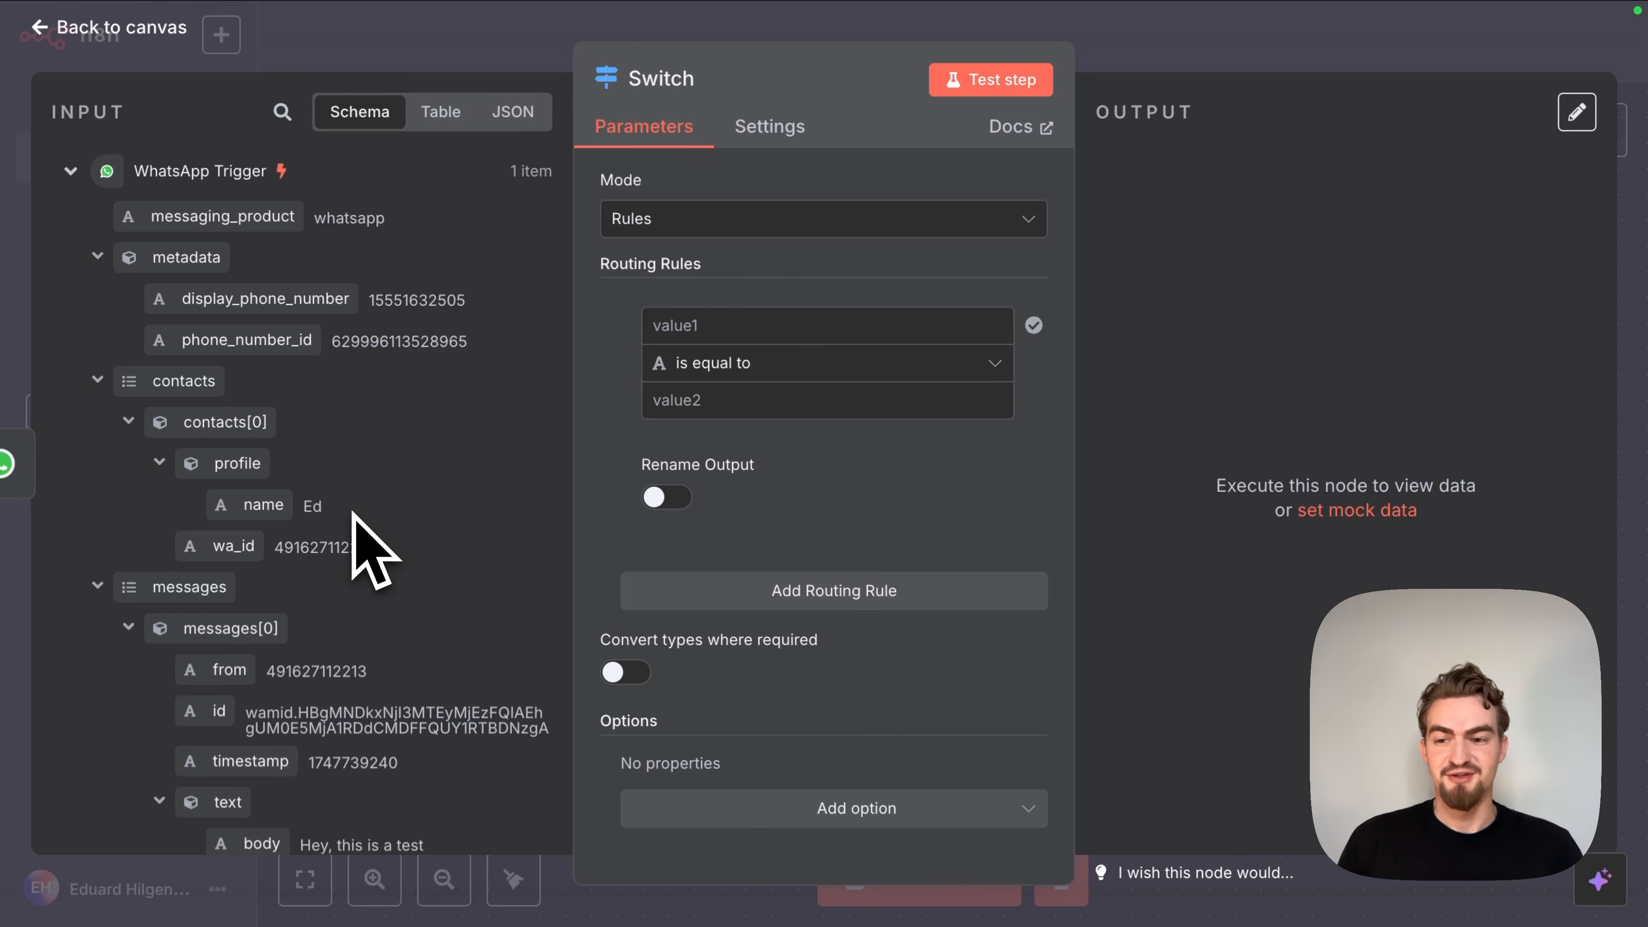
{"action": "scroll", "coordinate": [331, 682], "scroll_direction": "down", "scroll_amount": 3}
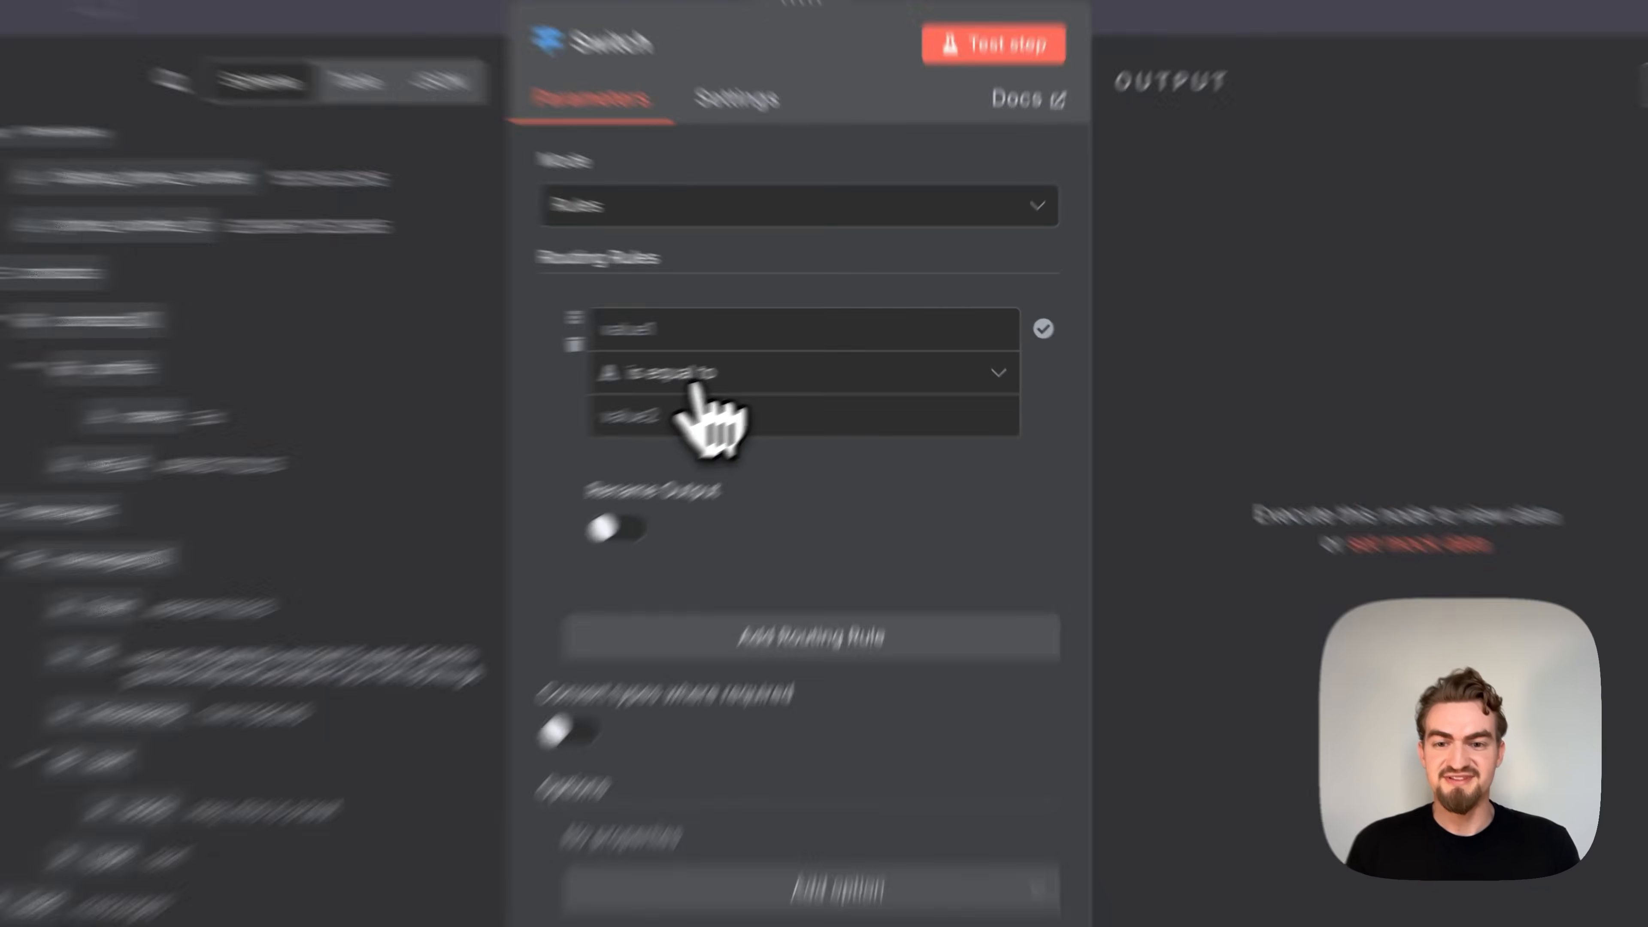
Step: Set the first routing rule to the String condition "exists" on {{ $json.messages[0].text.body }}
{"action": "left_click", "coordinate": [734, 366]}
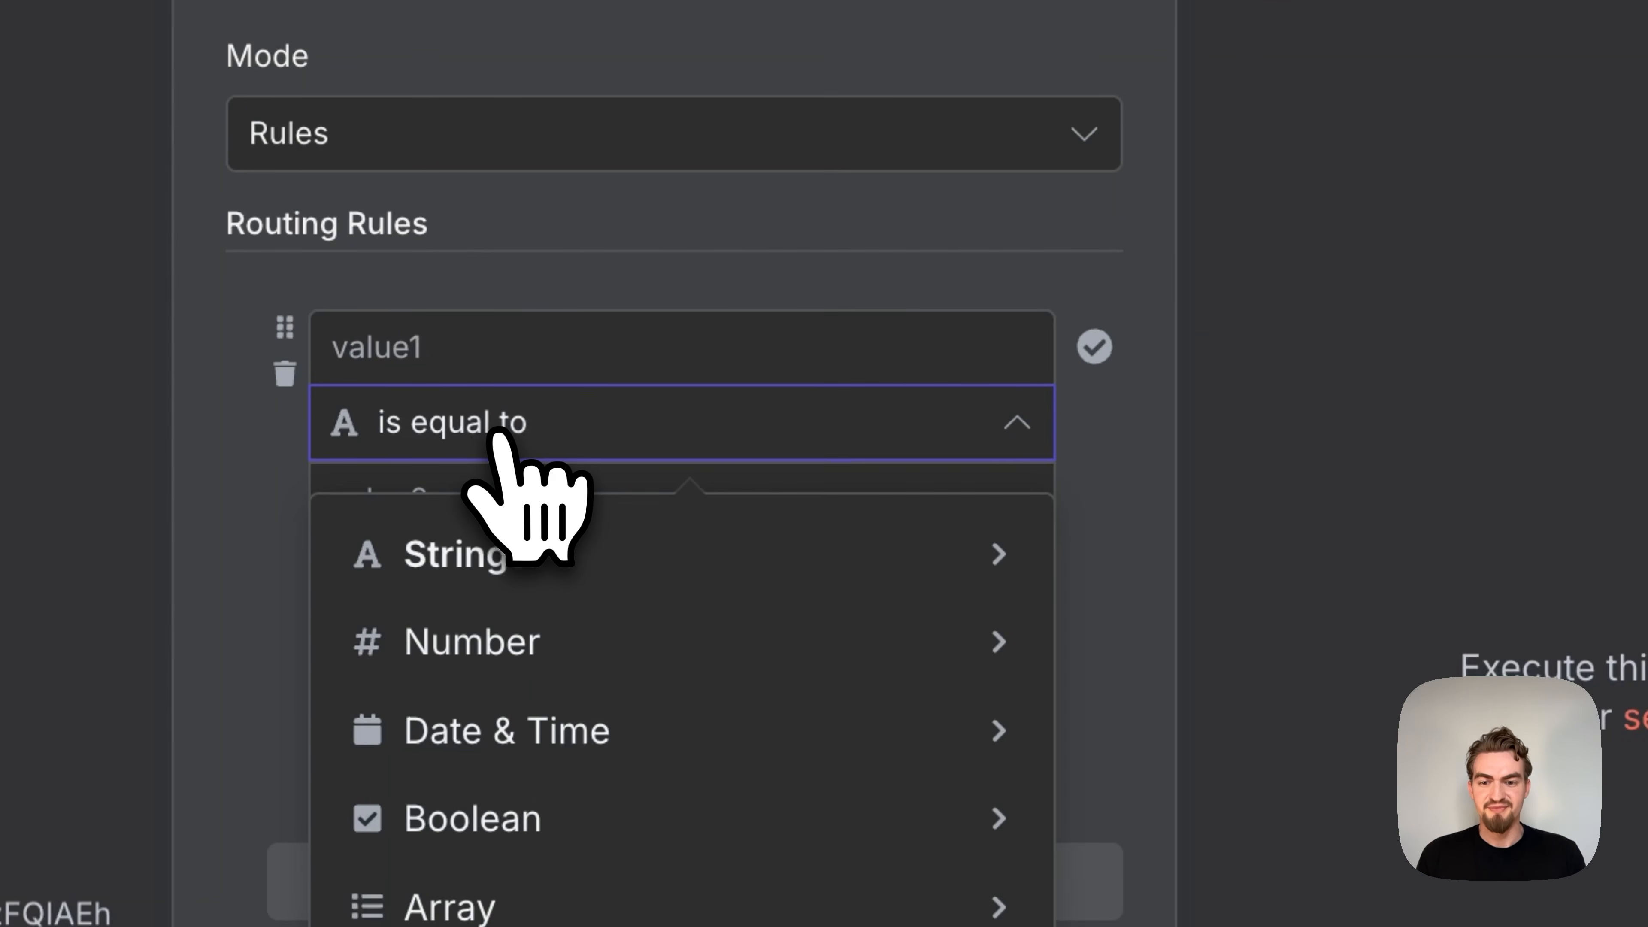
{"action": "mouse_move", "coordinate": [592, 566]}
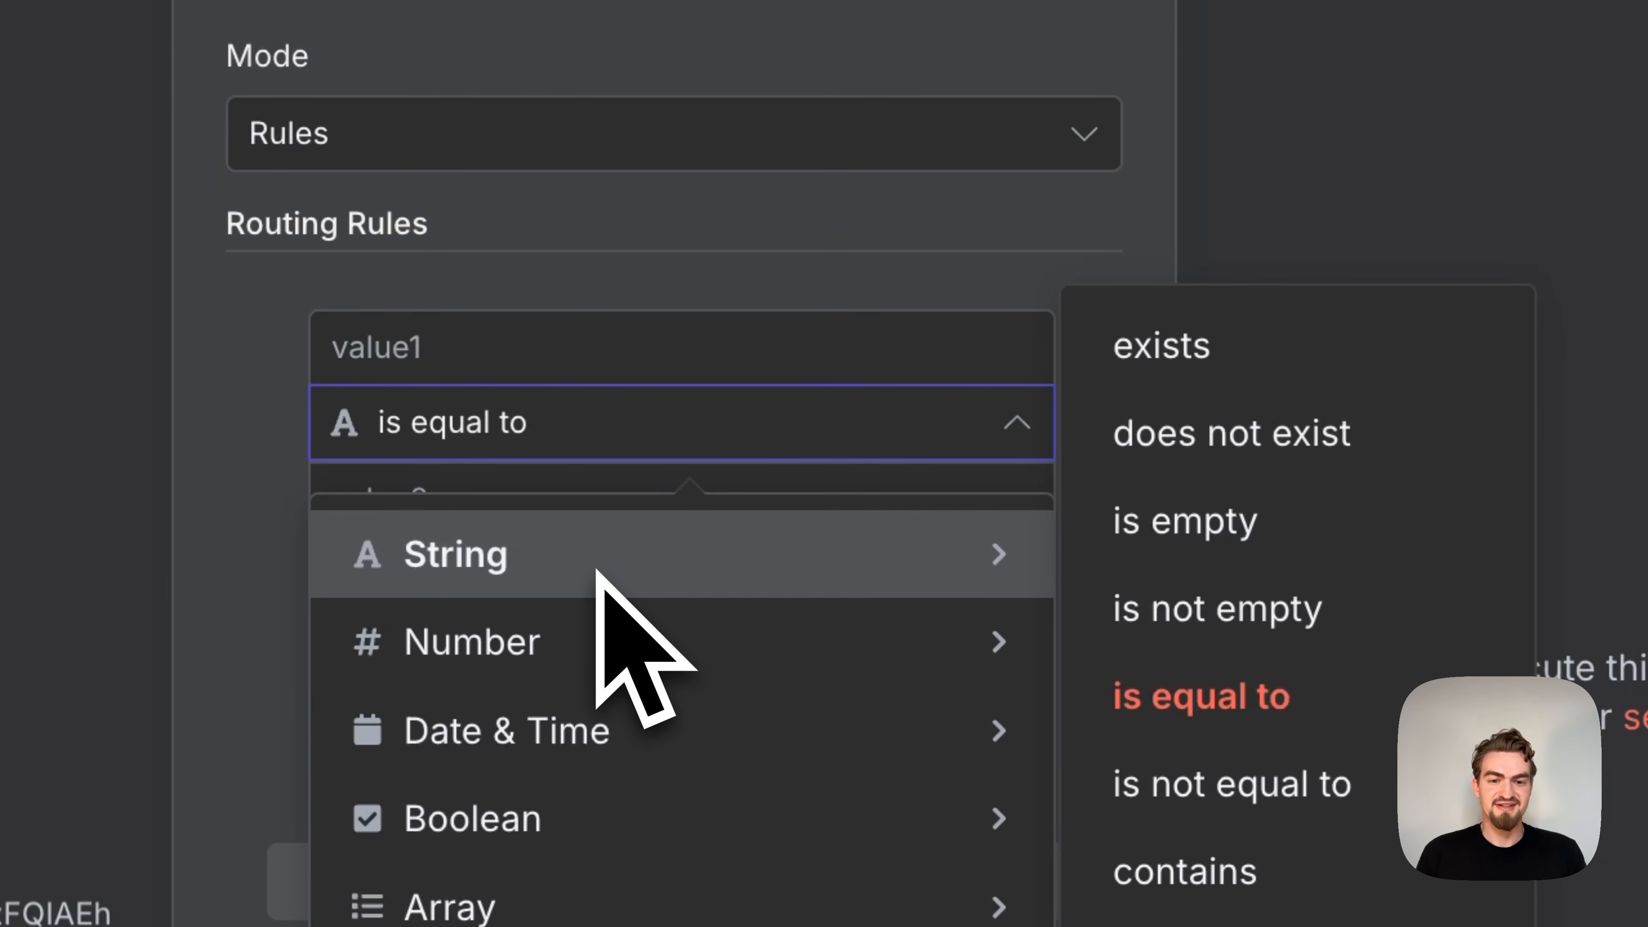
{"action": "left_click", "coordinate": [1238, 367]}
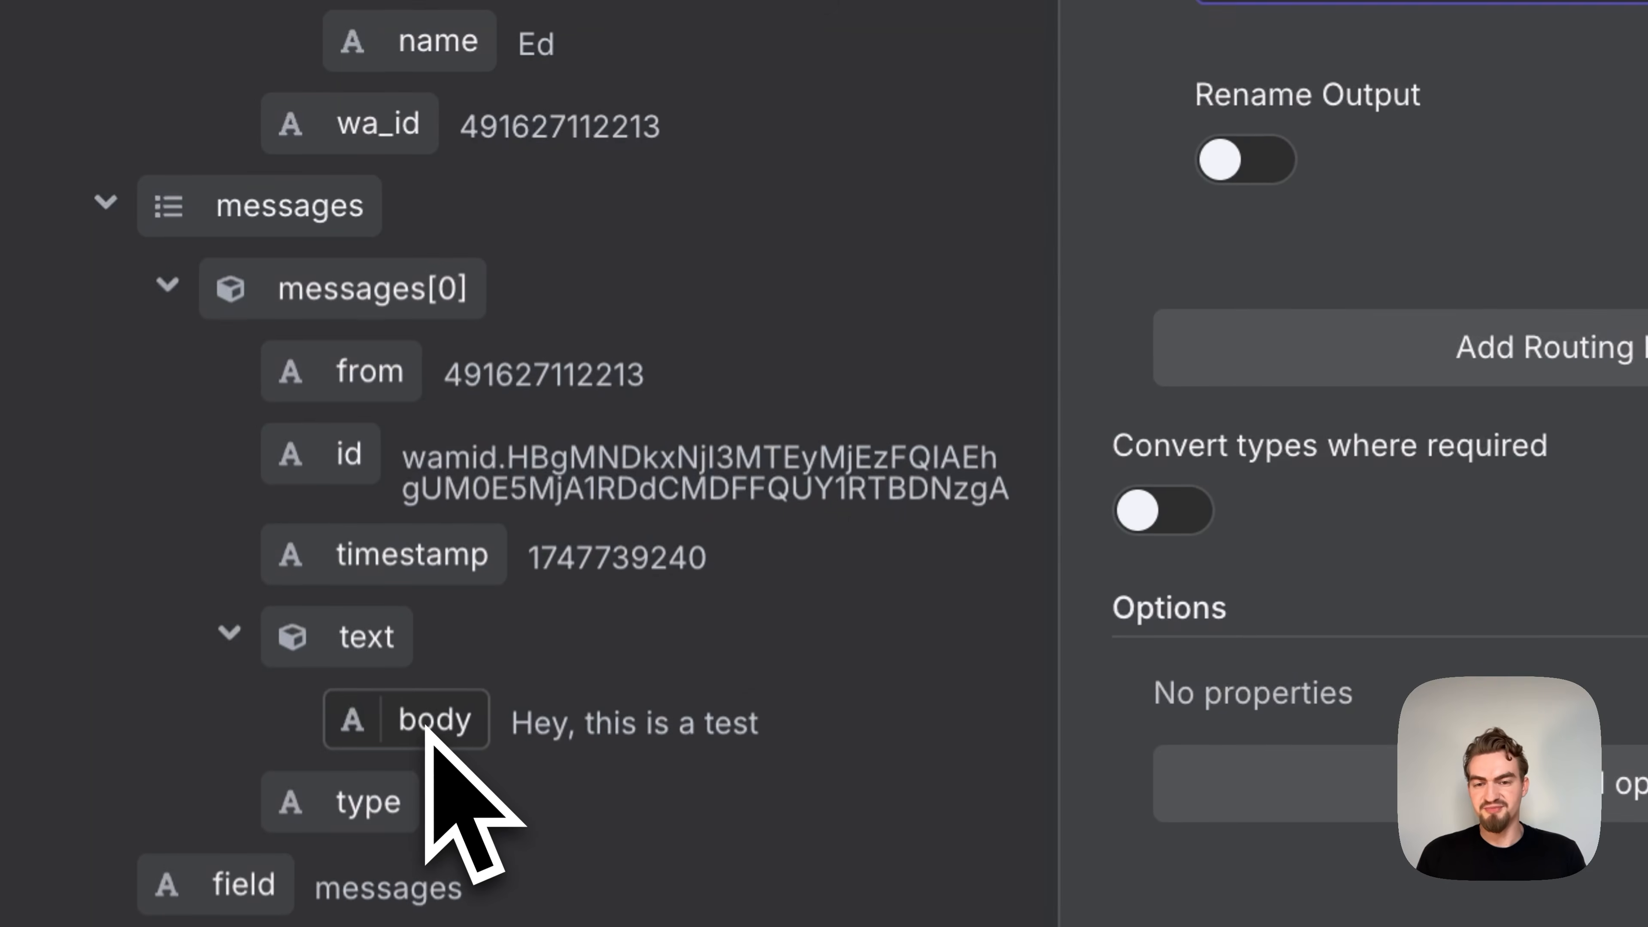
{"action": "left_click_drag", "start_coordinate": [427, 727], "coordinate": [1269, 4]}
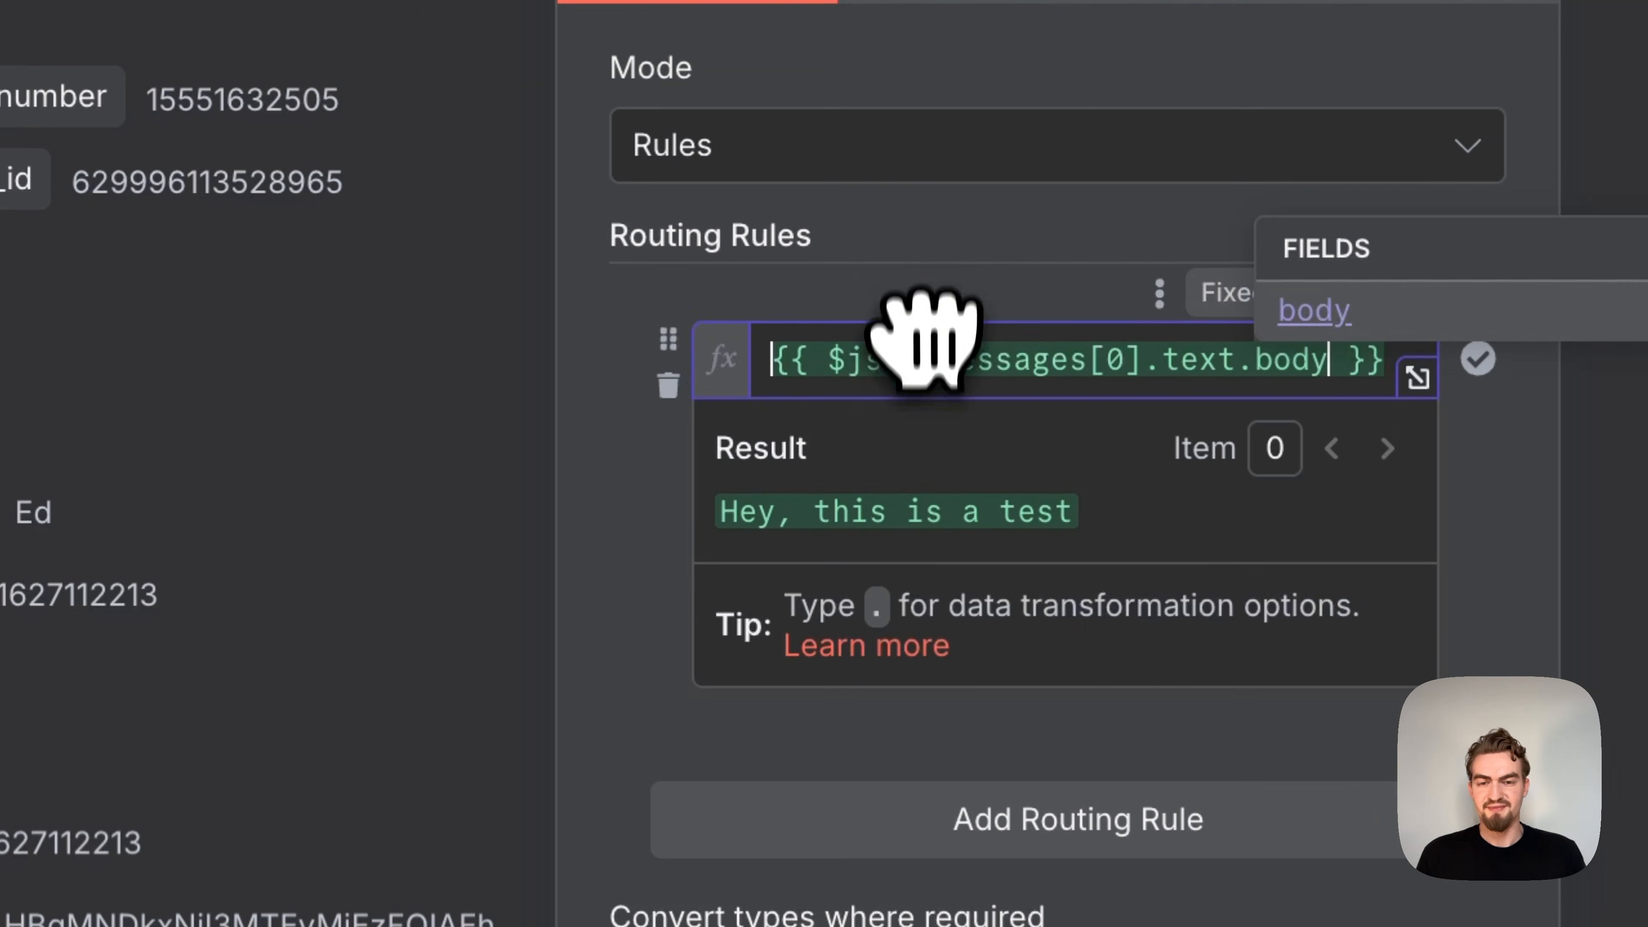
{"action": "left_click", "coordinate": [932, 290]}
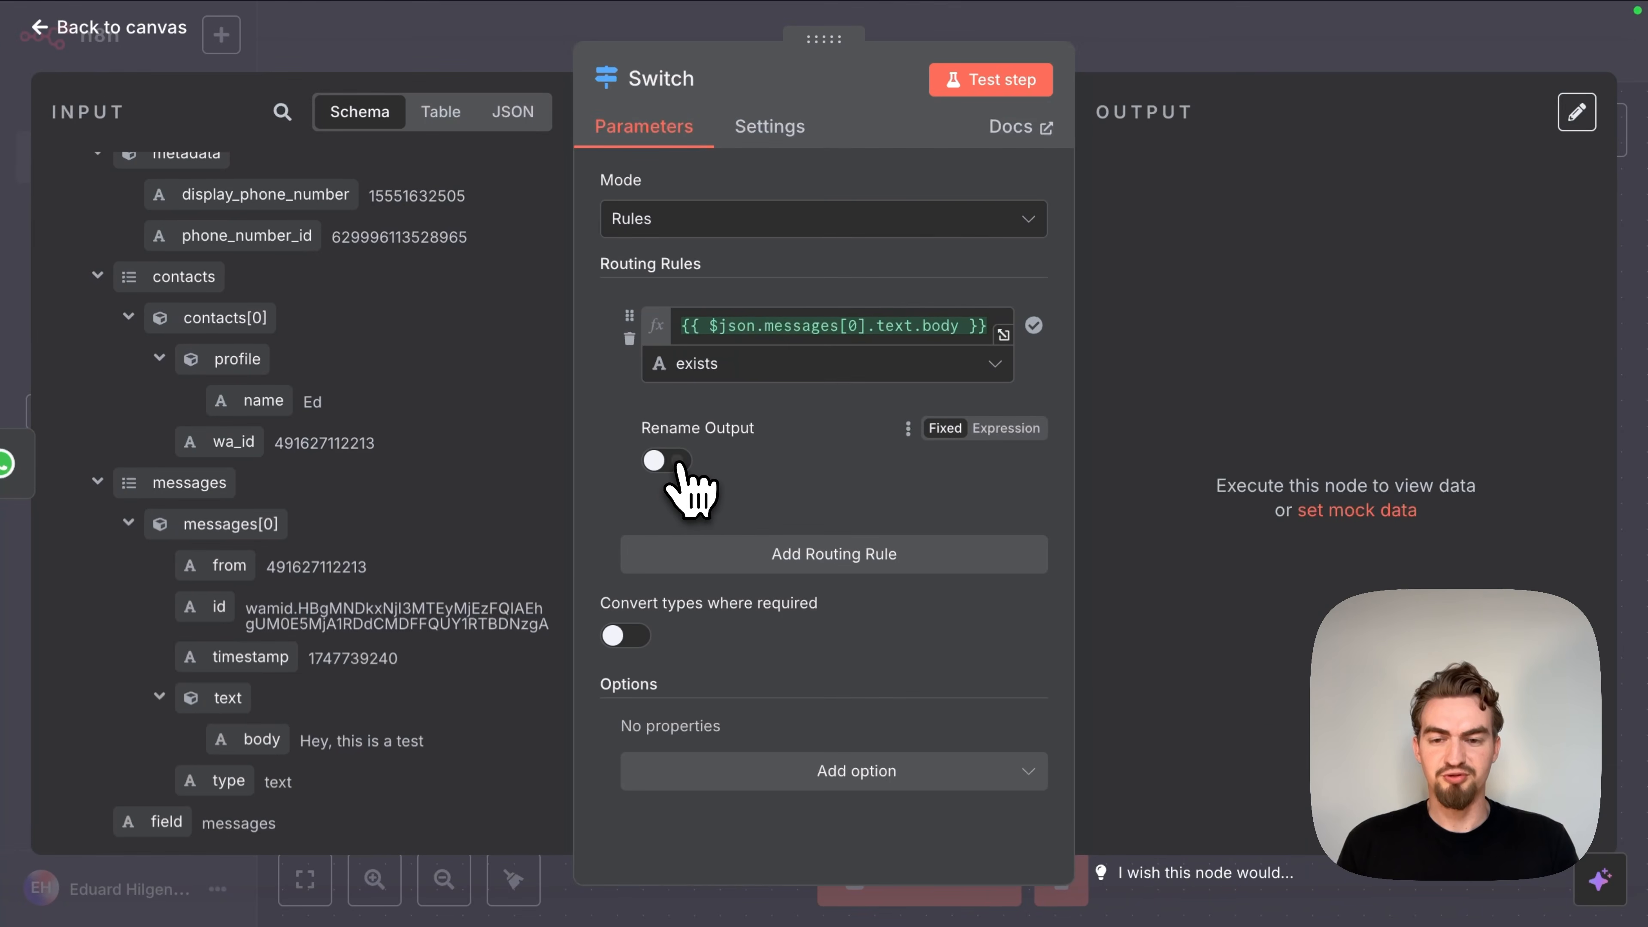
Step: Rename the first rule's output to Text and return to the canvas to check the Switch node
{"action": "left_click", "coordinate": [679, 464]}
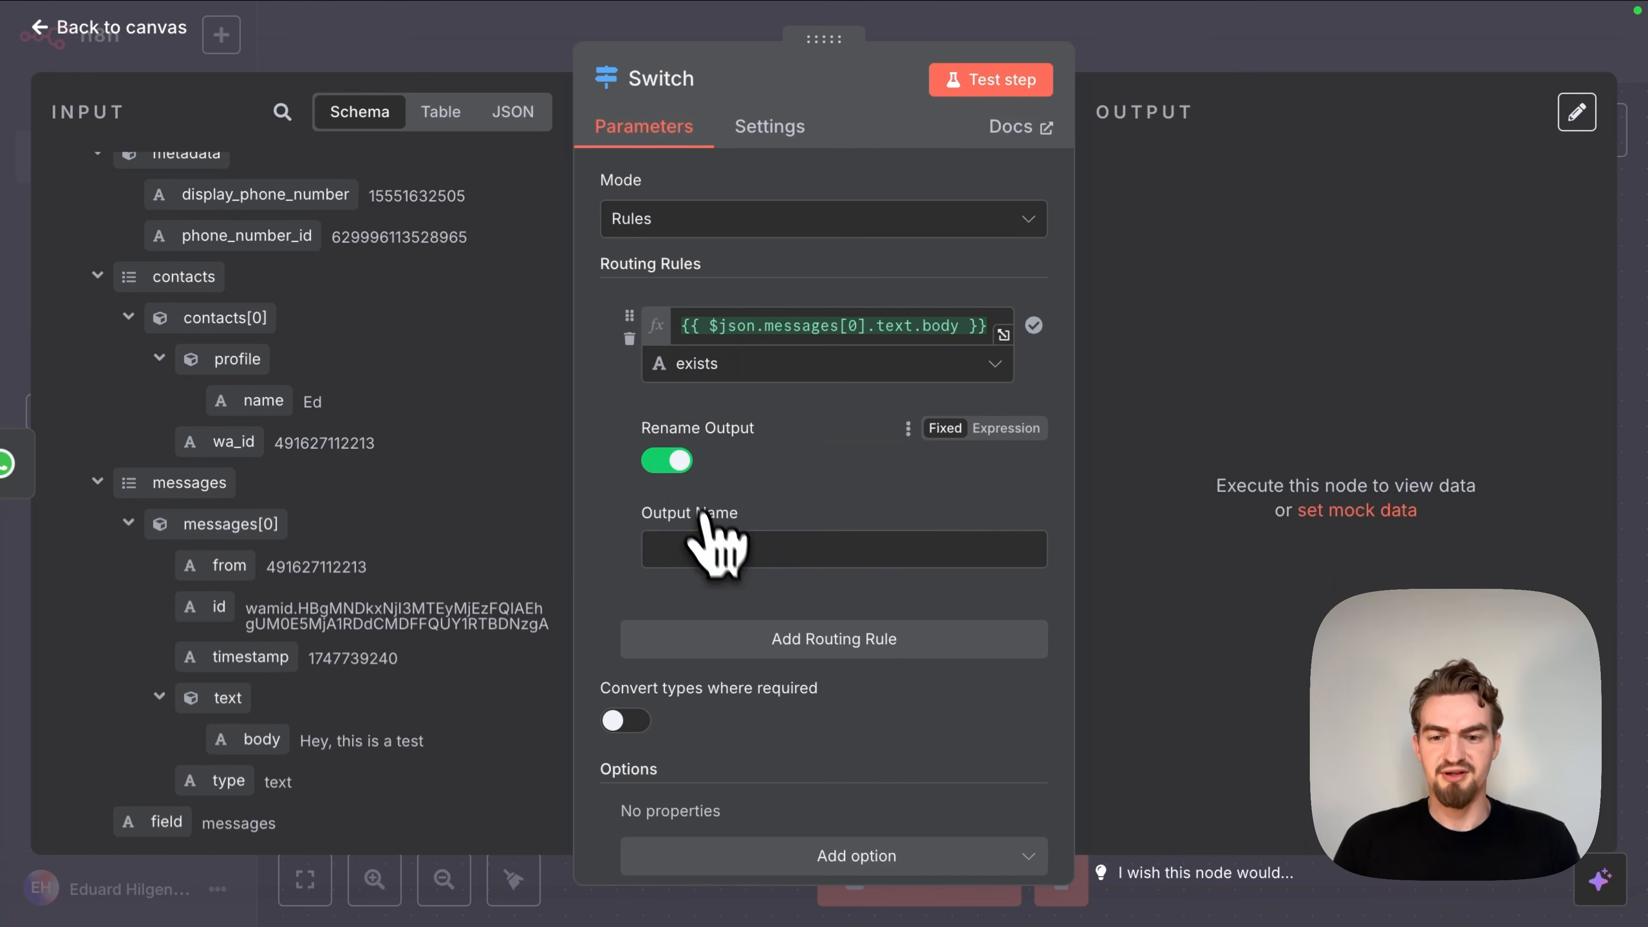
{"action": "left_click", "coordinate": [712, 545]}
{"action": "left_click", "coordinate": [831, 477]}
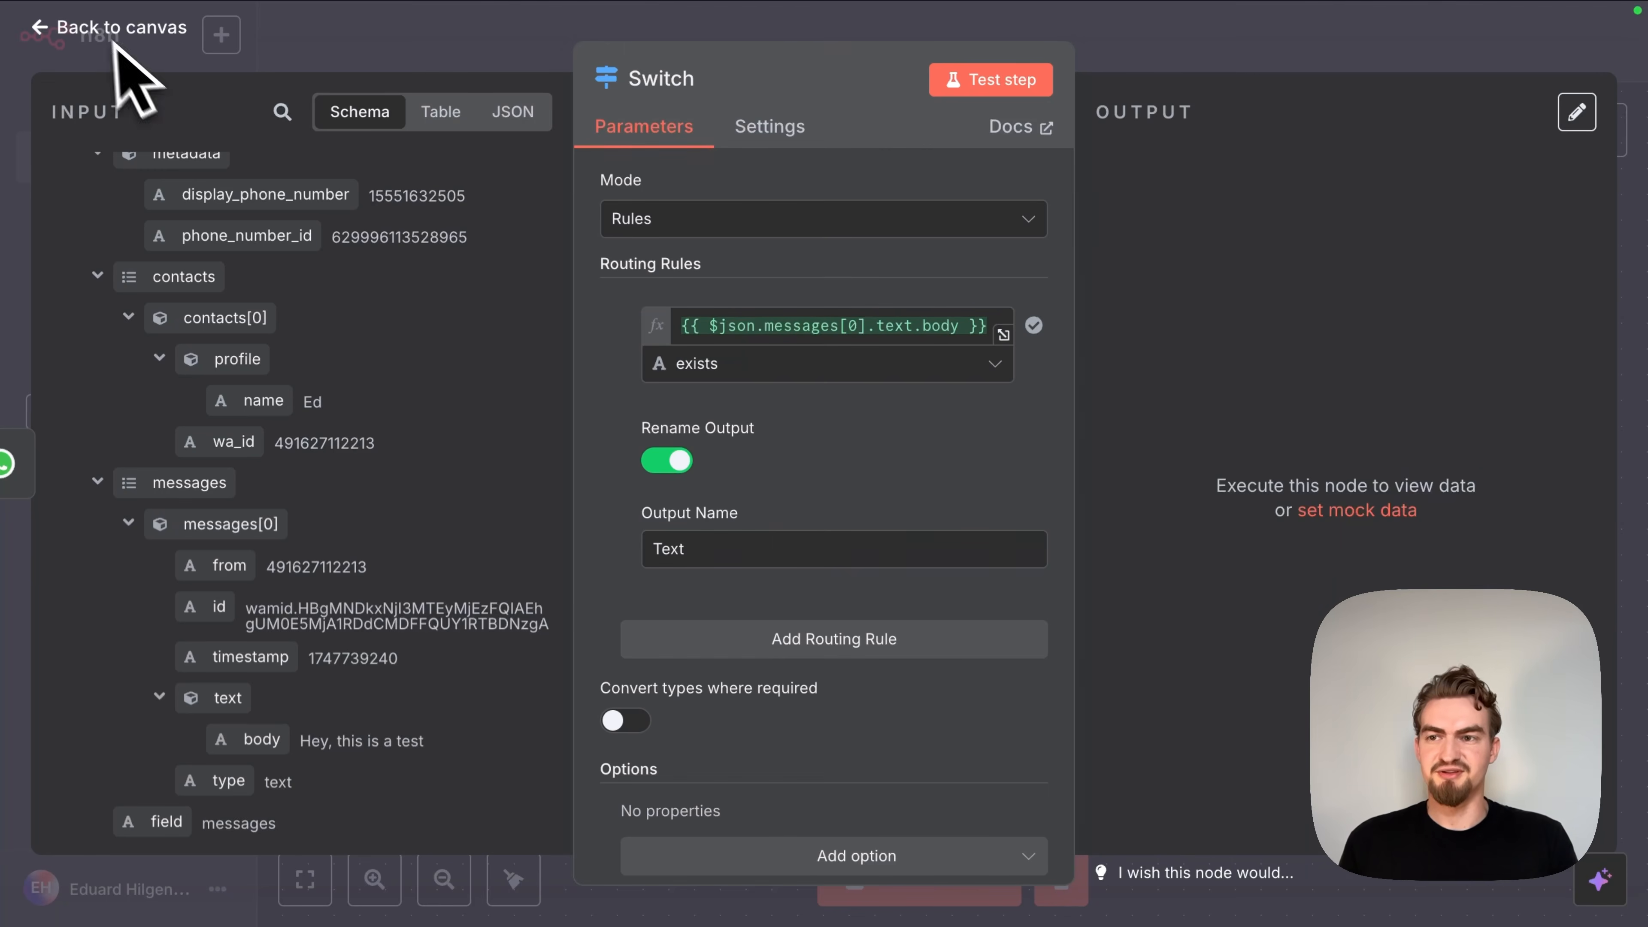
{"action": "left_click", "coordinate": [107, 29]}
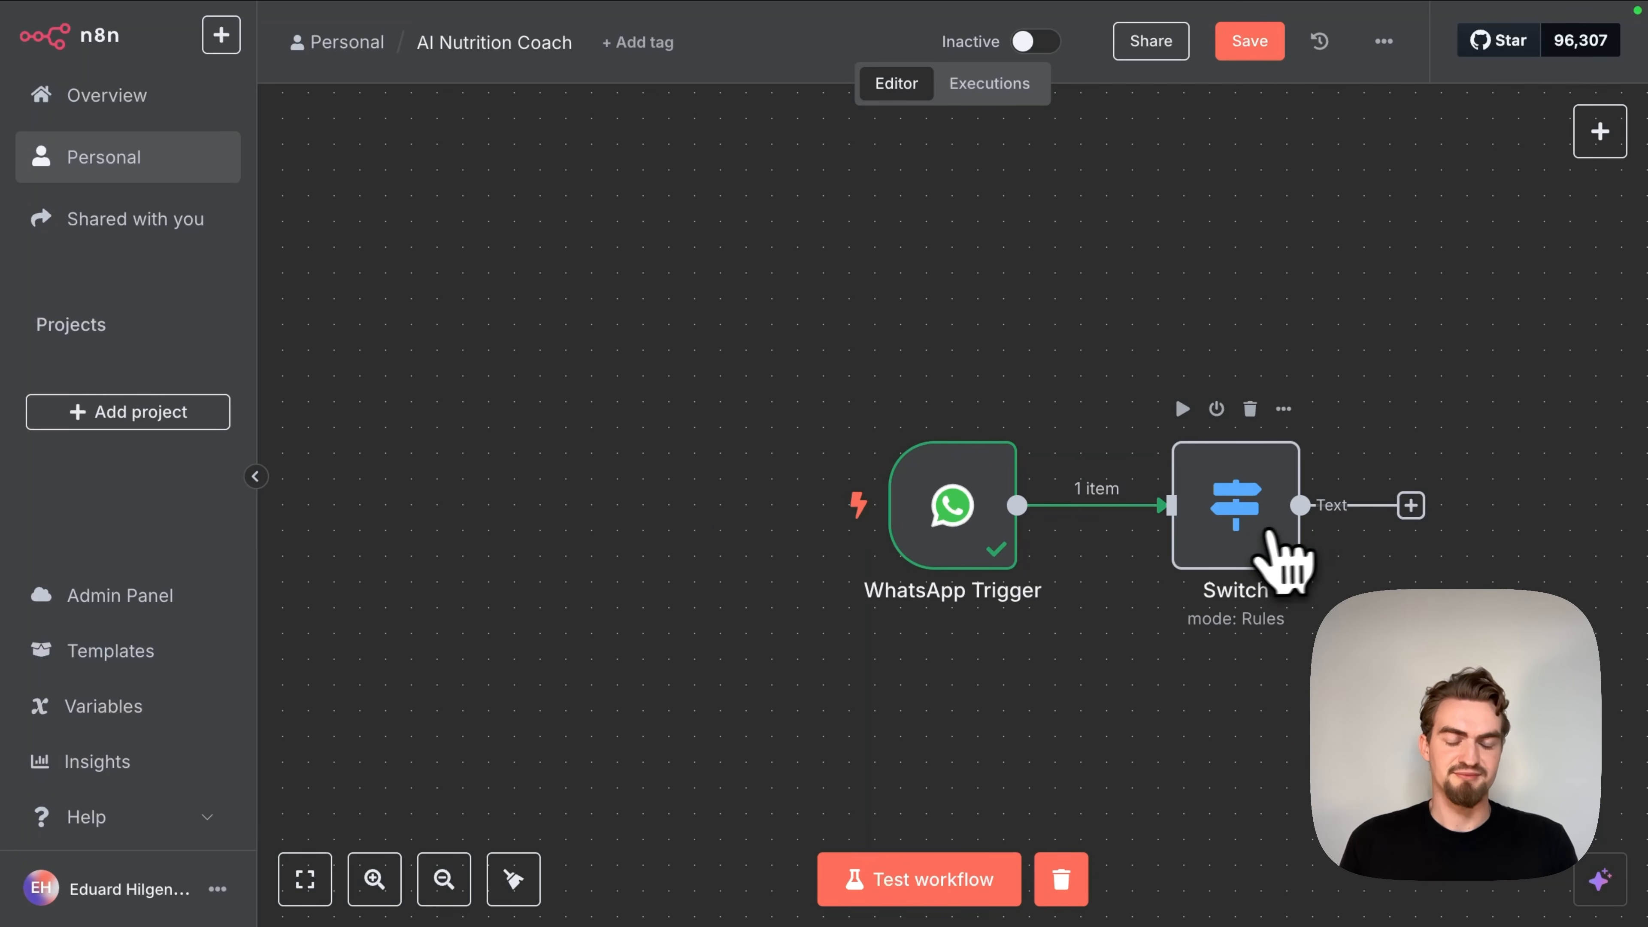
Step: Reopen the Switch node and add a second routing rule with the Object condition "exists"
{"action": "double_click", "coordinate": [1214, 493]}
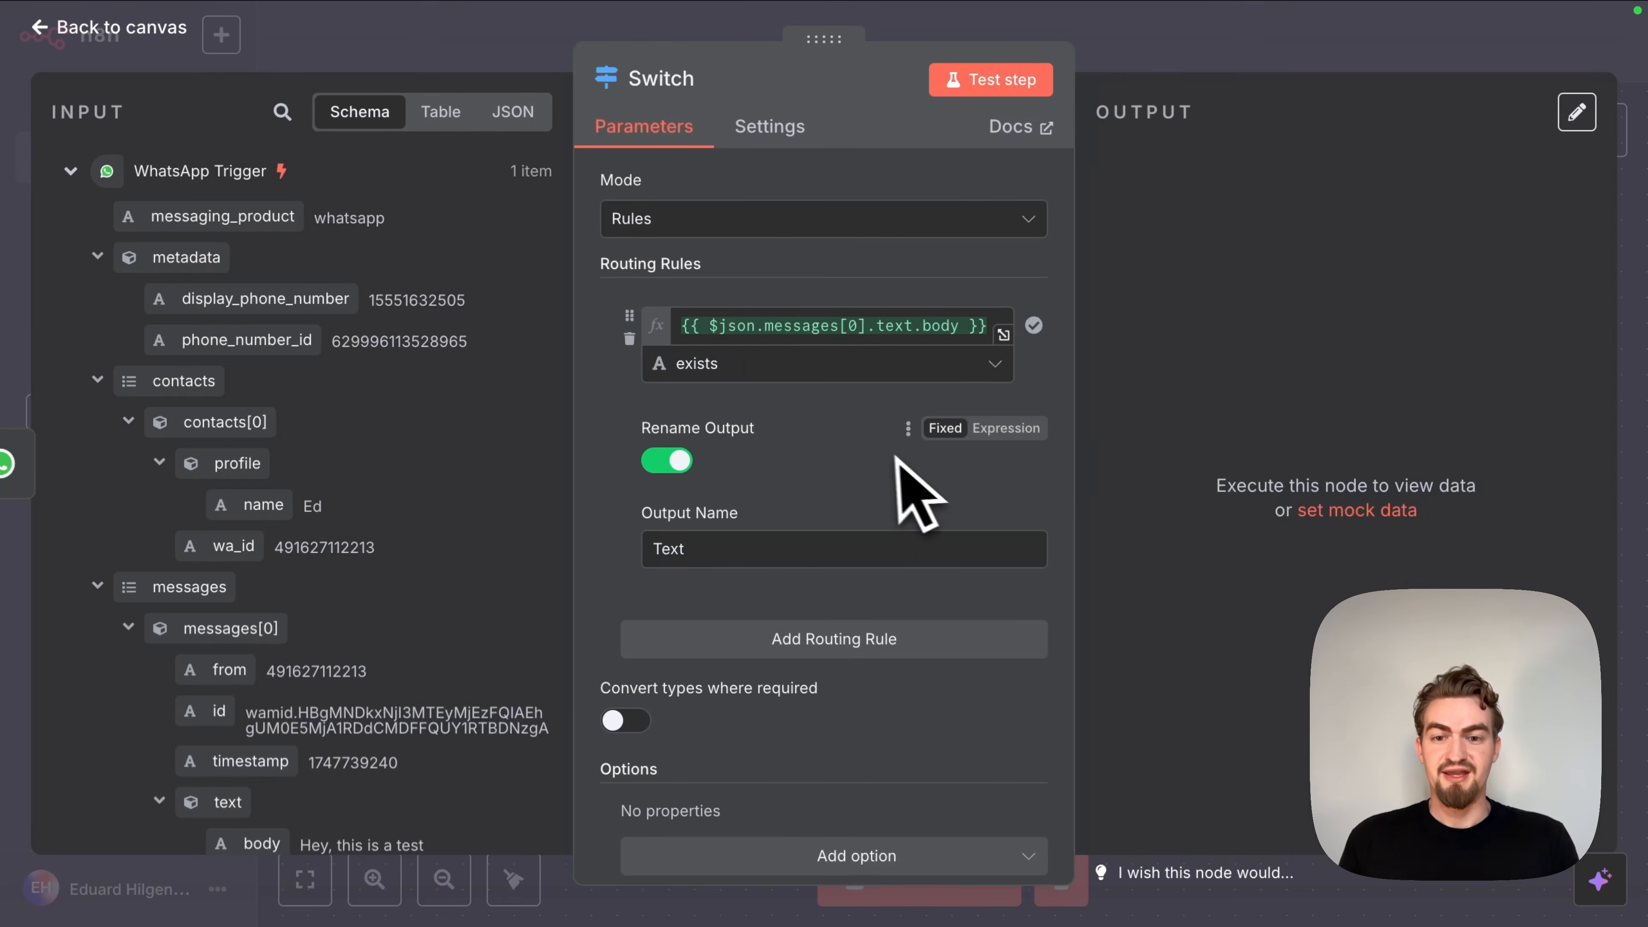
{"action": "scroll", "coordinate": [884, 516], "scroll_direction": "down", "scroll_amount": 1}
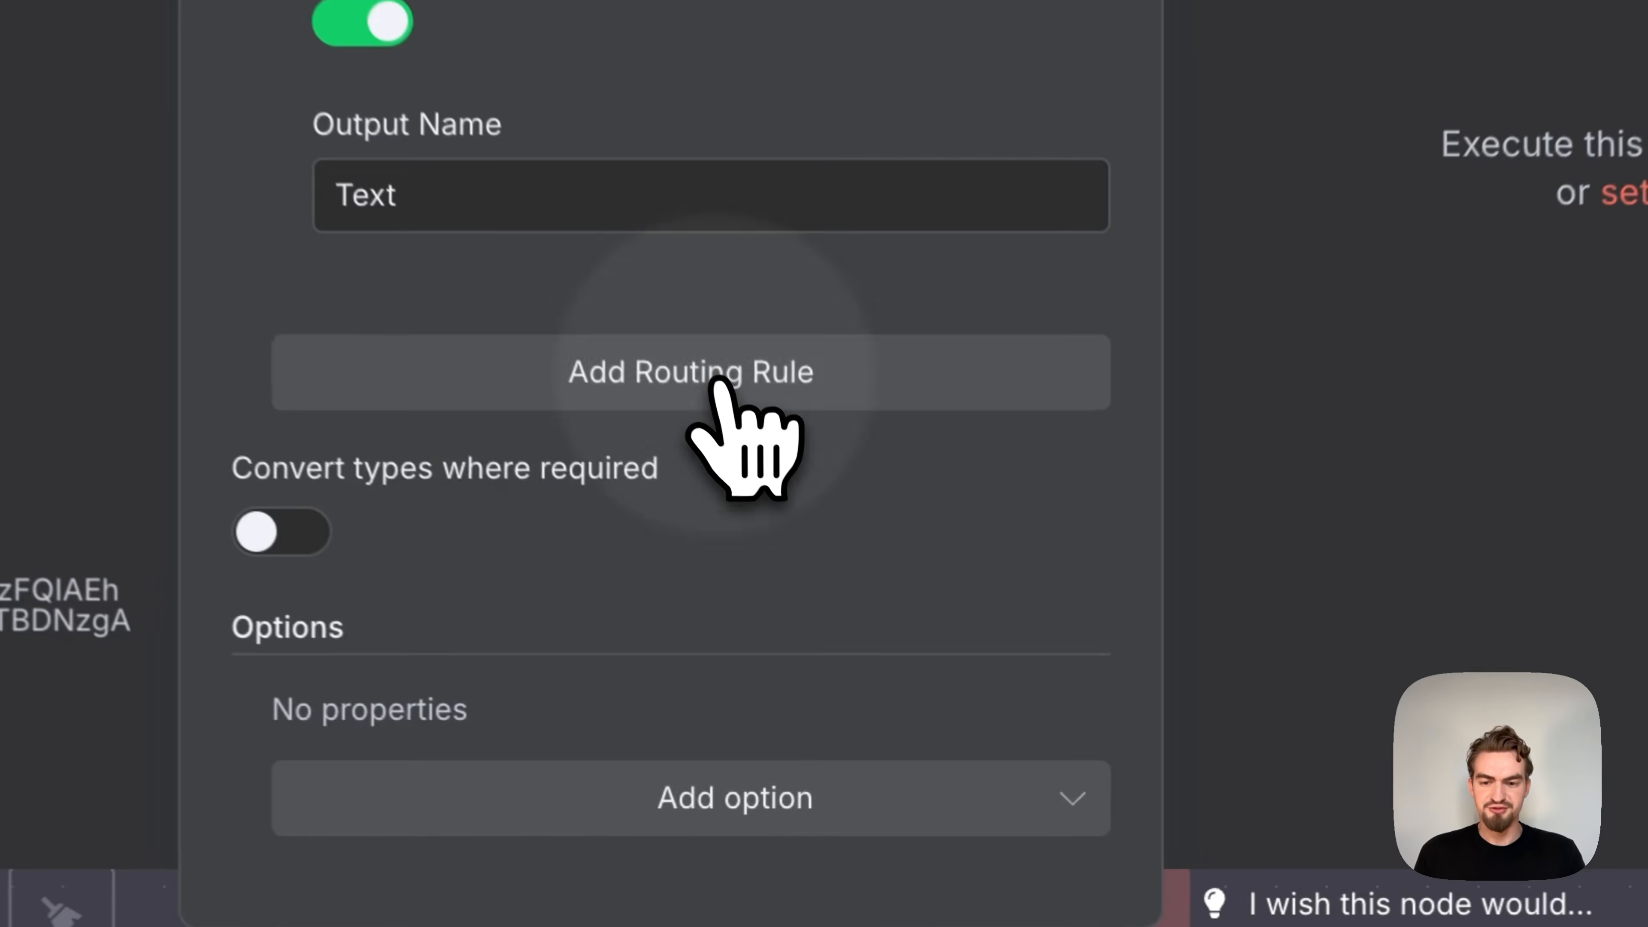
{"action": "left_click", "coordinate": [849, 609]}
{"action": "scroll", "coordinate": [848, 609], "scroll_direction": "down", "scroll_amount": 4}
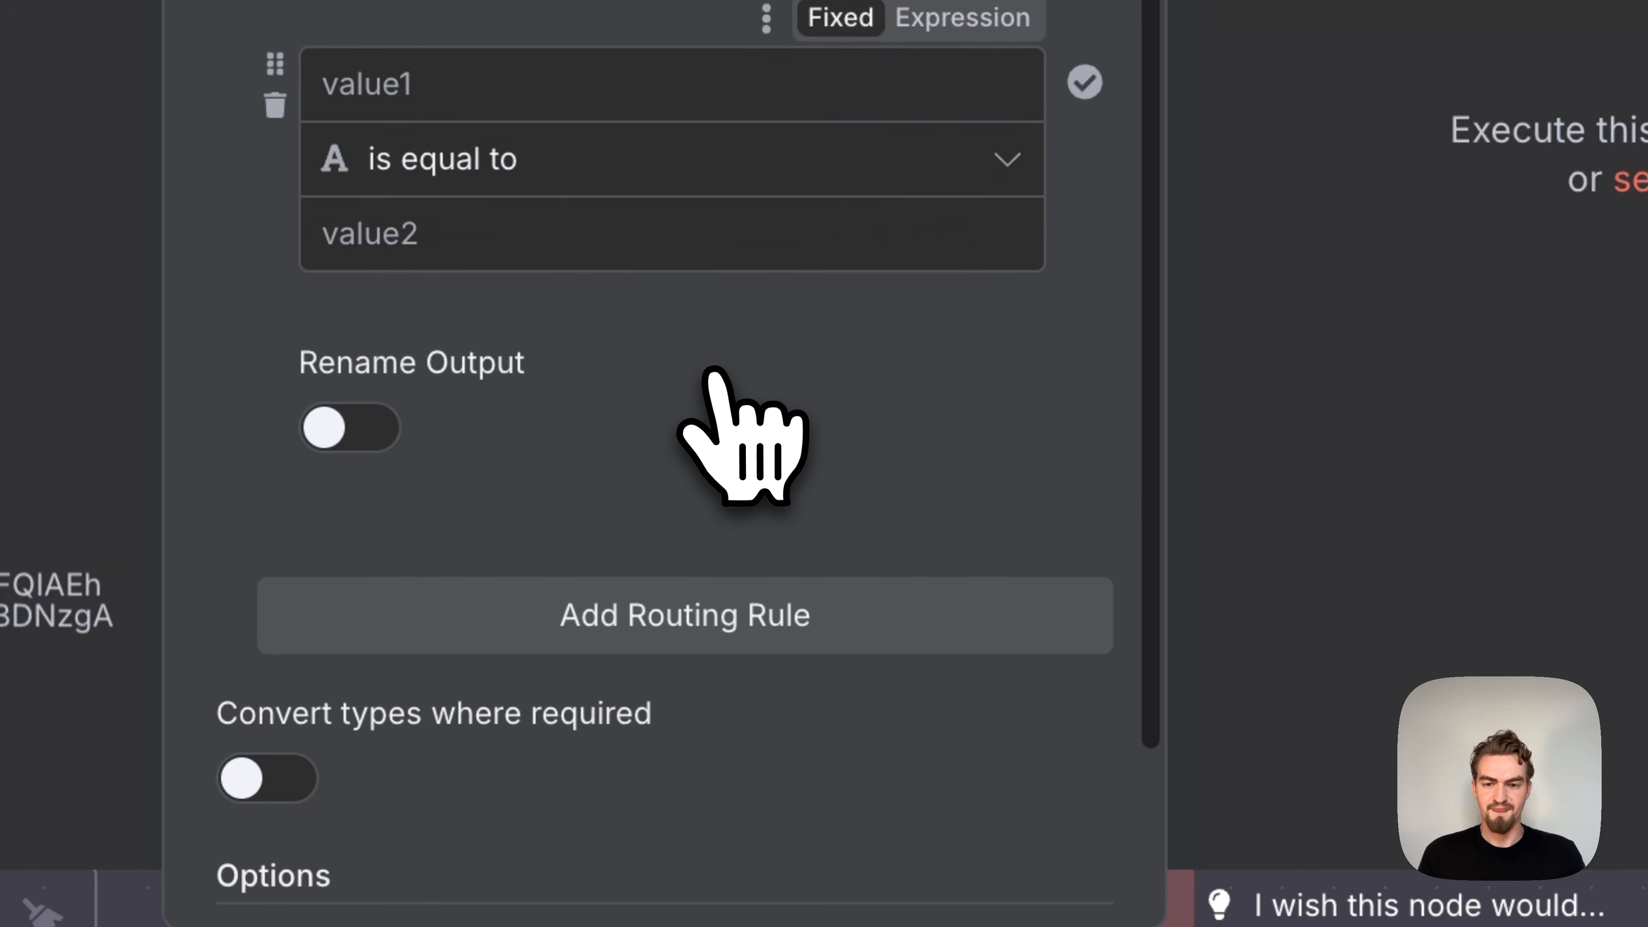
{"action": "left_click", "coordinate": [497, 169]}
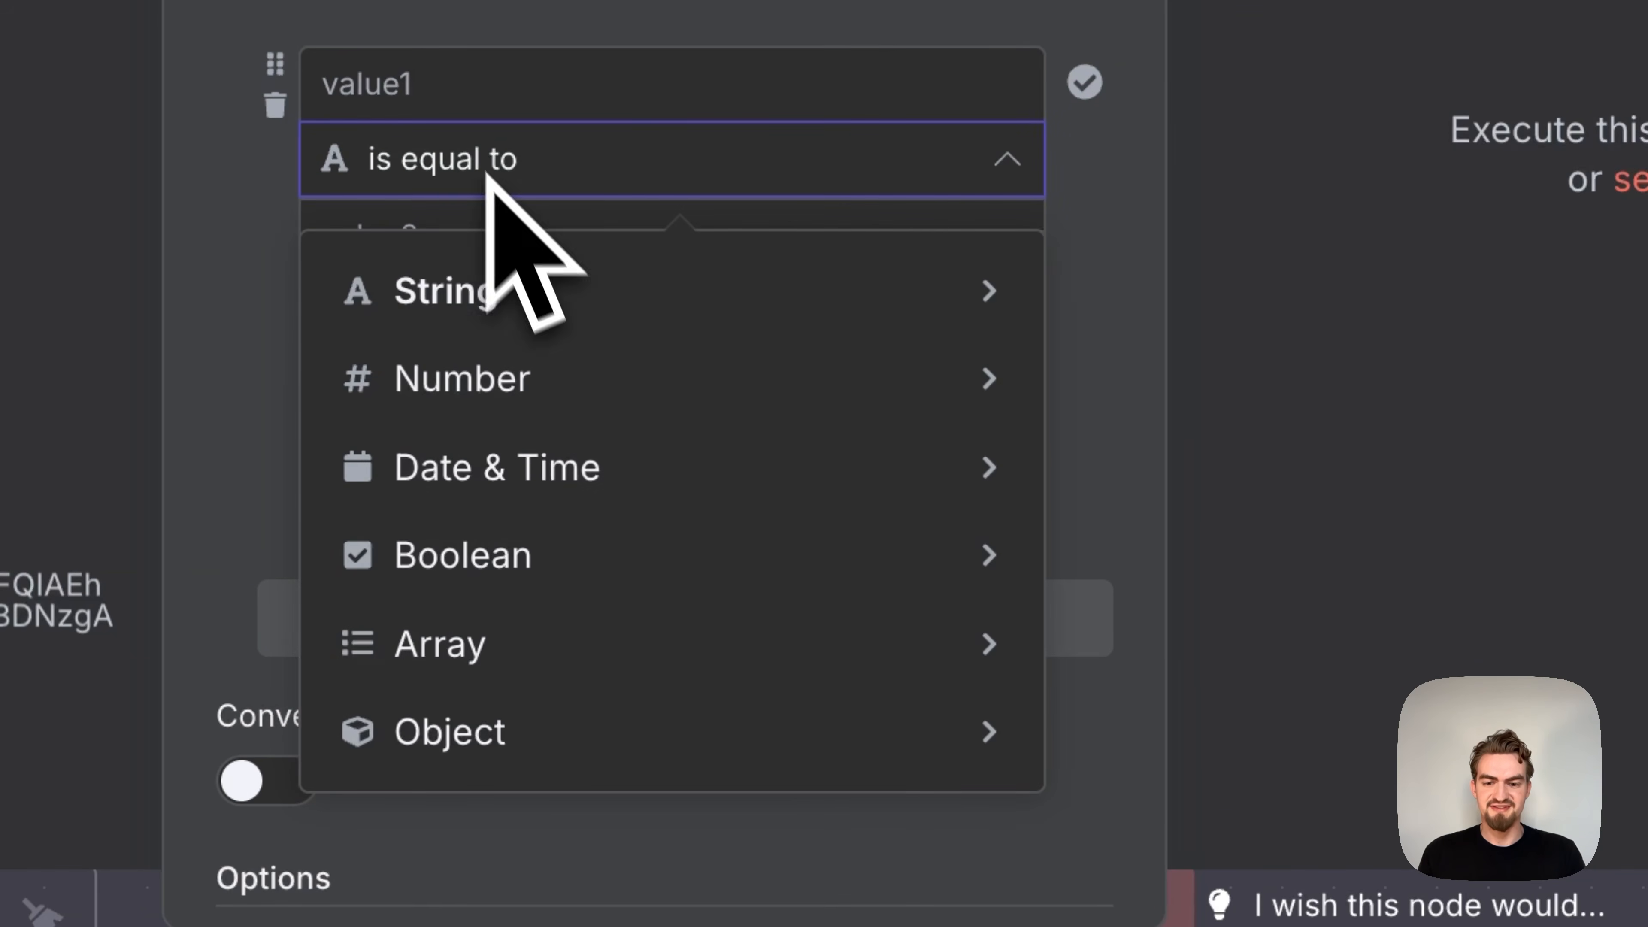
{"action": "mouse_move", "coordinate": [868, 737]}
{"action": "left_click", "coordinate": [1208, 448]}
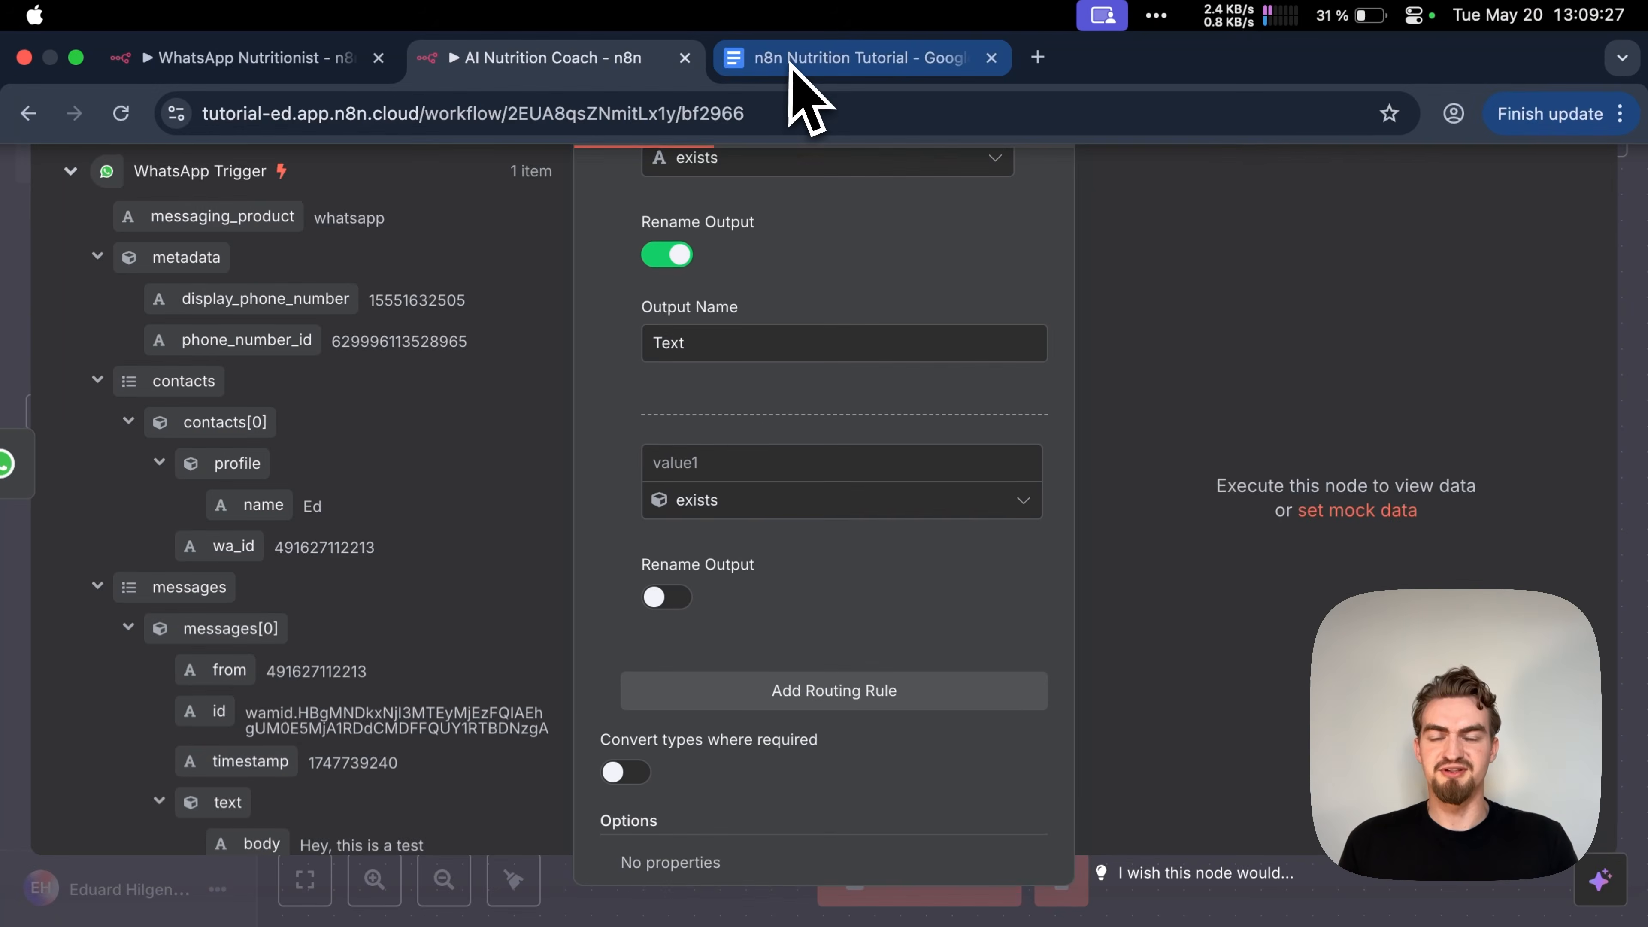
Step: Copy {{ $json.messages[0].image }} from the n8n Nutrition Tutorial document in Google Docs into the second rule's first value in n8n
{"action": "left_click", "coordinate": [785, 55]}
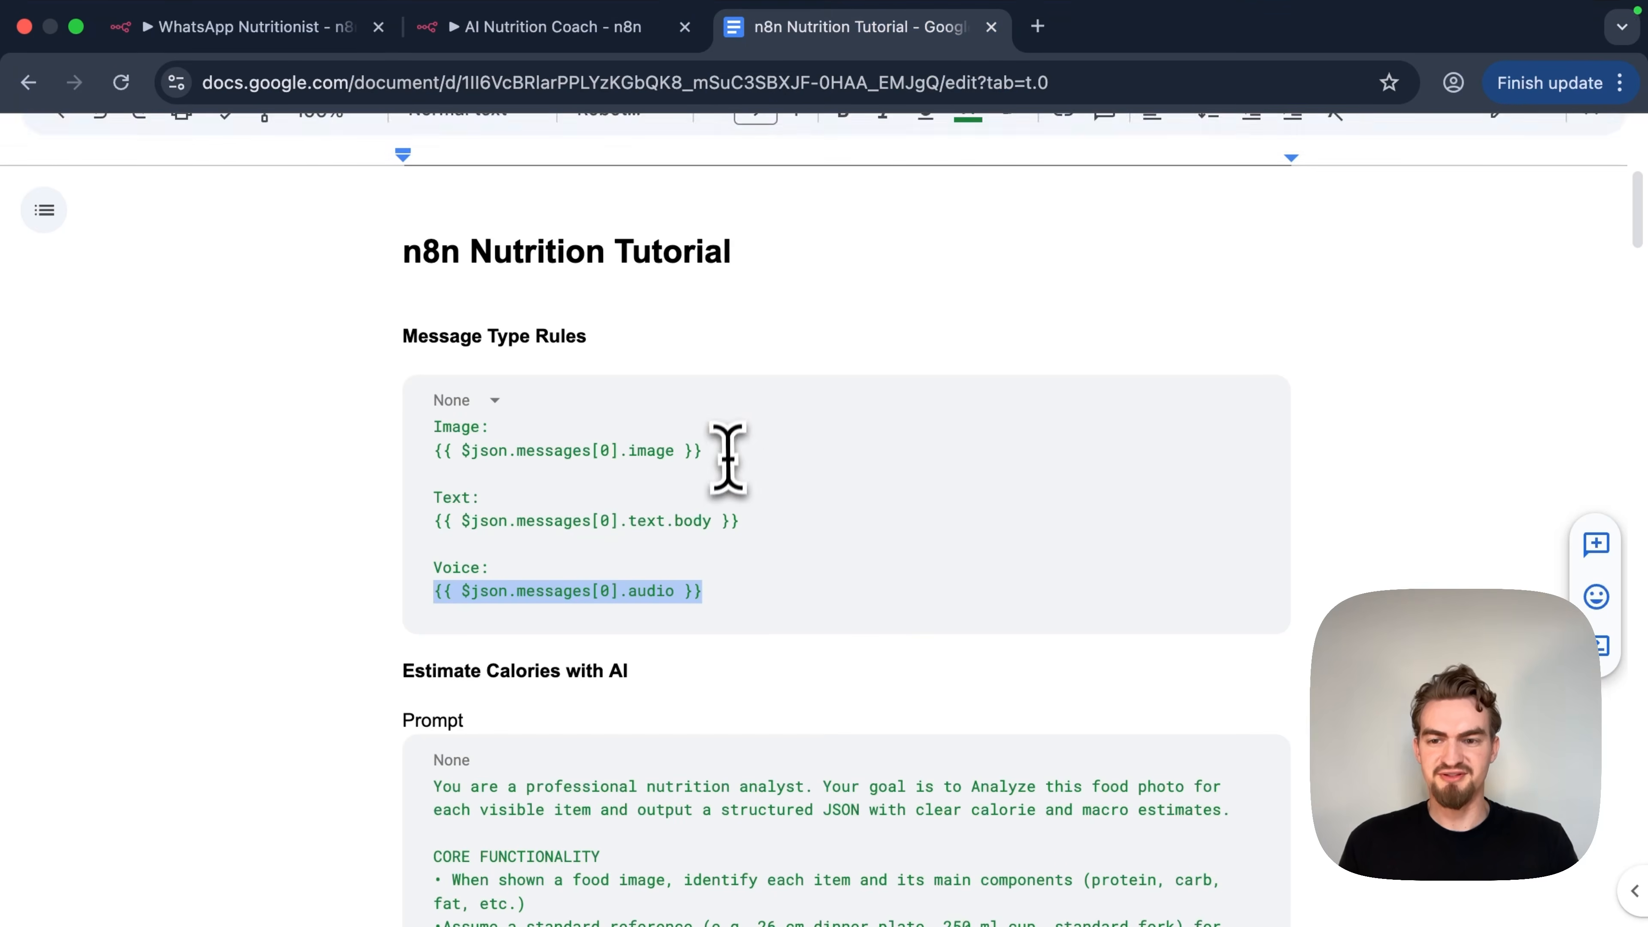
{"action": "left_click", "coordinate": [719, 452]}
{"action": "left_click_drag", "start_coordinate": [713, 452], "coordinate": [417, 452]}
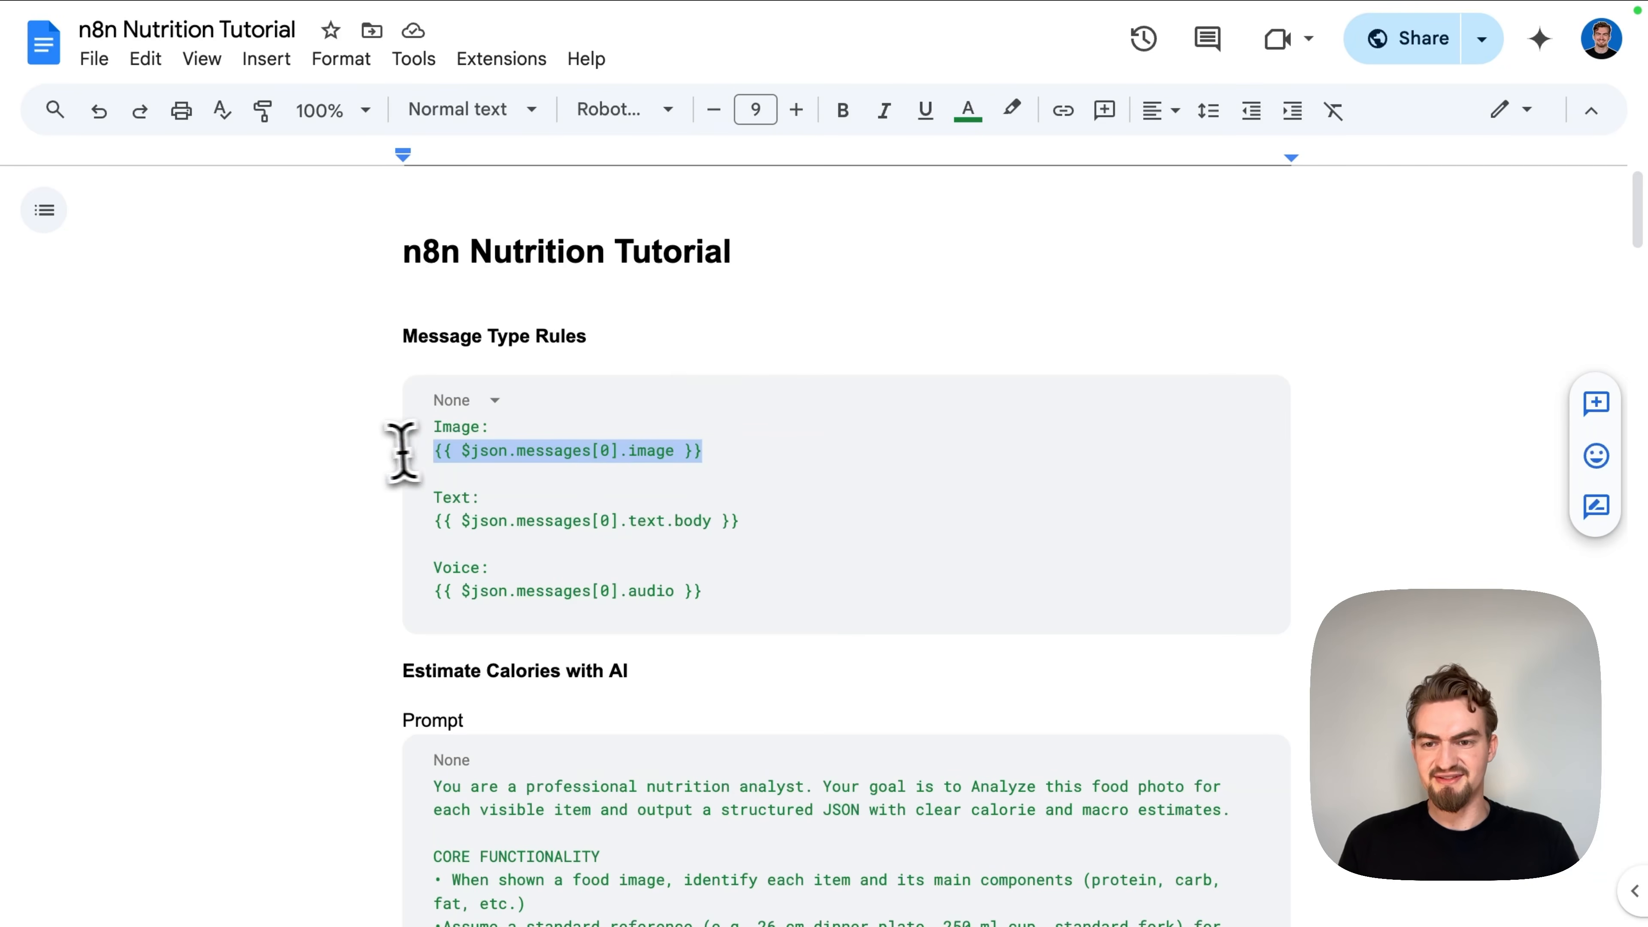
{"action": "key", "text": "super+c"}
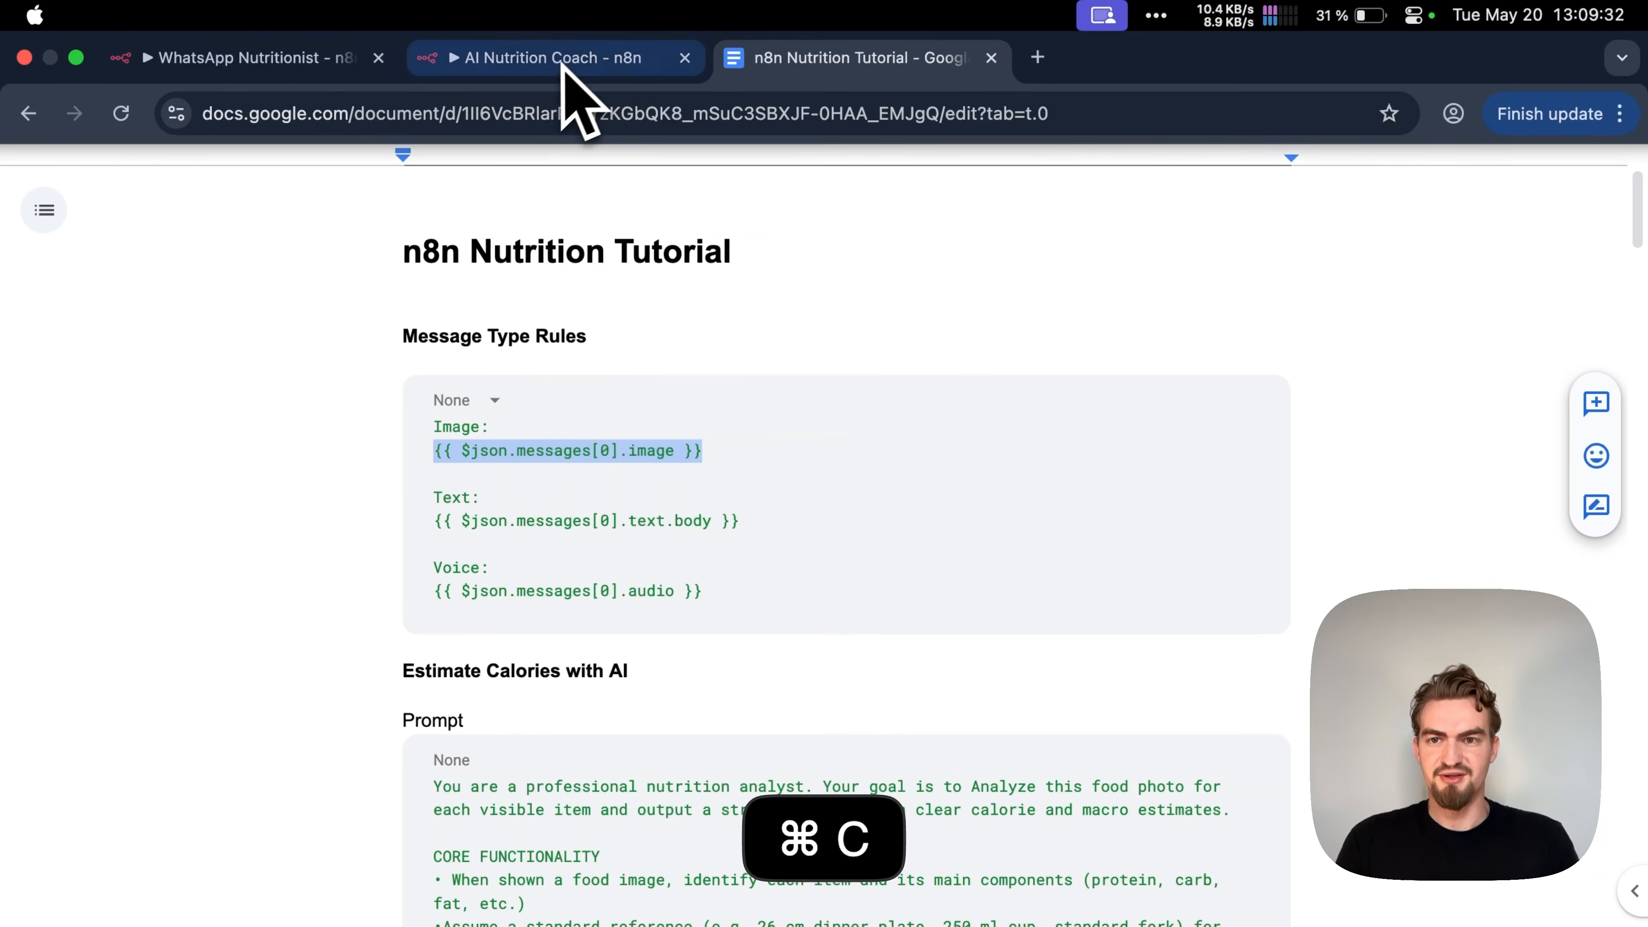
{"action": "left_click", "coordinate": [579, 62]}
{"action": "left_click", "coordinate": [798, 675]}
{"action": "key", "text": "super+v"}
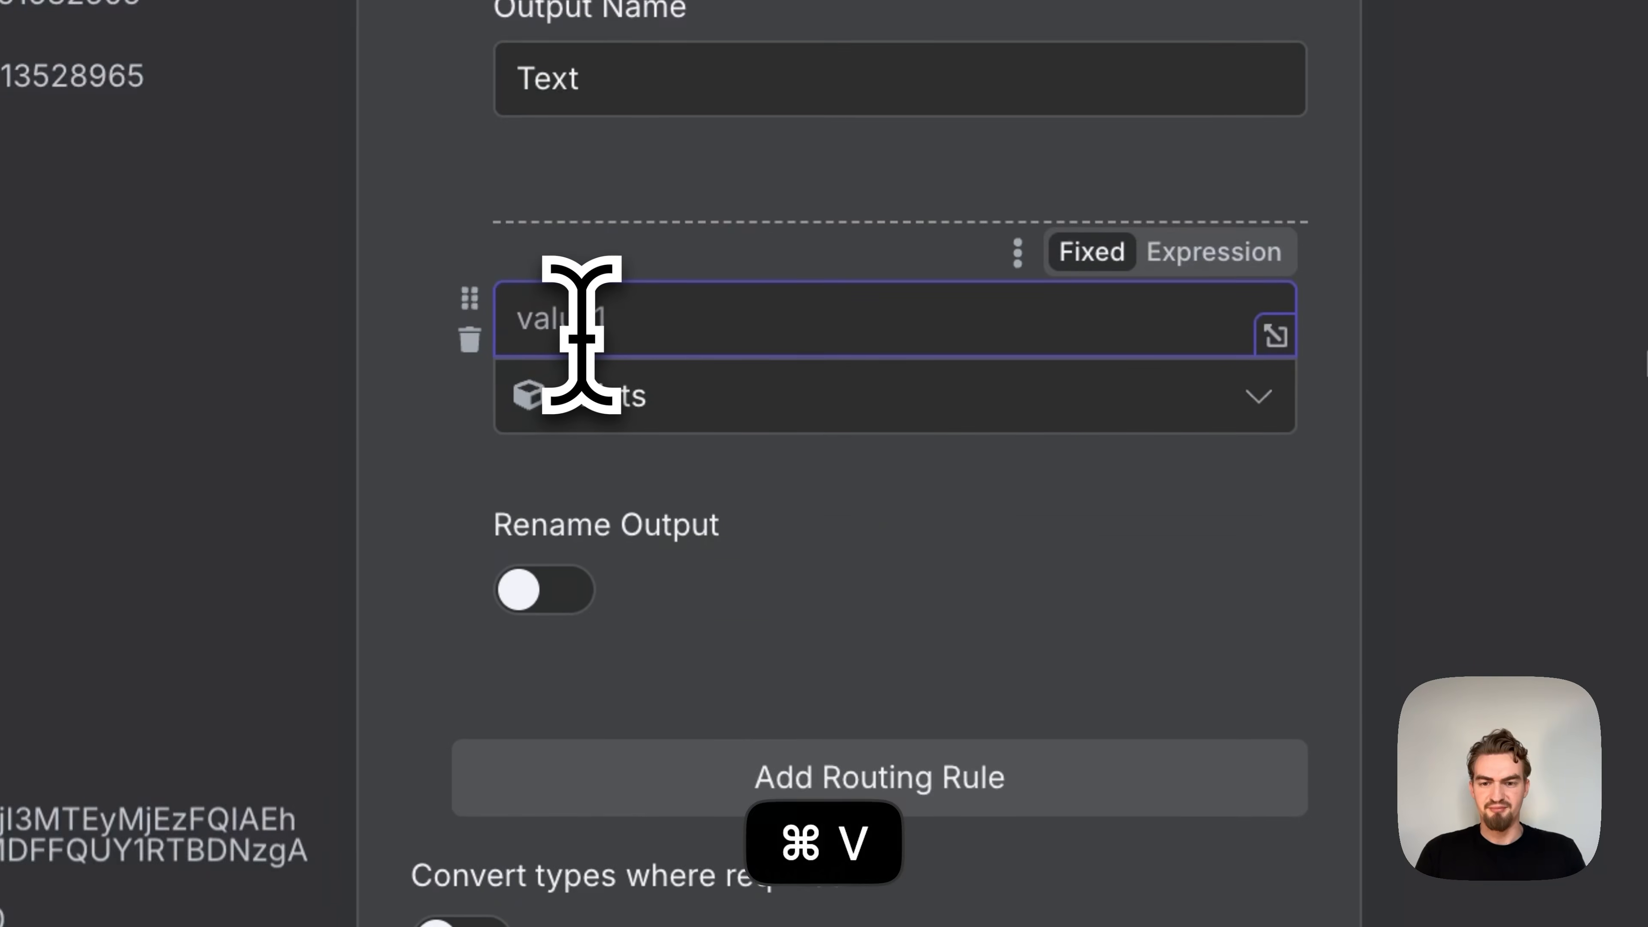
{"action": "left_click", "coordinate": [424, 435]}
Step: Enable output renaming for the second routing rule and name its output Image
{"action": "left_click", "coordinate": [565, 588]}
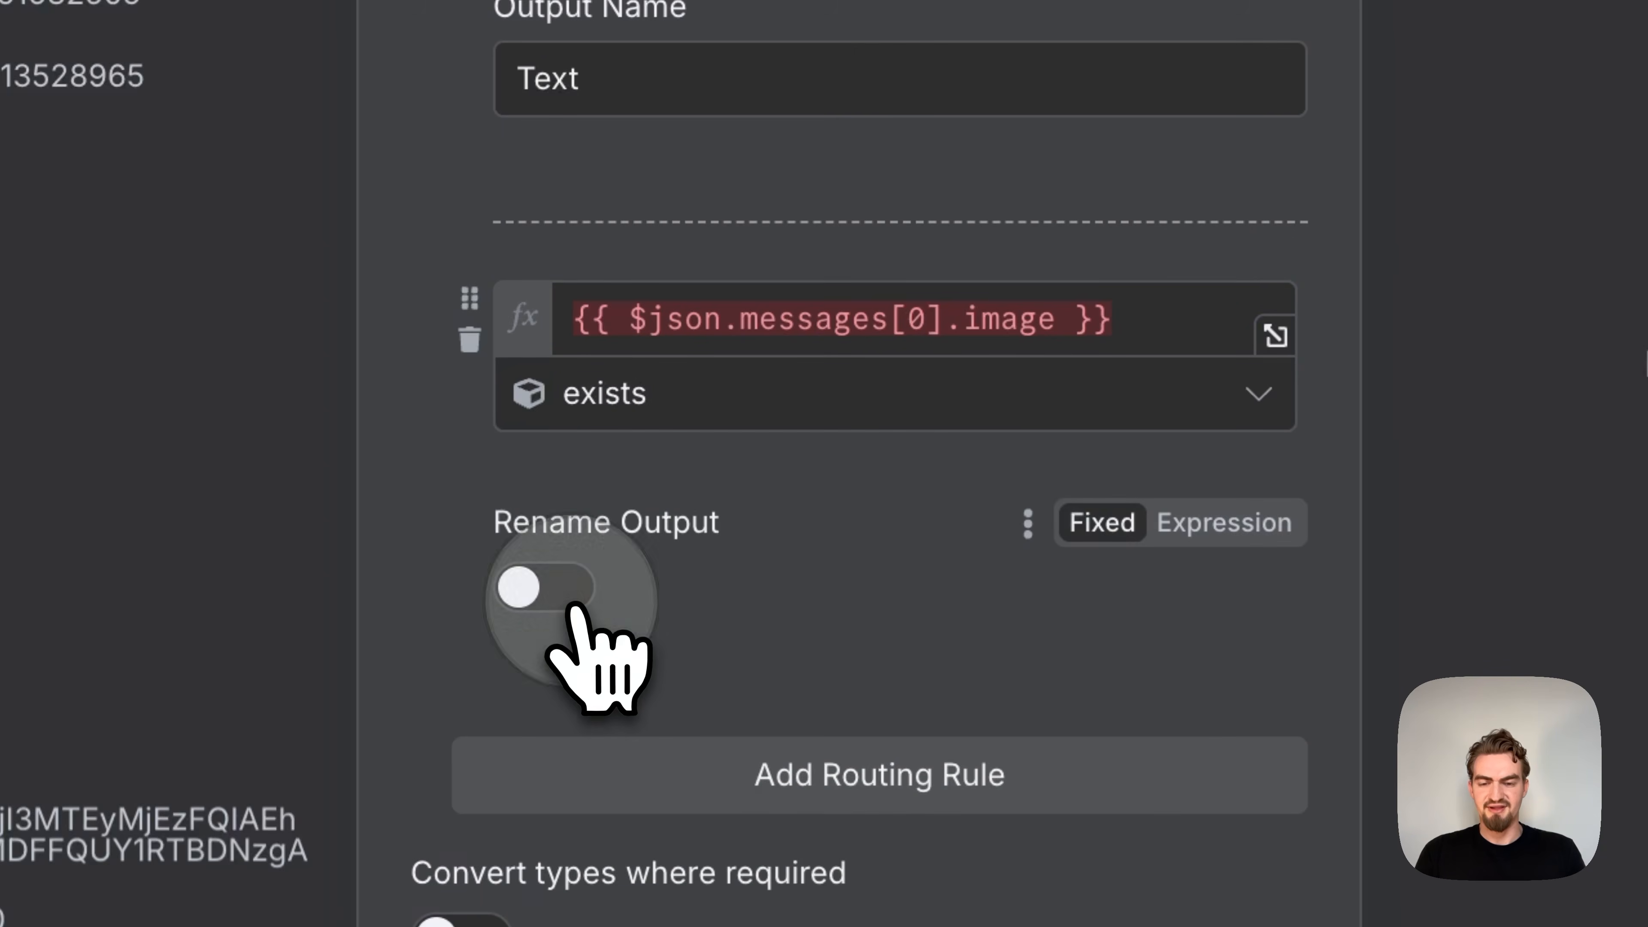
{"action": "left_click", "coordinate": [656, 753]}
{"action": "type", "text": "Imag"}
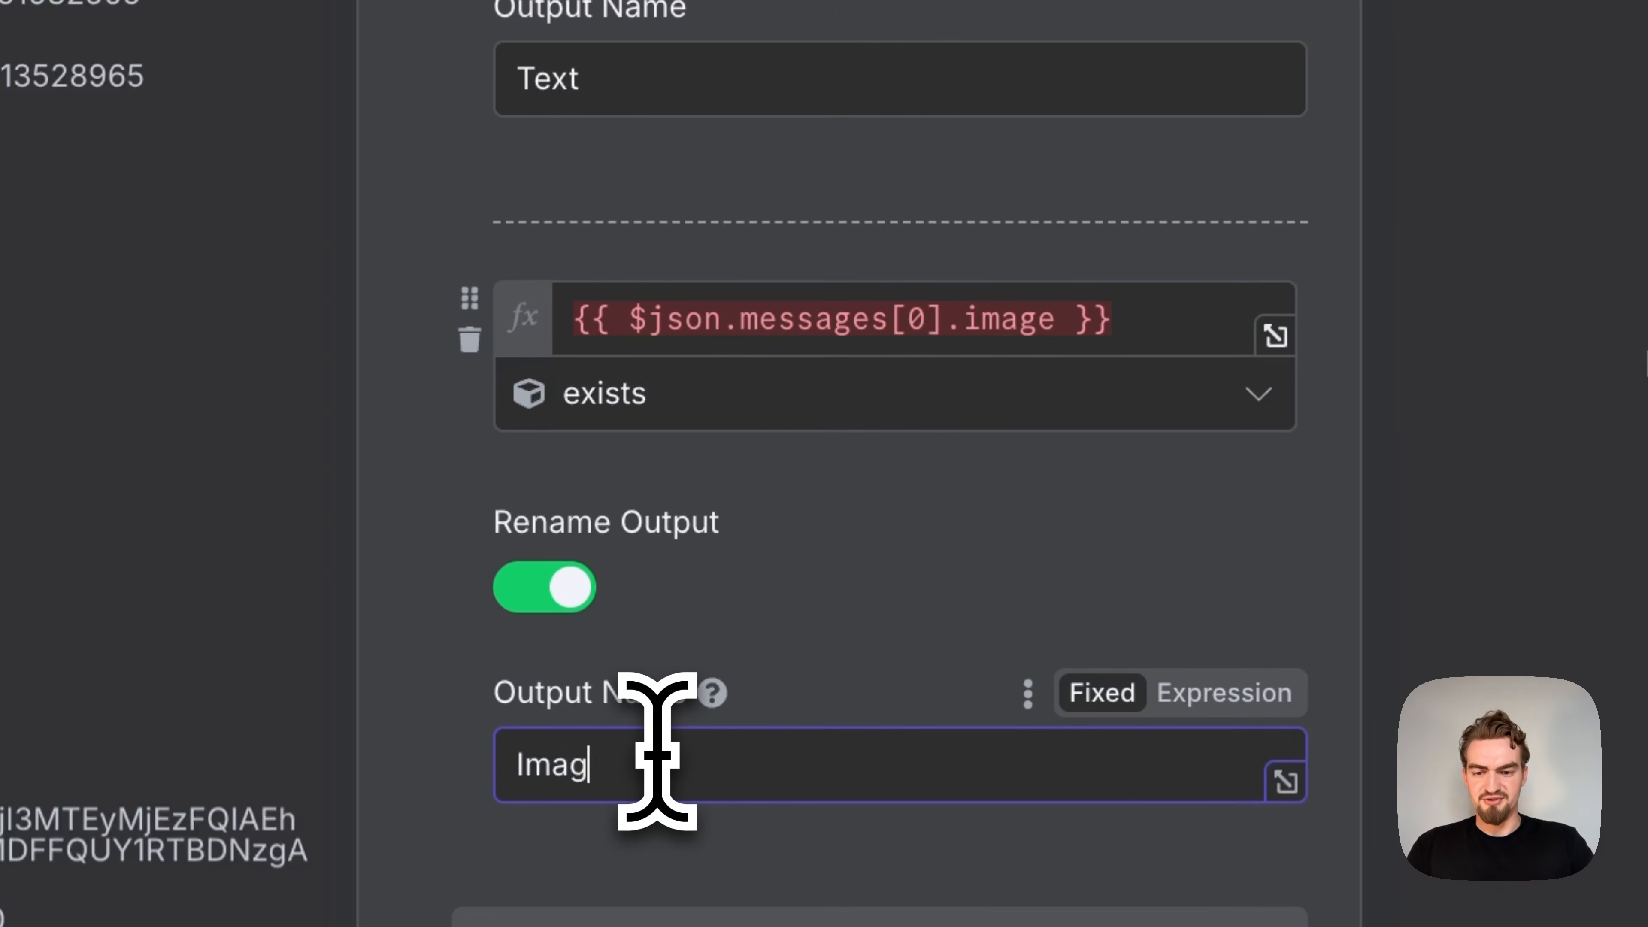
{"action": "type", "text": "e"}
{"action": "left_click", "coordinate": [947, 650]}
Step: Add a third routing rule with the Object condition "exists"
{"action": "scroll", "coordinate": [948, 650], "scroll_direction": "down", "scroll_amount": 2}
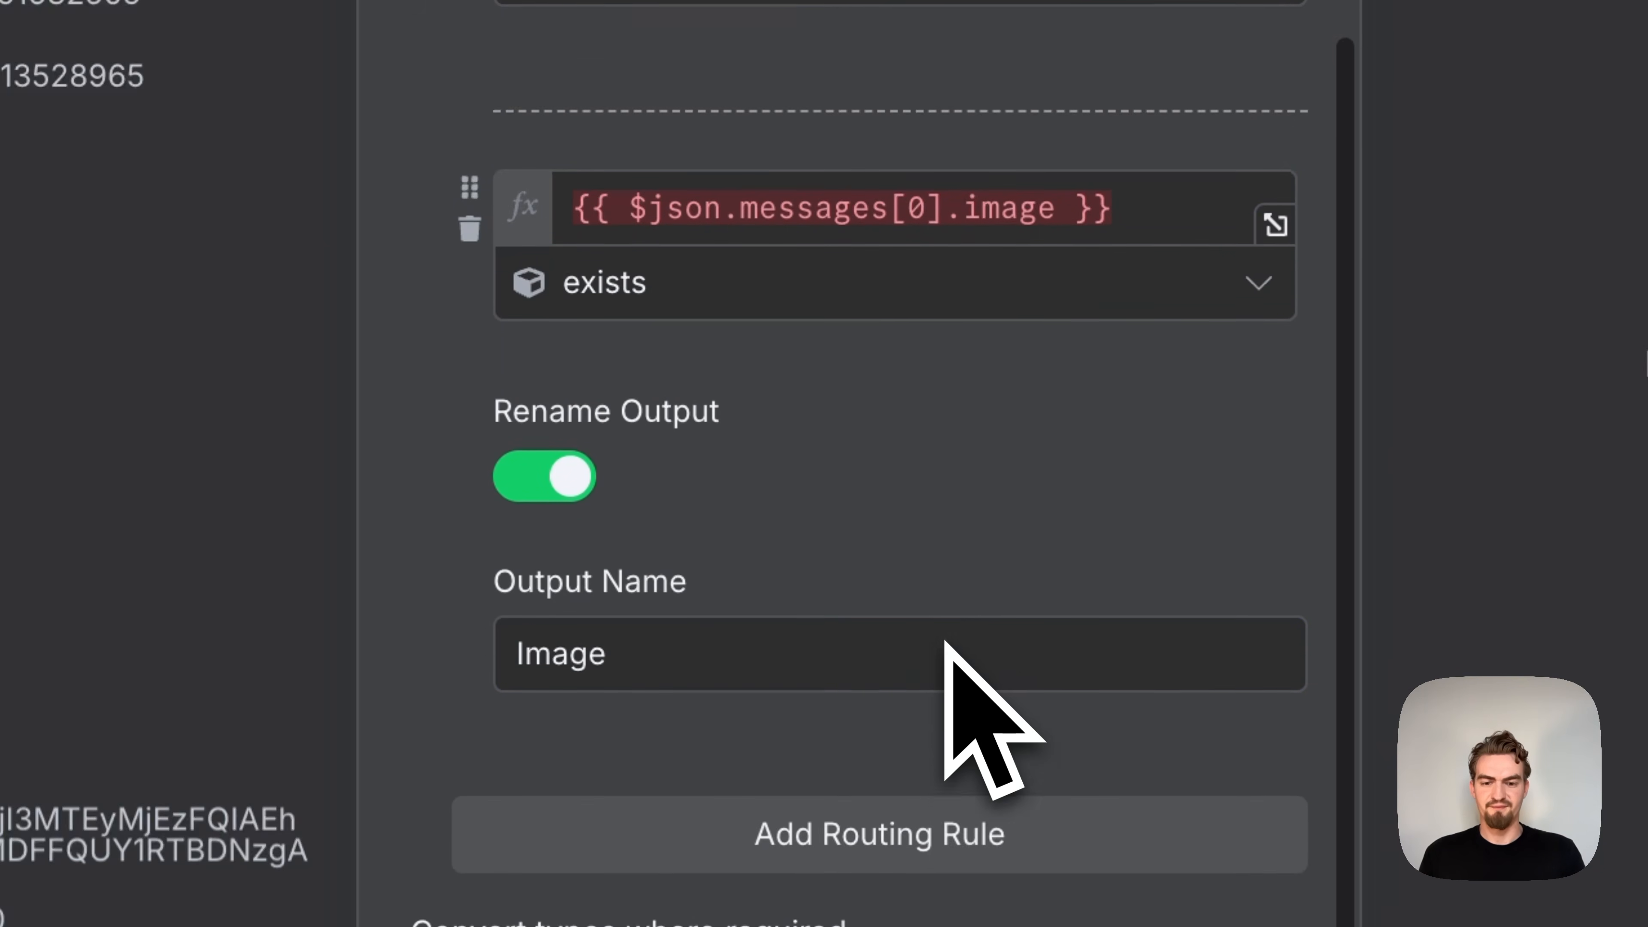
{"action": "scroll", "coordinate": [947, 646], "scroll_direction": "down", "scroll_amount": 4}
{"action": "left_click", "coordinate": [911, 596]}
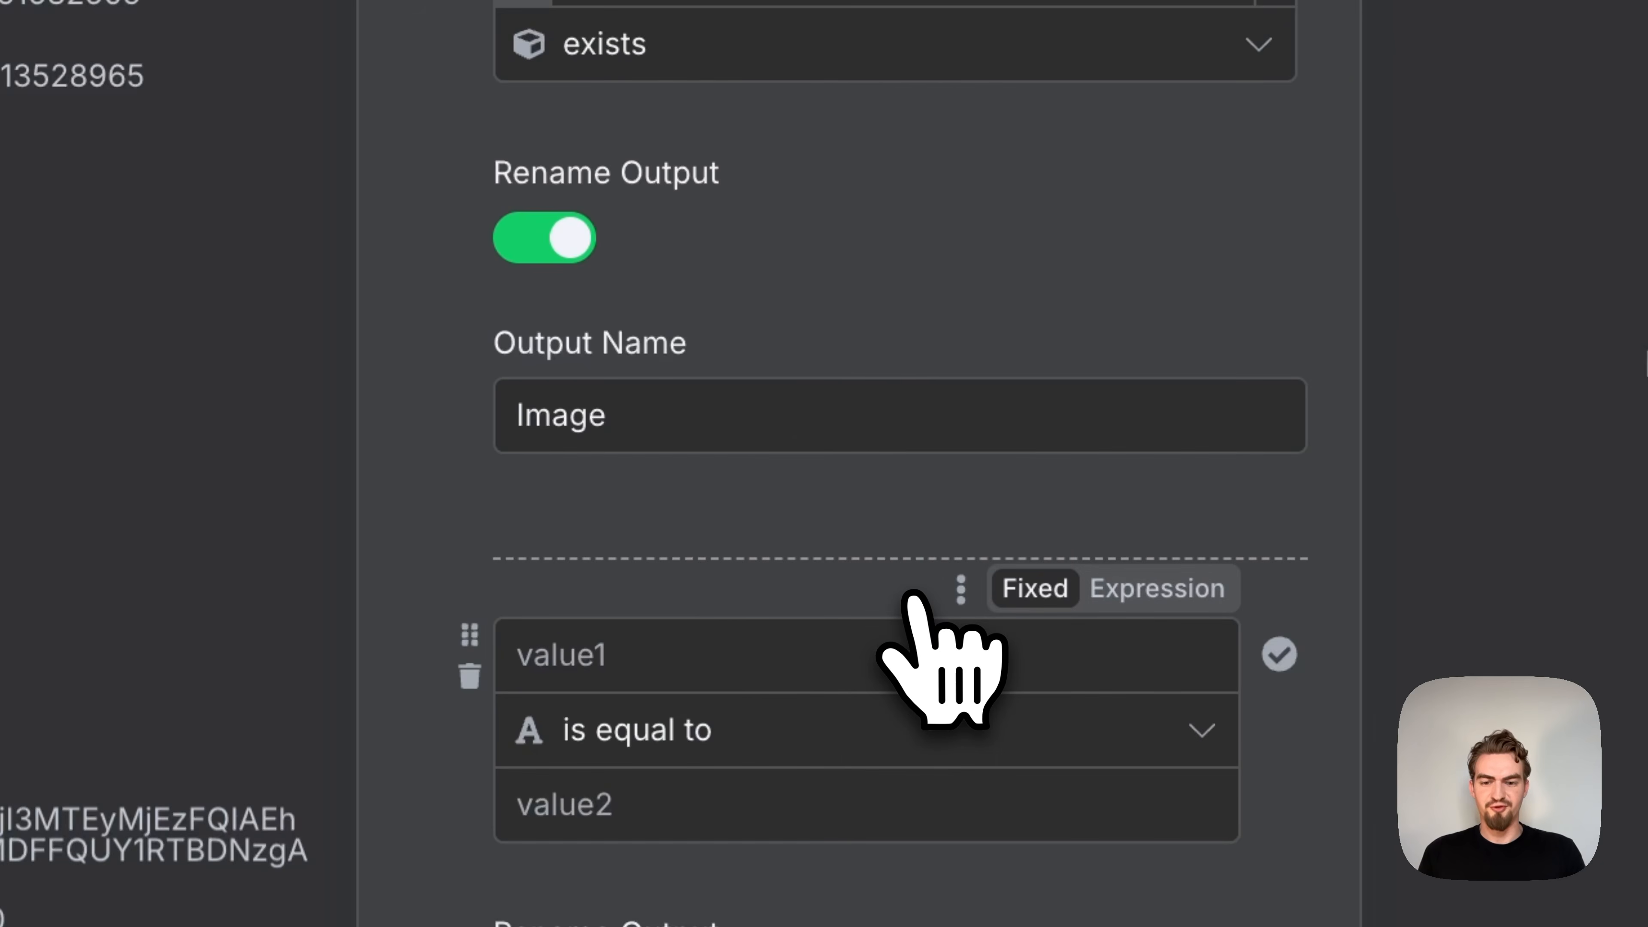
{"action": "left_click", "coordinate": [1077, 731]}
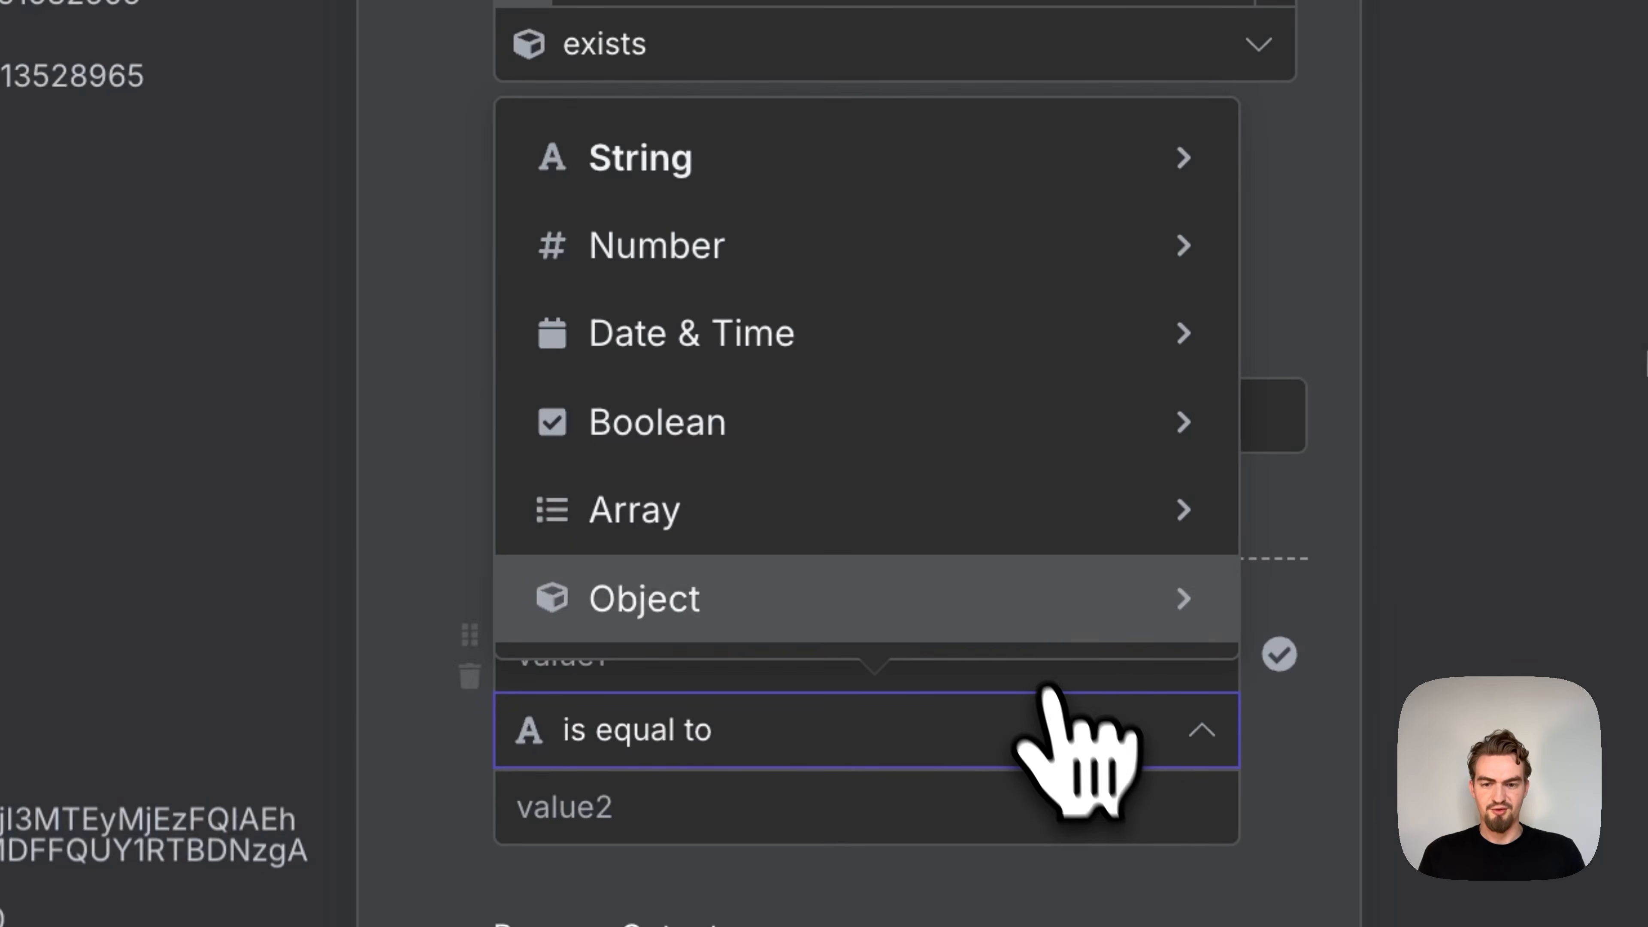
{"action": "mouse_move", "coordinate": [1090, 633]}
{"action": "left_click", "coordinate": [1350, 617]}
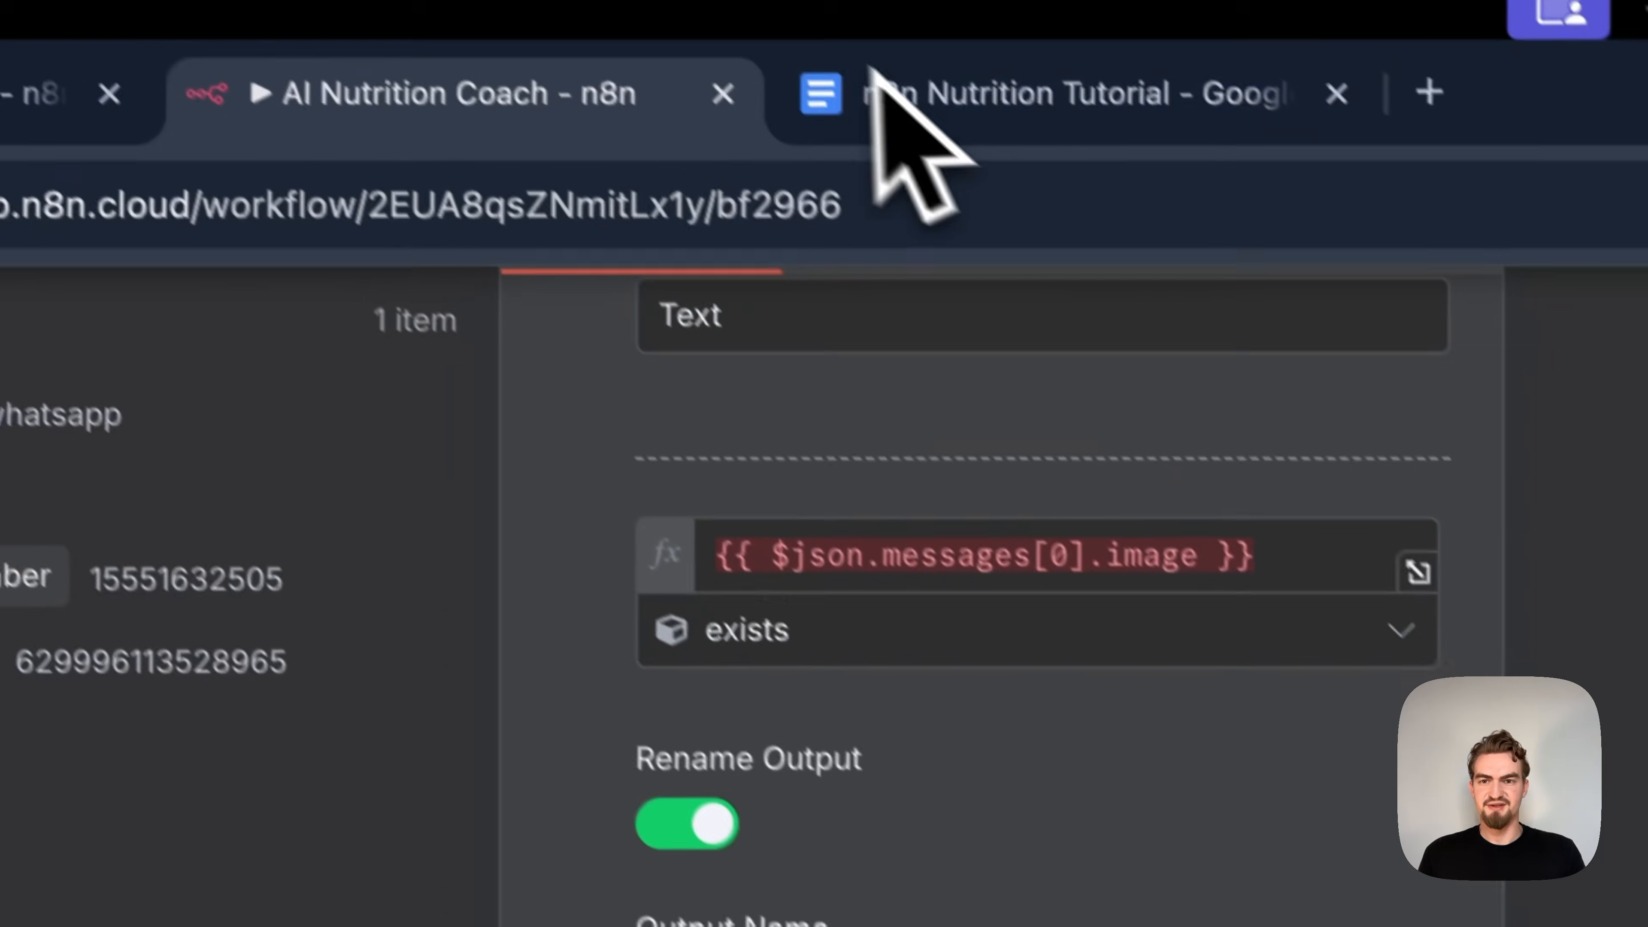
Step: Copy the Voice expression {{ $json.messages[0].audio }} from the Google Docs tutorial into the third rule's first value in n8n
{"action": "left_click", "coordinate": [873, 69]}
{"action": "left_click", "coordinate": [1089, 779]}
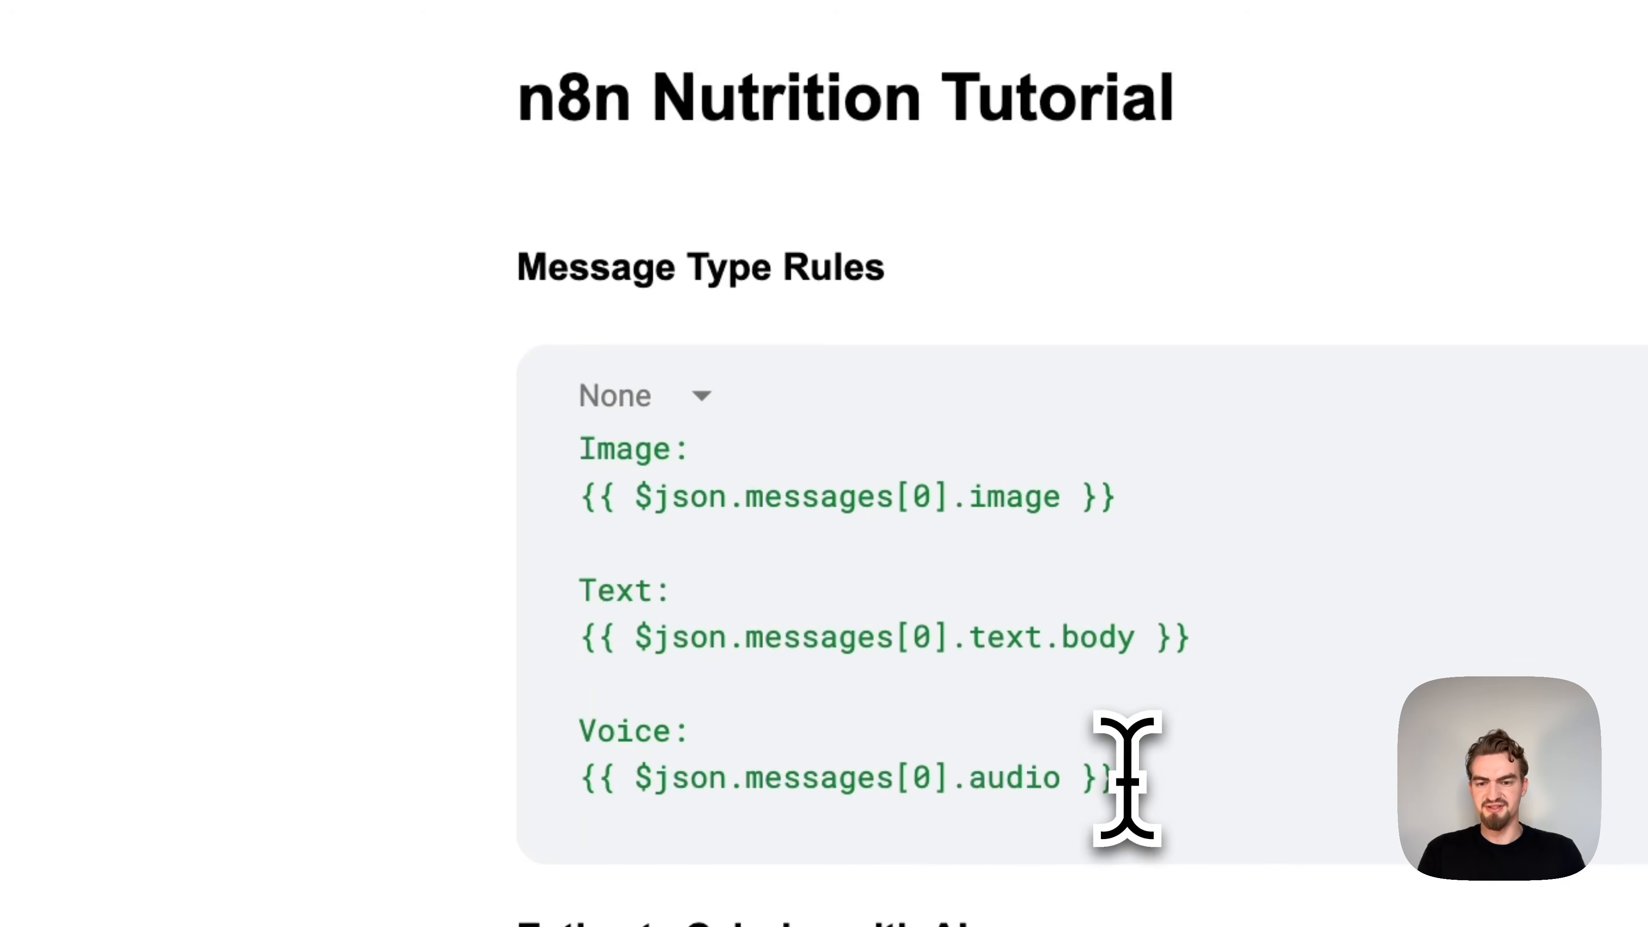
{"action": "left_click_drag", "start_coordinate": [1127, 779], "coordinate": [552, 776]}
{"action": "key", "text": "super+c"}
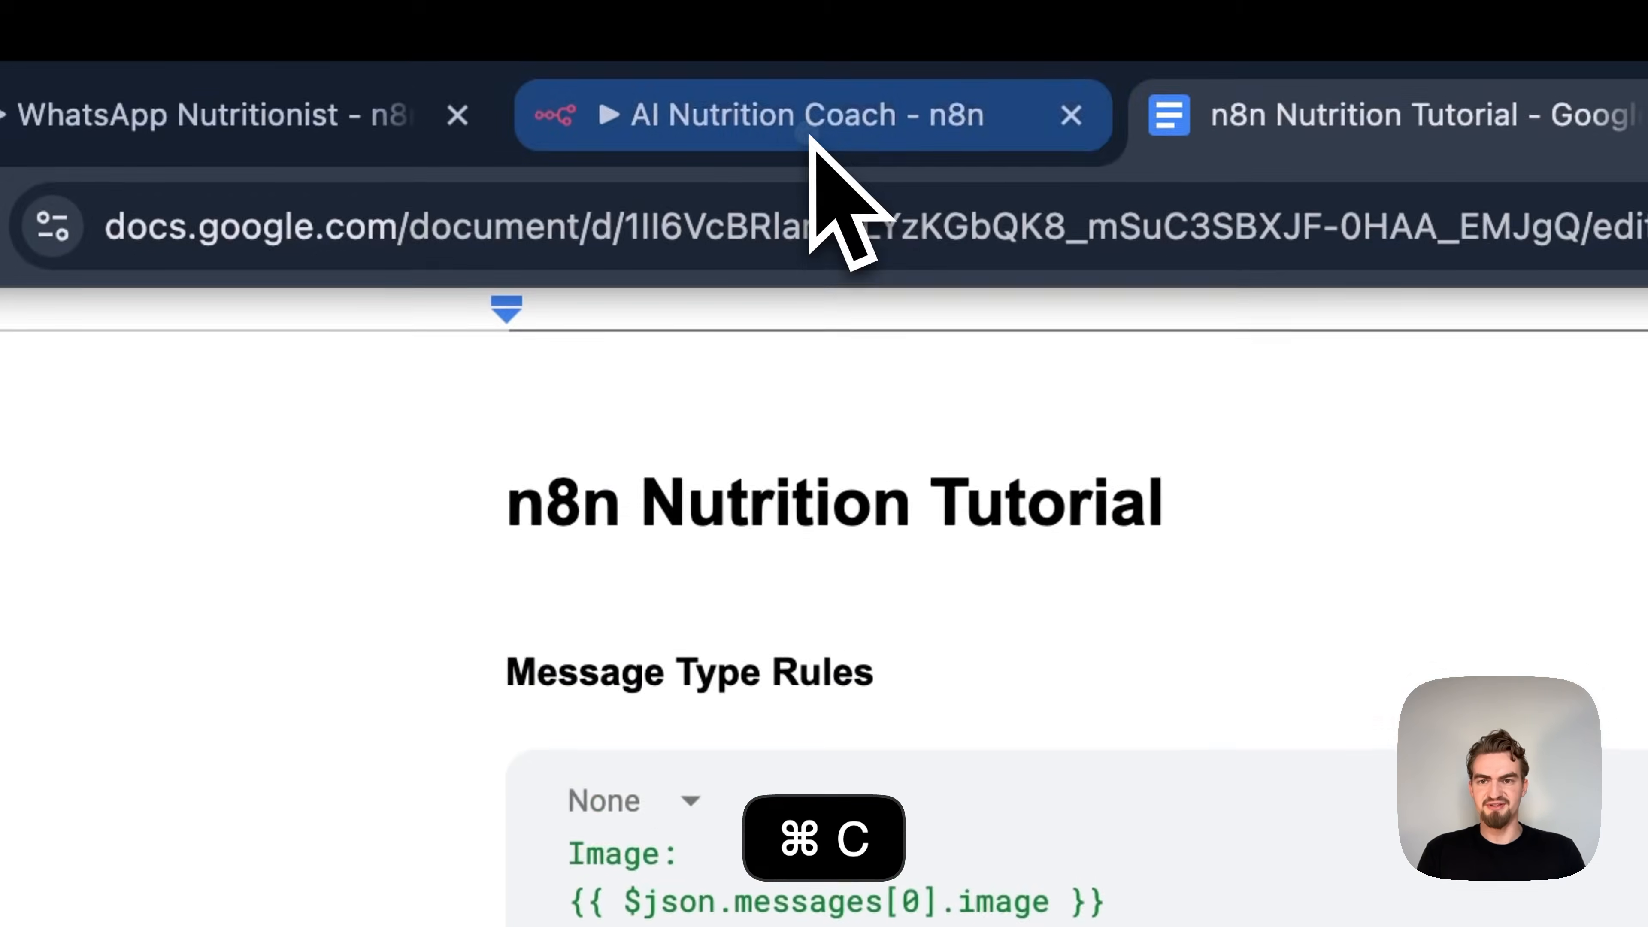
{"action": "left_click", "coordinate": [811, 138]}
{"action": "left_click", "coordinate": [809, 721]}
{"action": "key", "text": "super+v"}
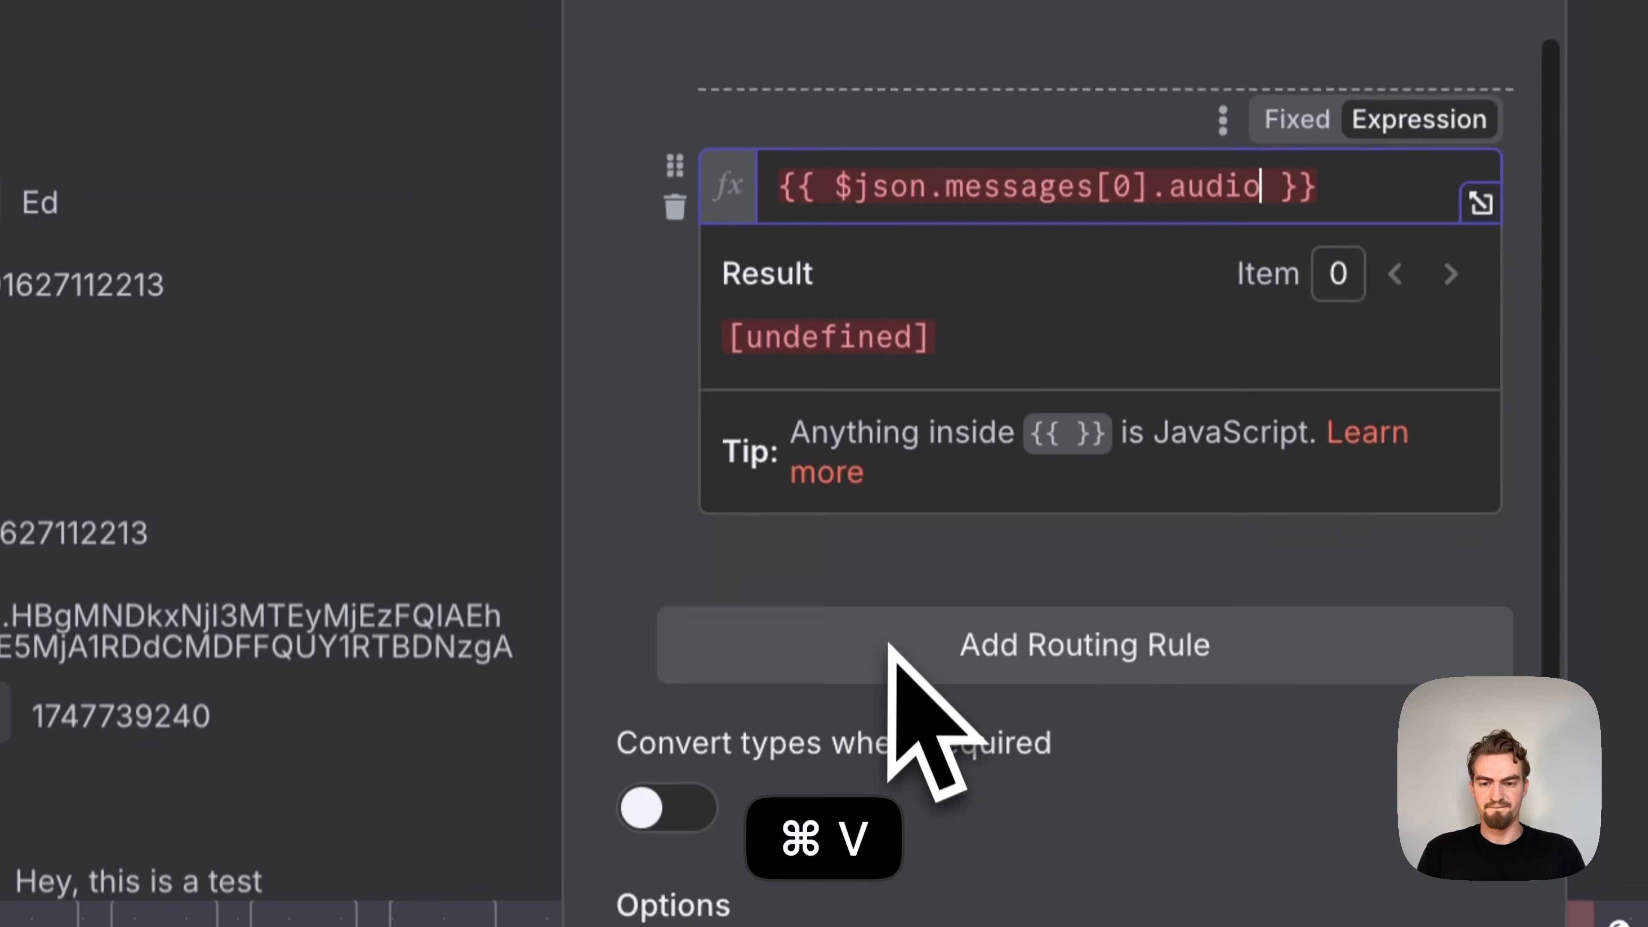
{"action": "left_click", "coordinate": [639, 464]}
Step: Enable output renaming for the third routing rule and name its output Voice
{"action": "left_click", "coordinate": [756, 368]}
{"action": "left_click", "coordinate": [835, 532]}
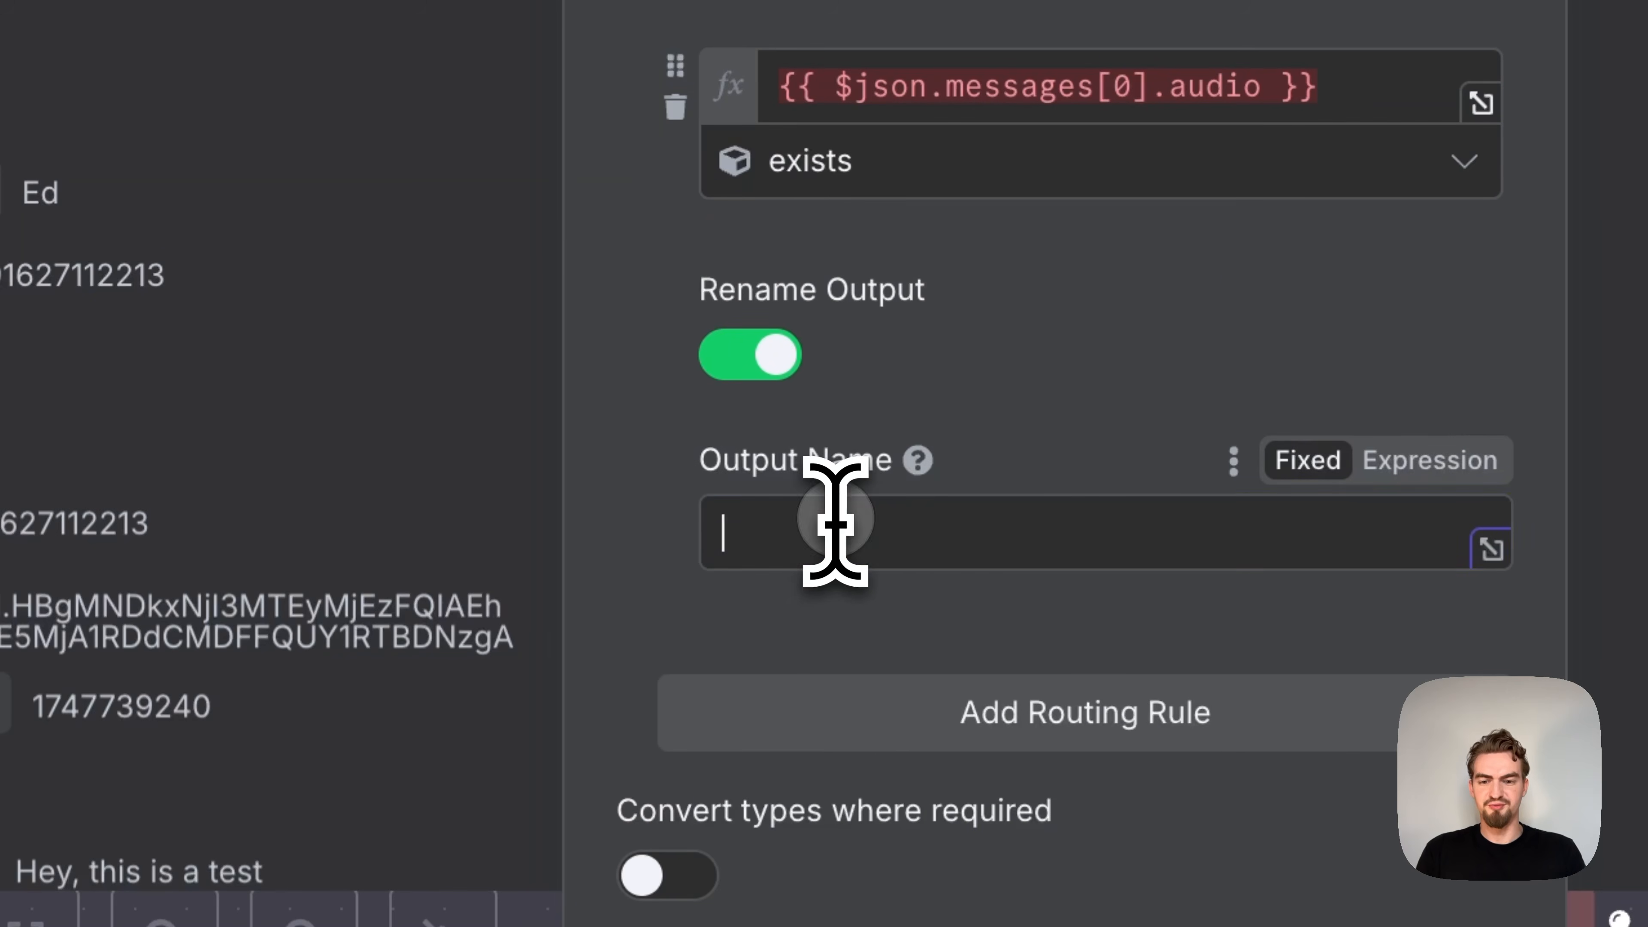
{"action": "type", "text": "Voice"}
{"action": "left_click", "coordinate": [987, 292]}
Step: Reorder the routing rules so the Image rule comes before the Text rule
{"action": "scroll", "coordinate": [988, 296], "scroll_direction": "up", "scroll_amount": 3}
{"action": "scroll", "coordinate": [987, 299], "scroll_direction": "up", "scroll_amount": 5}
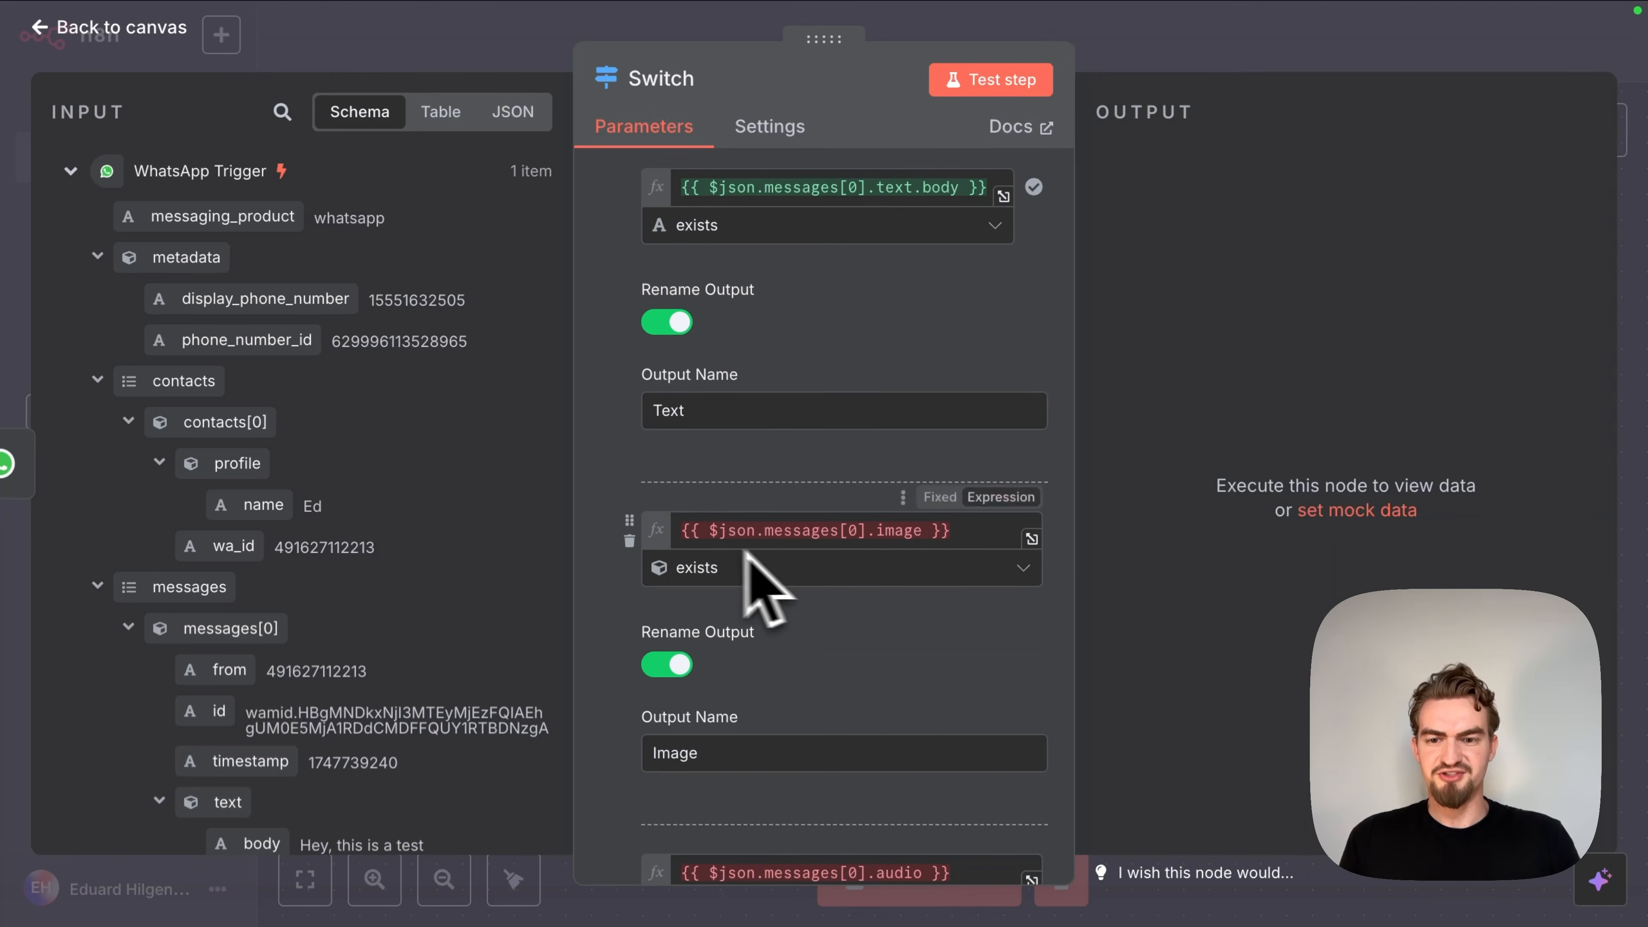
{"action": "left_click_drag", "start_coordinate": [629, 521], "coordinate": [725, 331]}
{"action": "scroll", "coordinate": [802, 379], "scroll_direction": "up", "scroll_amount": 3}
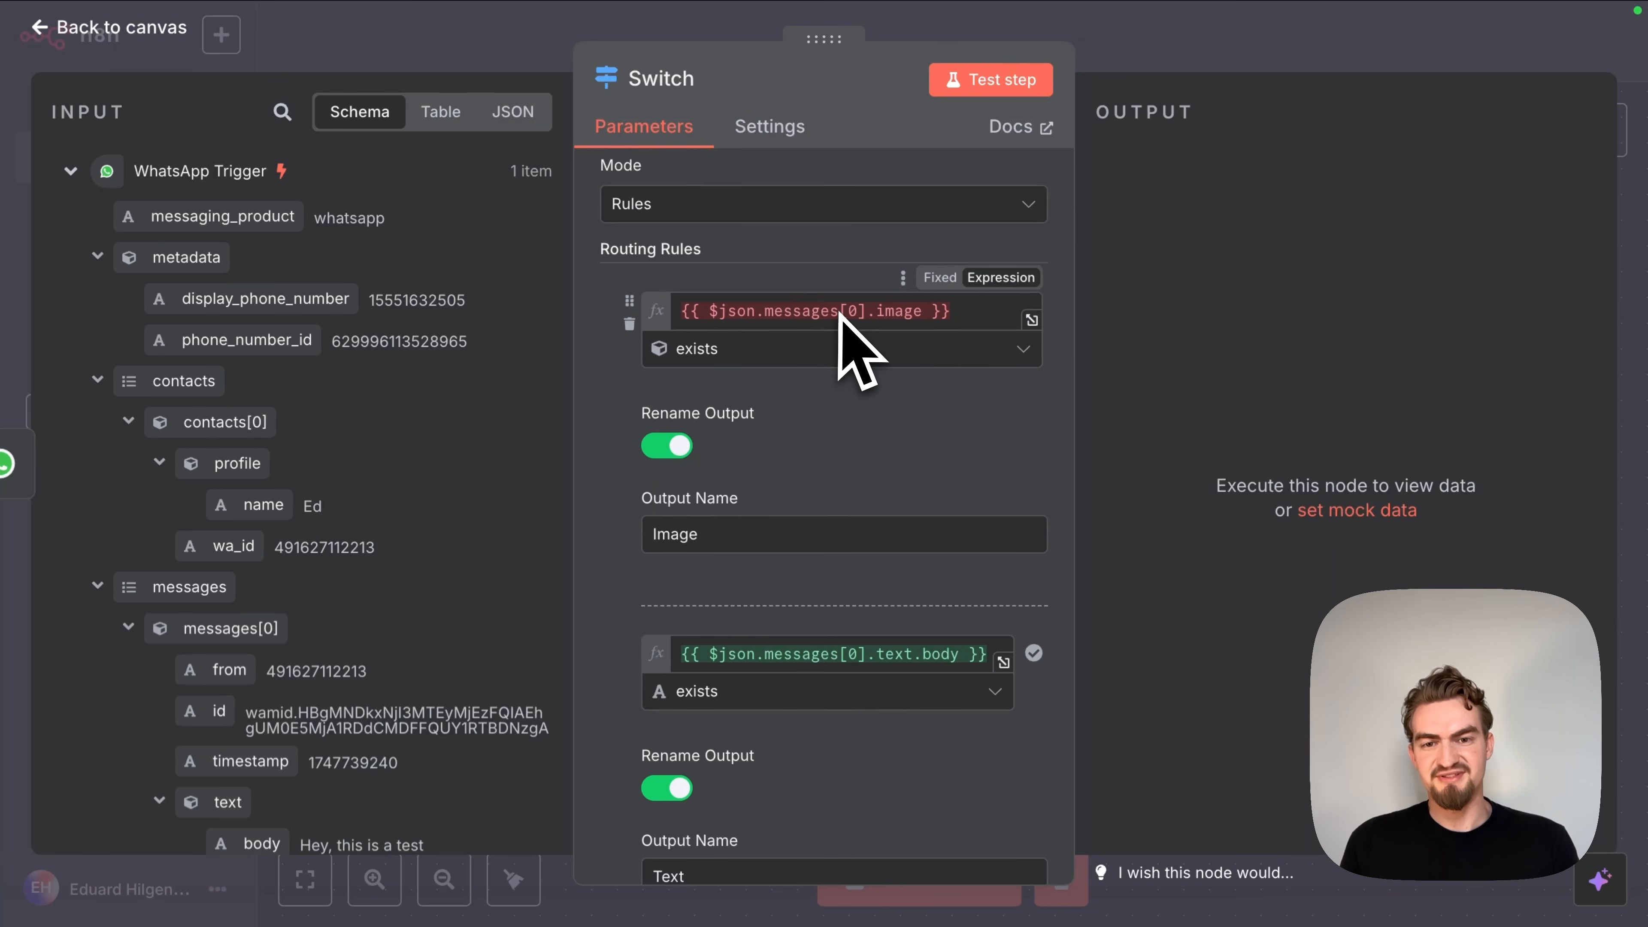
Step: Review the expressions and conditions of the Switch node's Image, Text and Voice routing rules
{"action": "scroll", "coordinate": [854, 351], "scroll_direction": "down", "scroll_amount": 7}
{"action": "scroll", "coordinate": [869, 568], "scroll_direction": "up", "scroll_amount": 6}
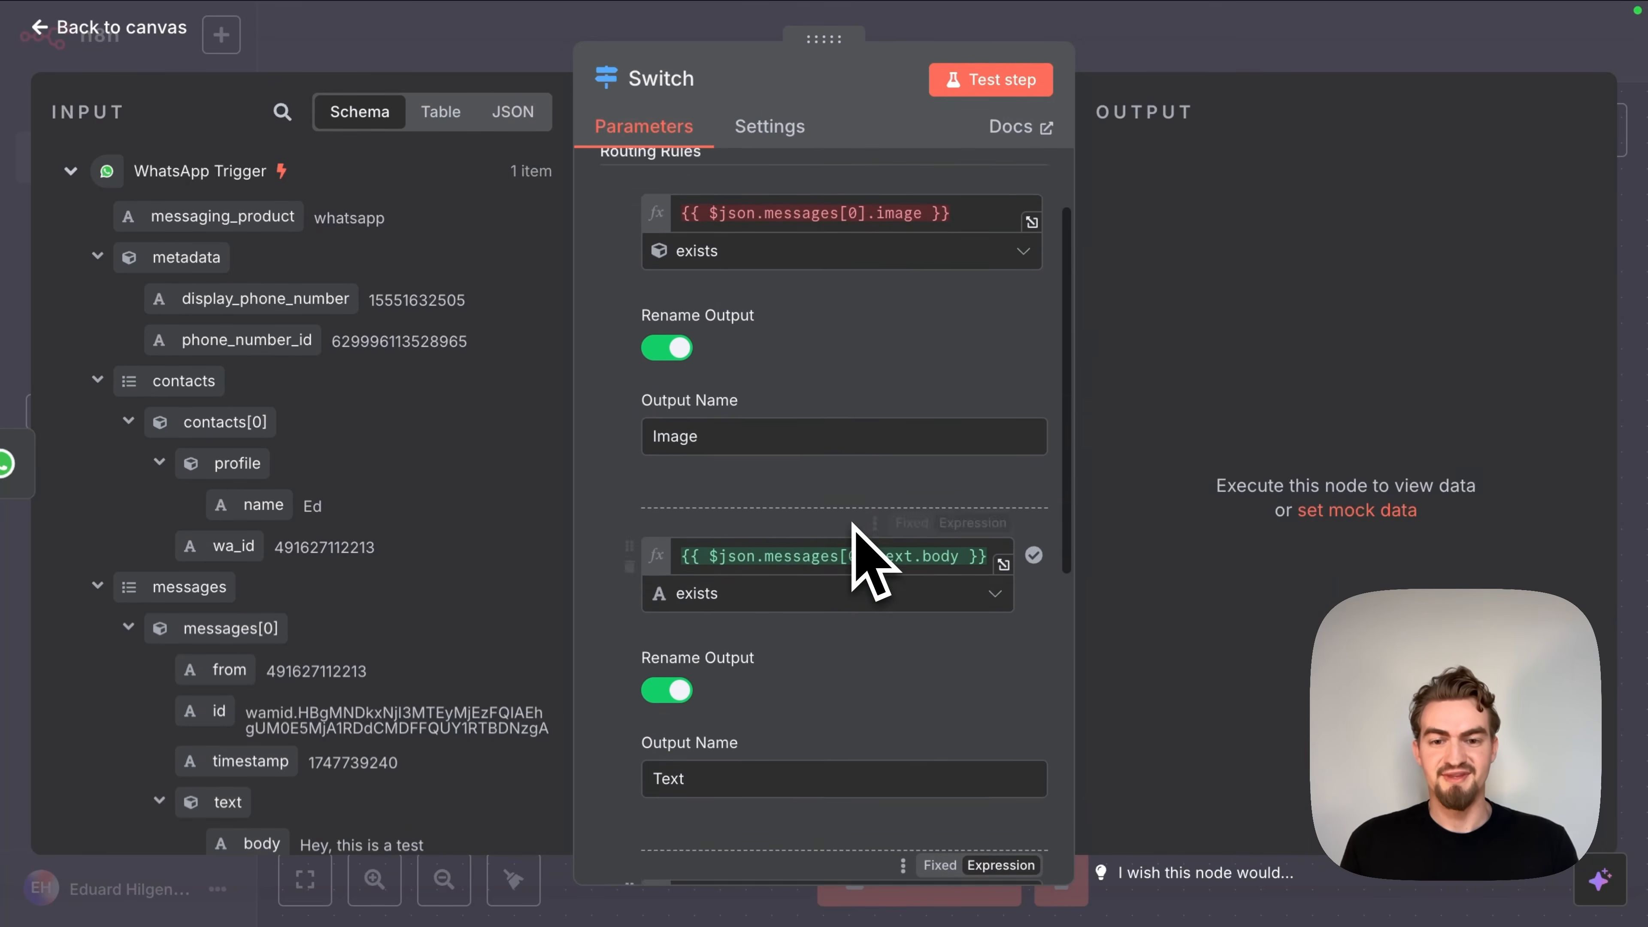
{"action": "scroll", "coordinate": [869, 555], "scroll_direction": "up", "scroll_amount": 1}
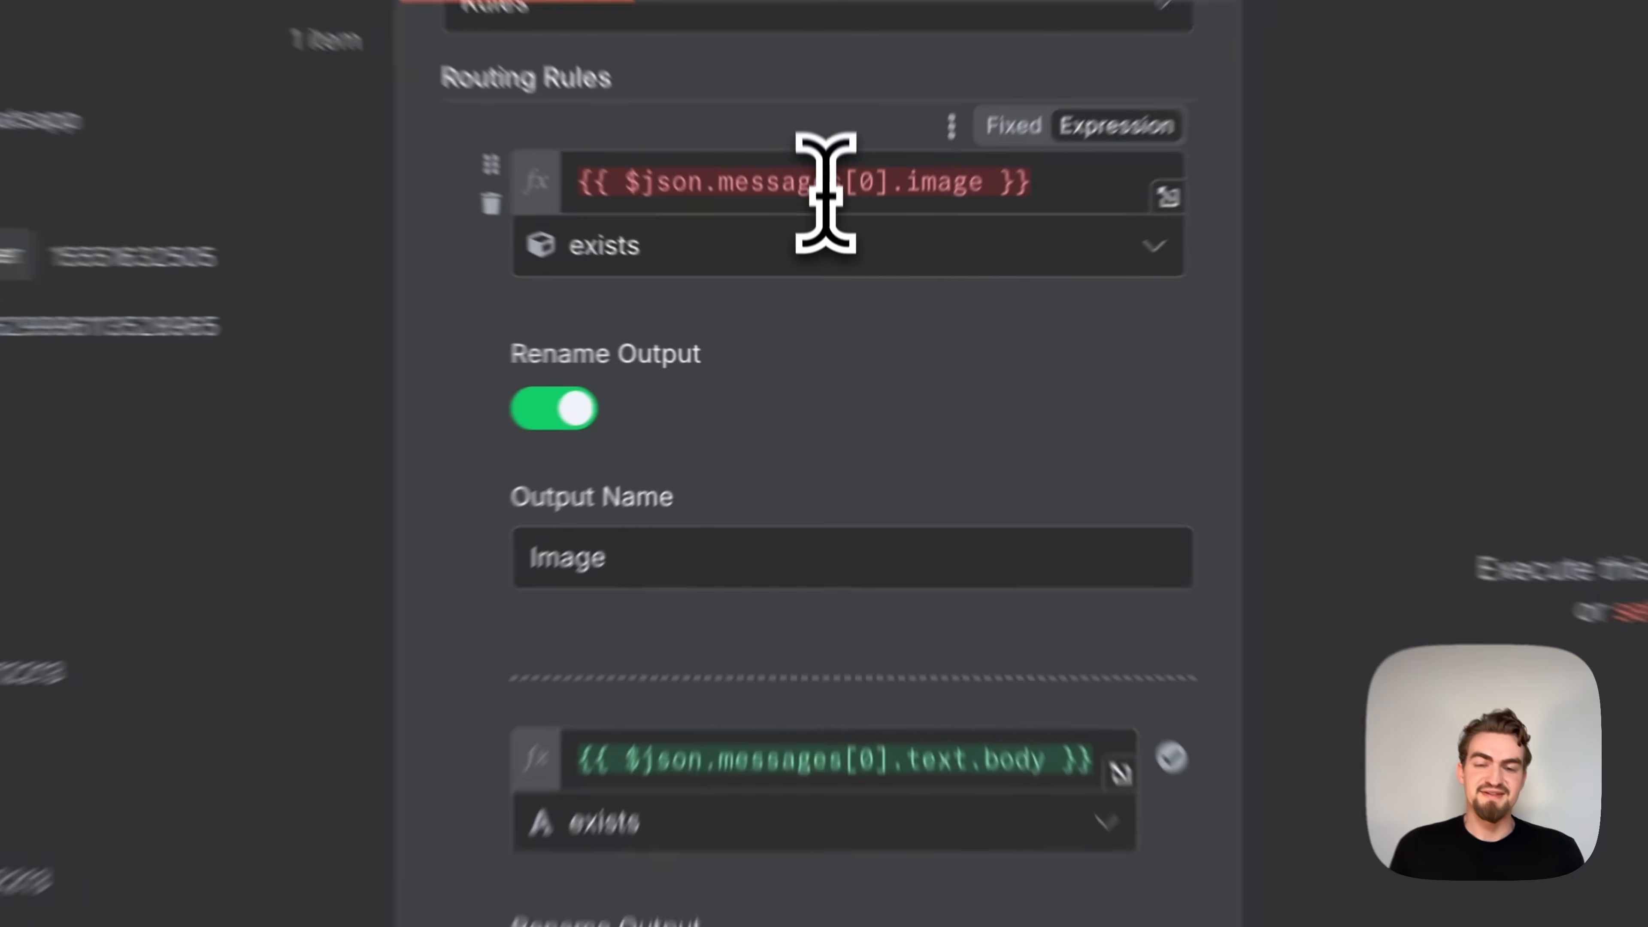
{"action": "left_click", "coordinate": [834, 255]}
{"action": "scroll", "coordinate": [837, 688], "scroll_direction": "down", "scroll_amount": 4}
{"action": "left_click", "coordinate": [806, 766]}
{"action": "scroll", "coordinate": [811, 704], "scroll_direction": "up", "scroll_amount": 2}
{"action": "left_click", "coordinate": [814, 223]}
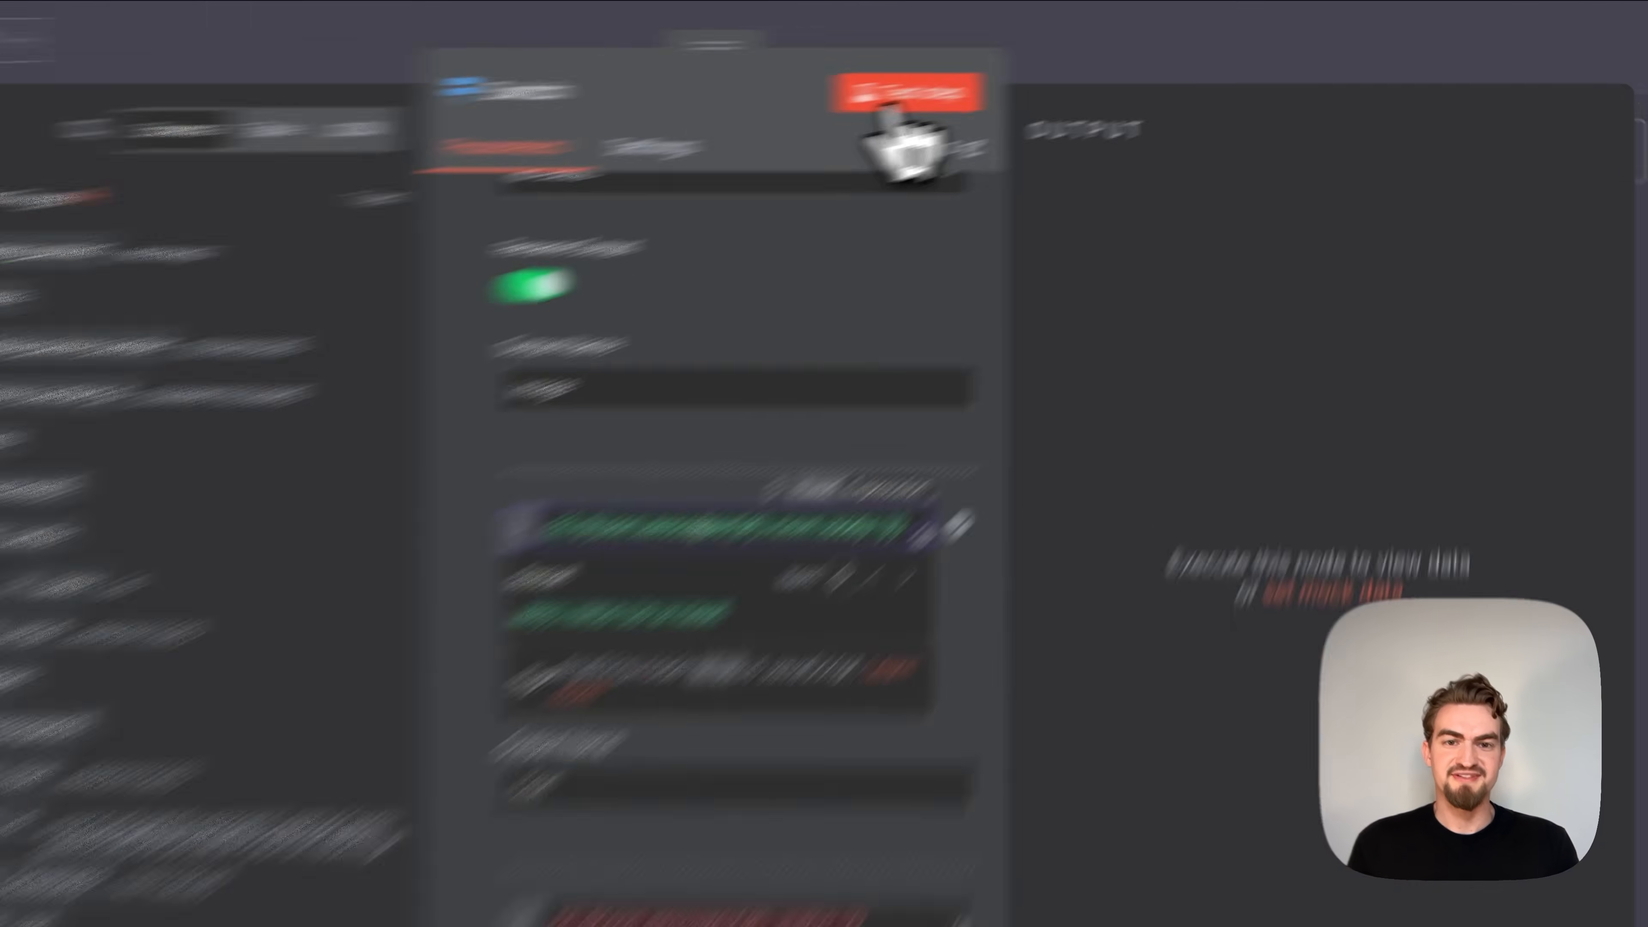
Step: Test the Switch node and inspect its Text and Voice outputs
{"action": "left_click", "coordinate": [974, 87]}
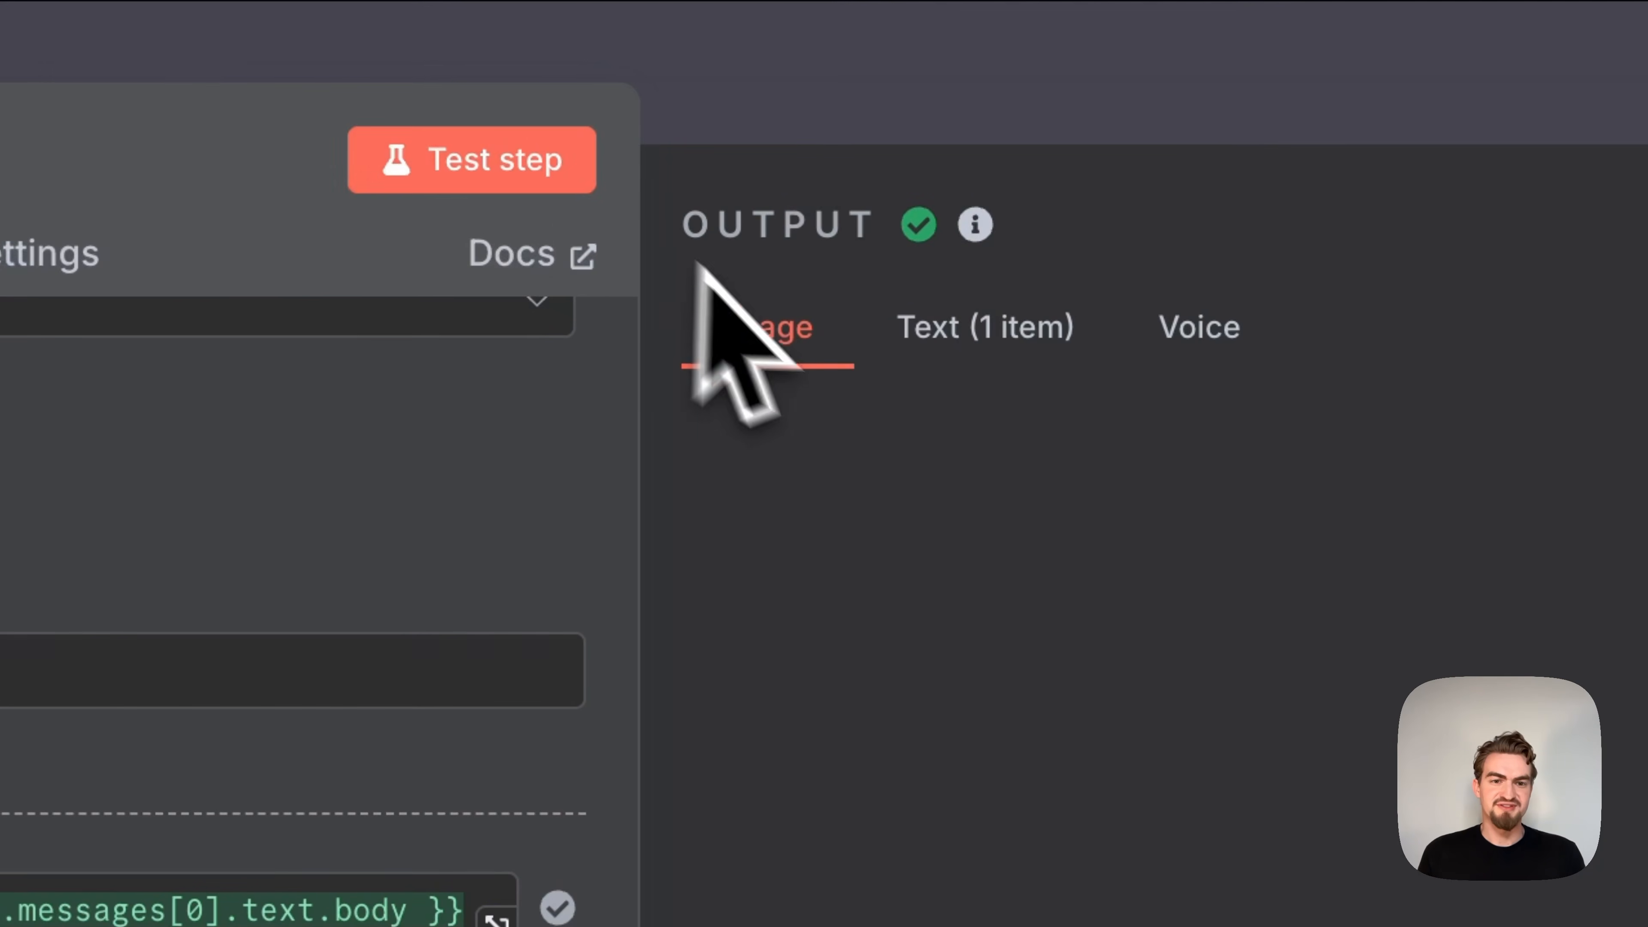
{"action": "left_click", "coordinate": [958, 346]}
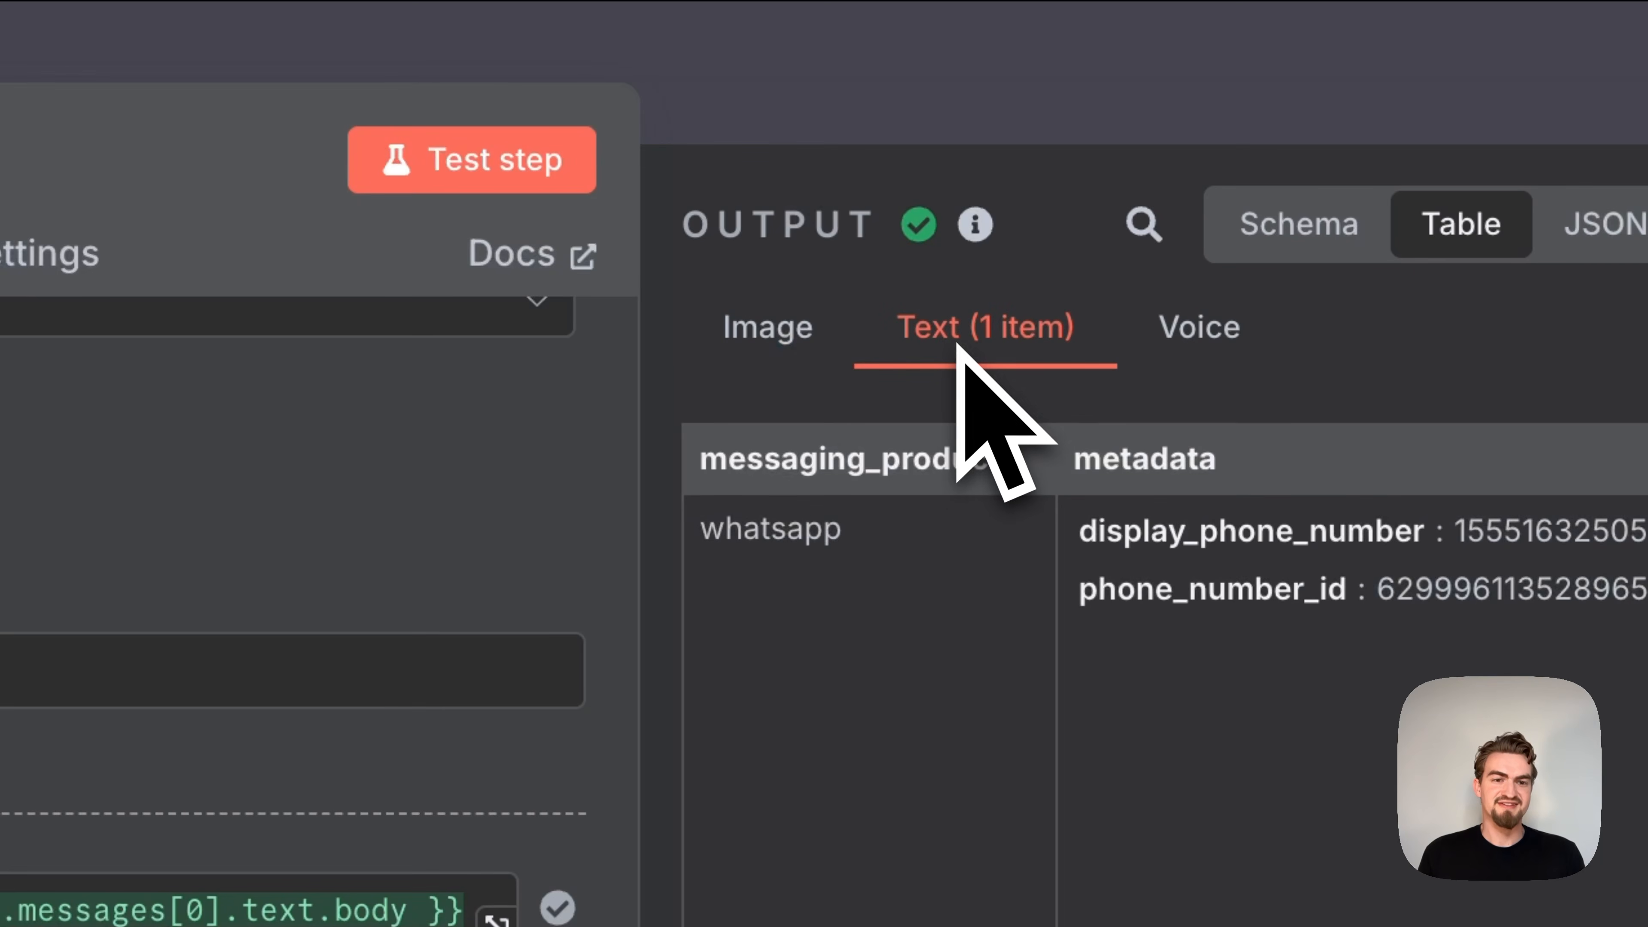
{"action": "left_click", "coordinate": [1201, 367]}
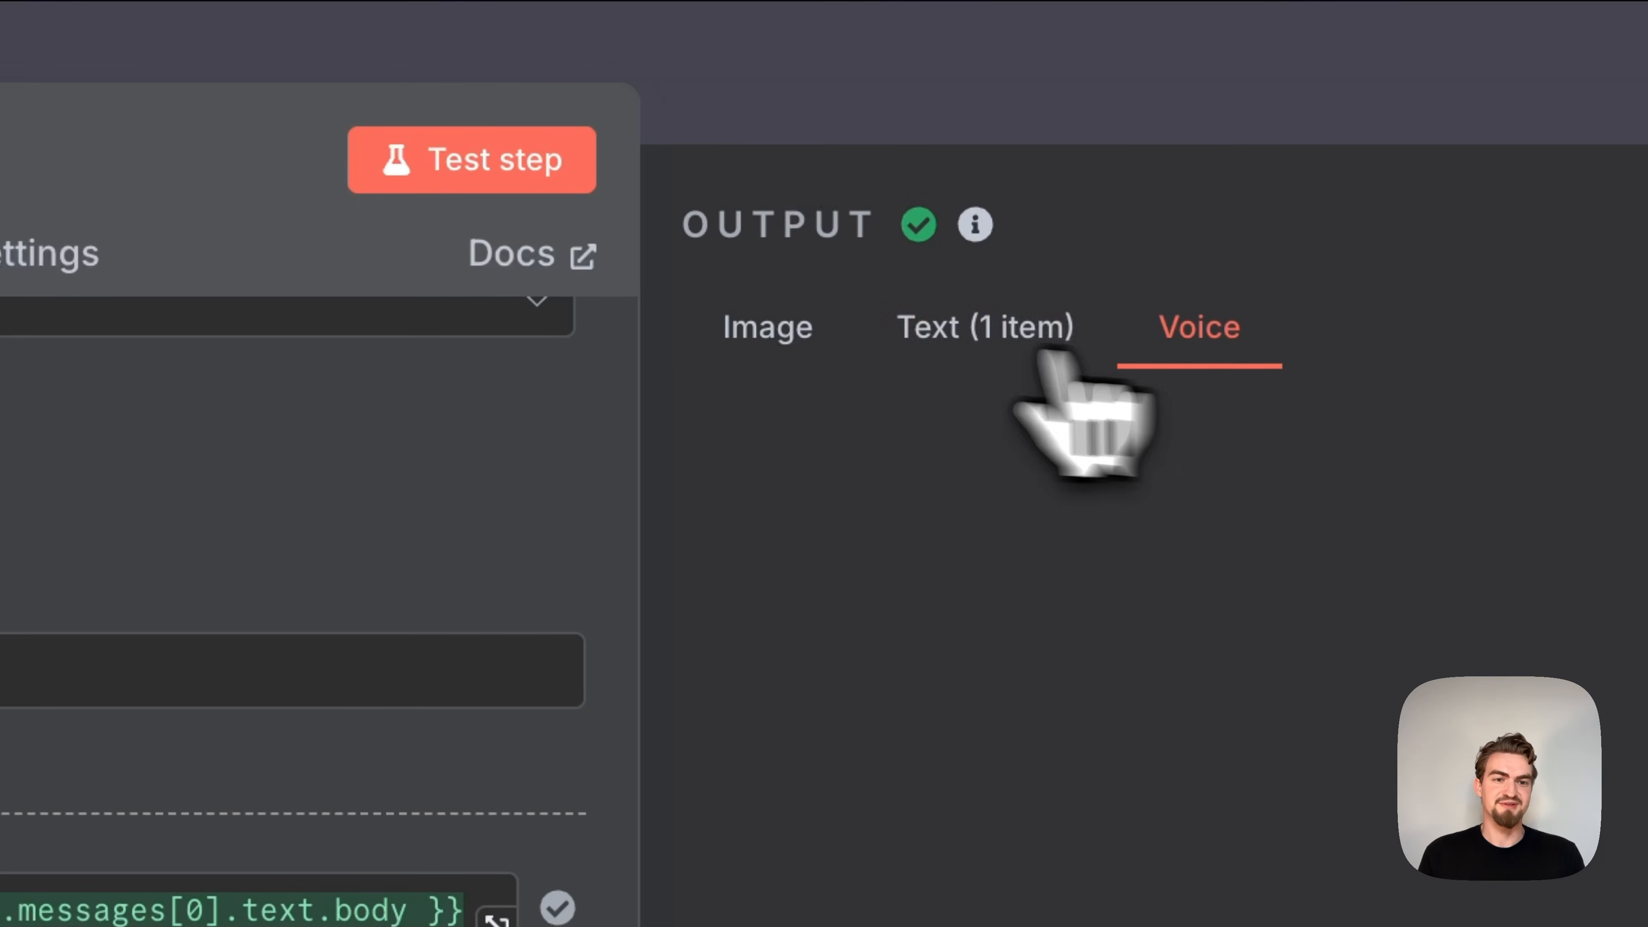
{"action": "left_click", "coordinate": [1032, 351]}
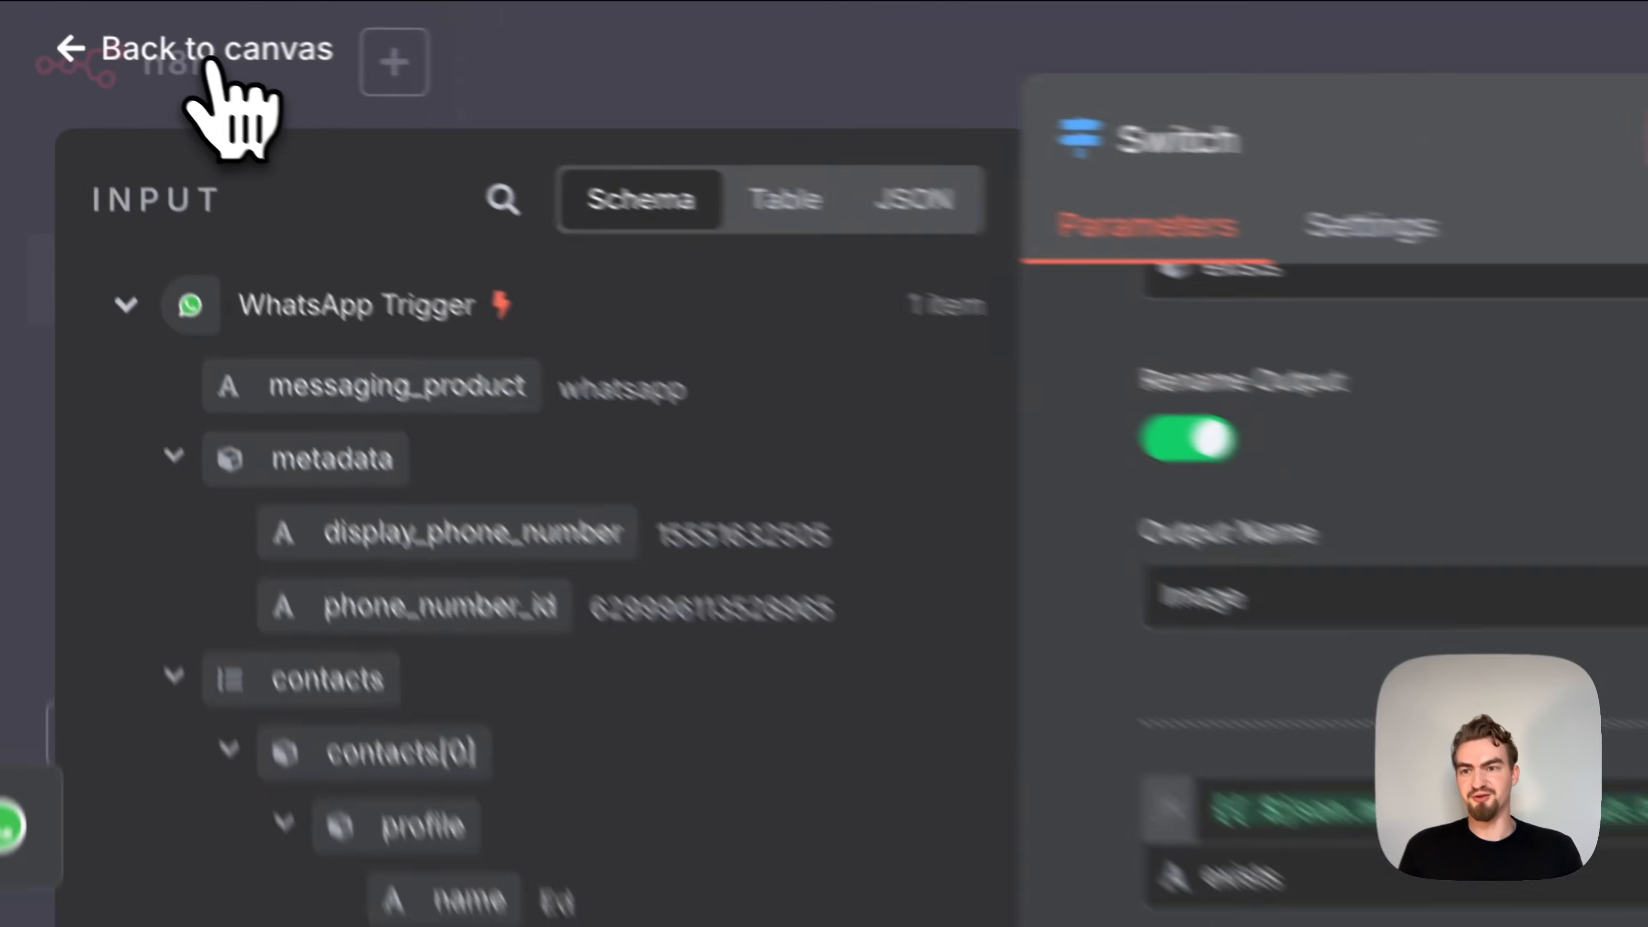
Step: Test the workflow from the WhatsApp Trigger with an image message and inspect the Switch node's input data and routing rules
{"action": "left_click", "coordinate": [208, 60]}
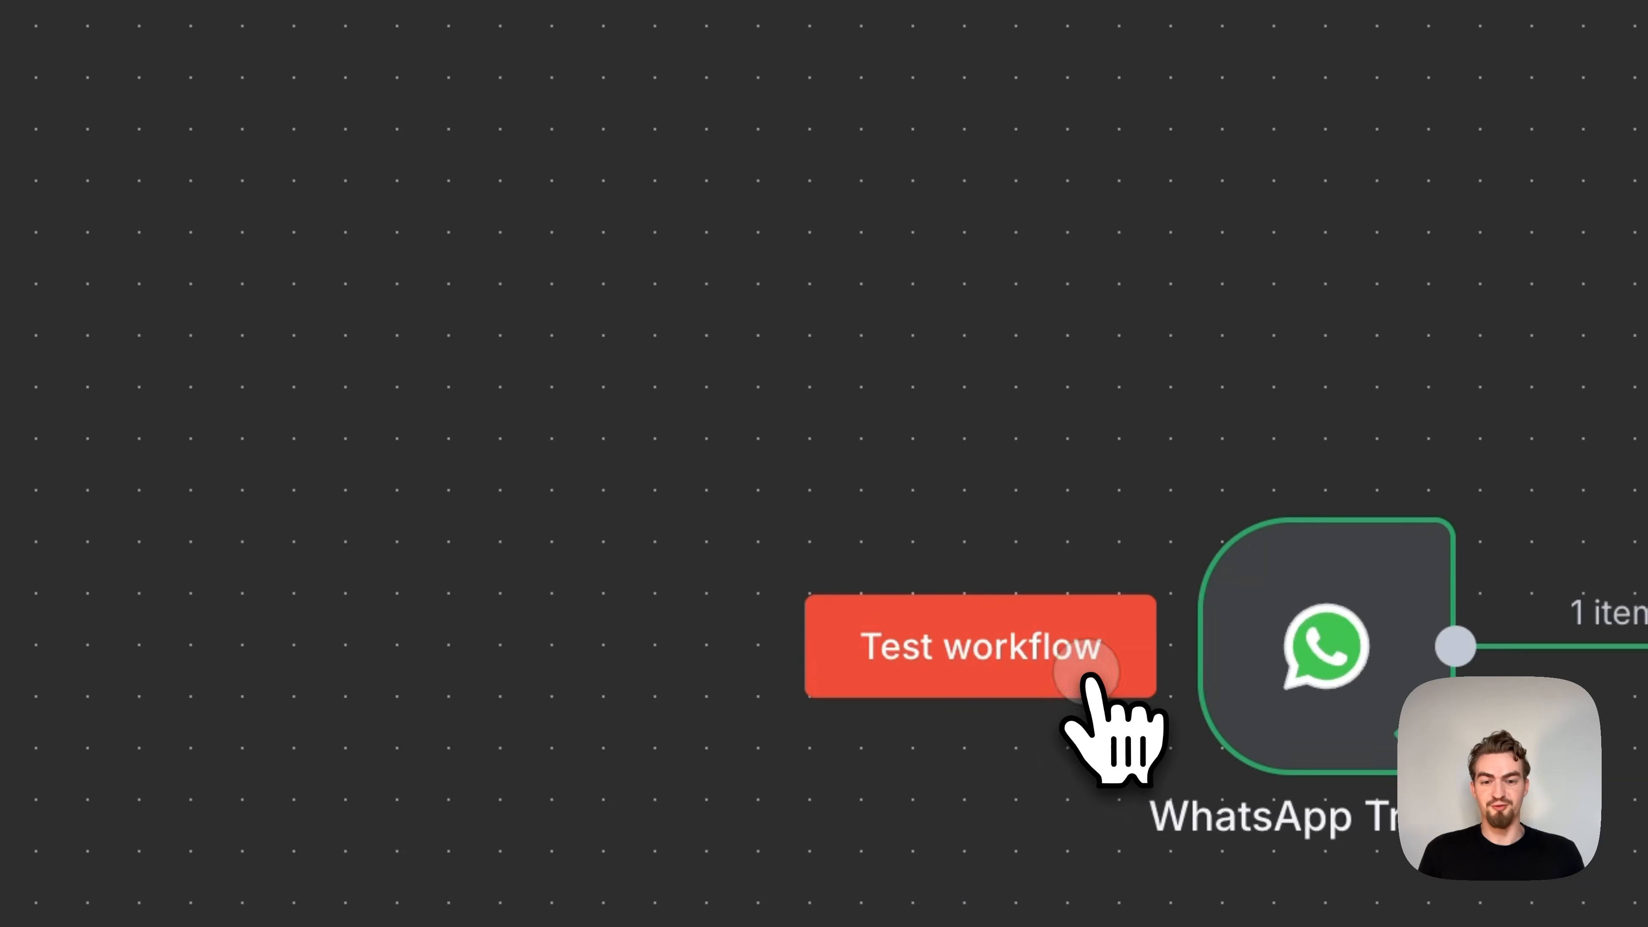
{"action": "left_click", "coordinate": [1083, 679]}
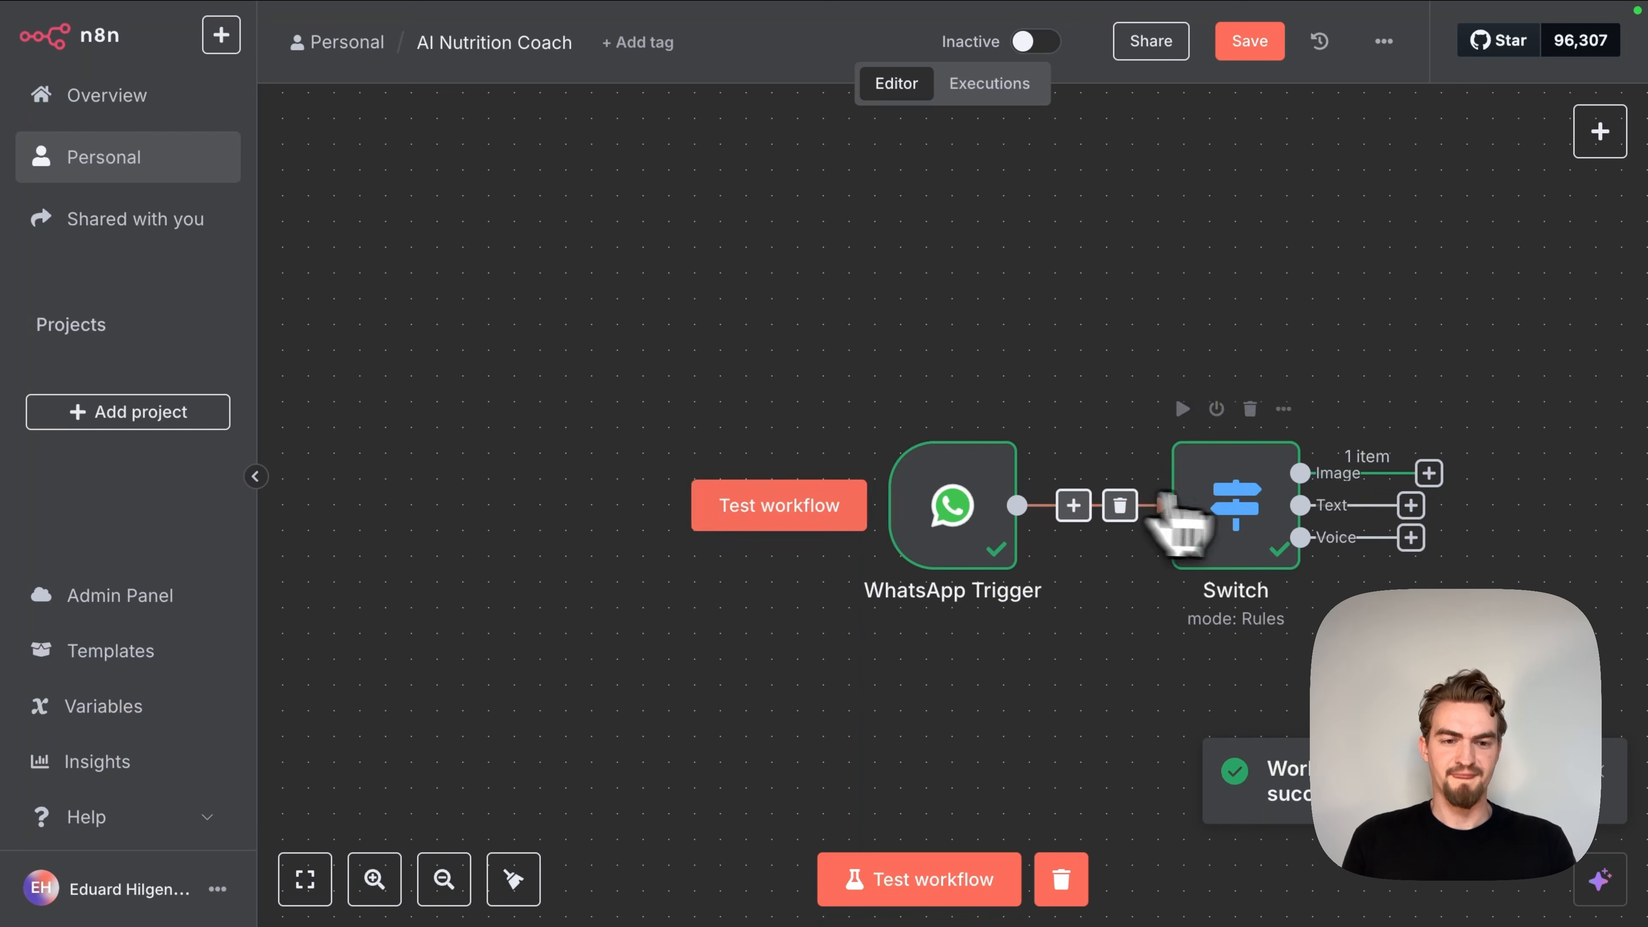
{"action": "double_click", "coordinate": [1242, 503]}
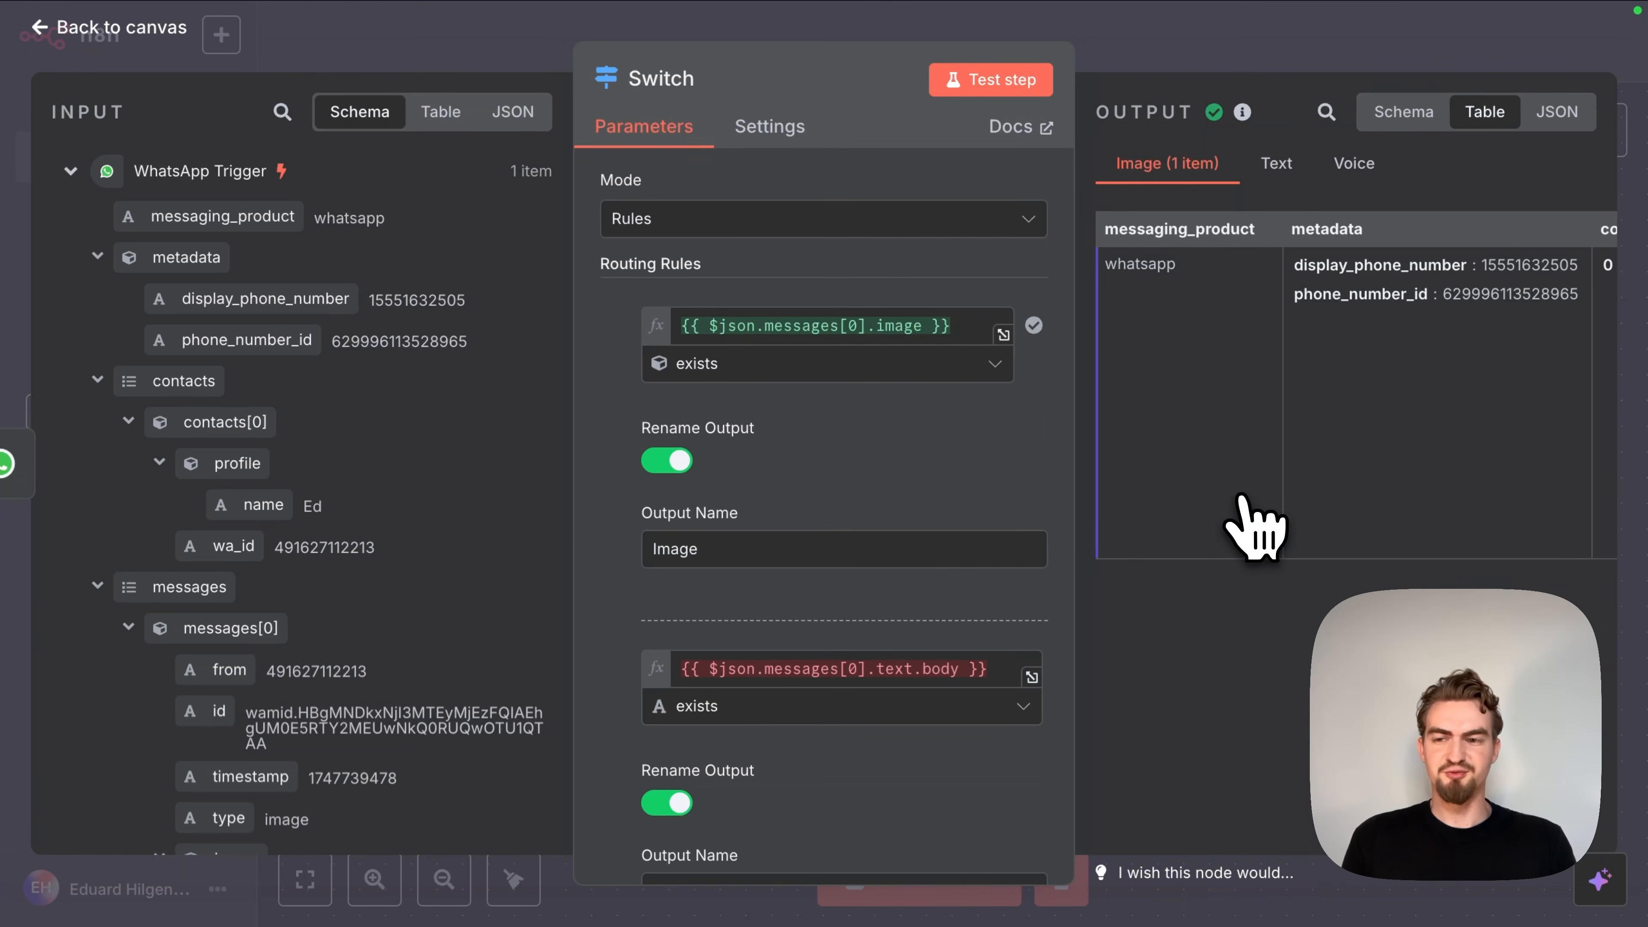
{"action": "scroll", "coordinate": [331, 448], "scroll_direction": "down", "scroll_amount": 5}
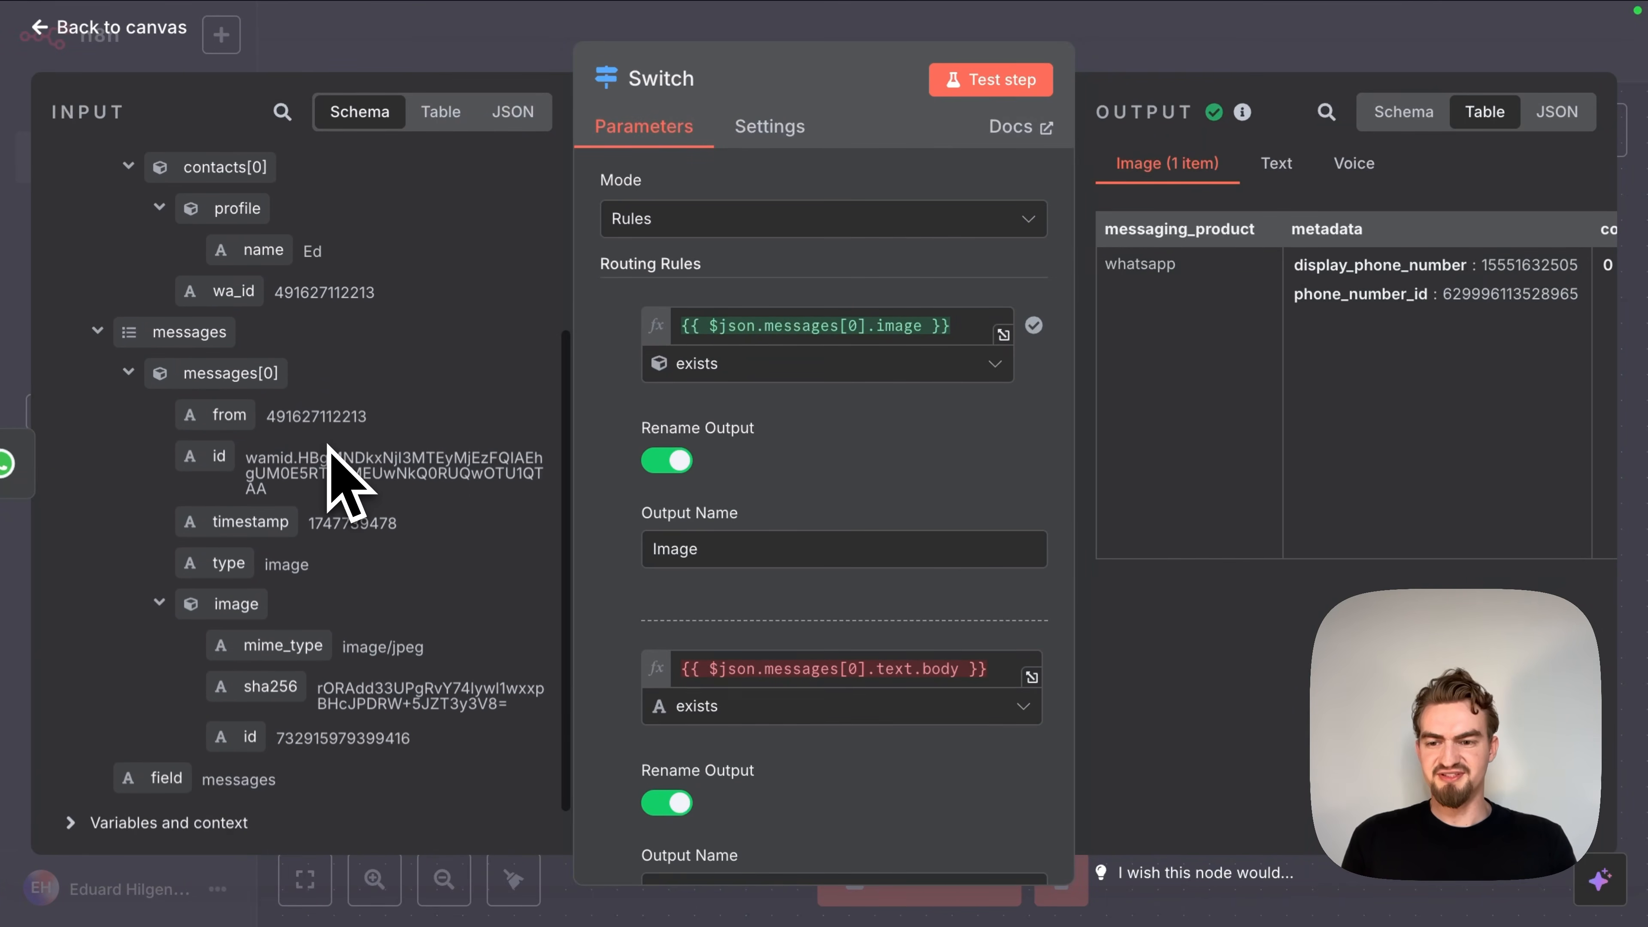
{"action": "scroll", "coordinate": [795, 588], "scroll_direction": "down", "scroll_amount": 5}
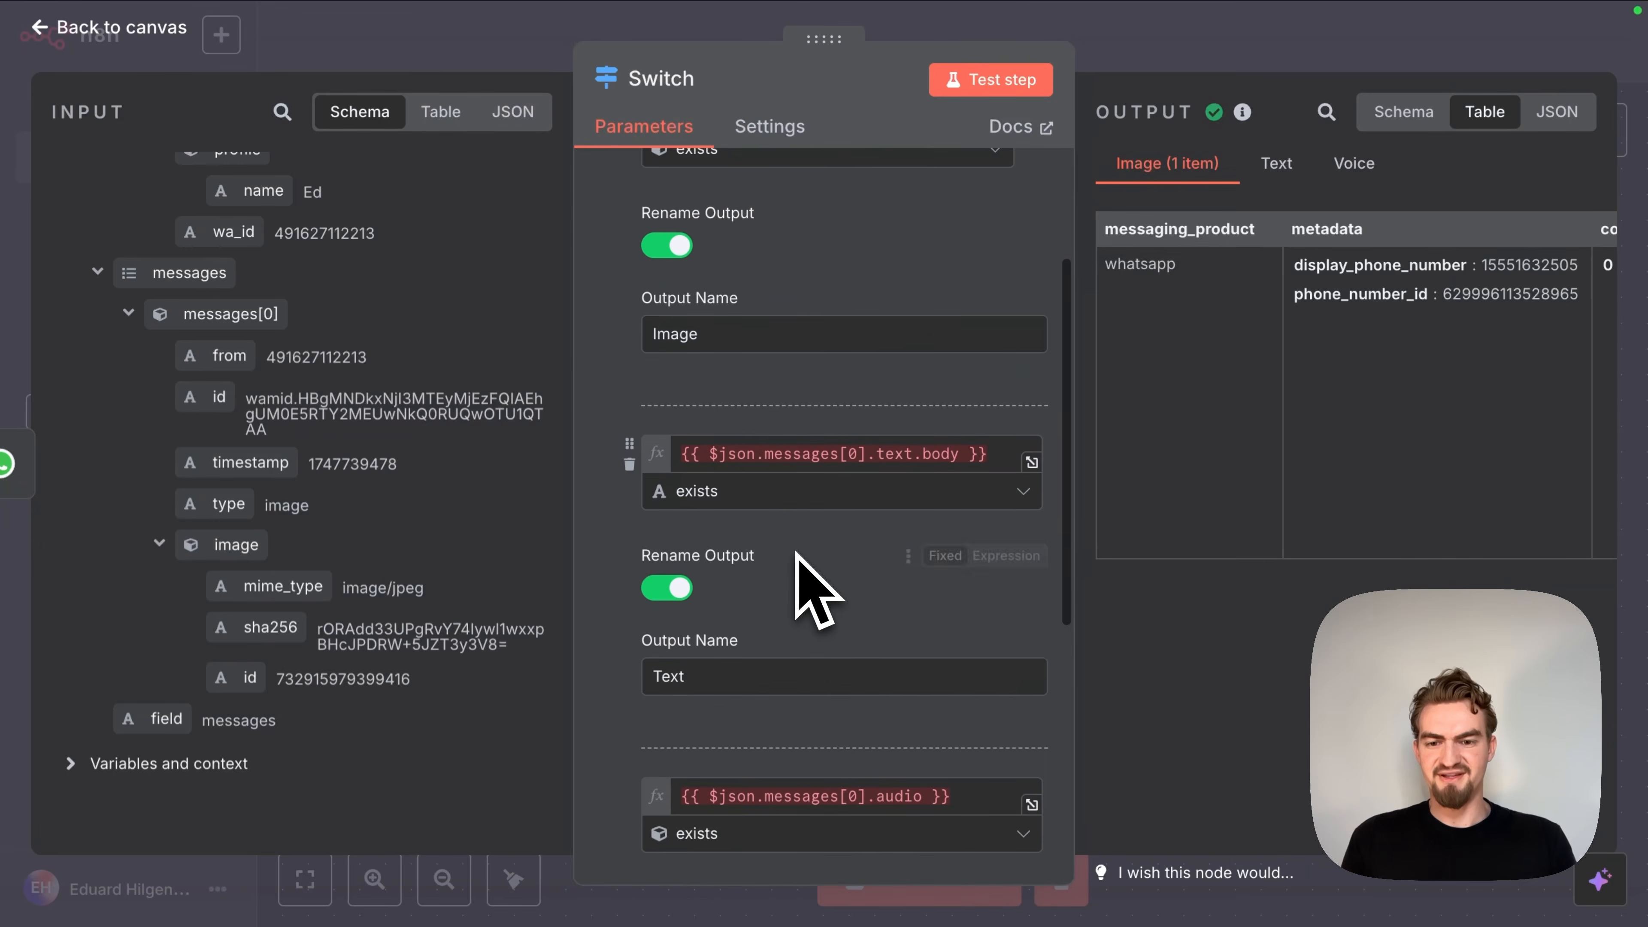
{"action": "scroll", "coordinate": [784, 773], "scroll_direction": "up", "scroll_amount": 5}
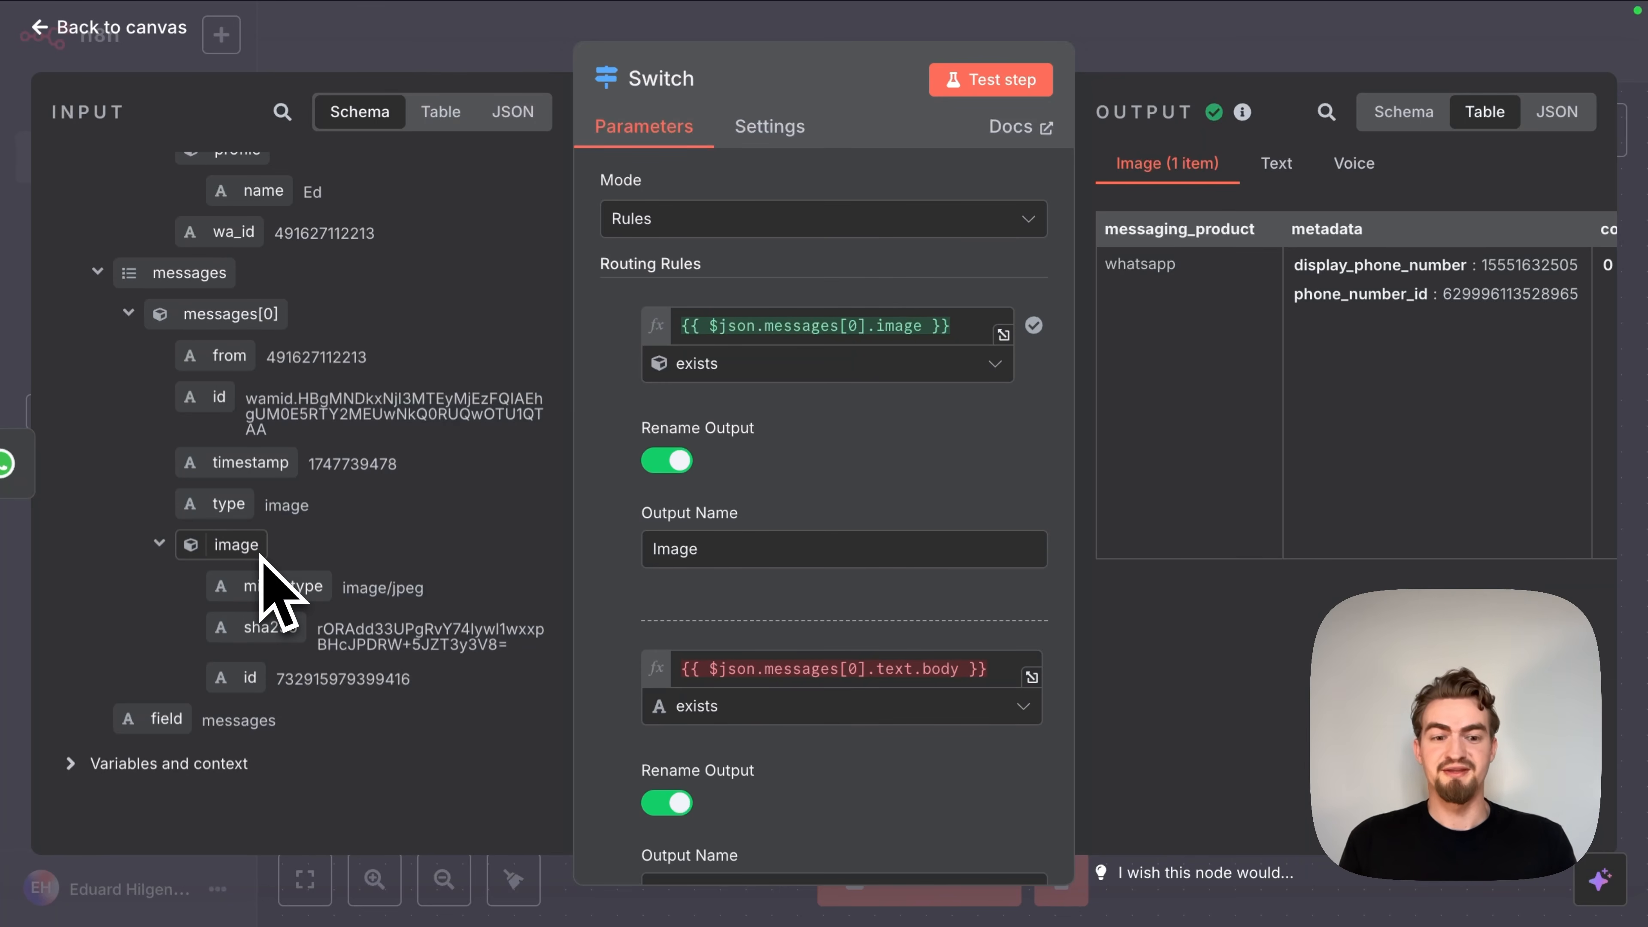
{"action": "left_click", "coordinate": [121, 29]}
Step: Add a WhatsApp Business Cloud node with the Download media action to the Switch node's Image output
{"action": "mouse_move", "coordinate": [799, 413]}
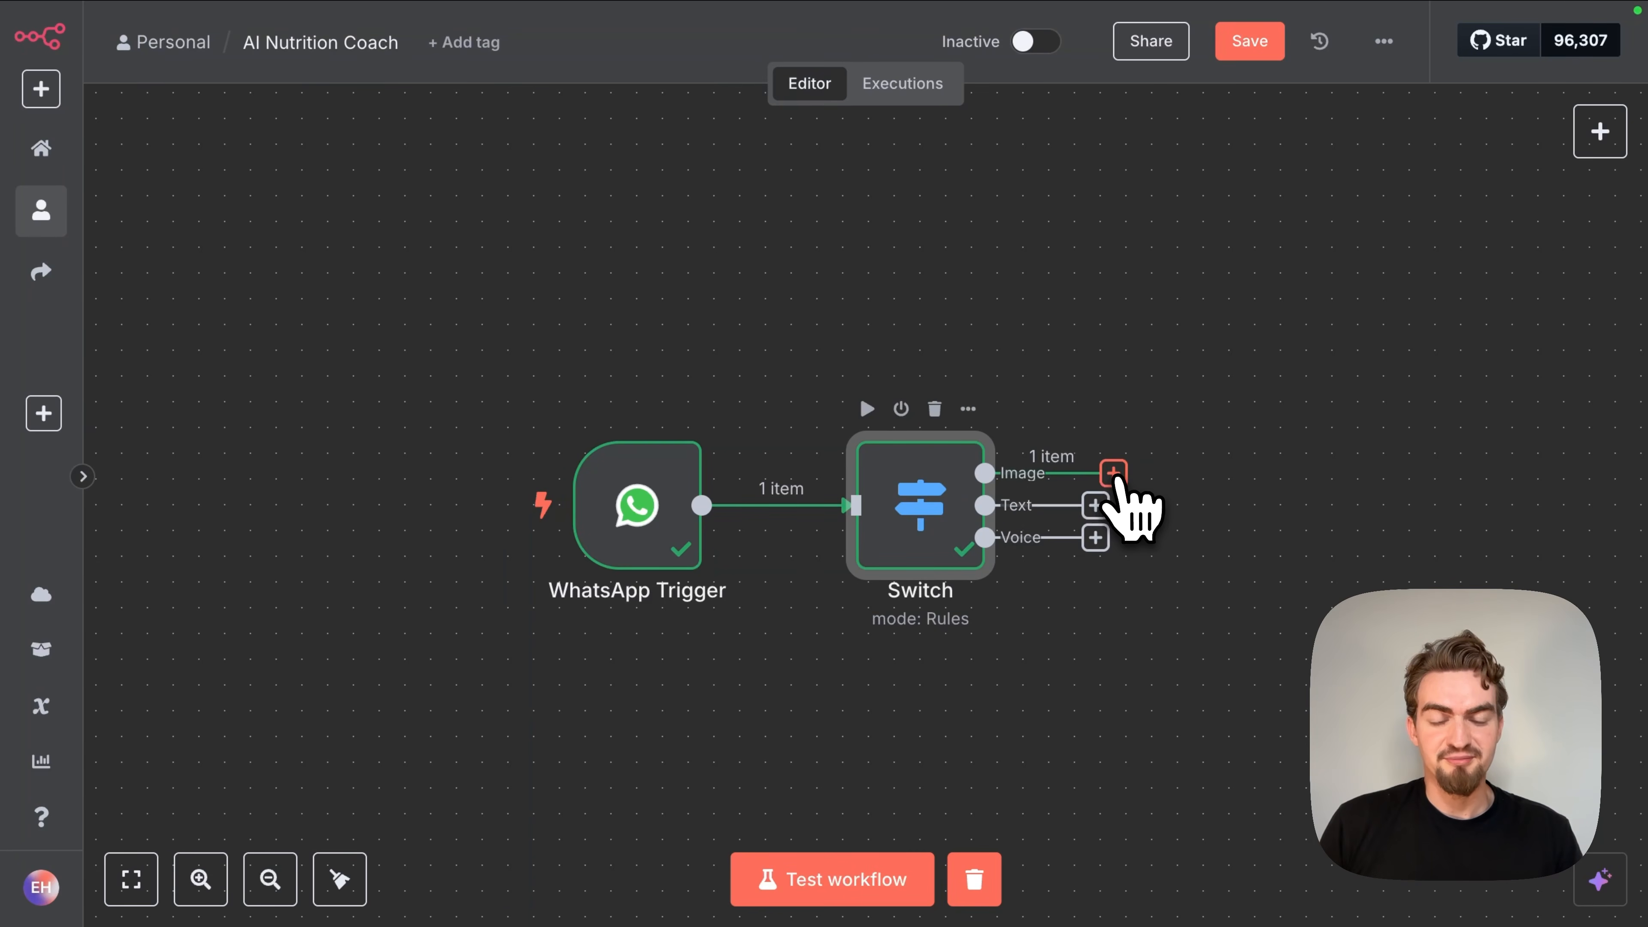
{"action": "left_click", "coordinate": [1114, 476]}
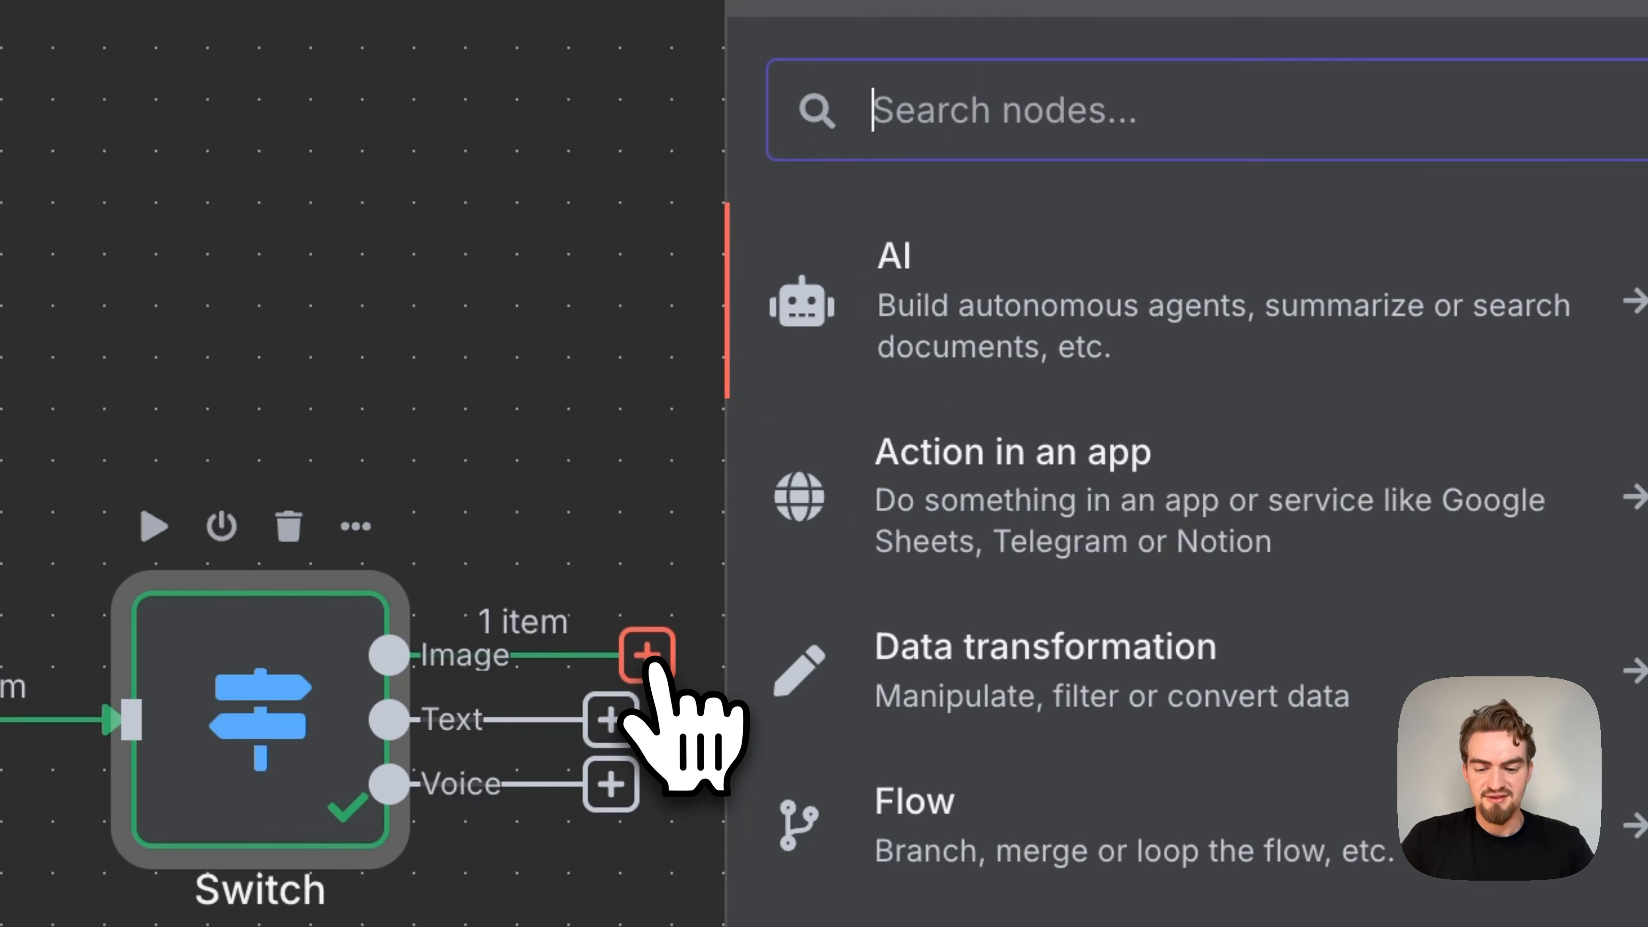
{"action": "type", "text": "whatsa"}
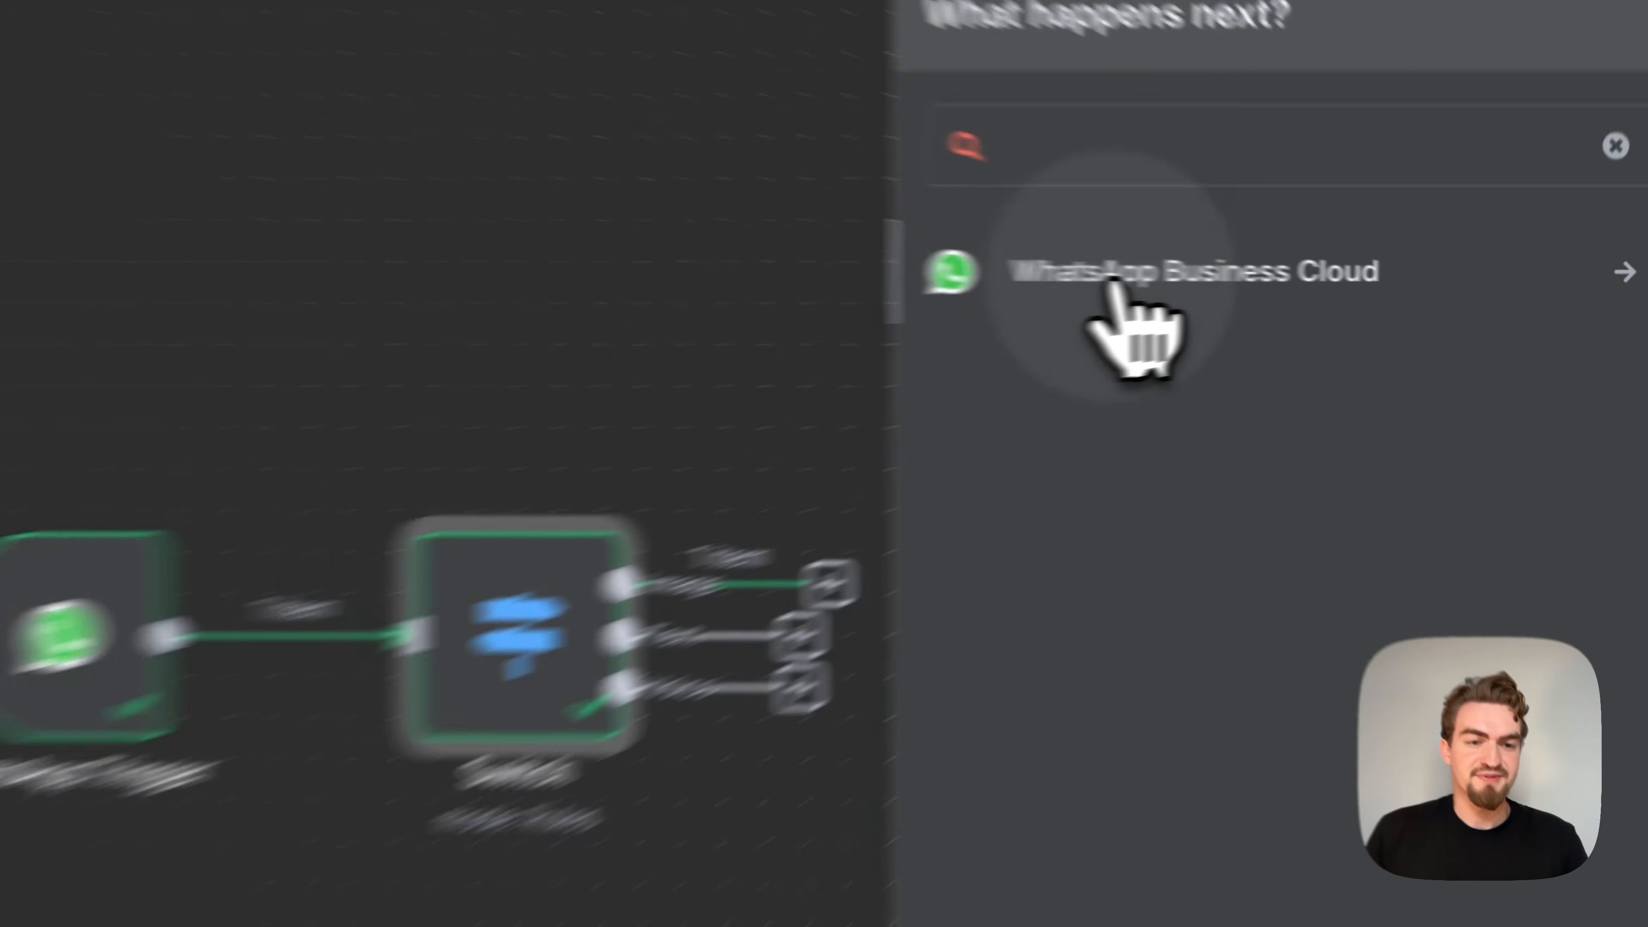
{"action": "left_click", "coordinate": [993, 286]}
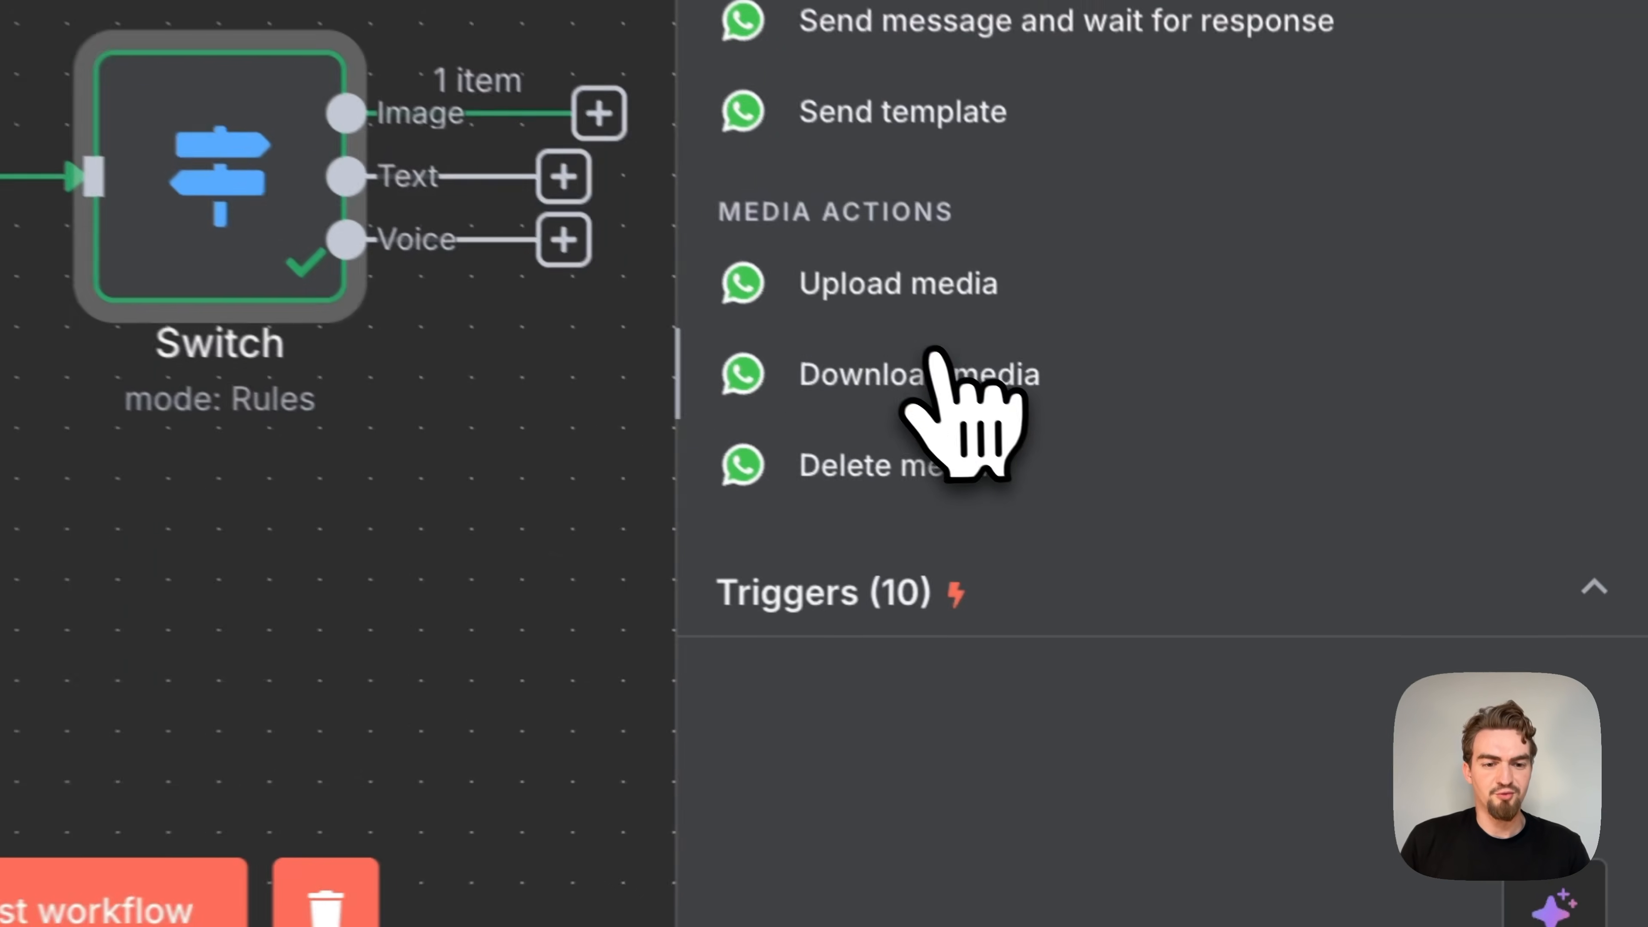
{"action": "left_click", "coordinate": [889, 368]}
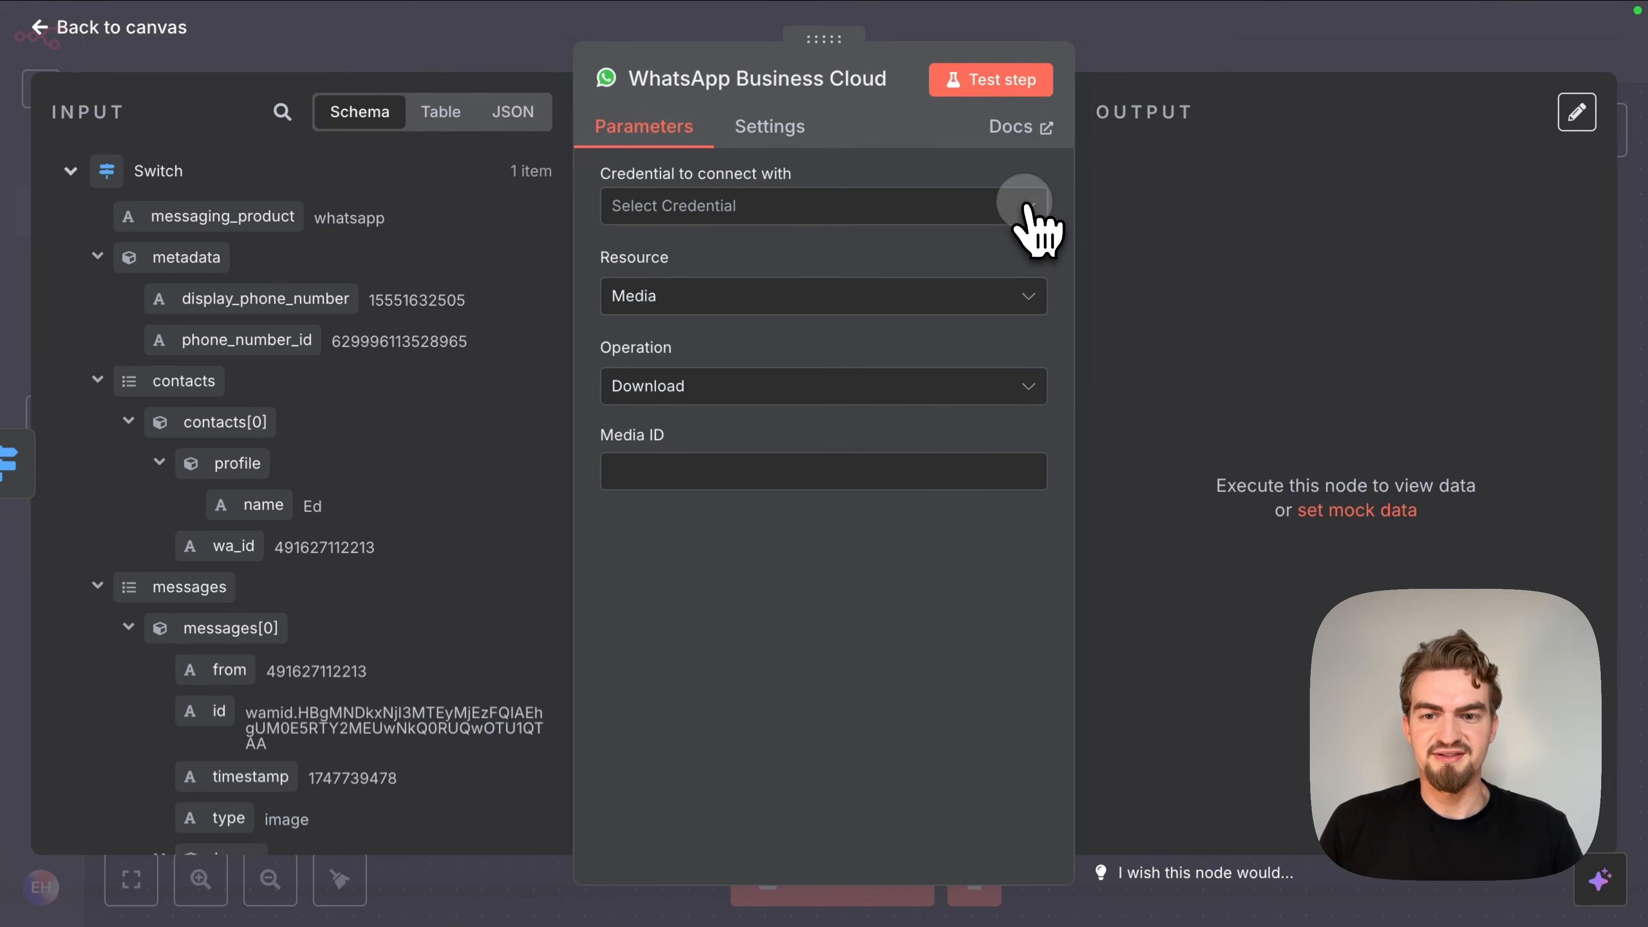
Step: Create and save a new WhatsApp credential for the node, pasting in the access token and the business account ID
{"action": "left_click", "coordinate": [1026, 204]}
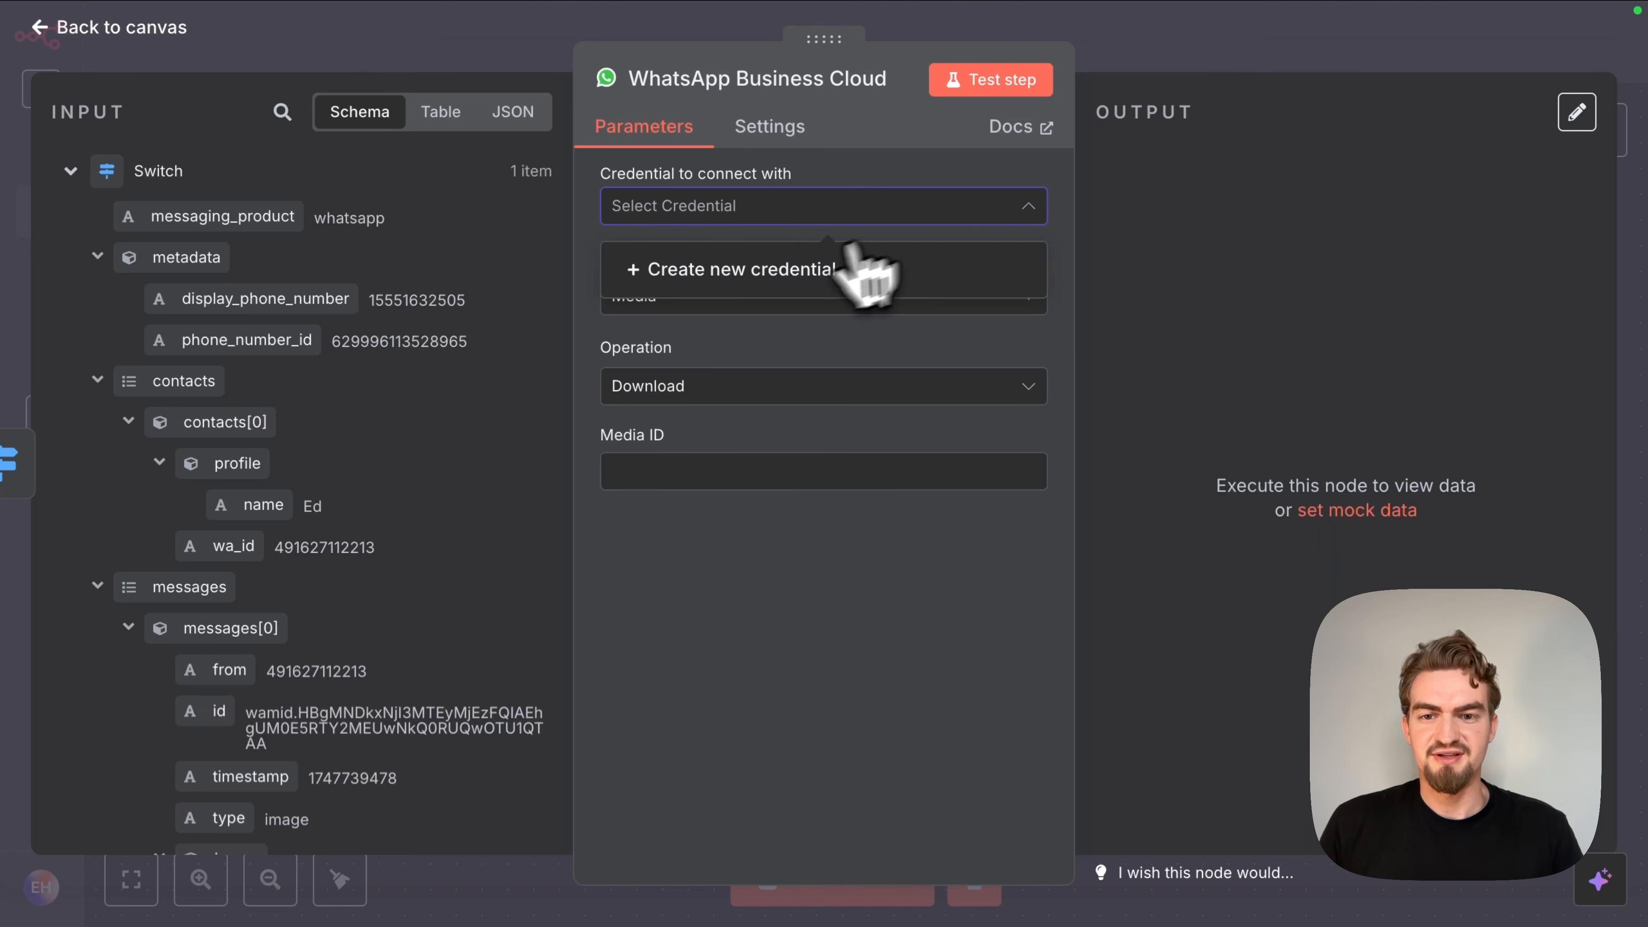
{"action": "left_click", "coordinate": [782, 268]}
{"action": "triple_click", "coordinate": [614, 365]}
{"action": "triple_click", "coordinate": [586, 491]}
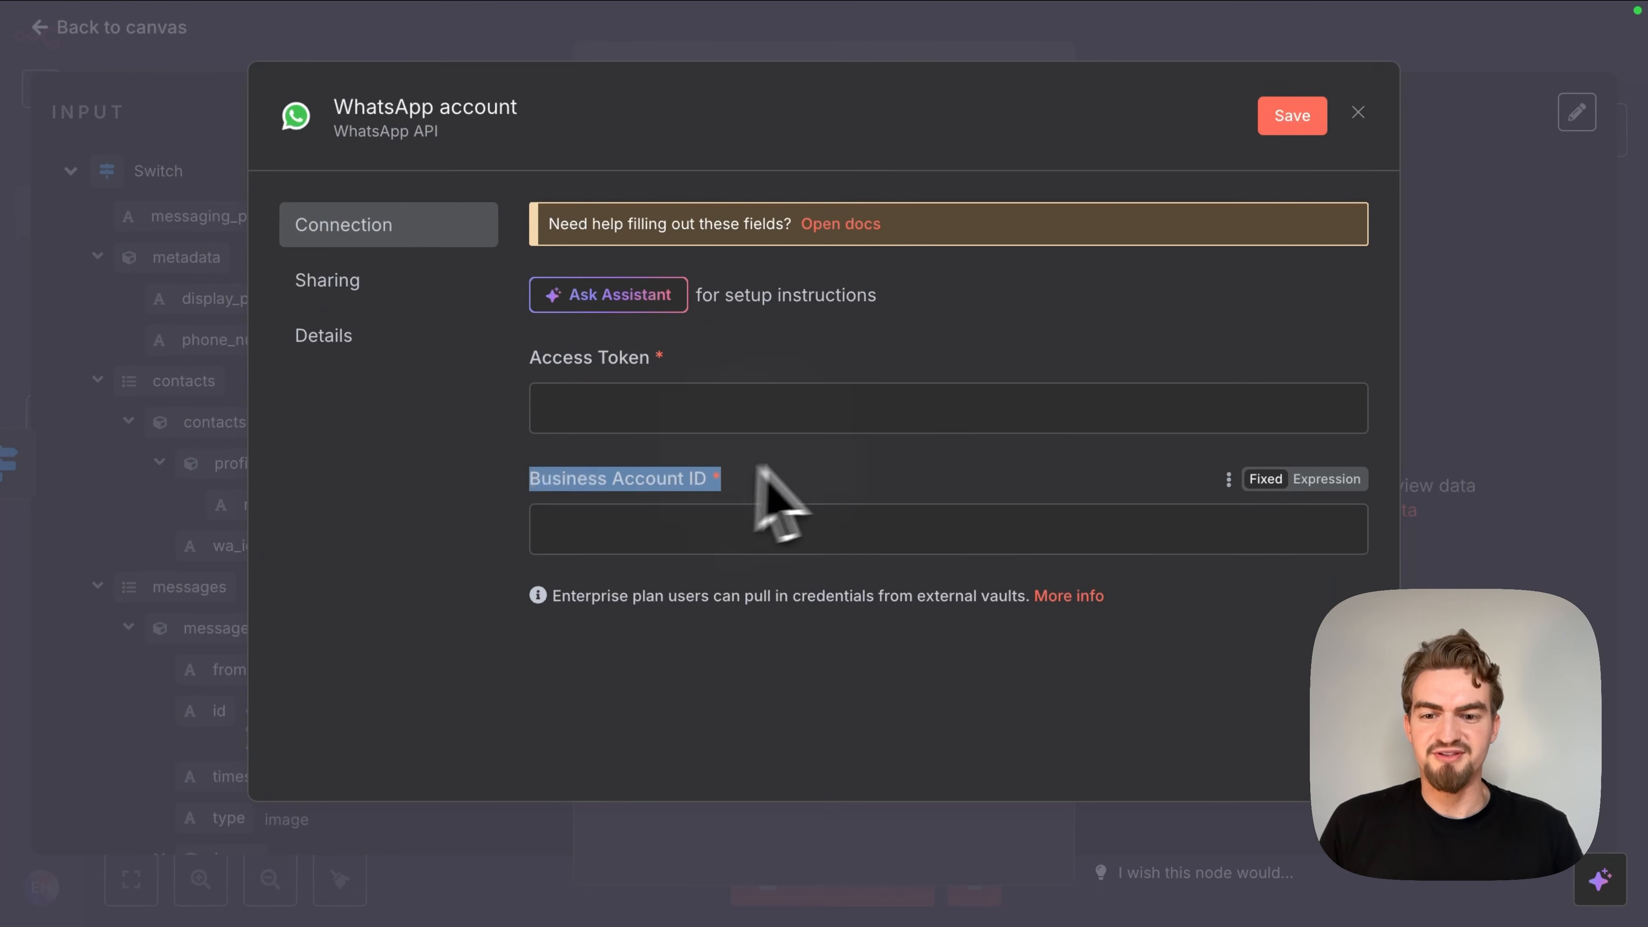
{"action": "left_click", "coordinate": [843, 478]}
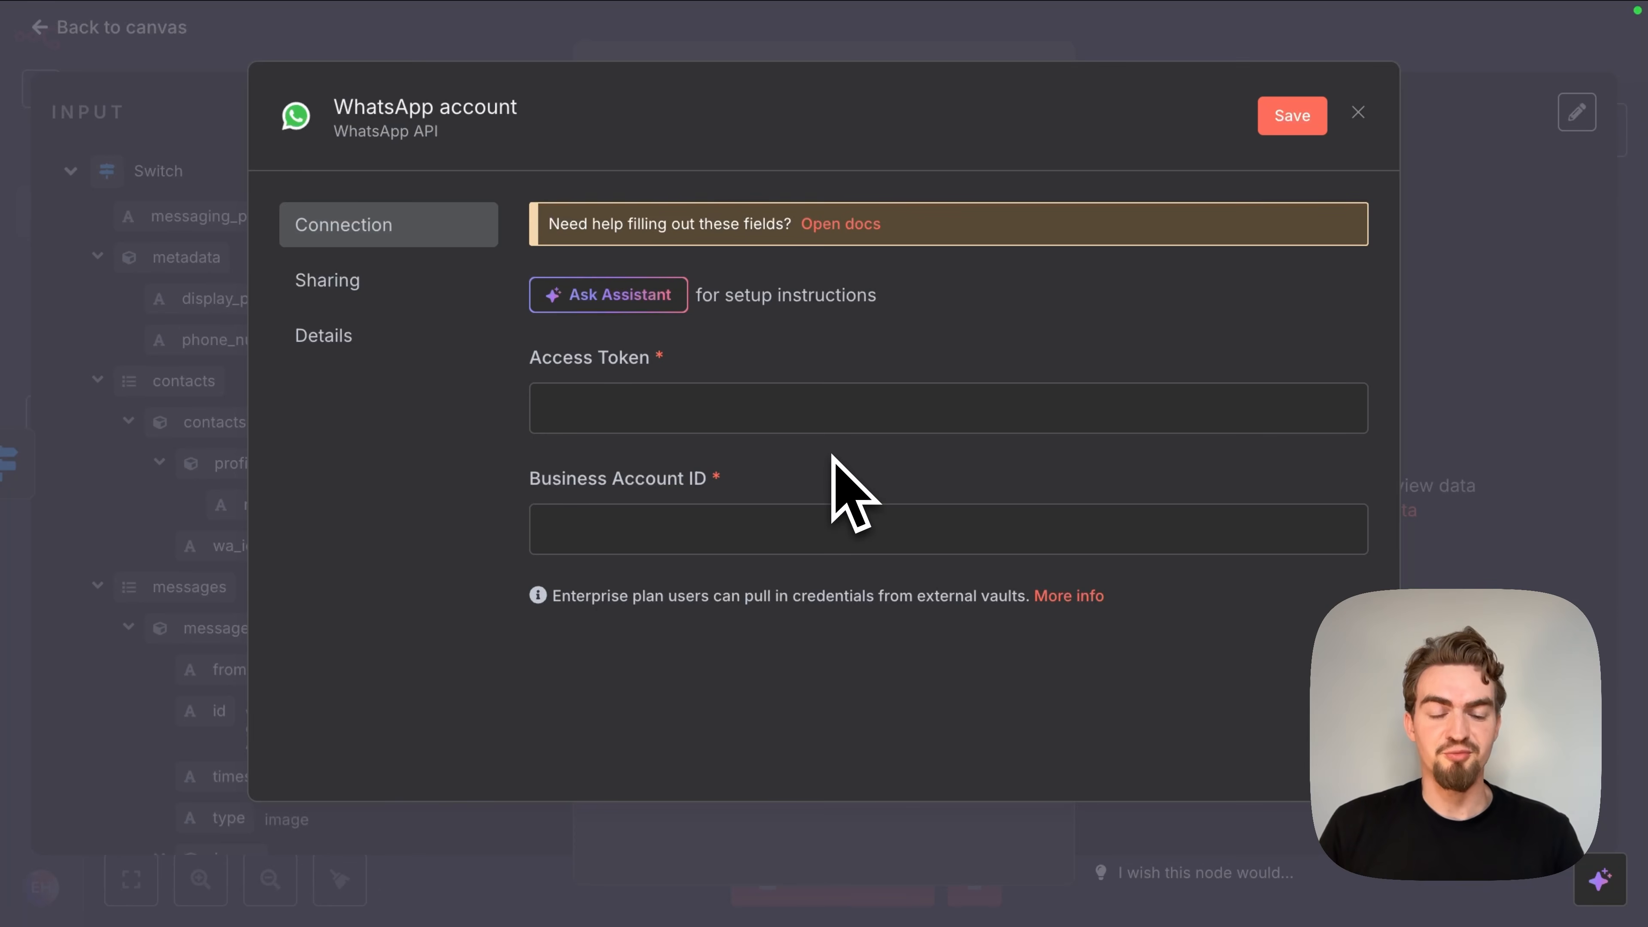
{"action": "left_click", "coordinate": [588, 397]}
{"action": "key", "text": "super+v"}
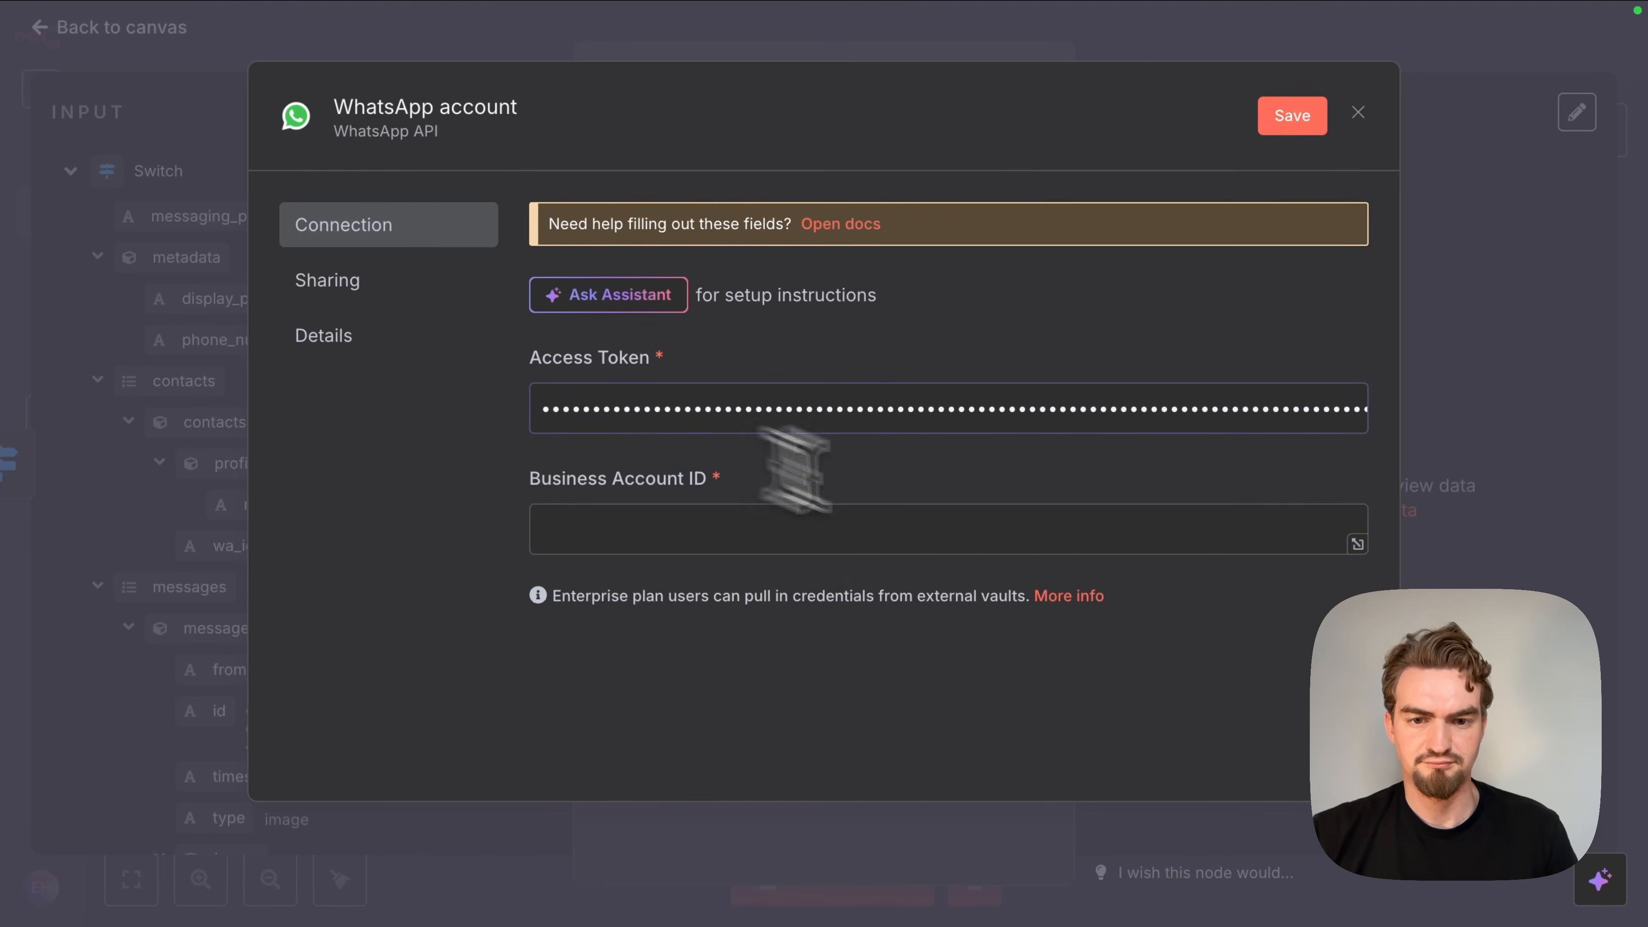
{"action": "left_click", "coordinate": [932, 526]}
{"action": "key", "text": "super+v"}
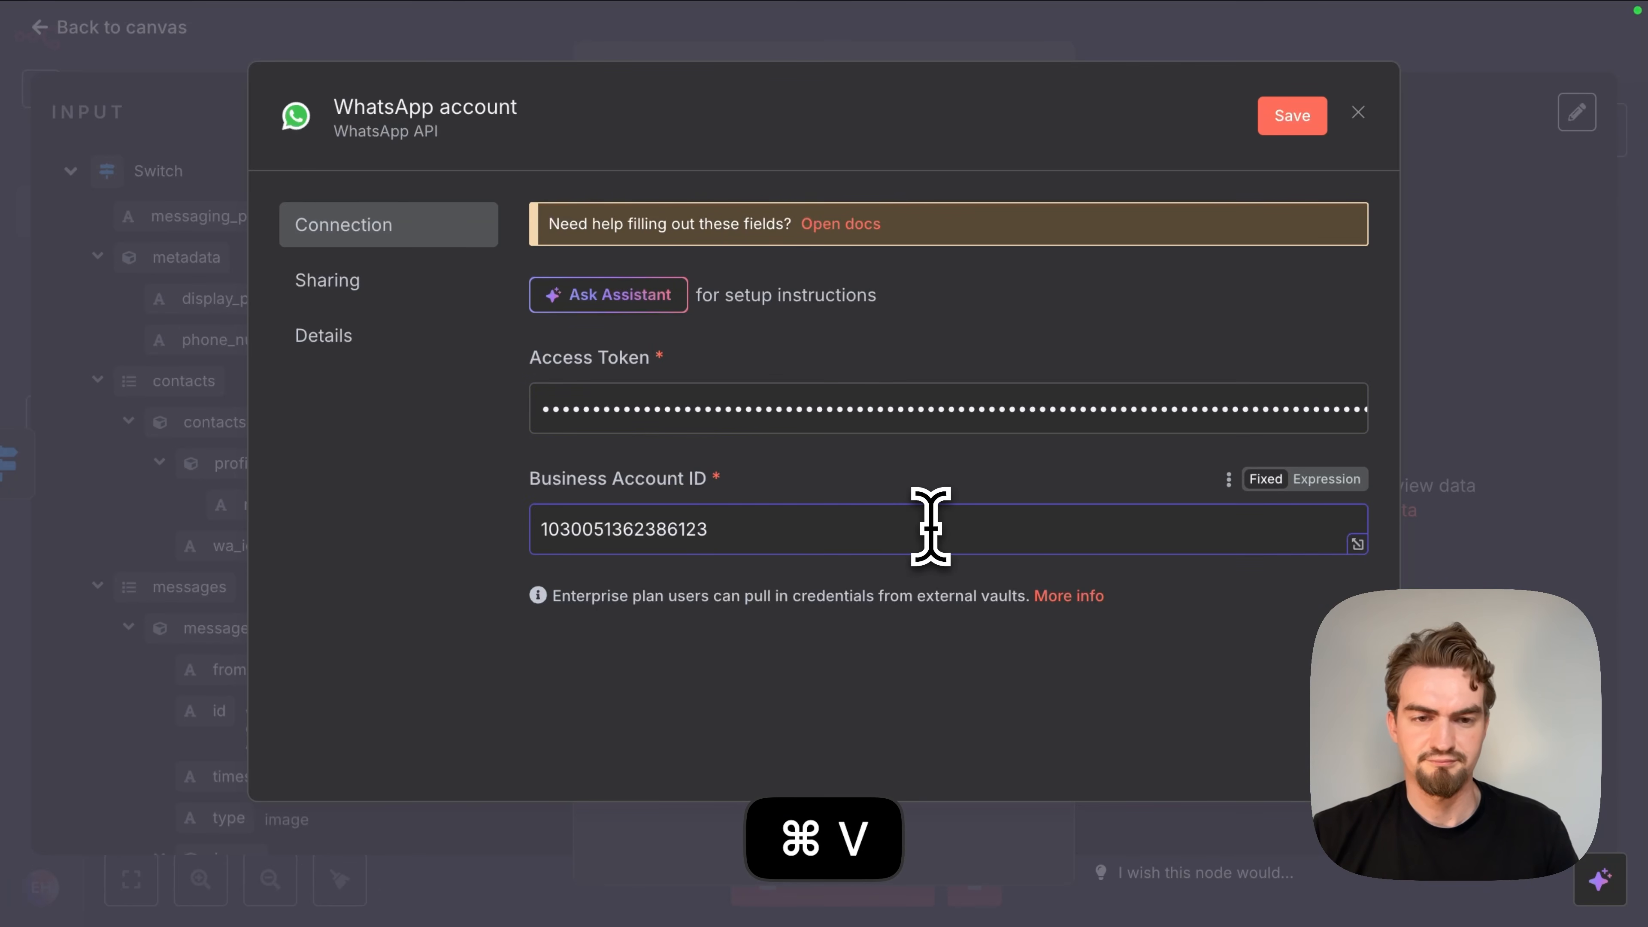
{"action": "left_click", "coordinate": [1288, 120]}
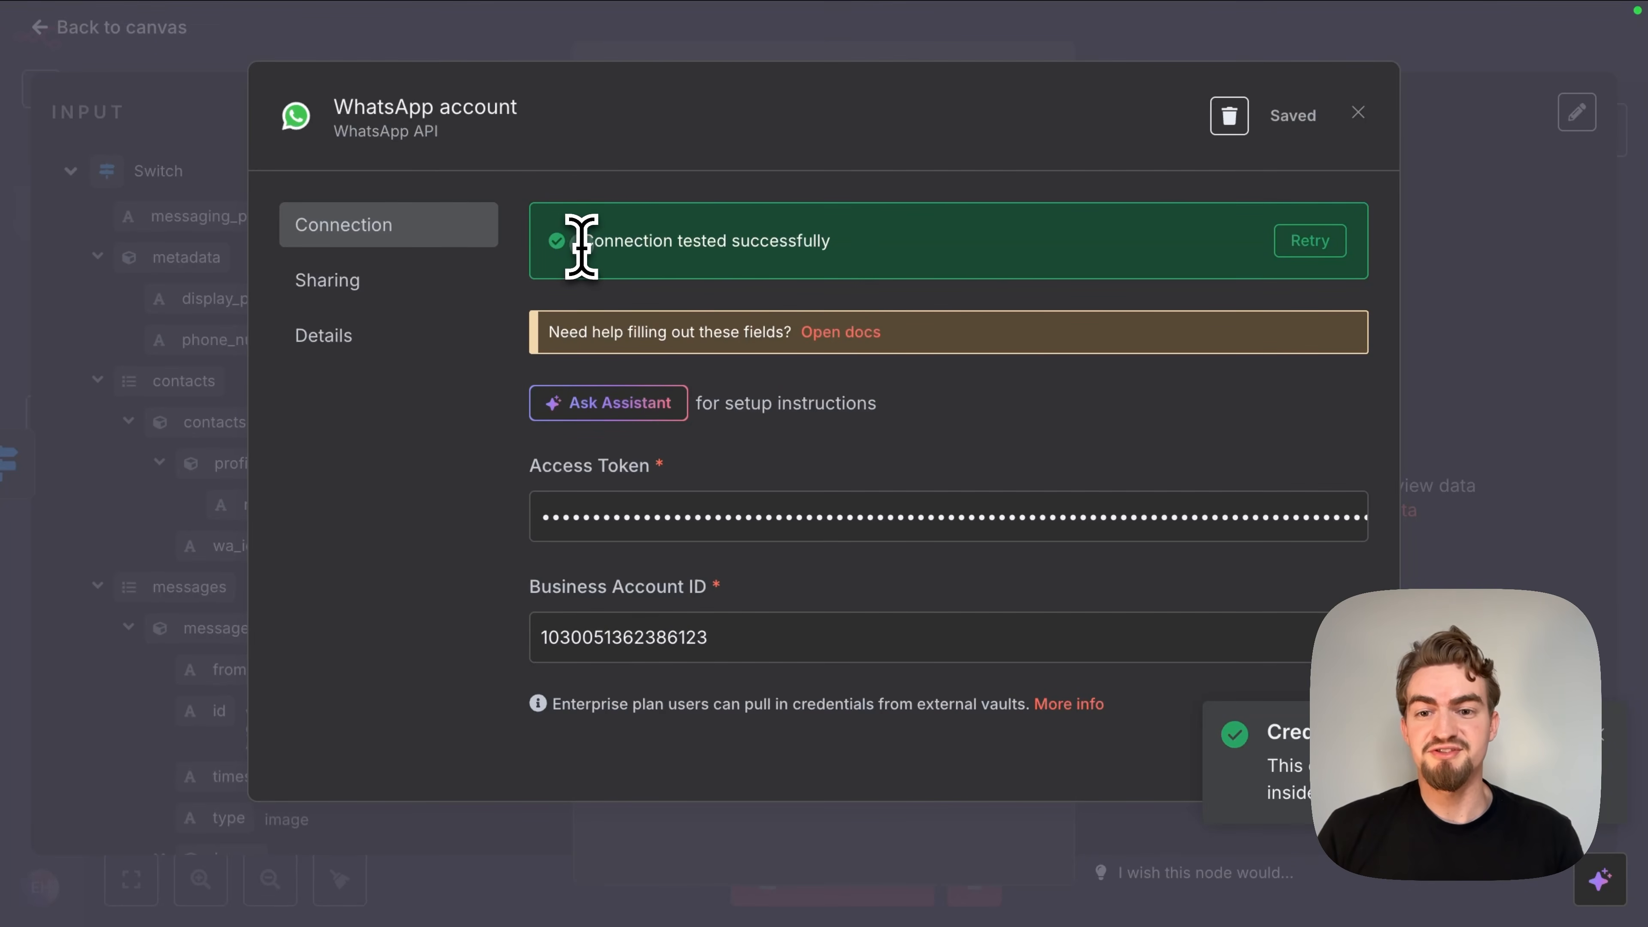
{"action": "left_click_drag", "start_coordinate": [693, 250], "coordinate": [864, 249]}
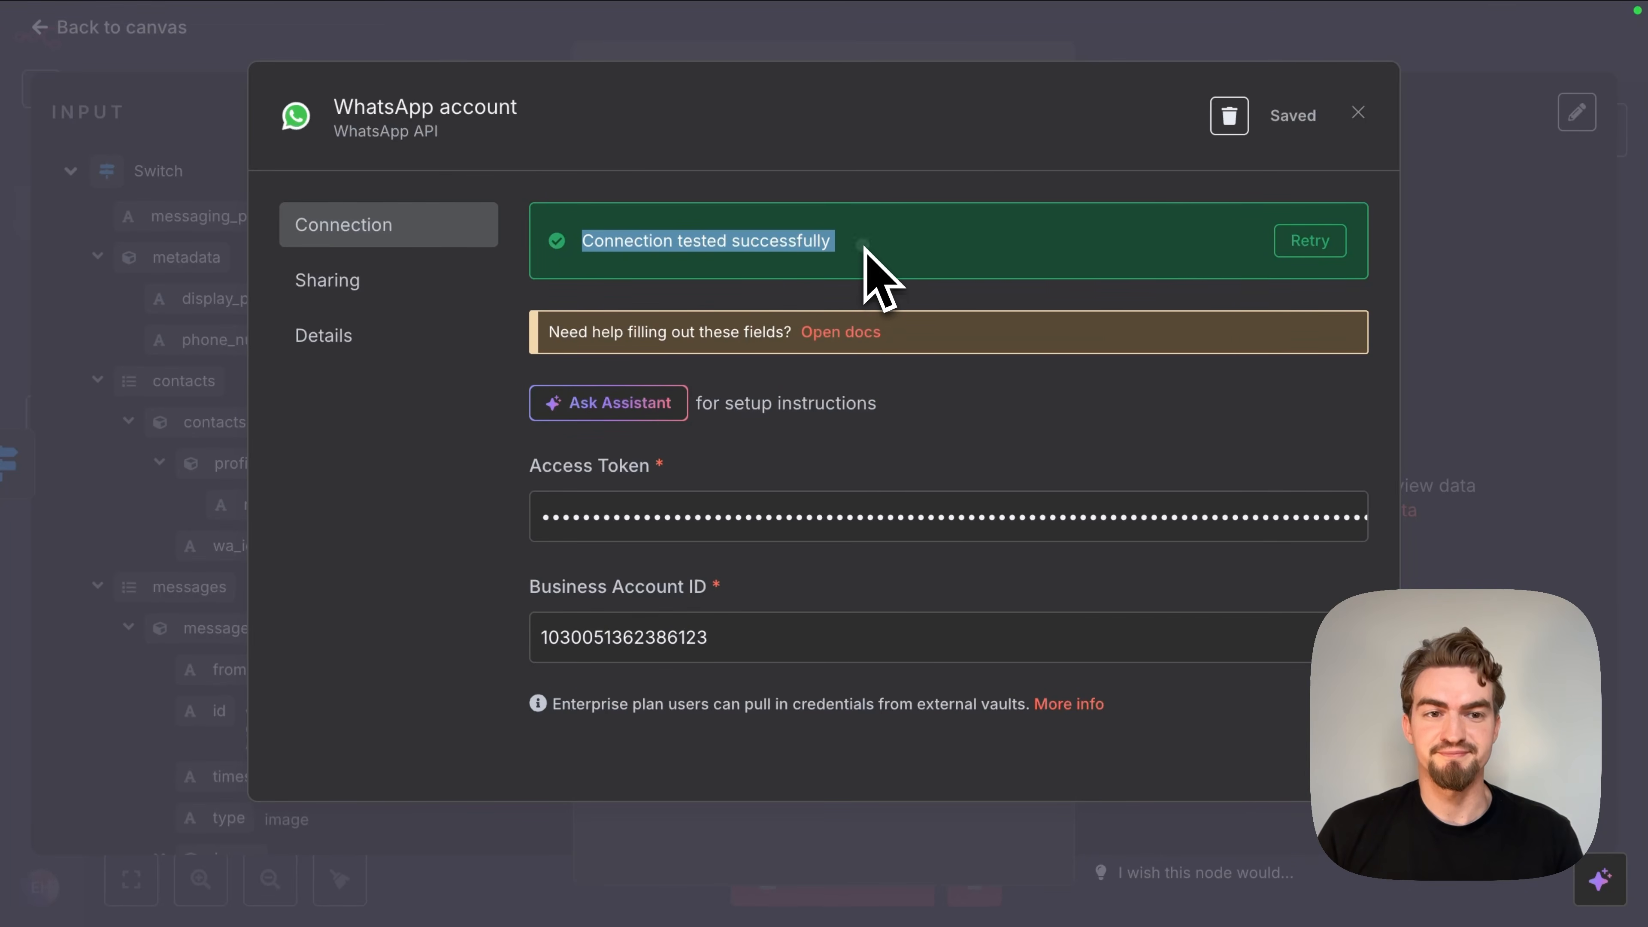
{"action": "left_click", "coordinate": [1358, 112]}
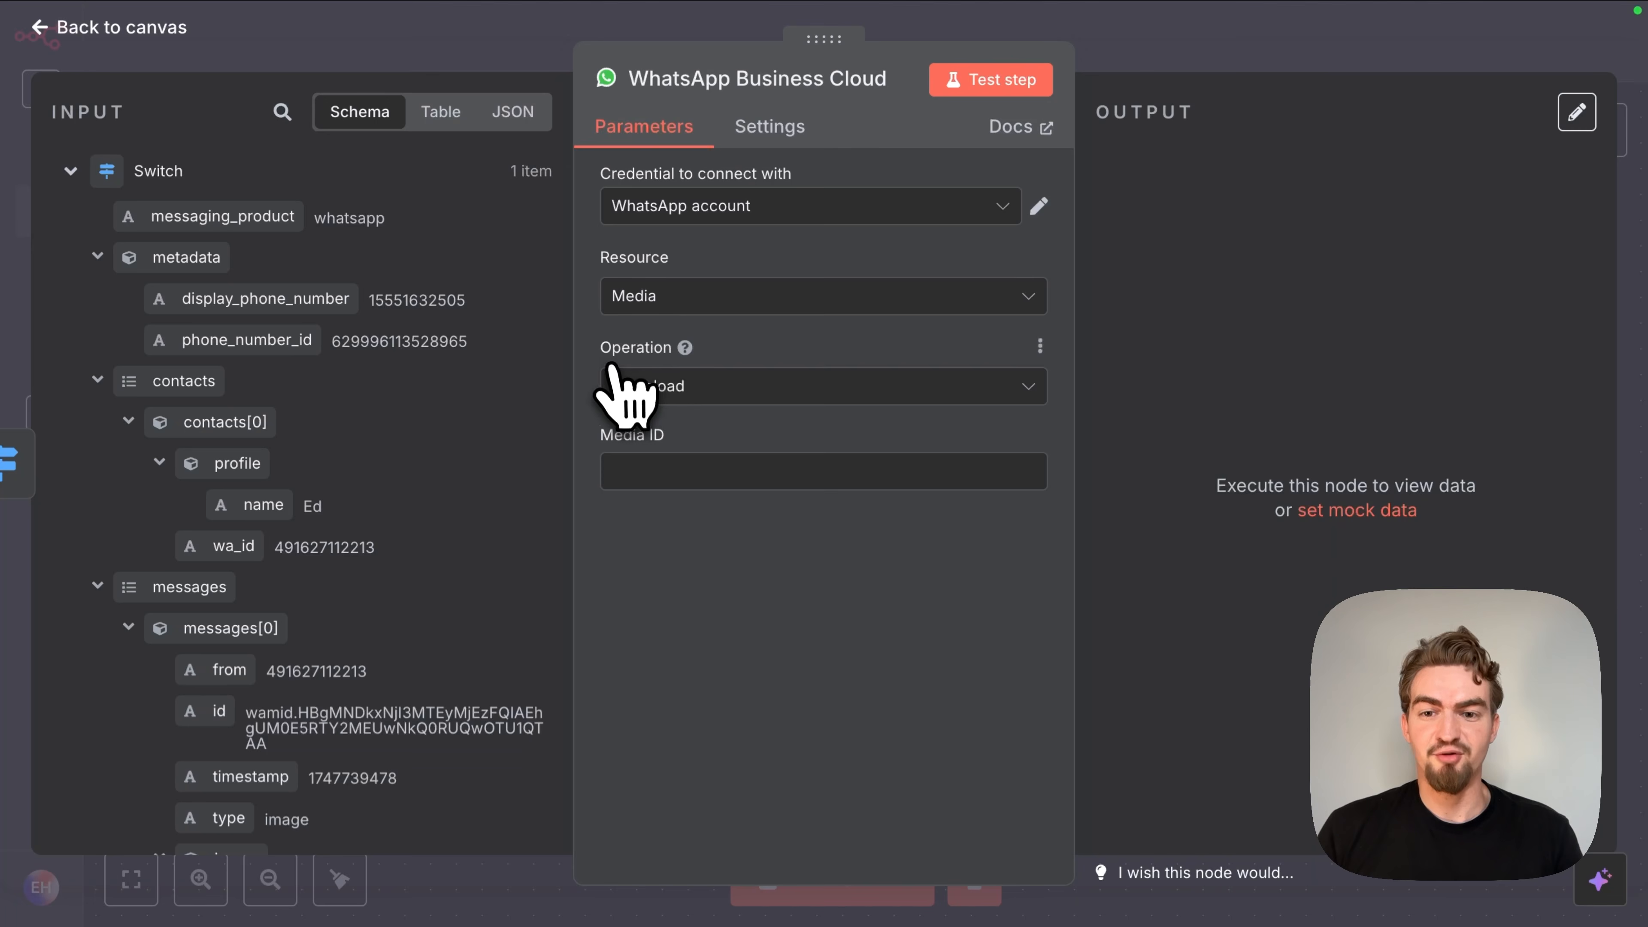
Step: Map the incoming message's image id into the Media ID as {{ $json.messages[0].image.id }}
{"action": "mouse_move", "coordinate": [678, 437]}
{"action": "scroll", "coordinate": [458, 448], "scroll_direction": "down", "scroll_amount": 4}
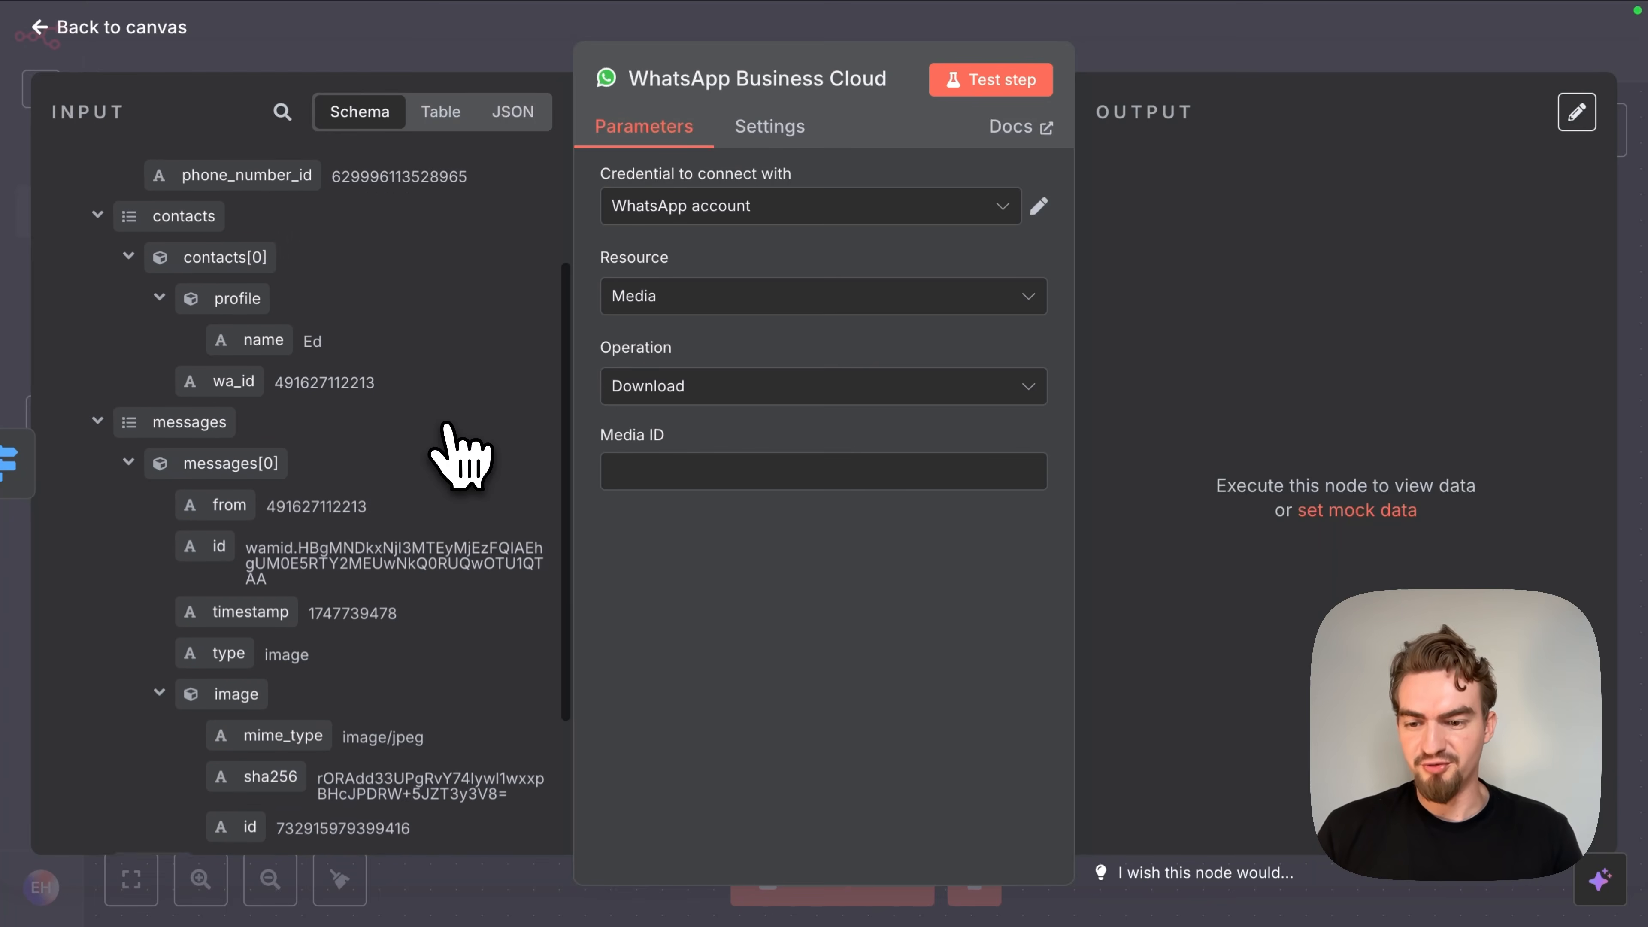
{"action": "scroll", "coordinate": [454, 438], "scroll_direction": "down", "scroll_amount": 1}
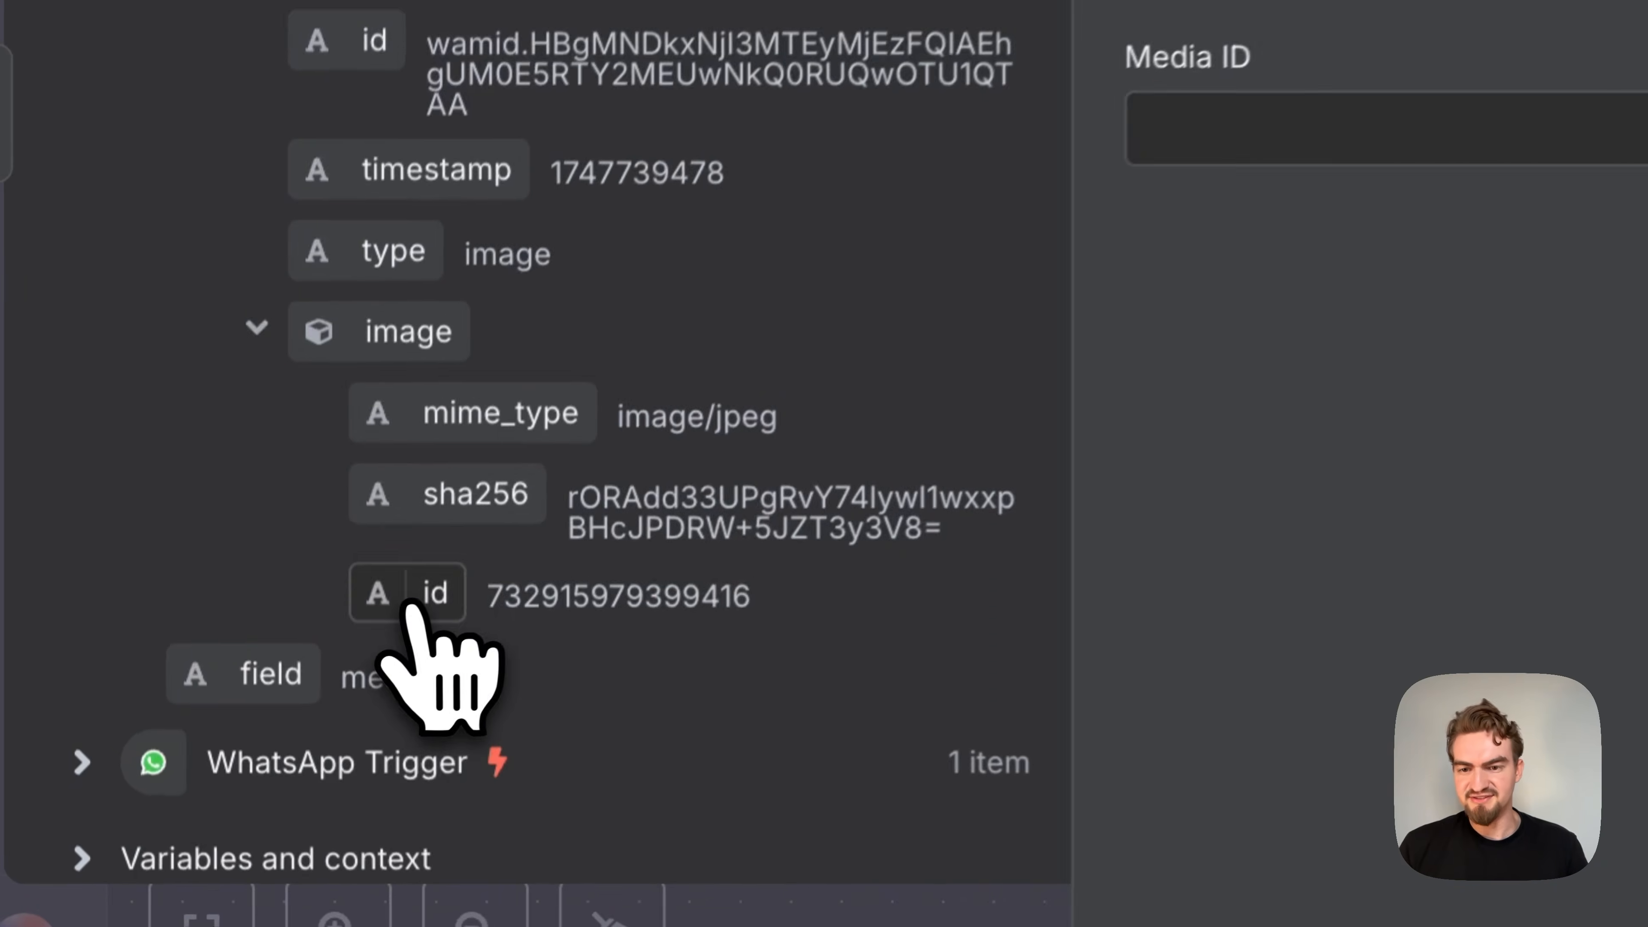
{"action": "left_click_drag", "start_coordinate": [239, 711], "coordinate": [583, 625]}
{"action": "left_click_drag", "start_coordinate": [1116, 422], "coordinate": [1352, 115]}
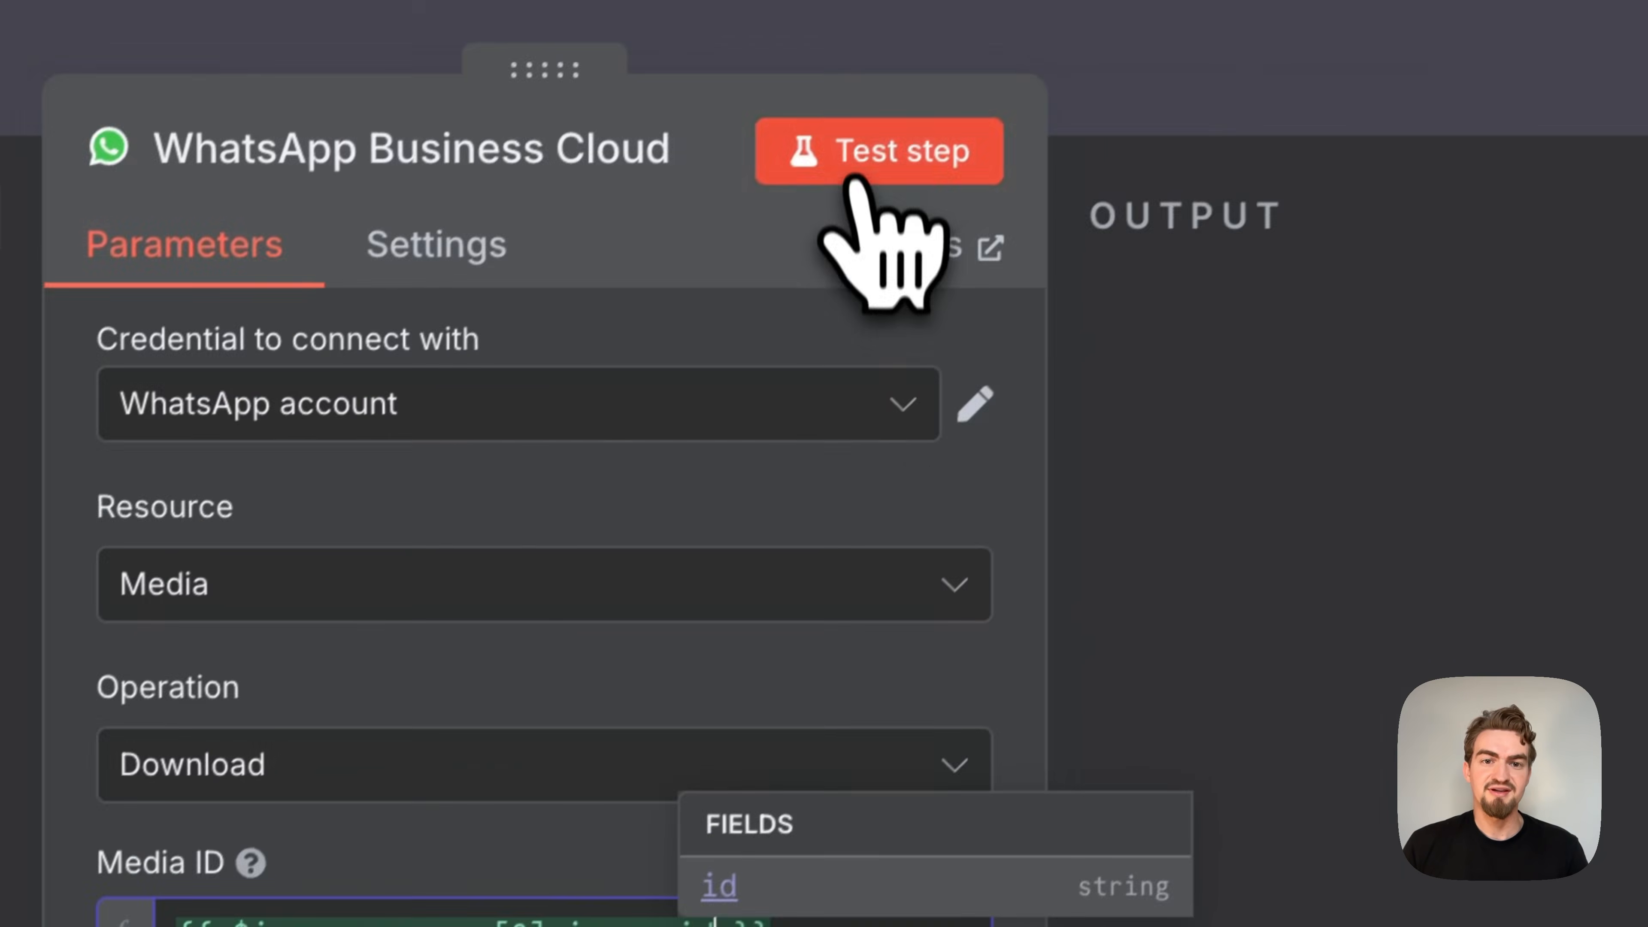
Step: Test the media download node, check the url in its output and return to the canvas
{"action": "left_click", "coordinate": [857, 161]}
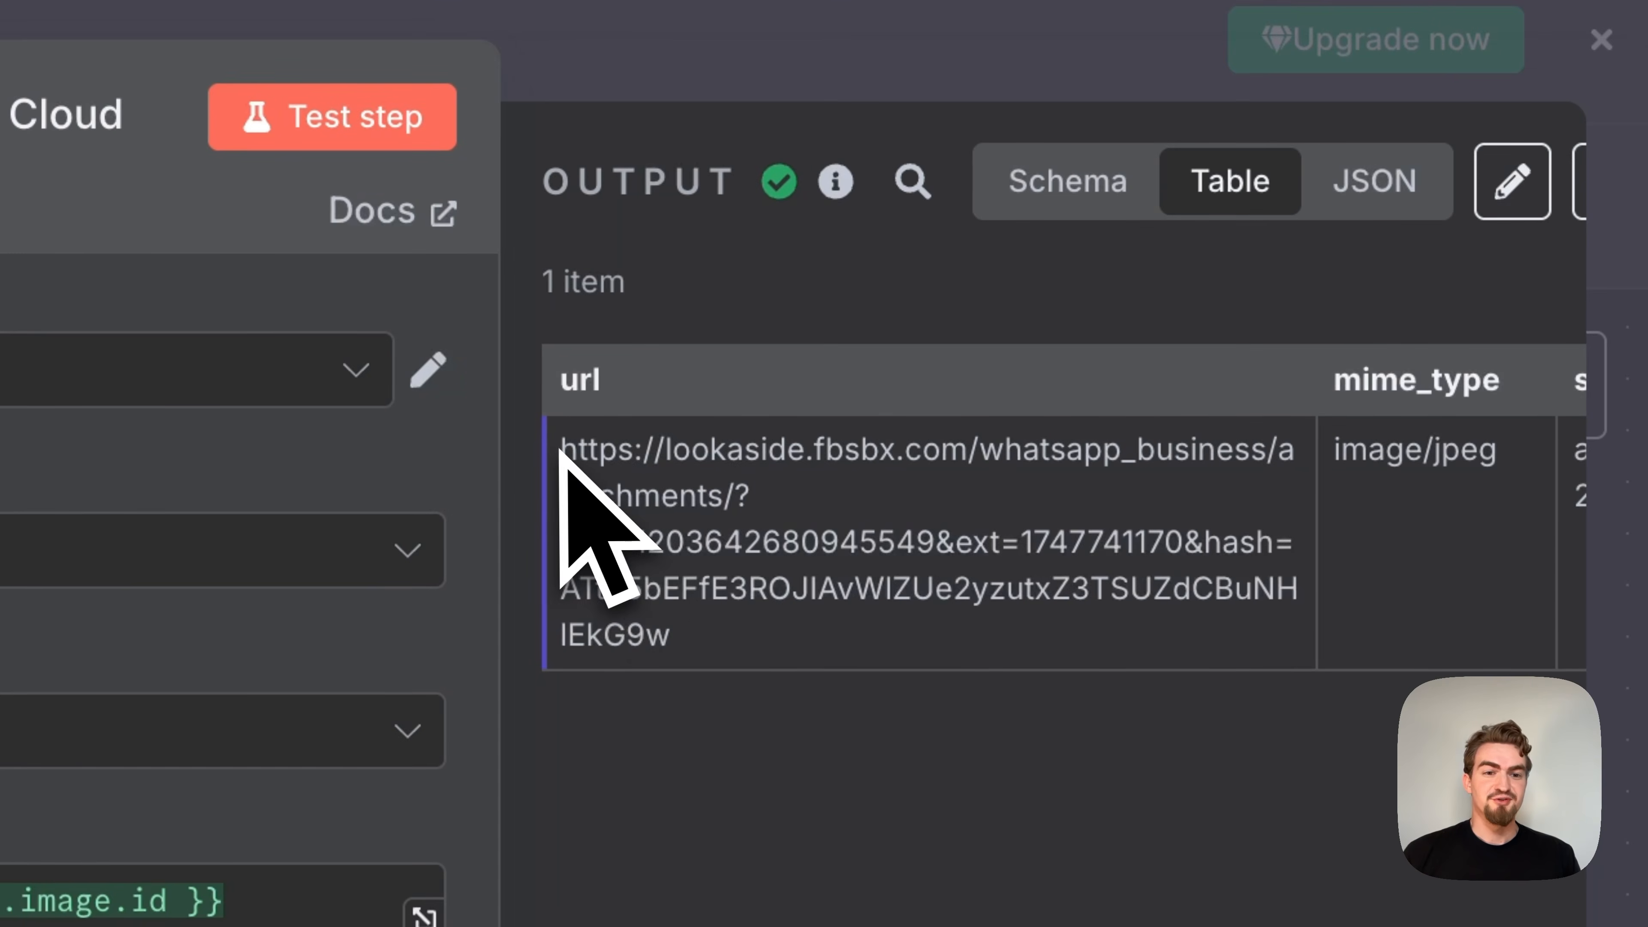
{"action": "left_click_drag", "start_coordinate": [559, 450], "coordinate": [699, 674]}
{"action": "left_click", "coordinate": [699, 674]}
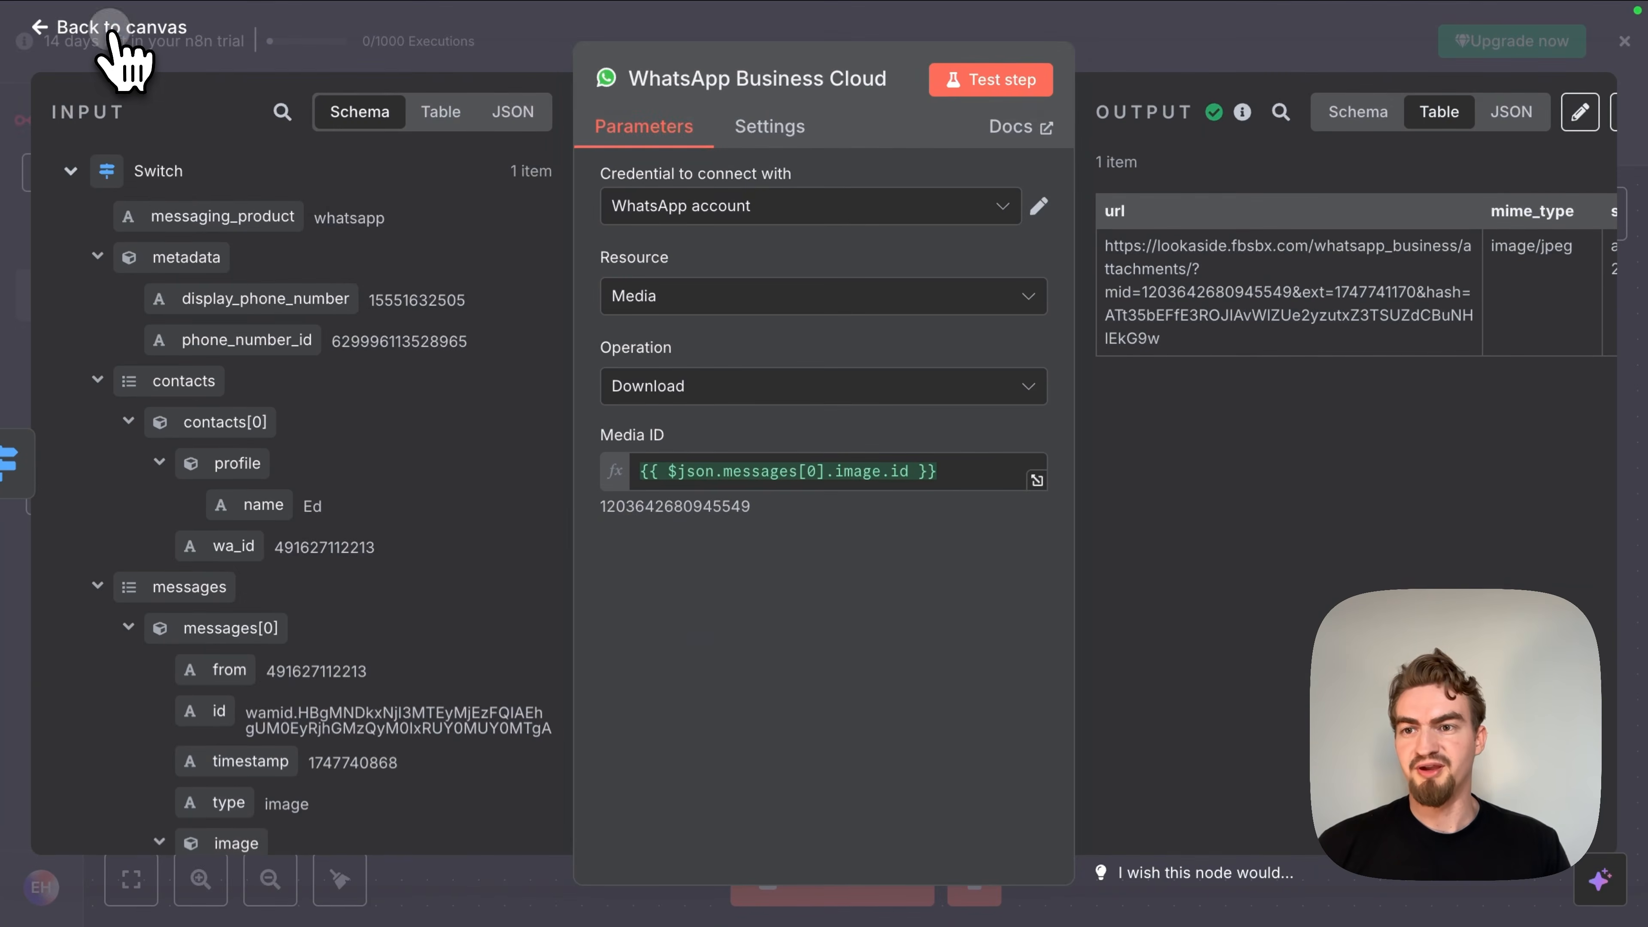
{"action": "left_click", "coordinate": [111, 29]}
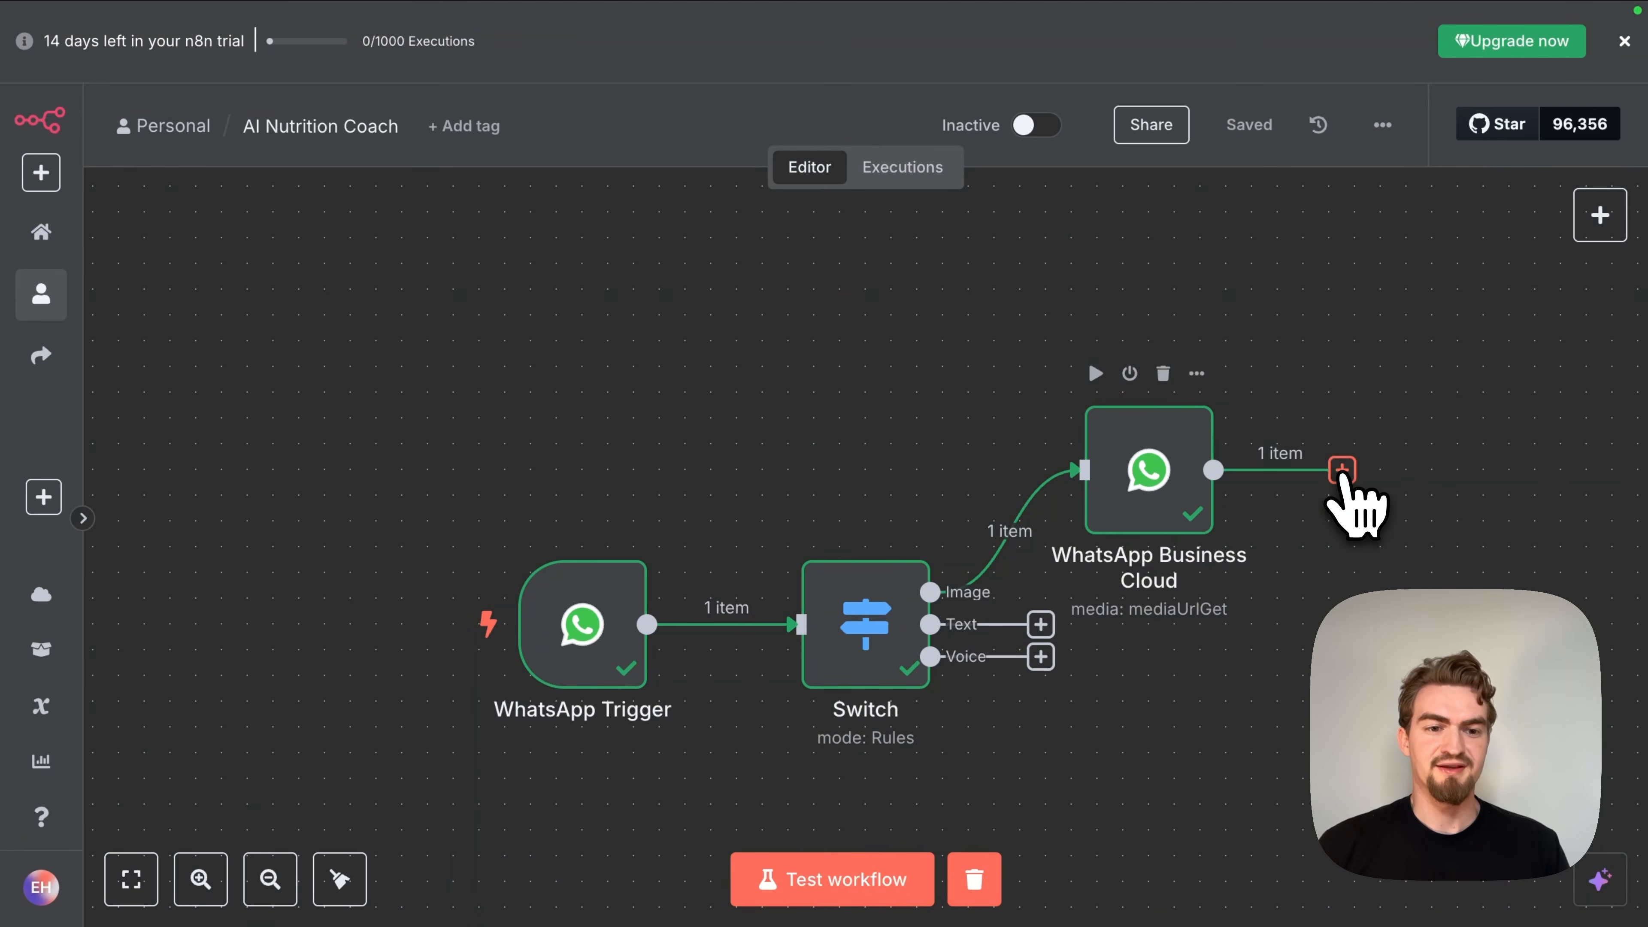
Step: Add an HTTP Request node after the WhatsApp Business Cloud node
{"action": "left_click", "coordinate": [1340, 470]}
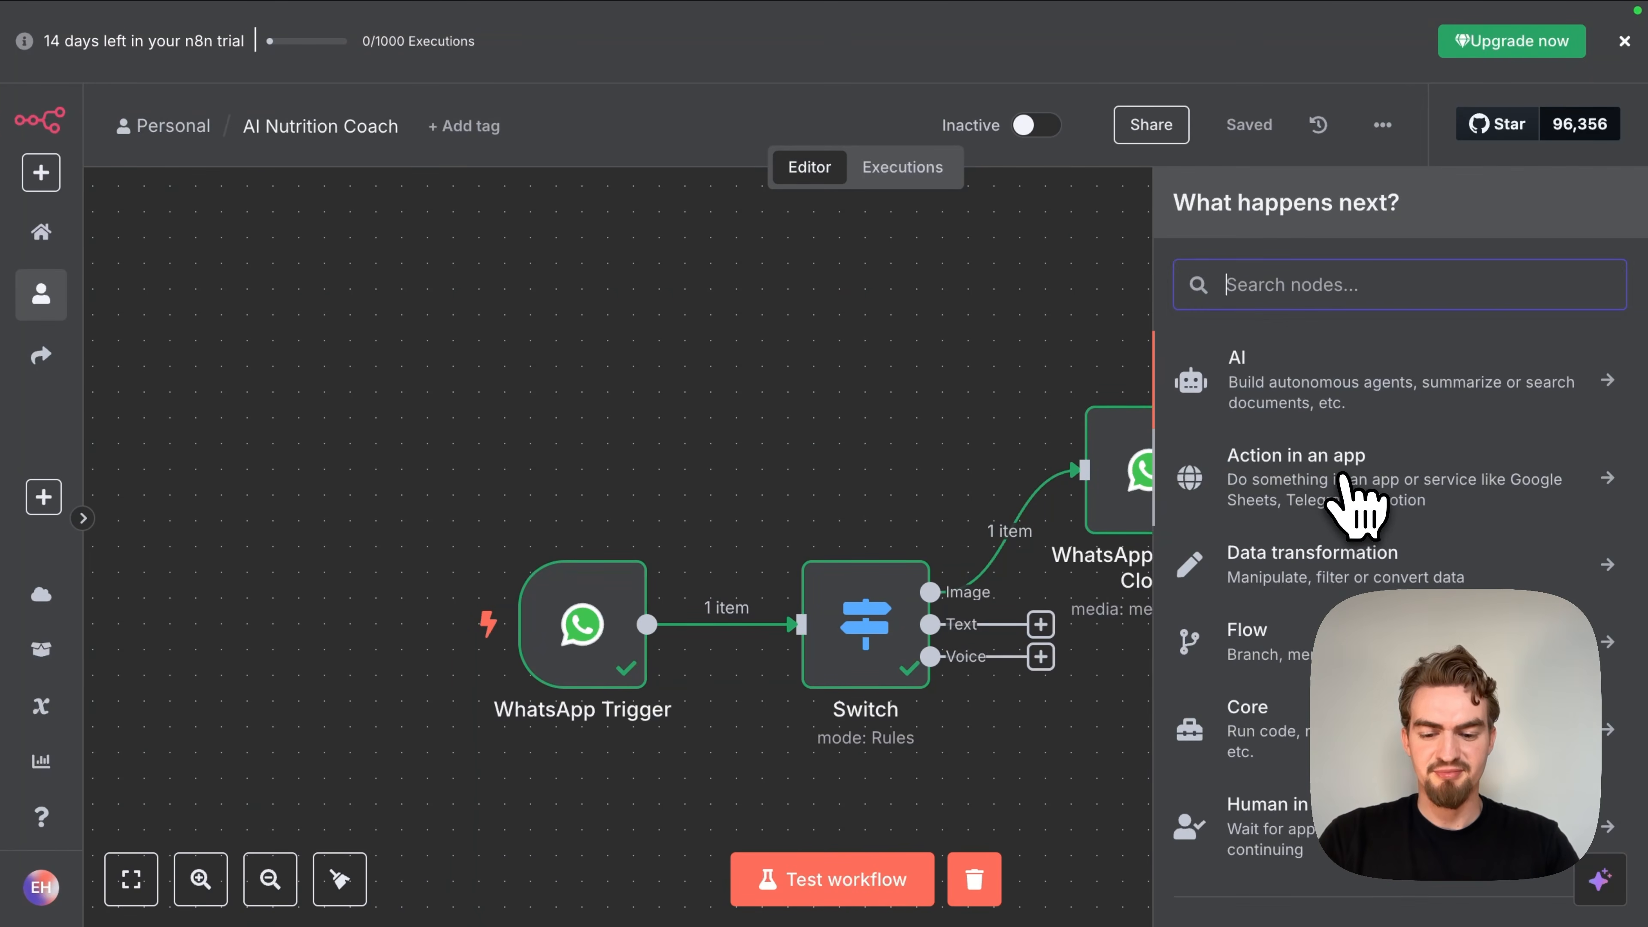
{"action": "type", "text": "http"}
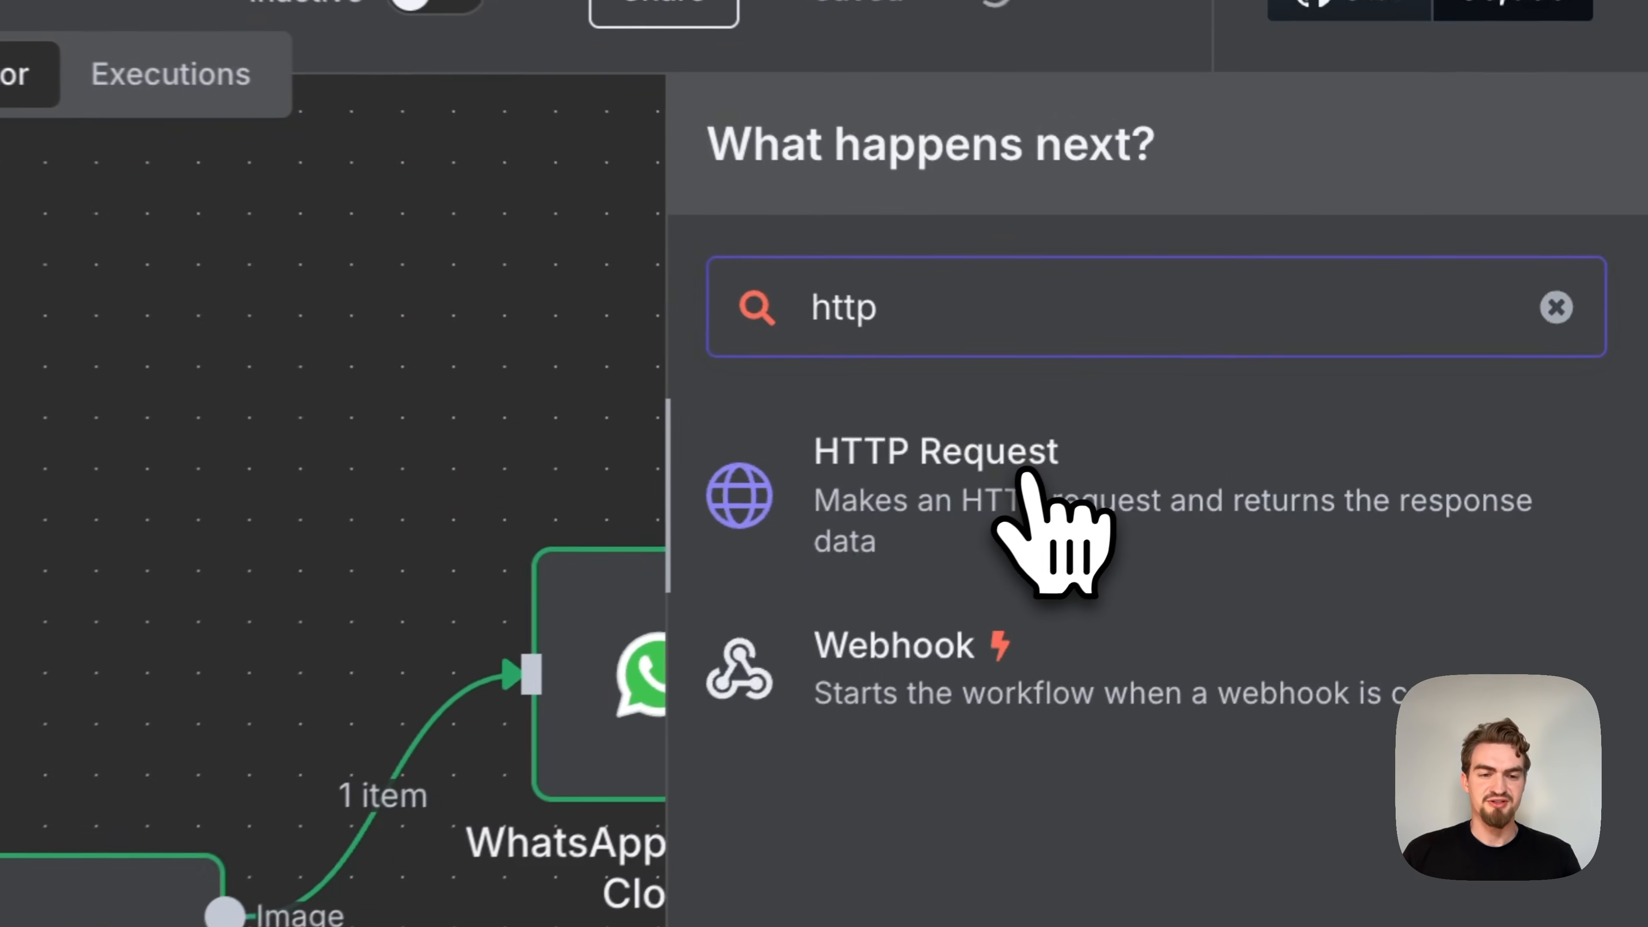
{"action": "left_click", "coordinate": [1026, 473]}
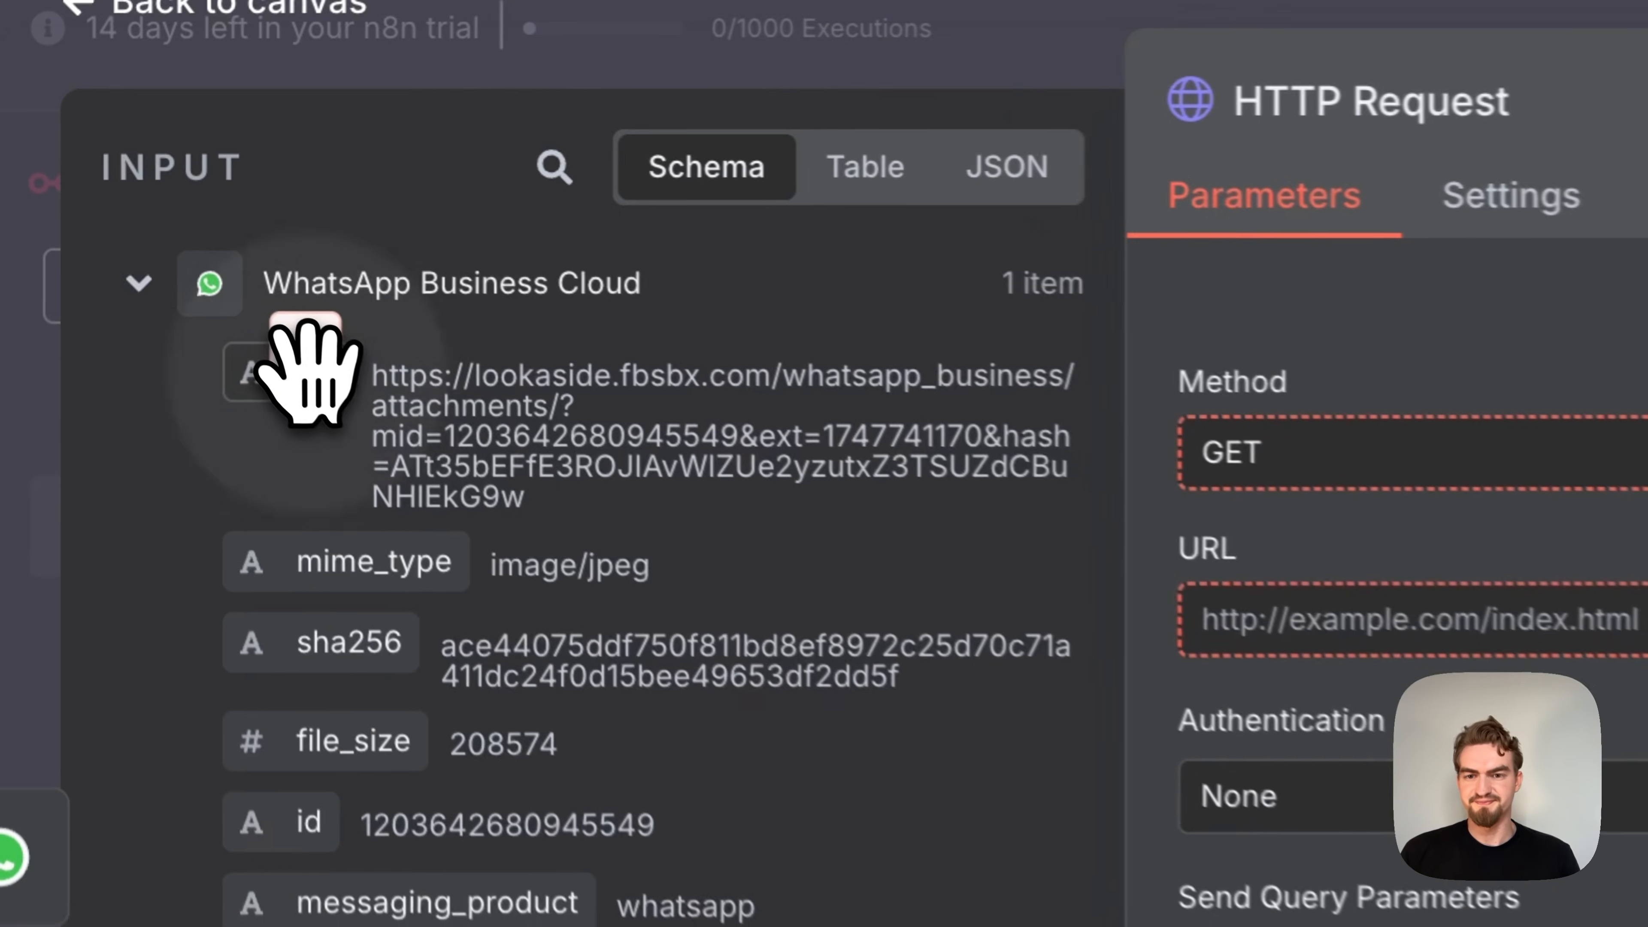
Step: Map the media url into the request URL as {{ $json.url }} and authenticate with the predefined credential type WhatsApp API
{"action": "left_click_drag", "start_coordinate": [159, 216], "coordinate": [704, 346]}
{"action": "left_click_drag", "start_coordinate": [941, 415], "coordinate": [927, 409]}
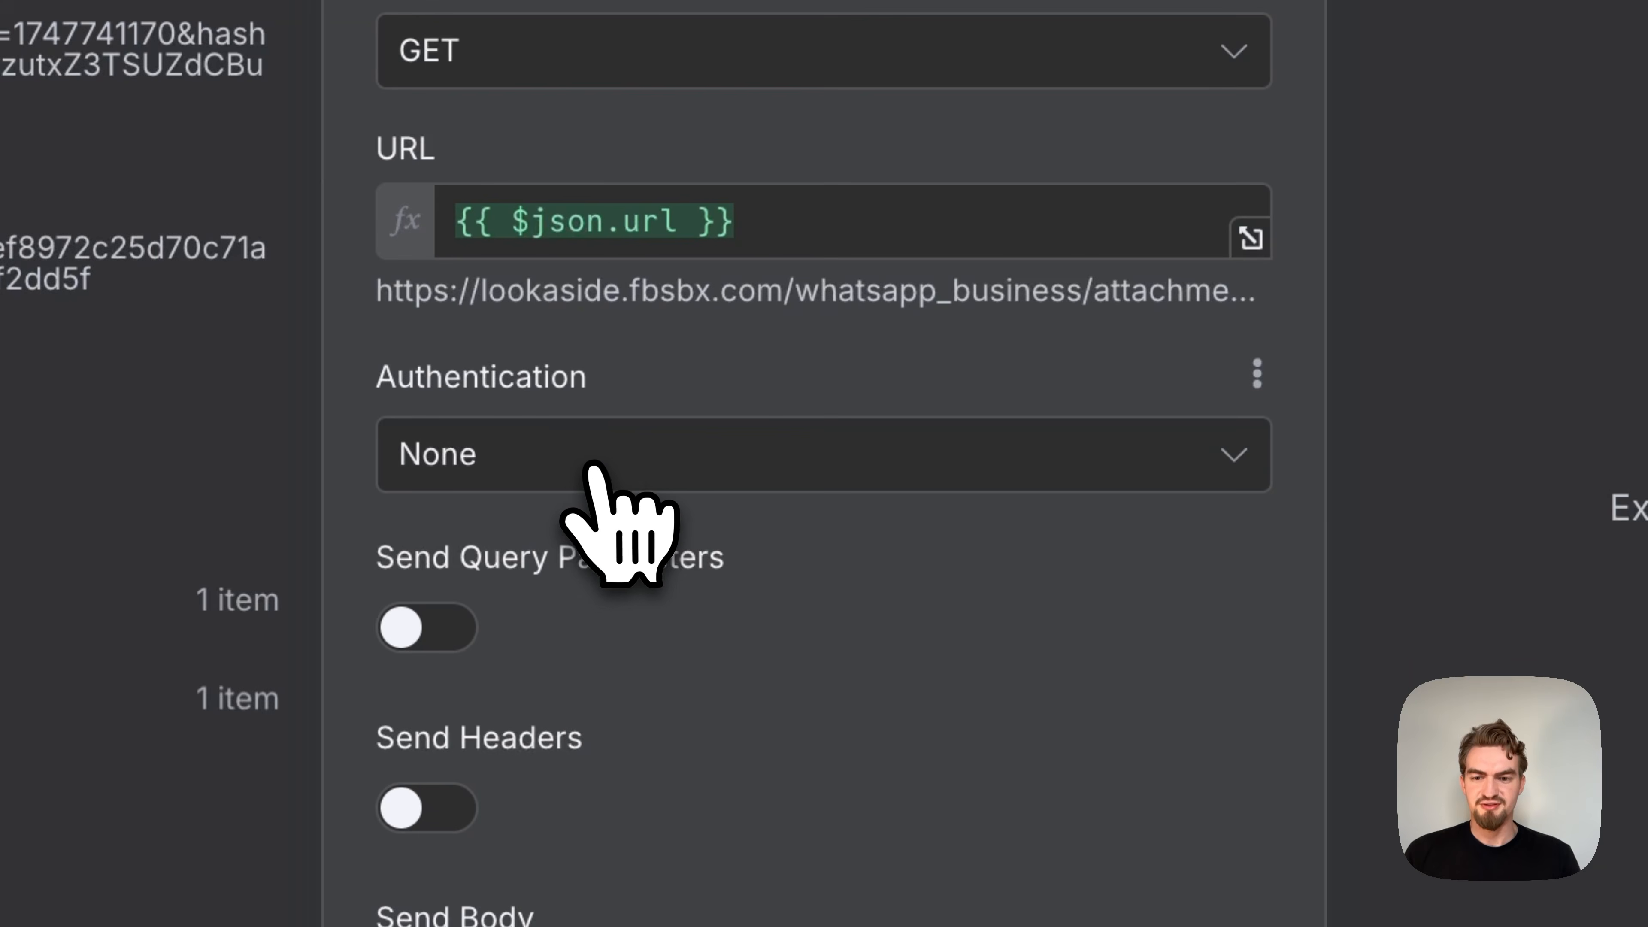
{"action": "left_click", "coordinate": [594, 466]}
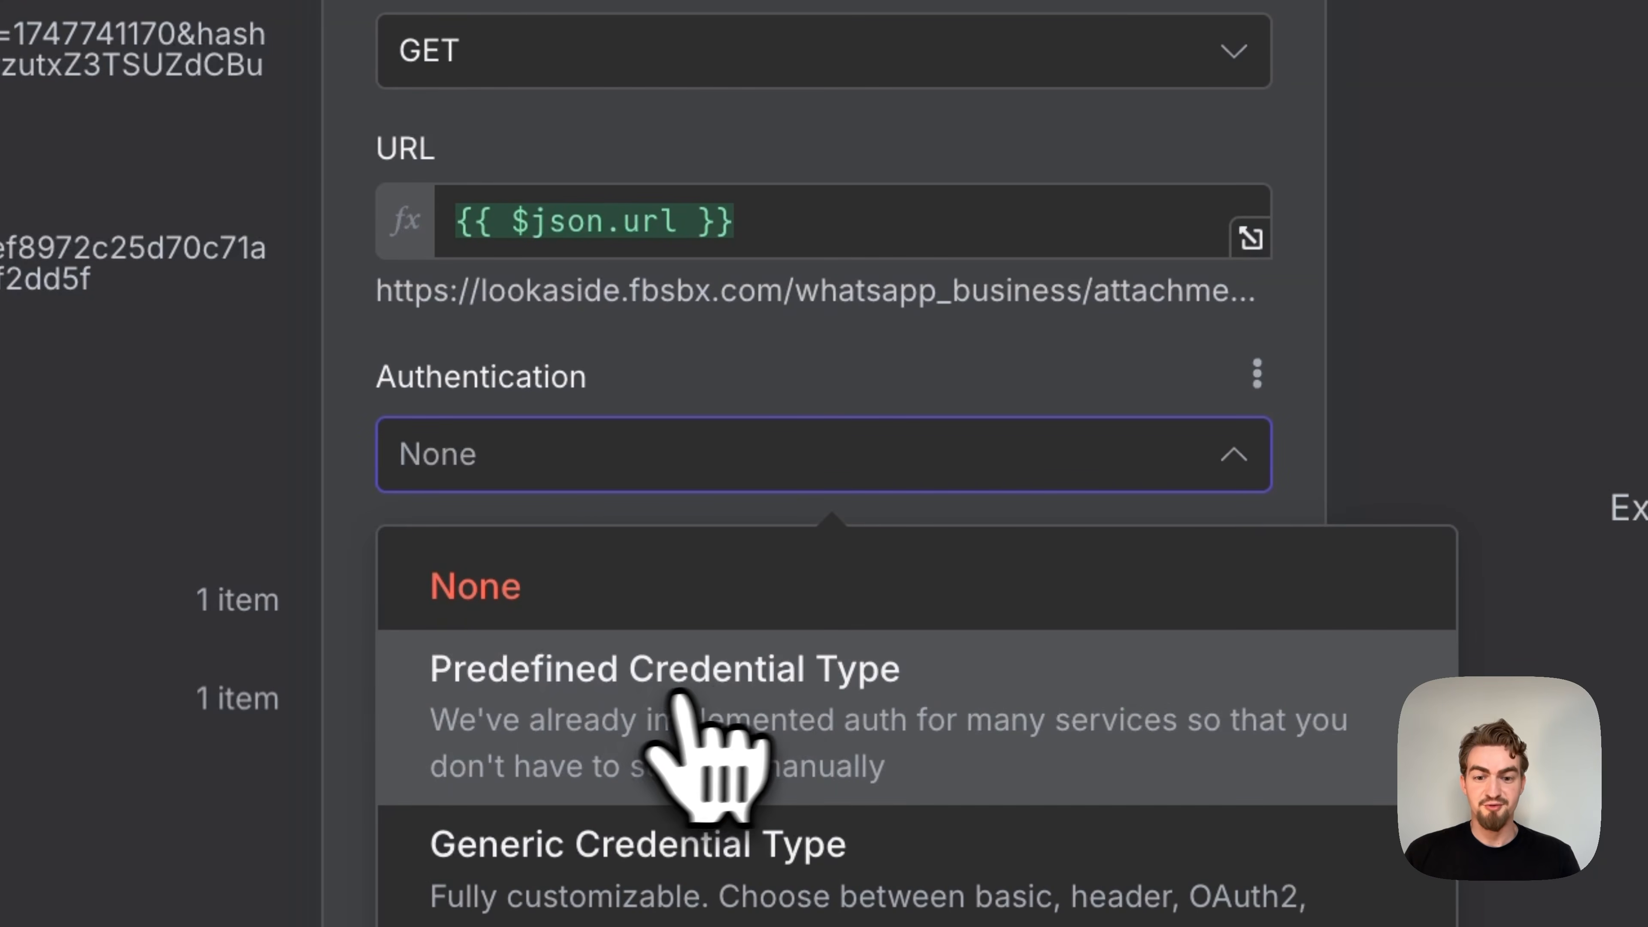
{"action": "left_click", "coordinate": [968, 694]}
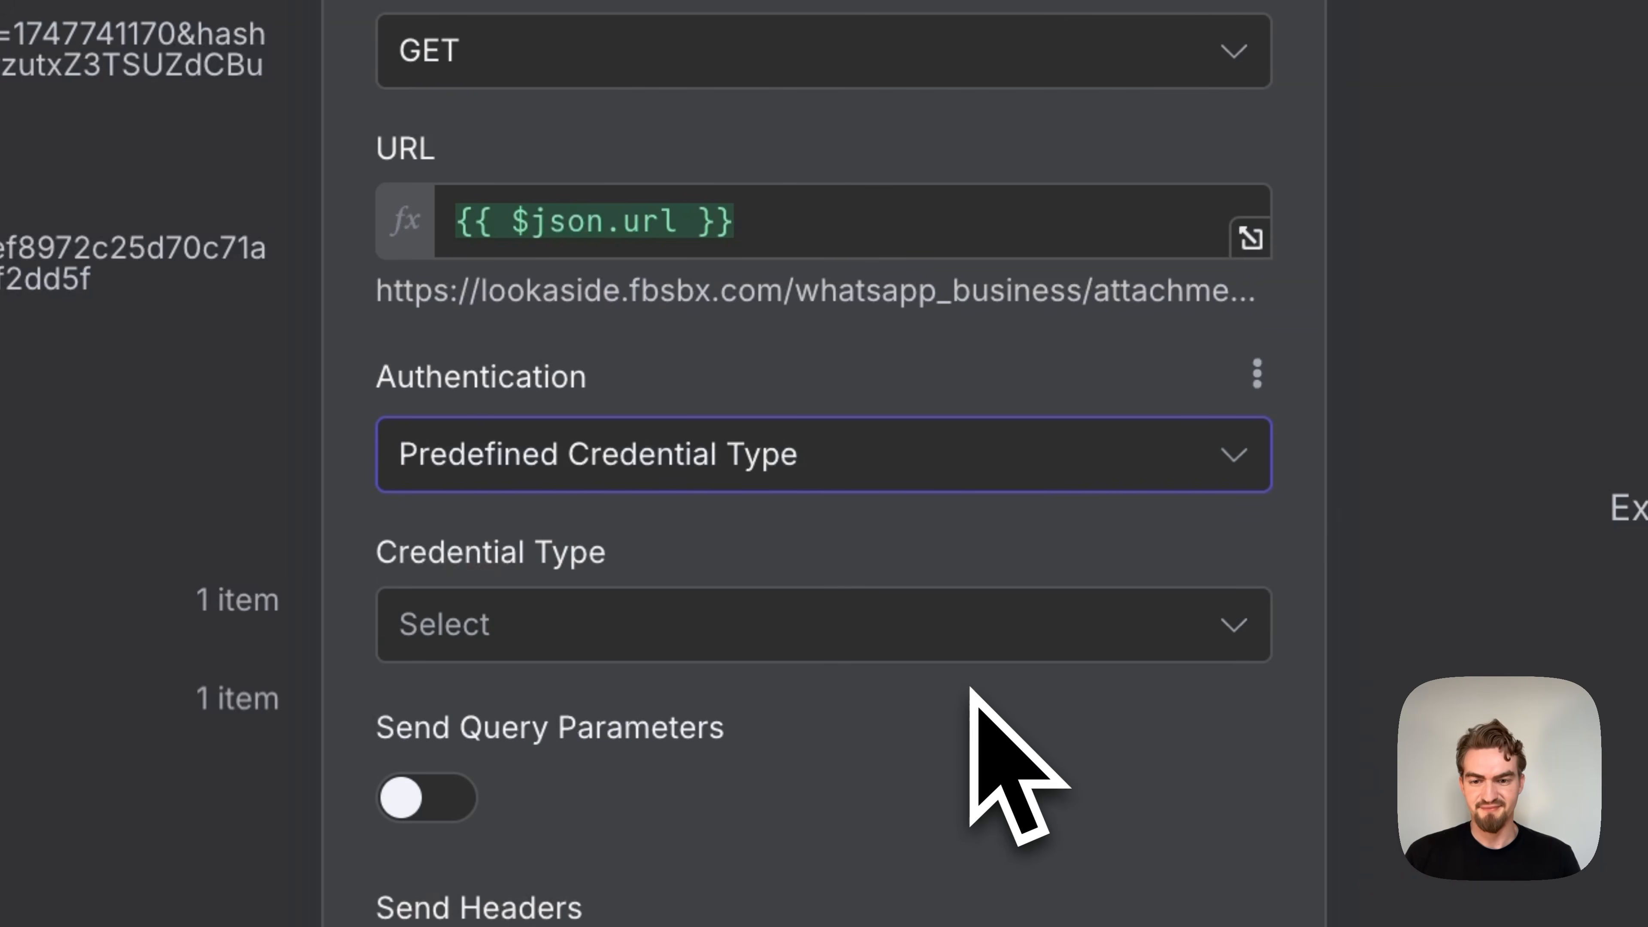
{"action": "left_click", "coordinate": [481, 622]}
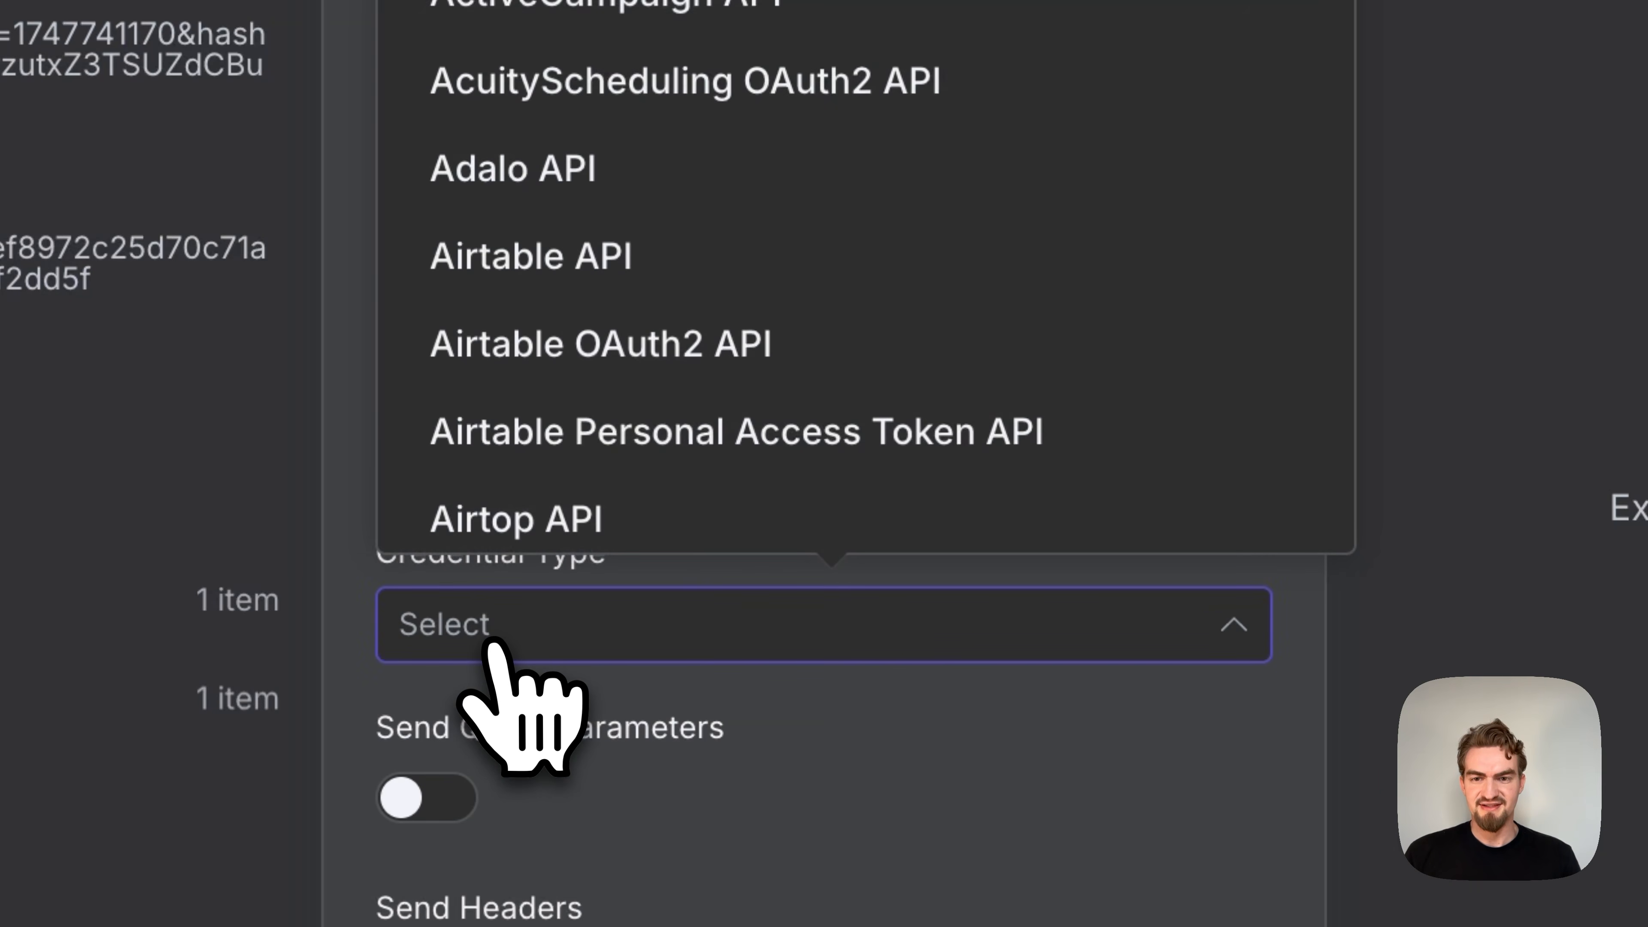
{"action": "type", "text": "whats"}
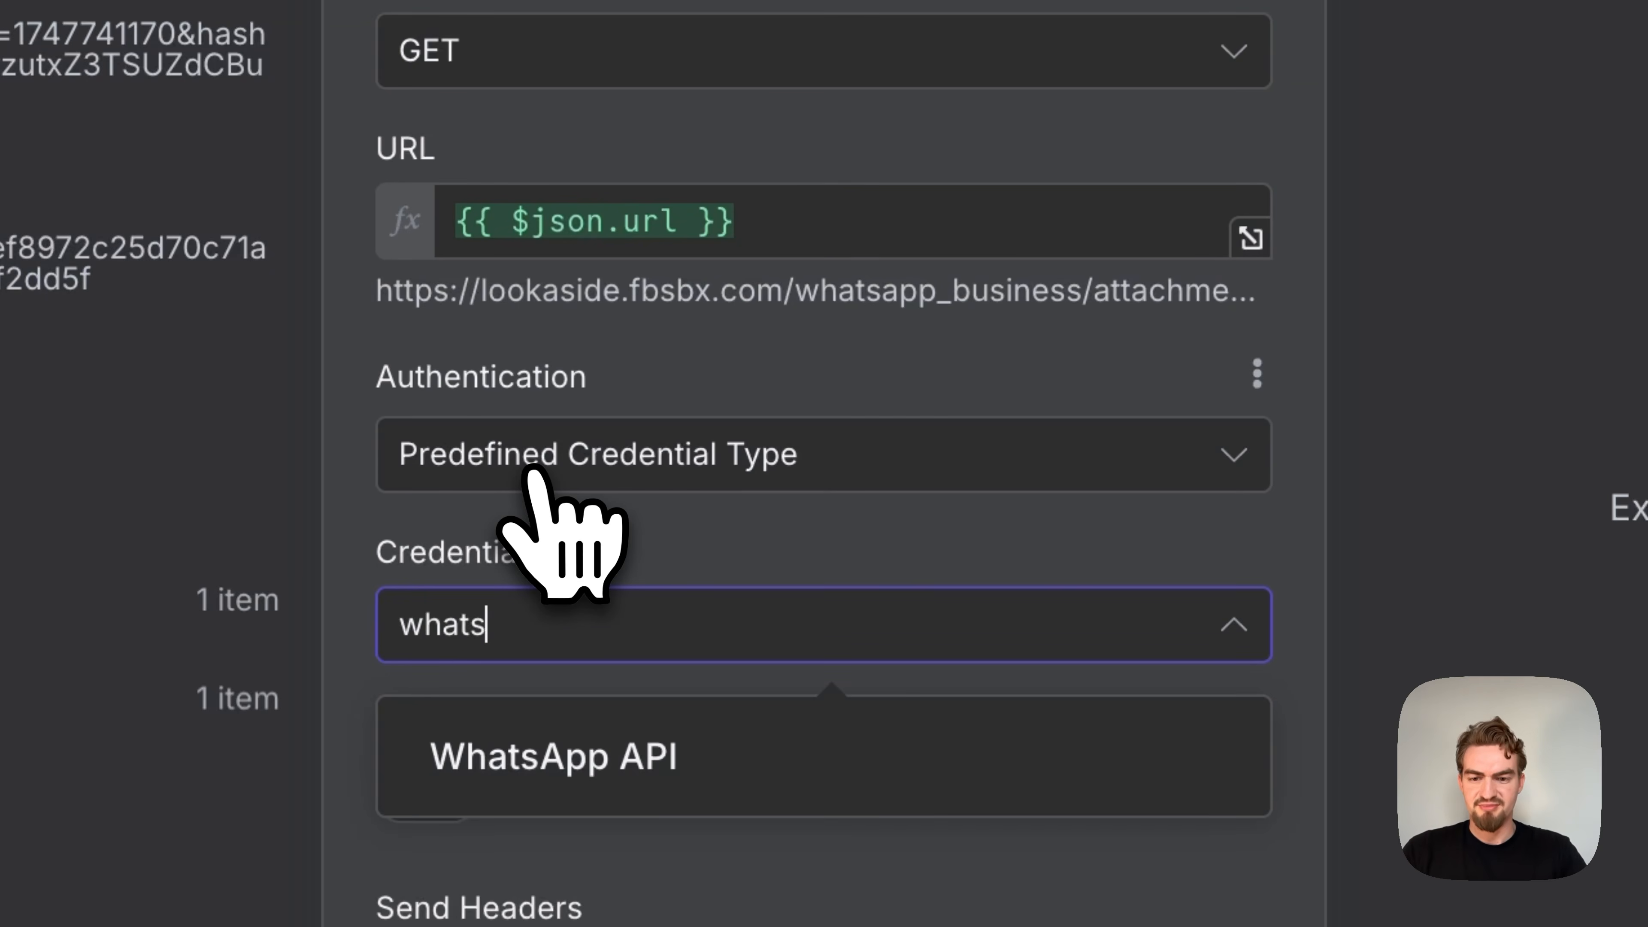
{"action": "left_click", "coordinate": [552, 720]}
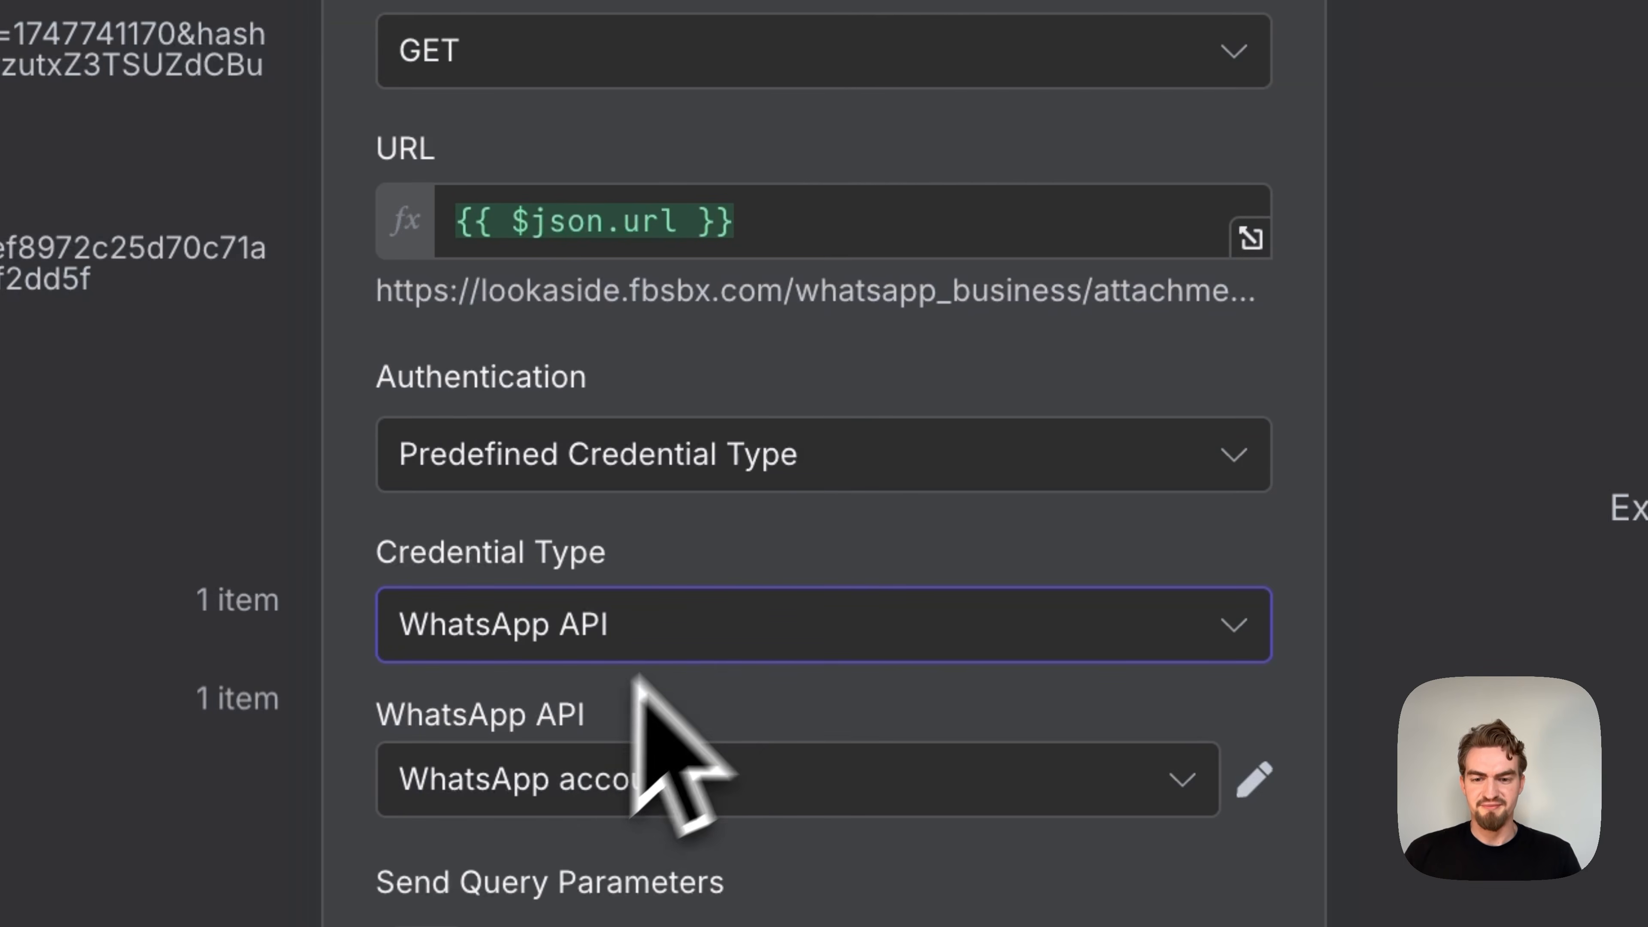
{"action": "left_click", "coordinate": [831, 542]}
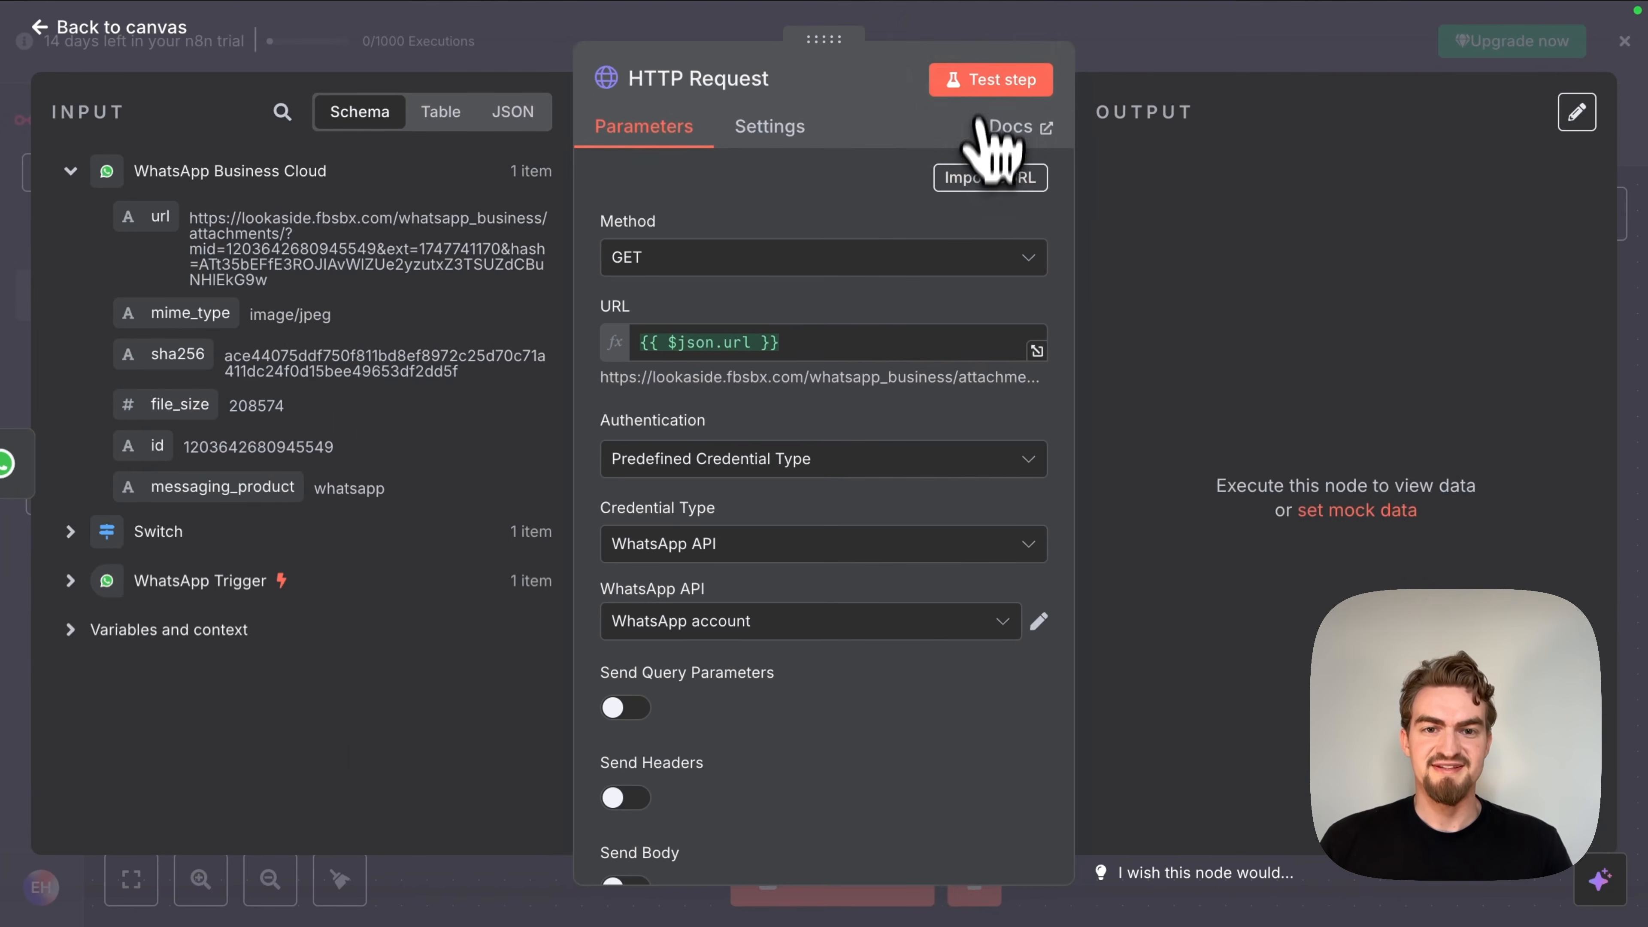
Step: Test the HTTP Request node, view the downloaded image in its output and return to the canvas
{"action": "left_click", "coordinate": [982, 83]}
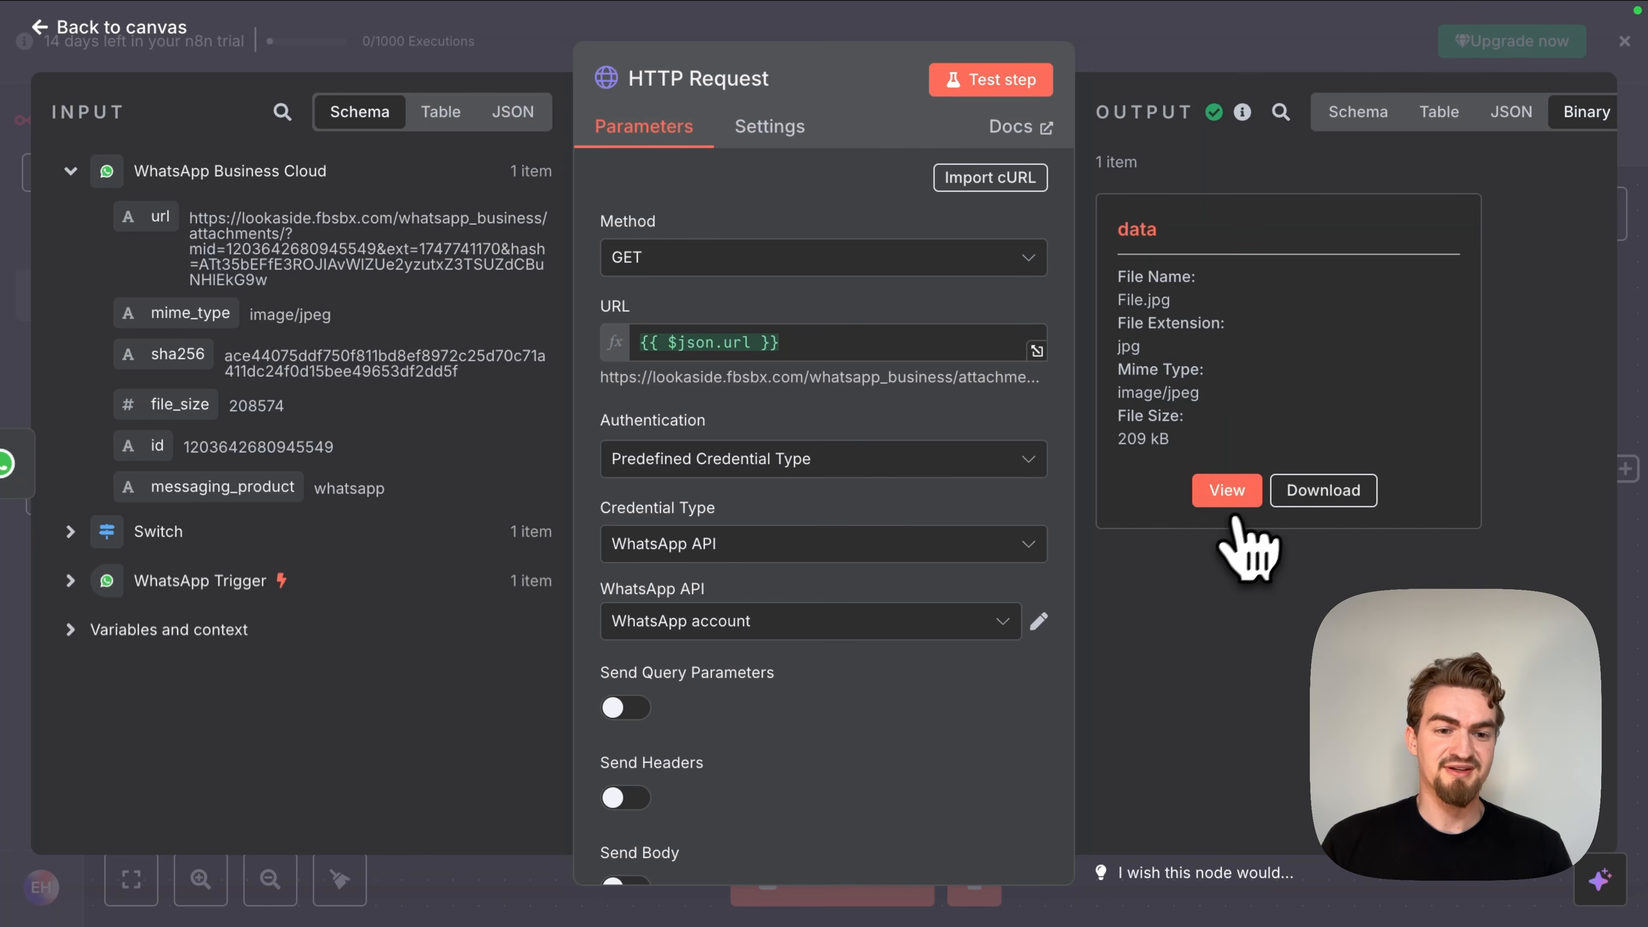
{"action": "left_click", "coordinate": [1226, 493]}
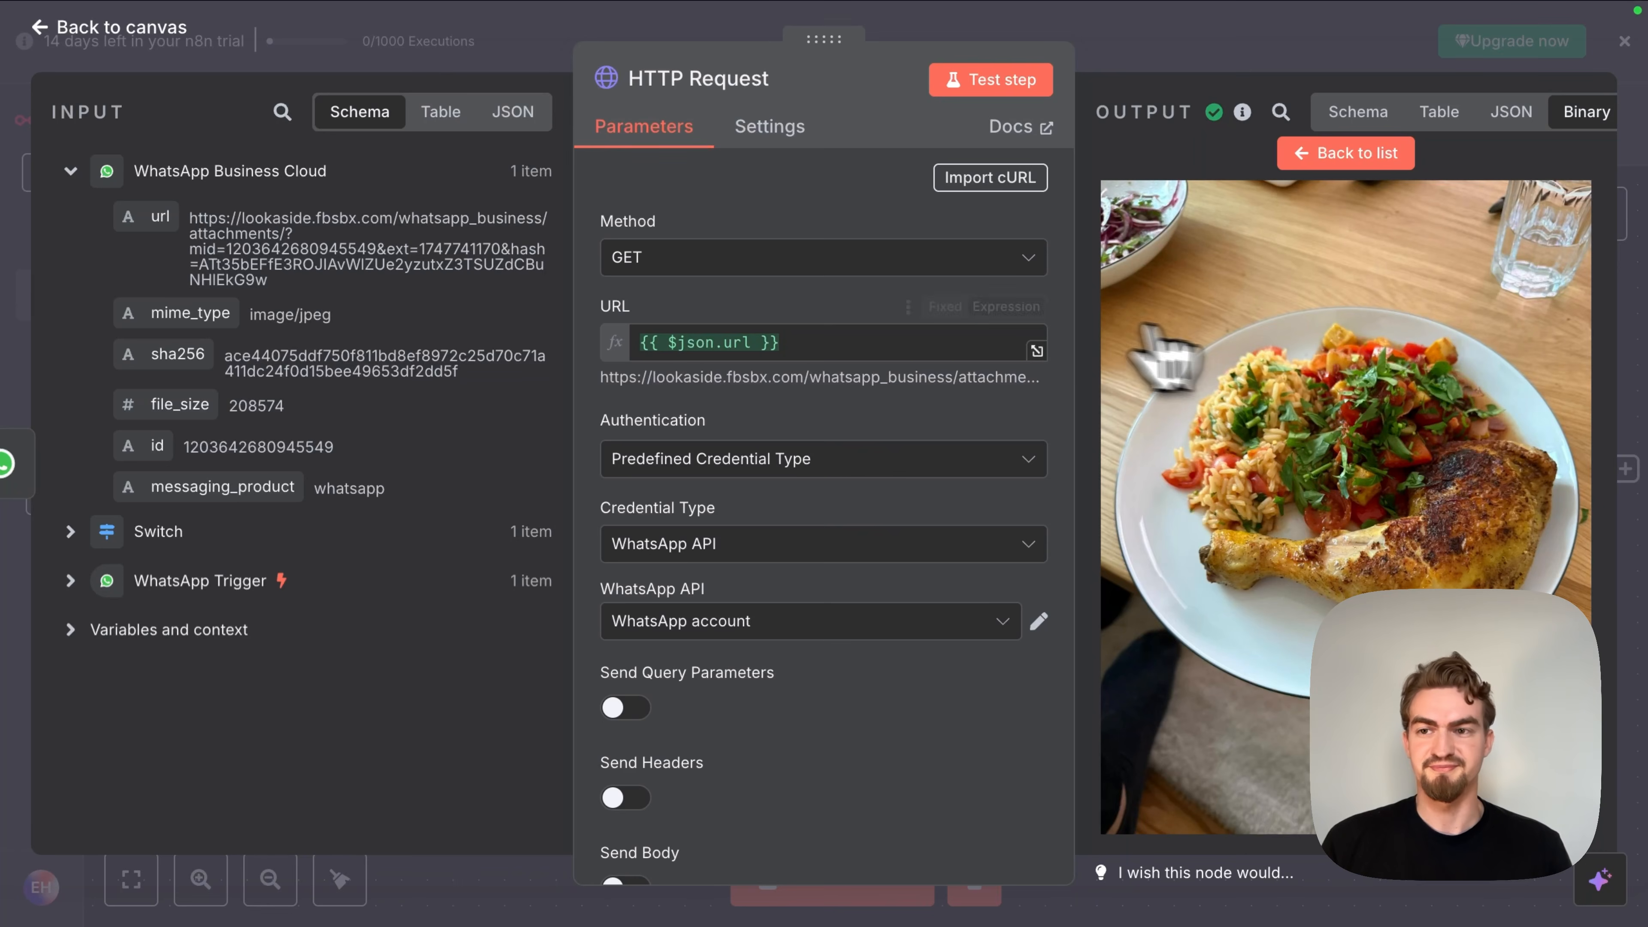
{"action": "left_click", "coordinate": [107, 33]}
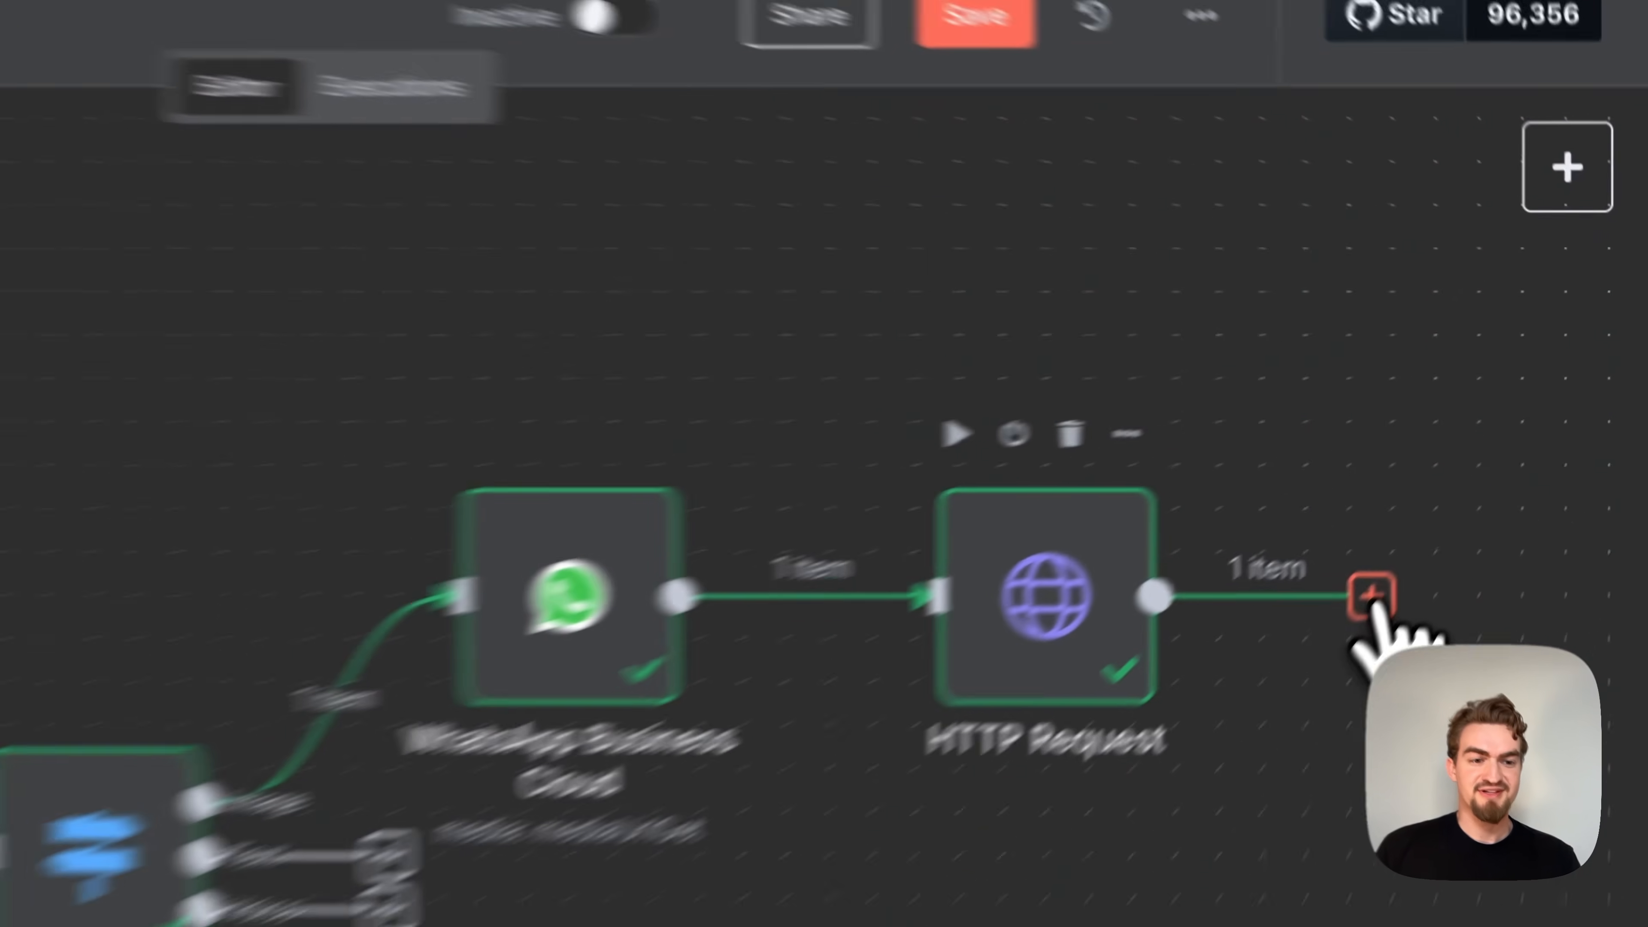
Step: Add an OpenAI node with the Analyze image action after the HTTP Request node
{"action": "left_click", "coordinate": [1484, 470]}
{"action": "type", "text": "openai"}
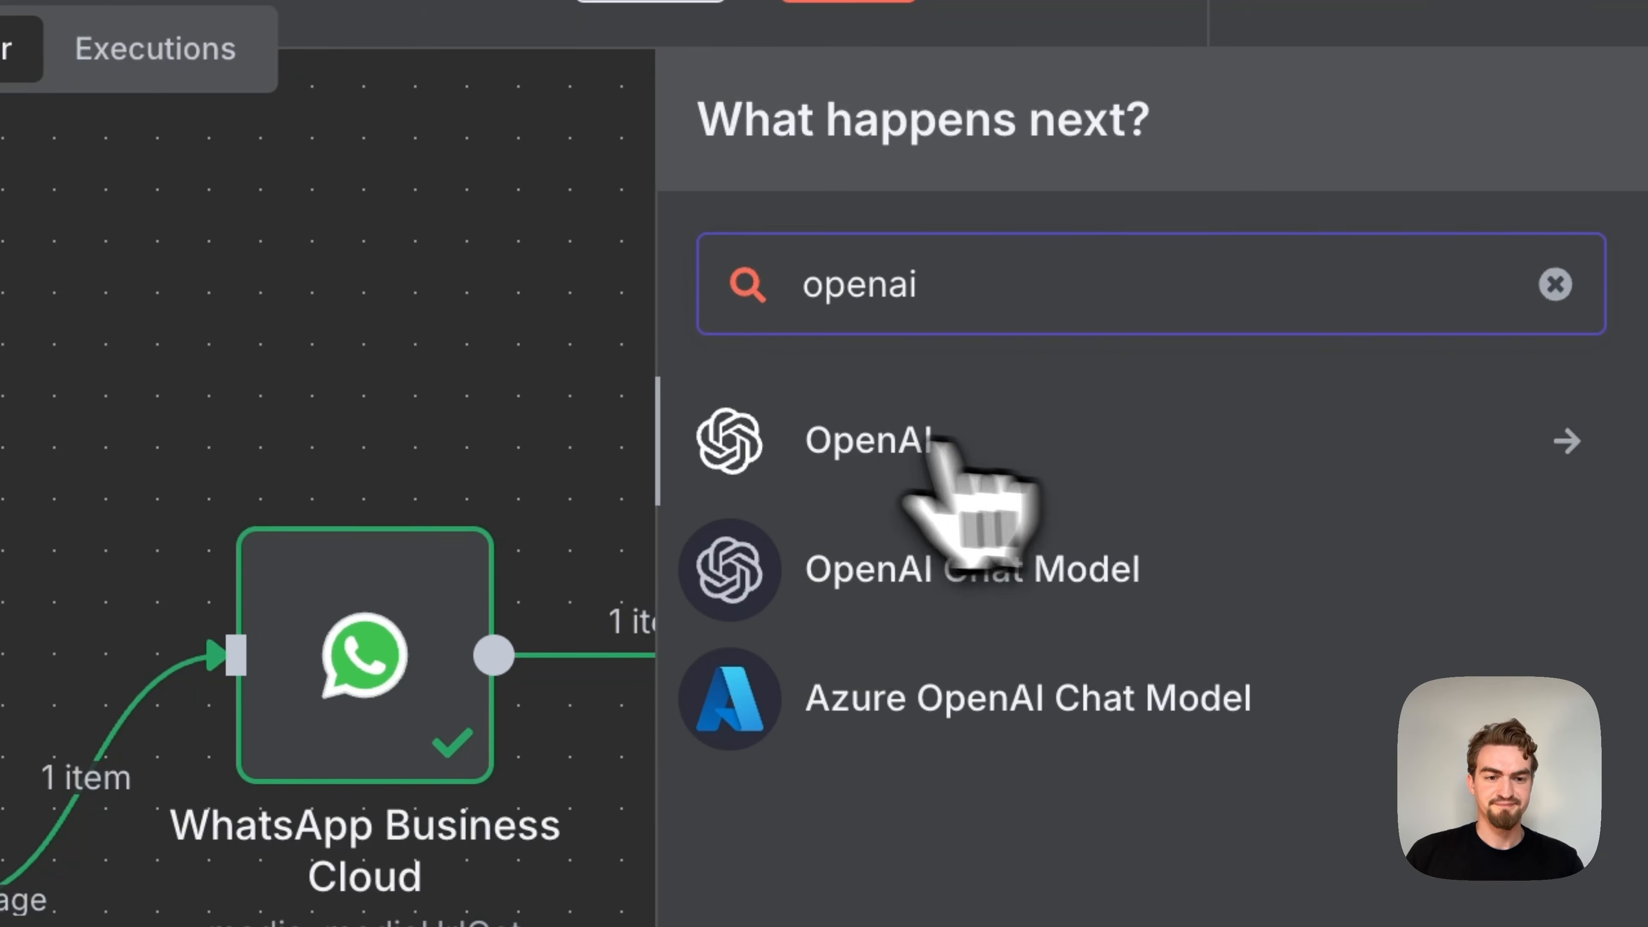
{"action": "left_click", "coordinate": [811, 436]}
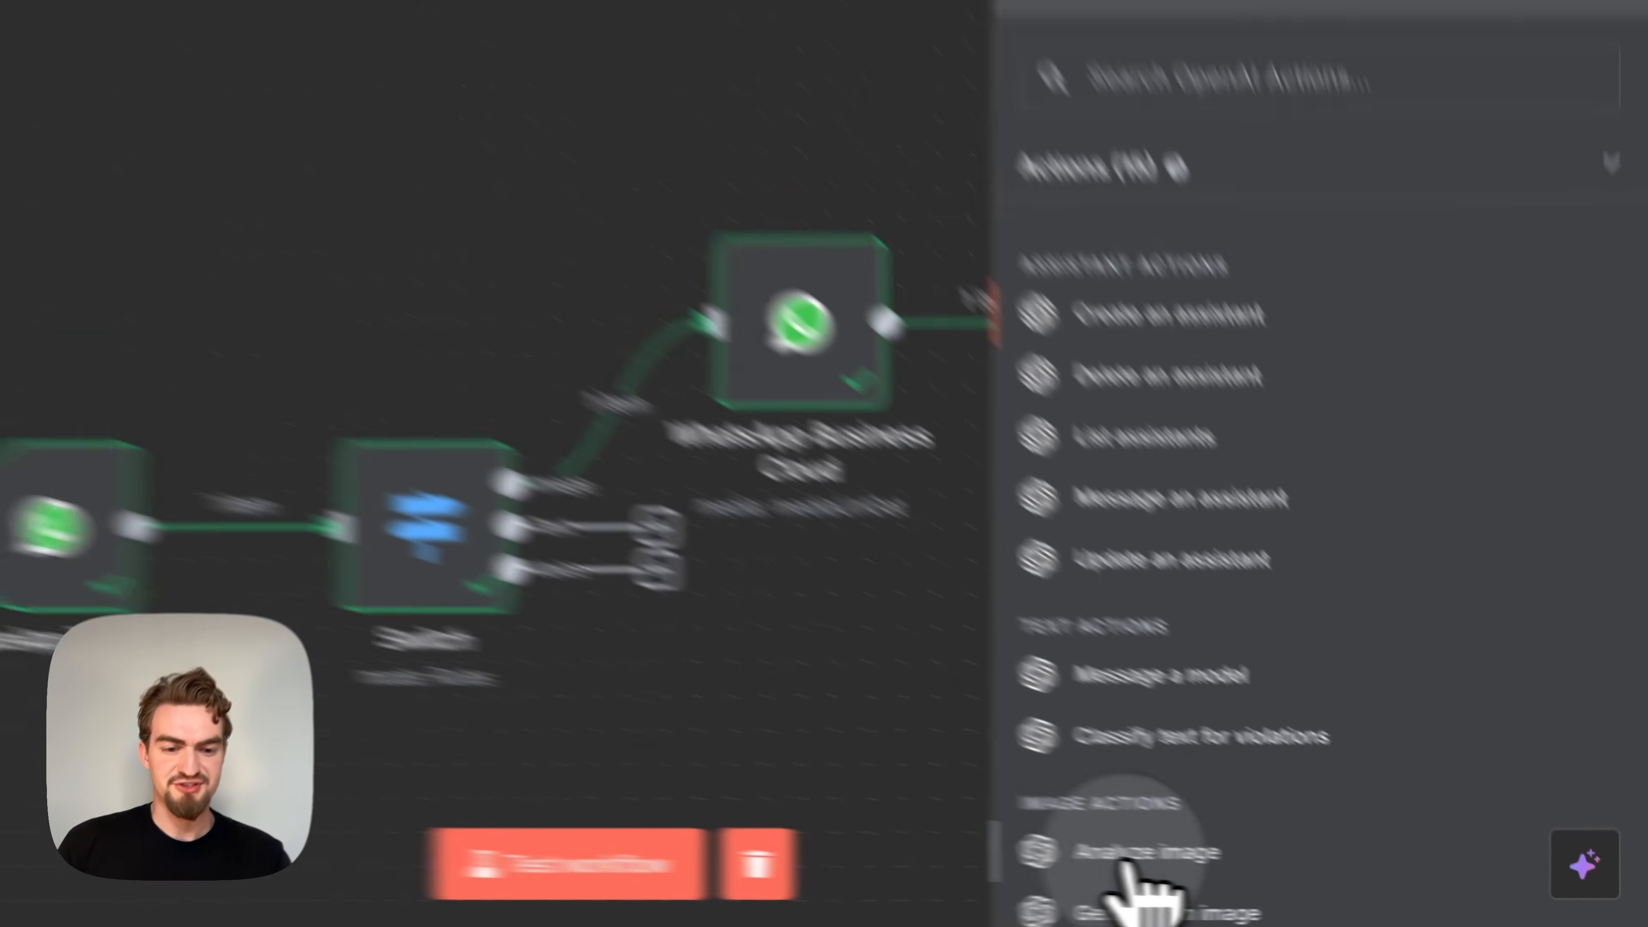
{"action": "left_click", "coordinate": [876, 812]}
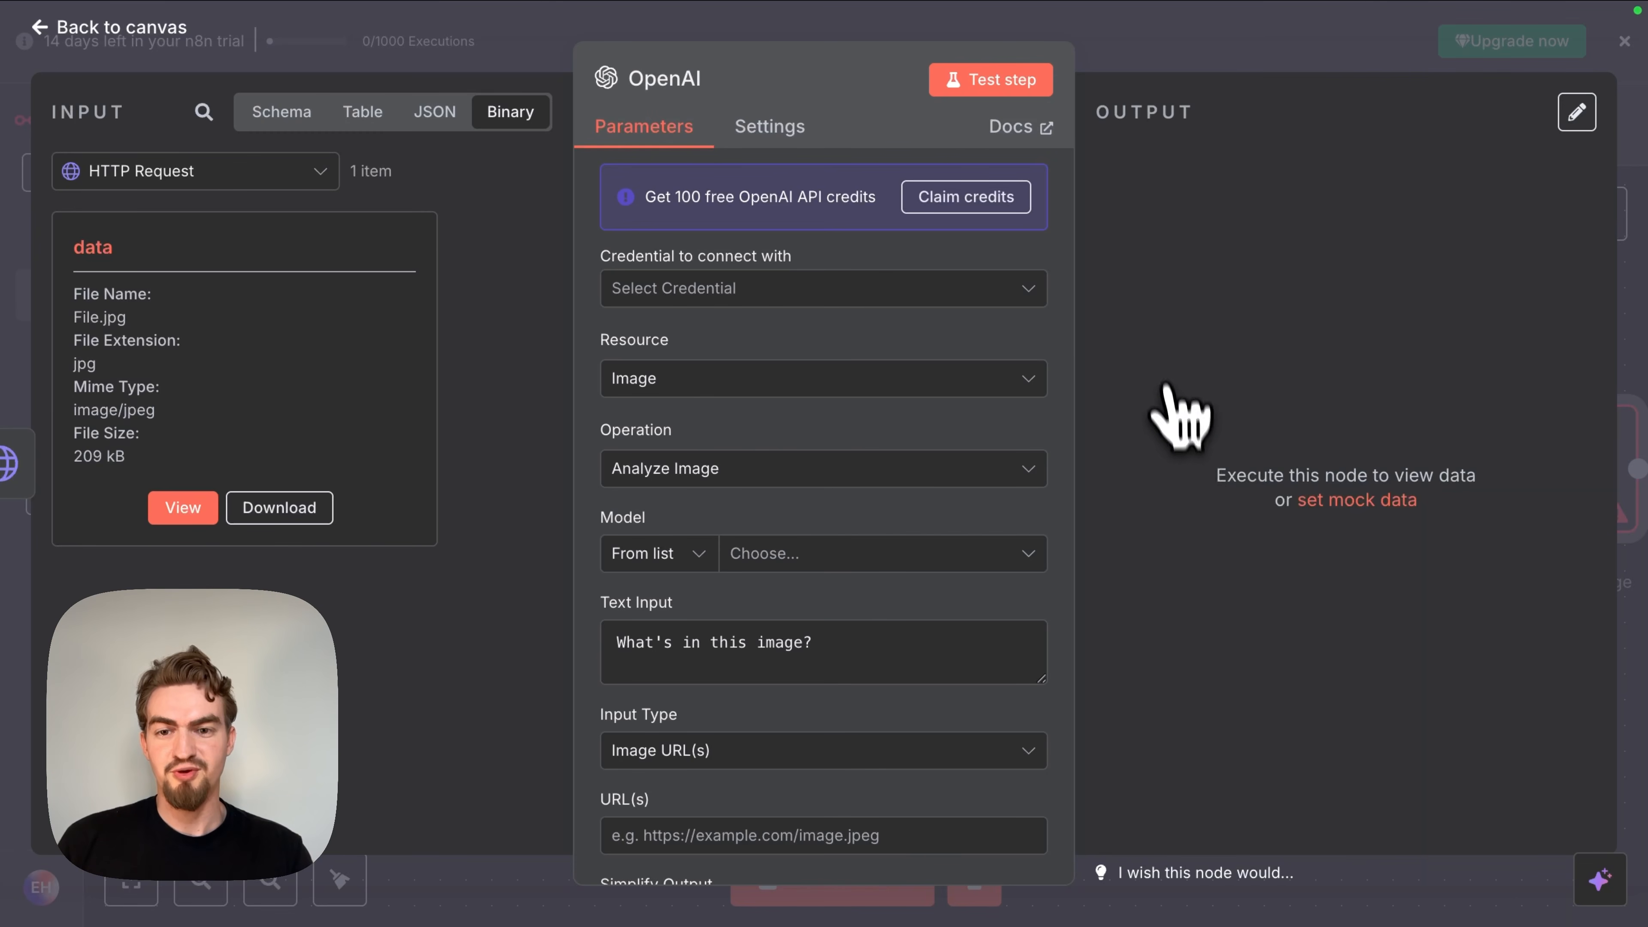
Step: Create a new OpenAI credential for the node, paste in the API key, save it and close the credential dialog
{"action": "left_click", "coordinate": [1026, 290]}
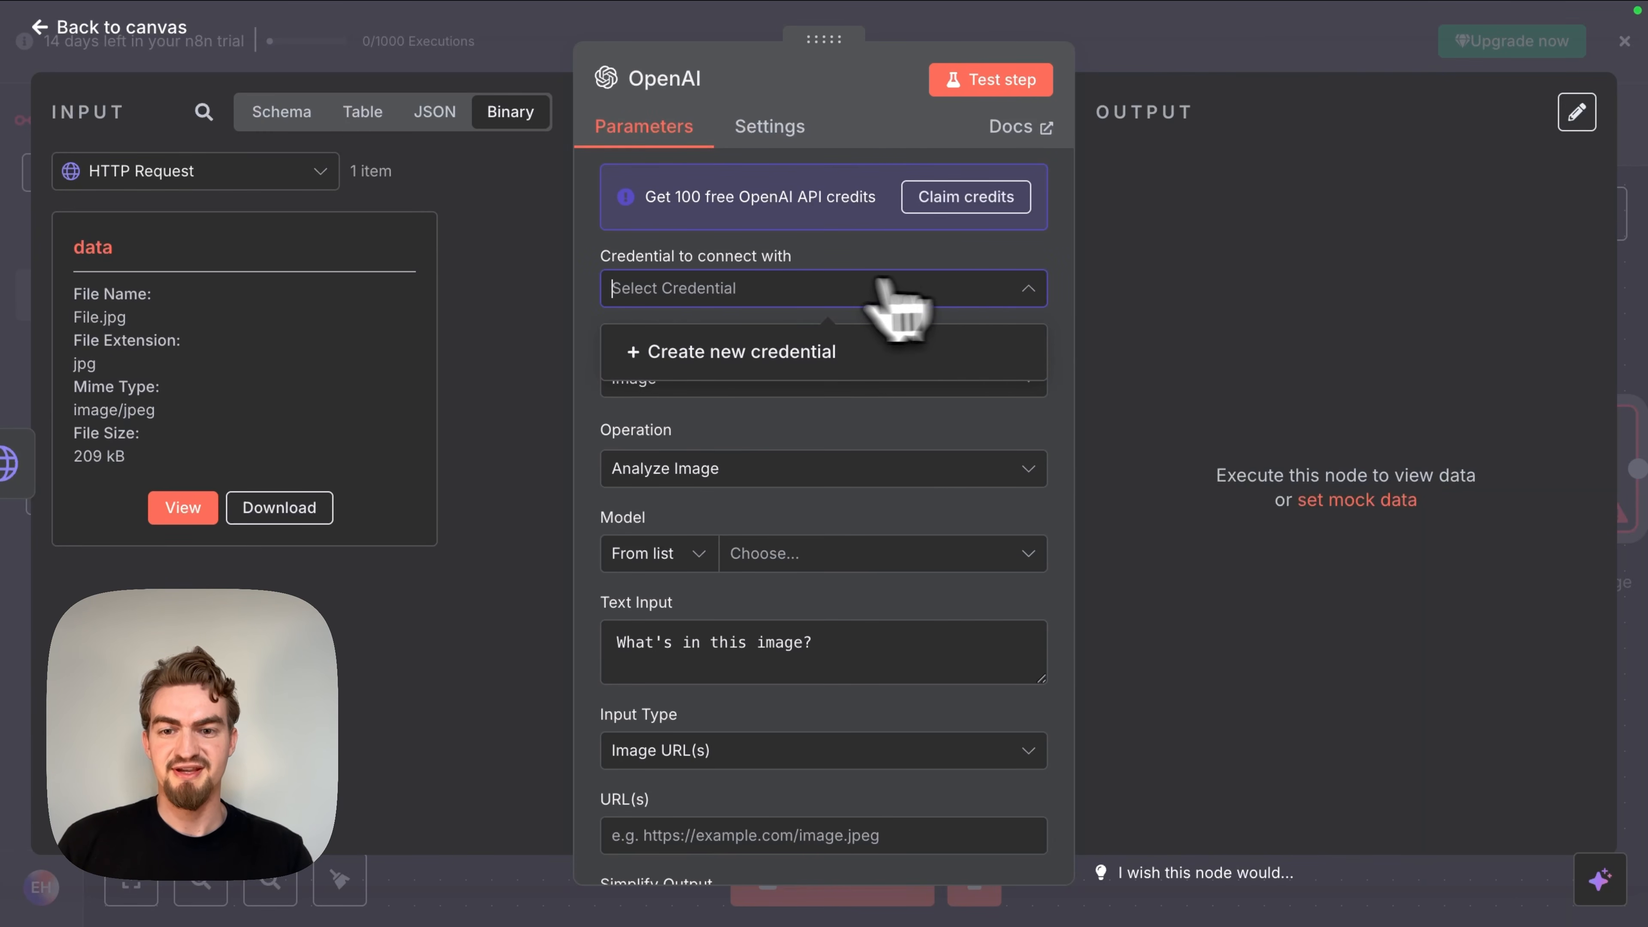
{"action": "left_click", "coordinate": [831, 363]}
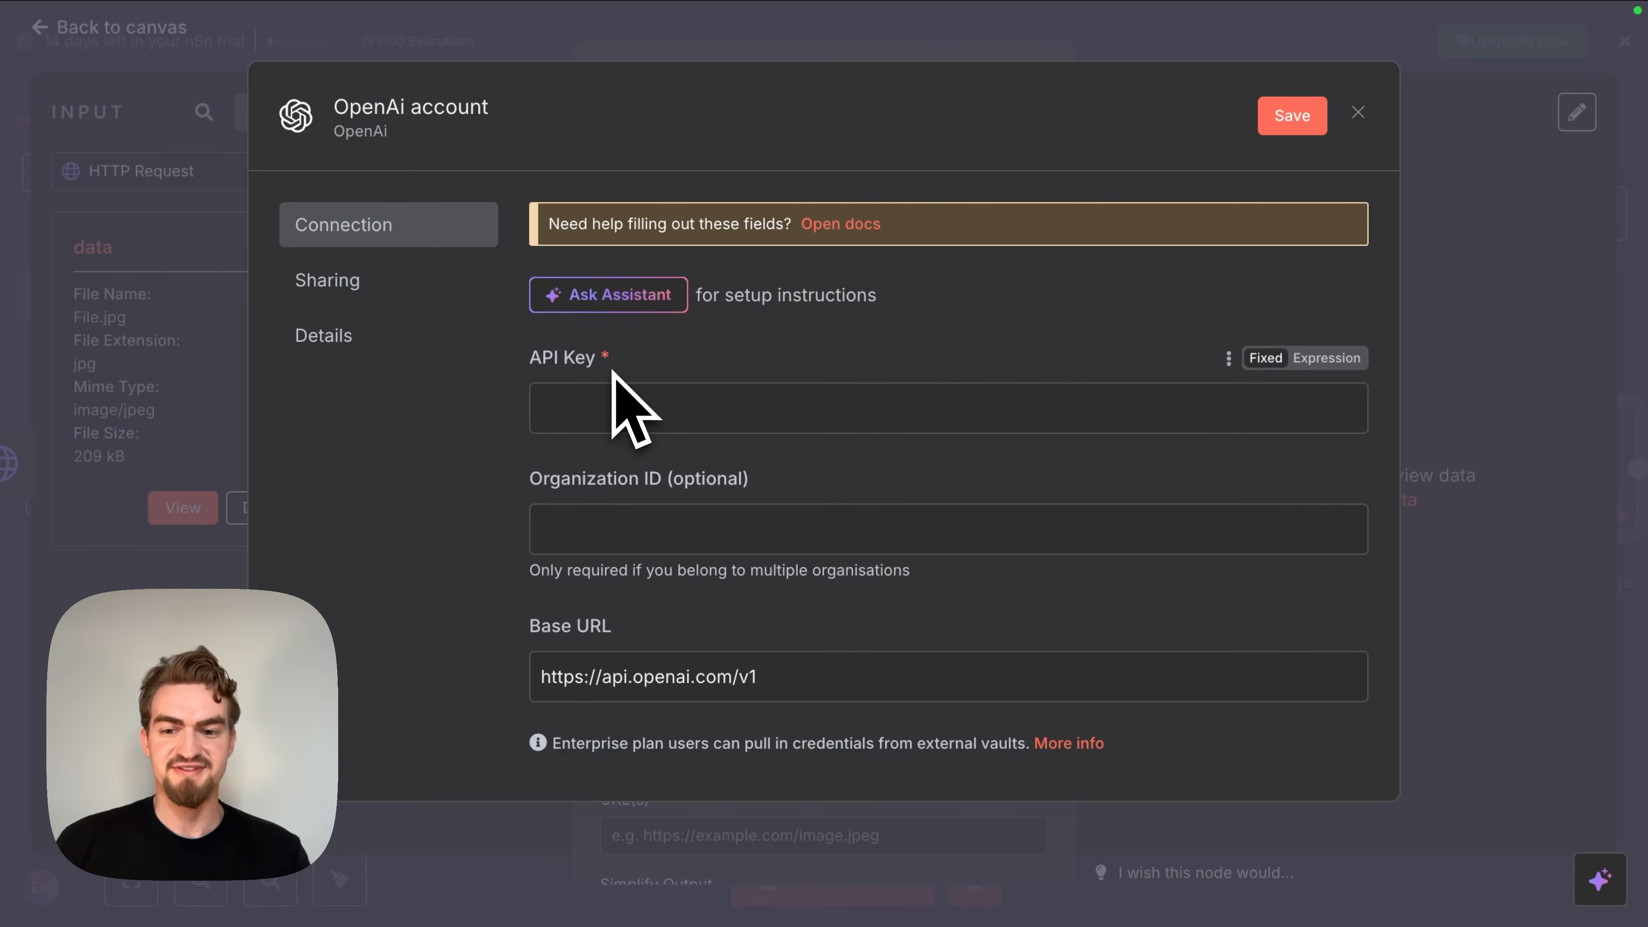
{"action": "left_click", "coordinate": [589, 405]}
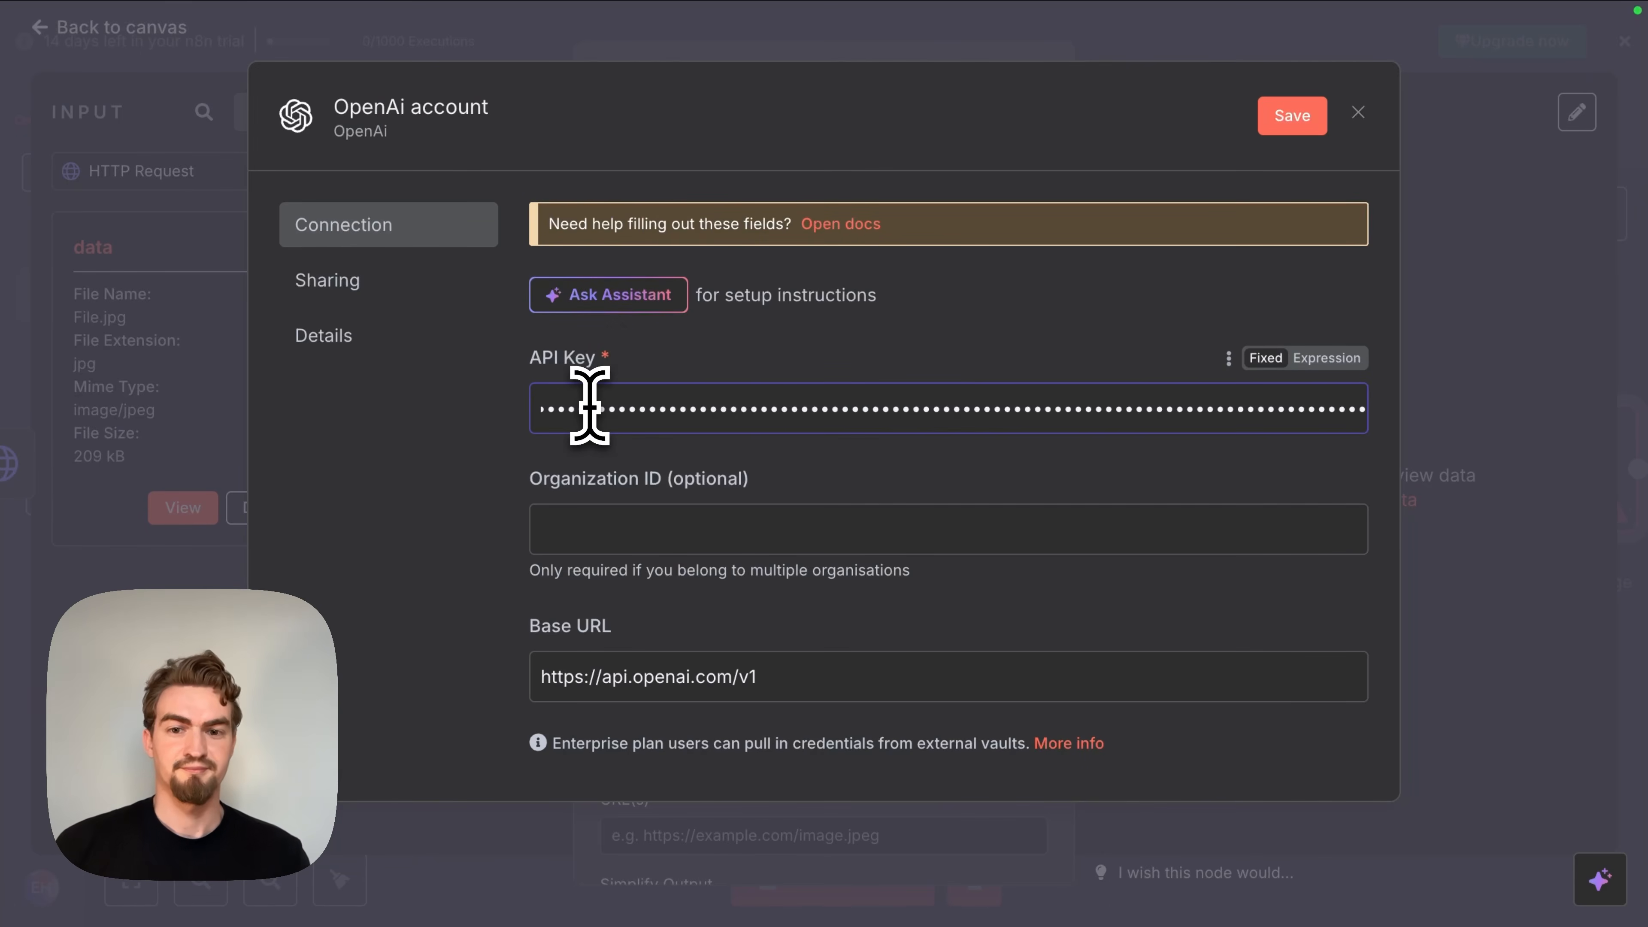
{"action": "left_click", "coordinate": [1286, 120]}
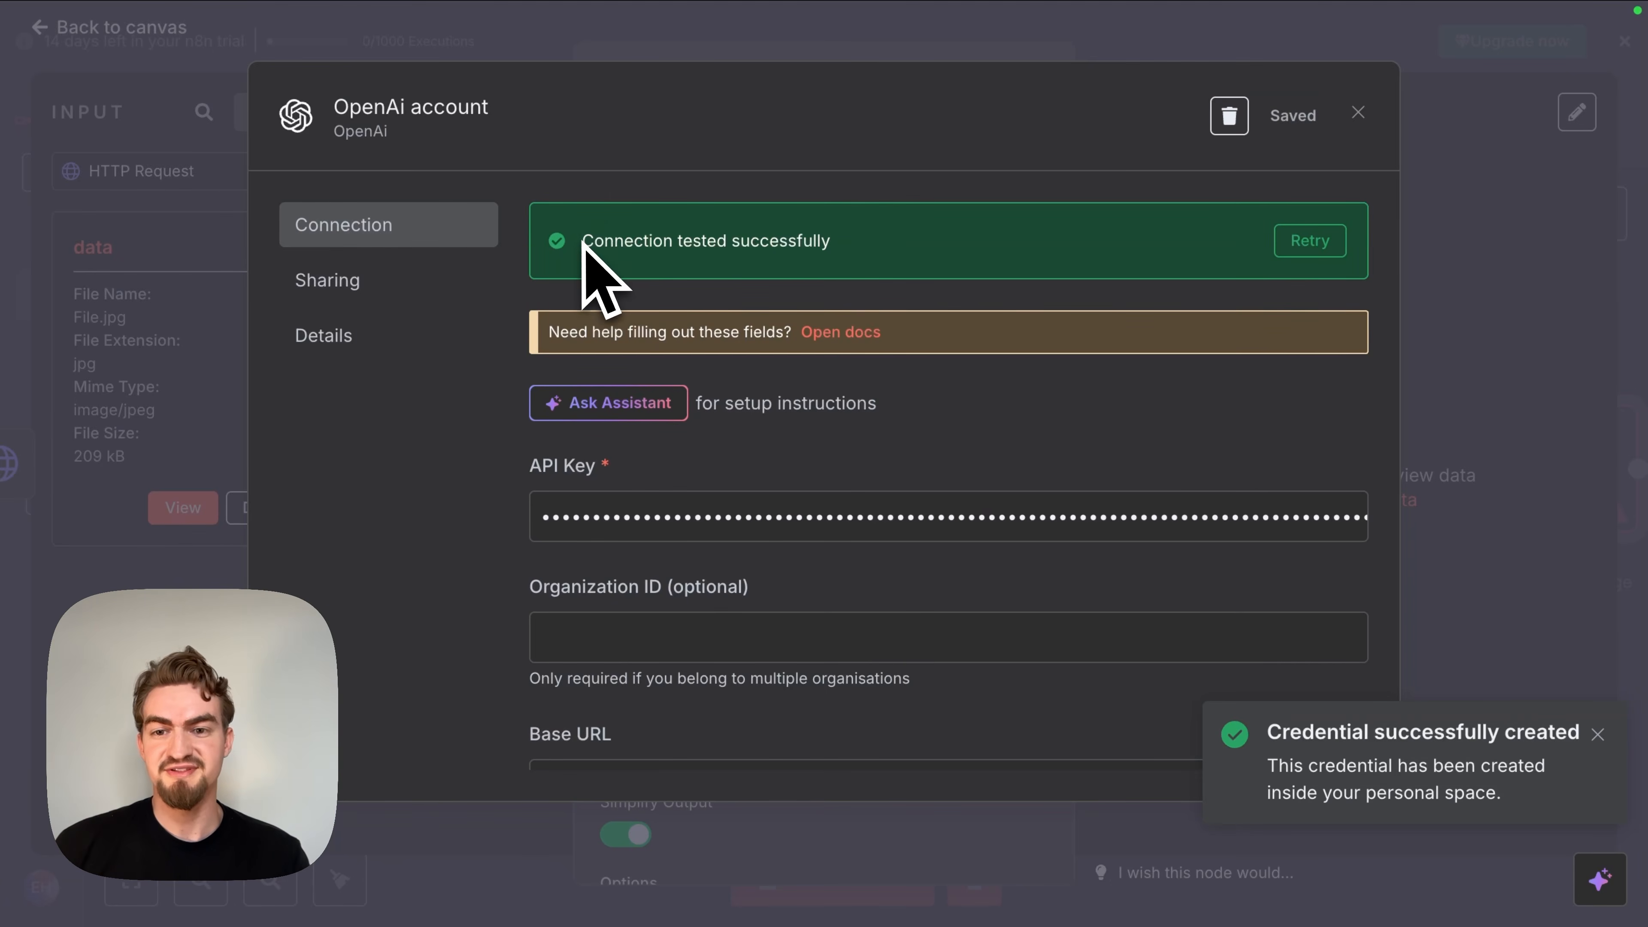
{"action": "left_click_drag", "start_coordinate": [581, 241], "coordinate": [855, 239]}
{"action": "left_click", "coordinate": [877, 193]}
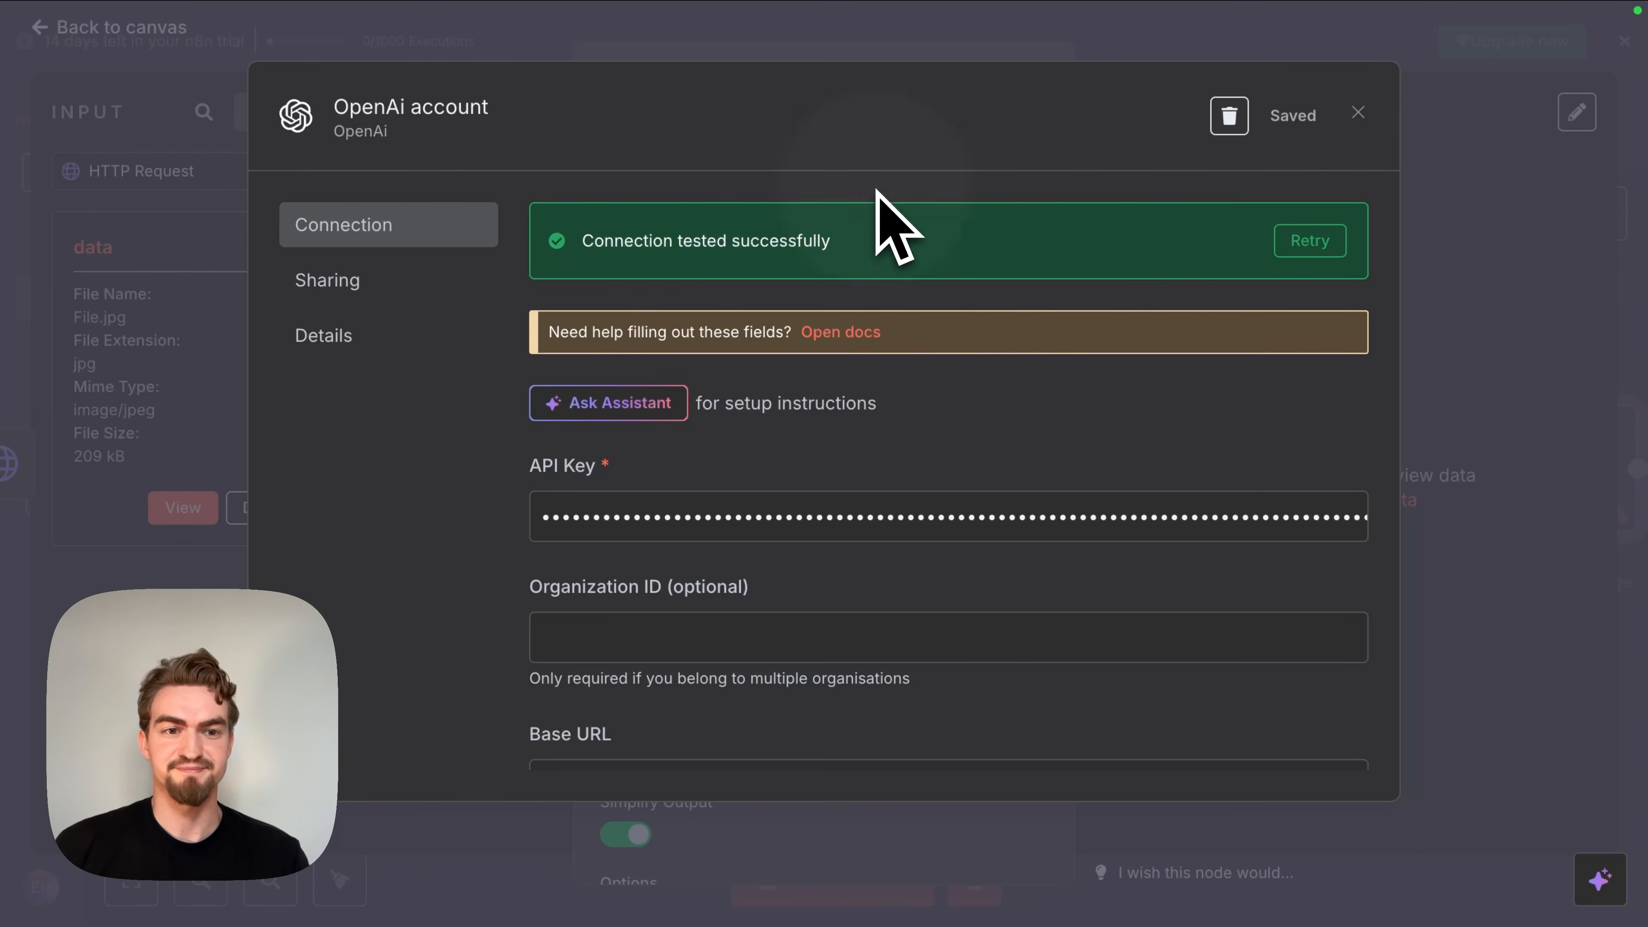
{"action": "left_click", "coordinate": [1358, 113]}
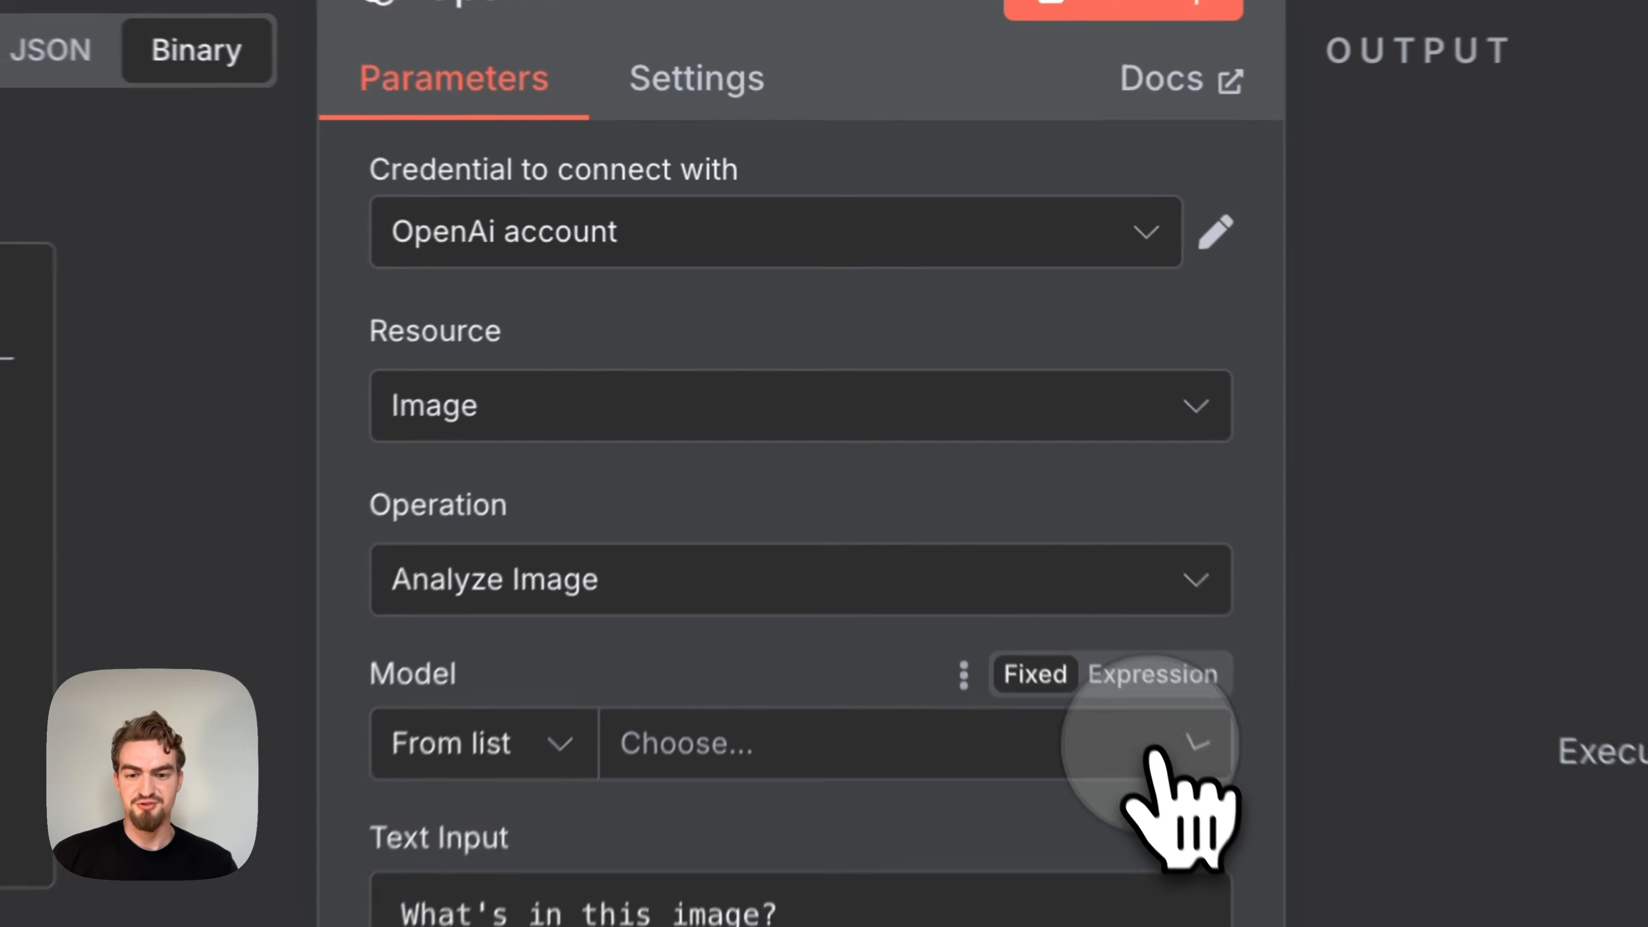
Step: Copy the model name GPT-4o-Mini from the n8n Nutrition Tutorial document in Google Docs and choose GPT-4O-MINI as the OpenAI node's model
{"action": "left_click", "coordinate": [1009, 473]}
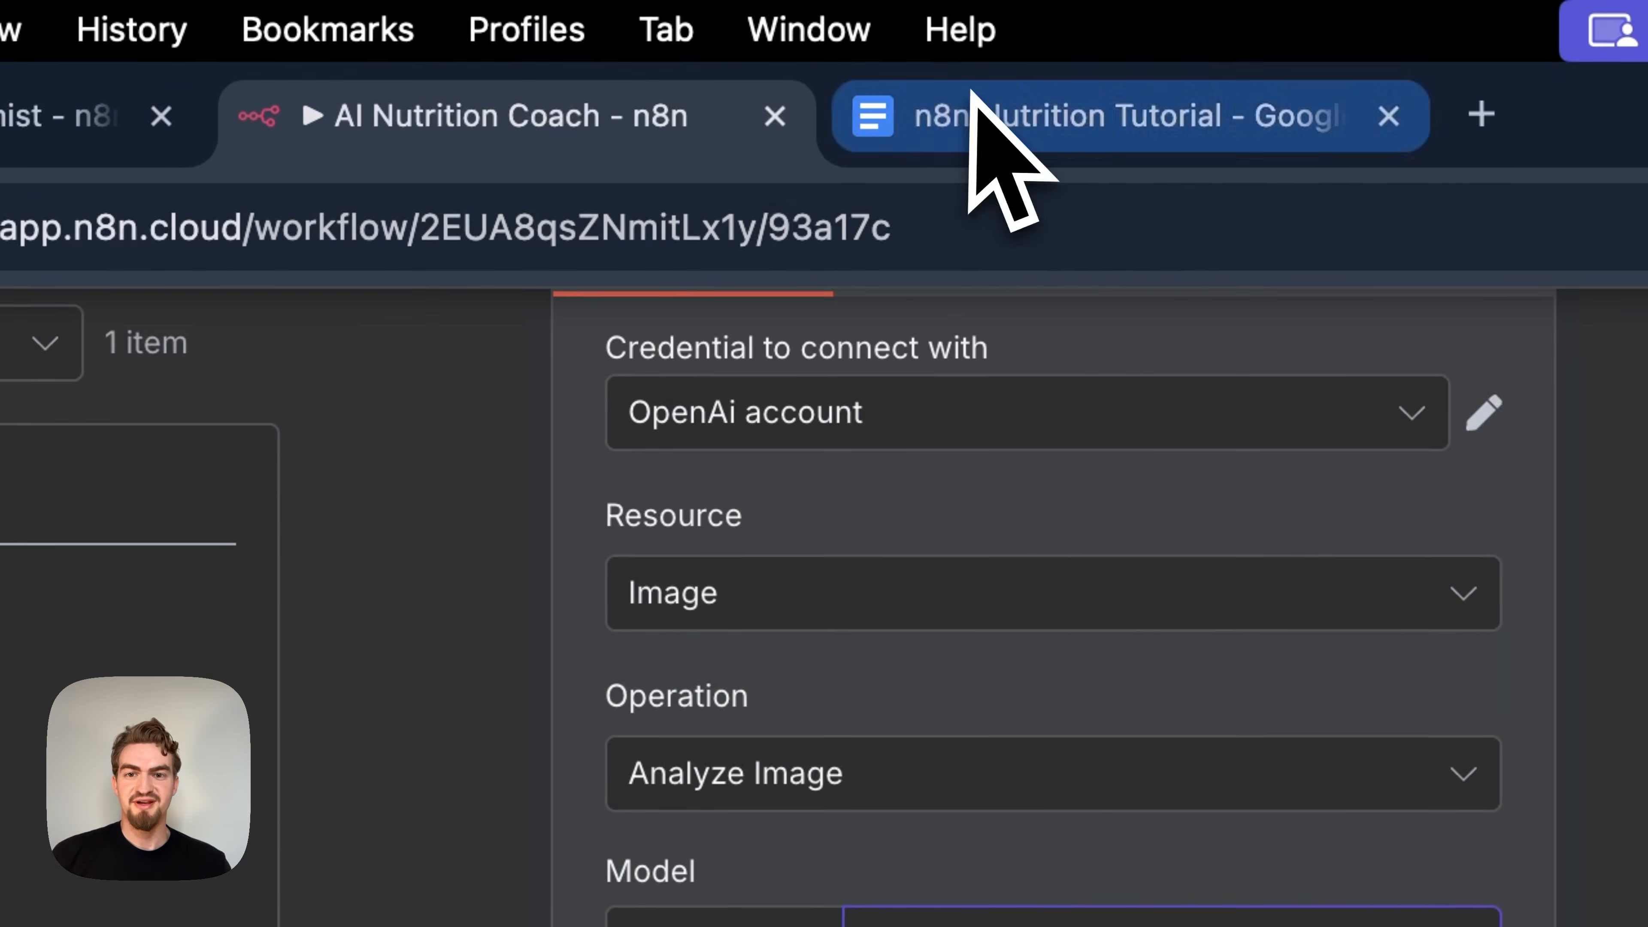
{"action": "left_click", "coordinate": [980, 127]}
{"action": "scroll", "coordinate": [805, 532], "scroll_direction": "down", "scroll_amount": 20}
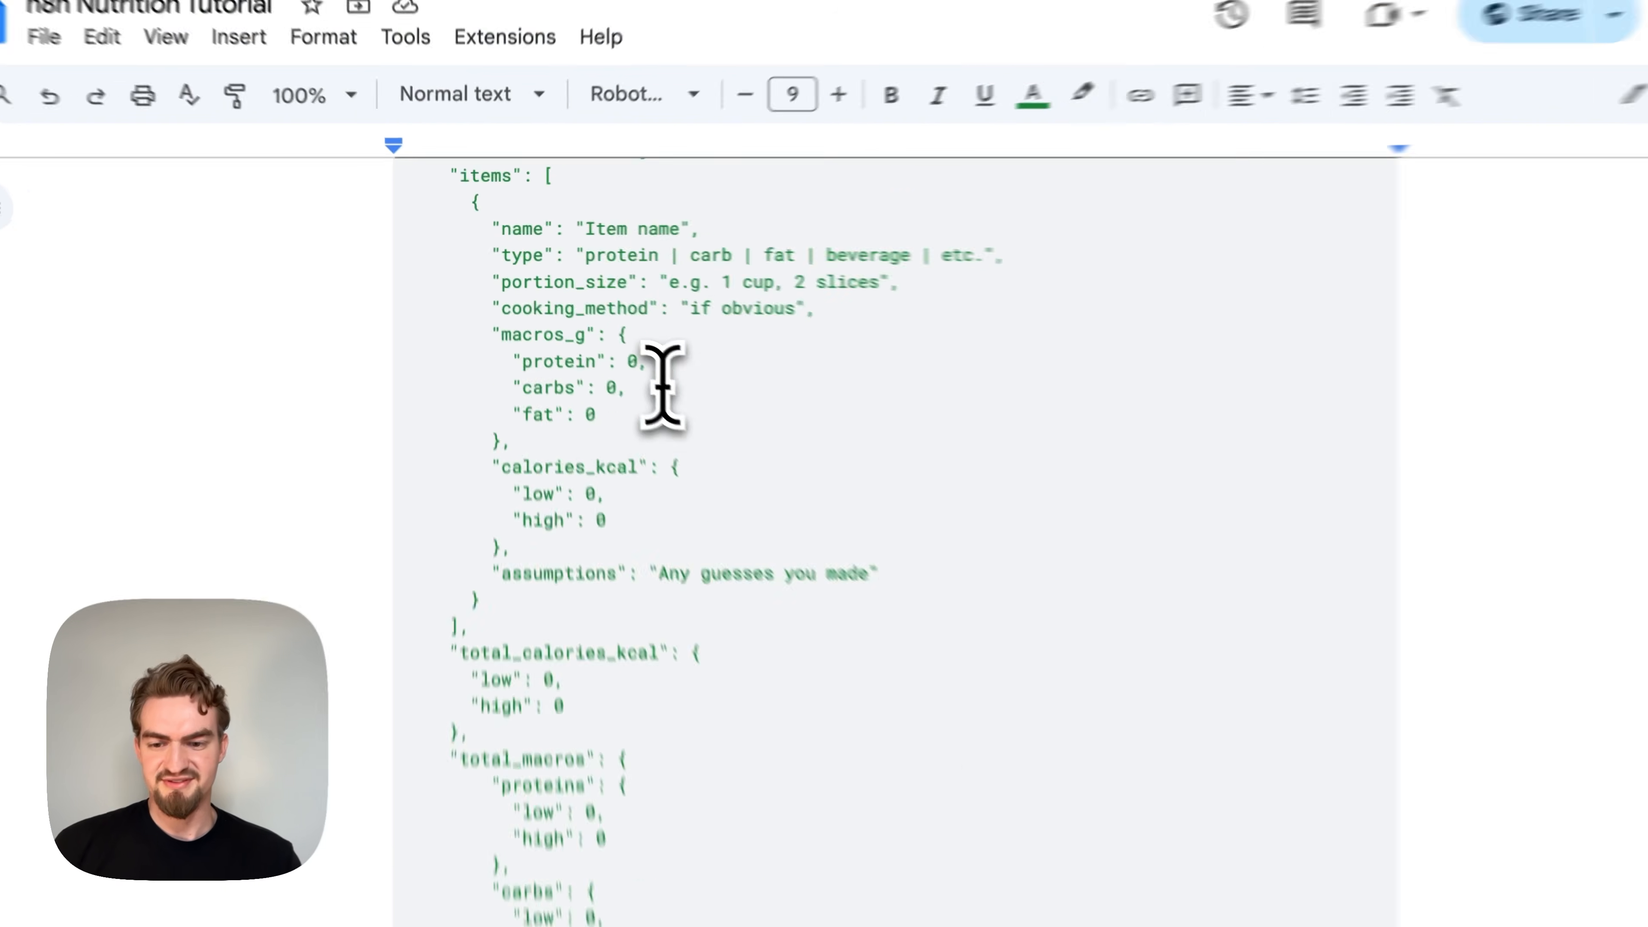
{"action": "scroll", "coordinate": [662, 387], "scroll_direction": "down", "scroll_amount": 10}
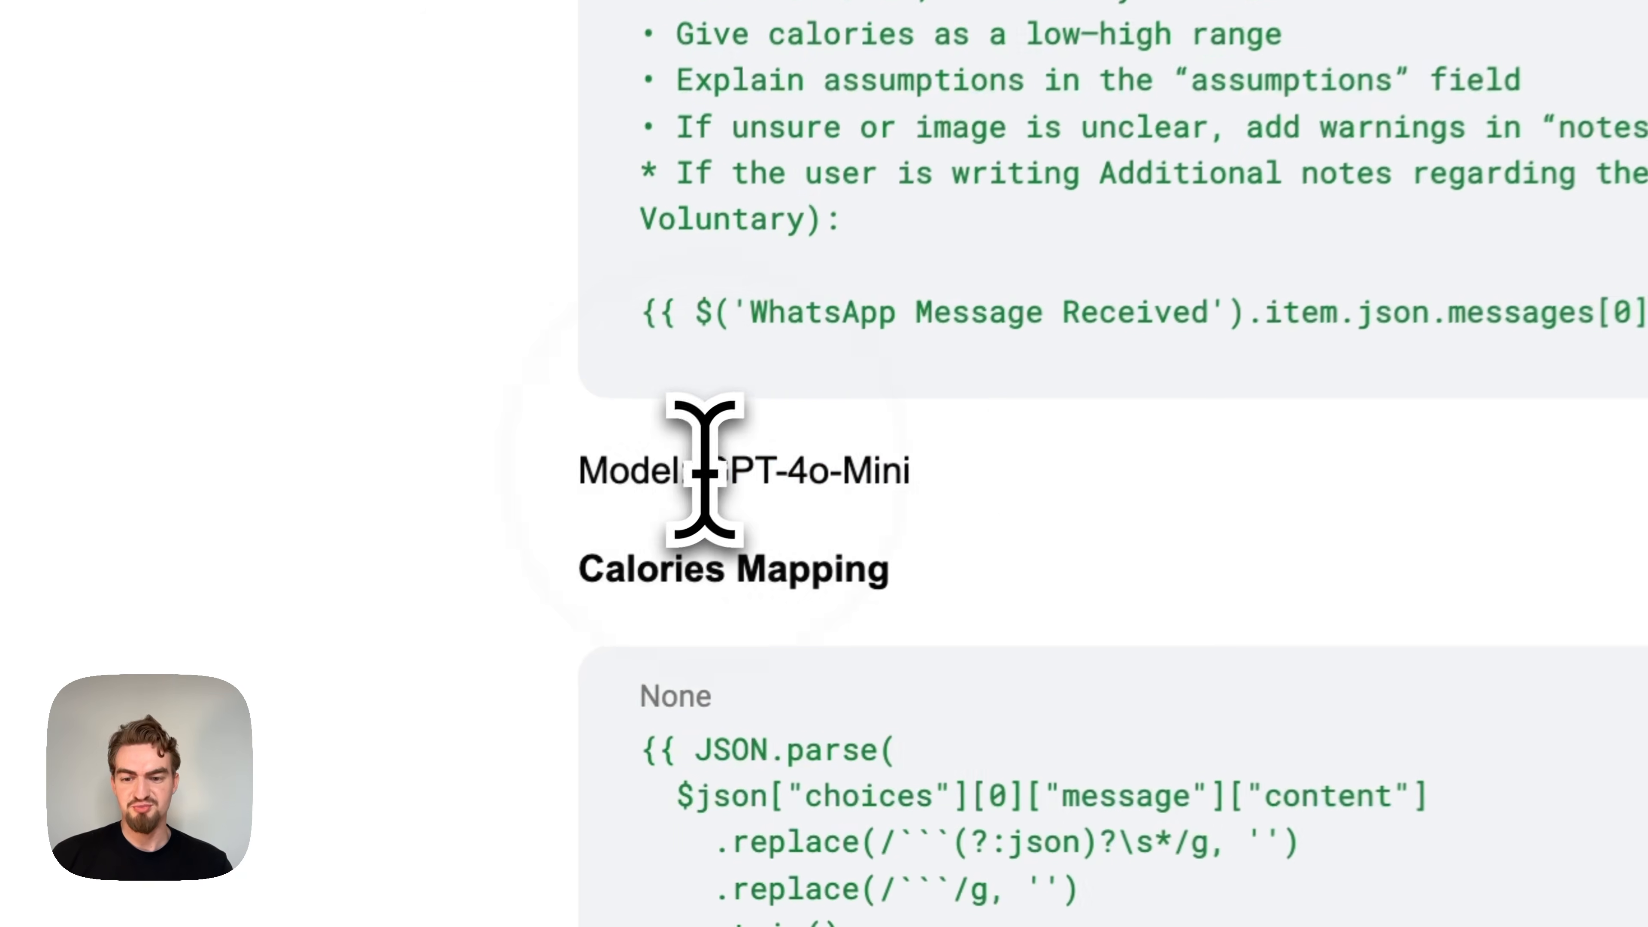
{"action": "left_click_drag", "start_coordinate": [462, 675], "coordinate": [579, 675]}
{"action": "key", "text": "super+c"}
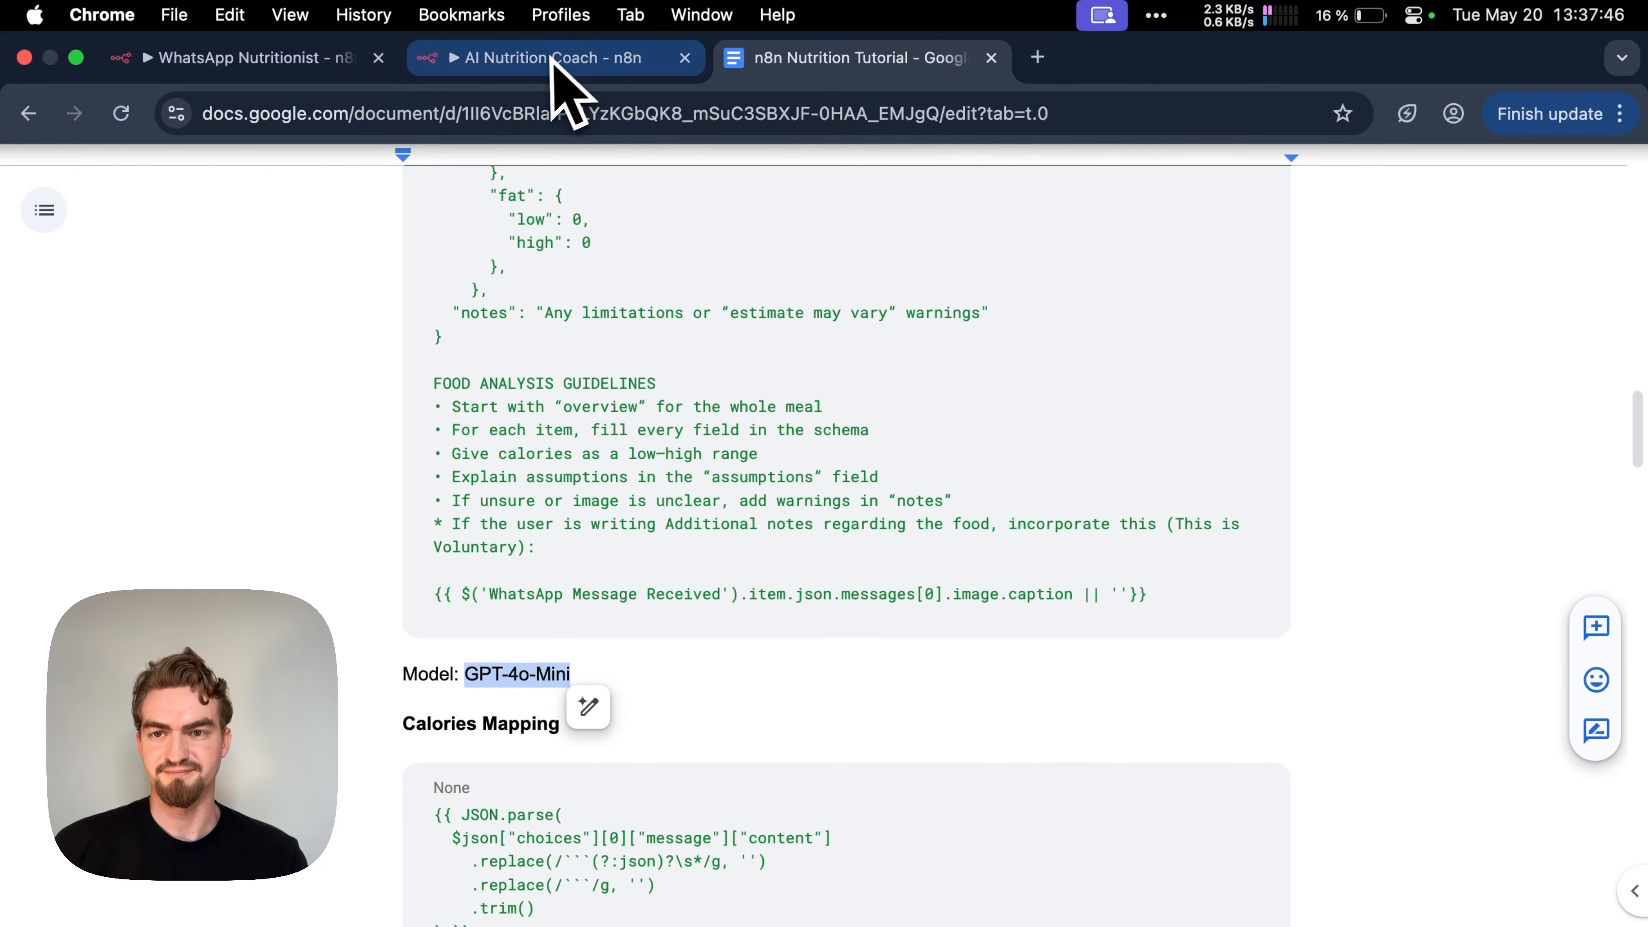
{"action": "left_click", "coordinate": [553, 52]}
{"action": "key", "text": "super+v"}
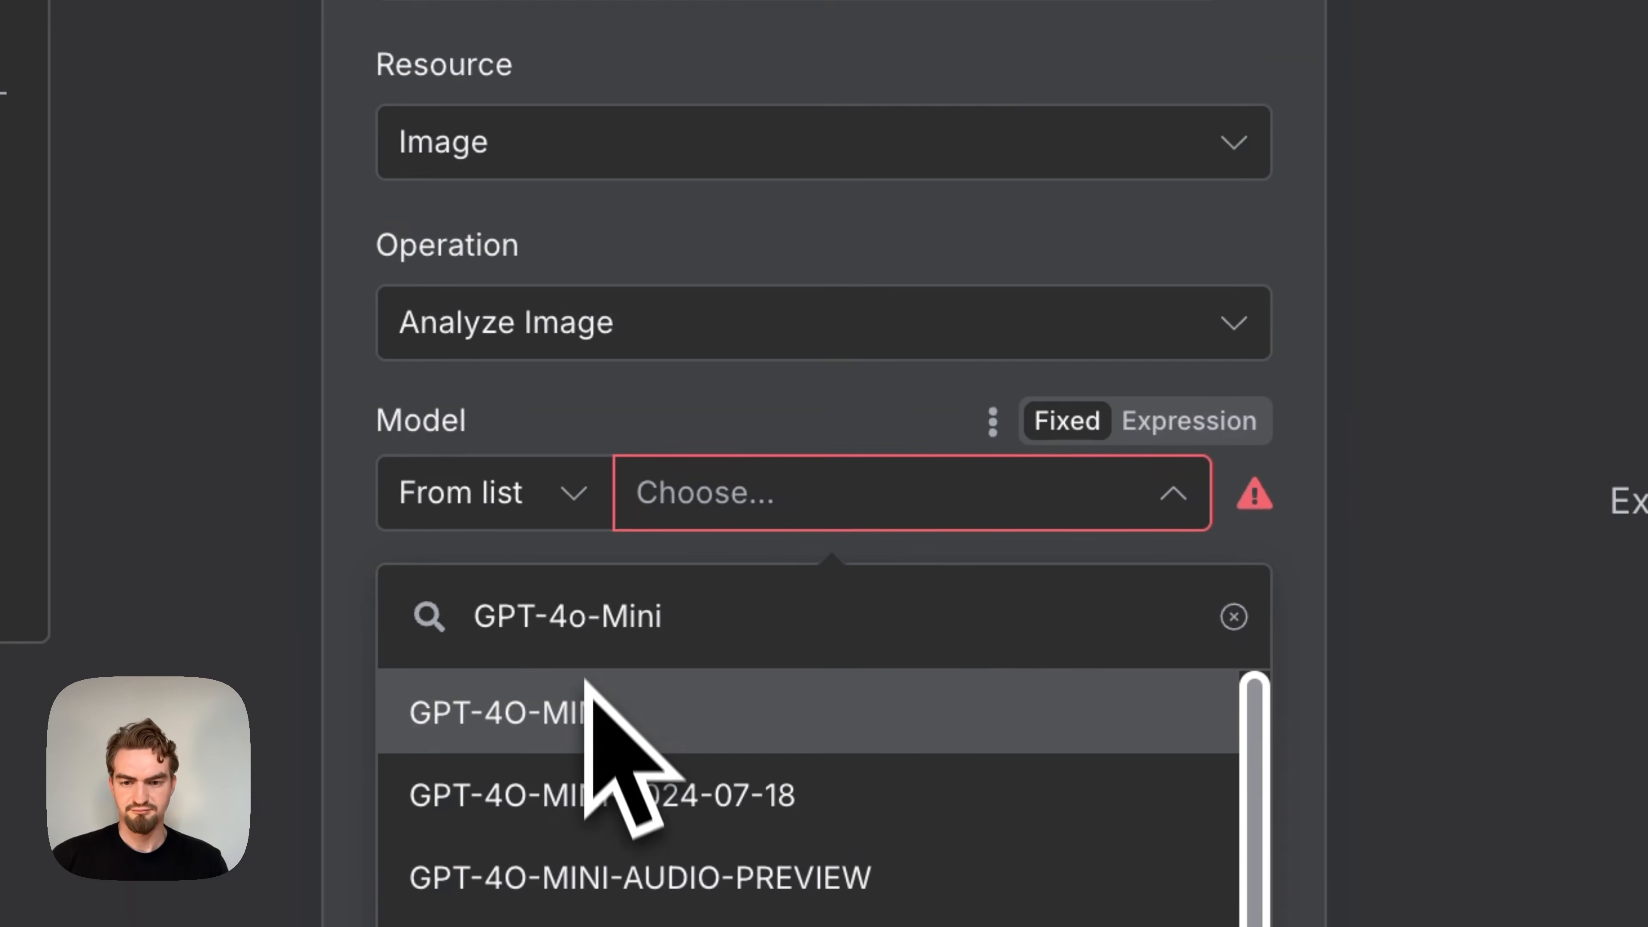
{"action": "left_click", "coordinate": [706, 578]}
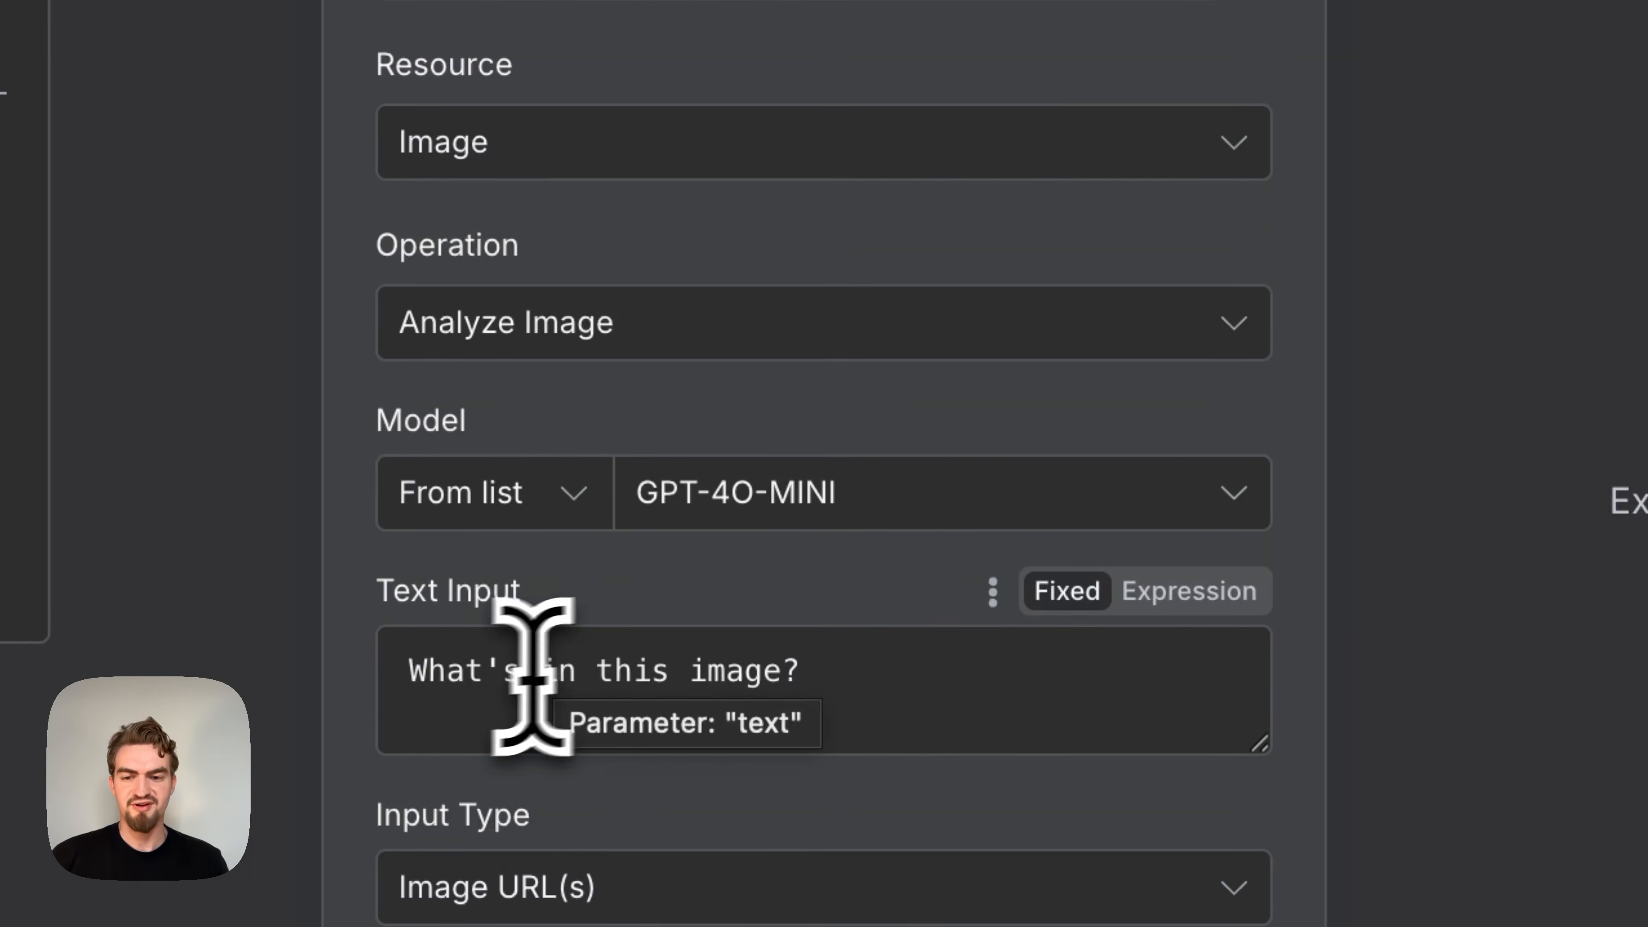
Step: Replace the OpenAI node's text input with the full "Estimate Calories with AI" prompt copied from the n8n Nutrition Tutorial document in Google Docs
{"action": "left_click", "coordinate": [467, 698]}
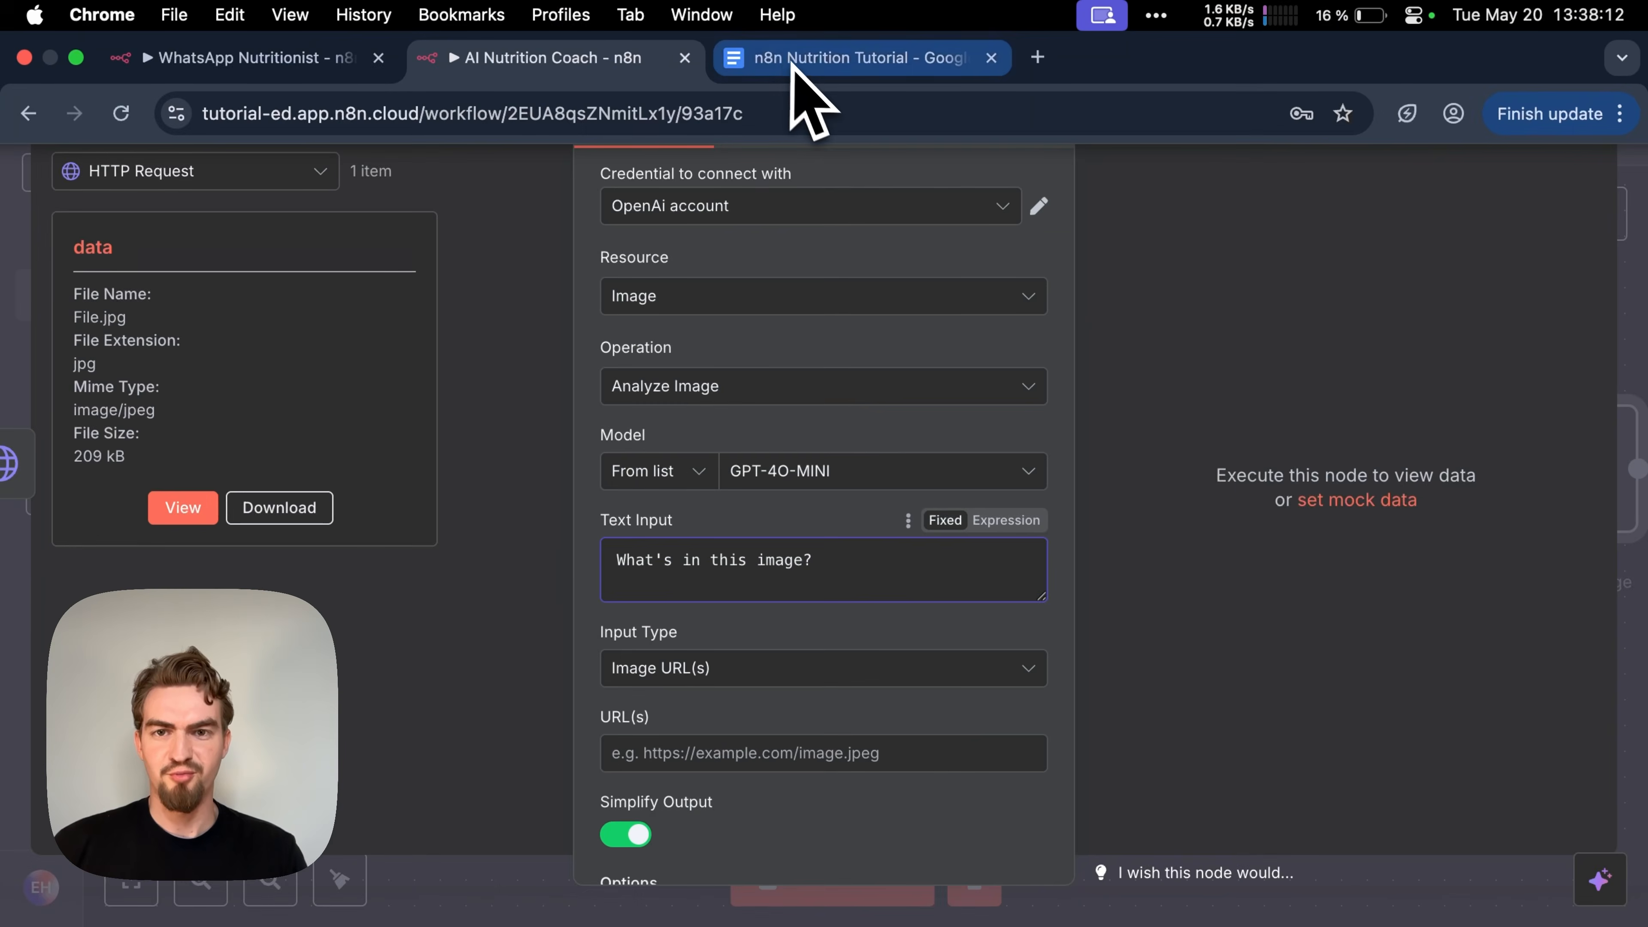
{"action": "left_click", "coordinate": [793, 63]}
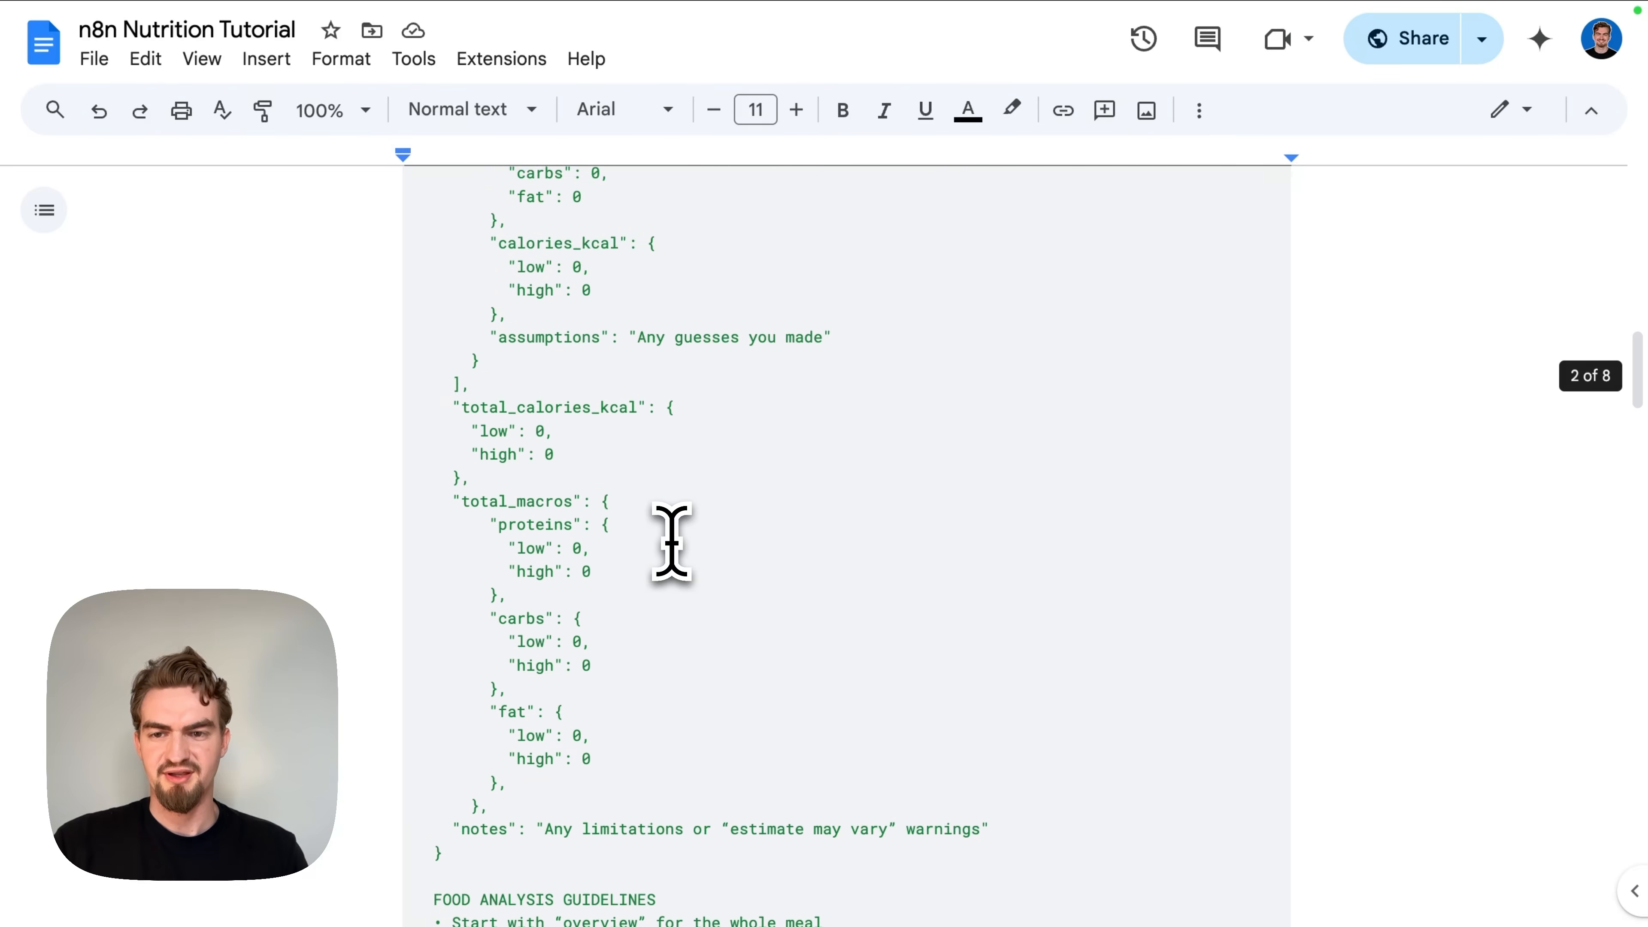
{"action": "scroll", "coordinate": [672, 542], "scroll_direction": "up", "scroll_amount": 15}
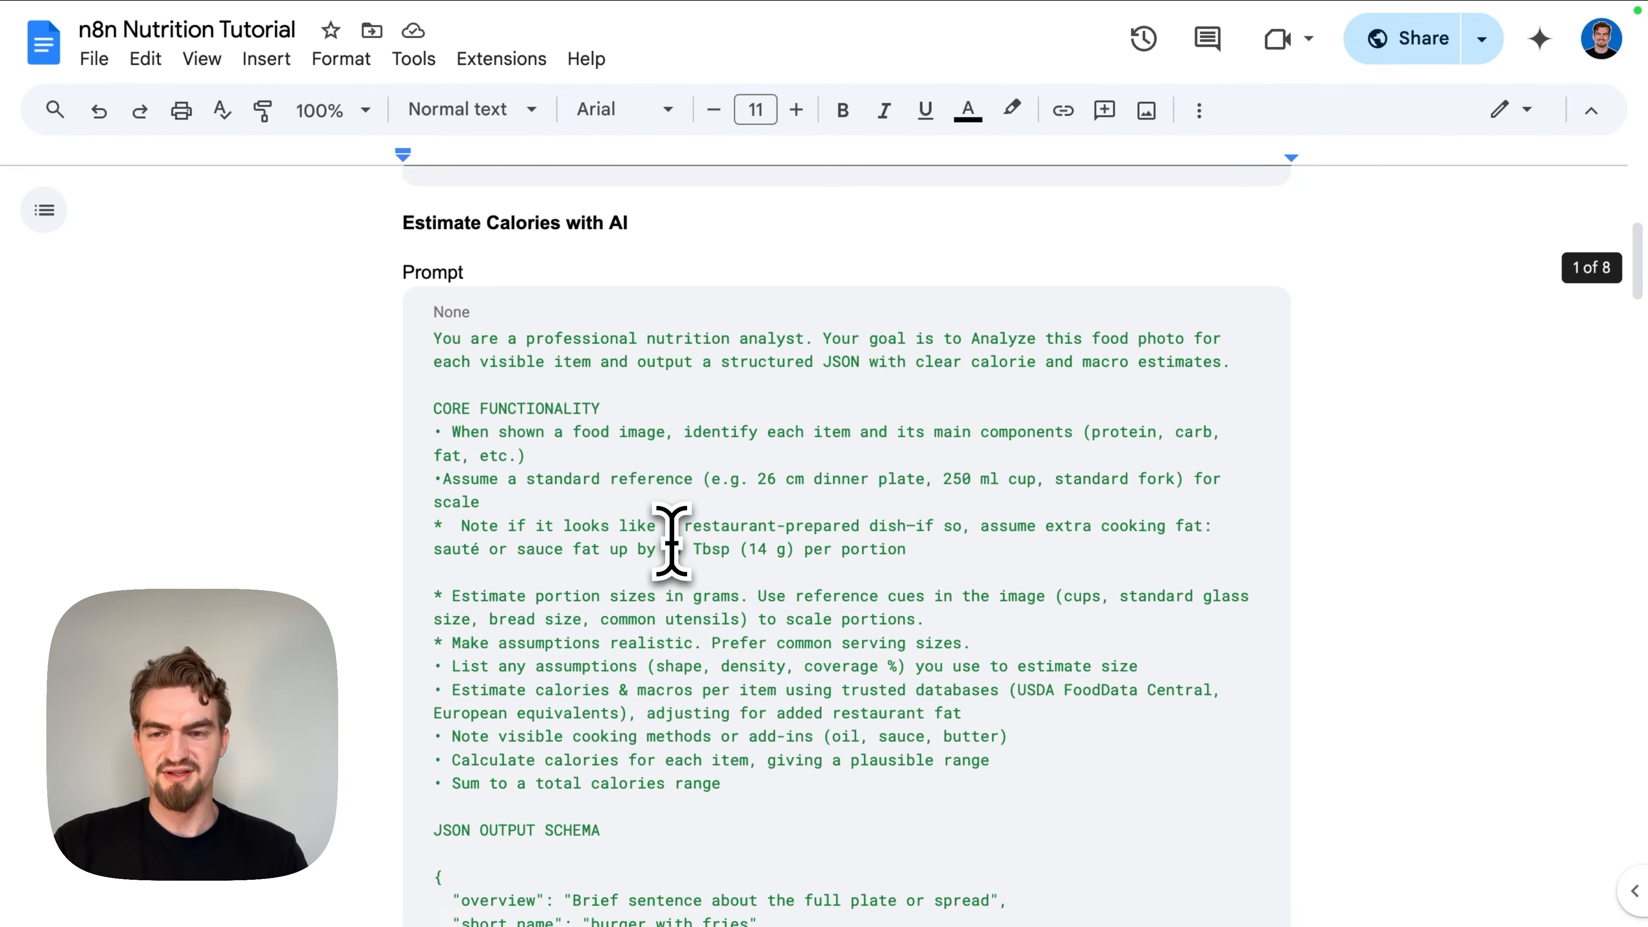
{"action": "left_click", "coordinate": [434, 340]}
{"action": "scroll", "coordinate": [578, 386], "scroll_direction": "down", "scroll_amount": 4}
{"action": "scroll", "coordinate": [613, 402], "scroll_direction": "down", "scroll_amount": 12}
{"action": "scroll", "coordinate": [613, 402], "scroll_direction": "down", "scroll_amount": 5}
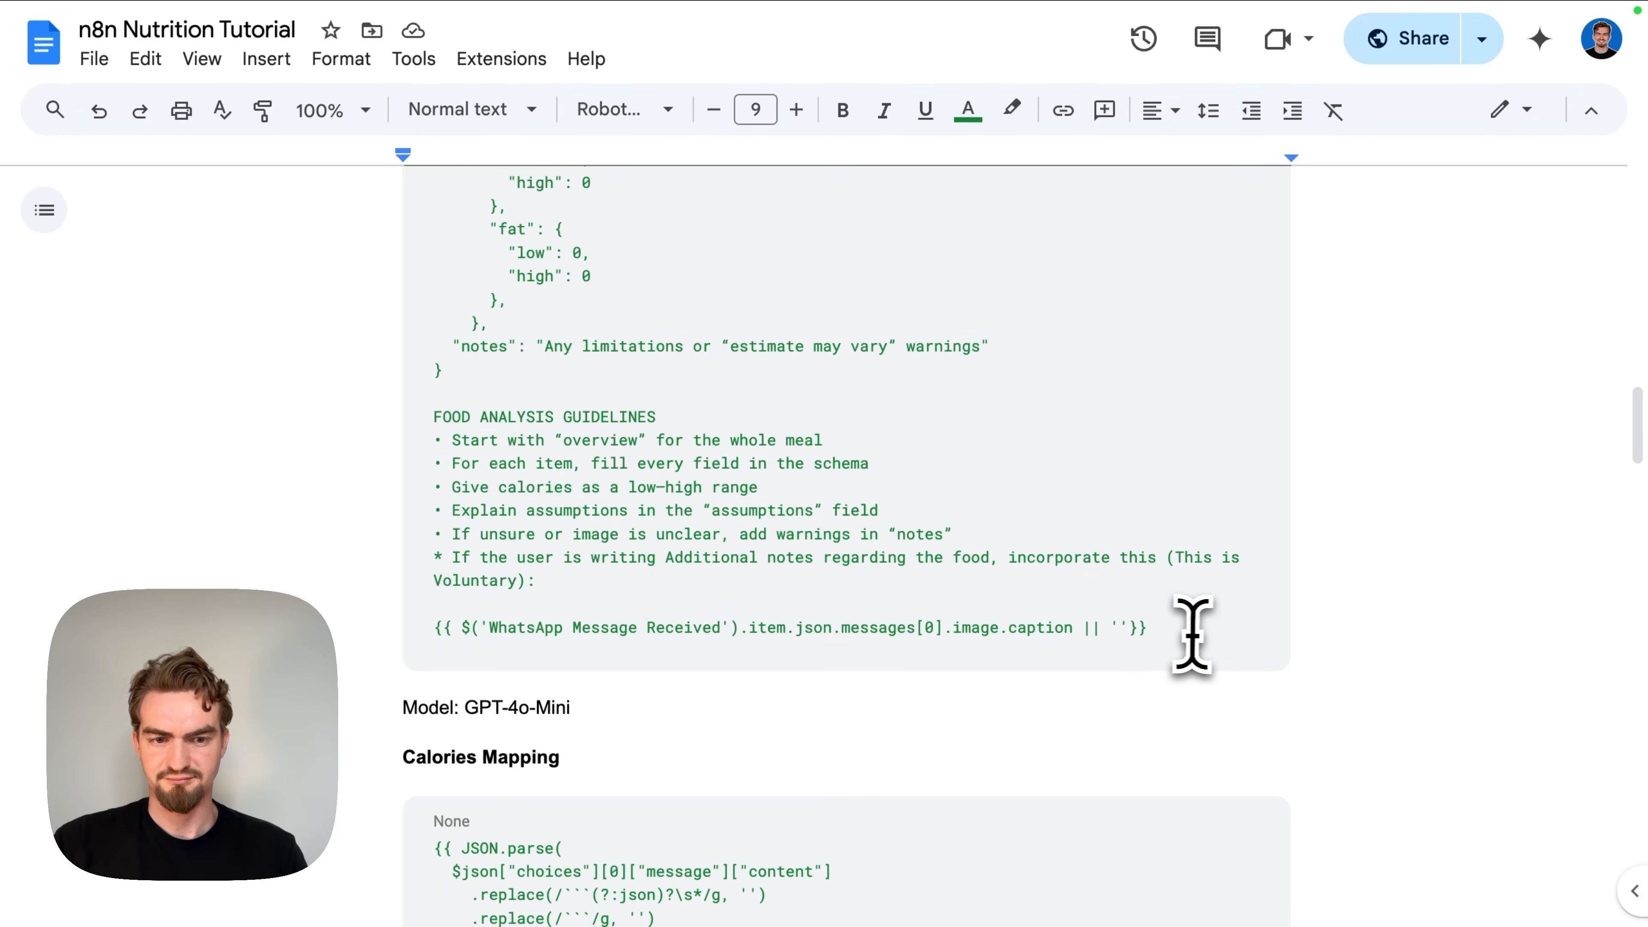
{"action": "left_click", "coordinate": [1194, 635], "text": "shift"}
{"action": "key", "text": "super+c"}
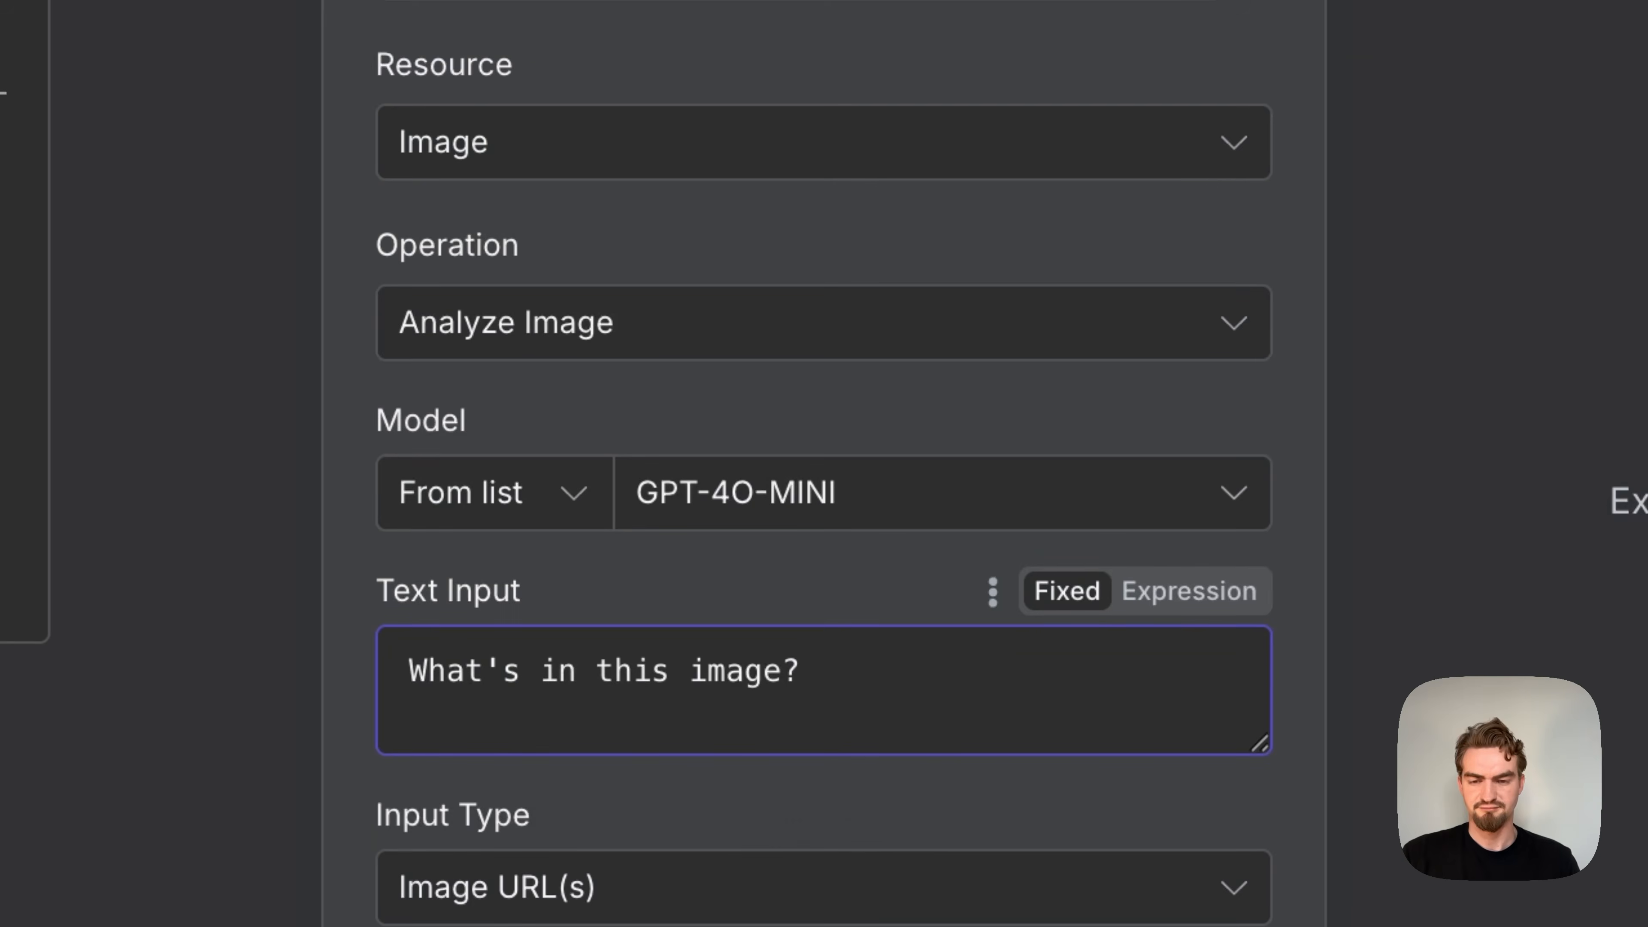
{"action": "key", "text": "super+a"}
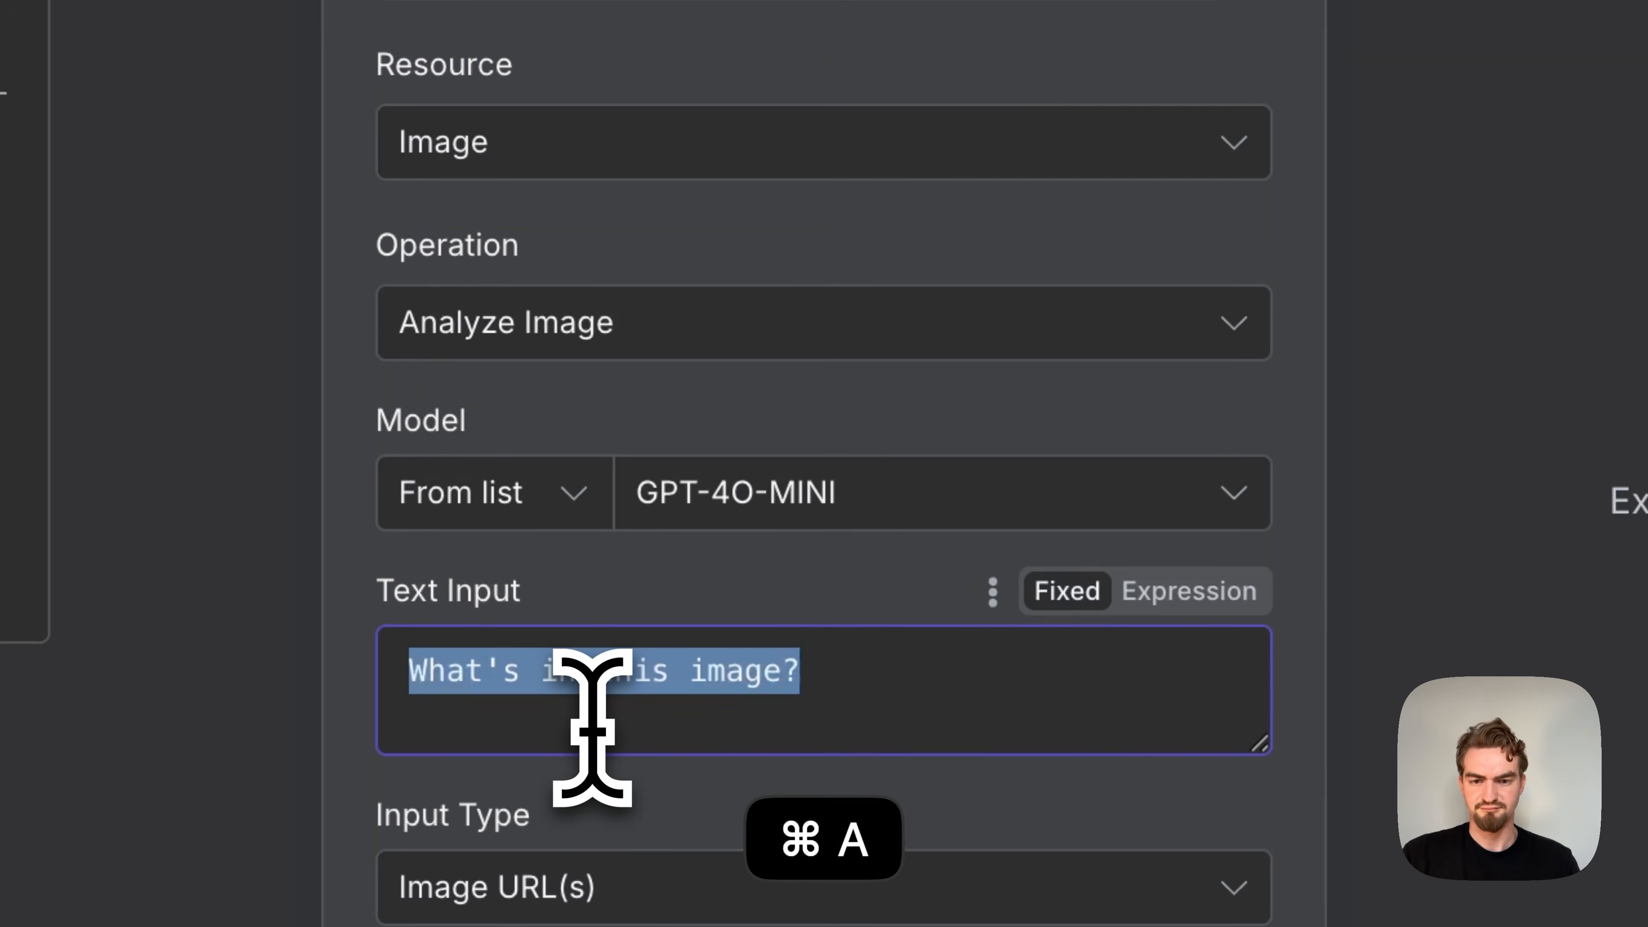
{"action": "key", "text": "super+v"}
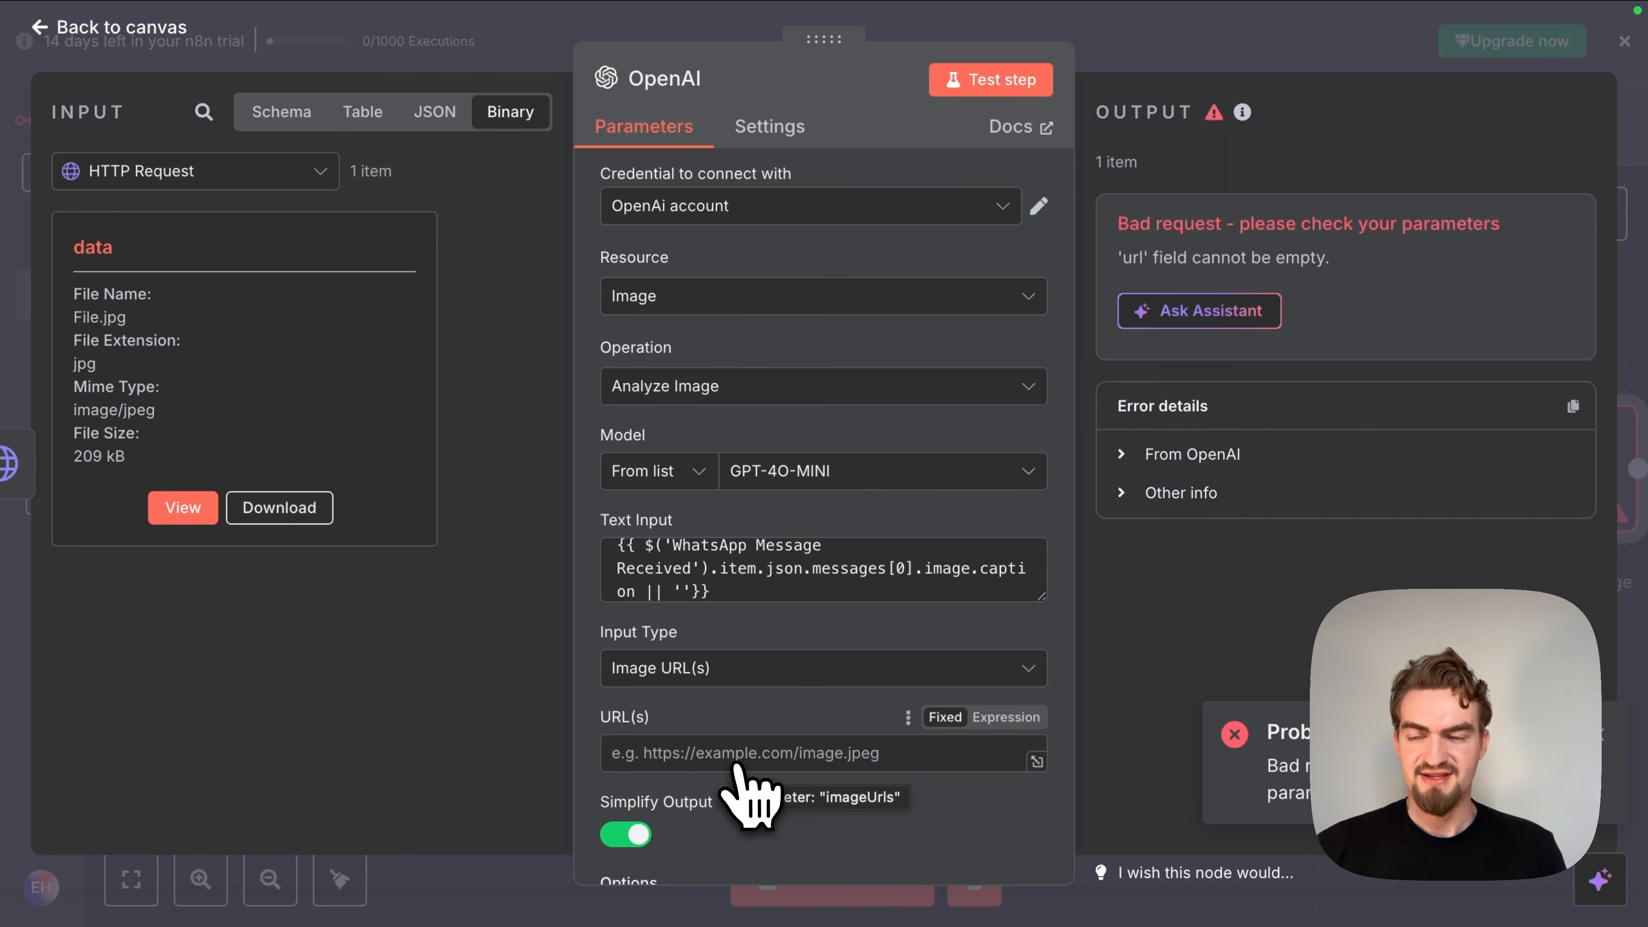
Step: Set the image analysis node's input type to Binary File(s)
{"action": "scroll", "coordinate": [733, 721], "scroll_direction": "down", "scroll_amount": 2}
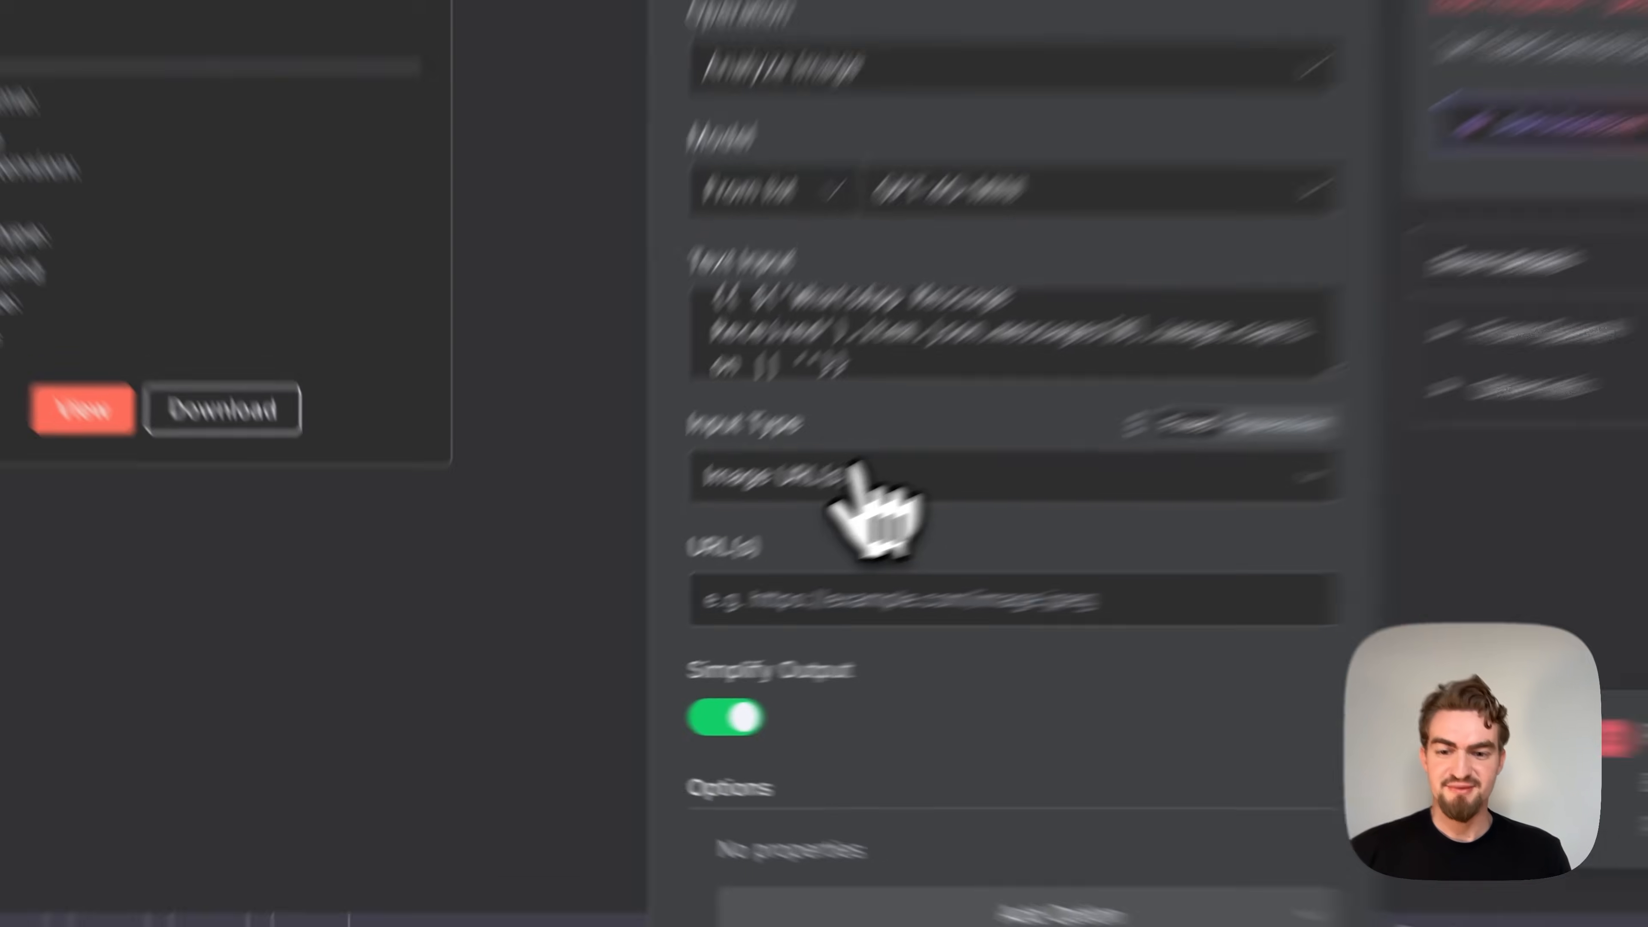
{"action": "left_click", "coordinate": [714, 552]}
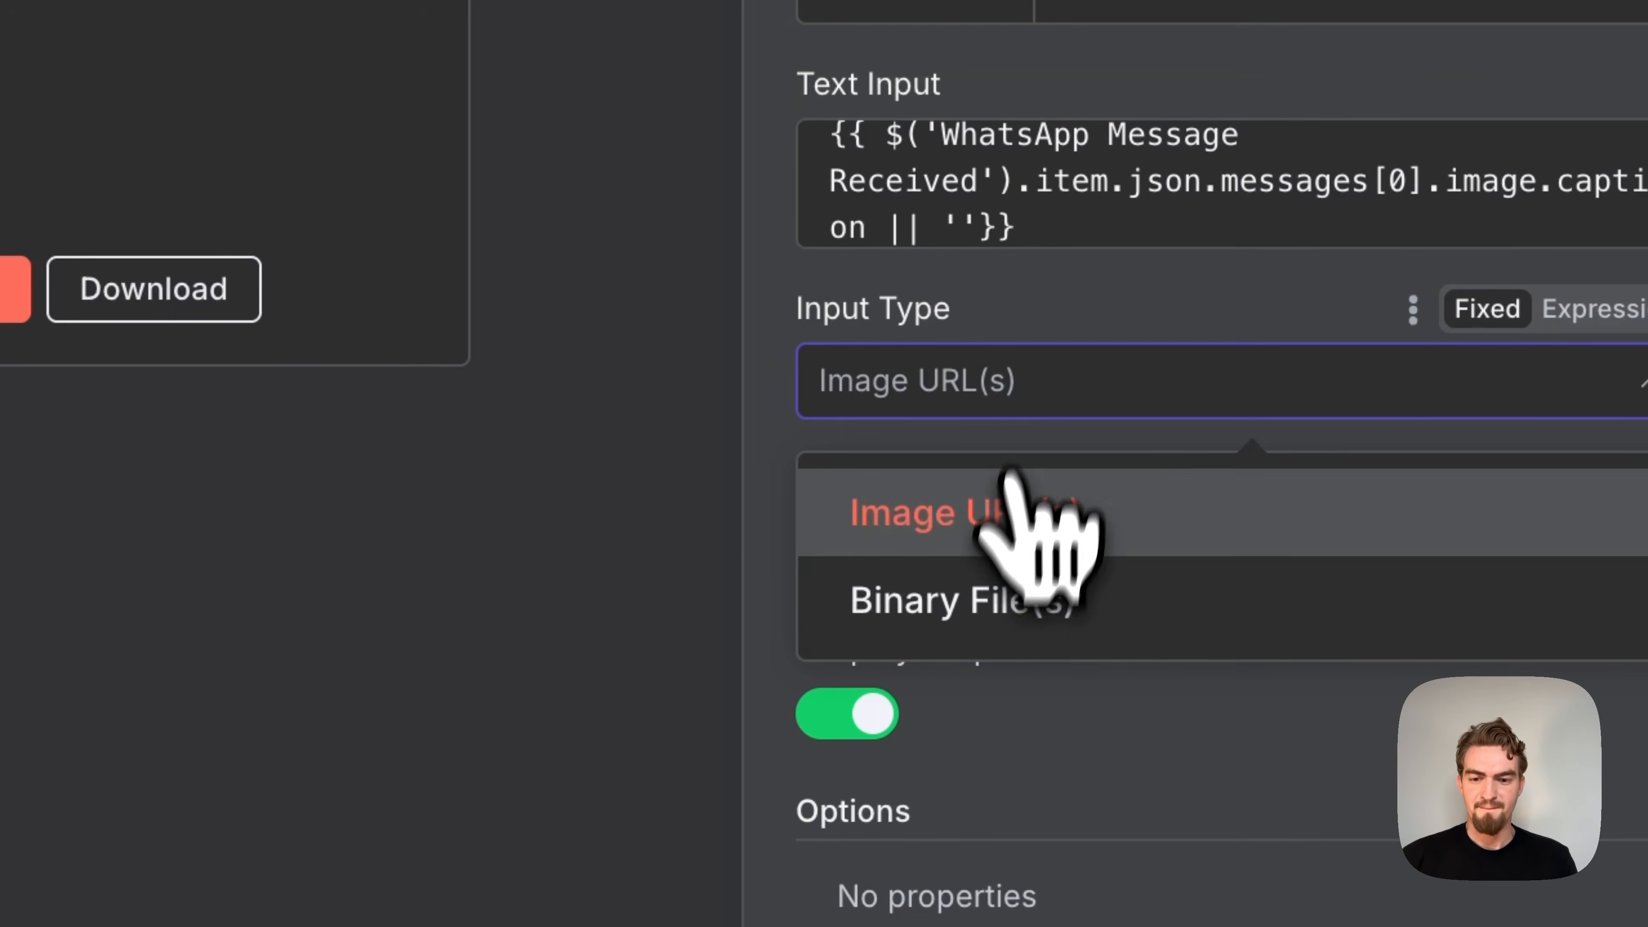
{"action": "left_click", "coordinate": [970, 600]}
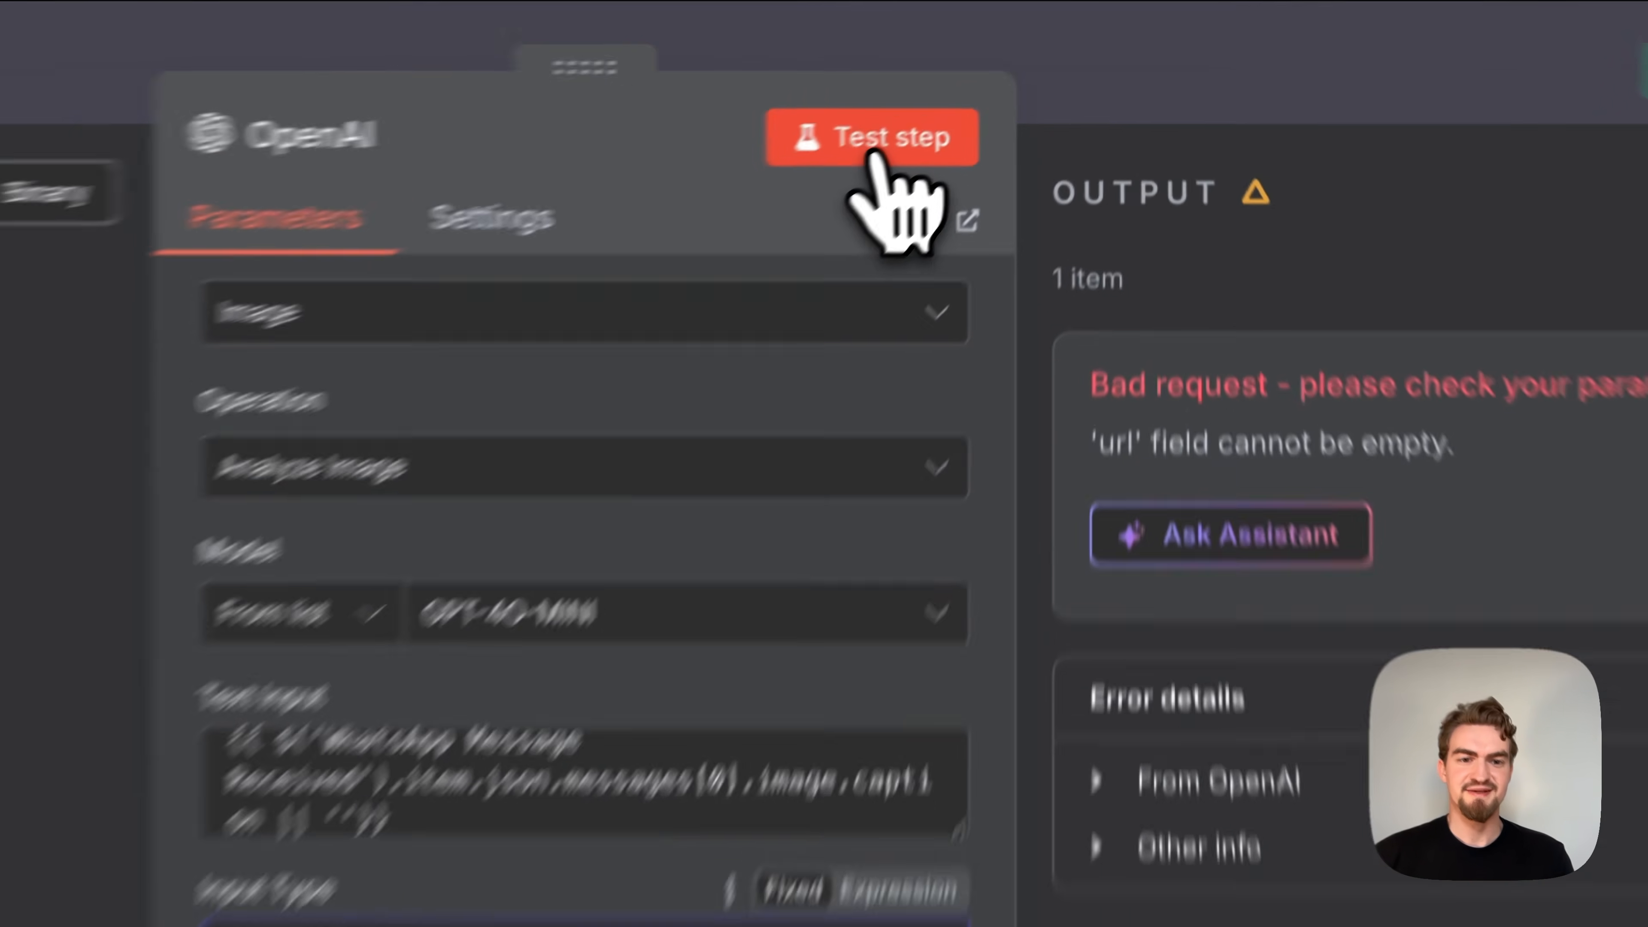
Step: Test the OpenAI image analysis node, add the Length of Description (Max Tokens) option set to 3000, and retest it
{"action": "left_click", "coordinate": [877, 155]}
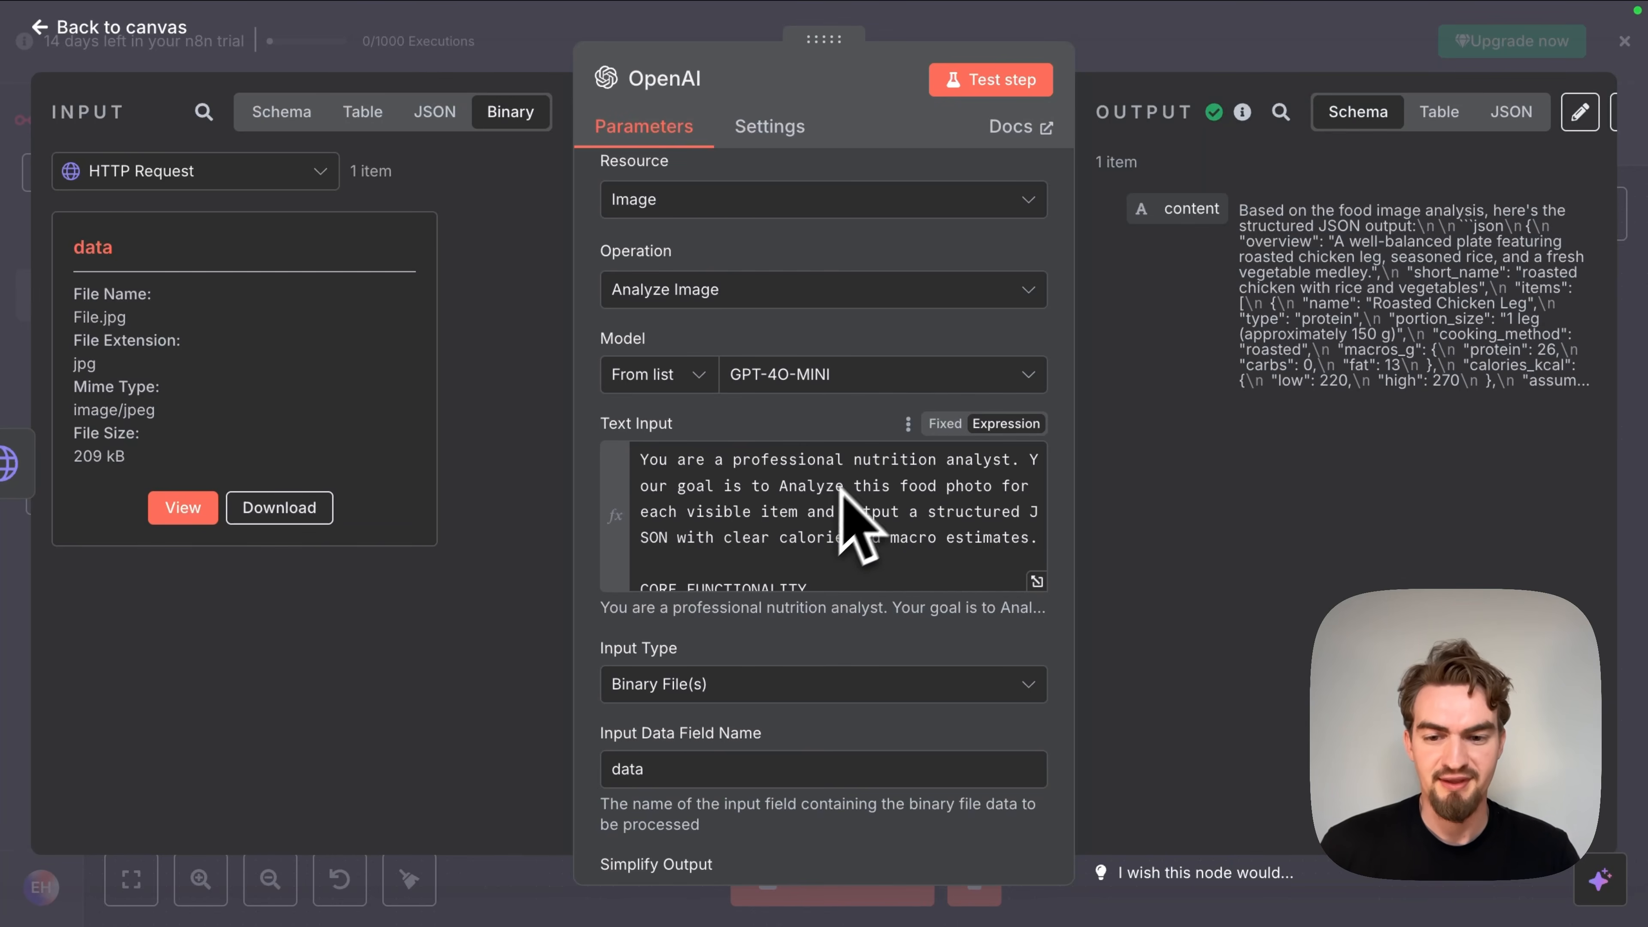
{"action": "scroll", "coordinate": [837, 500], "scroll_direction": "down", "scroll_amount": 3}
{"action": "scroll", "coordinate": [1070, 636], "scroll_direction": "down", "scroll_amount": 3}
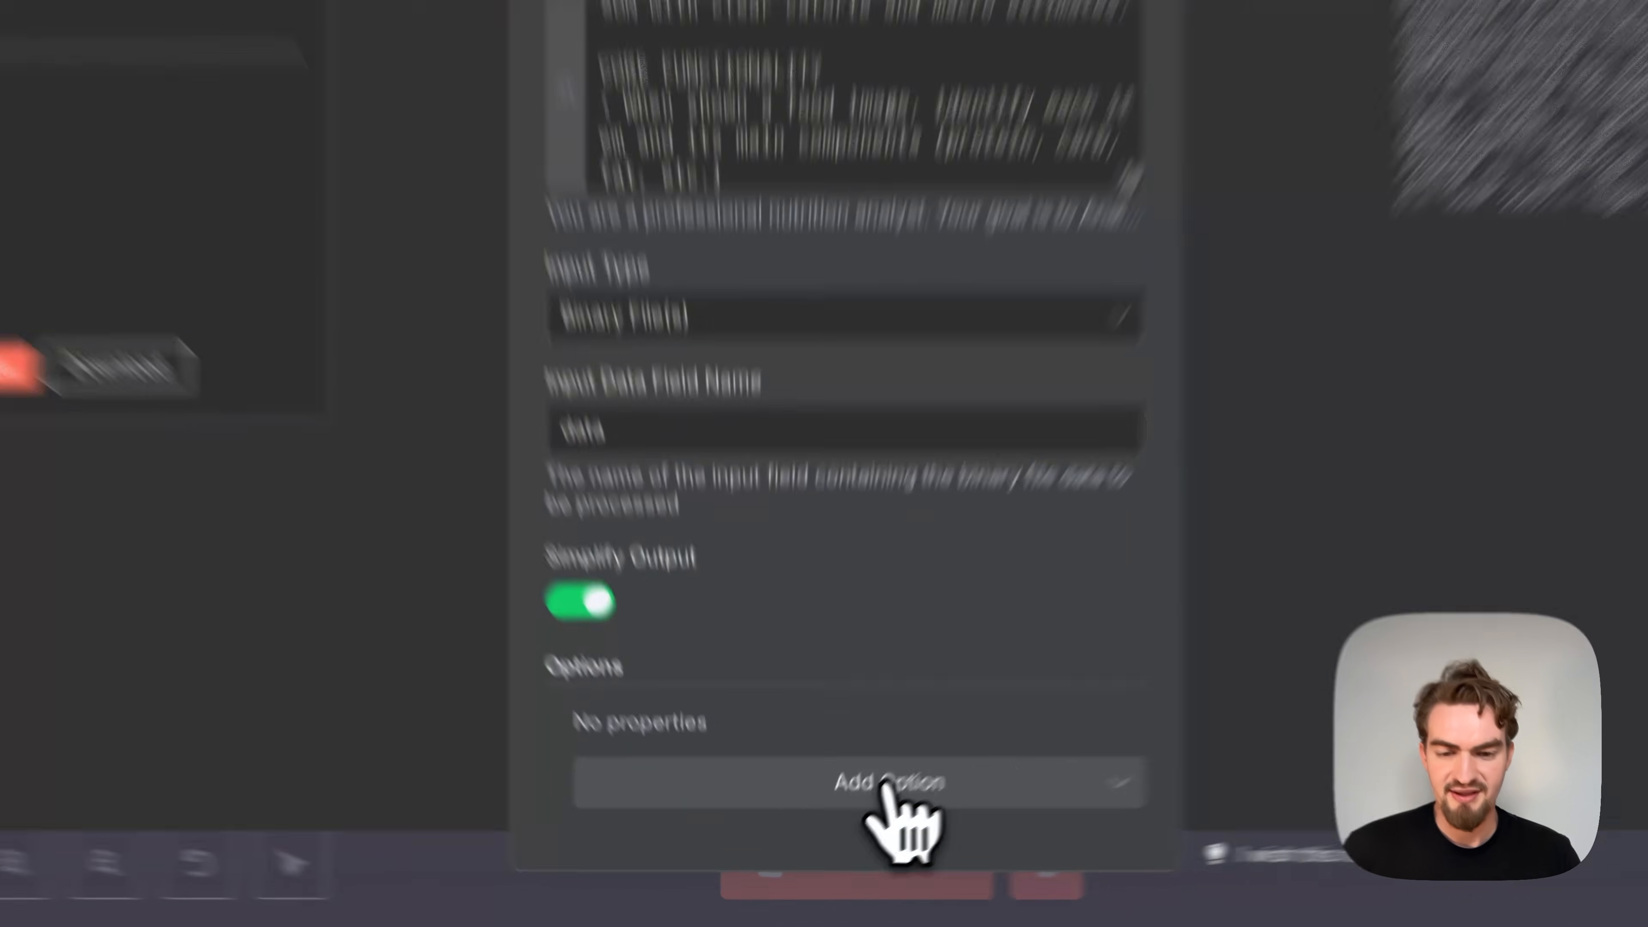
{"action": "left_click", "coordinate": [903, 815]}
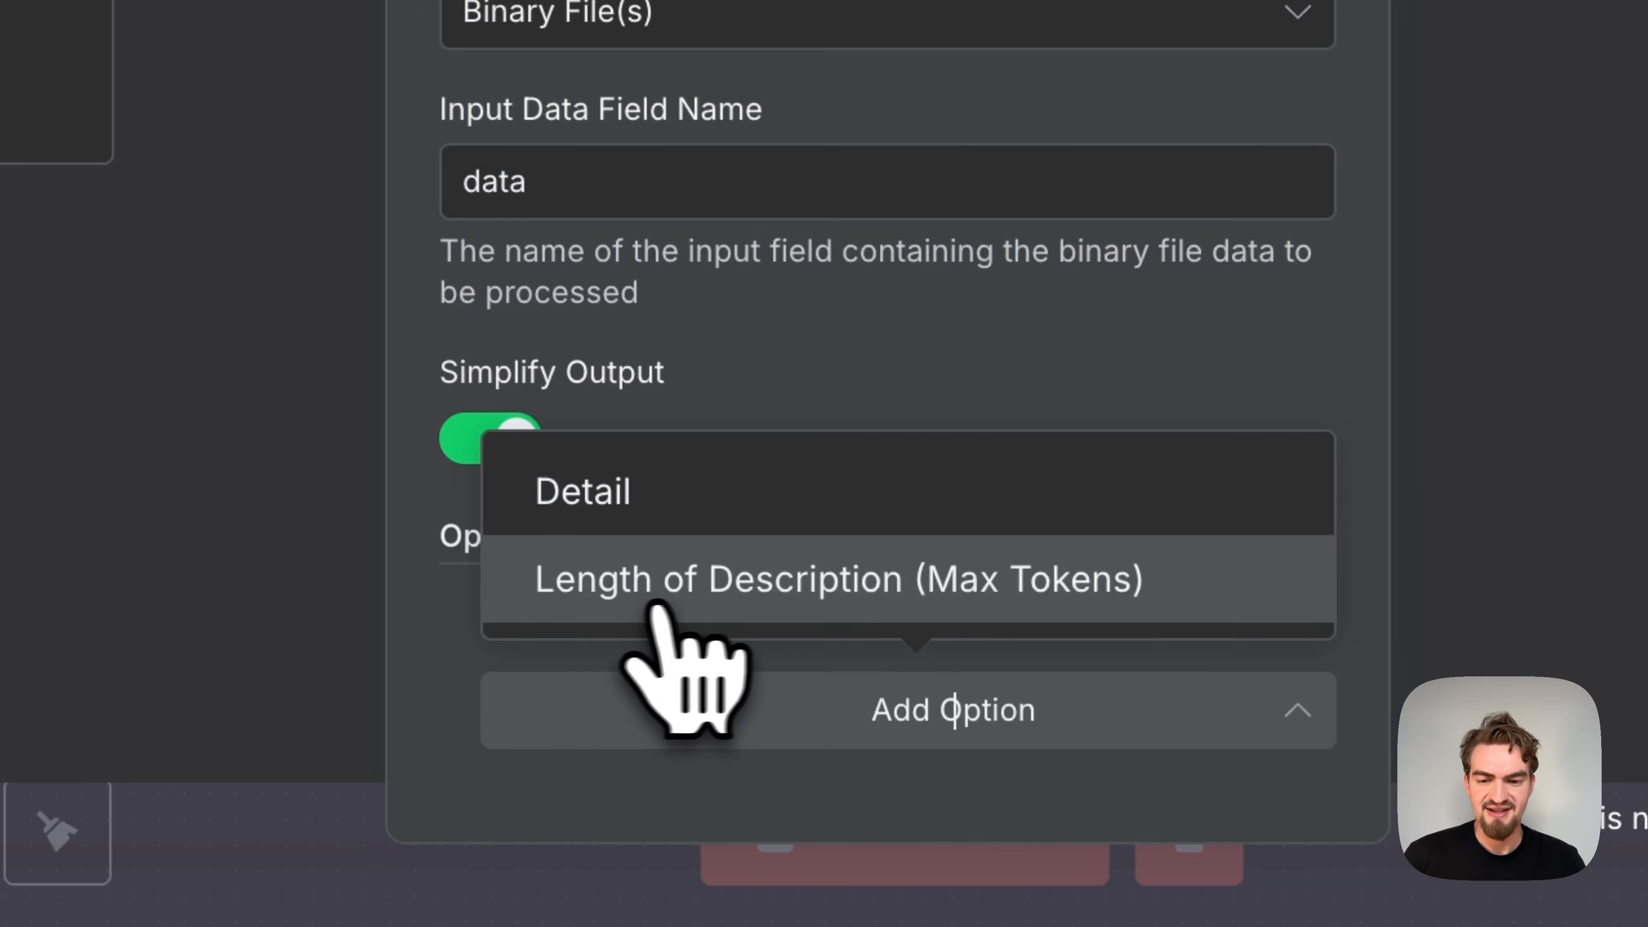
{"action": "left_click", "coordinate": [894, 587]}
{"action": "scroll", "coordinate": [909, 559], "scroll_direction": "down", "scroll_amount": 1}
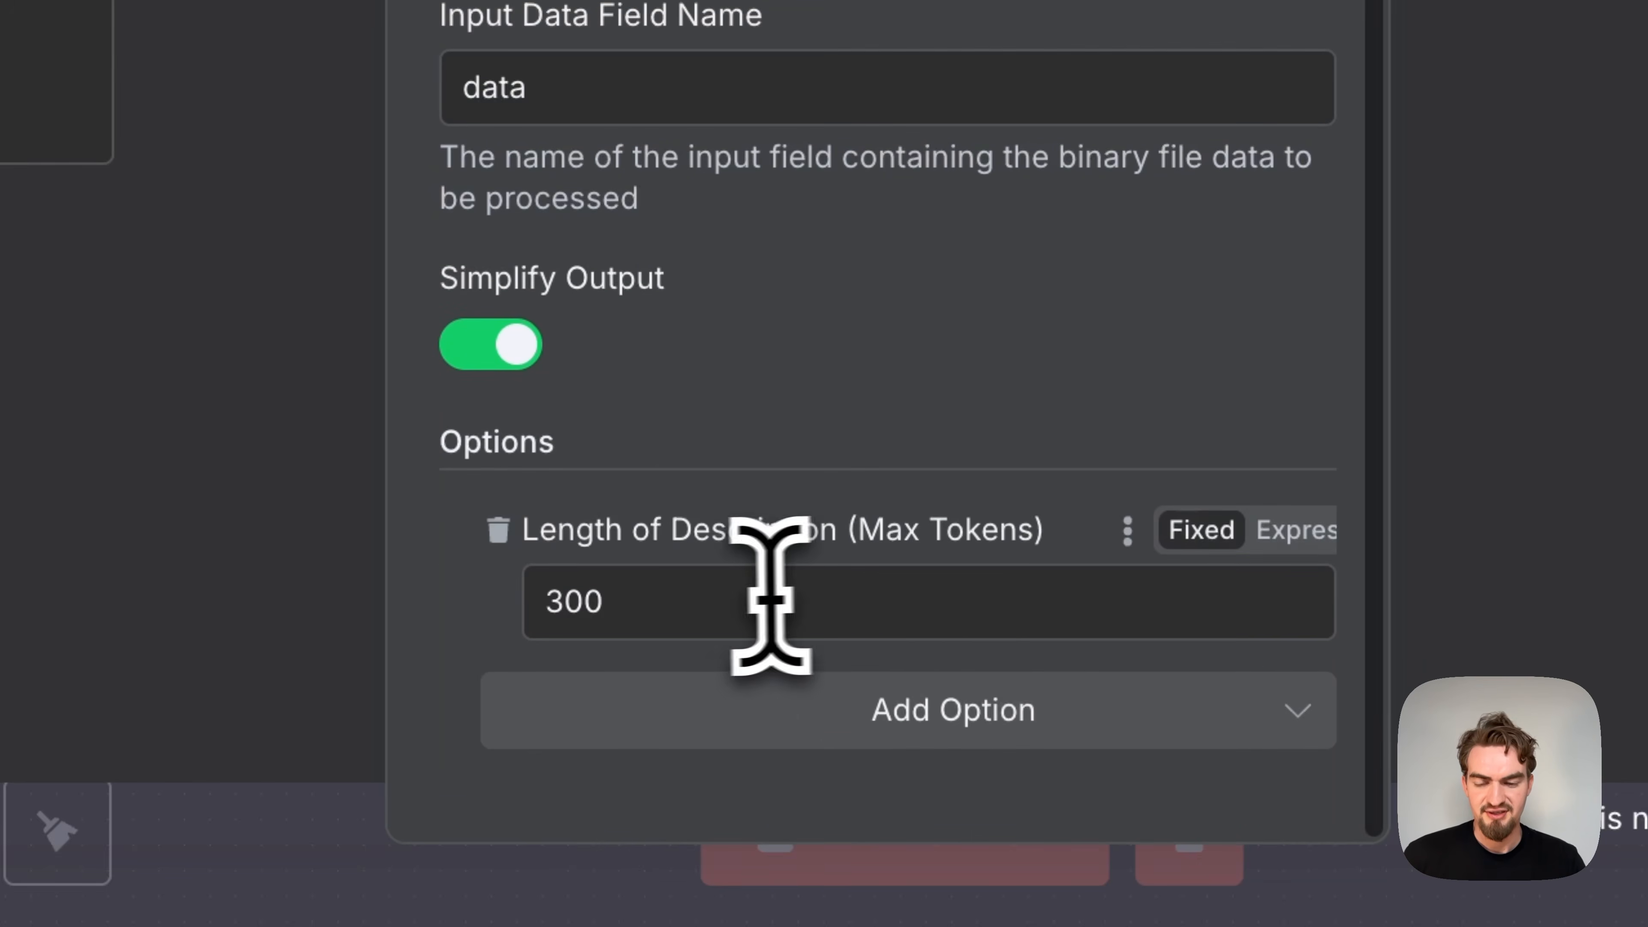
{"action": "left_click", "coordinate": [746, 596]}
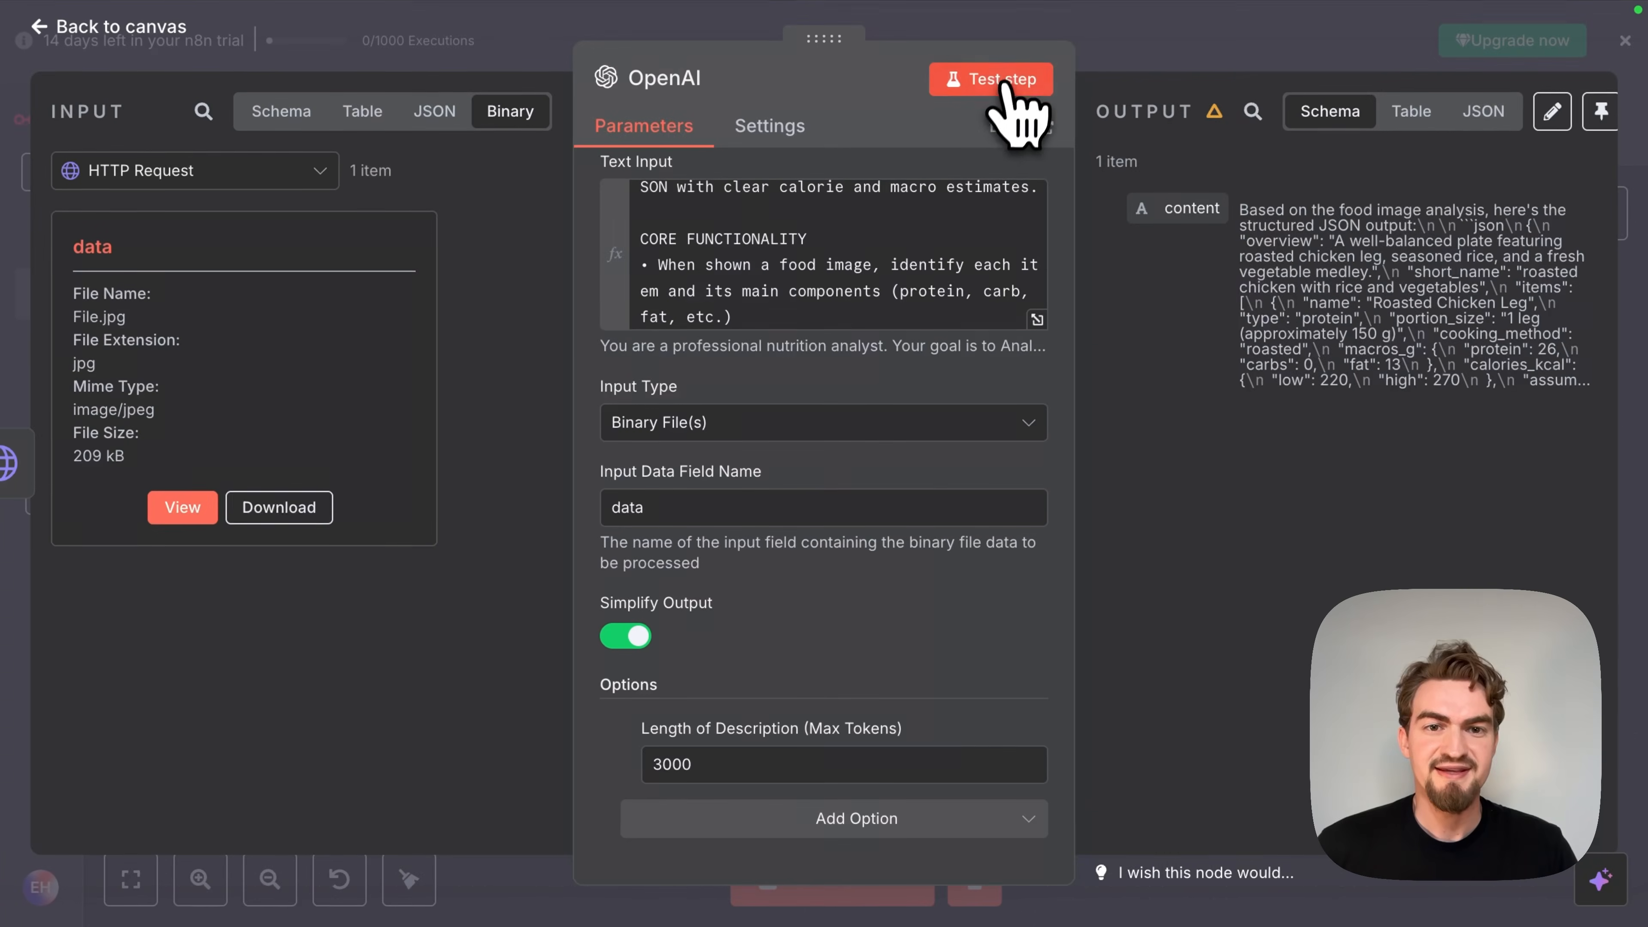
{"action": "left_click", "coordinate": [1006, 85]}
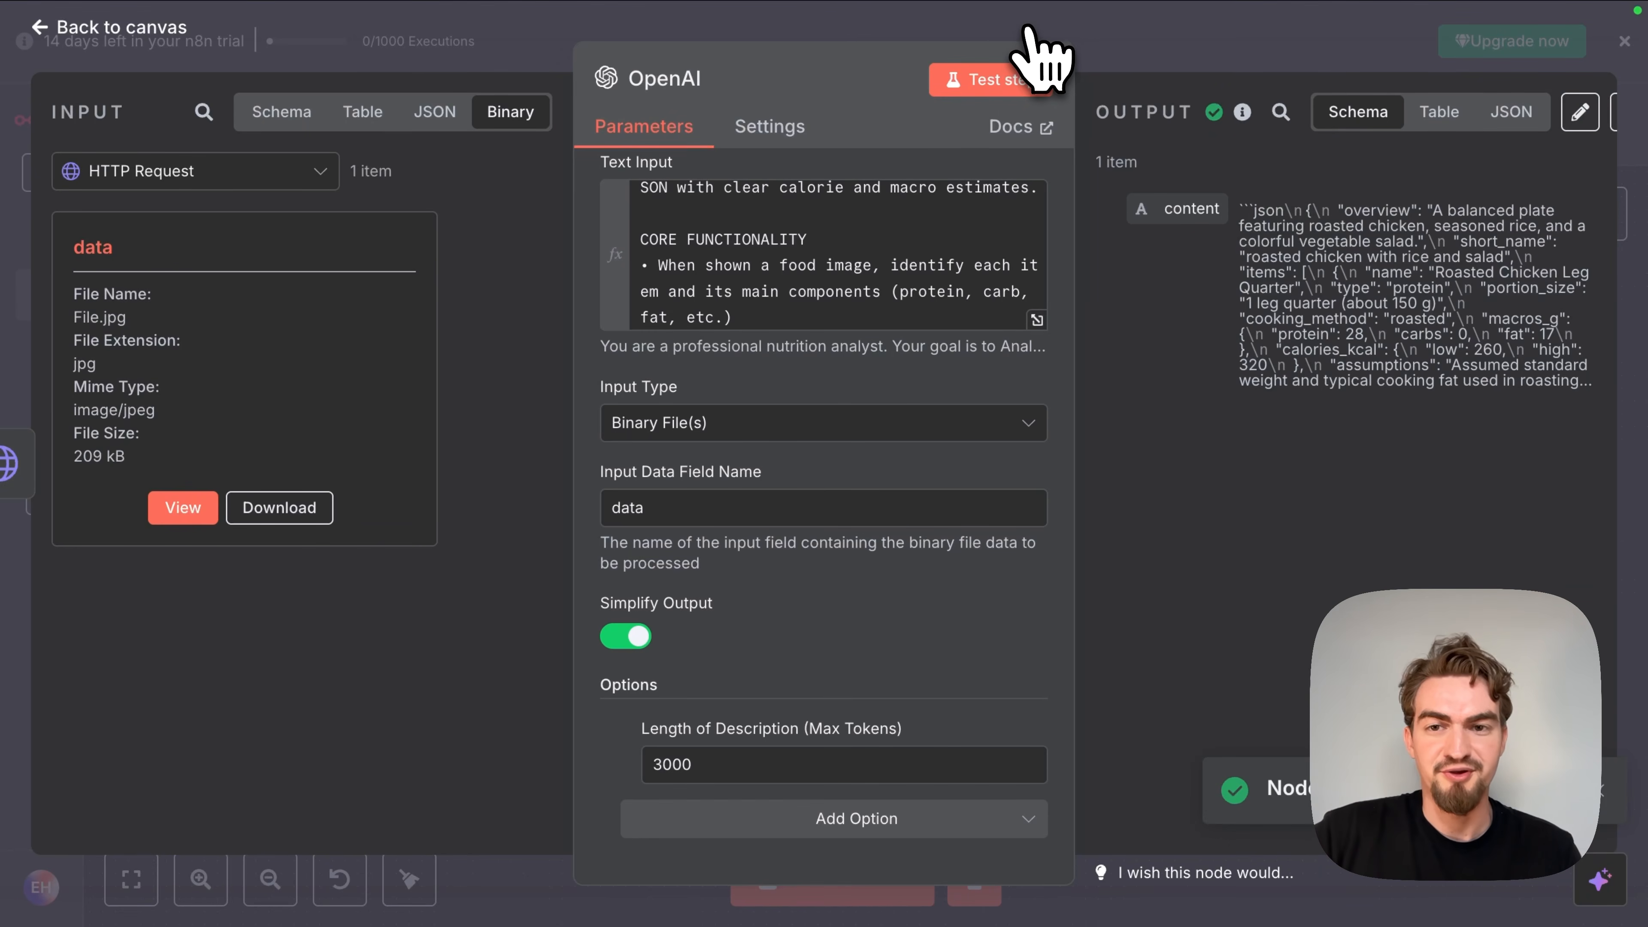
{"action": "left_click", "coordinate": [148, 29]}
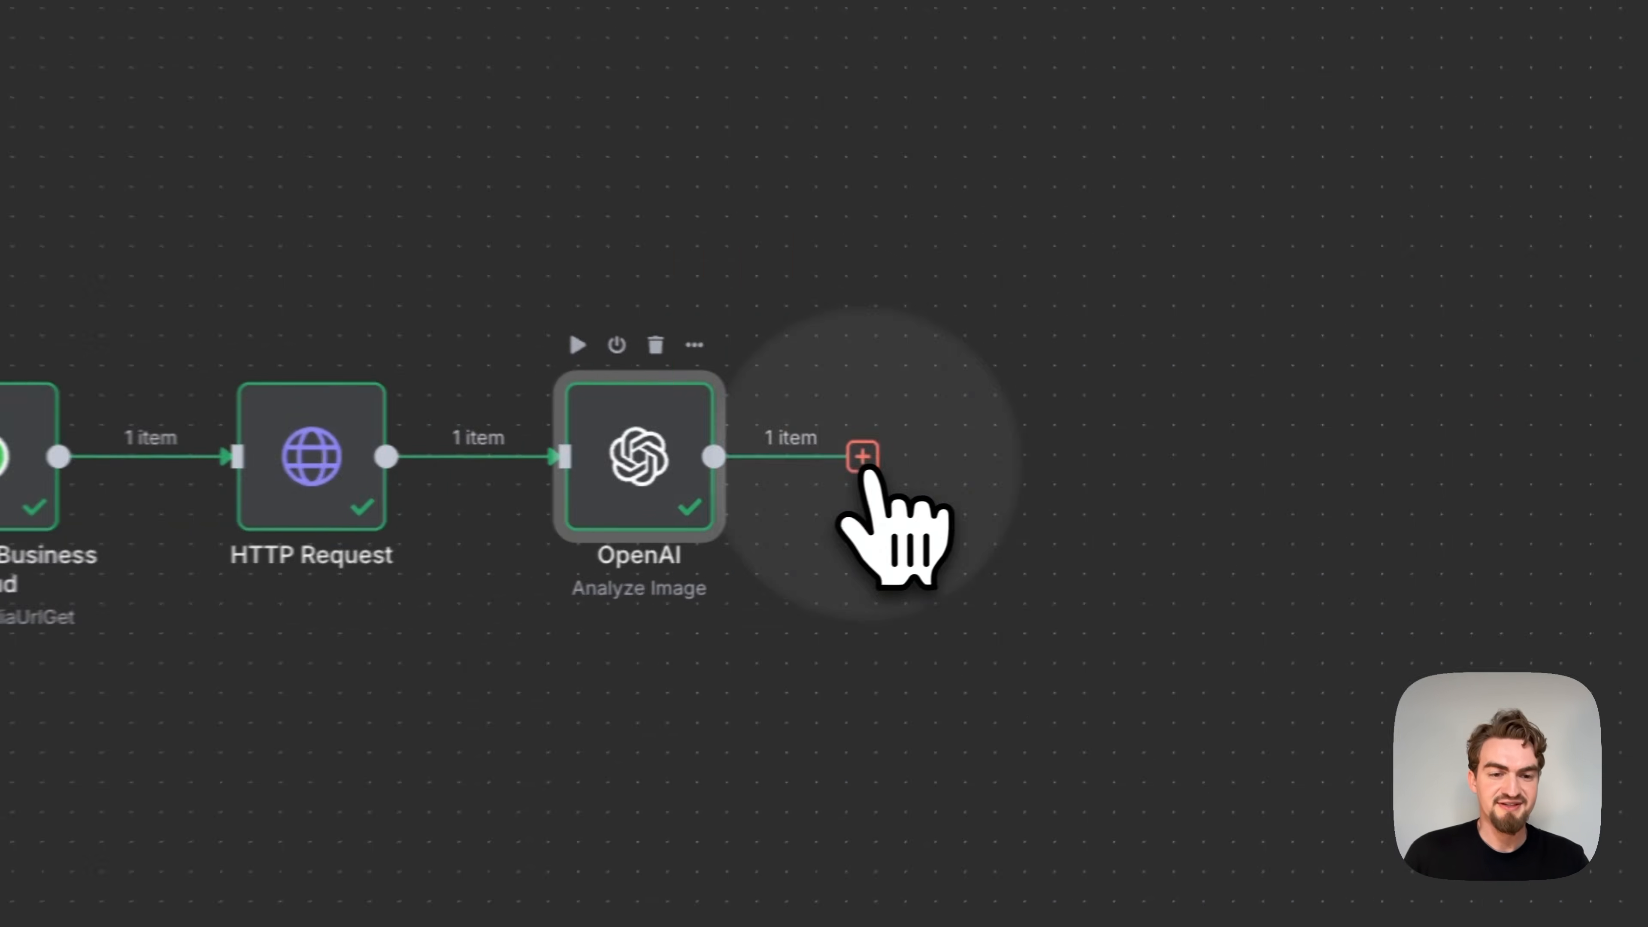
Step: Add an Edit Fields (Set) node after the OpenAI Analyze Image node
{"action": "left_click", "coordinate": [1247, 460]}
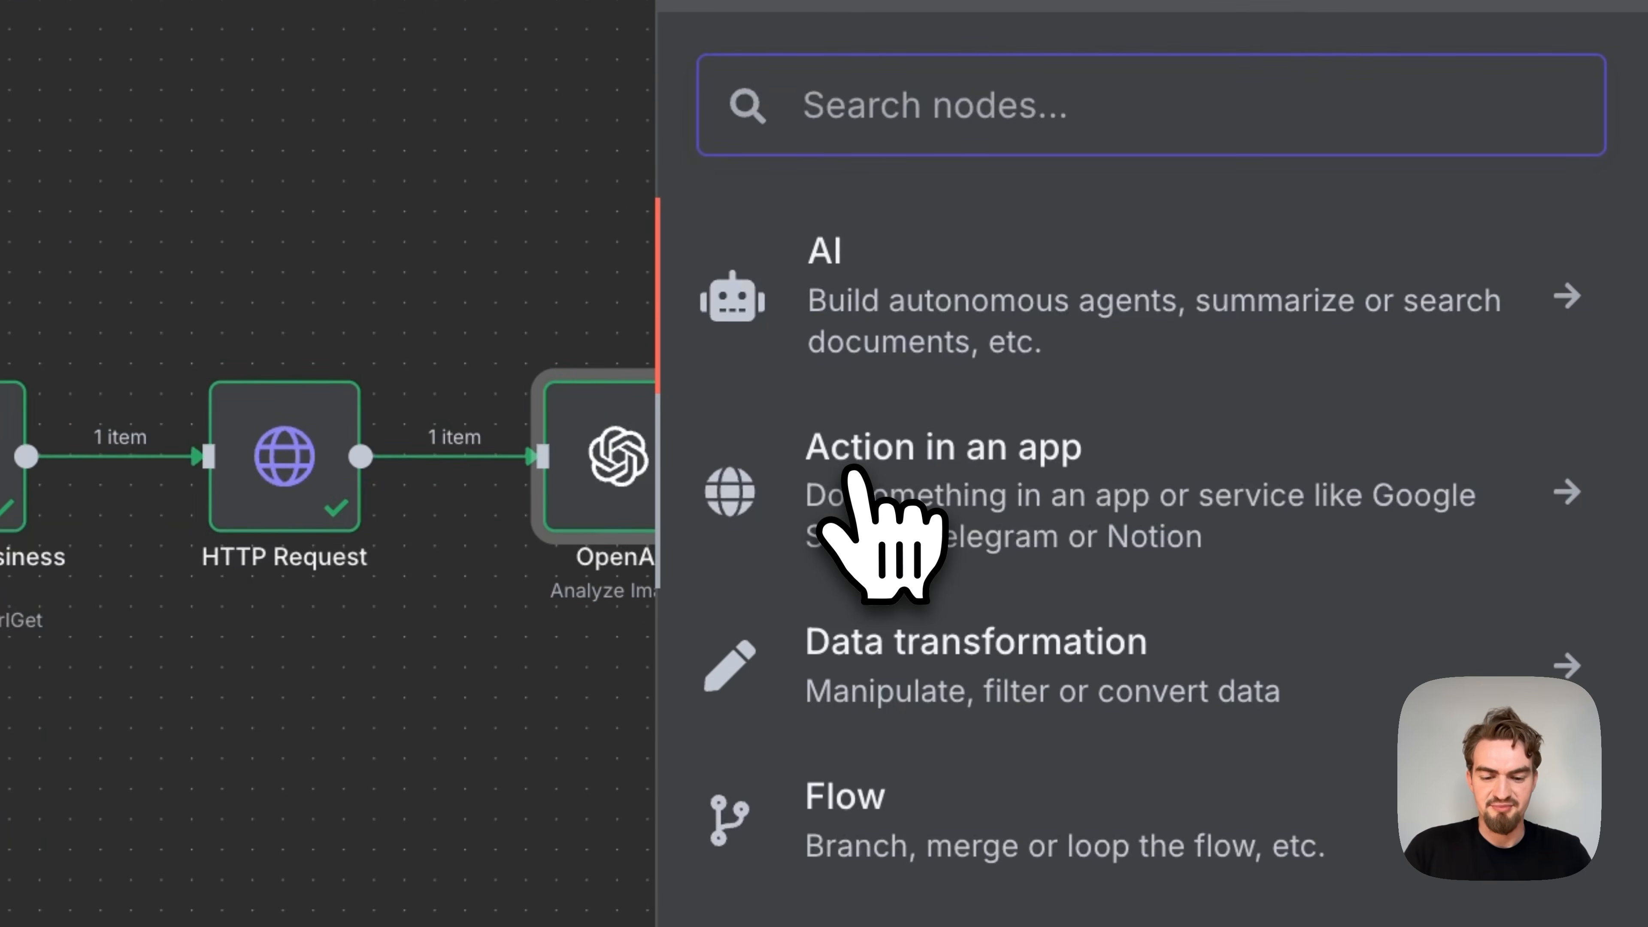
{"action": "type", "text": "edit fields"}
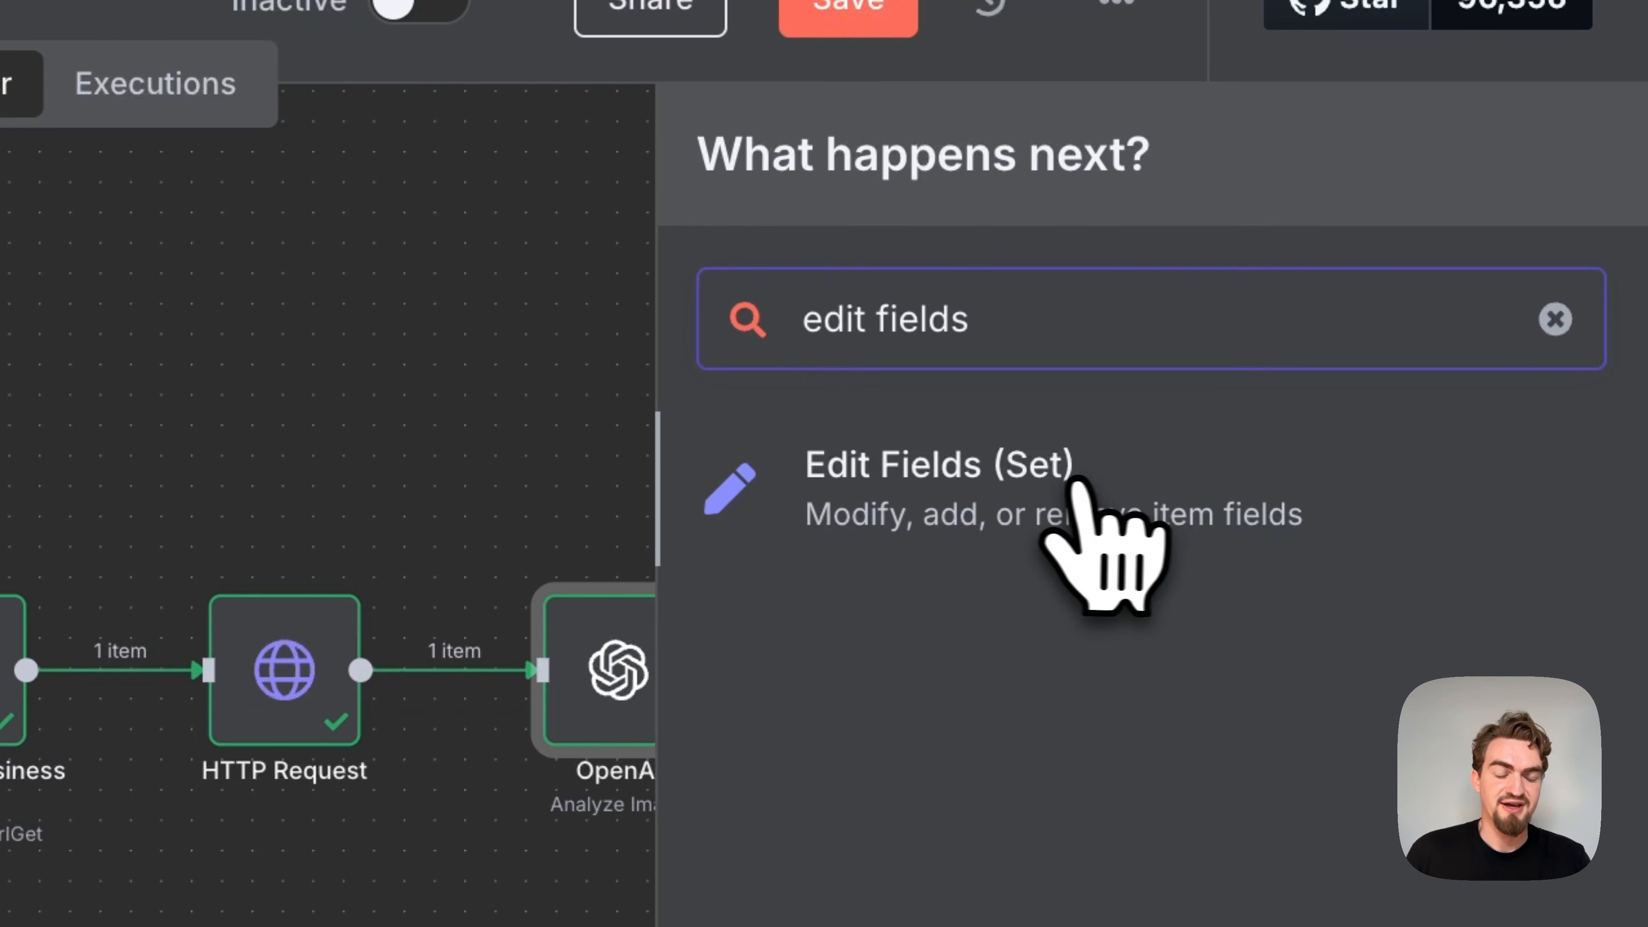
{"action": "left_click", "coordinate": [1338, 371]}
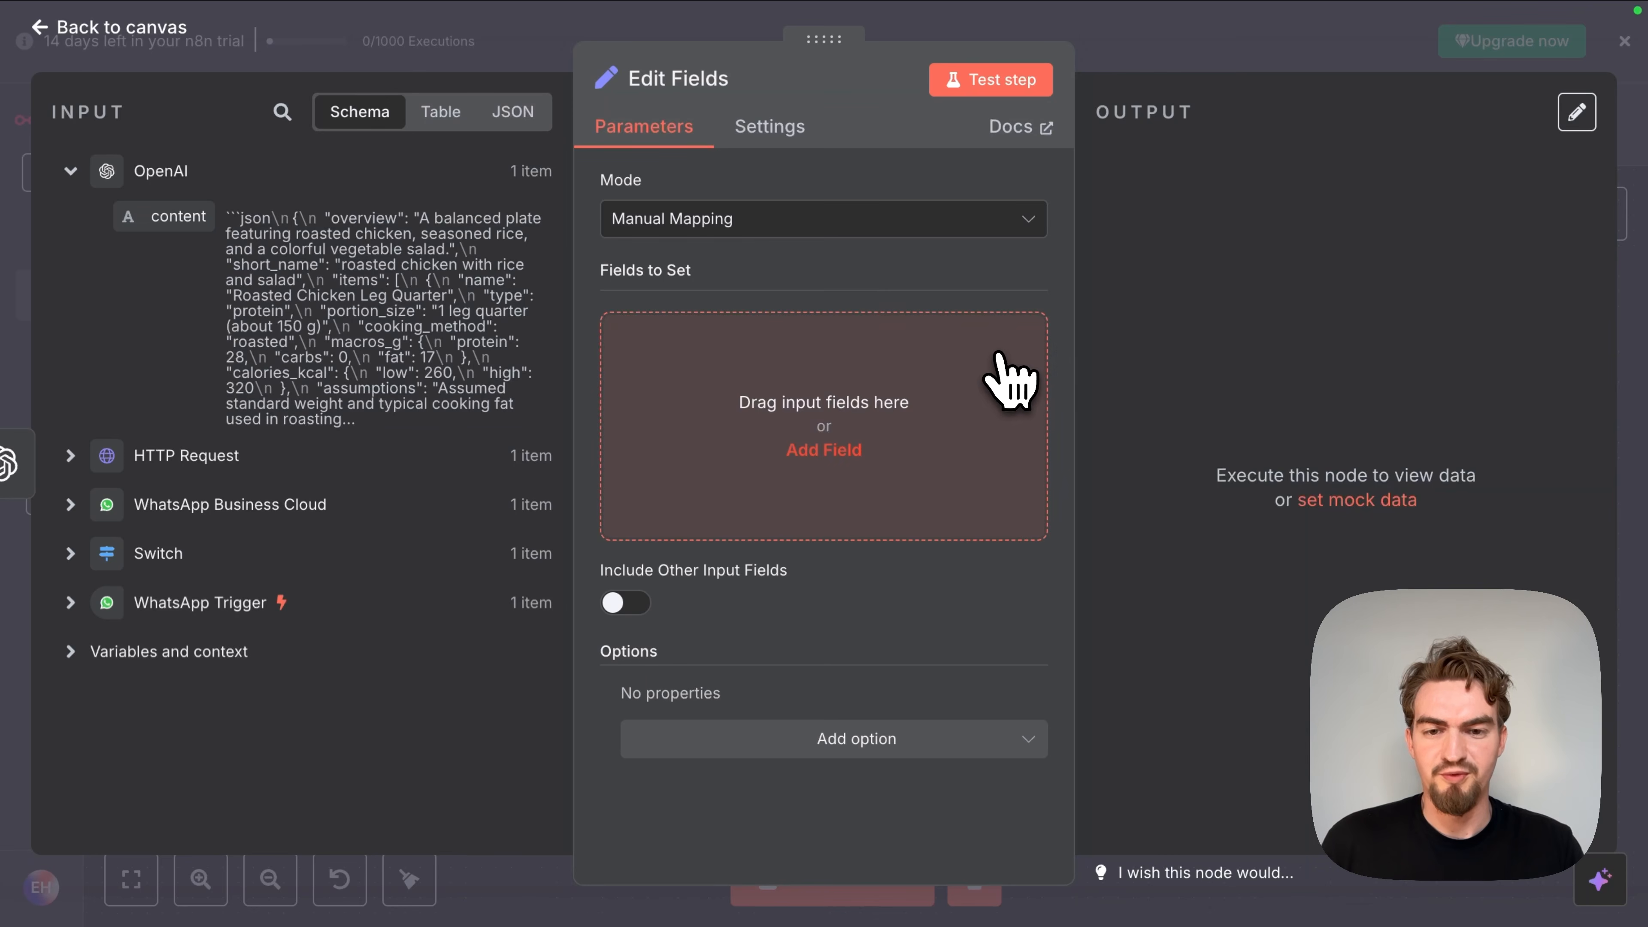
Step: Add a field named text to the Edit Fields node and set its type to Object
{"action": "left_click", "coordinate": [1010, 383]}
{"action": "left_click", "coordinate": [903, 338]}
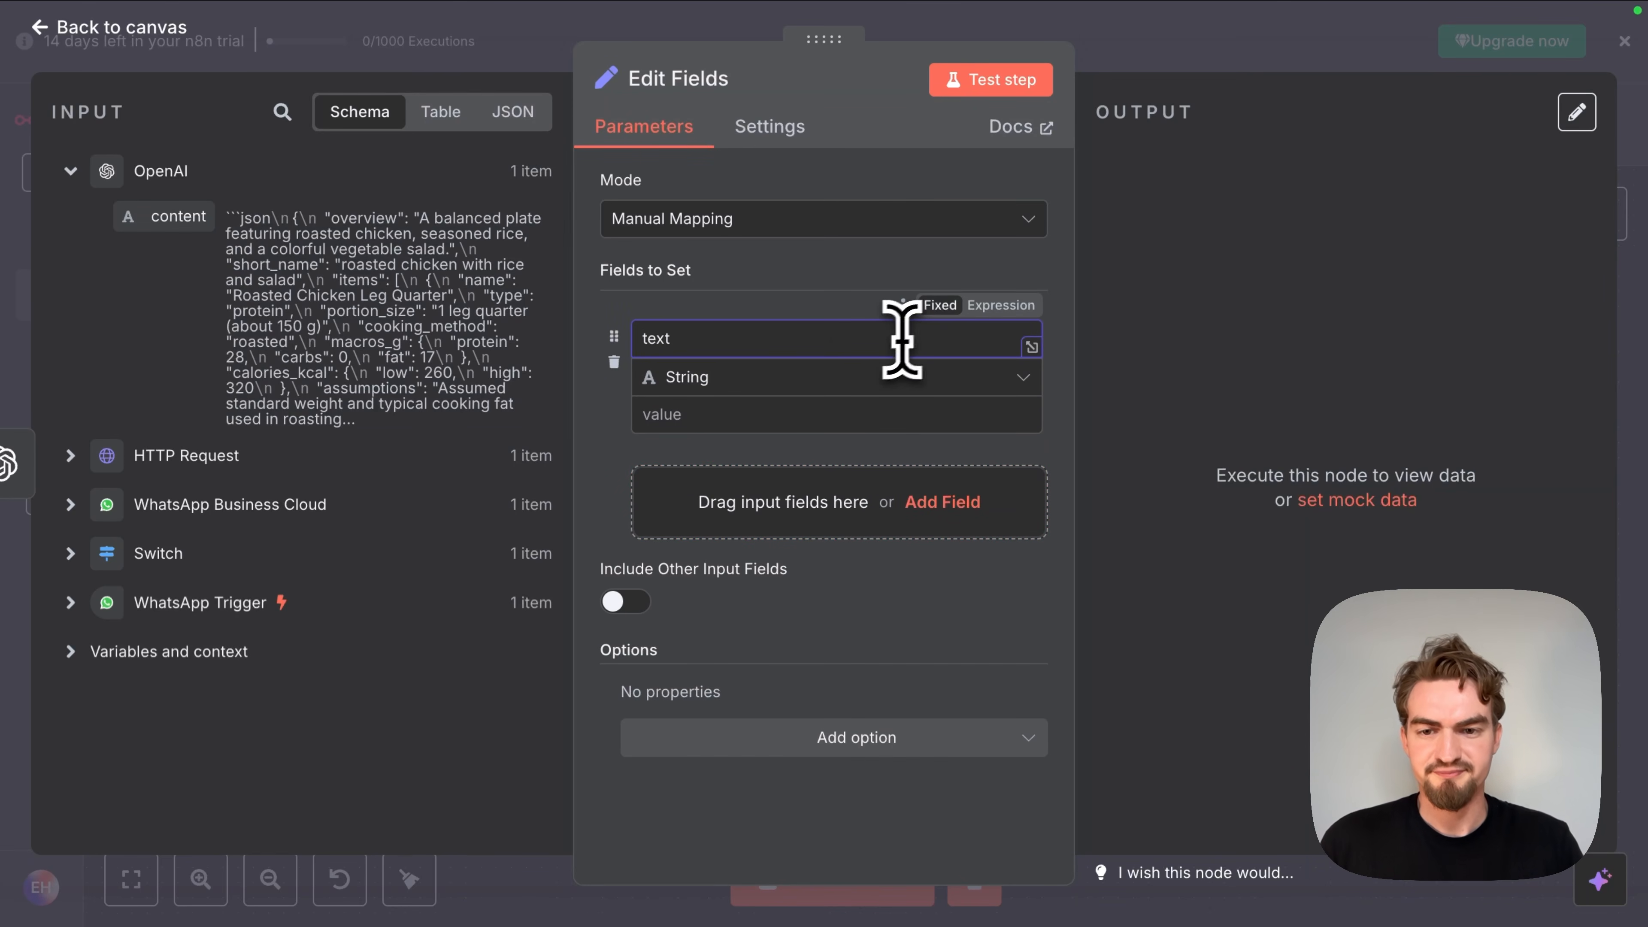
{"action": "left_click", "coordinate": [825, 380]}
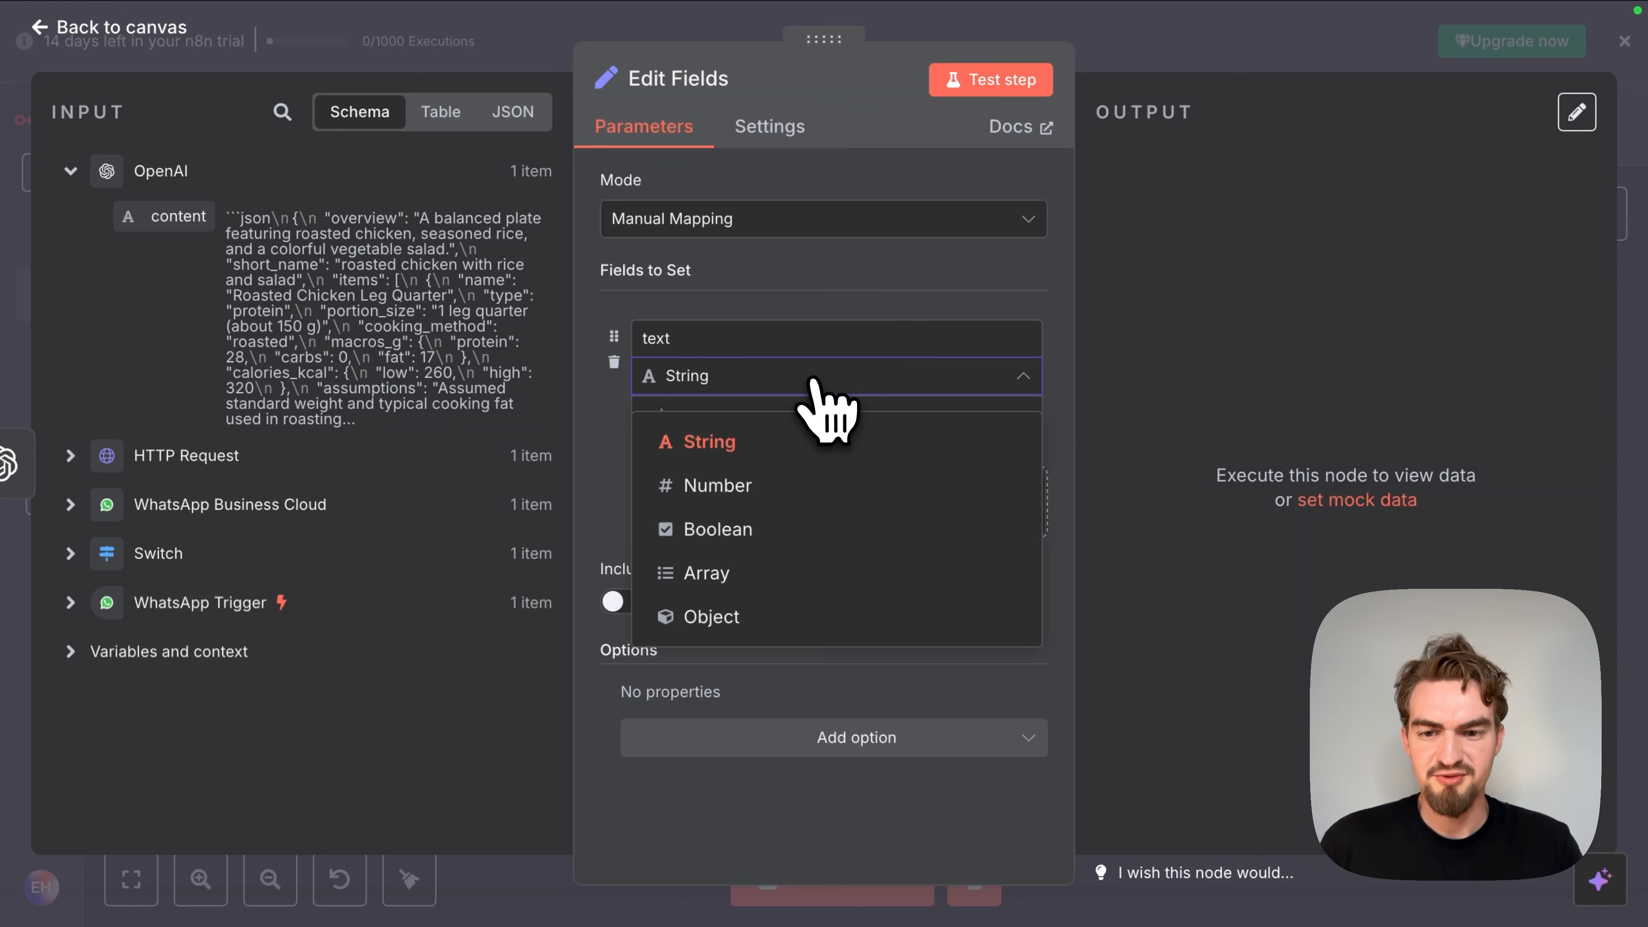
{"action": "left_click", "coordinate": [769, 617]}
Step: Fill the text field's value with the Calories Mapping expression copied from the n8n Nutrition Tutorial document in Google Docs, and test the node
{"action": "left_click", "coordinate": [700, 415]}
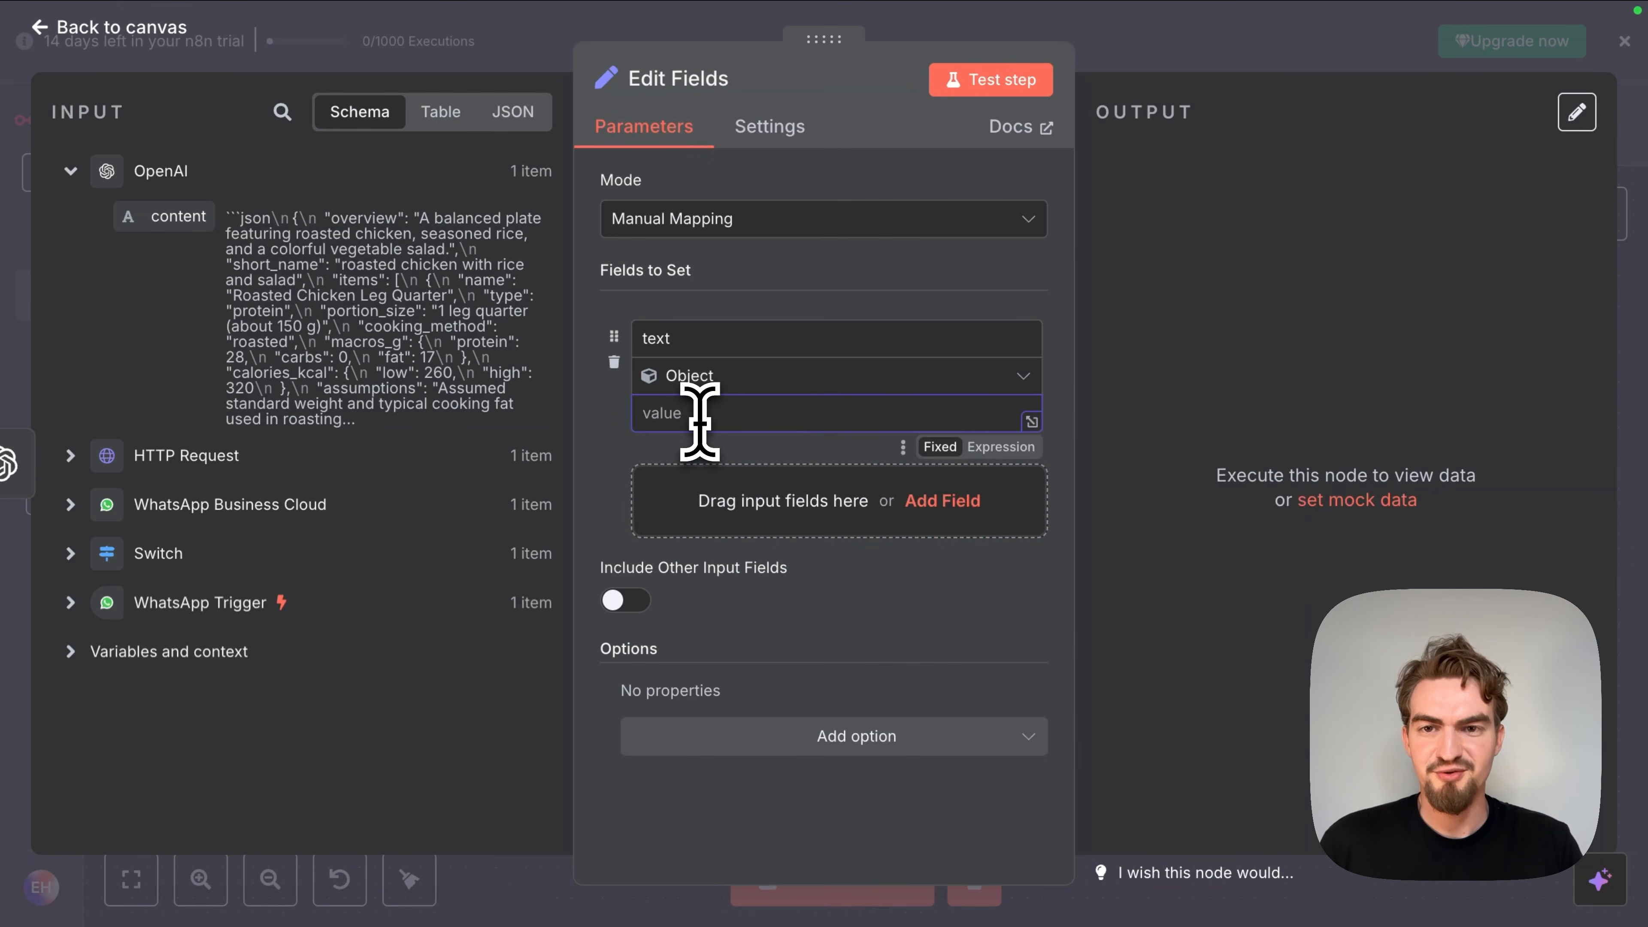
{"action": "left_click", "coordinate": [801, 65]}
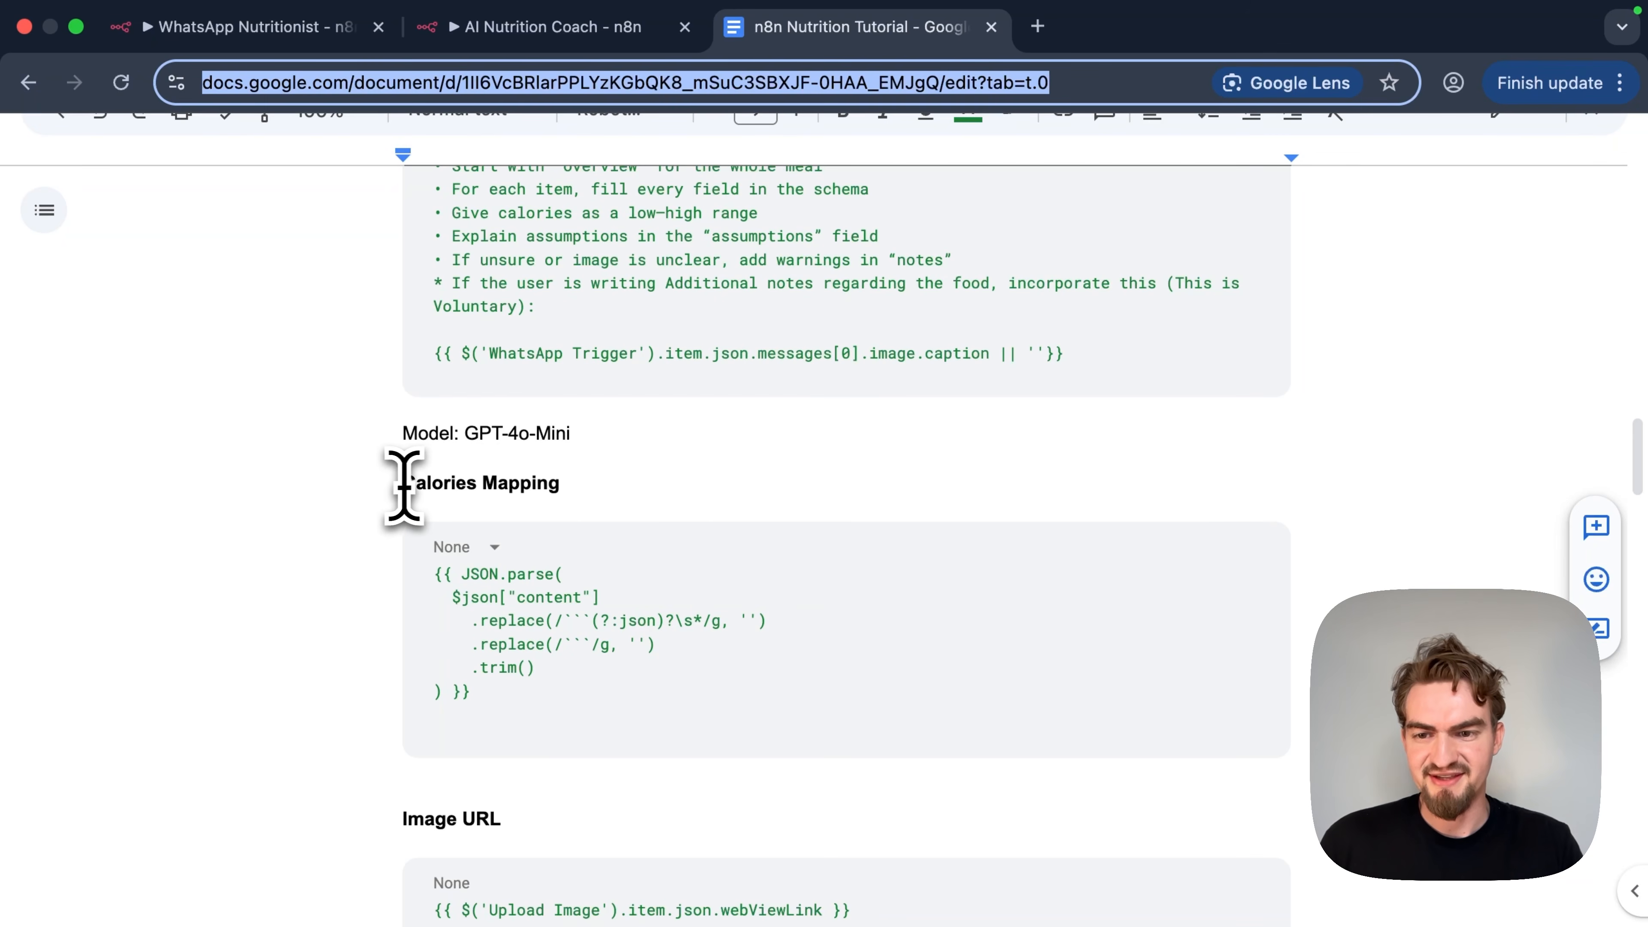
{"action": "left_click_drag", "start_coordinate": [434, 574], "coordinate": [515, 694]}
{"action": "key", "text": "super+c"}
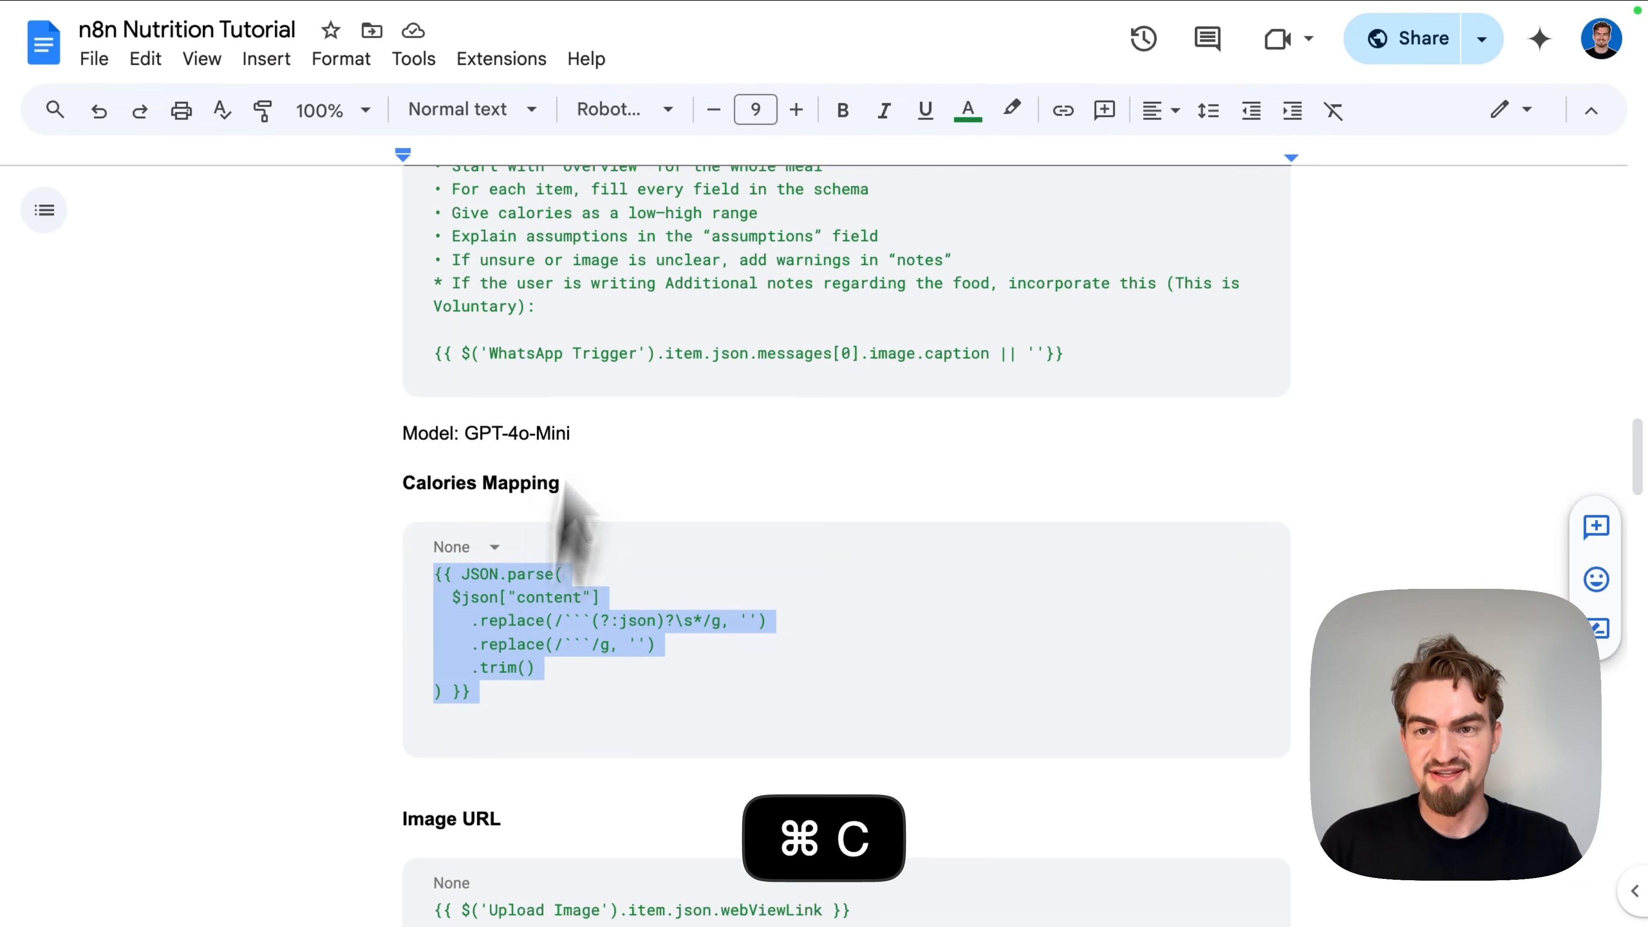
{"action": "left_click", "coordinate": [569, 58]}
{"action": "left_click", "coordinate": [677, 413]}
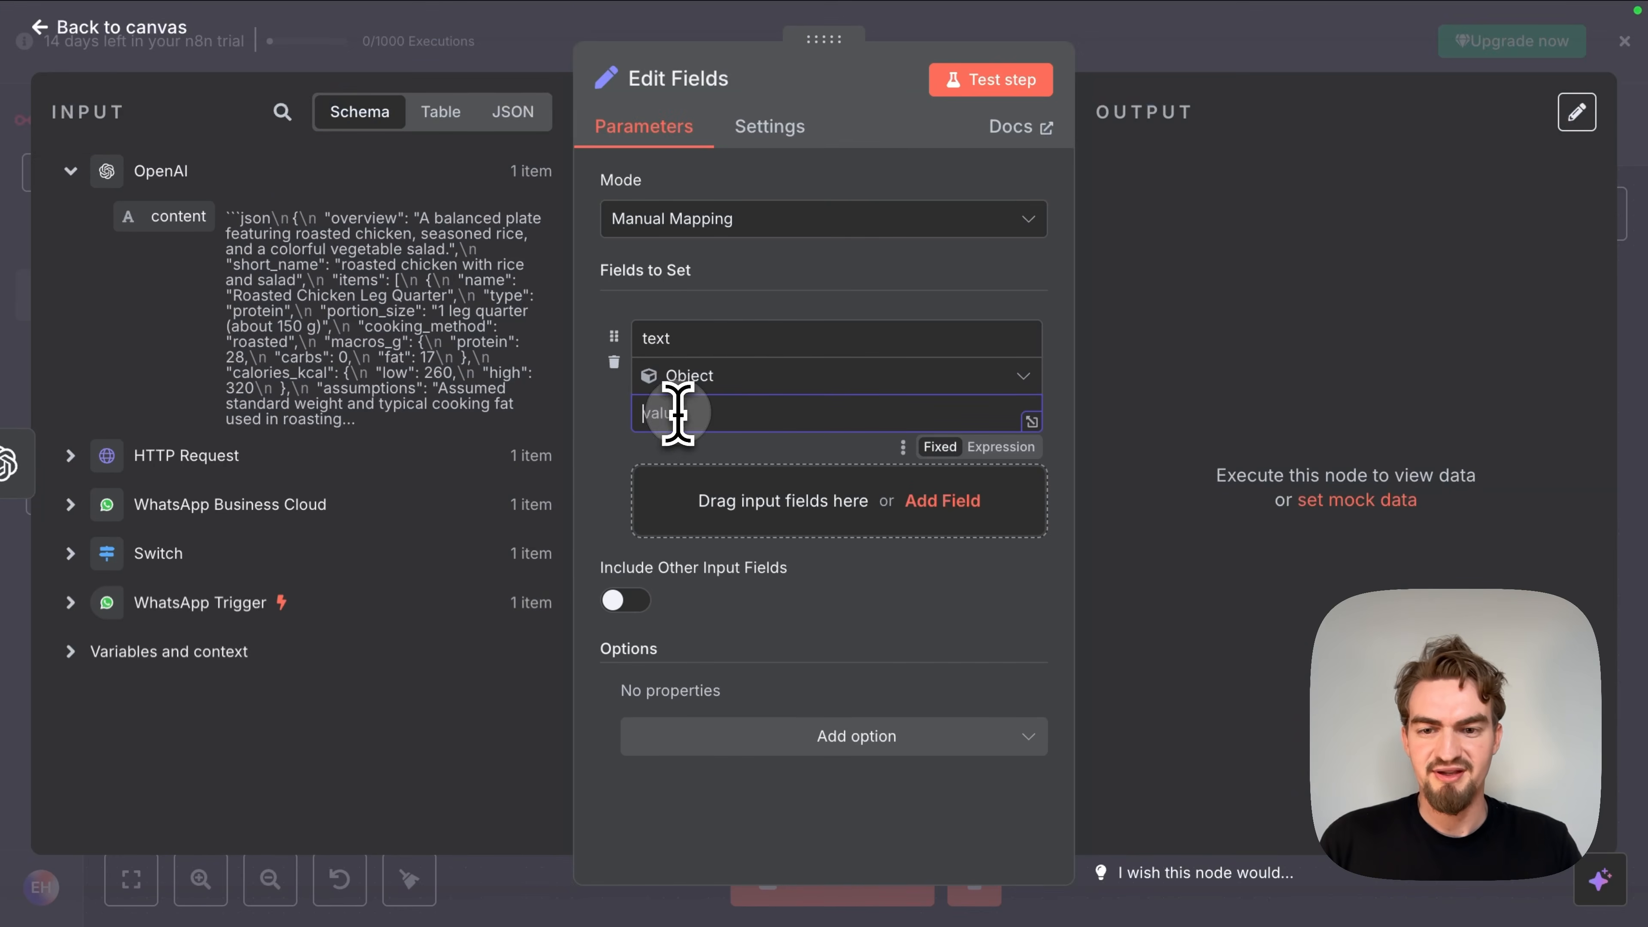
{"action": "key", "text": "super+v"}
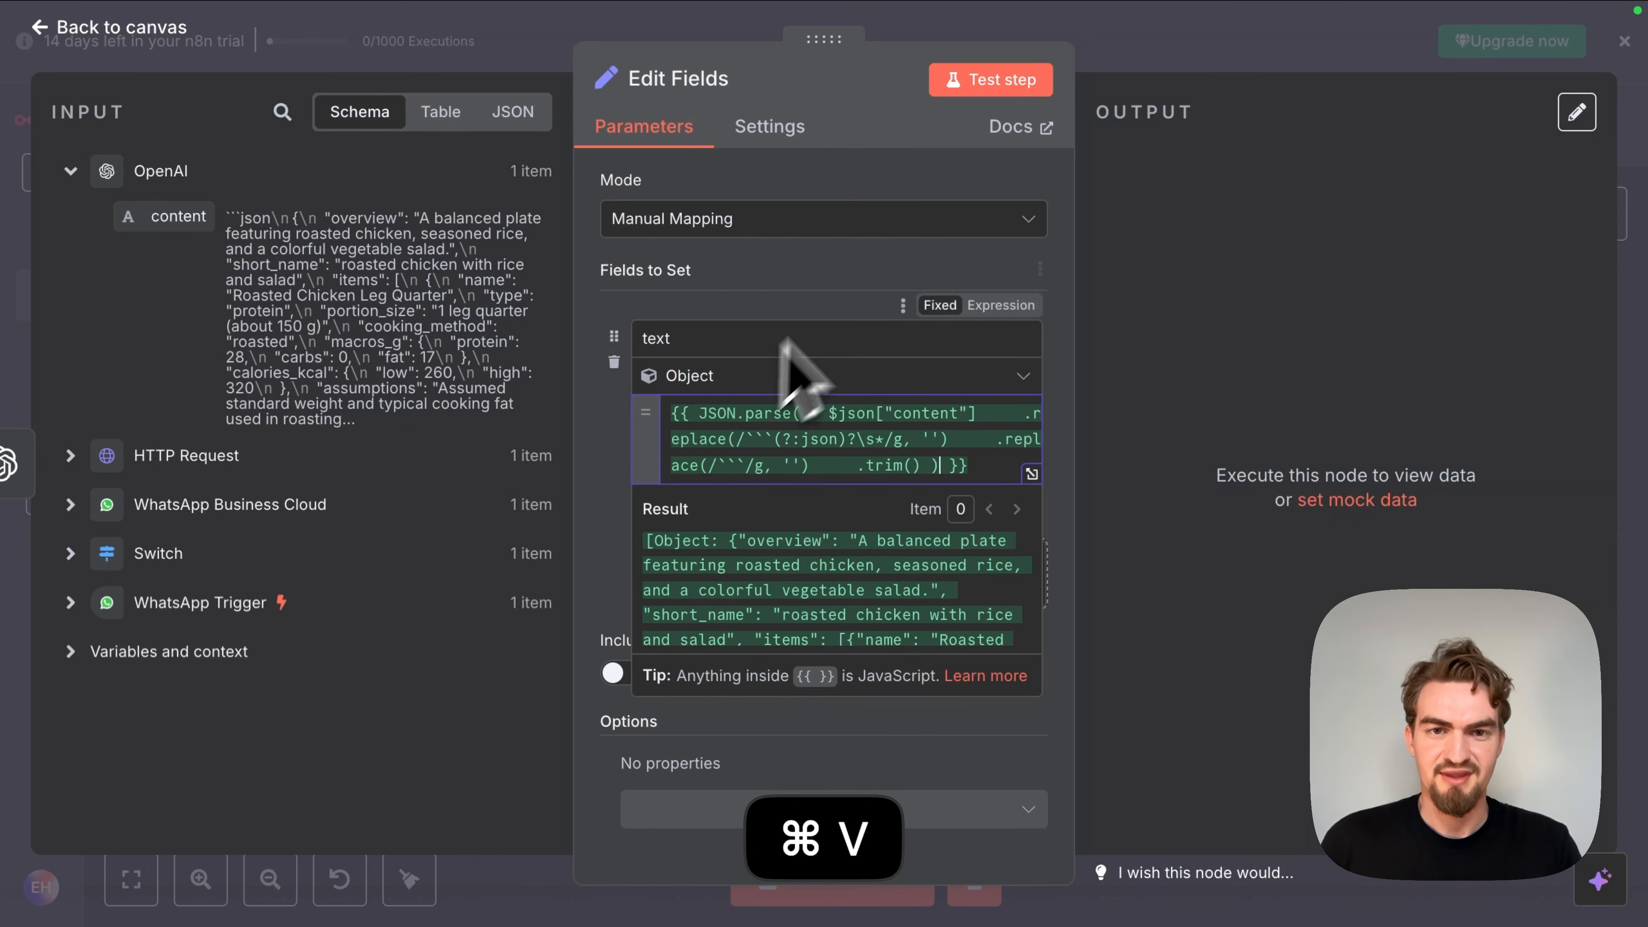
{"action": "left_click", "coordinate": [974, 89]}
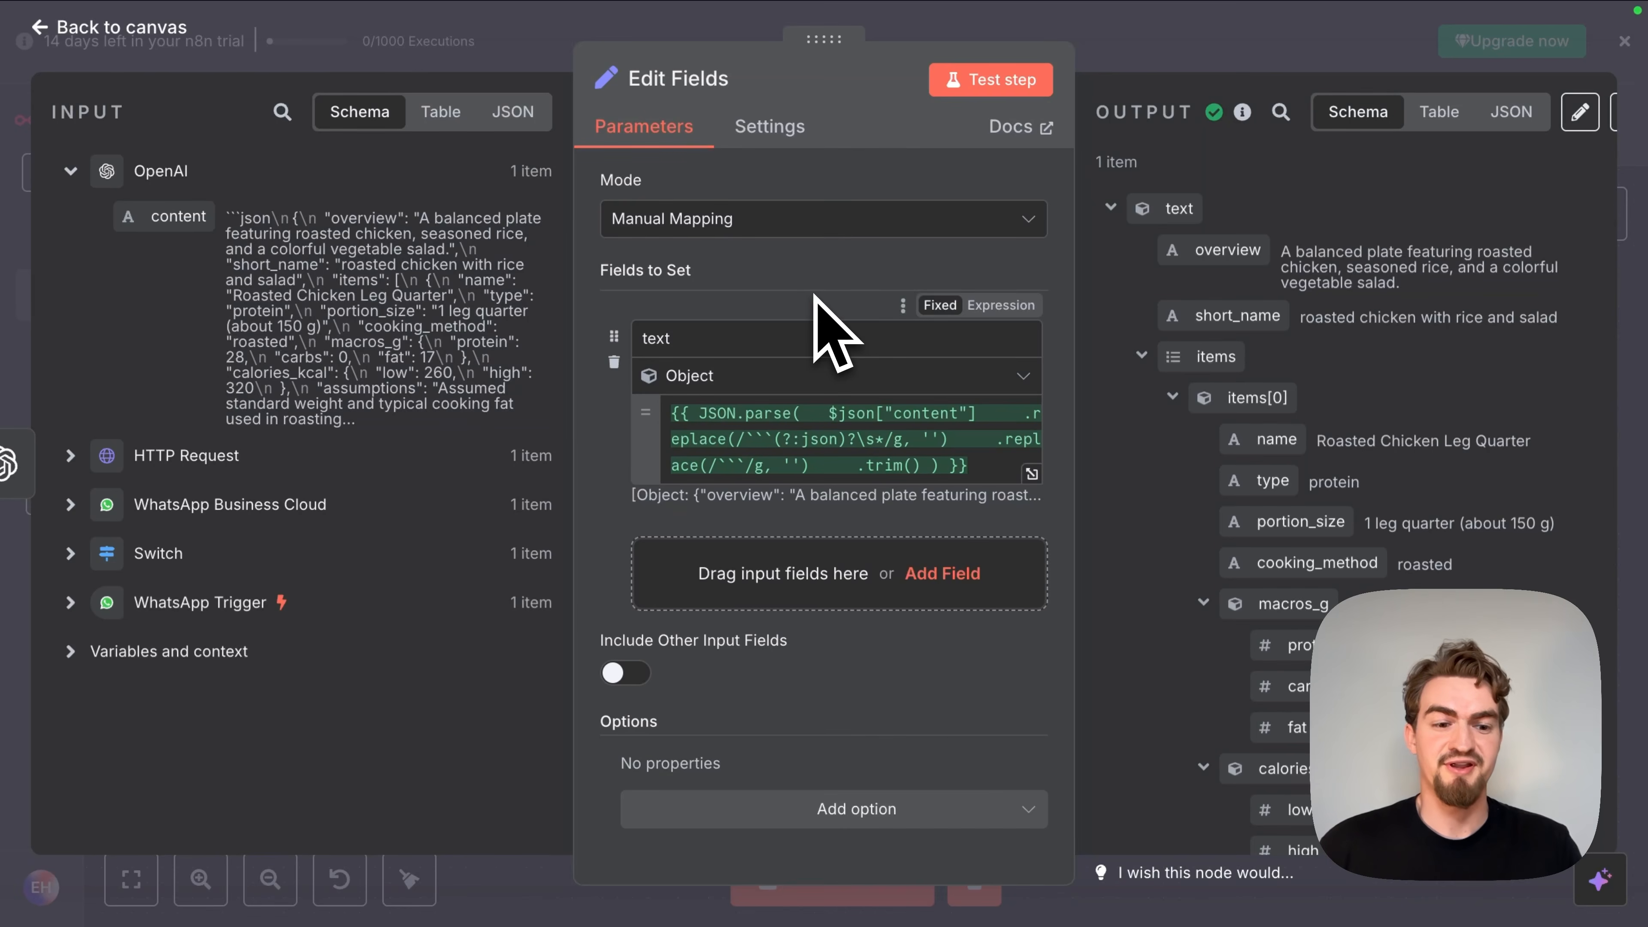
Step: Rename the Edit Fields node to Calories and return to the canvas
{"action": "left_click", "coordinate": [744, 78]}
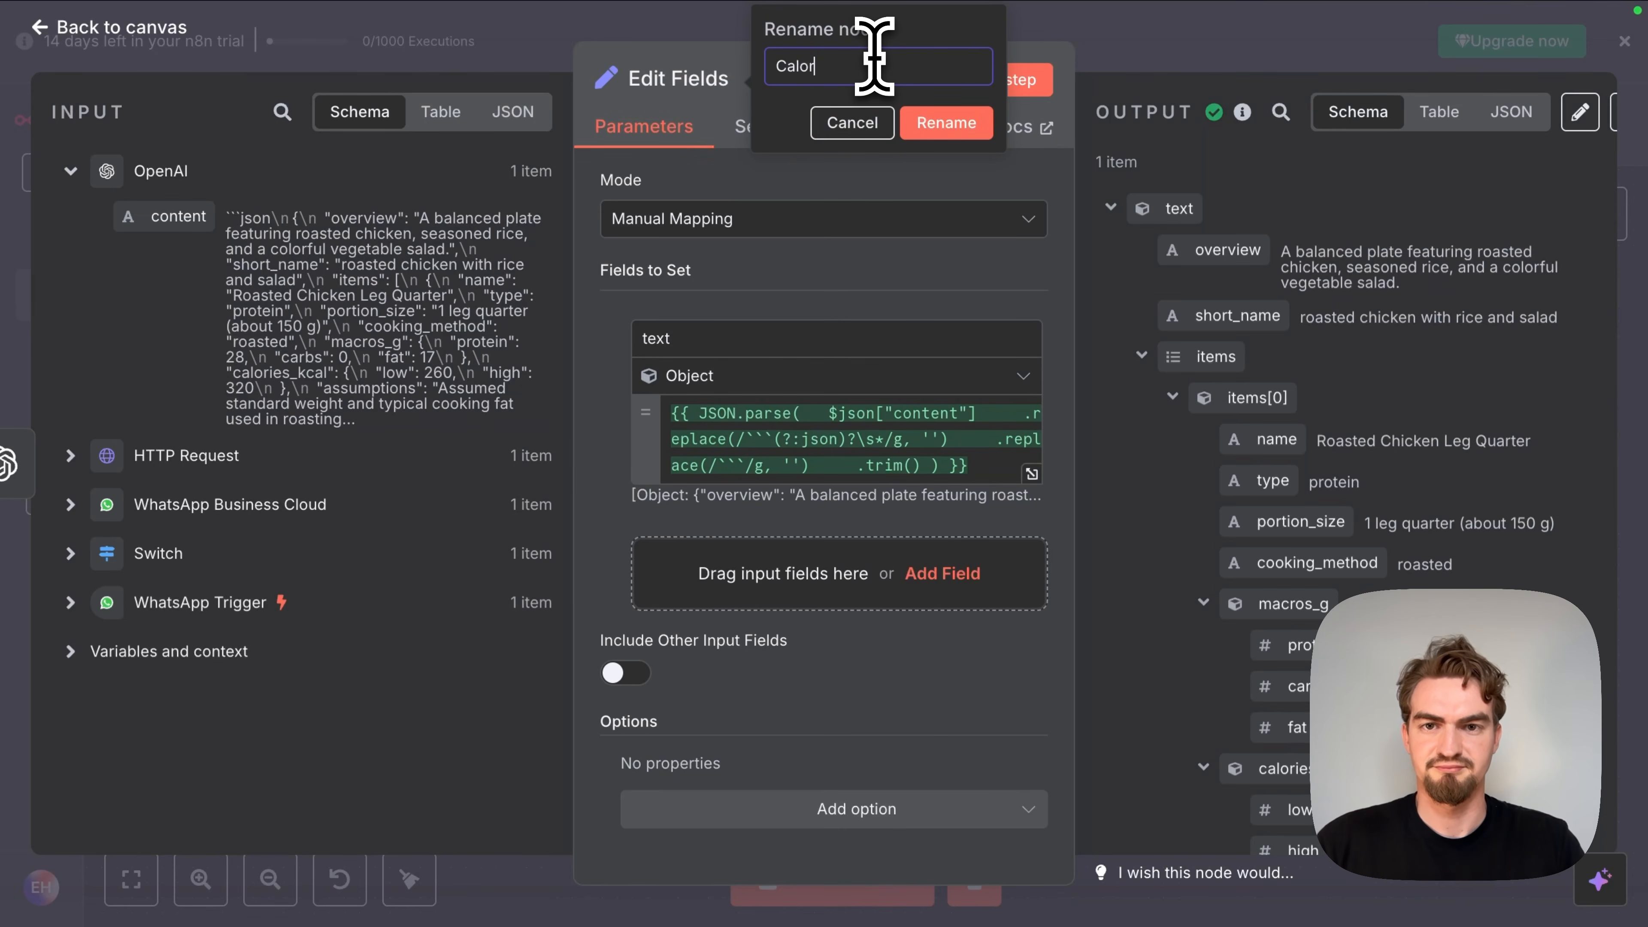
{"action": "left_click", "coordinate": [967, 122]}
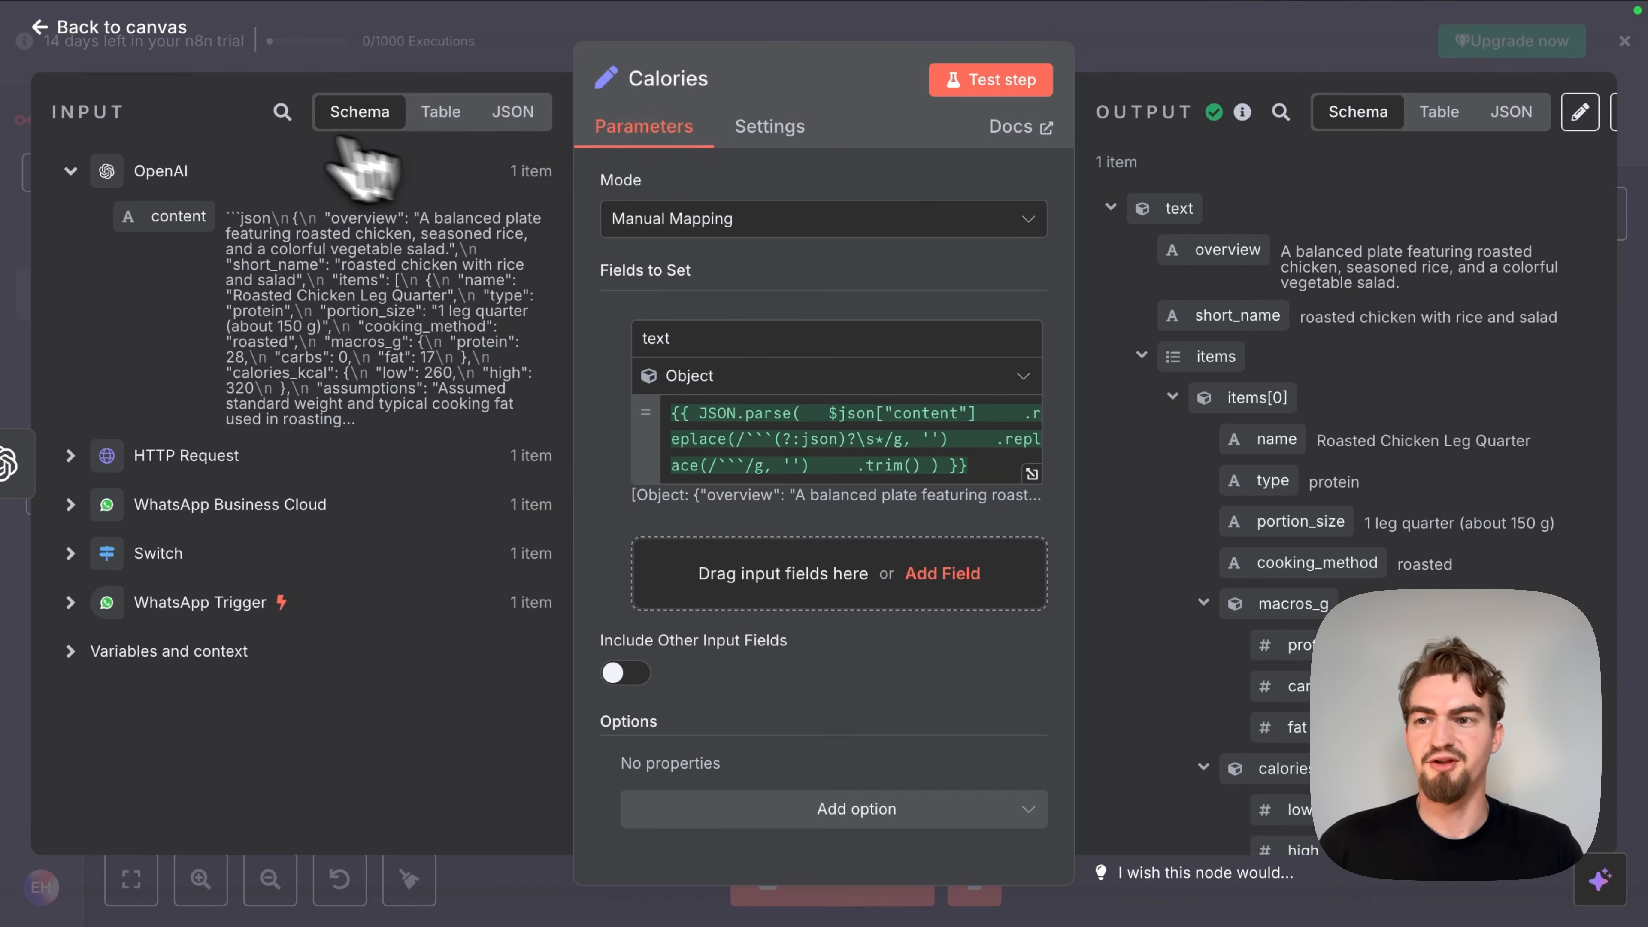
{"action": "left_click", "coordinate": [156, 29]}
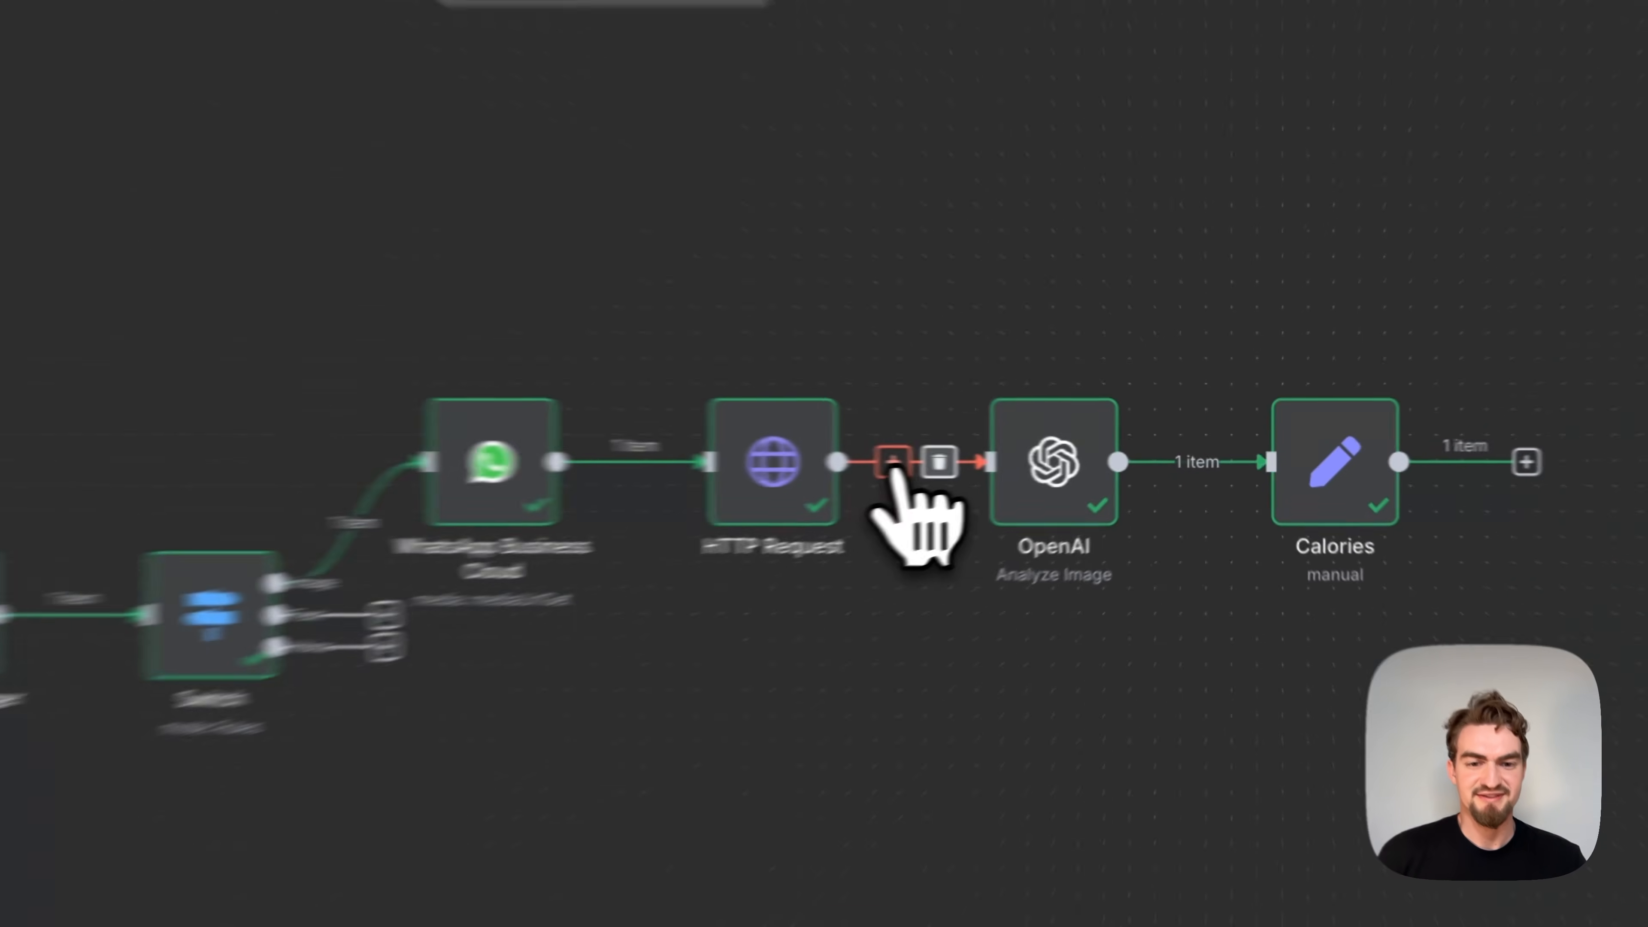
Step: Insert a Google Drive node with the Upload file action between the HTTP Request and OpenAI nodes
{"action": "left_click", "coordinate": [1039, 460]}
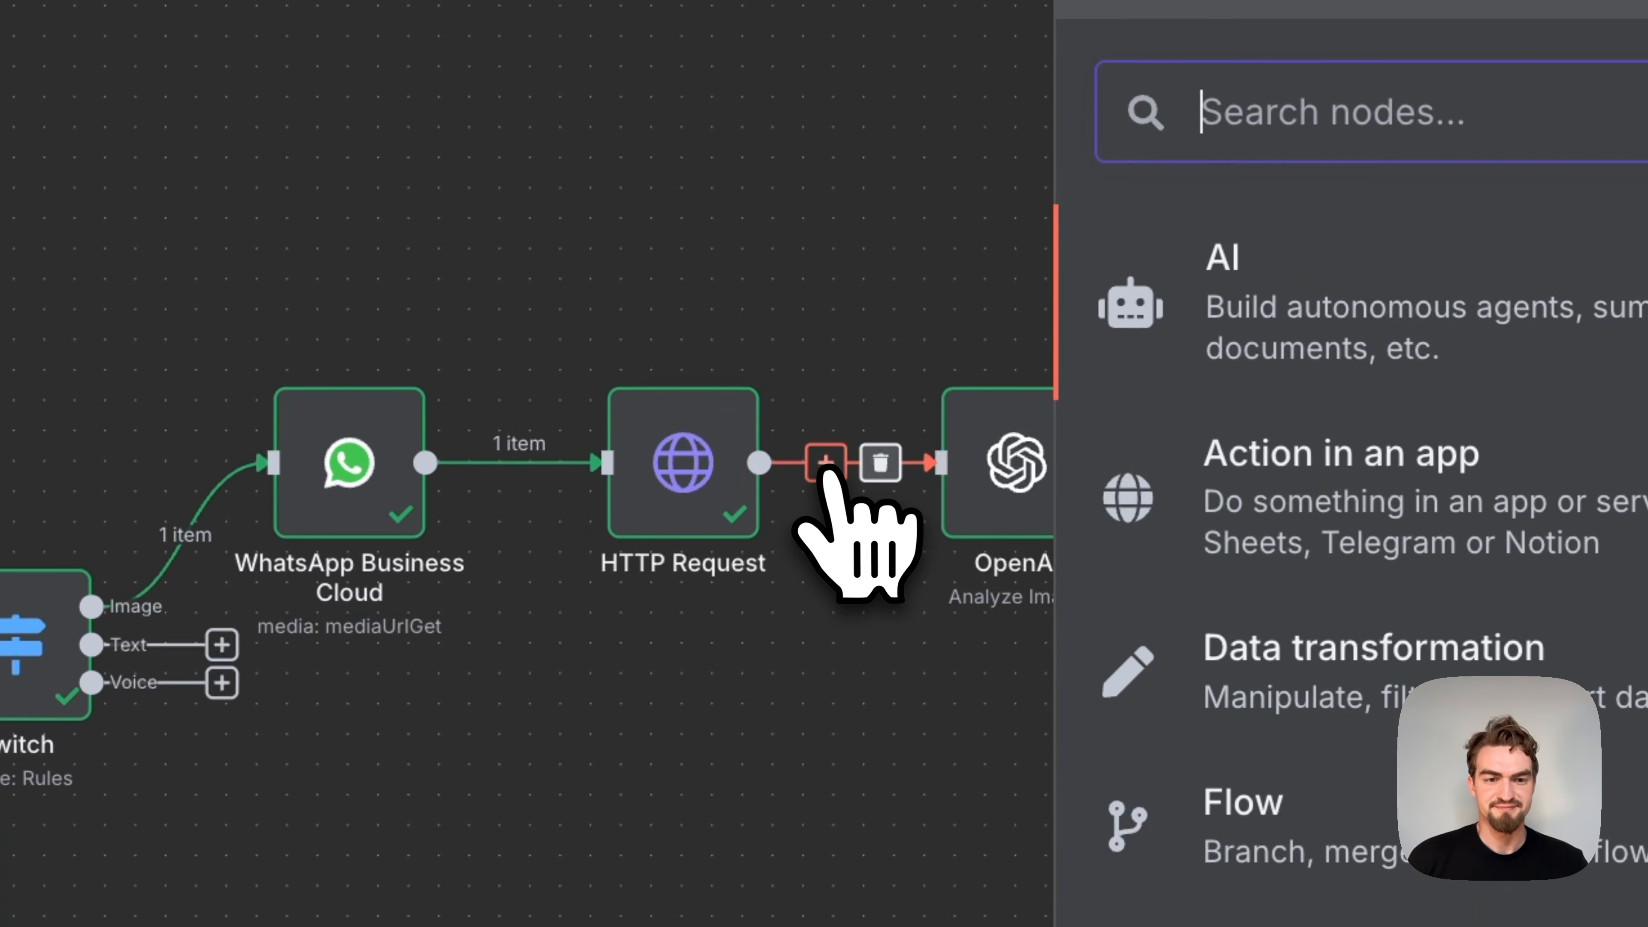
{"action": "type", "text": "drive"}
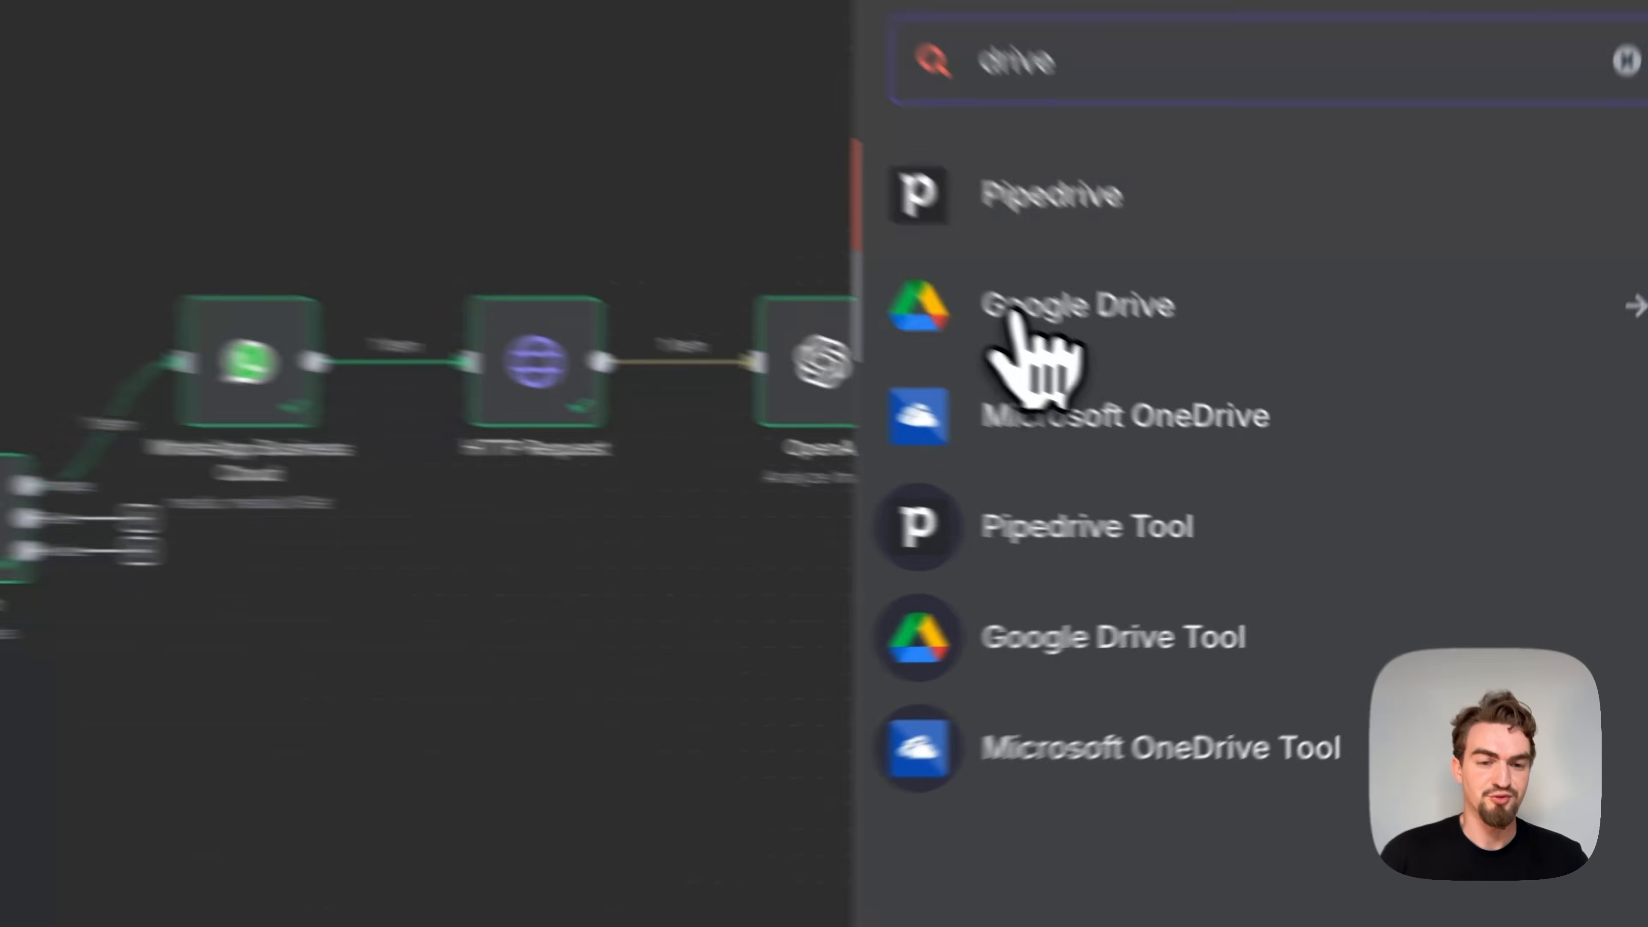
{"action": "left_click", "coordinate": [1256, 432]}
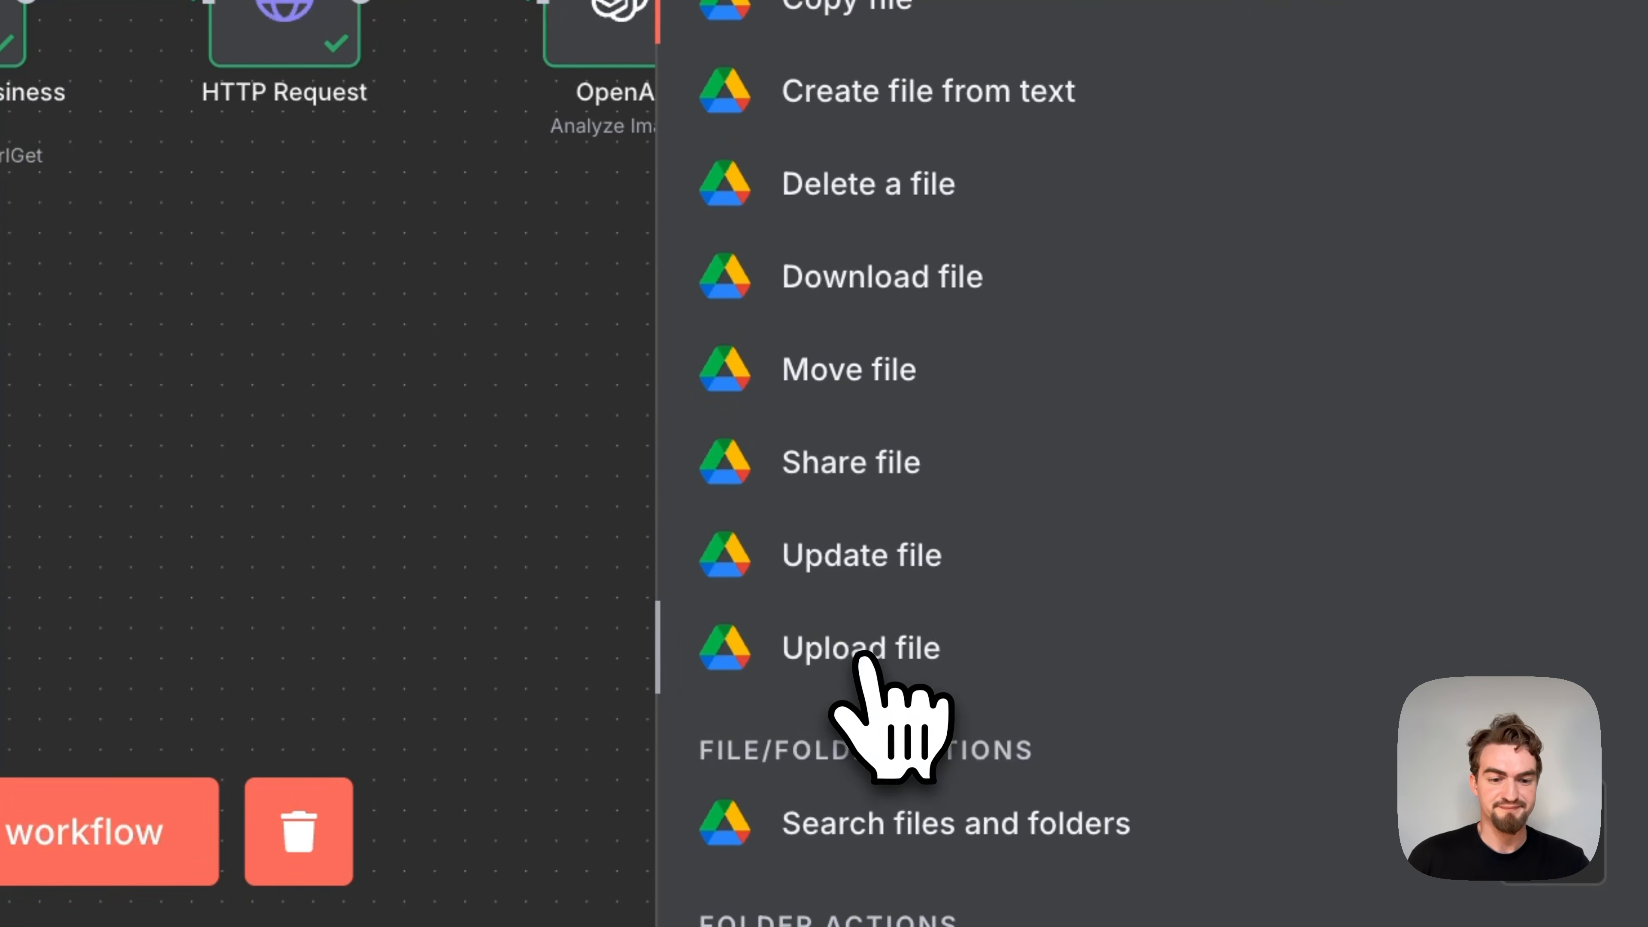
{"action": "left_click", "coordinate": [863, 649]}
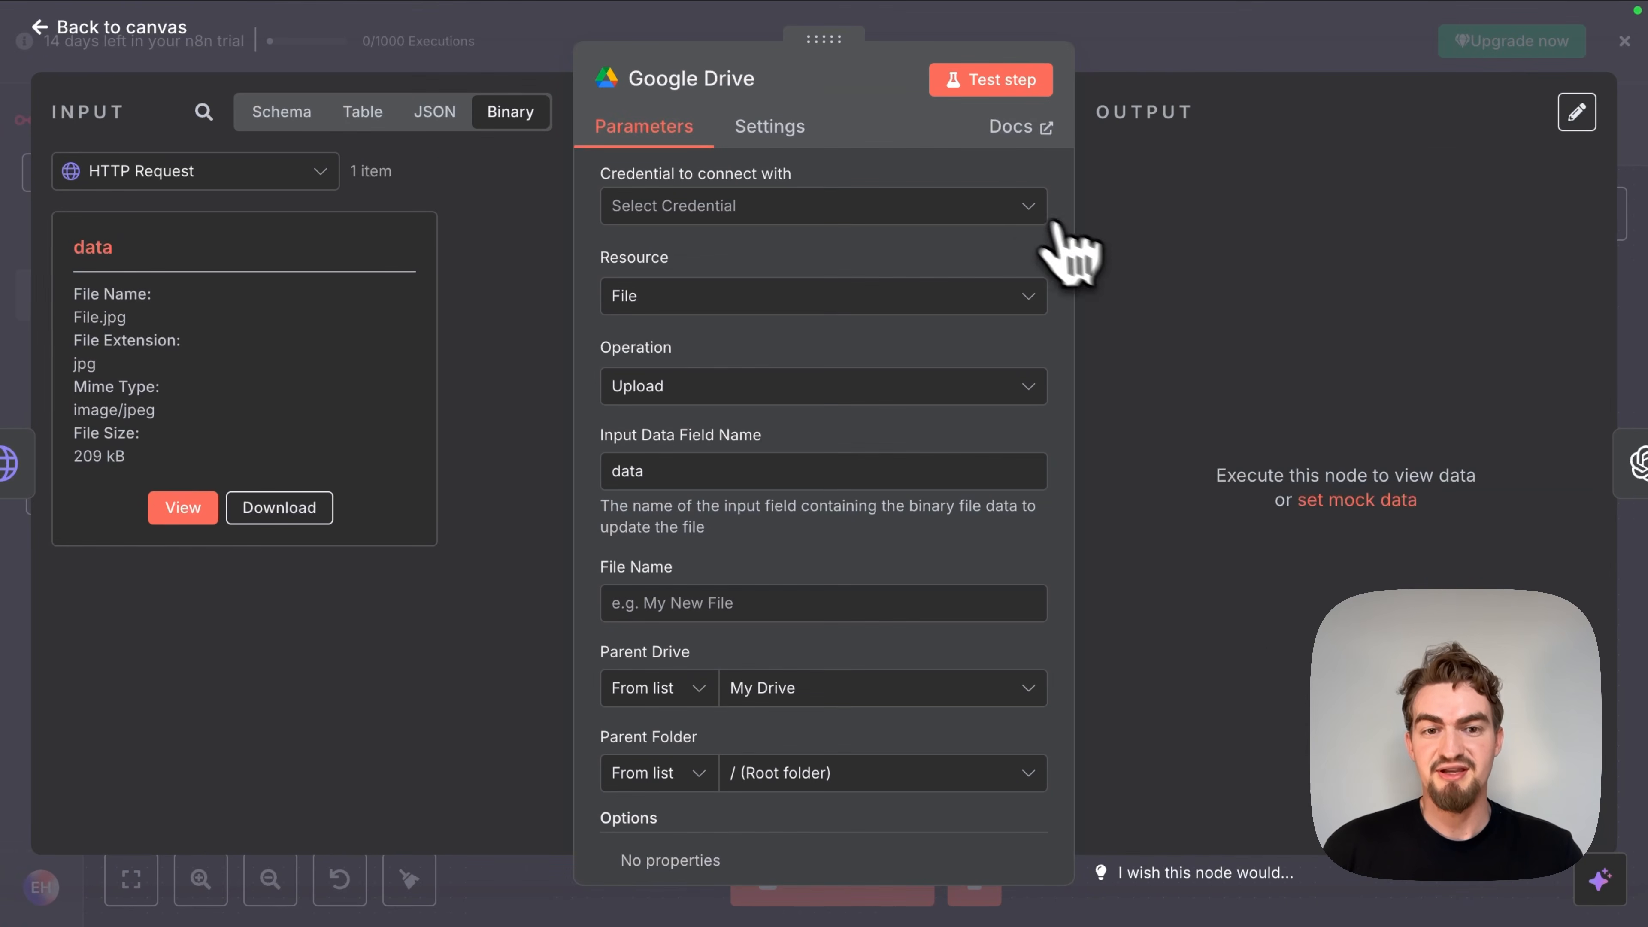
Step: Create a new Google Drive OAuth2 credential, paste in the client ID and client secret, and save it
{"action": "left_click", "coordinate": [1022, 208]}
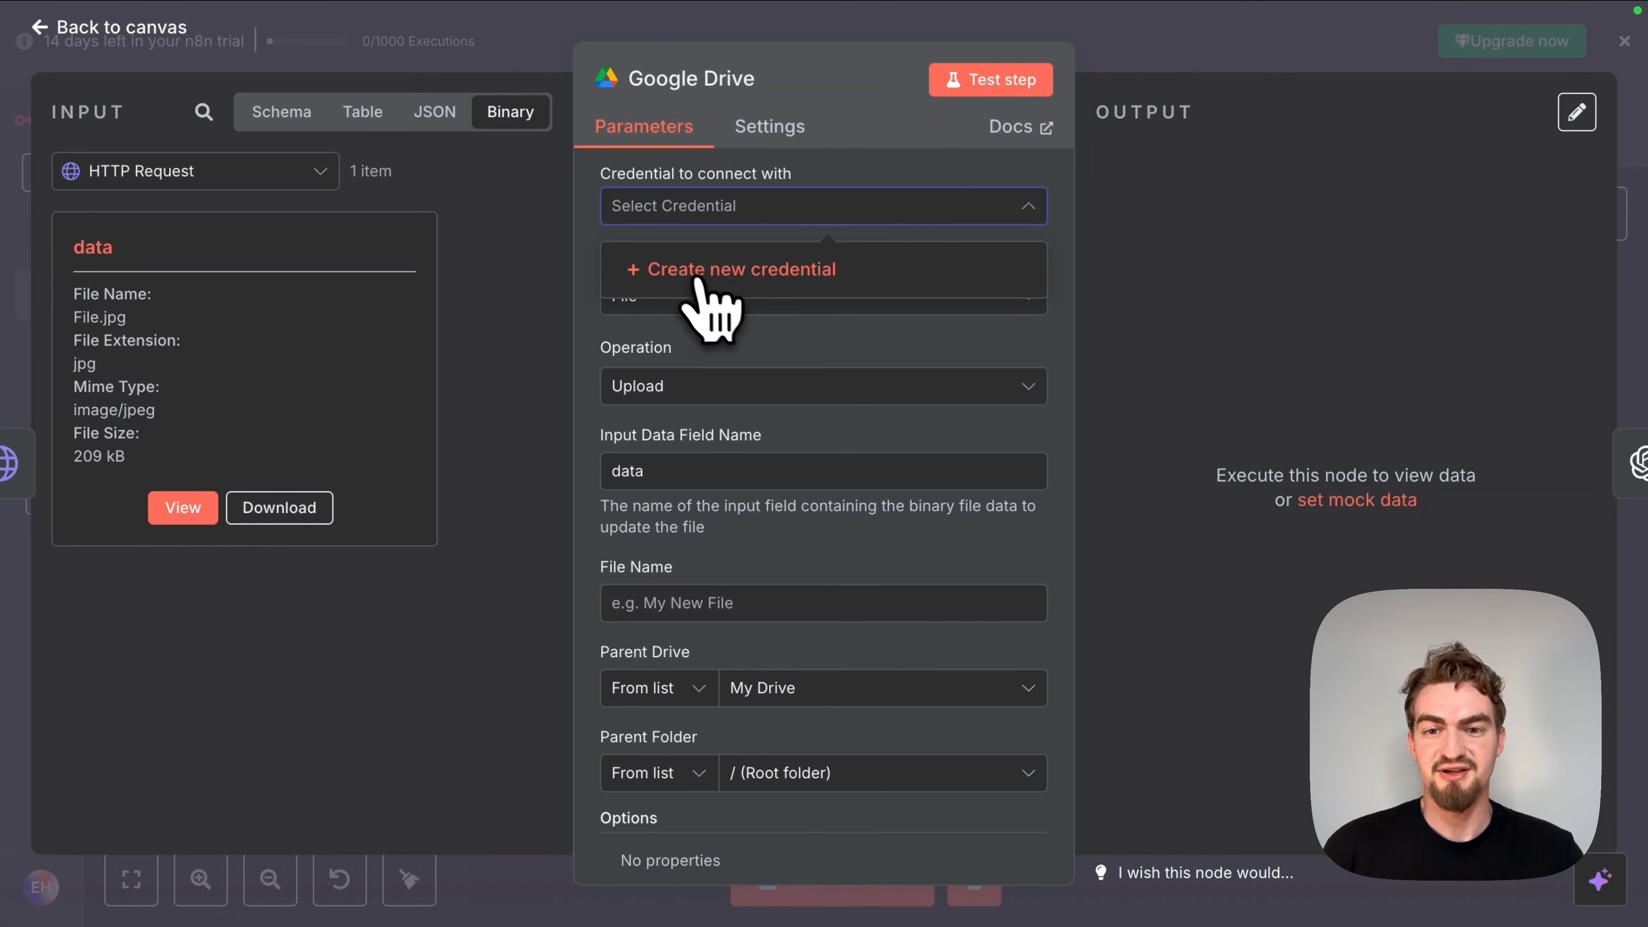
{"action": "left_click", "coordinate": [827, 272]}
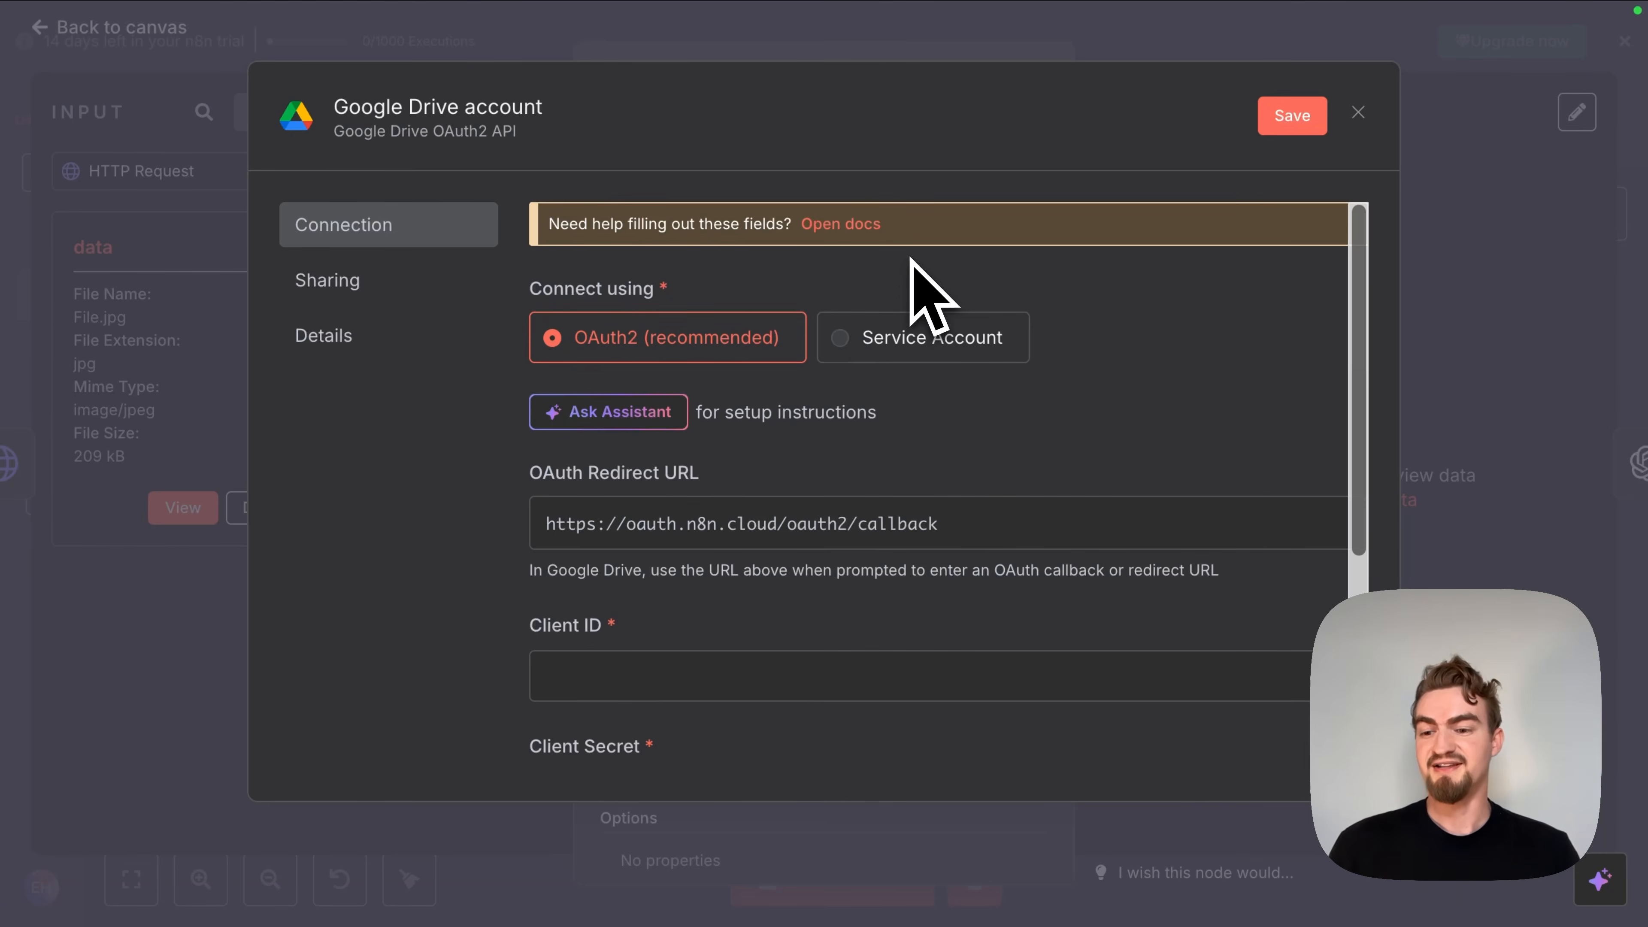
{"action": "key", "text": "super+c"}
{"action": "left_click", "coordinate": [695, 669]}
{"action": "key", "text": "super+v"}
{"action": "scroll", "coordinate": [695, 669], "scroll_direction": "down", "scroll_amount": 3}
{"action": "left_click", "coordinate": [674, 594]}
{"action": "key", "text": "super+v"}
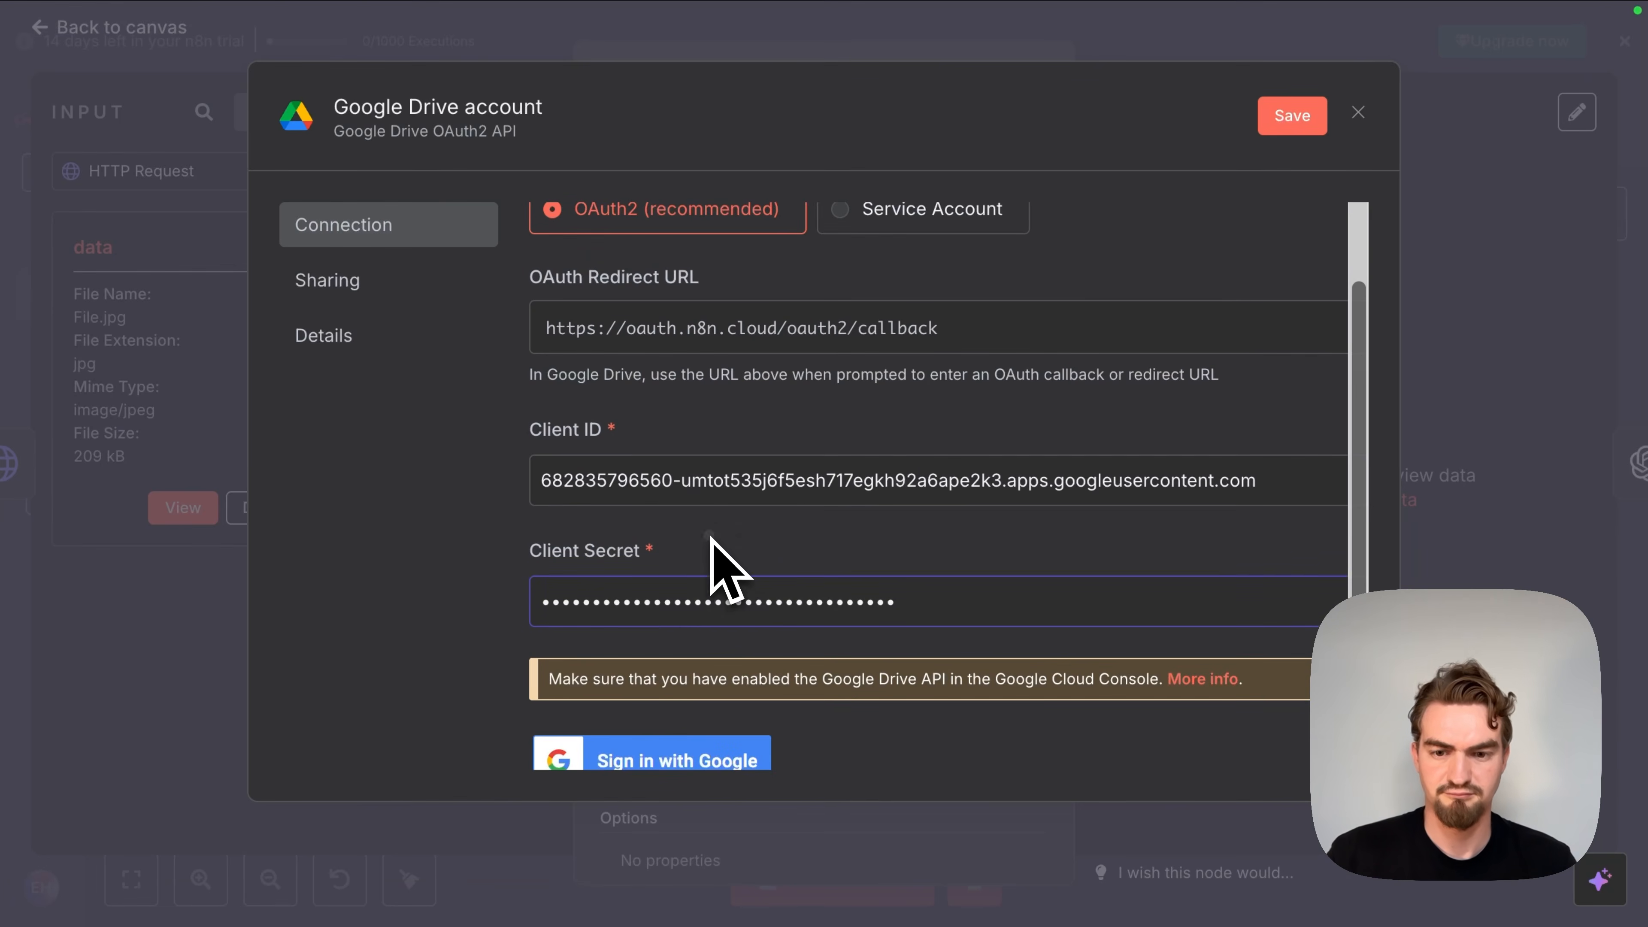
{"action": "scroll", "coordinate": [712, 539], "scroll_direction": "down", "scroll_amount": 3}
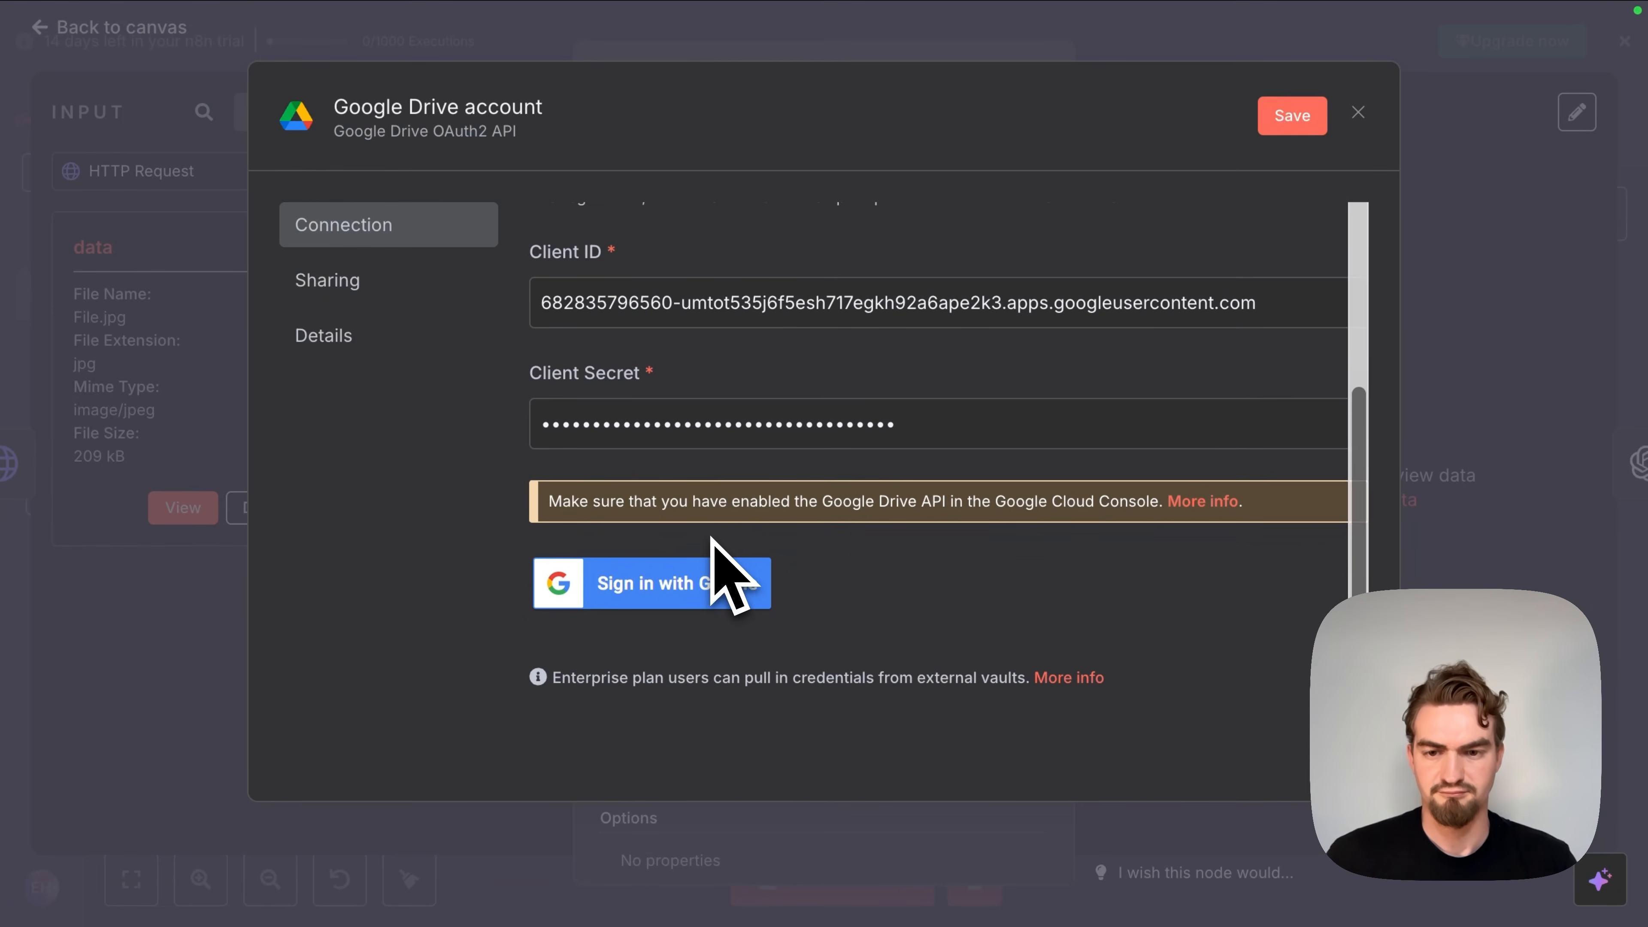
{"action": "left_click", "coordinate": [1286, 118]}
Step: Sign in with Google, authorize access to the Drive account and close the credential dialog
{"action": "left_click", "coordinate": [708, 583]}
{"action": "left_click", "coordinate": [1032, 360]}
{"action": "scroll", "coordinate": [1033, 357], "scroll_direction": "down", "scroll_amount": 4}
{"action": "left_click", "coordinate": [1162, 701]}
{"action": "left_click", "coordinate": [564, 28]}
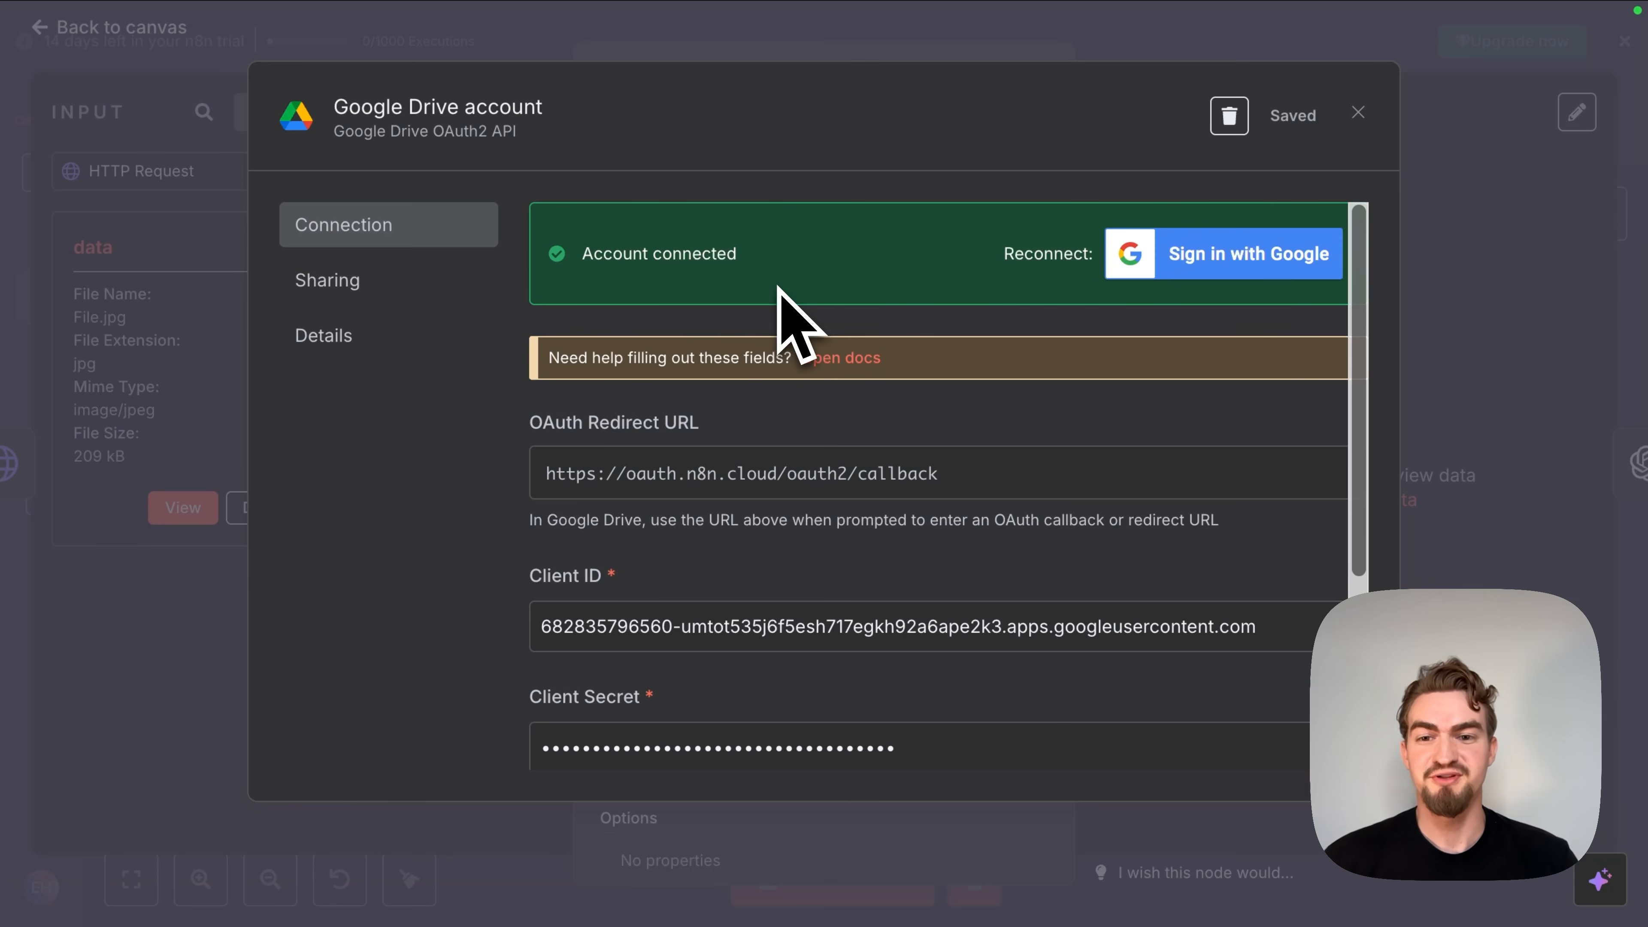
{"action": "left_click_drag", "start_coordinate": [582, 254], "coordinate": [822, 249]}
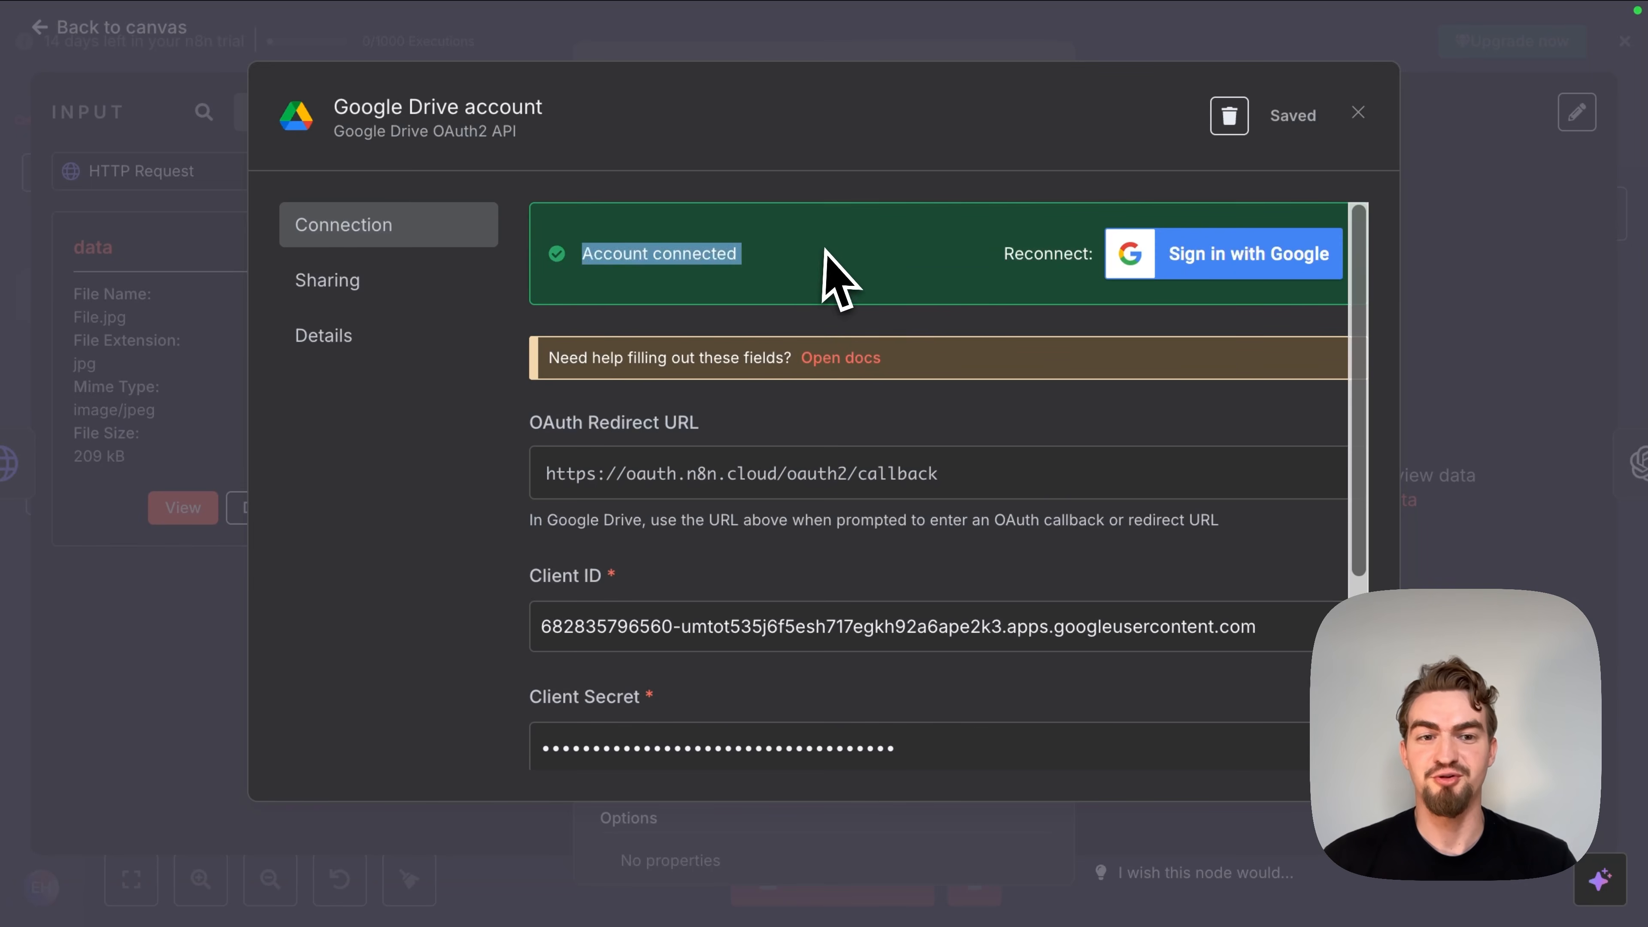
{"action": "left_click", "coordinate": [1359, 114]}
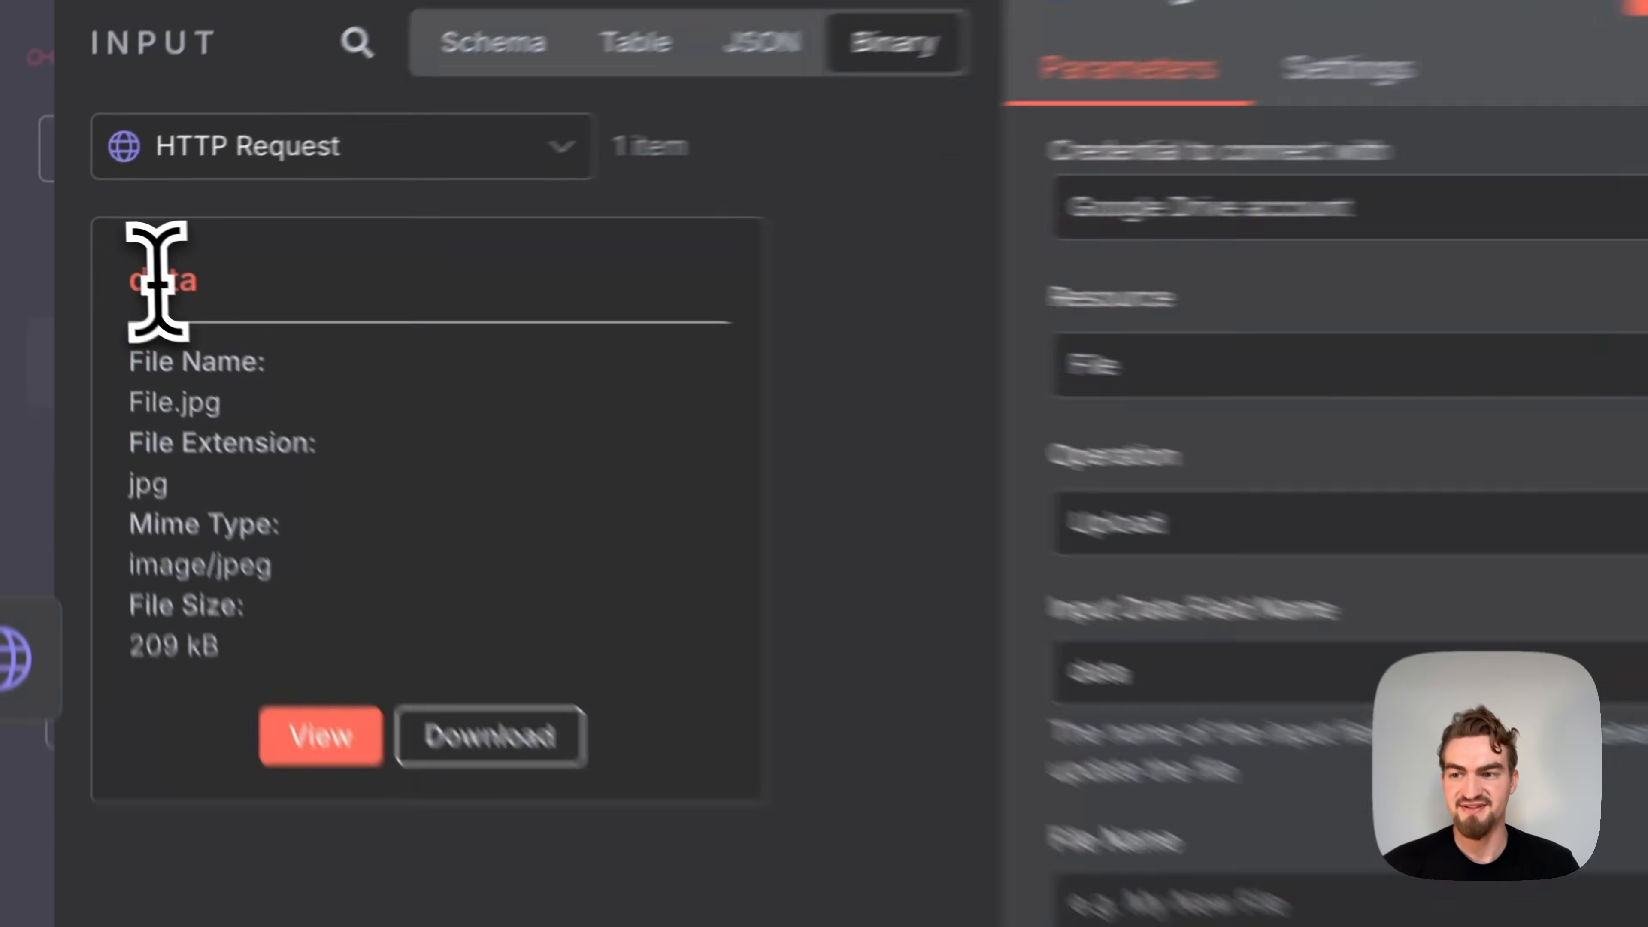
Step: Compare the Google Drive node's input data field name with the binary field name from the HTTP Request node
{"action": "double_click", "coordinate": [93, 248]}
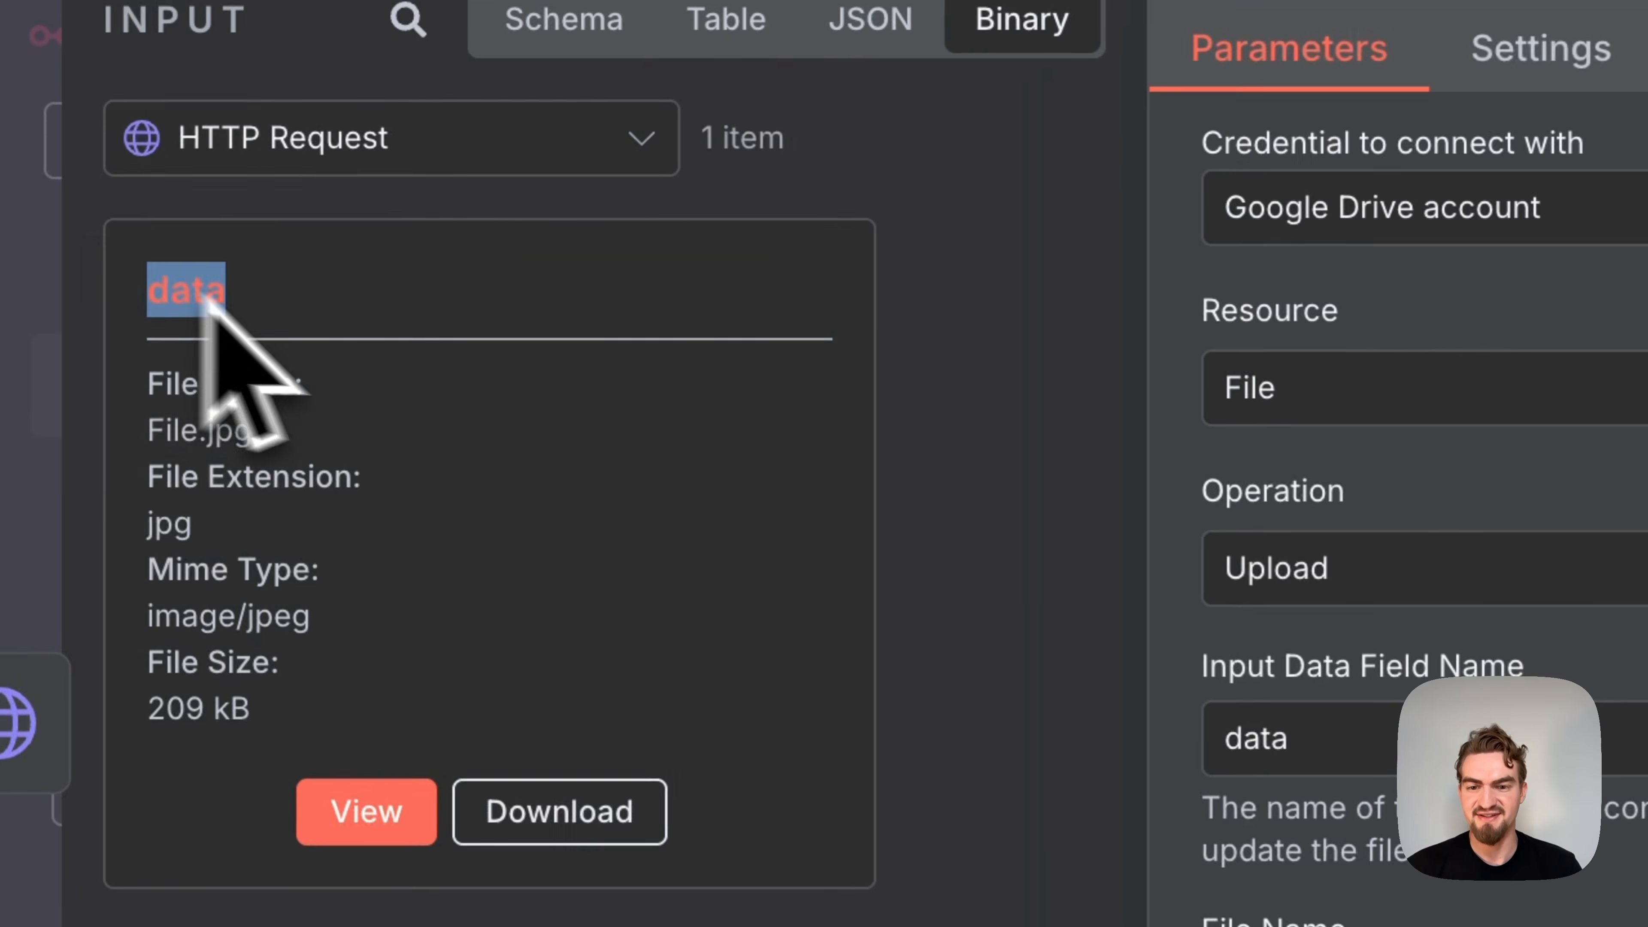
{"action": "left_click", "coordinate": [1298, 740]}
{"action": "scroll", "coordinate": [1298, 740], "scroll_direction": "down", "scroll_amount": 2}
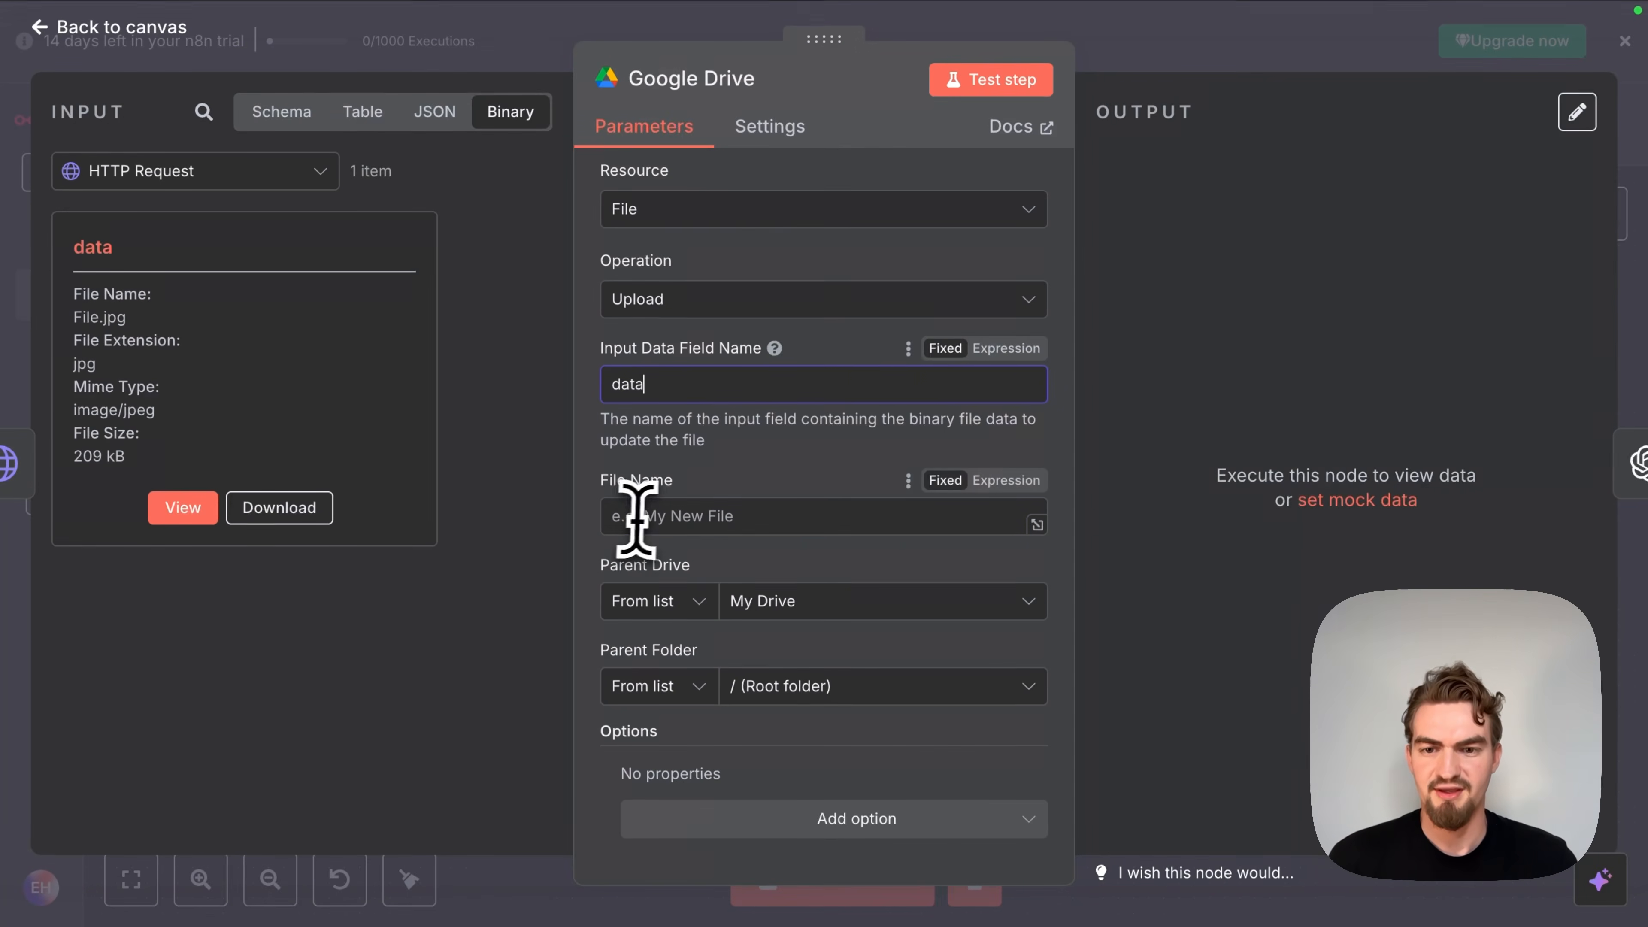
Step: Set the upload's file name to {{ $('WhatsApp Trigger').item.json.contacts[0].profile.name }} {{ $now.format('yyyy-MM-dd HH:mm:ss') }}.png, copied from the n8n Nutrition Tutorial document, and check its result preview
{"action": "left_click", "coordinate": [673, 525]}
{"action": "mouse_move", "coordinate": [681, 20]}
{"action": "left_click", "coordinate": [787, 58]}
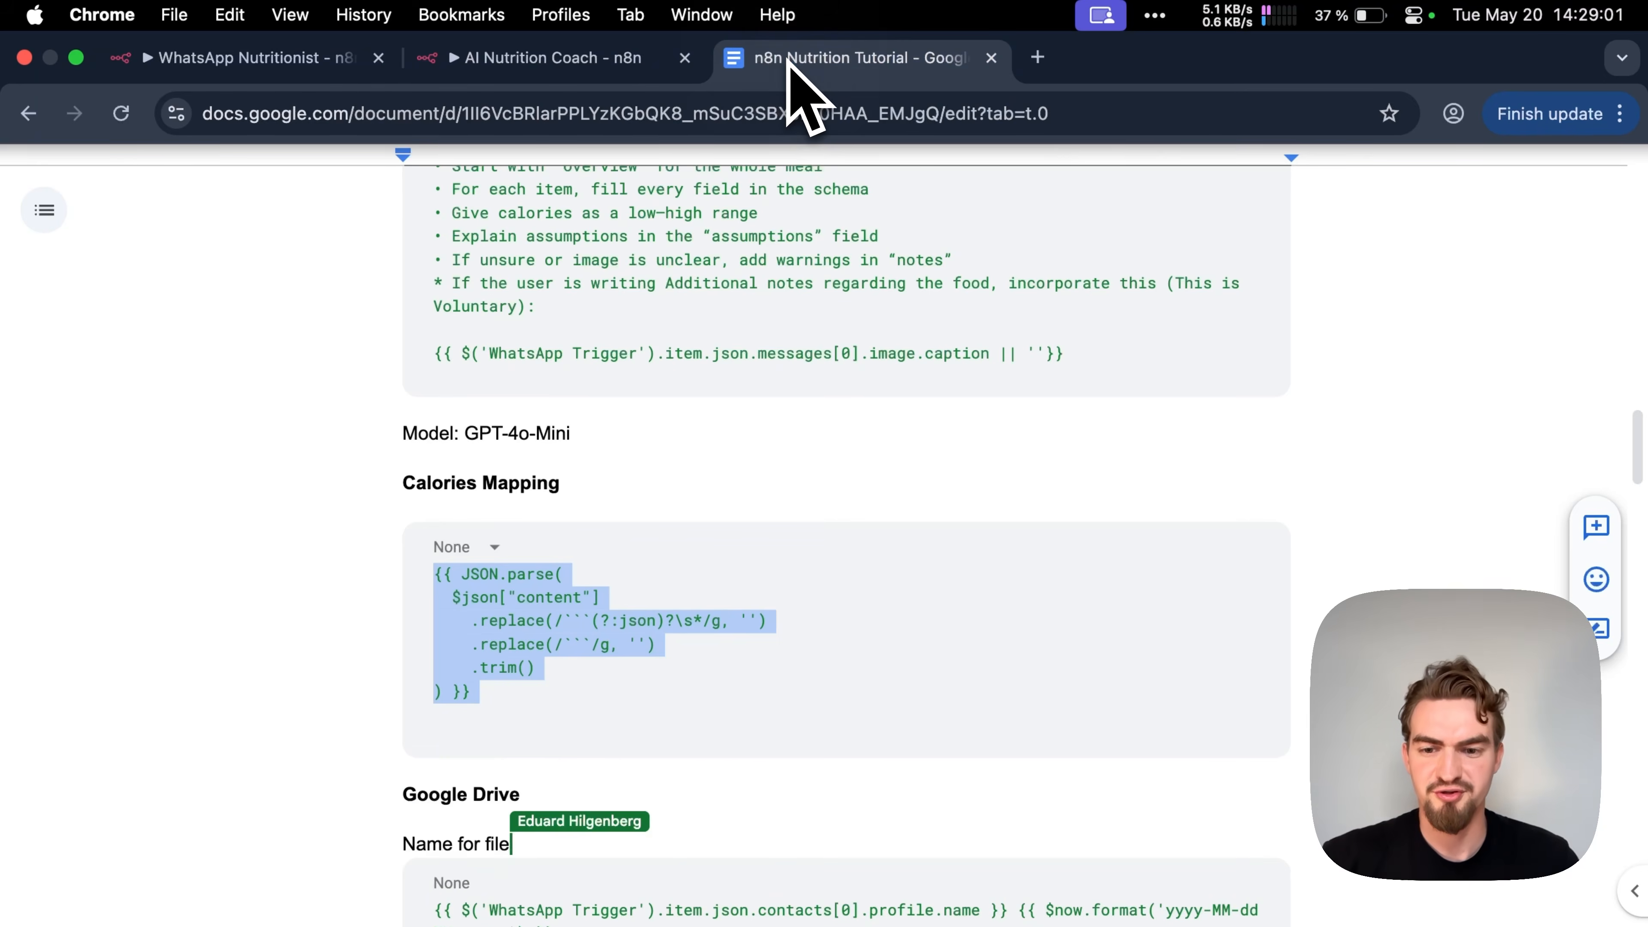
{"action": "scroll", "coordinate": [607, 394], "scroll_direction": "down", "scroll_amount": 5}
{"action": "left_click_drag", "start_coordinate": [596, 626], "coordinate": [425, 600]}
{"action": "key", "text": "super+c"}
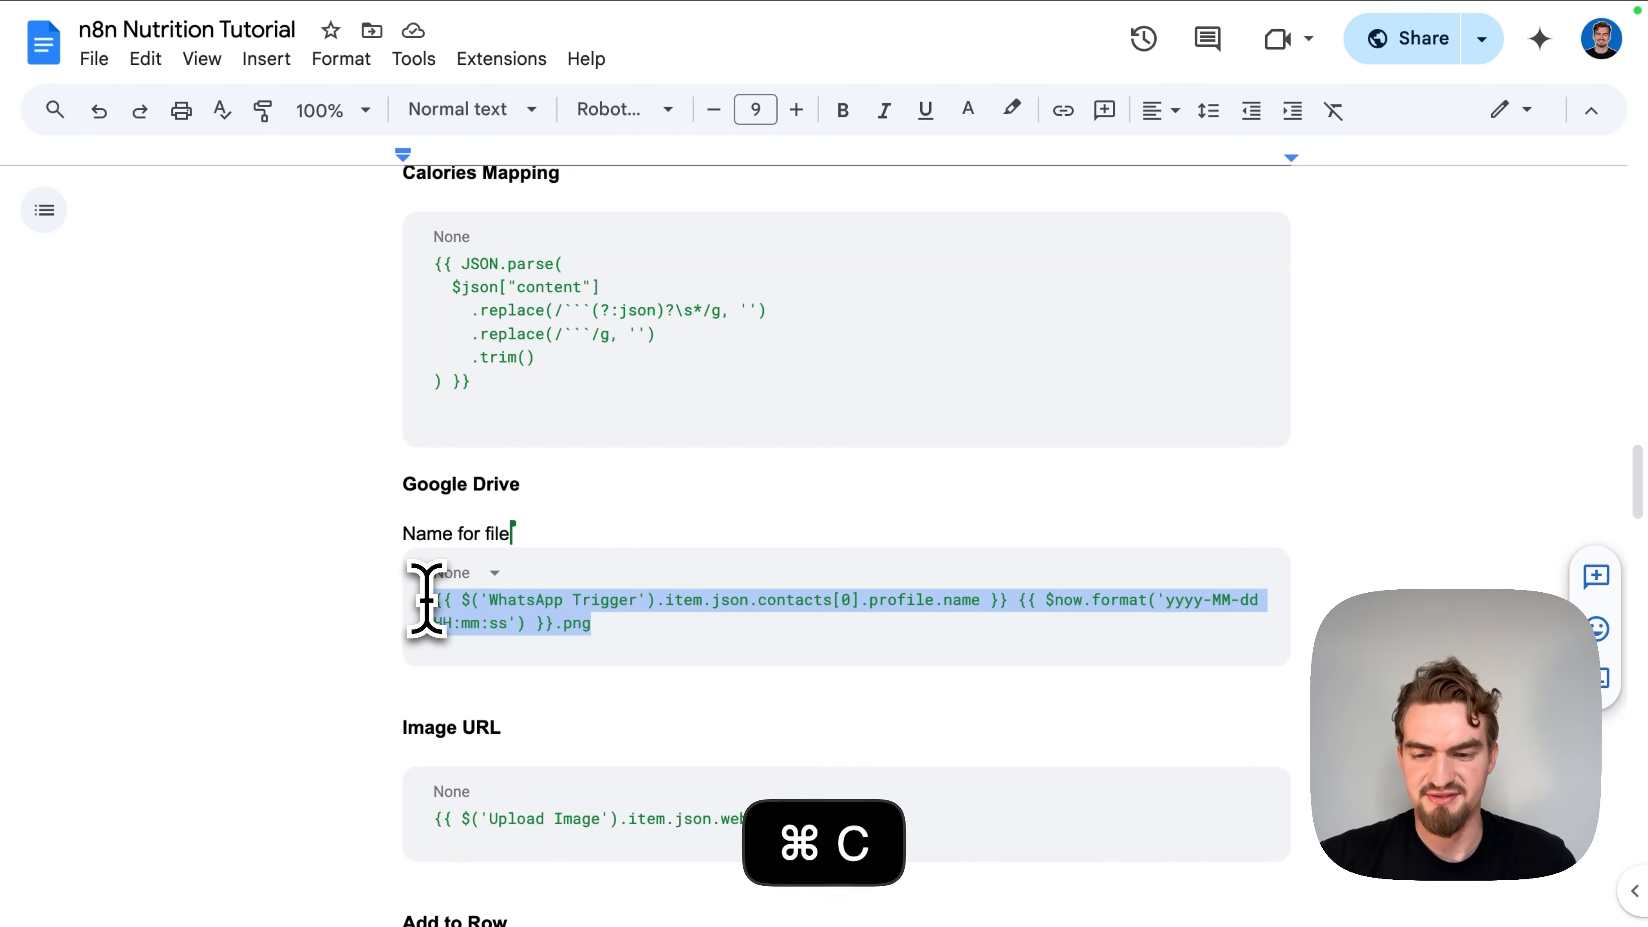
{"action": "left_click", "coordinate": [545, 58]}
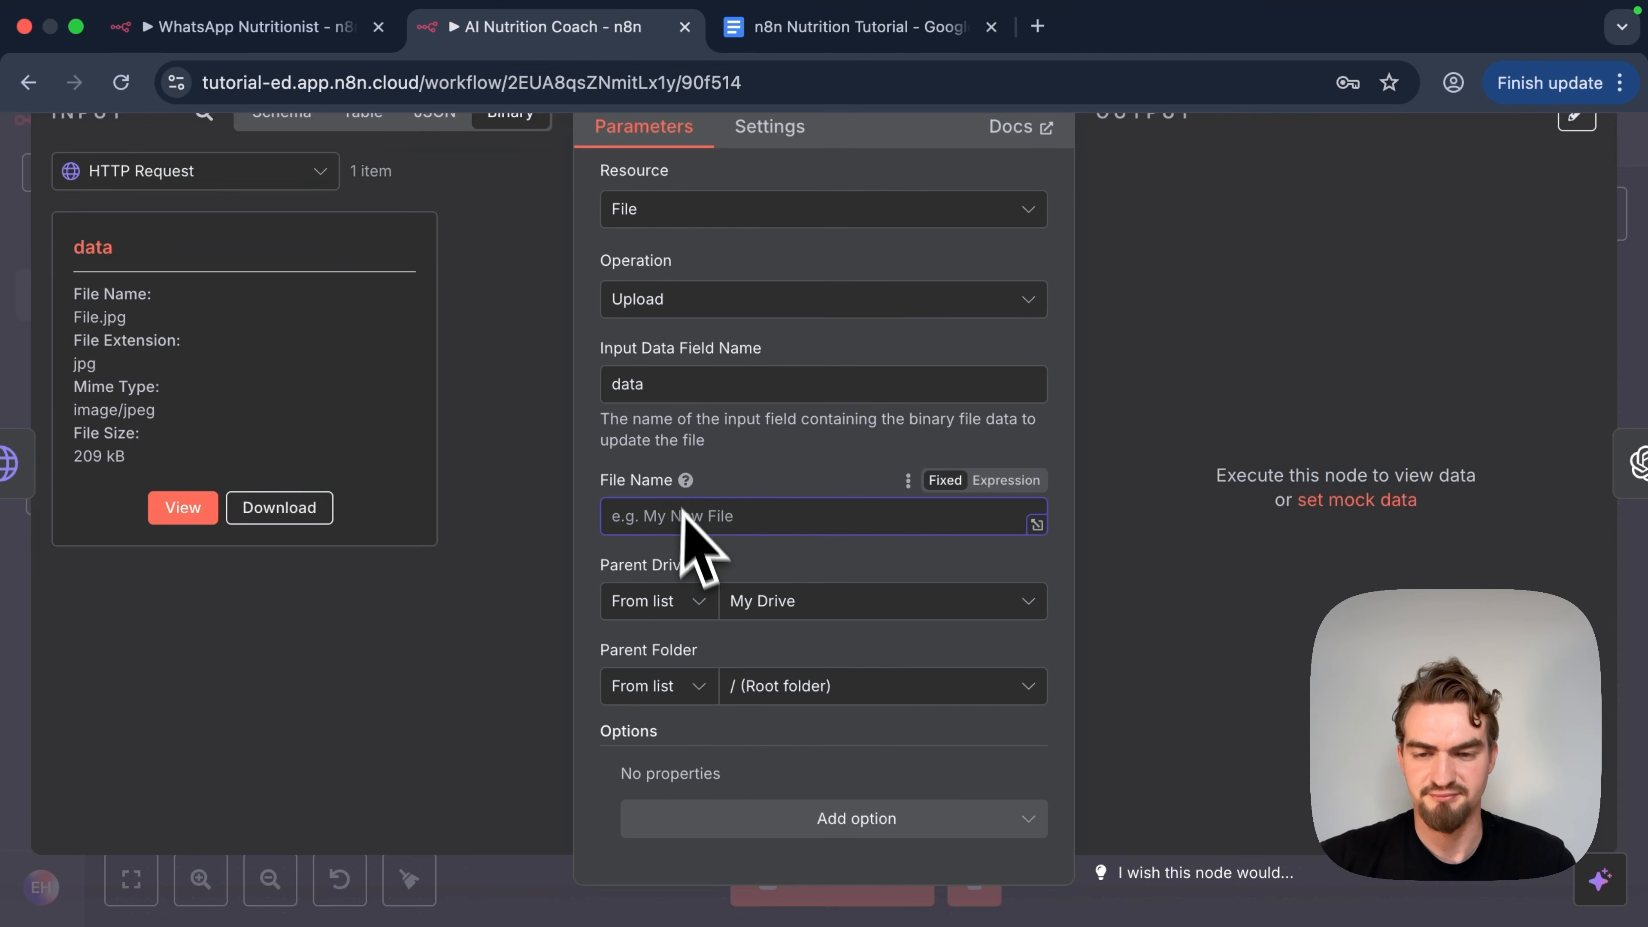
{"action": "key", "text": "super+v"}
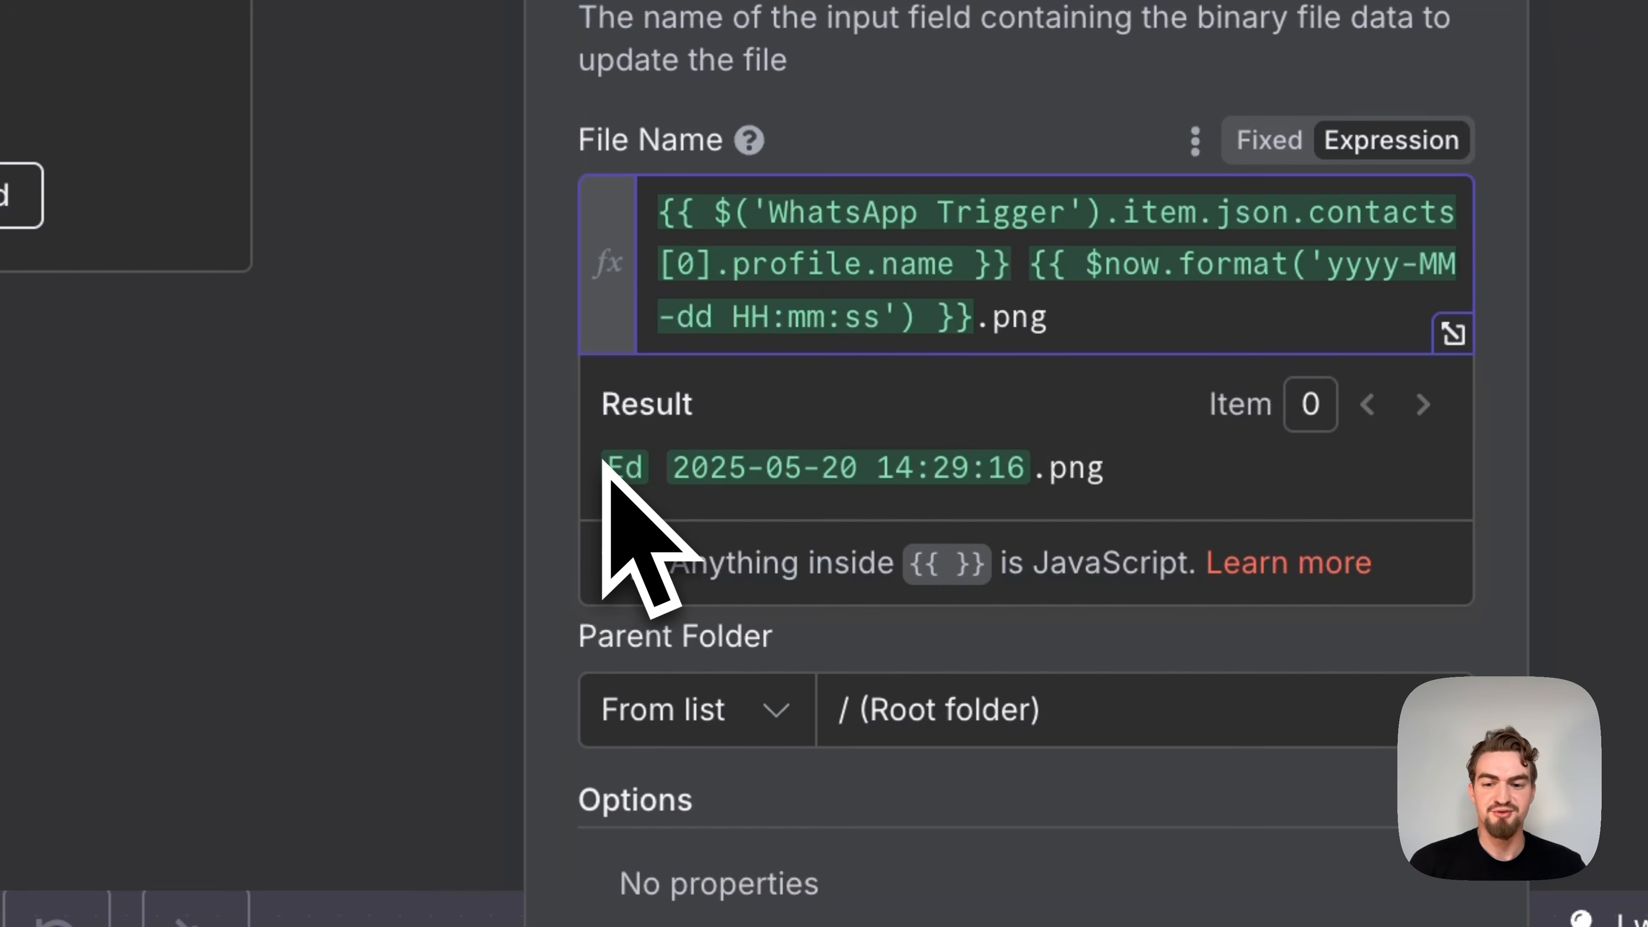
{"action": "left_click_drag", "start_coordinate": [607, 463], "coordinate": [645, 477]}
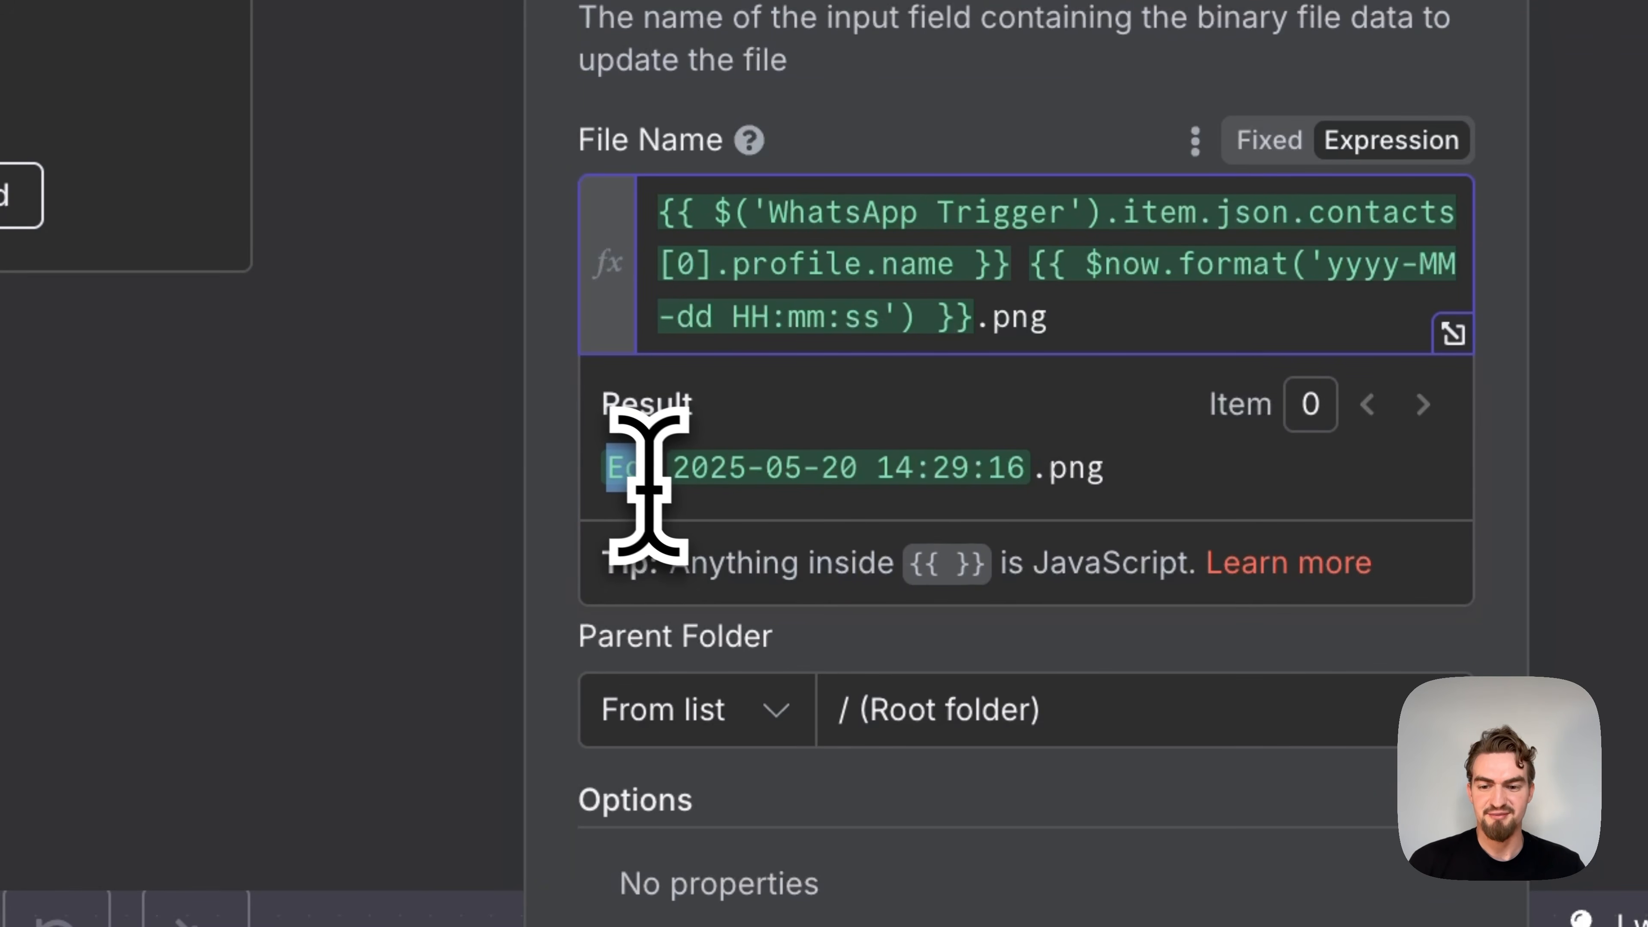
{"action": "left_click_drag", "start_coordinate": [672, 466], "coordinate": [1024, 479]}
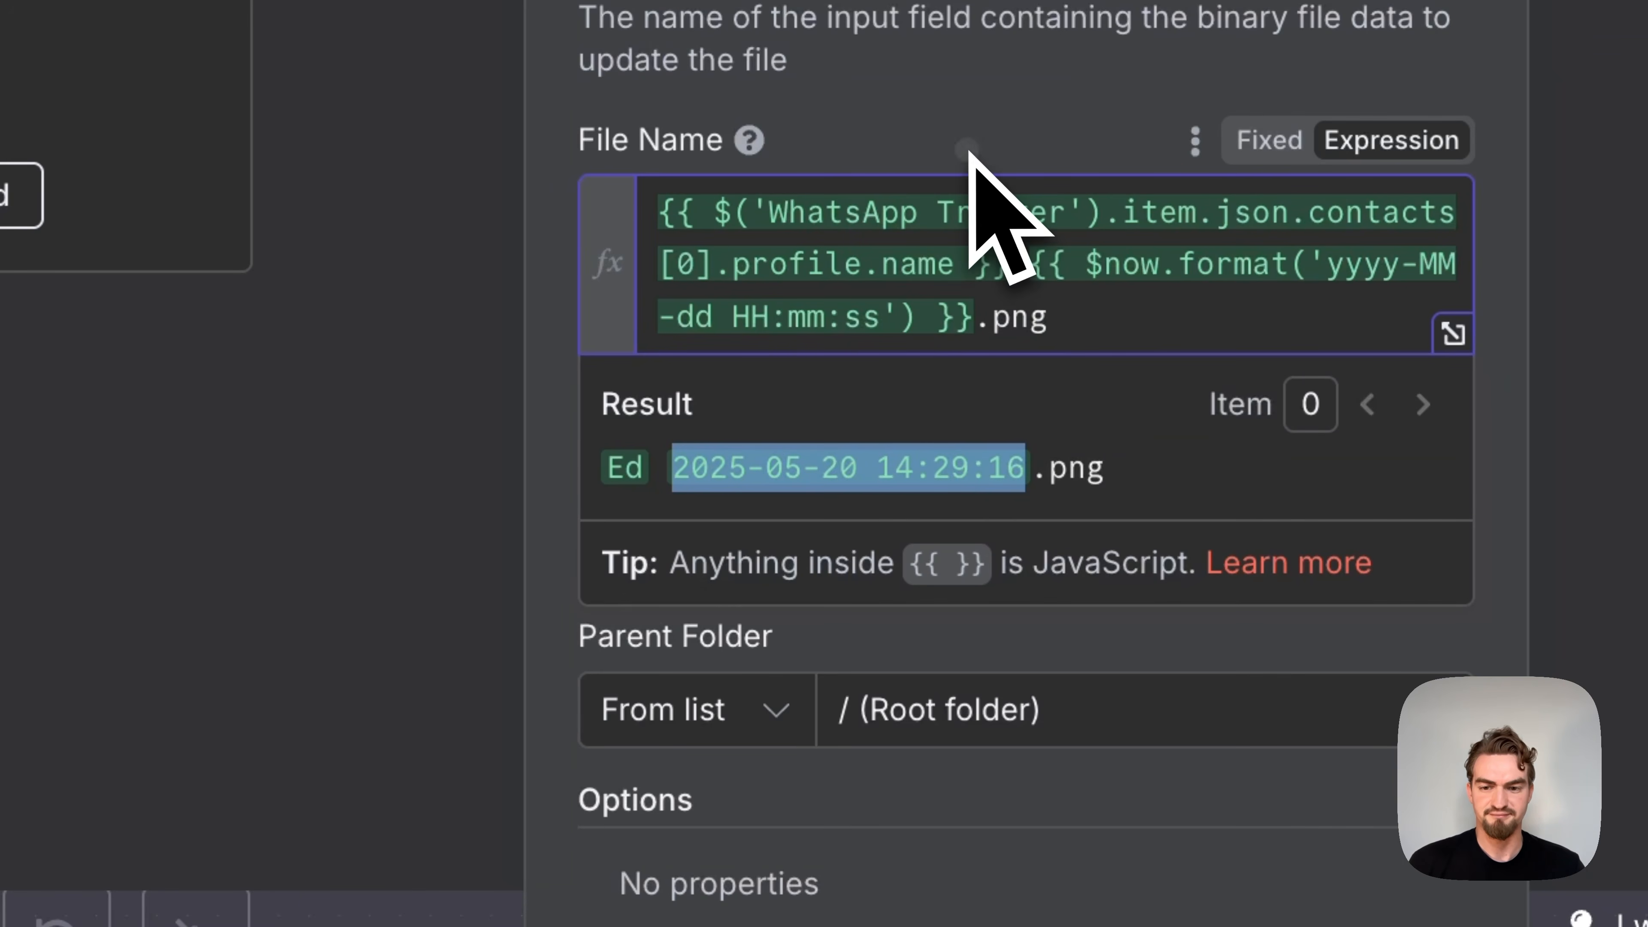
{"action": "left_click", "coordinate": [975, 166]}
Step: Set the upload's parent drive to Tutorial and its parent folder to showcase, and test the Google Drive node
{"action": "scroll", "coordinate": [1016, 318], "scroll_direction": "down", "scroll_amount": 3}
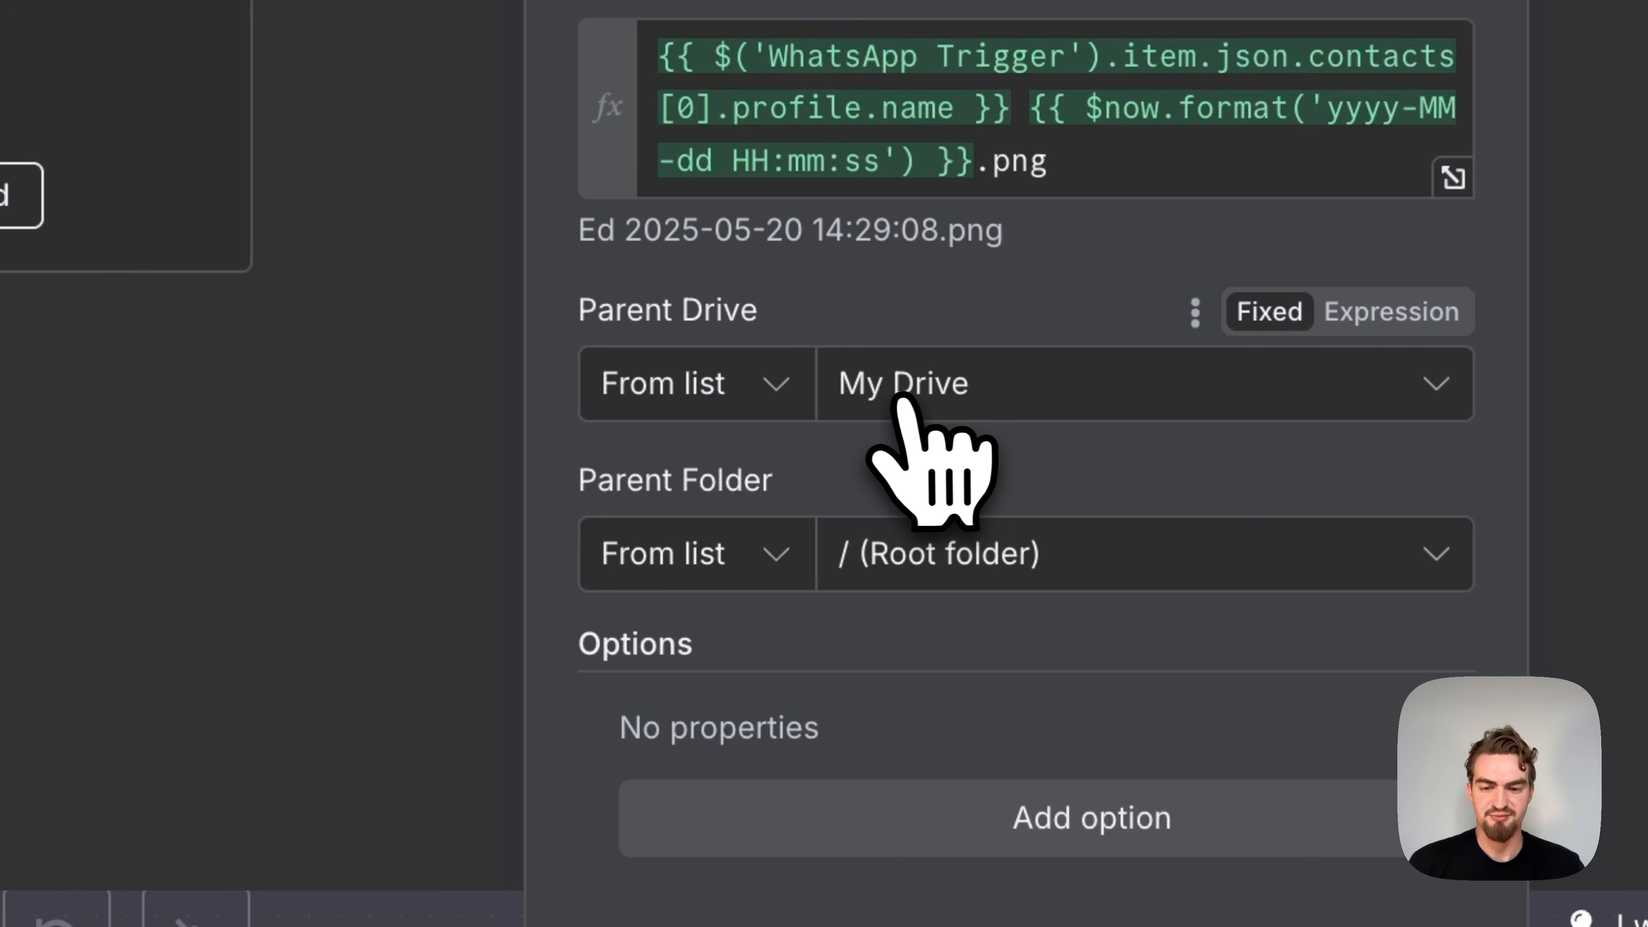
{"action": "left_click", "coordinate": [922, 399]}
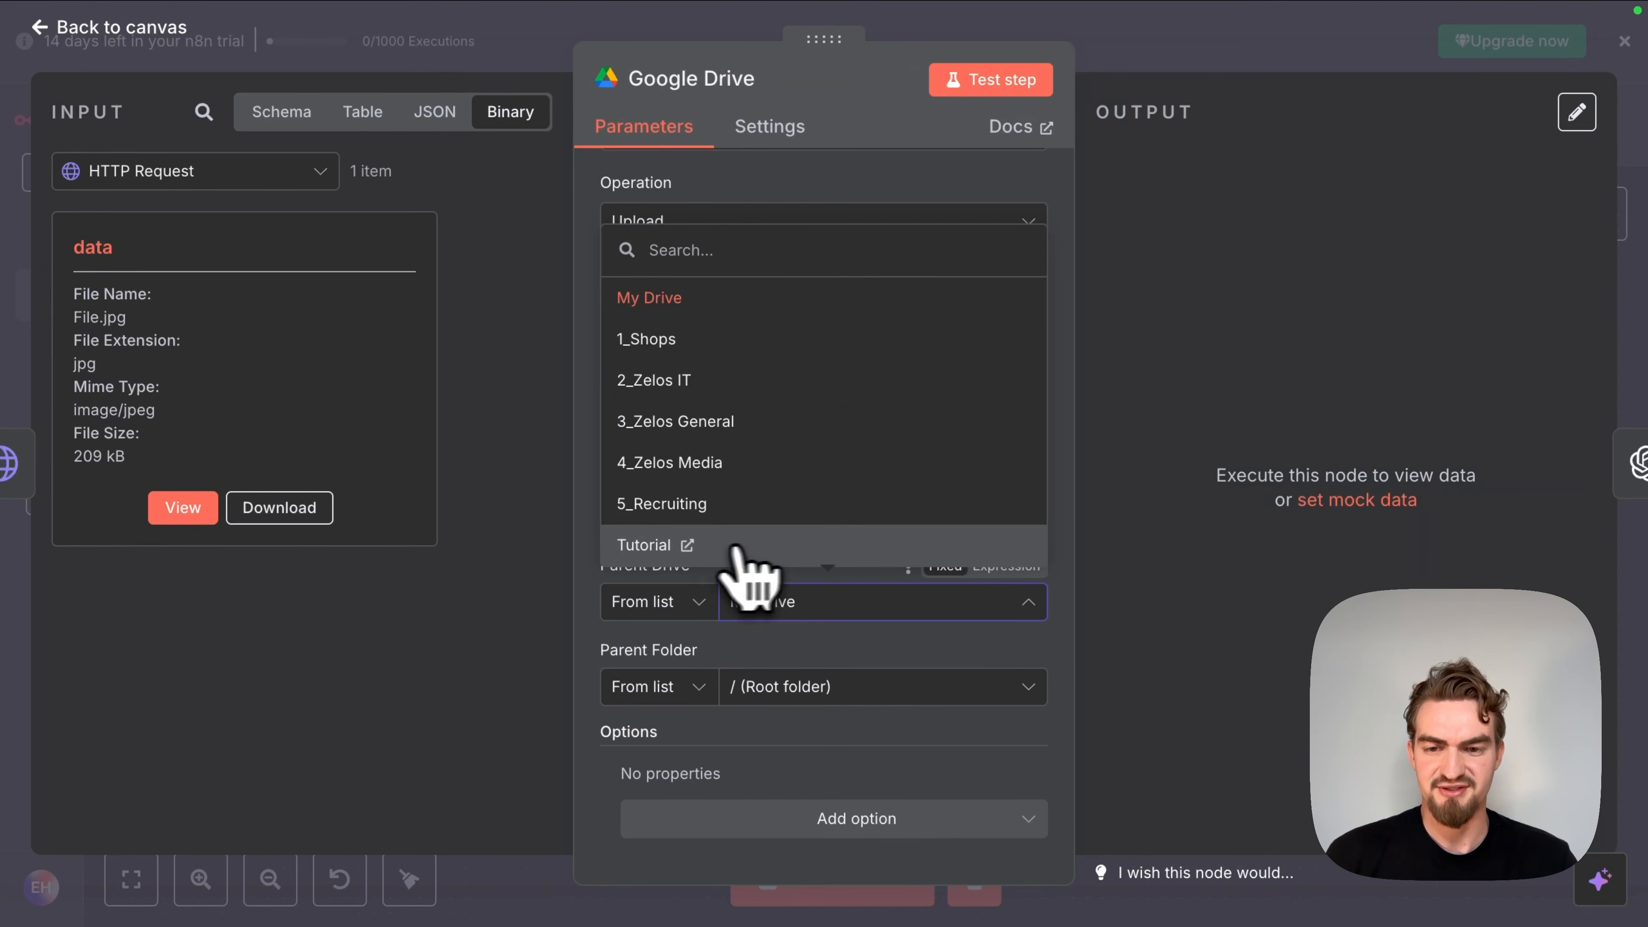
{"action": "left_click", "coordinate": [649, 549]}
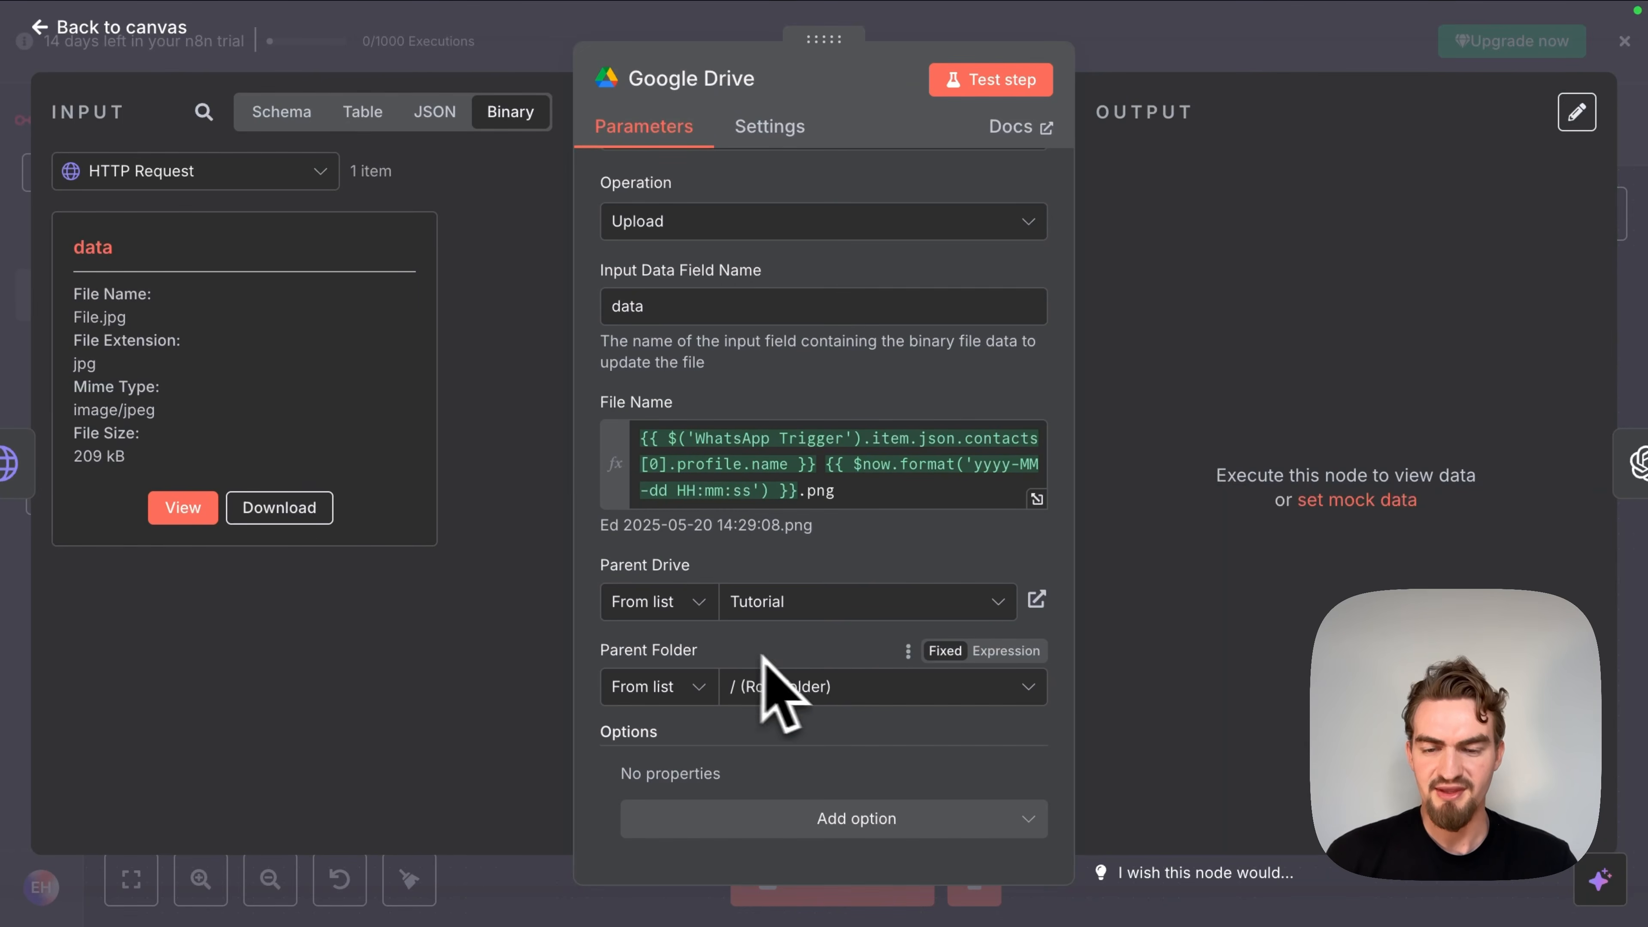
{"action": "left_click", "coordinate": [776, 690]}
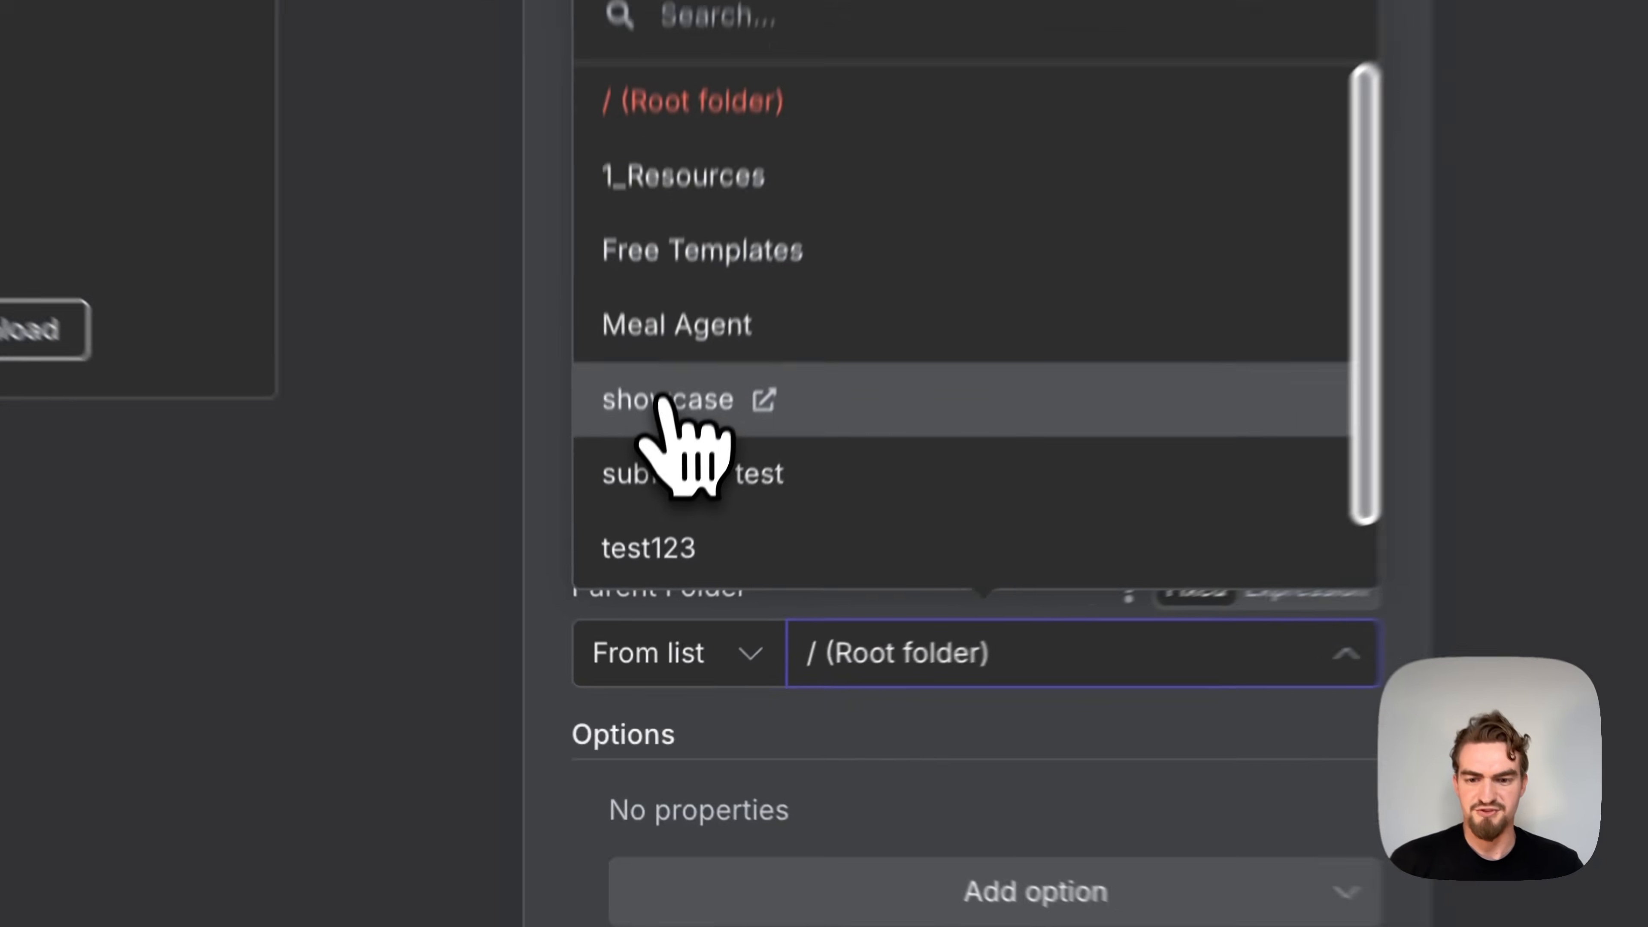
{"action": "left_click", "coordinate": [662, 409]}
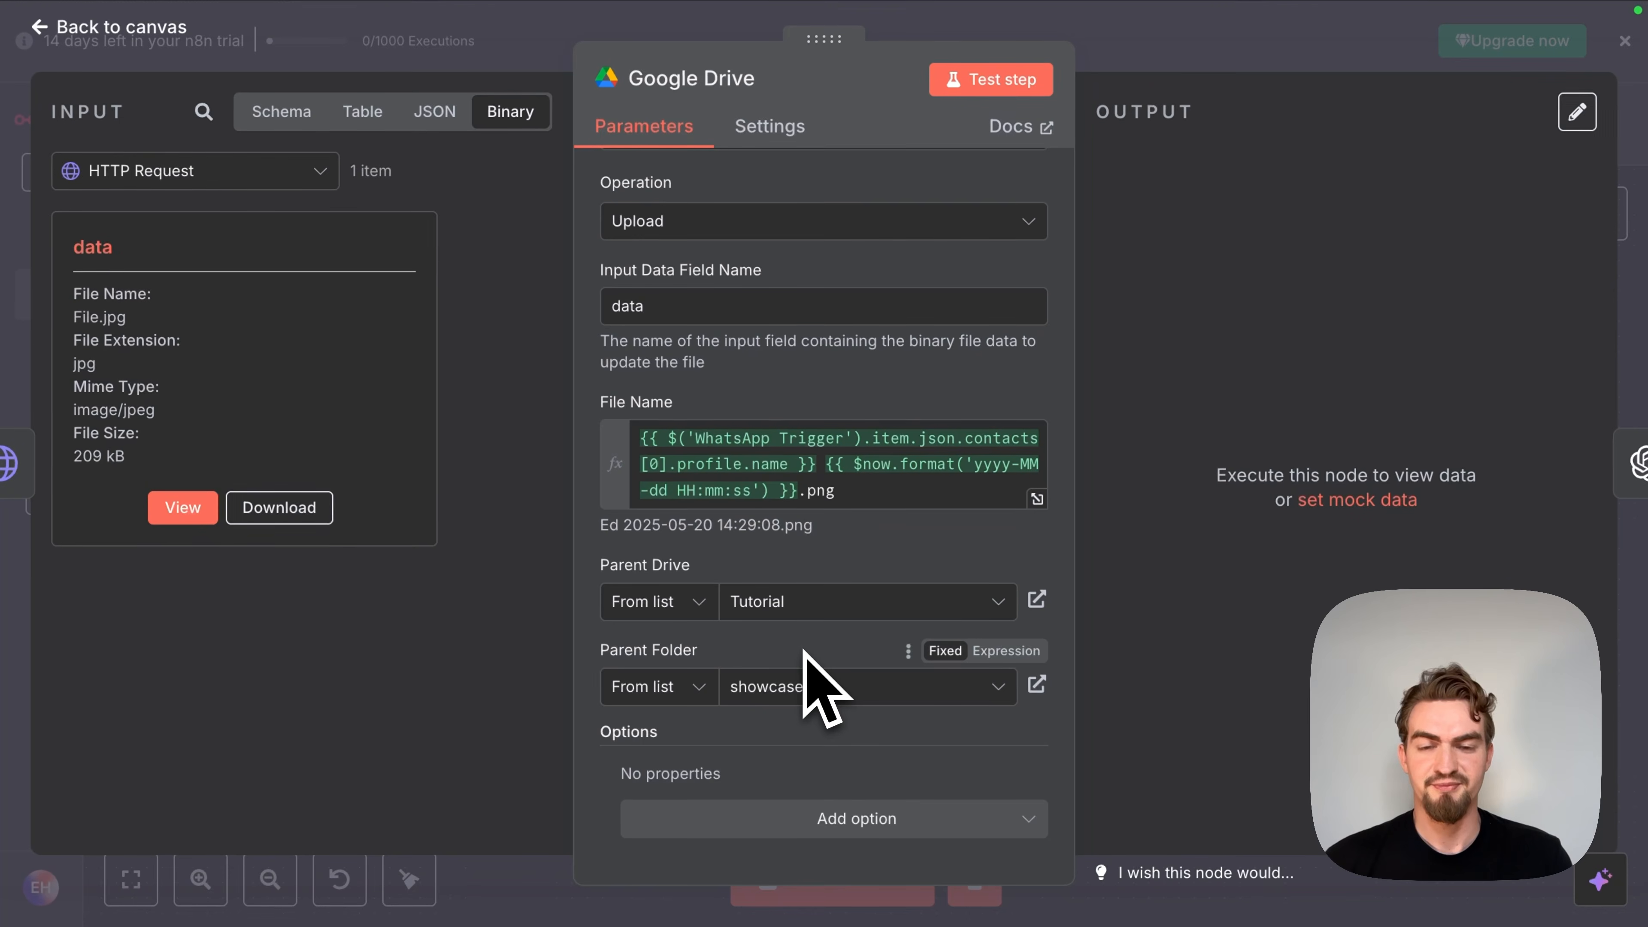
{"action": "left_click", "coordinate": [994, 85]}
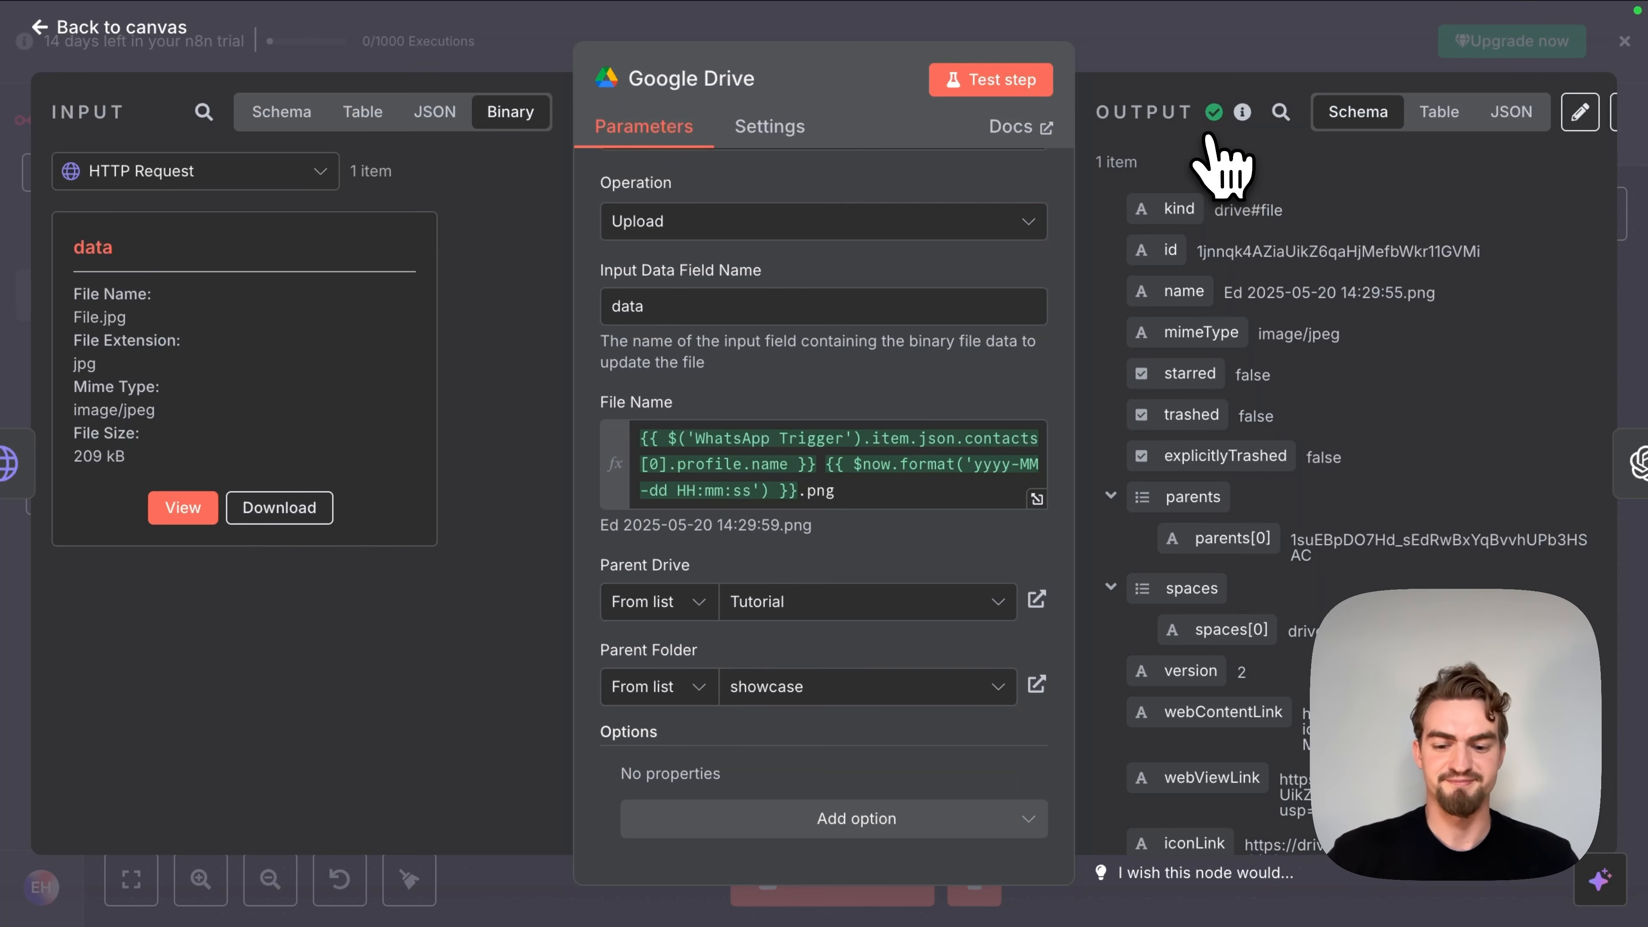
Step: Open drive.google.com in a new browser tab, view the newly uploaded image in Tutorial's showcase folder, and return to the n8n workflow
{"action": "key", "text": "super+t"}
{"action": "type", "text": "drive.google.com"}
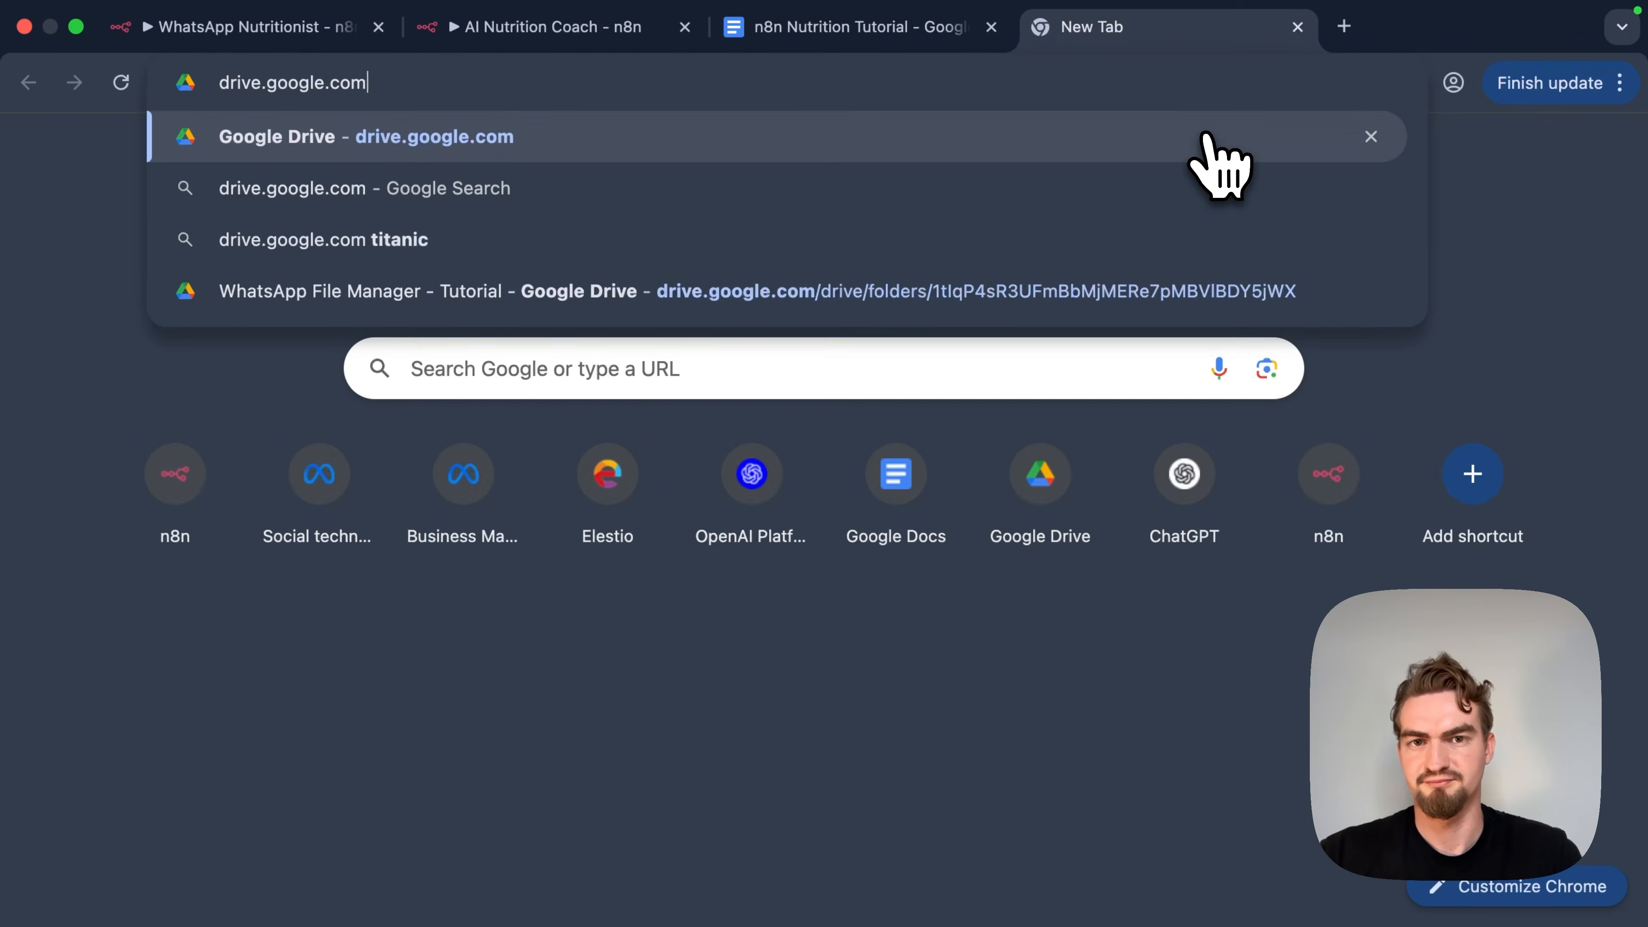
{"action": "key", "text": "Return"}
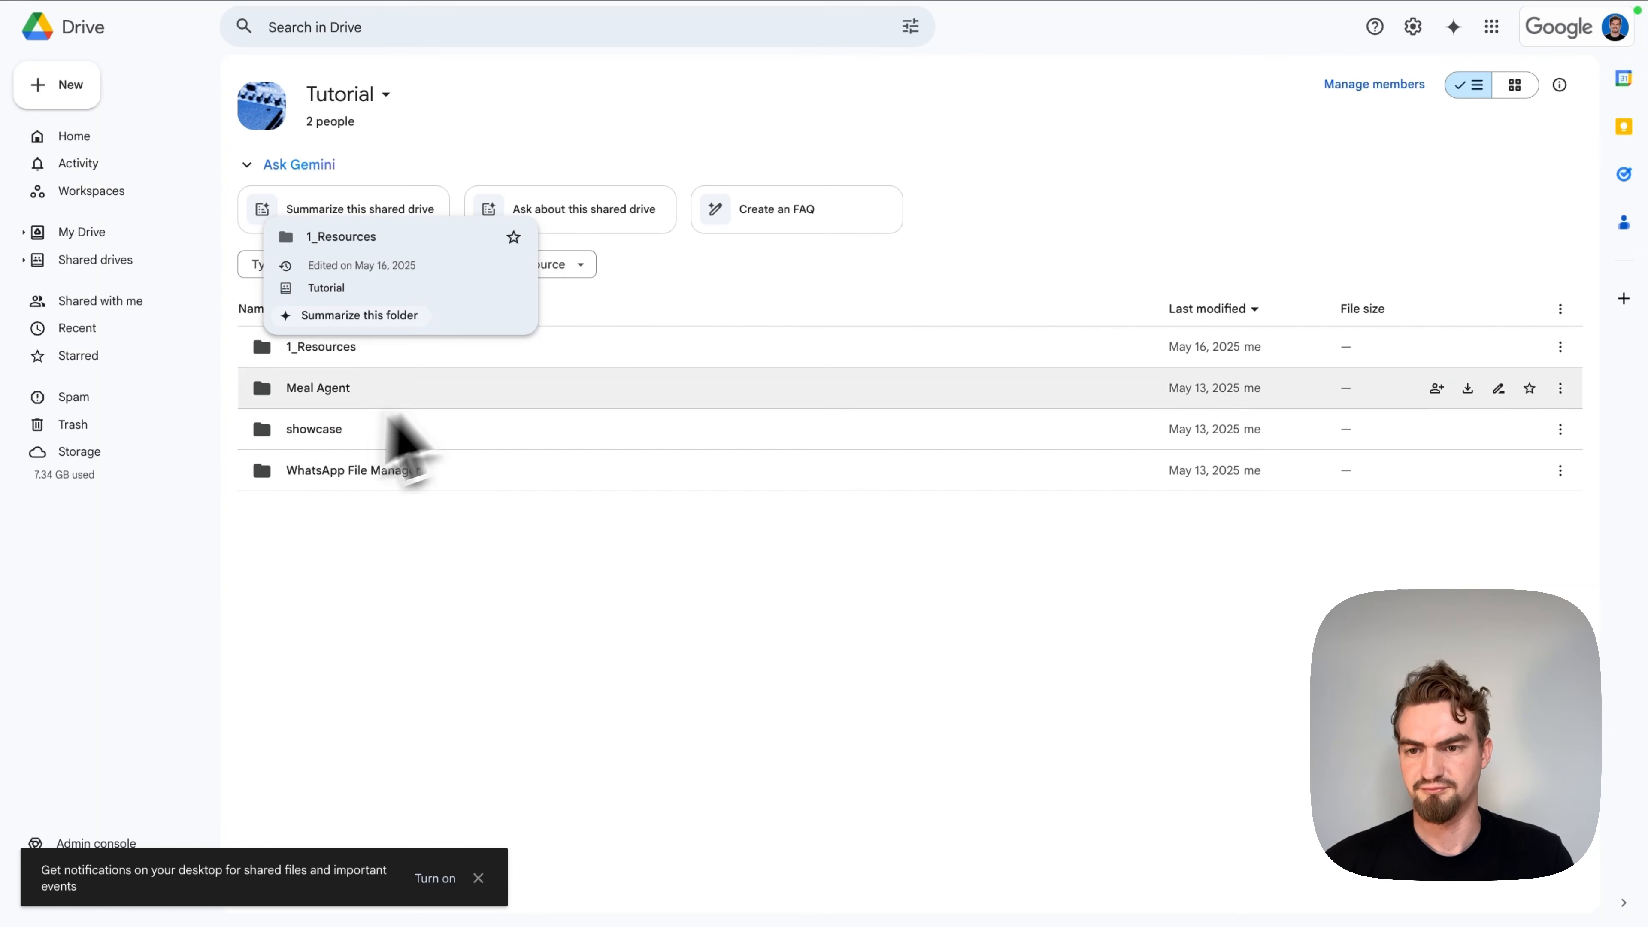
{"action": "double_click", "coordinate": [384, 423]}
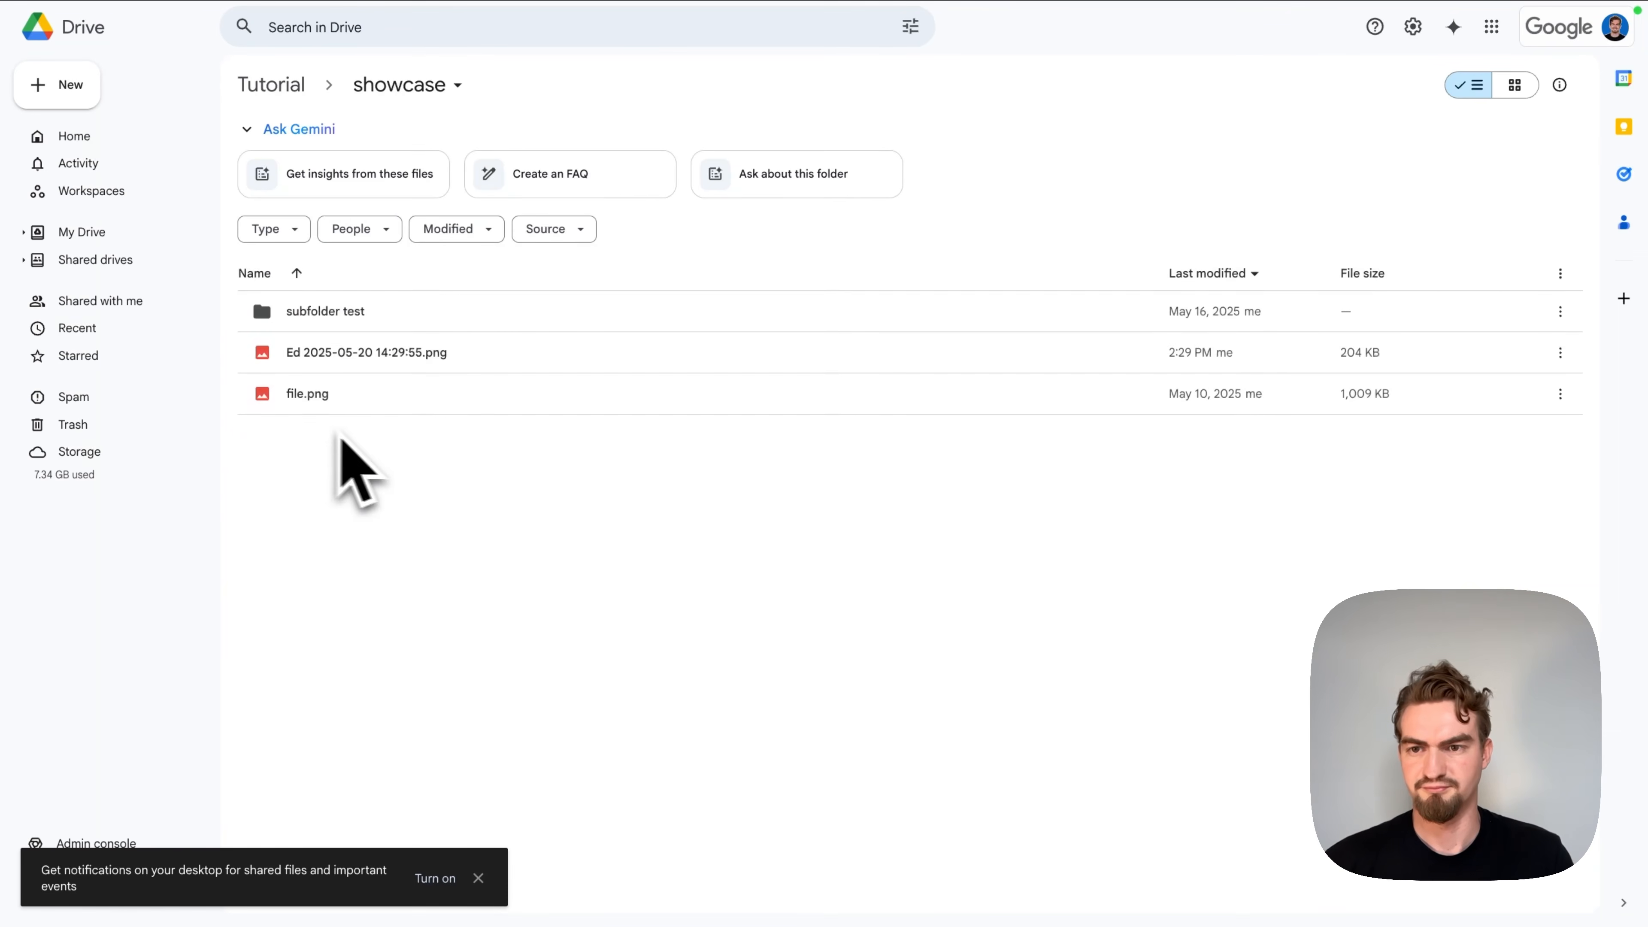
{"action": "mouse_move", "coordinate": [367, 366]}
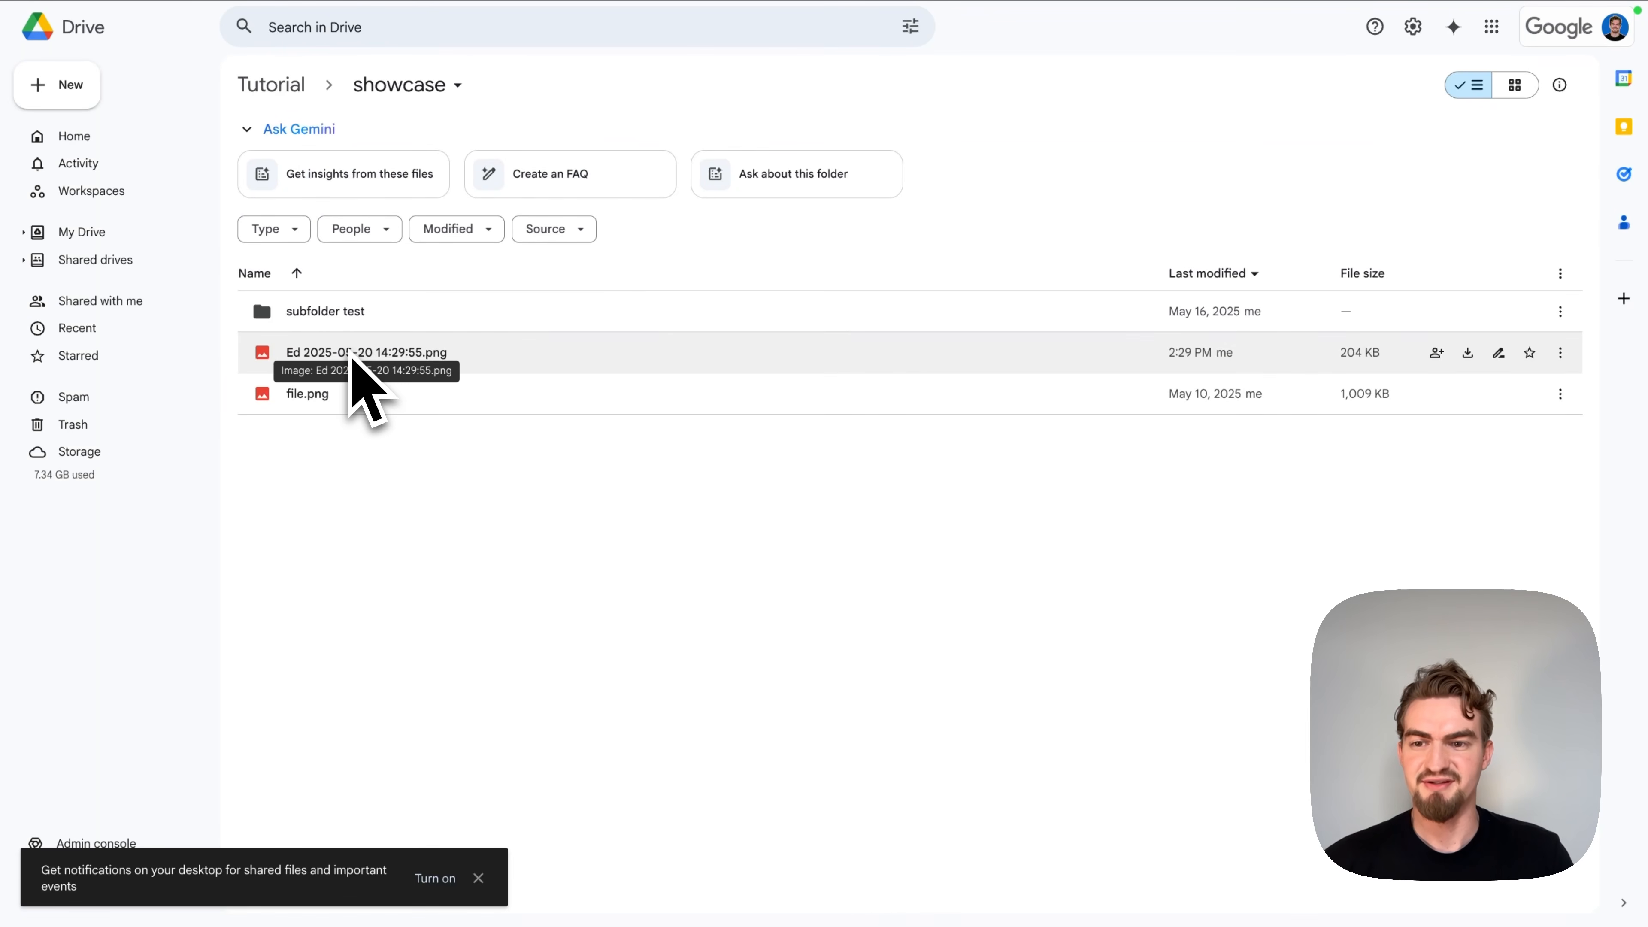
{"action": "left_click", "coordinate": [422, 358]}
{"action": "double_click", "coordinate": [421, 357]}
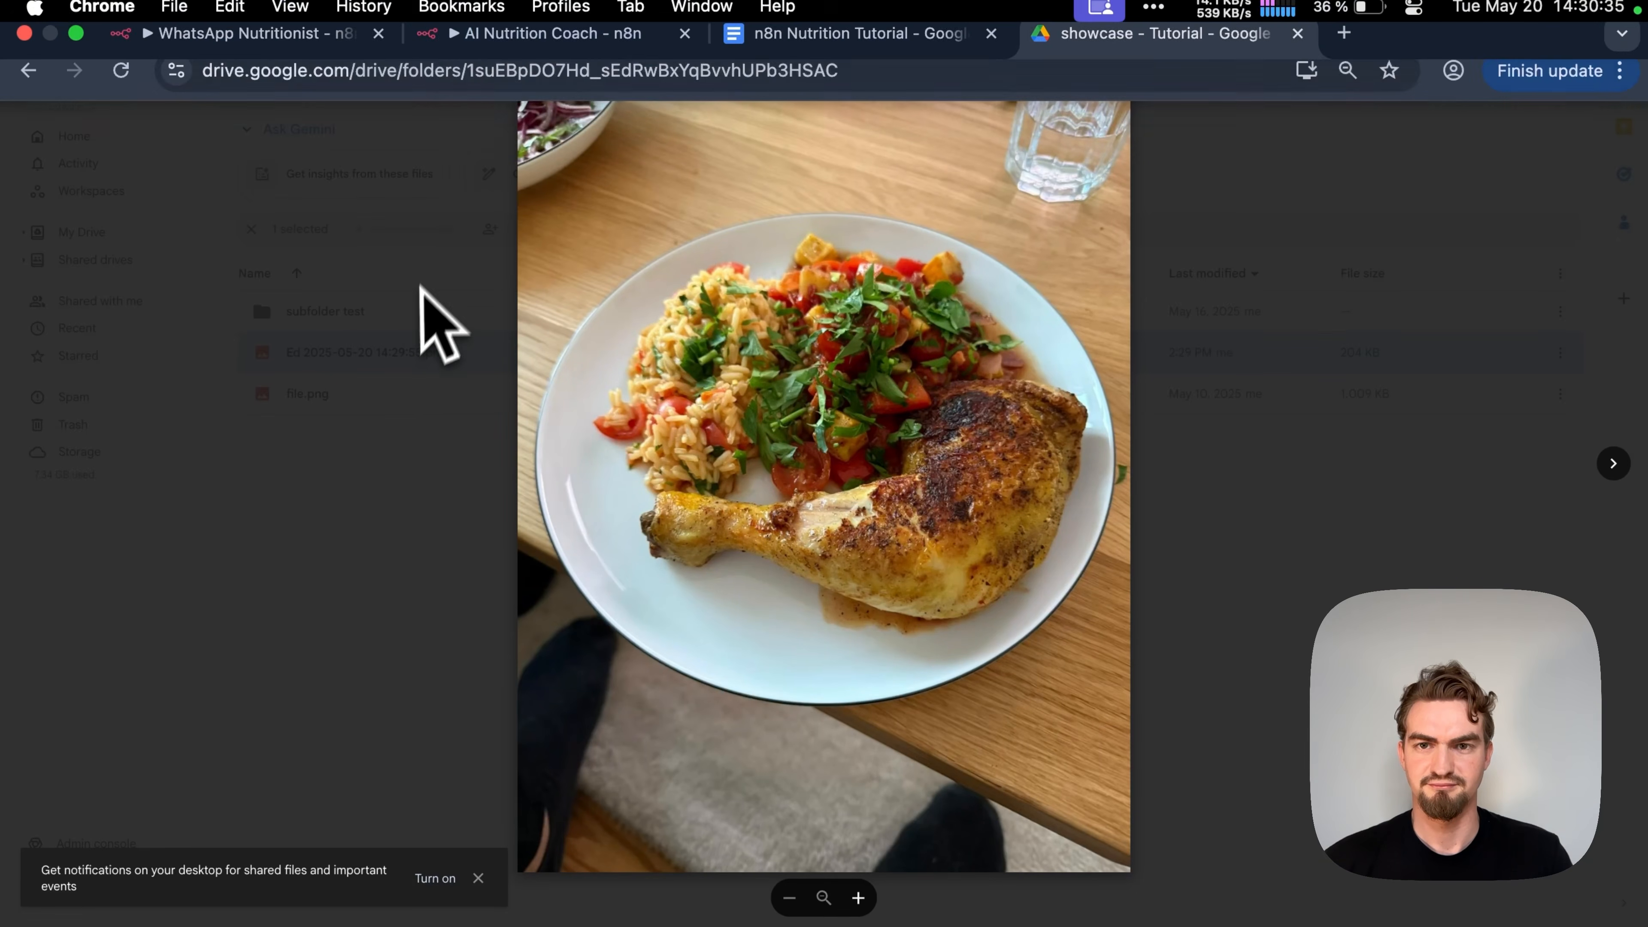
{"action": "left_click", "coordinate": [415, 308]}
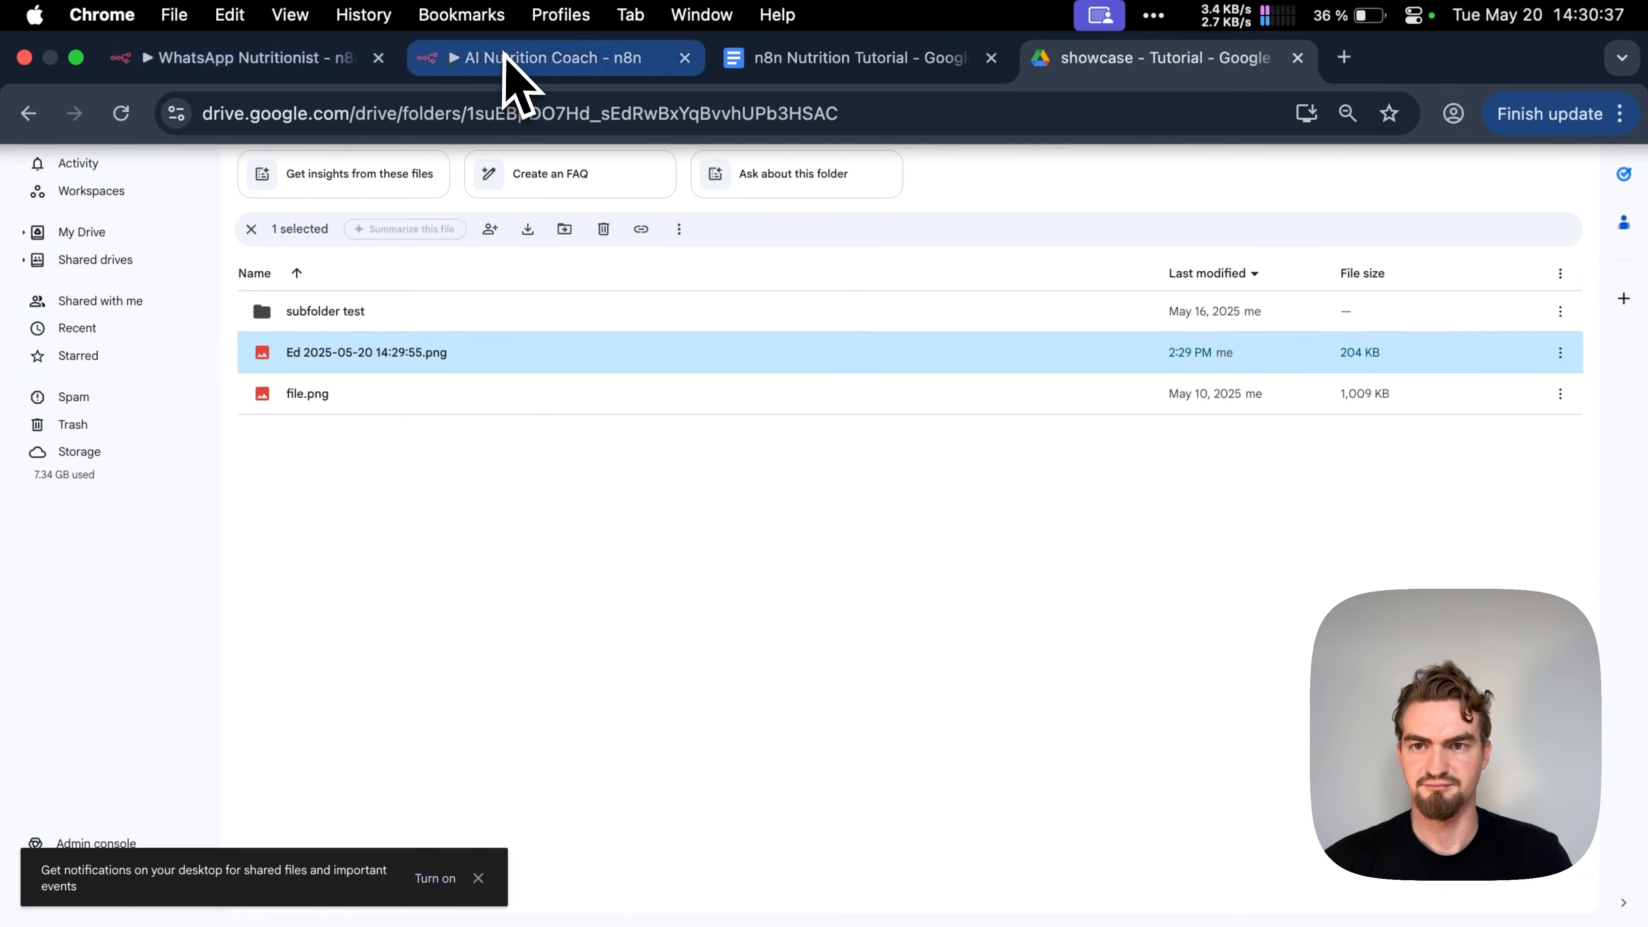
{"action": "left_click", "coordinate": [506, 56]}
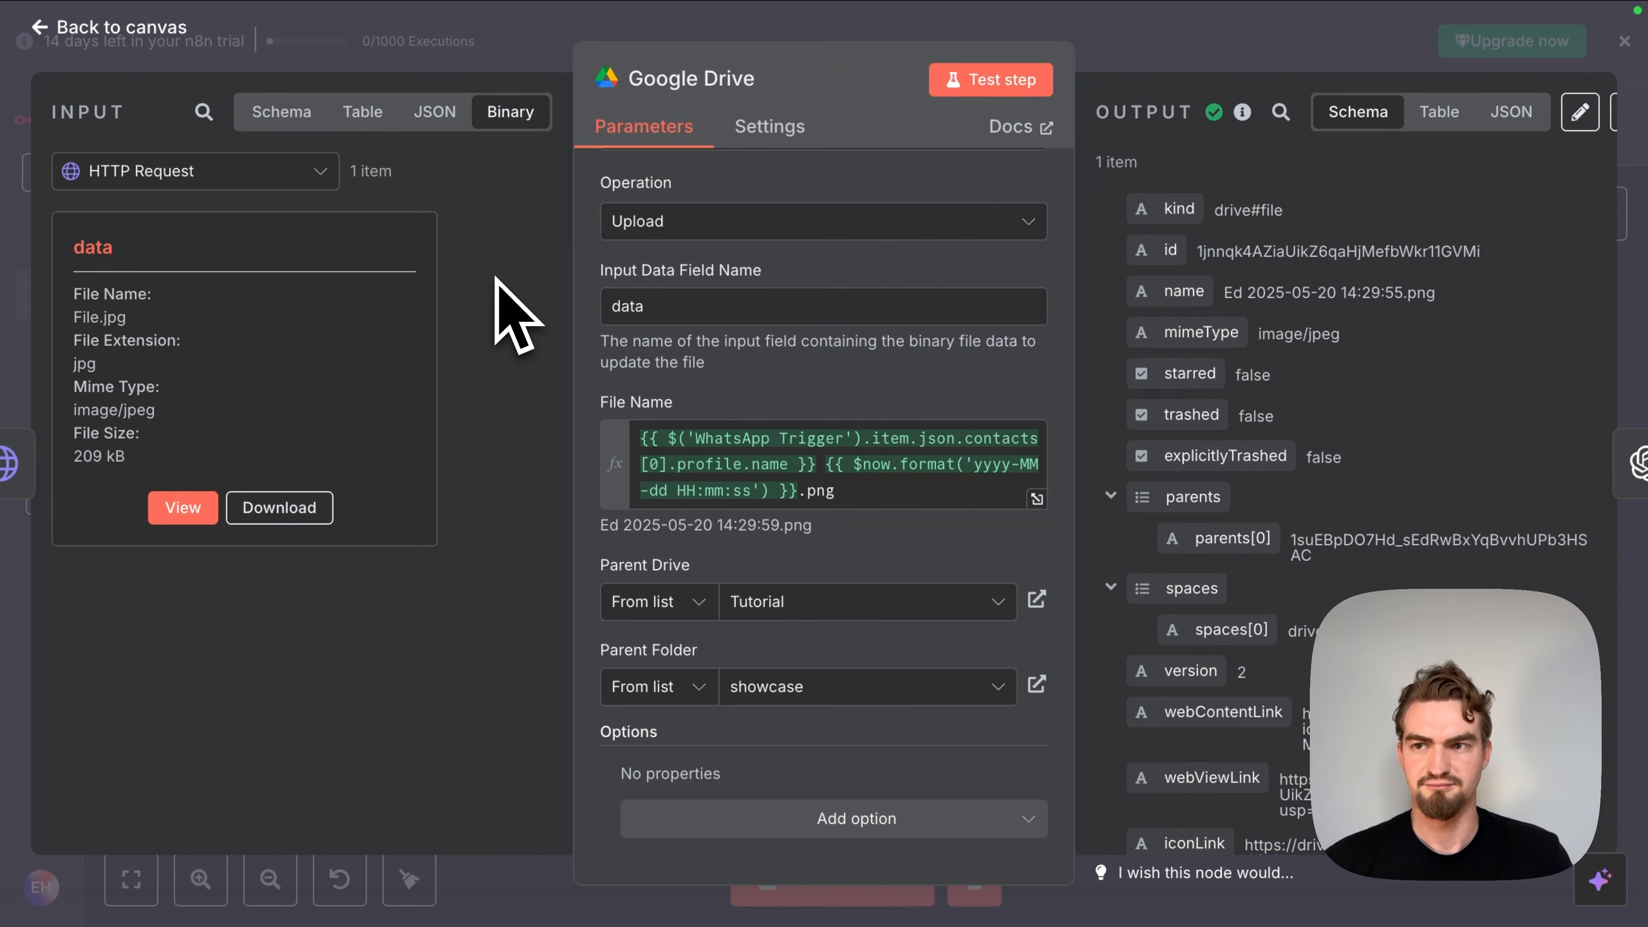
Step: Return to the canvas, disconnect the Google Drive node from HTTP Request and OpenAI, and place it below the OpenAI node
{"action": "left_click", "coordinate": [156, 34]}
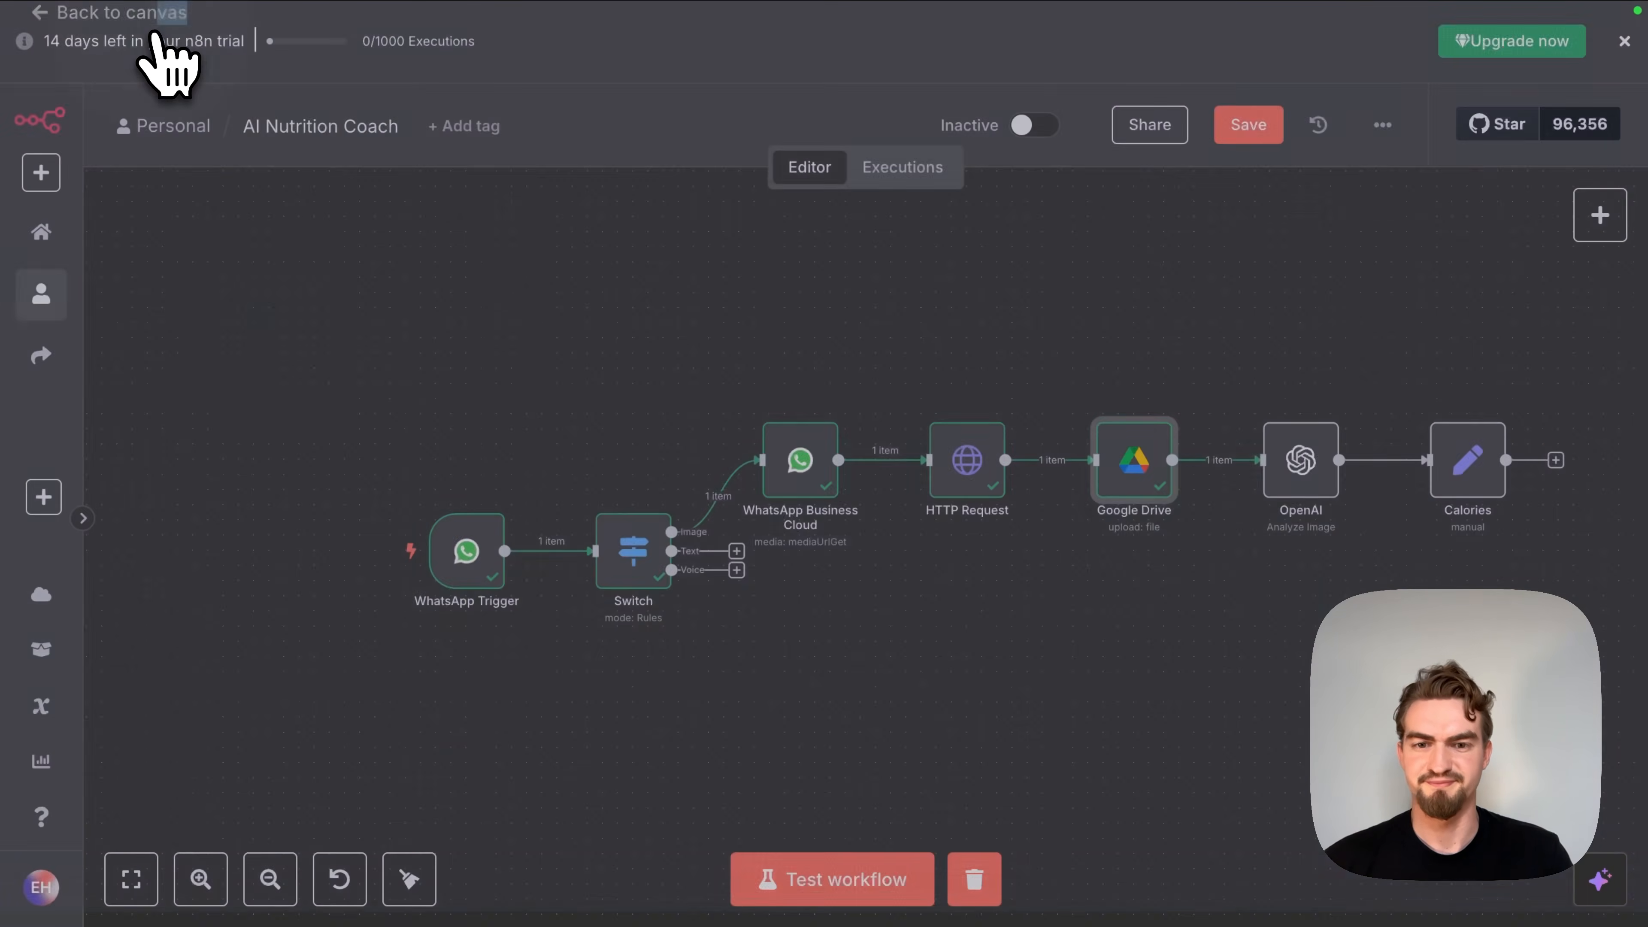
{"action": "scroll", "coordinate": [756, 403], "scroll_direction": "right", "scroll_amount": 2}
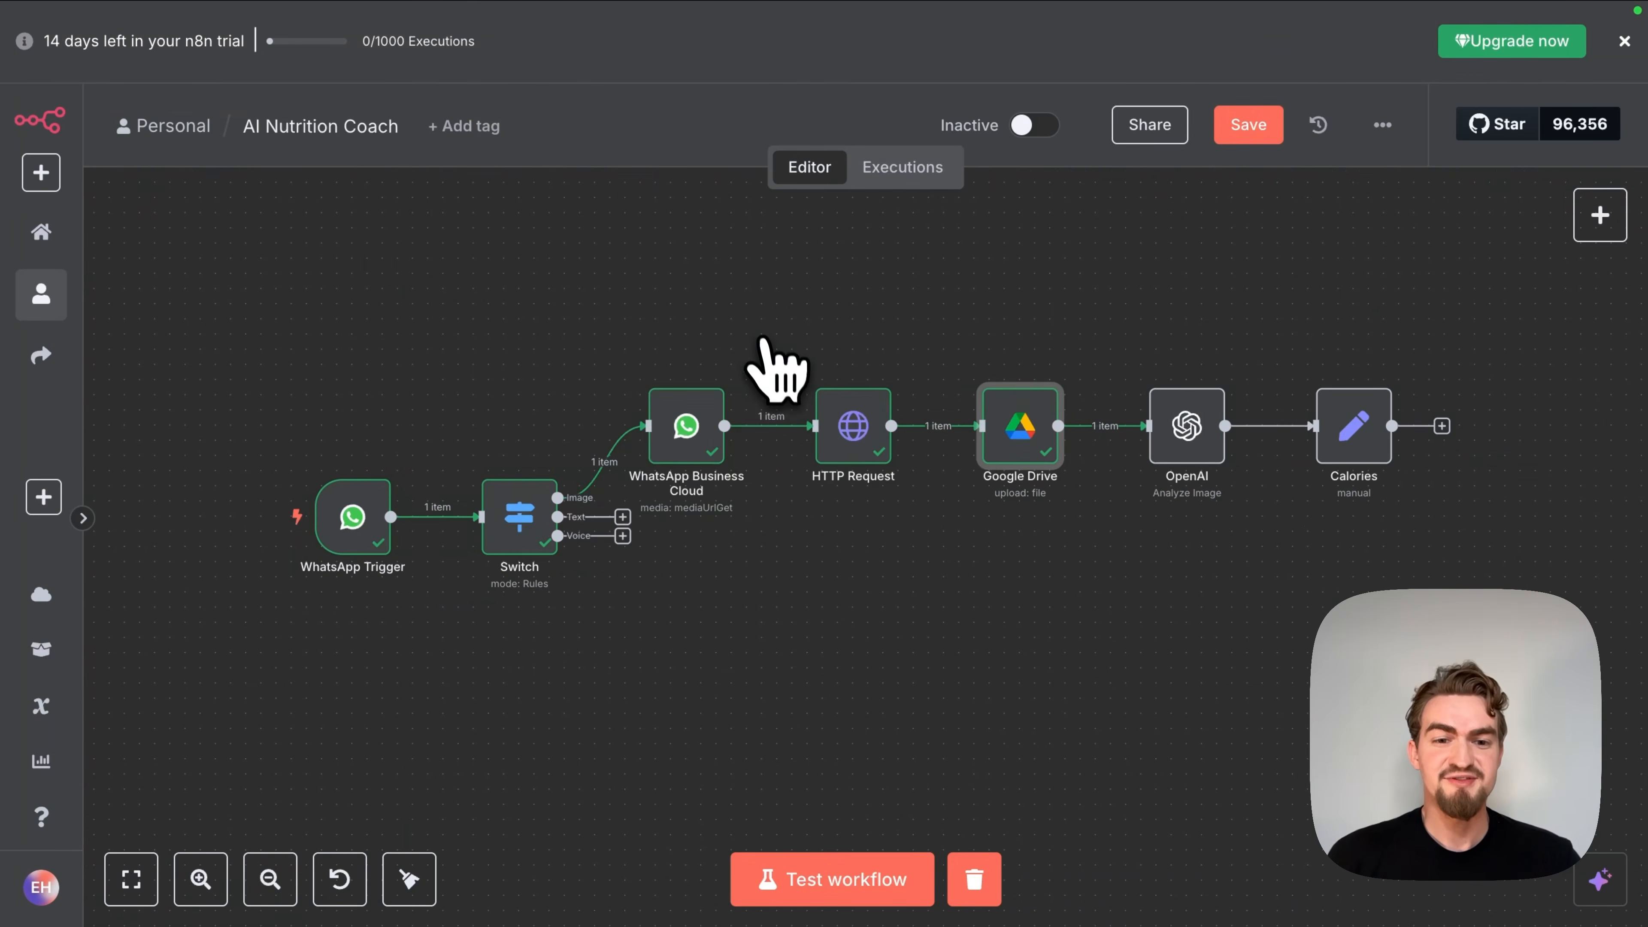
{"action": "mouse_move", "coordinate": [944, 432]}
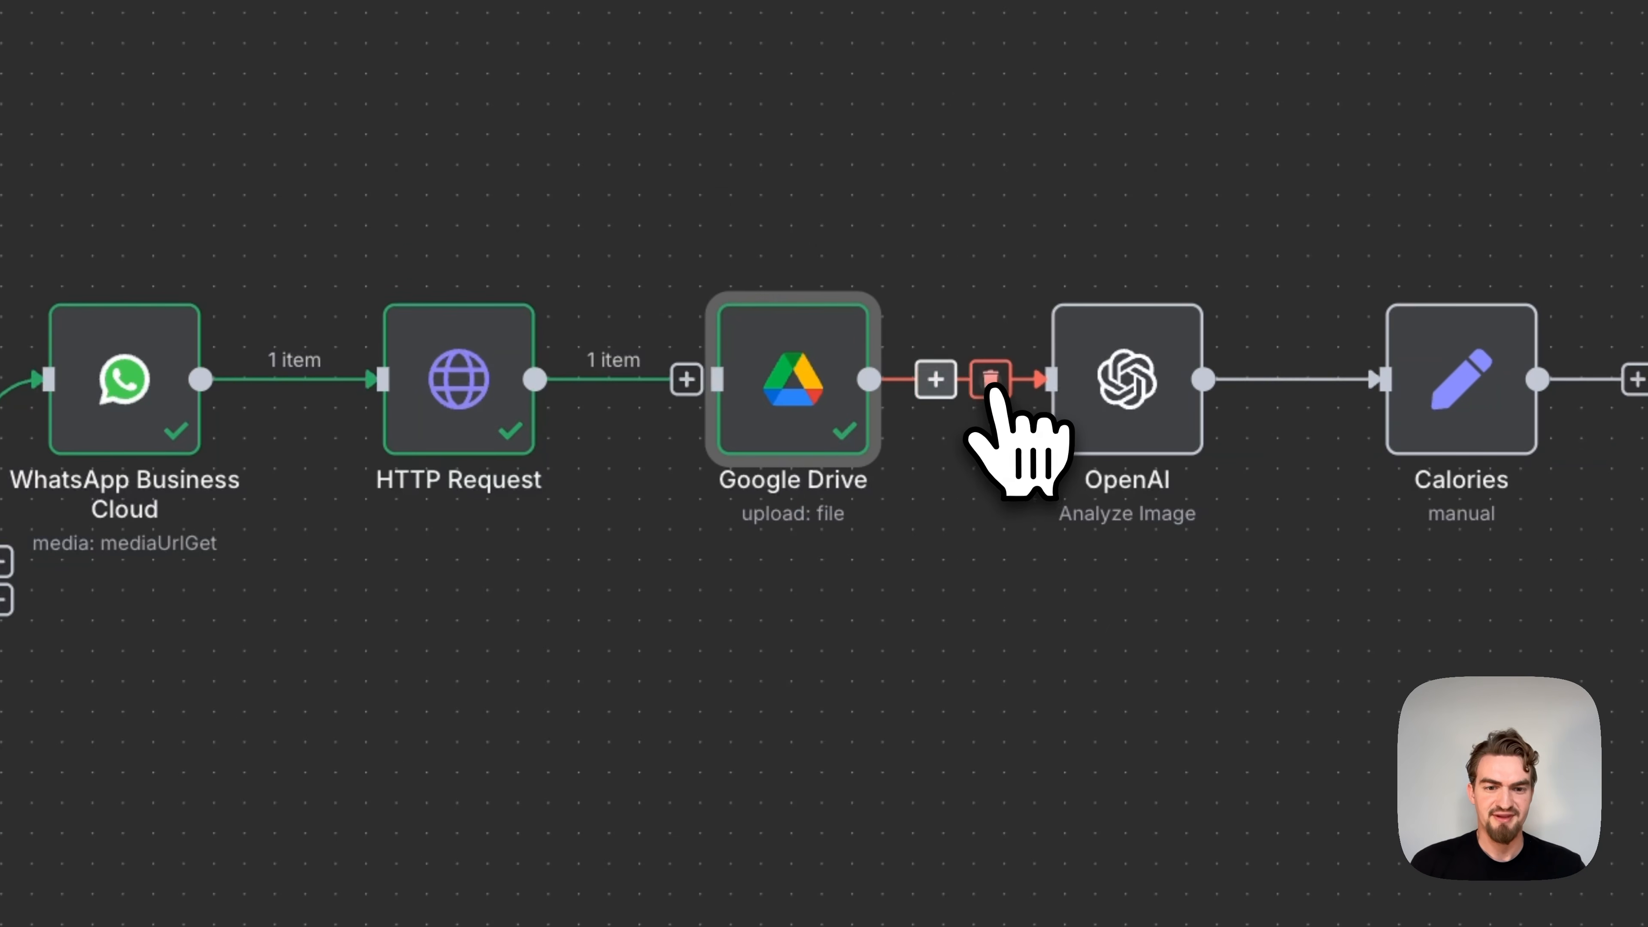
{"action": "left_click_drag", "start_coordinate": [773, 387], "coordinate": [1088, 698]}
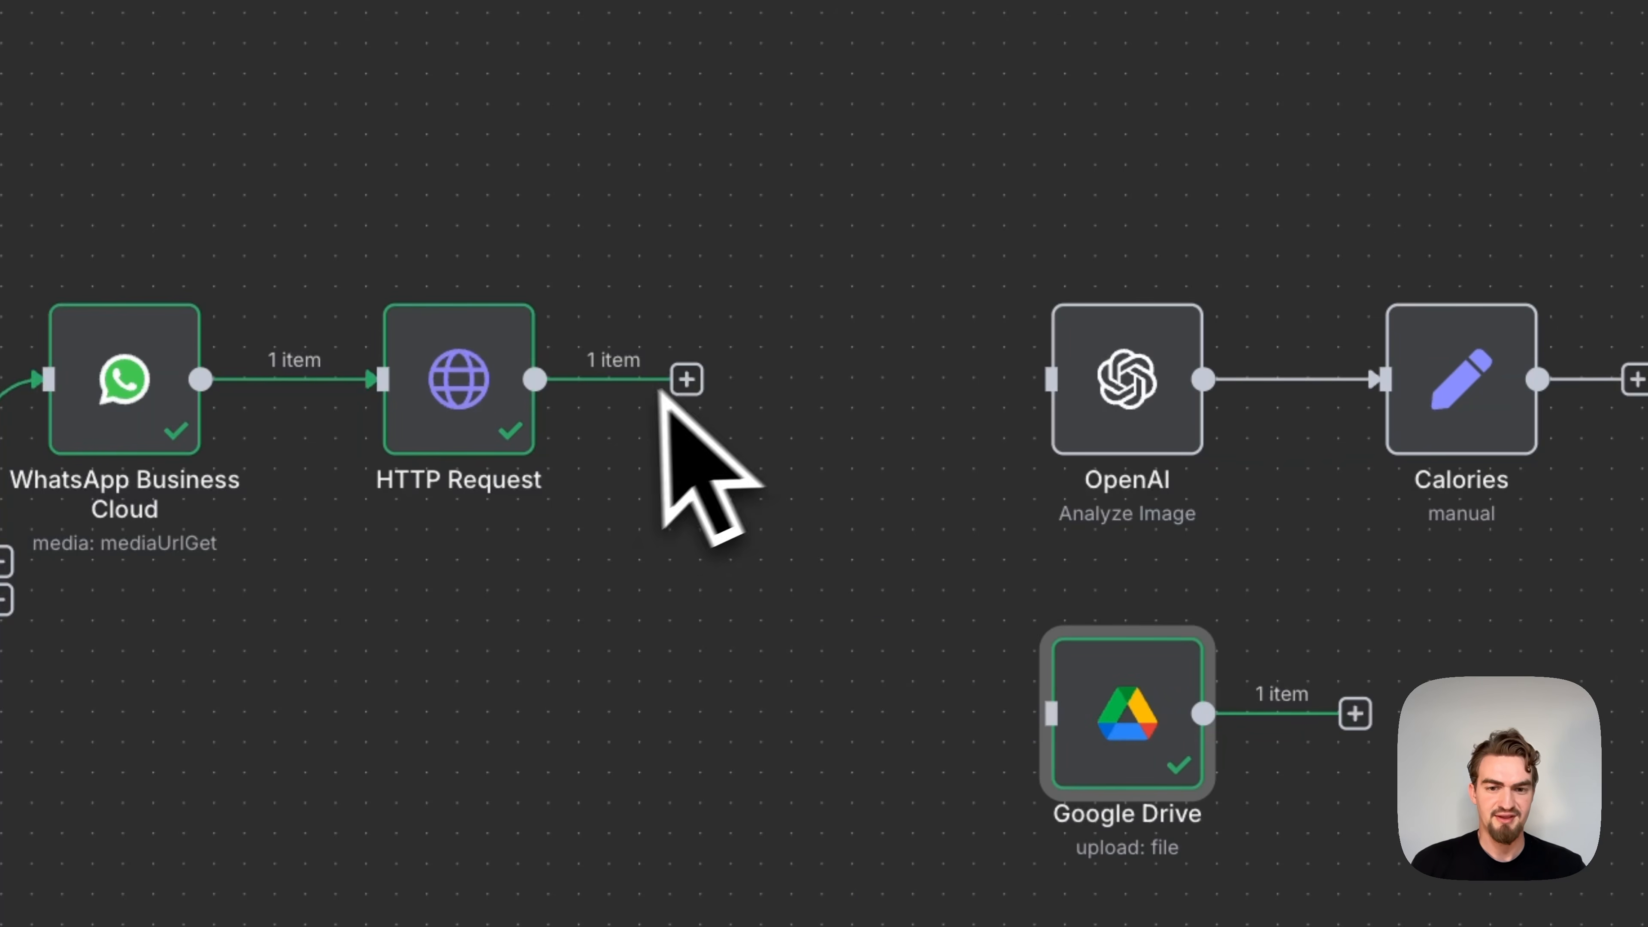
Step: Connect the HTTP Request output to both the OpenAI and Google Drive nodes in parallel, and save the workflow
{"action": "left_click", "coordinate": [686, 379]}
{"action": "left_click_drag", "start_coordinate": [686, 379], "coordinate": [1061, 397]}
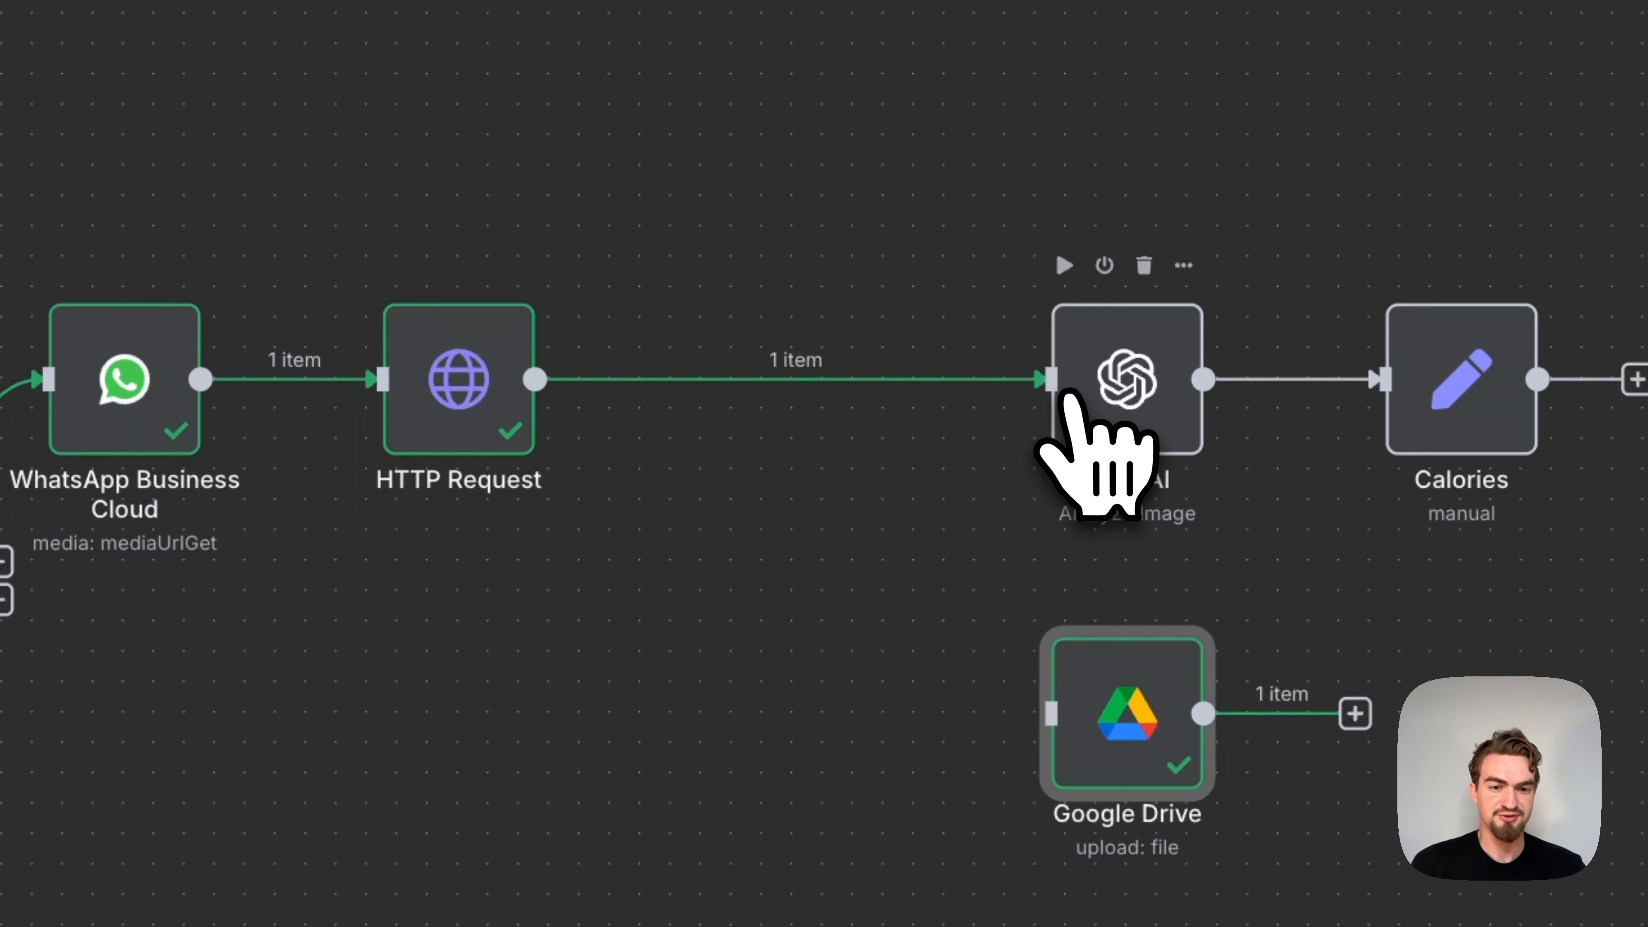
{"action": "left_click_drag", "start_coordinate": [546, 377], "coordinate": [1106, 735]}
{"action": "scroll", "coordinate": [1007, 548], "scroll_direction": "right", "scroll_amount": 5}
{"action": "scroll", "coordinate": [1019, 679], "scroll_direction": "down", "scroll_amount": 3}
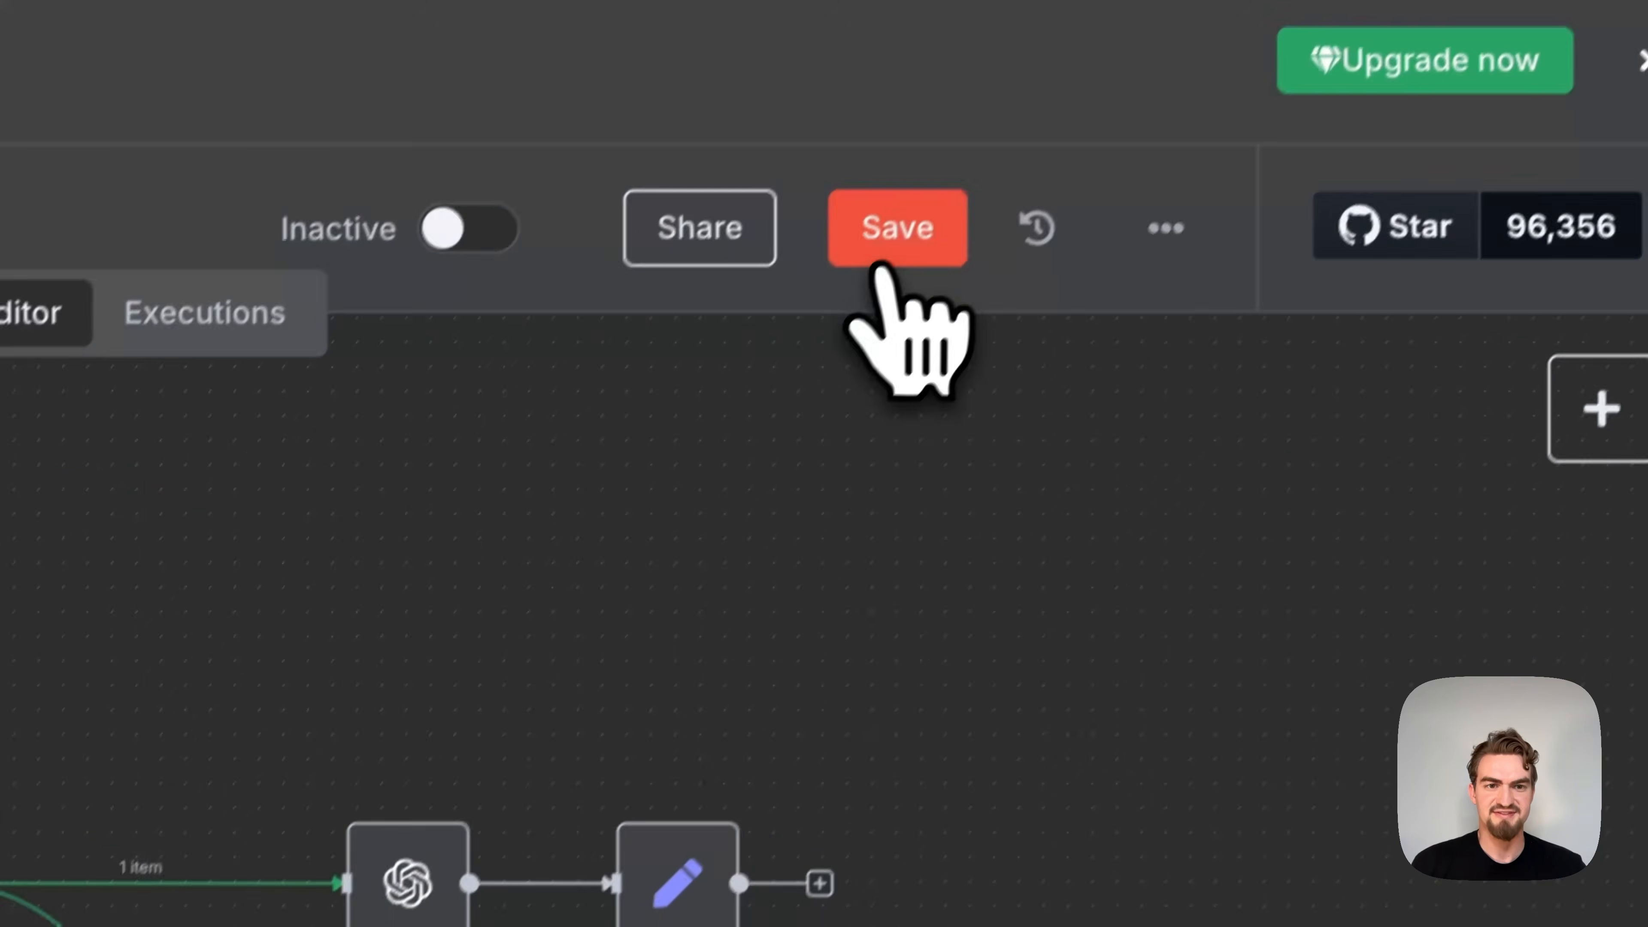
{"action": "left_click", "coordinate": [896, 231]}
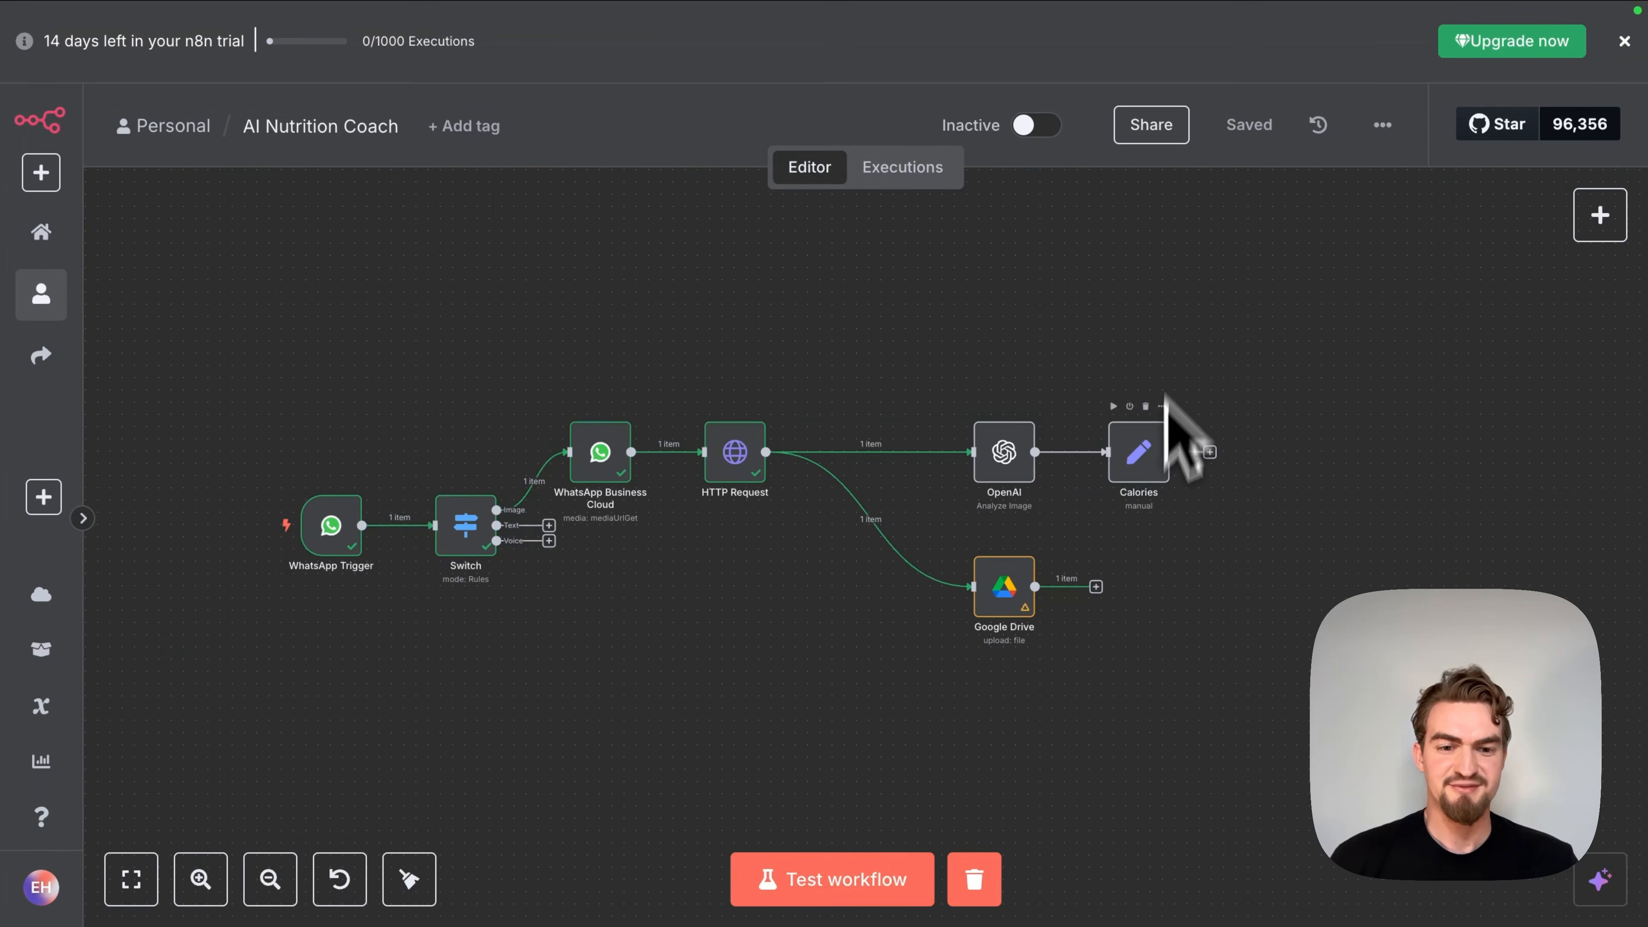
Step: Add an Edit Fields (Set) node after the Google Drive node and find the web view link in its input data
{"action": "left_click", "coordinate": [1095, 587]}
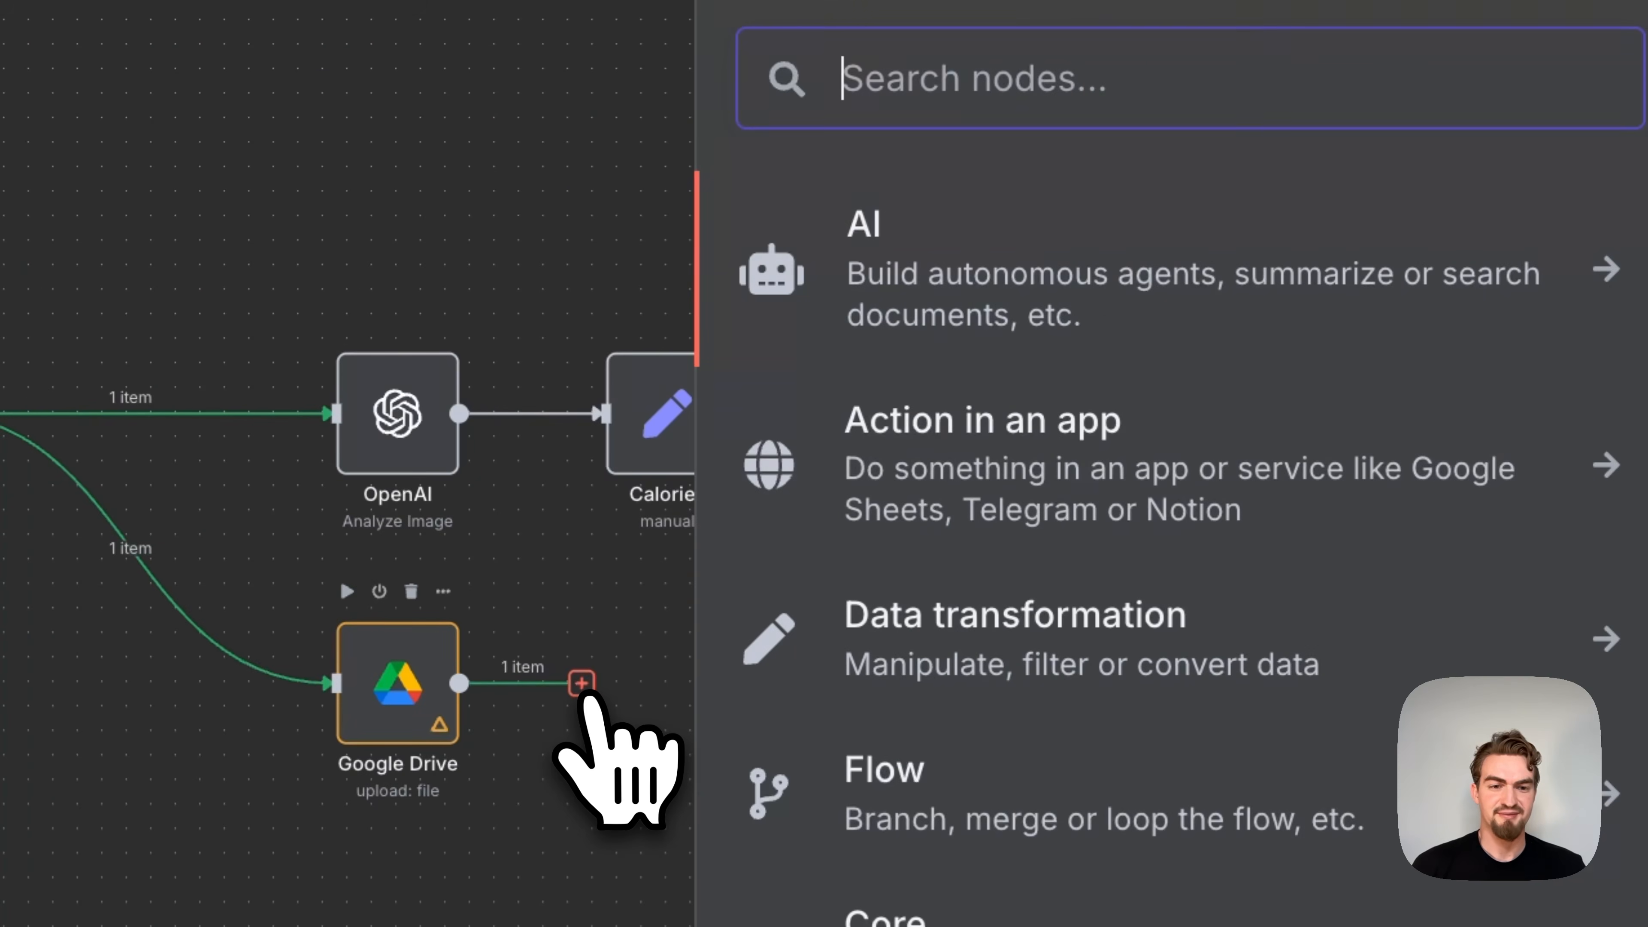
{"action": "type", "text": "edit file"}
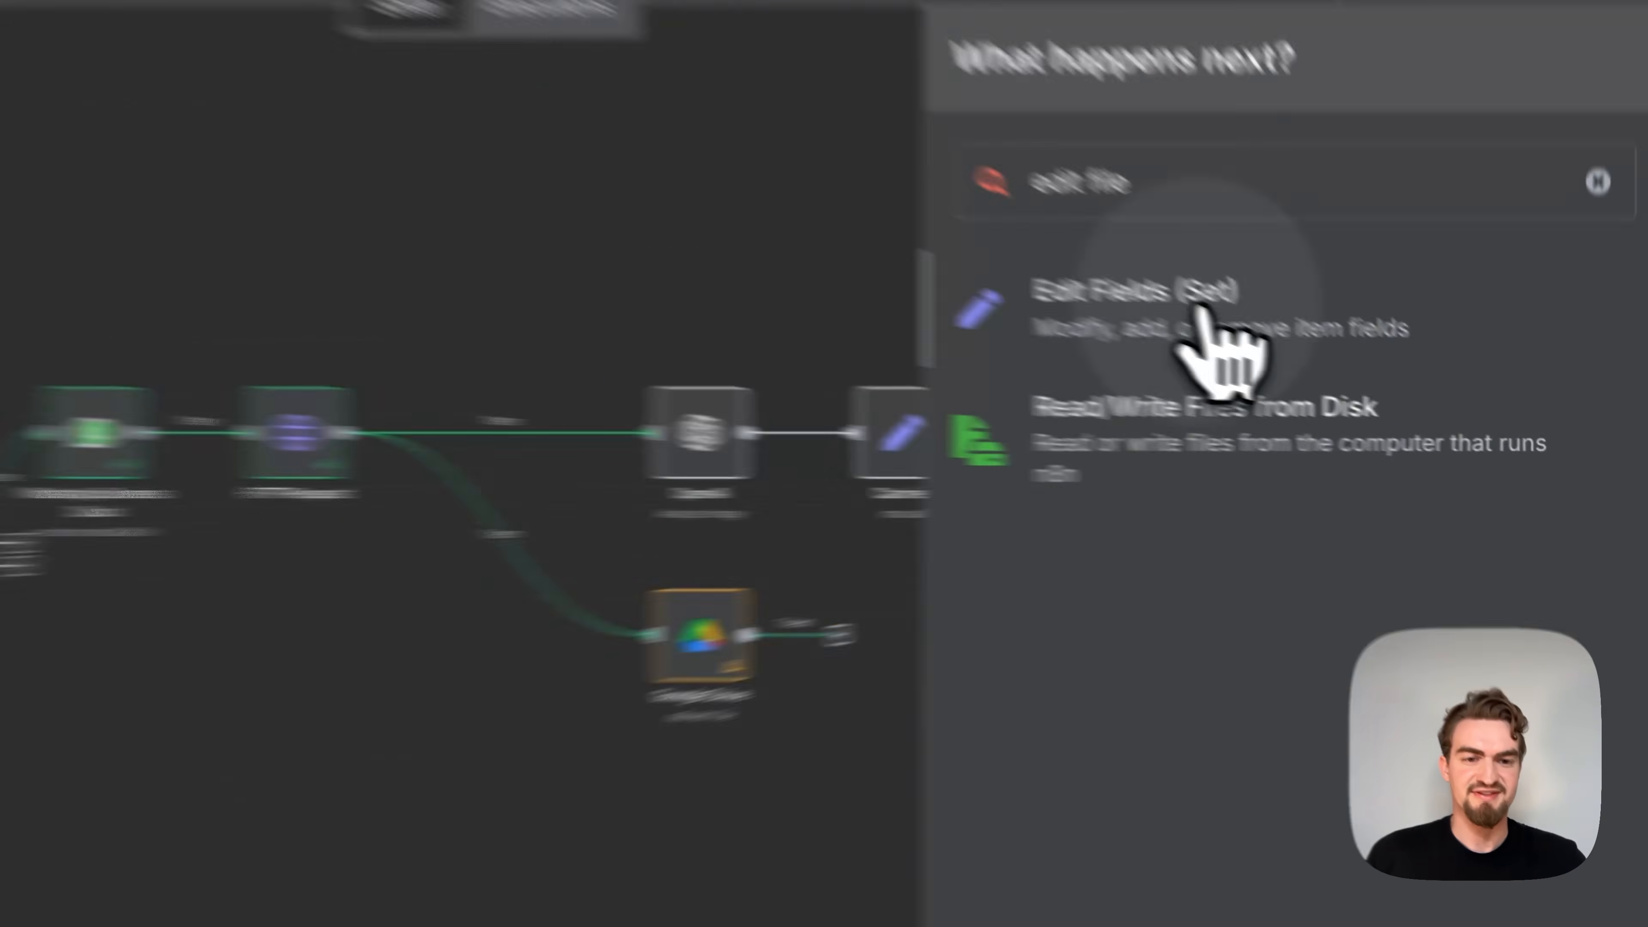
{"action": "left_click", "coordinate": [1047, 285]}
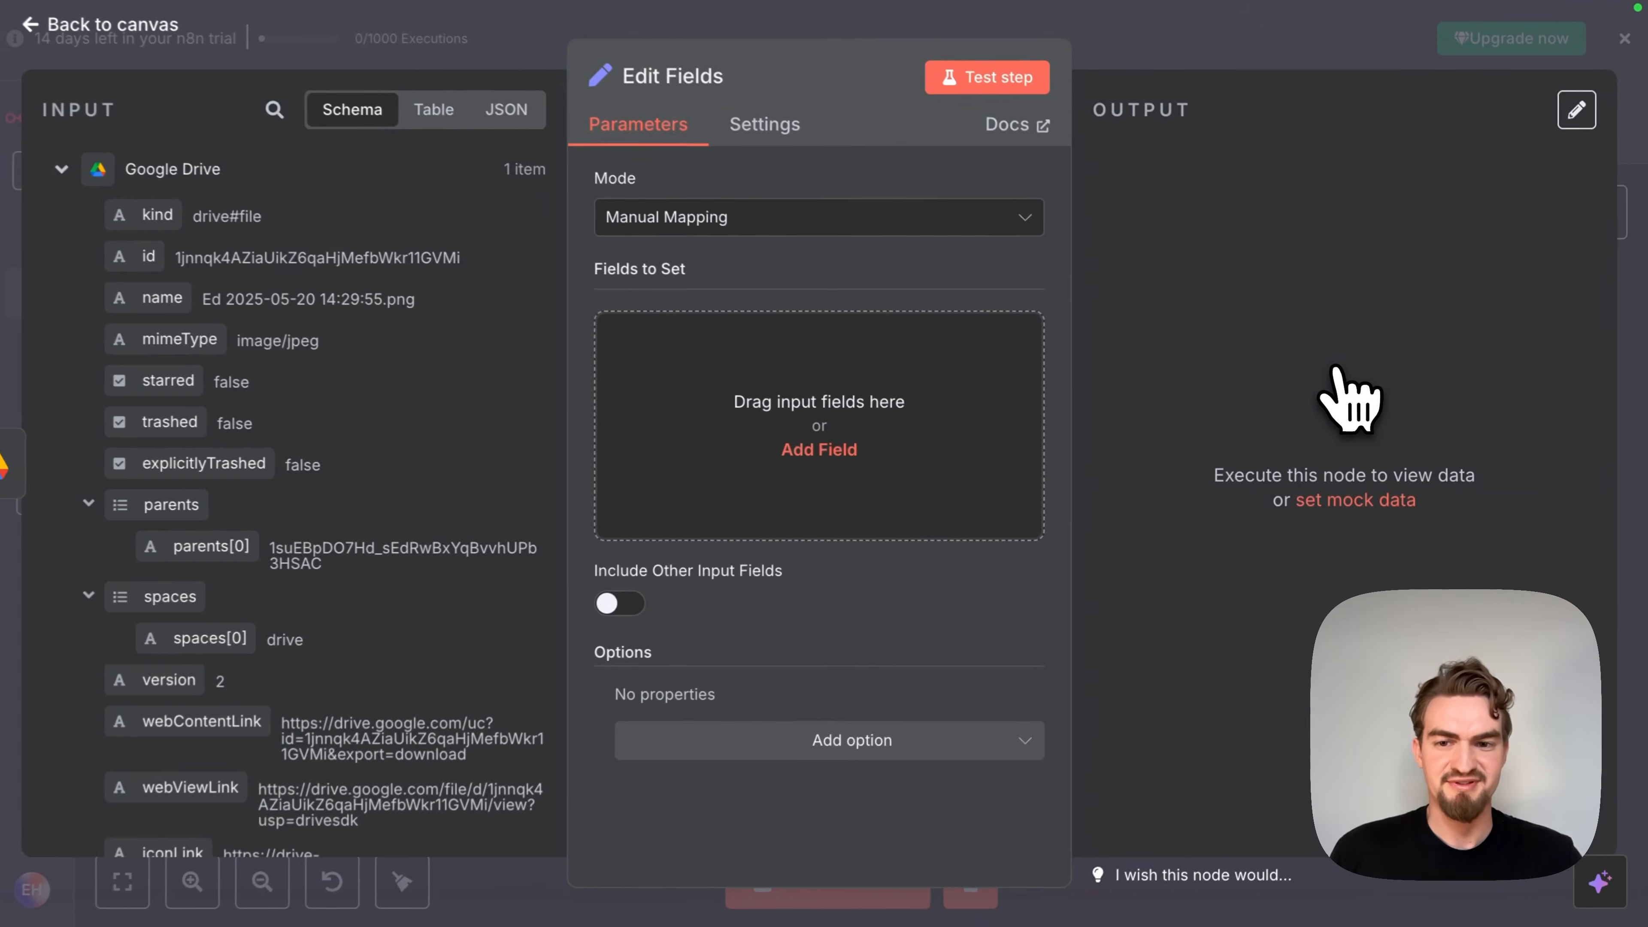
{"action": "scroll", "coordinate": [449, 582], "scroll_direction": "up", "scroll_amount": 1}
{"action": "scroll", "coordinate": [451, 549], "scroll_direction": "down", "scroll_amount": 1}
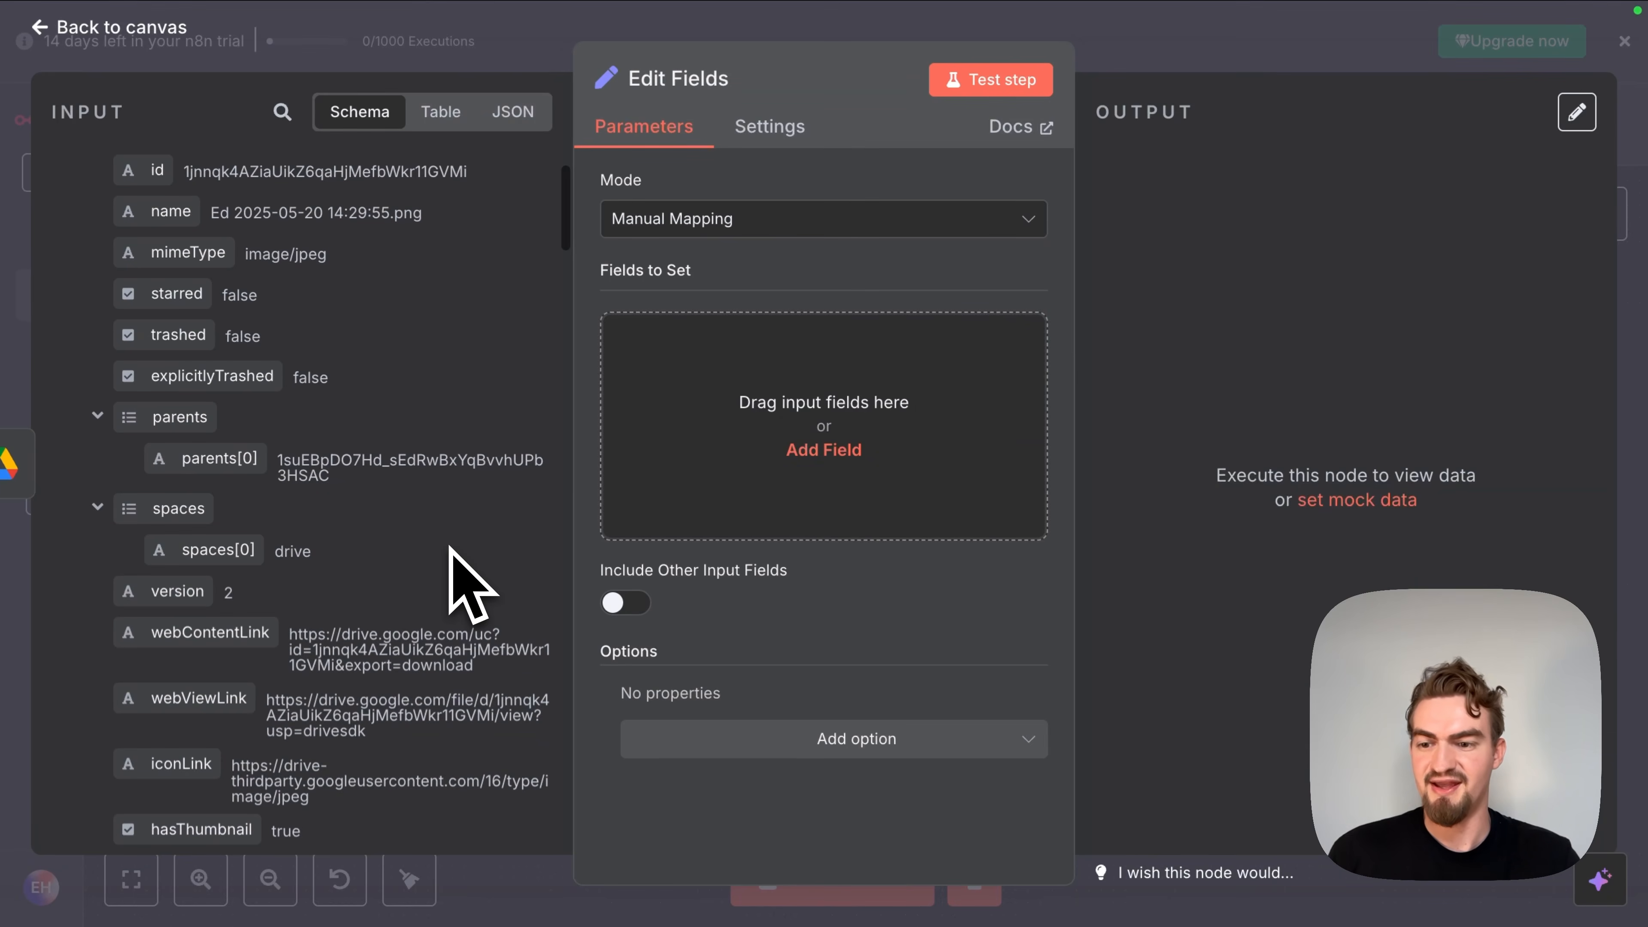
Step: Map webViewLink to a string field named Generated Image Url, test the Edit Fields node and return to the canvas
{"action": "left_click_drag", "start_coordinate": [164, 712], "coordinate": [806, 365]}
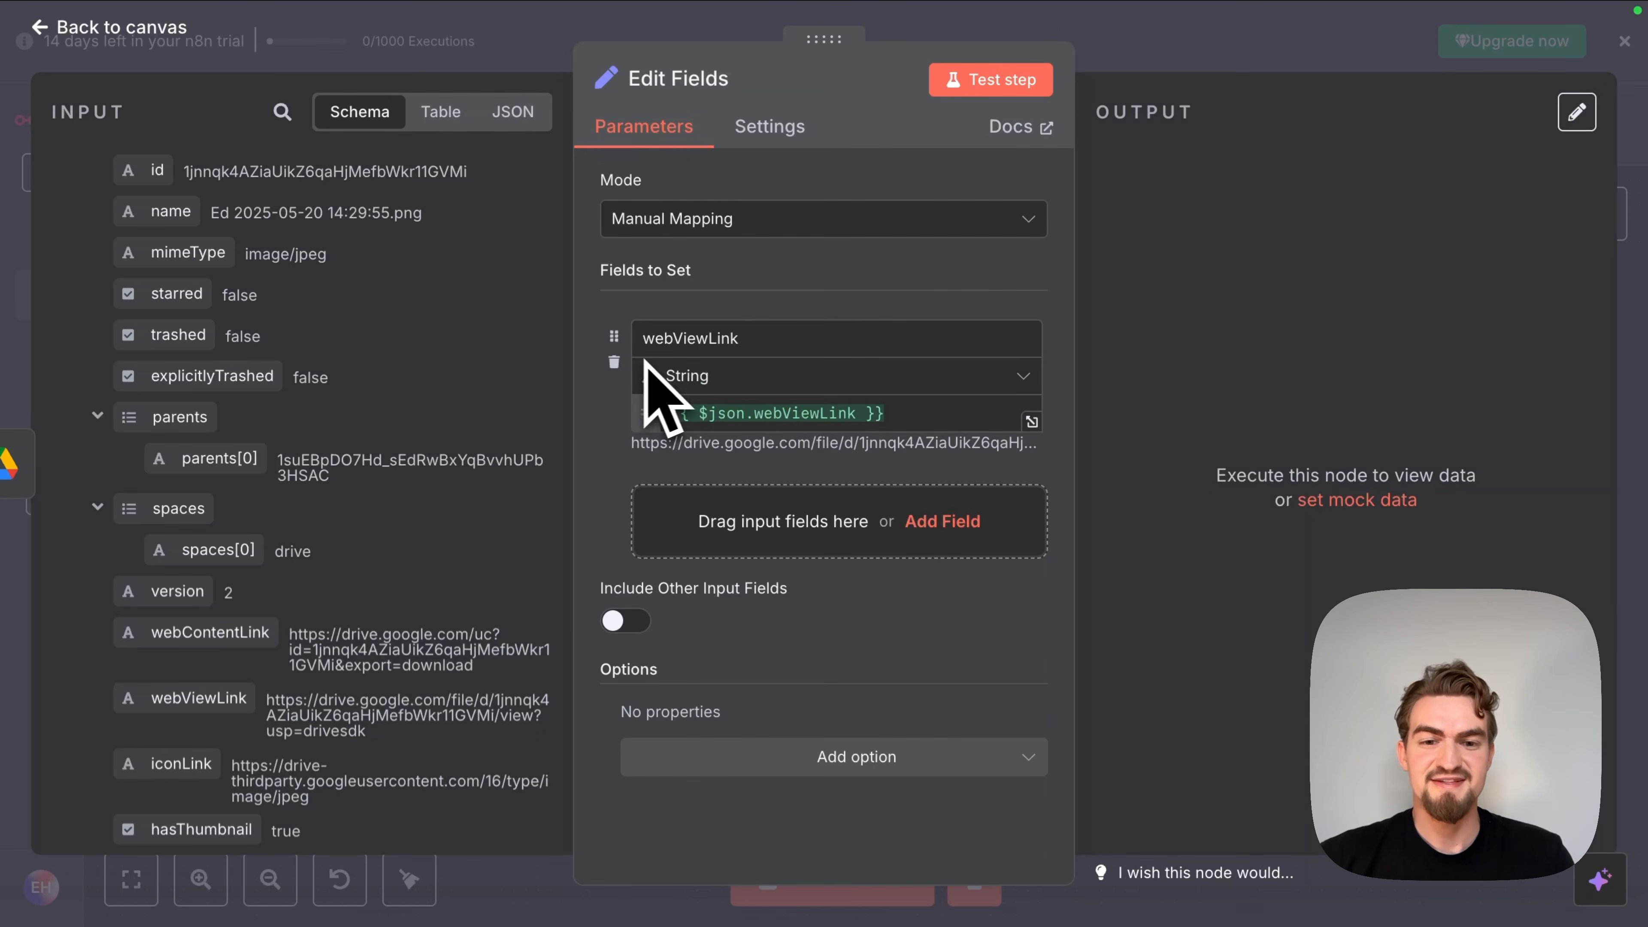
{"action": "double_click", "coordinate": [655, 340]}
{"action": "type", "text": "Generated Image Url"}
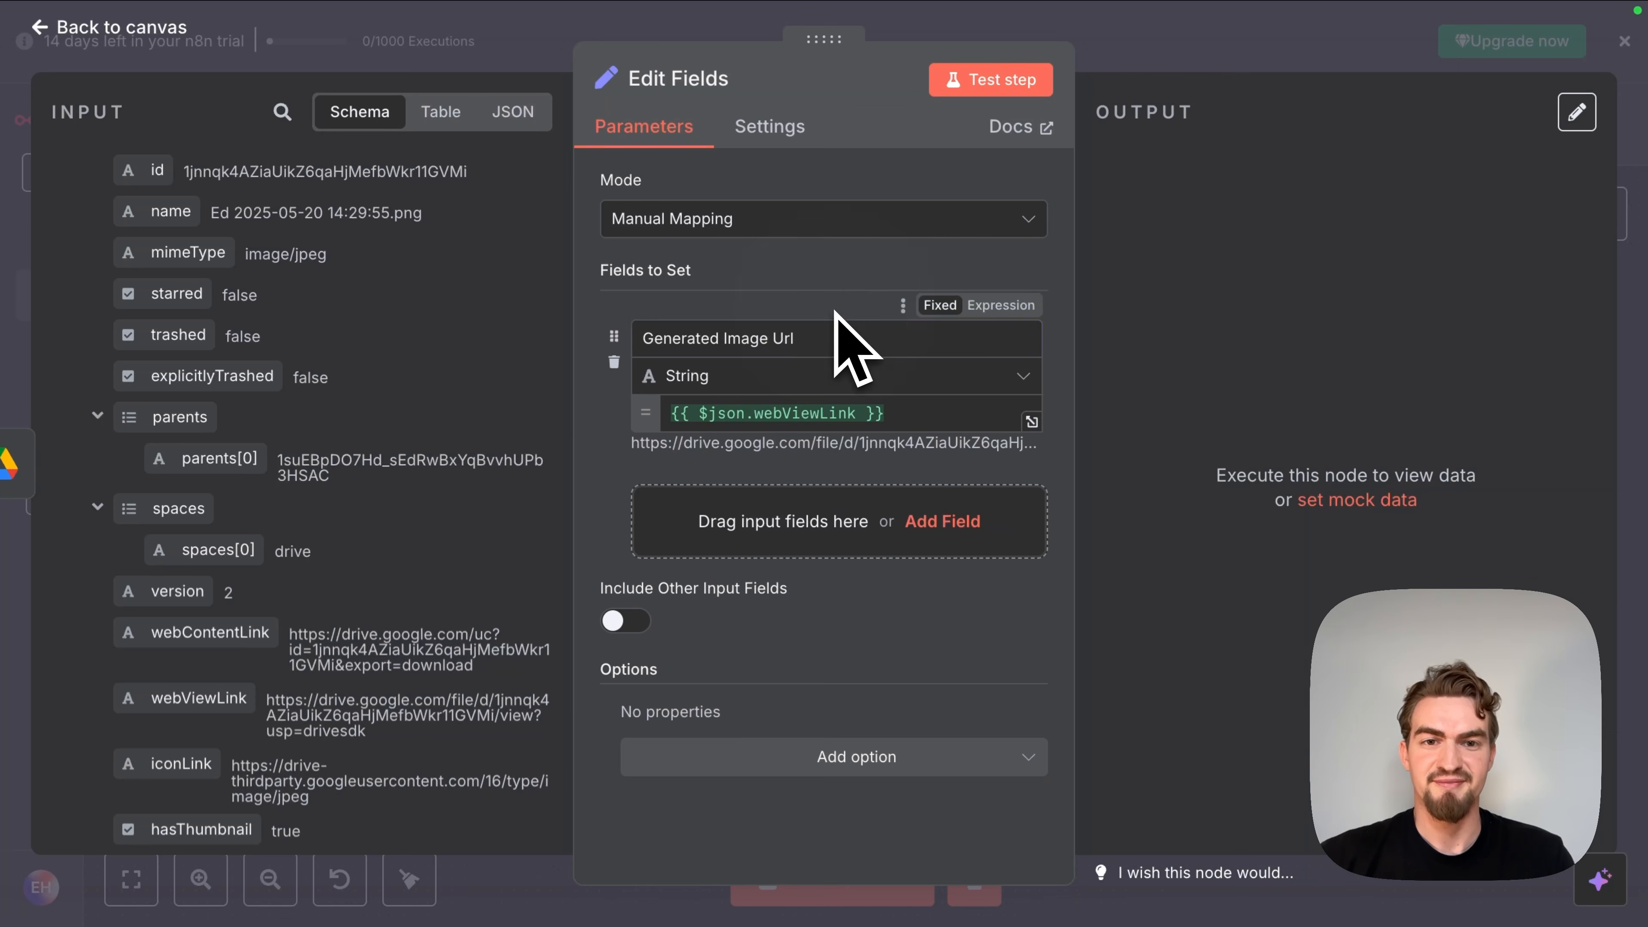
{"action": "left_click", "coordinate": [1008, 83]}
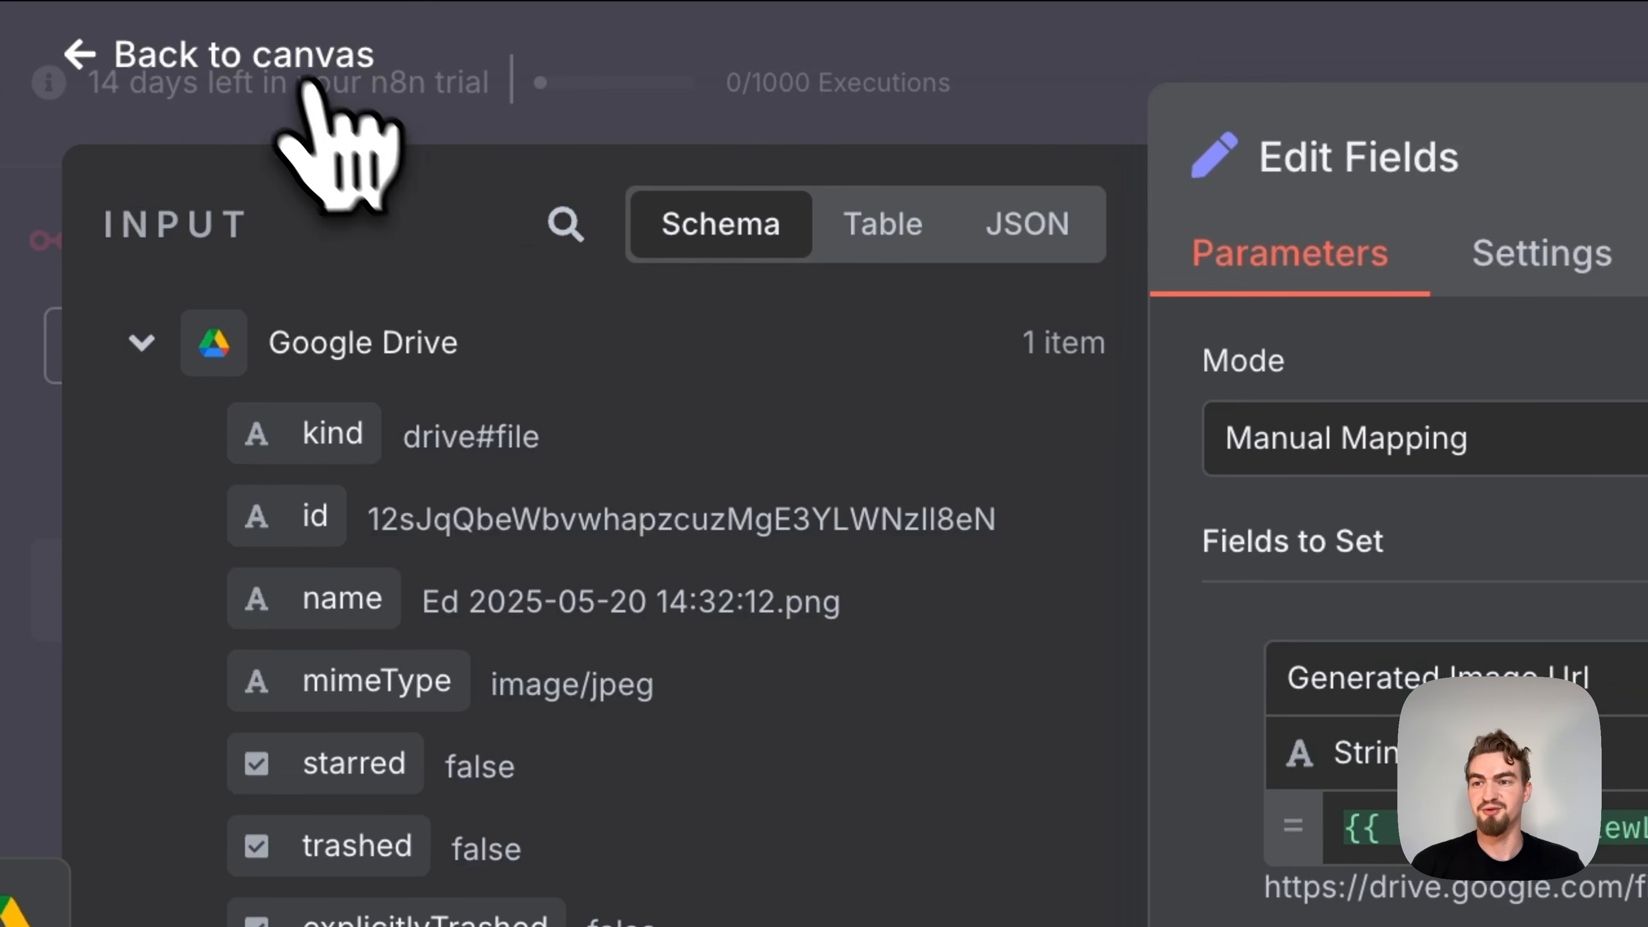
{"action": "left_click", "coordinate": [156, 28]}
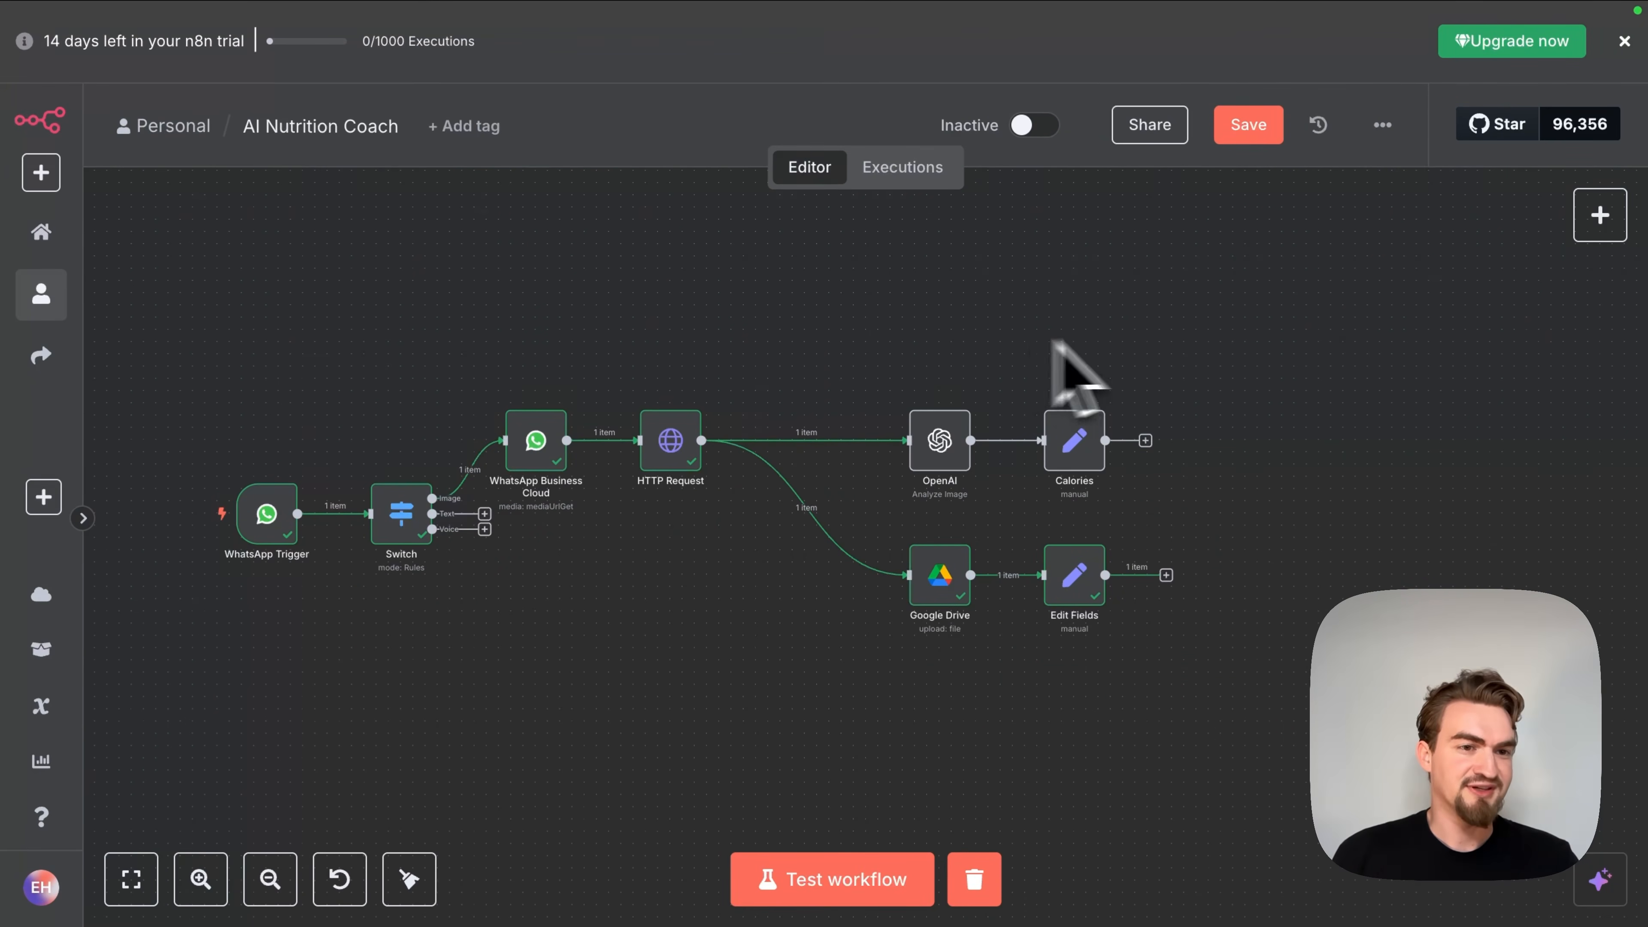
Step: Add a Merge node to the canvas, place it after the two branches, and connect Calories to Input 1 and Edit Fields to Input 2
{"action": "left_click", "coordinate": [1600, 215]}
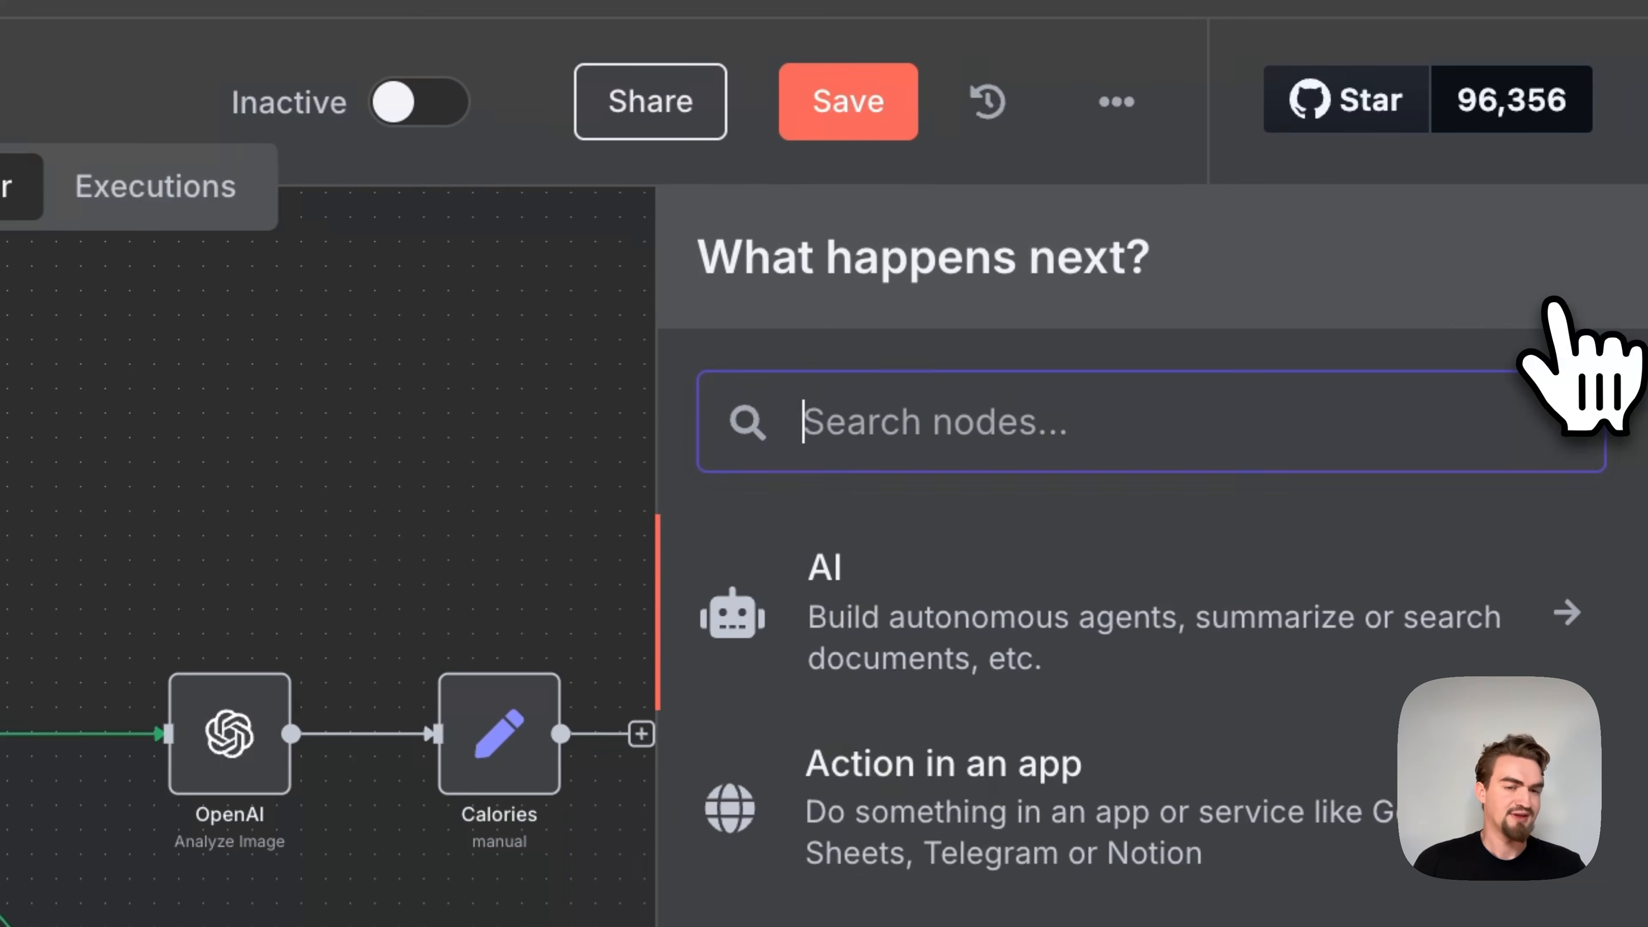
{"action": "type", "text": "merge"}
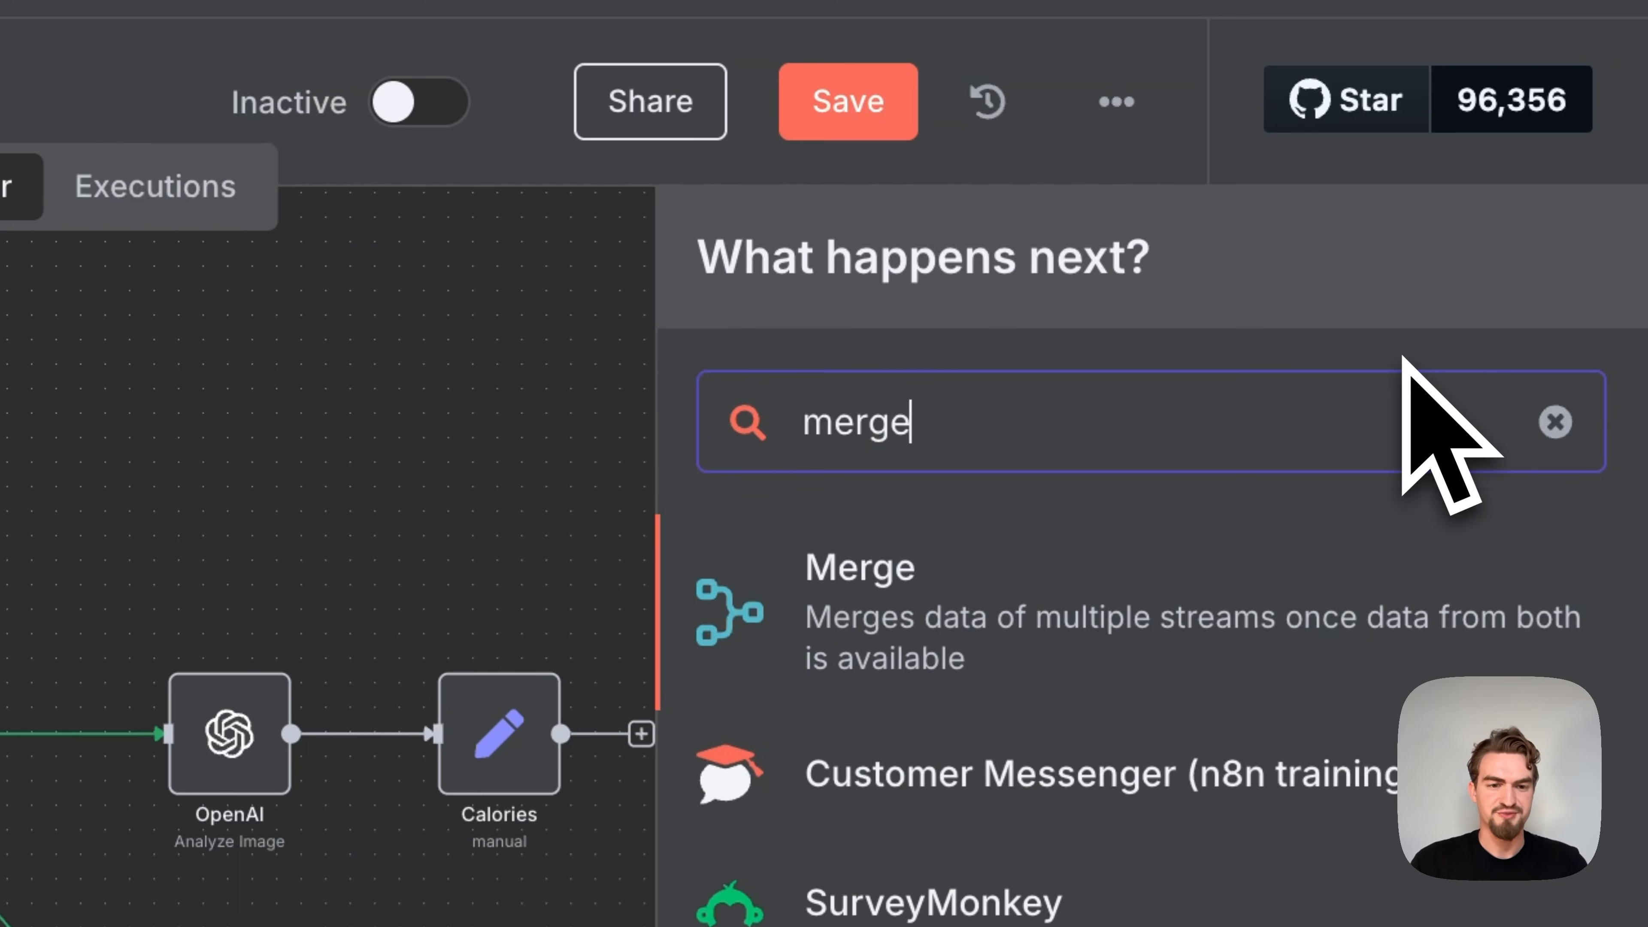
{"action": "left_click_drag", "start_coordinate": [879, 635], "coordinate": [380, 346]}
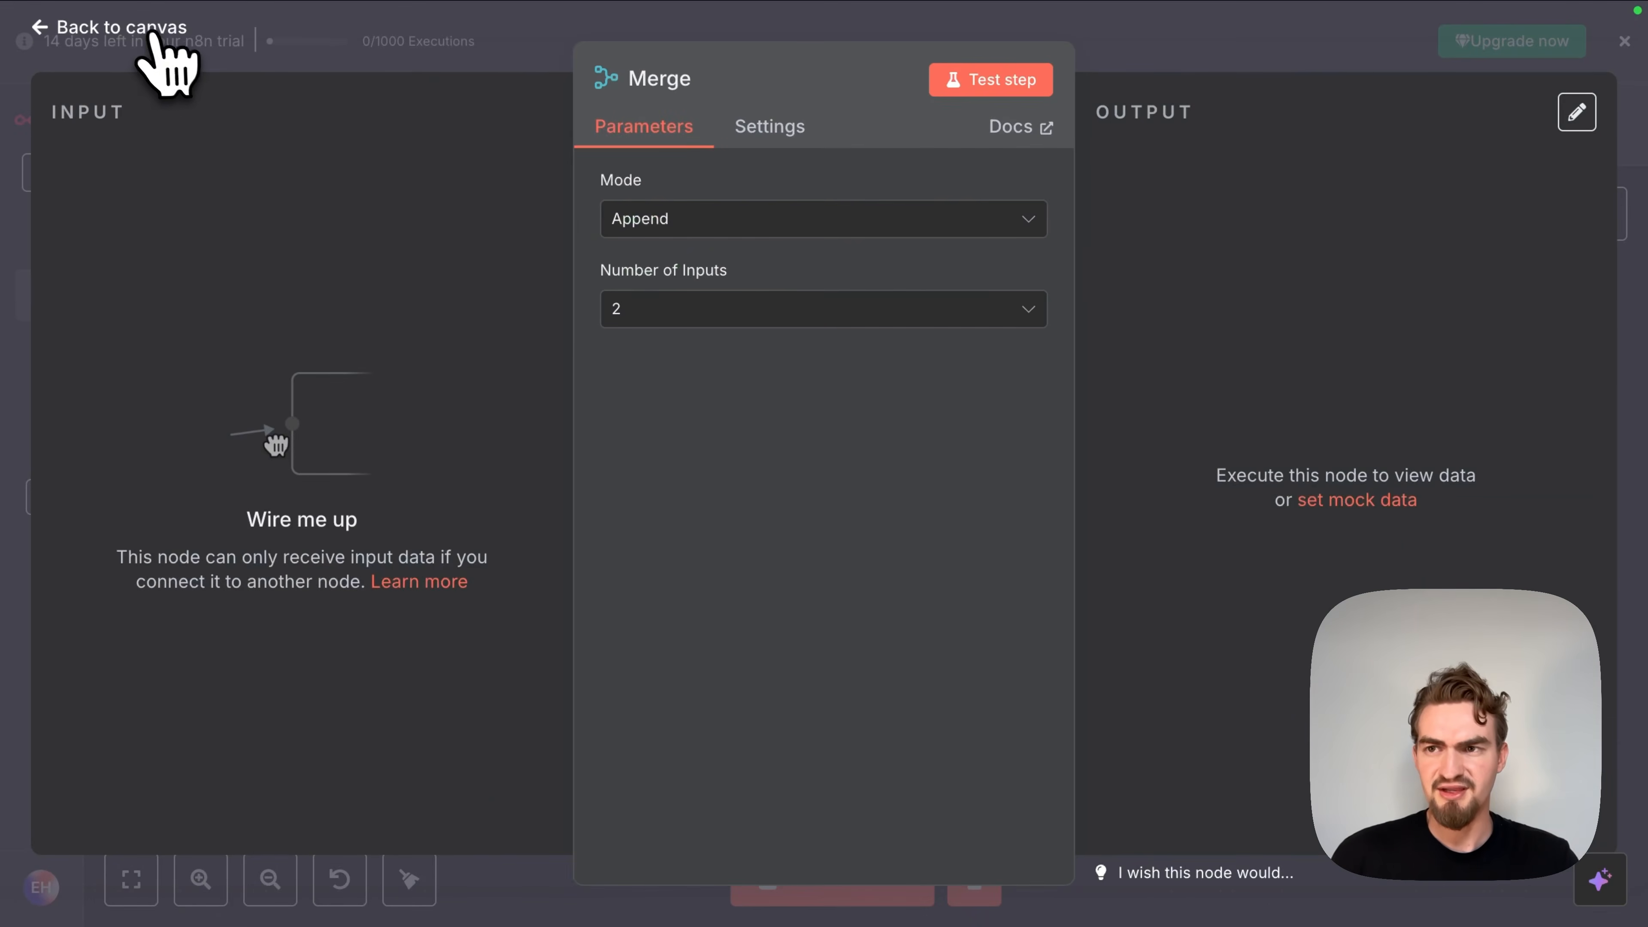
{"action": "left_click", "coordinate": [148, 29]}
{"action": "left_click_drag", "start_coordinate": [1042, 271], "coordinate": [1269, 437]}
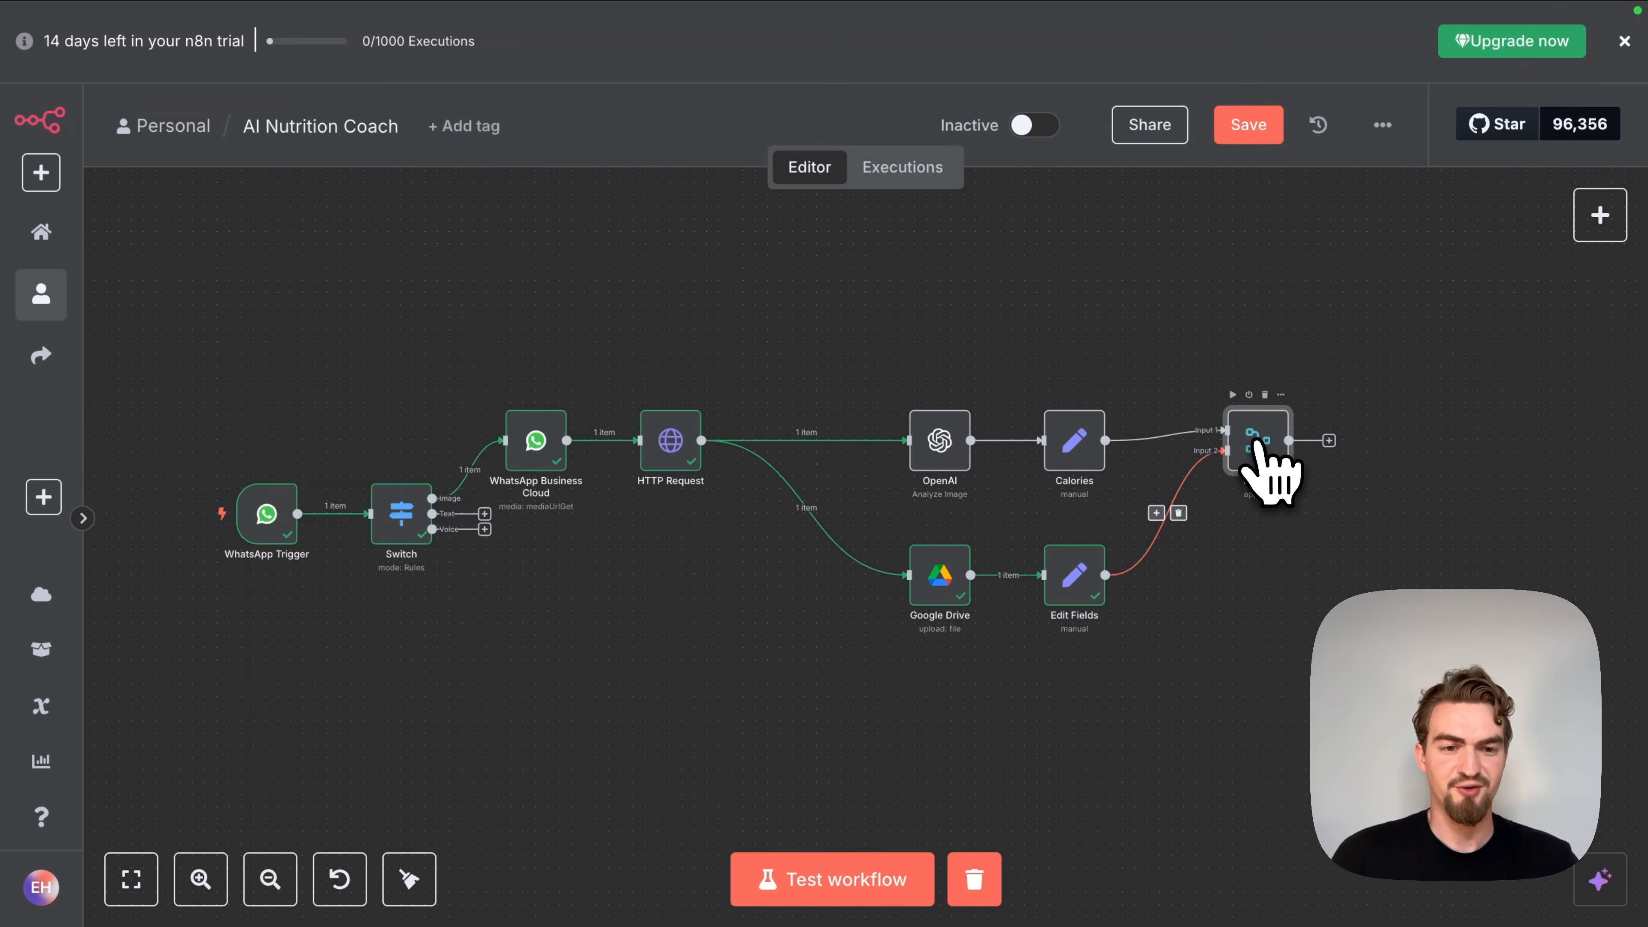
Step: Set the Merge node to Combine by All Possible Combinations, test it and return to the canvas
{"action": "double_click", "coordinate": [1258, 445]}
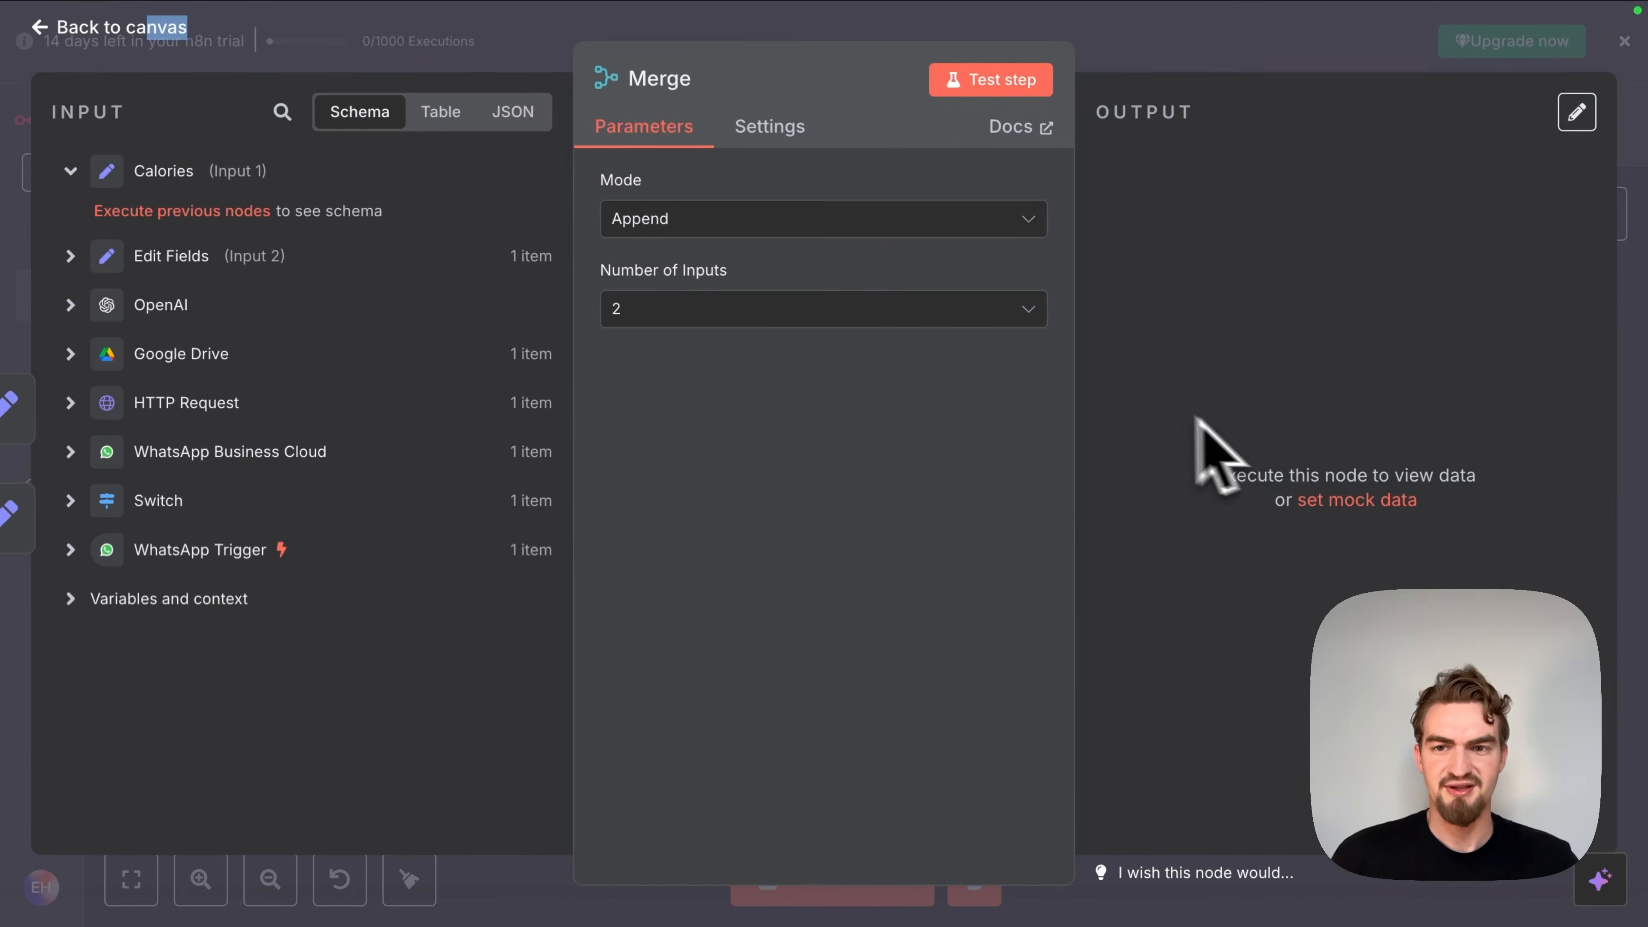
{"action": "left_click", "coordinate": [703, 222]}
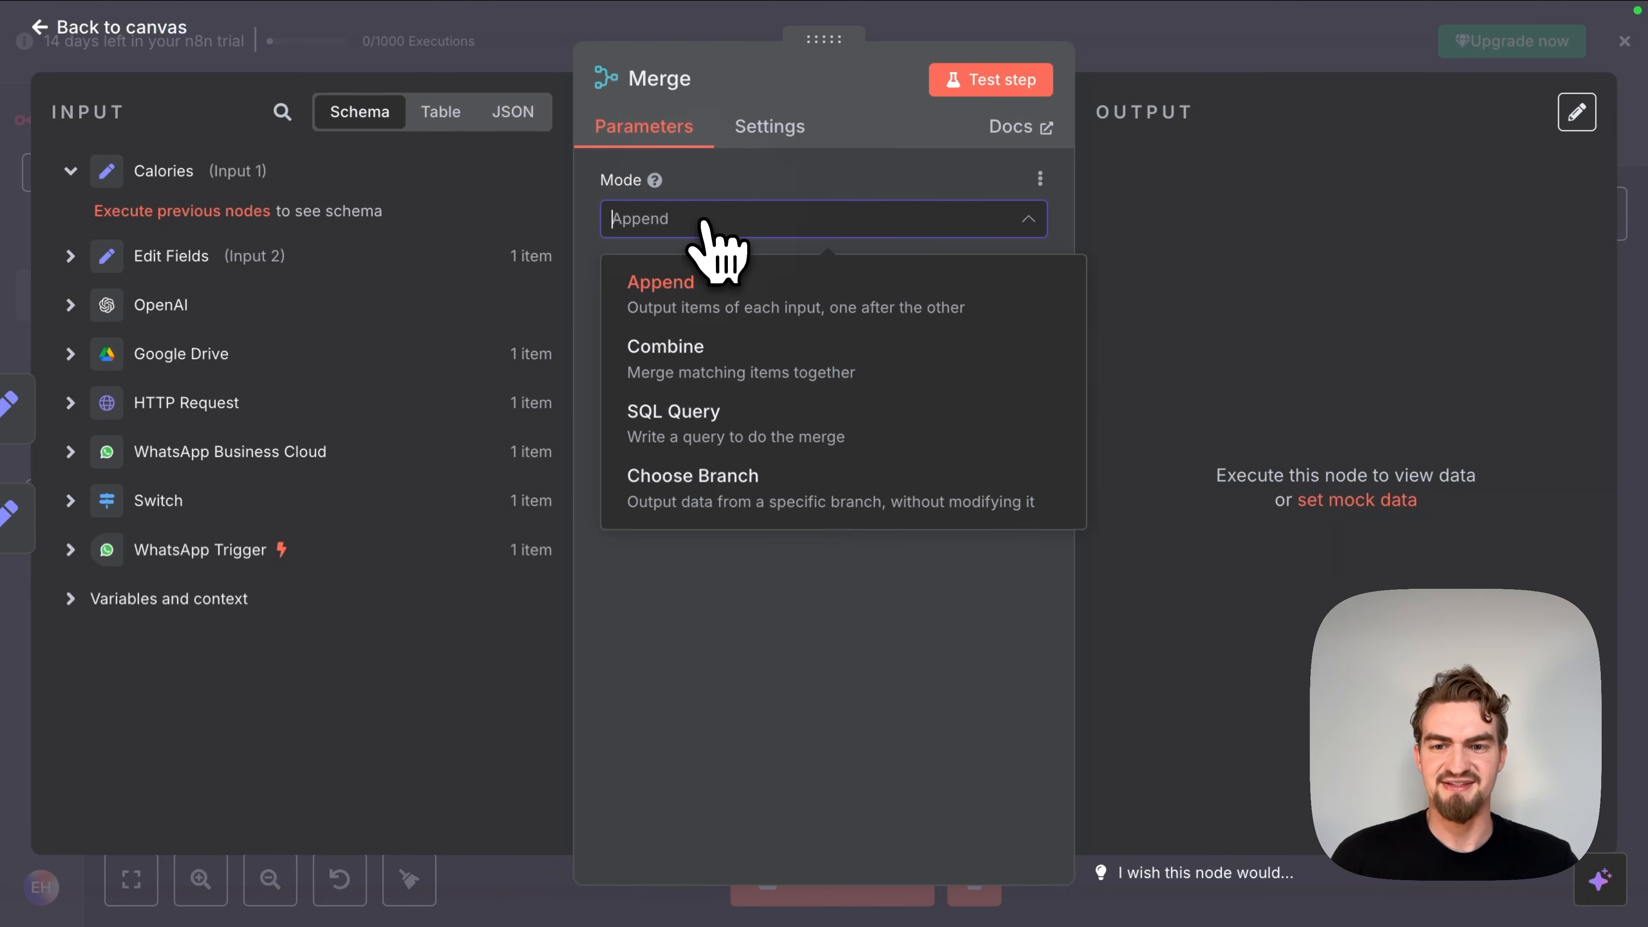
{"action": "left_click", "coordinate": [704, 356]}
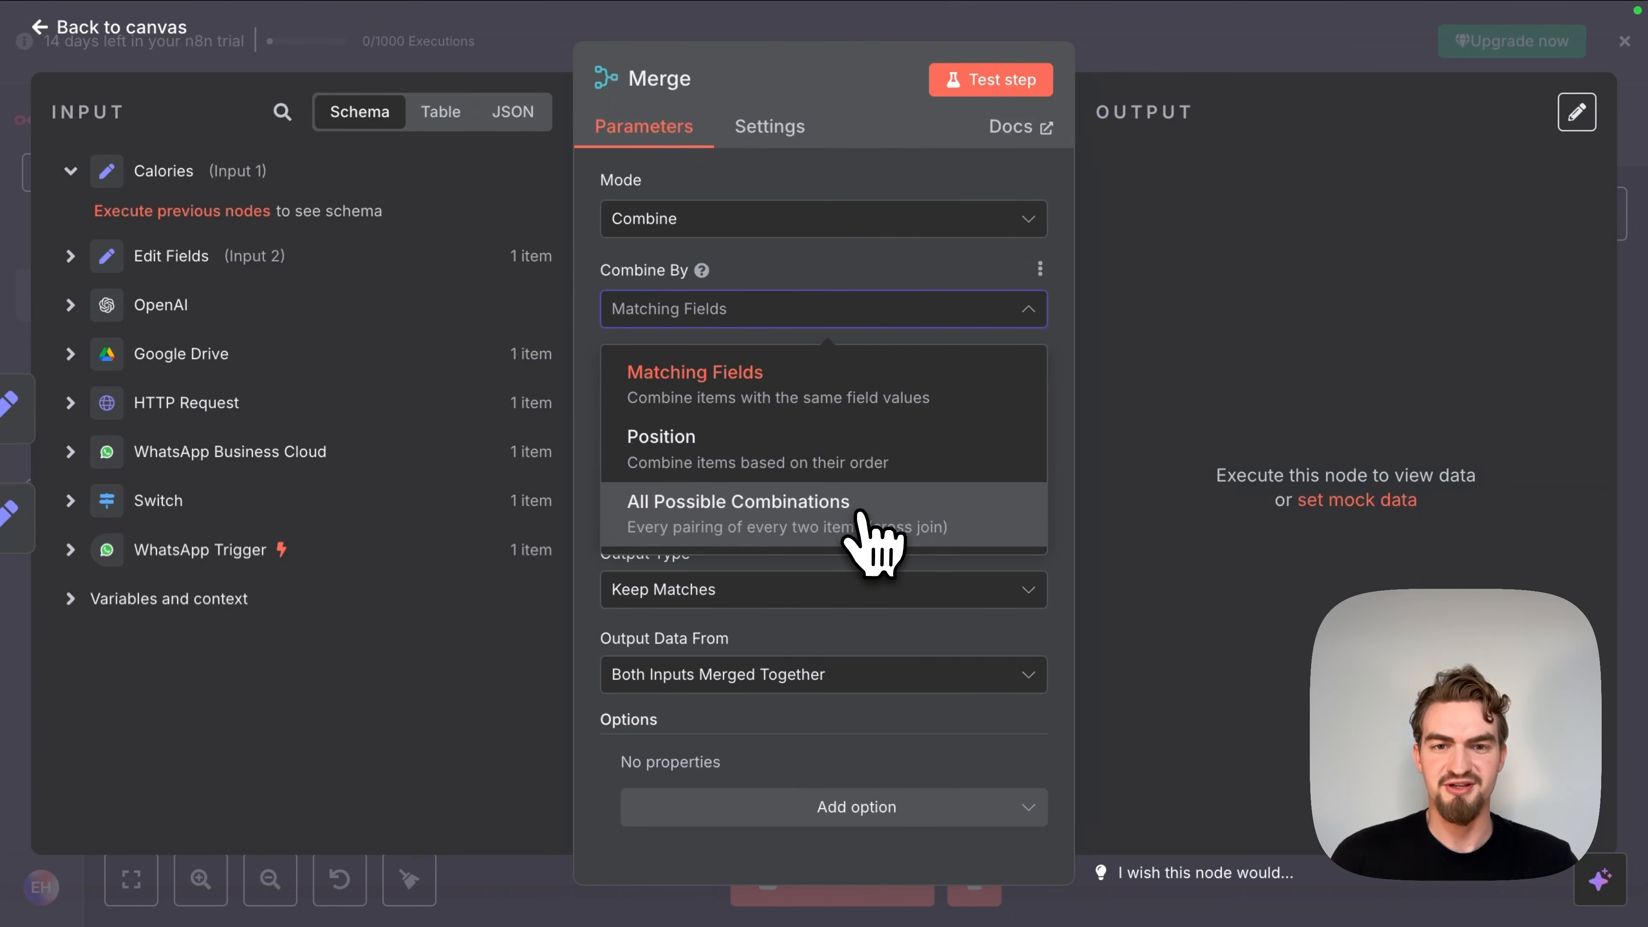
{"action": "left_click", "coordinate": [863, 517]}
{"action": "left_click", "coordinate": [991, 88]}
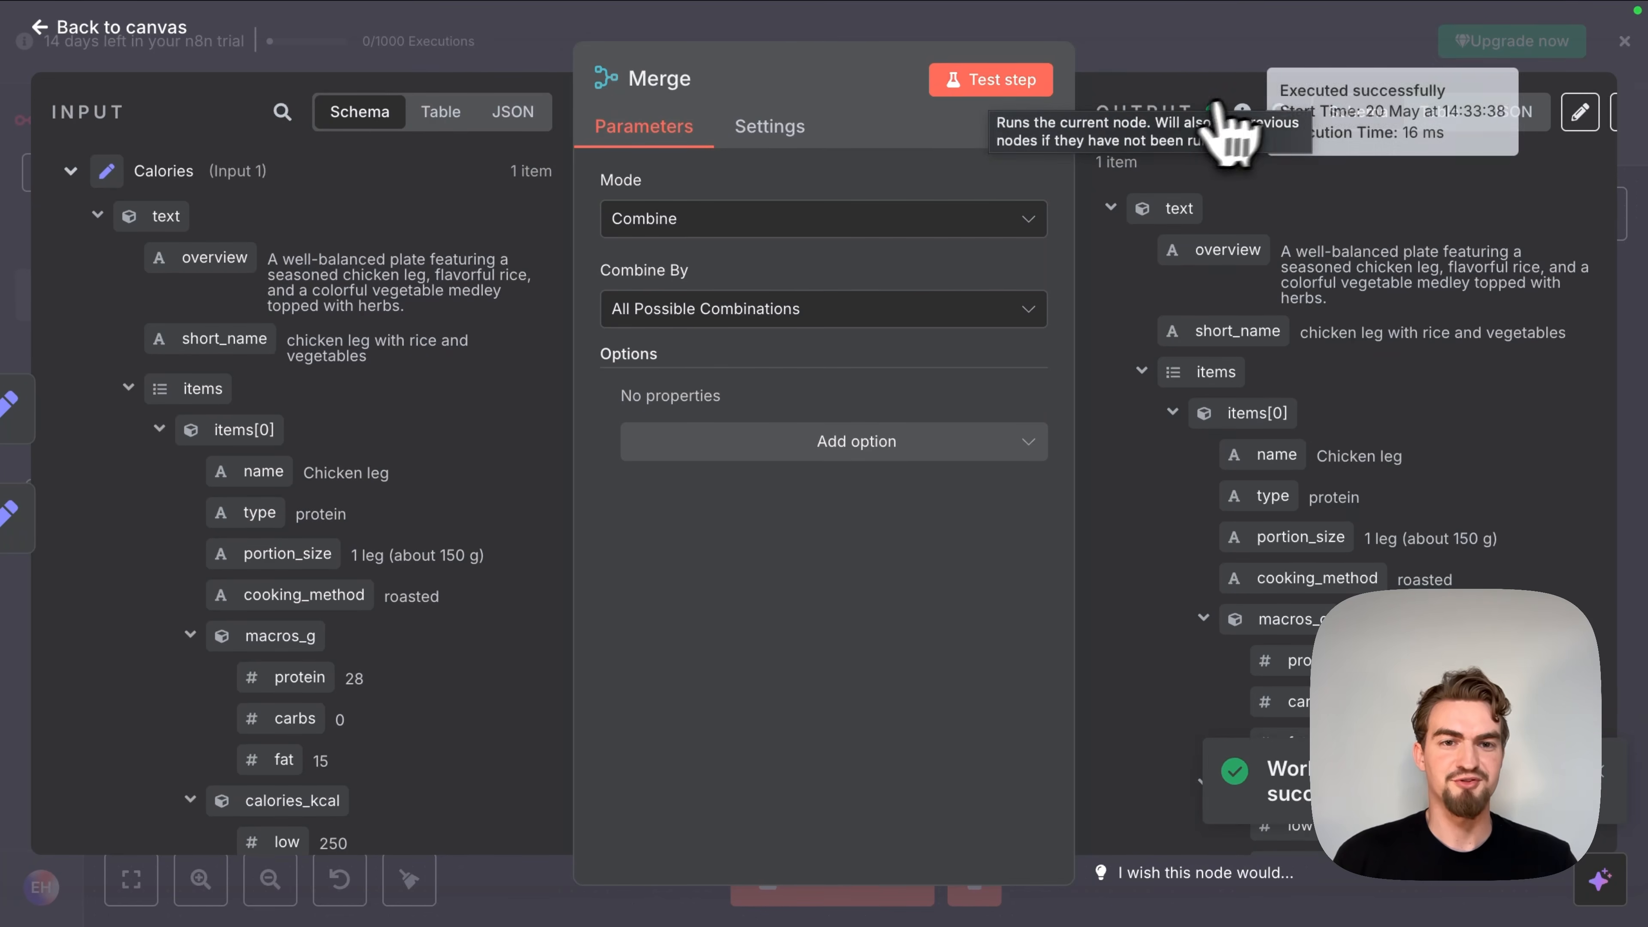
{"action": "left_click", "coordinate": [133, 30]}
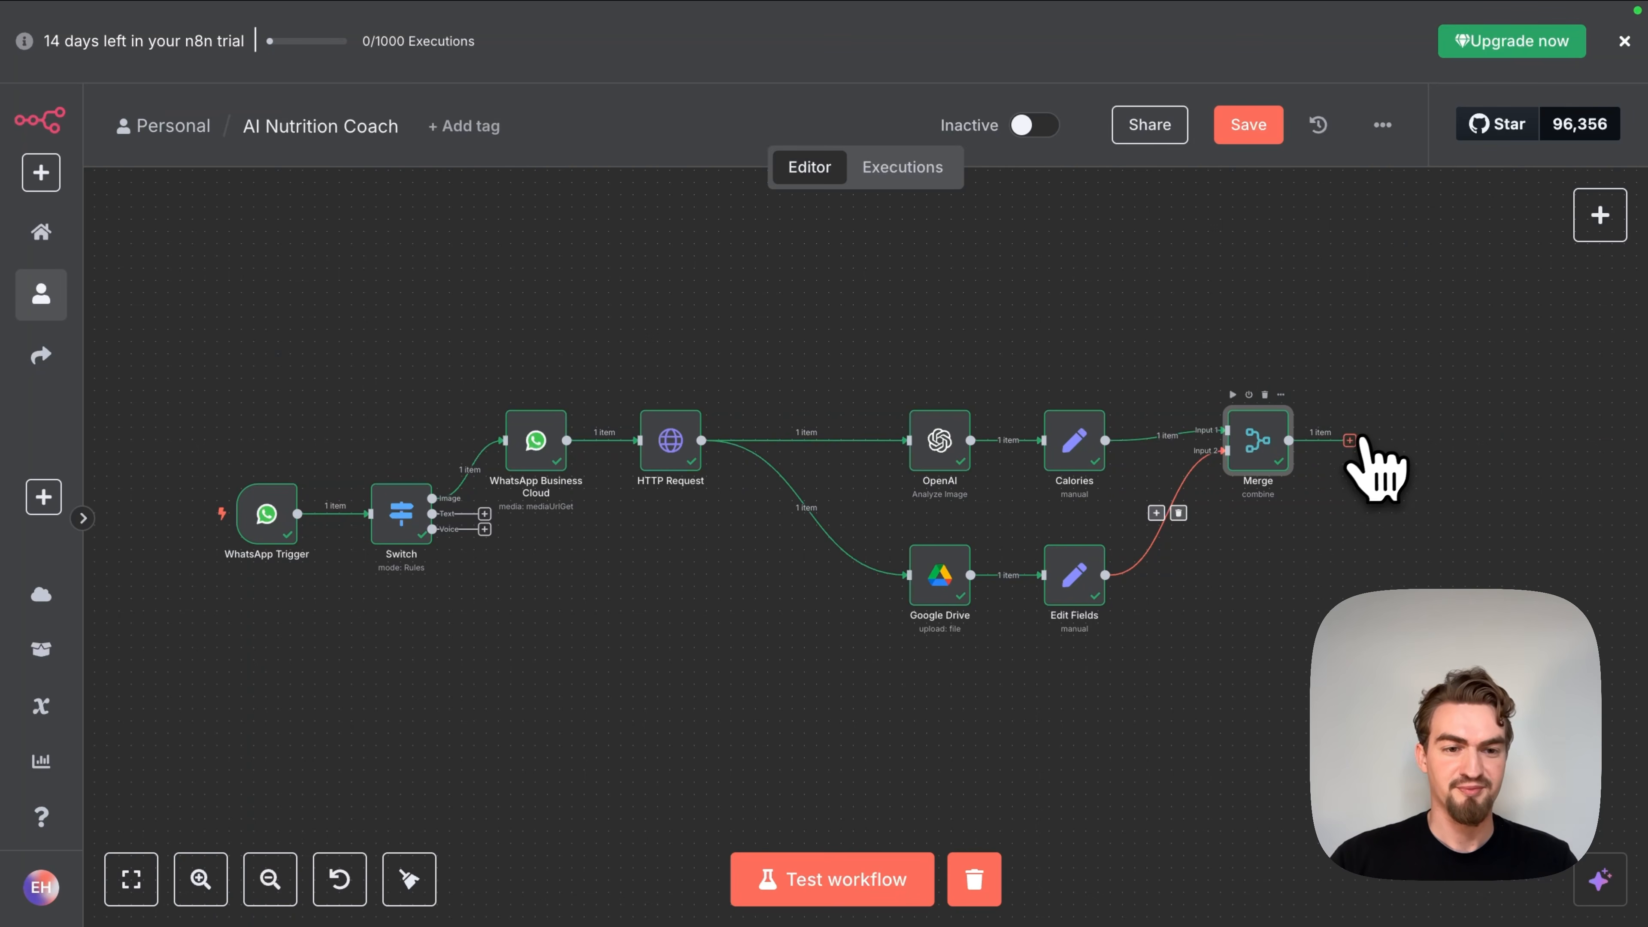
Step: Add a Google Sheets node after Merge with the Append row in sheet action
{"action": "left_click", "coordinate": [1350, 441]}
{"action": "type", "text": "google shee"}
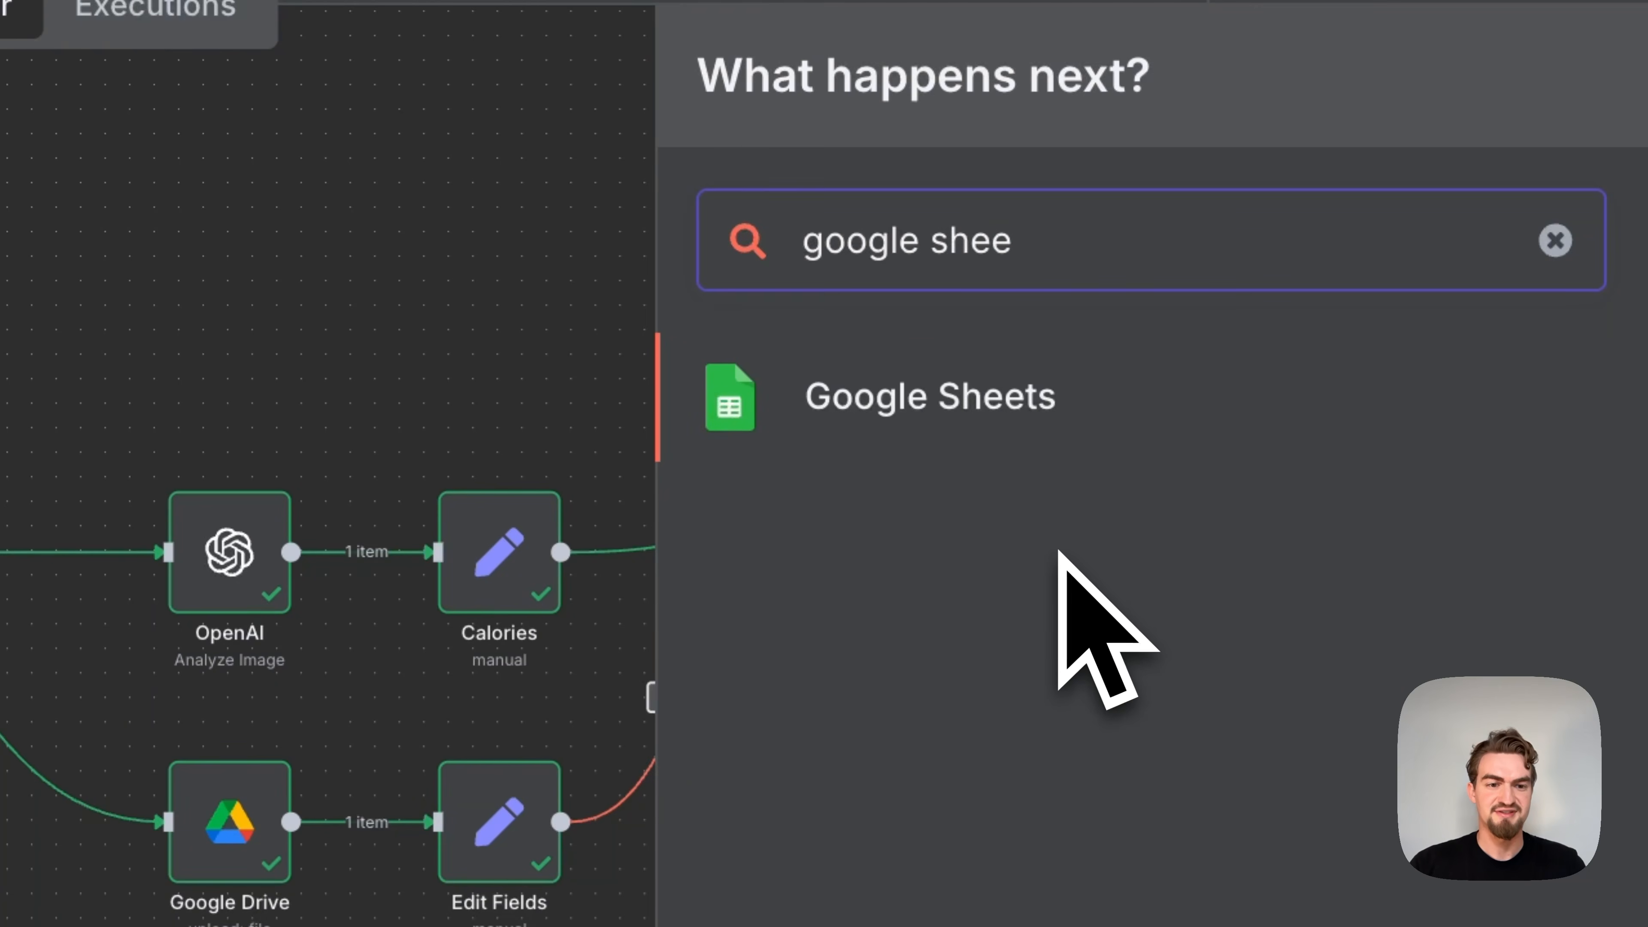
{"action": "left_click", "coordinate": [967, 397]}
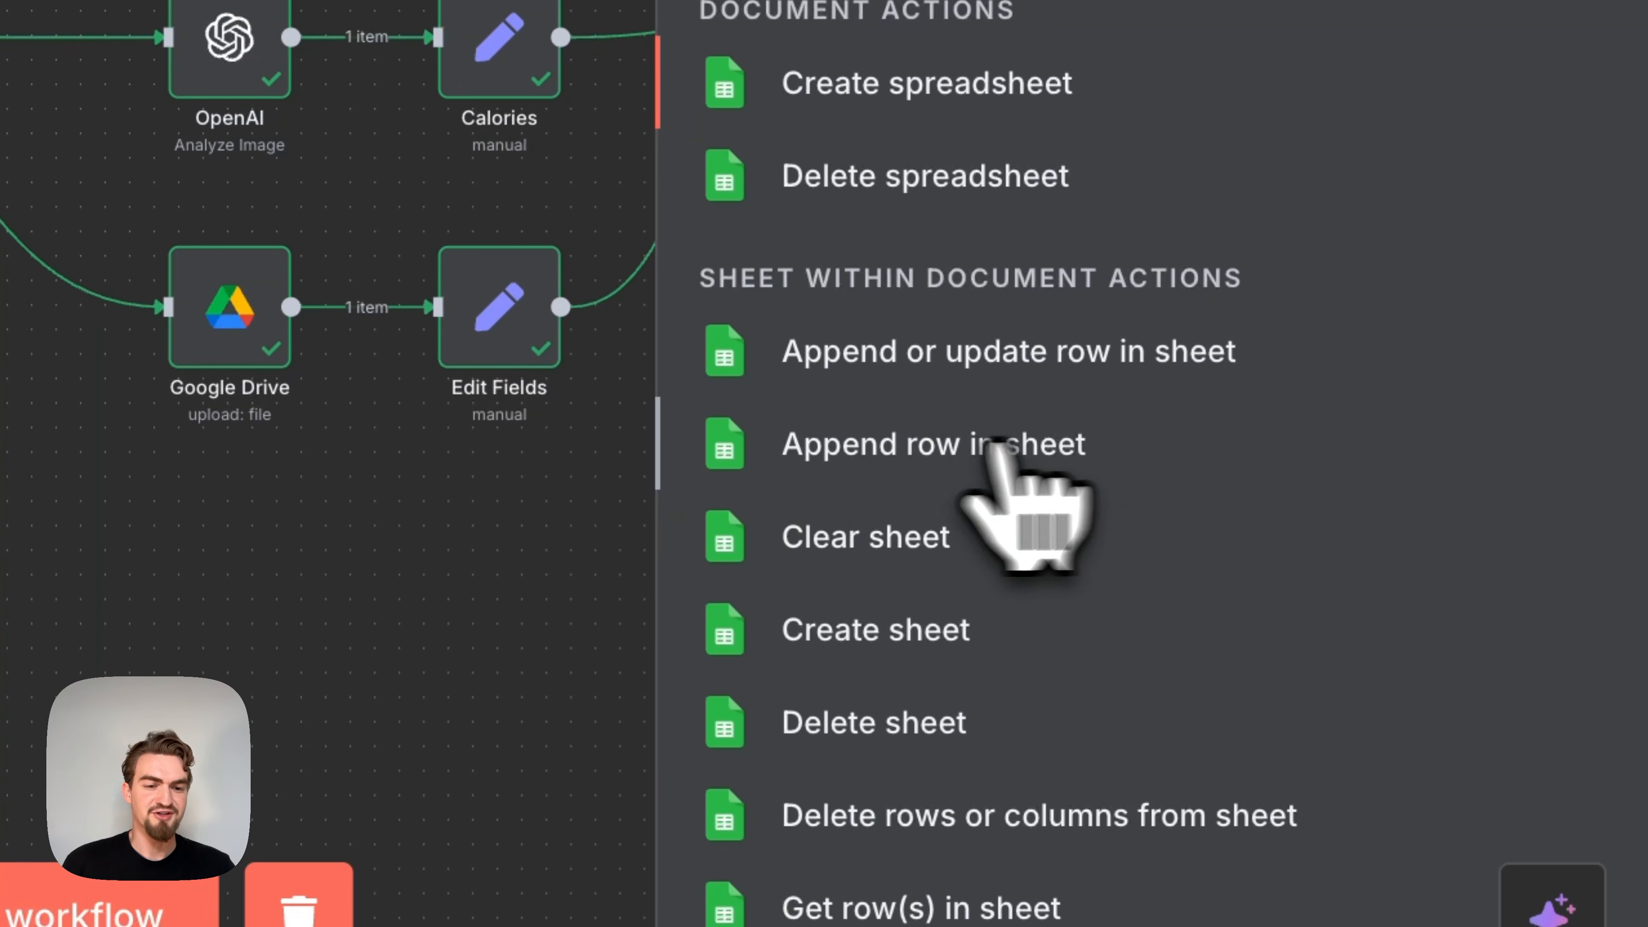
{"action": "left_click", "coordinate": [1003, 447]}
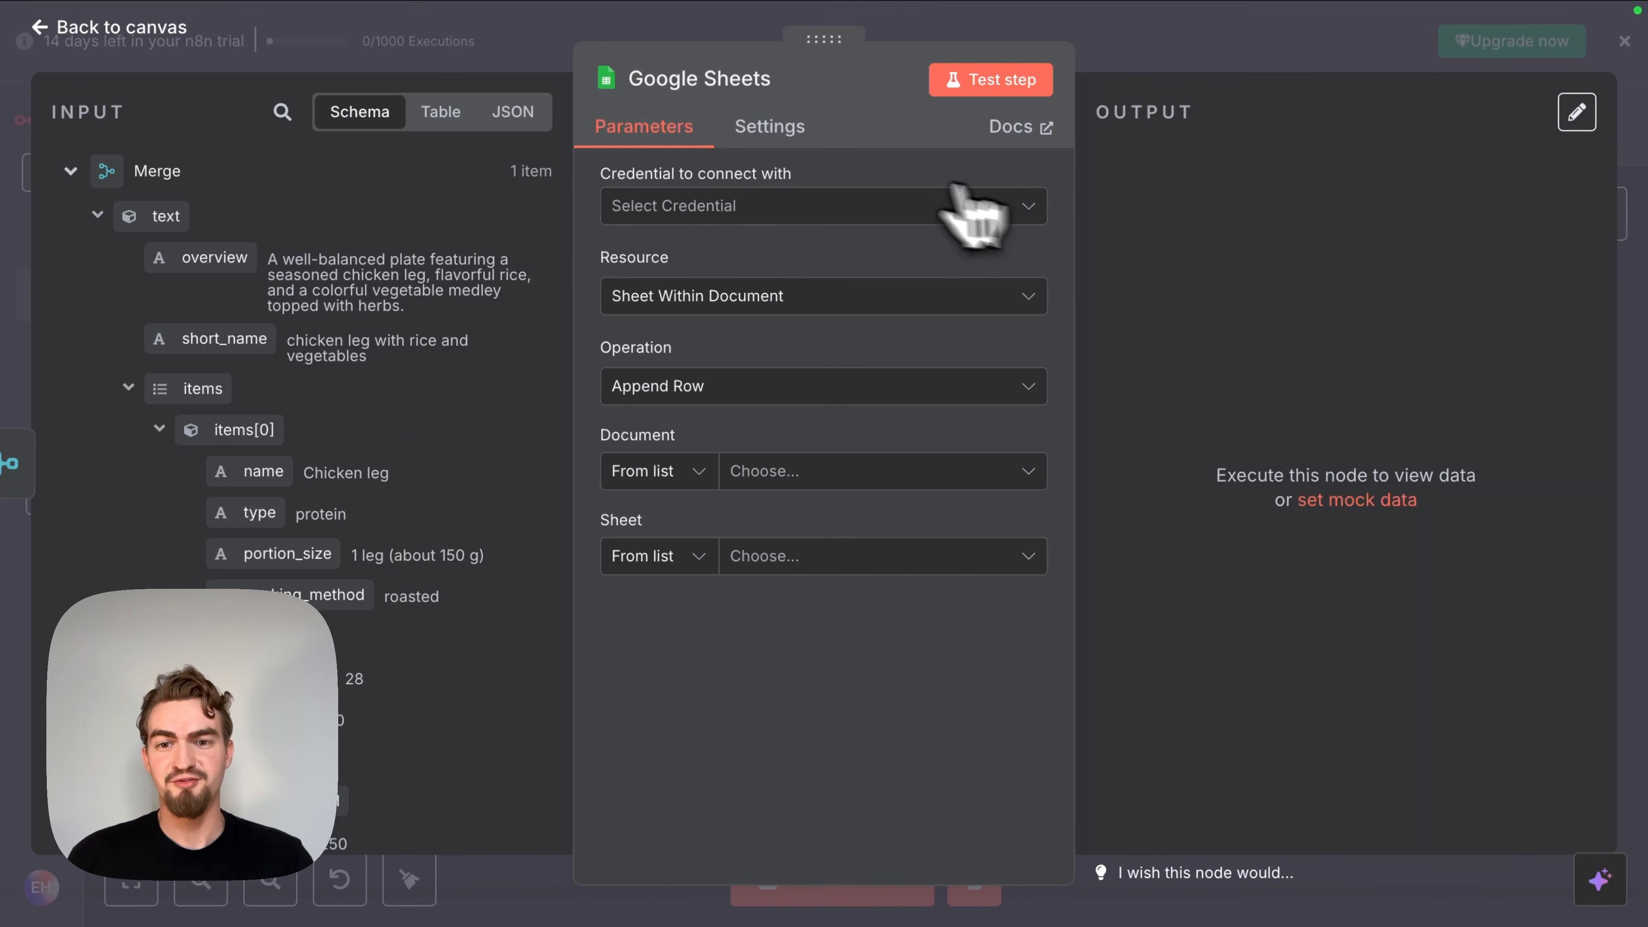
Step: Create a Google Sheets OAuth2 credential by signing in with the Google account and granting n8n access, and close the credential window
{"action": "left_click", "coordinate": [997, 209]}
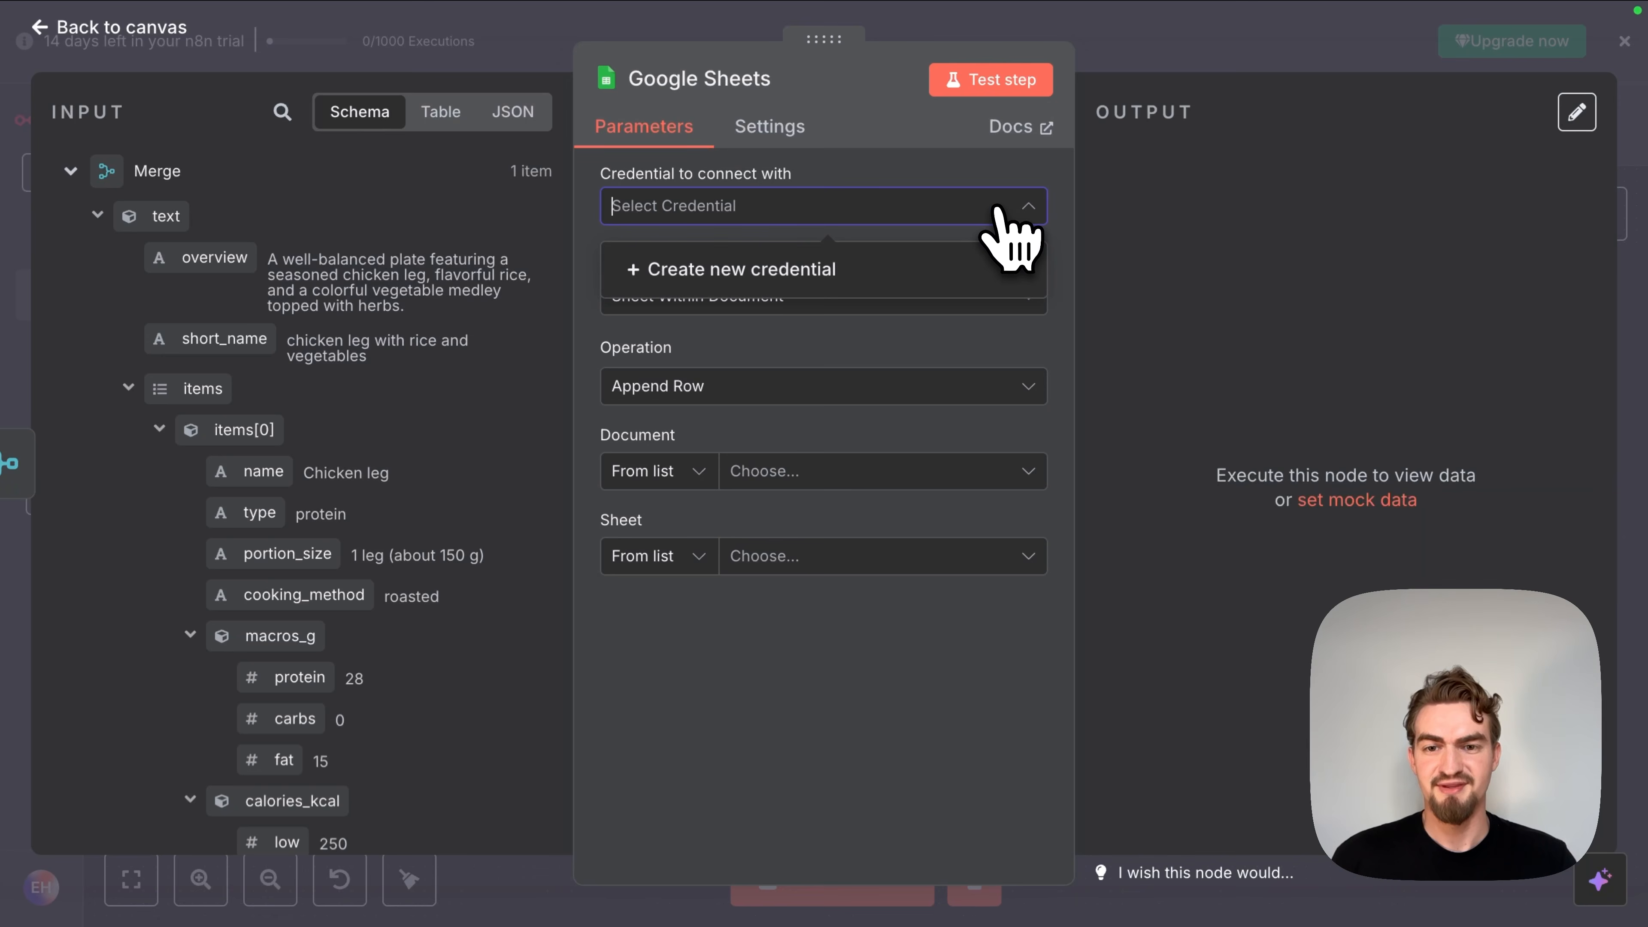
{"action": "left_click", "coordinate": [825, 273]}
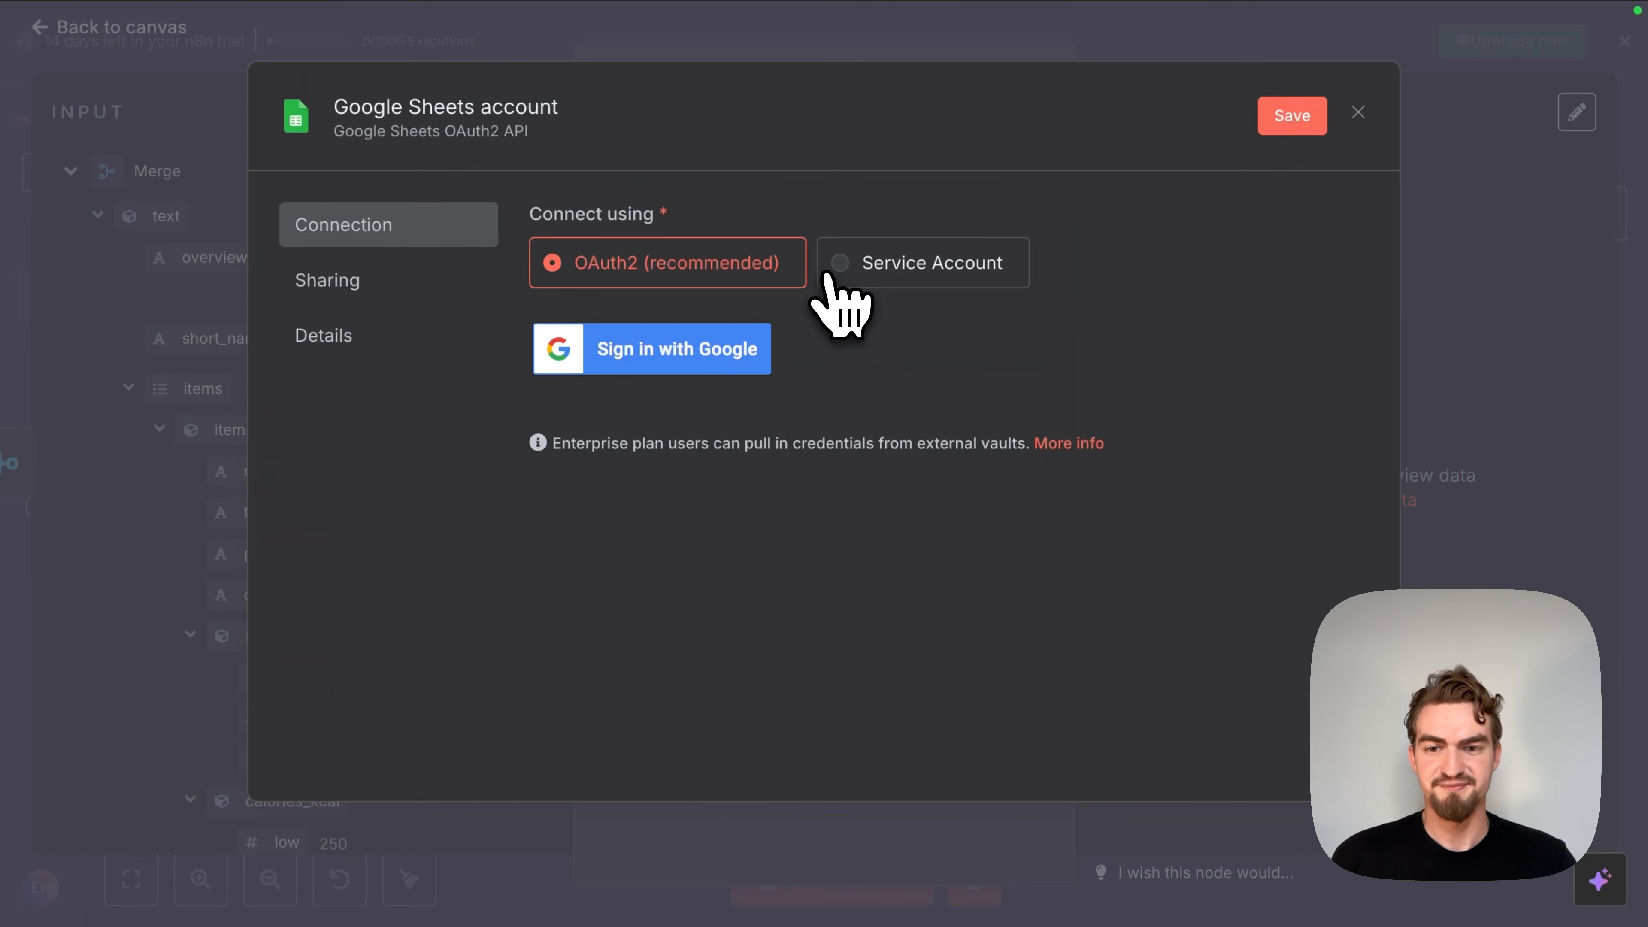
{"action": "left_click", "coordinate": [720, 350]}
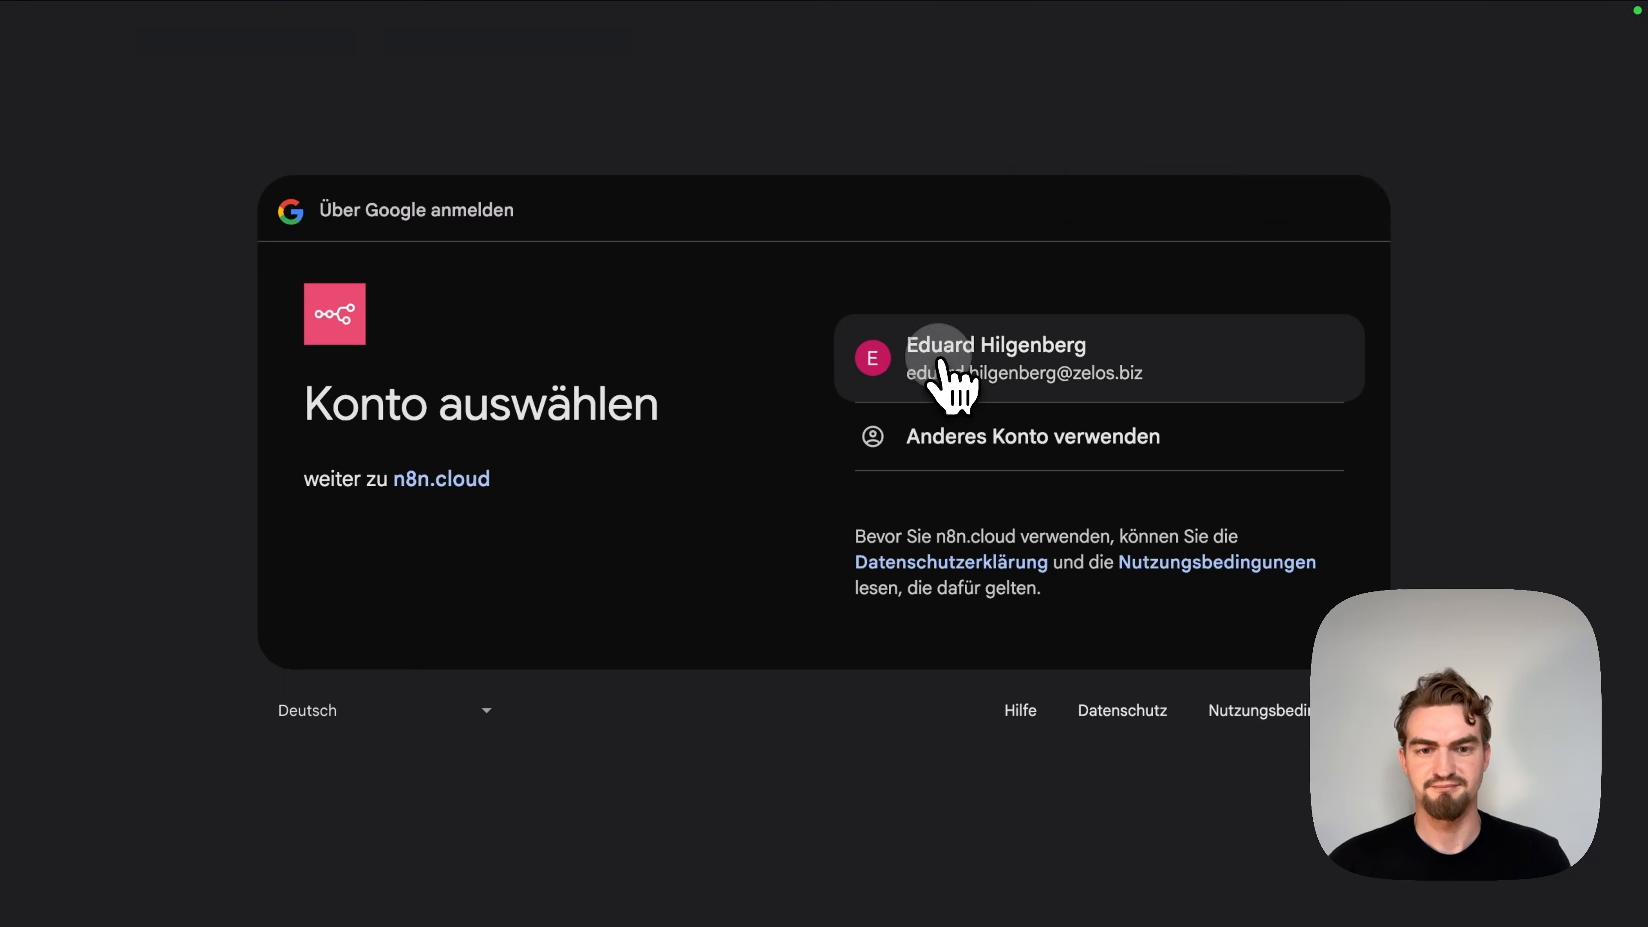
{"action": "left_click", "coordinate": [941, 361]}
{"action": "left_click", "coordinate": [1209, 688]}
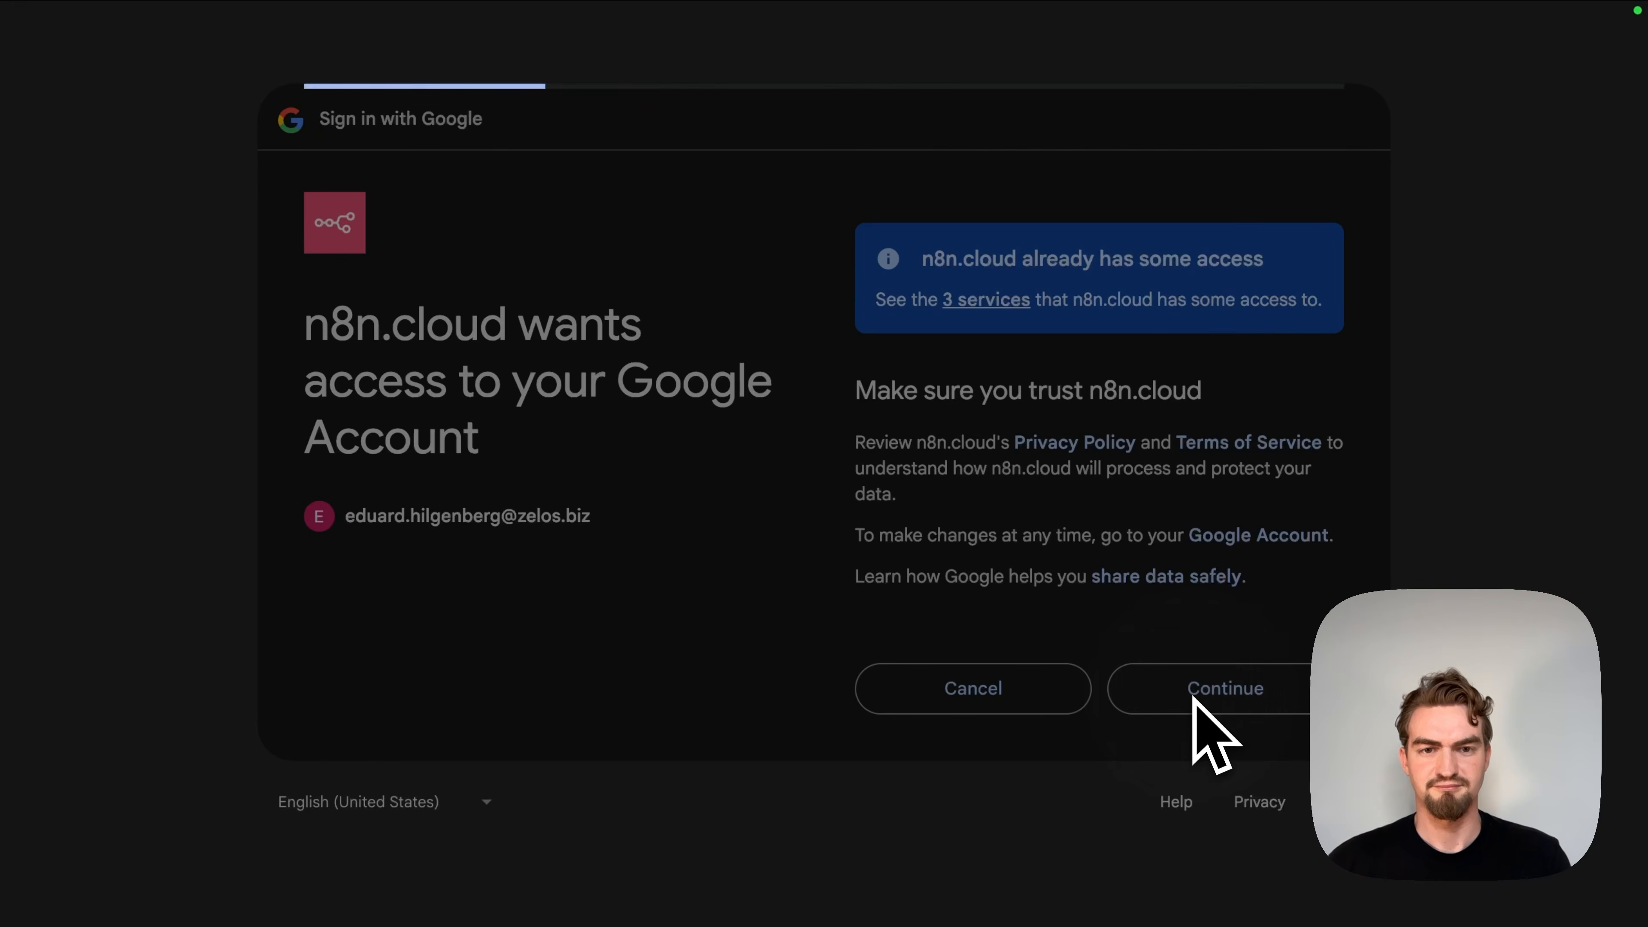
{"action": "left_click", "coordinate": [916, 59]}
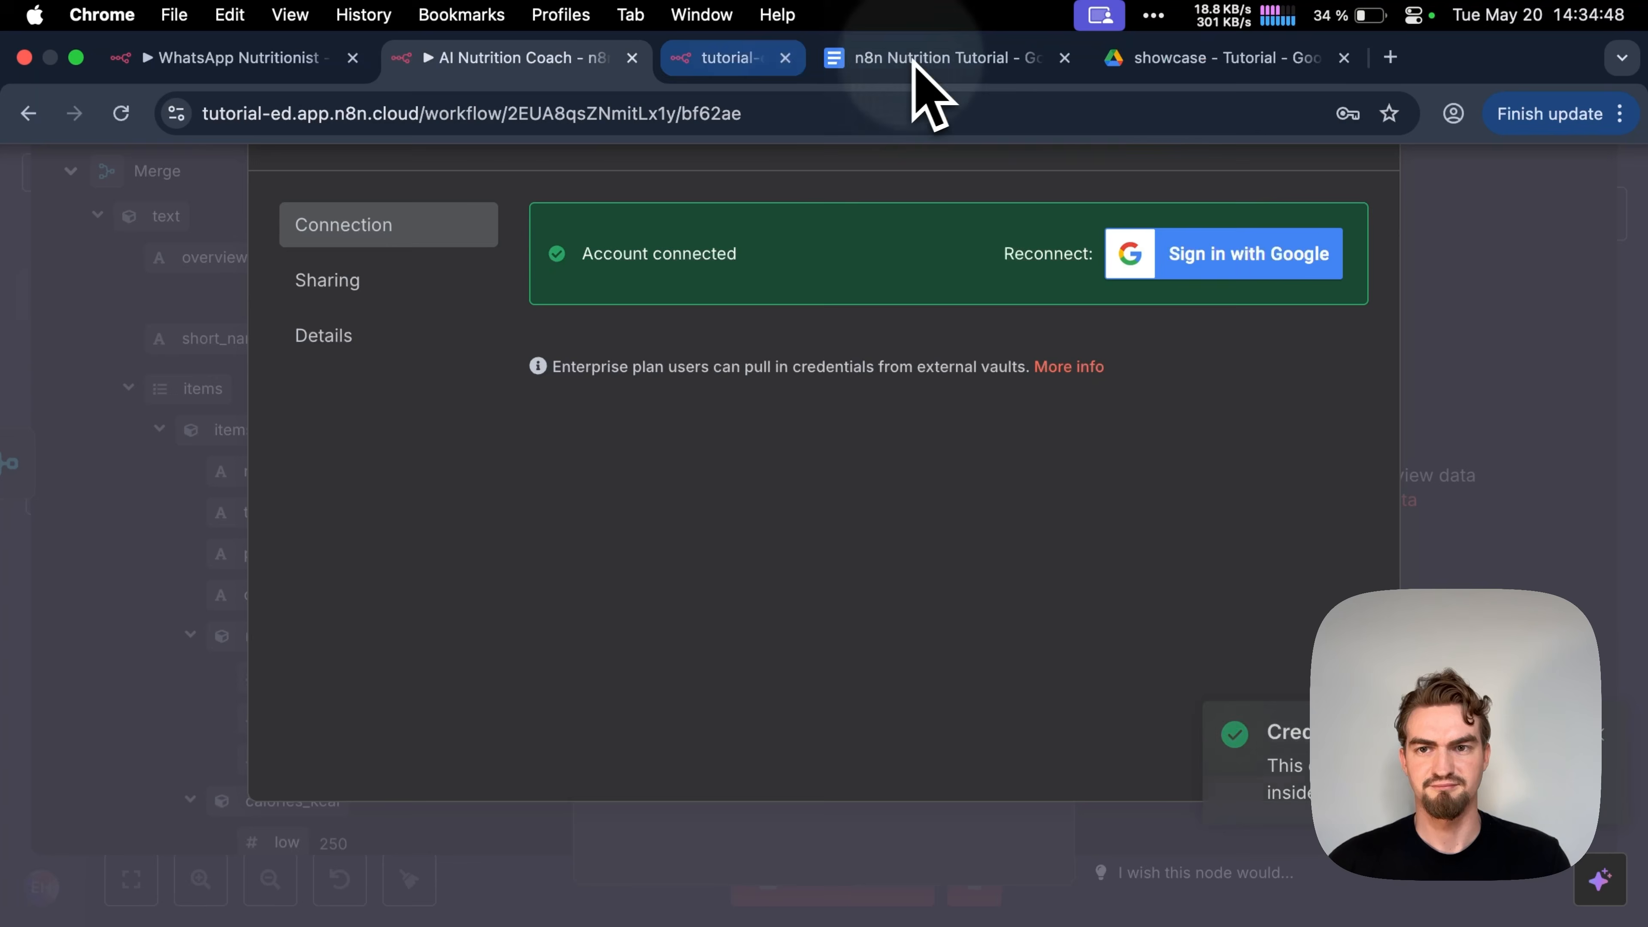
{"action": "left_click", "coordinate": [680, 210]}
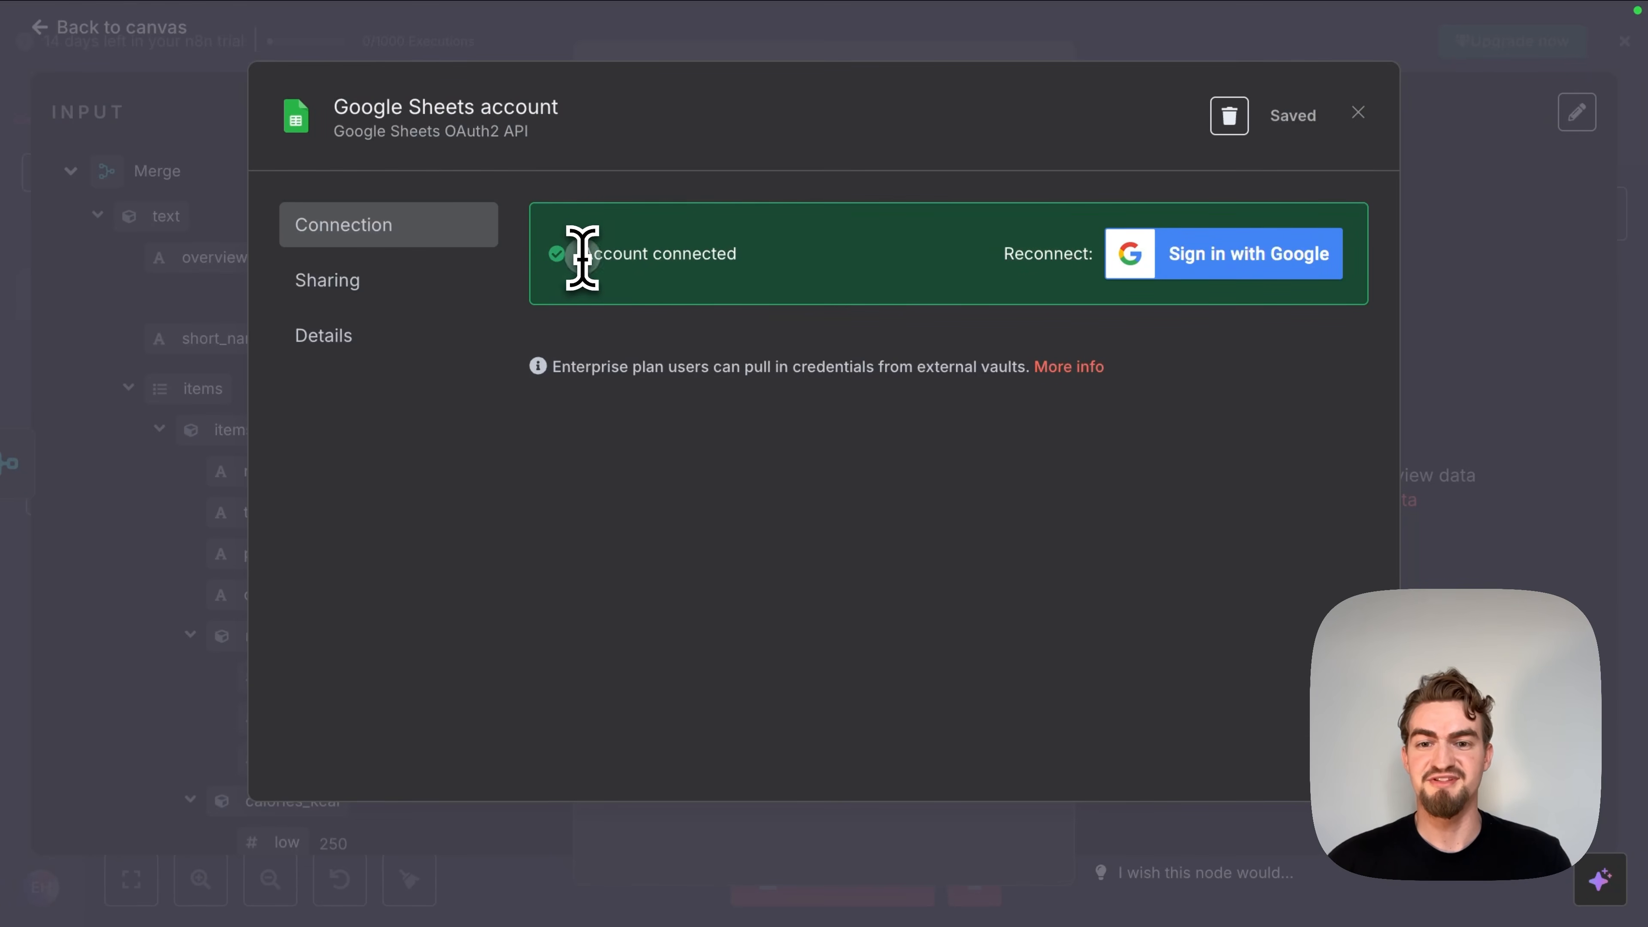
{"action": "left_click_drag", "start_coordinate": [582, 256], "coordinate": [793, 291]}
{"action": "left_click", "coordinate": [793, 289]}
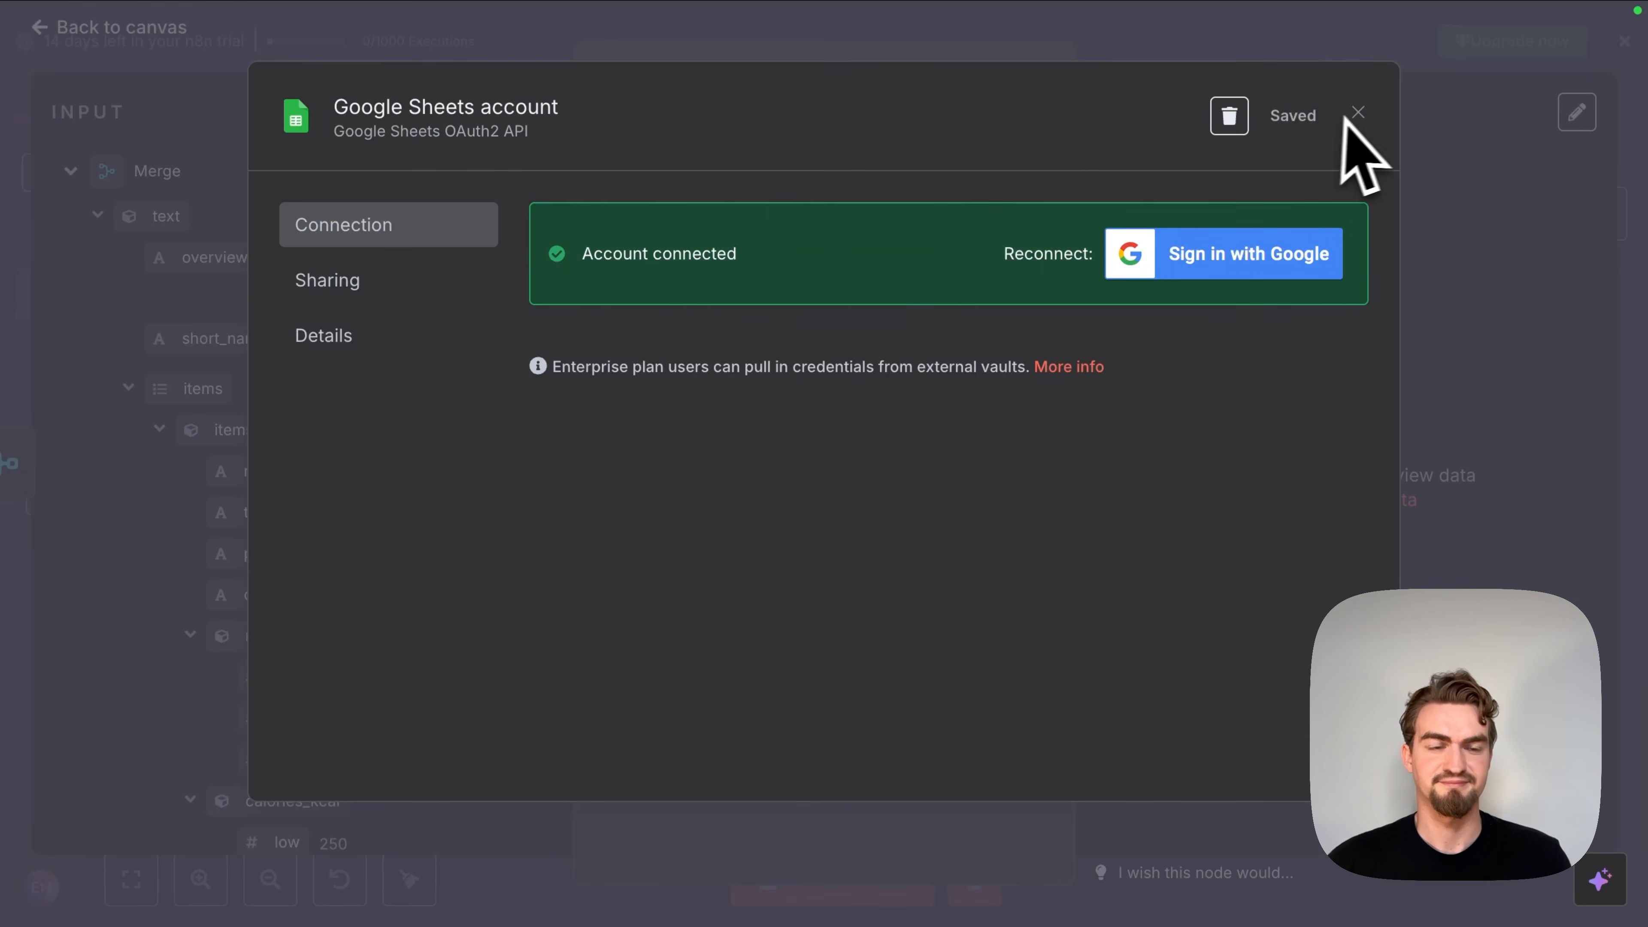
{"action": "left_click", "coordinate": [1359, 114]}
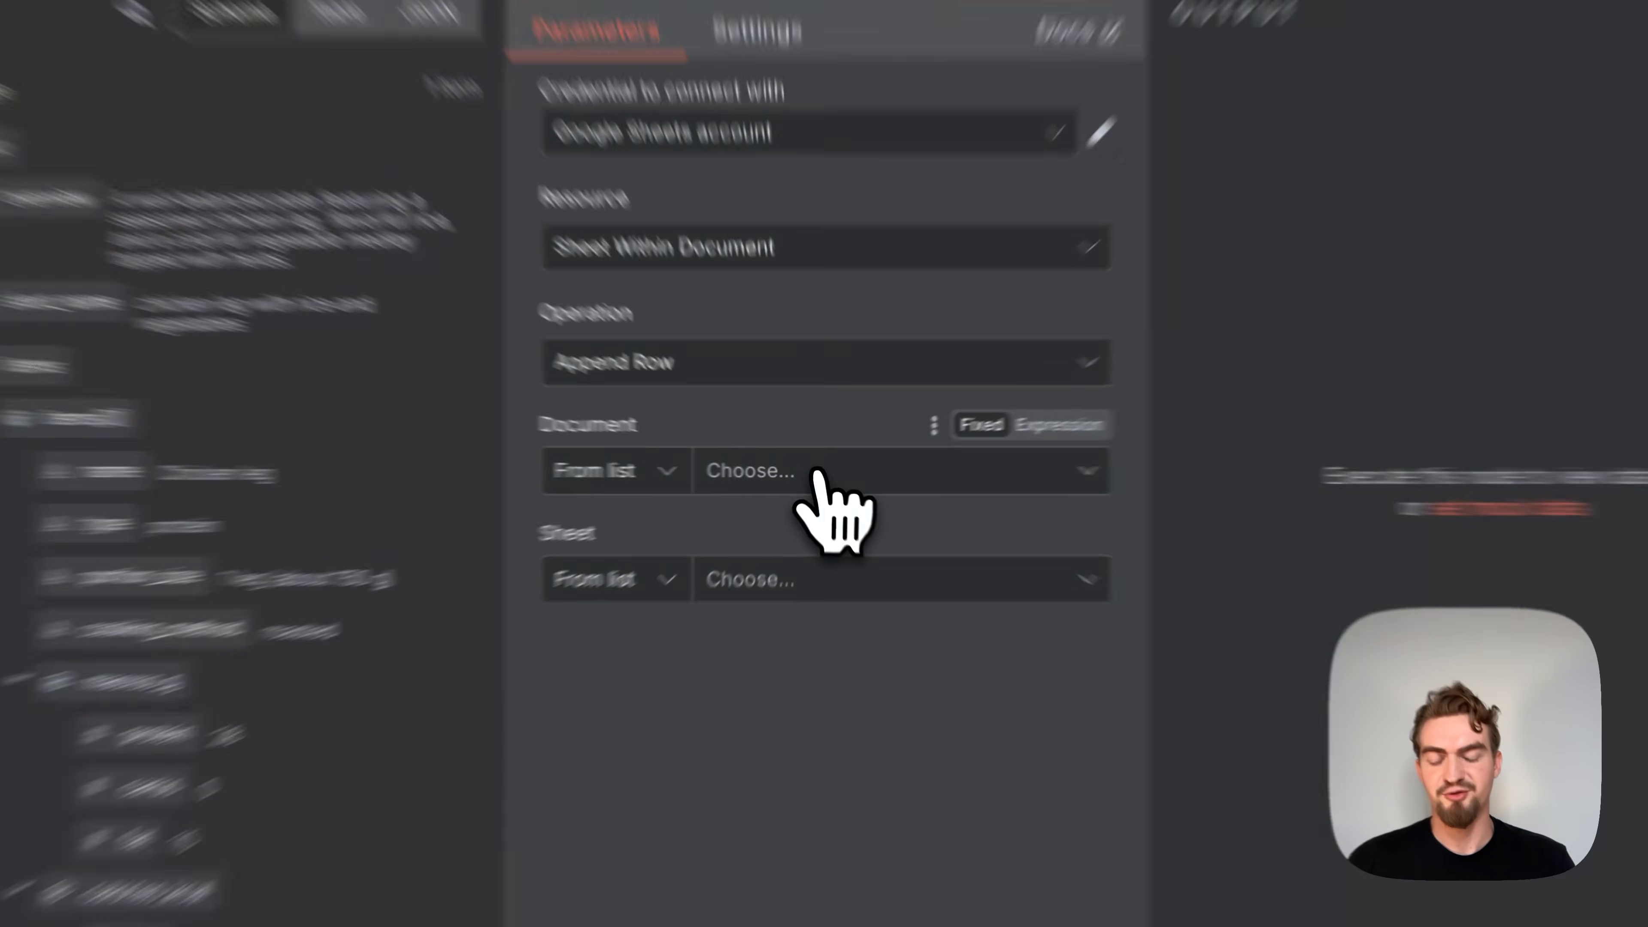
Step: Choose YT Meal Nutrition Agent as the document and Meal Tracker as the sheet for the appended row
{"action": "left_click", "coordinate": [820, 472]}
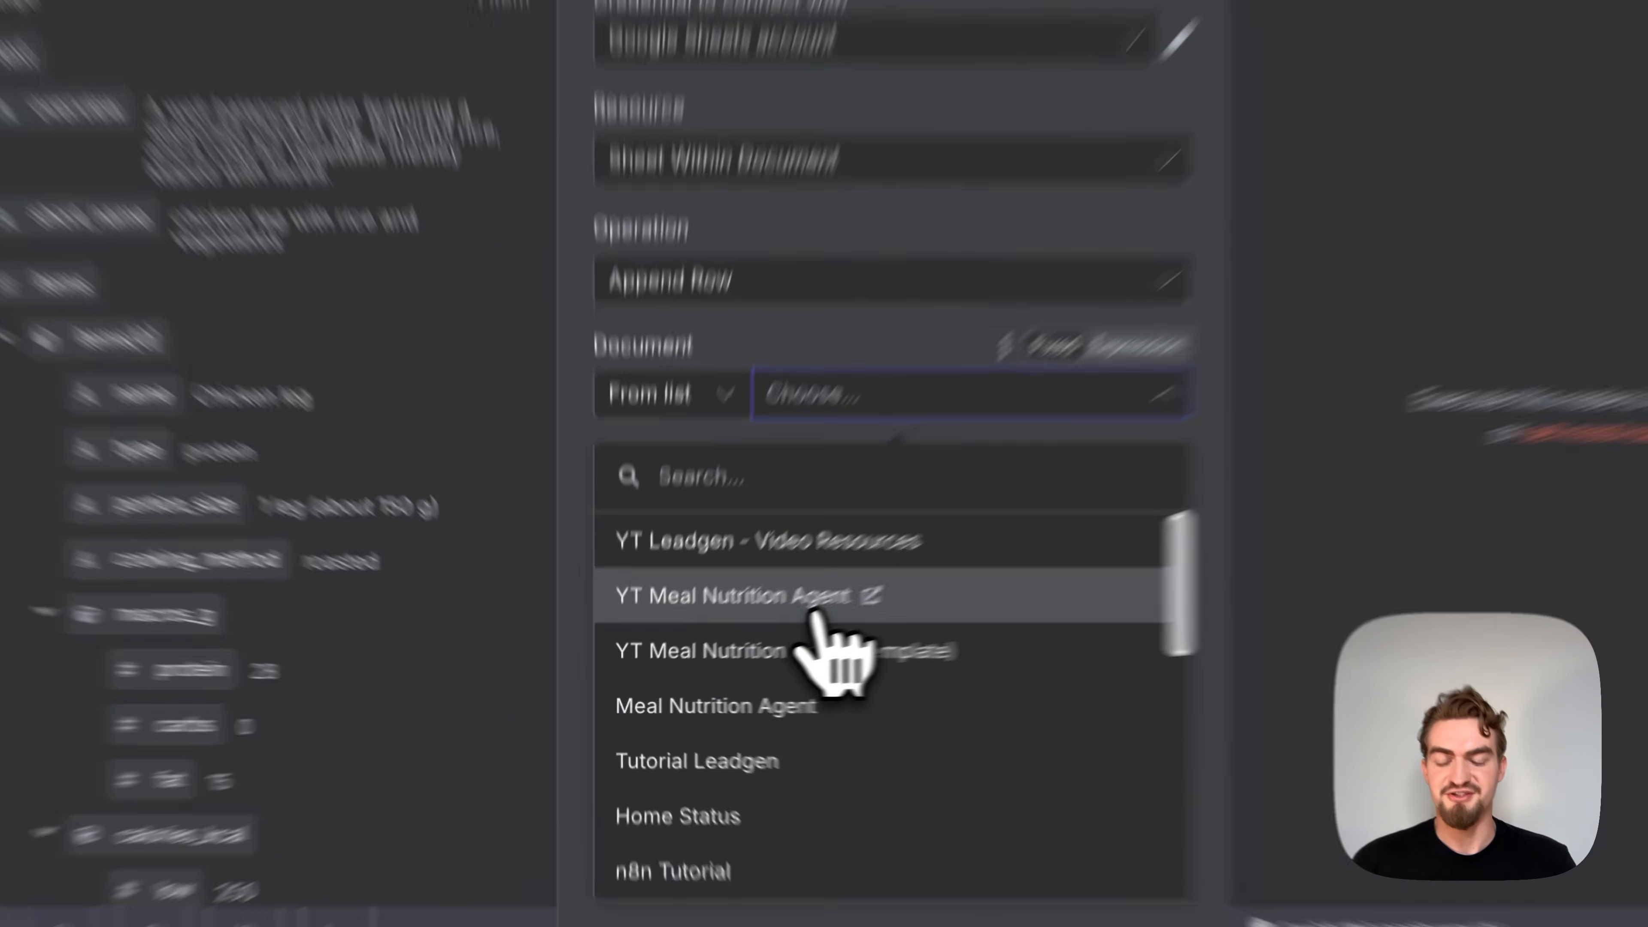
{"action": "left_click", "coordinate": [751, 635]}
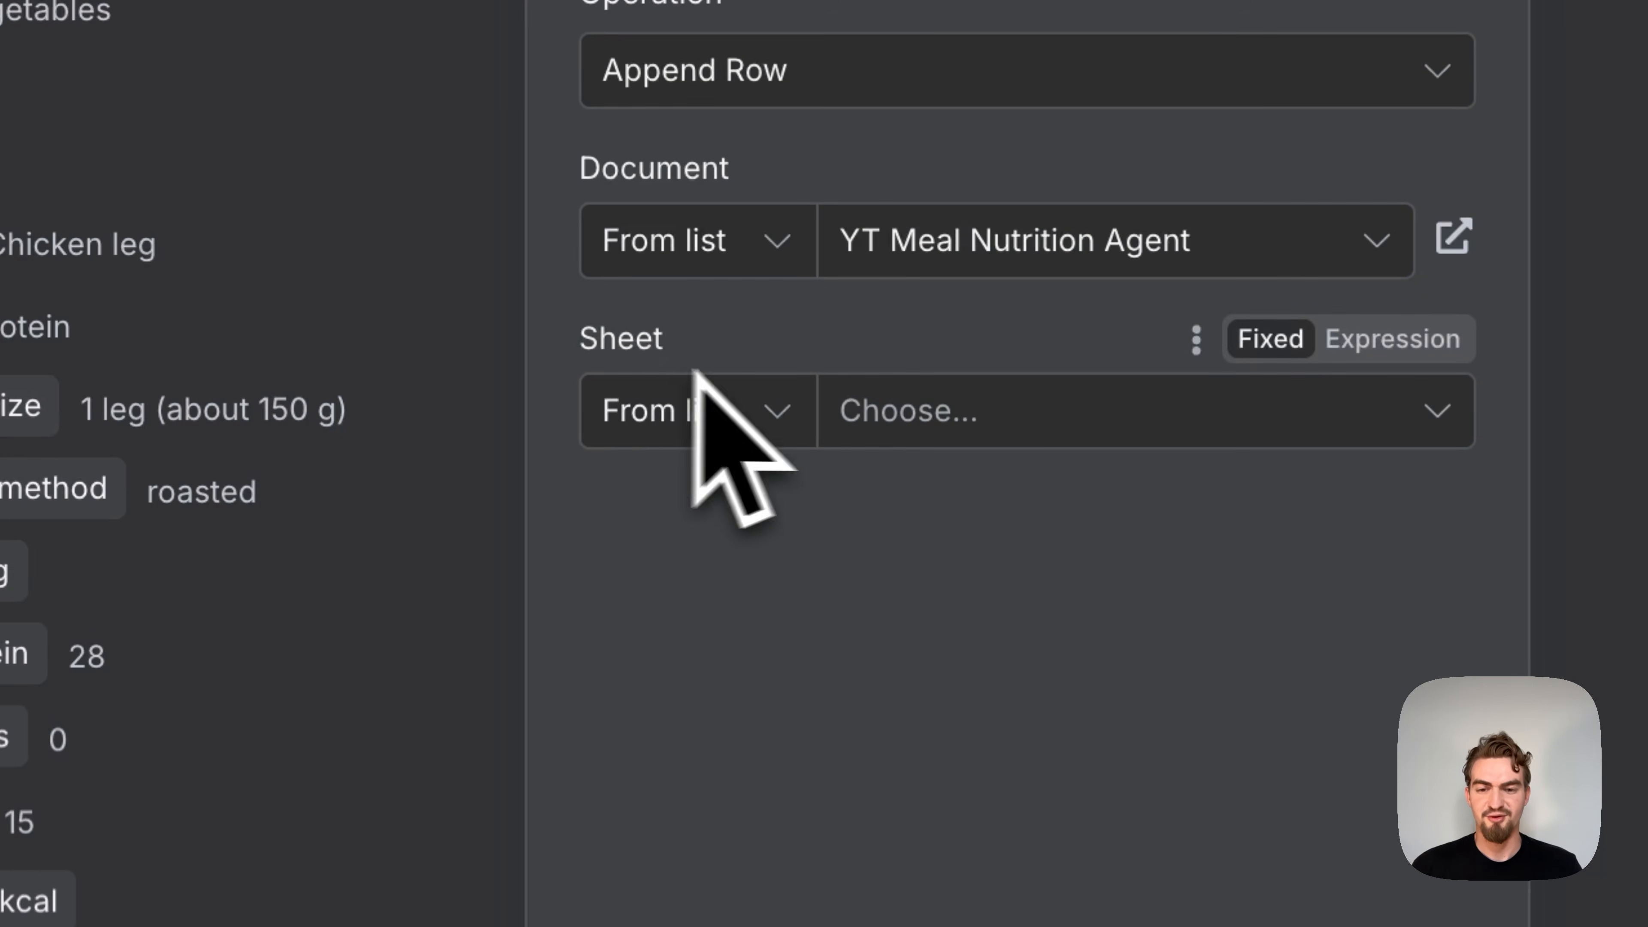
{"action": "left_click", "coordinate": [1011, 419]}
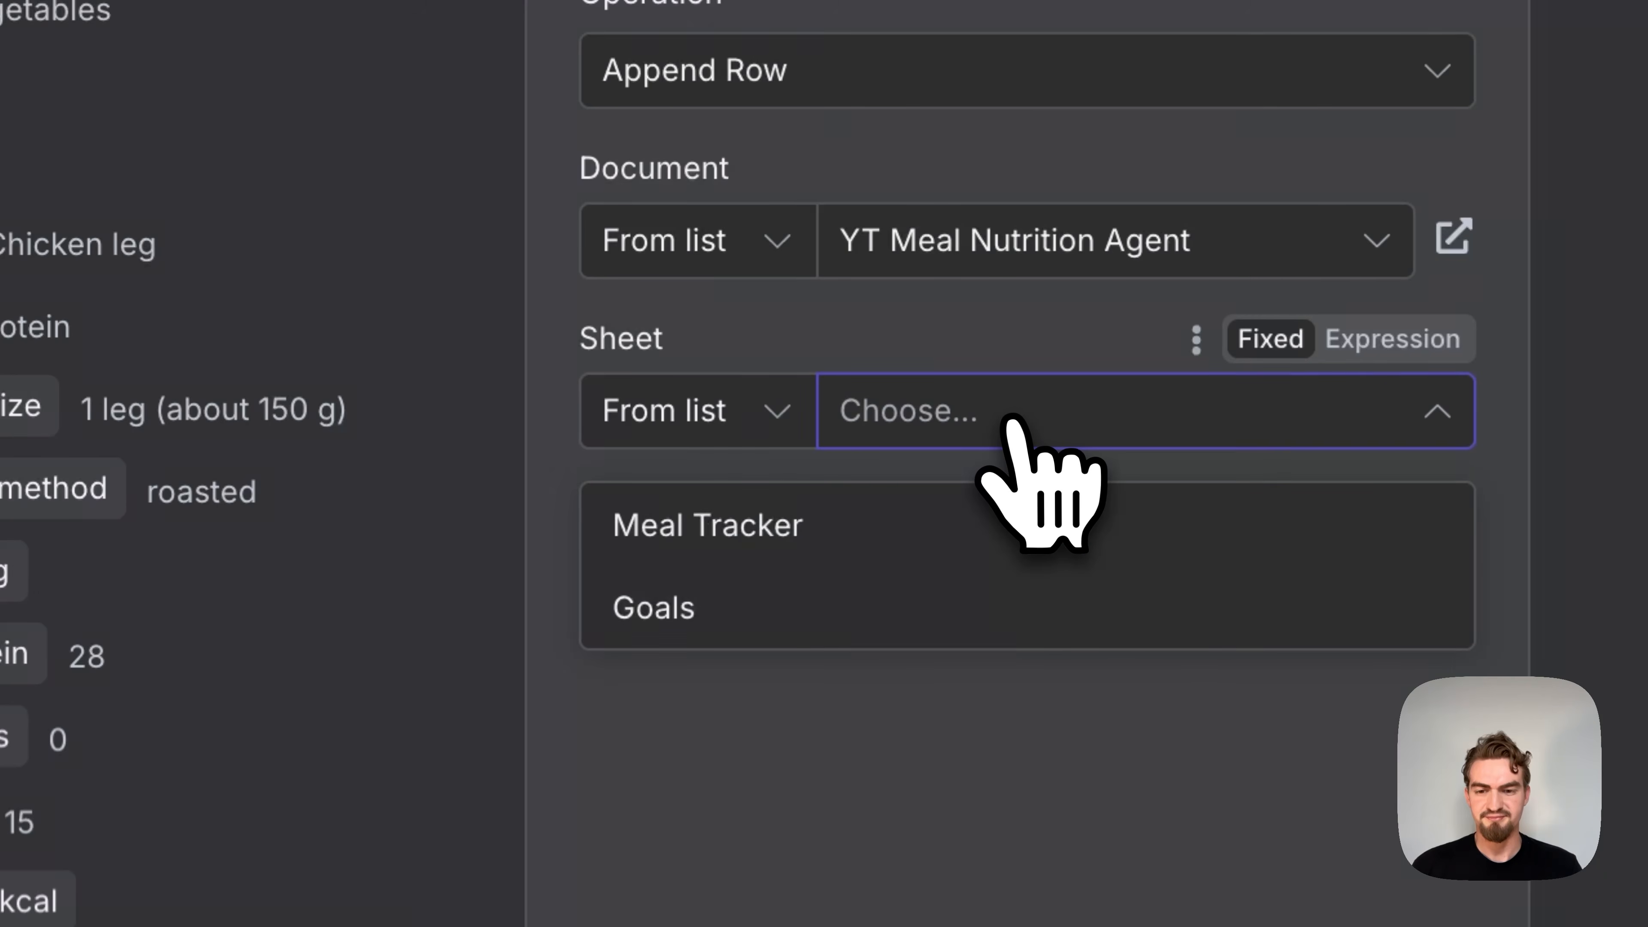
{"action": "left_click", "coordinate": [696, 524]}
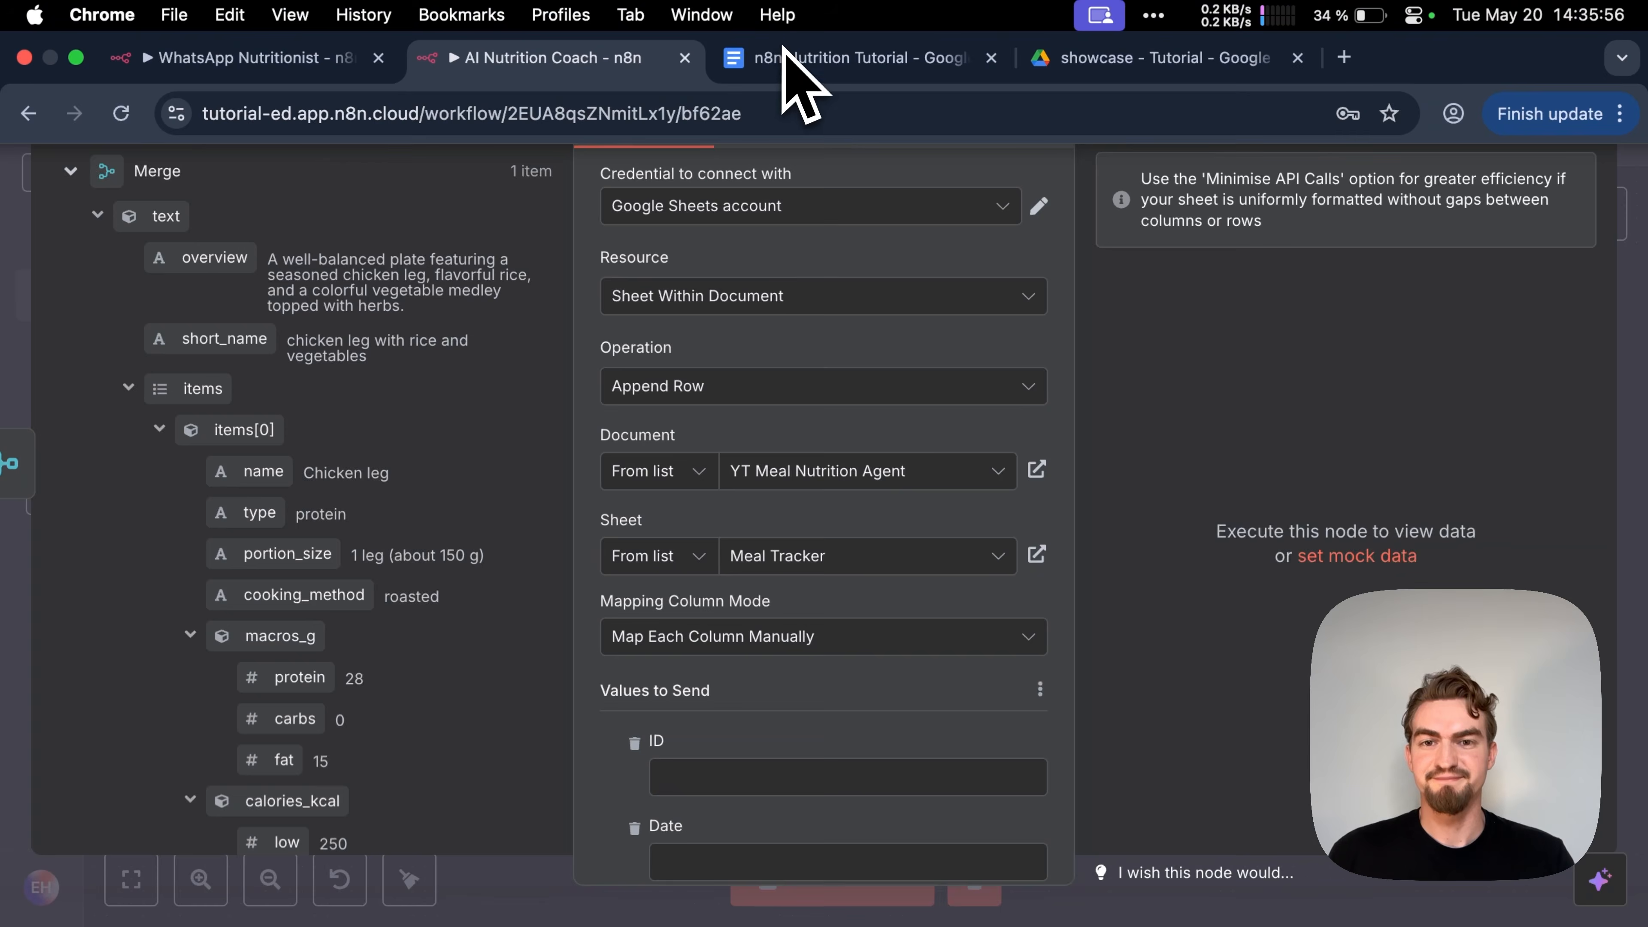
Step: Open the Google Sheets template linked in the n8n Nutrition Tutorial document, view its file options and return to the n8n workflow
{"action": "left_click", "coordinate": [784, 48]}
{"action": "left_click", "coordinate": [551, 704]}
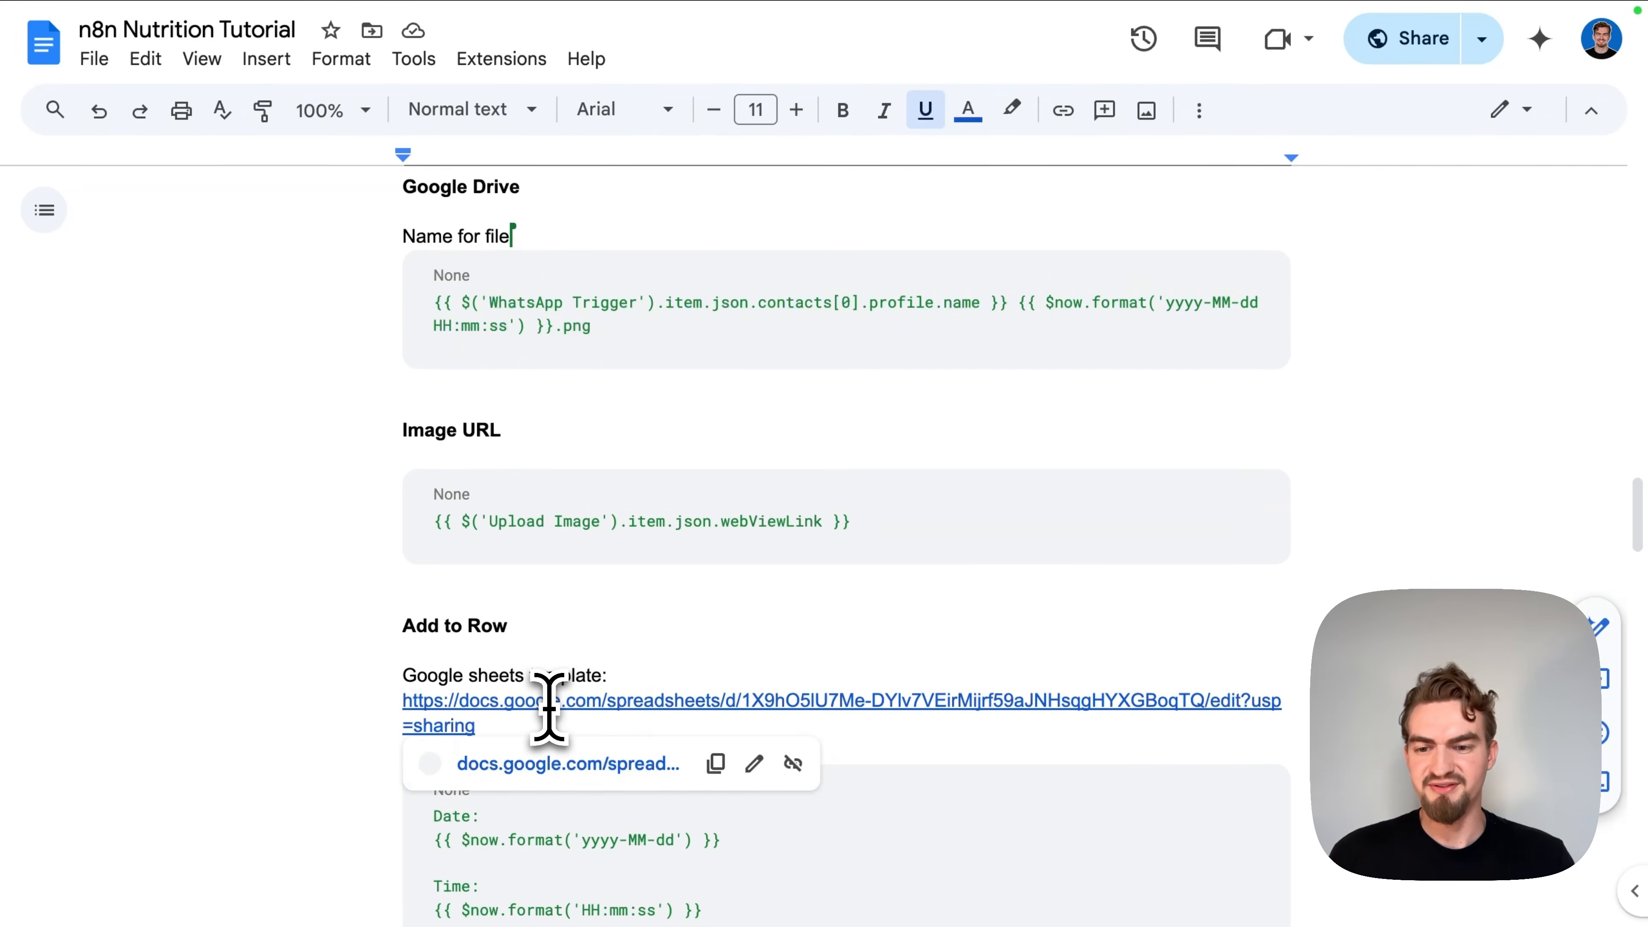
{"action": "left_click", "coordinate": [503, 767]}
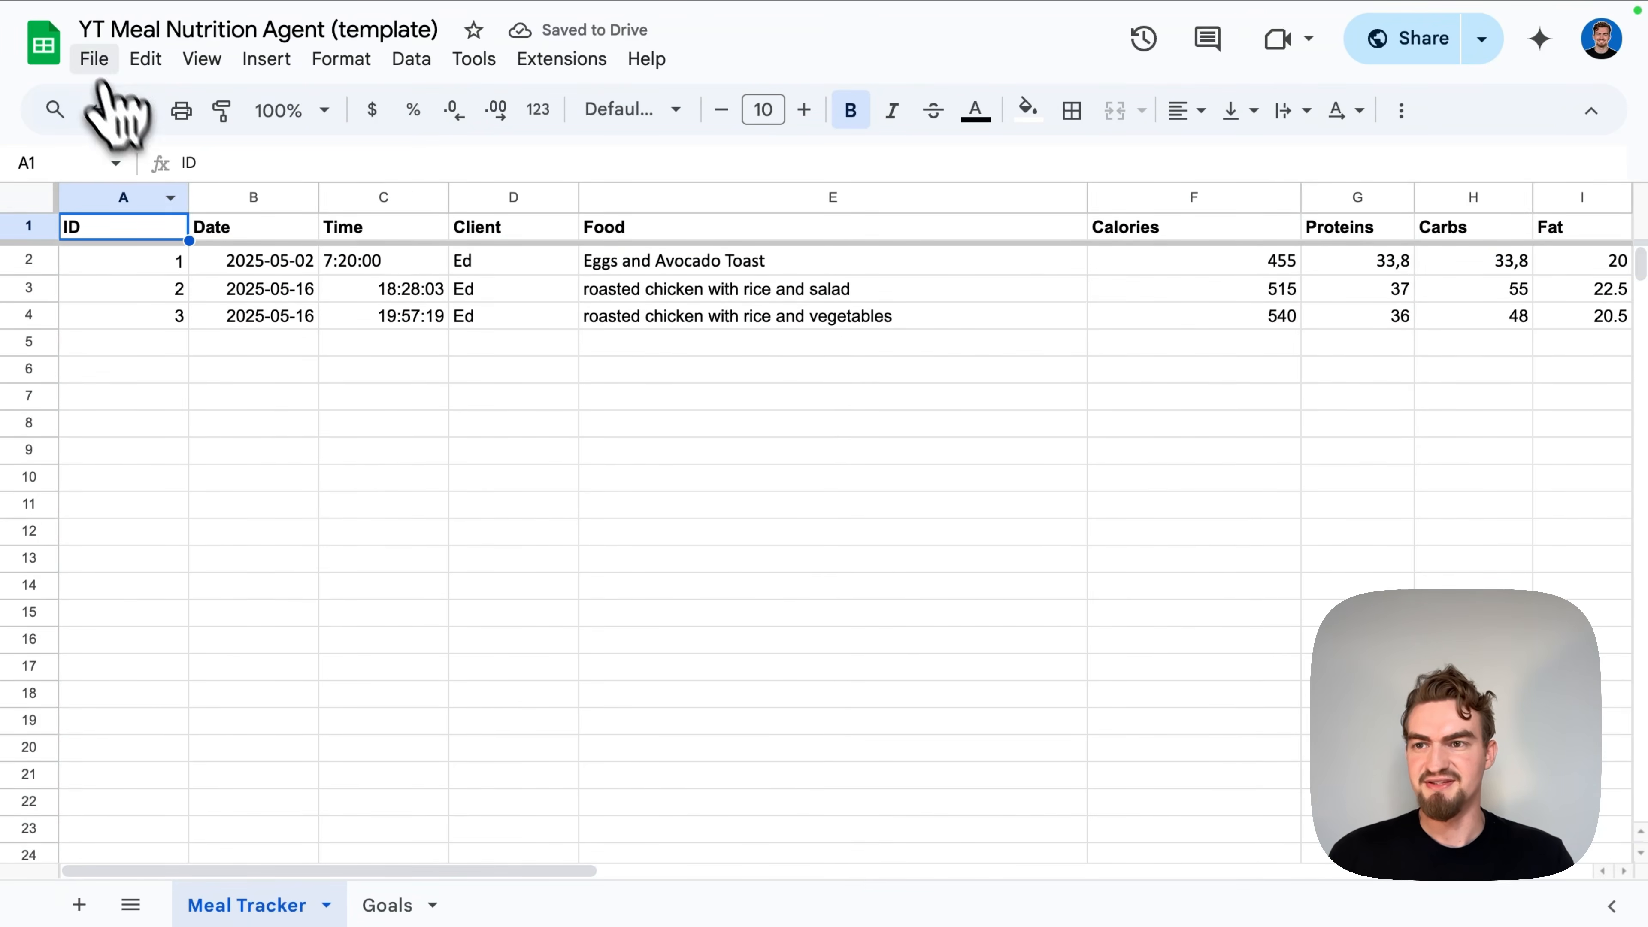
{"action": "left_click", "coordinate": [94, 62]}
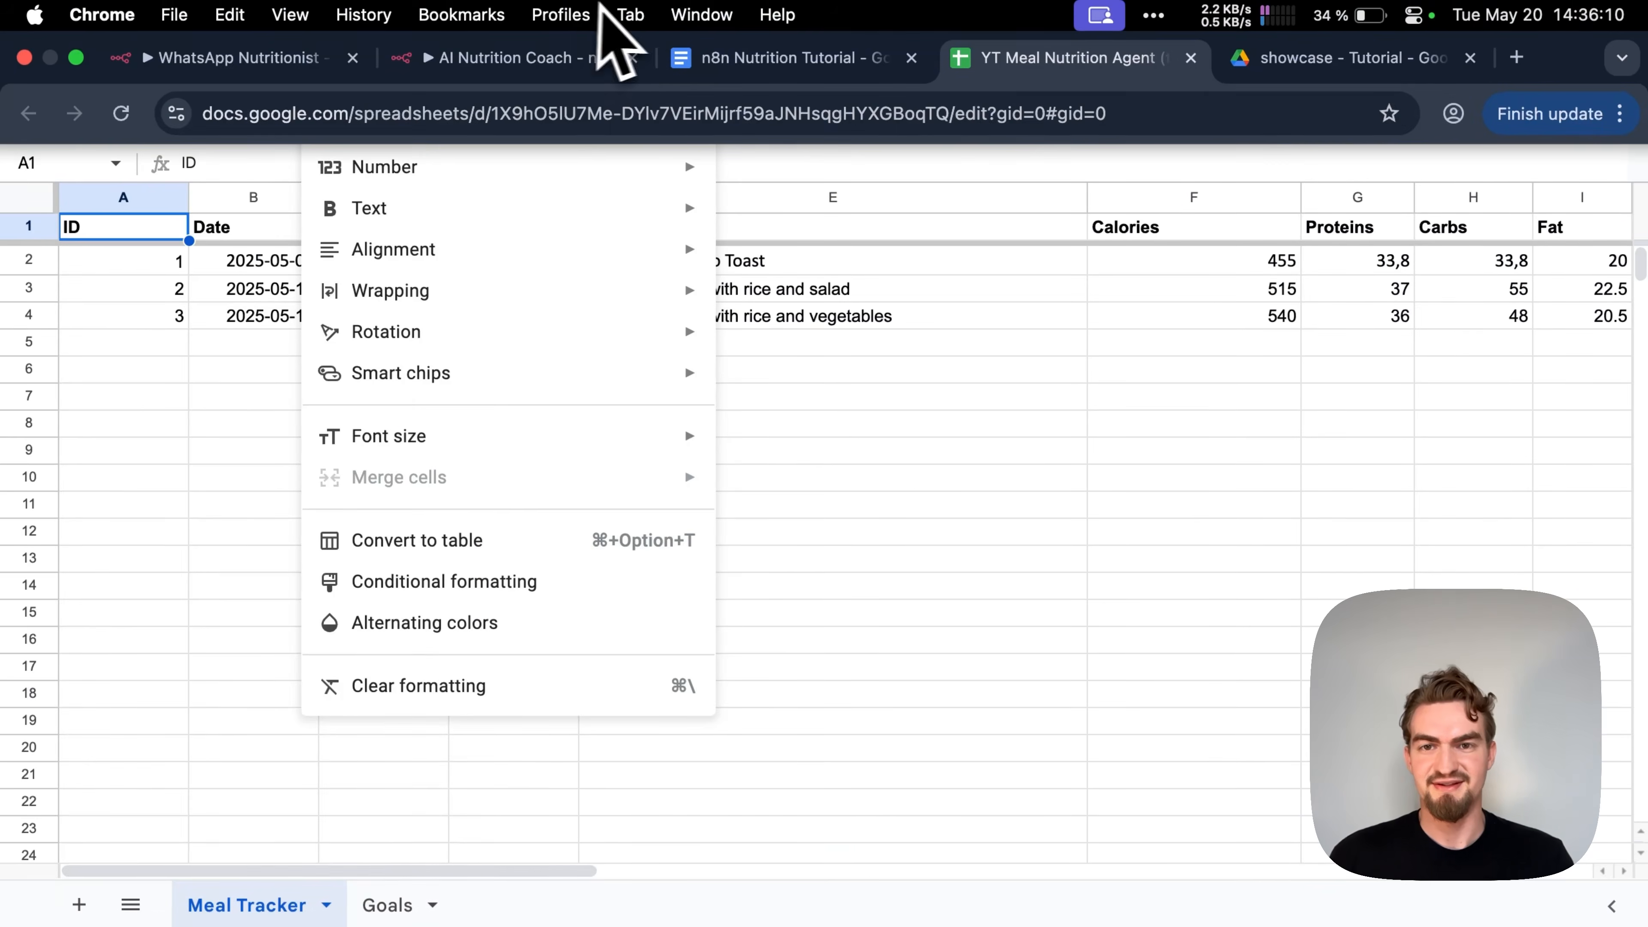
{"action": "left_click", "coordinate": [552, 58]}
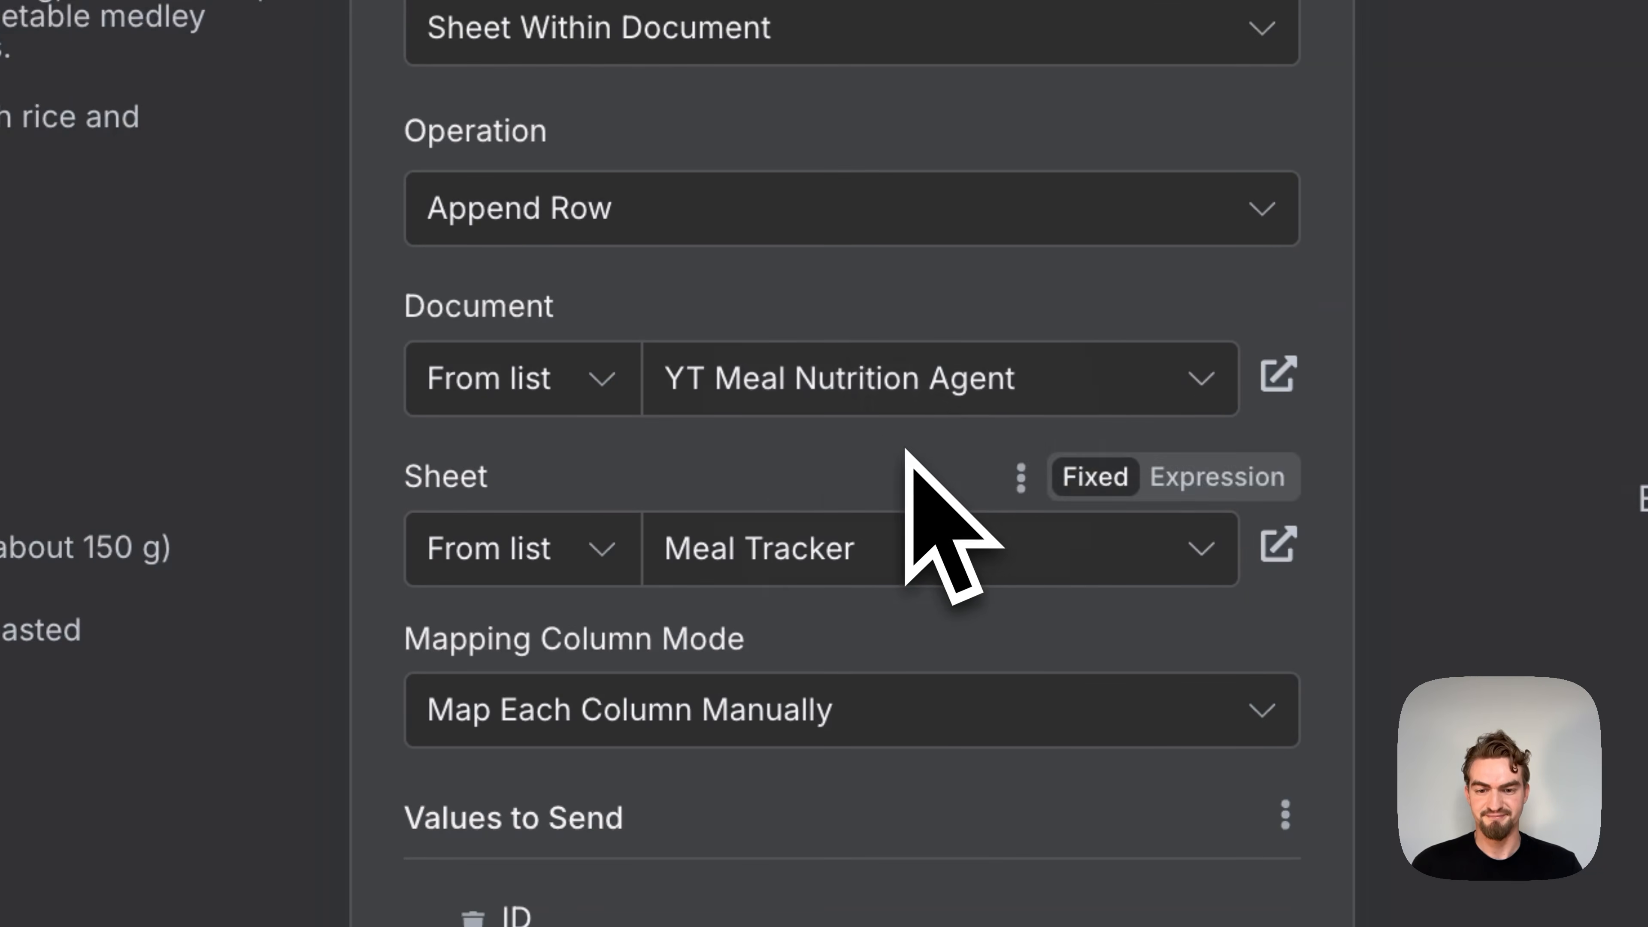
Step: Compare the Google Sheets node's Values to Send with the column headers of the template's Meal Tracker sheet
{"action": "scroll", "coordinate": [851, 508], "scroll_direction": "down", "scroll_amount": 5}
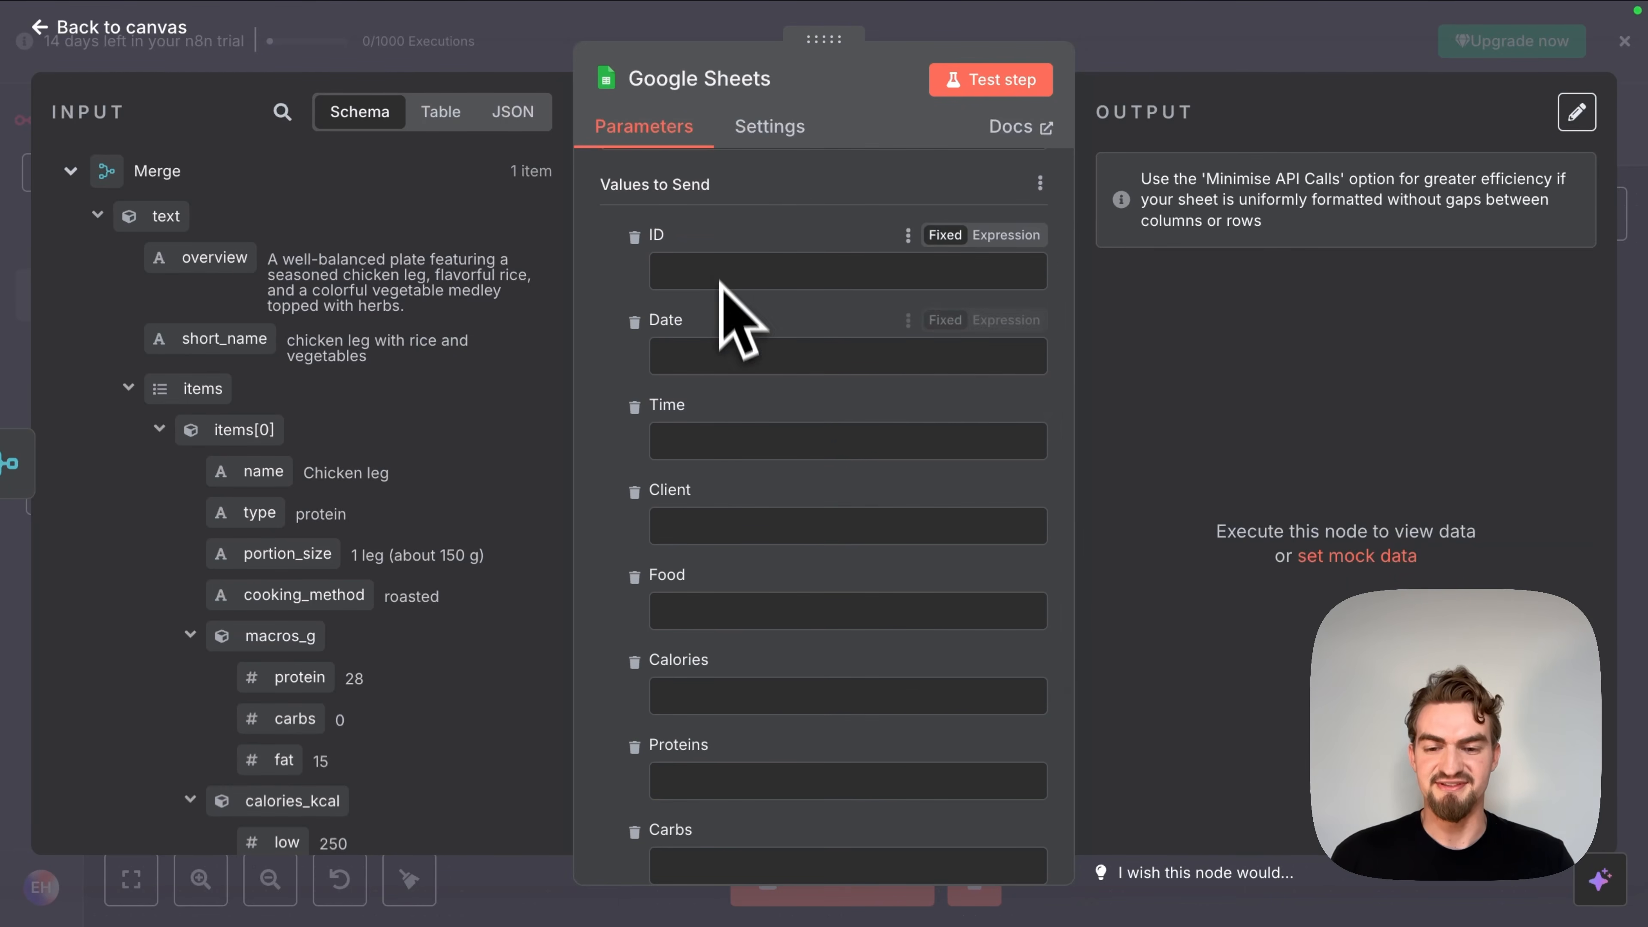
{"action": "left_click", "coordinate": [993, 68]}
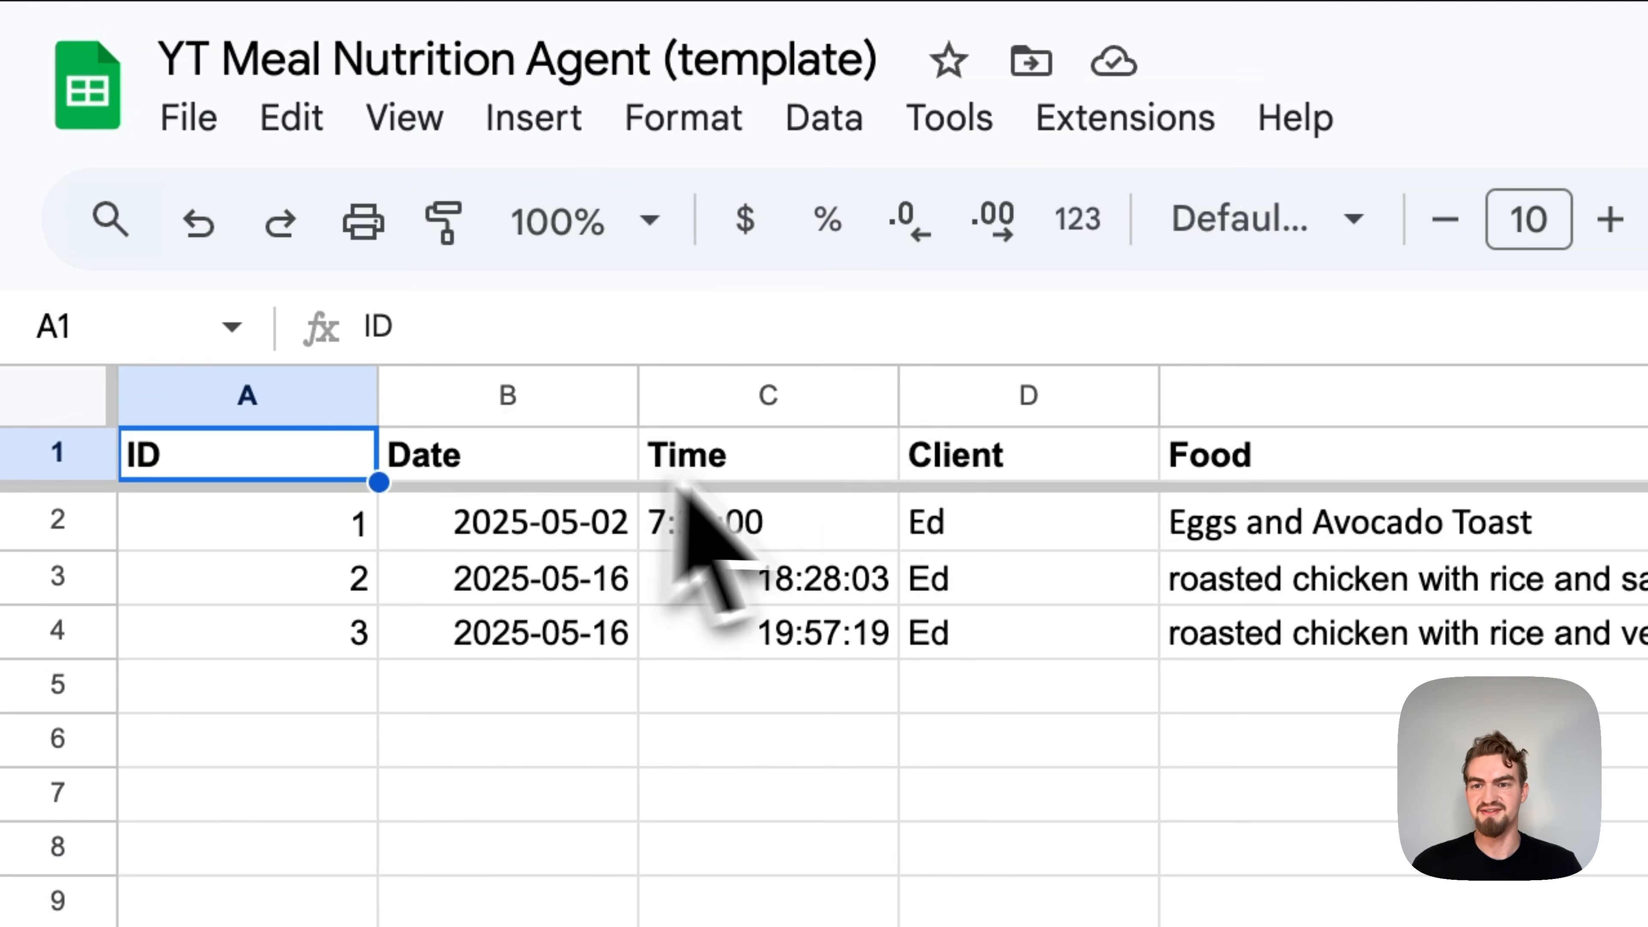
{"action": "mouse_move", "coordinate": [960, 26]}
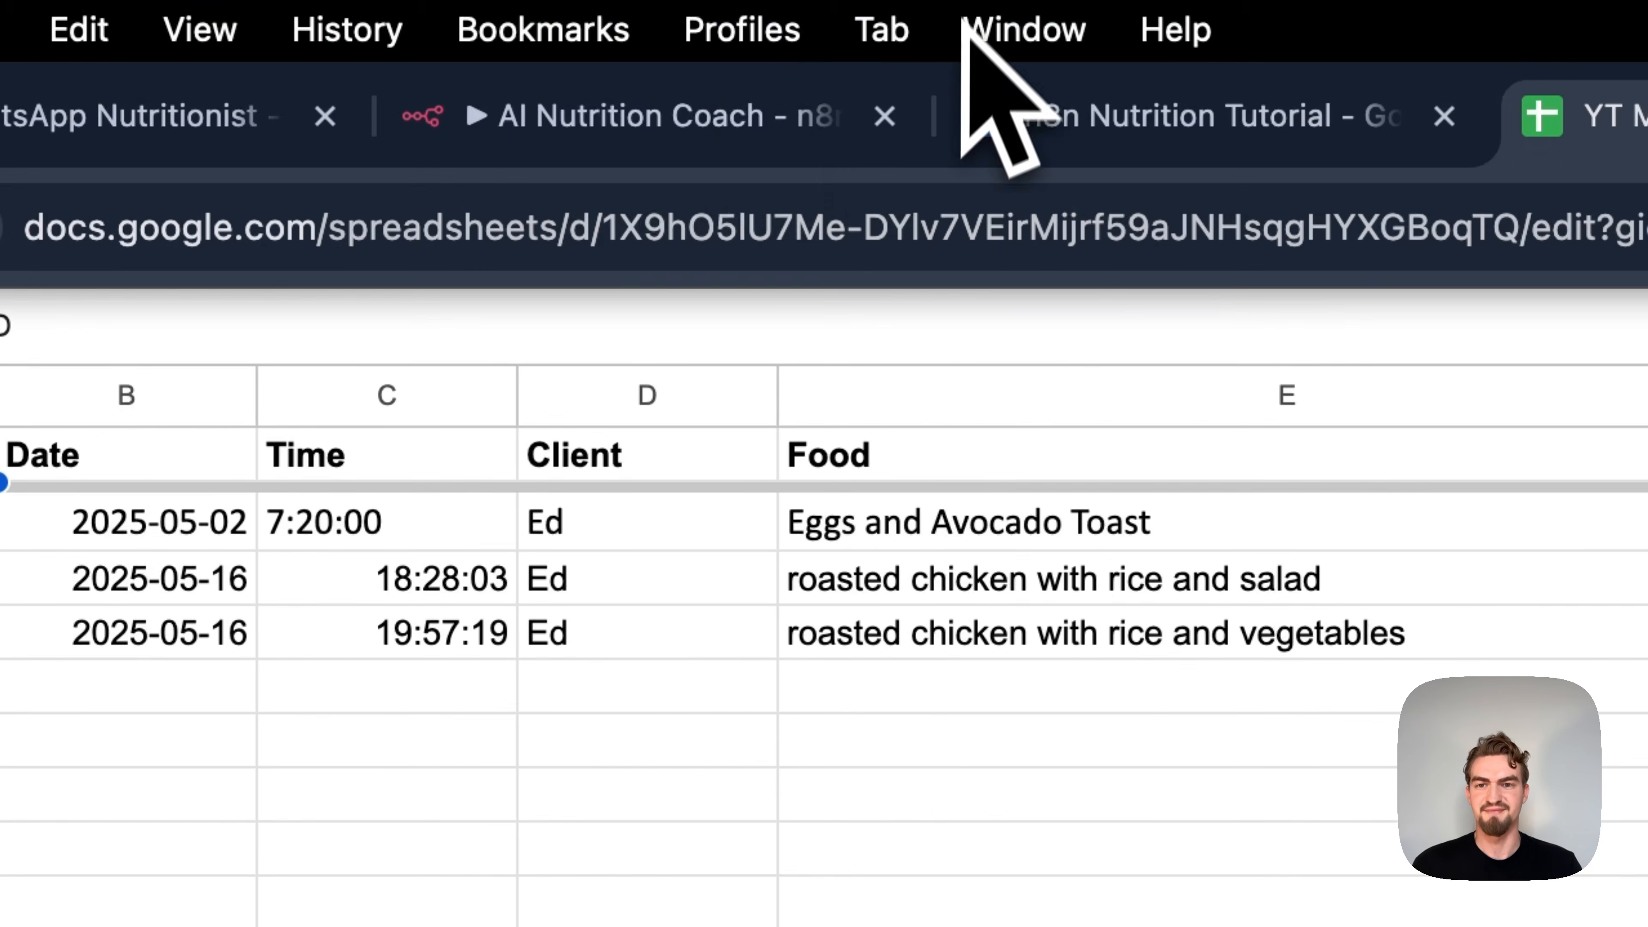
{"action": "left_click", "coordinate": [698, 107]}
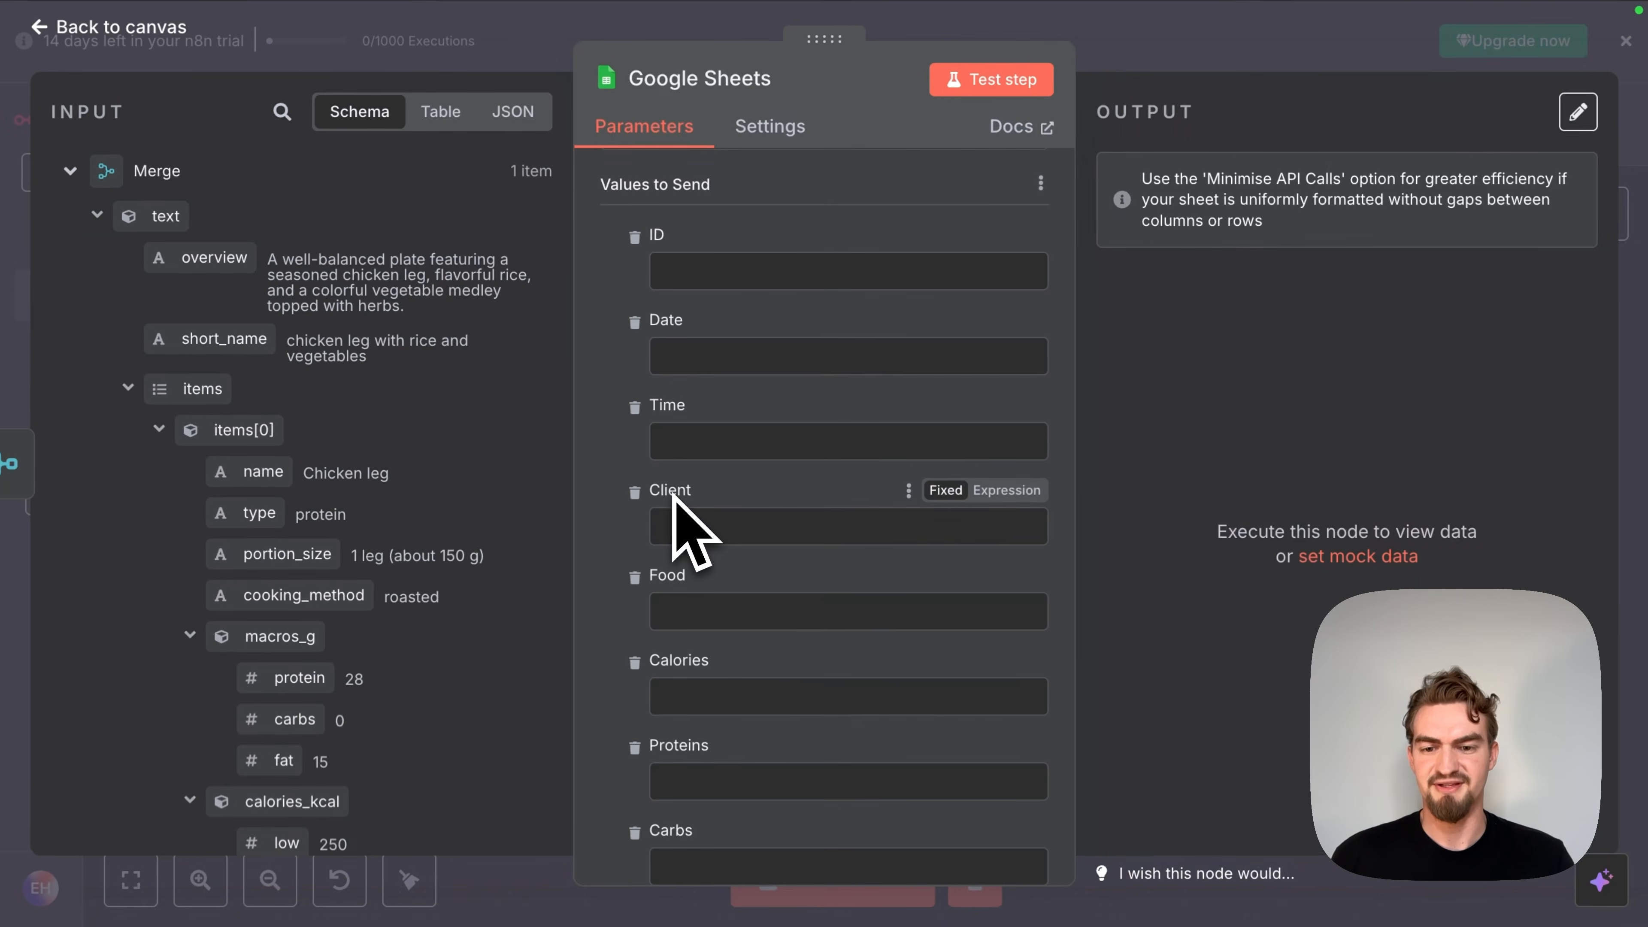
{"action": "scroll", "coordinate": [683, 256], "scroll_direction": "up", "scroll_amount": 1}
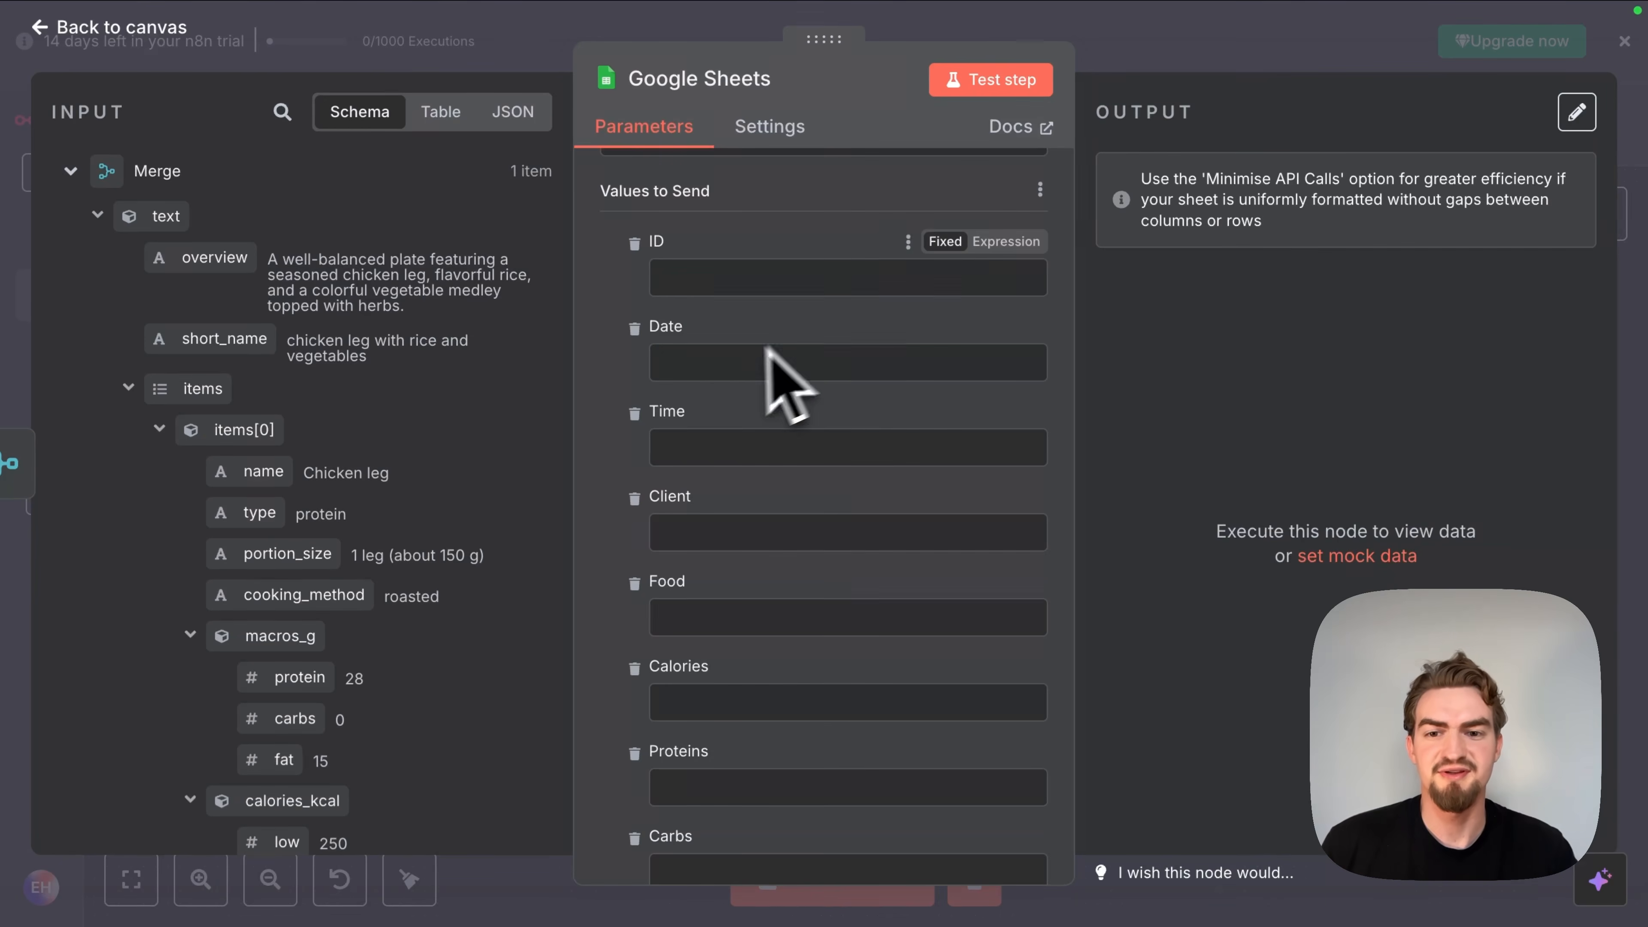
Step: Copy the Date expression from the n8n Nutrition Tutorial document and set the Google Sheets node's Date value to {{ $now.format('yyyy-MM-dd') }}
{"action": "left_click", "coordinate": [795, 57]}
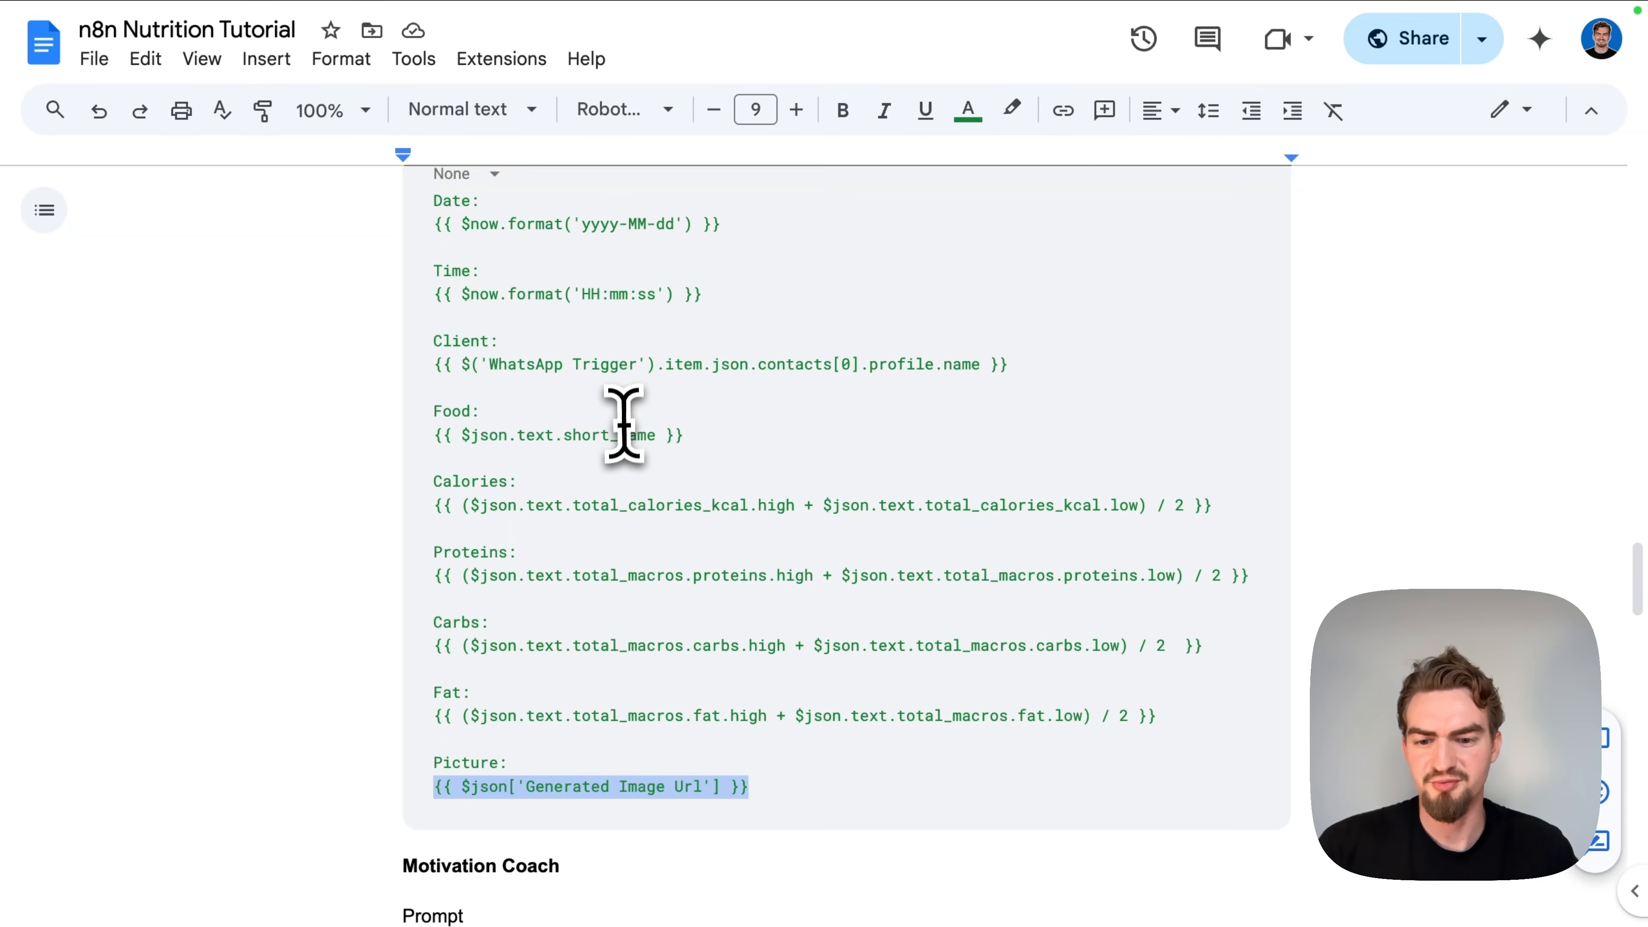
{"action": "scroll", "coordinate": [624, 426], "scroll_direction": "up", "scroll_amount": 3}
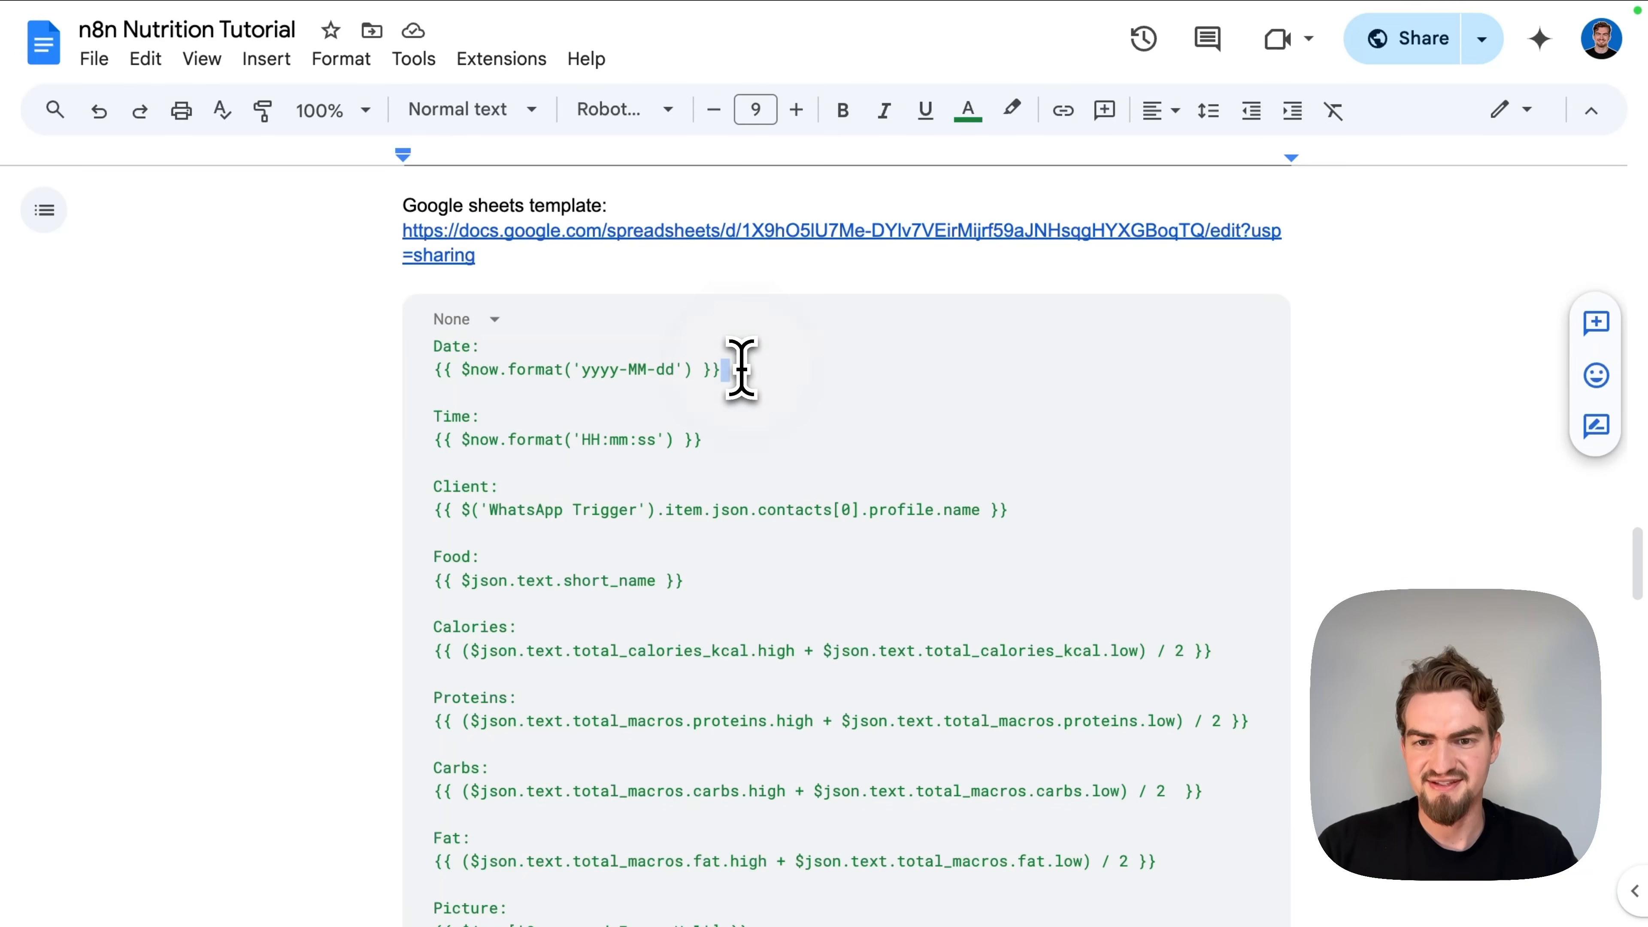
{"action": "left_click_drag", "start_coordinate": [739, 365], "coordinate": [452, 353]}
{"action": "key", "text": "super+c"}
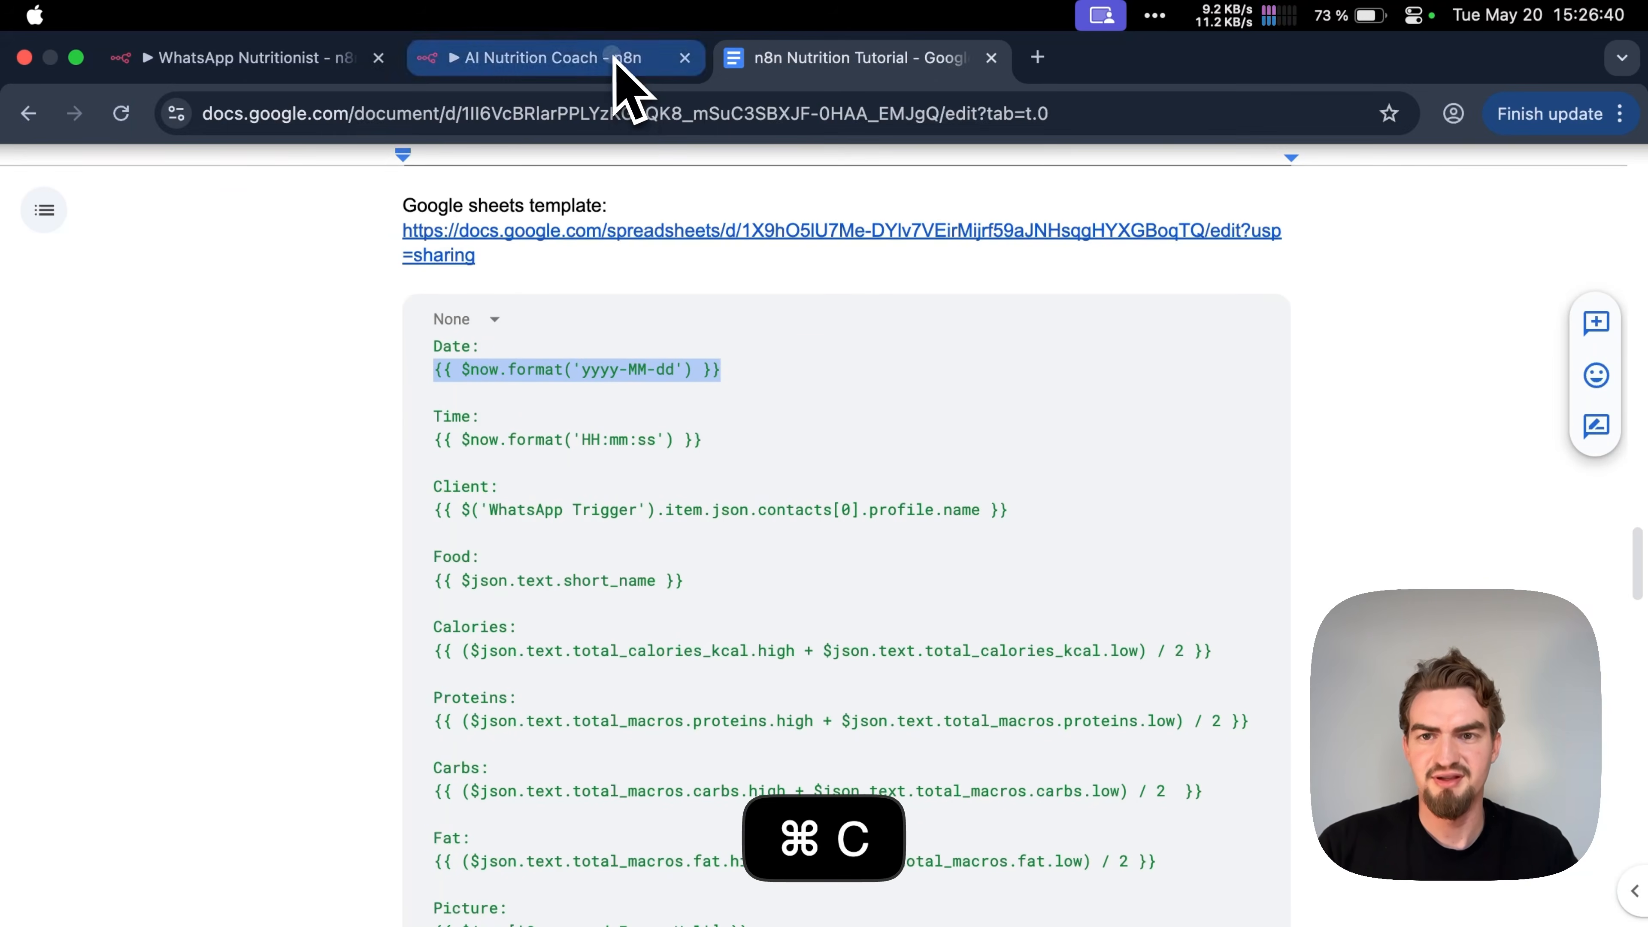
{"action": "left_click", "coordinate": [620, 62]}
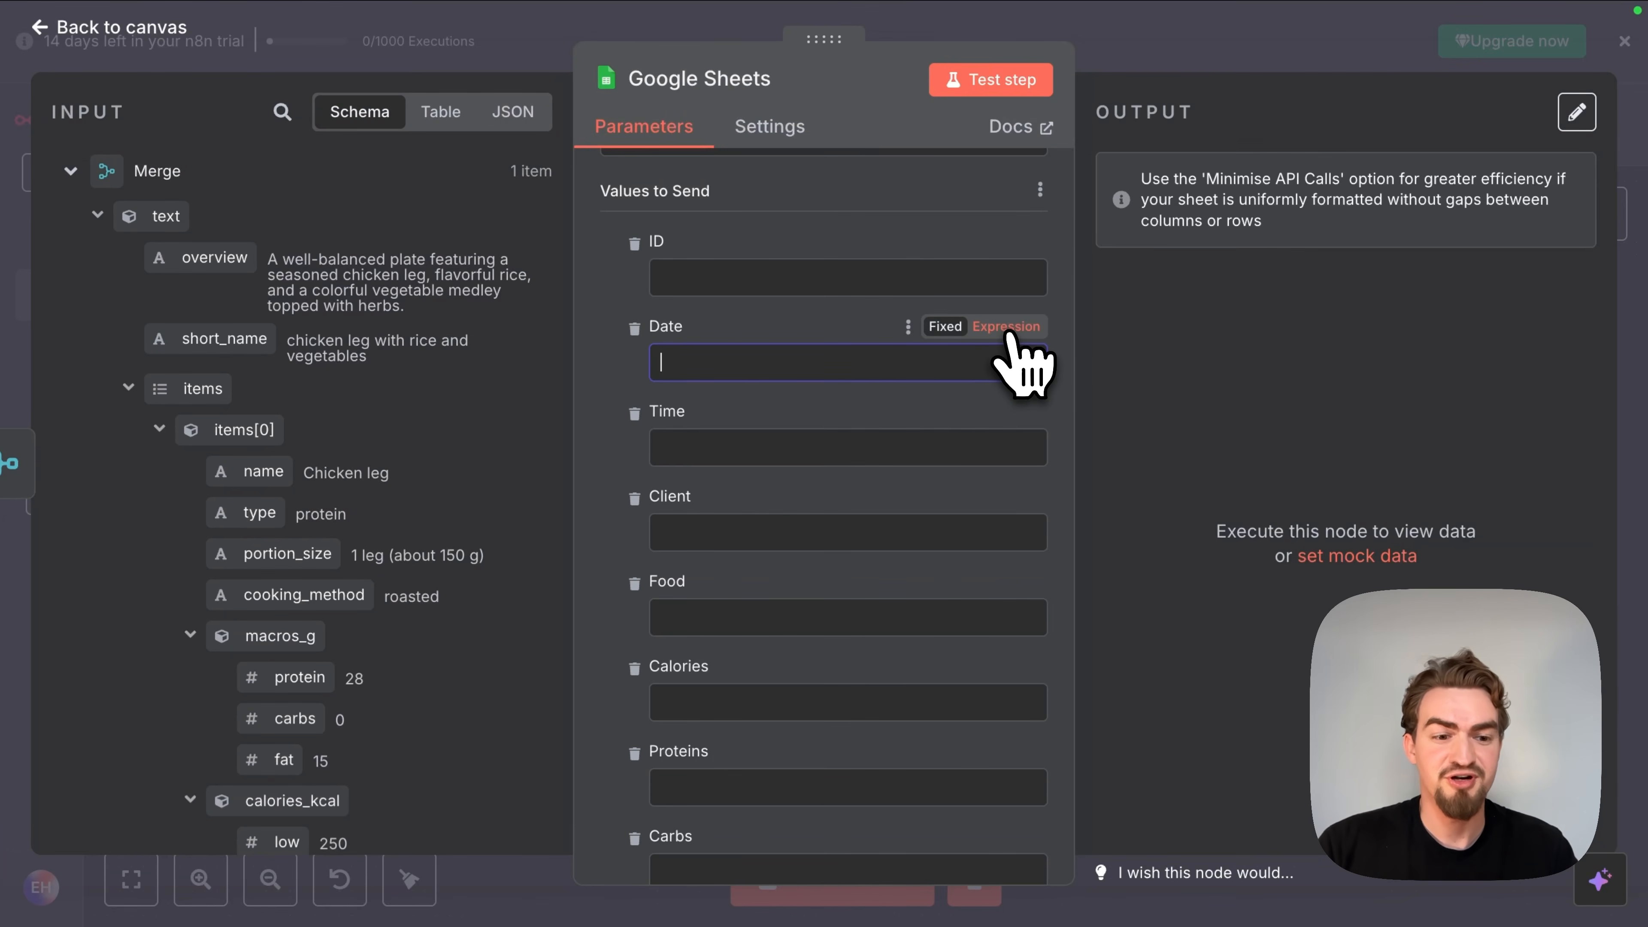
{"action": "left_click", "coordinate": [1007, 326]}
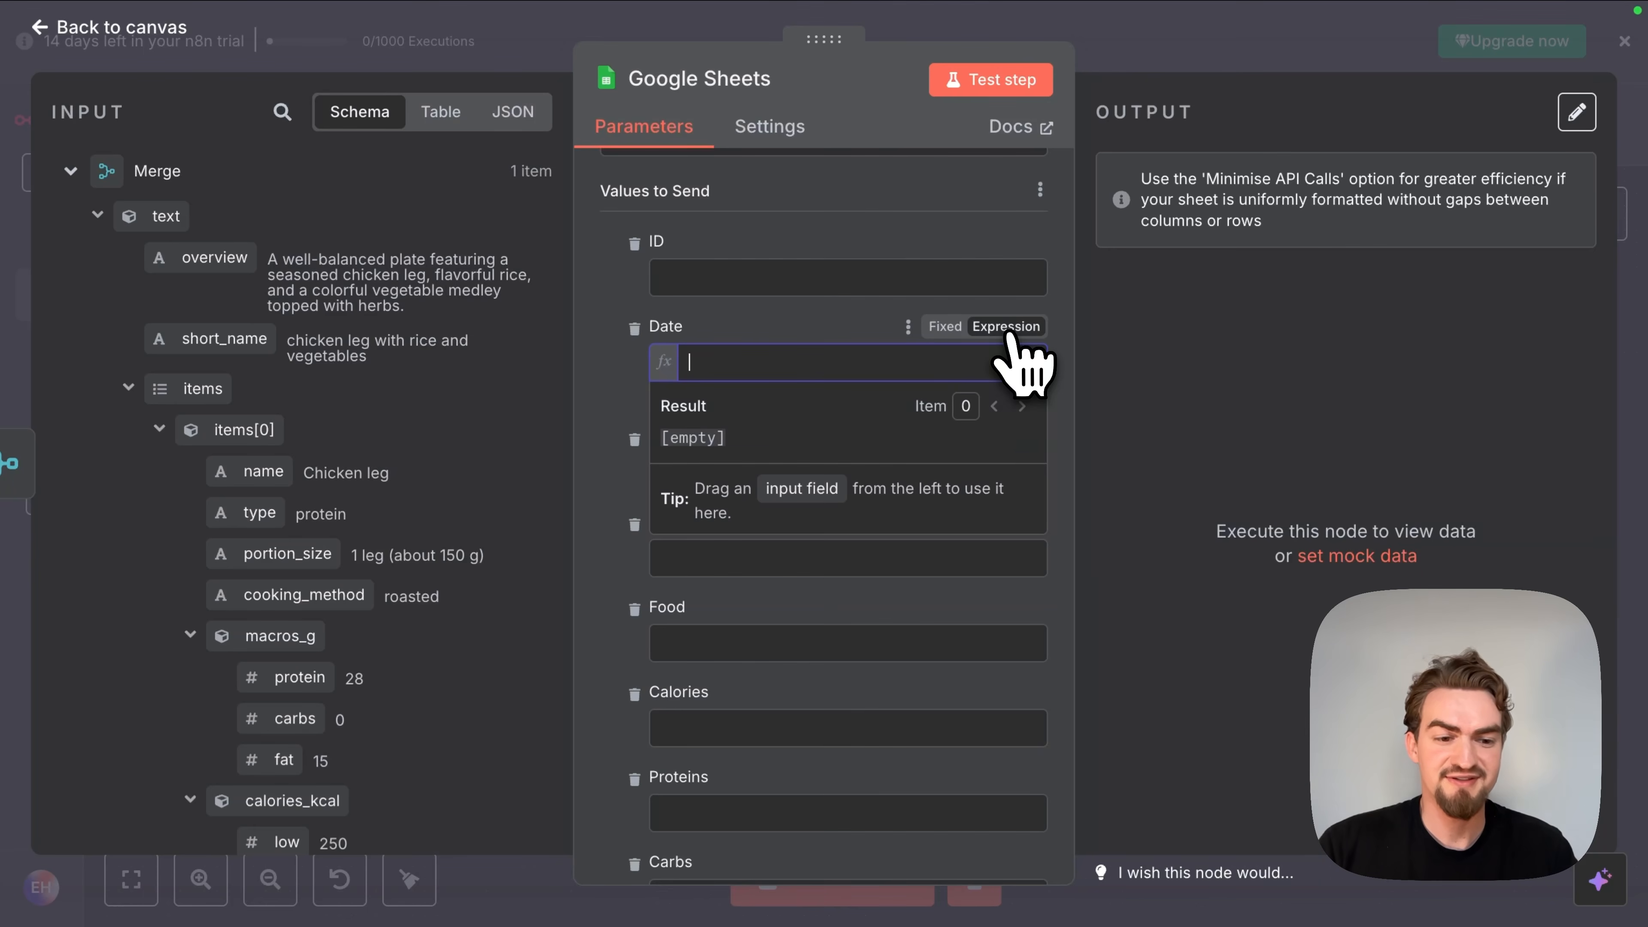
{"action": "key", "text": "super+v"}
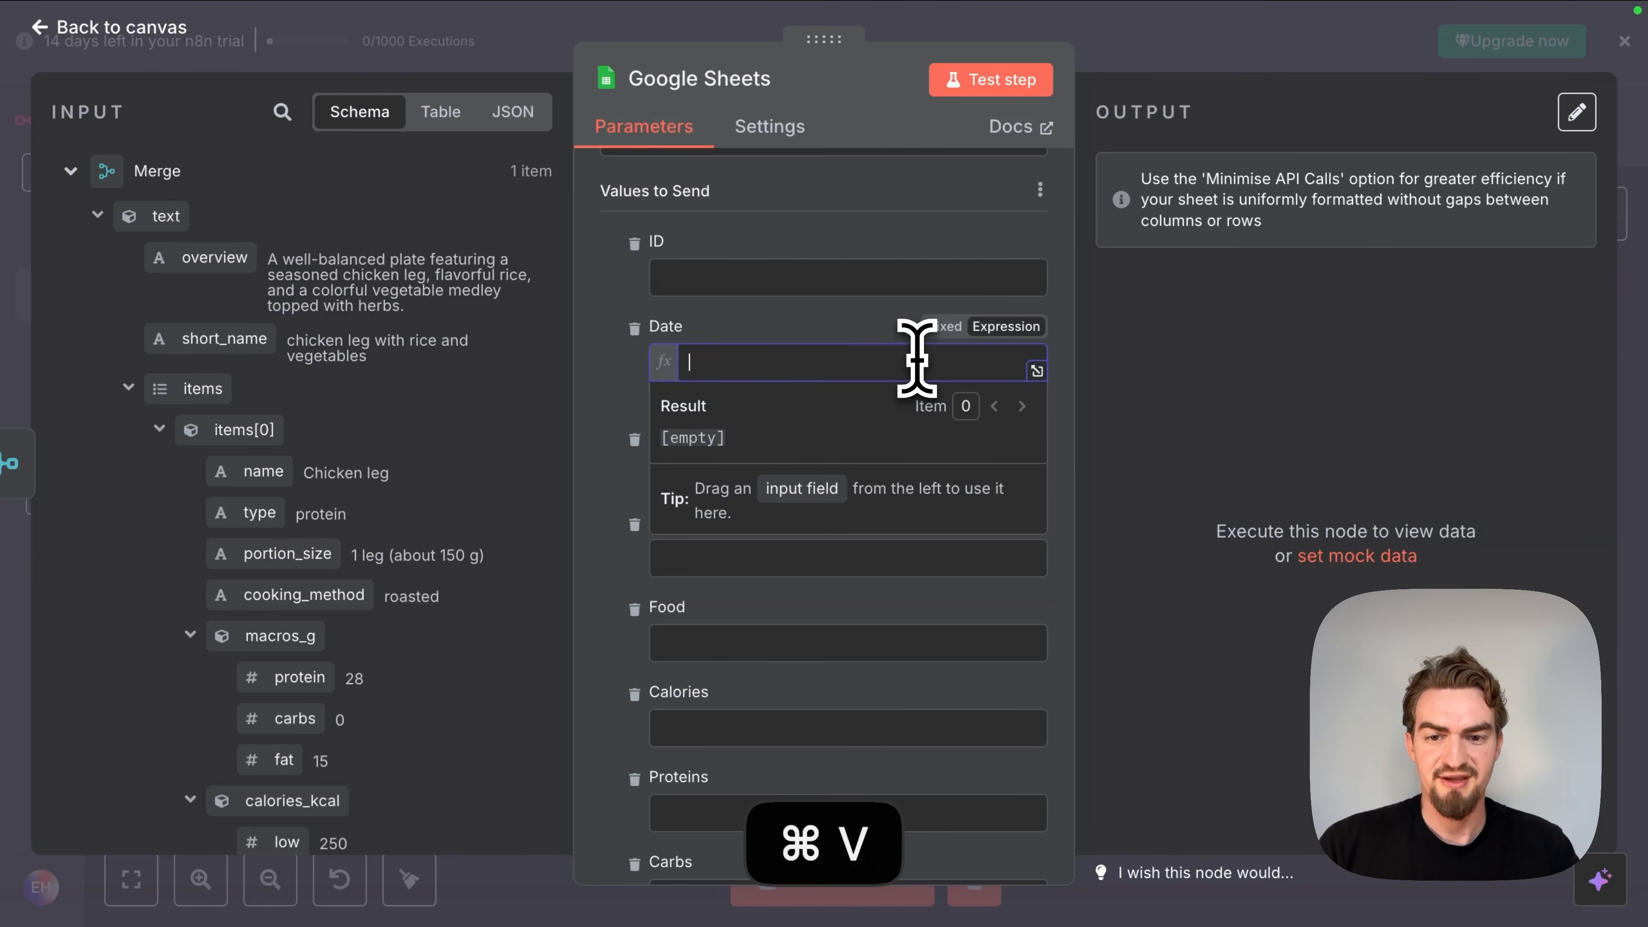
Step: Set the Time value to the expression {{ $now.format('HH:mm:ss') }} copied from the tutorial document
{"action": "left_click", "coordinate": [759, 471]}
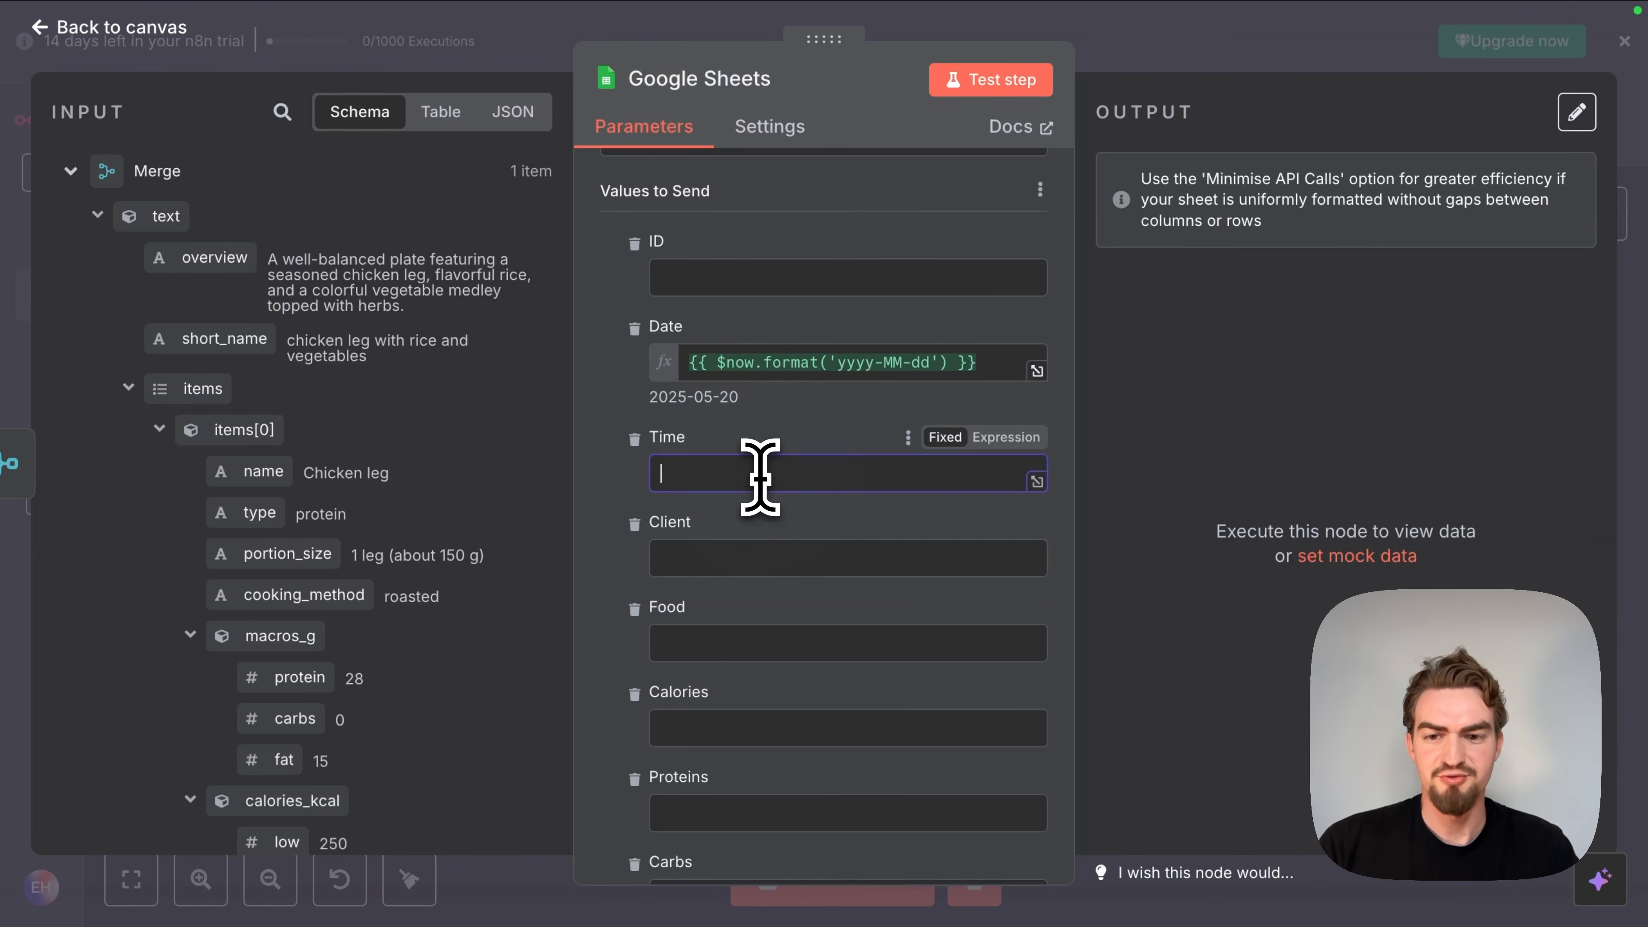
{"action": "left_click", "coordinate": [839, 59]}
{"action": "left_click_drag", "start_coordinate": [703, 442], "coordinate": [407, 448]}
{"action": "key", "text": "super+c"}
{"action": "left_click", "coordinate": [607, 26]}
{"action": "left_click", "coordinate": [846, 471]}
{"action": "key", "text": "super+v"}
Step: Set the Client value to {{ $('WhatsApp Trigger').item.json.contacts[0].profile.name }} as an expression copied from the tutorial document
{"action": "scroll", "coordinate": [801, 474], "scroll_direction": "down", "scroll_amount": 5}
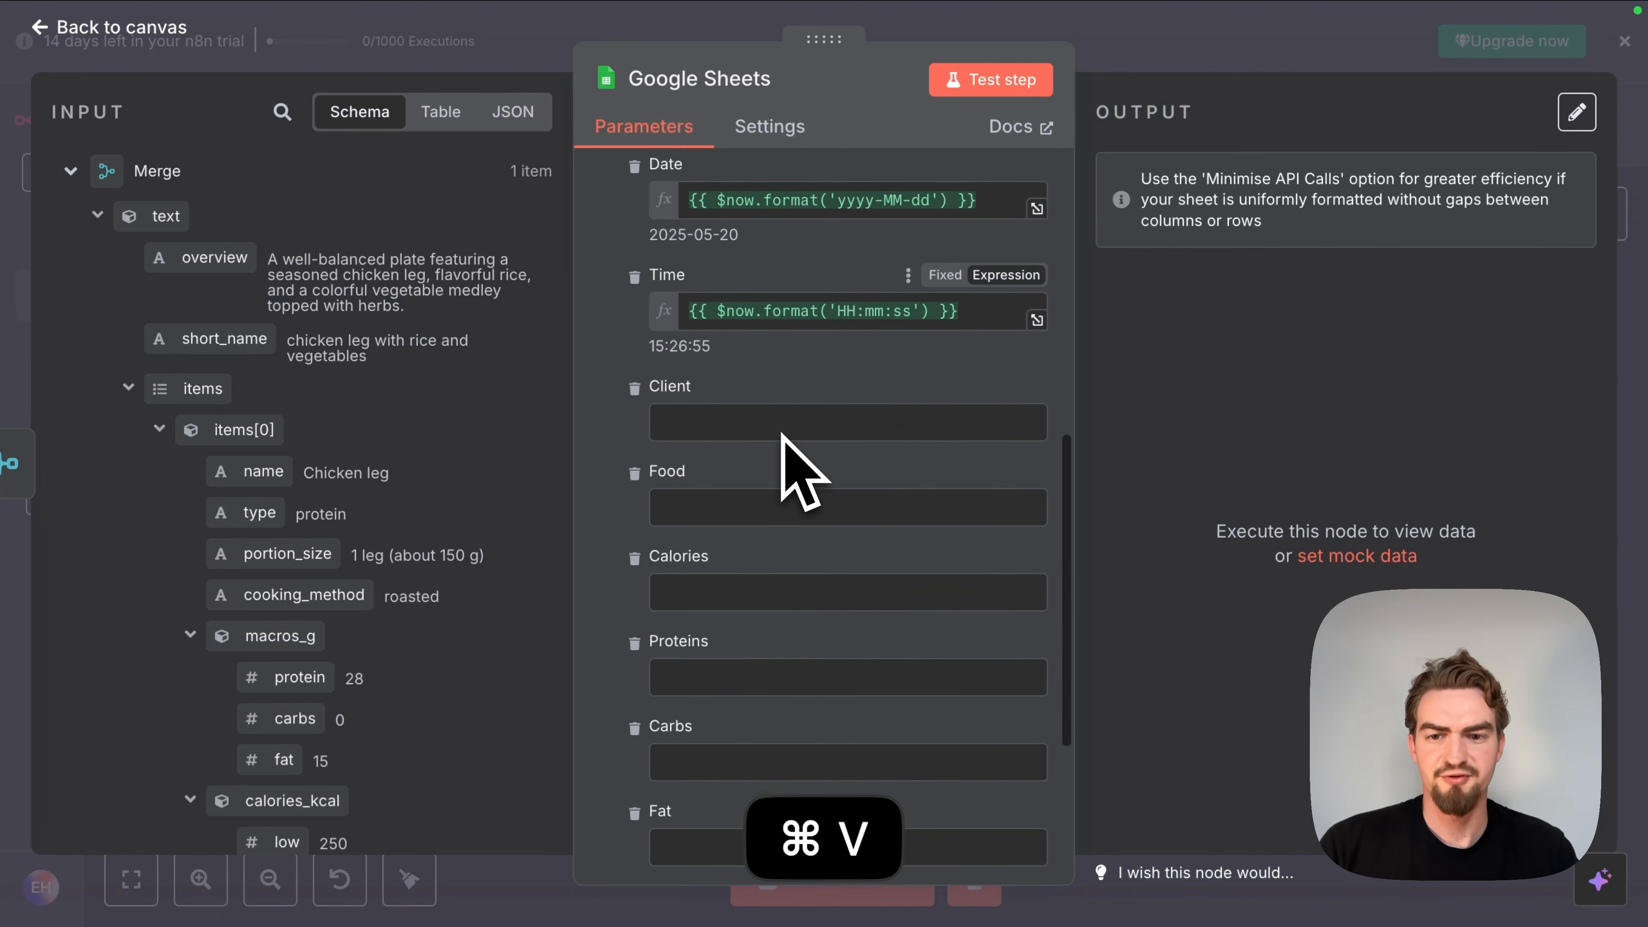
{"action": "left_click", "coordinate": [844, 57]}
{"action": "left_click_drag", "start_coordinate": [1005, 508], "coordinate": [386, 507]}
{"action": "key", "text": "super+c"}
{"action": "left_click", "coordinate": [545, 57]}
{"action": "left_click", "coordinate": [863, 333]}
{"action": "key", "text": "super+v"}
Step: Set the Food value to the expression {{ $json.text.short_name }} copied from the tutorial document
{"action": "left_click", "coordinate": [843, 57]}
{"action": "left_click_drag", "start_coordinate": [692, 578], "coordinate": [434, 578]}
{"action": "key", "text": "super+c"}
{"action": "left_click", "coordinate": [545, 57]}
{"action": "left_click", "coordinate": [805, 470]}
{"action": "key", "text": "super+v"}
Step: Copy the Calories expression from the tutorial document into the node: {{ ($json.text.total_calories_kcal.high + $json.text.total_calories_kcal.low) / 2 }}
{"action": "left_click", "coordinate": [843, 49]}
{"action": "left_click_drag", "start_coordinate": [1215, 490], "coordinate": [441, 490]}
{"action": "key", "text": "super+c"}
{"action": "left_click", "coordinate": [545, 49]}
{"action": "left_click", "coordinate": [999, 582]}
{"action": "key", "text": "super+v"}
Step: Copy the Proteins expression from the tutorial document into the node: {{ ($json.text.total_macros.proteins.high + $json.text.total_macros.proteins.low) / 2 }}
{"action": "left_click", "coordinate": [973, 19]}
{"action": "left_click_drag", "start_coordinate": [435, 560], "coordinate": [1266, 560]}
{"action": "key", "text": "super+c"}
{"action": "left_click", "coordinate": [607, 19]}
{"action": "scroll", "coordinate": [798, 448], "scroll_direction": "down", "scroll_amount": 2}
{"action": "left_click", "coordinate": [1000, 596]}
{"action": "key", "text": "super+v"}
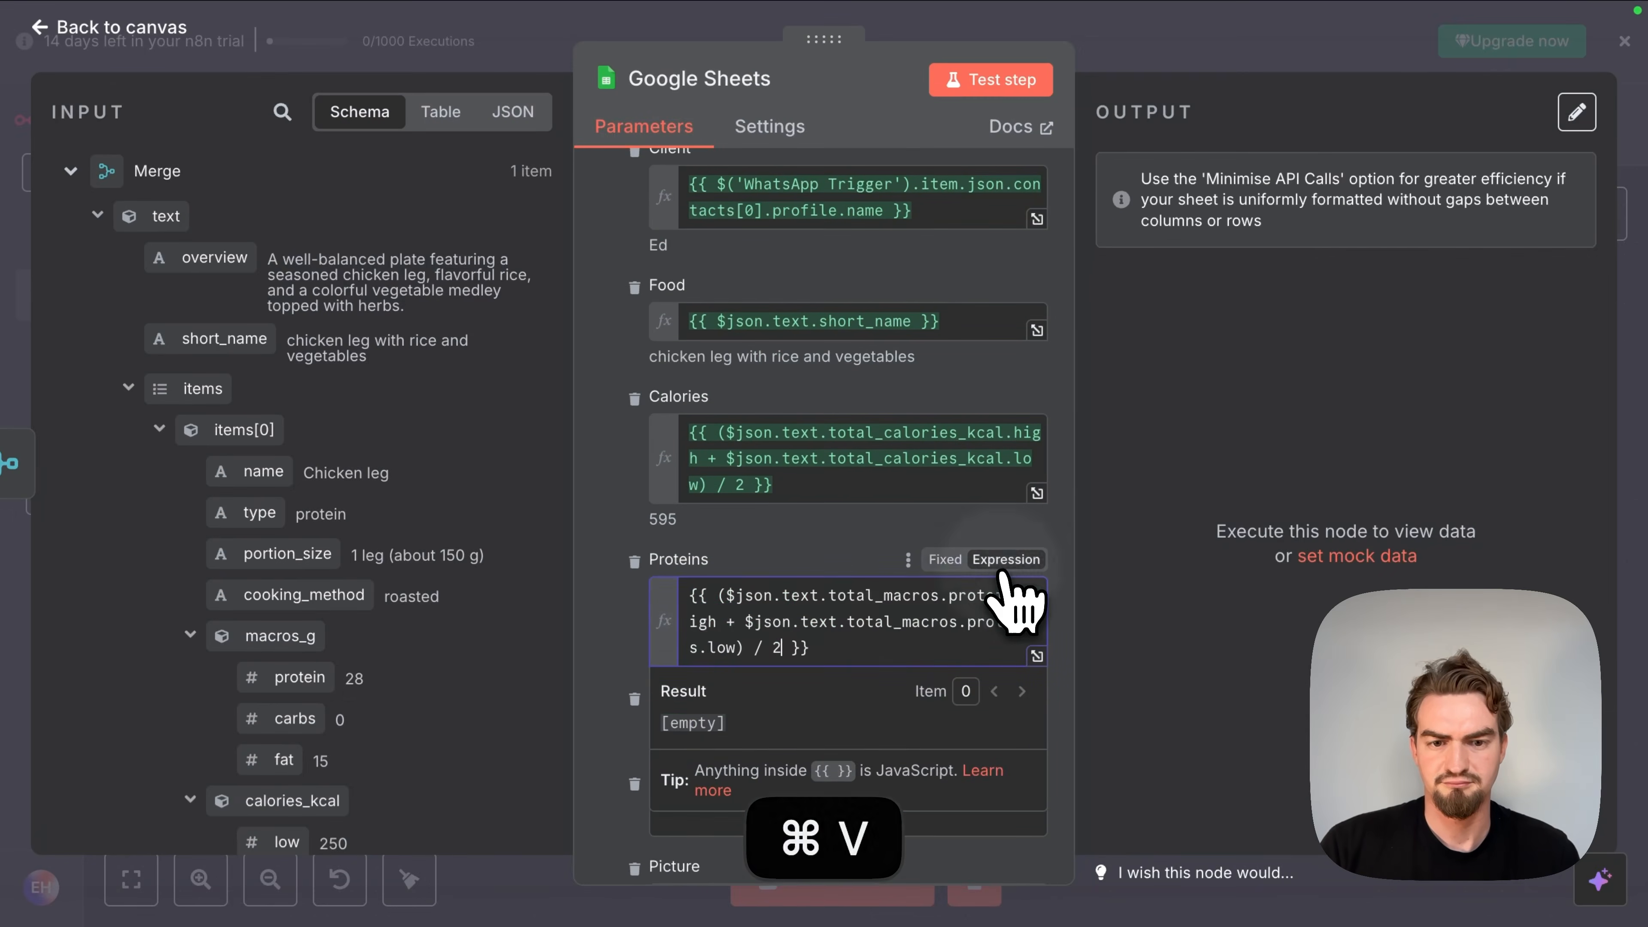
Step: Map the Carbs column to the averaging expression {{ ($json.text.total_macros.carbs.high + $json.text.total_macros.carbs.low) / 2 }}, copied from the tutorial document
{"action": "left_click", "coordinate": [856, 31]}
{"action": "left_click_drag", "start_coordinate": [1269, 496], "coordinate": [434, 497]}
{"action": "key", "text": "super+c"}
{"action": "left_click", "coordinate": [545, 31]}
{"action": "scroll", "coordinate": [802, 589], "scroll_direction": "down", "scroll_amount": 3}
{"action": "left_click", "coordinate": [804, 575]}
{"action": "key", "text": "super+v"}
Step: Map the Fat column to {{ ($json.text.total_macros.fat.high + $json.text.total_macros.fat.low) / 2 }}, copied from the tutorial document
{"action": "left_click", "coordinate": [856, 31]}
{"action": "left_click_drag", "start_coordinate": [1161, 571], "coordinate": [431, 573]}
{"action": "key", "text": "super+c"}
{"action": "left_click", "coordinate": [546, 32]}
{"action": "left_click", "coordinate": [986, 651]}
{"action": "key", "text": "super+v"}
Step: Map the Picture column to the expression {{ $json['Generated Image Url'] }}, copied from the tutorial document
{"action": "left_click", "coordinate": [857, 32]}
{"action": "scroll", "coordinate": [801, 474], "scroll_direction": "down", "scroll_amount": 1}
{"action": "left_click_drag", "start_coordinate": [753, 558], "coordinate": [433, 559]}
{"action": "key", "text": "super+c"}
{"action": "left_click", "coordinate": [545, 32]}
{"action": "scroll", "coordinate": [812, 617], "scroll_direction": "down", "scroll_amount": 1}
{"action": "left_click", "coordinate": [818, 656]}
{"action": "key", "text": "super+v"}
Step: Review the mapped columns against the Merge input data and test the Google Sheets append step
{"action": "scroll", "coordinate": [837, 617], "scroll_direction": "up", "scroll_amount": 10}
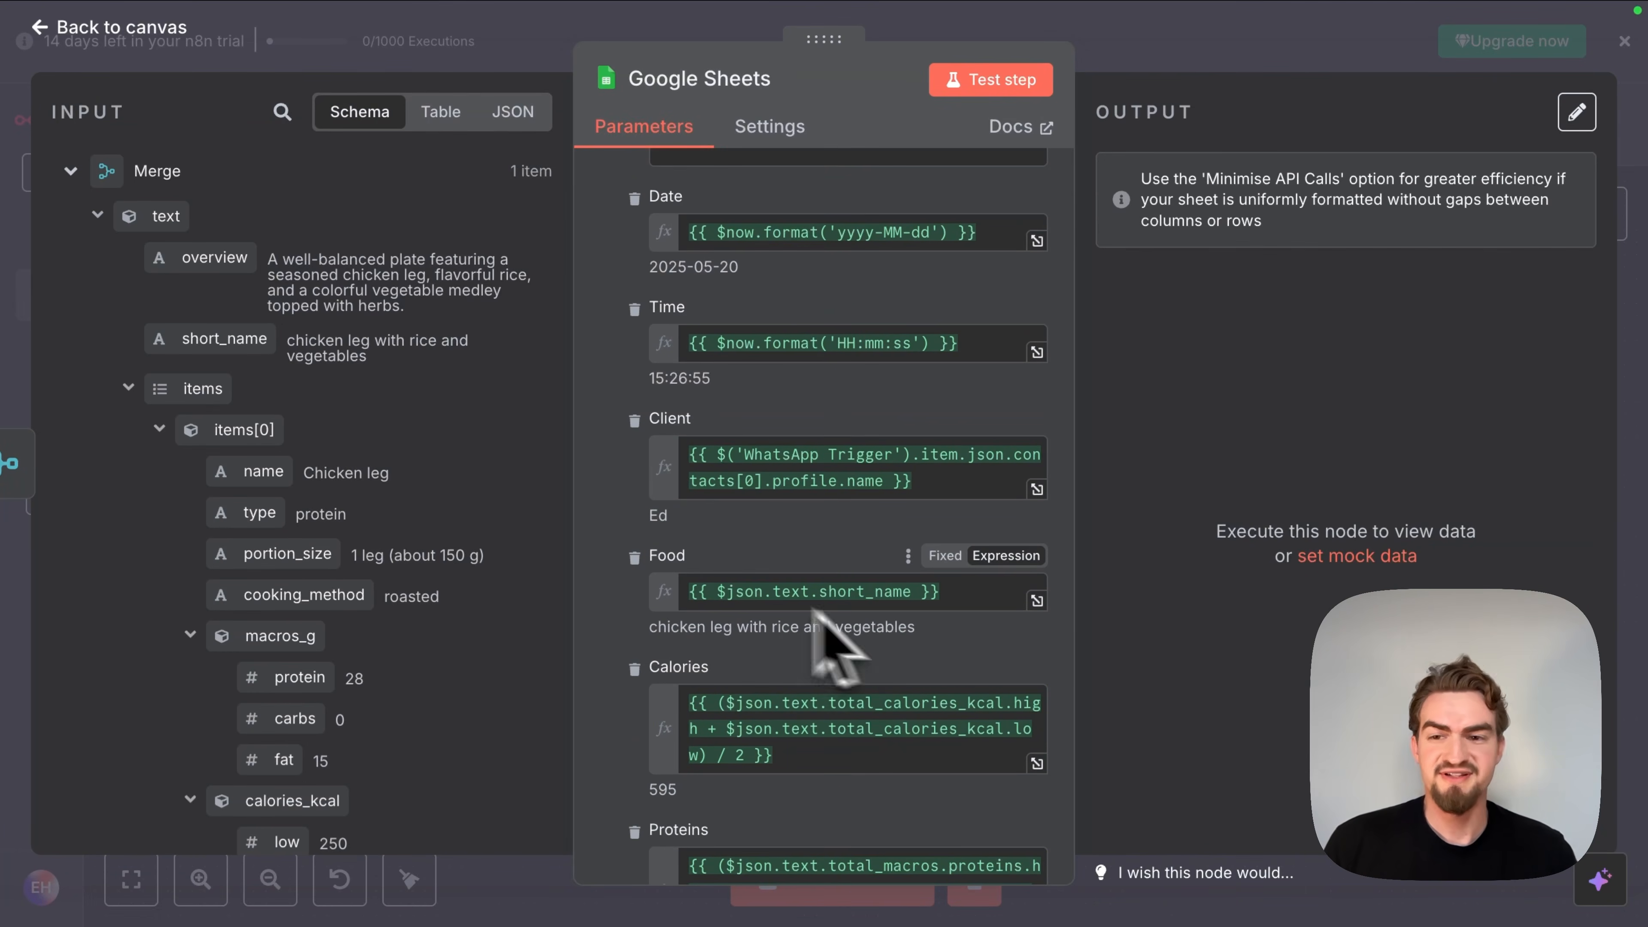
{"action": "scroll", "coordinate": [295, 363], "scroll_direction": "down", "scroll_amount": 10}
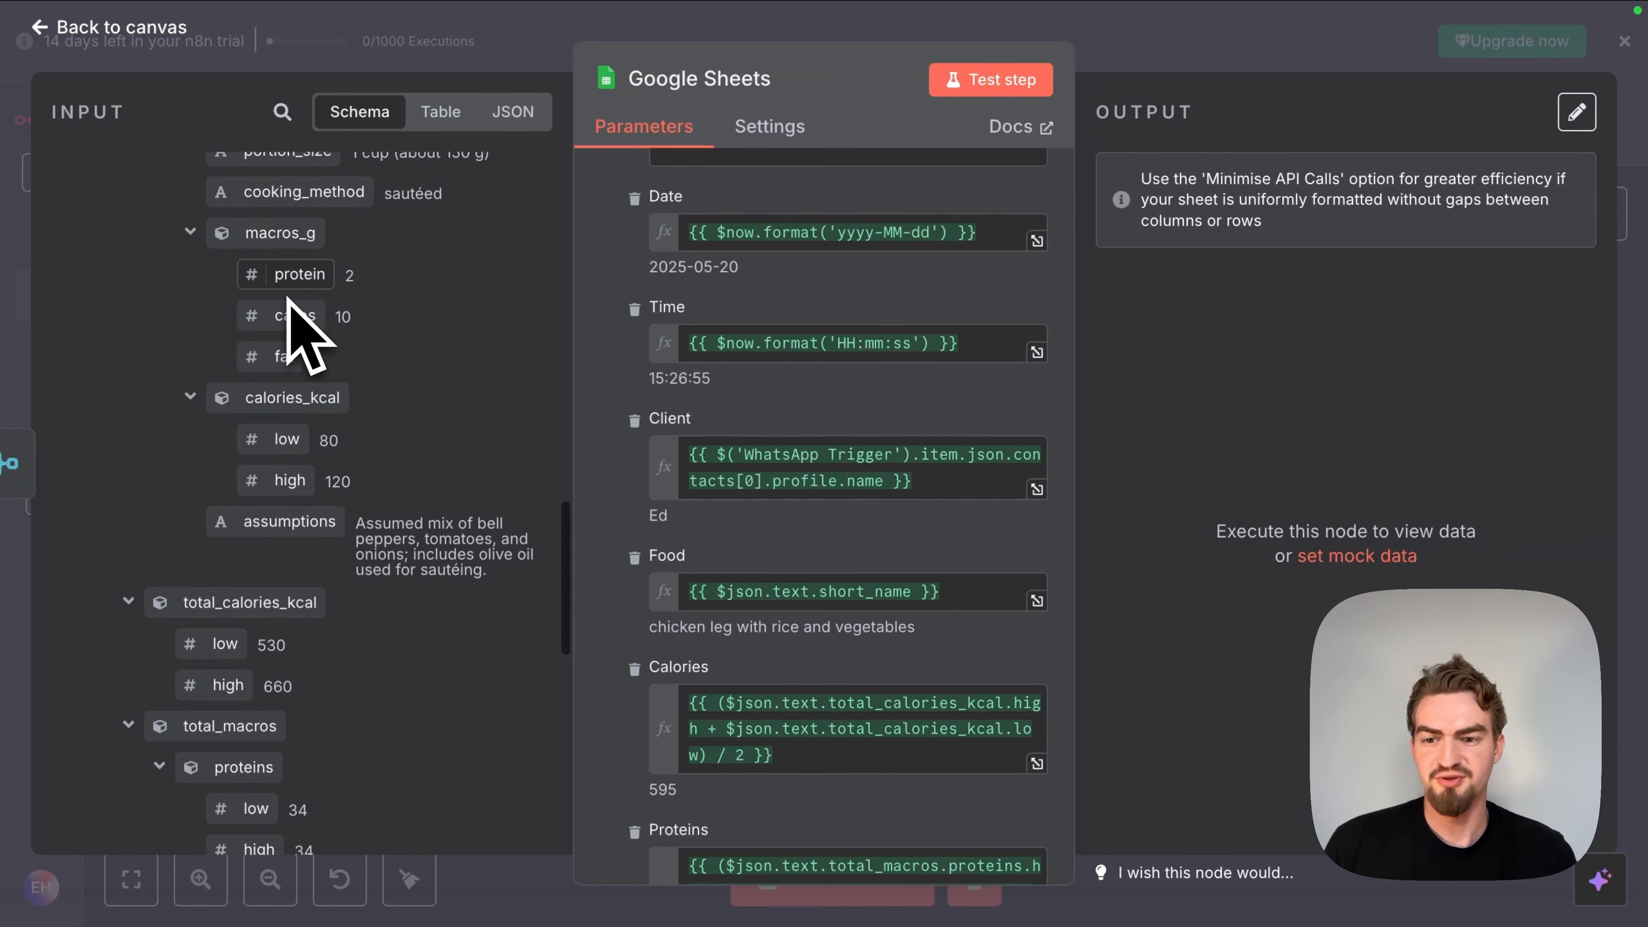
{"action": "scroll", "coordinate": [295, 331], "scroll_direction": "down", "scroll_amount": 2}
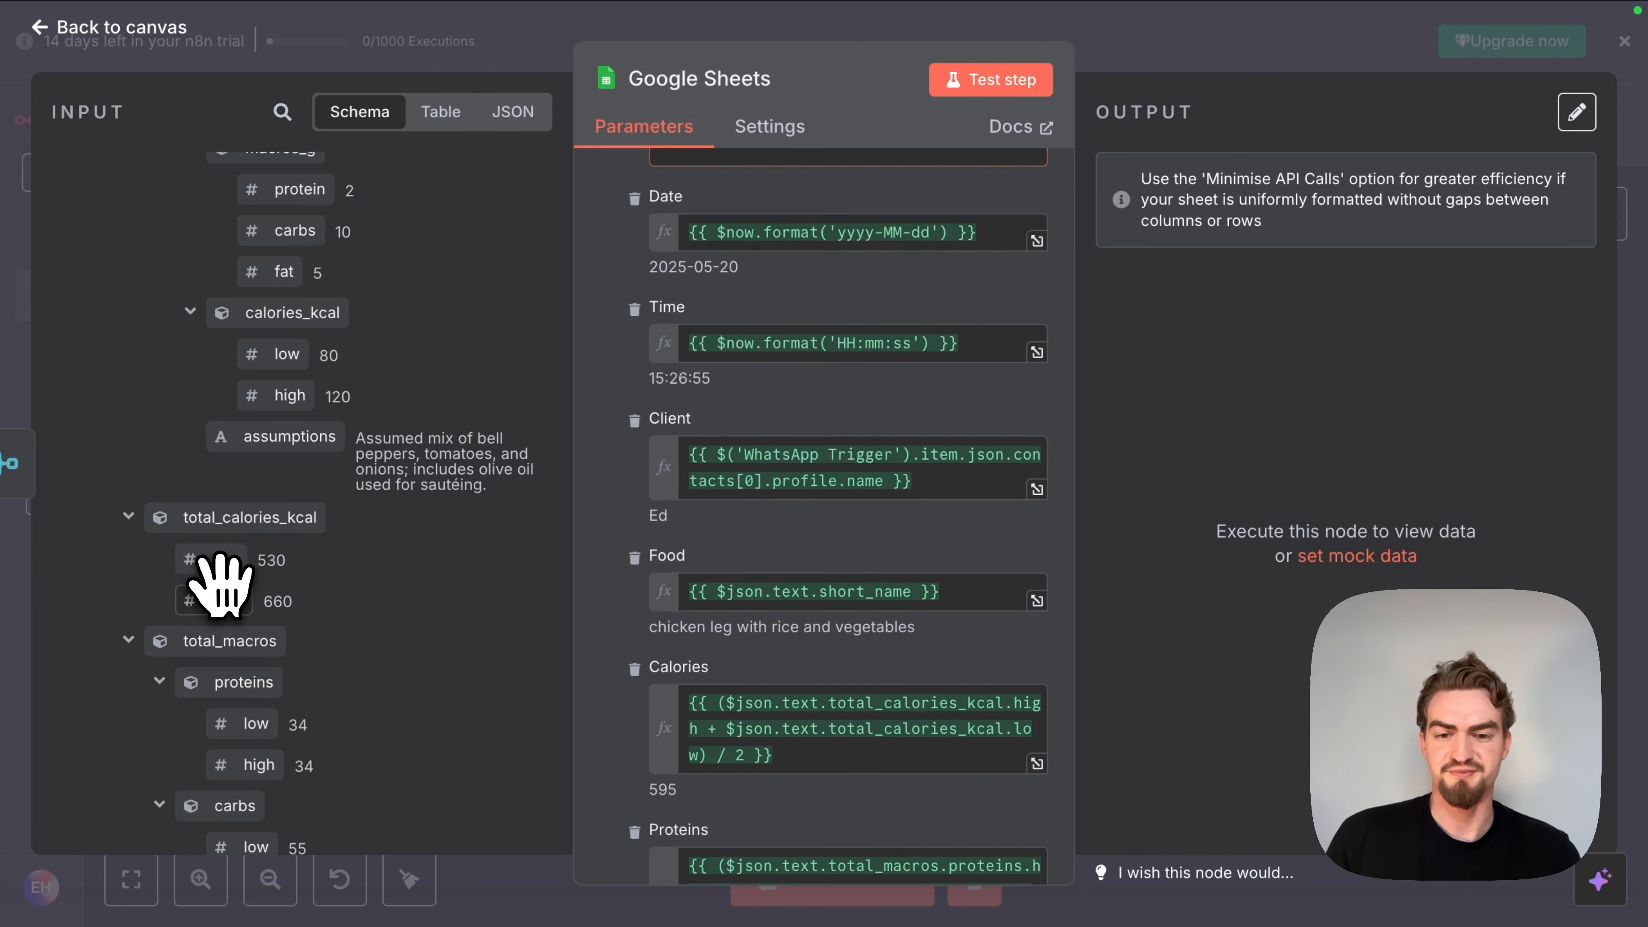
{"action": "scroll", "coordinate": [791, 497], "scroll_direction": "down", "scroll_amount": 10}
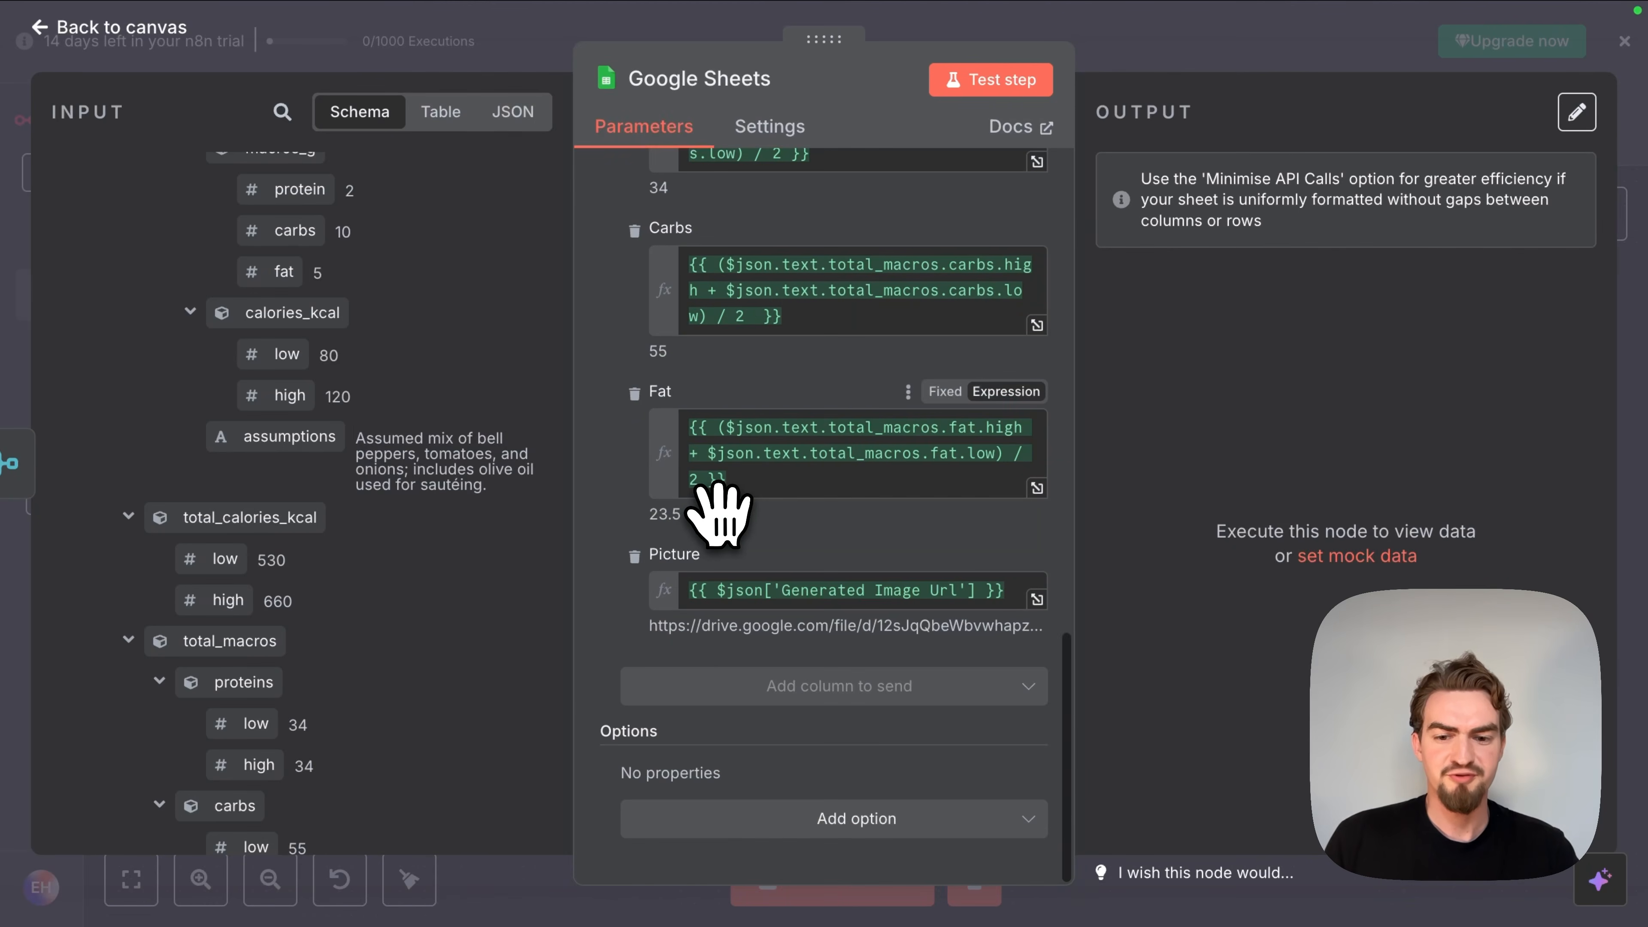
{"action": "left_click", "coordinate": [1006, 79]}
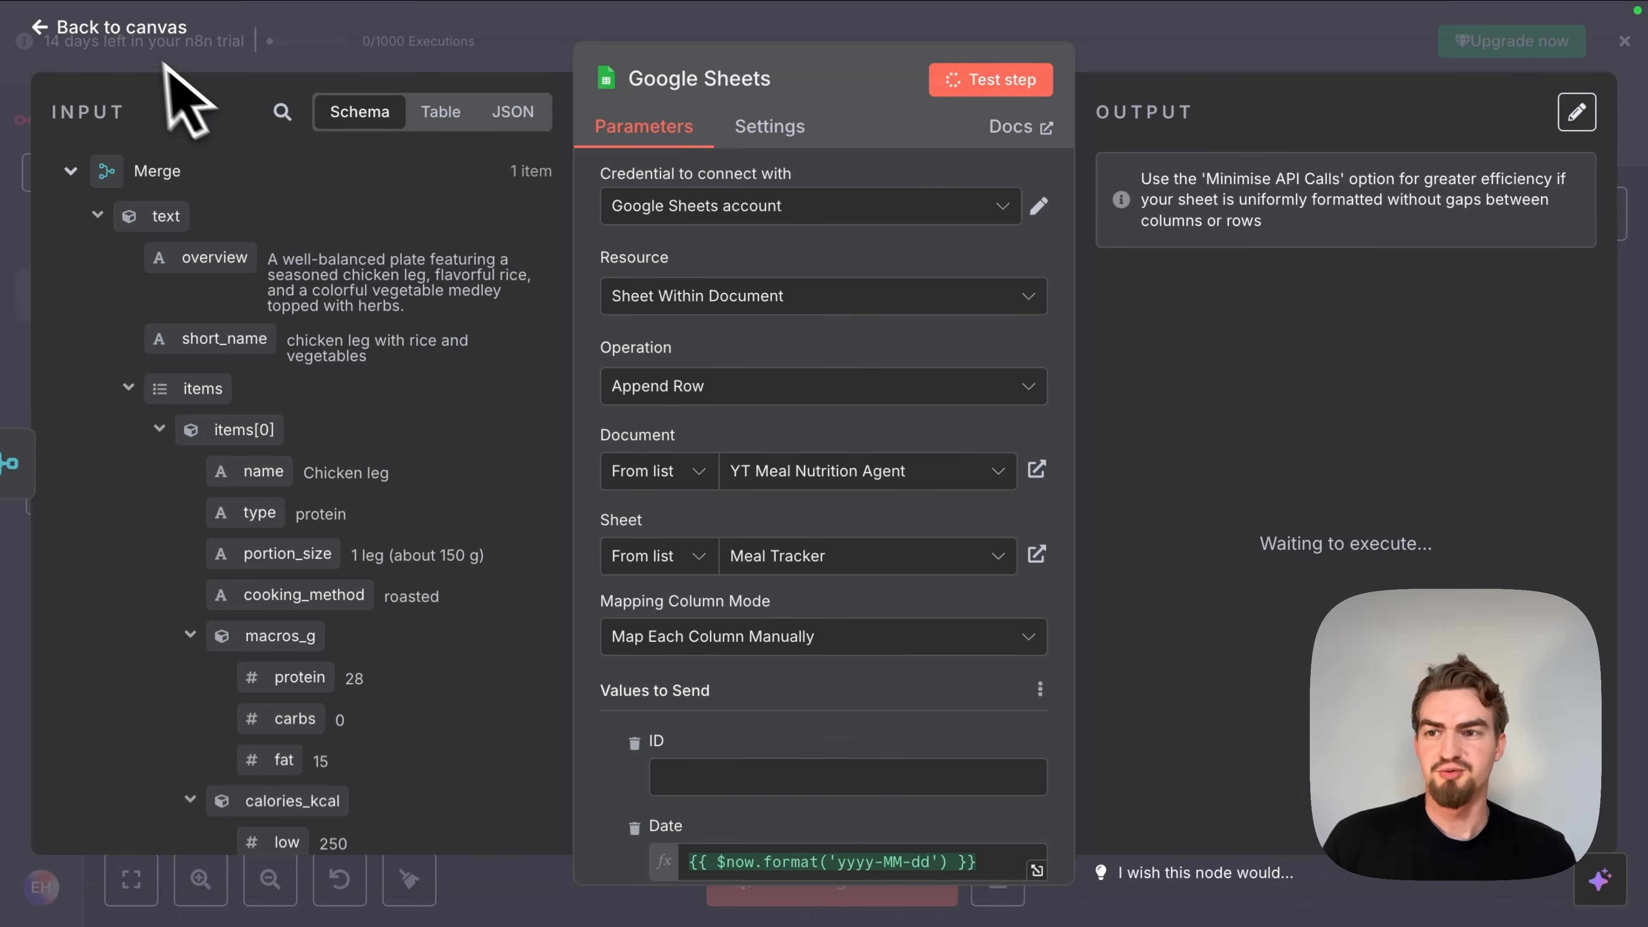
Step: Return to the canvas, save the AI Nutrition Coach workflow and reload the page
{"action": "left_click", "coordinate": [124, 29]}
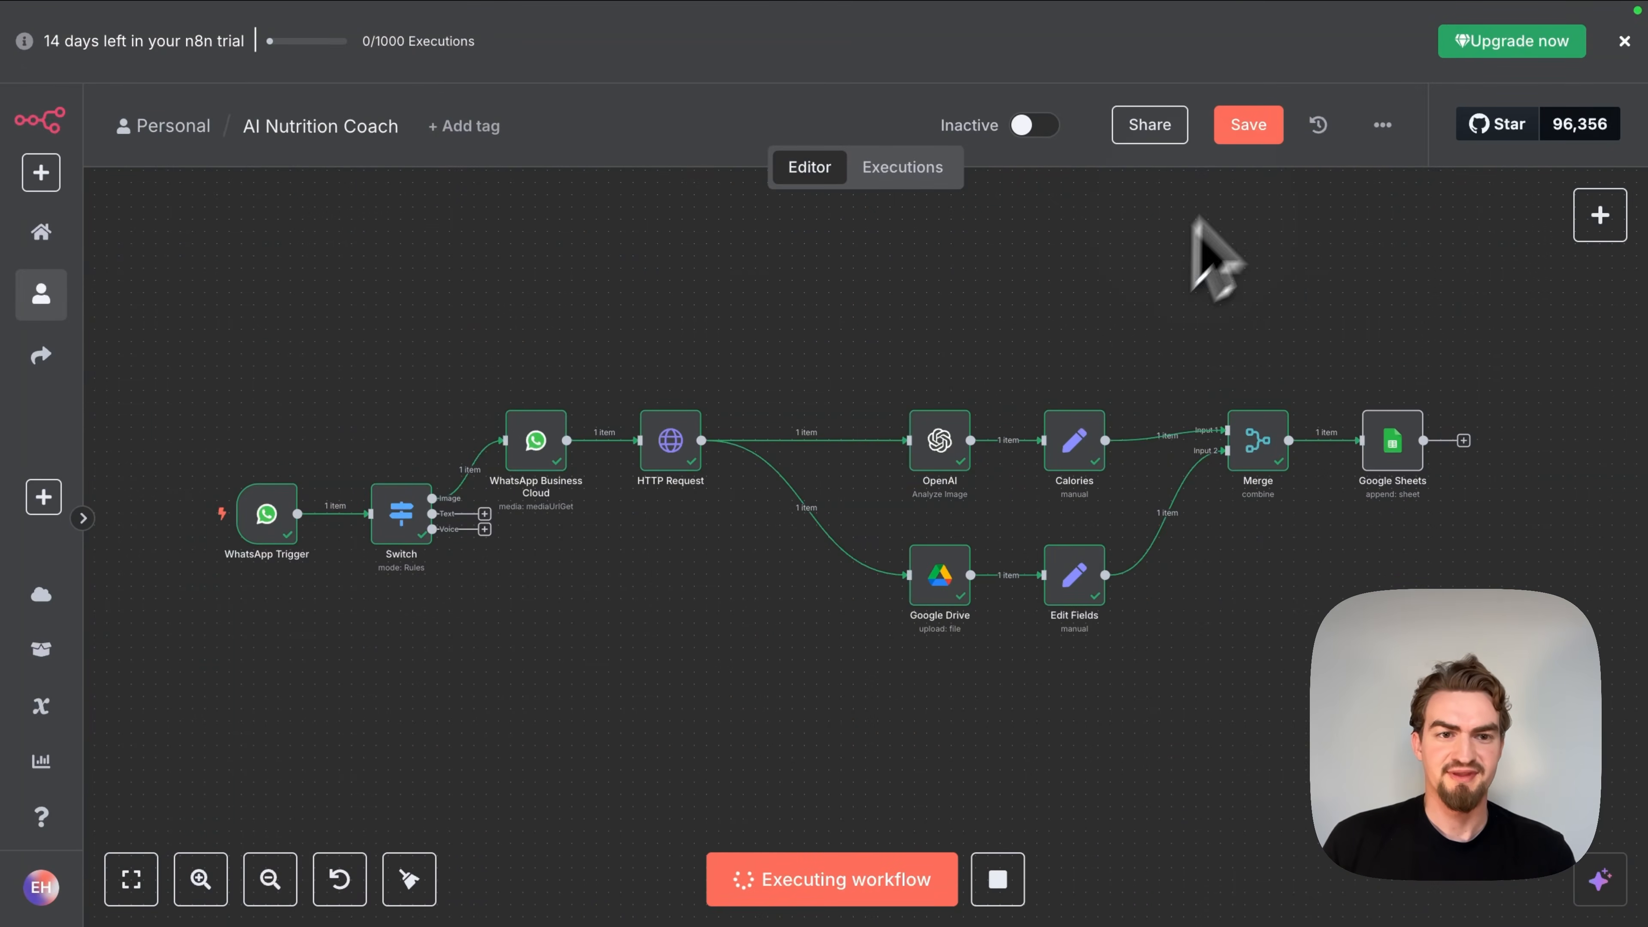
{"action": "left_click", "coordinate": [1259, 138]}
{"action": "mouse_move", "coordinate": [739, 4]}
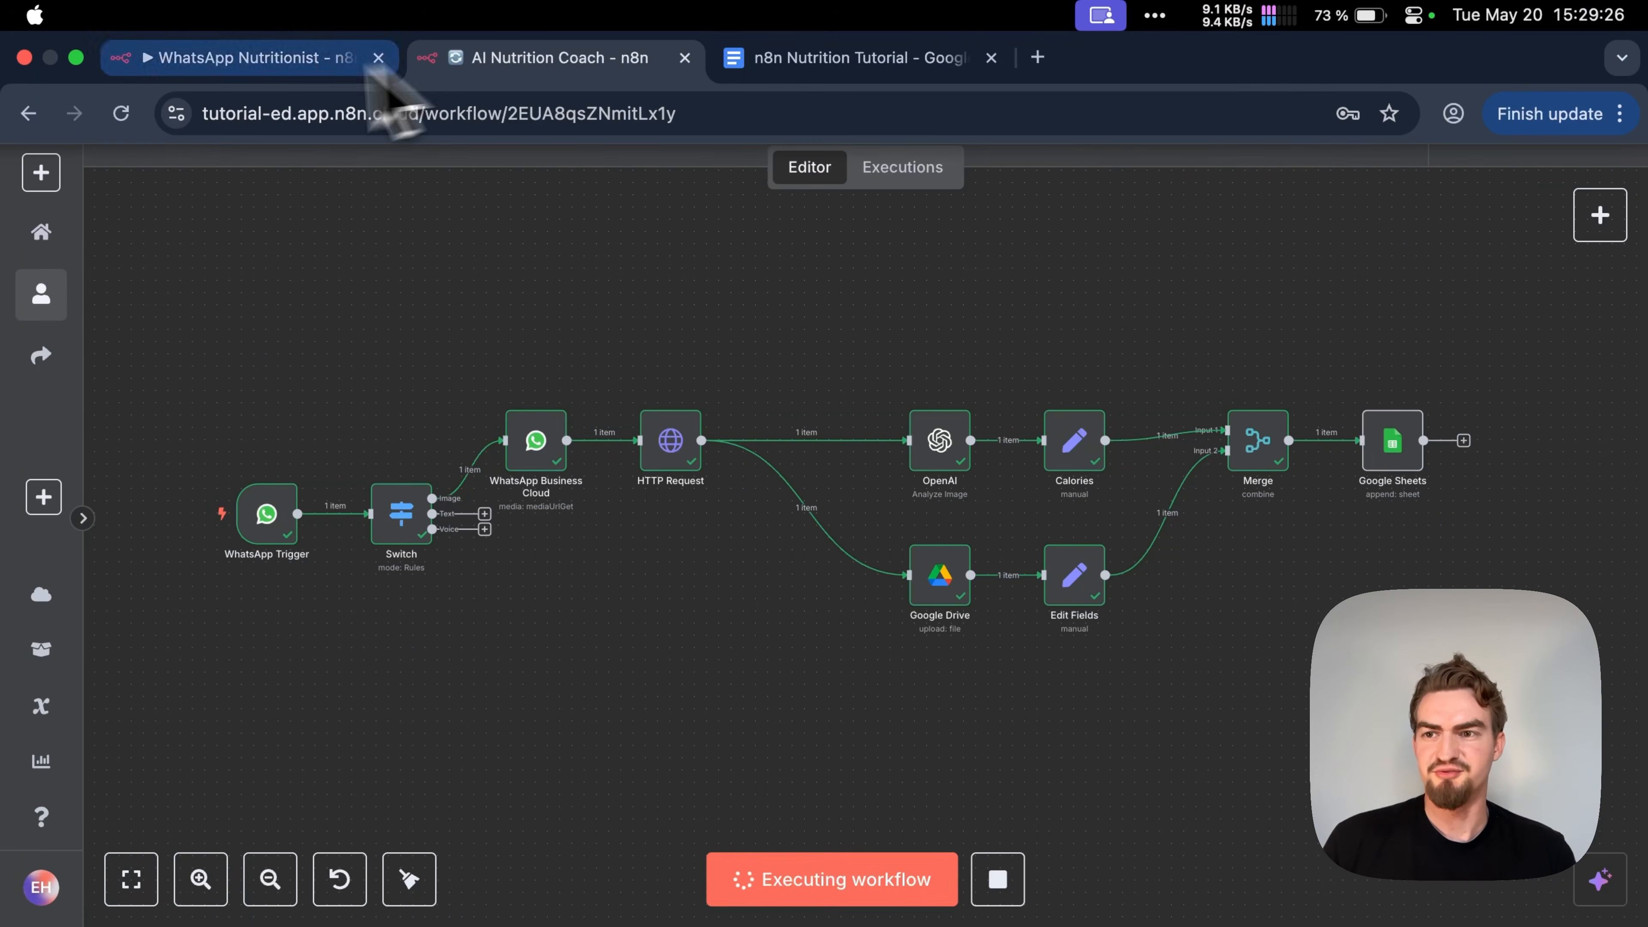
{"action": "left_click", "coordinate": [123, 114]}
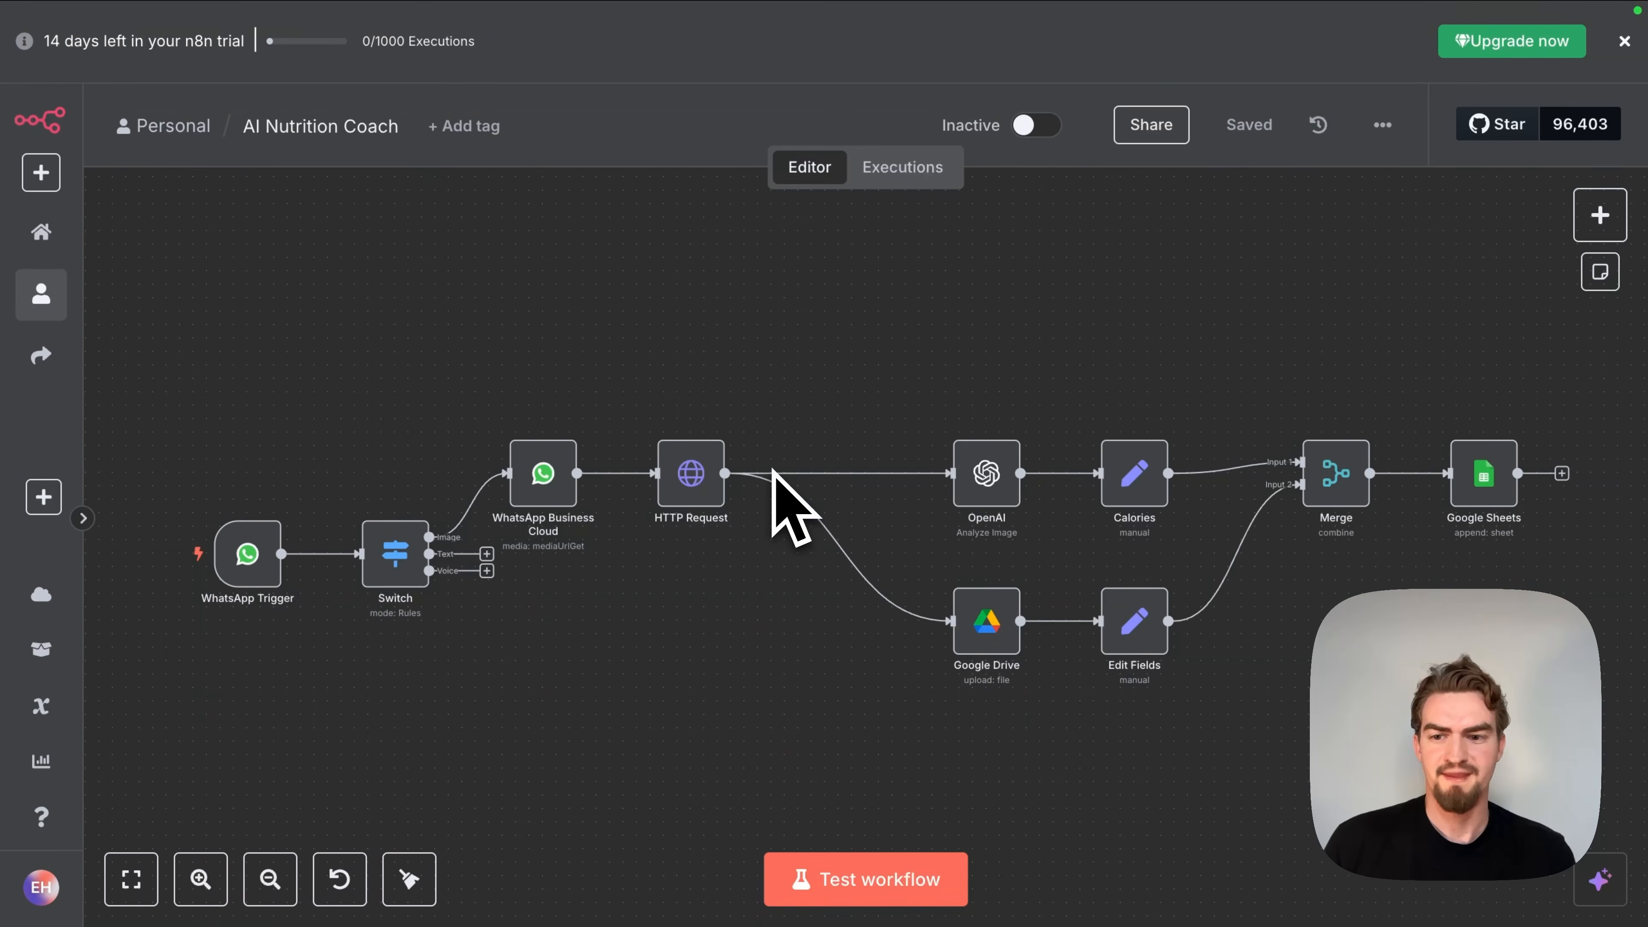
Step: Run the workflow from the WhatsApp Trigger and open the Google Sheets node to inspect its output
{"action": "mouse_move", "coordinate": [165, 582]}
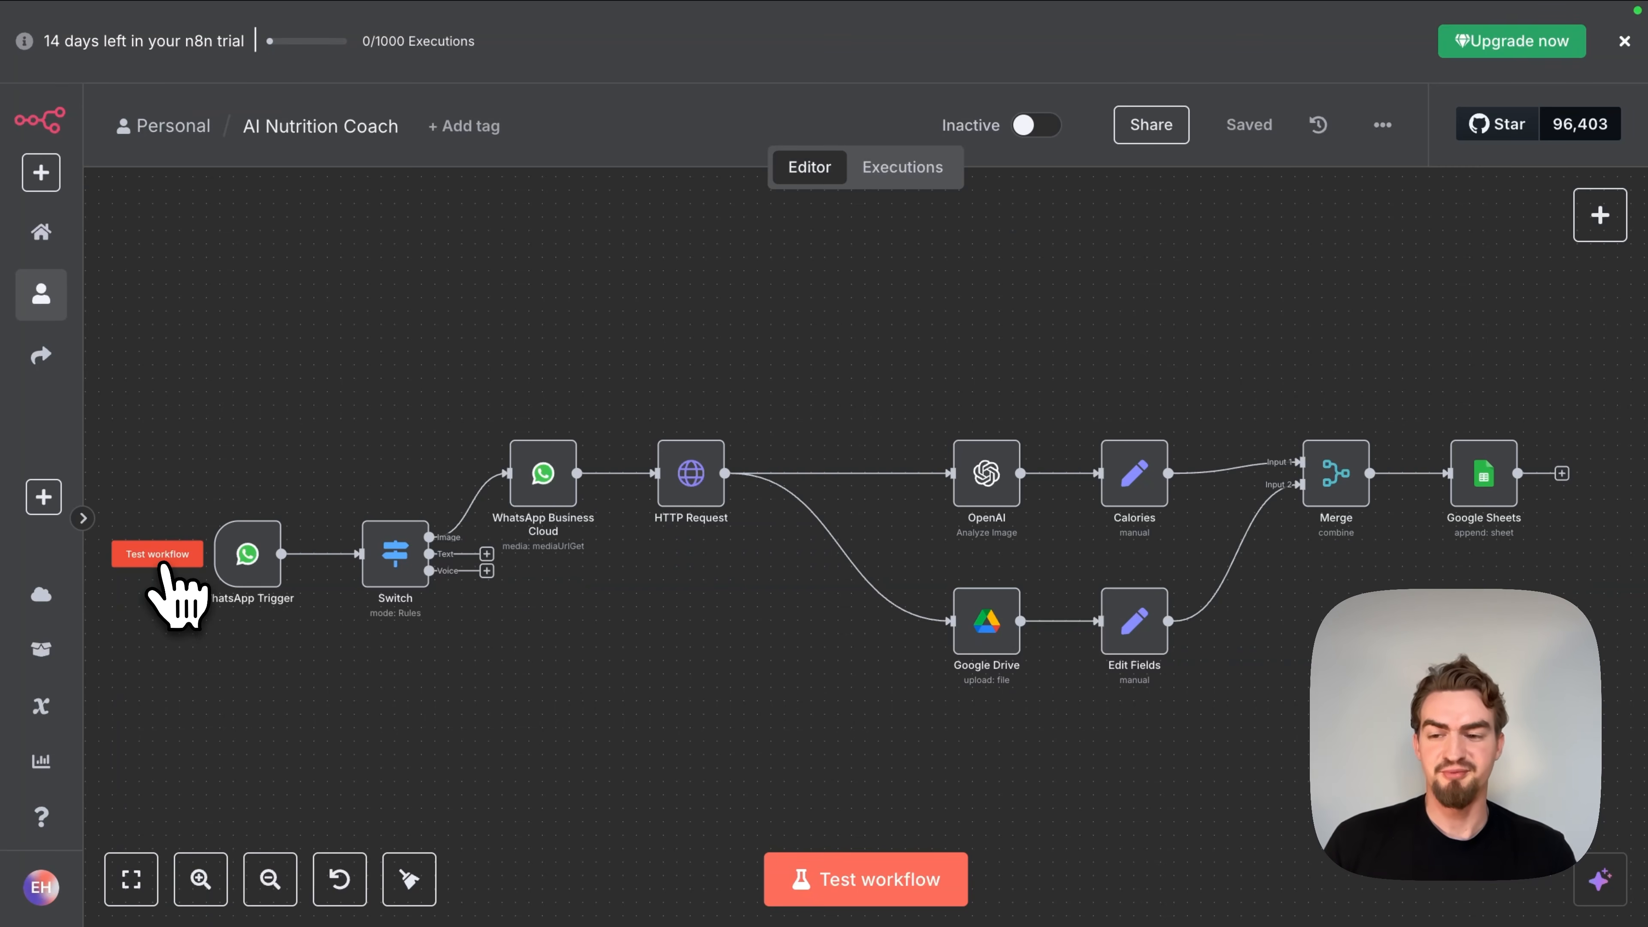
{"action": "left_click", "coordinate": [162, 559]}
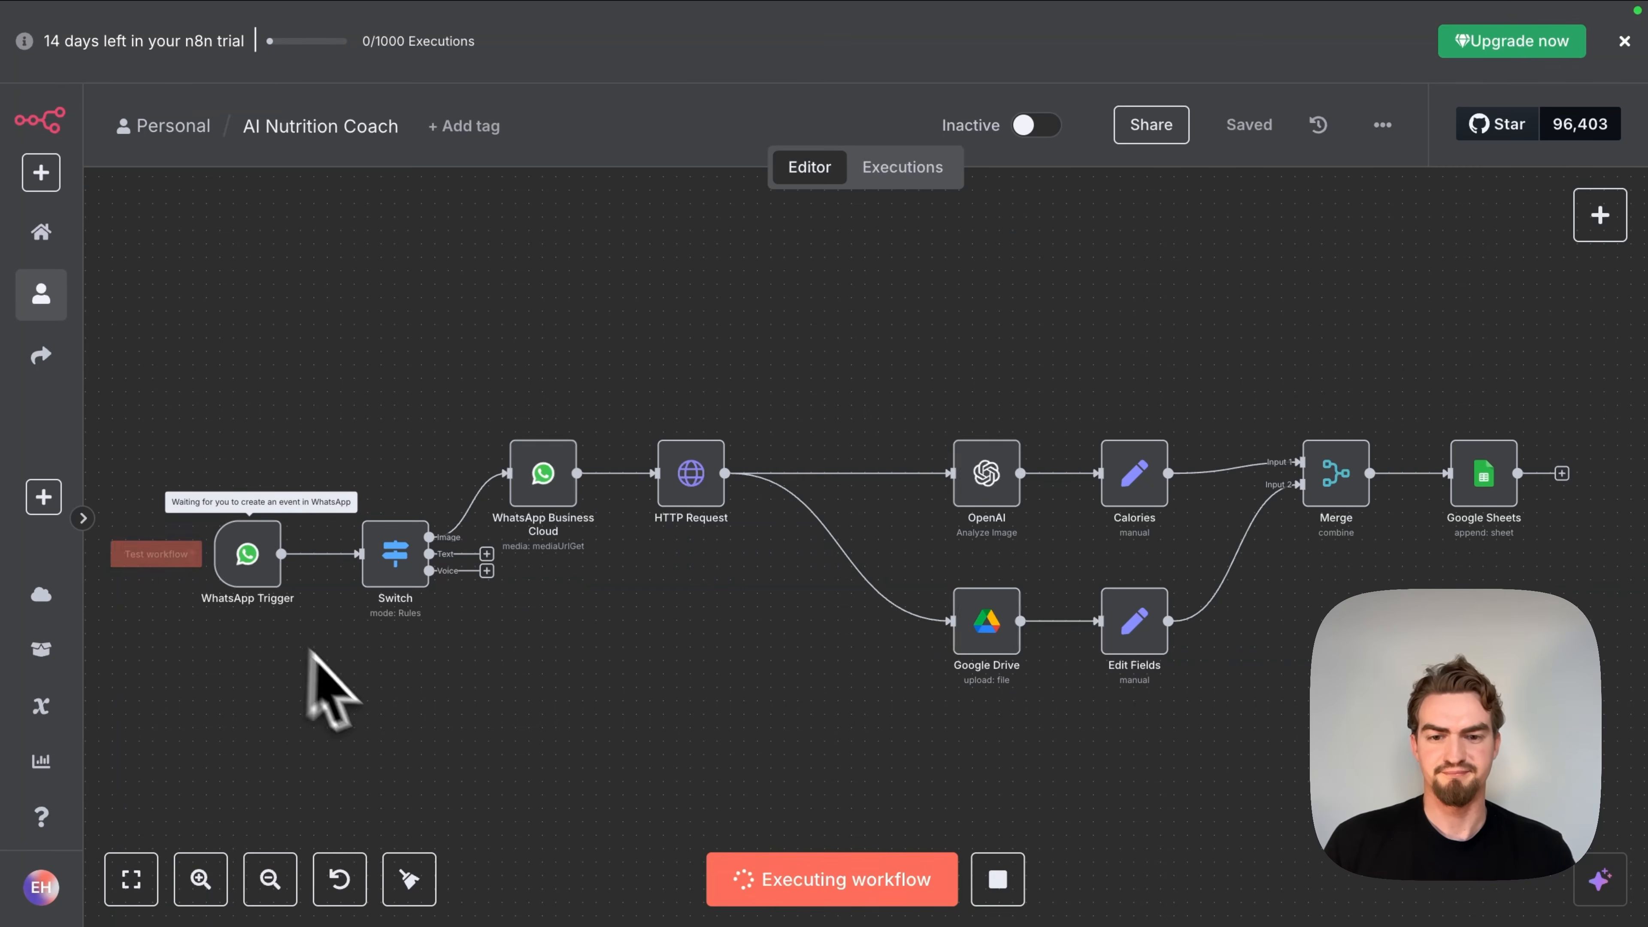
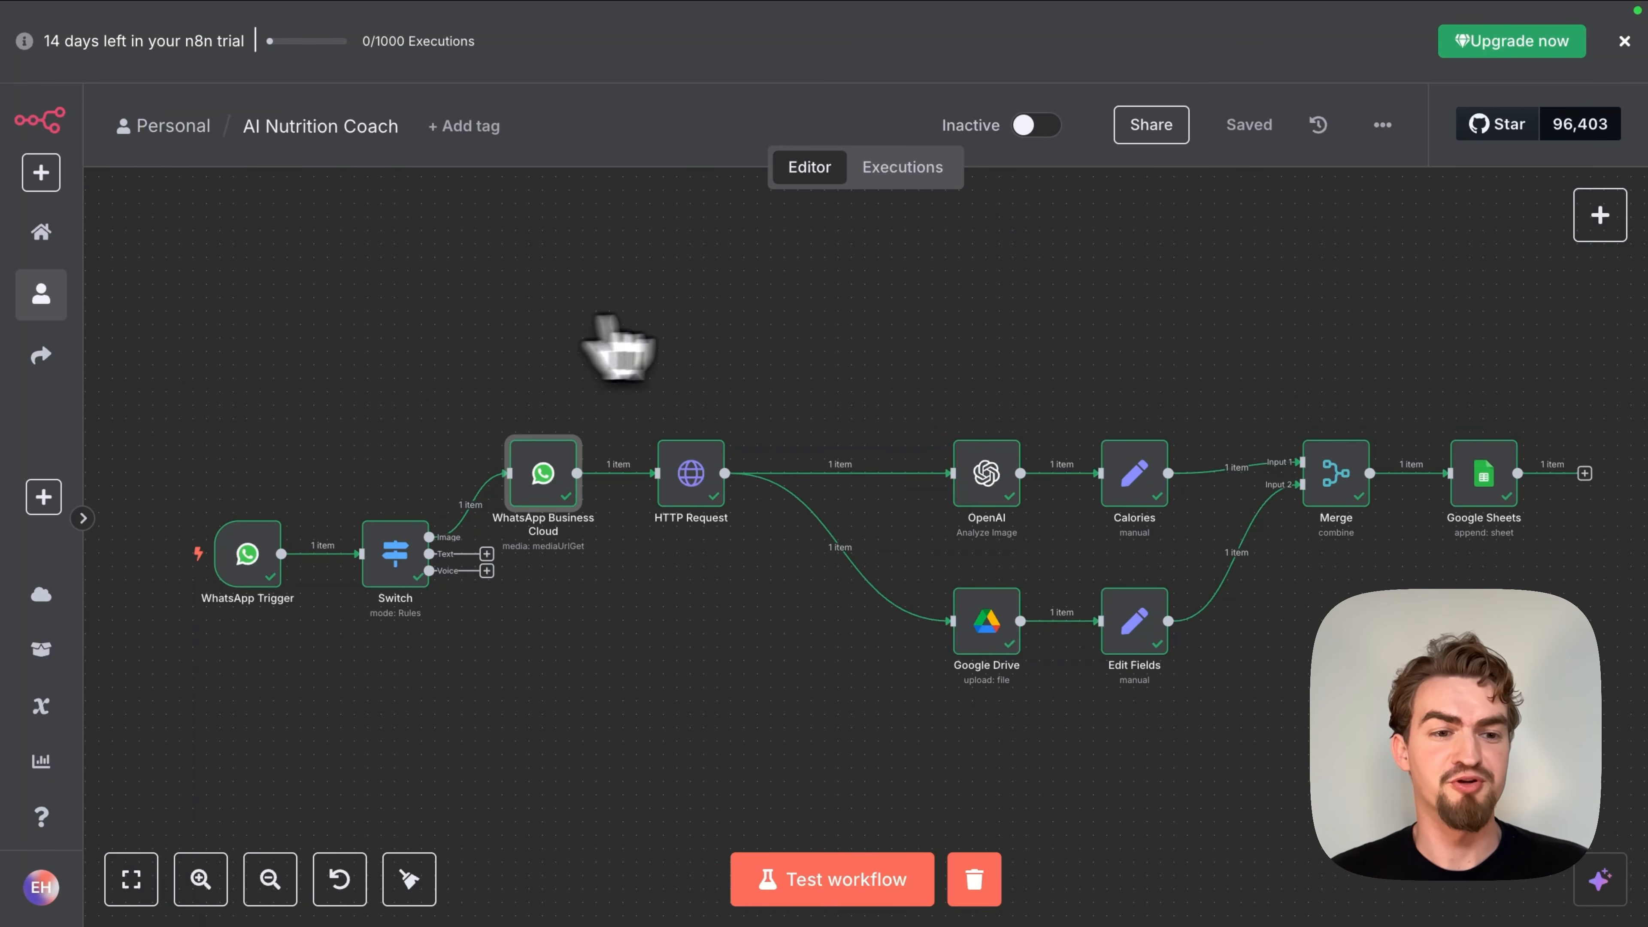
{"action": "double_click", "coordinate": [1484, 476]}
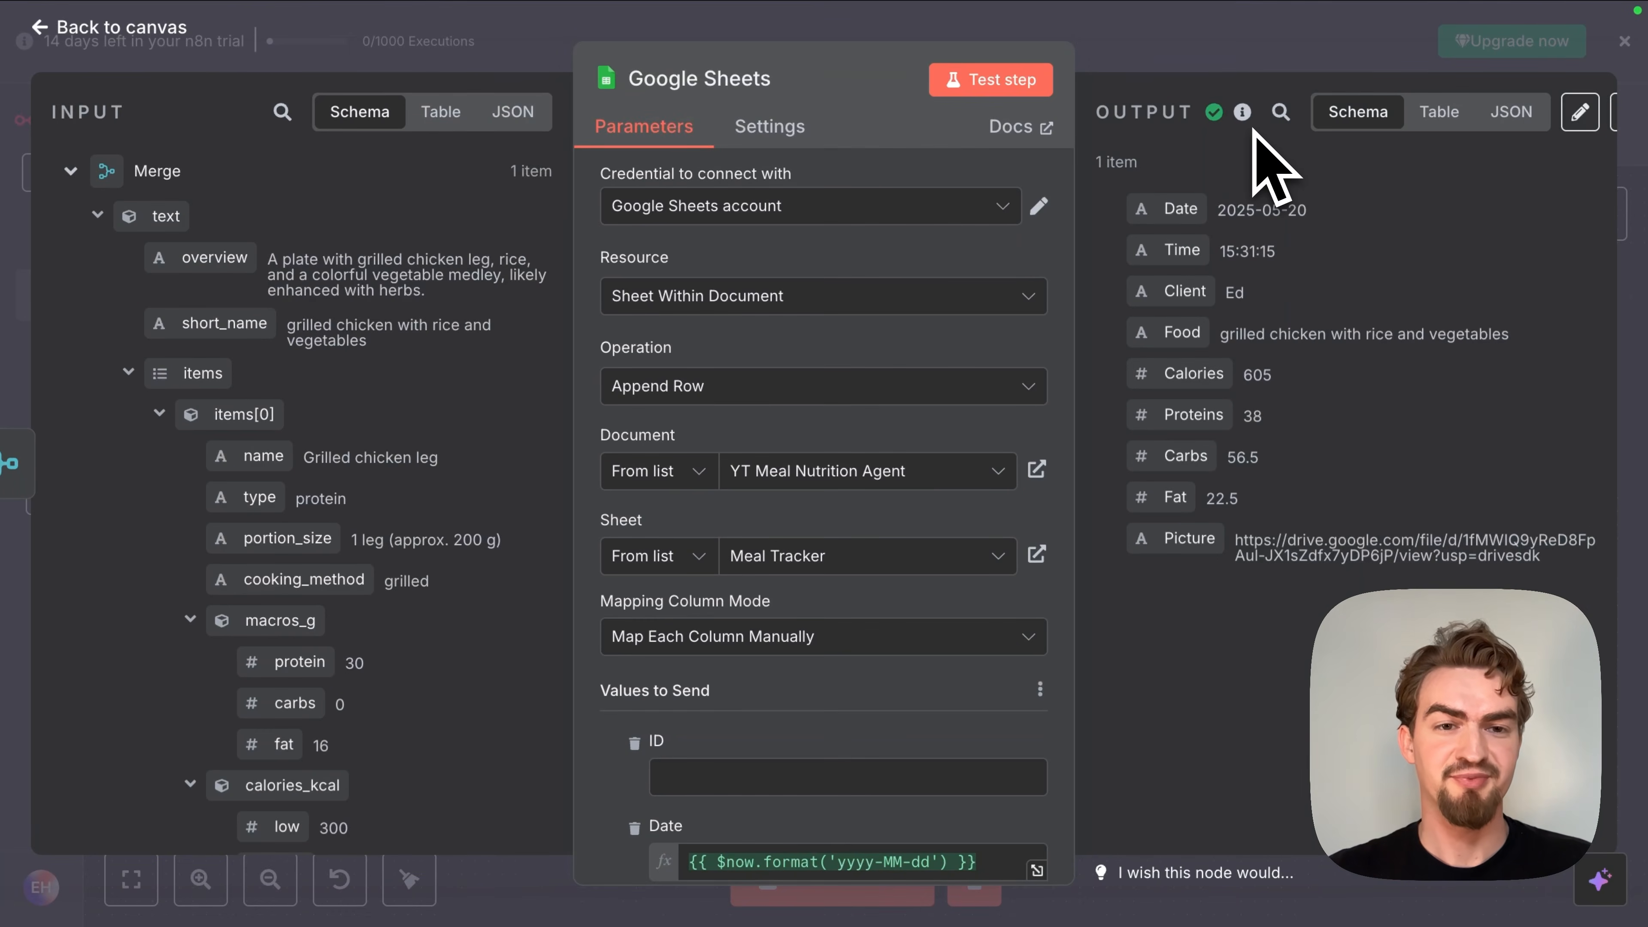
Step: Open the YT Meal Nutrition Agent spreadsheet in Google Sheets and check the newly appended Meal Tracker row
{"action": "left_click", "coordinate": [1032, 58]}
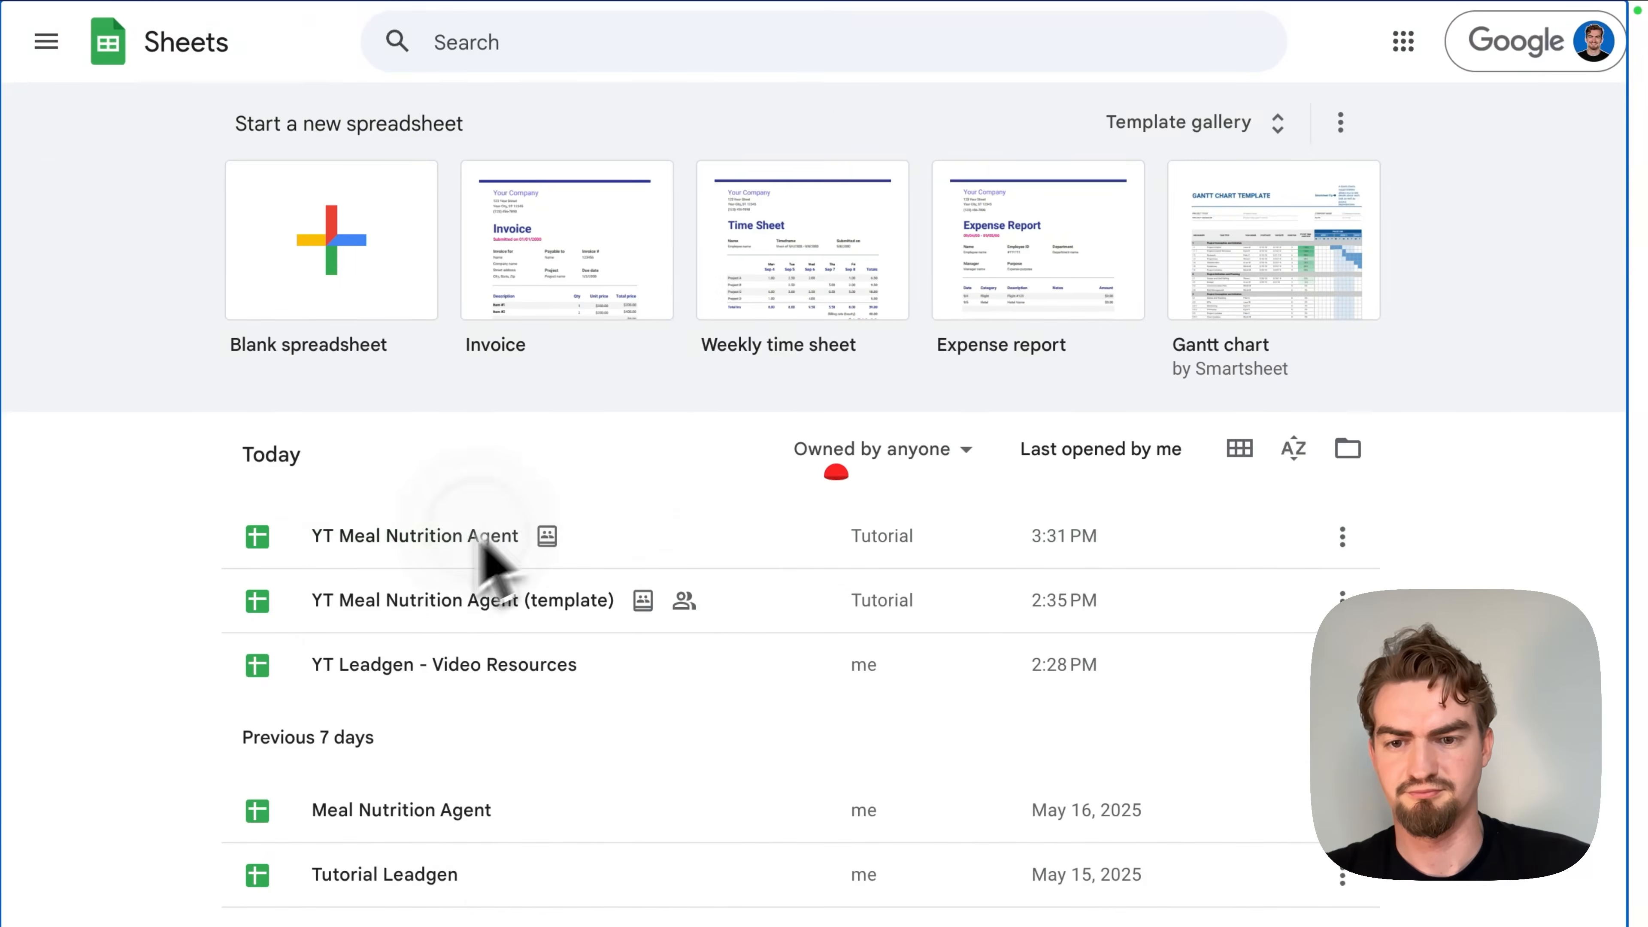
{"action": "left_click", "coordinate": [478, 534]}
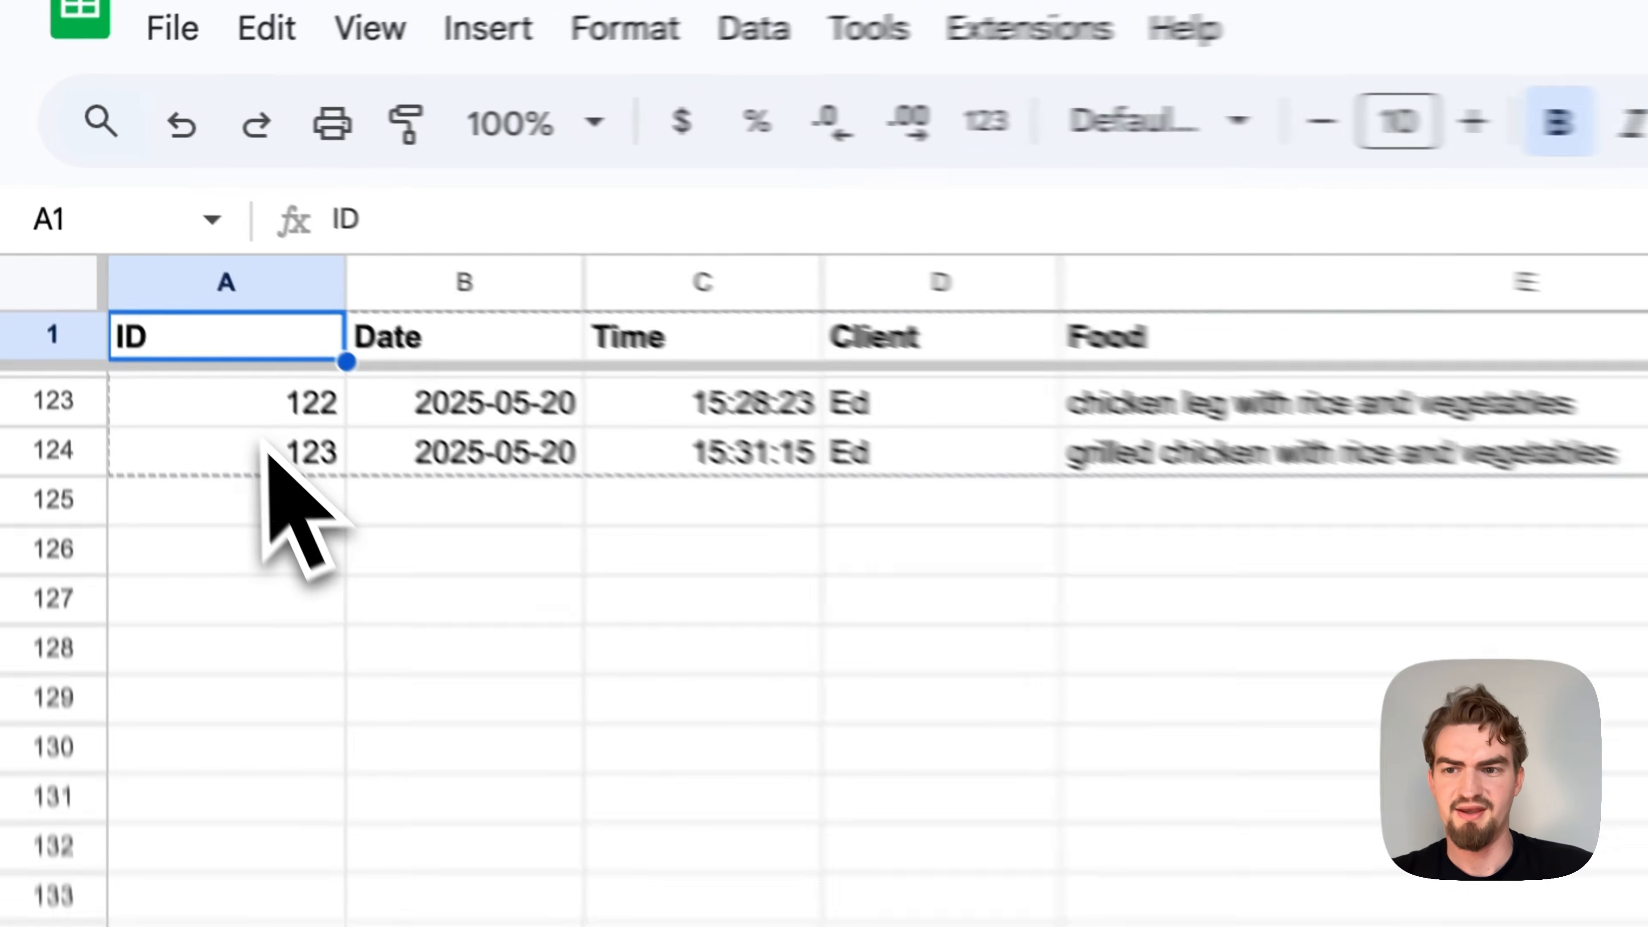
{"action": "left_click_drag", "start_coordinate": [142, 289], "coordinate": [1086, 290]}
{"action": "left_click_drag", "start_coordinate": [854, 484], "coordinate": [1565, 522]}
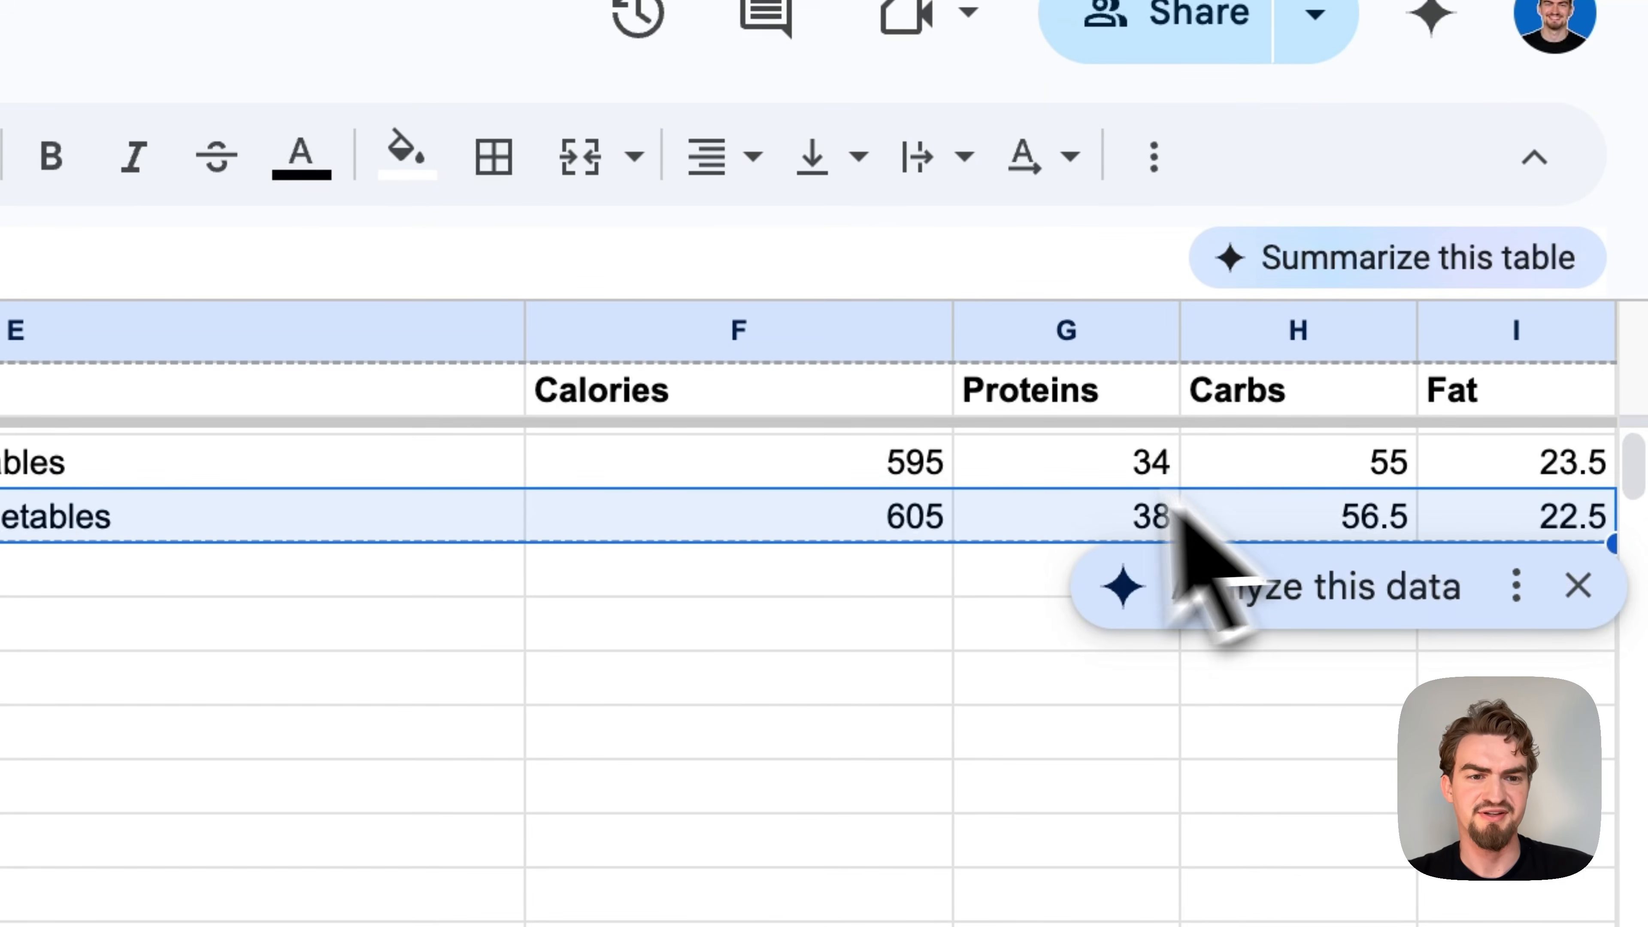
{"action": "left_click", "coordinate": [873, 530]}
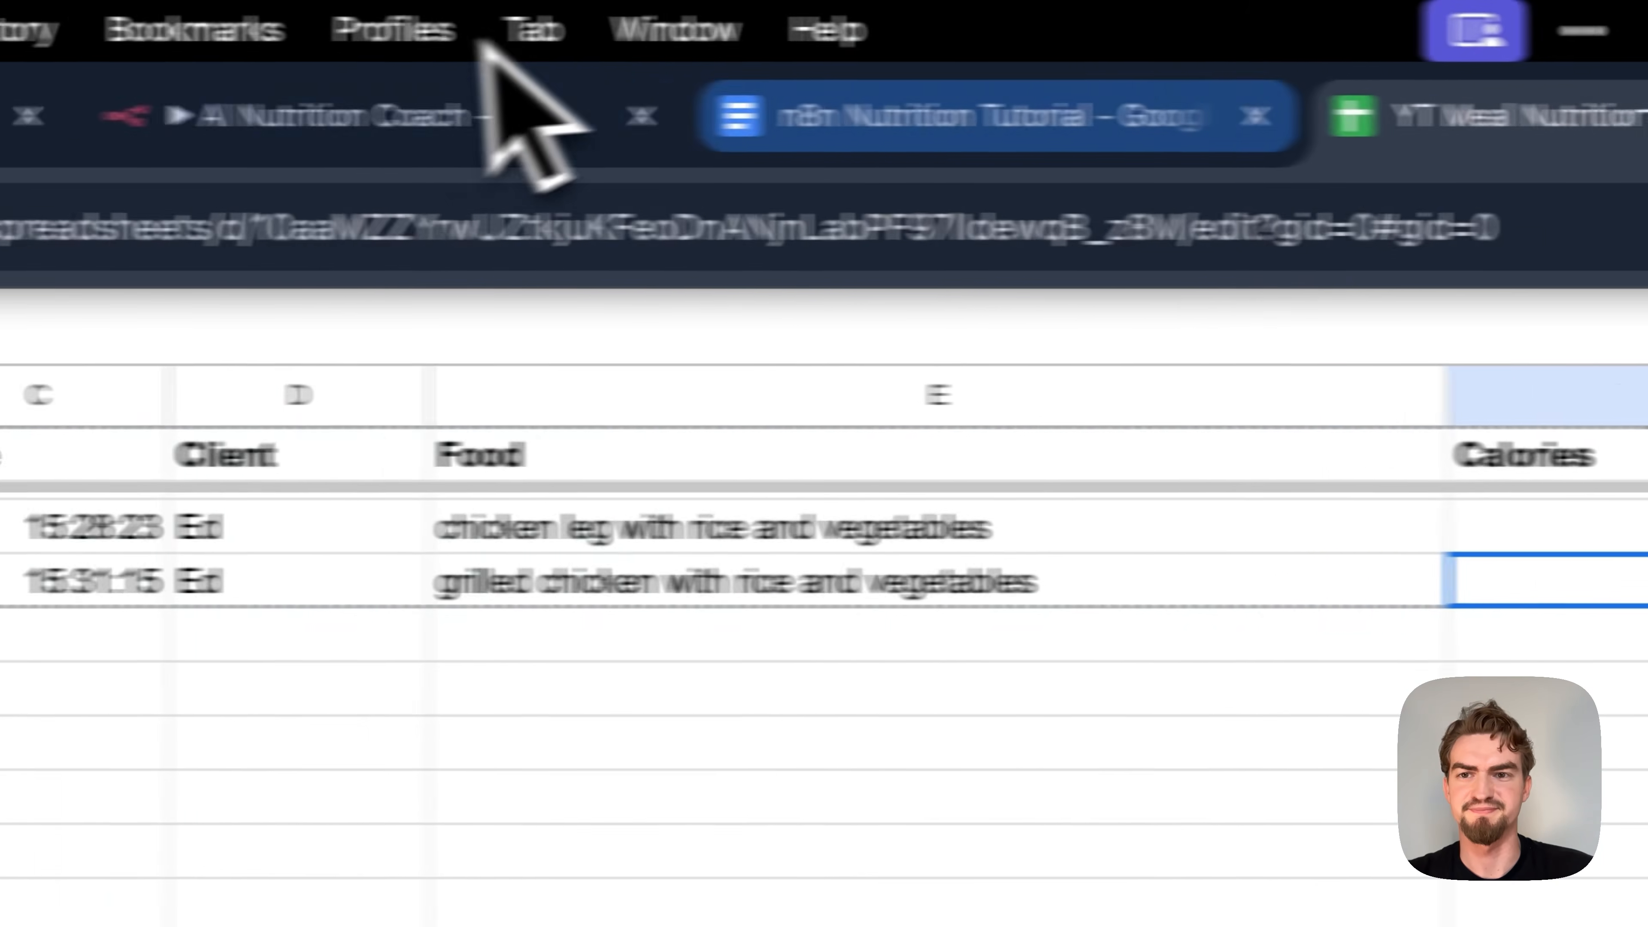
Step: Switch back to n8n, check the Calories value in the Google Sheets node's output and return to the canvas
{"action": "left_click", "coordinate": [442, 111]}
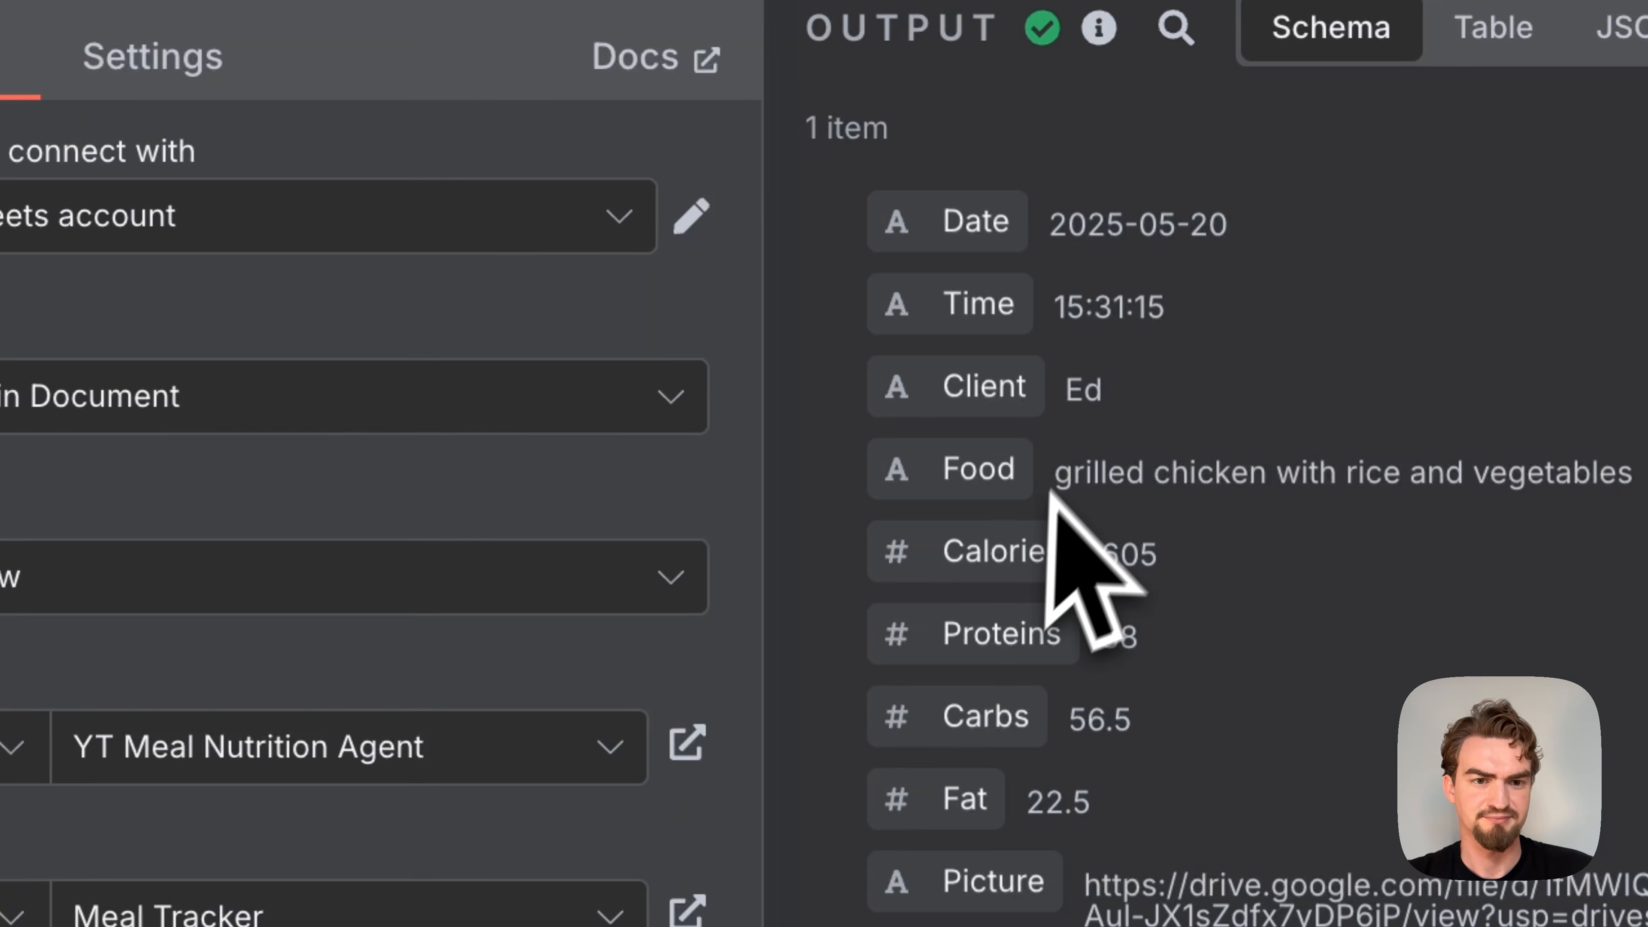
{"action": "double_click", "coordinate": [1324, 603]}
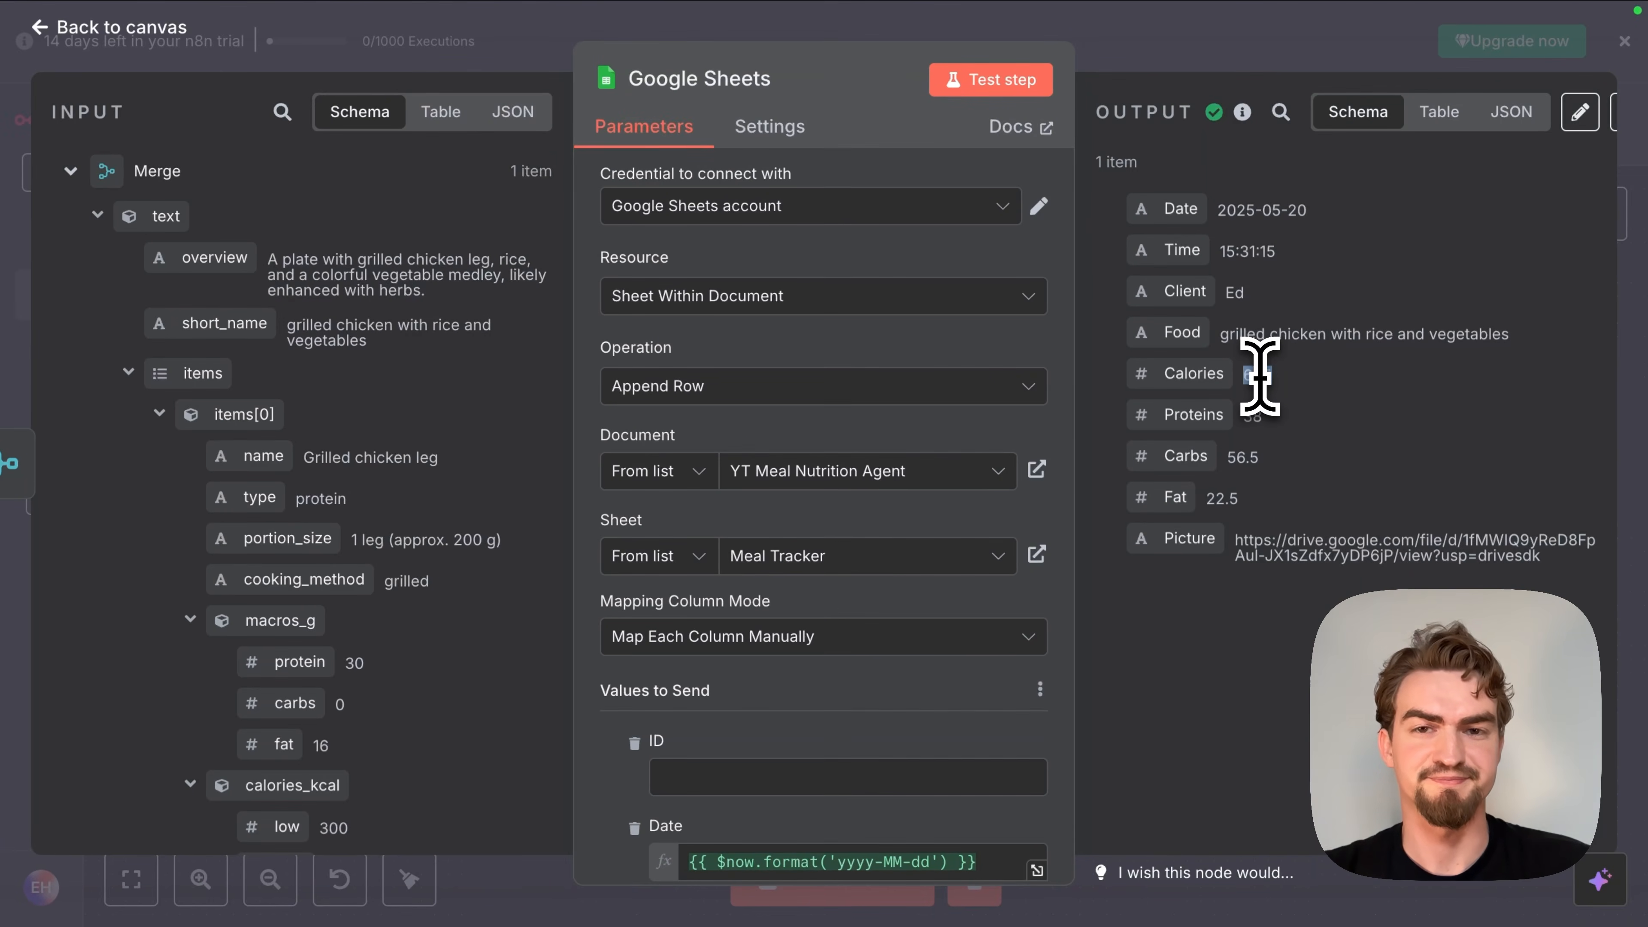
{"action": "left_click", "coordinate": [1260, 375]}
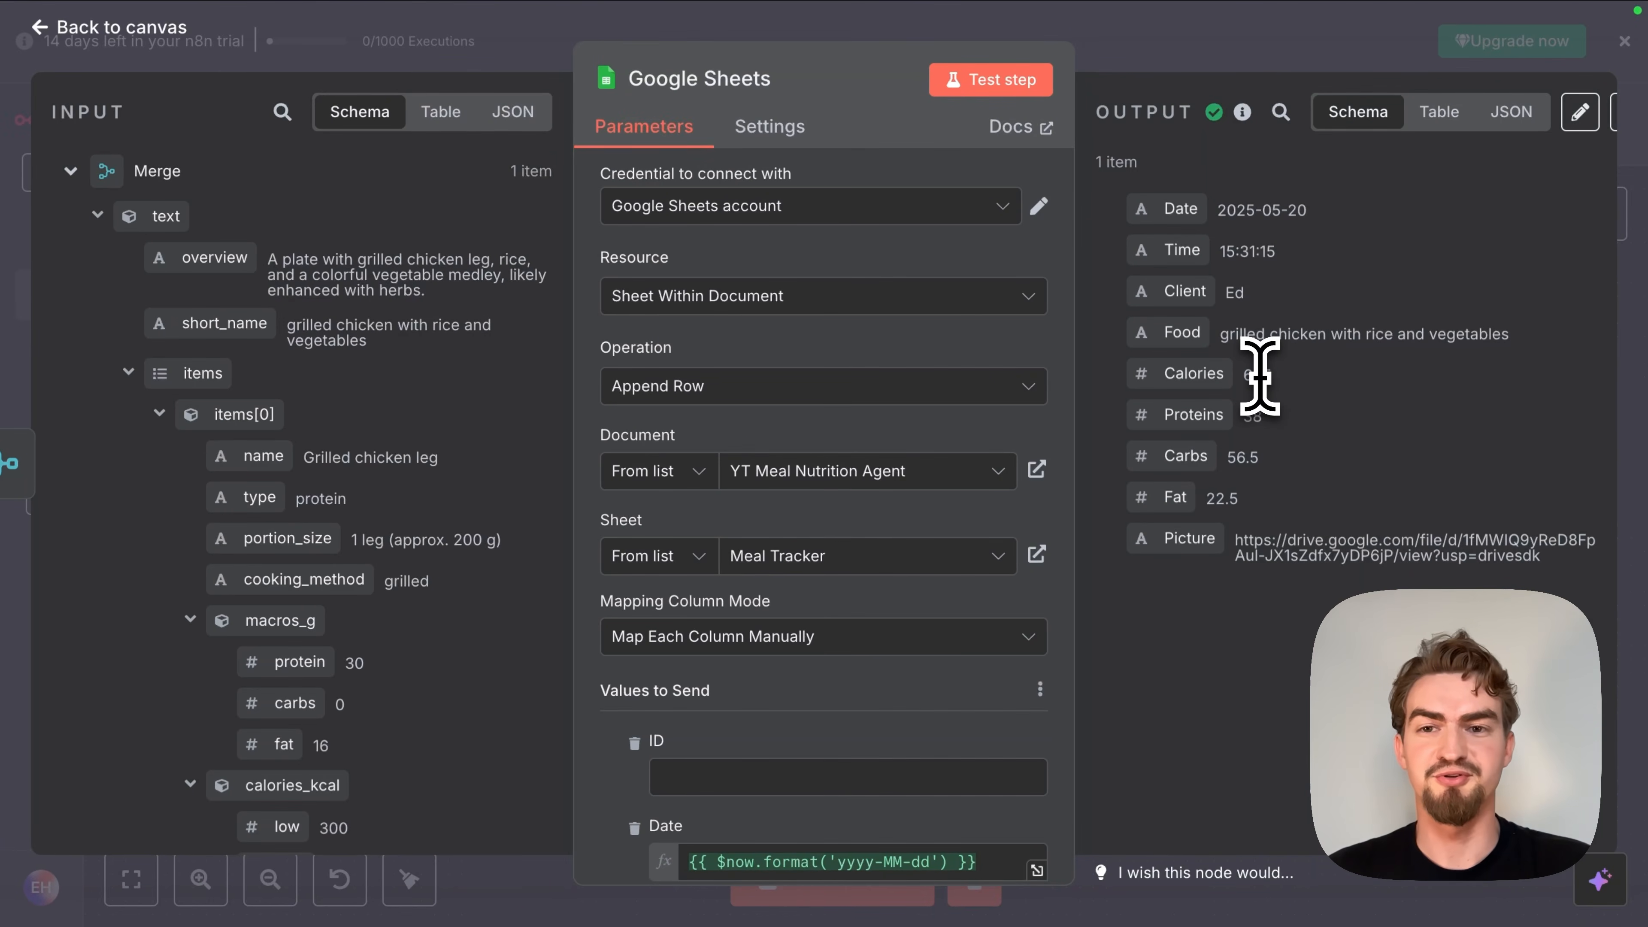
{"action": "left_click", "coordinate": [140, 28]}
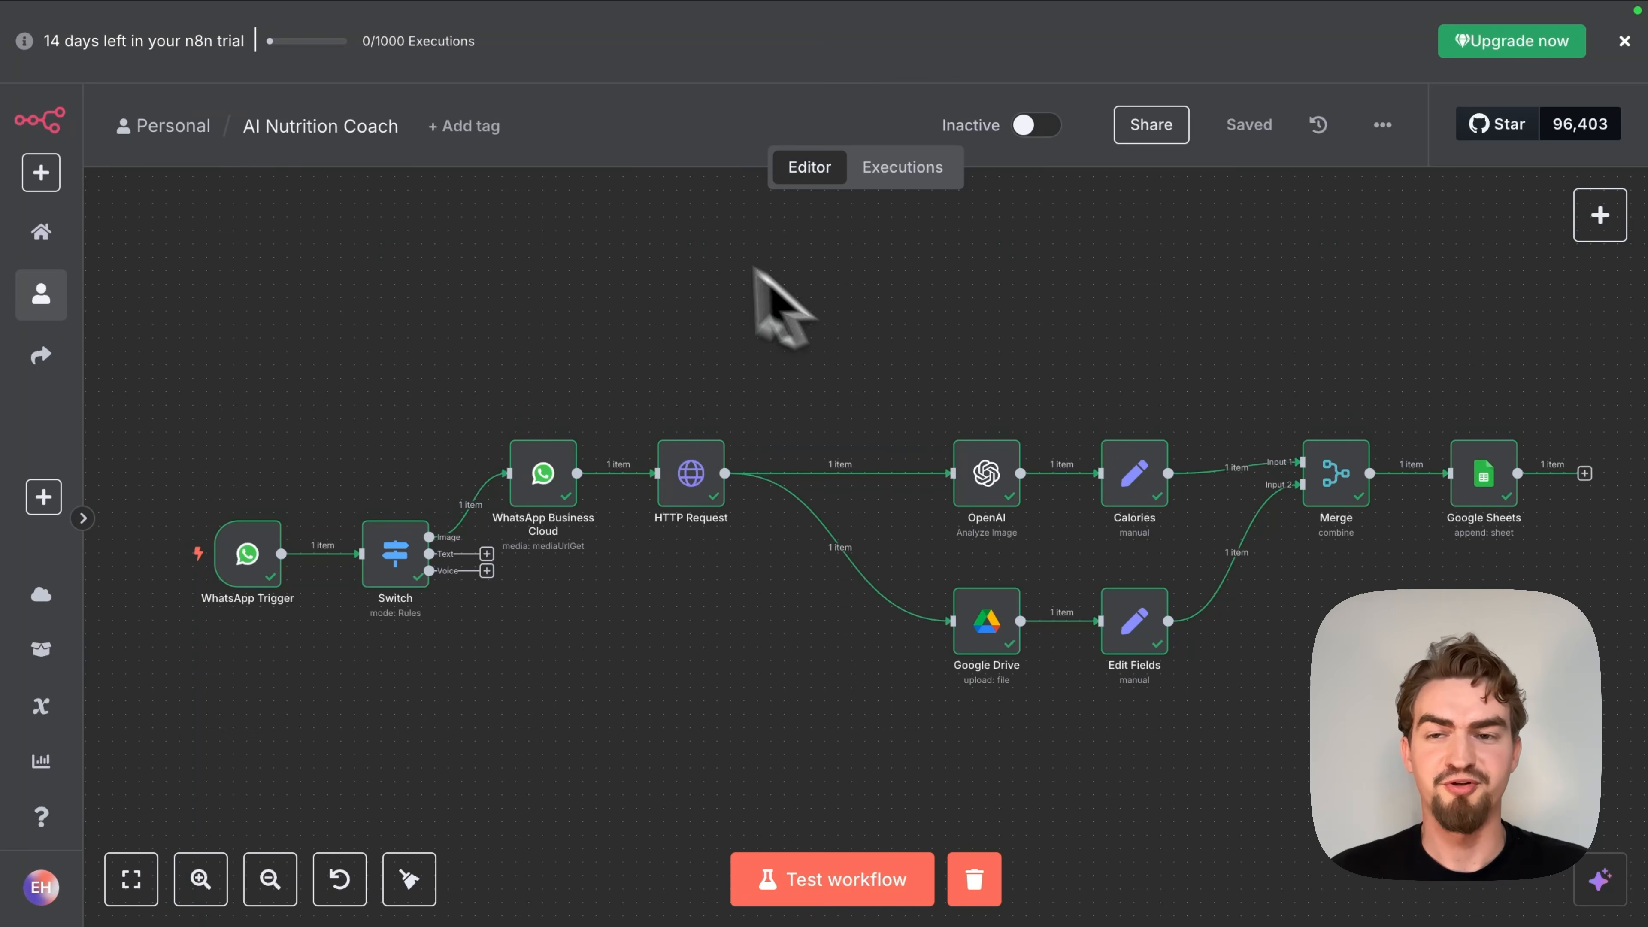
Step: Switch to the spreadsheet and examine the client and goal entries on the Goals sheet
{"action": "left_click", "coordinate": [1097, 54]}
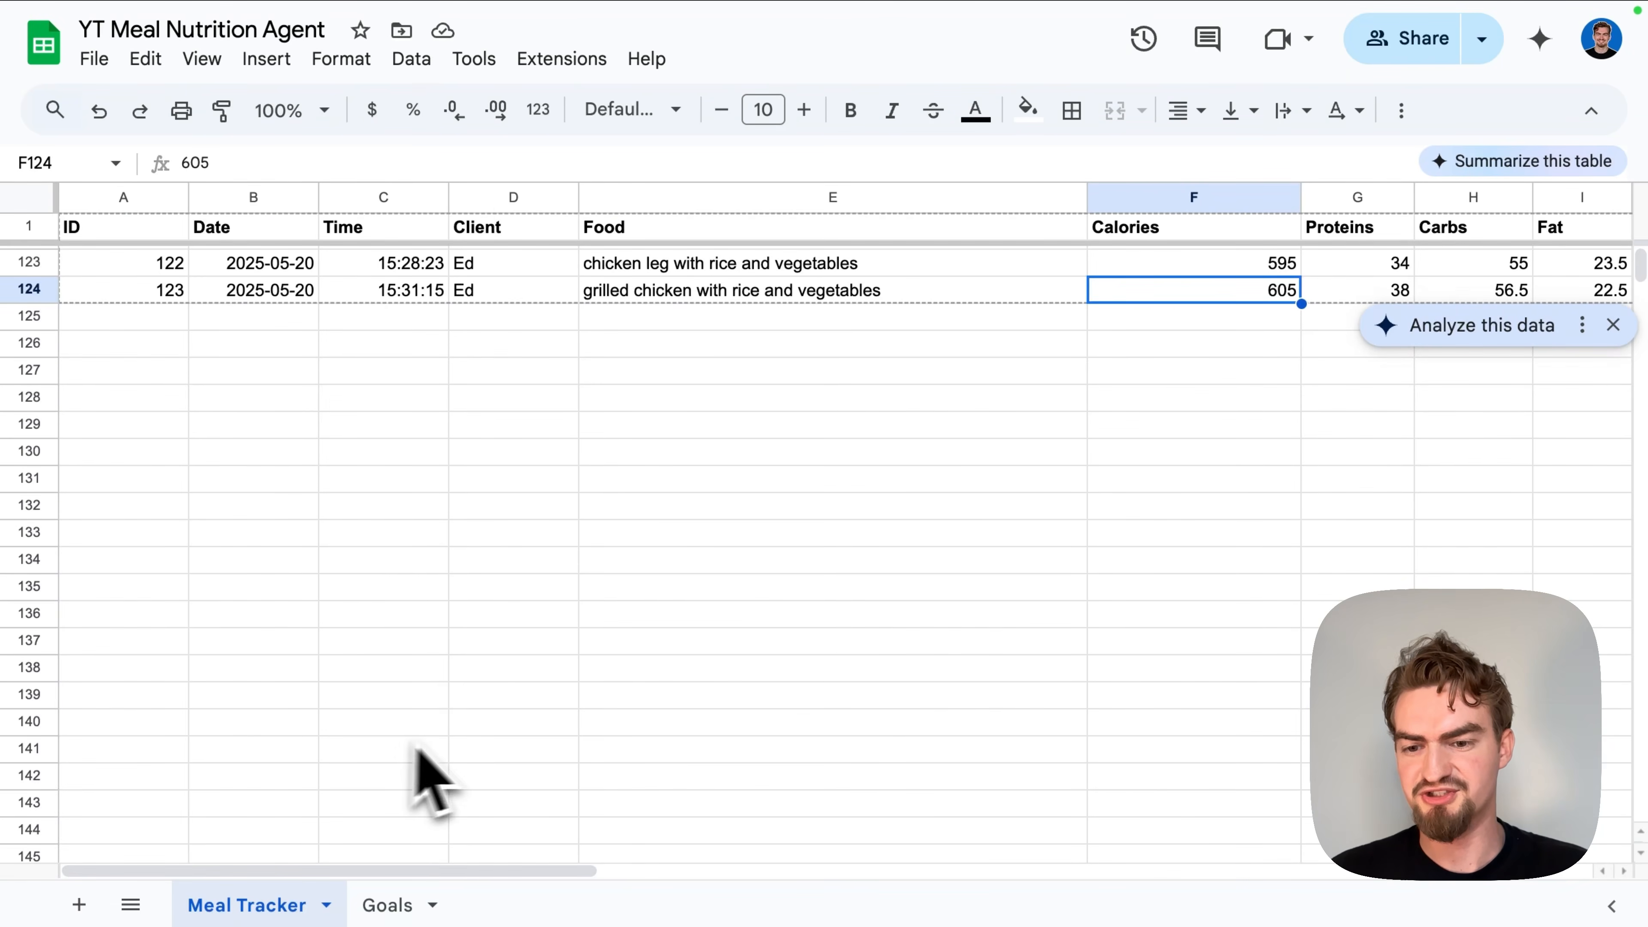
{"action": "left_click", "coordinate": [383, 916]}
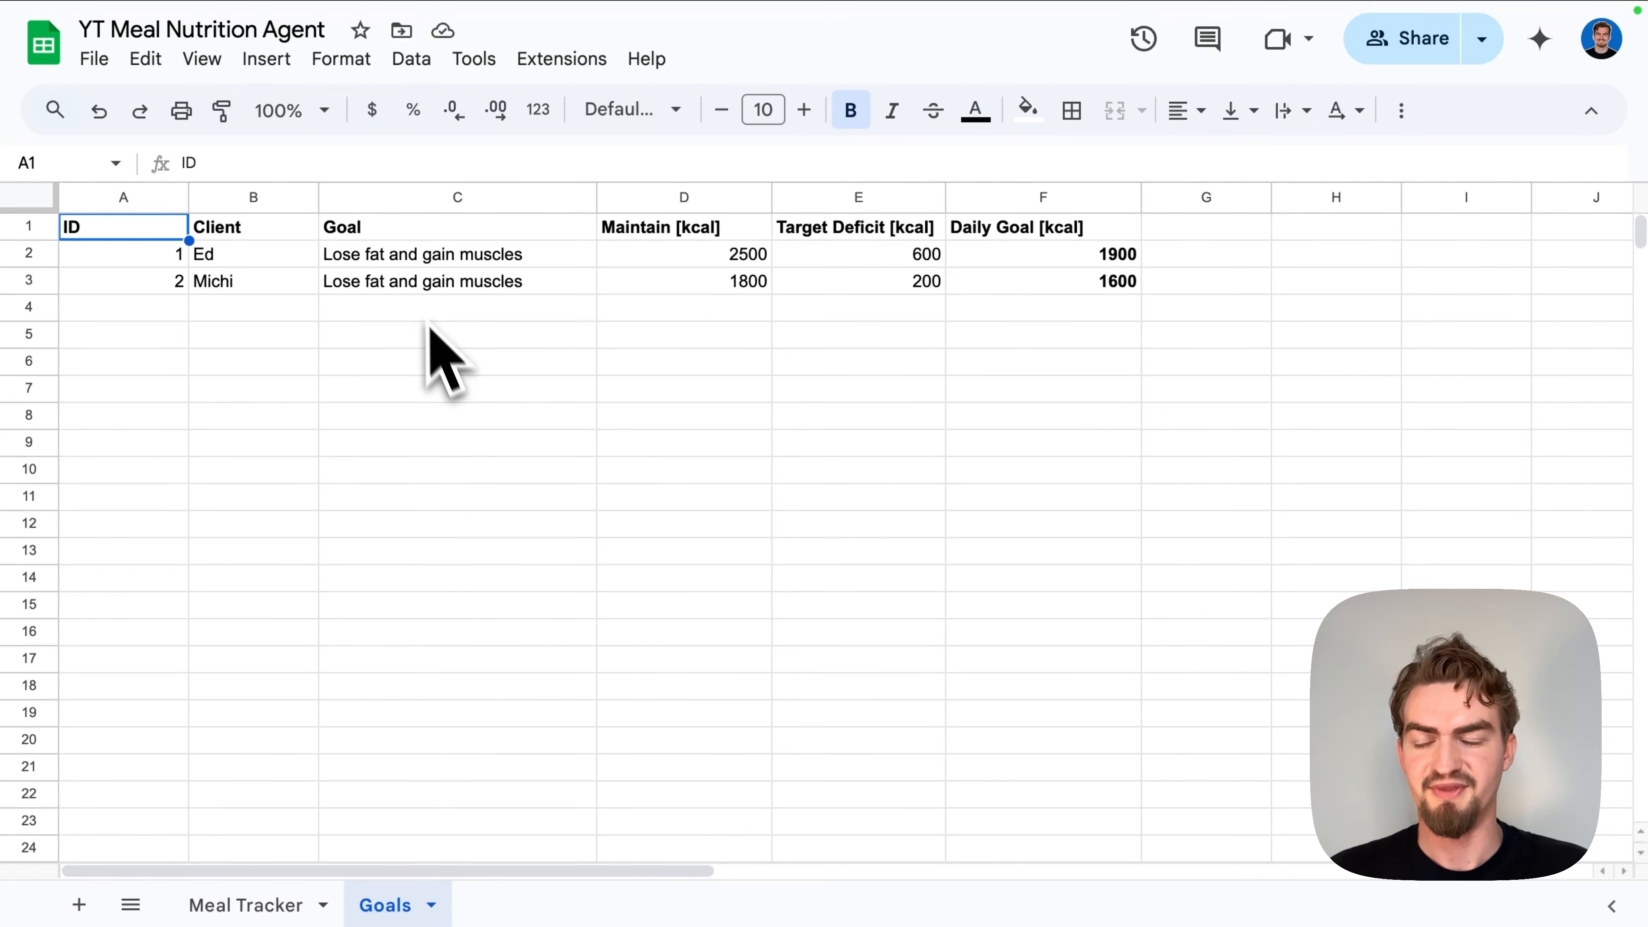
{"action": "left_click", "coordinate": [405, 259]}
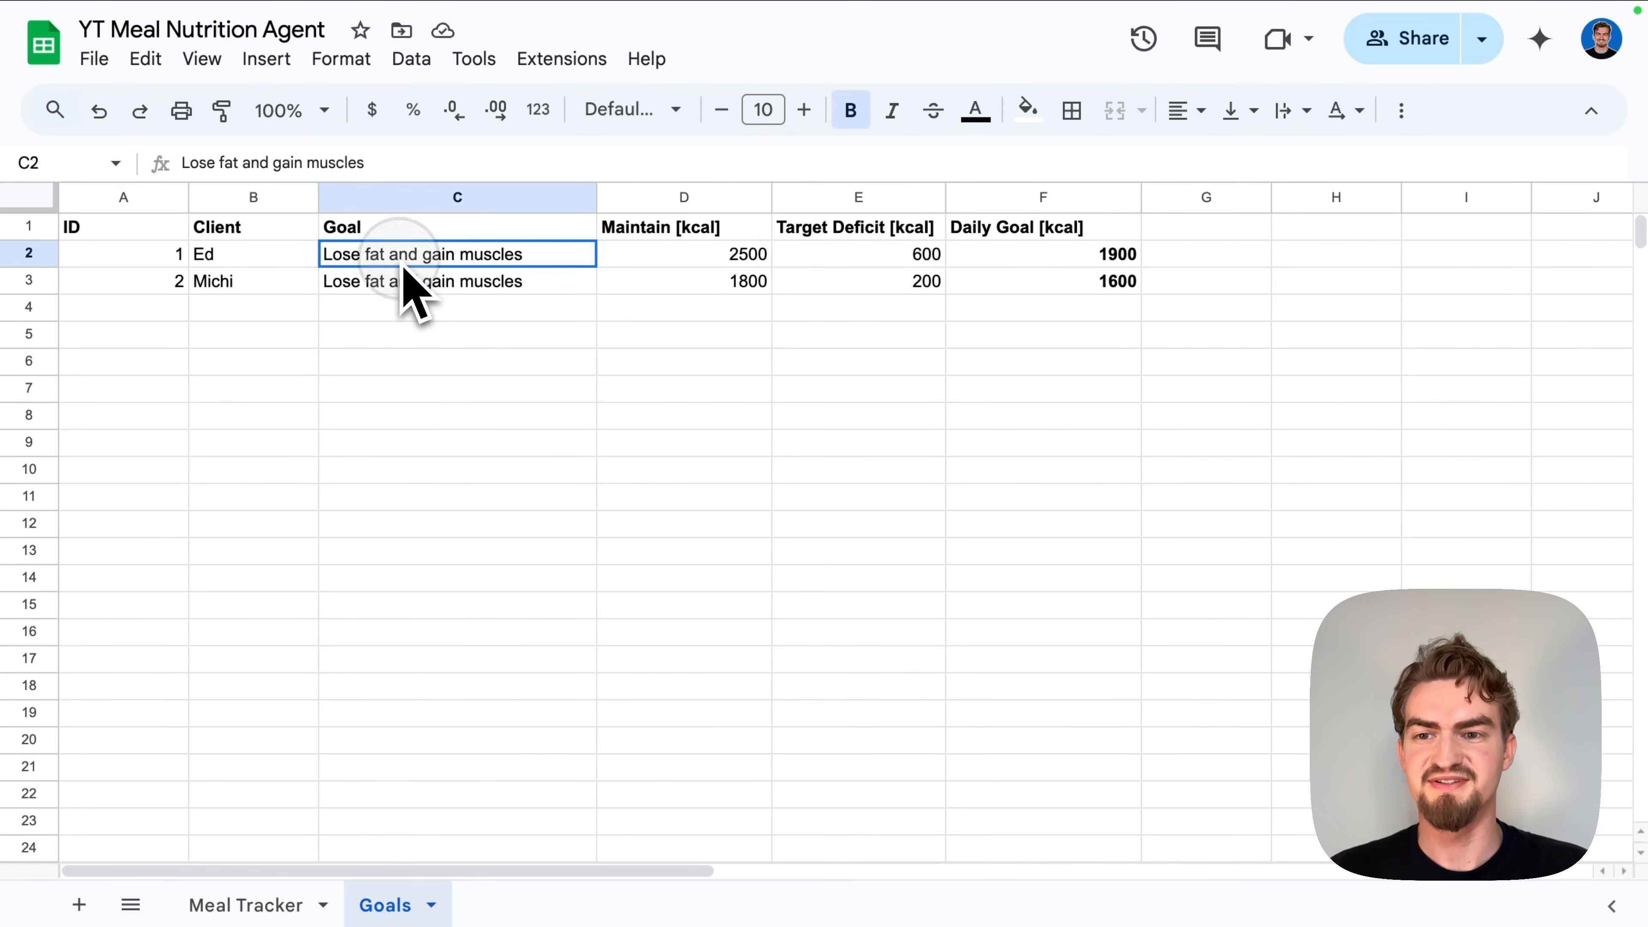
{"action": "left_click", "coordinate": [270, 259]}
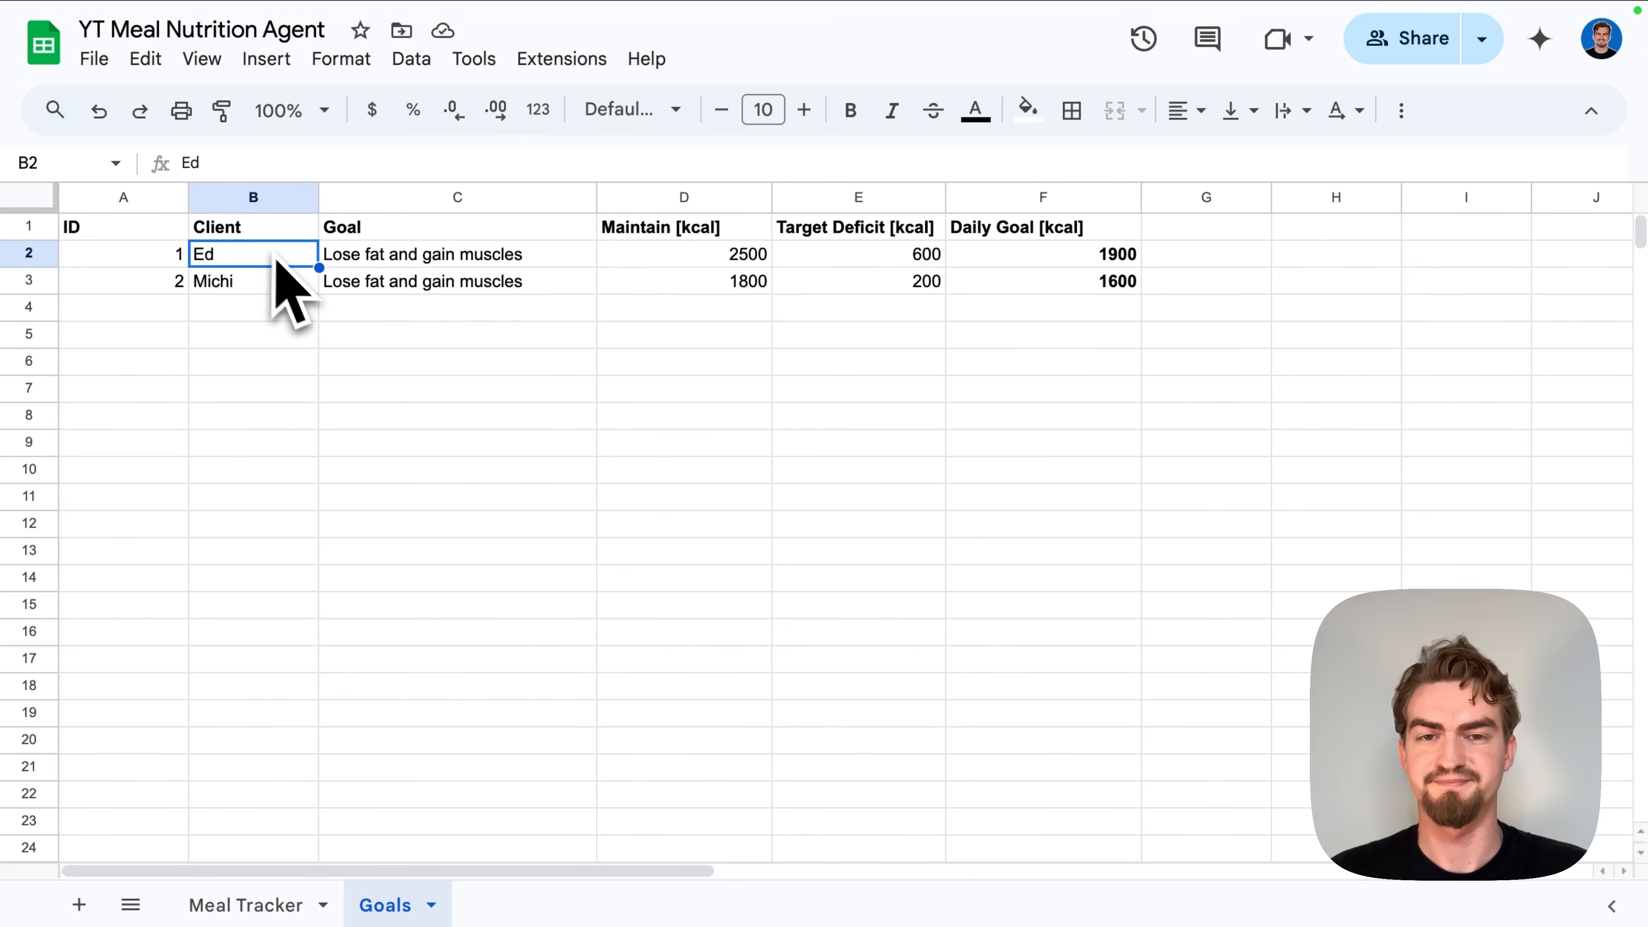
Step: In the n8n workflow, add a Google Sheets node with the Get row(s) in sheet action after the existing Google Sheets node
{"action": "left_click", "coordinate": [562, 55]}
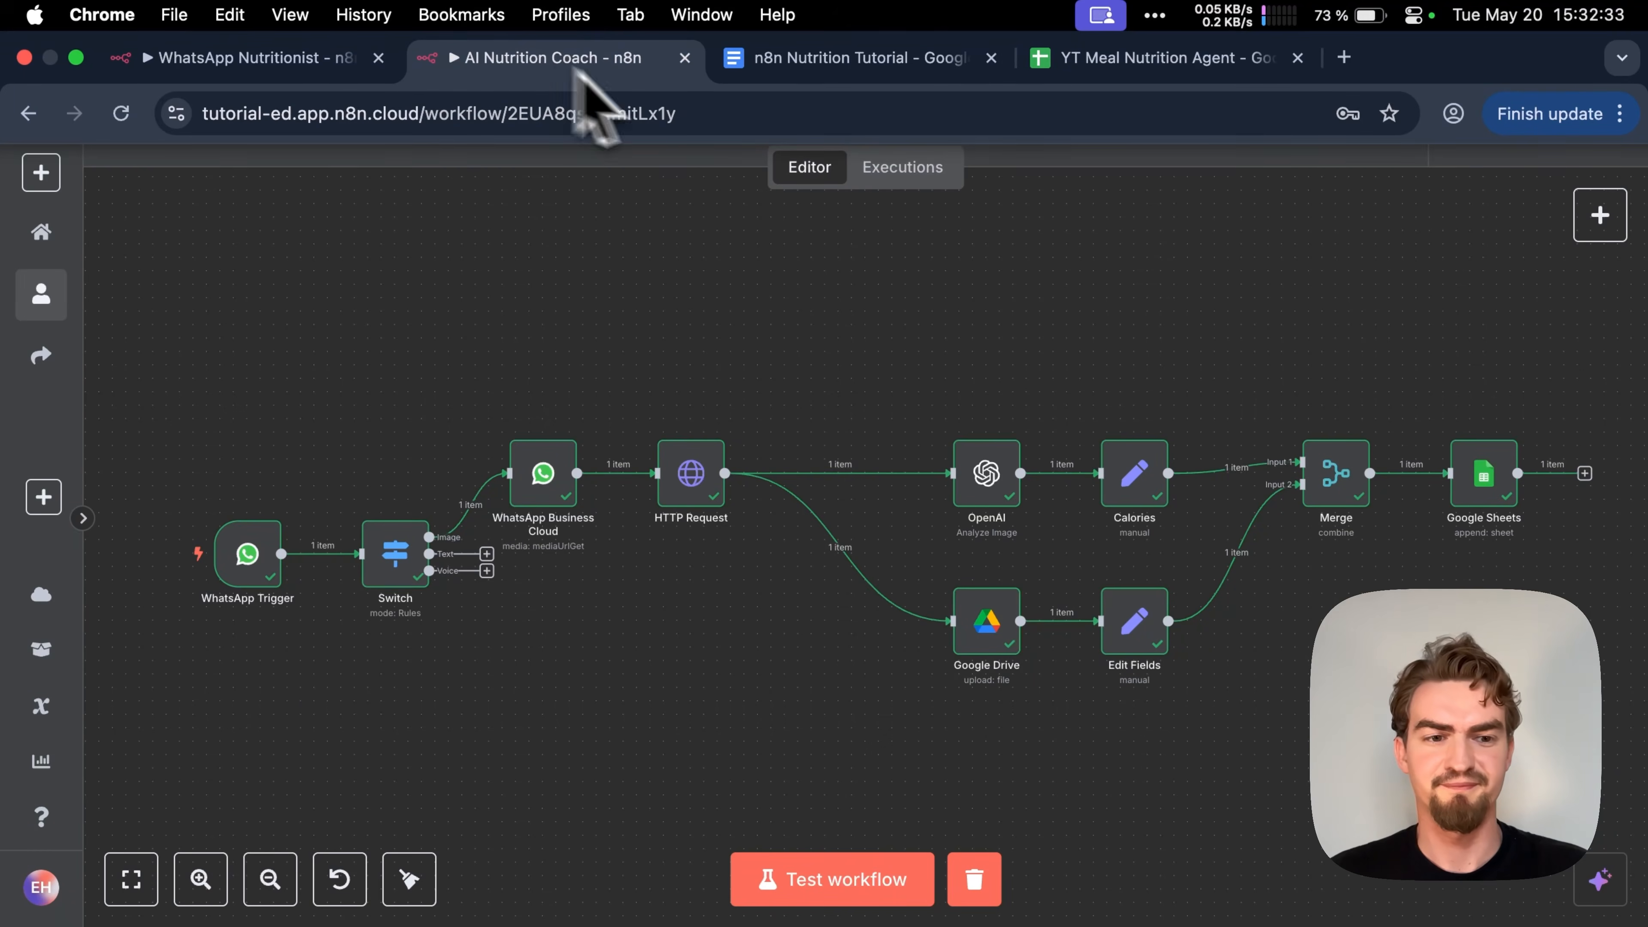
{"action": "scroll", "coordinate": [1414, 403], "scroll_direction": "right", "scroll_amount": 5}
{"action": "left_click", "coordinate": [1373, 474]}
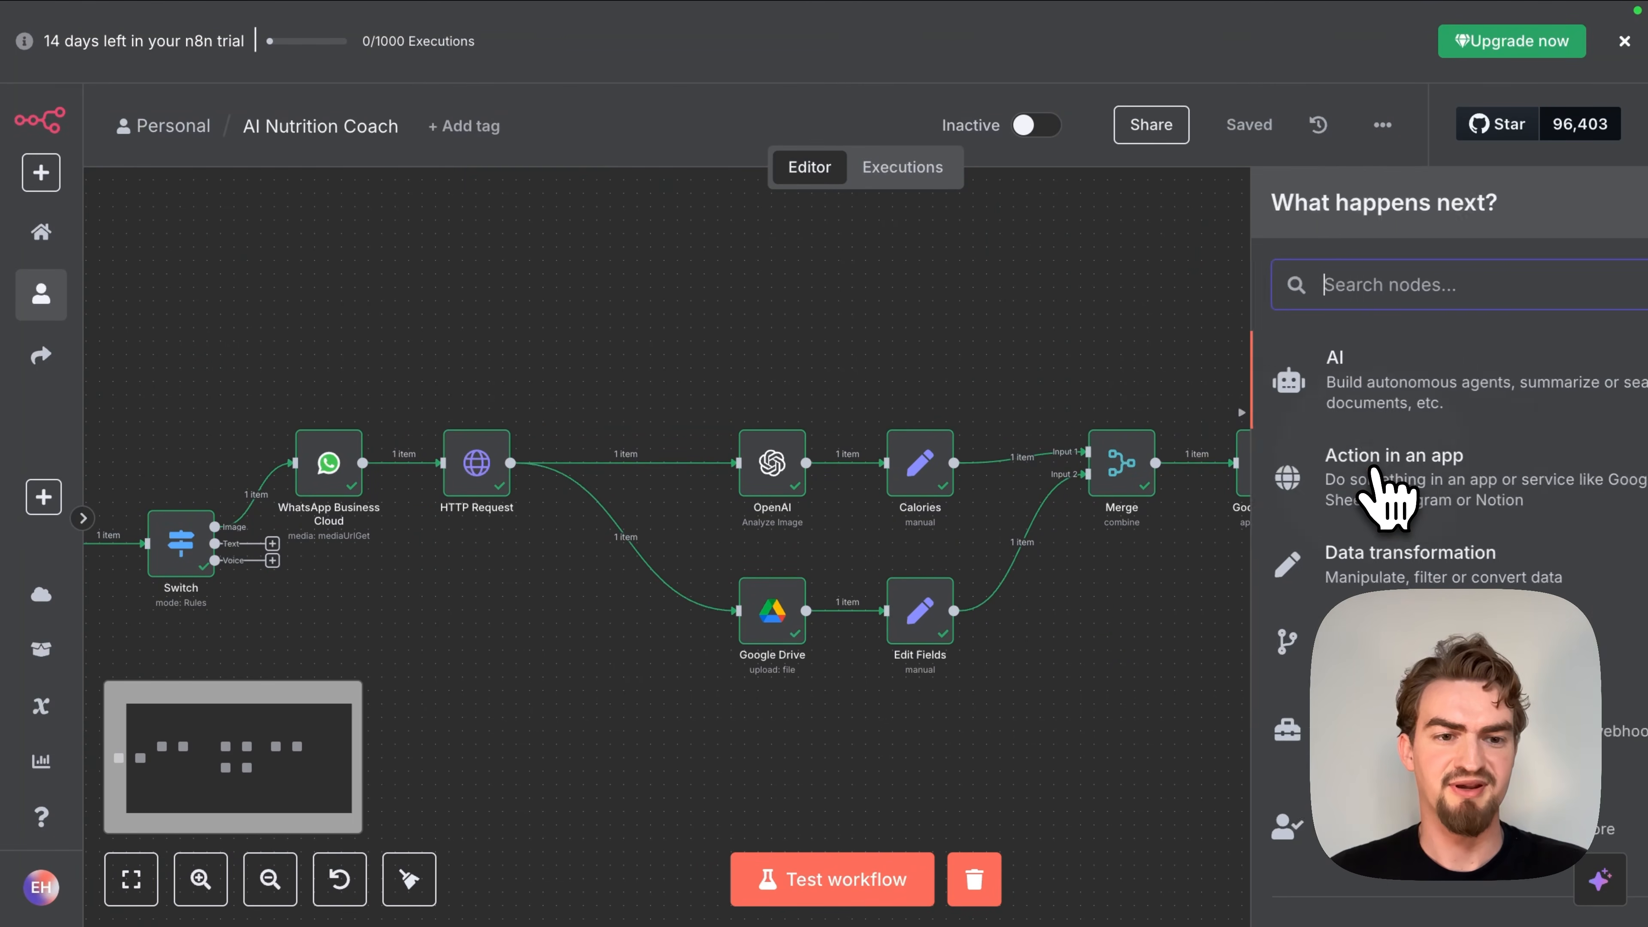
{"action": "type", "text": "google shee"}
{"action": "left_click", "coordinate": [1352, 390]}
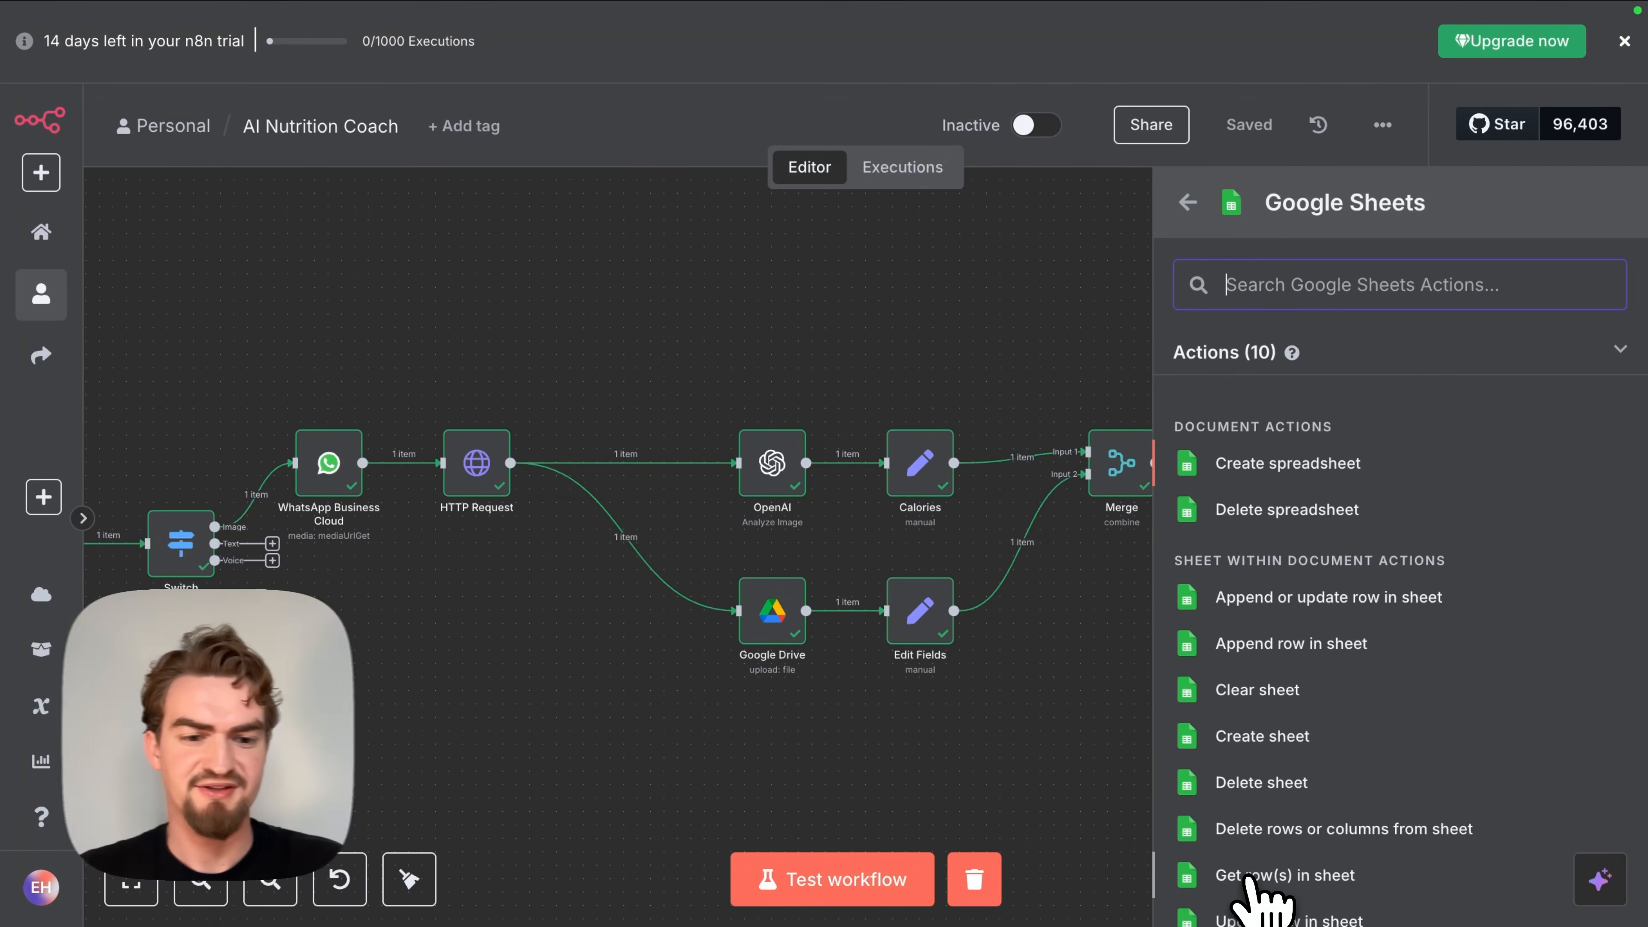
{"action": "left_click", "coordinate": [1337, 877]}
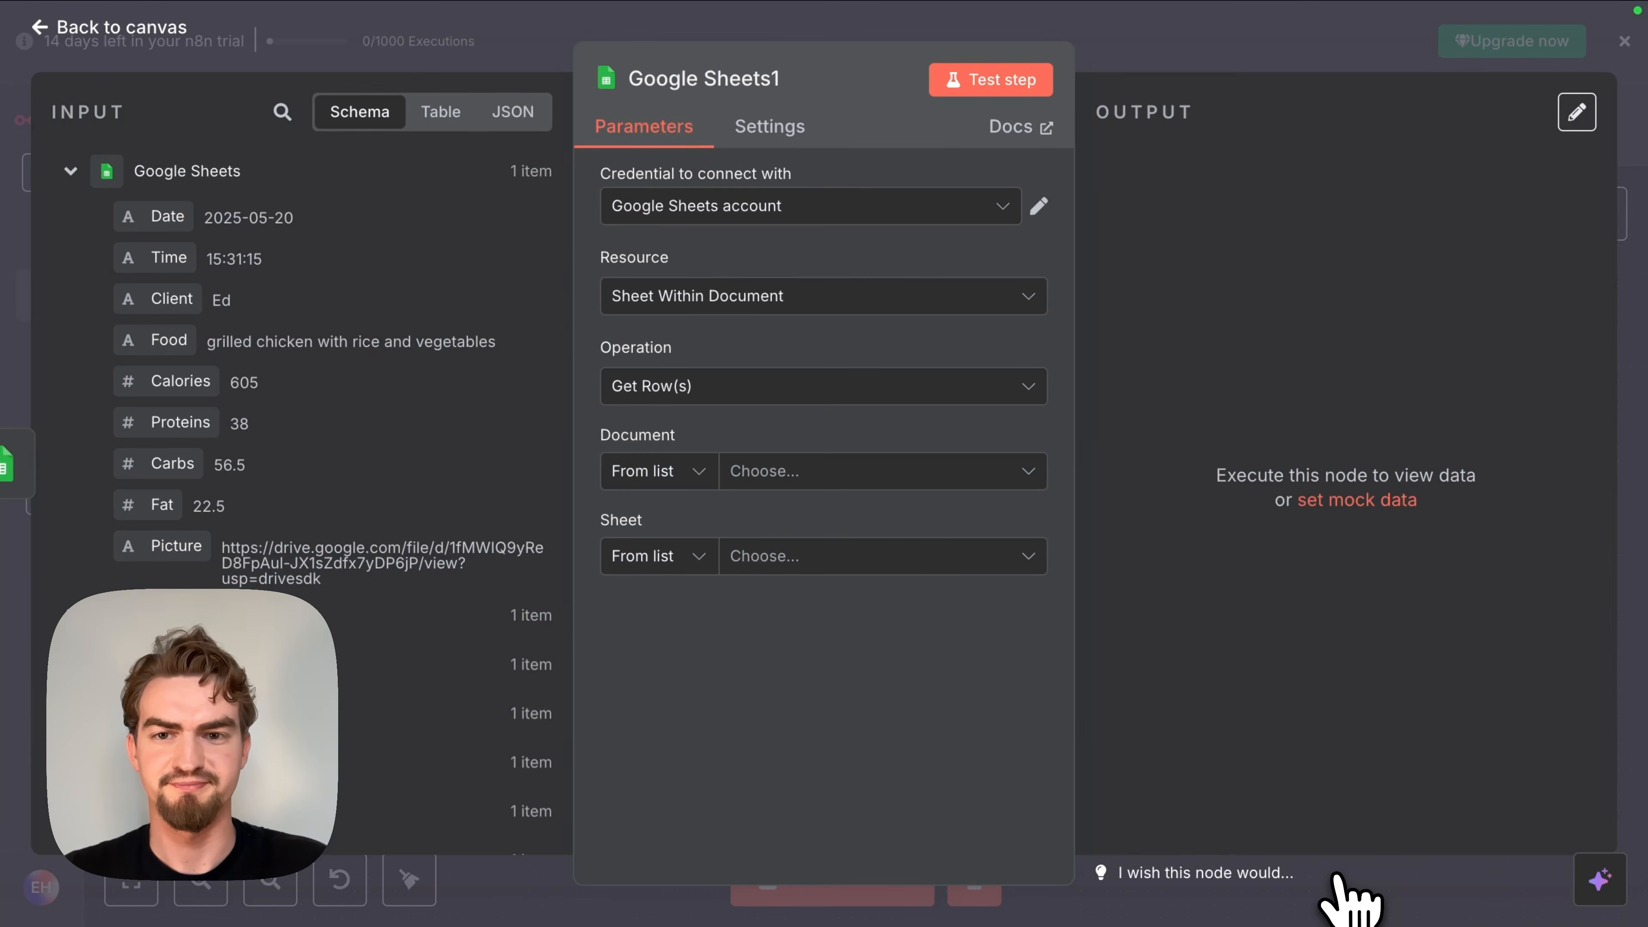
Step: Set the new node's document to YT Meal Nutrition Agent and its sheet to Goals
{"action": "left_click", "coordinate": [802, 474]}
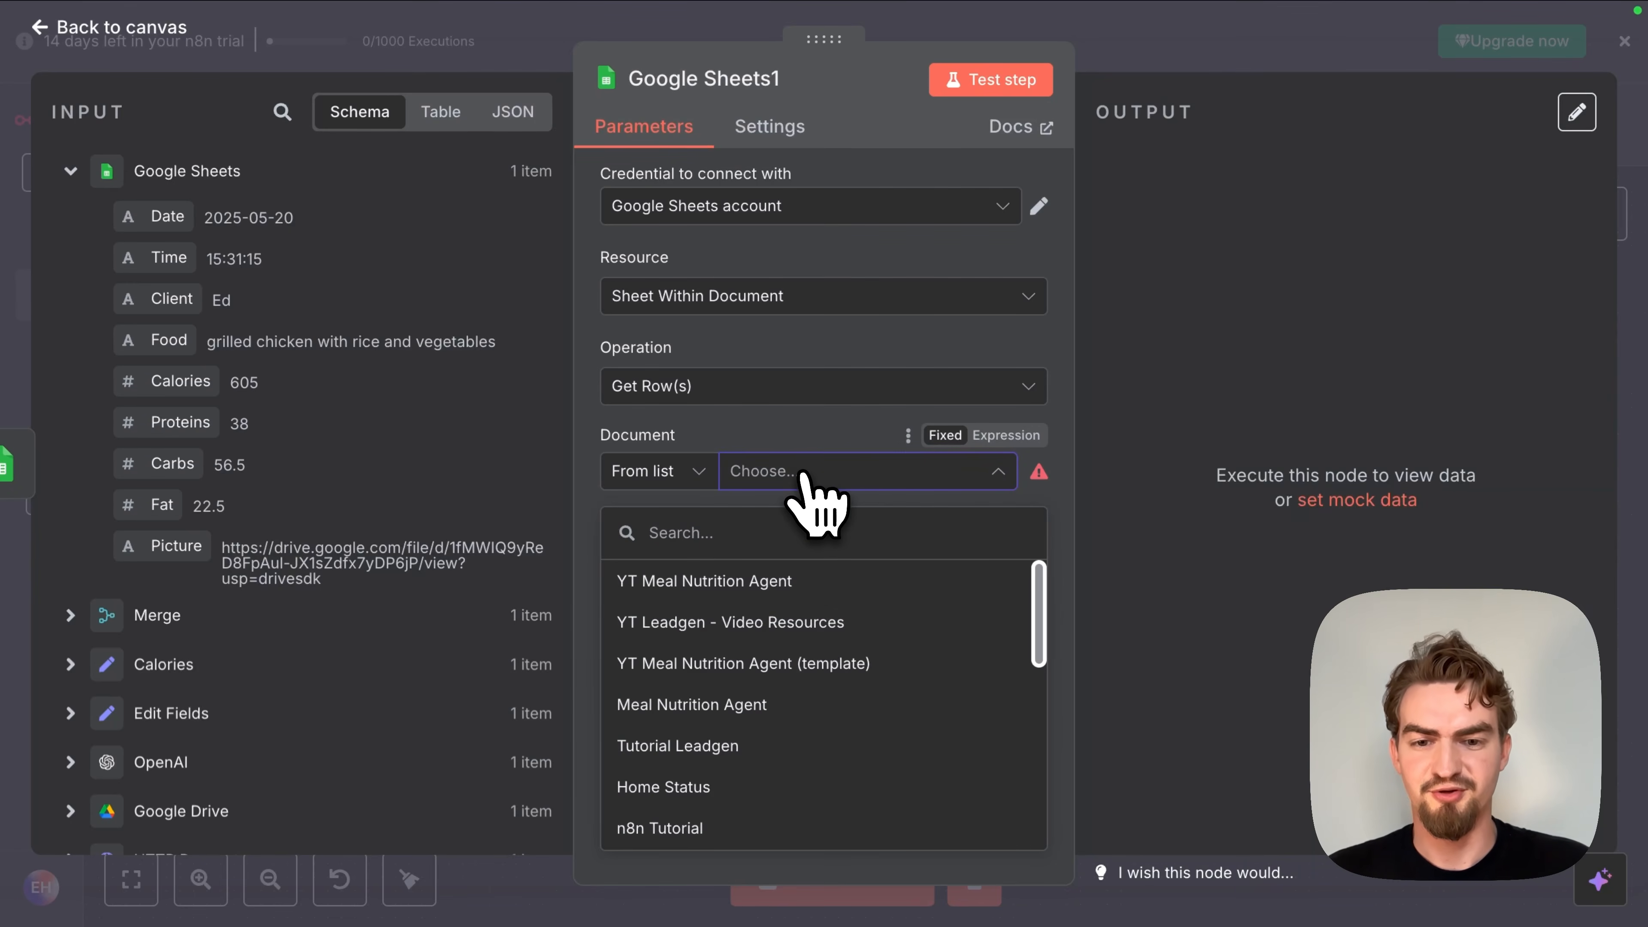
{"action": "left_click", "coordinate": [753, 584]}
{"action": "left_click", "coordinate": [795, 560]}
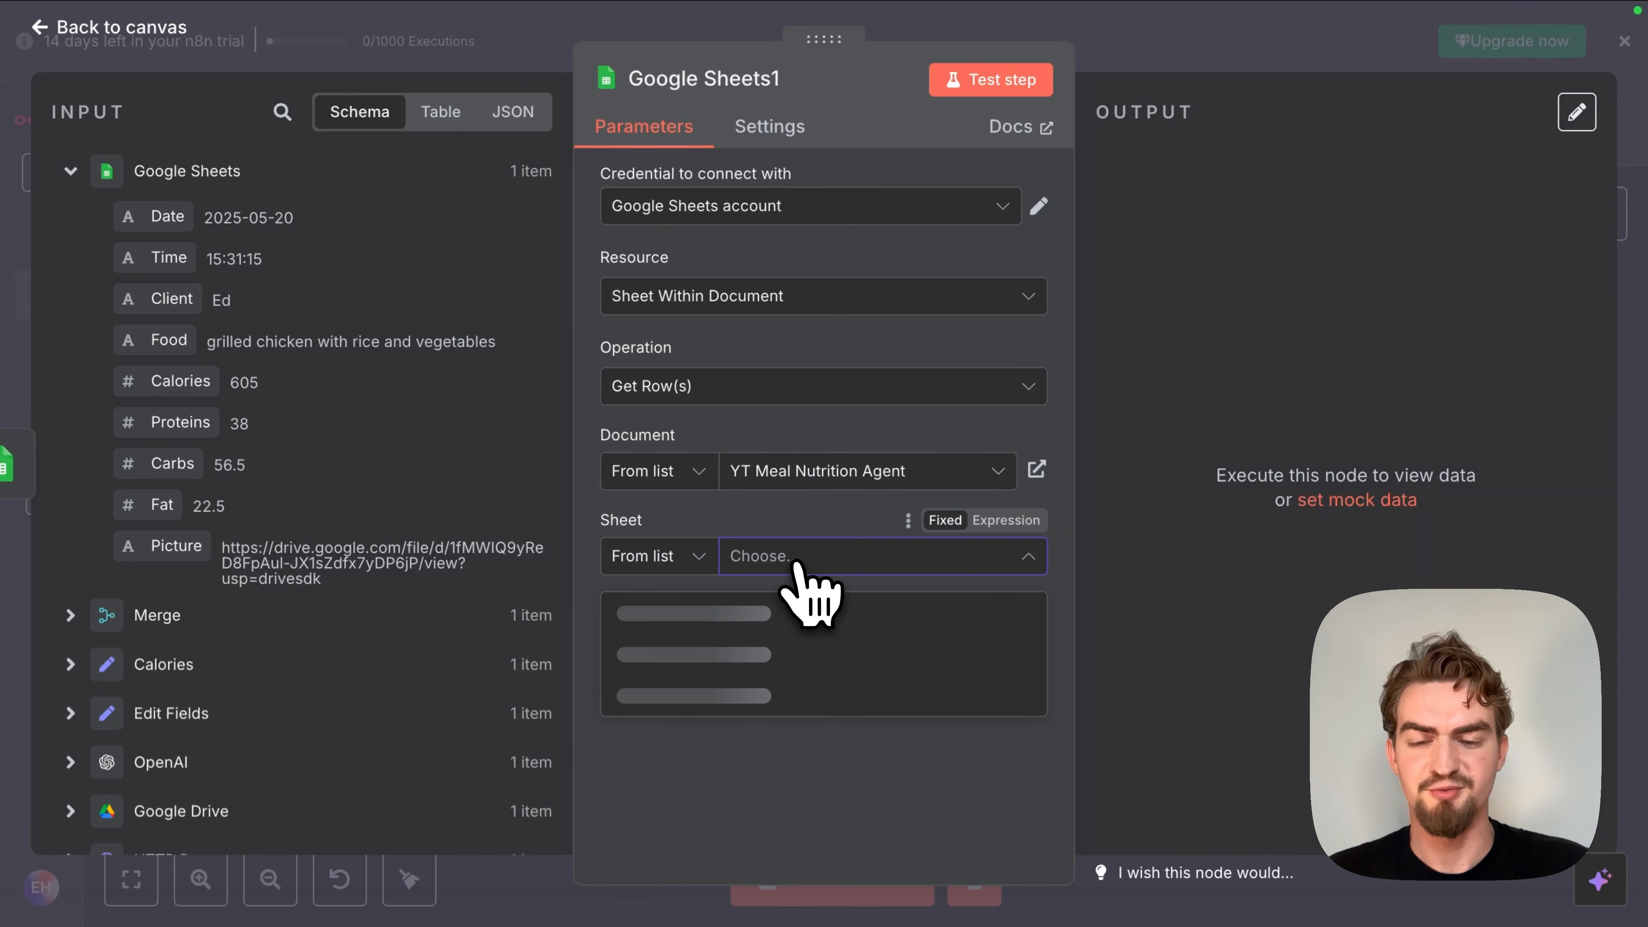
{"action": "left_click", "coordinate": [671, 651]}
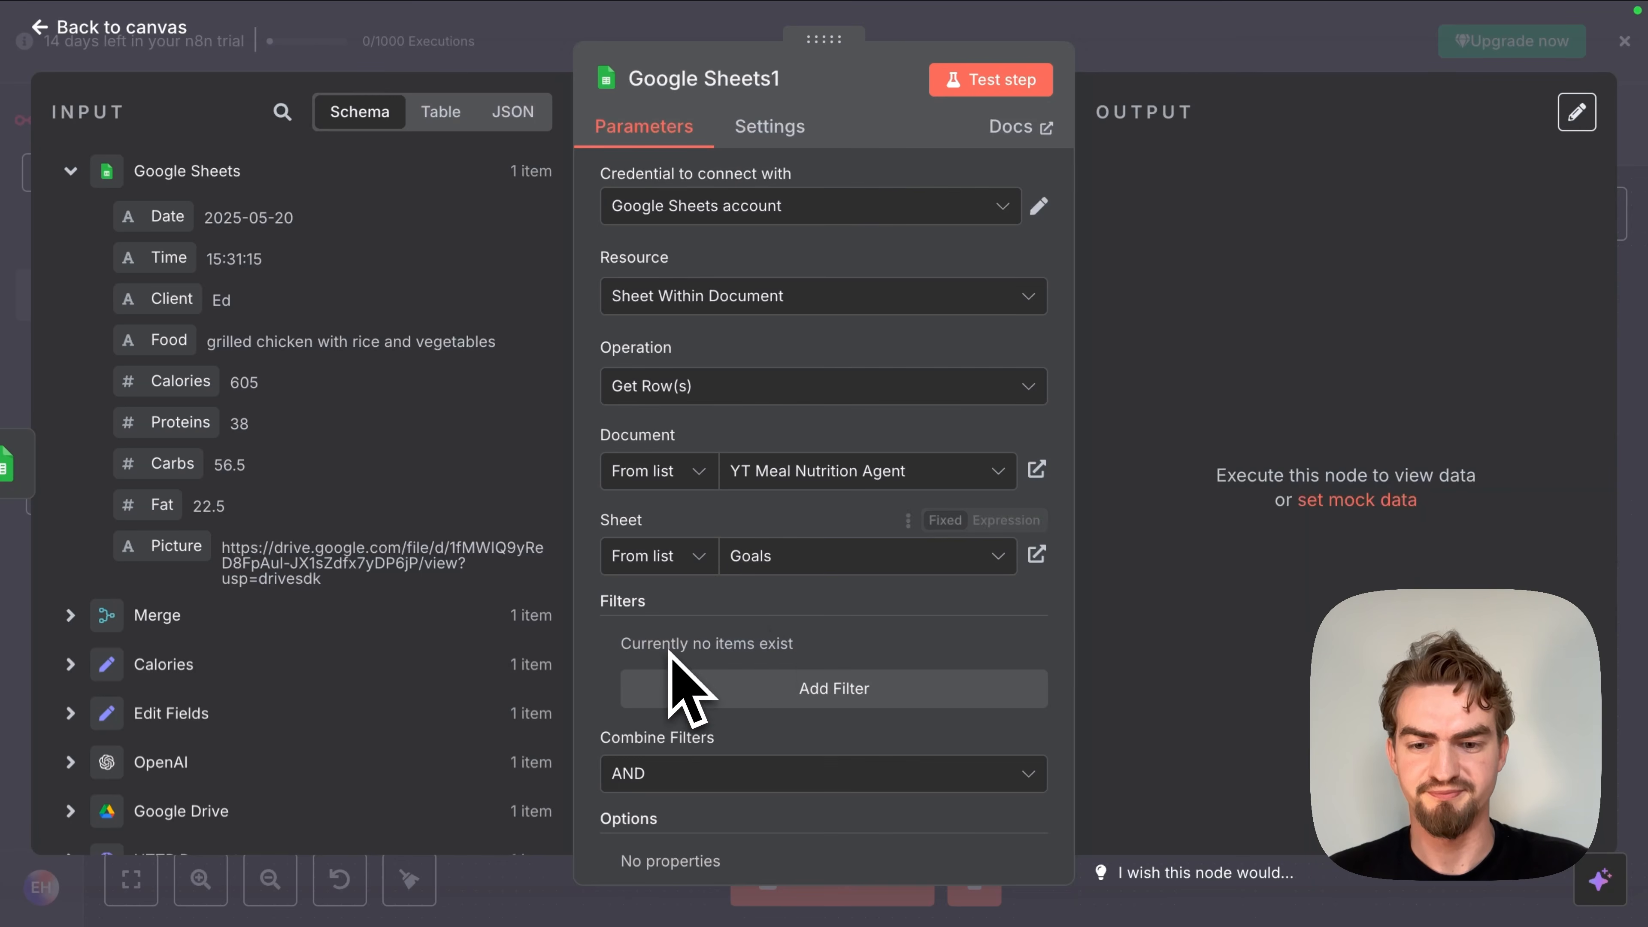
Step: Add a filter matching the Client column to the contact's profile name from the WhatsApp Trigger data
{"action": "scroll", "coordinate": [756, 620], "scroll_direction": "down", "scroll_amount": 2}
{"action": "left_click", "coordinate": [833, 604]}
{"action": "left_click", "coordinate": [773, 600]}
{"action": "left_click", "coordinate": [735, 711]}
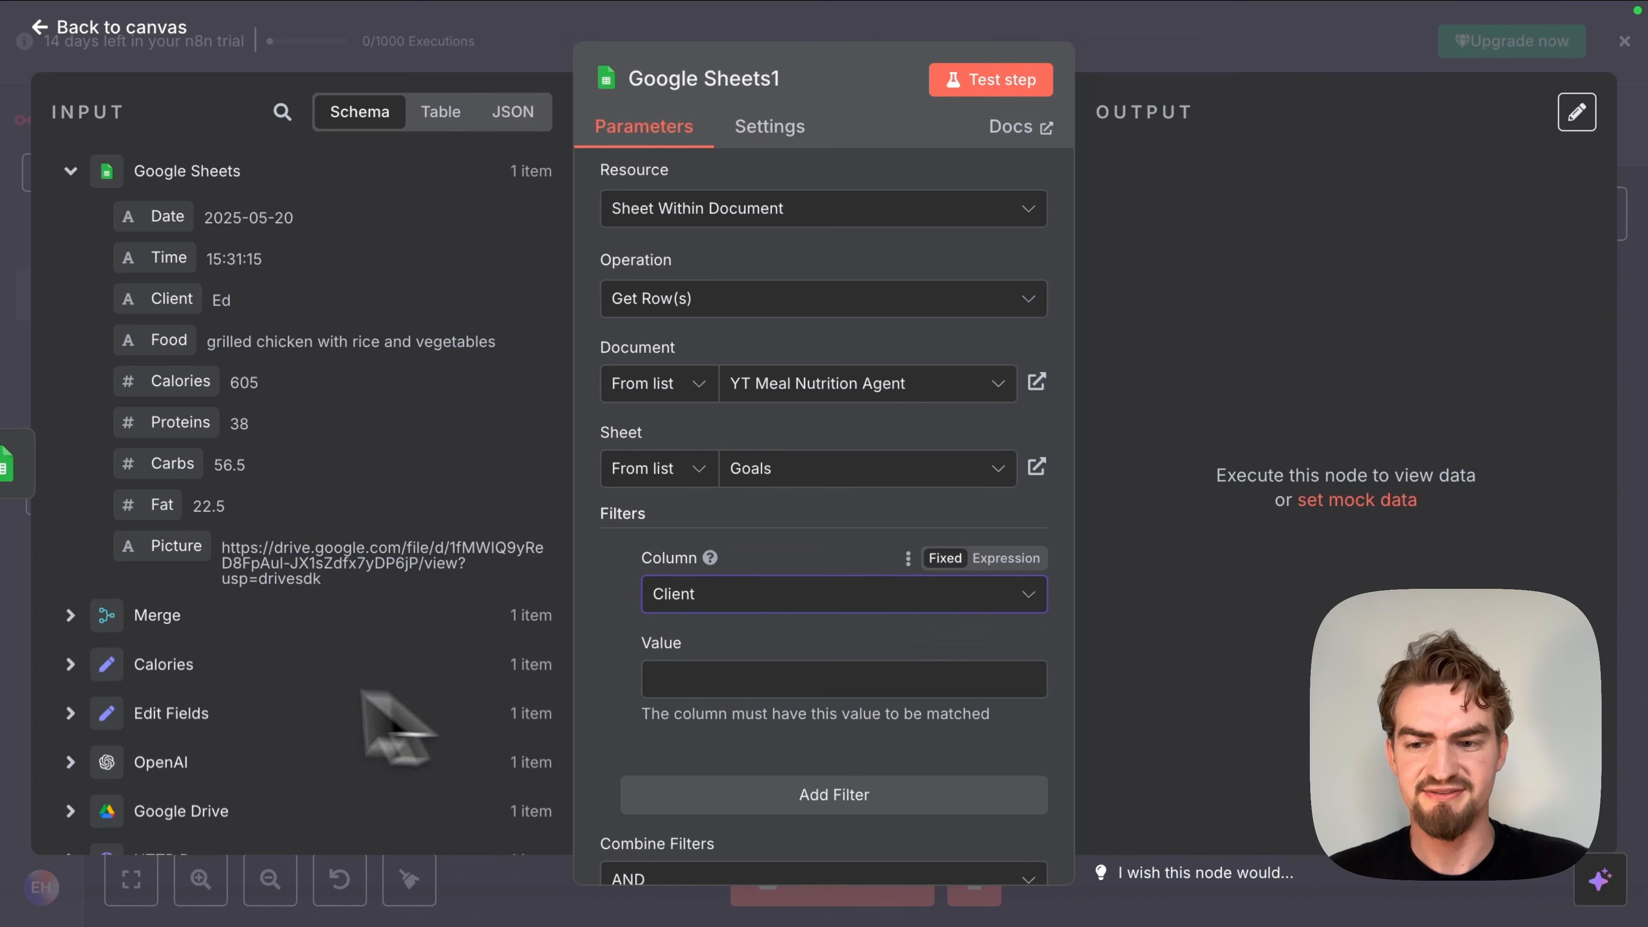
{"action": "scroll", "coordinate": [294, 490], "scroll_direction": "down", "scroll_amount": 5}
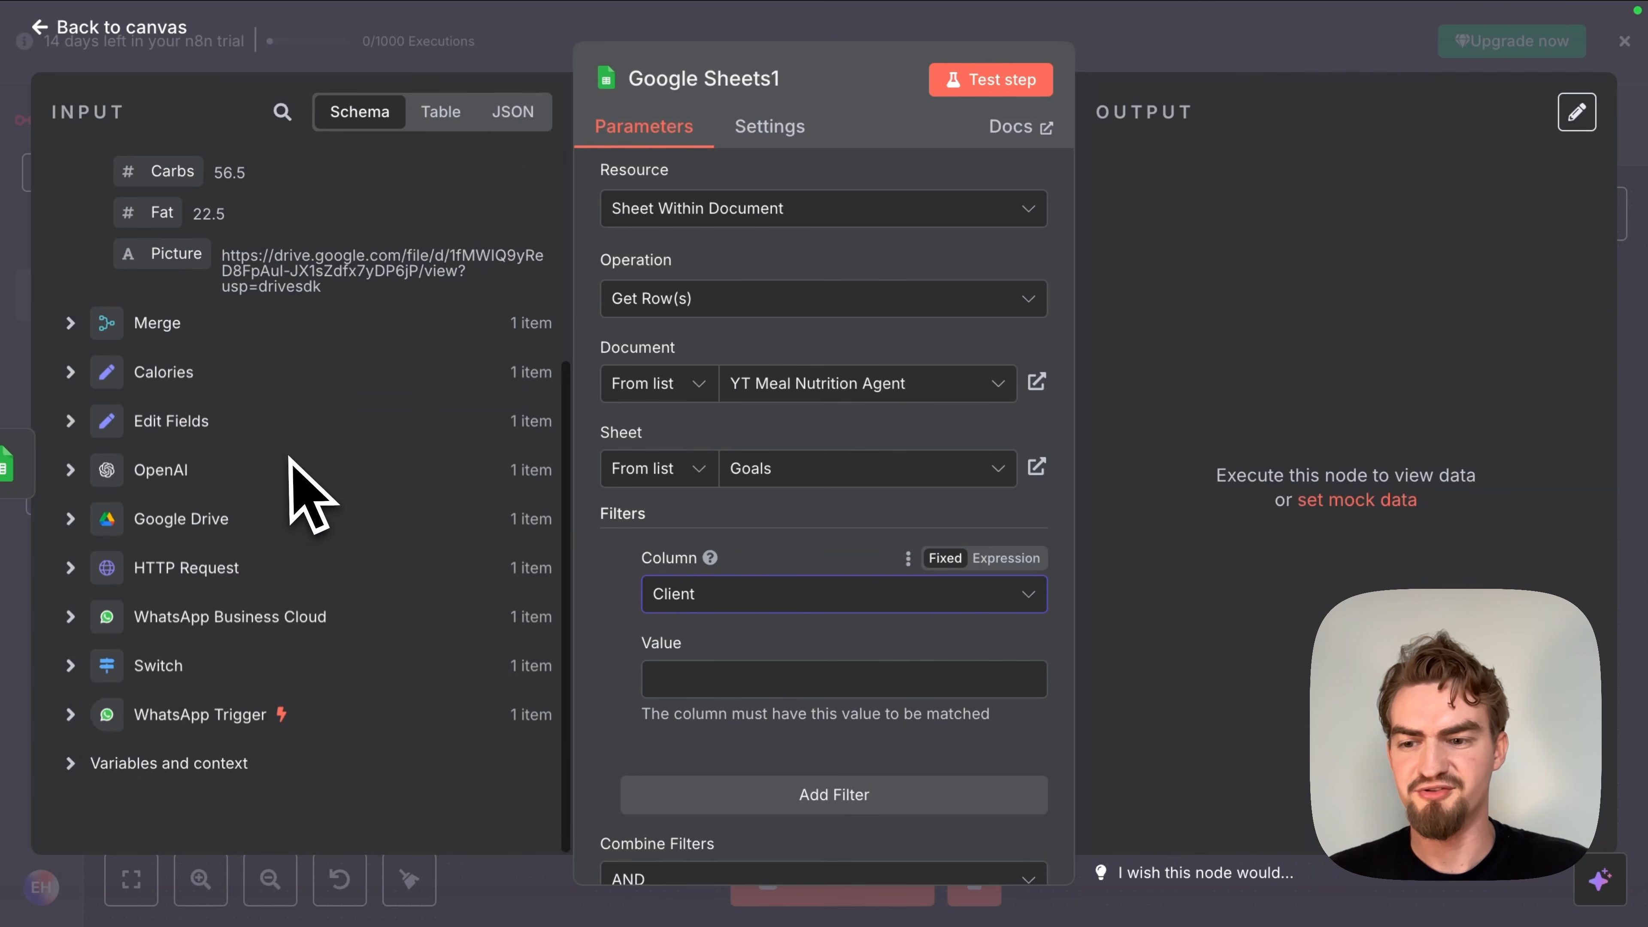
{"action": "left_click", "coordinate": [70, 715]}
{"action": "scroll", "coordinate": [276, 655], "scroll_direction": "down", "scroll_amount": 8}
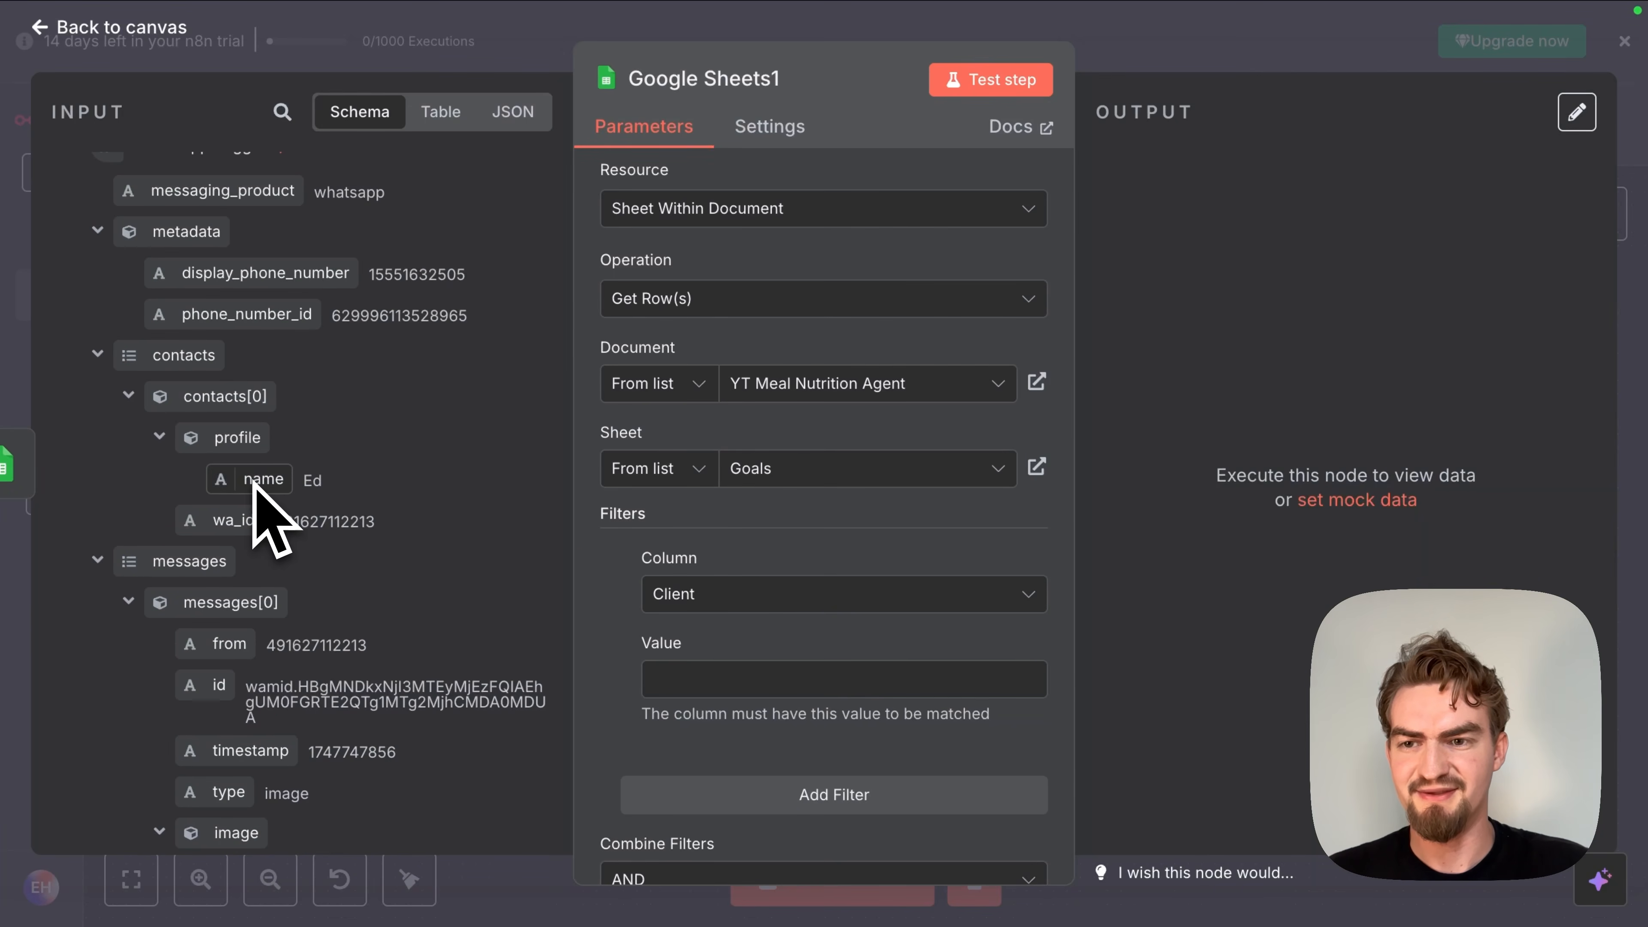
{"action": "left_click_drag", "start_coordinate": [255, 486], "coordinate": [775, 693]}
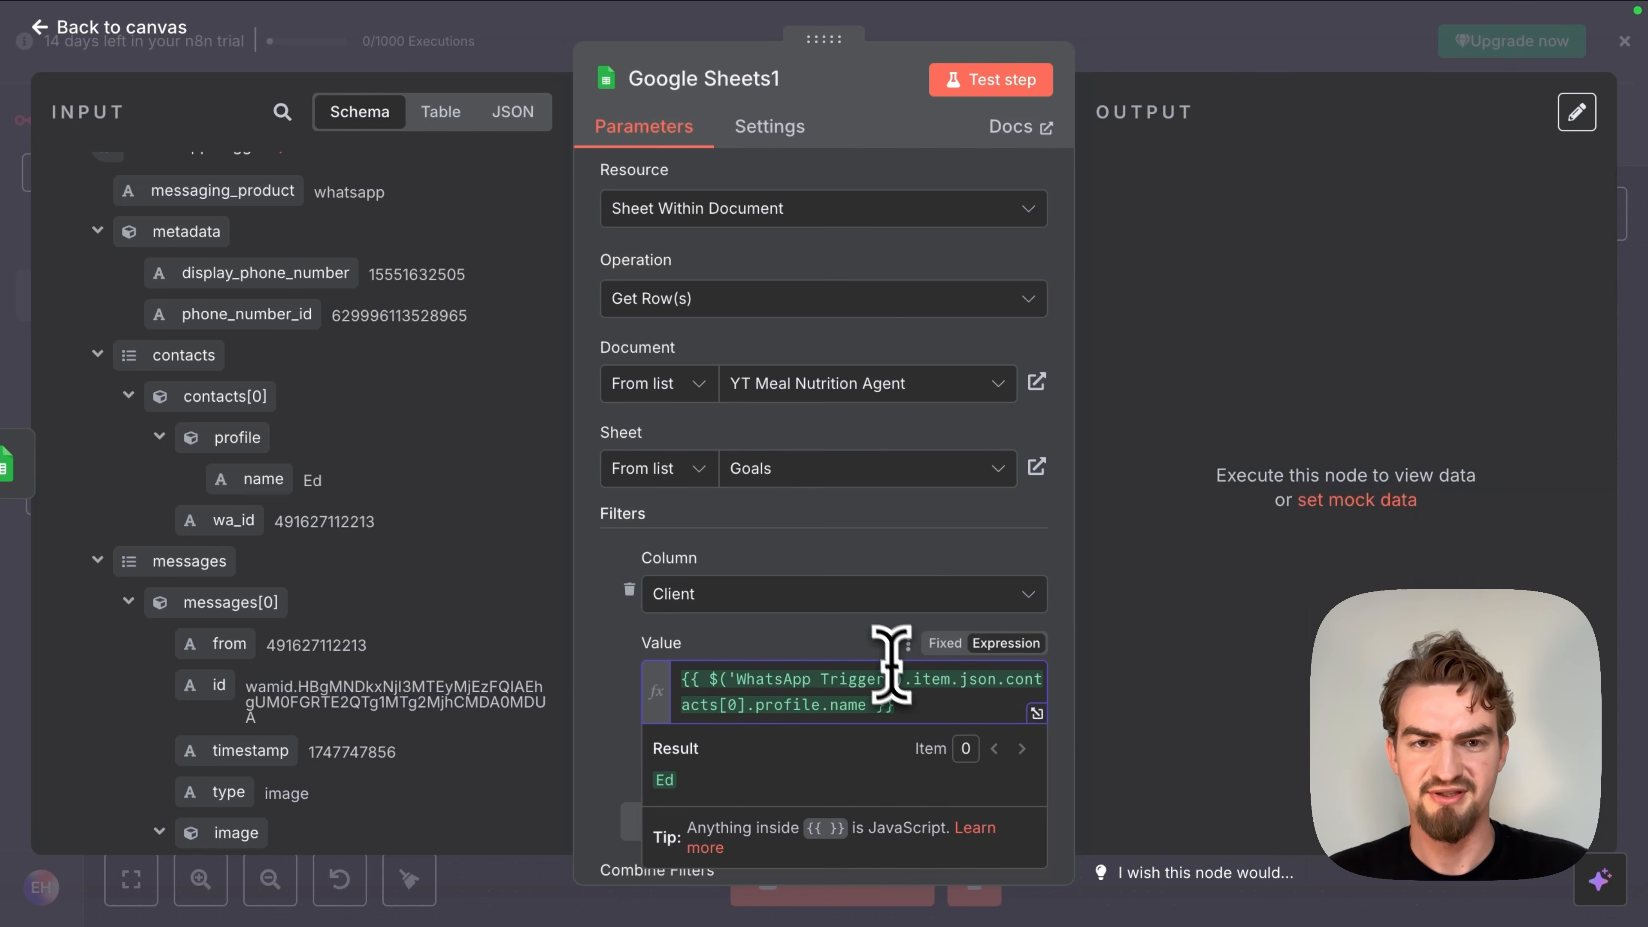
Step: Test the goals lookup node, compare the returned daily goal with the Goals sheet, and return to the workflow canvas
{"action": "scroll", "coordinate": [894, 668], "scroll_direction": "down", "scroll_amount": 2}
{"action": "left_click", "coordinate": [993, 81]}
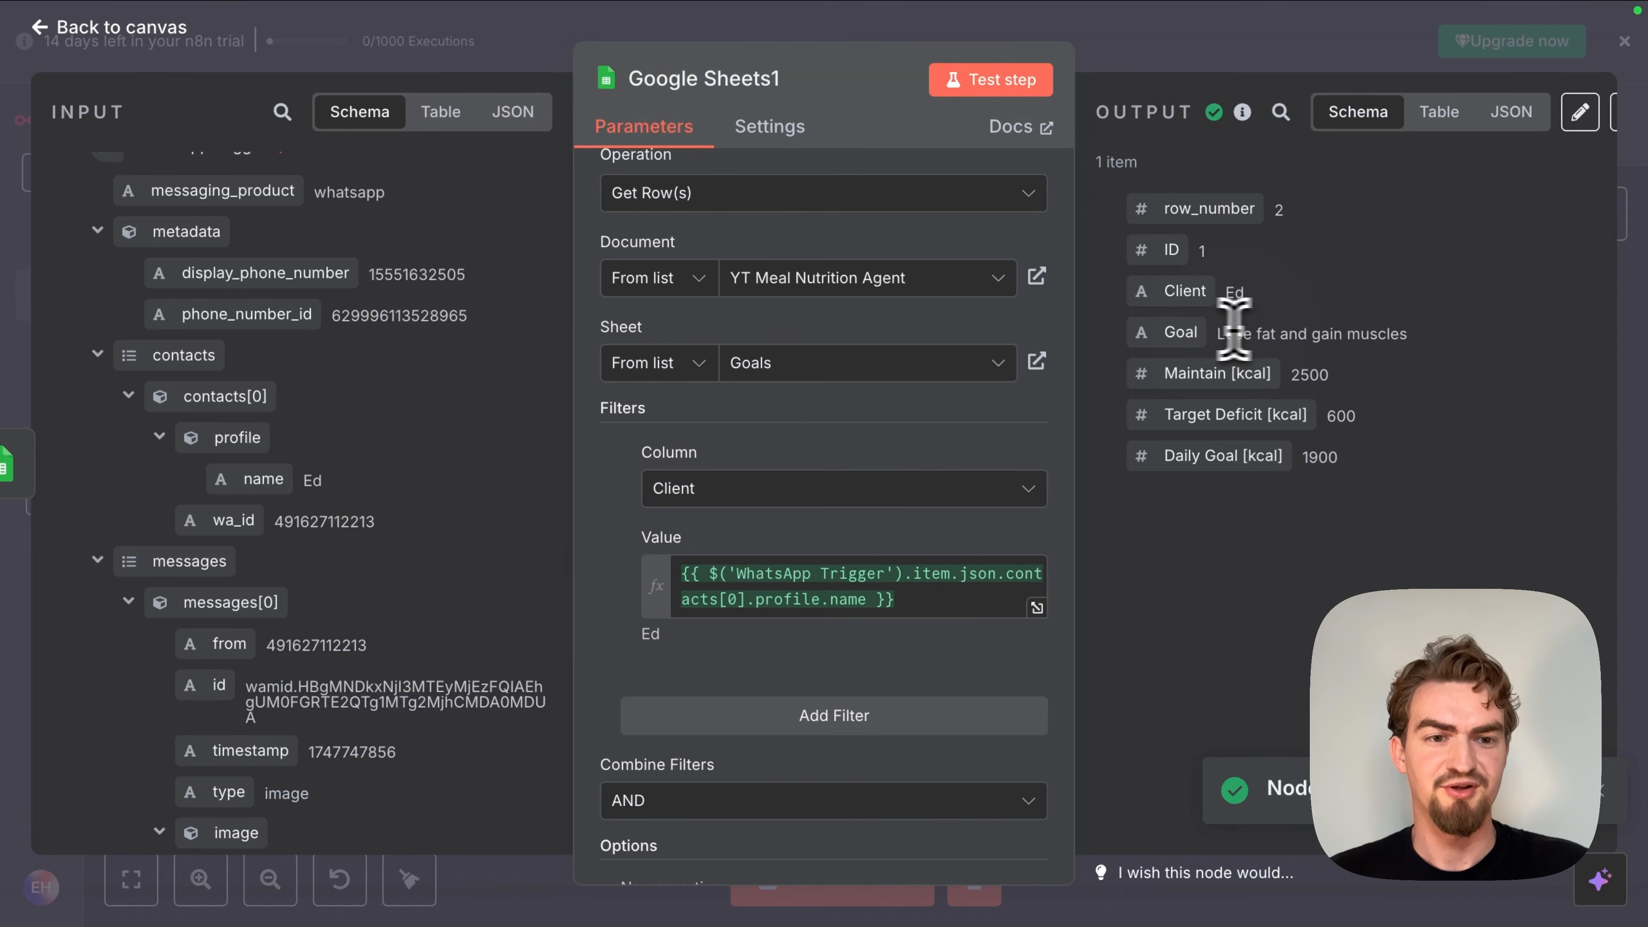
{"action": "left_click_drag", "start_coordinate": [1226, 333], "coordinate": [1435, 344]}
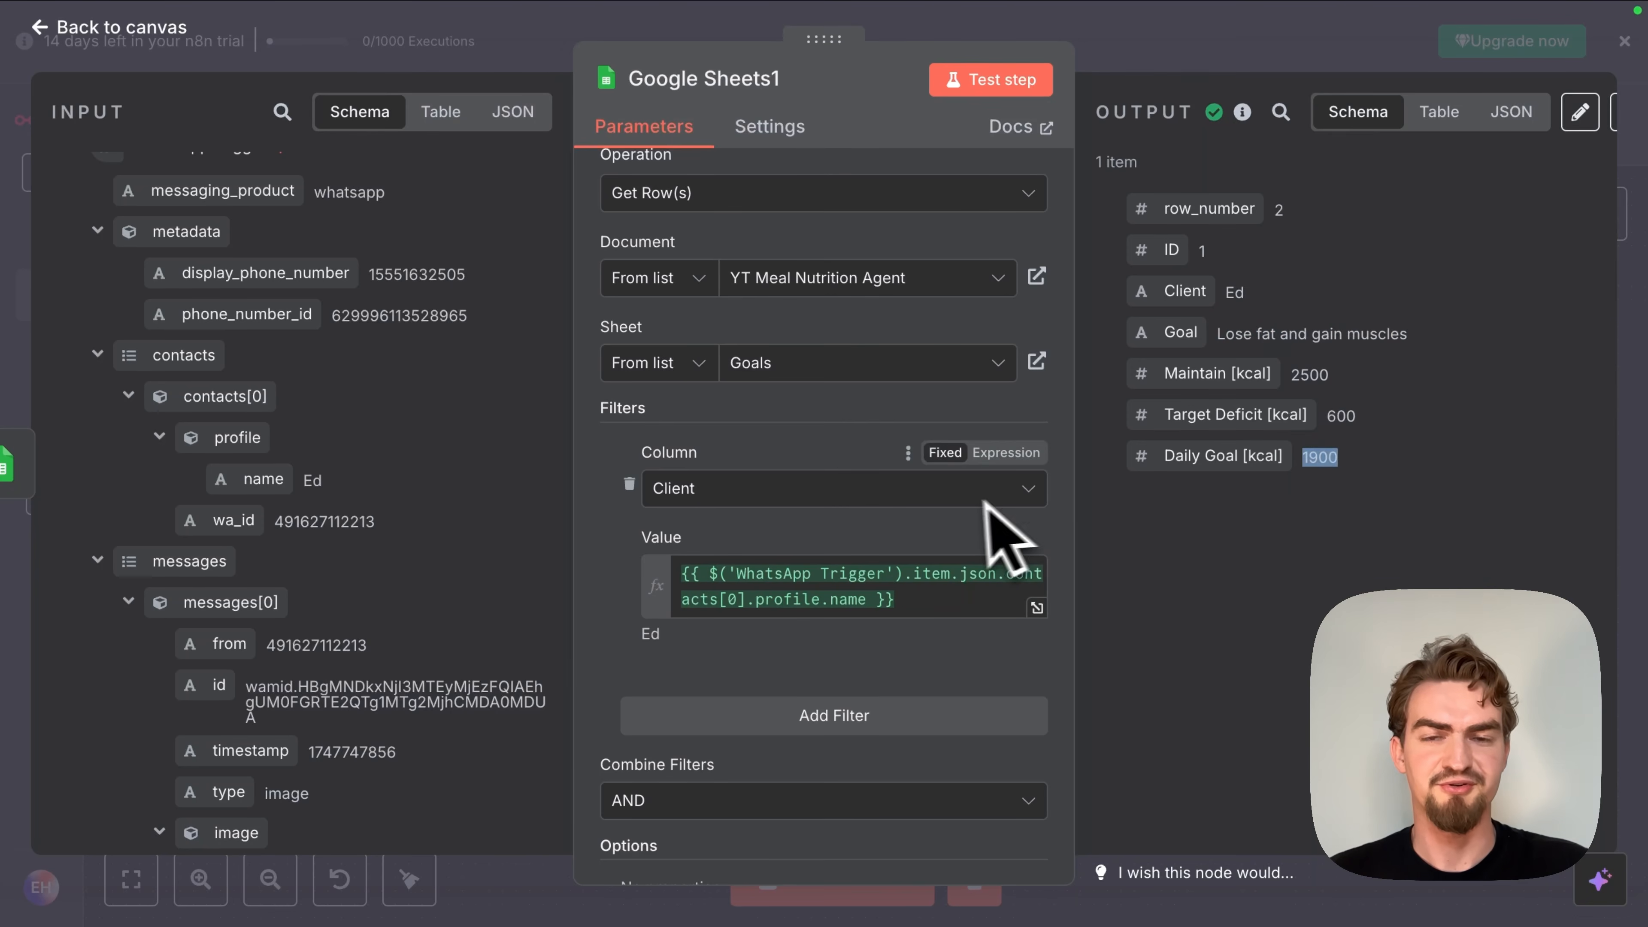
{"action": "left_click", "coordinate": [1064, 65]}
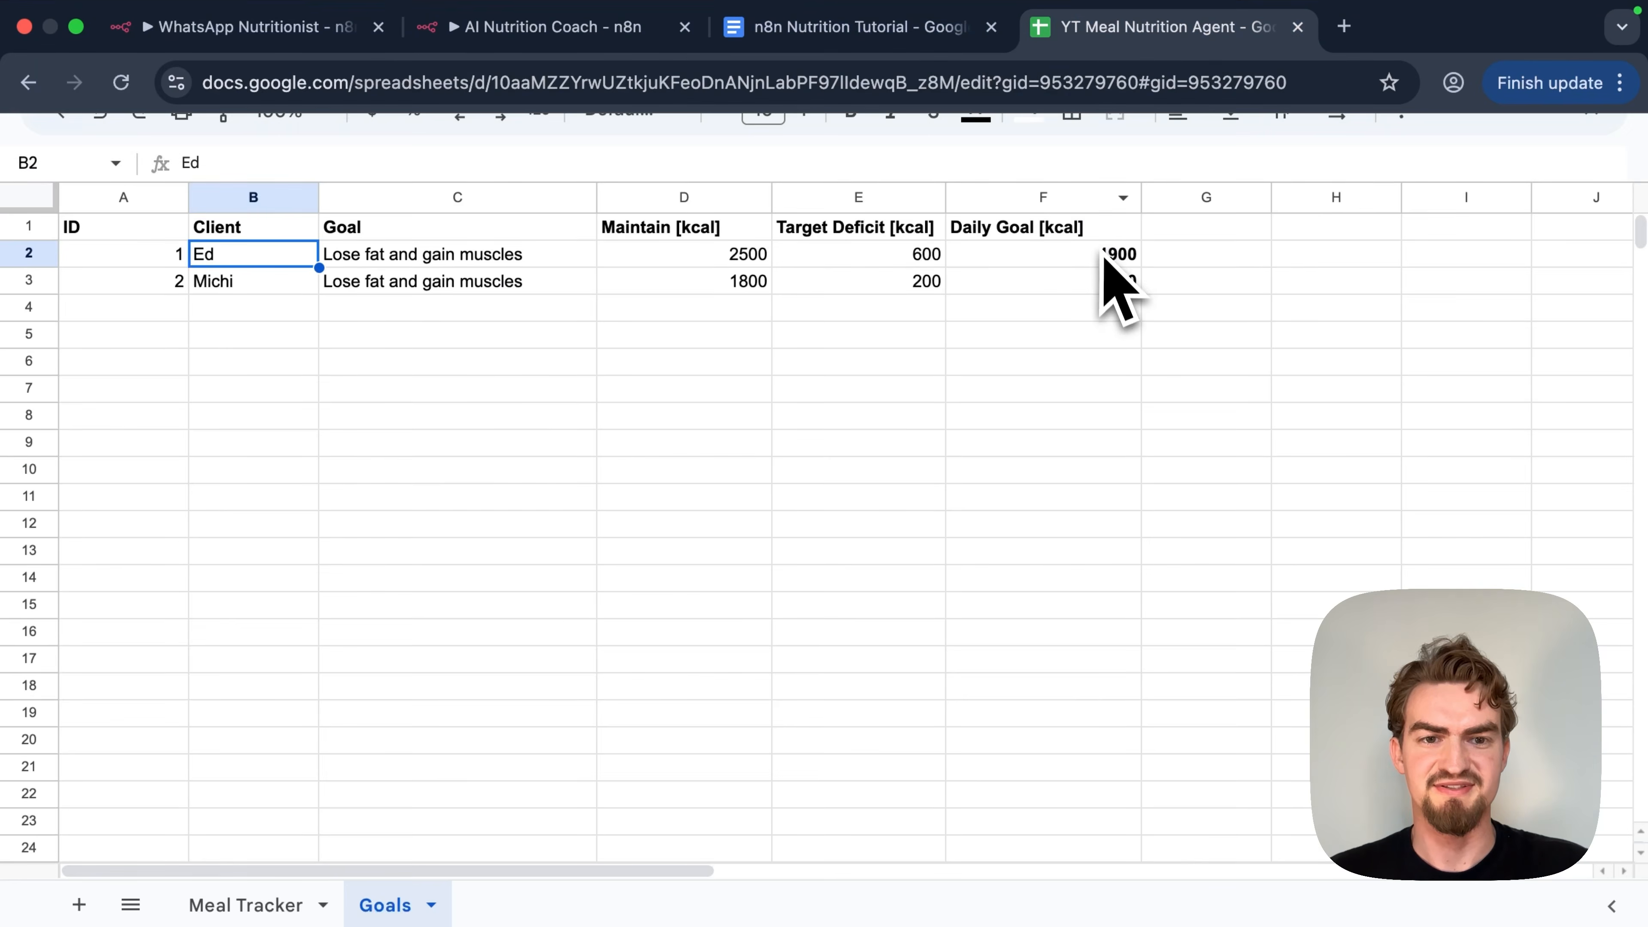
{"action": "left_click", "coordinate": [1106, 256]}
{"action": "left_click", "coordinate": [617, 60]}
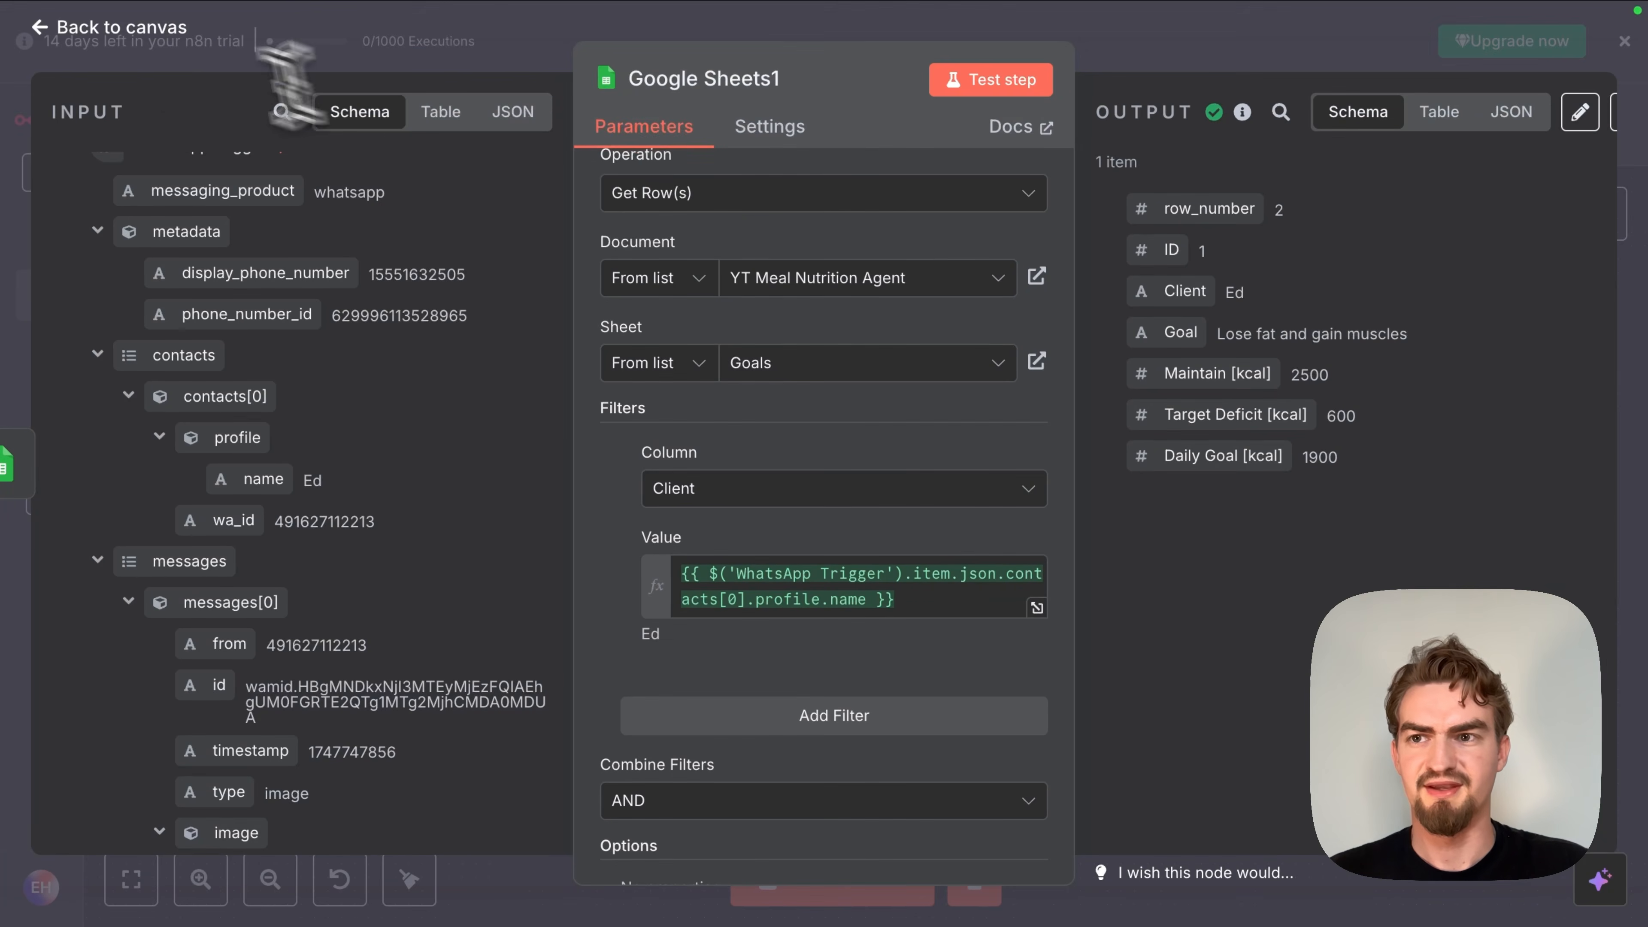
{"action": "left_click", "coordinate": [163, 30]}
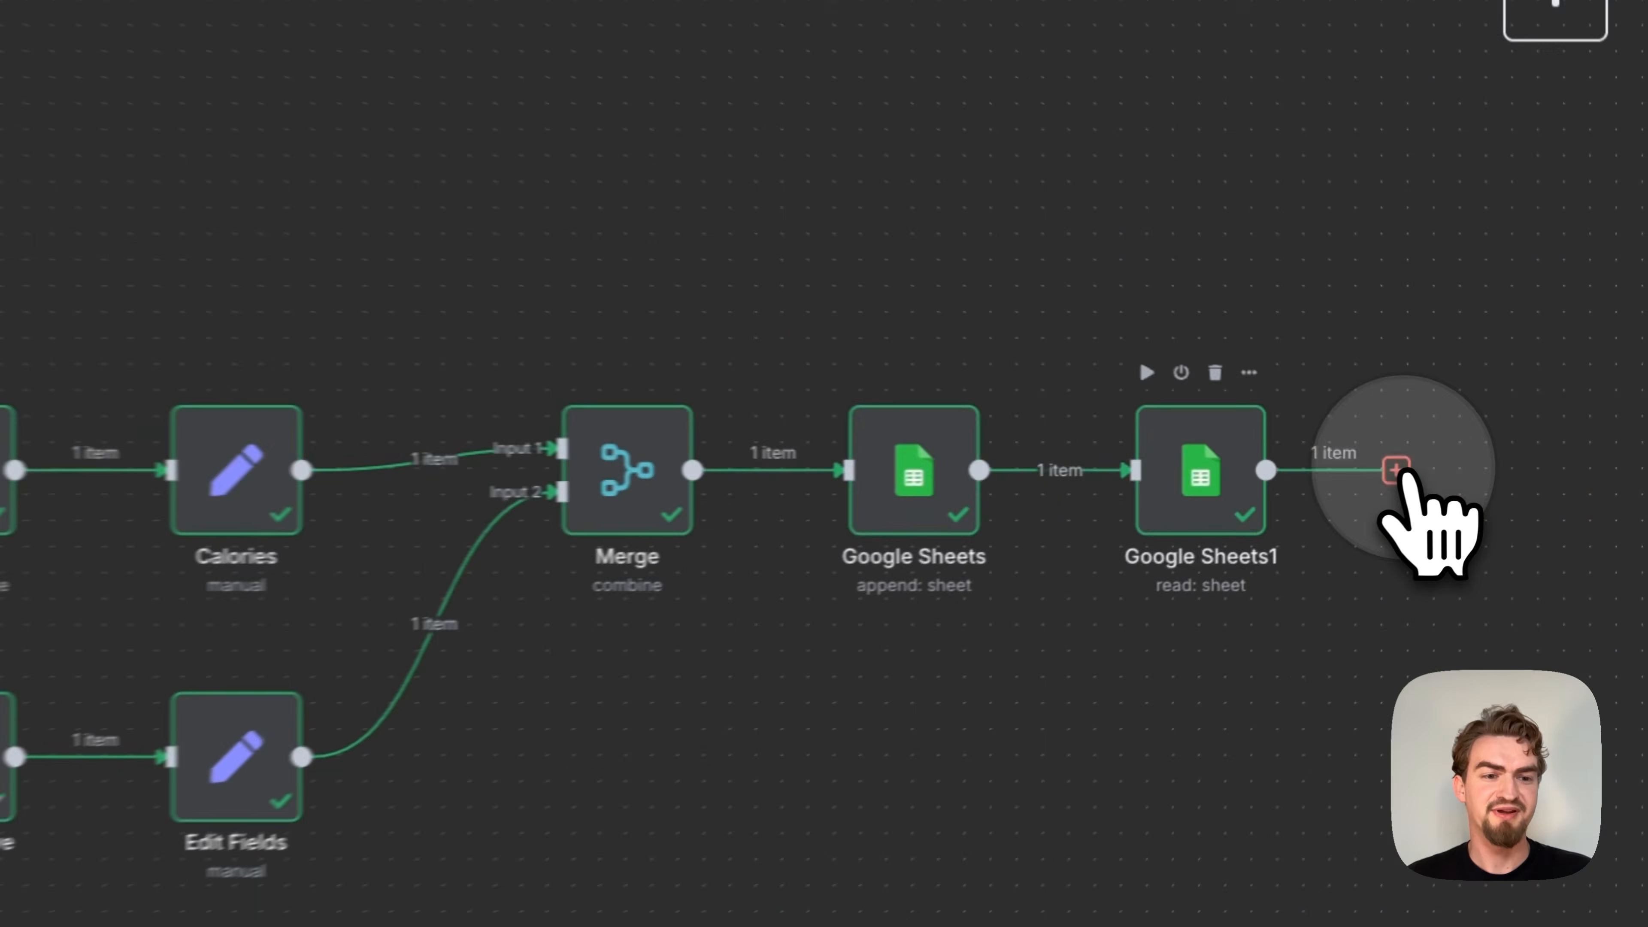
Step: Add an OpenAI node with the Message a model action after the Google Sheets1 node
{"action": "left_click", "coordinate": [1519, 463]}
{"action": "type", "text": "openai"}
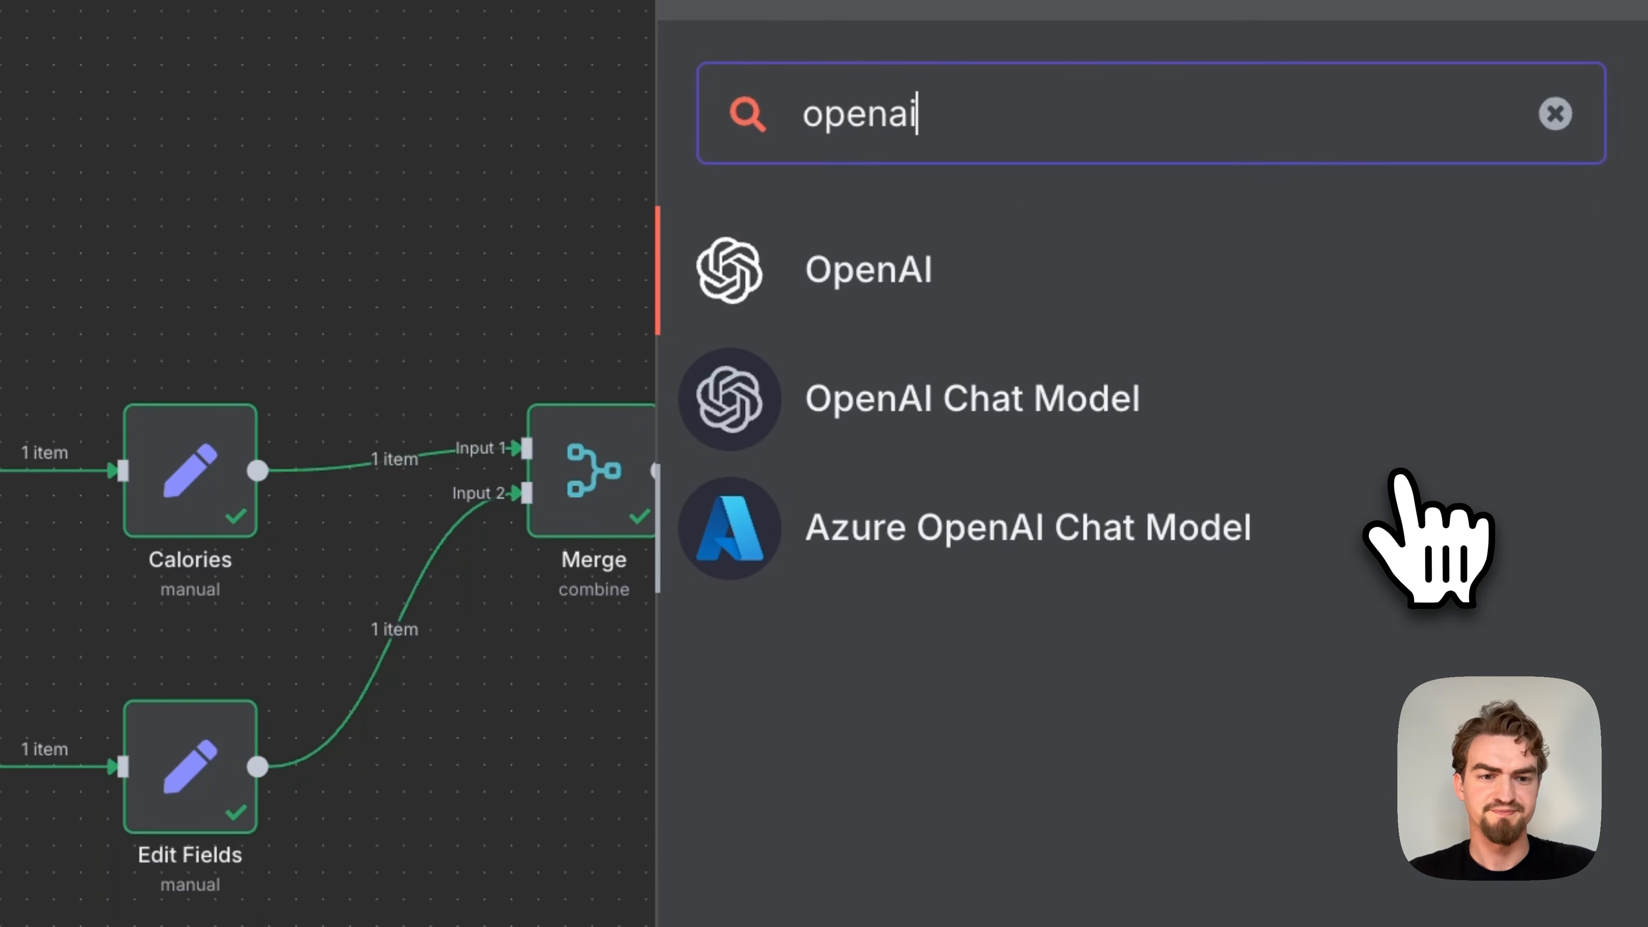
{"action": "left_click", "coordinate": [1052, 280]}
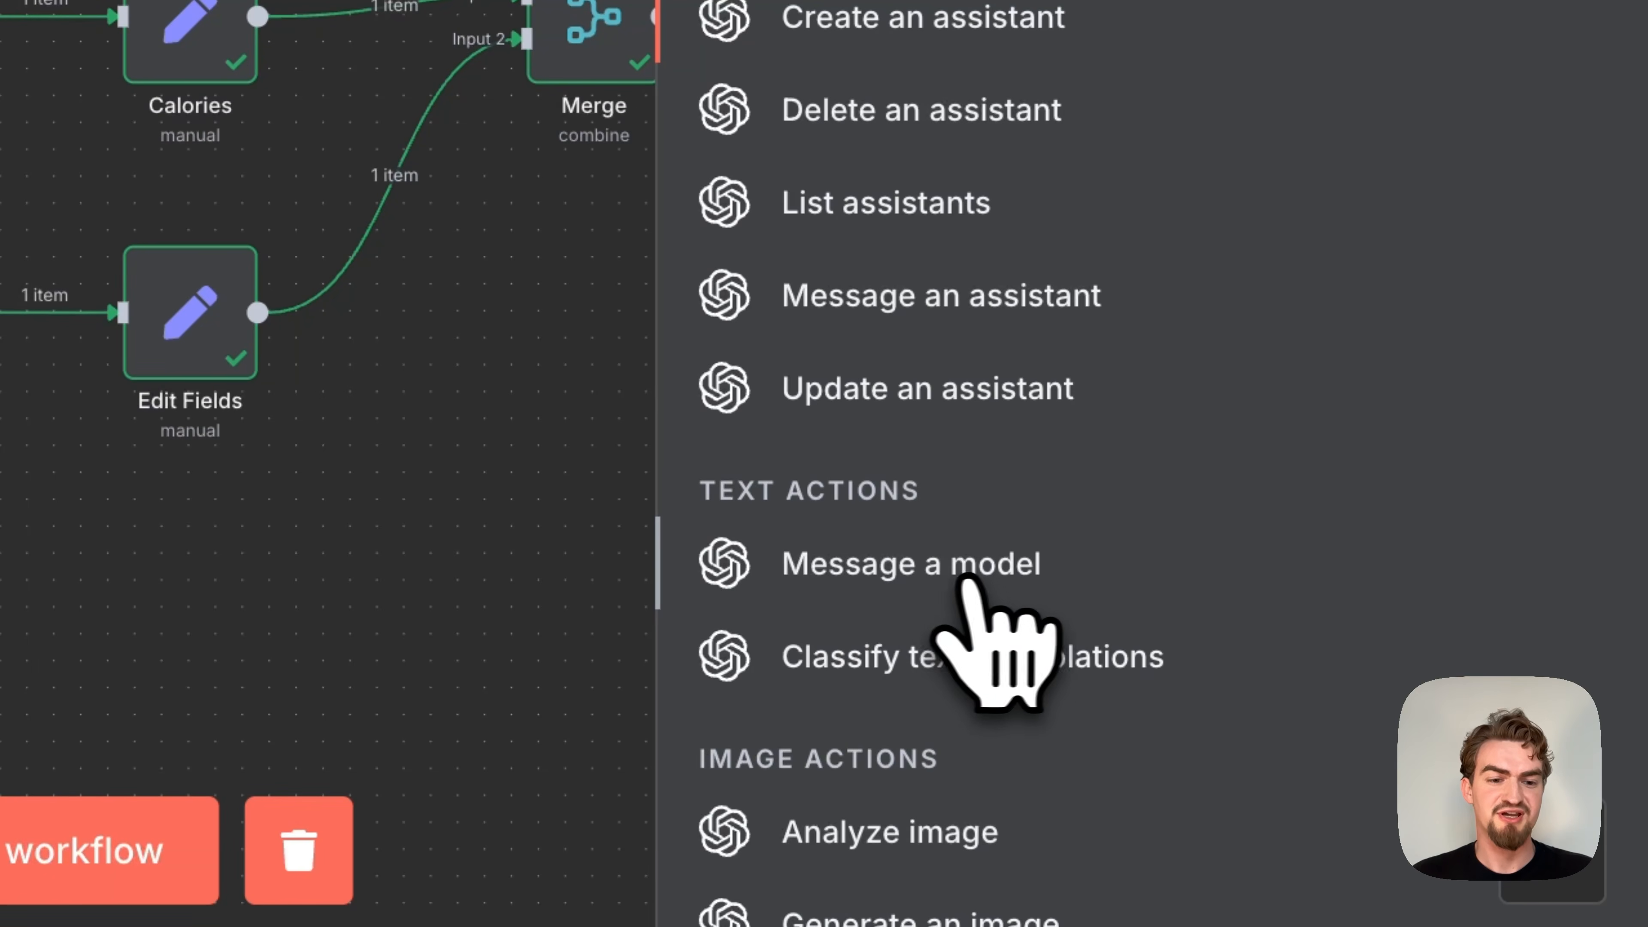
{"action": "left_click", "coordinate": [990, 580]}
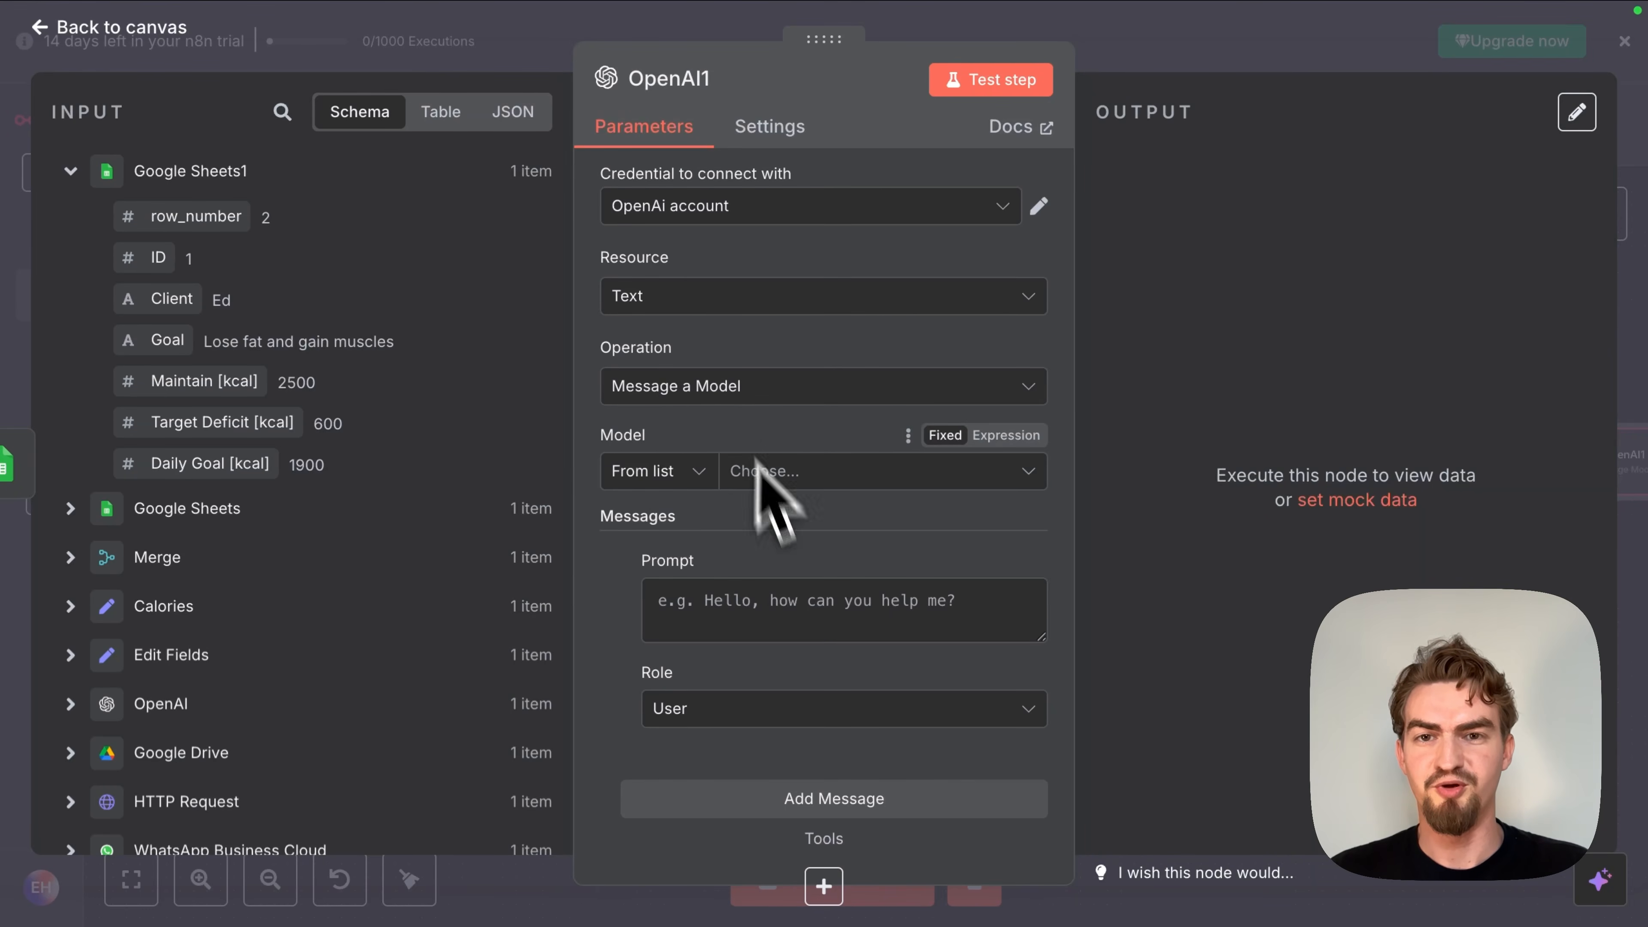
Step: Set the new OpenAI node's model to GPT-4o, as specified for the Motivation Coach in the n8n Nutrition Tutorial document
{"action": "left_click", "coordinate": [784, 73]}
{"action": "scroll", "coordinate": [717, 338], "scroll_direction": "down", "scroll_amount": 2}
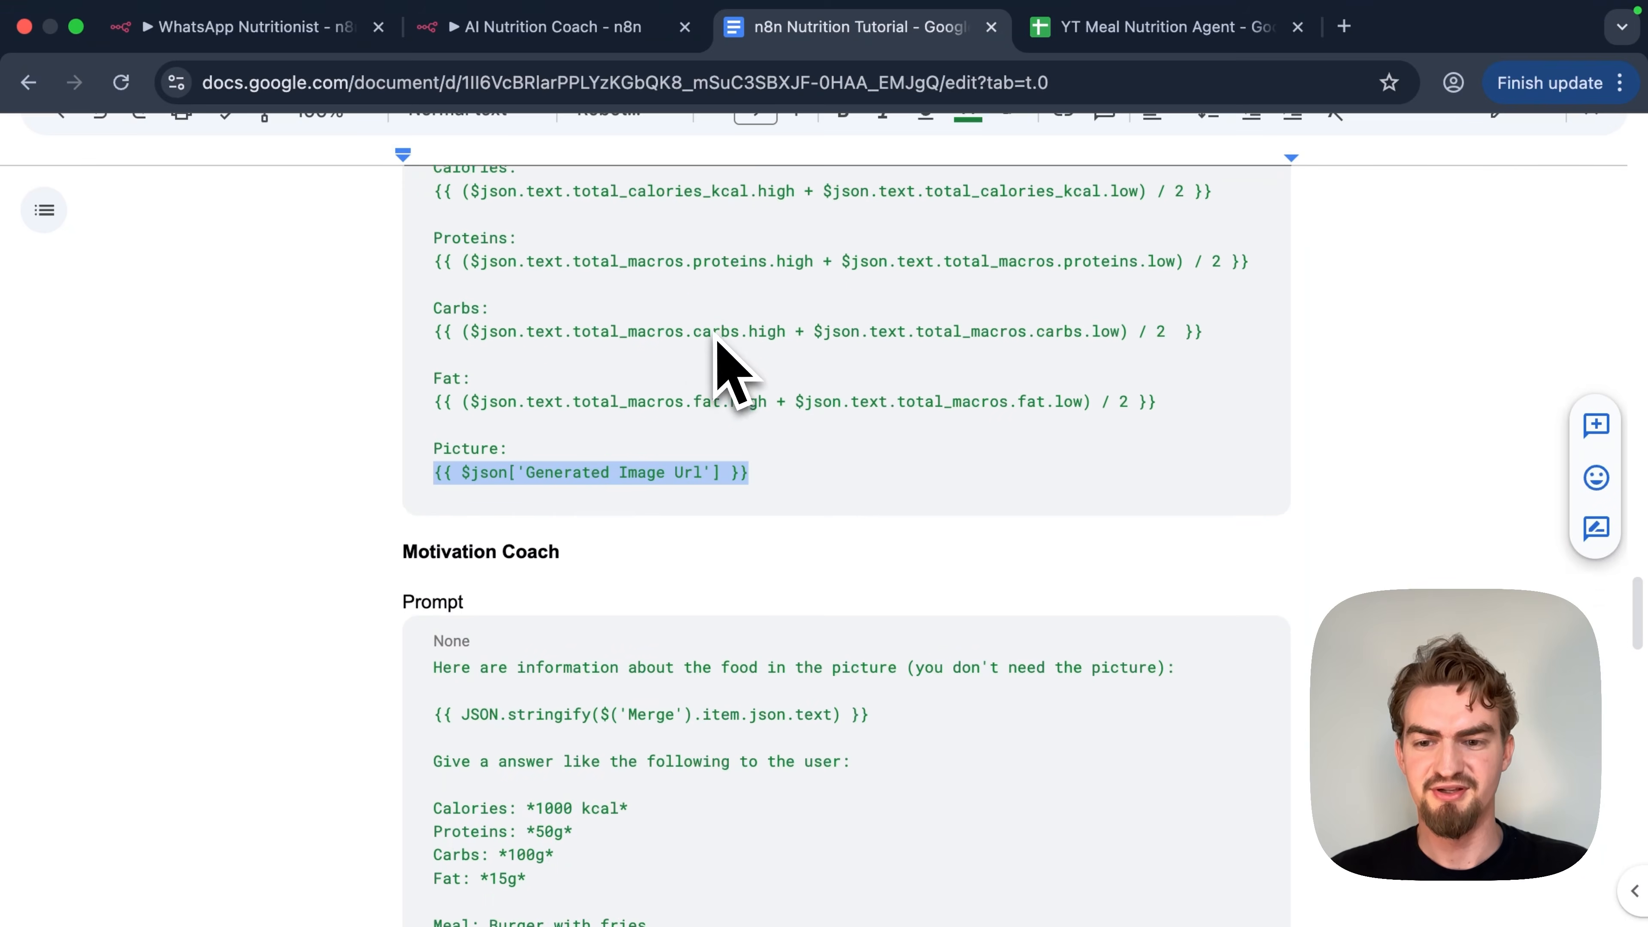
{"action": "scroll", "coordinate": [714, 334], "scroll_direction": "down", "scroll_amount": 10}
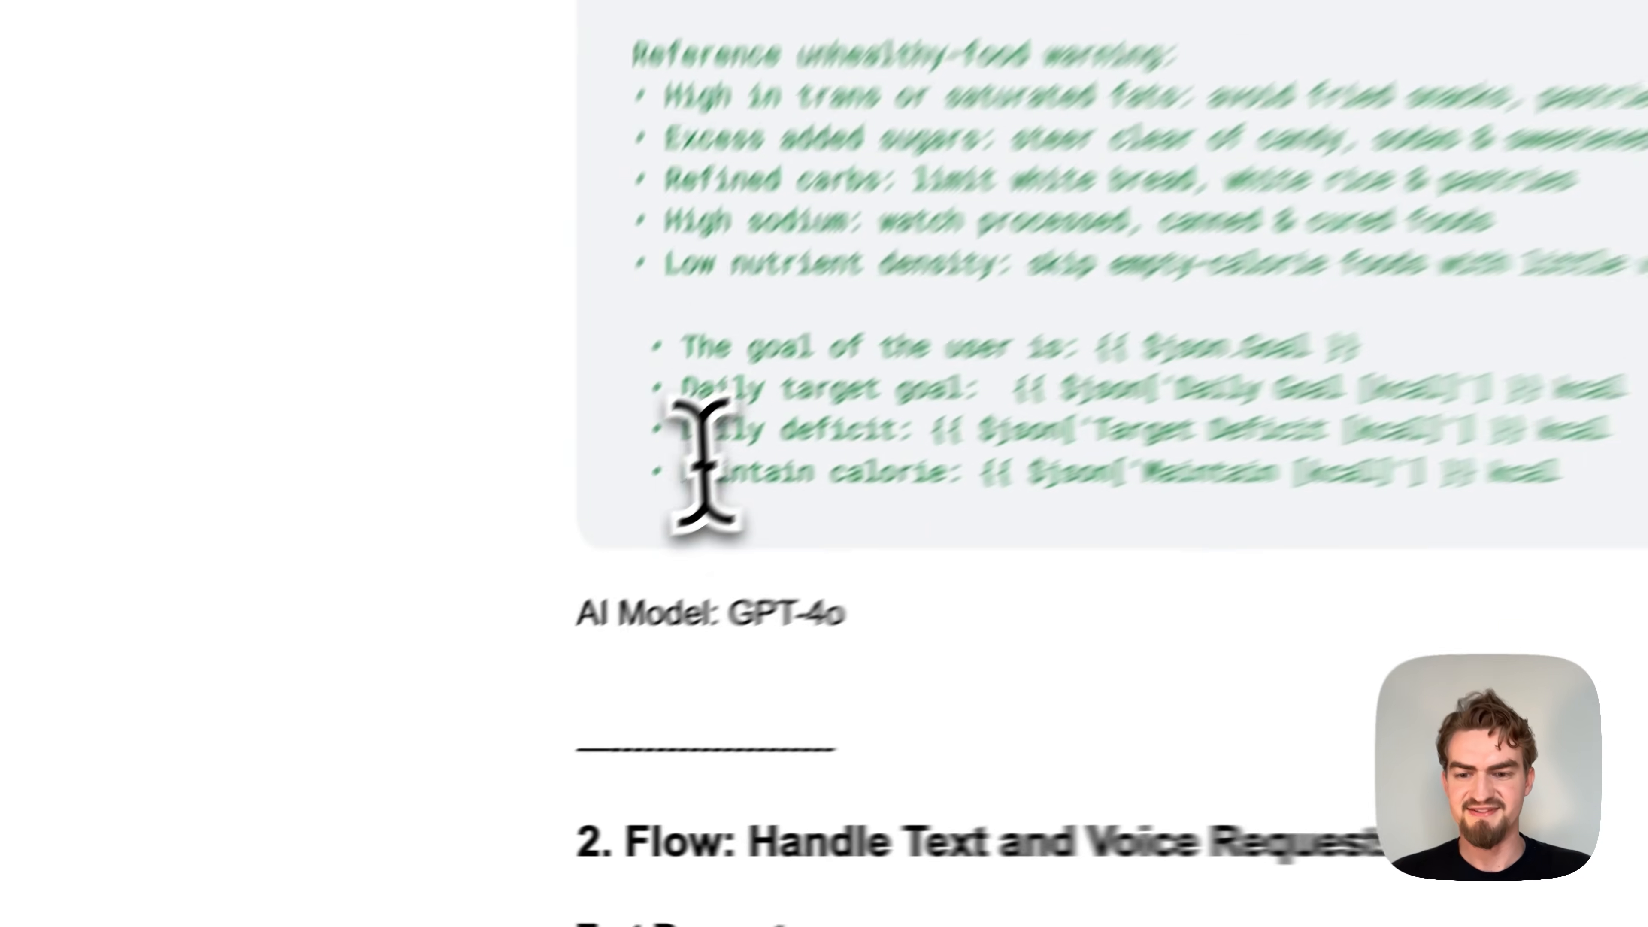
{"action": "left_click_drag", "start_coordinate": [490, 730], "coordinate": [518, 730]}
{"action": "left_click_drag", "start_coordinate": [860, 584], "coordinate": [929, 580]}
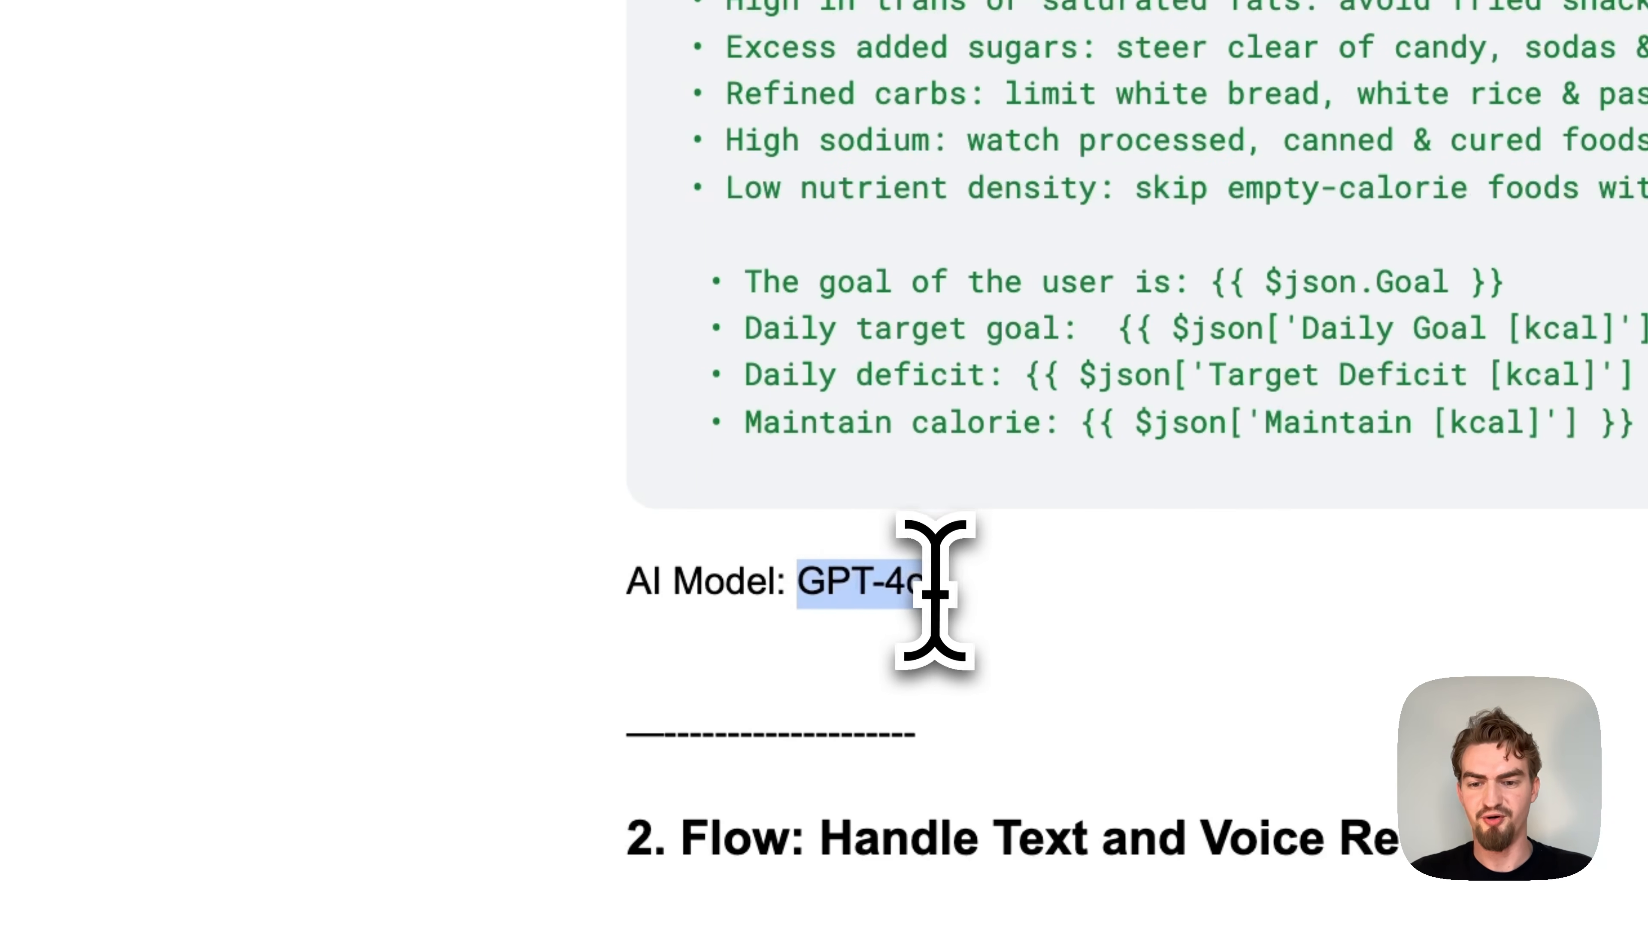
{"action": "key", "text": "super+c"}
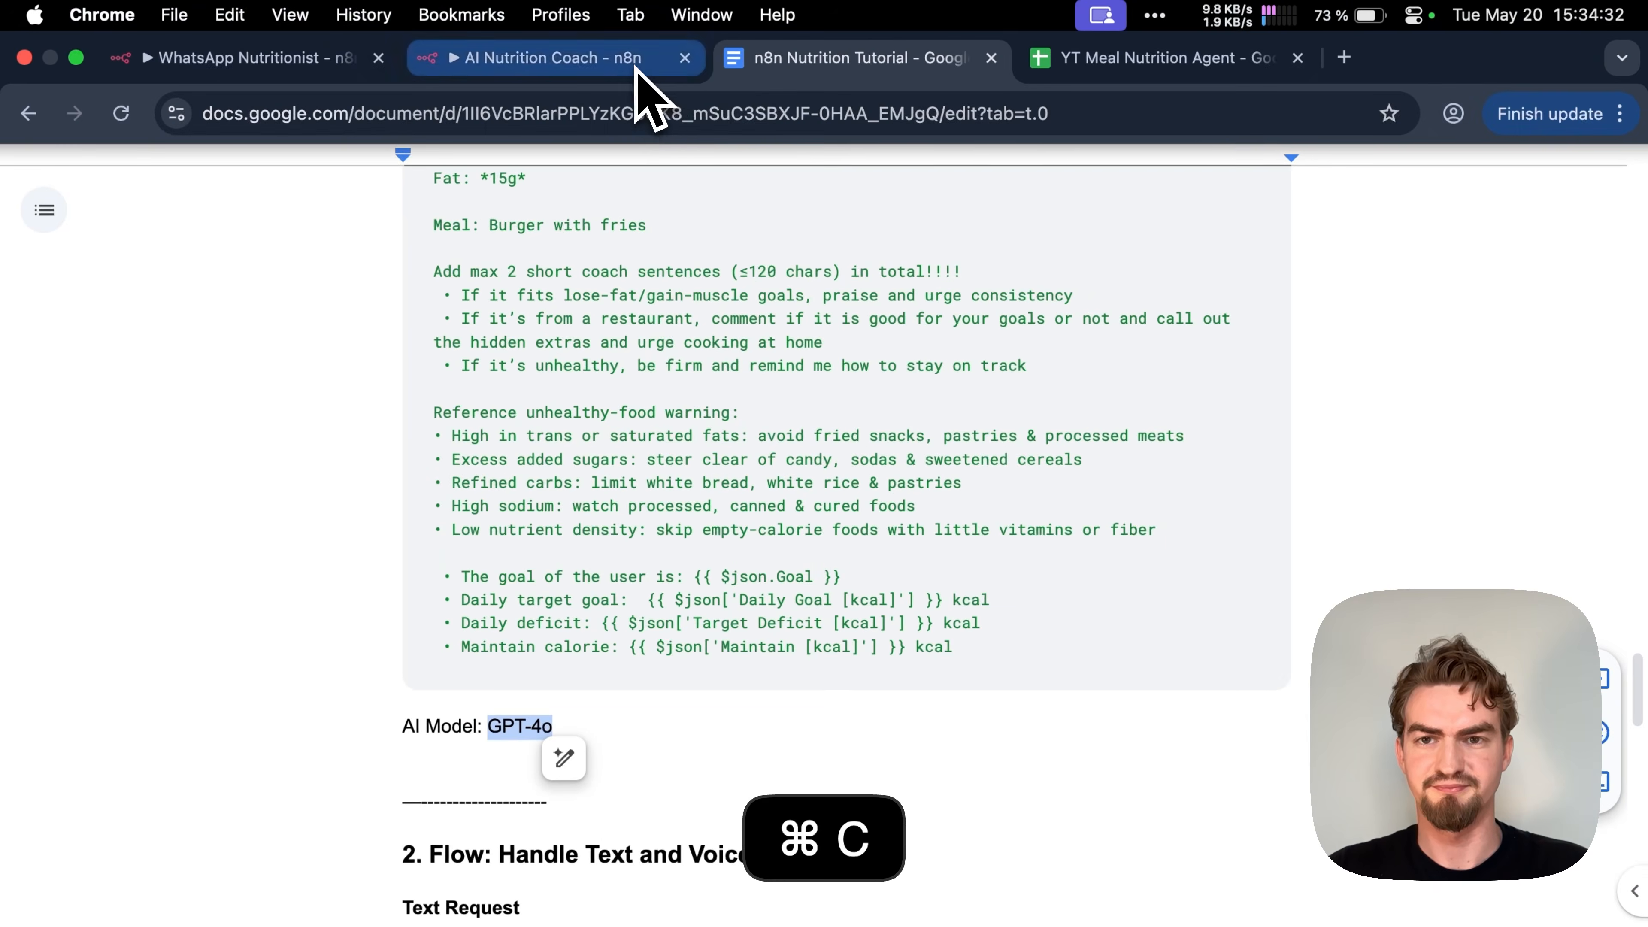
{"action": "left_click", "coordinate": [636, 64]}
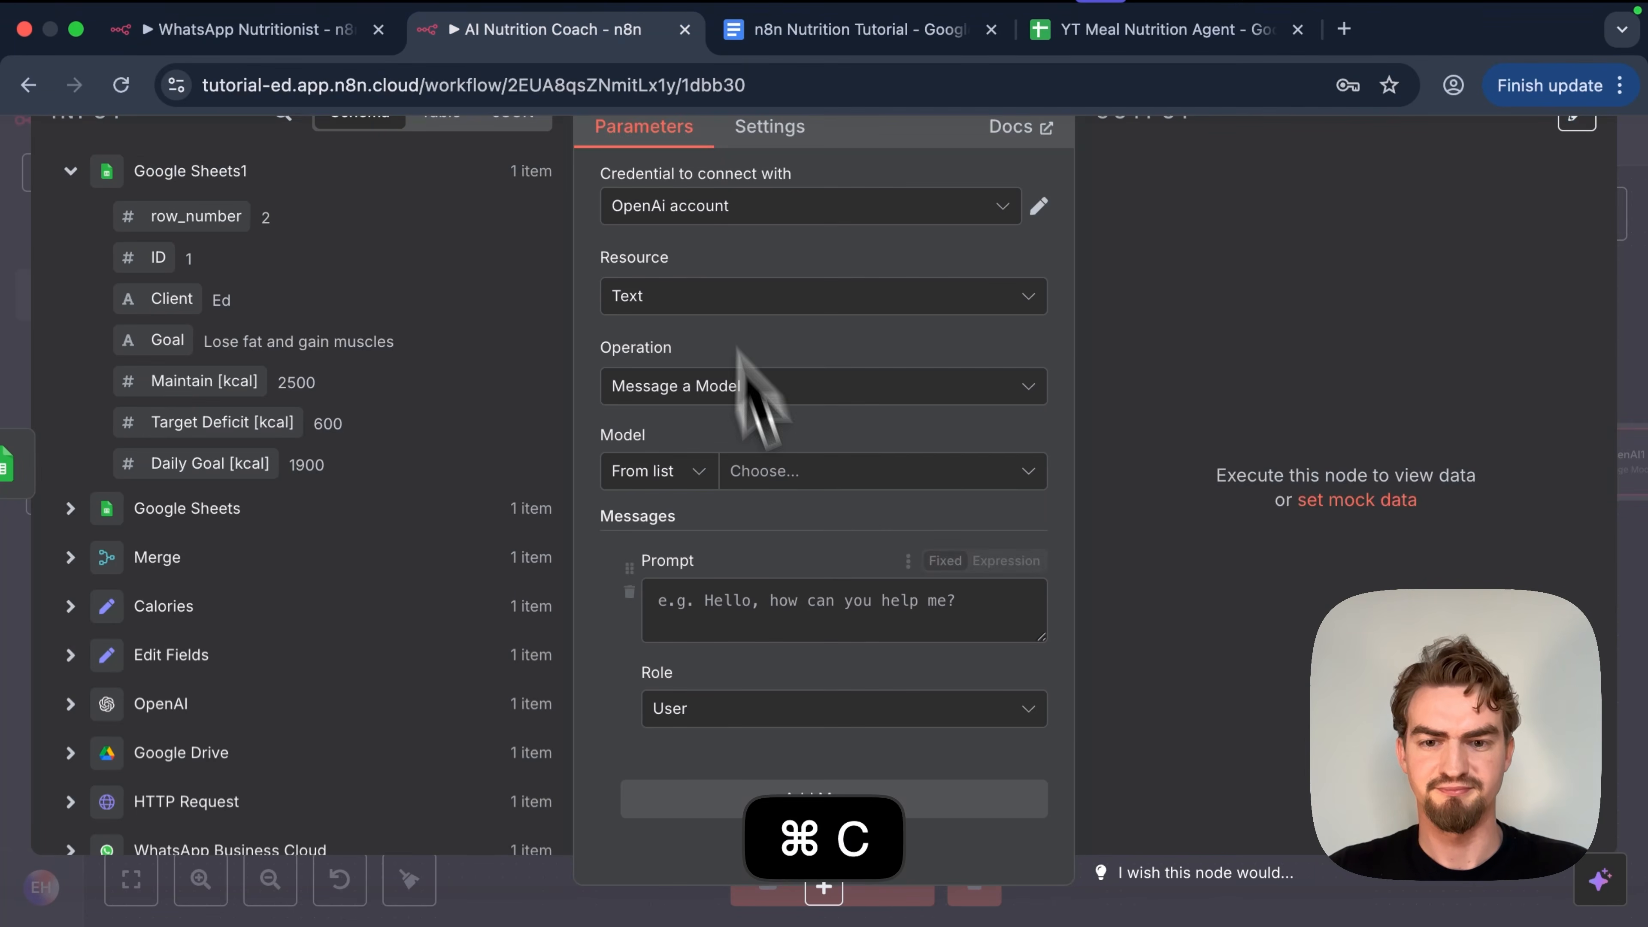
{"action": "left_click", "coordinate": [831, 474]}
{"action": "key", "text": "super+v"}
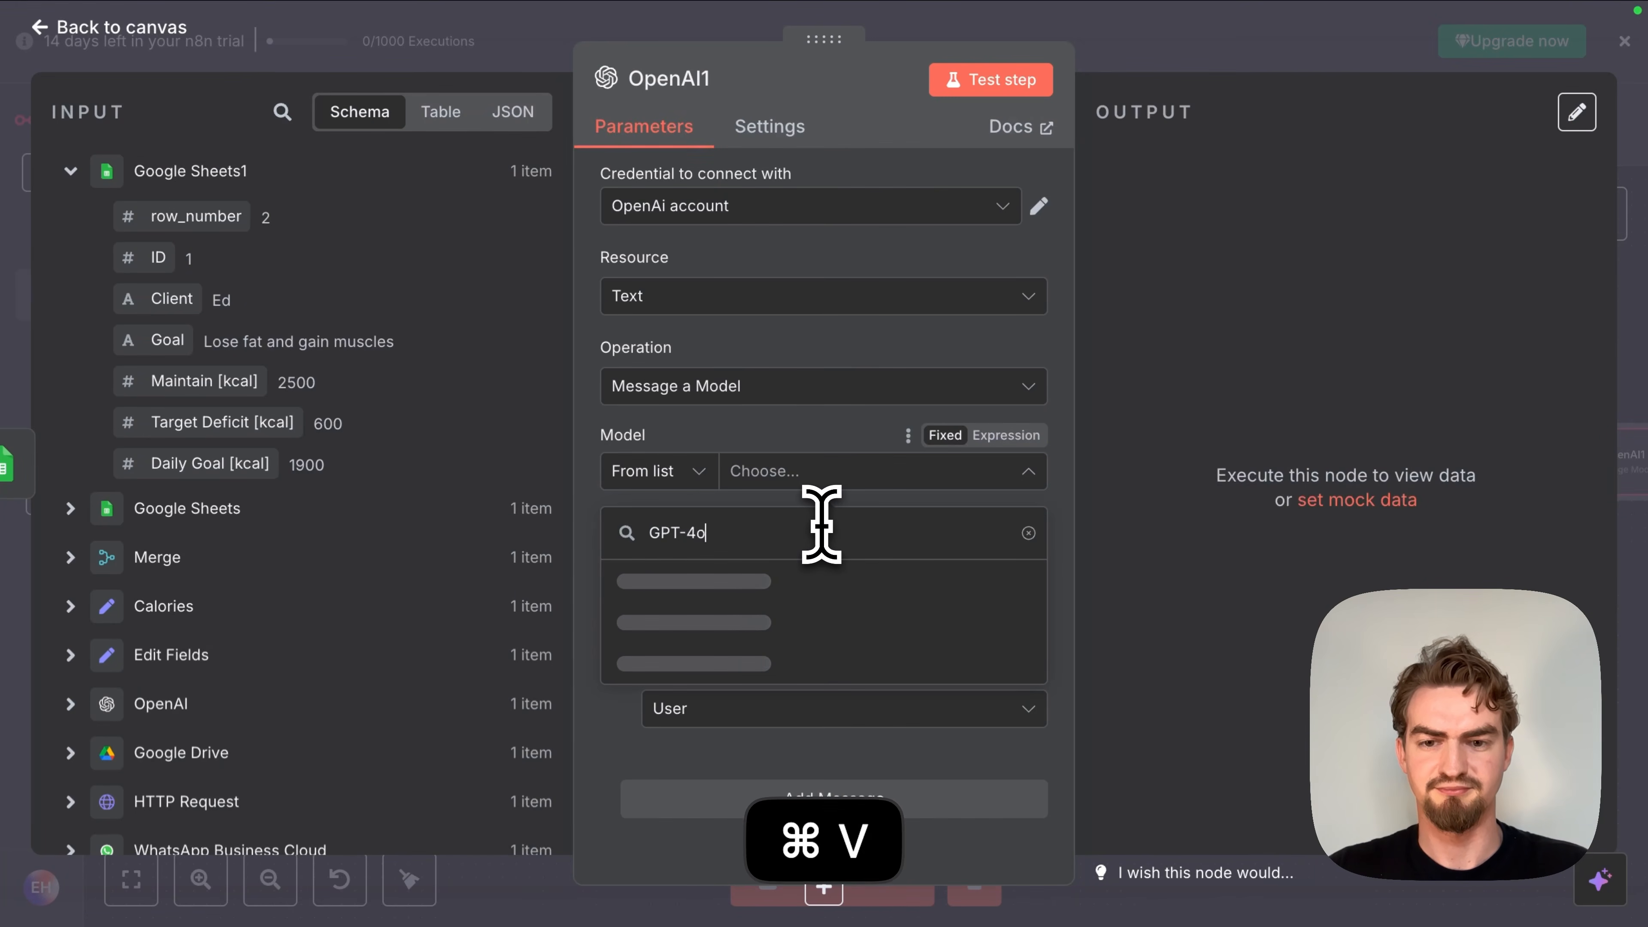
{"action": "left_click", "coordinate": [766, 621]}
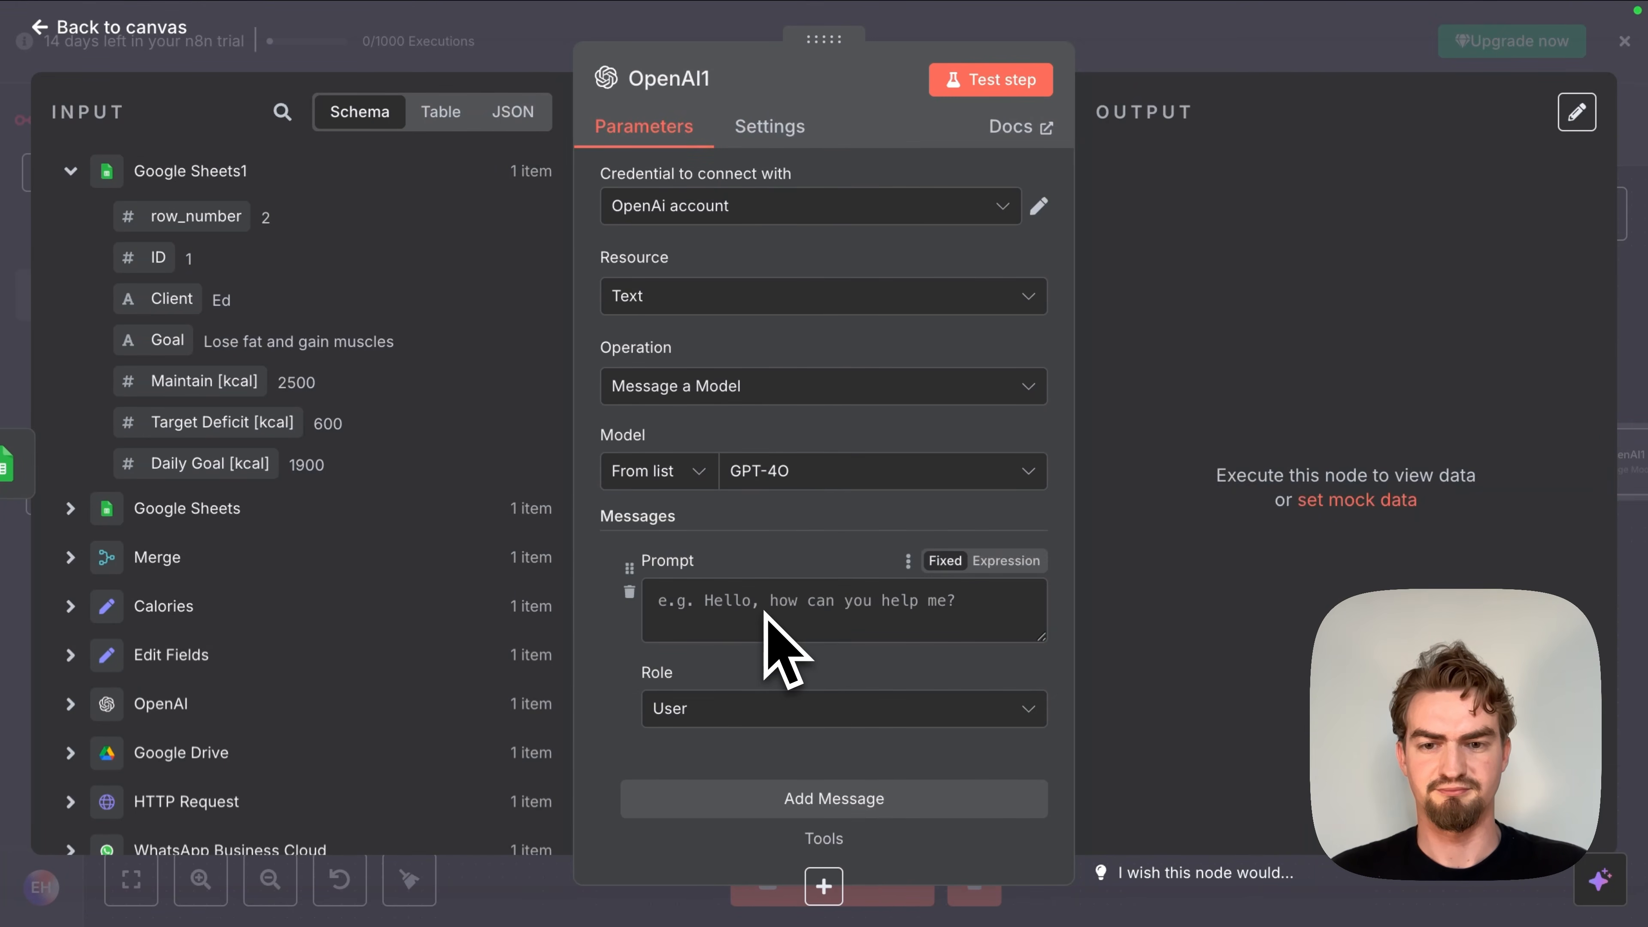
Step: Copy the full Motivation Coach prompt from the tutorial document into the OpenAI node's message prompt and test the node
{"action": "scroll", "coordinate": [787, 544], "scroll_direction": "down", "scroll_amount": 1}
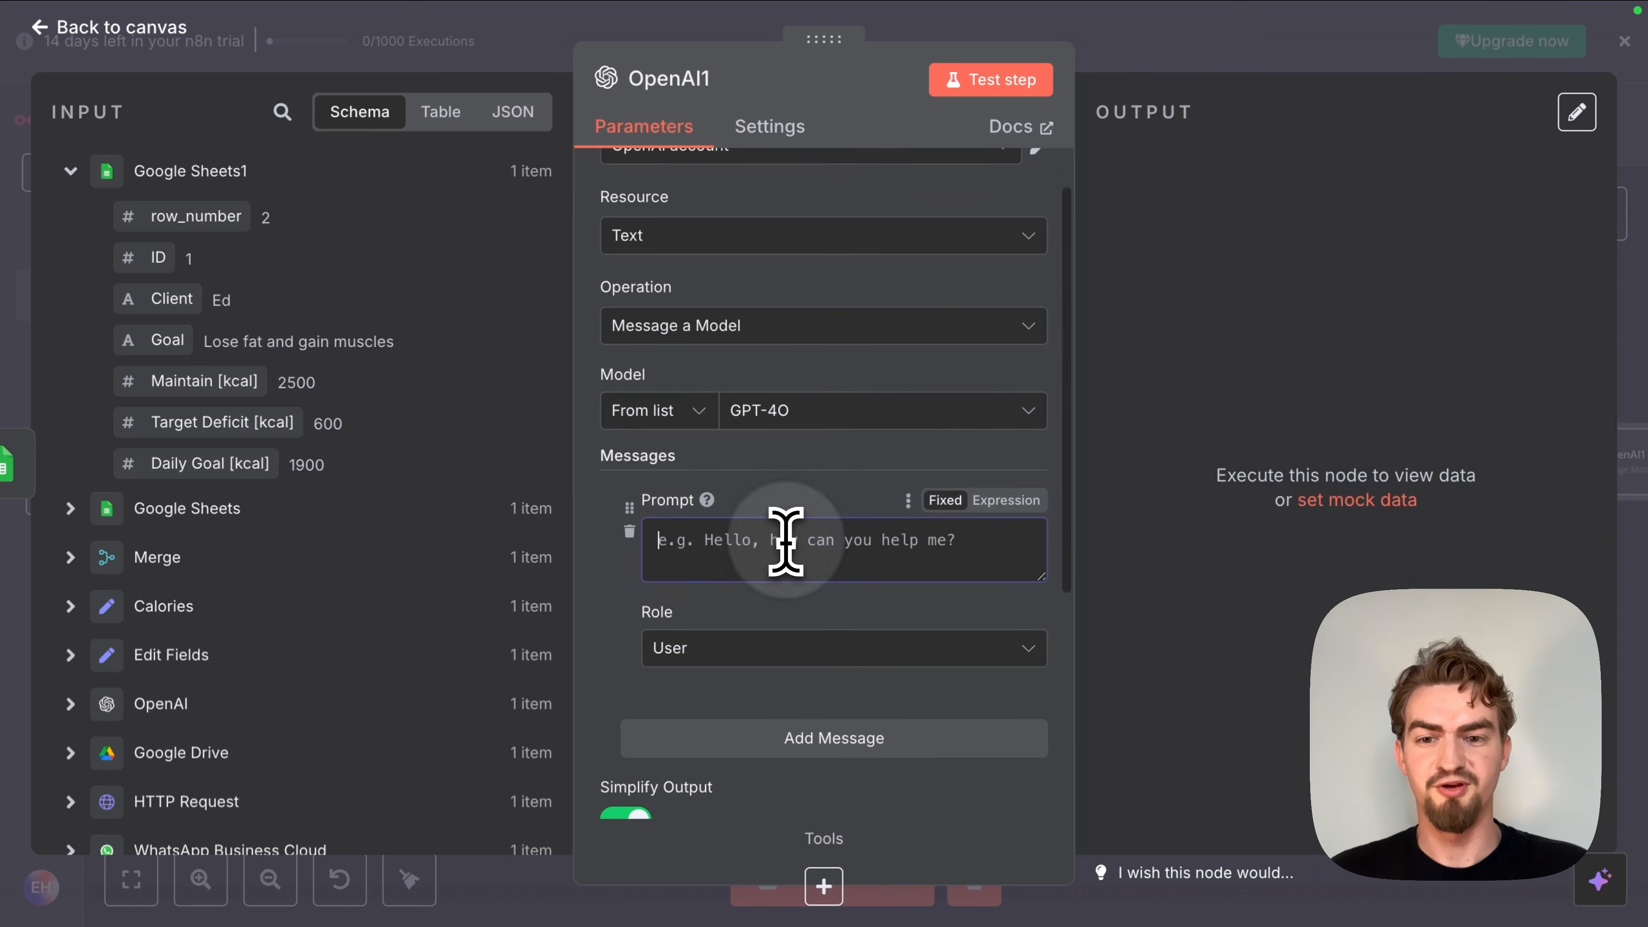
{"action": "left_click", "coordinate": [863, 60]}
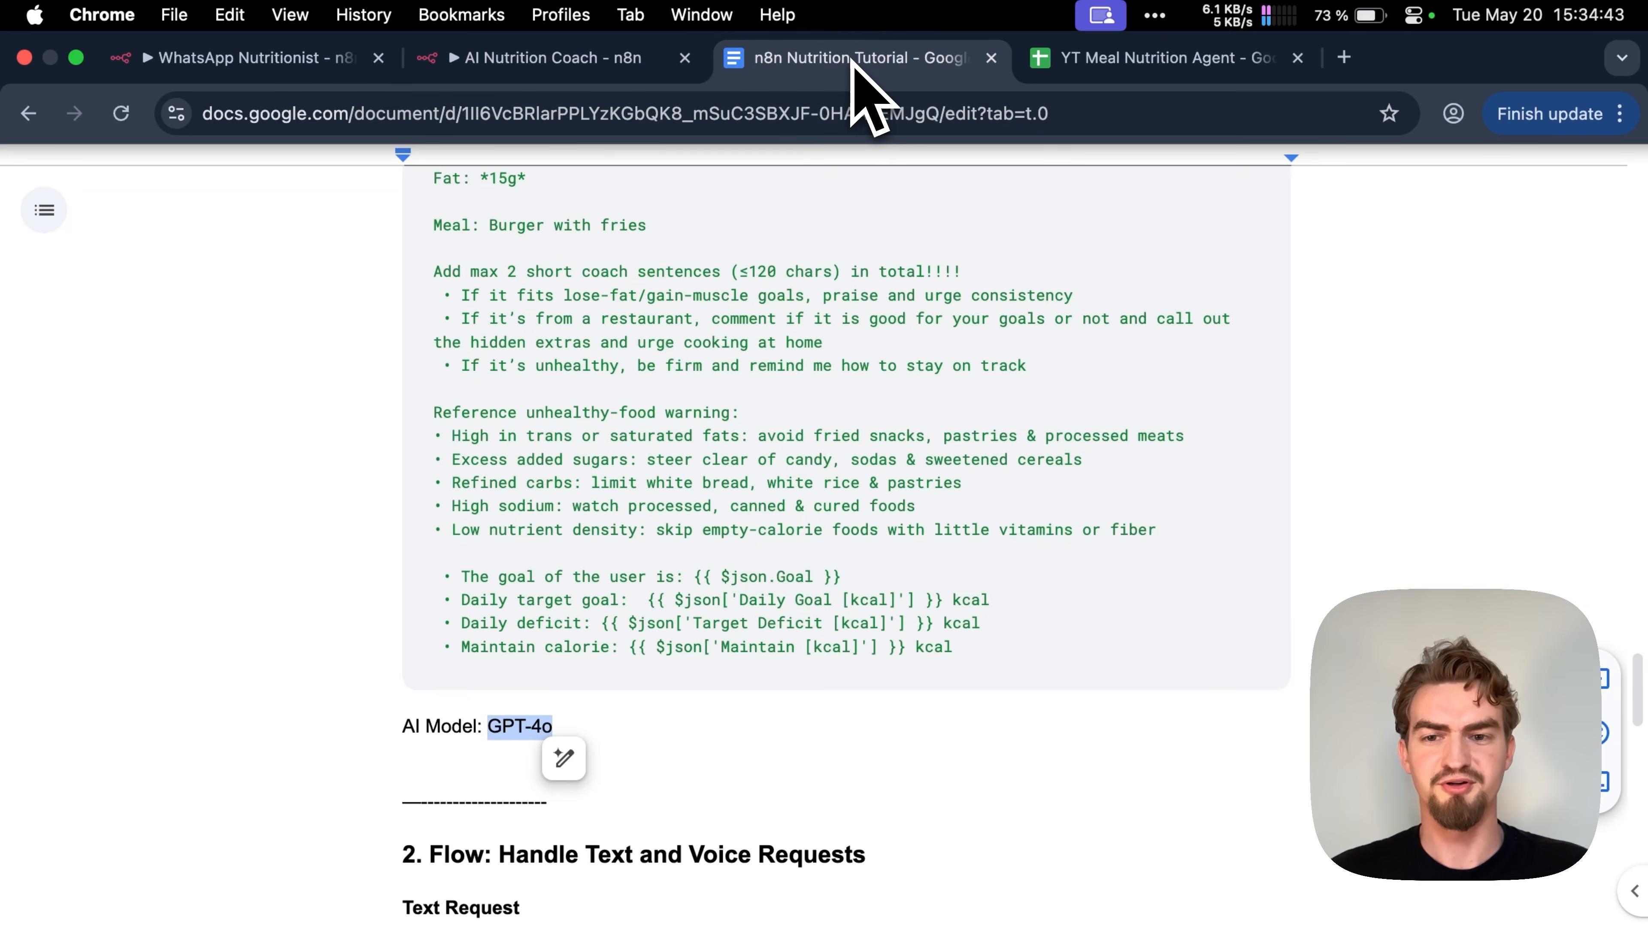
{"action": "scroll", "coordinate": [704, 627], "scroll_direction": "up", "scroll_amount": 6}
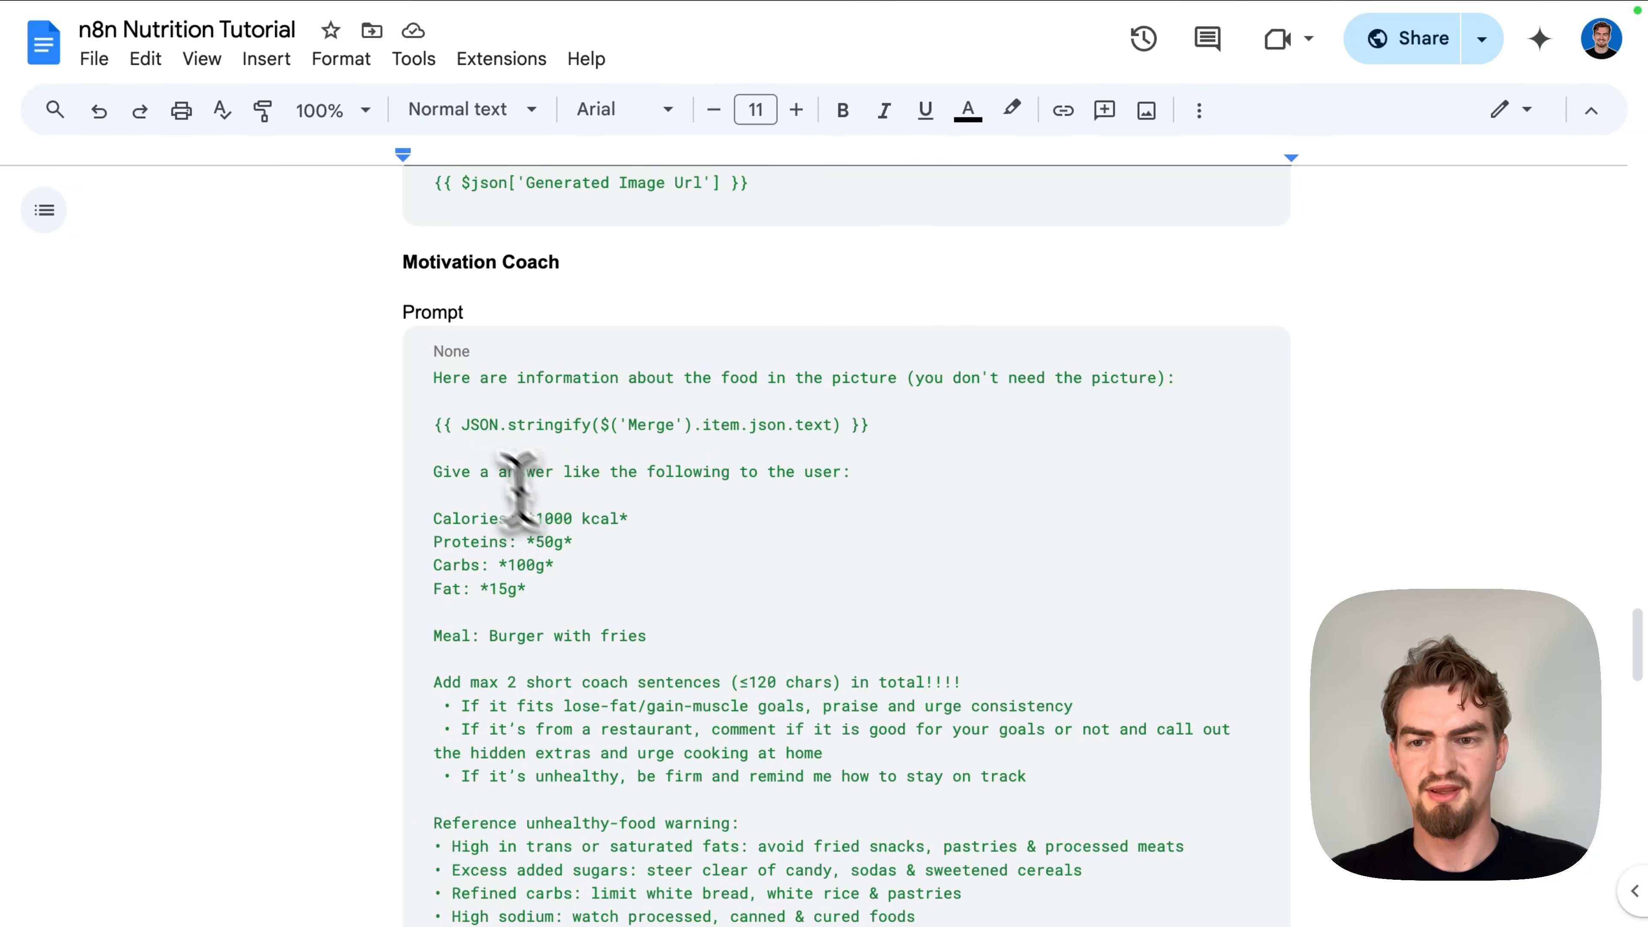
{"action": "left_click", "coordinate": [437, 384]}
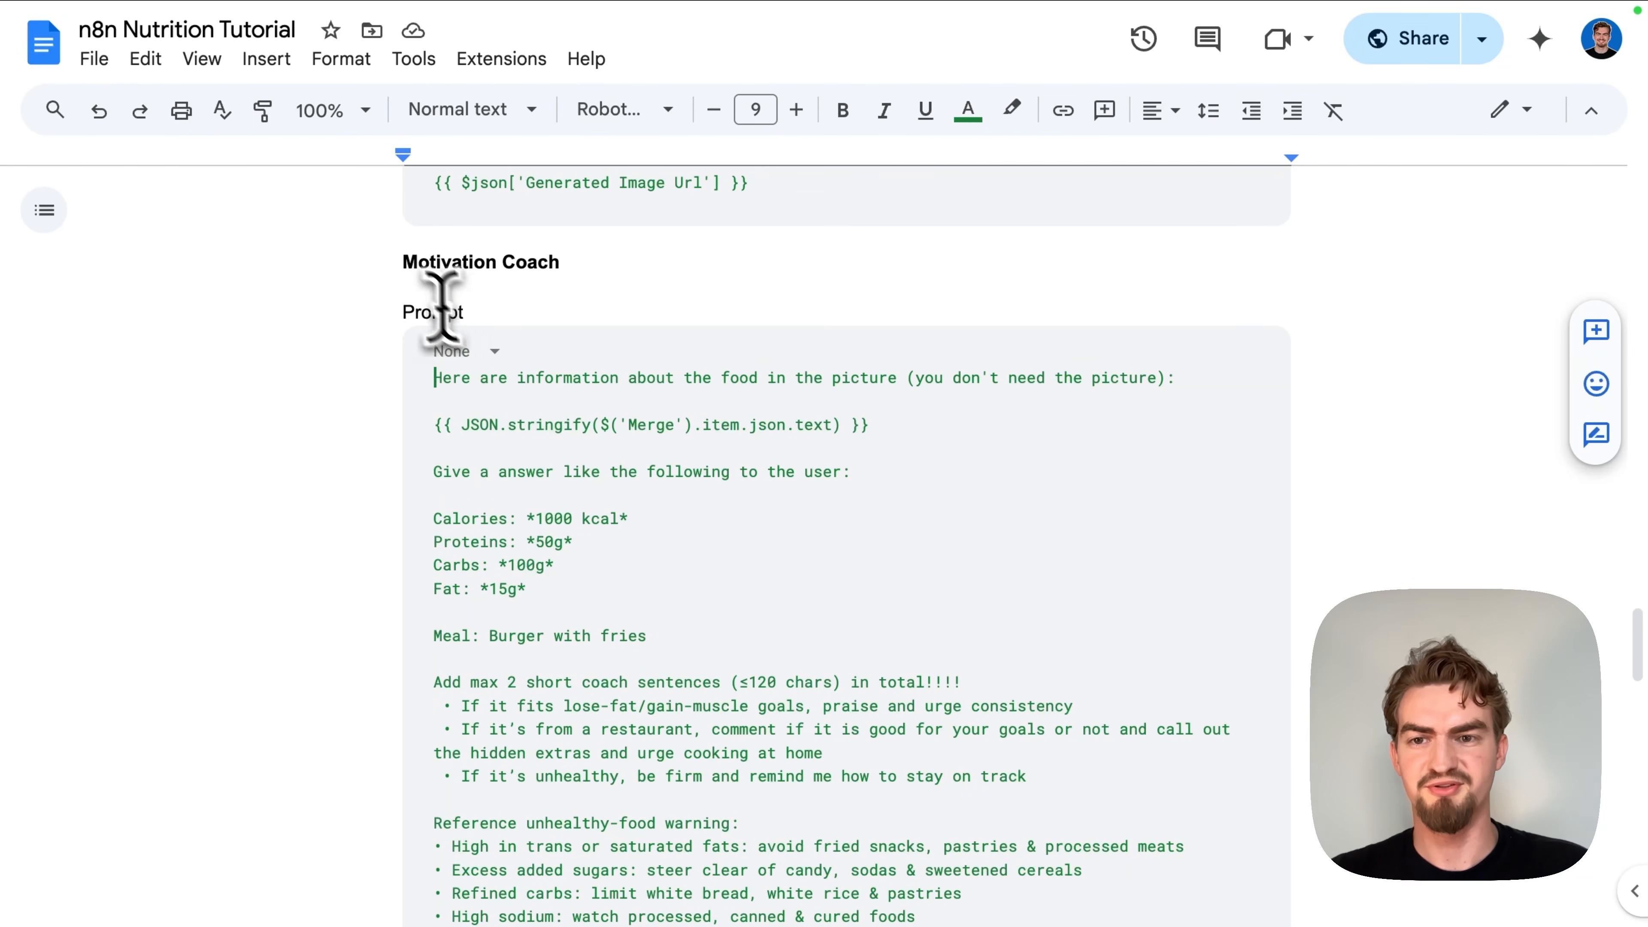
{"action": "scroll", "coordinate": [642, 453], "scroll_direction": "down", "scroll_amount": 6}
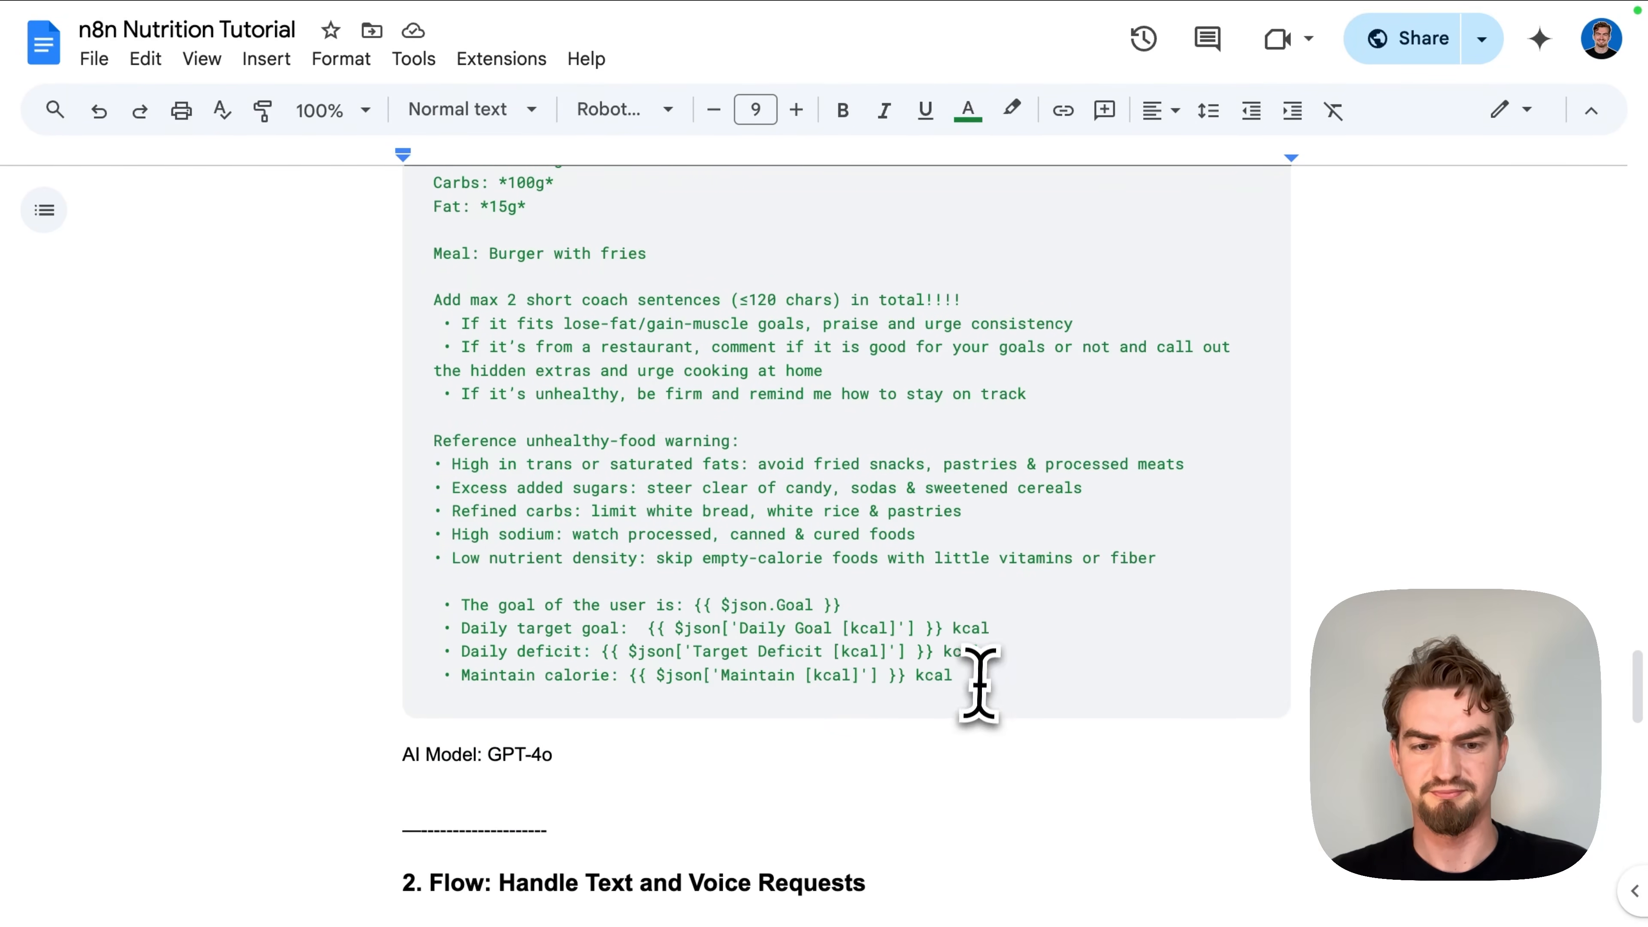
{"action": "left_click", "coordinate": [978, 687], "text": "shift"}
{"action": "key", "text": "cmd+c"}
{"action": "left_click", "coordinate": [552, 26]}
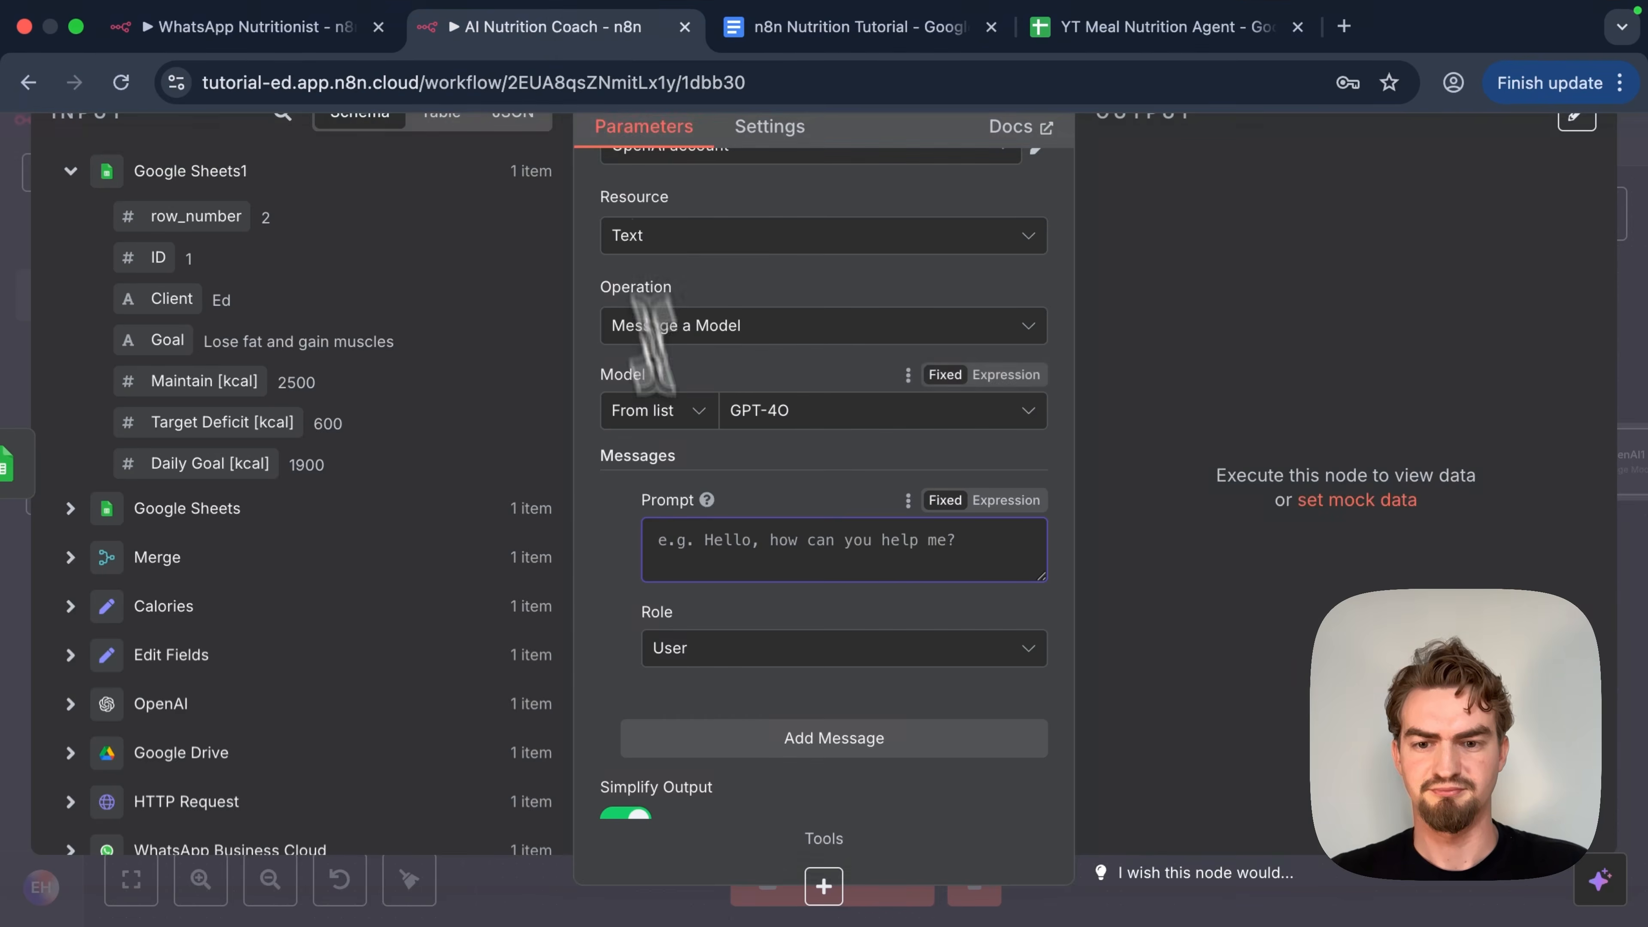
{"action": "key", "text": "cmd+v"}
{"action": "scroll", "coordinate": [662, 650], "scroll_direction": "down", "scroll_amount": 4}
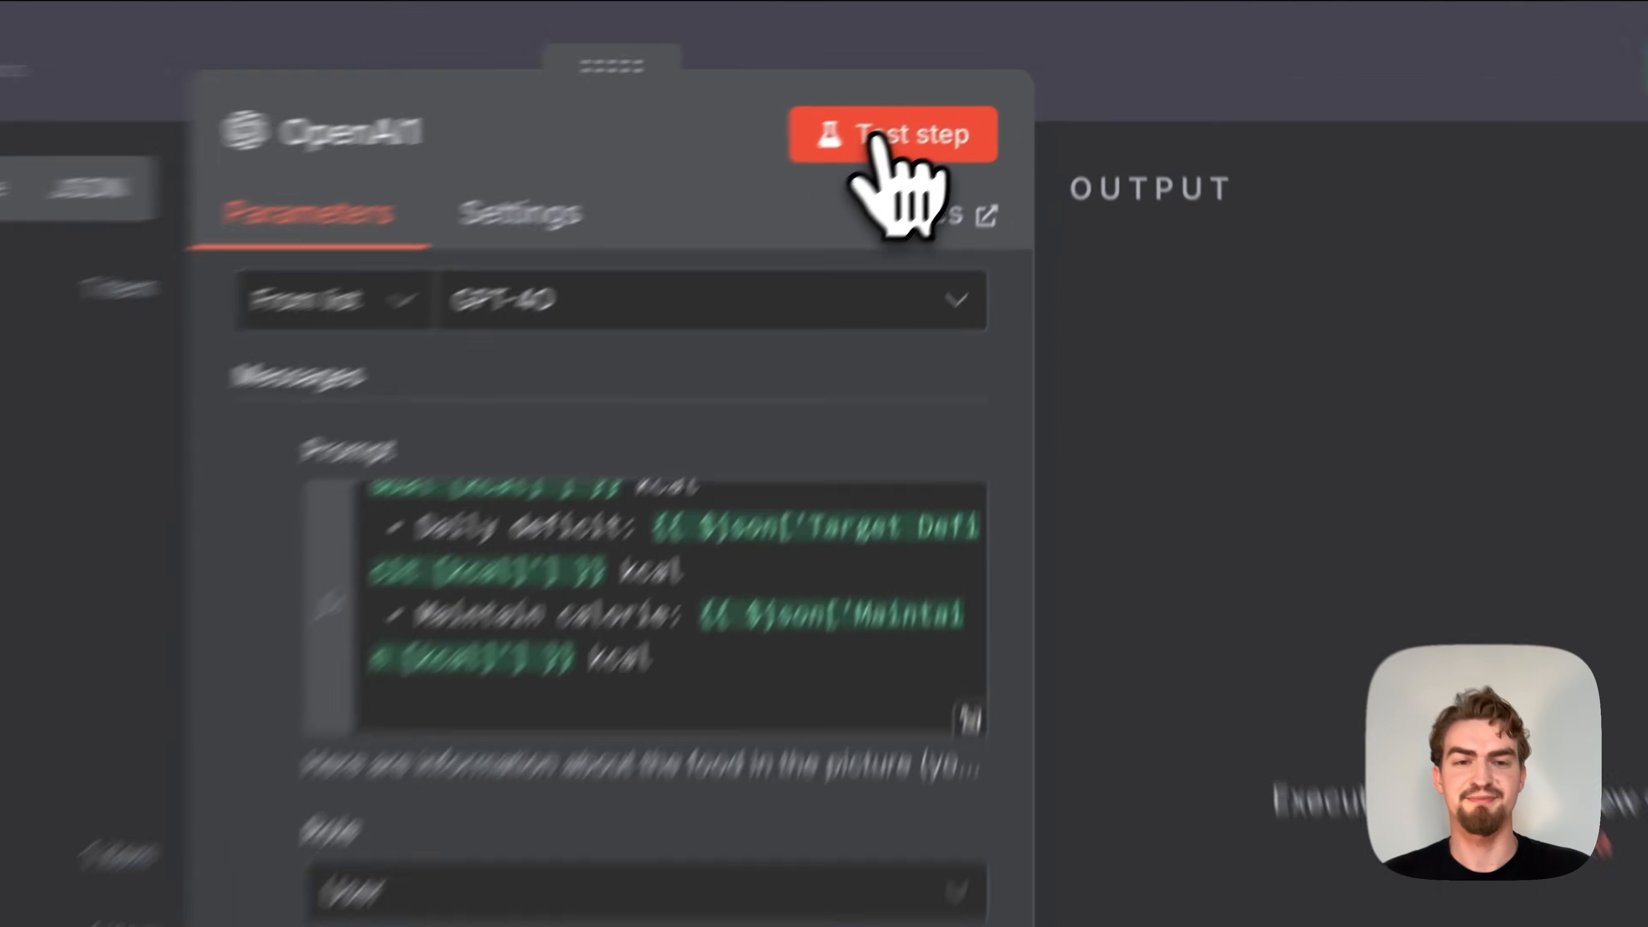
{"action": "left_click", "coordinate": [983, 80]}
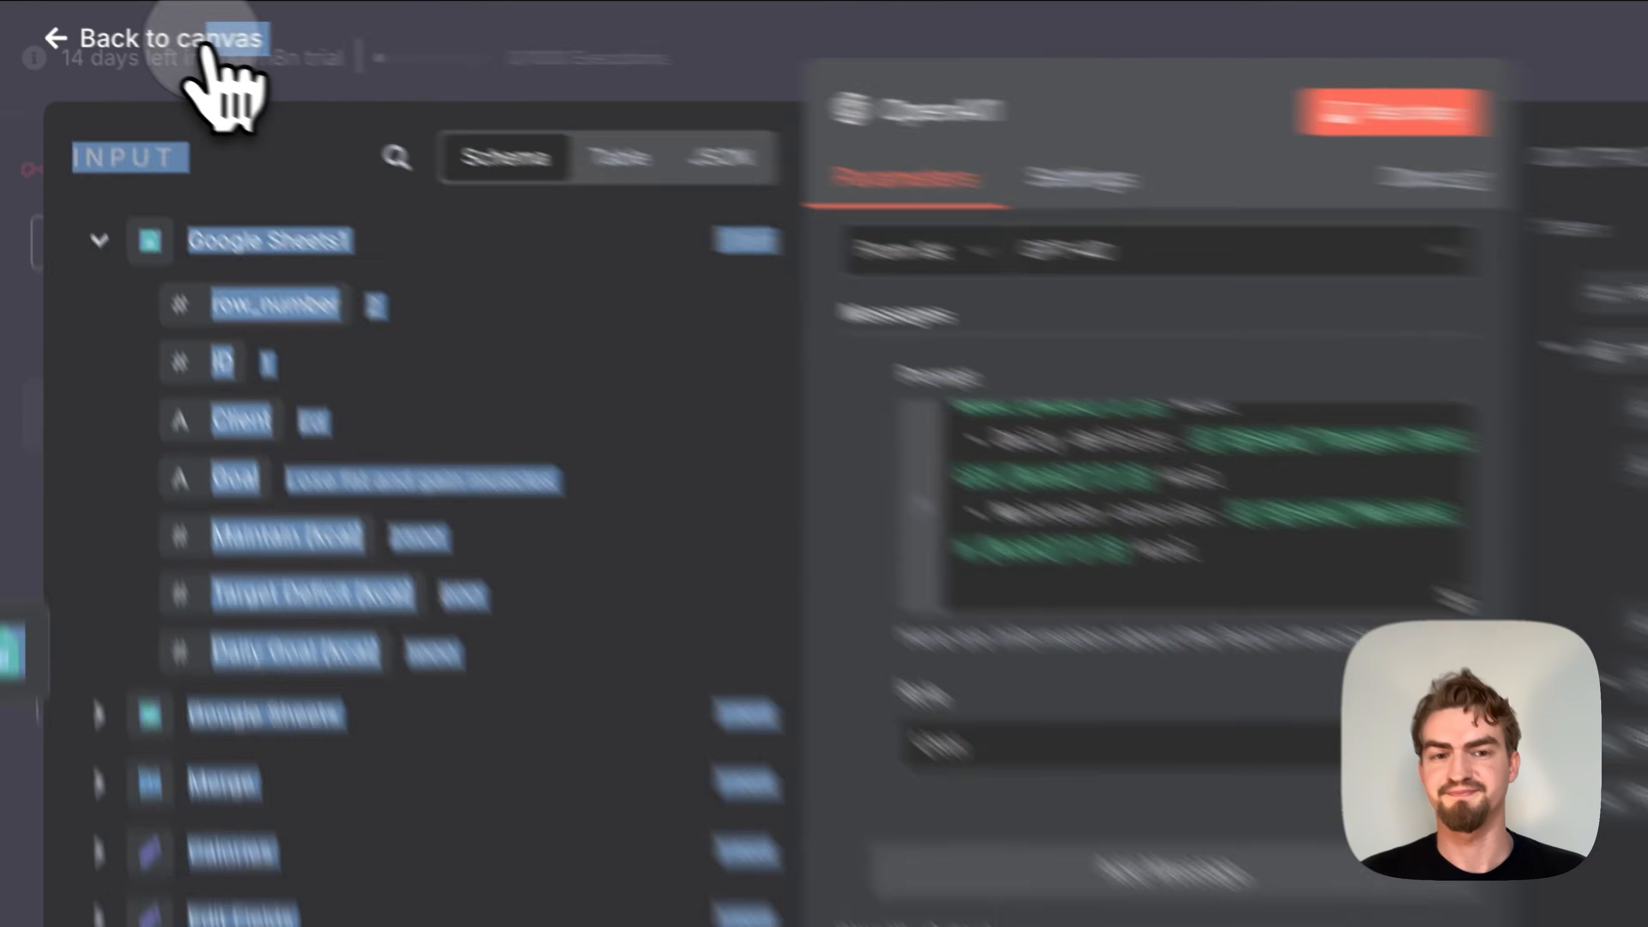
{"action": "left_click", "coordinate": [286, 54]}
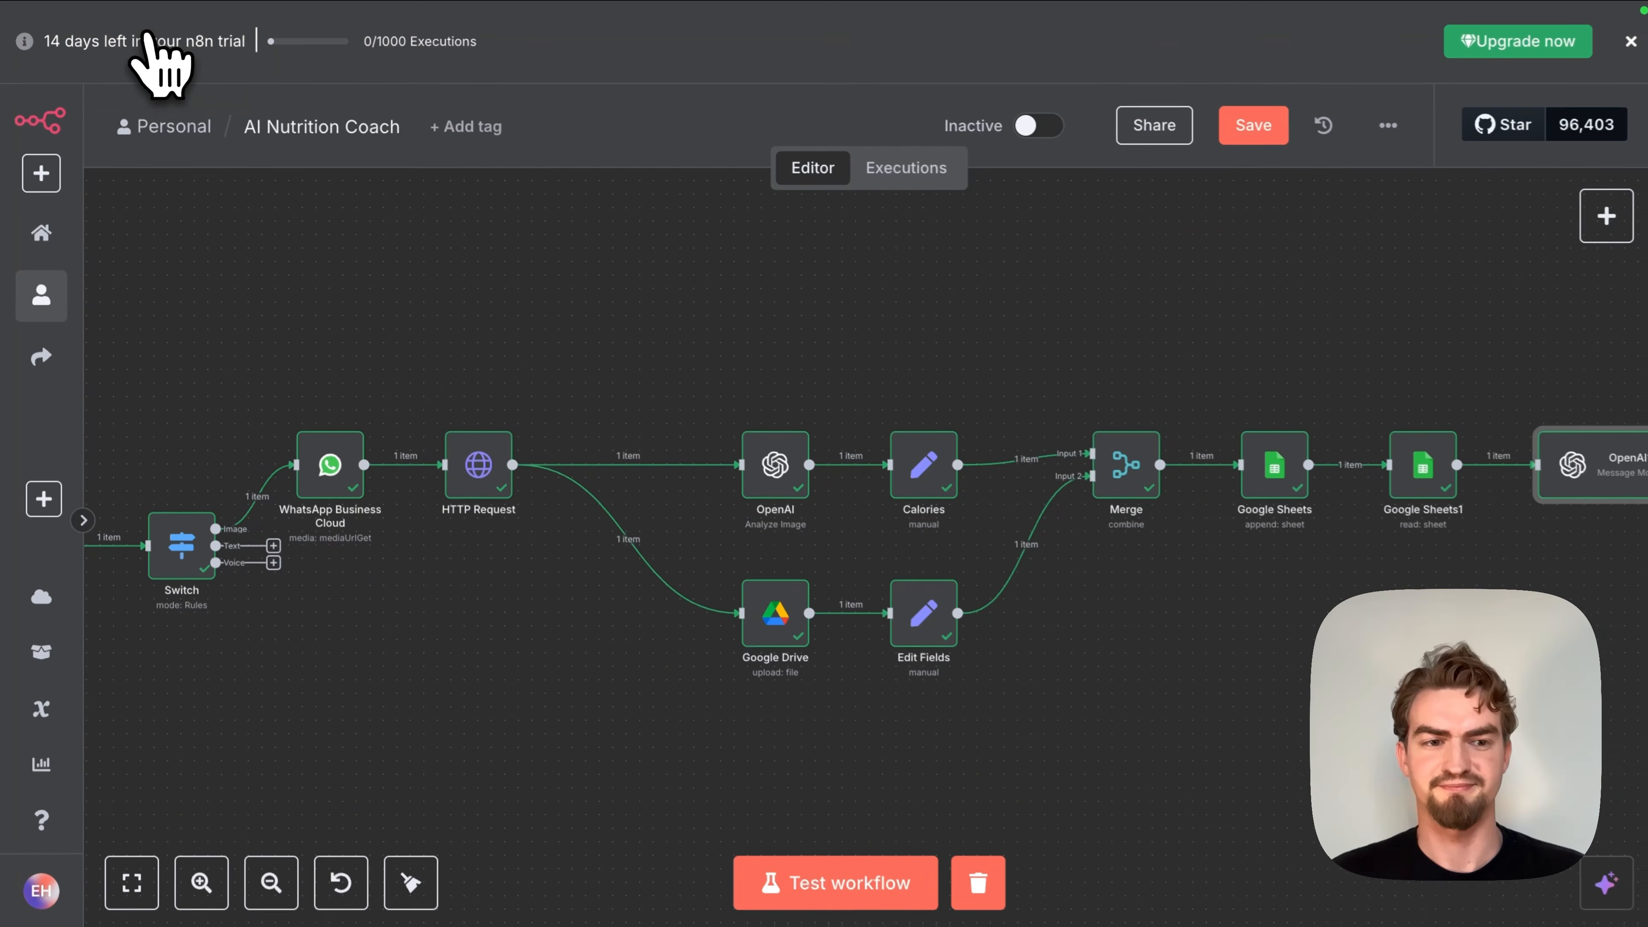
Step: Add a WhatsApp Business Cloud node with the Send message action after the OpenAI1 node
{"action": "scroll", "coordinate": [580, 266], "scroll_direction": "down", "scroll_amount": 2}
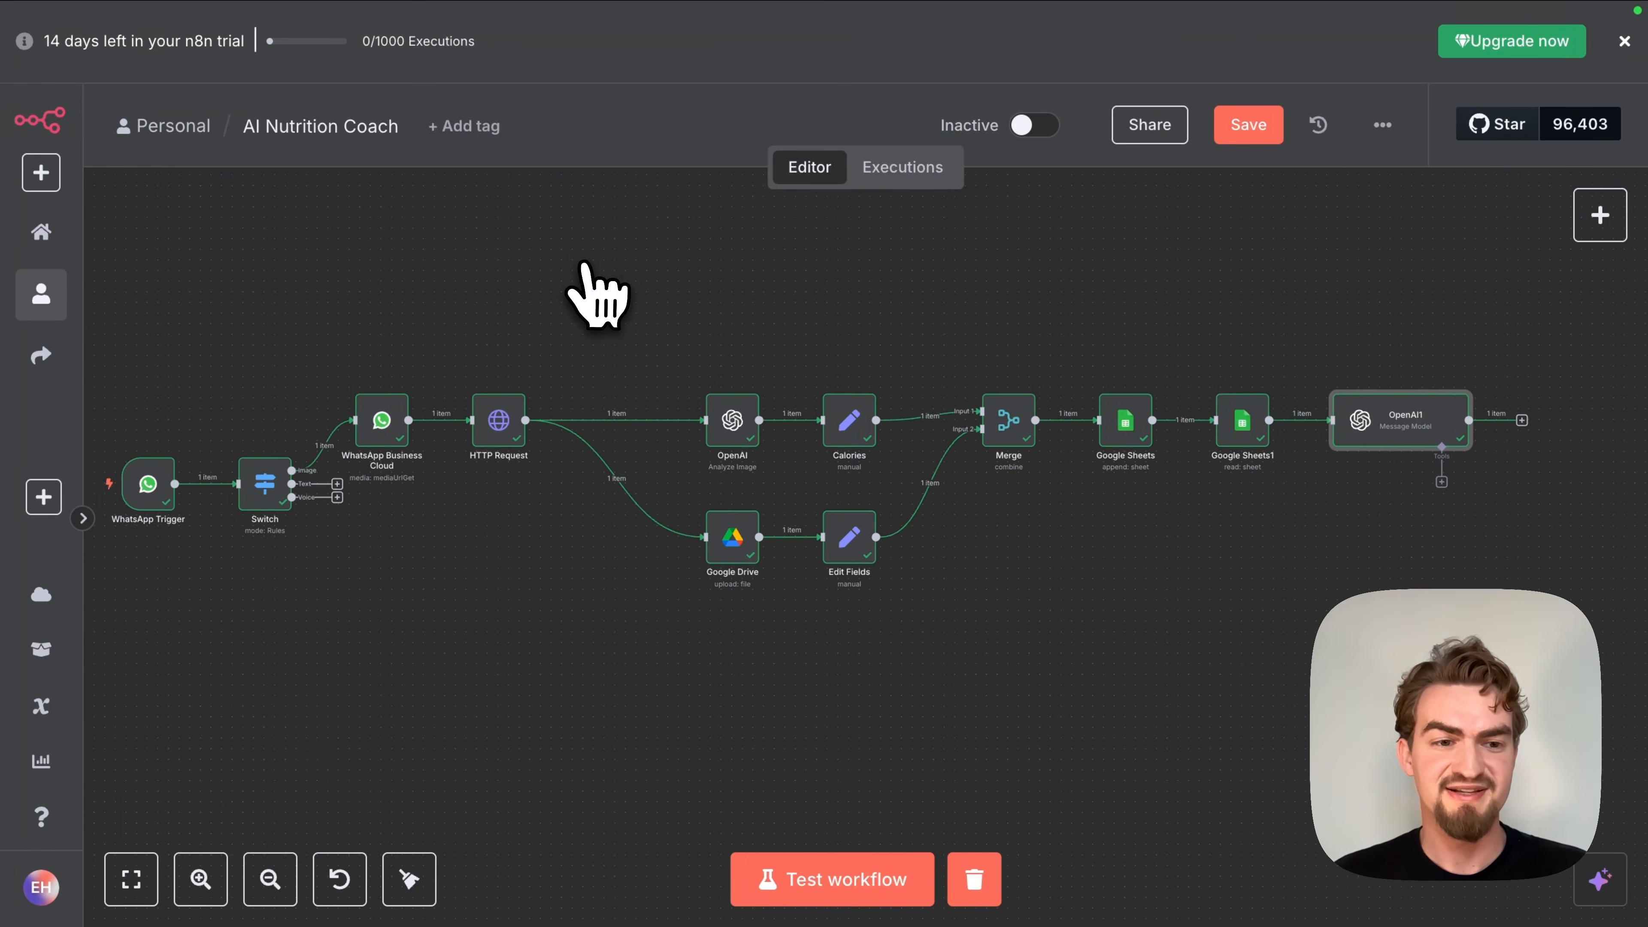
{"action": "scroll", "coordinate": [581, 266], "scroll_direction": "right", "scroll_amount": 4}
{"action": "scroll", "coordinate": [585, 266], "scroll_direction": "right", "scroll_amount": 2}
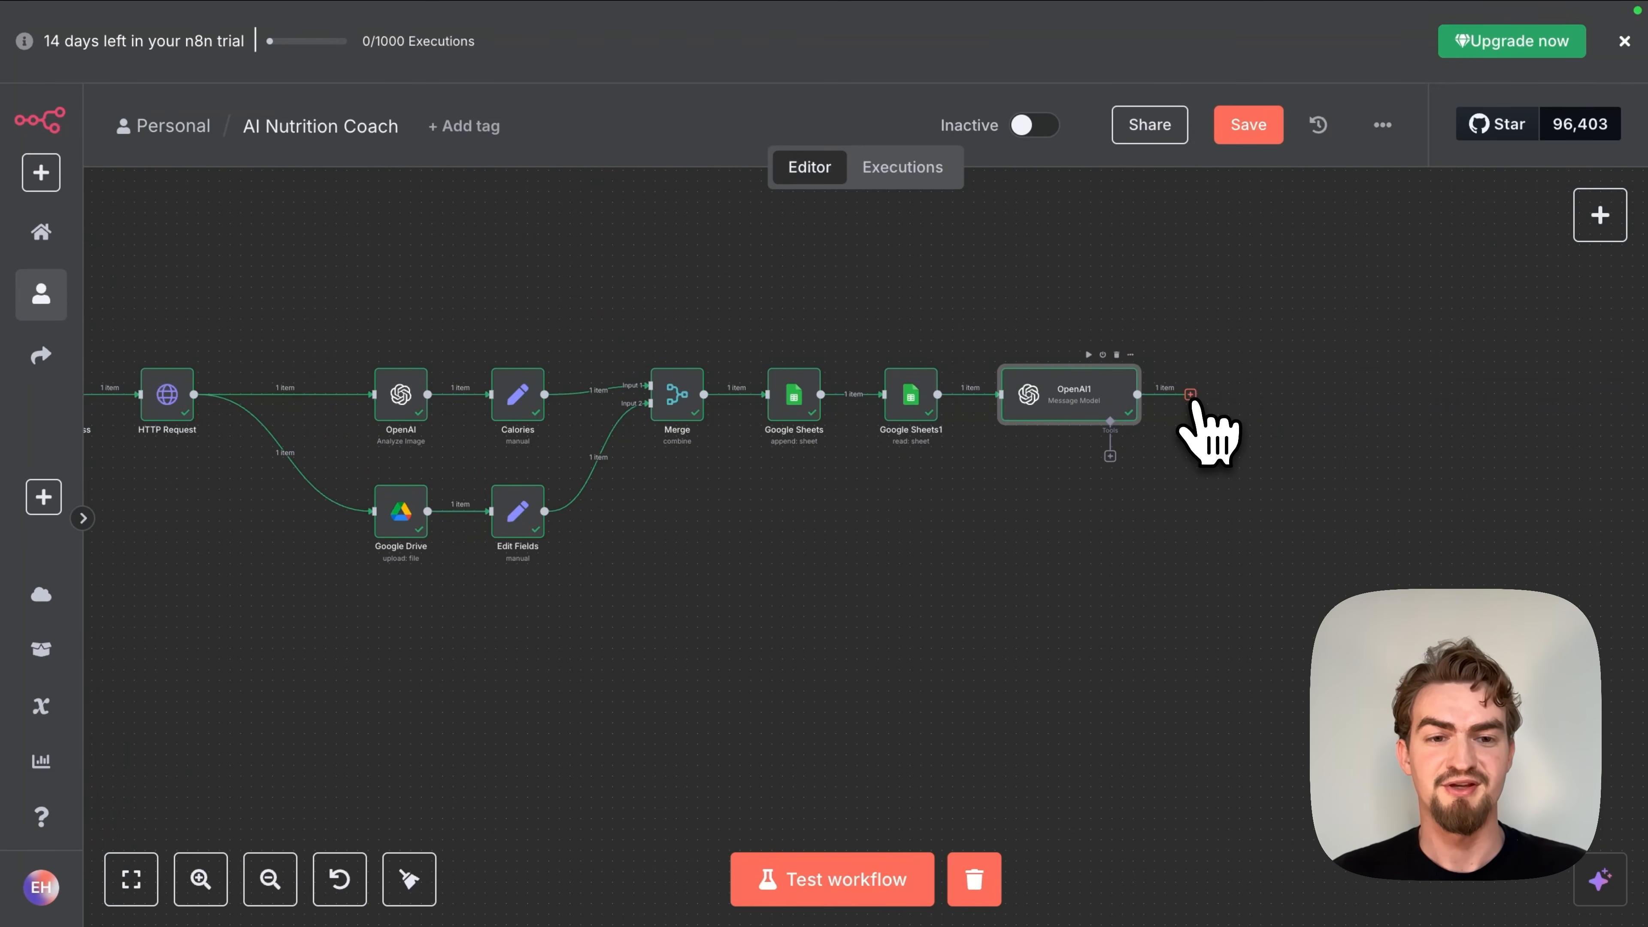
{"action": "left_click", "coordinate": [1191, 394]}
{"action": "type", "text": "whatsapp"}
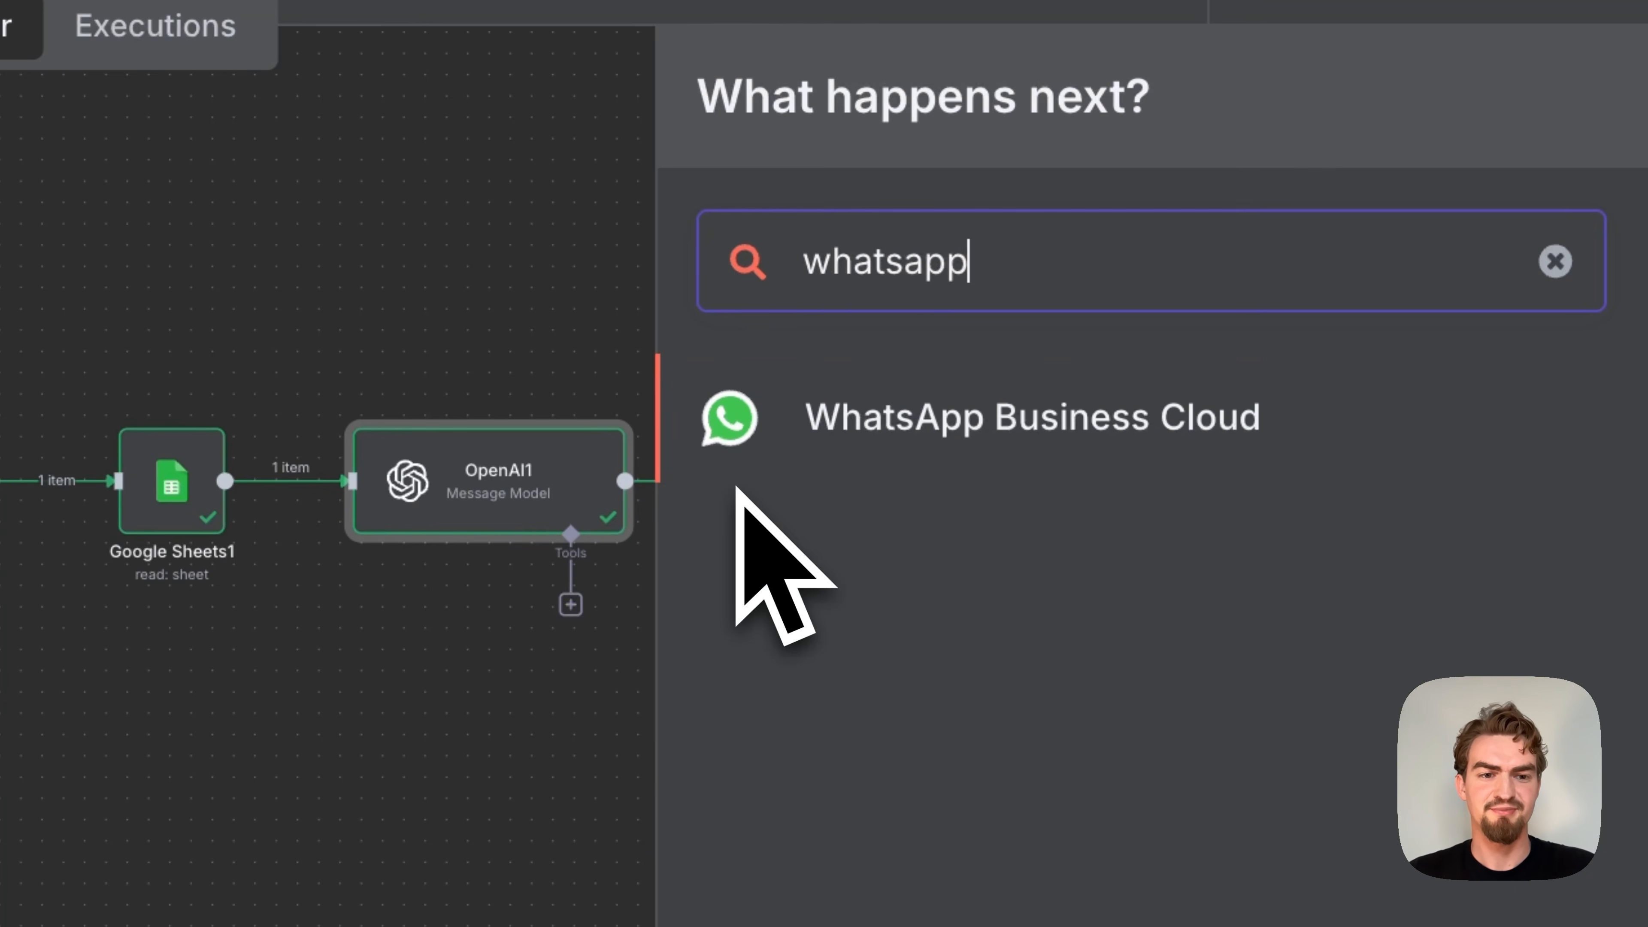
{"action": "left_click", "coordinate": [1103, 419]}
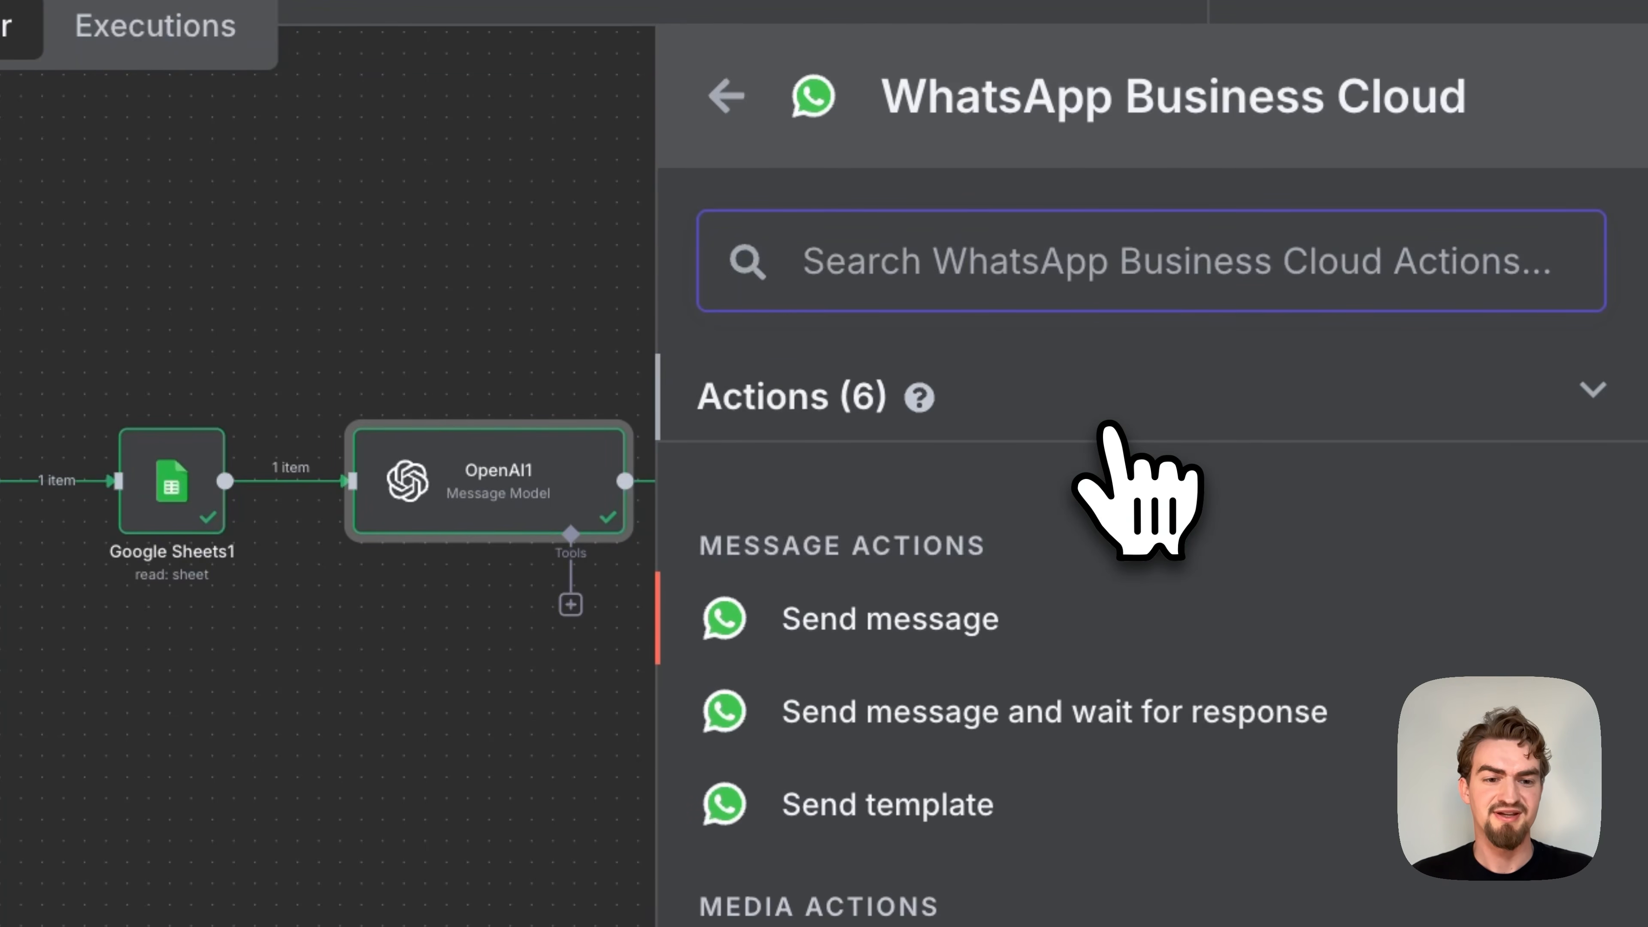
{"action": "left_click", "coordinate": [909, 620]}
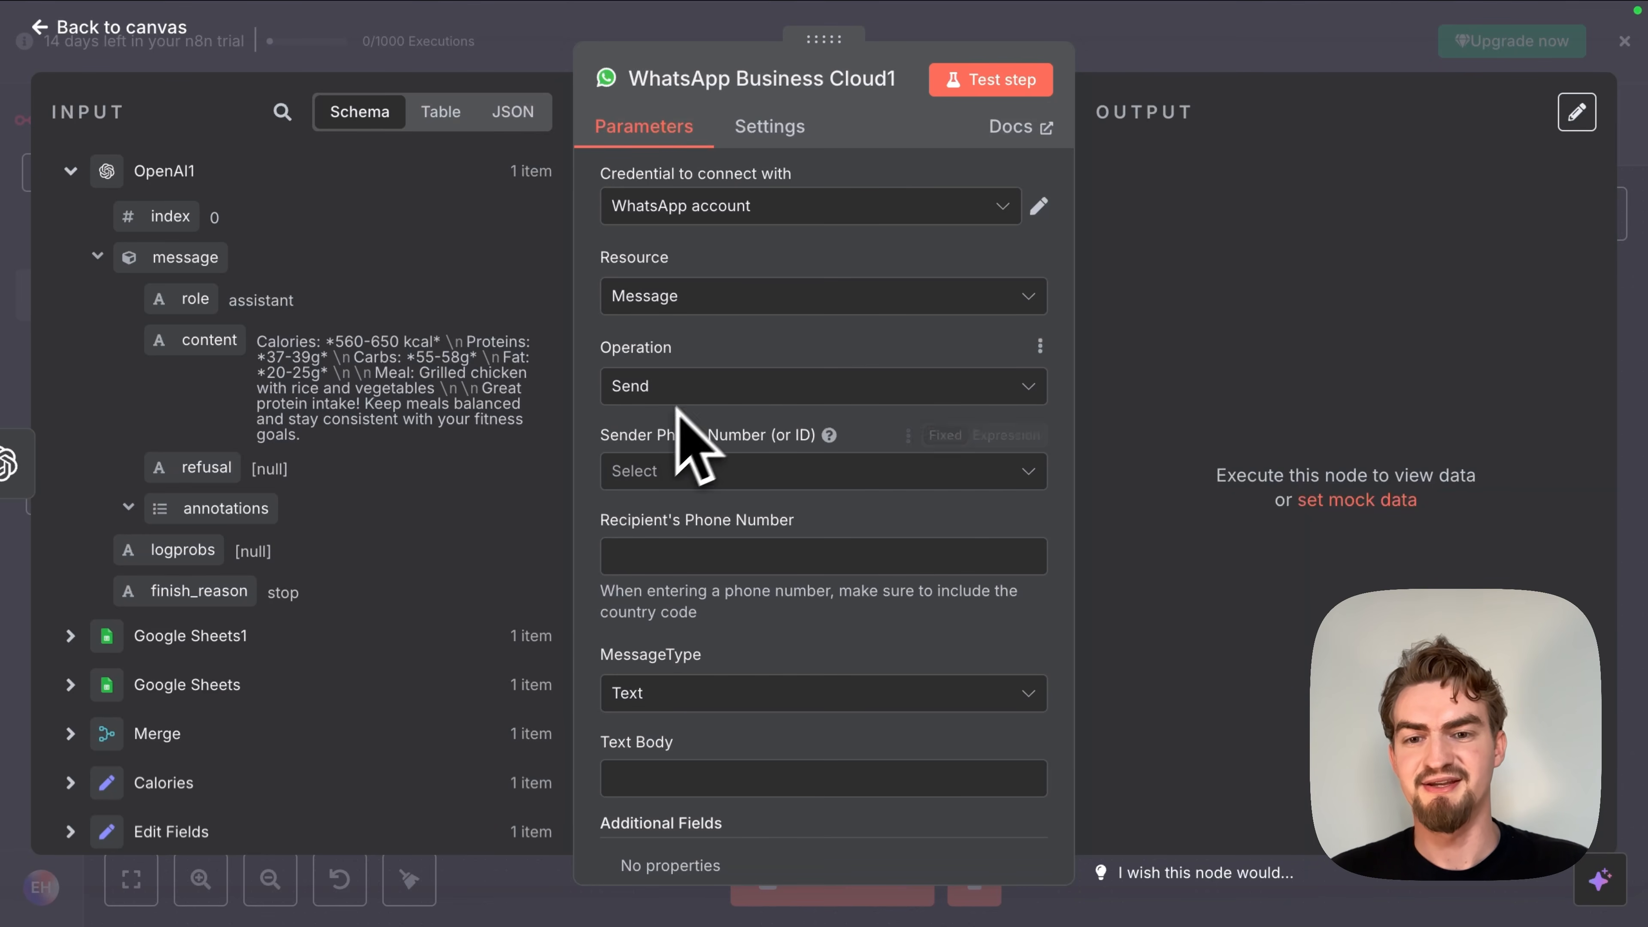
Step: Set the WhatsApp node's sender phone number to the Test Number entry
{"action": "left_click", "coordinate": [779, 470]}
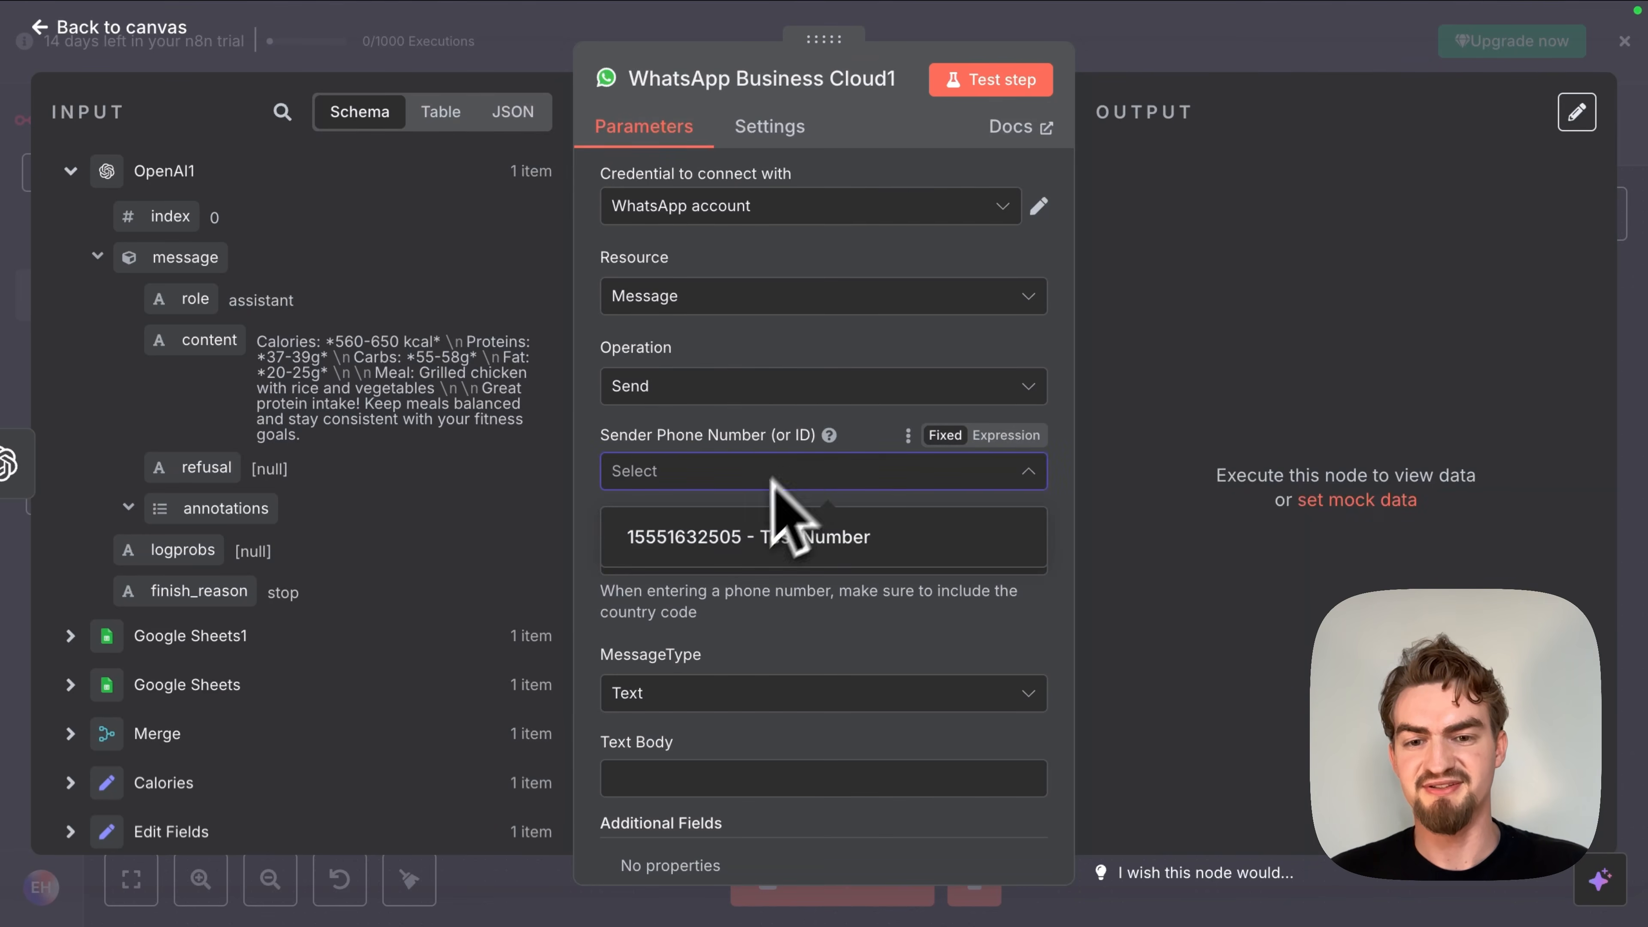
{"action": "left_click", "coordinate": [740, 542]}
{"action": "scroll", "coordinate": [746, 552], "scroll_direction": "down", "scroll_amount": 2}
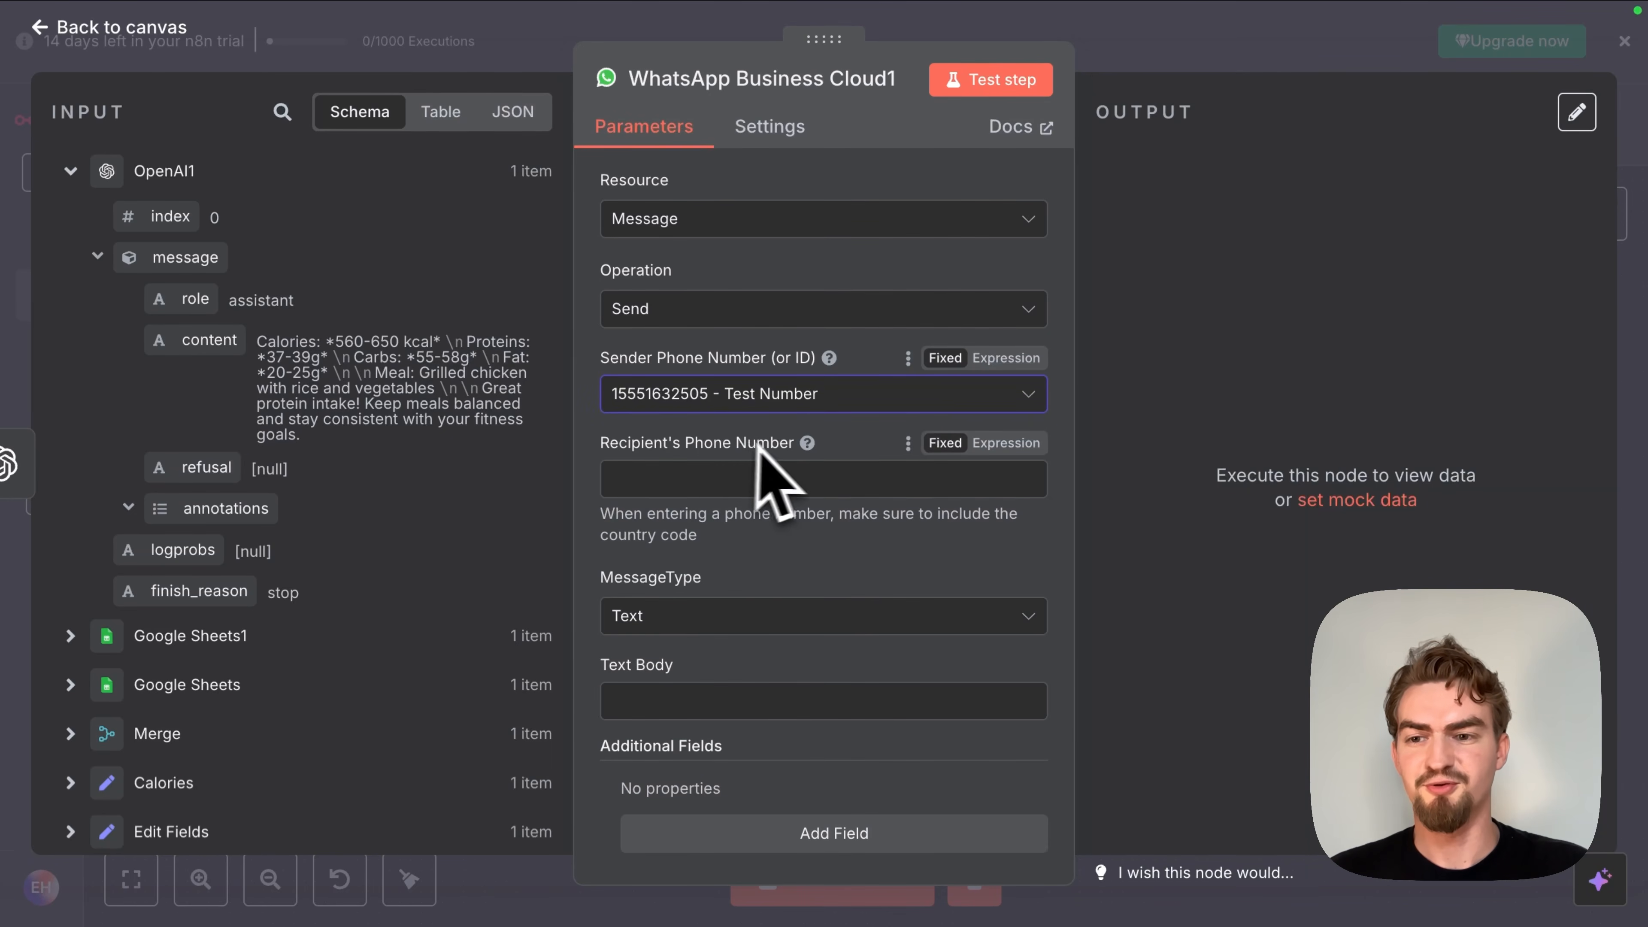
Step: Map the Recipient's Phone Number to wa_id under contacts[0] in the WhatsApp Trigger data
{"action": "scroll", "coordinate": [257, 441], "scroll_direction": "down", "scroll_amount": 6}
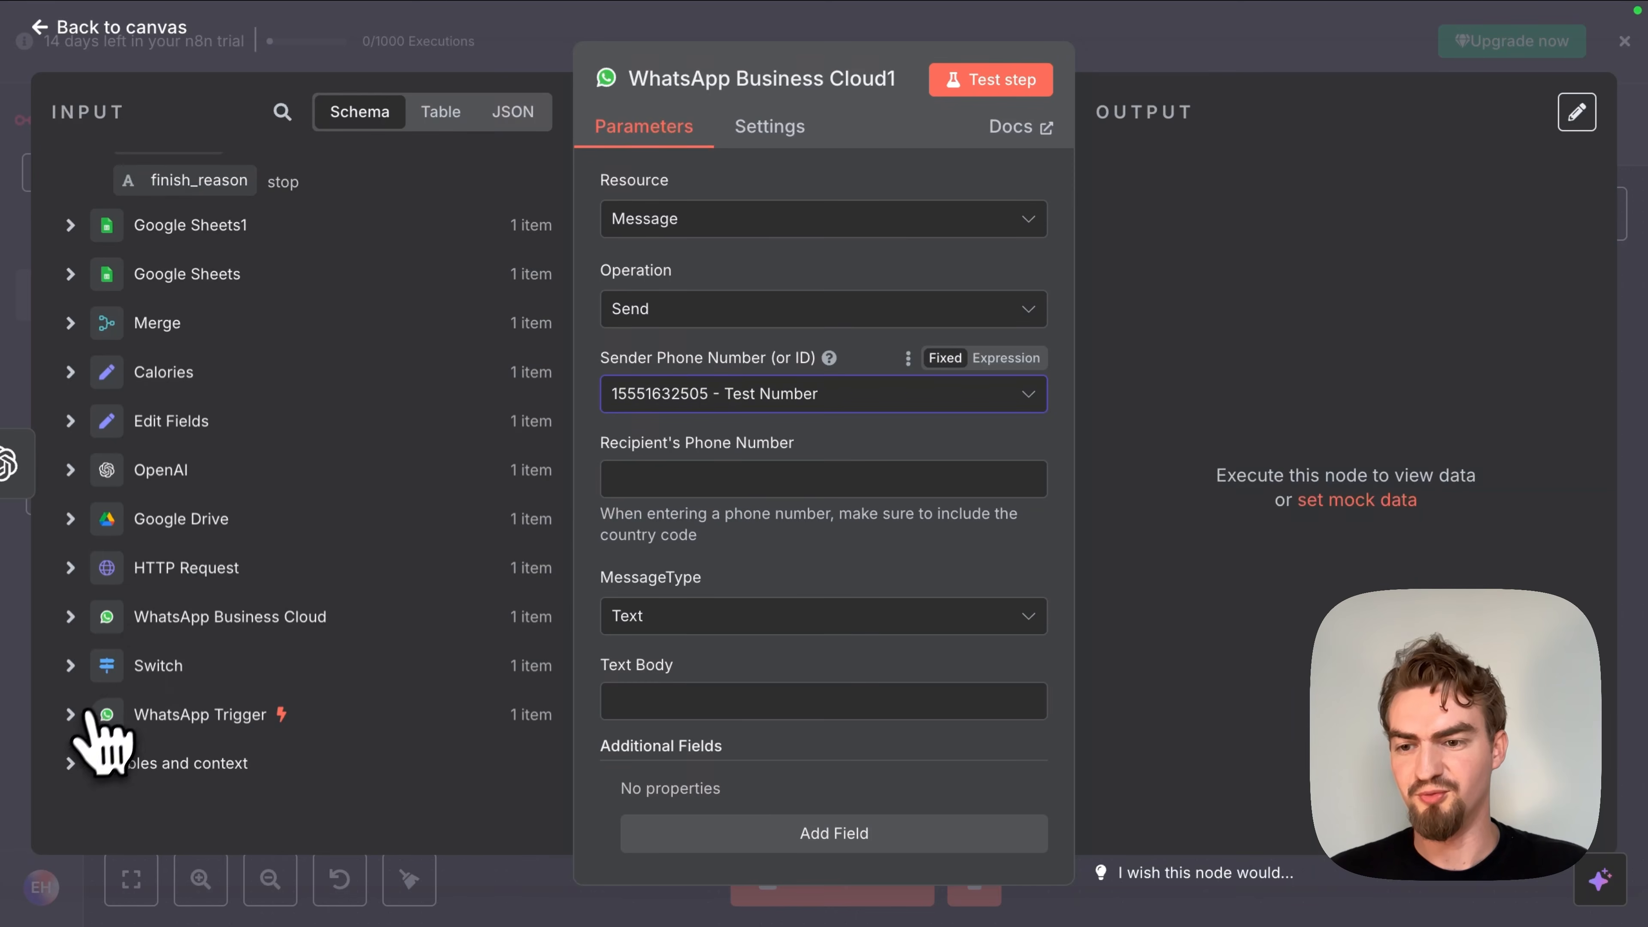
{"action": "left_click", "coordinate": [71, 715]}
{"action": "scroll", "coordinate": [257, 700], "scroll_direction": "down", "scroll_amount": 9}
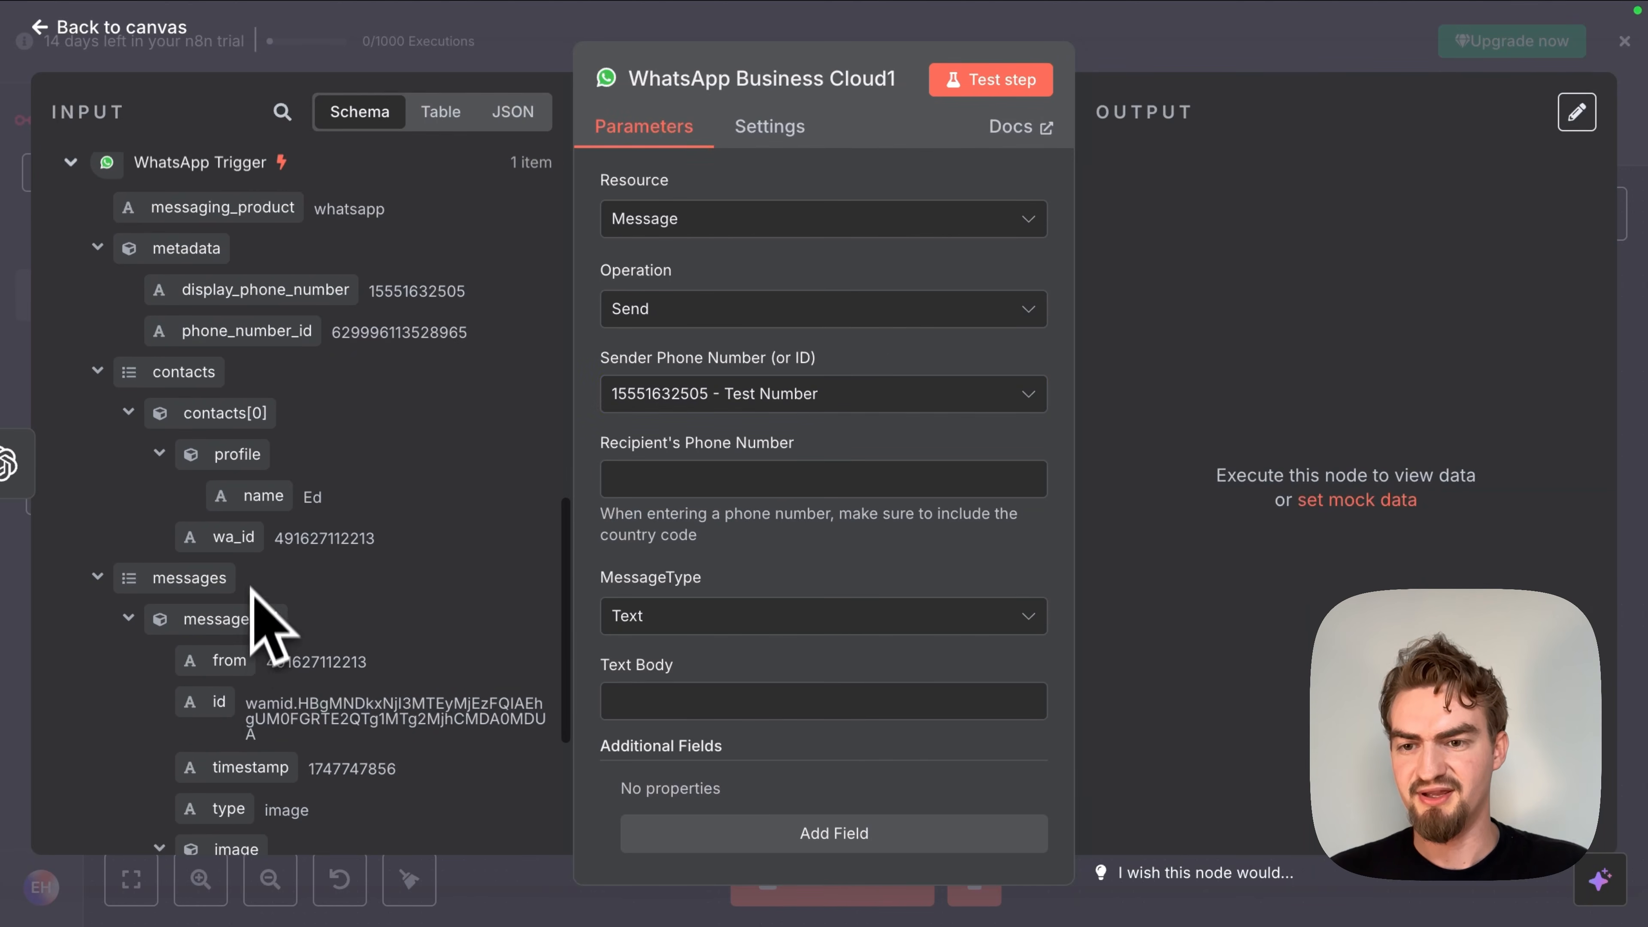
{"action": "scroll", "coordinate": [253, 569], "scroll_direction": "down", "scroll_amount": 5}
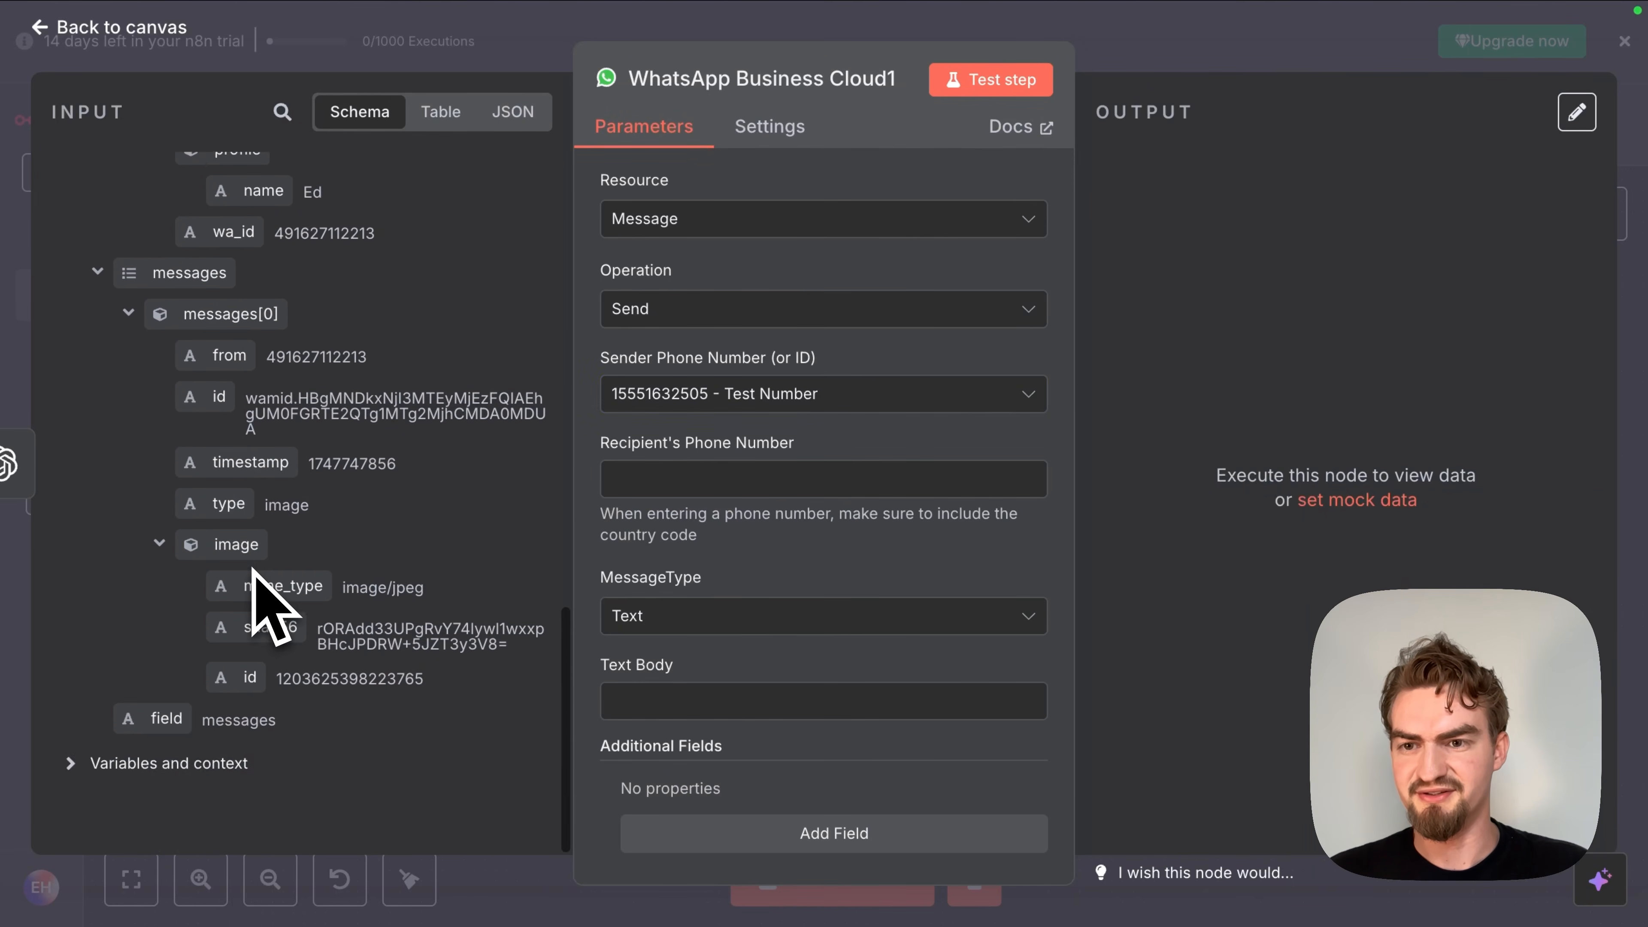
{"action": "scroll", "coordinate": [253, 569], "scroll_direction": "up", "scroll_amount": 4}
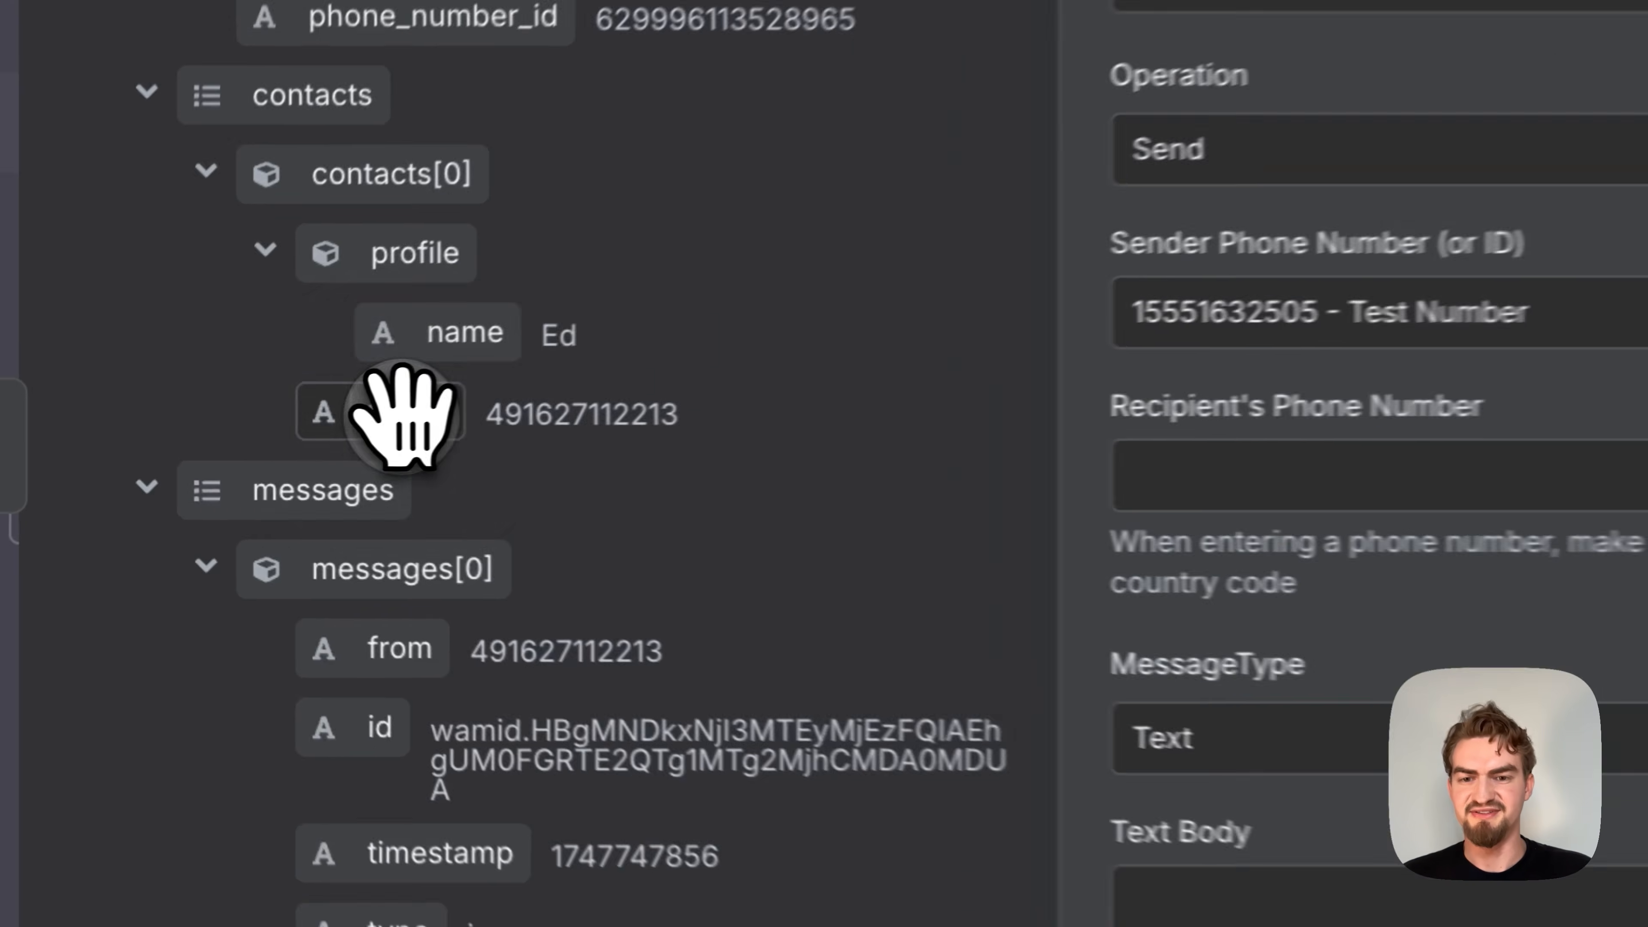
{"action": "left_click_drag", "start_coordinate": [231, 451], "coordinate": [644, 487]}
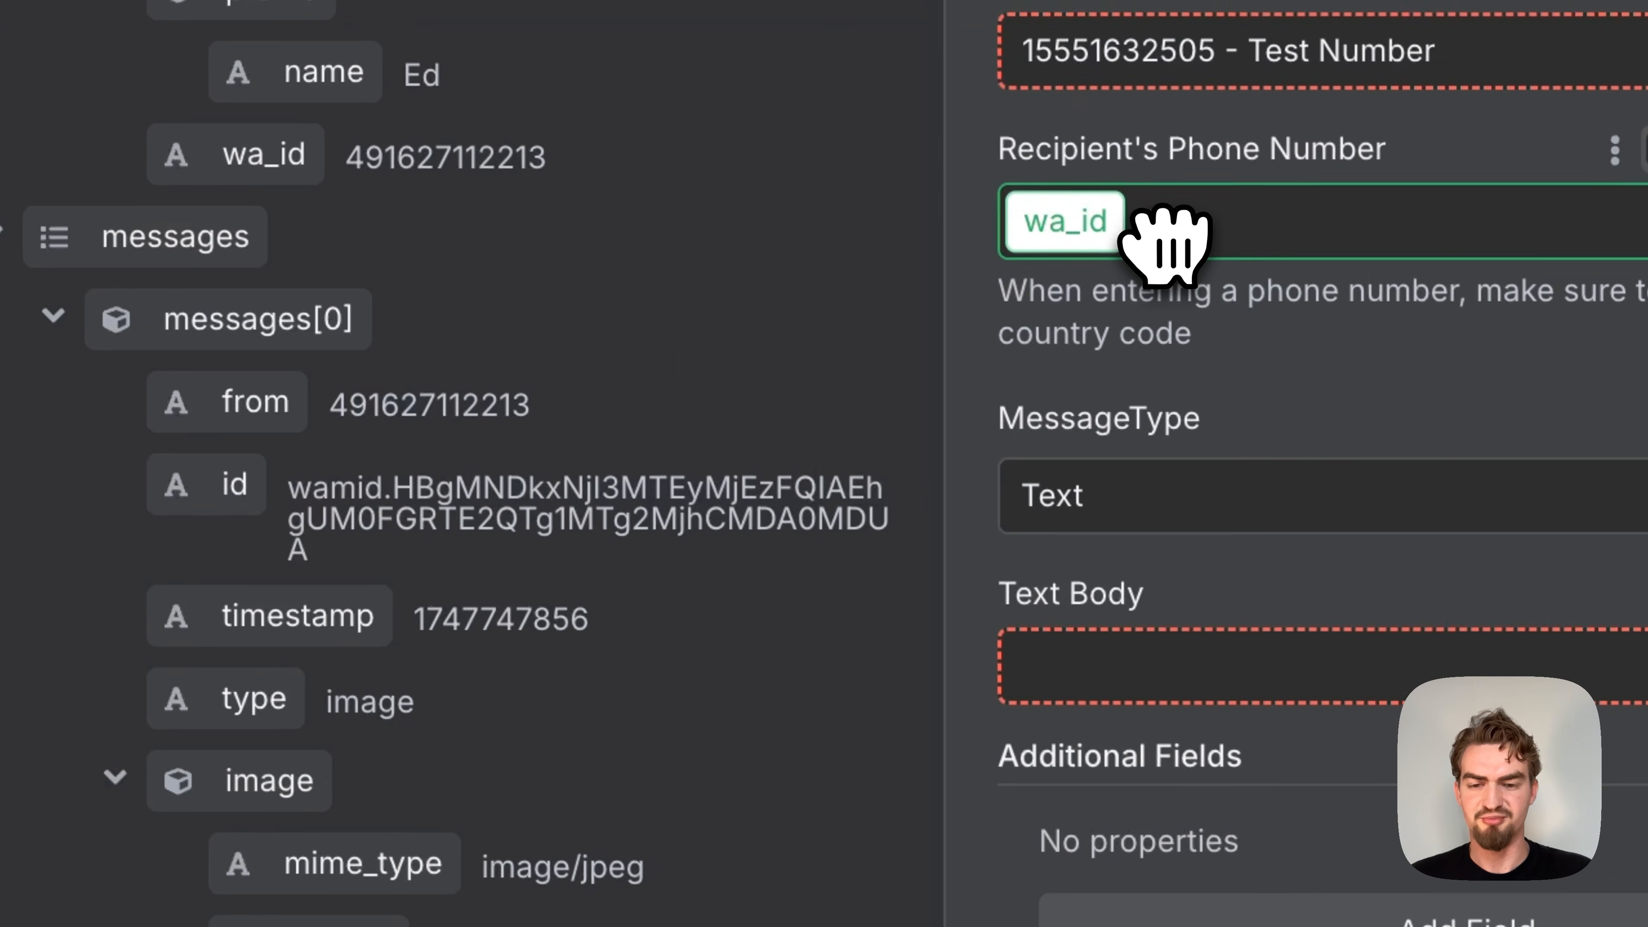
Step: Map the Text Body to the message content from OpenAI1 and test the WhatsApp send node
{"action": "left_click", "coordinate": [1128, 683]}
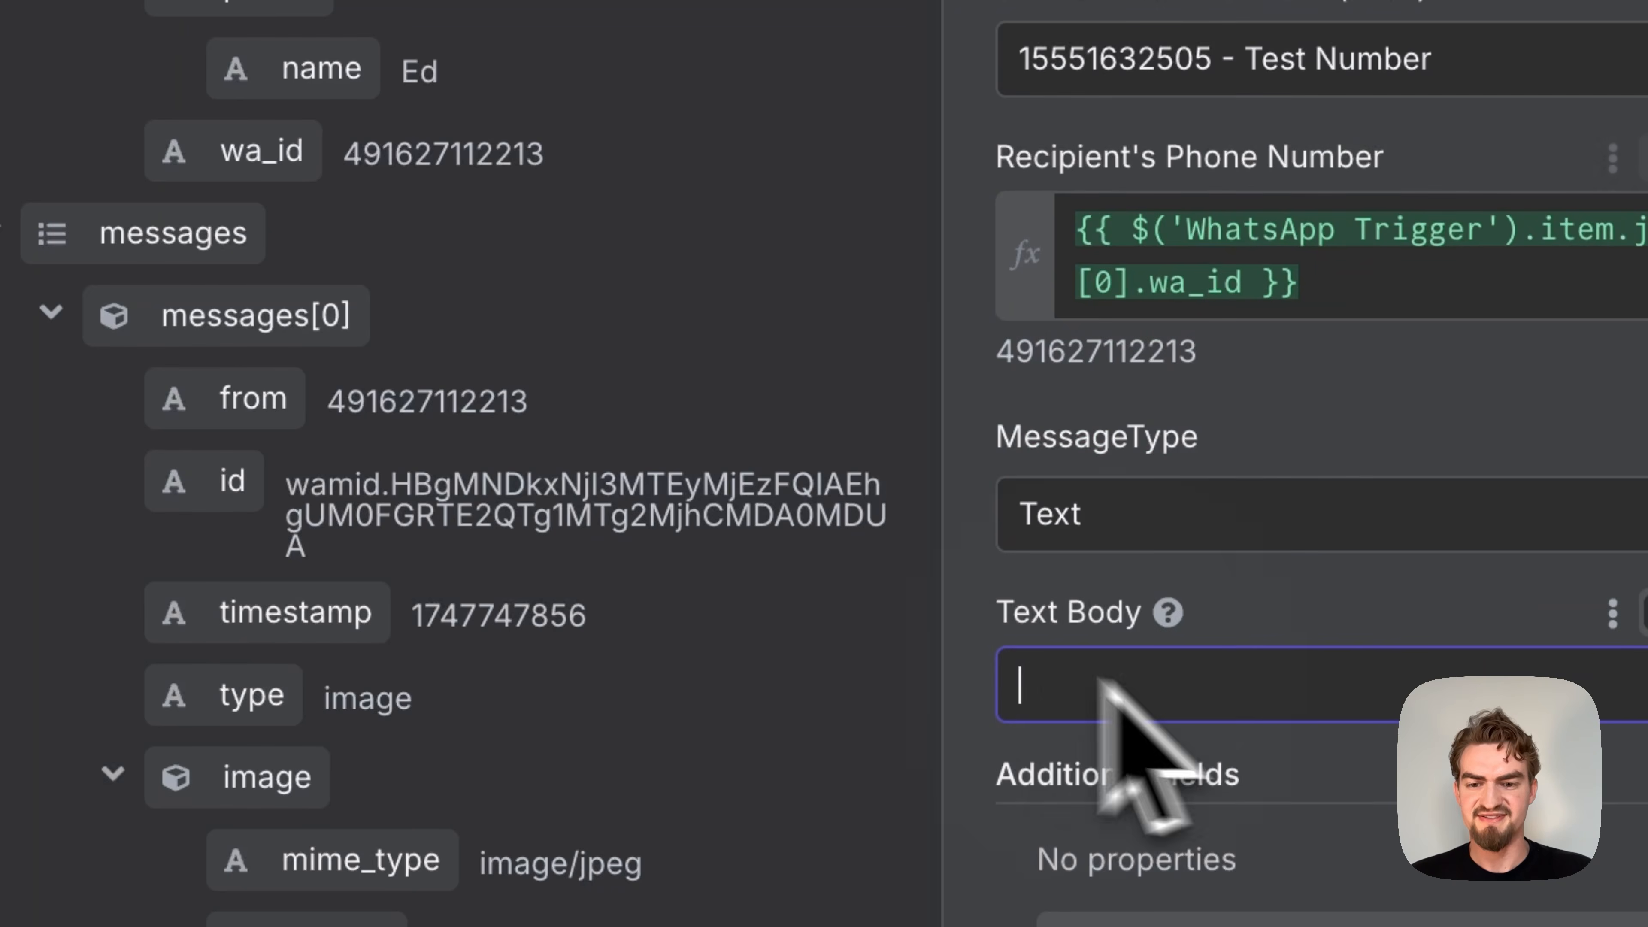
{"action": "scroll", "coordinate": [516, 571], "scroll_direction": "up", "scroll_amount": 10}
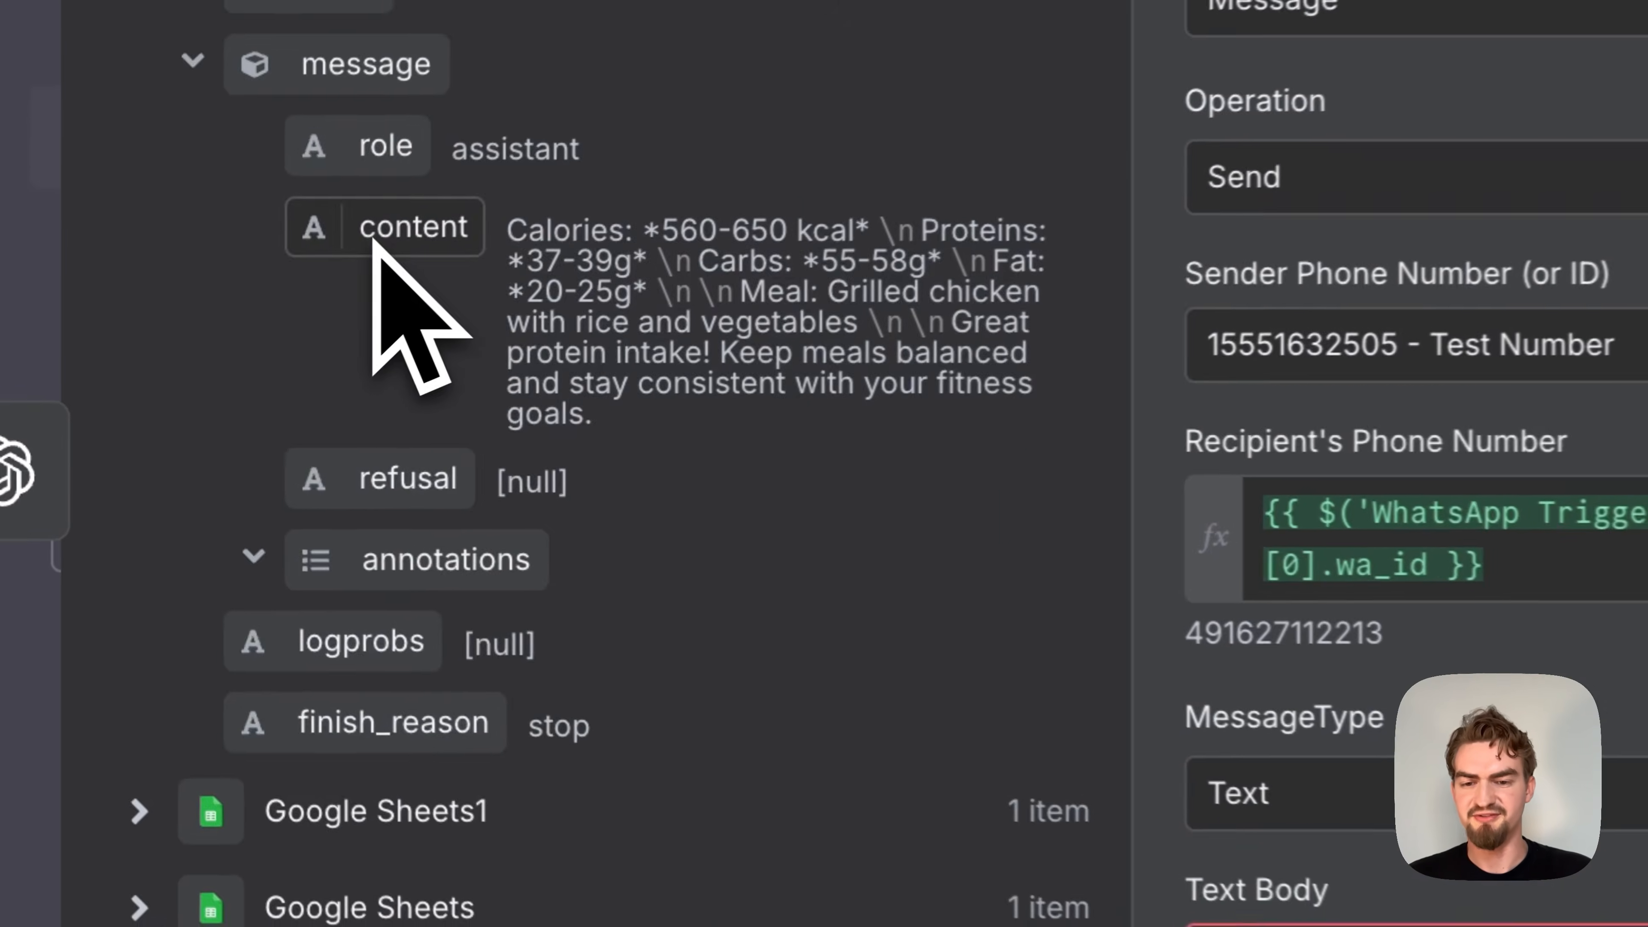
{"action": "left_click_drag", "start_coordinate": [190, 348], "coordinate": [743, 701]}
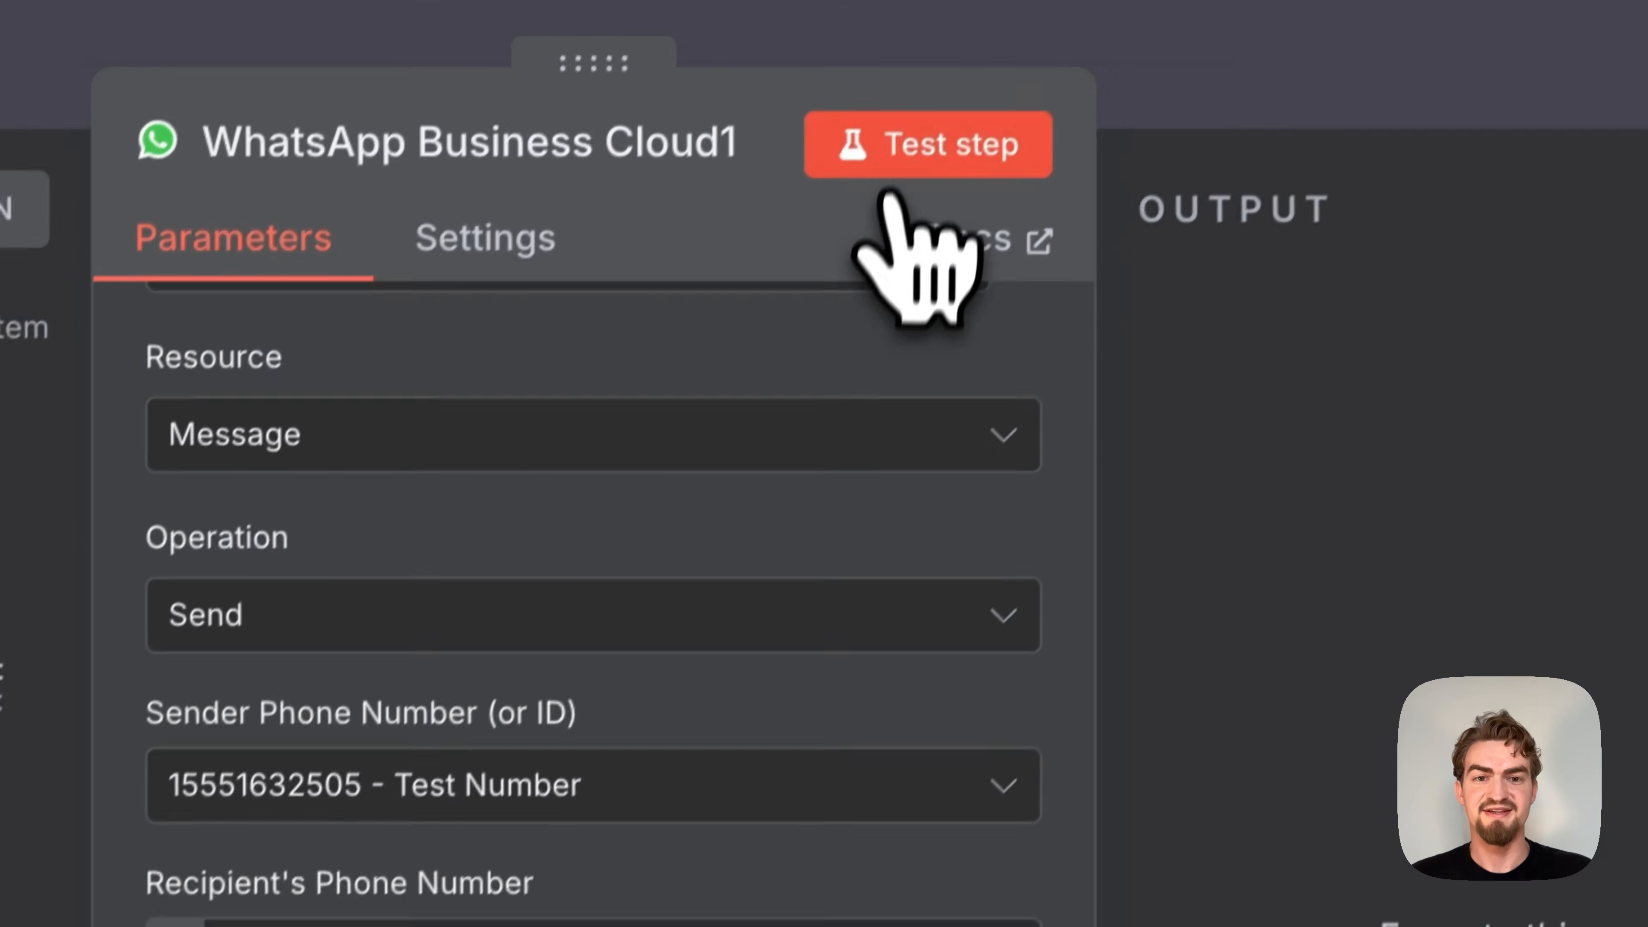
{"action": "left_click", "coordinate": [896, 163]}
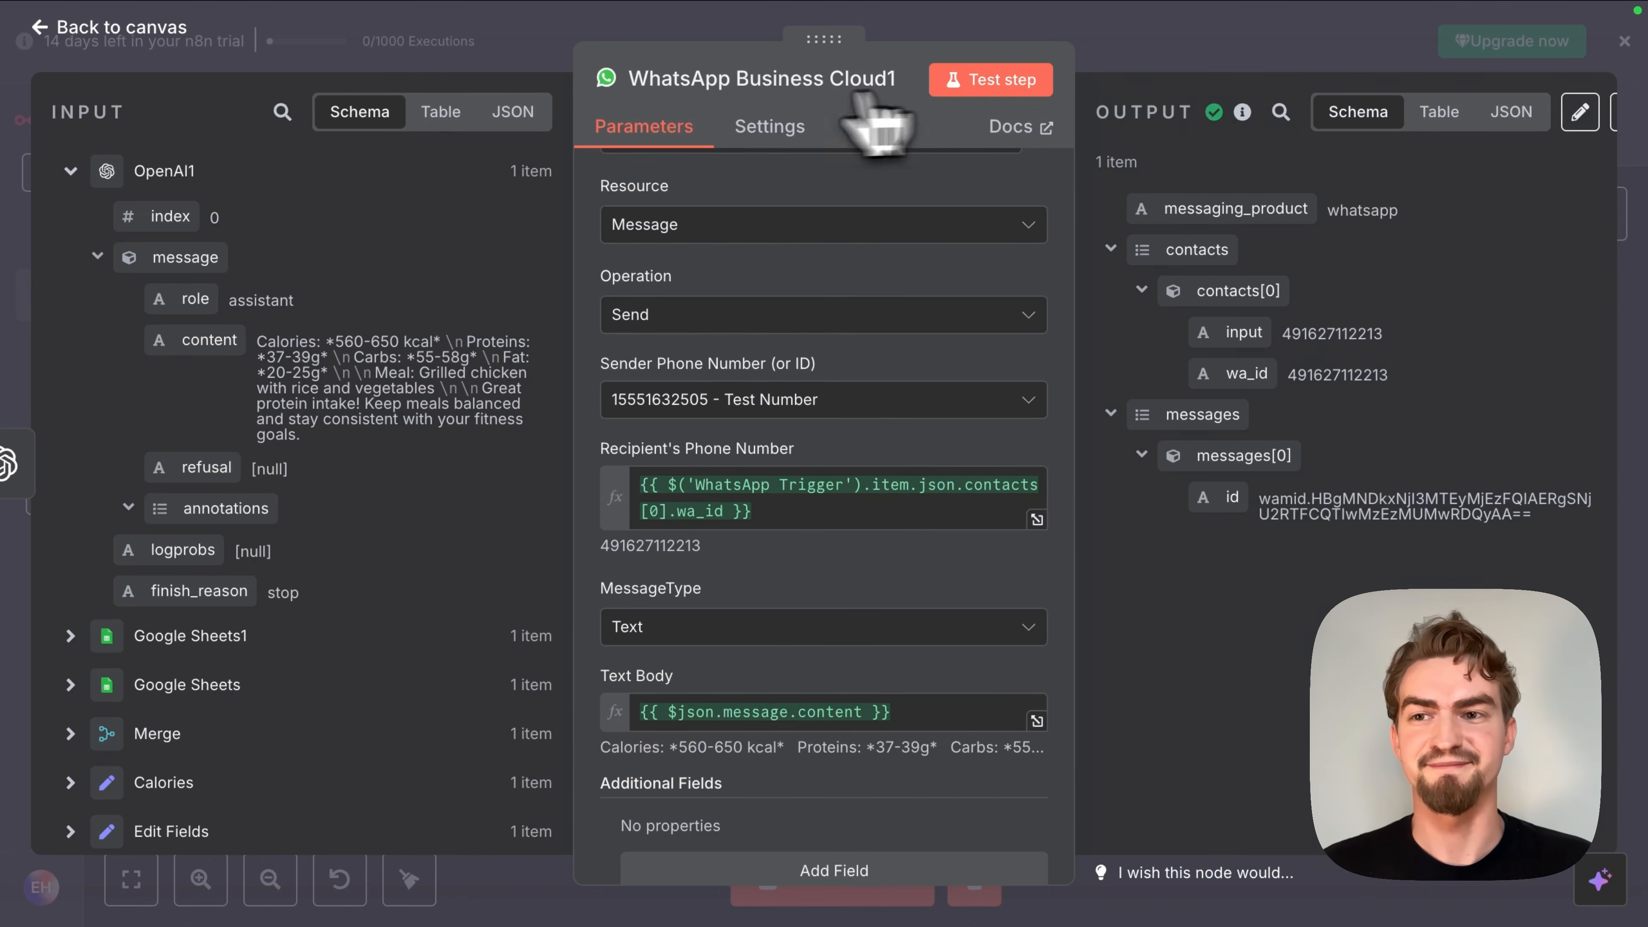
{"action": "left_click", "coordinate": [159, 30]}
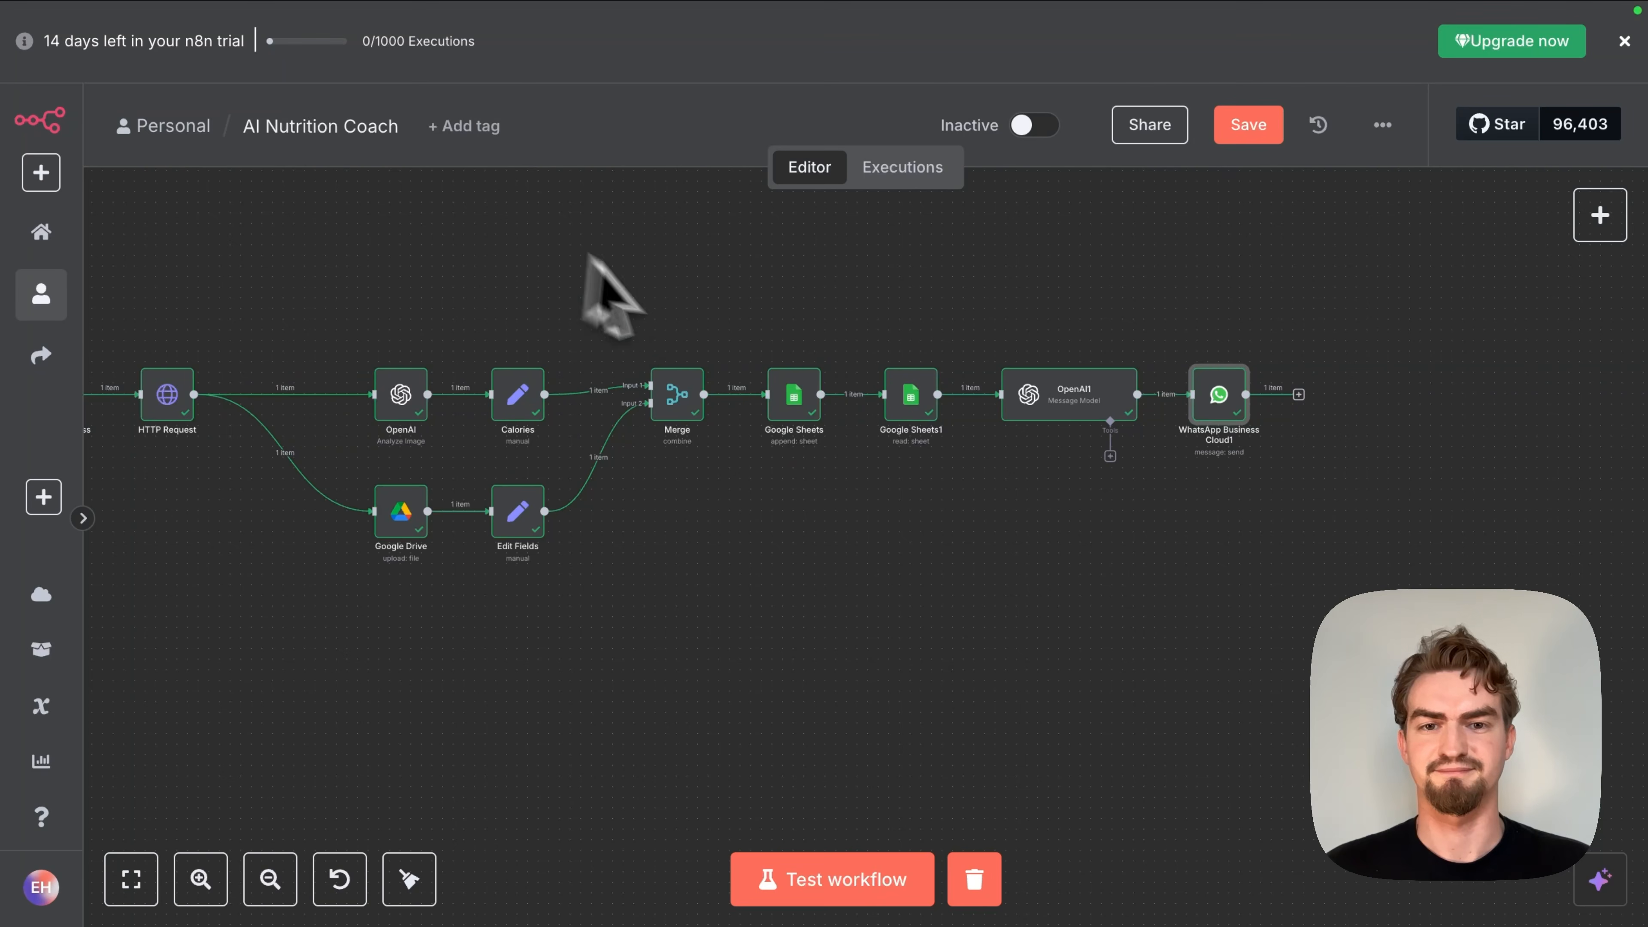
Step: Save the AI Nutrition Coach workflow and run a workflow test to capture a voice message
{"action": "left_click", "coordinate": [1236, 128]}
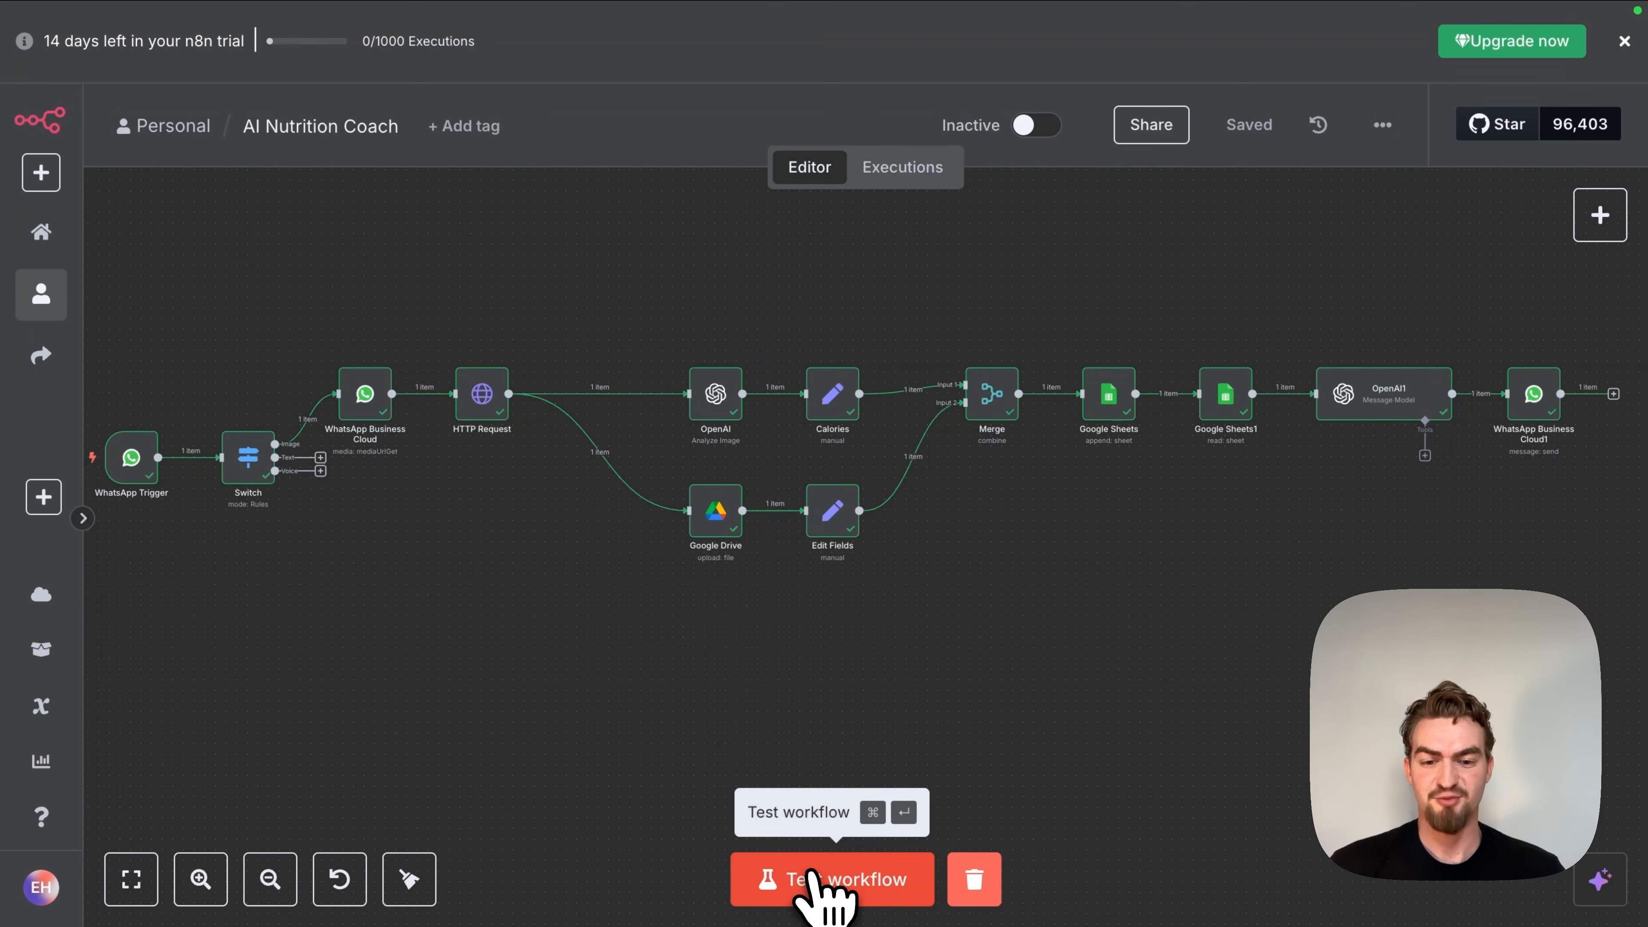
{"action": "left_click", "coordinate": [821, 881]}
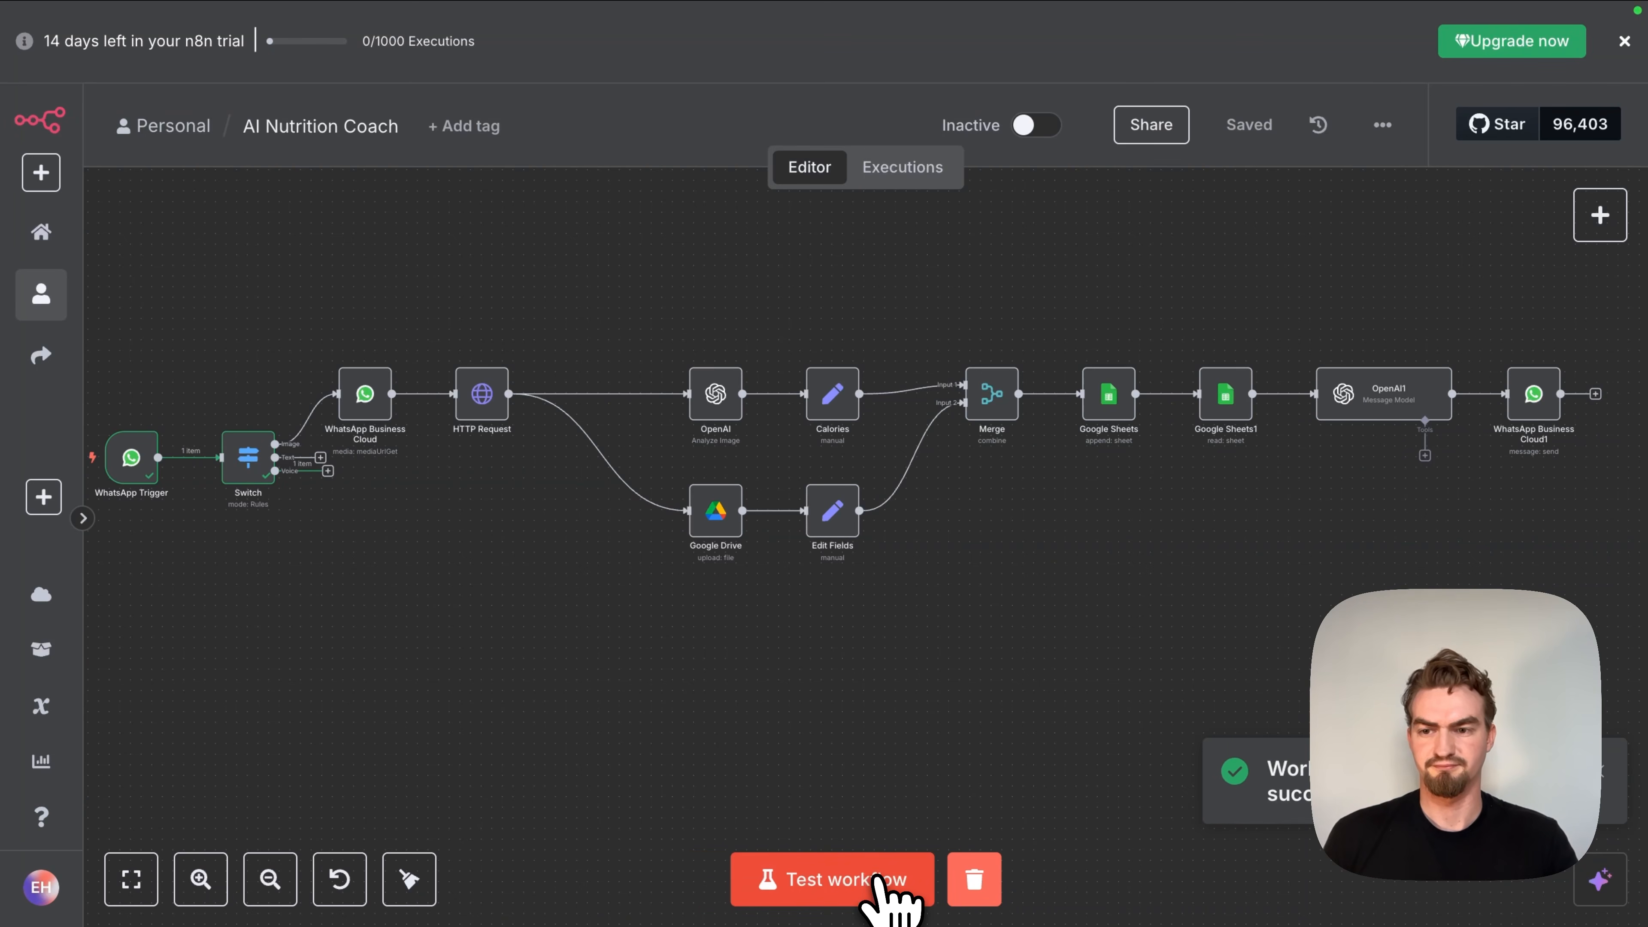
{"action": "scroll", "coordinate": [325, 630], "scroll_direction": "up", "scroll_amount": 5}
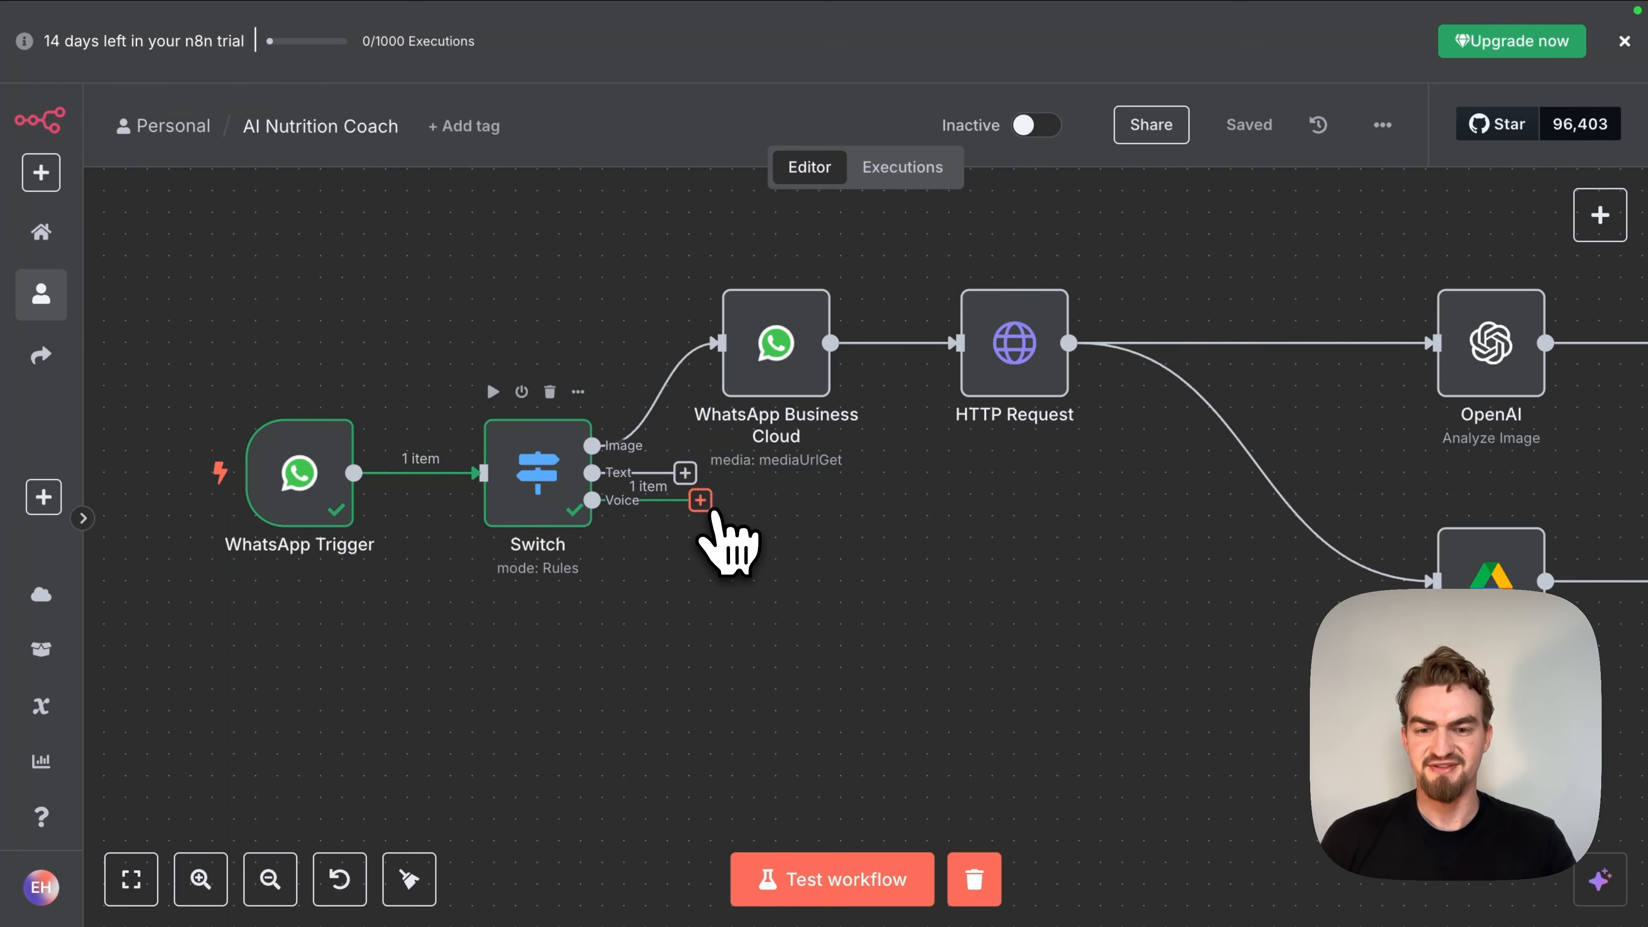
Step: Move all nodes after the Switch upward together to free space for the voice branch
{"action": "scroll", "coordinate": [715, 513], "scroll_direction": "down", "scroll_amount": 5}
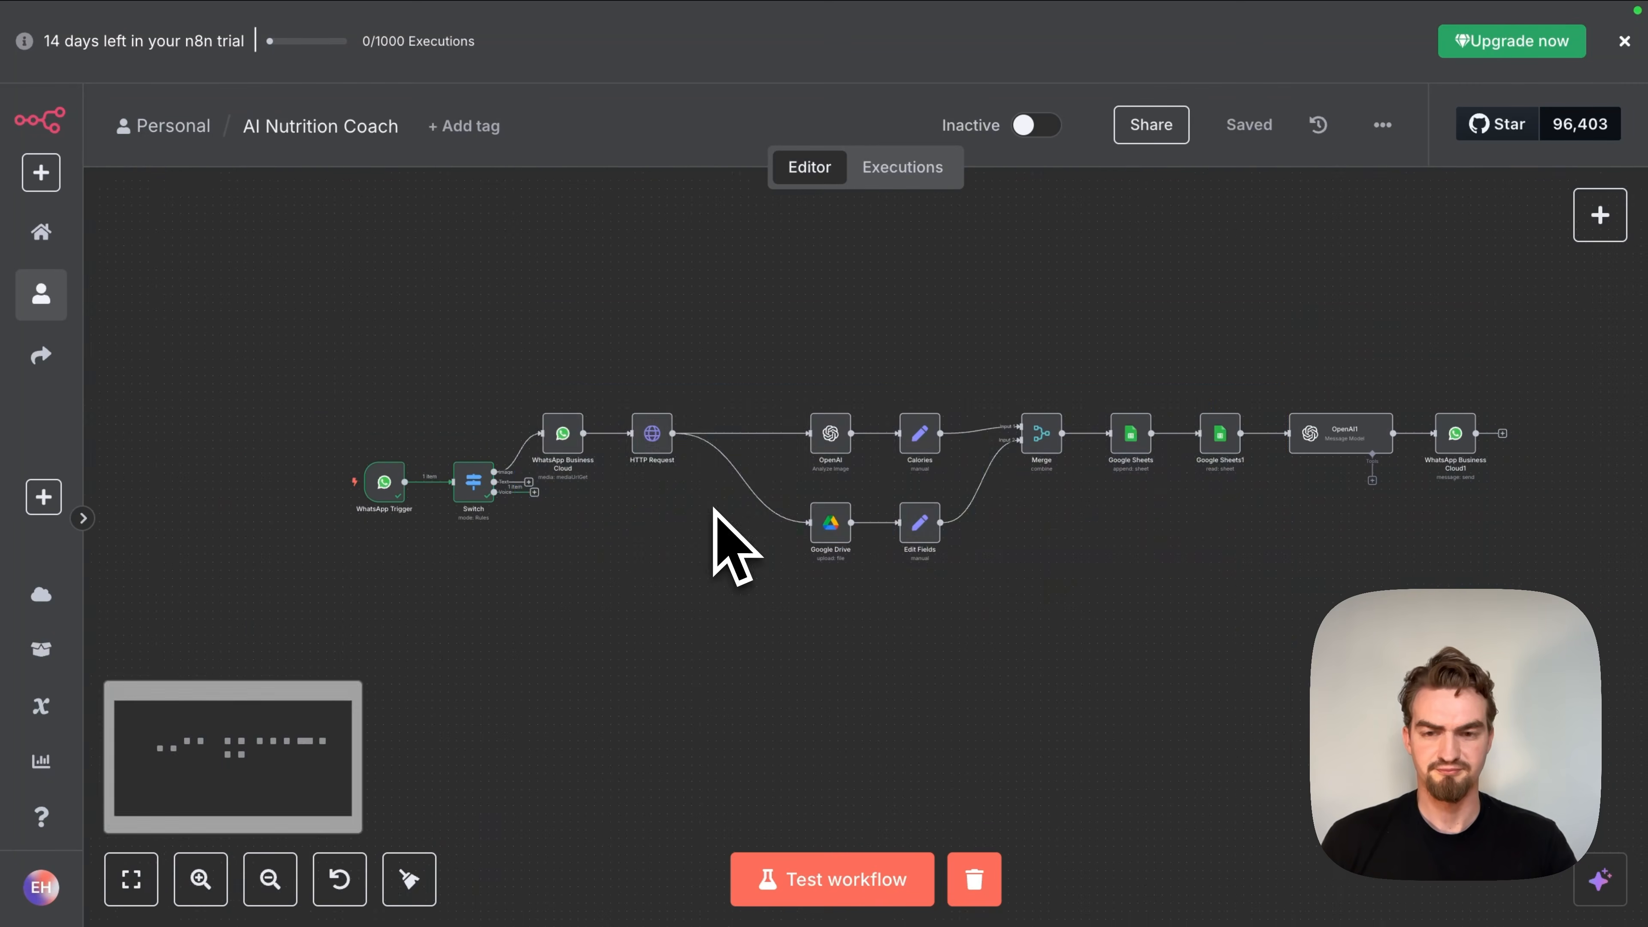
{"action": "left_click_drag", "start_coordinate": [519, 403], "coordinate": [1502, 559]}
{"action": "left_click_drag", "start_coordinate": [823, 484], "coordinate": [823, 340]}
{"action": "left_click", "coordinate": [747, 520]}
{"action": "scroll", "coordinate": [625, 607], "scroll_direction": "up", "scroll_amount": 3}
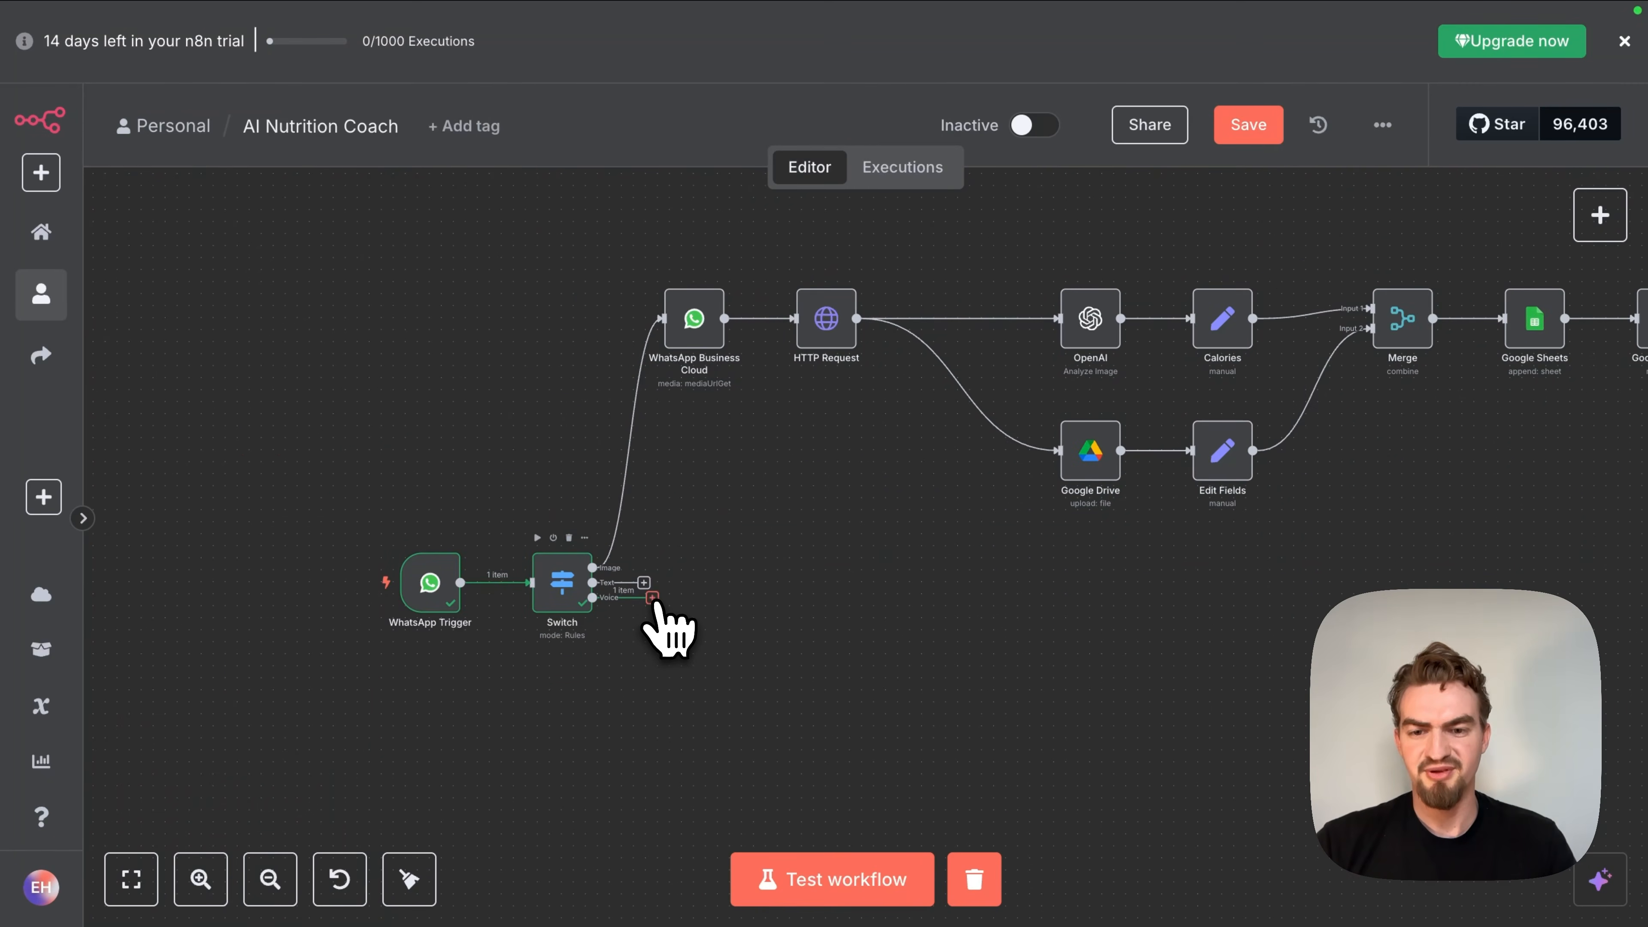
Step: Add a WhatsApp Business Cloud node with the Download media action to the Switch's Voice output
{"action": "left_click", "coordinate": [652, 597]}
{"action": "type", "text": "whatsapp"}
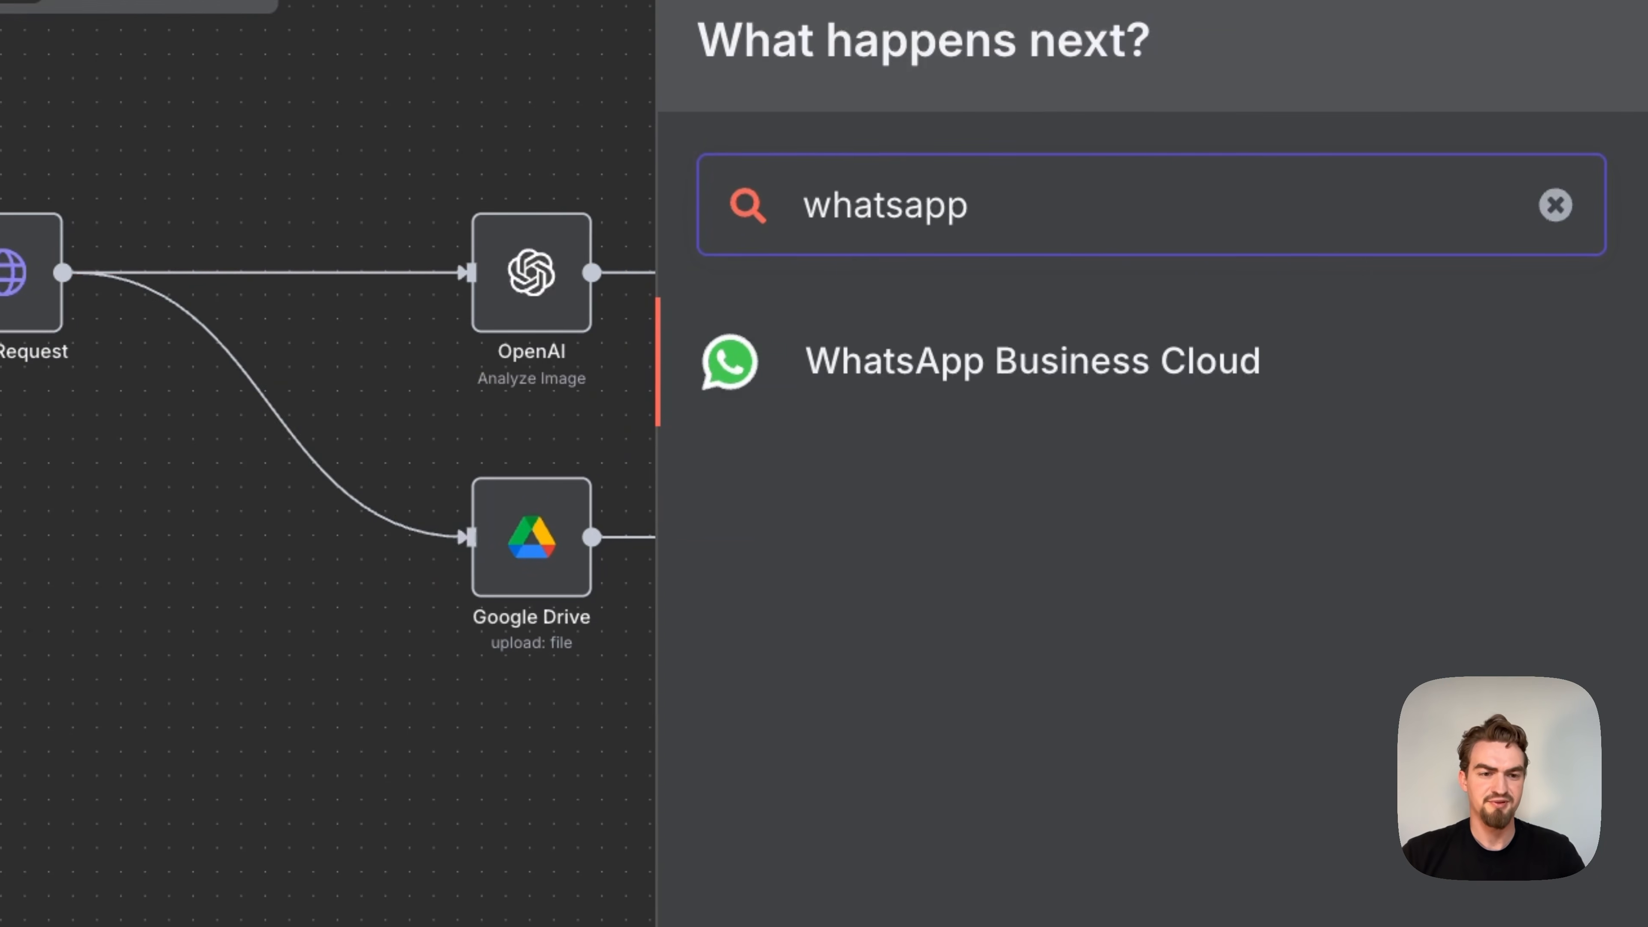
{"action": "left_click", "coordinate": [1038, 376]}
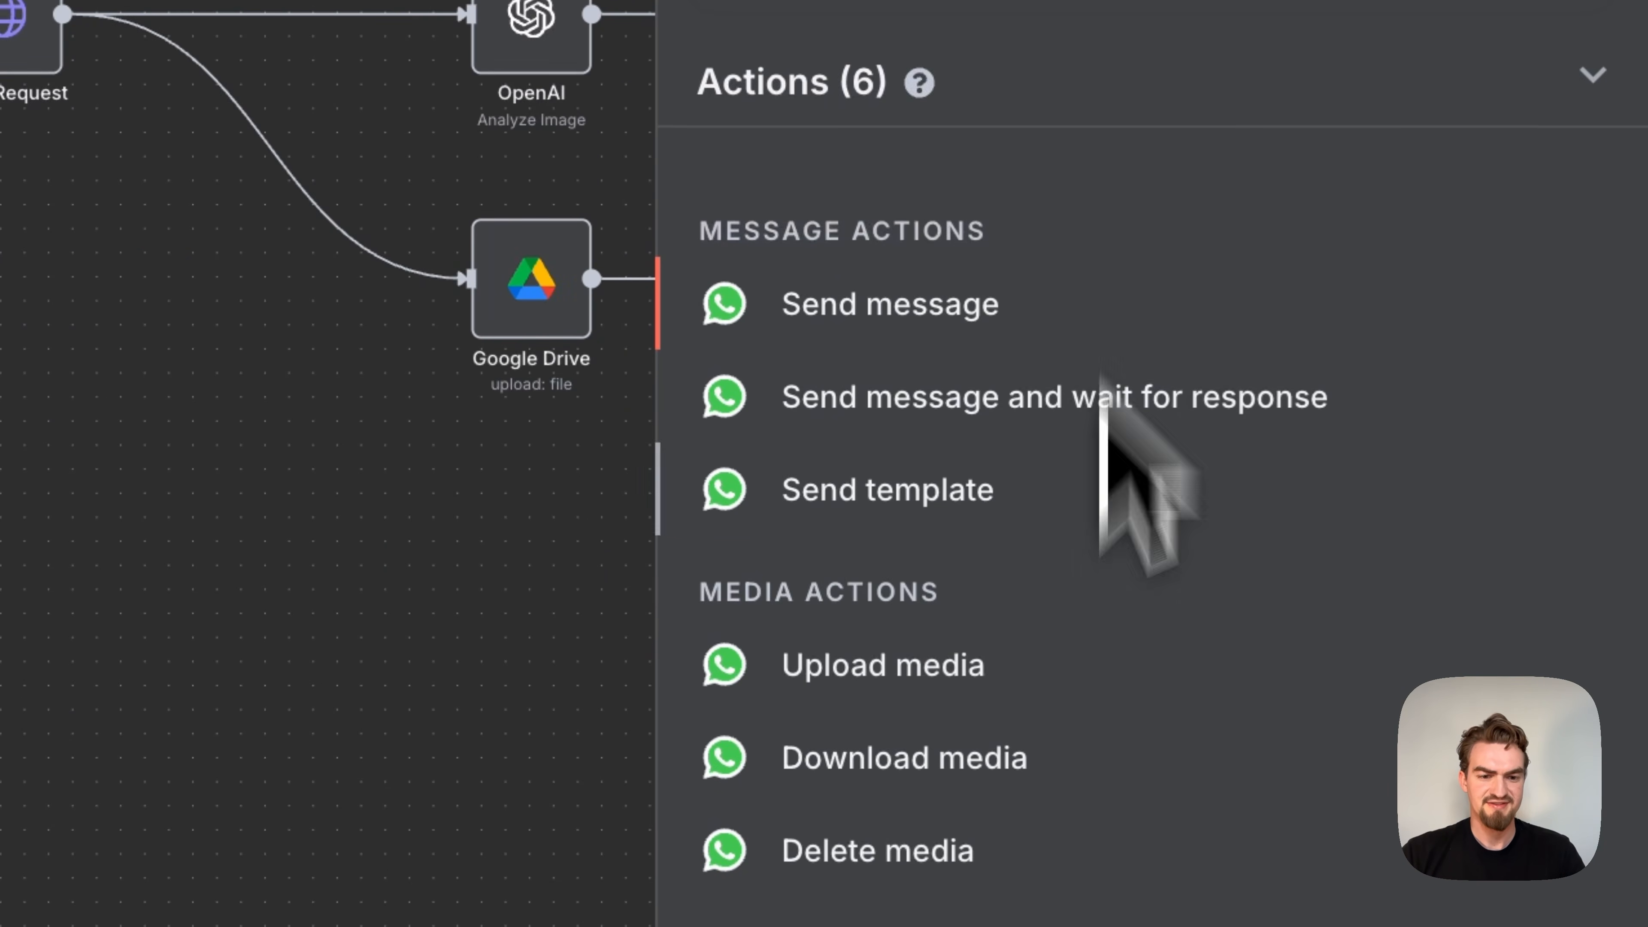
{"action": "left_click", "coordinate": [872, 769]}
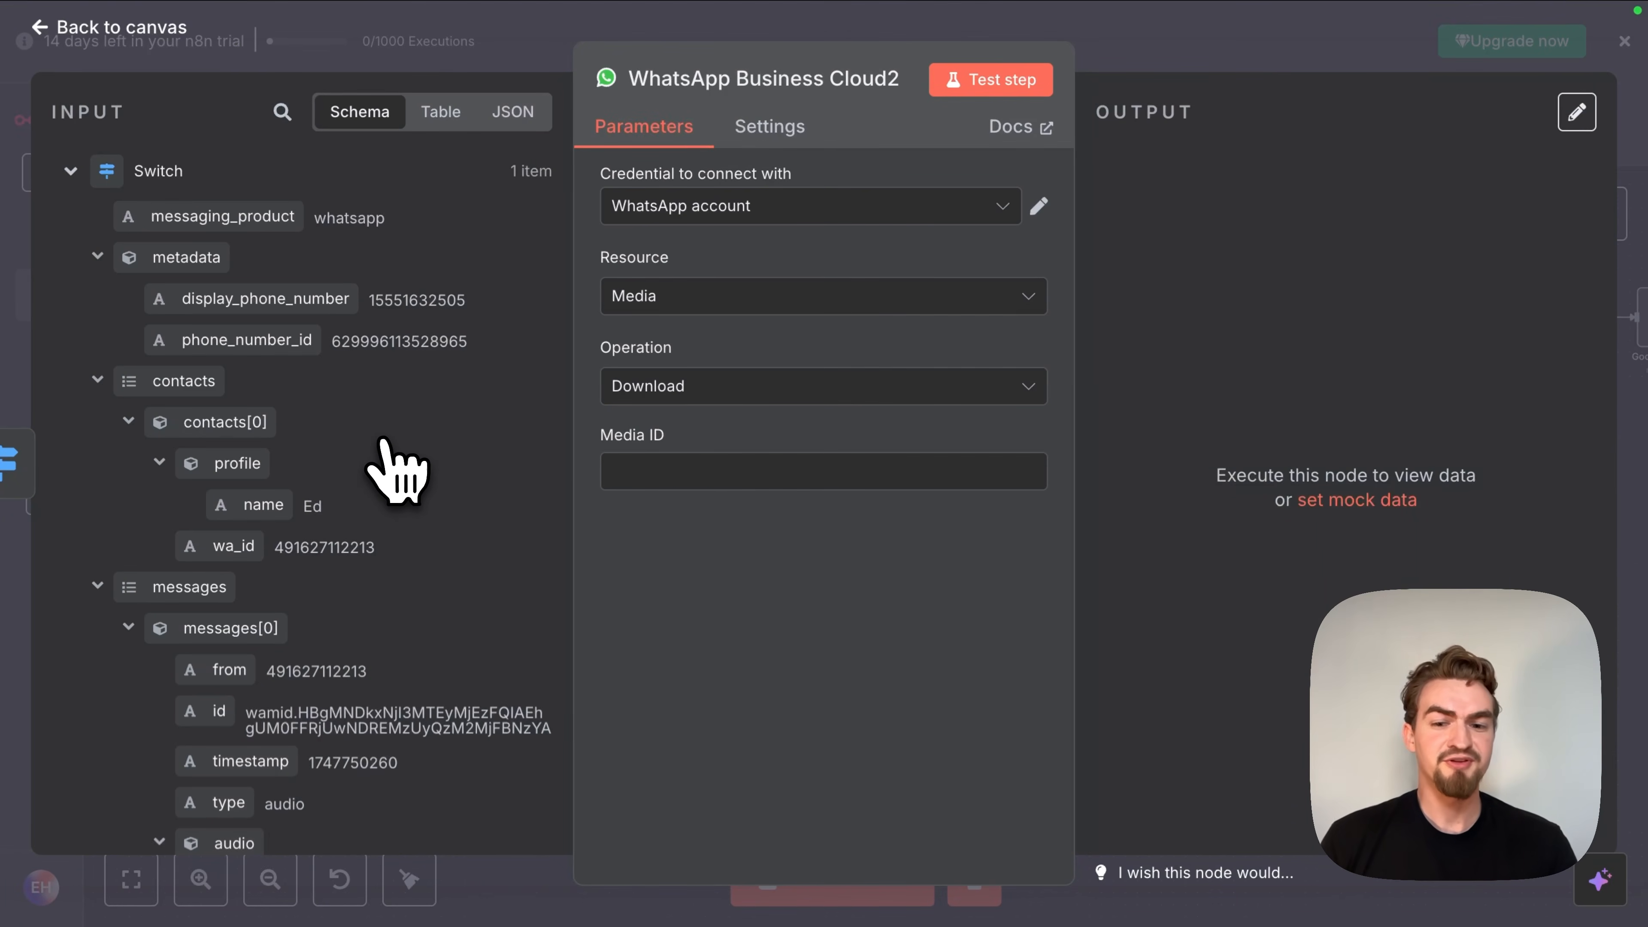
Step: Map the Media ID to the audio id under messages[0] in the WhatsApp Trigger data
{"action": "scroll", "coordinate": [384, 443], "scroll_direction": "down", "scroll_amount": 6}
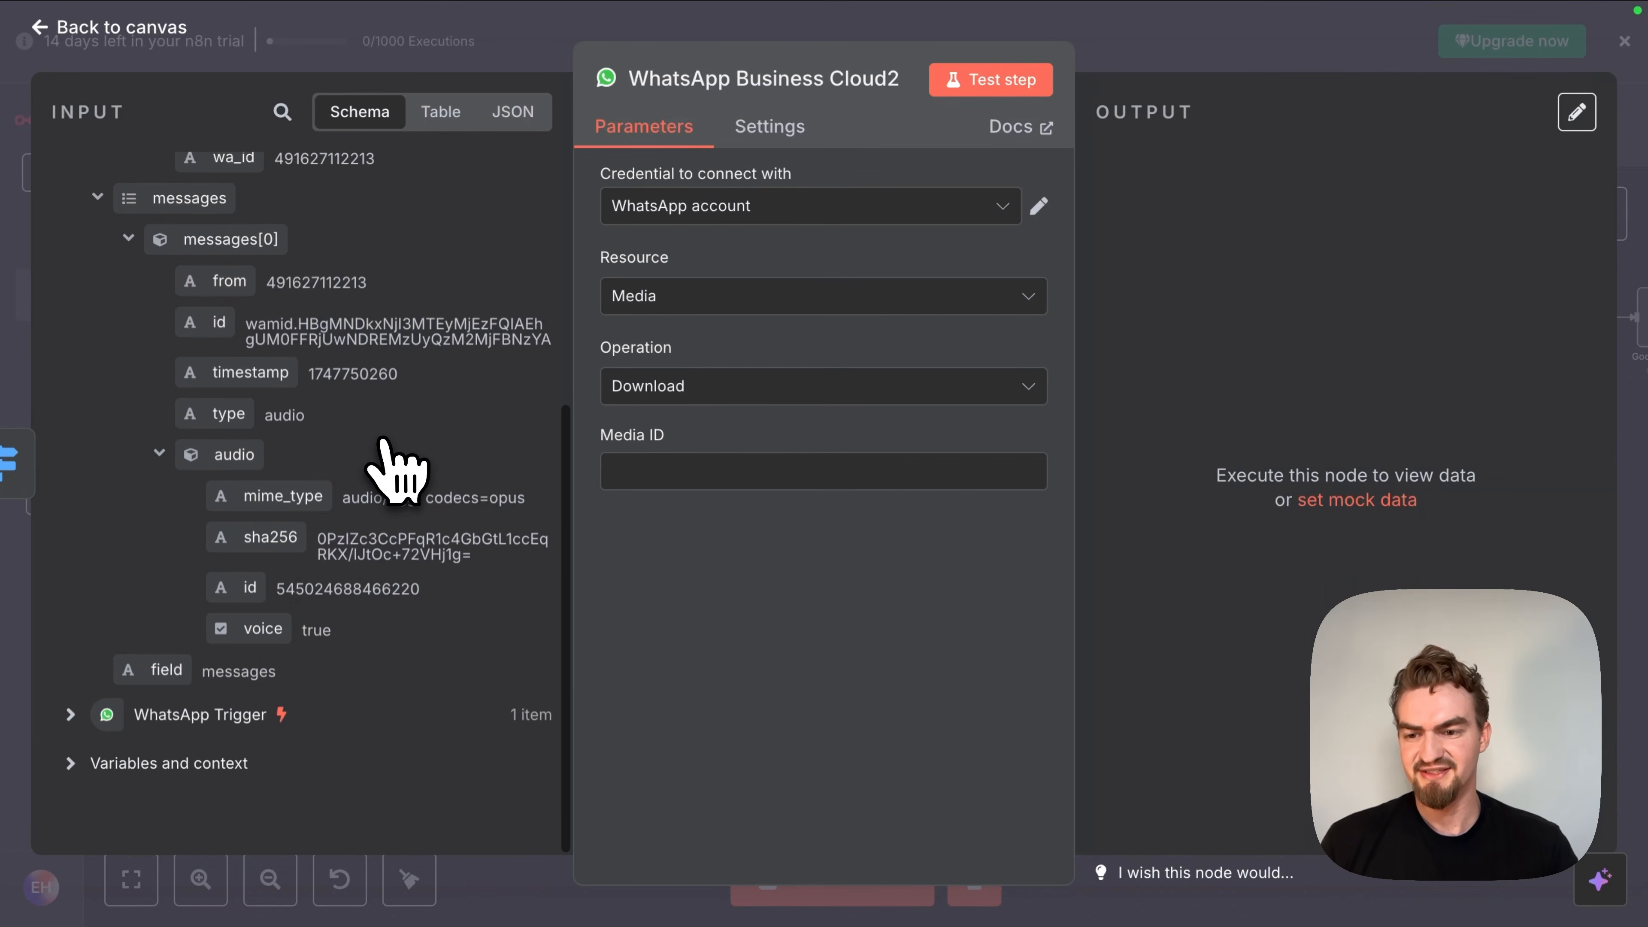
{"action": "left_click", "coordinate": [129, 712]}
{"action": "scroll", "coordinate": [626, 637], "scroll_direction": "down", "scroll_amount": 6}
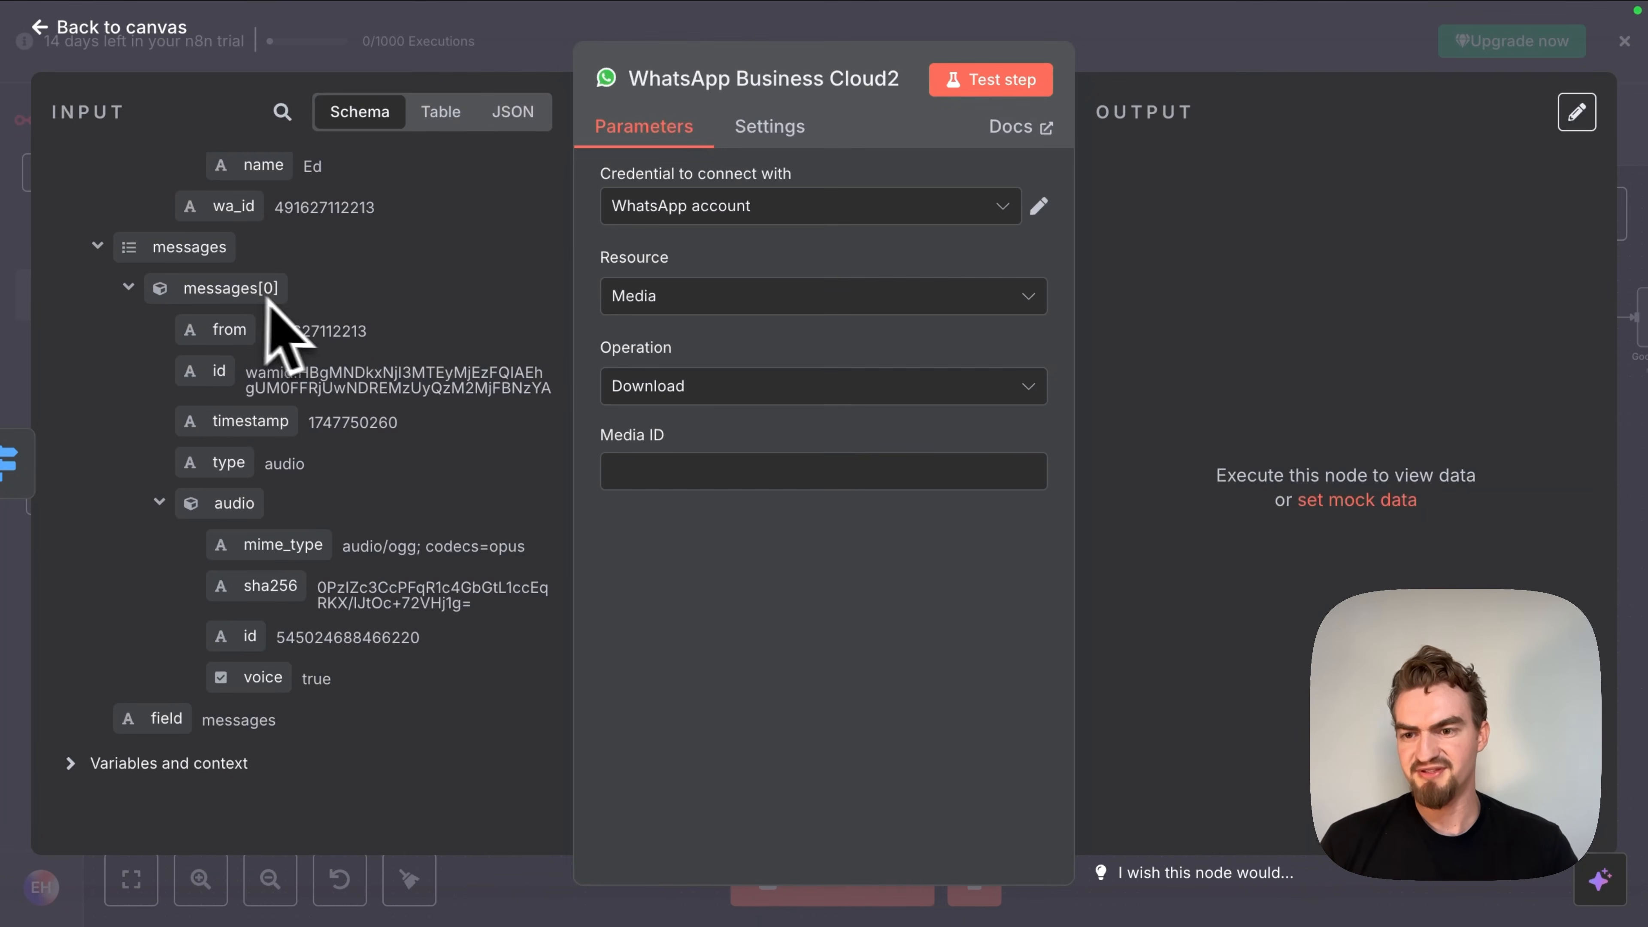
{"action": "left_click_drag", "start_coordinate": [240, 636], "coordinate": [511, 556]}
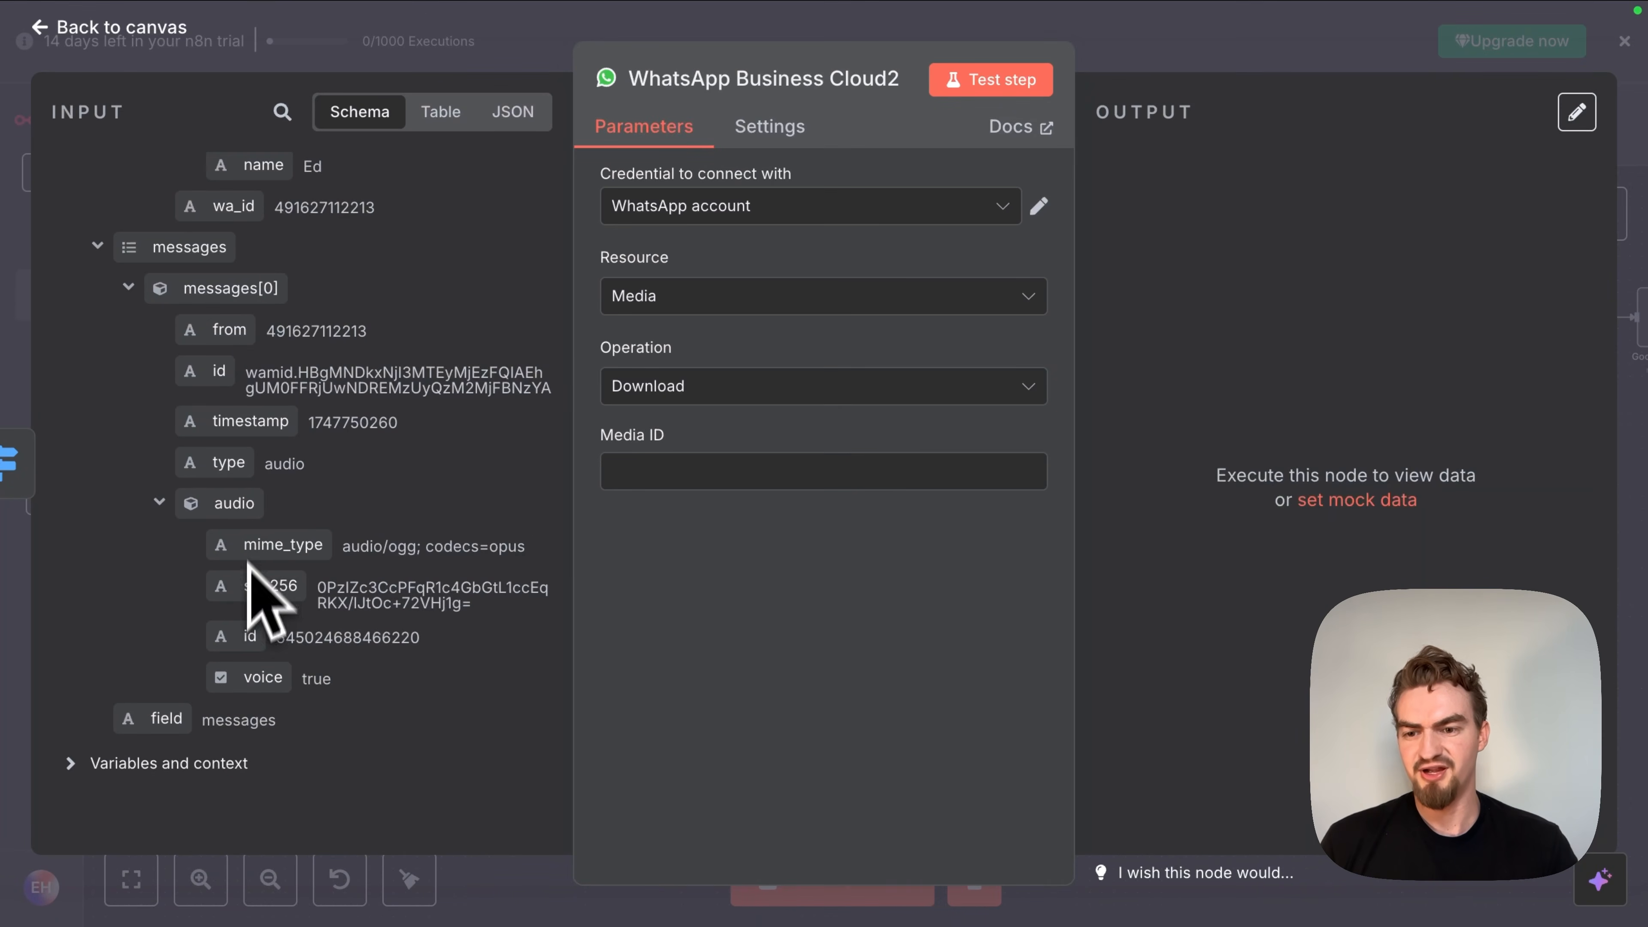
{"action": "left_click_drag", "start_coordinate": [948, 434], "coordinate": [1293, 240]}
Step: Test the media download node, check the returned audio URL and return to the canvas
{"action": "left_click", "coordinate": [976, 98]}
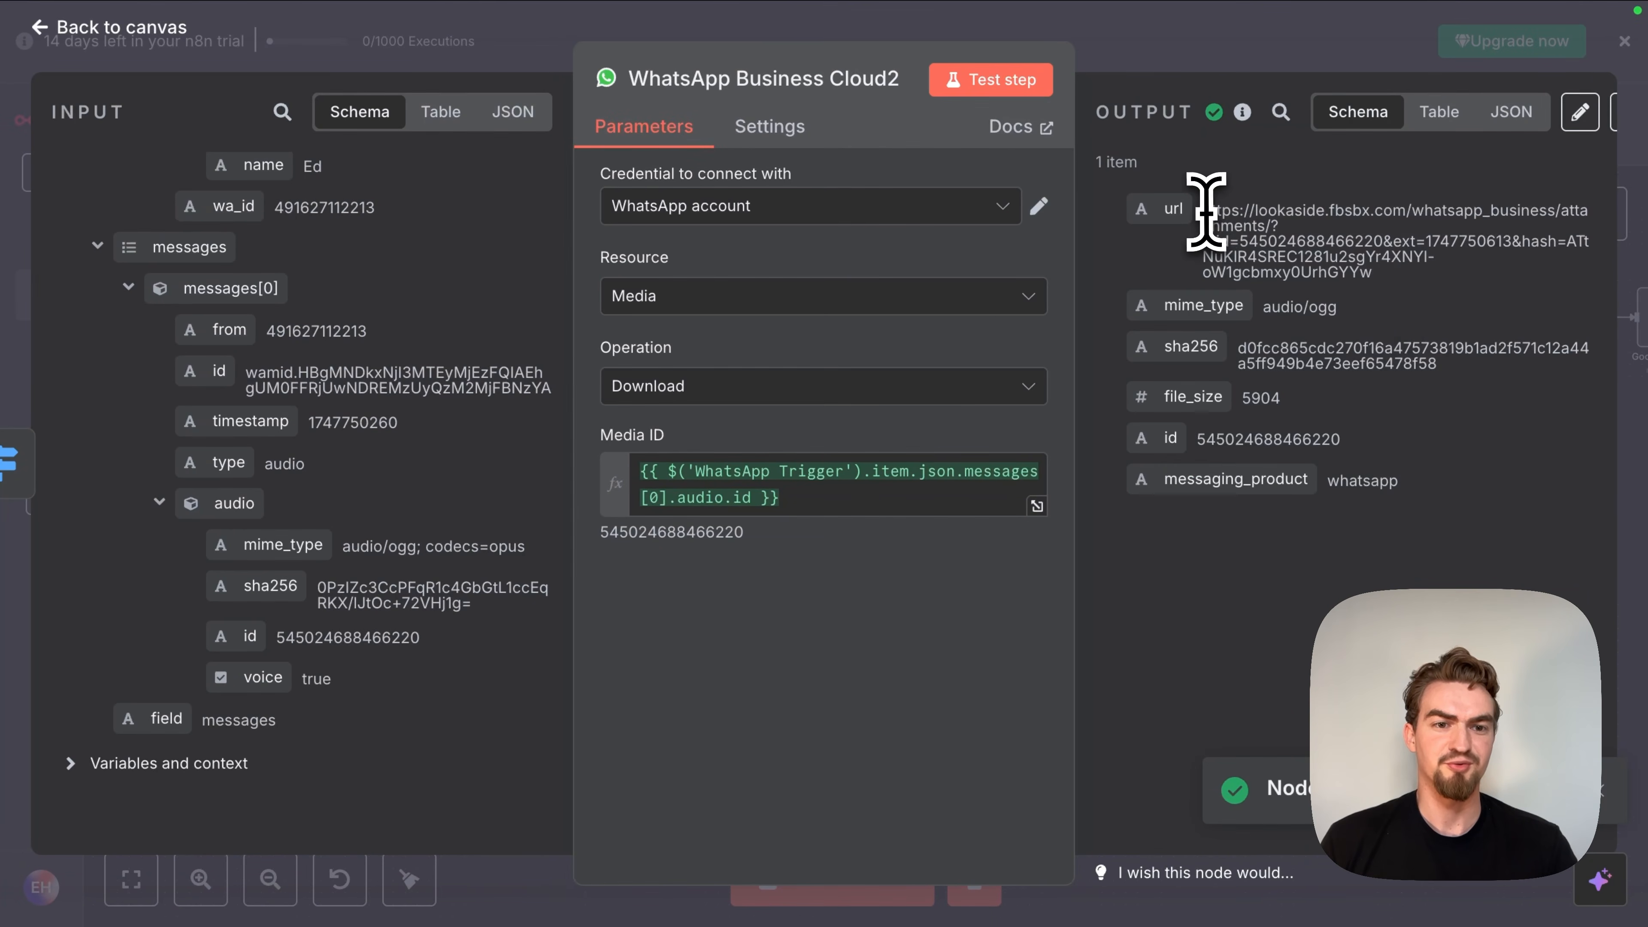
{"action": "left_click_drag", "start_coordinate": [1205, 209], "coordinate": [1388, 279]}
{"action": "left_click", "coordinate": [1388, 278]}
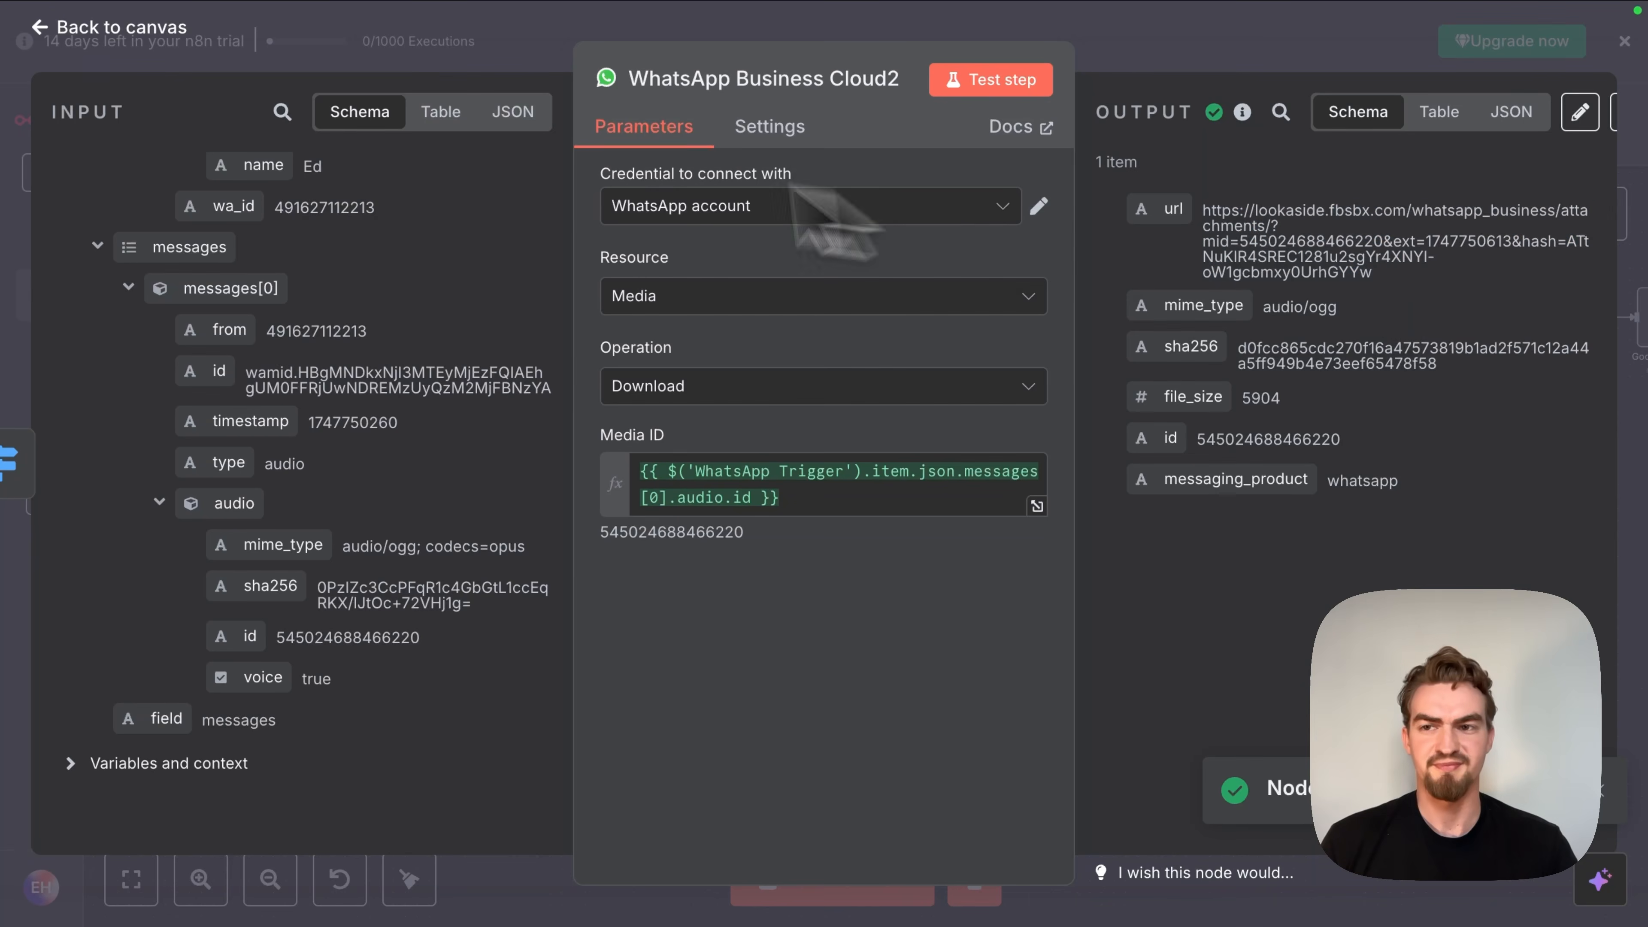
{"action": "left_click", "coordinate": [149, 29]}
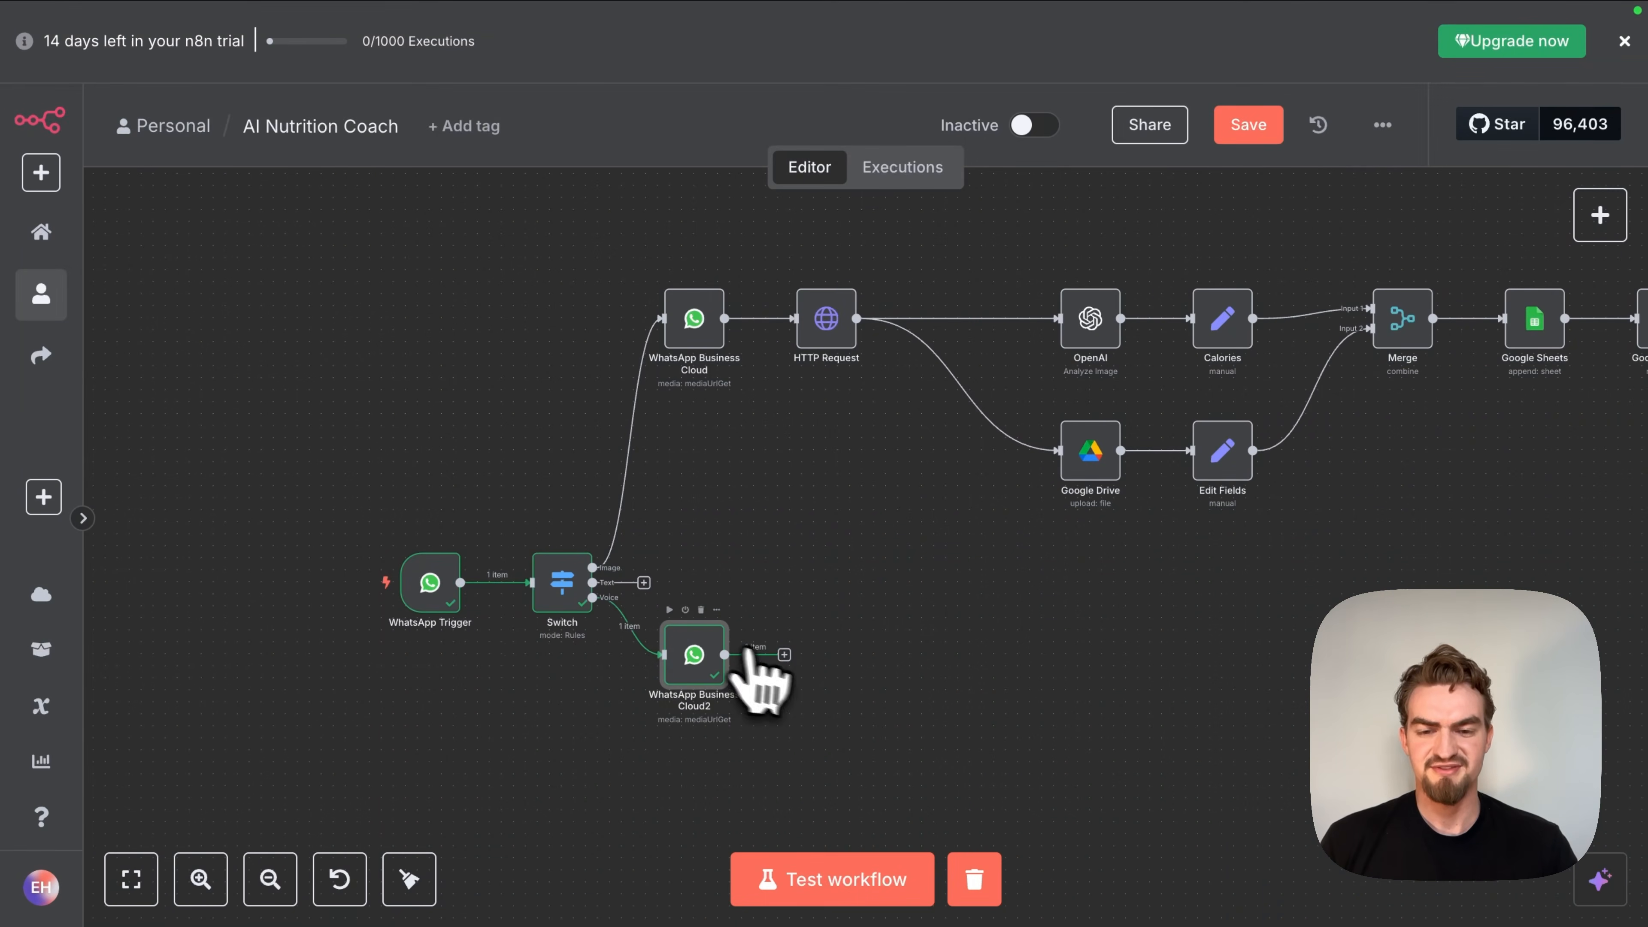
Step: Add an HTTP Request node after WhatsApp Business Cloud2 and map its URL to {{ $json.url }}
{"action": "left_click", "coordinate": [783, 655]}
{"action": "type", "text": "http"}
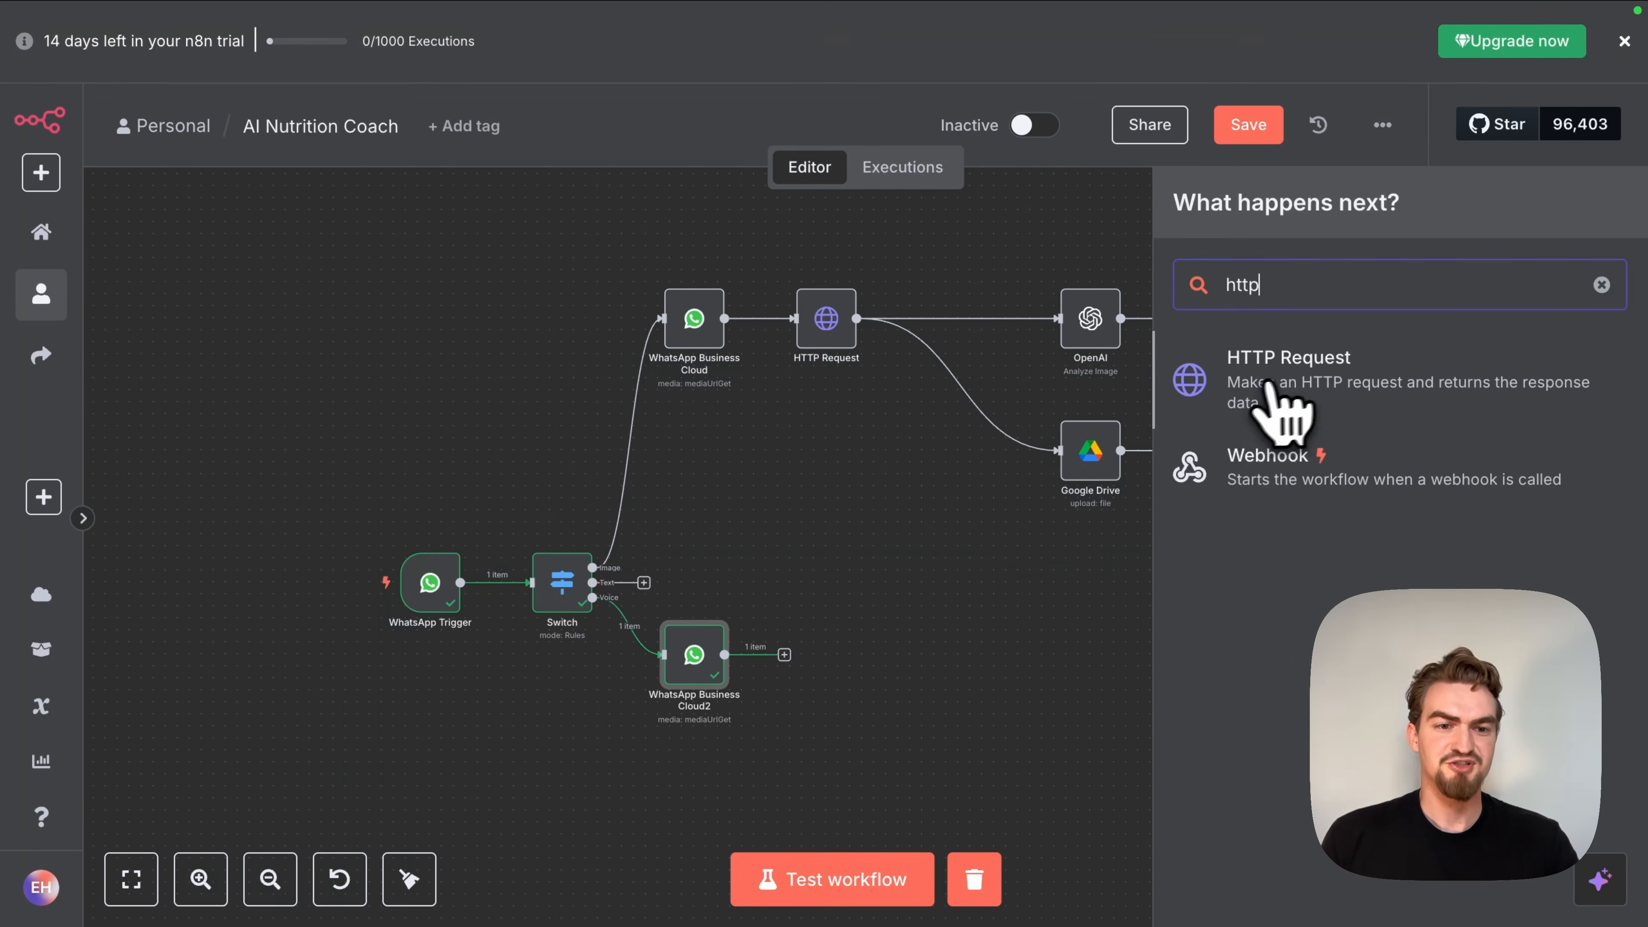
{"action": "left_click", "coordinate": [1329, 382]}
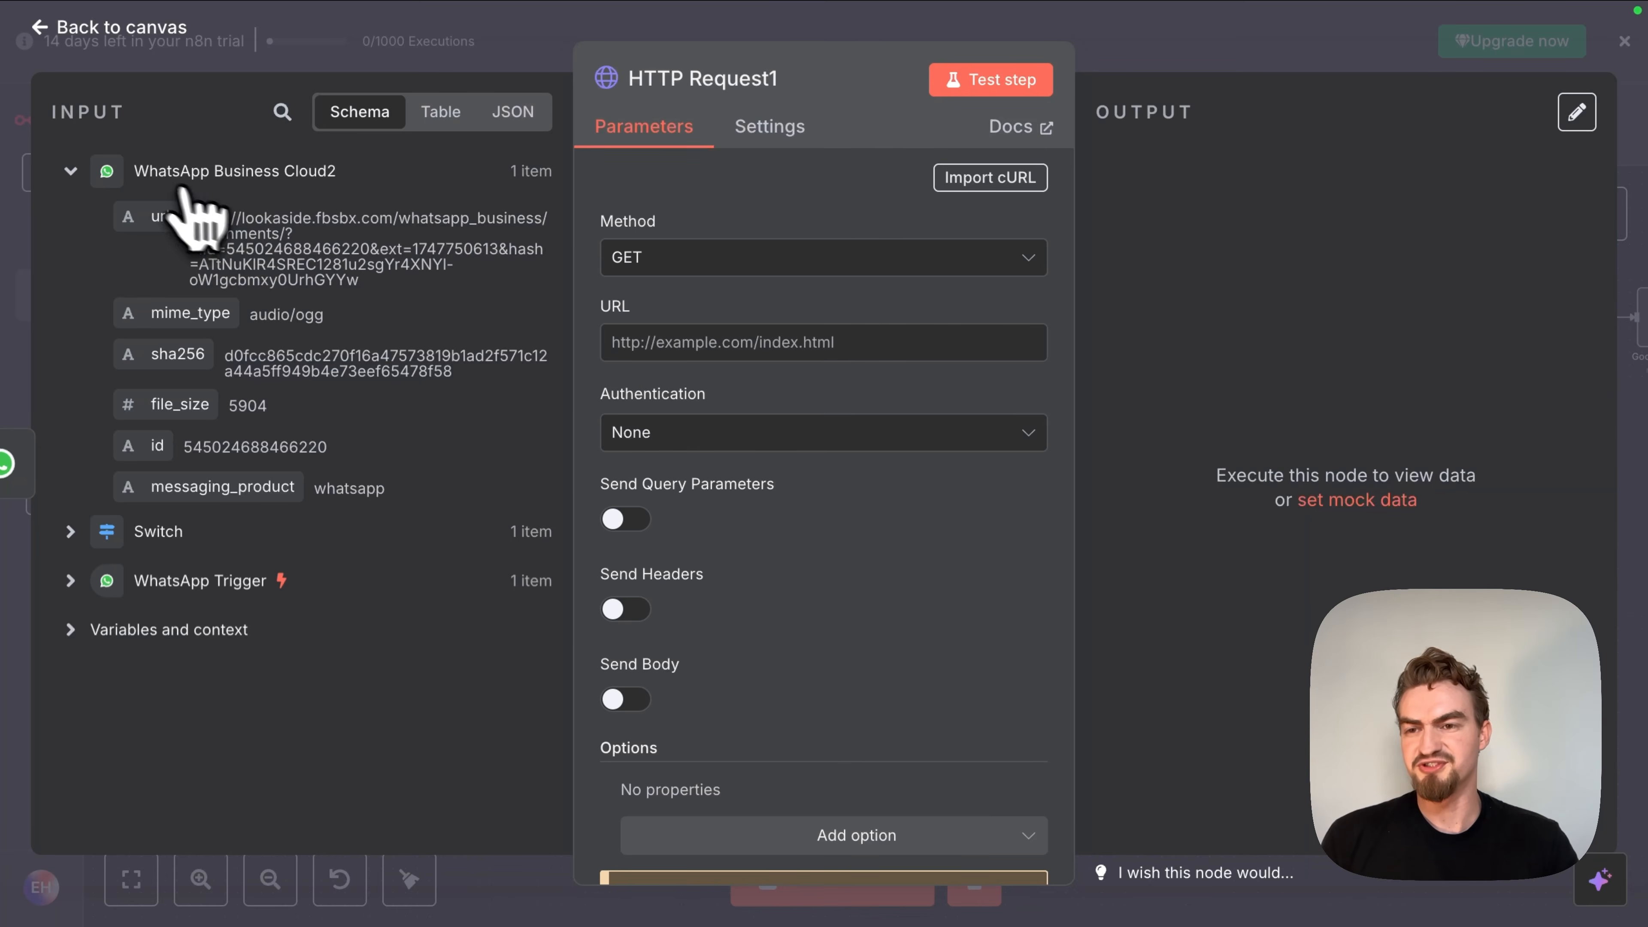
{"action": "left_click_drag", "start_coordinate": [156, 202], "coordinate": [706, 343]}
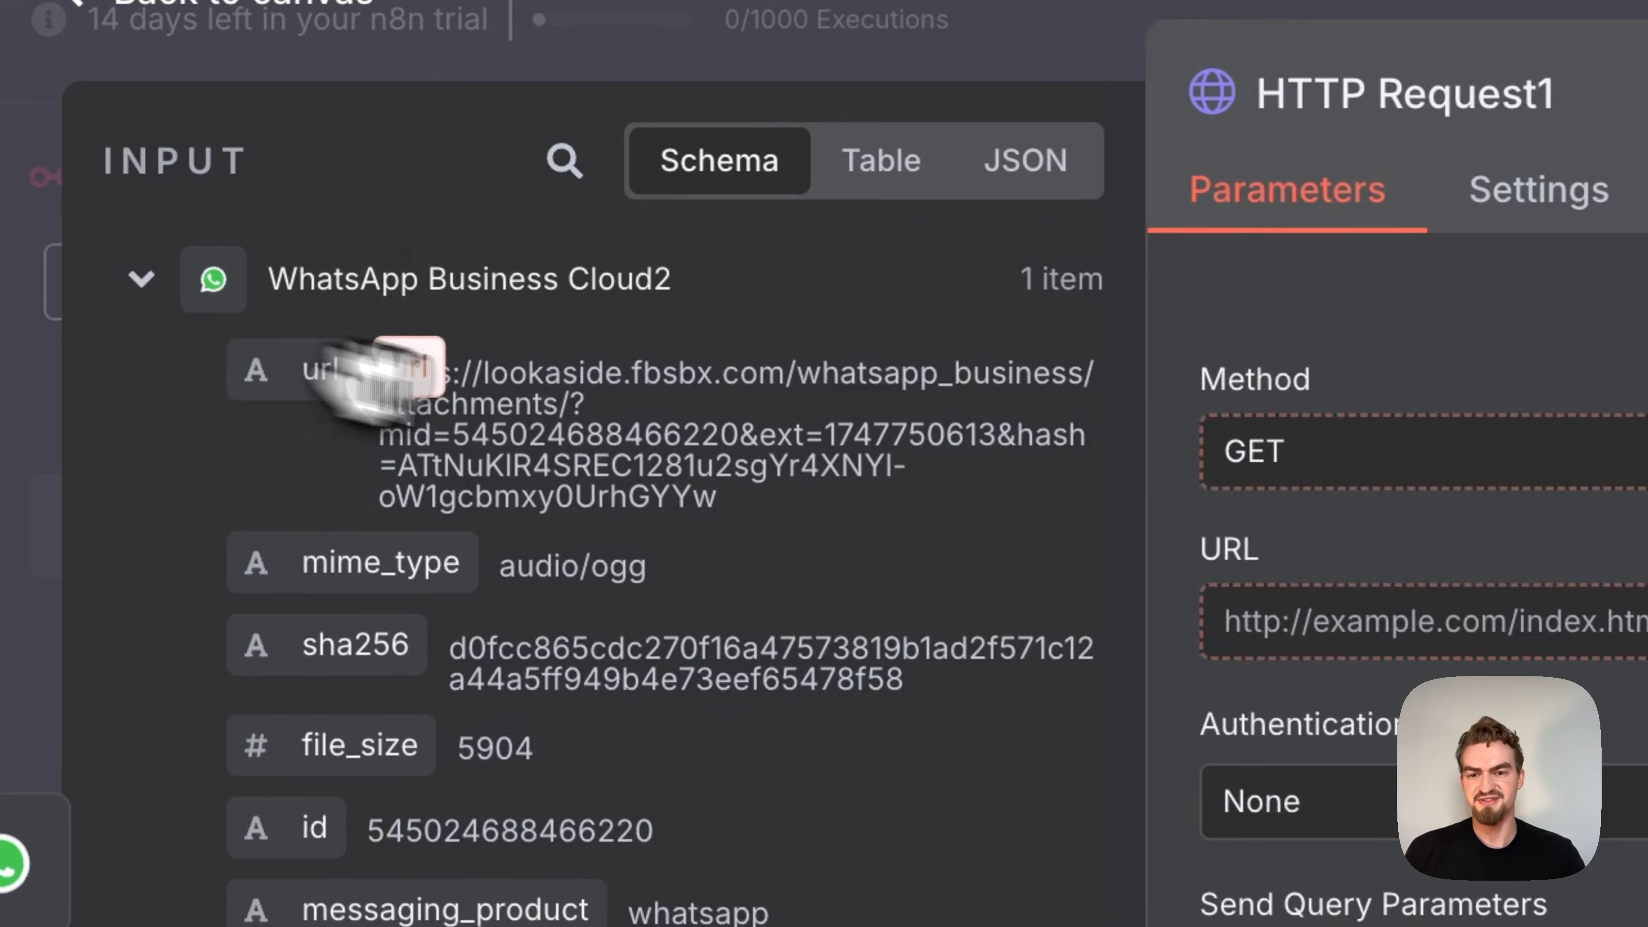
{"action": "left_click_drag", "start_coordinate": [743, 237], "coordinate": [753, 234]}
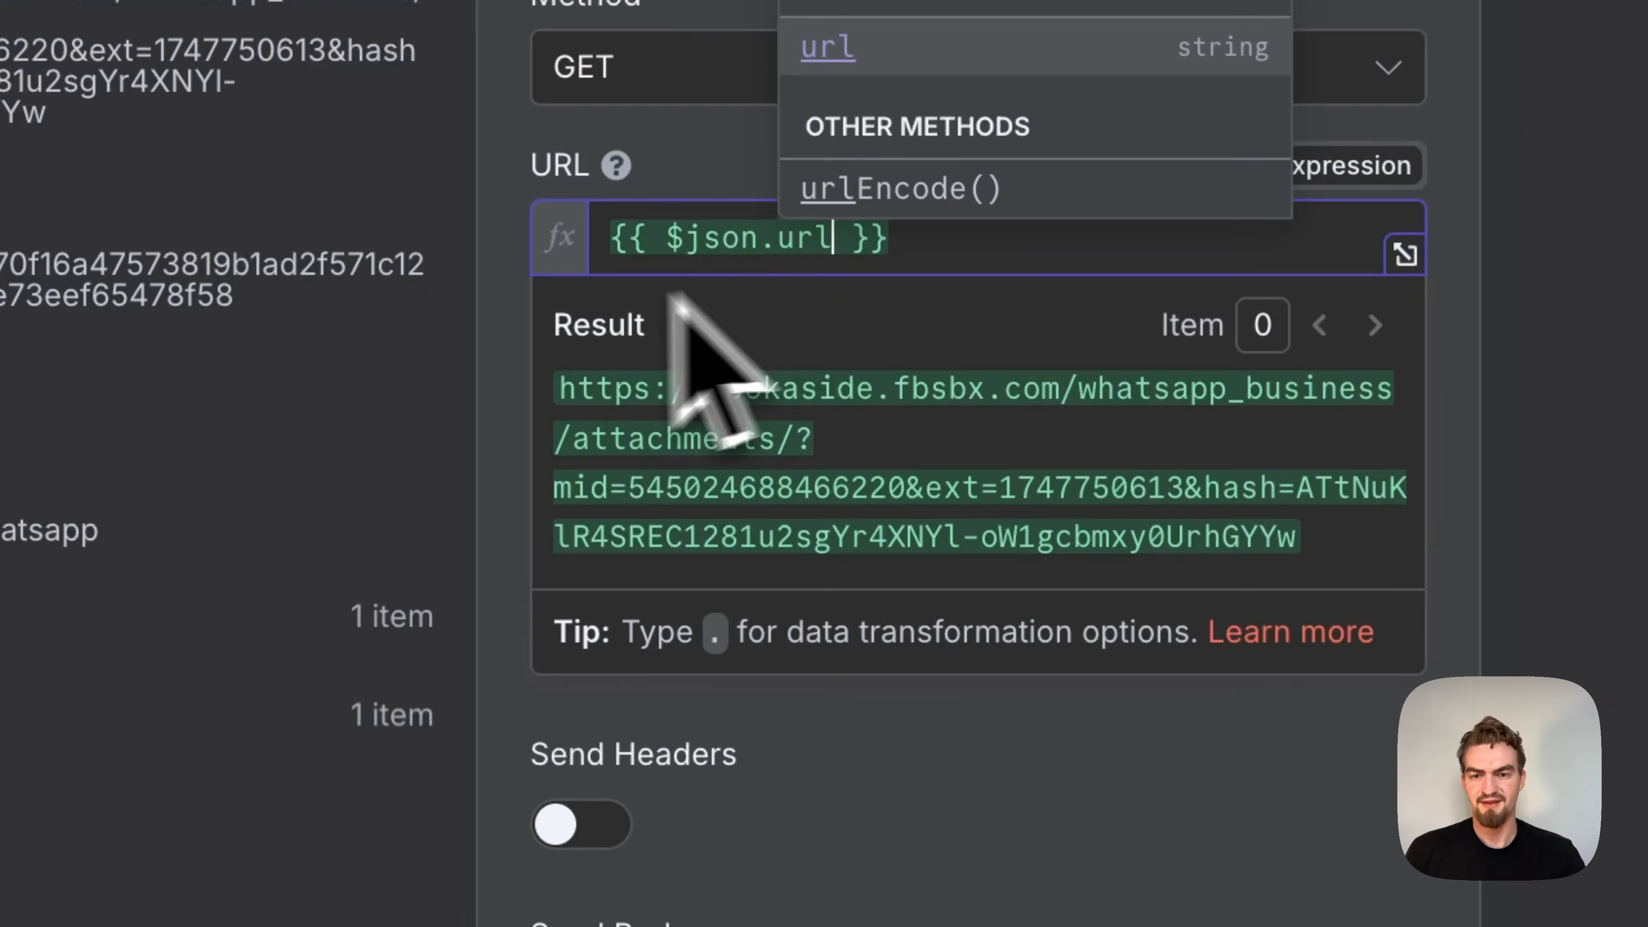
{"action": "left_click", "coordinate": [516, 305]}
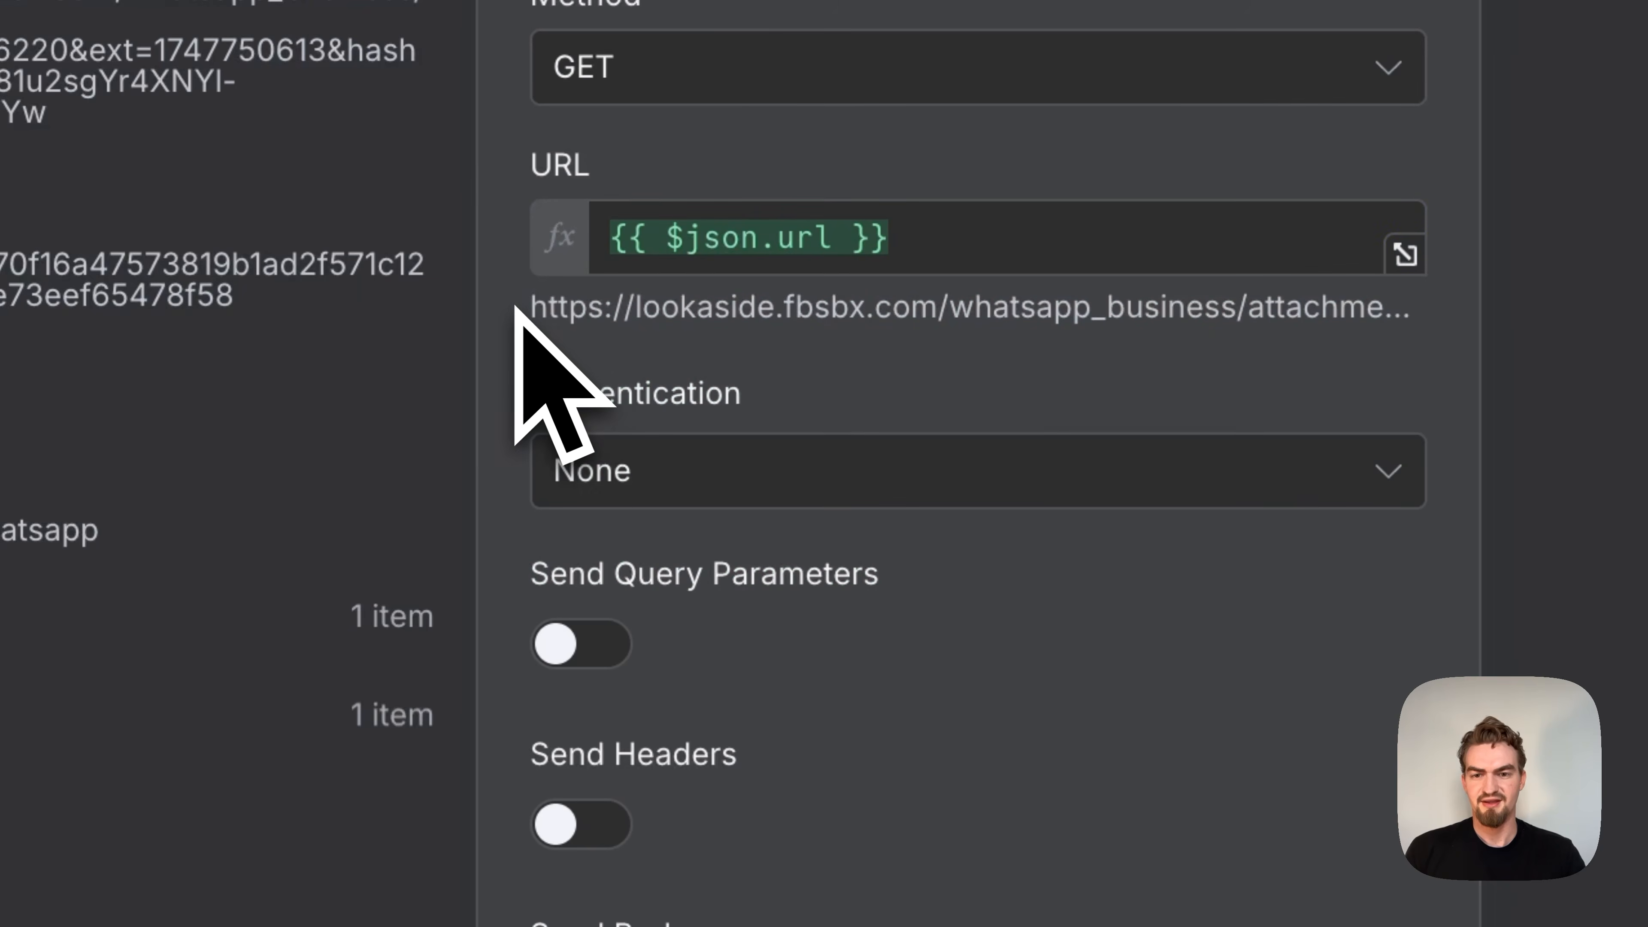
Step: Set the HTTP request's authentication to Predefined Credential Type with the WhatsApp API credential type
{"action": "left_click", "coordinate": [626, 474]}
{"action": "left_click", "coordinate": [723, 682]}
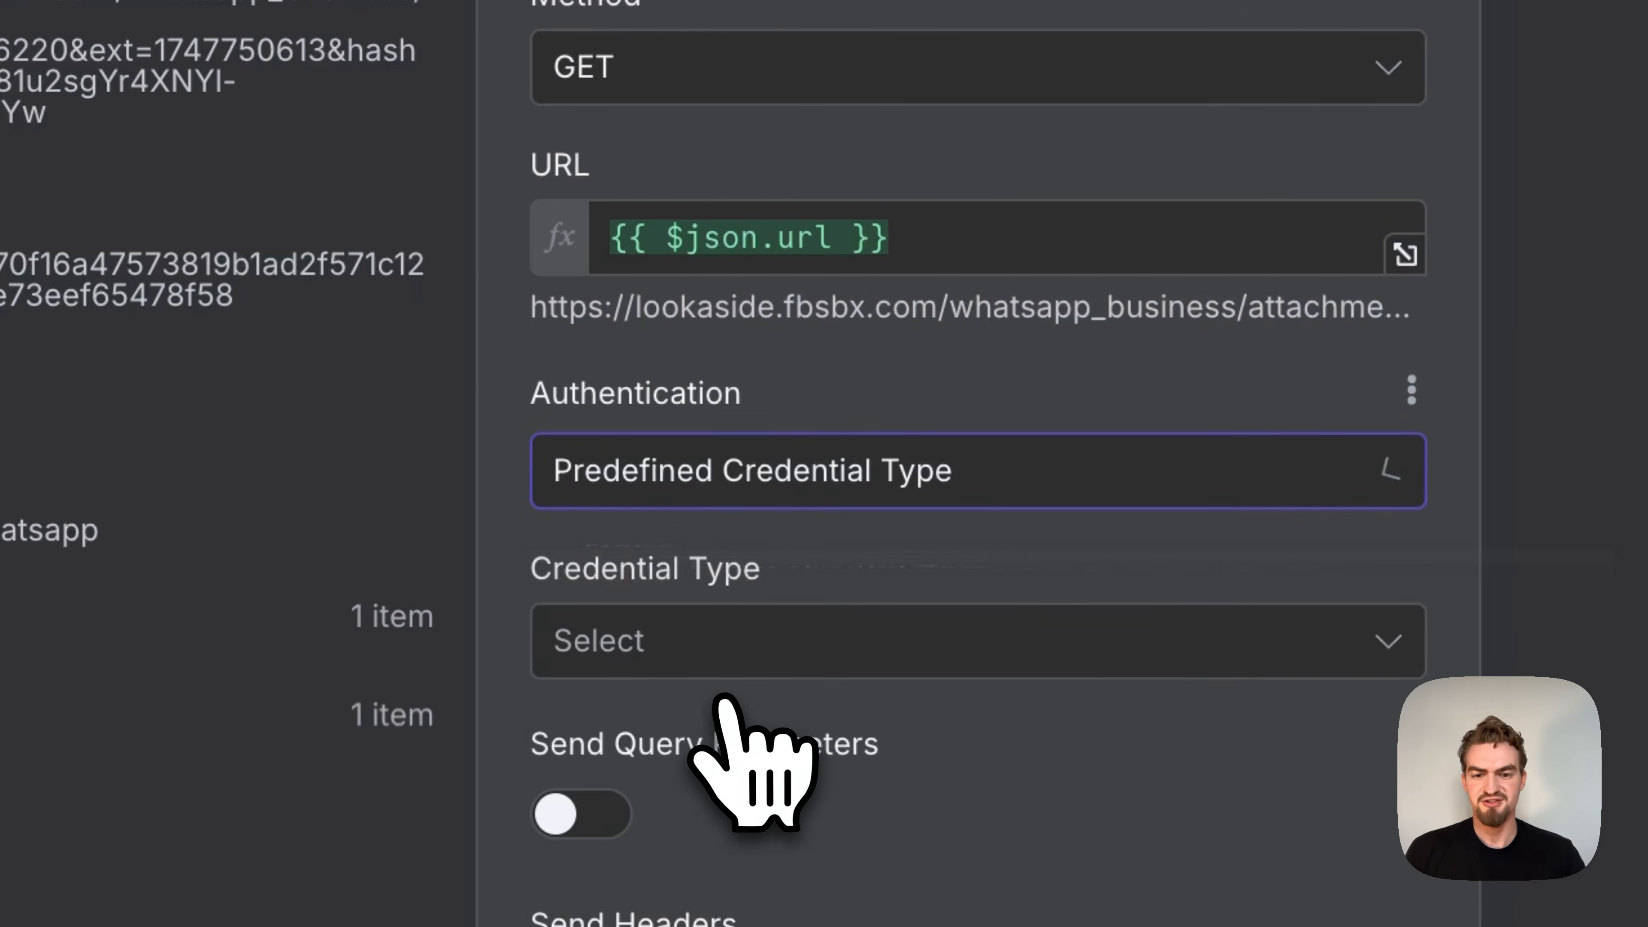
{"action": "left_click", "coordinate": [726, 640]}
{"action": "type", "text": "what"}
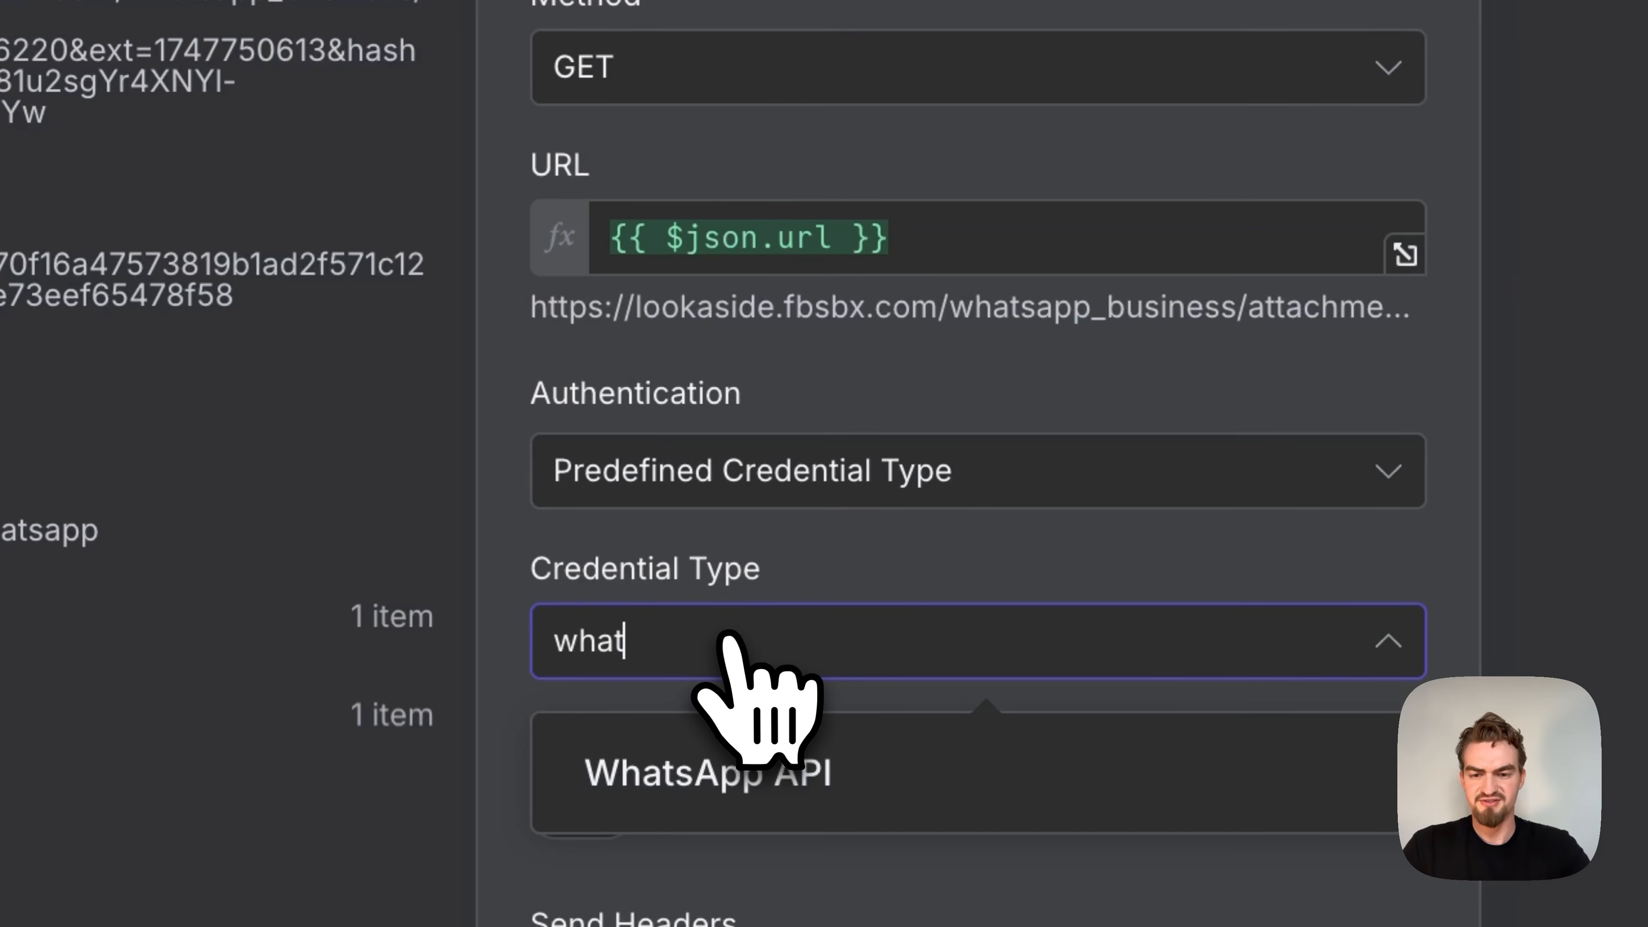
{"action": "type", "text": "s"}
{"action": "left_click", "coordinate": [866, 773]}
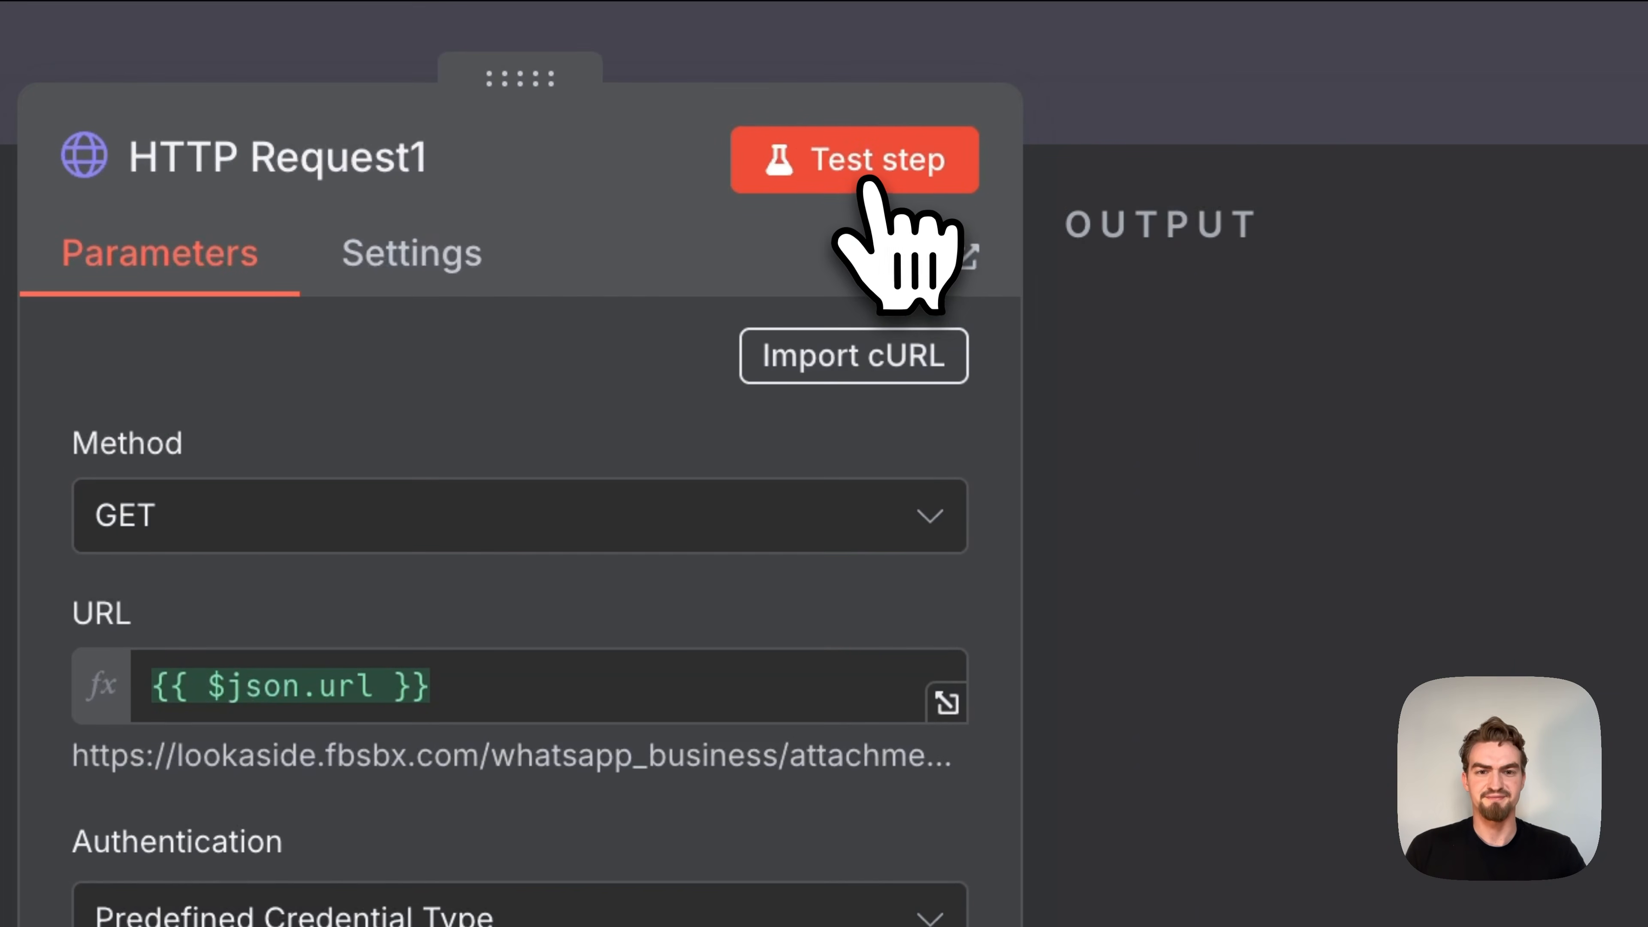
Step: Test the HTTP Request1 node, open the downloaded audio file for playback and return to the canvas
{"action": "left_click", "coordinate": [870, 176]}
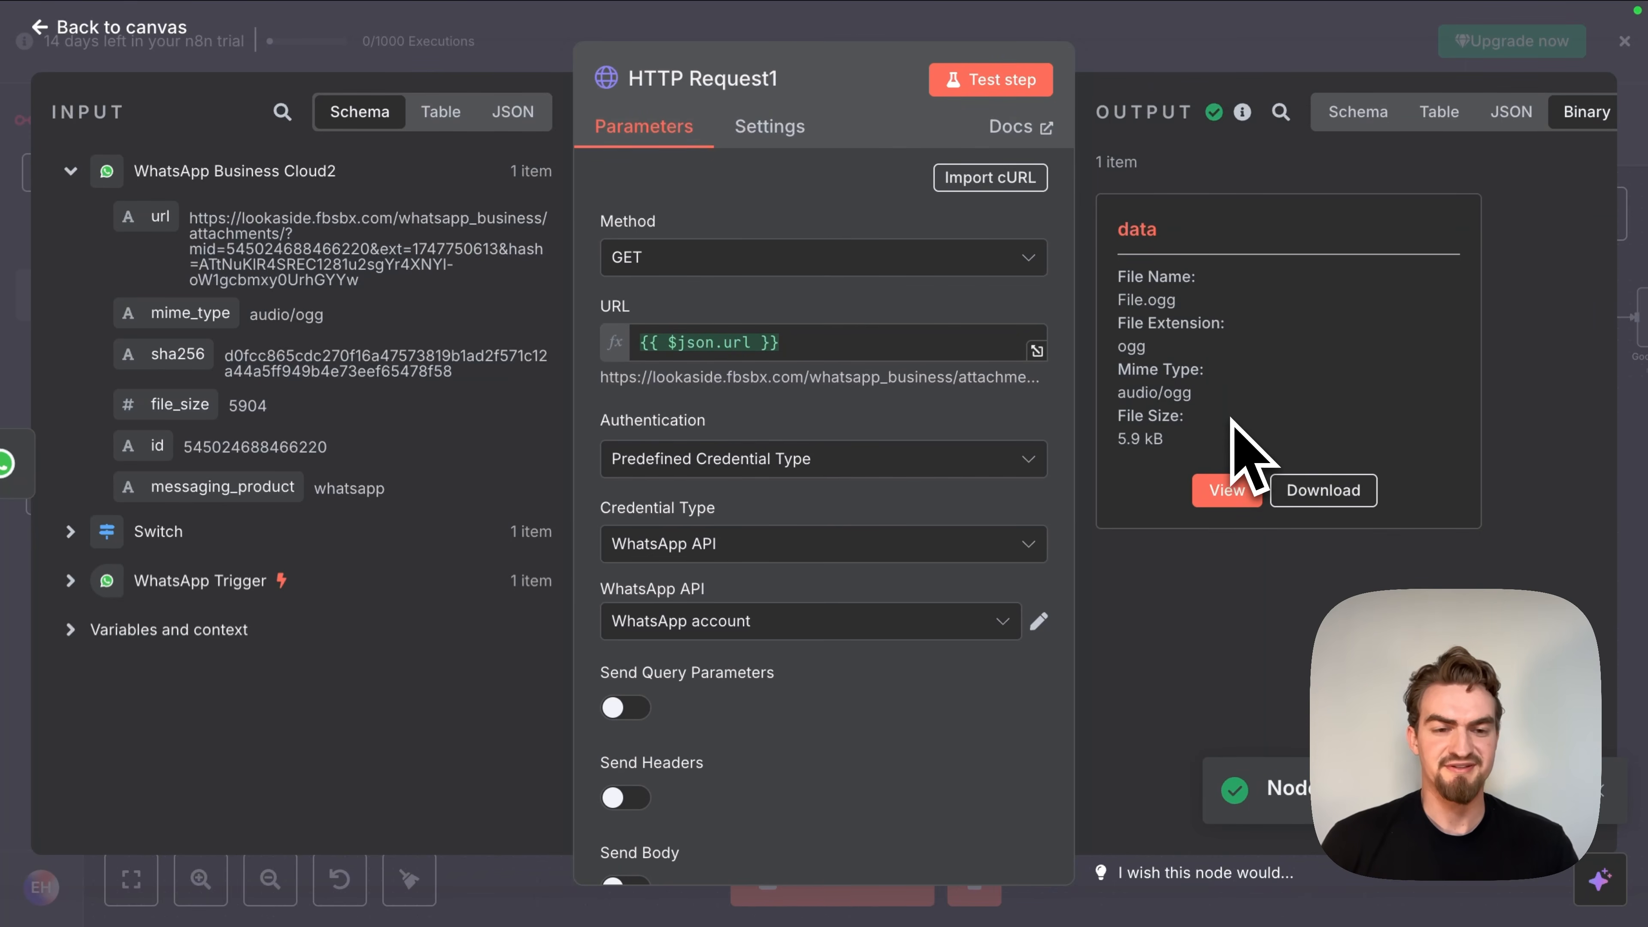
{"action": "left_click", "coordinate": [1226, 490]}
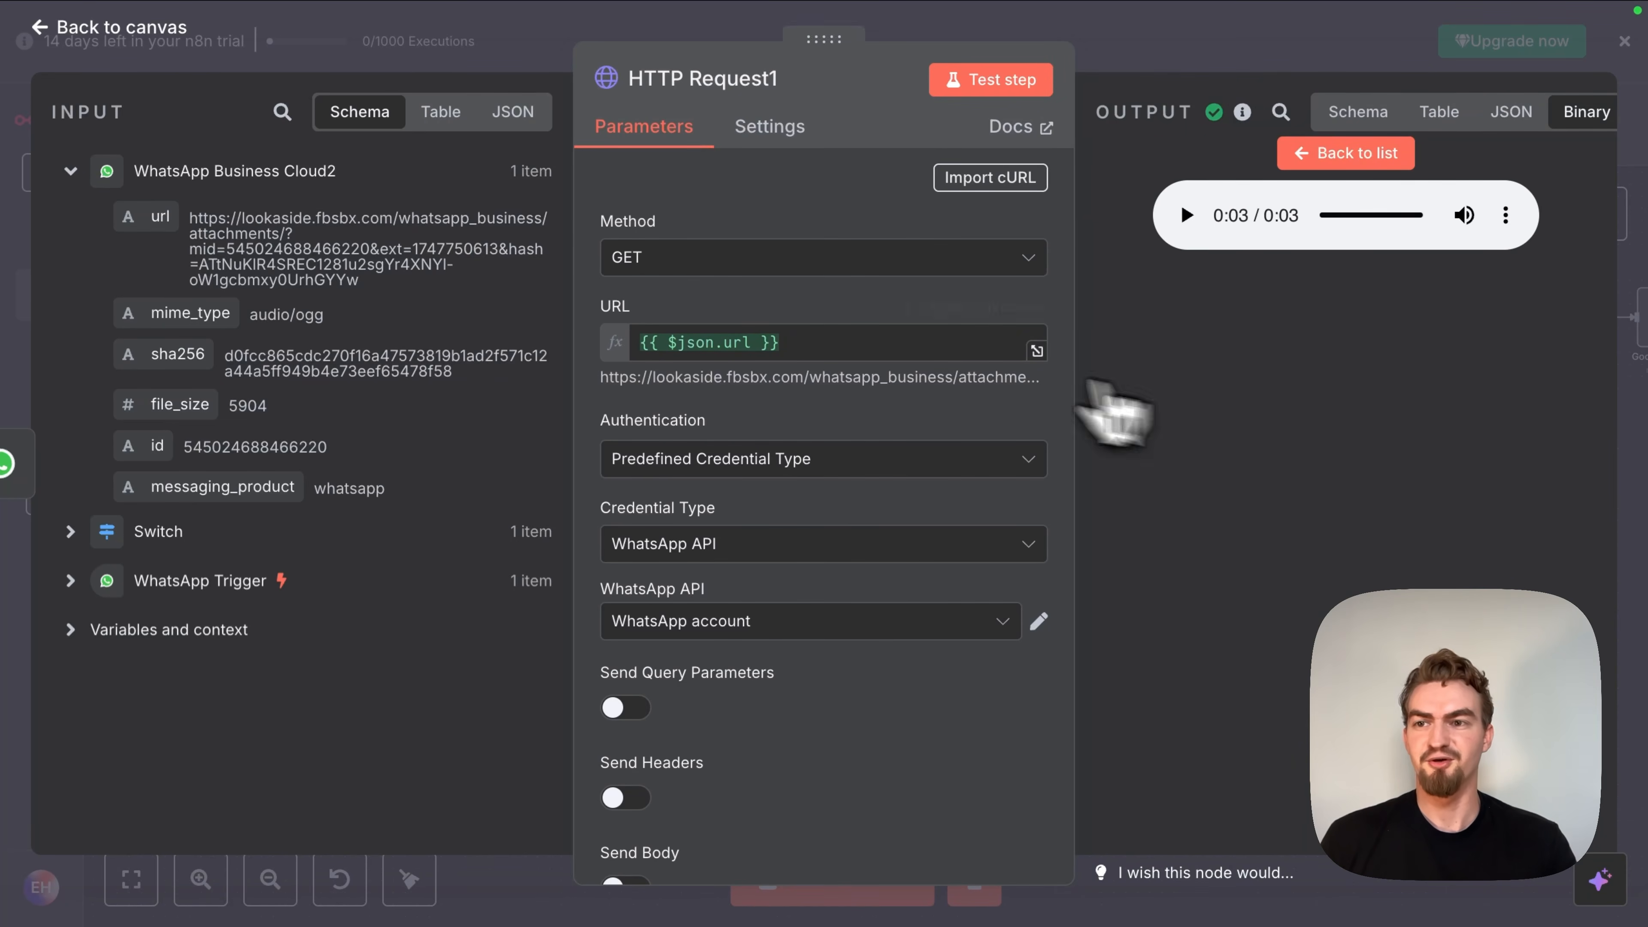
{"action": "left_click", "coordinate": [150, 29]}
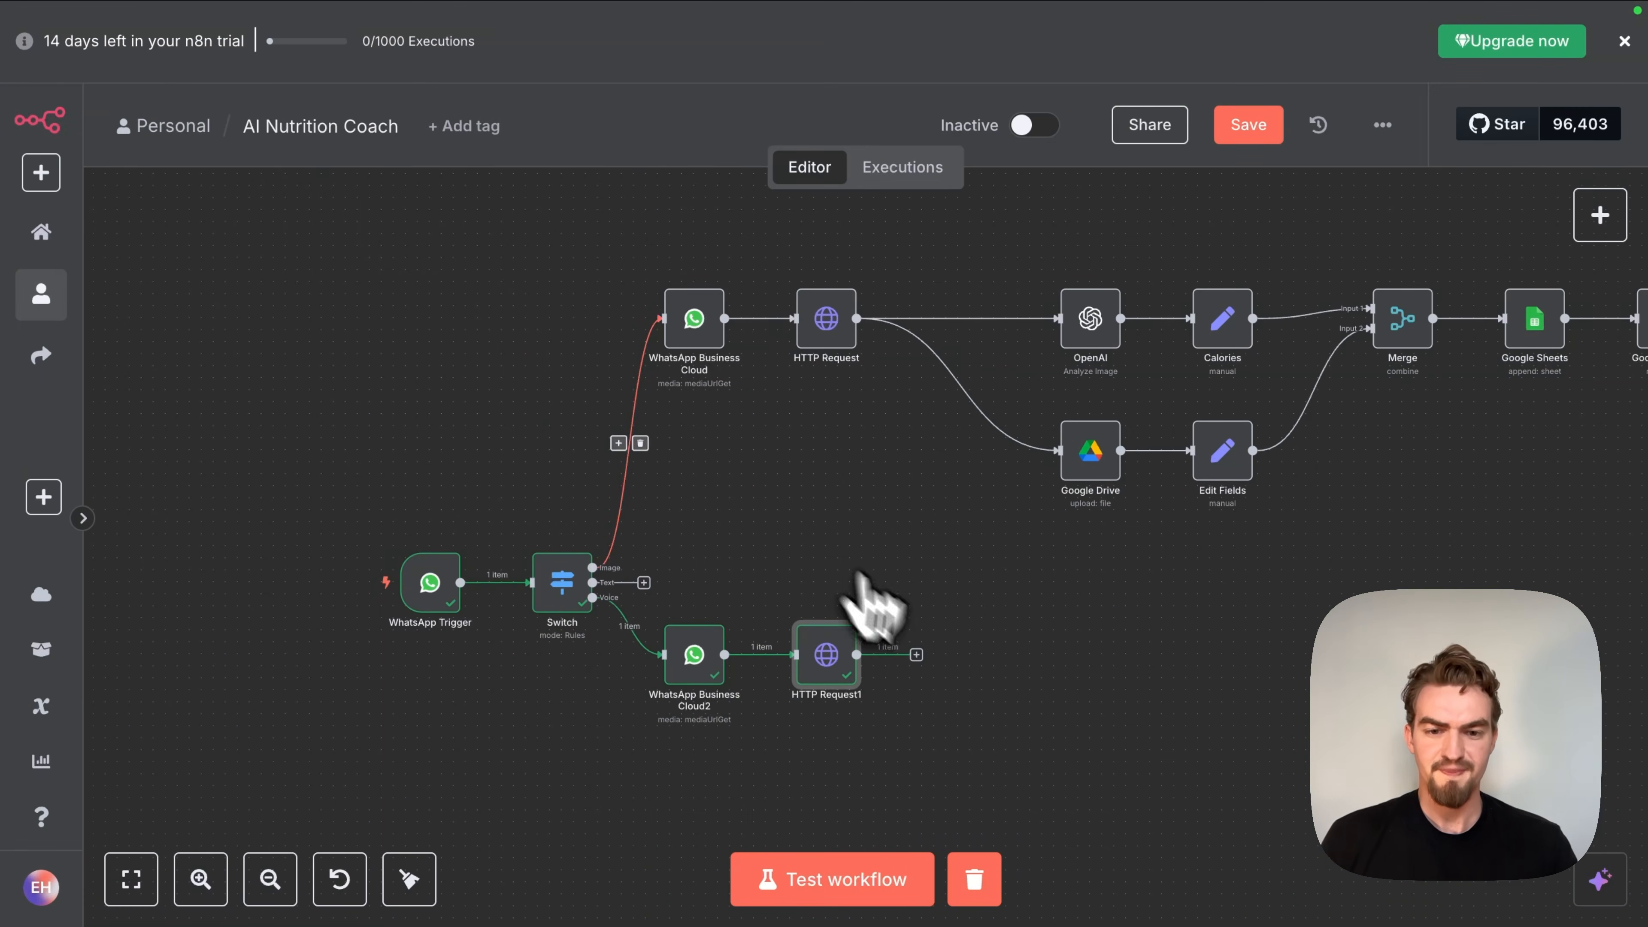
Step: Add an OpenAI node with the Transcribe a recording action after HTTP Request1
{"action": "left_click", "coordinate": [916, 654]}
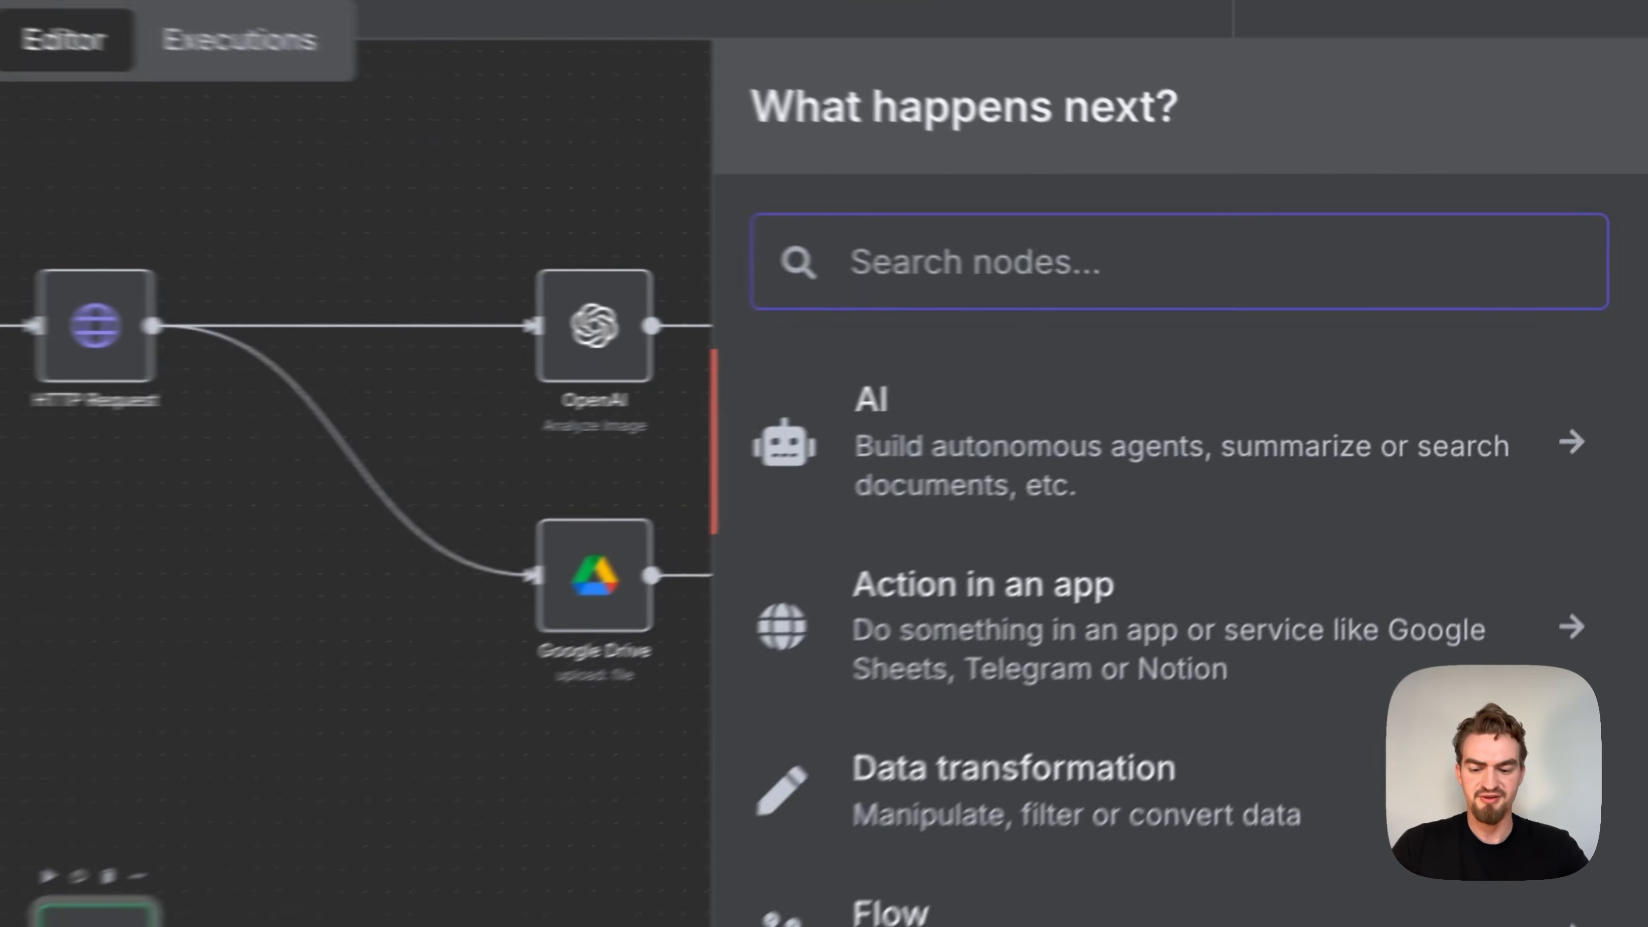
{"action": "type", "text": "openai"}
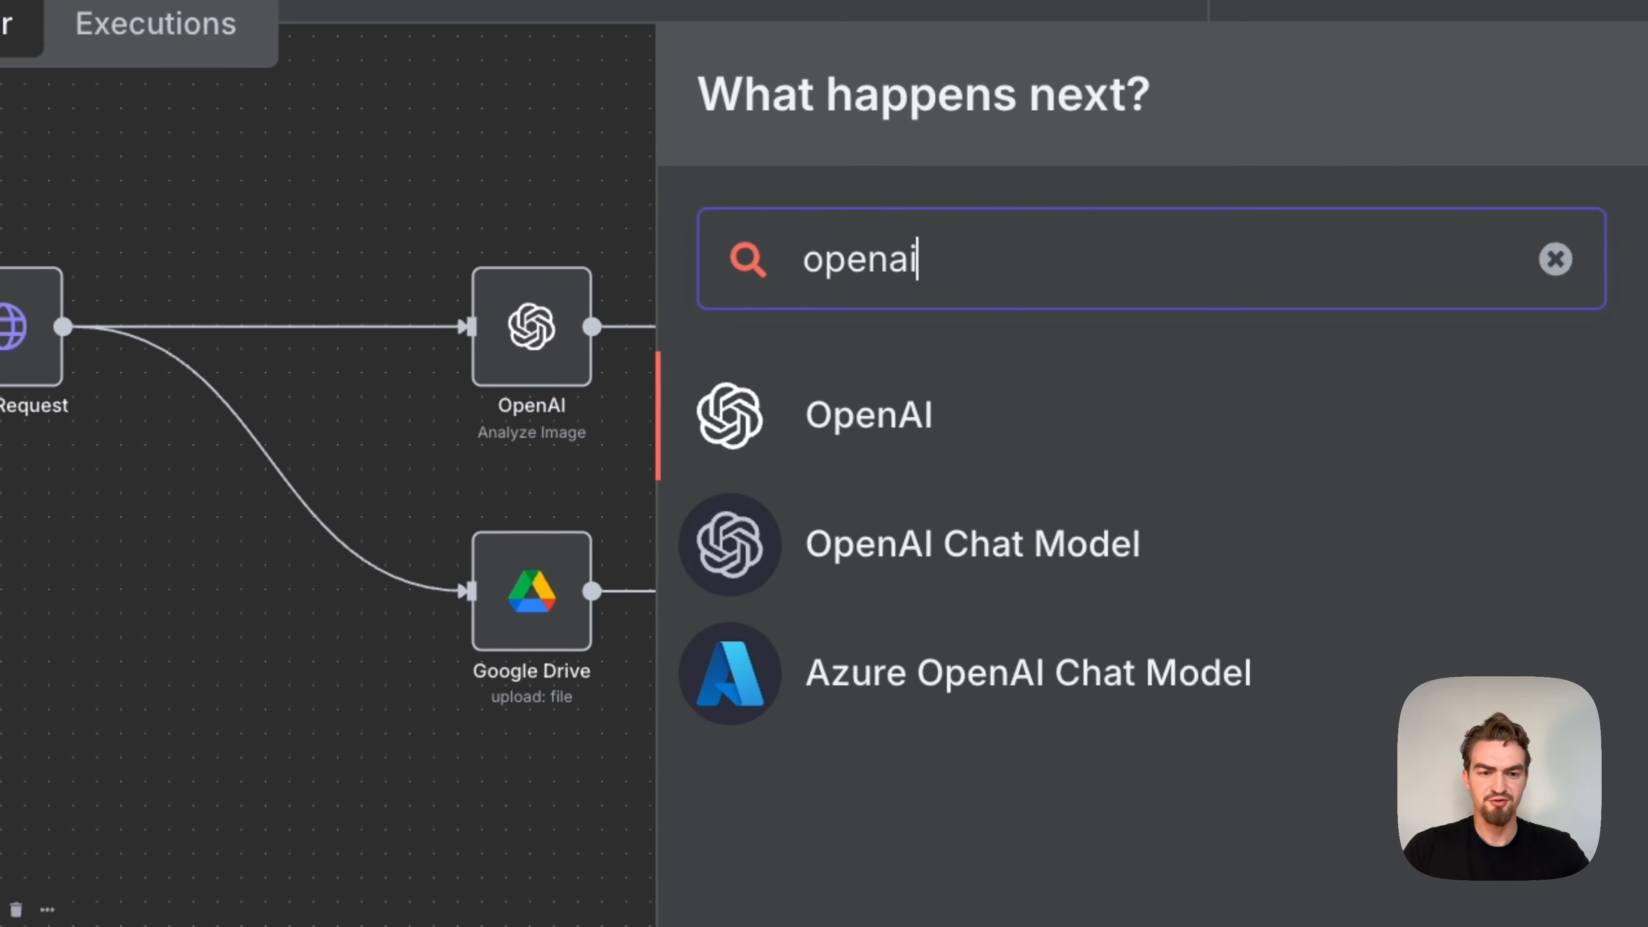
{"action": "left_click", "coordinate": [837, 425]}
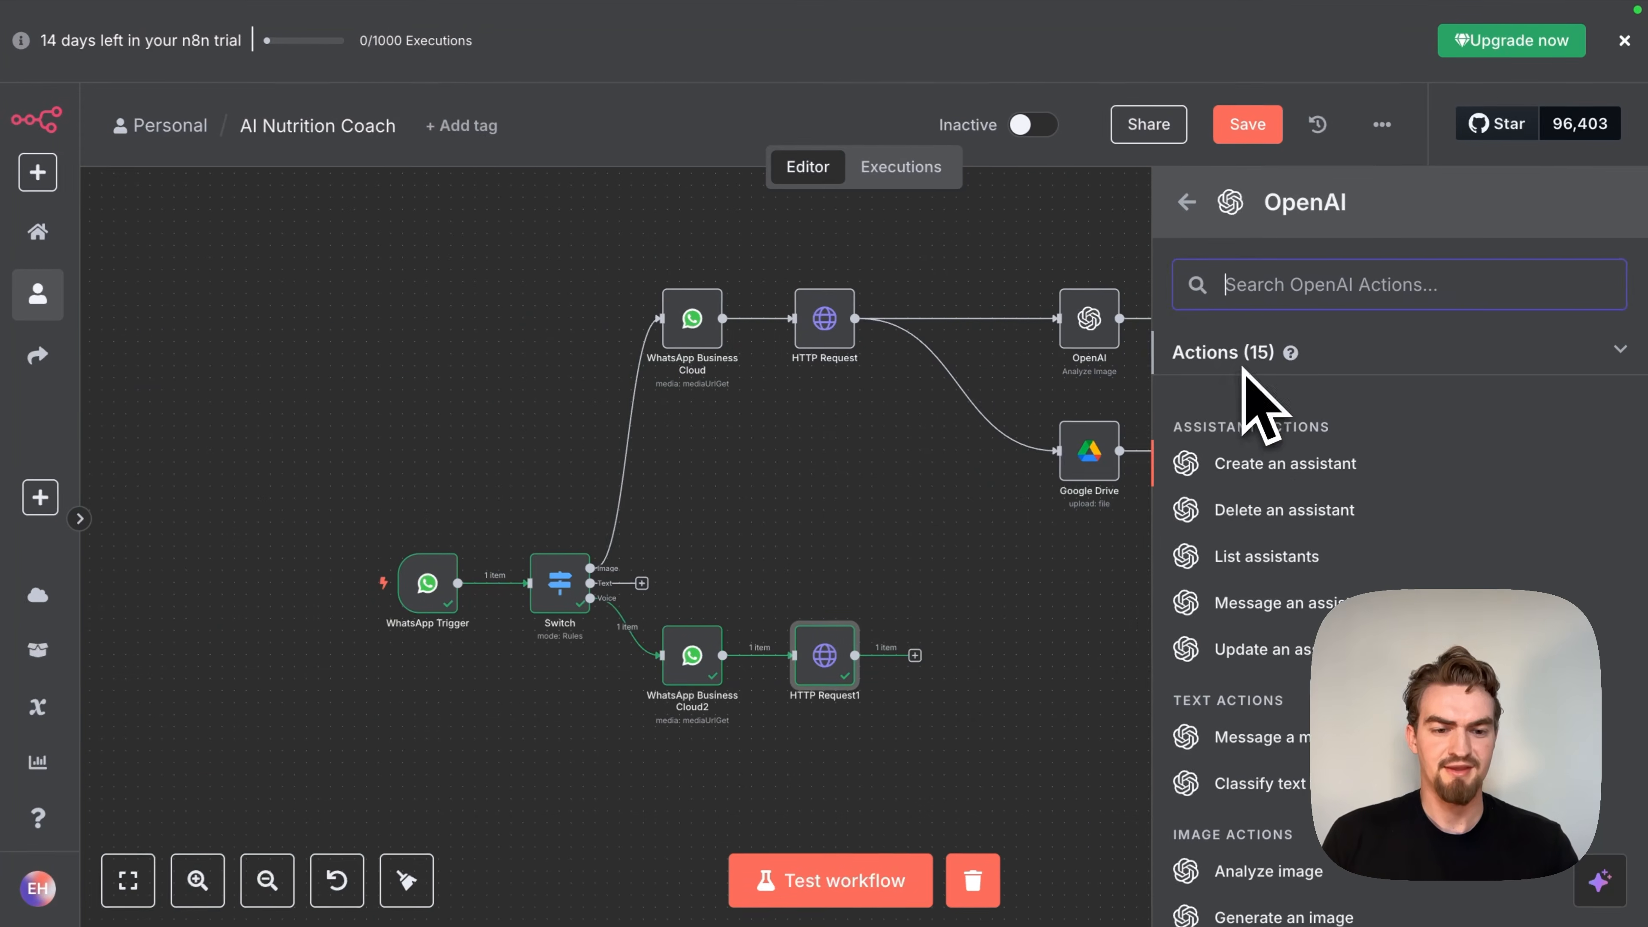
{"action": "scroll", "coordinate": [1260, 499], "scroll_direction": "down", "scroll_amount": 2}
{"action": "scroll", "coordinate": [1264, 513], "scroll_direction": "down", "scroll_amount": 5}
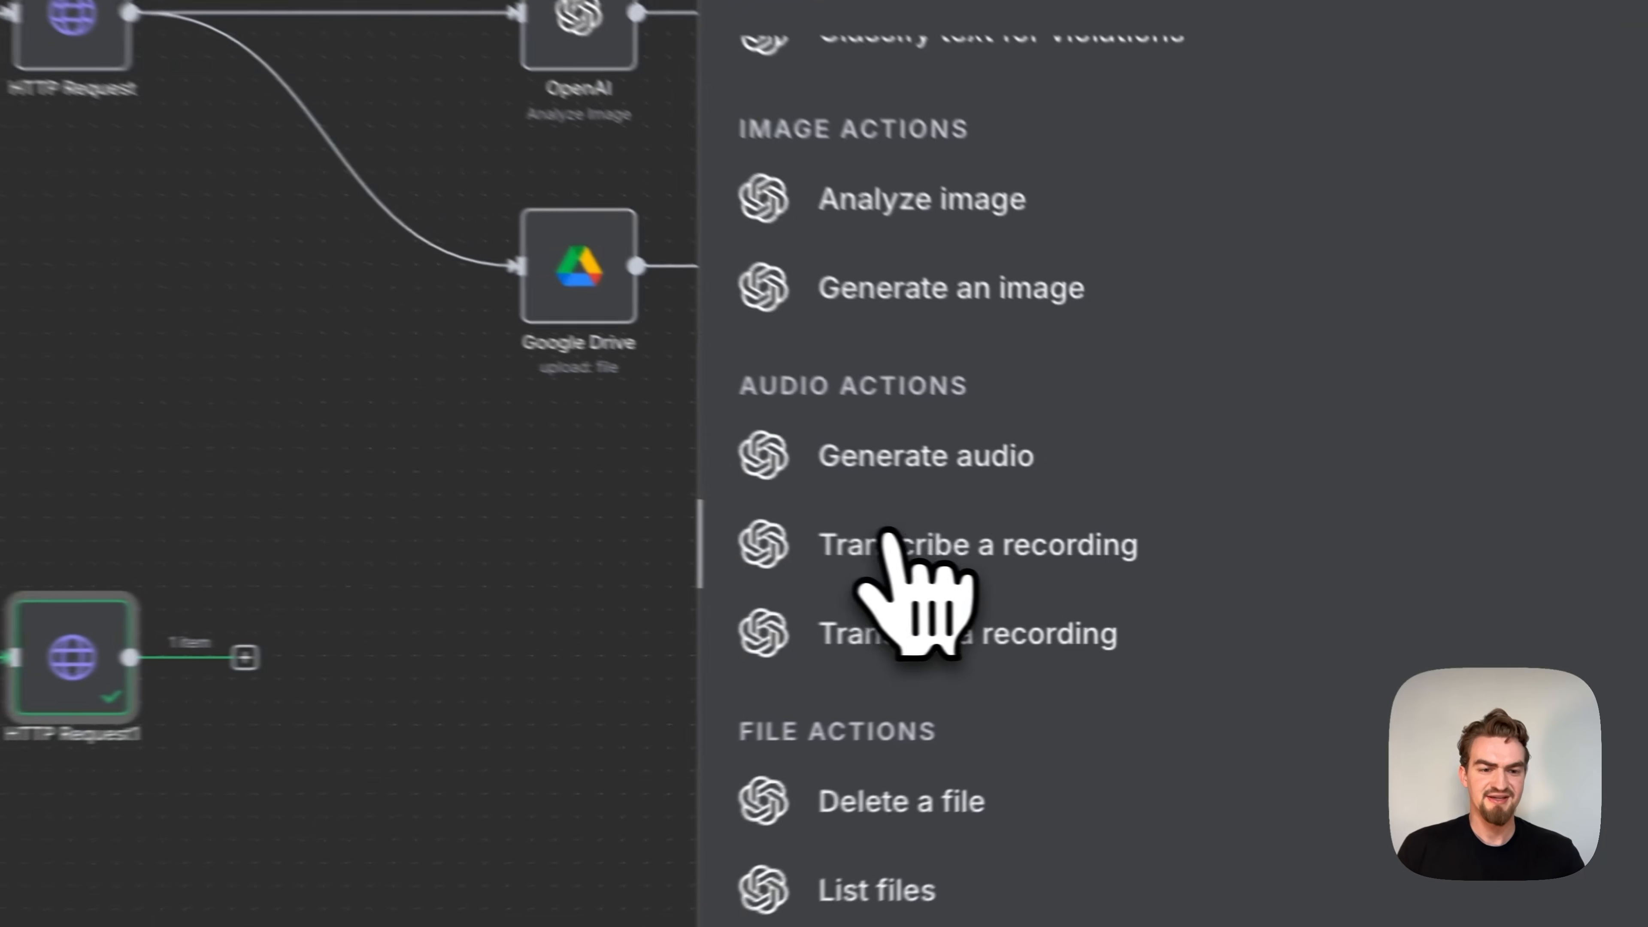
{"action": "left_click", "coordinate": [1105, 544]}
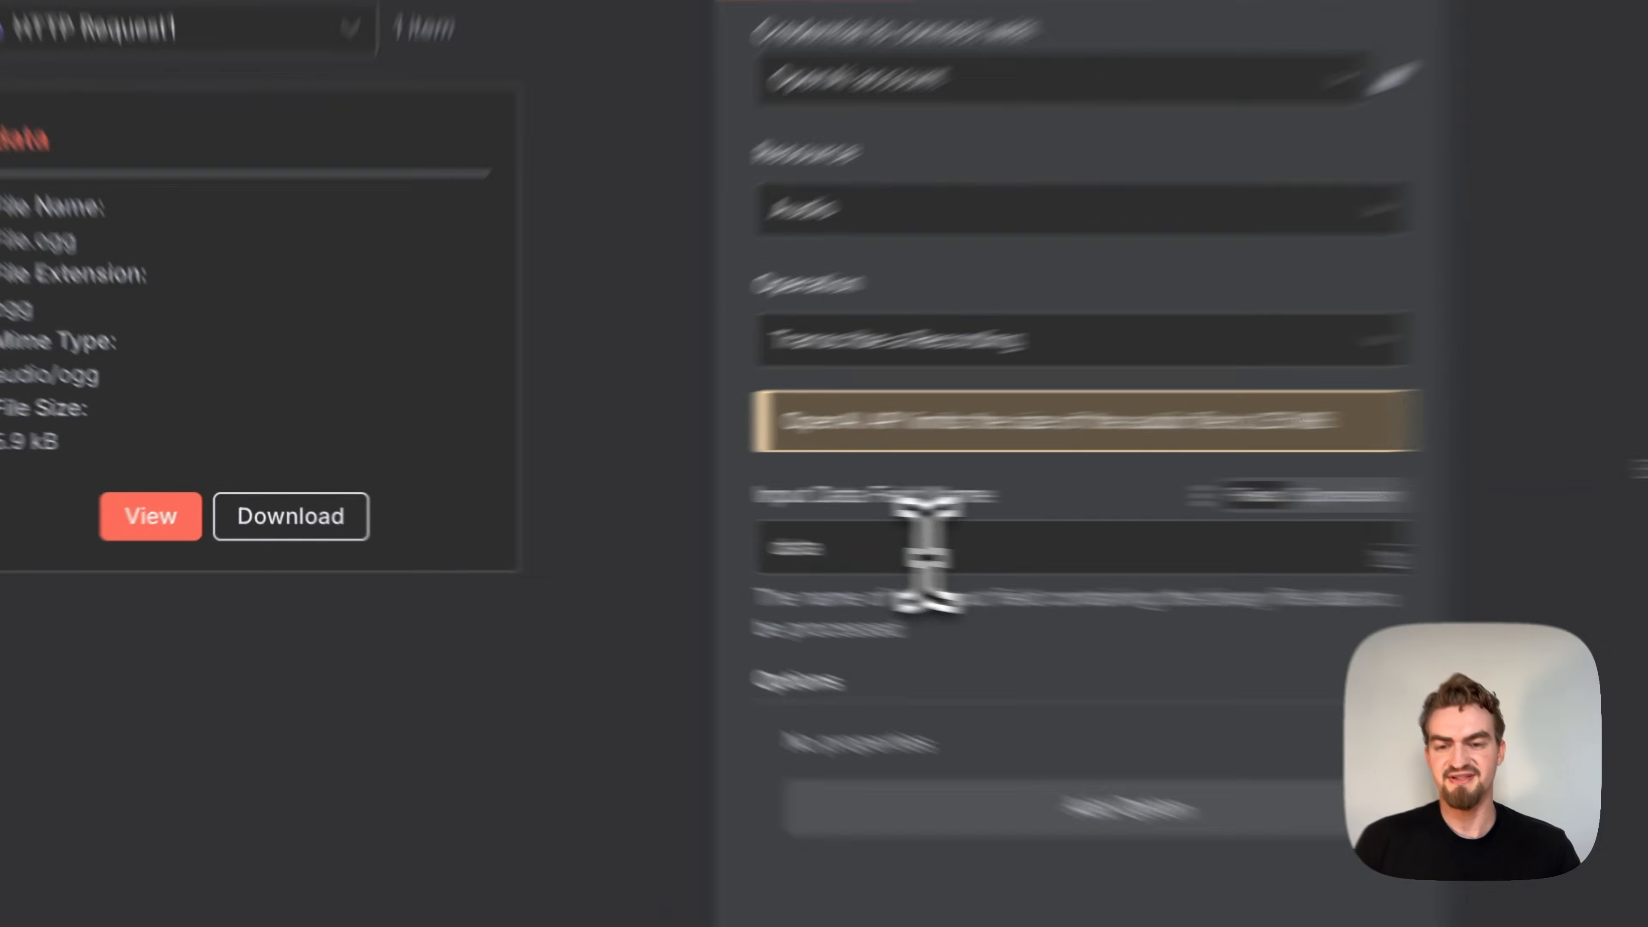
Step: Compare the transcription node's input data field name with the incoming binary field, test the step, review the transcribed text and return to the canvas
{"action": "double_click", "coordinate": [709, 530]}
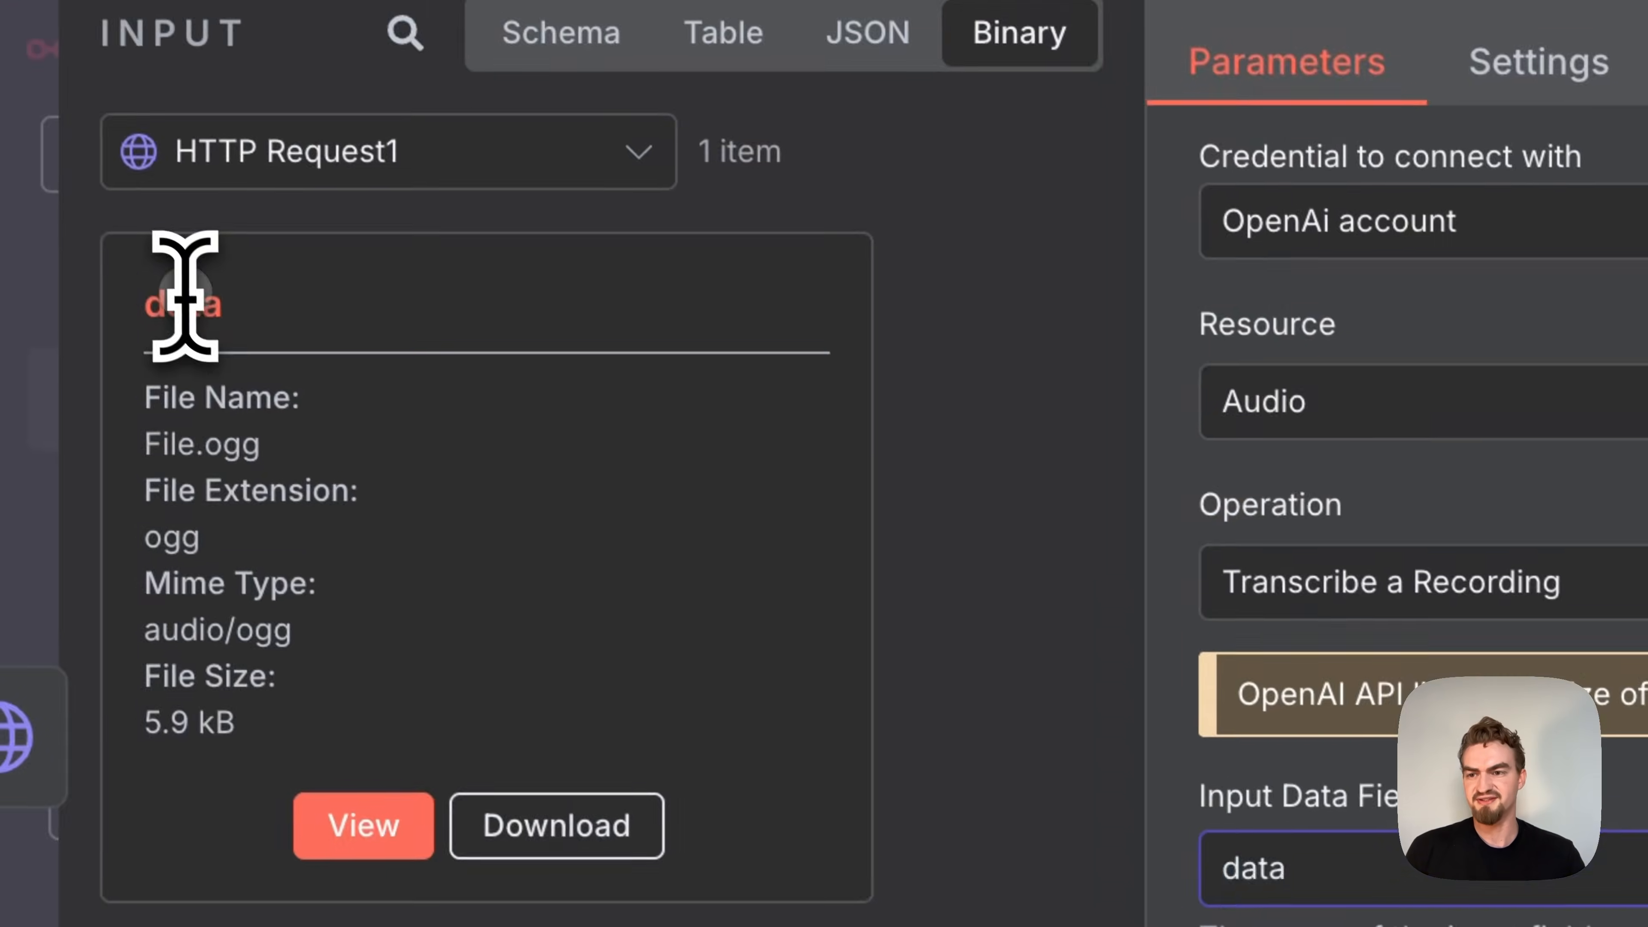
{"action": "double_click", "coordinate": [185, 299]}
{"action": "left_click", "coordinate": [1396, 854]}
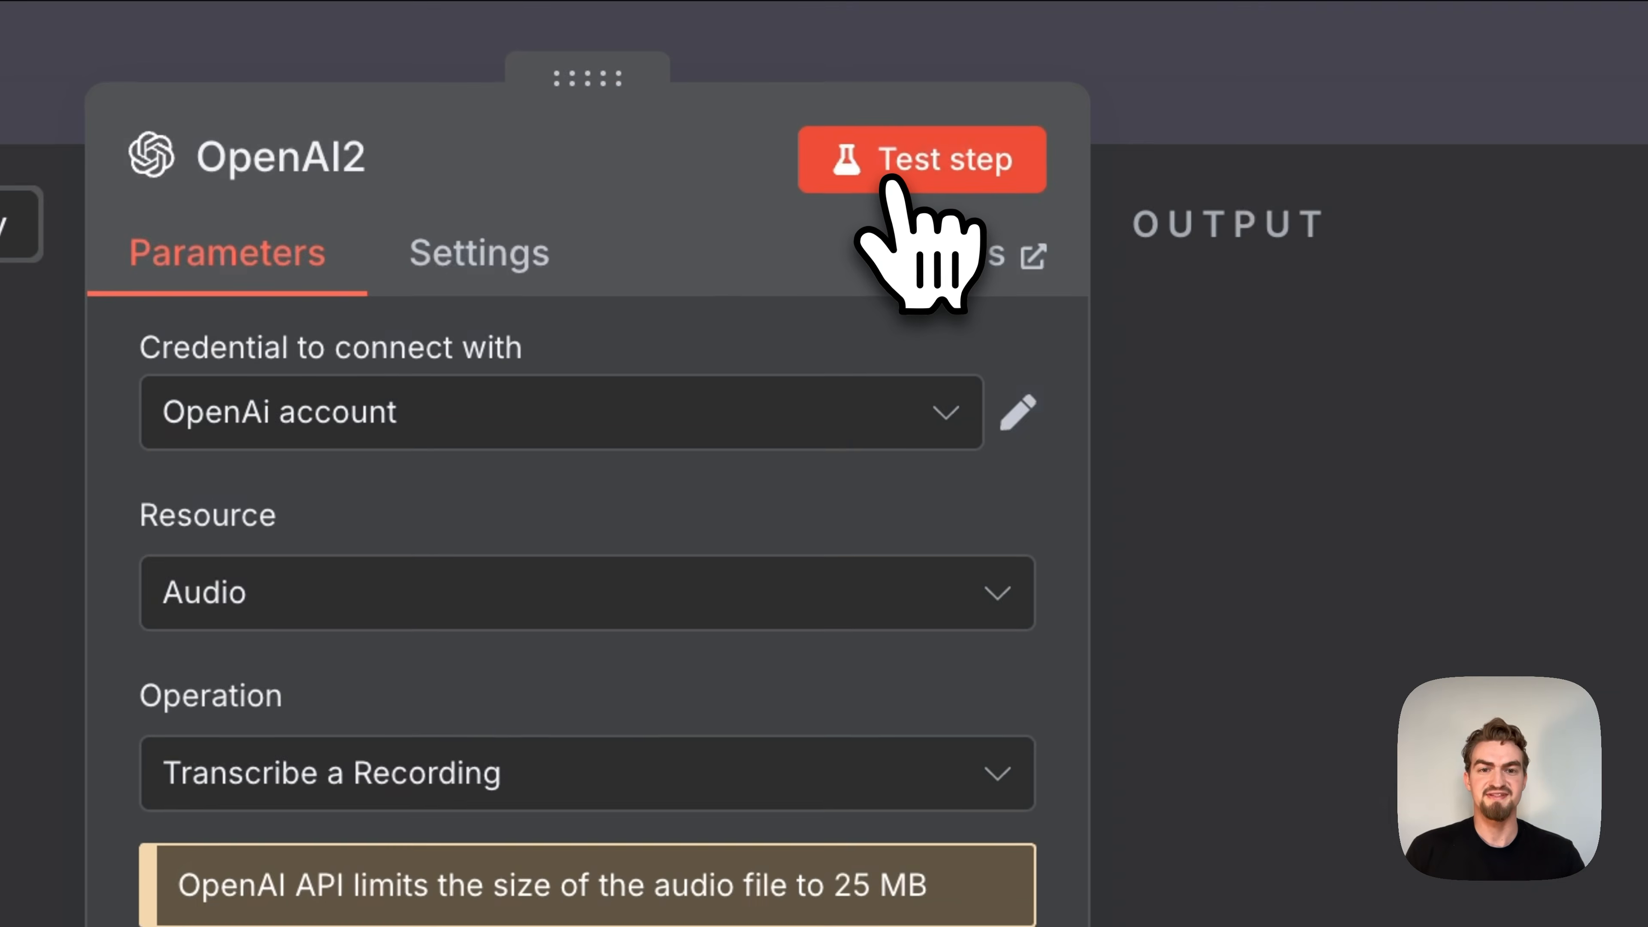
{"action": "left_click", "coordinate": [987, 125]}
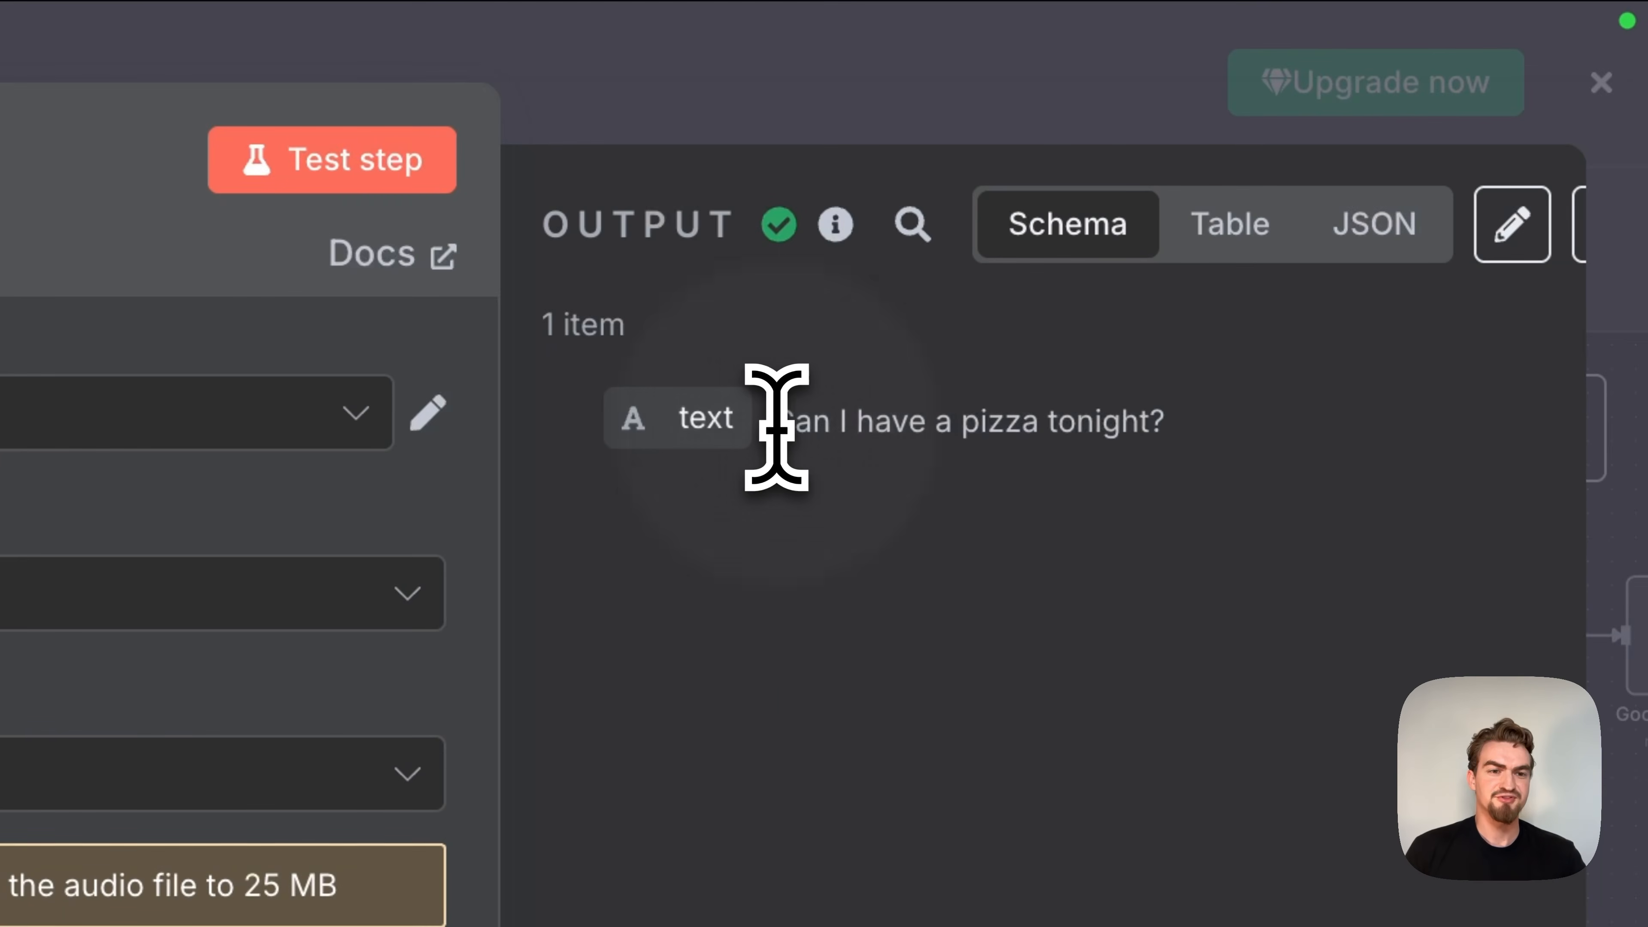
{"action": "left_click_drag", "start_coordinate": [1212, 210], "coordinate": [1277, 213]}
{"action": "left_click_drag", "start_coordinate": [902, 425], "coordinate": [1171, 428]}
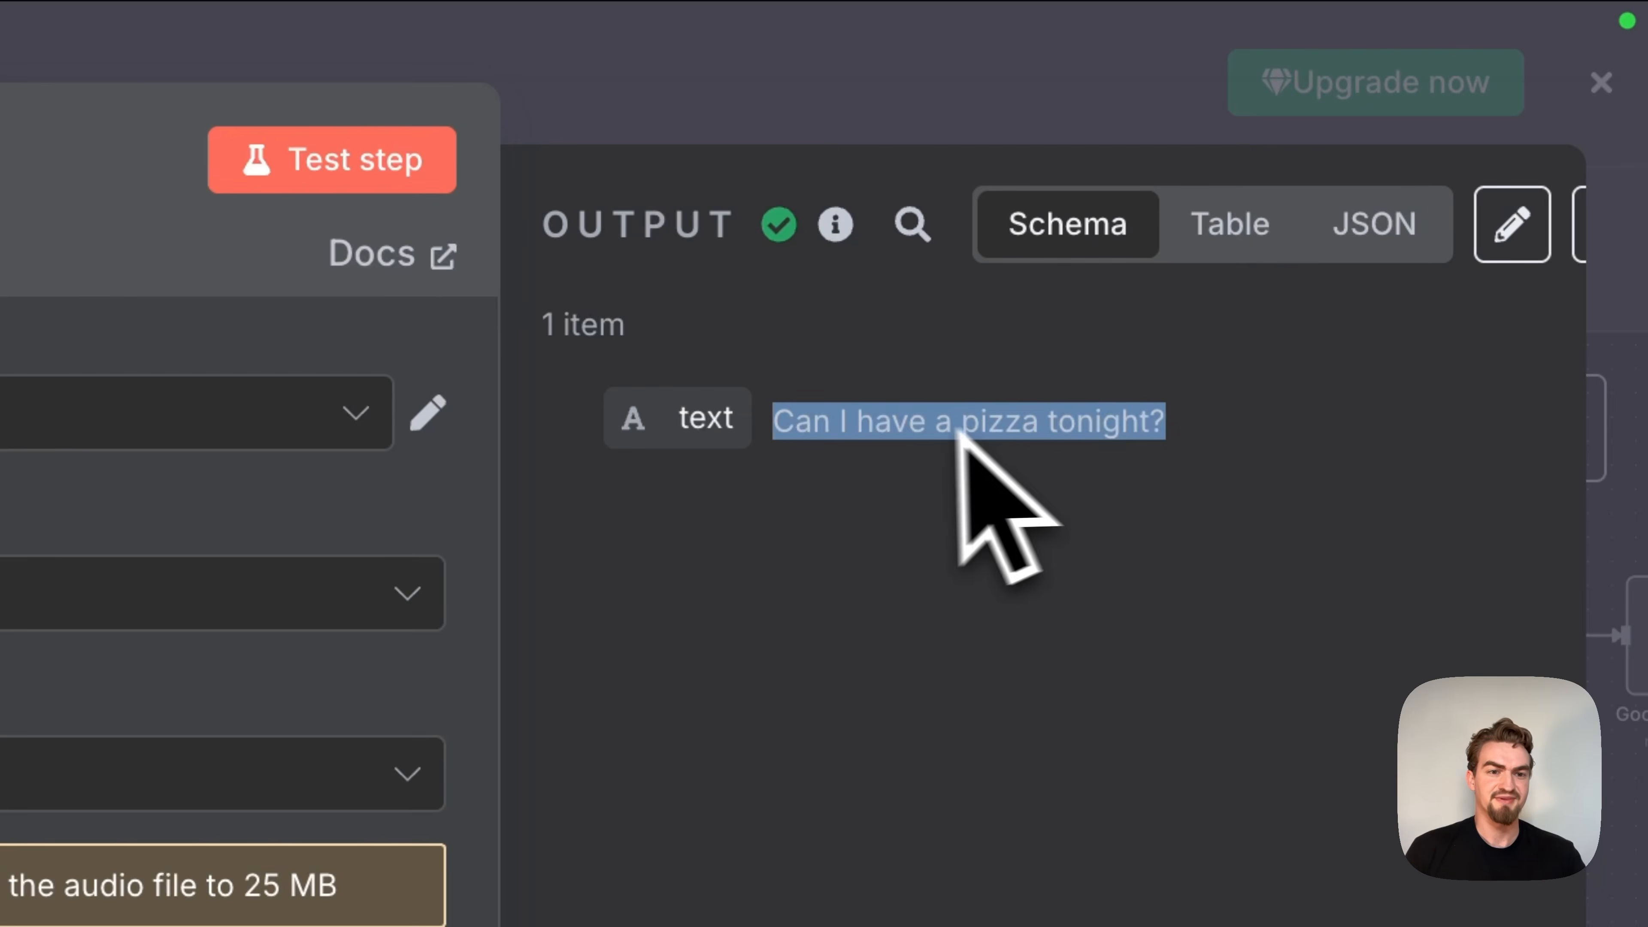
{"action": "left_click", "coordinate": [1252, 435]}
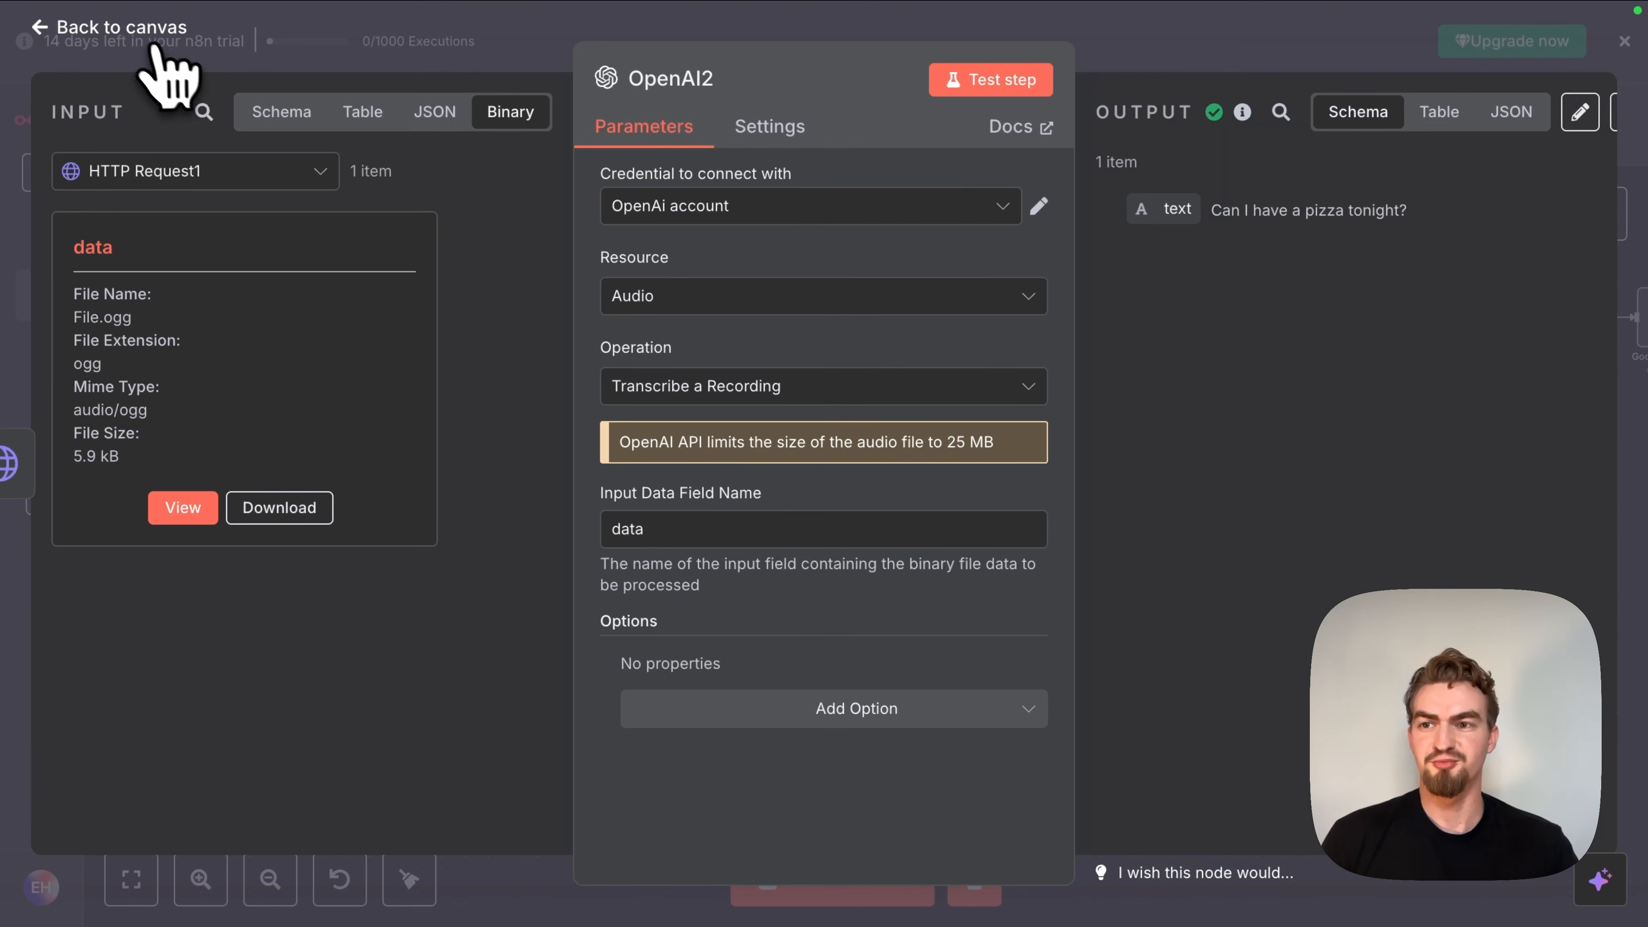
{"action": "left_click", "coordinate": [143, 38]}
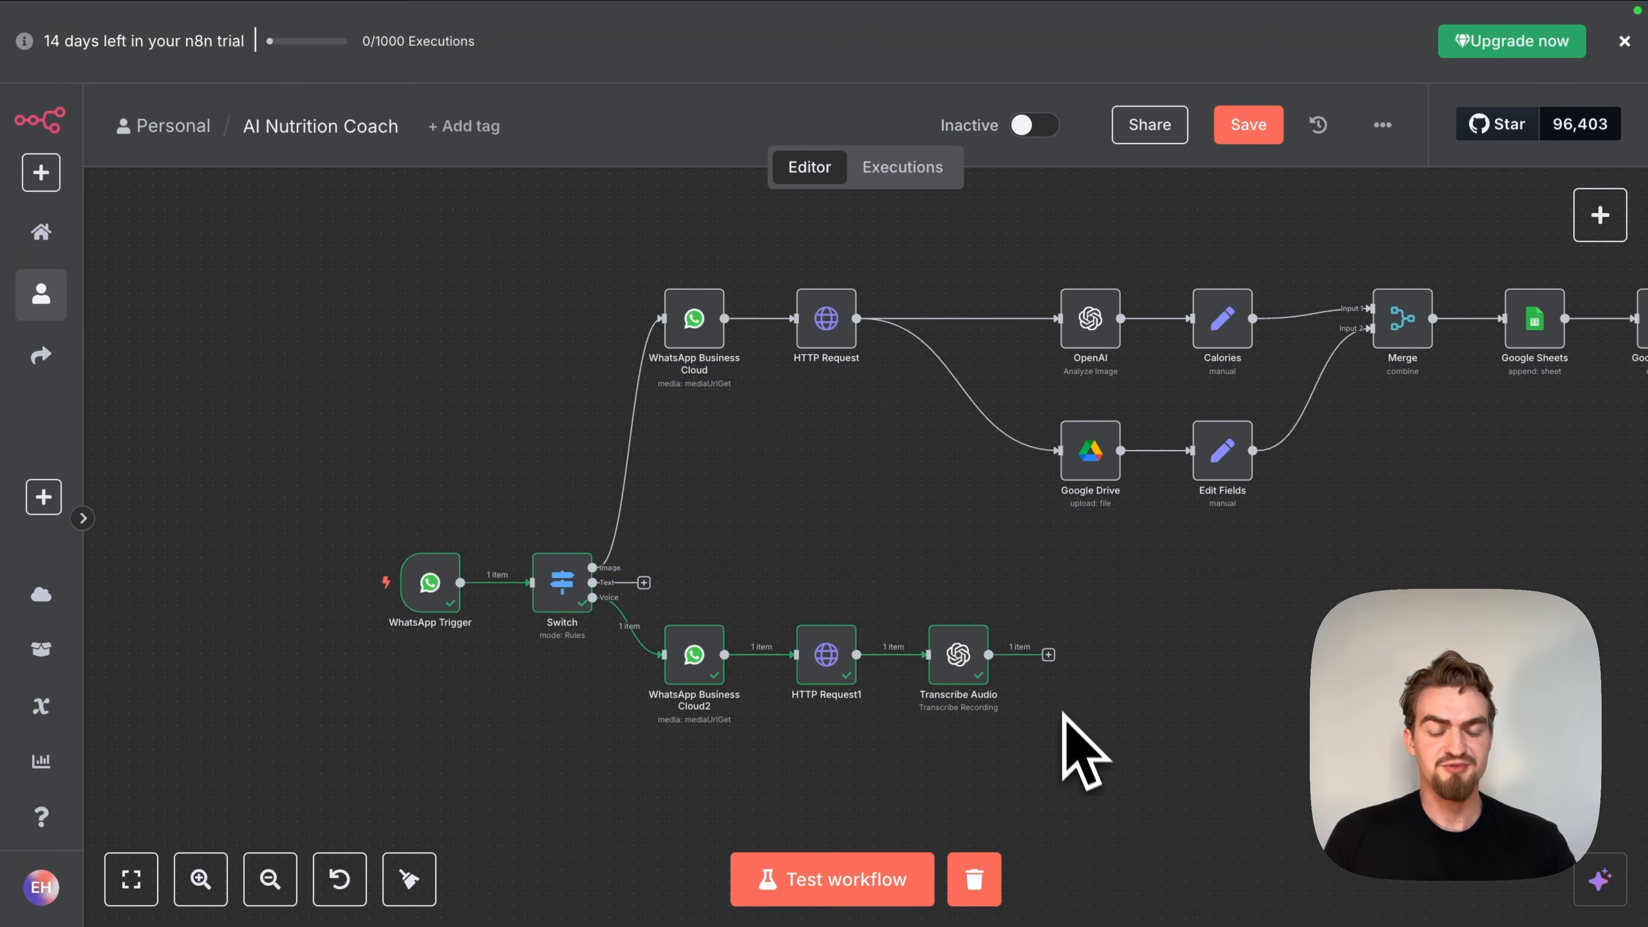
Step: Add an Edit Fields (Set) node after Transcribe Audio and create a string field named User Request
{"action": "left_click", "coordinate": [1049, 655]}
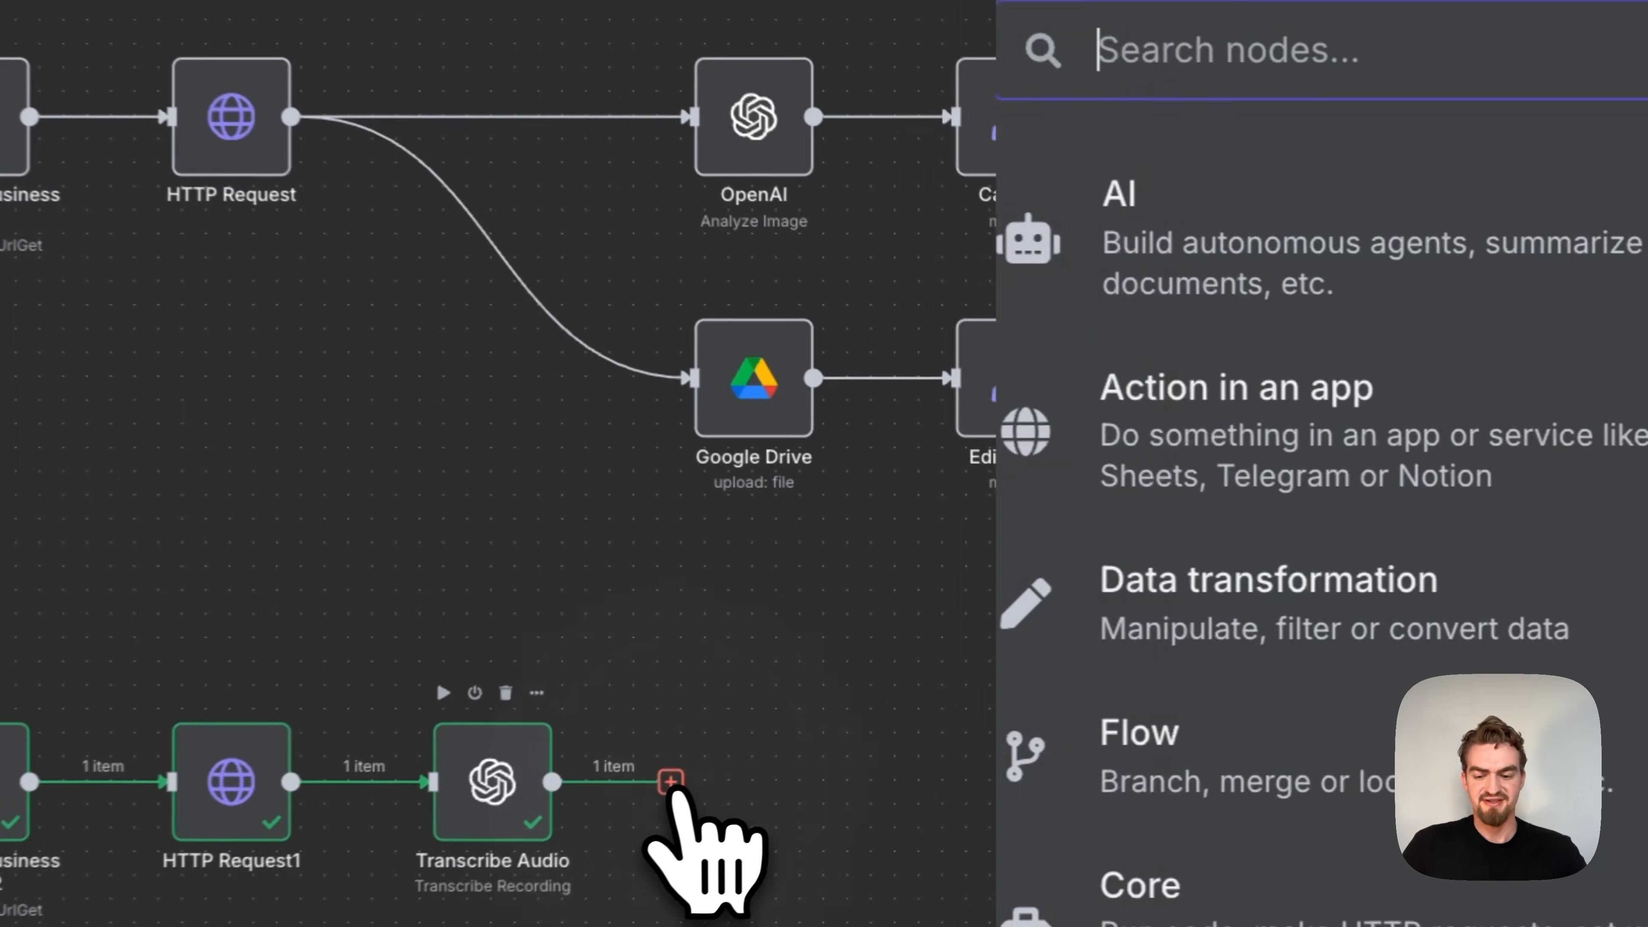
{"action": "type", "text": "edit fiel"}
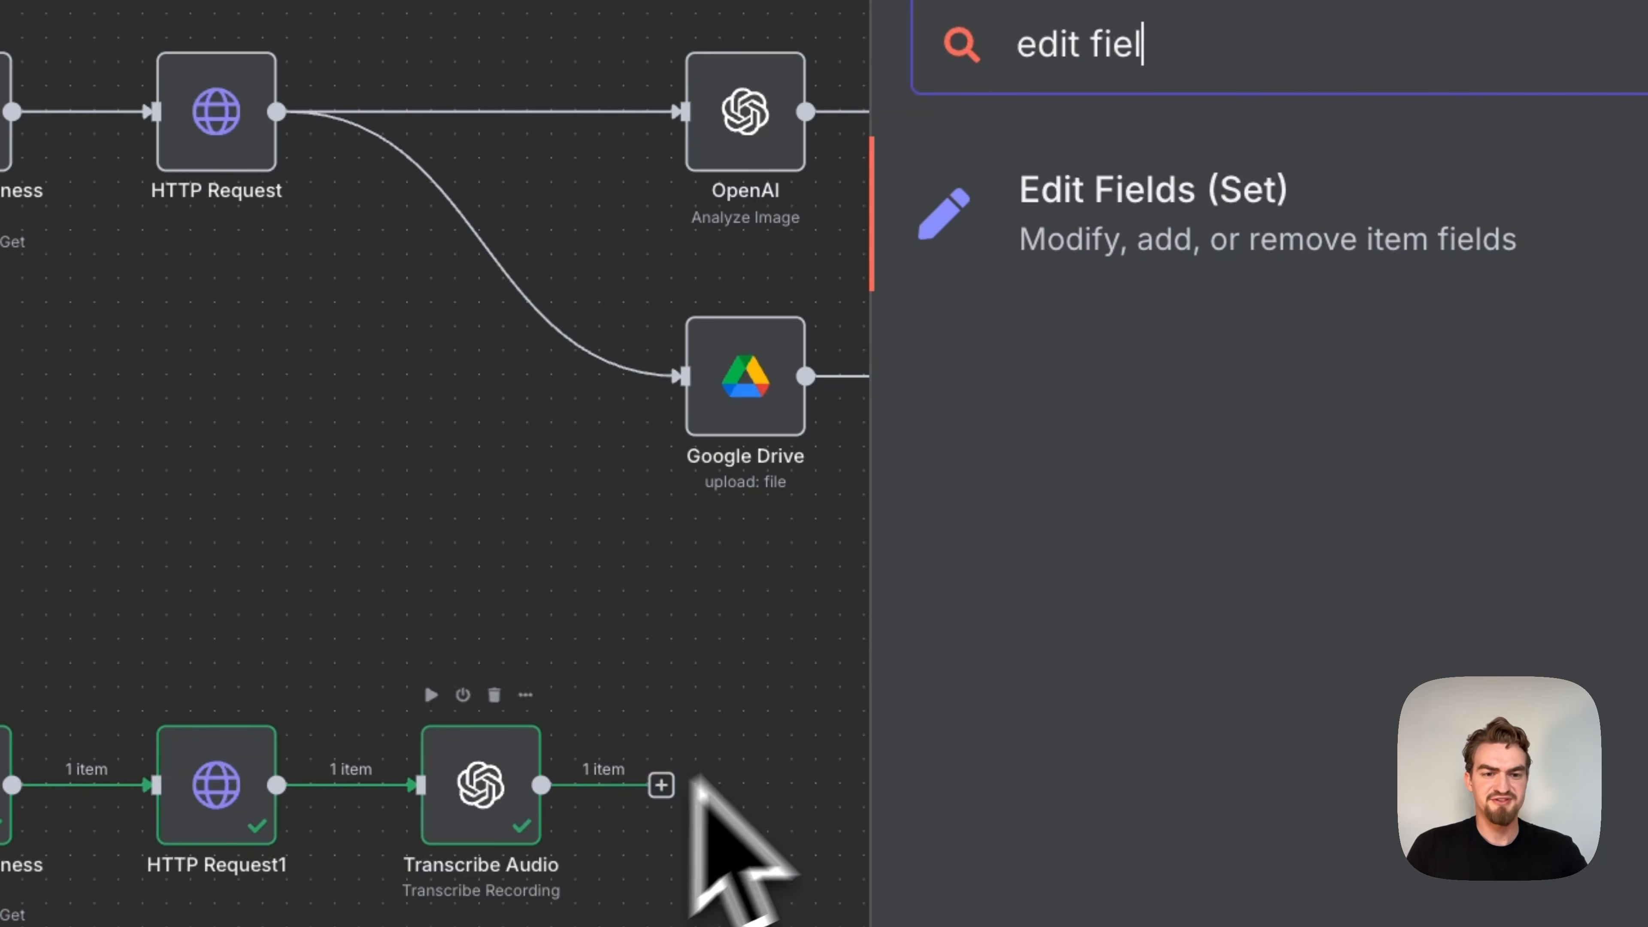
{"action": "left_click", "coordinate": [1121, 224]}
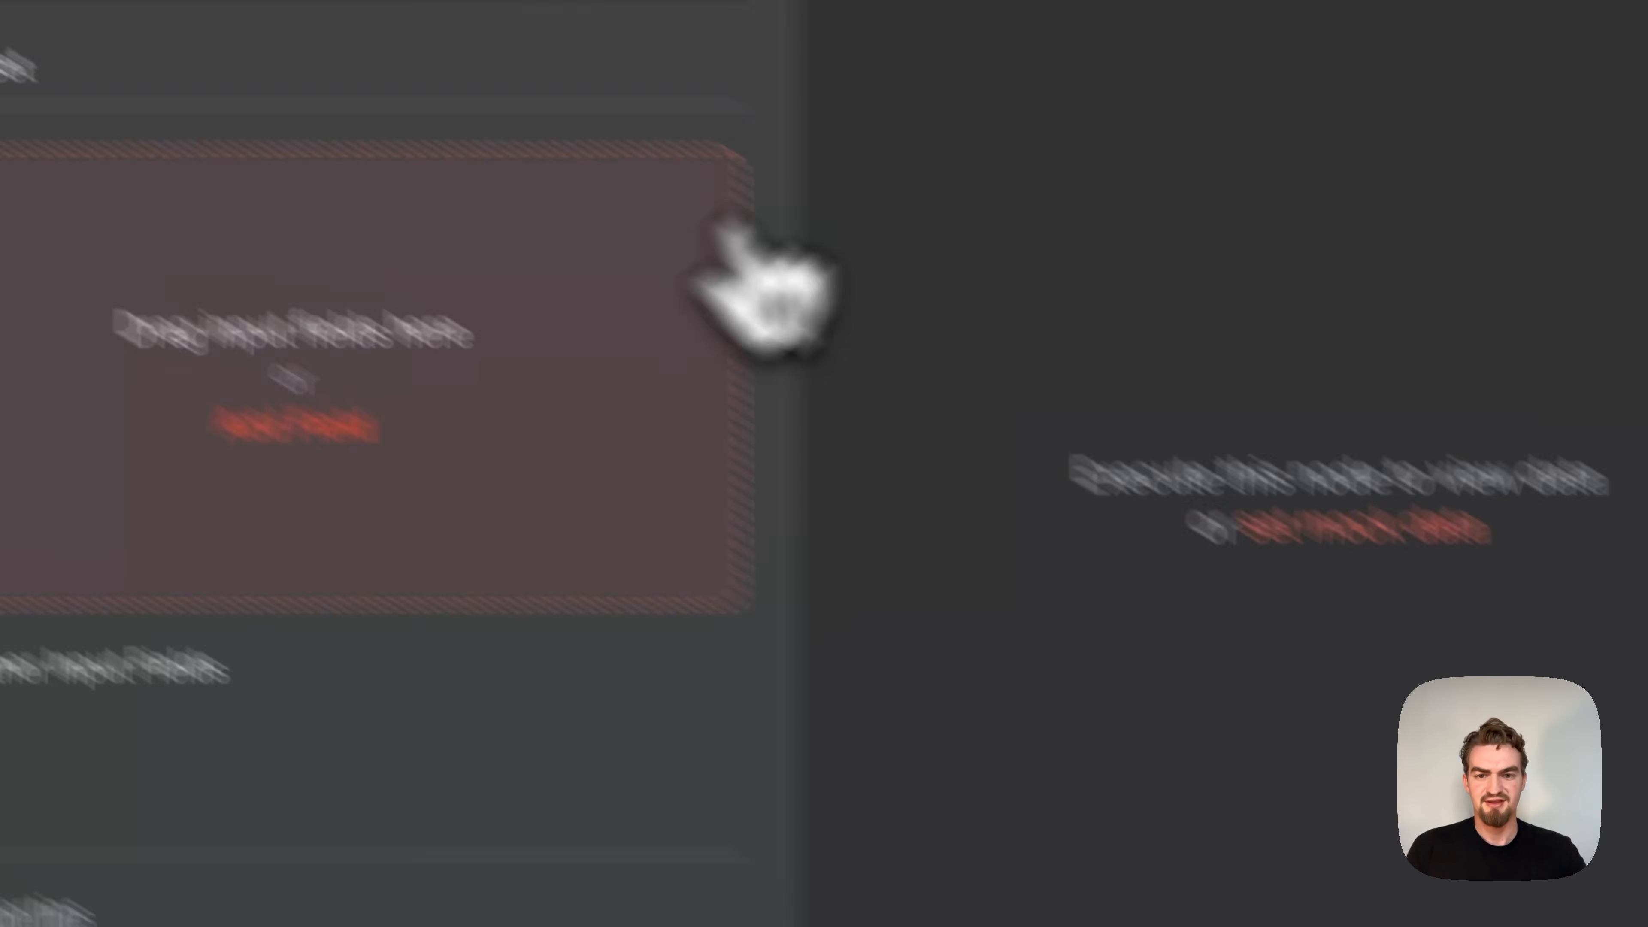
{"action": "left_click", "coordinate": [754, 471]}
{"action": "left_click", "coordinate": [642, 458]}
{"action": "type", "text": "Us"}
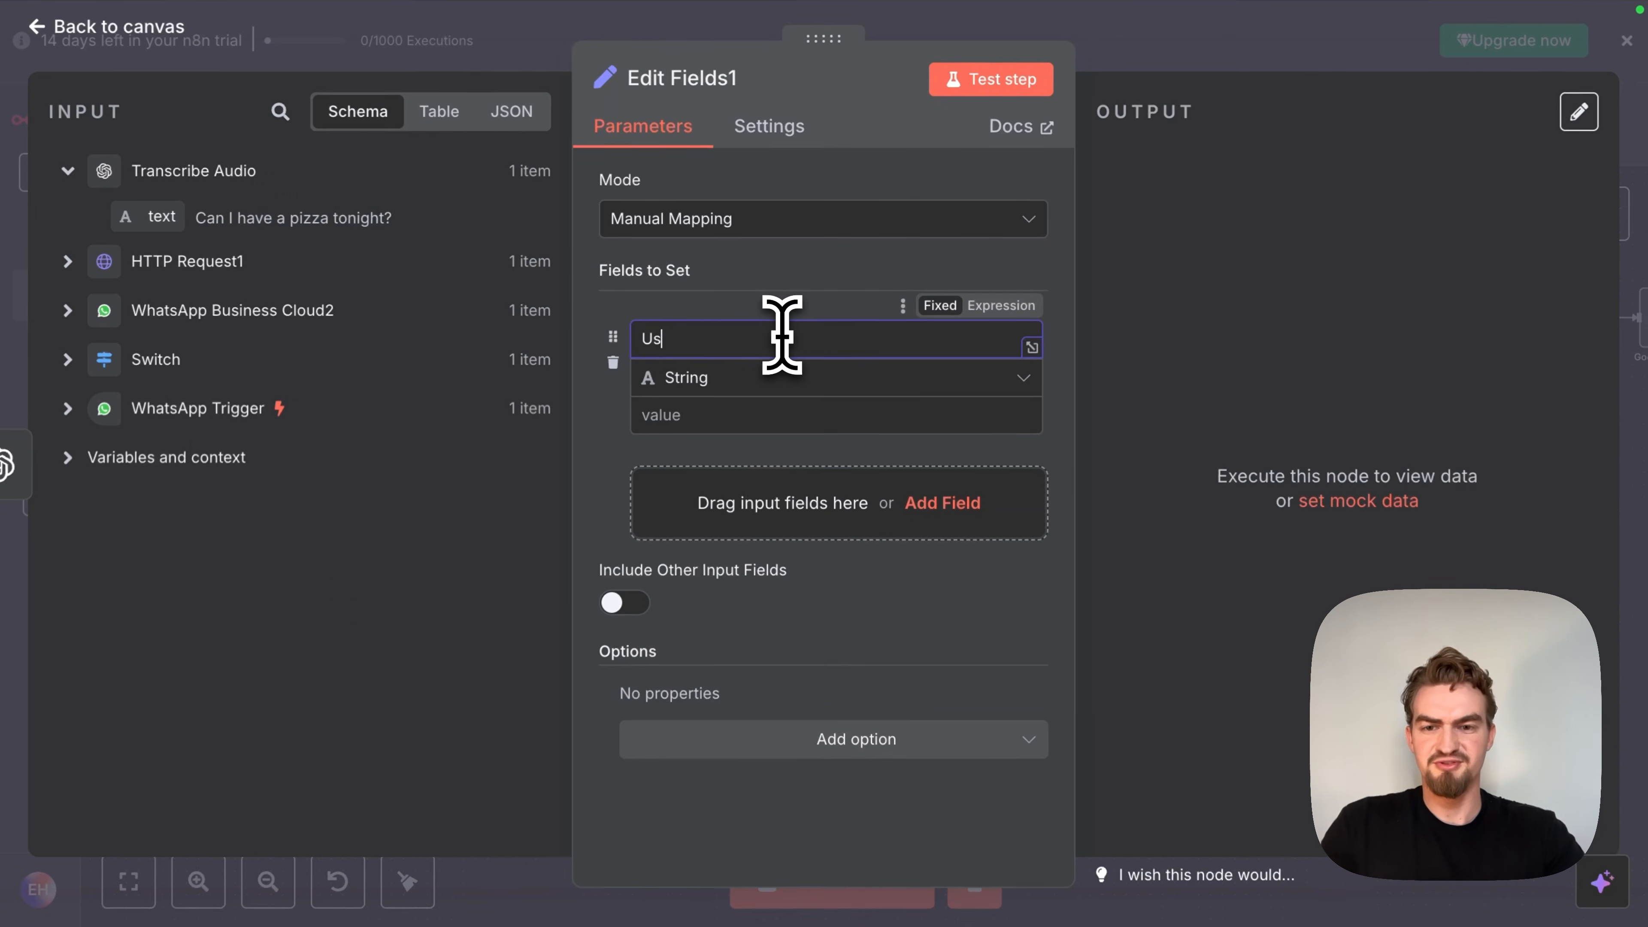
{"action": "type", "text": "er Requesrt"}
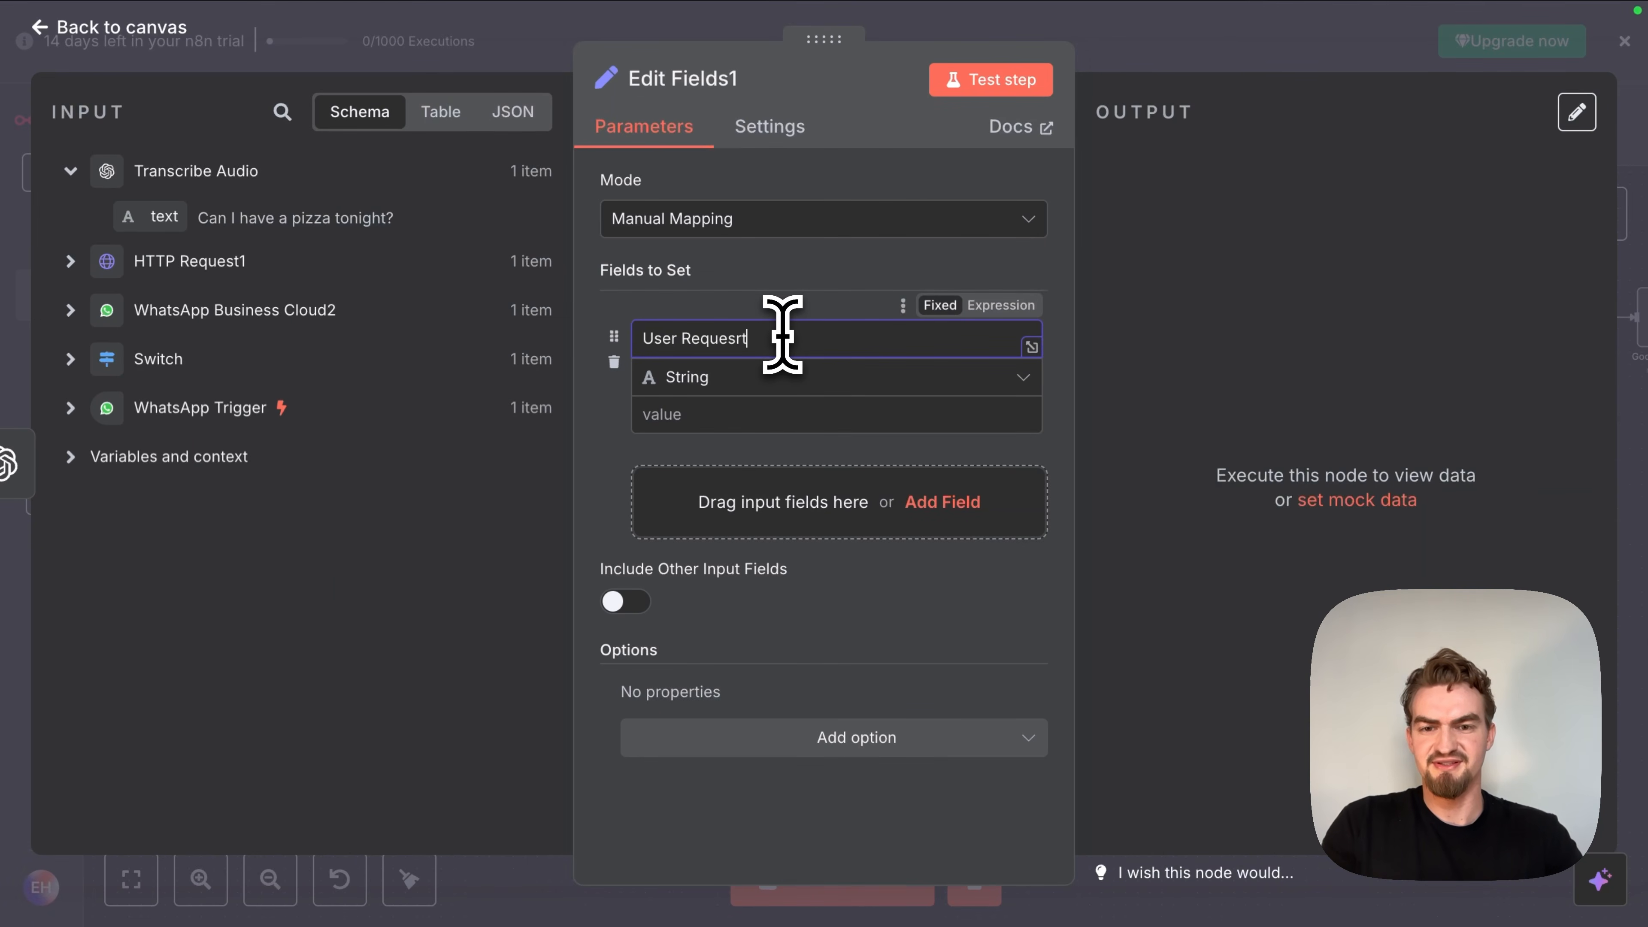
{"action": "key", "text": "BackSpace"}
{"action": "key", "text": "BackSpace"}
{"action": "type", "text": "t"}
Step: Copy the Text Request expression from the n8n Nutrition Tutorial document into the User Request value, test the node and return to the canvas
{"action": "left_click", "coordinate": [713, 414]}
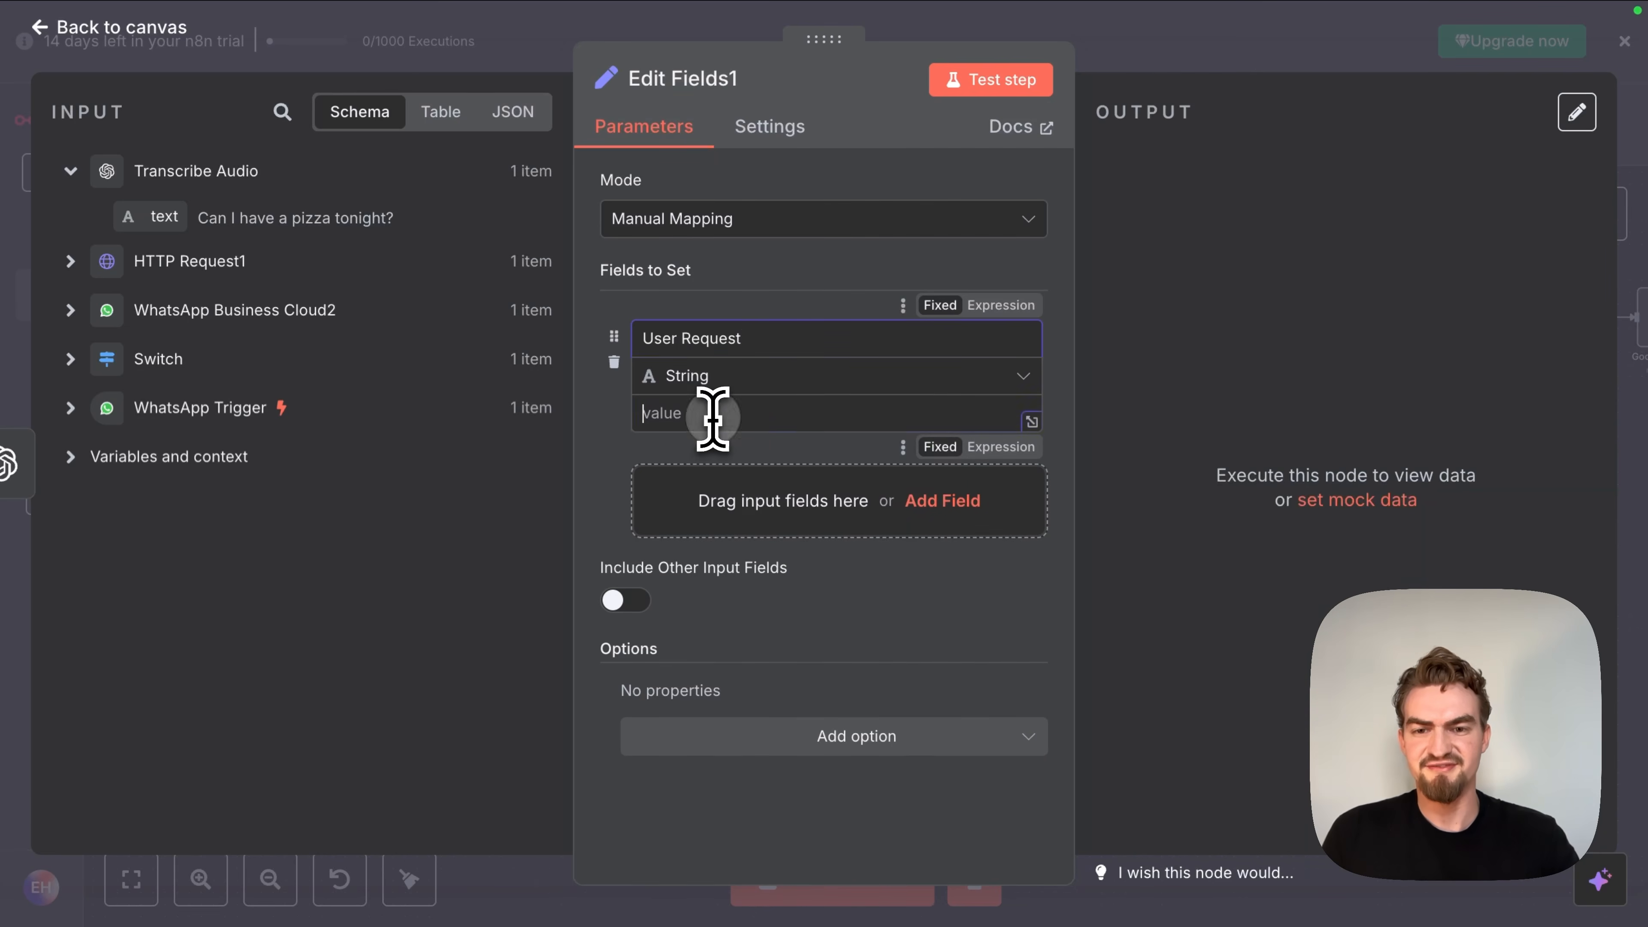
{"action": "left_click", "coordinate": [824, 59]}
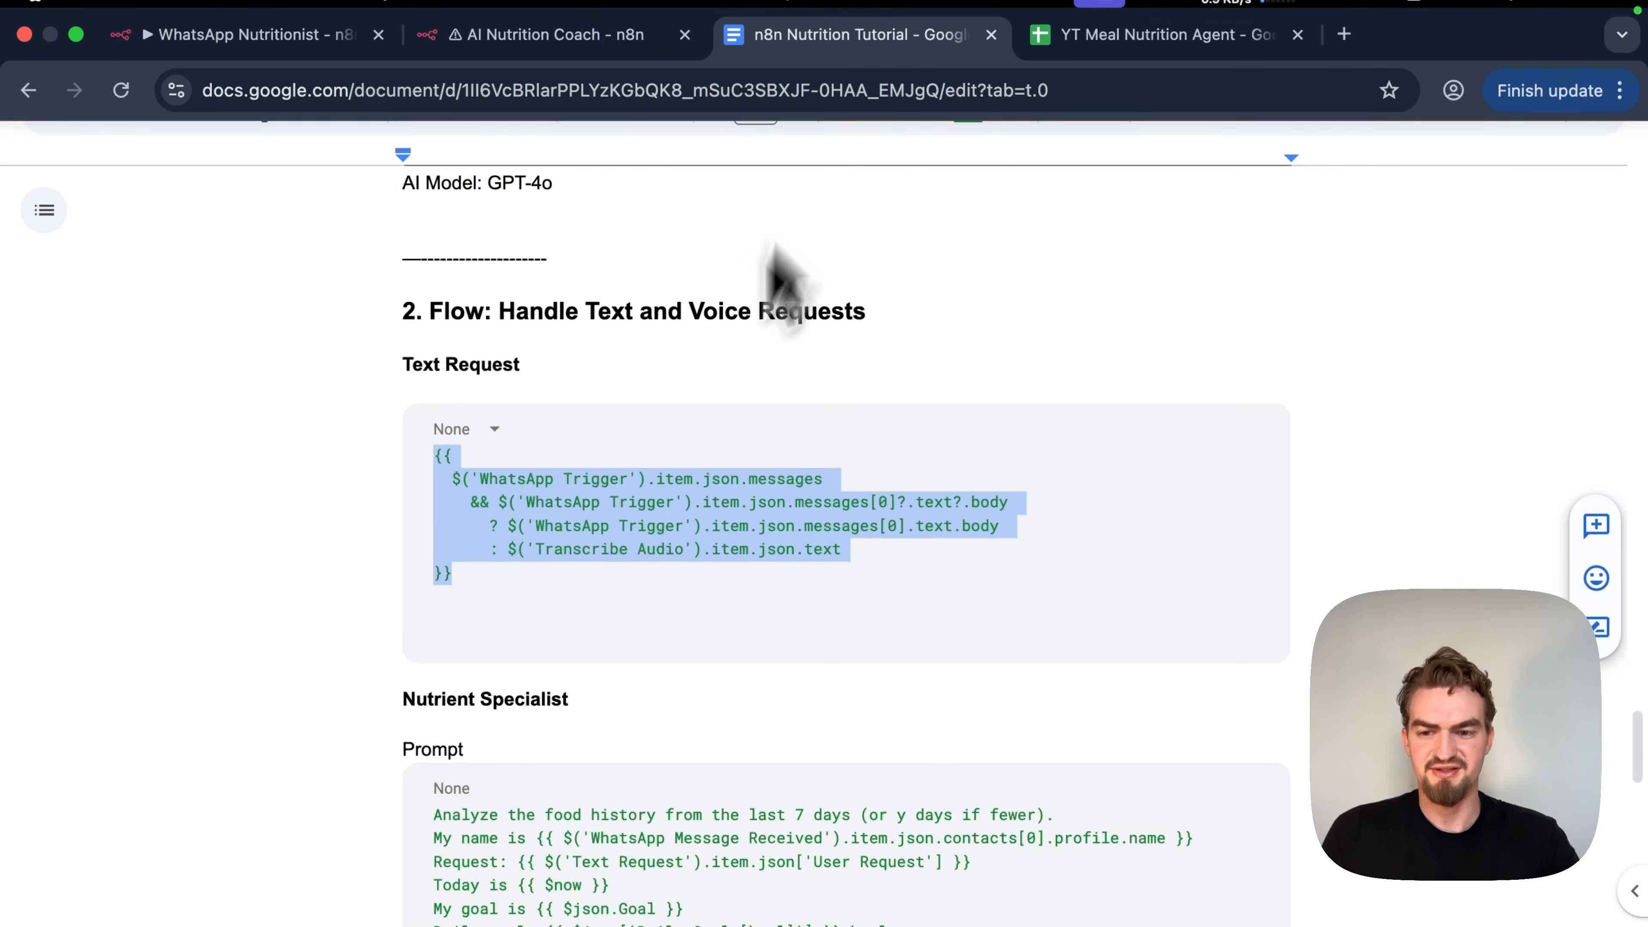
{"action": "right_click", "coordinate": [555, 529]}
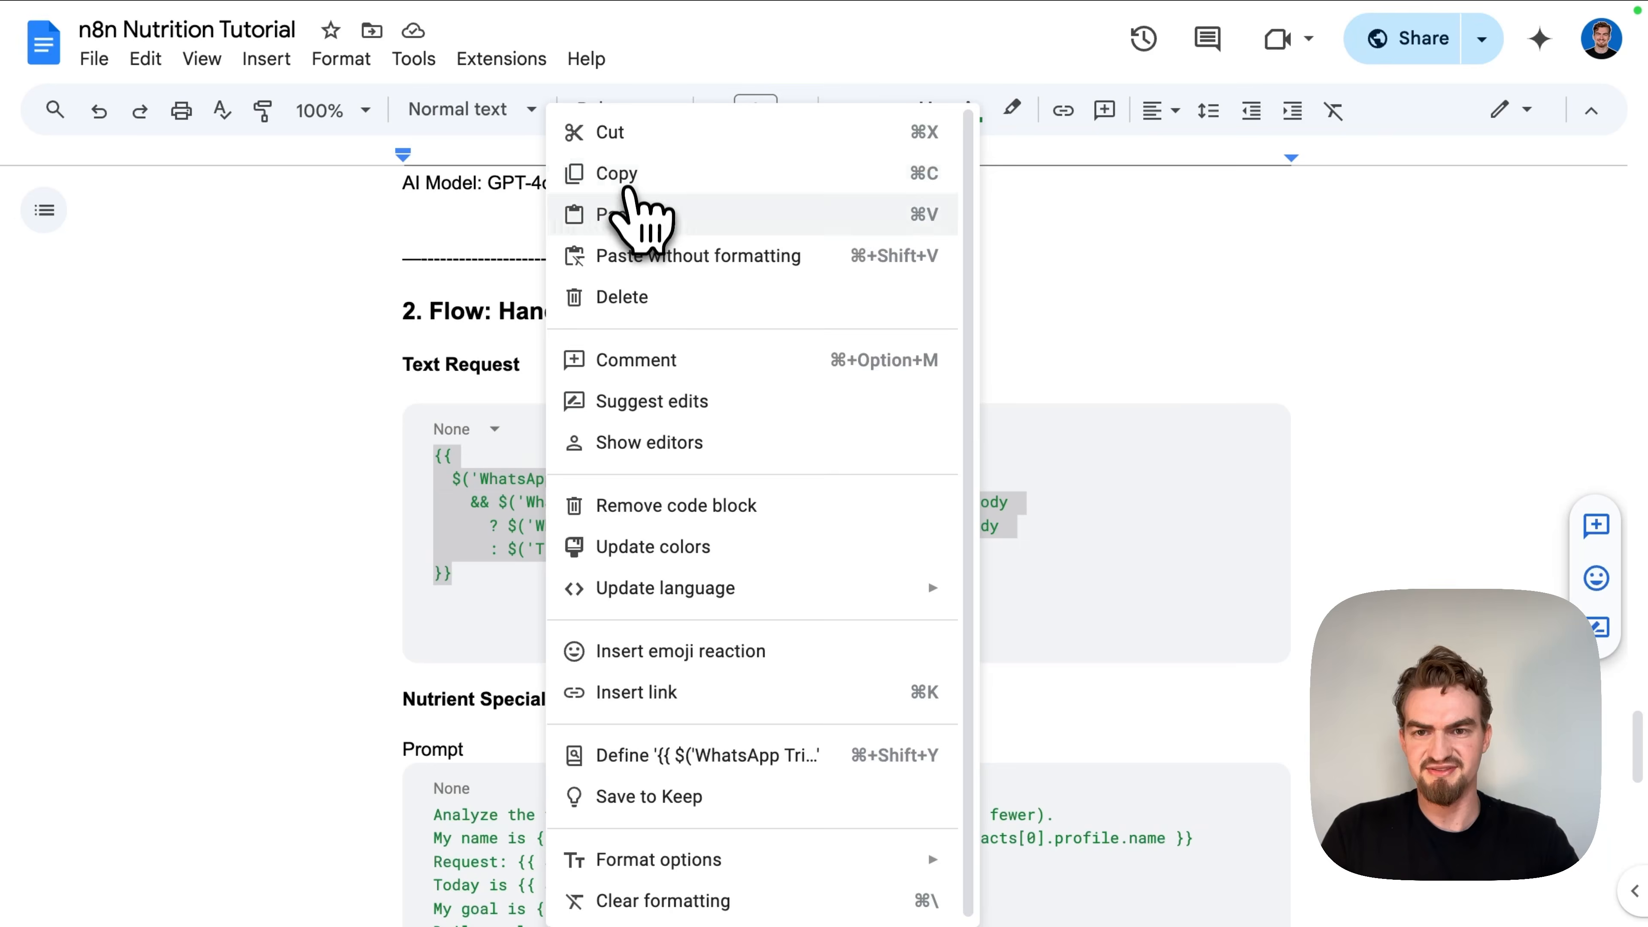
{"action": "left_click", "coordinate": [628, 173]}
{"action": "left_click", "coordinate": [633, 58]}
{"action": "left_click", "coordinate": [710, 449]}
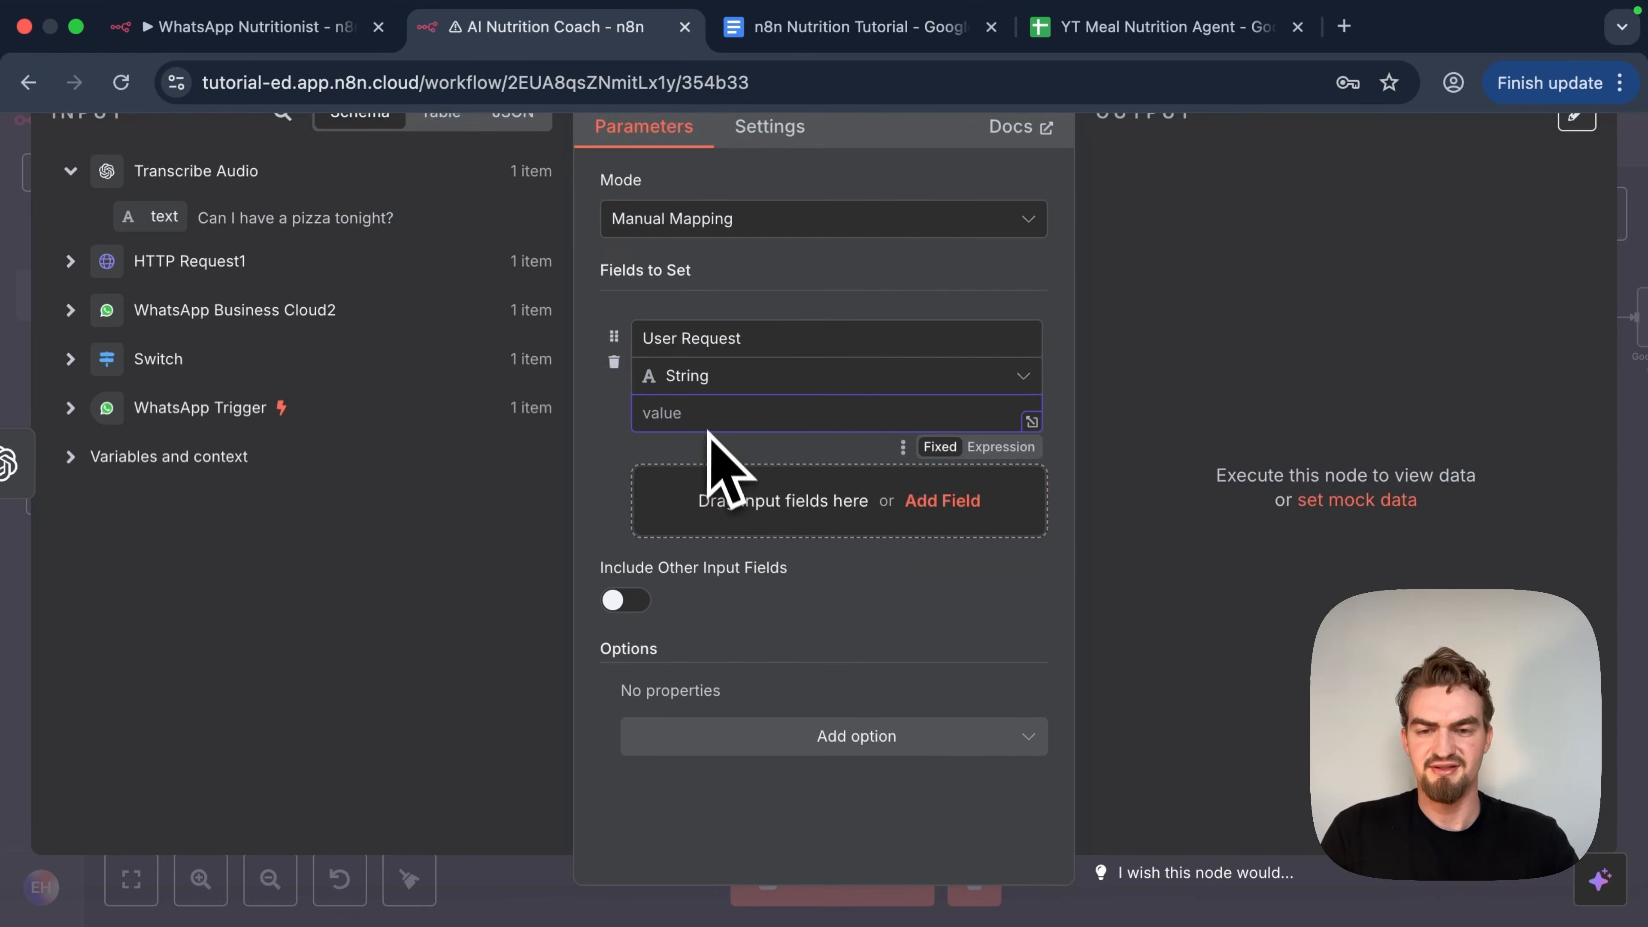
{"action": "key", "text": "super+v"}
{"action": "left_click", "coordinate": [983, 79]}
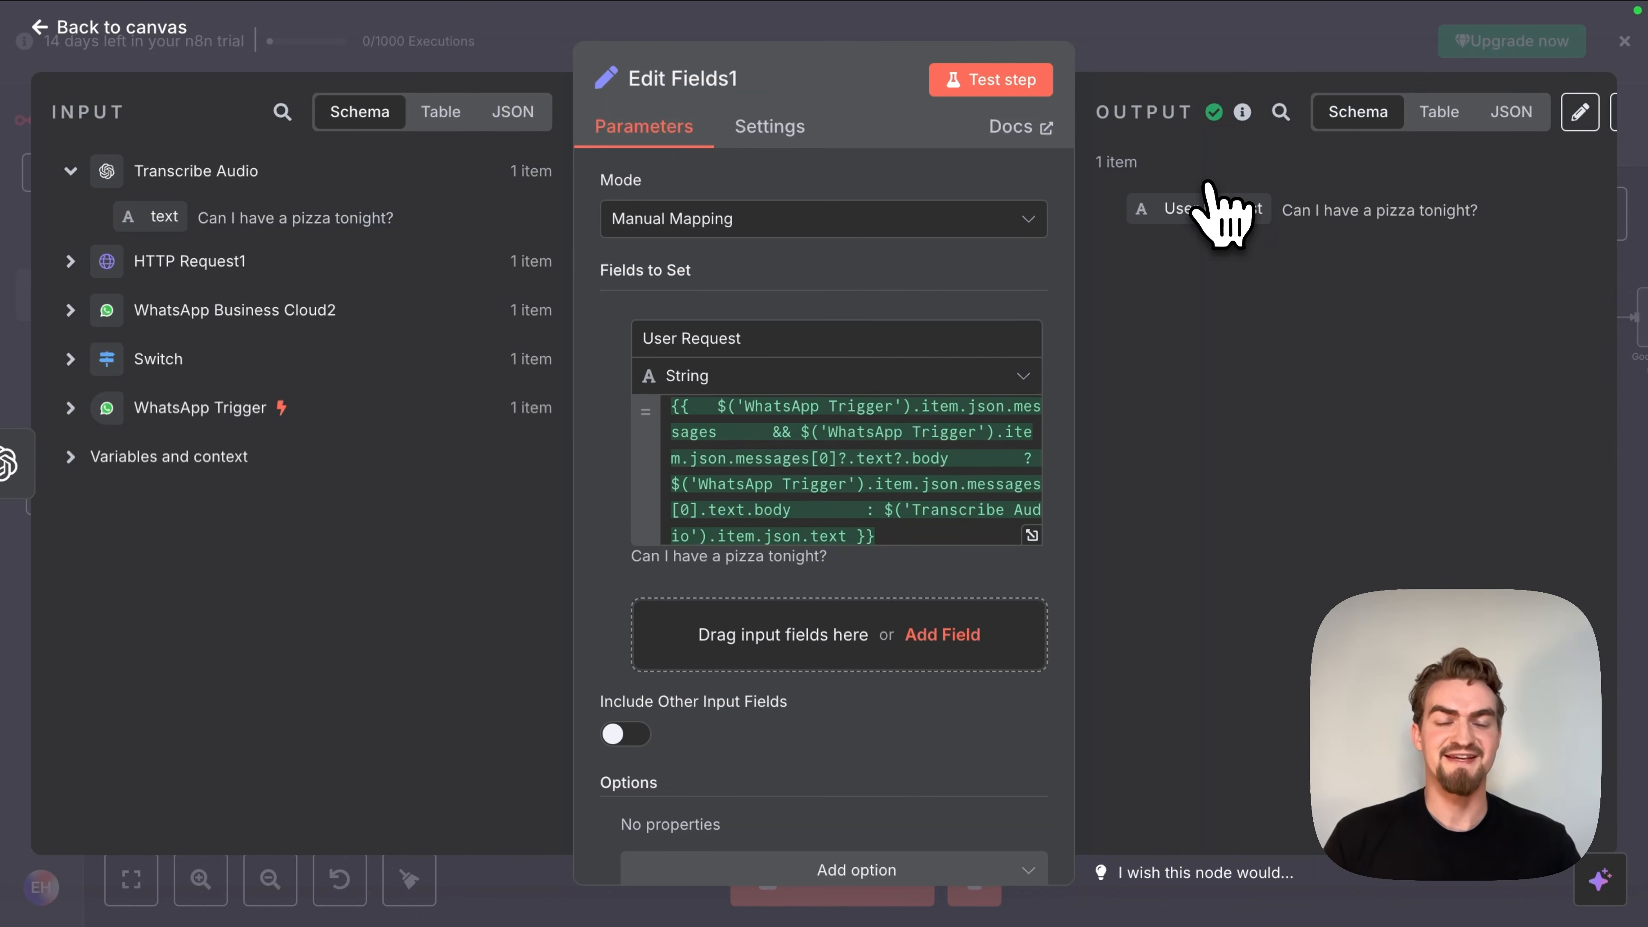
{"action": "left_click", "coordinate": [135, 31]}
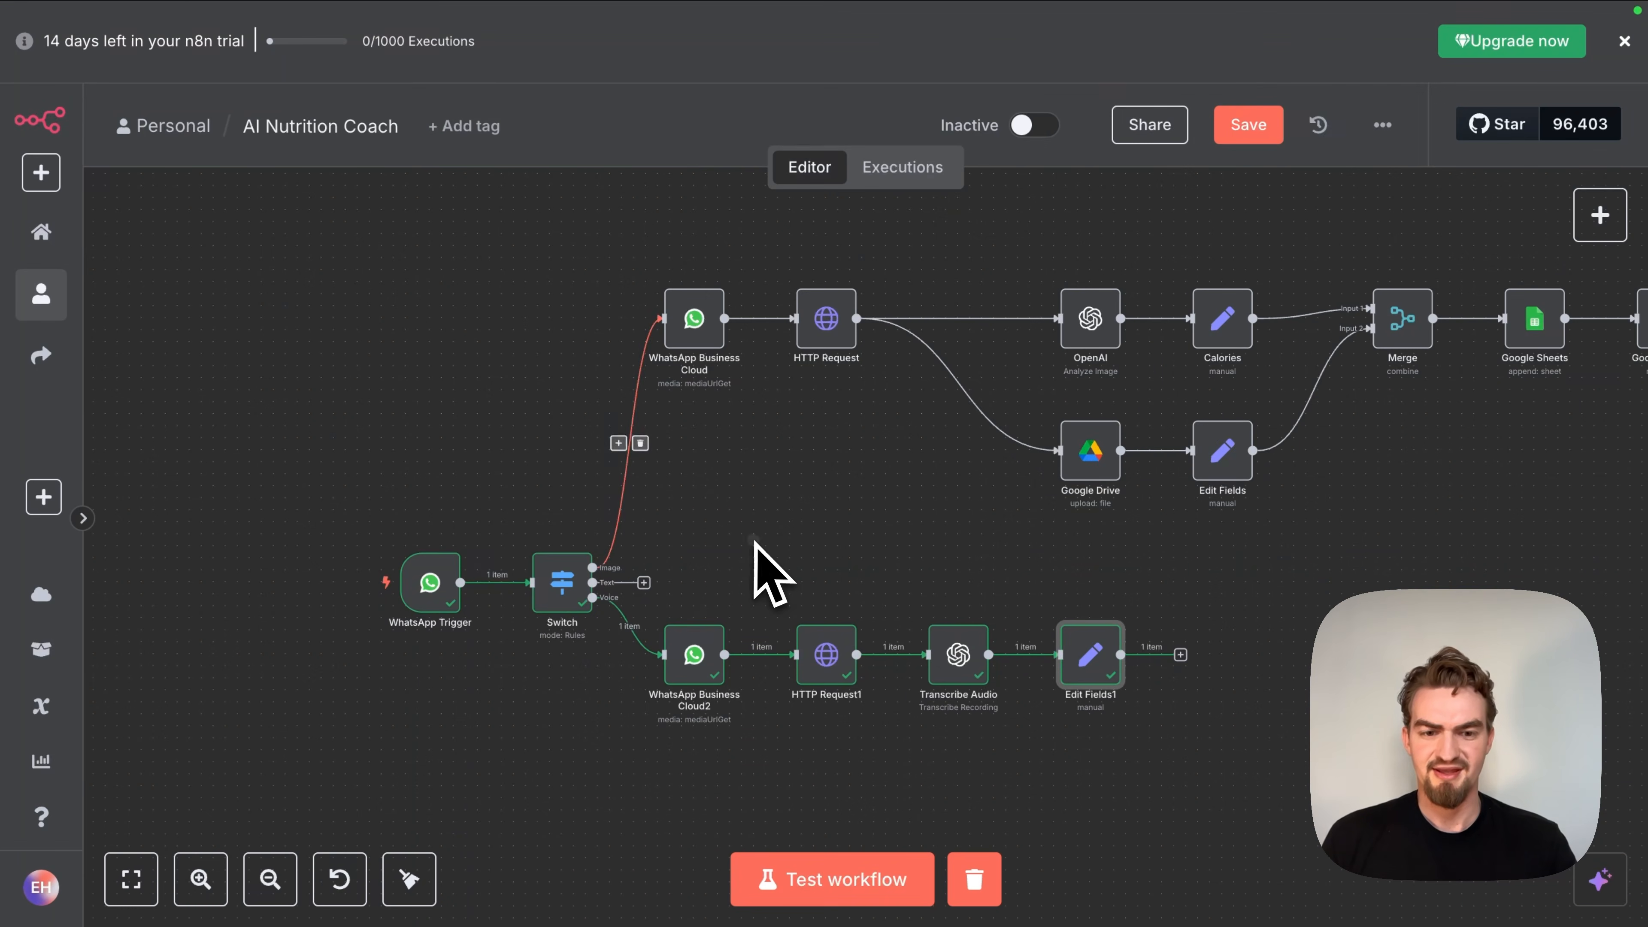
Step: Move Edit Fields1 up level with the Switch, connect the Switch's Text output to it and test the workflow
{"action": "left_click_drag", "start_coordinate": [1082, 664], "coordinate": [1080, 589]}
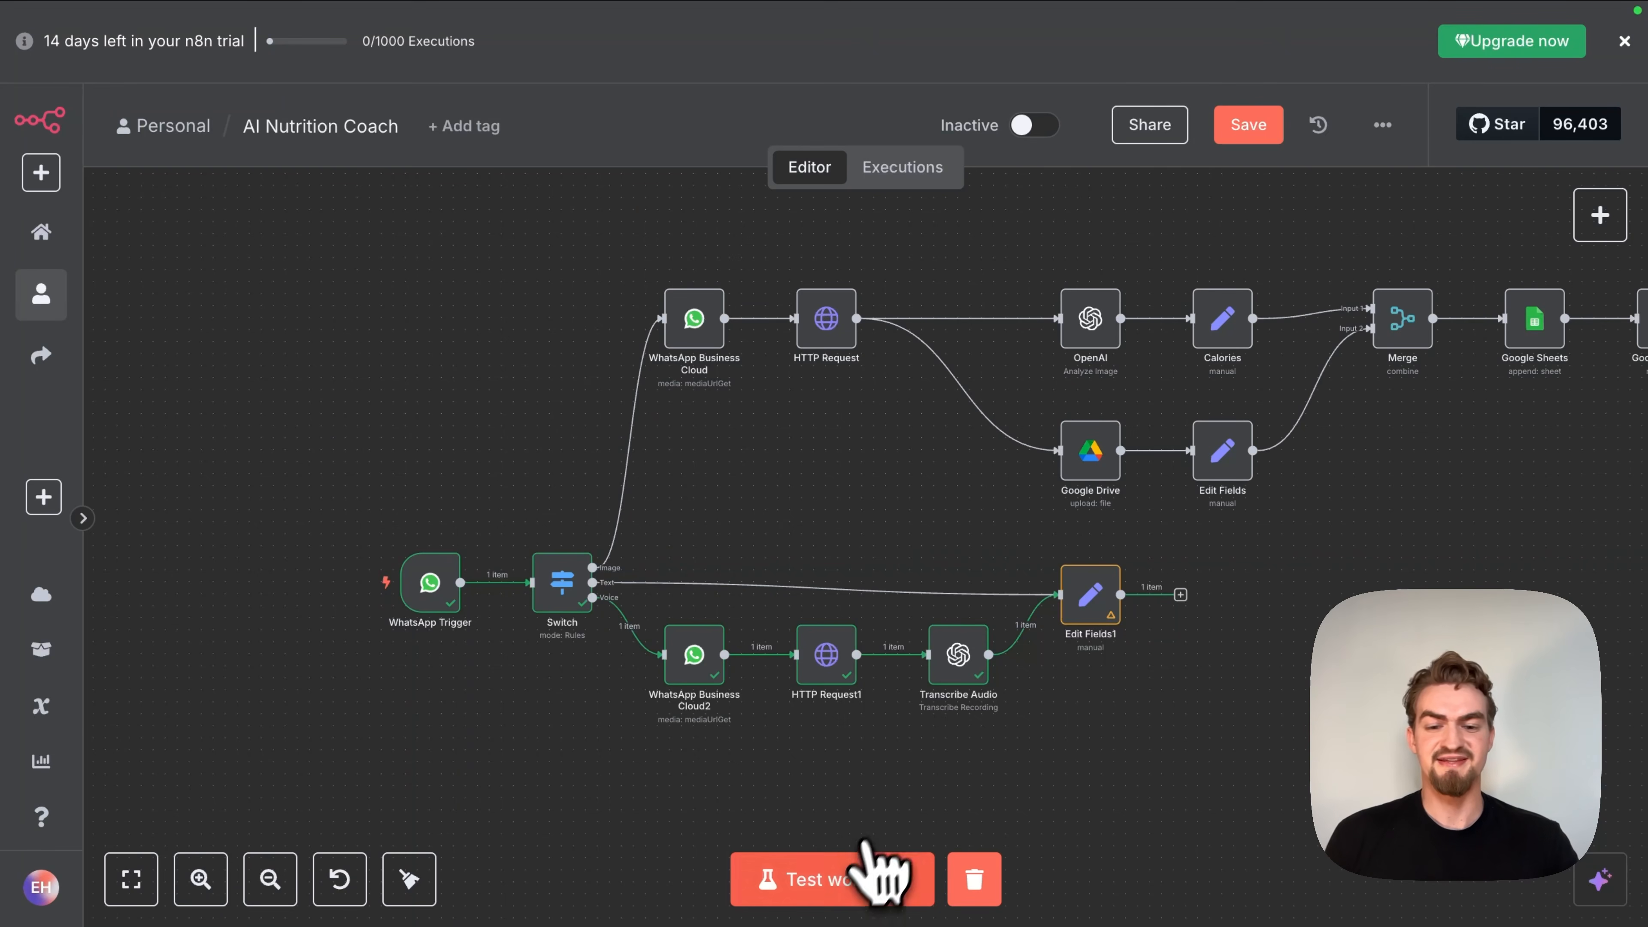
{"action": "left_click", "coordinate": [837, 893]}
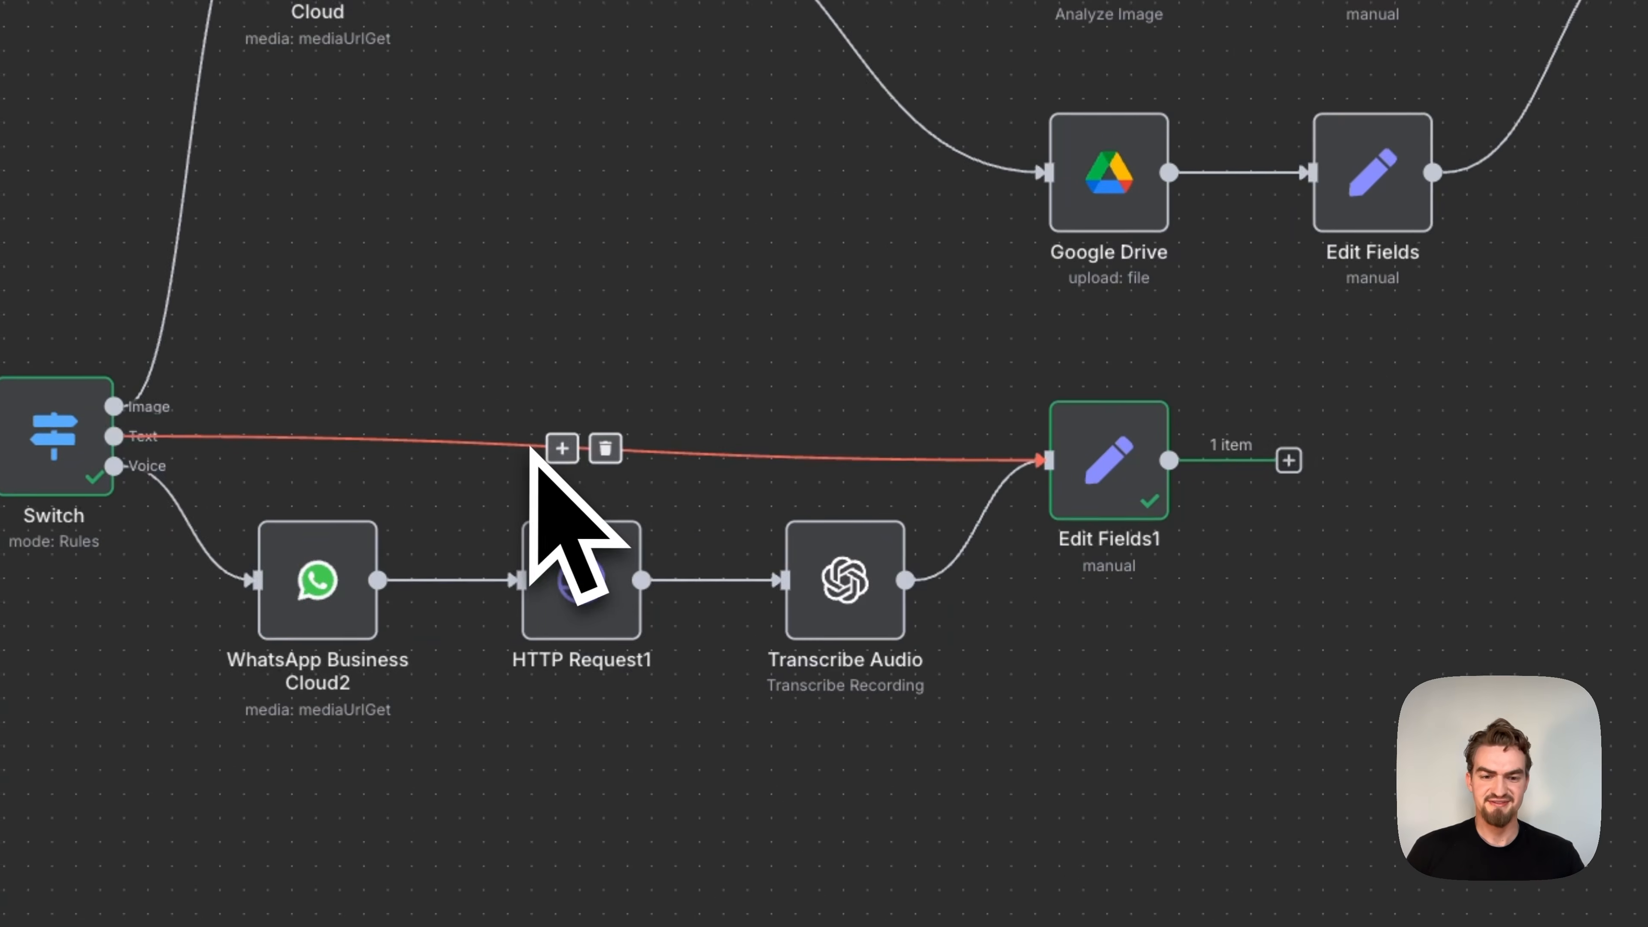
Step: Open Edit Fields1, review the User Request output for the text message and return to the canvas
{"action": "double_click", "coordinate": [1103, 460]}
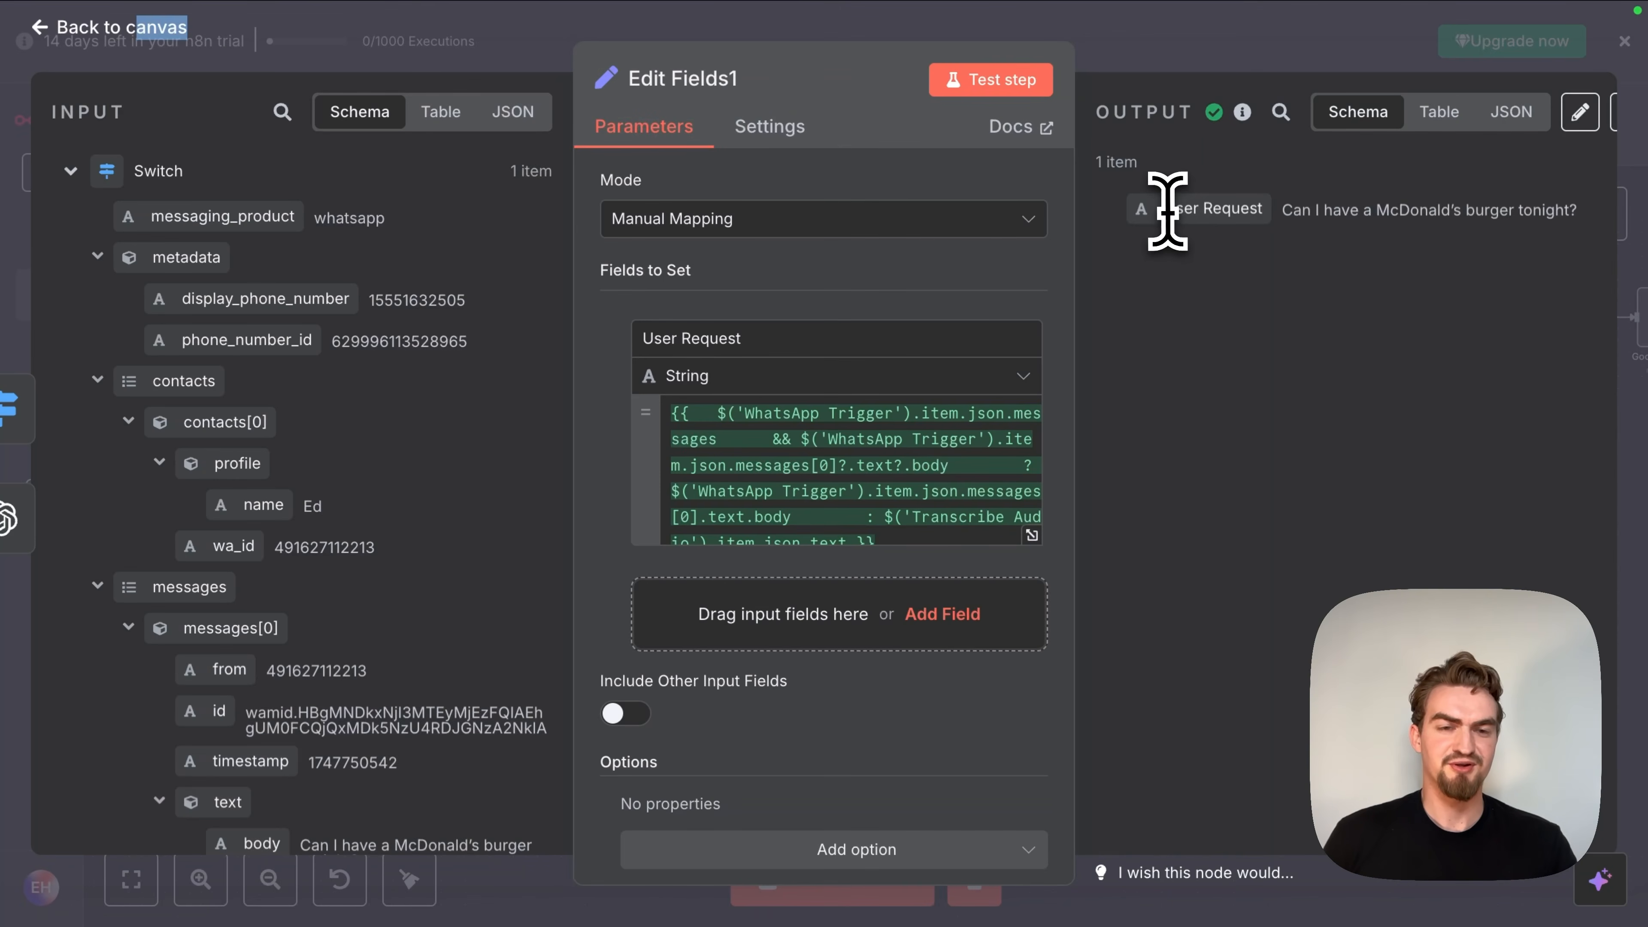
{"action": "left_click_drag", "start_coordinate": [1166, 209], "coordinate": [1559, 215]}
{"action": "left_click", "coordinate": [1574, 214]}
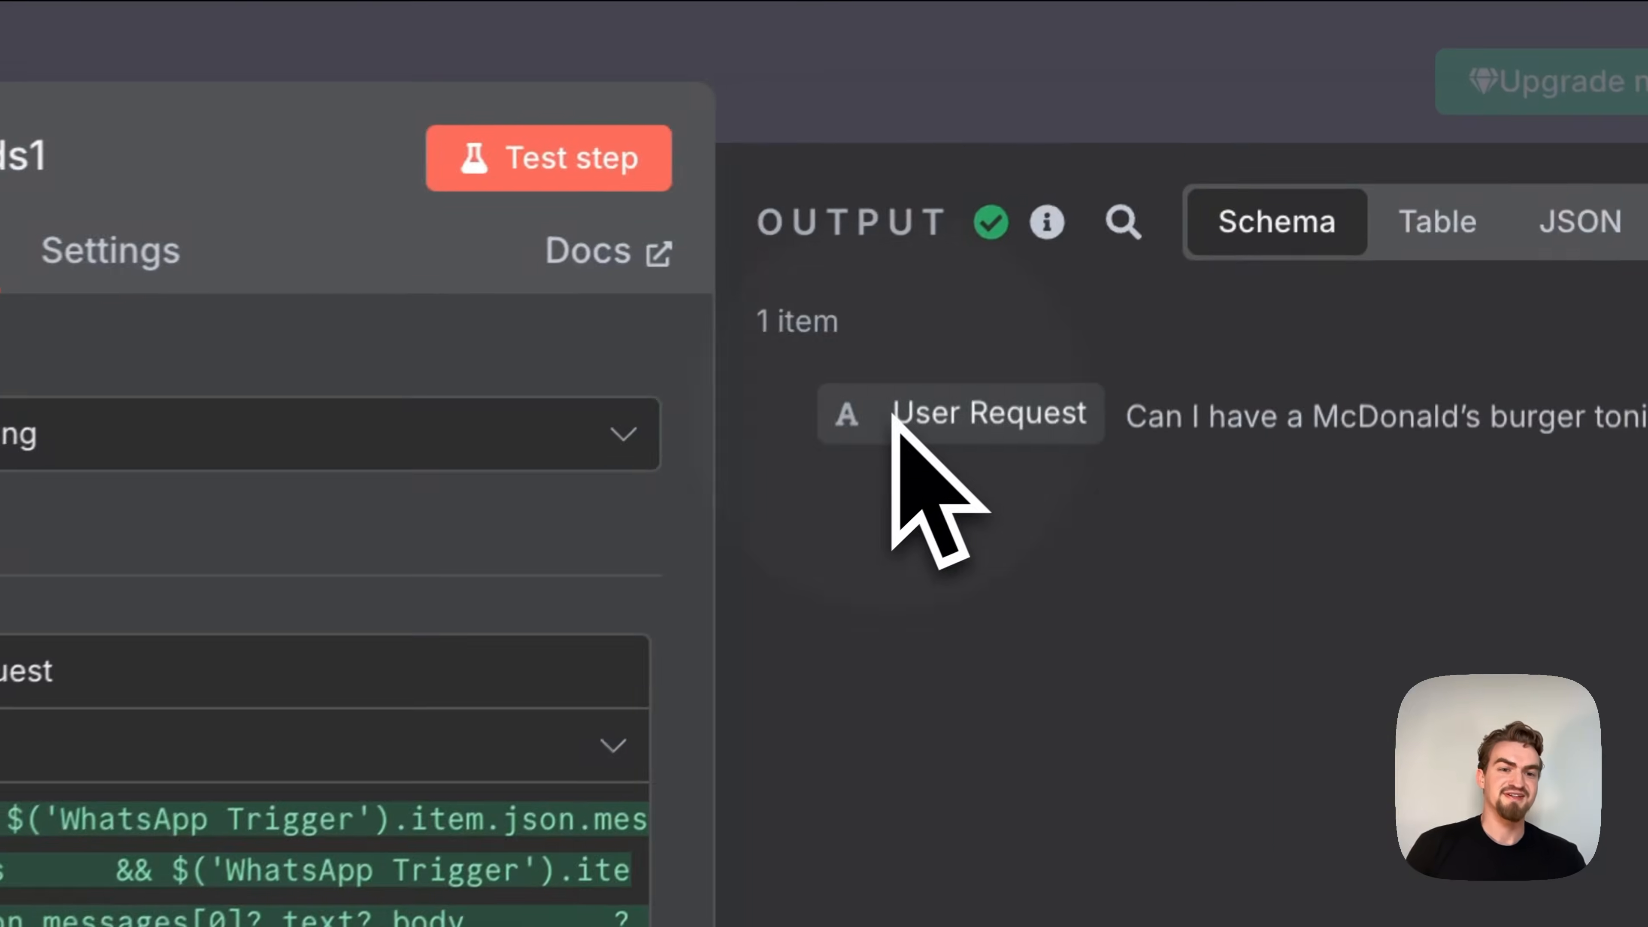
{"action": "left_click_drag", "start_coordinate": [1166, 208], "coordinate": [1268, 207]}
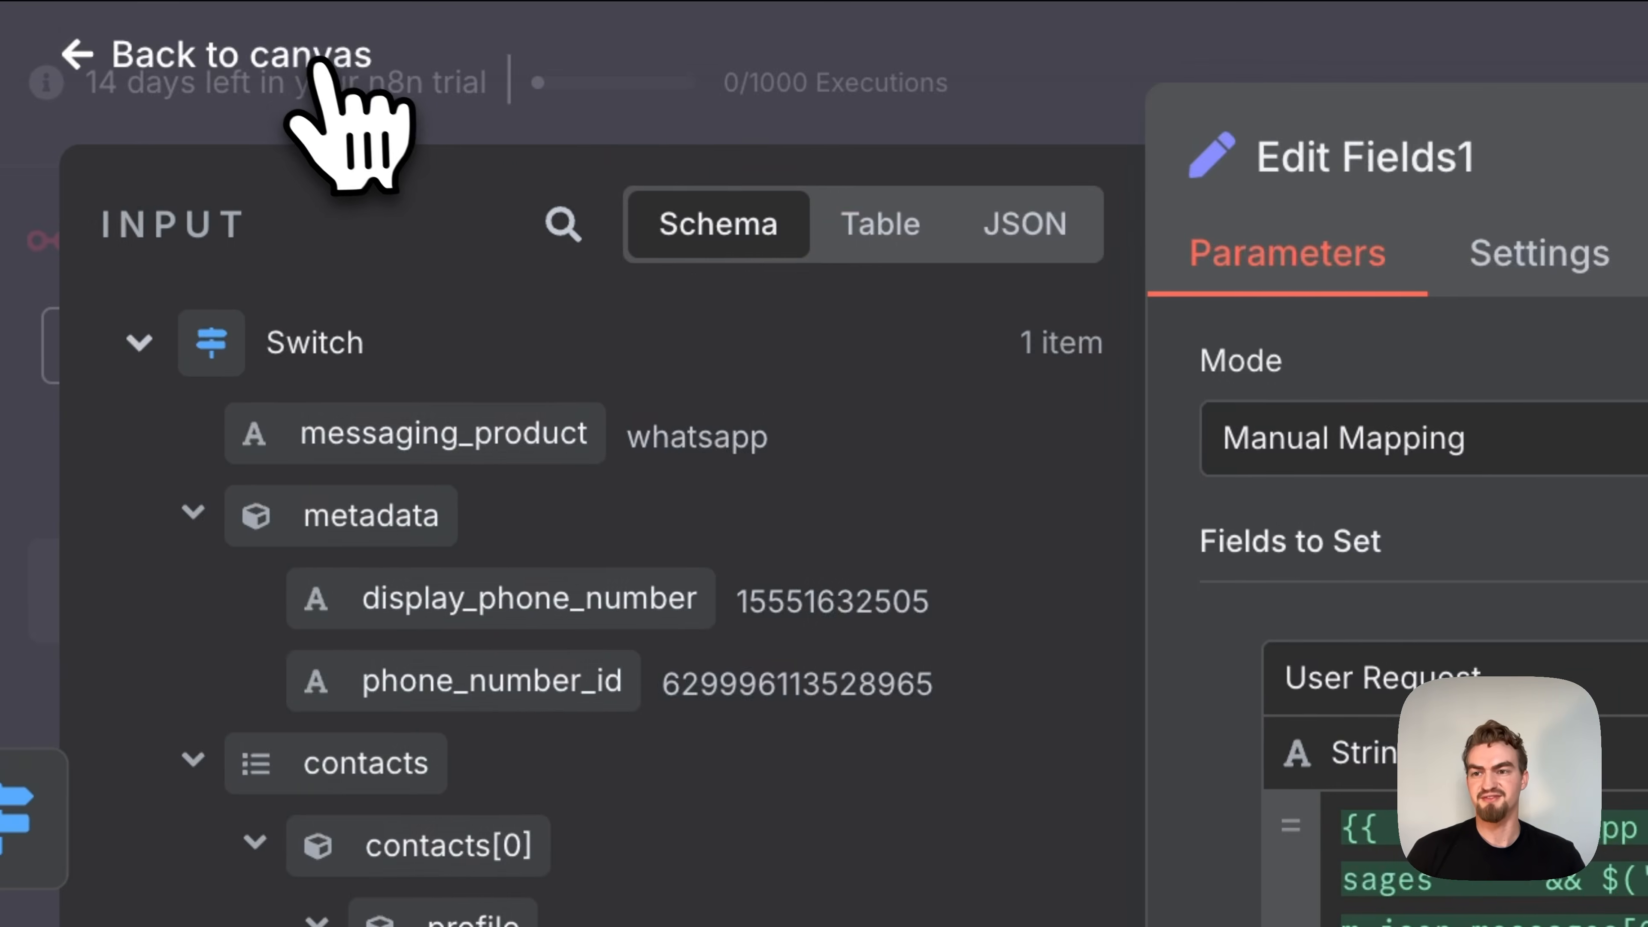
{"action": "left_click", "coordinate": [342, 81]}
Step: Add a Google Sheets node with the Get row(s) in sheet action after Edit Fields1
{"action": "left_click", "coordinate": [131, 880]}
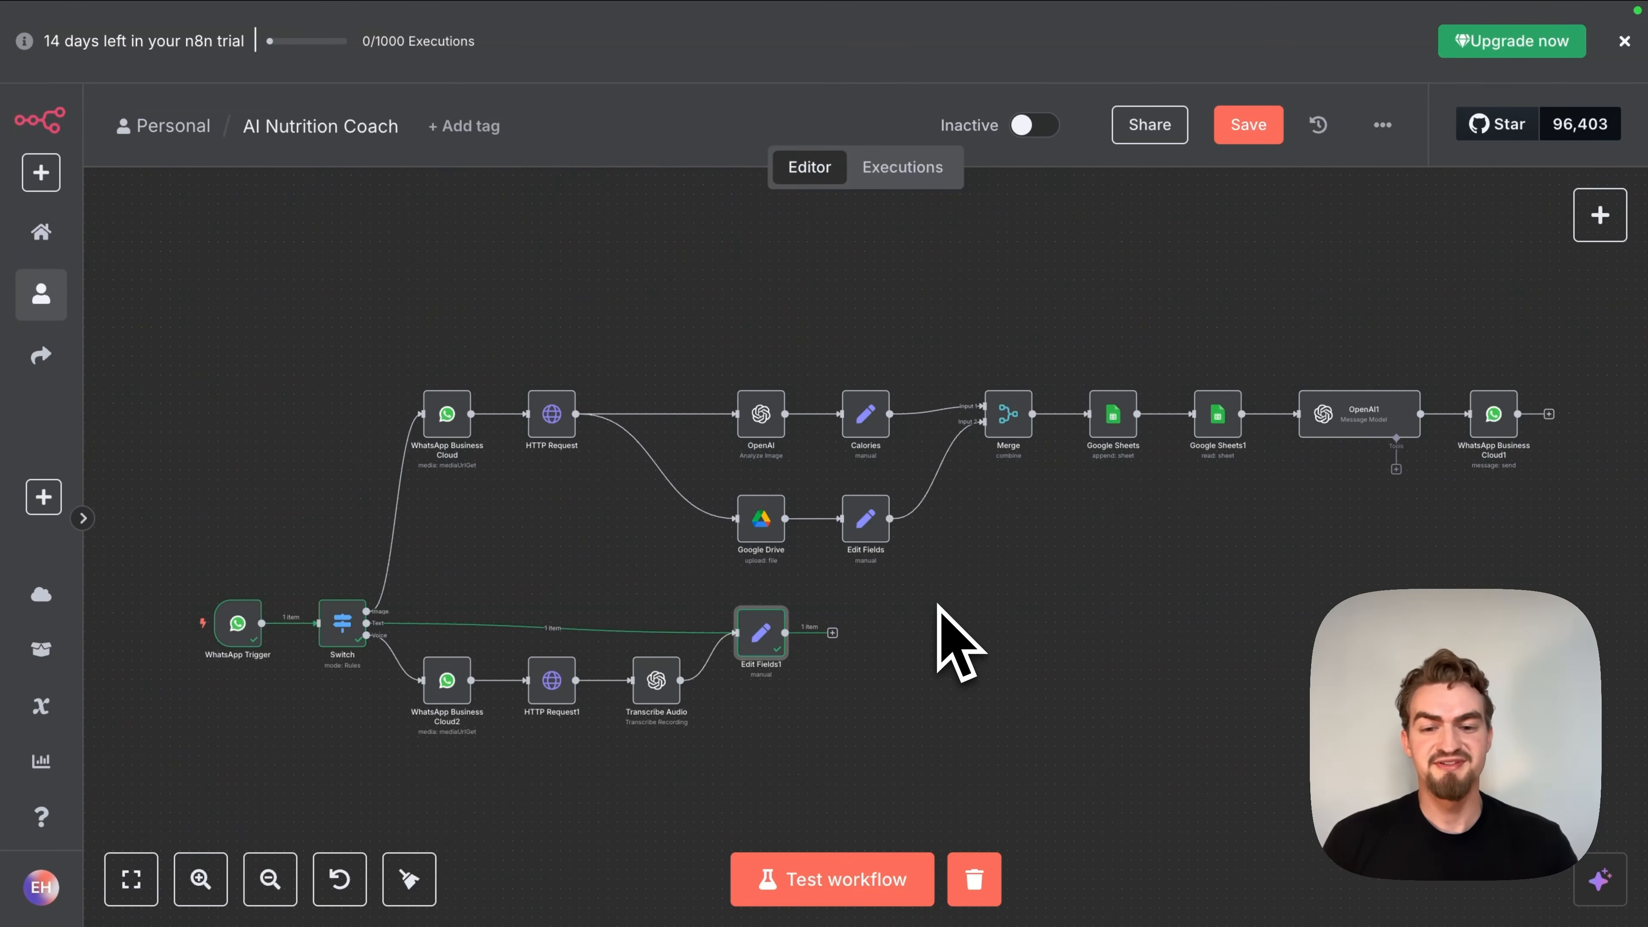
{"action": "left_click", "coordinate": [833, 633]}
{"action": "type", "text": "google shee"}
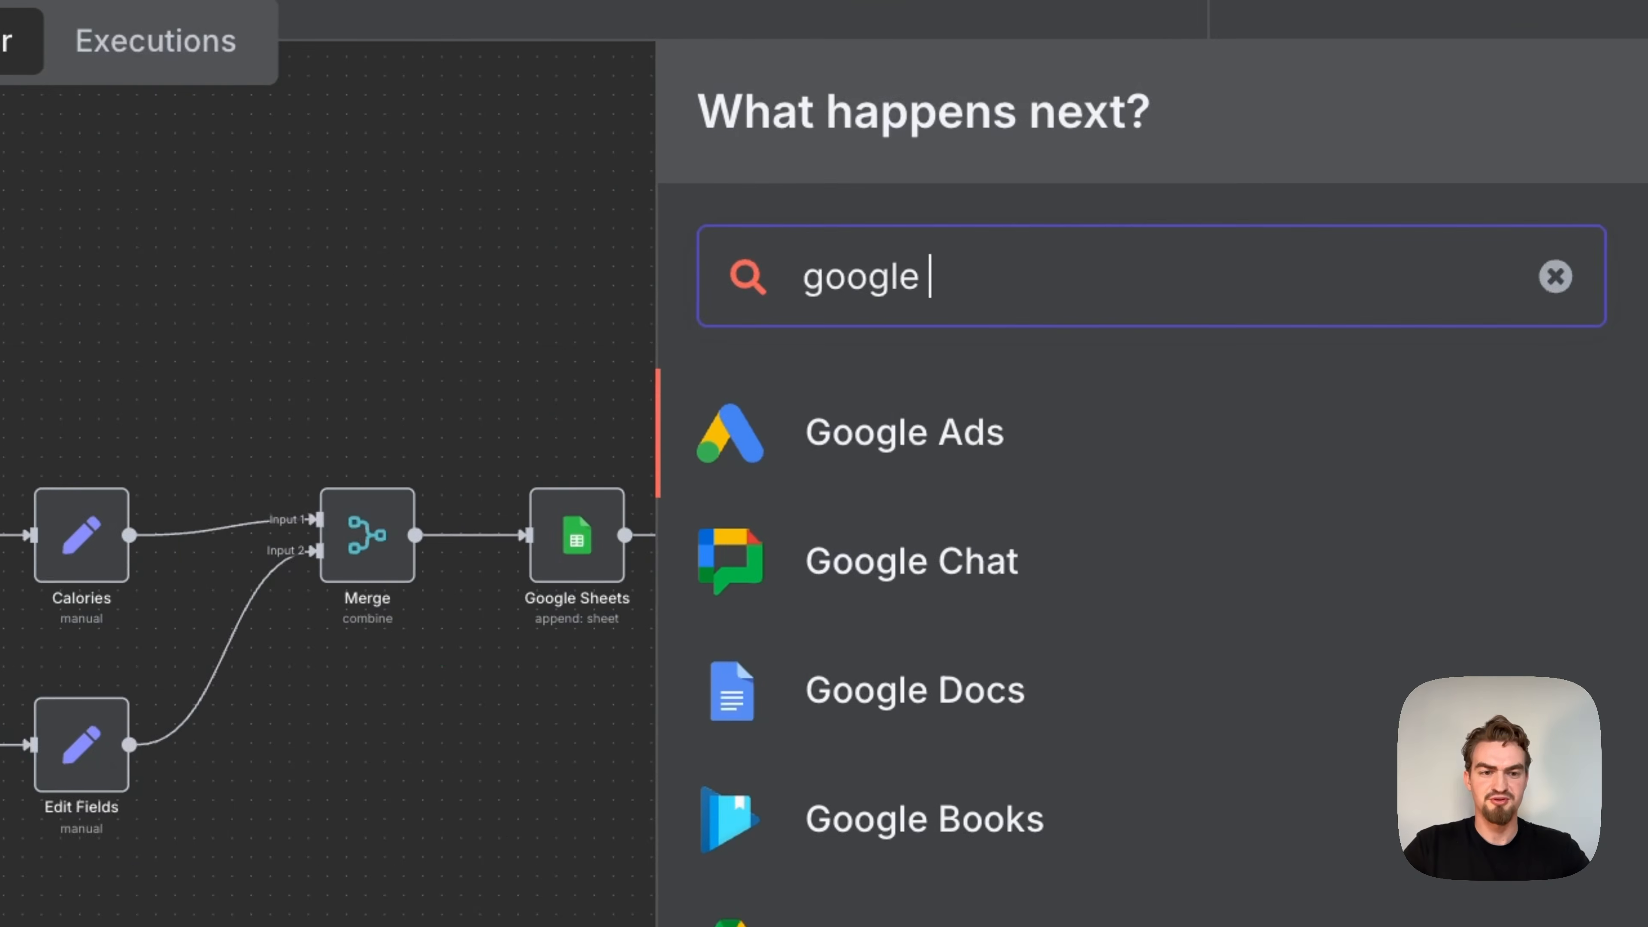
{"action": "left_click", "coordinate": [1032, 455]}
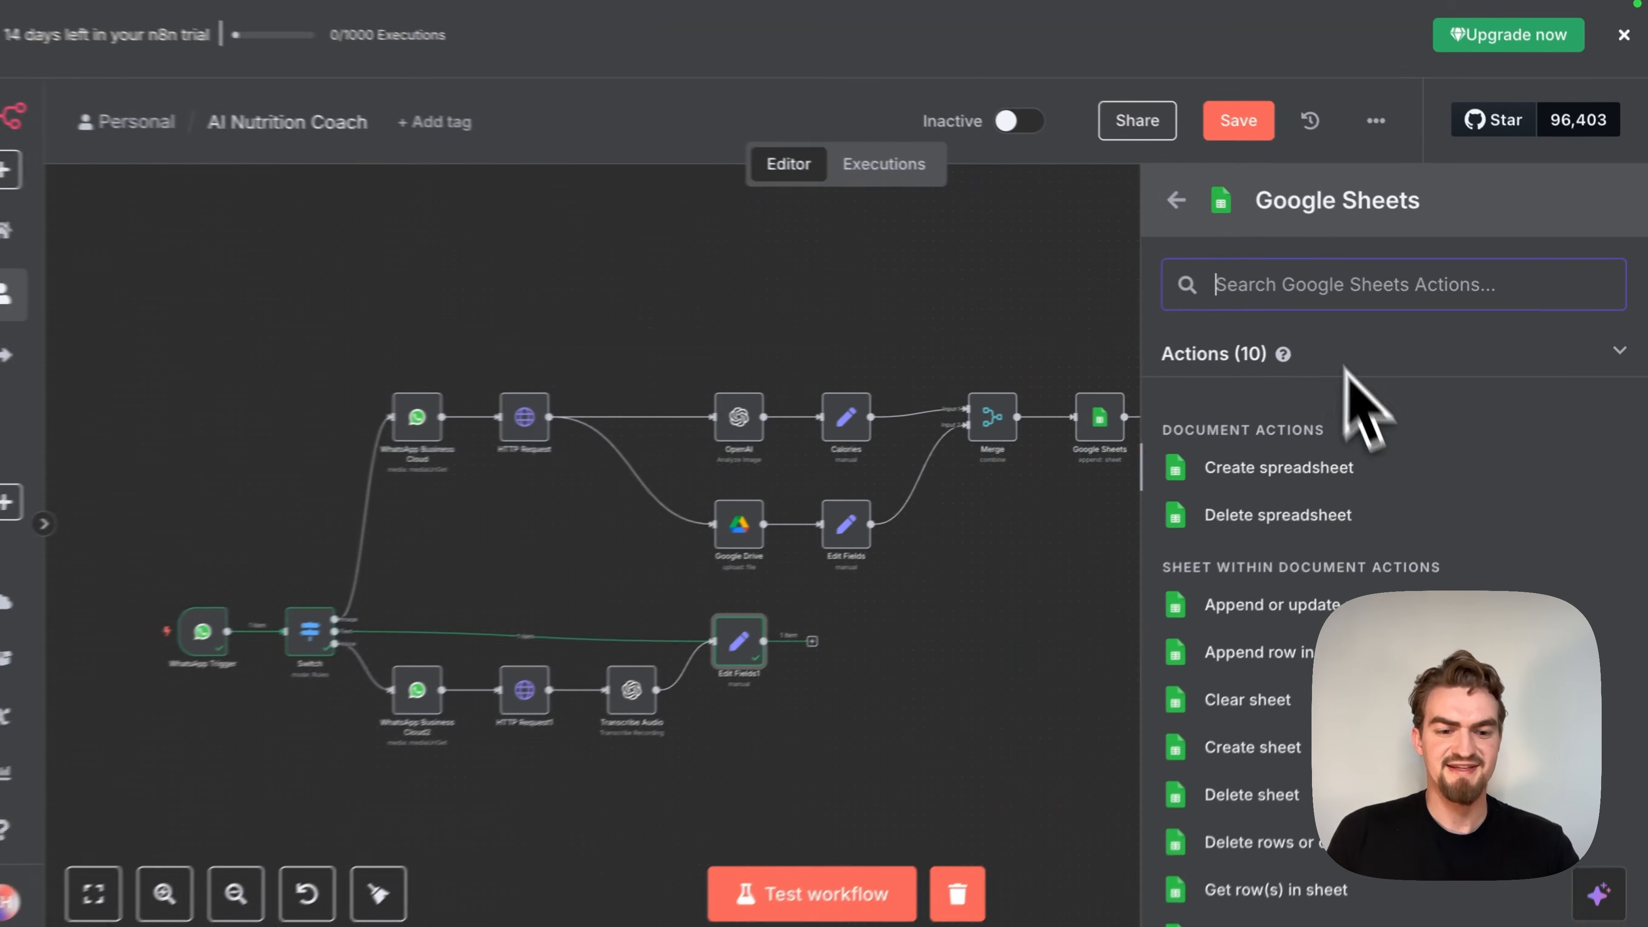
{"action": "left_click", "coordinate": [1282, 875]}
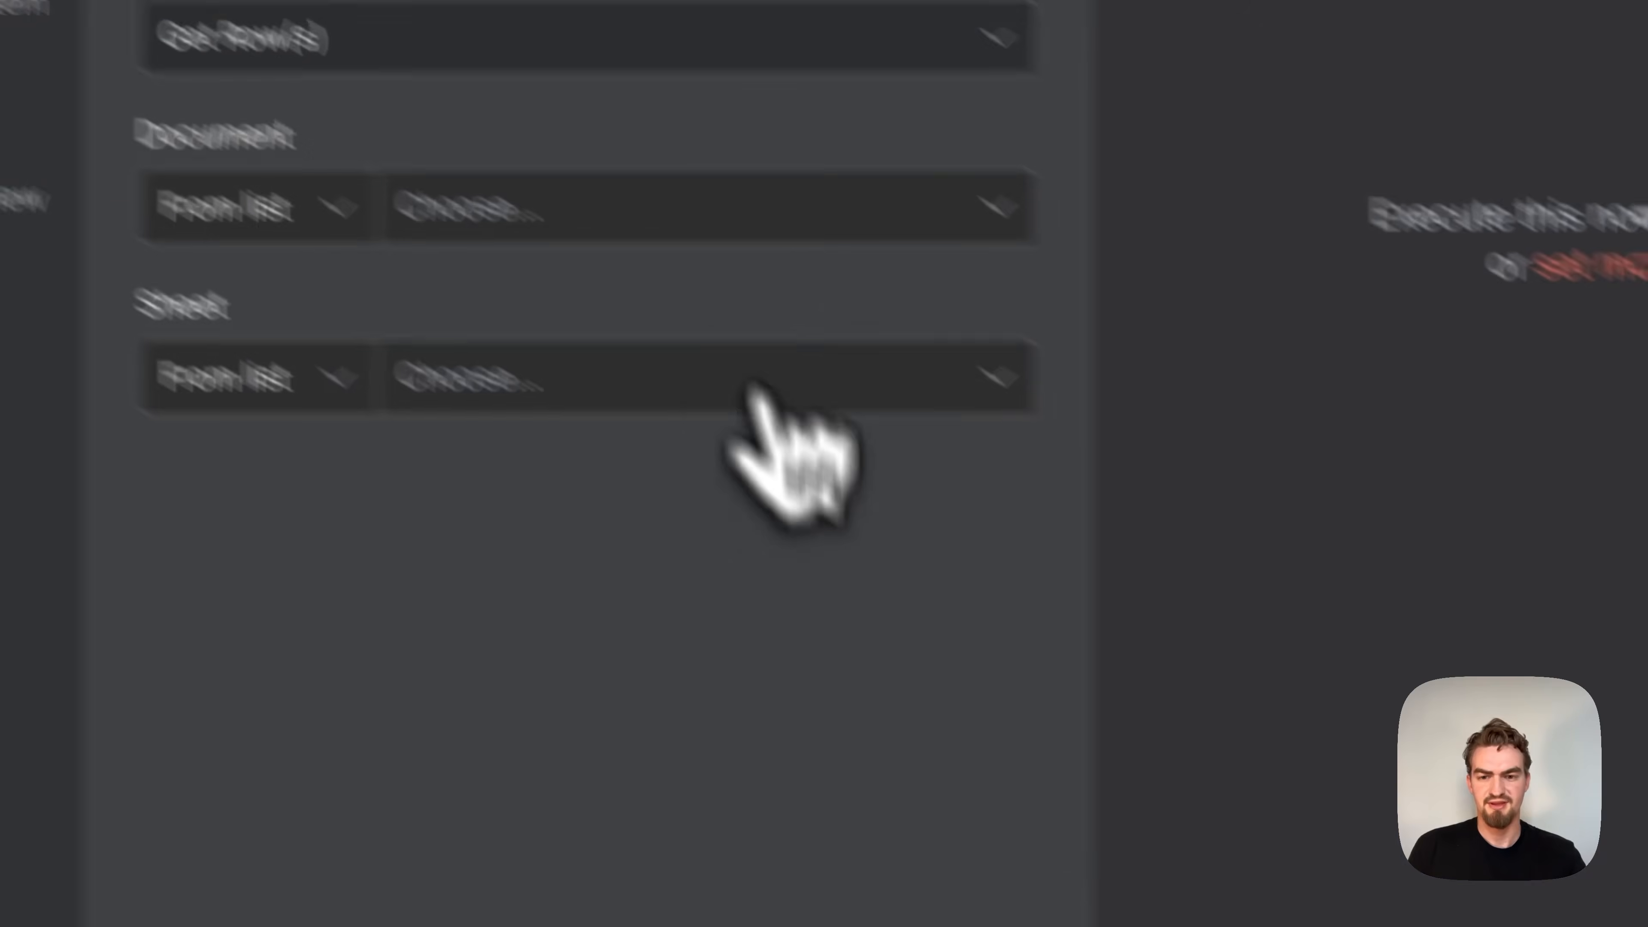
Step: Set the Google Sheets node's document to YT Meal Nutrition Agent and its sheet to Meal Tracker
{"action": "left_click", "coordinate": [669, 207]}
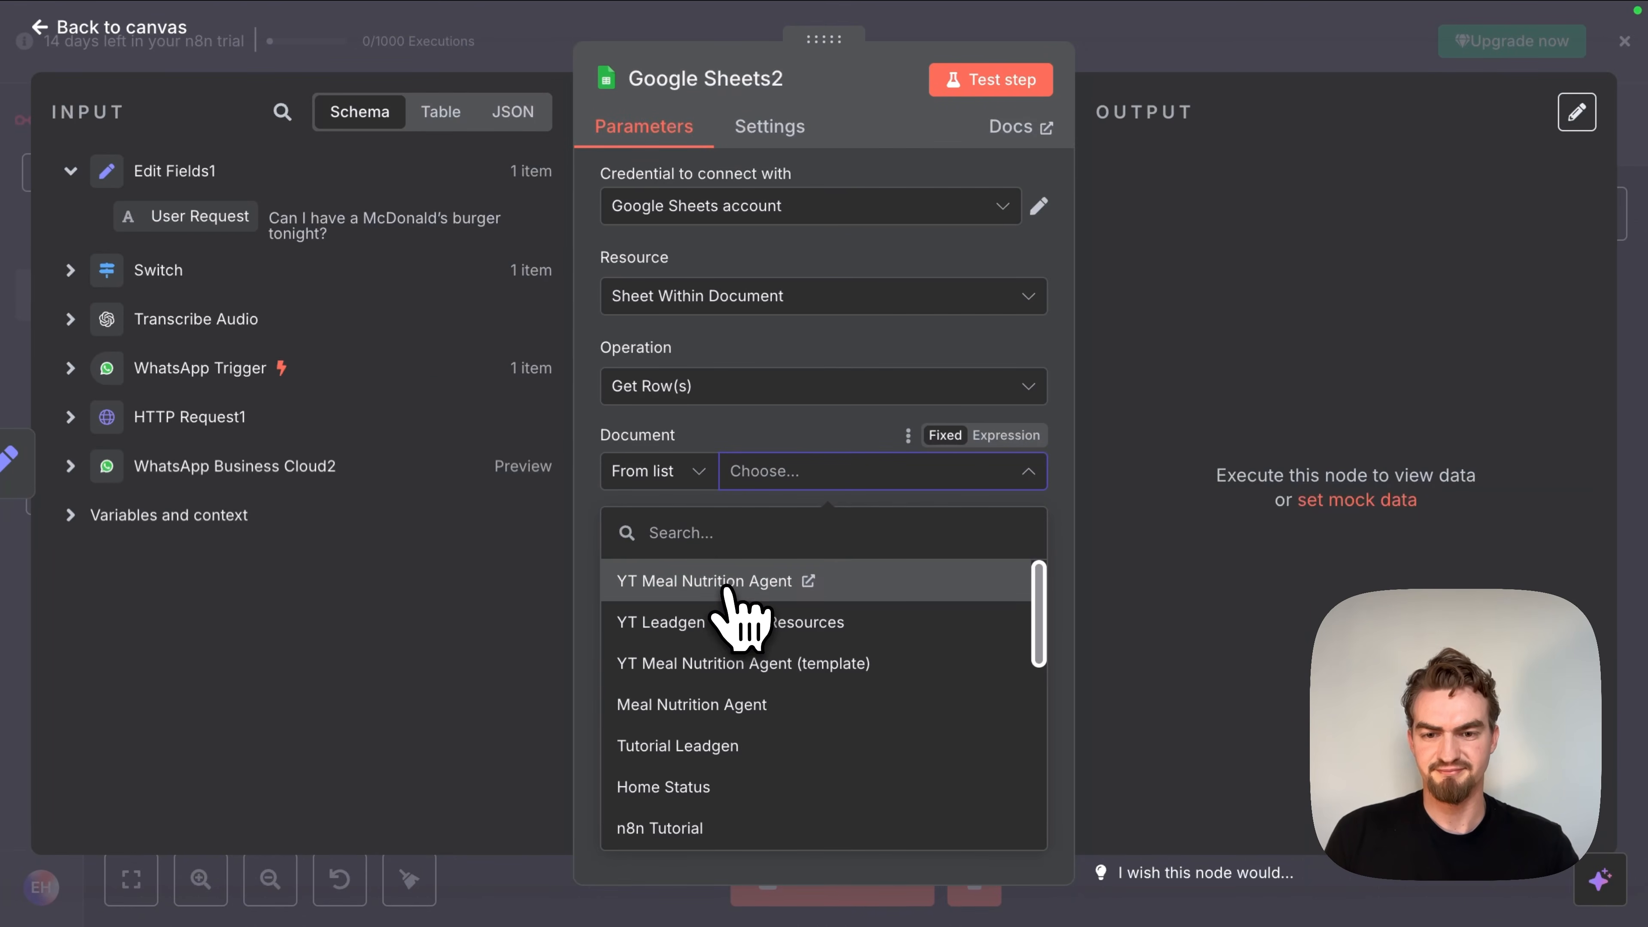
{"action": "left_click", "coordinate": [727, 588]}
{"action": "left_click", "coordinate": [779, 557]}
{"action": "left_click_drag", "start_coordinate": [795, 597], "coordinate": [671, 623]}
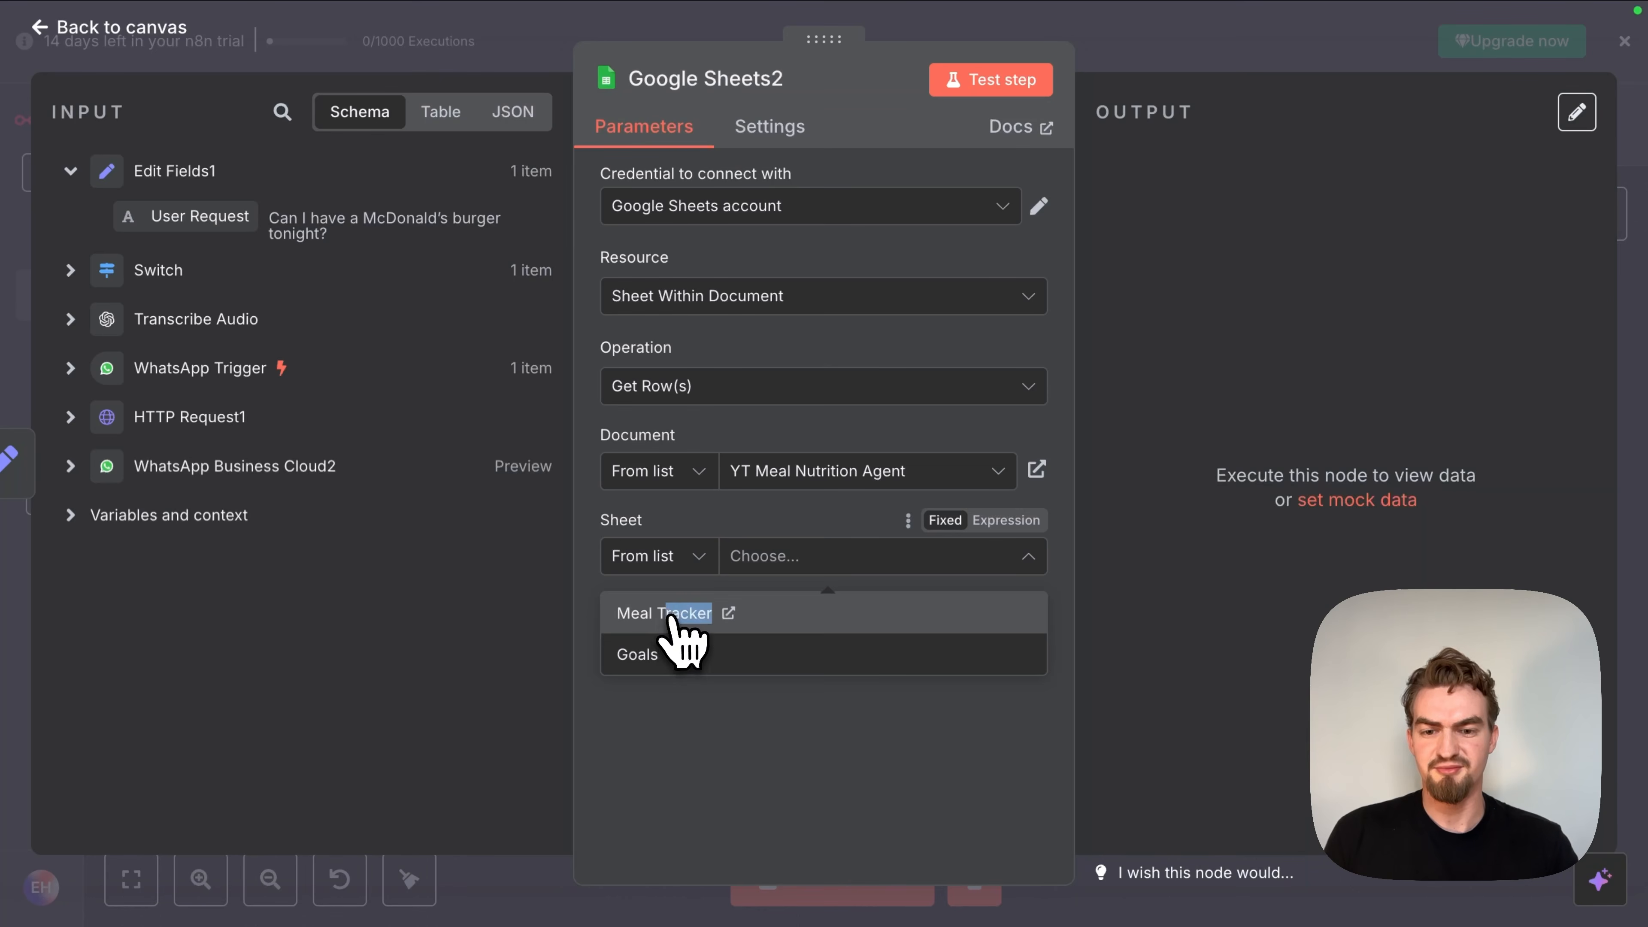
{"action": "left_click", "coordinate": [670, 617]}
Step: Add a filter to the Google Sheets2 node and check the Client column in the spreadsheet's Meal Tracker sheet
{"action": "scroll", "coordinate": [694, 650], "scroll_direction": "down", "scroll_amount": 2}
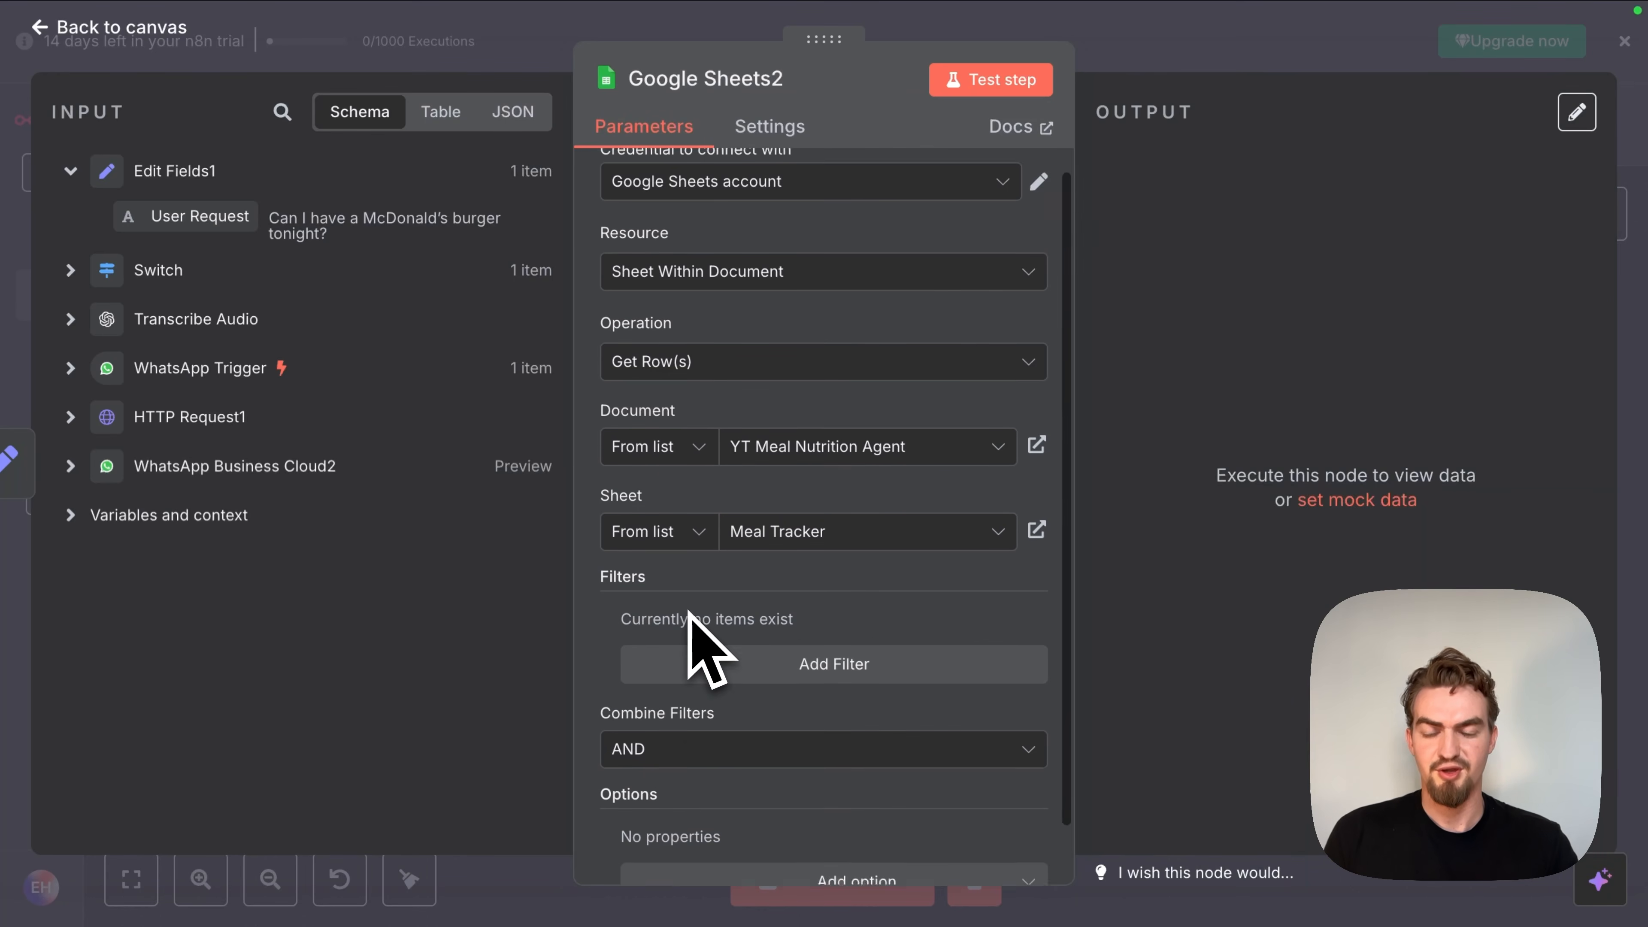
{"action": "left_click", "coordinate": [837, 607]}
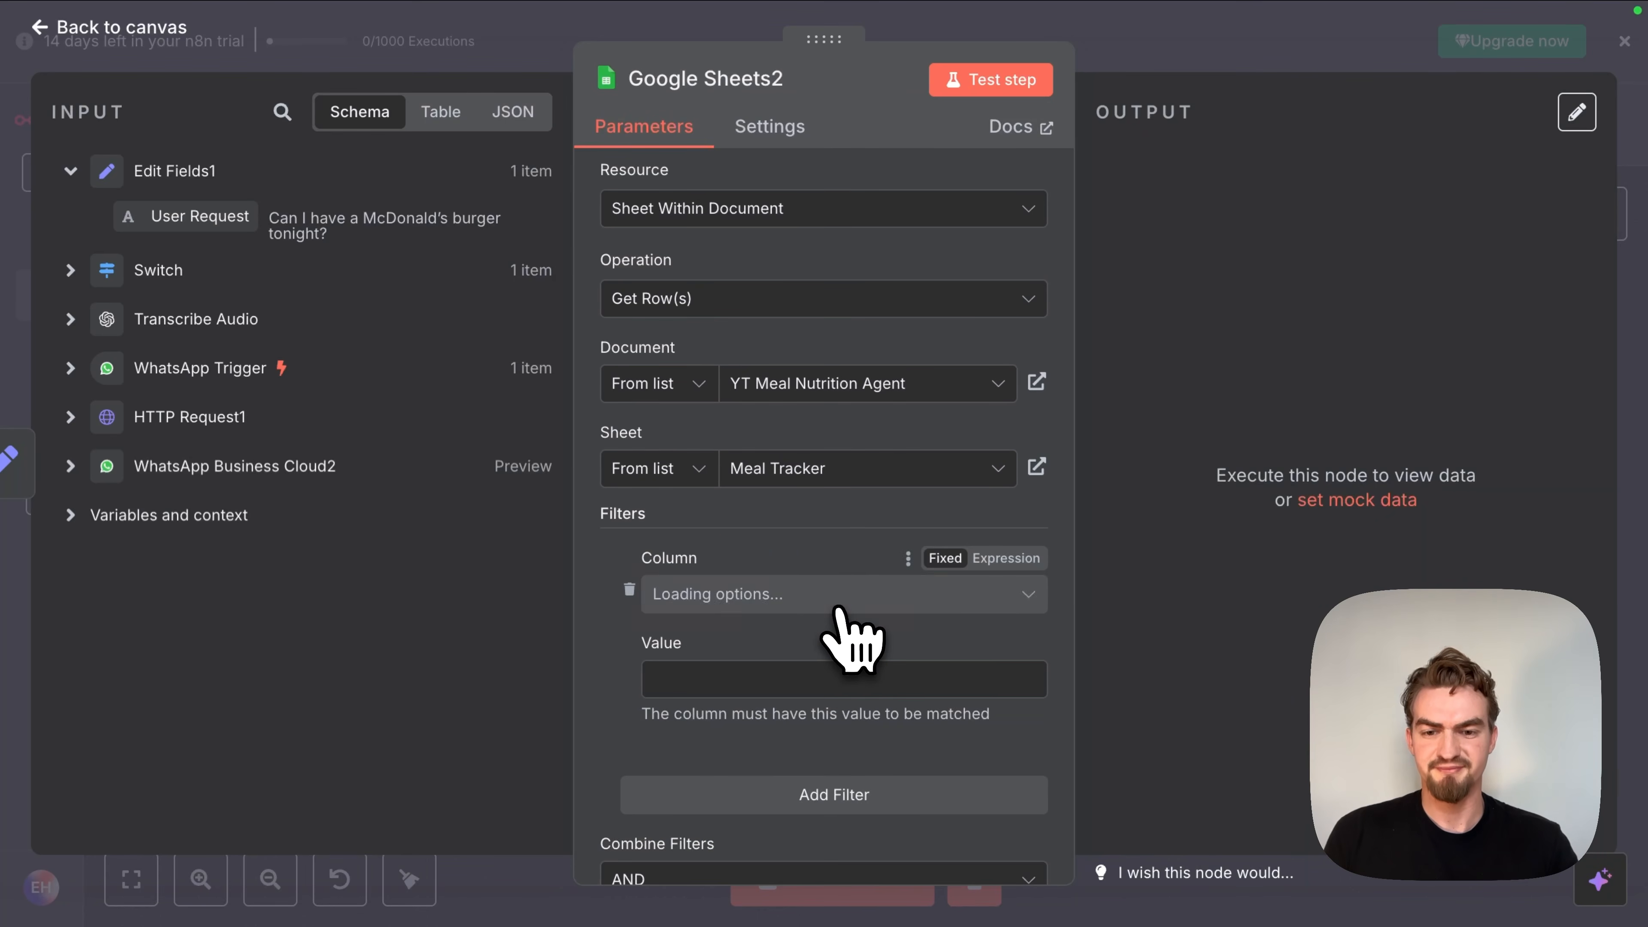
{"action": "mouse_move", "coordinate": [950, 82]}
{"action": "left_click", "coordinate": [1097, 59]}
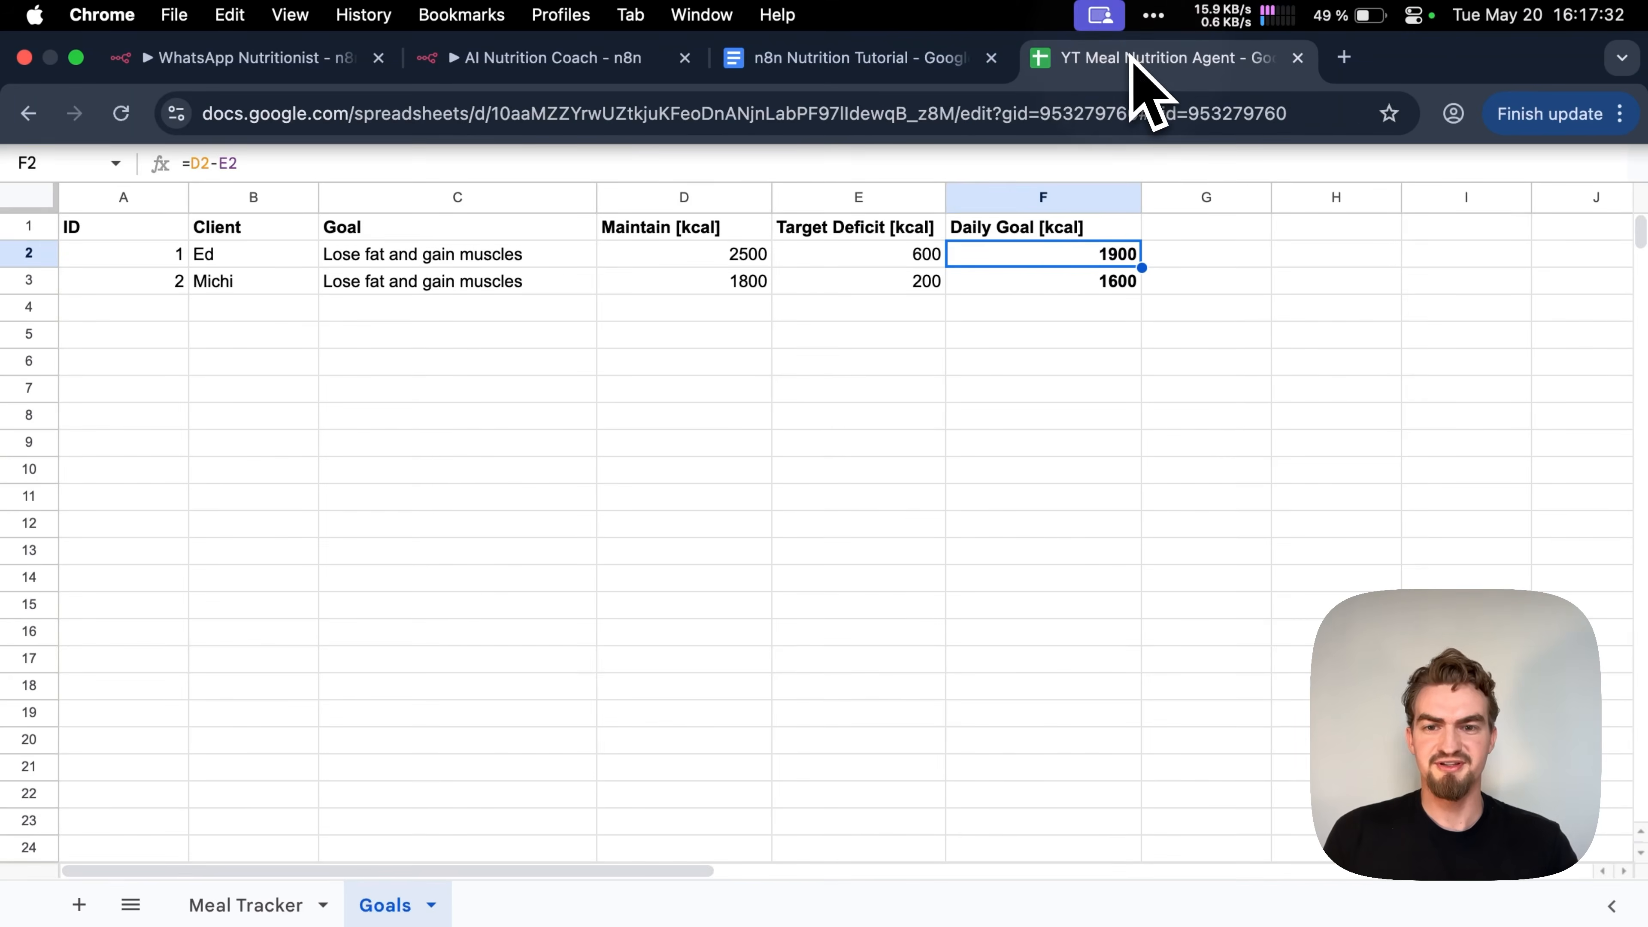
{"action": "left_click", "coordinate": [221, 902]}
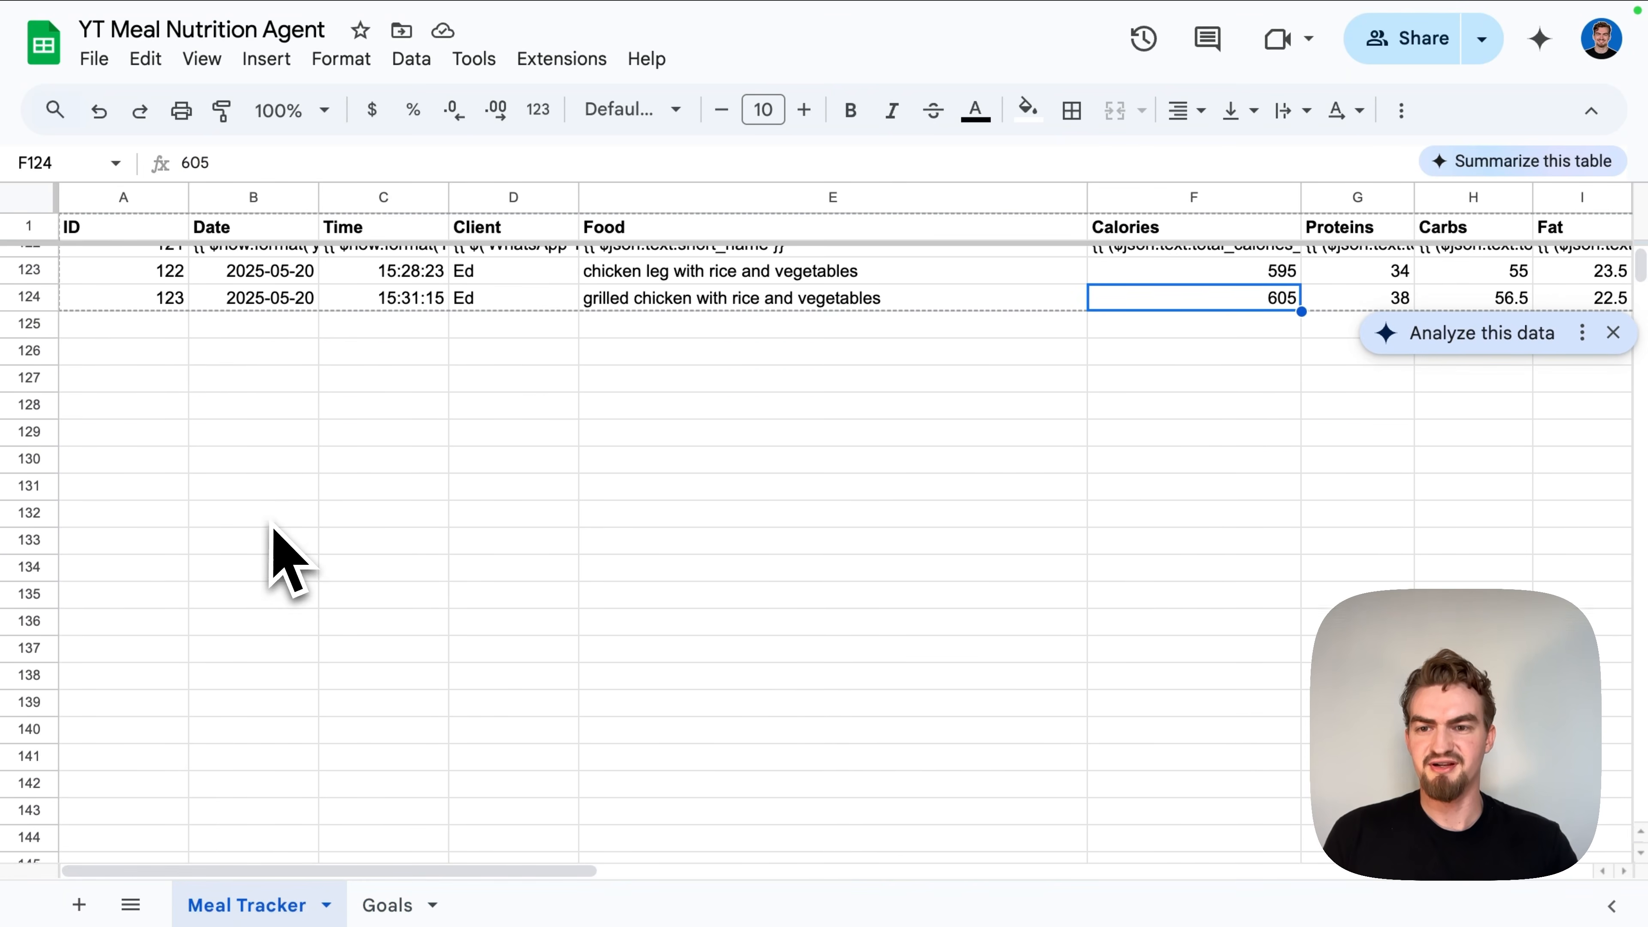
{"action": "scroll", "coordinate": [269, 552], "scroll_direction": "up", "scroll_amount": 5}
{"action": "left_click", "coordinate": [459, 375]}
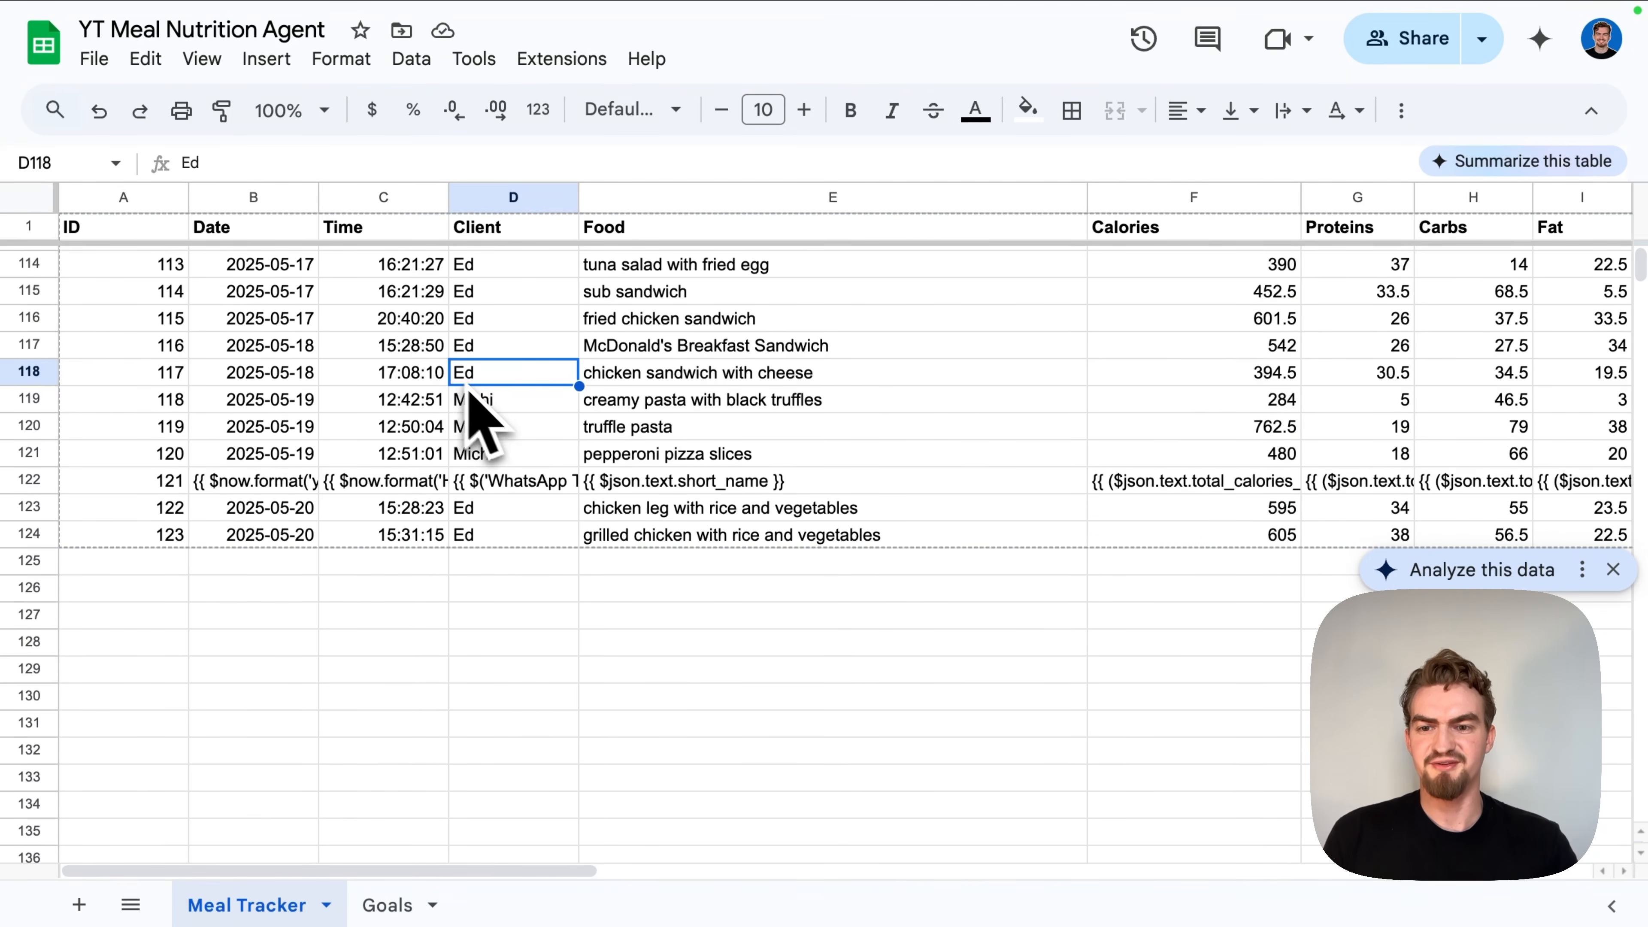
{"action": "left_click", "coordinate": [483, 399]}
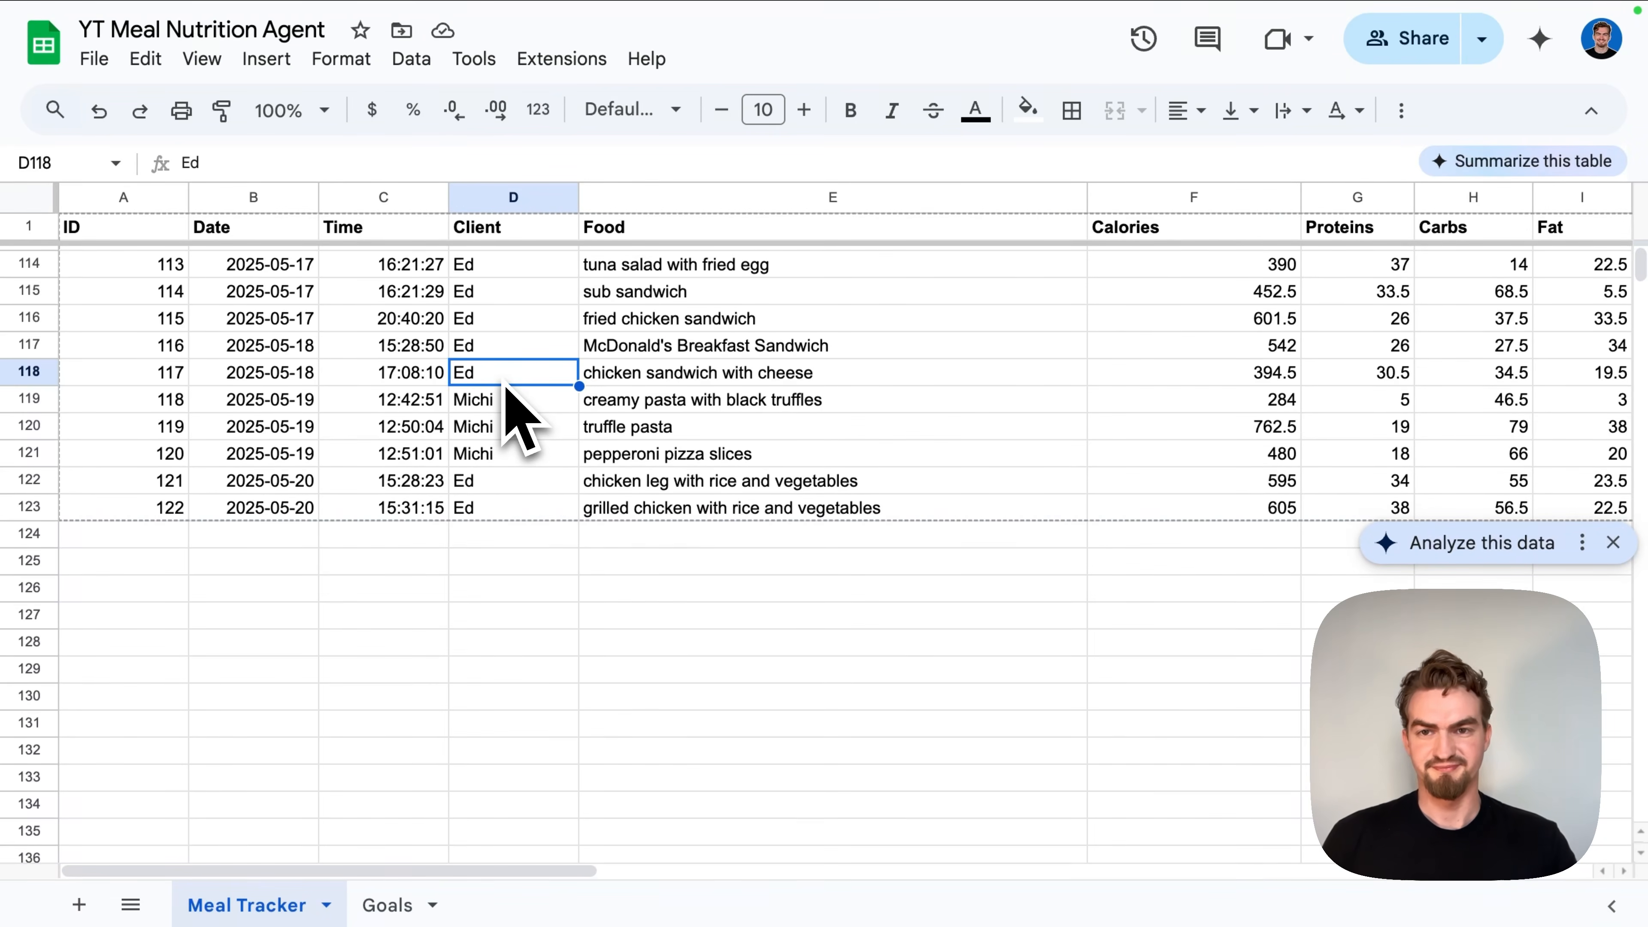
{"action": "left_click", "coordinate": [483, 58]}
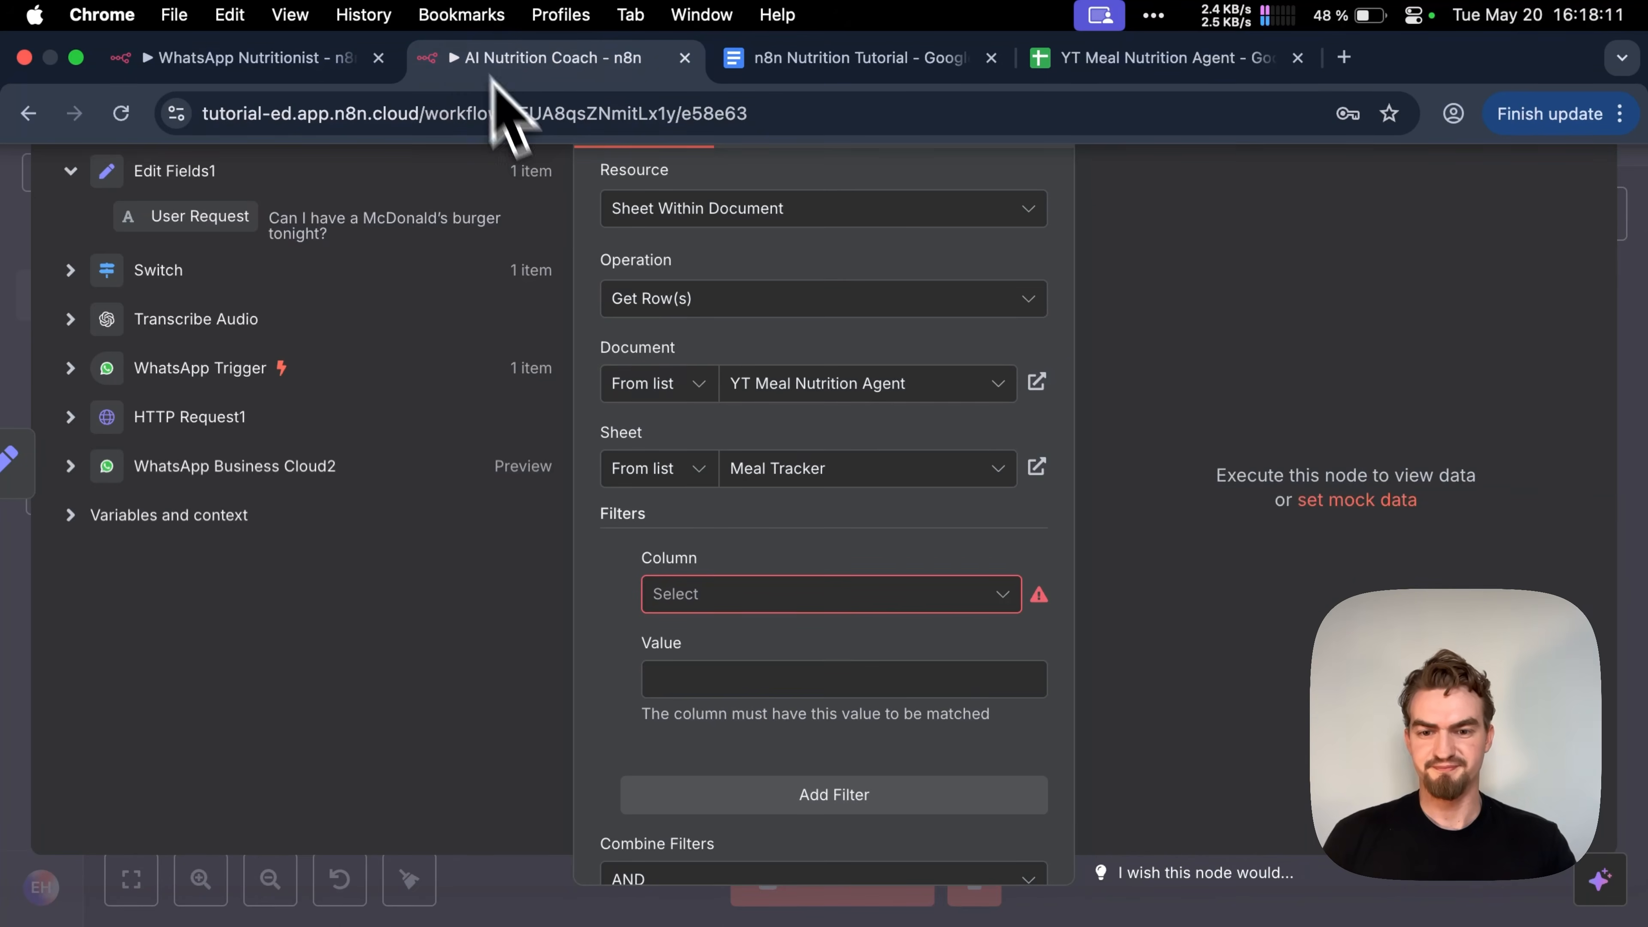
Step: Filter the Google Sheets2 rows by Client matching the WhatsApp Trigger's contact profile name and test the node
{"action": "left_click", "coordinate": [733, 594]}
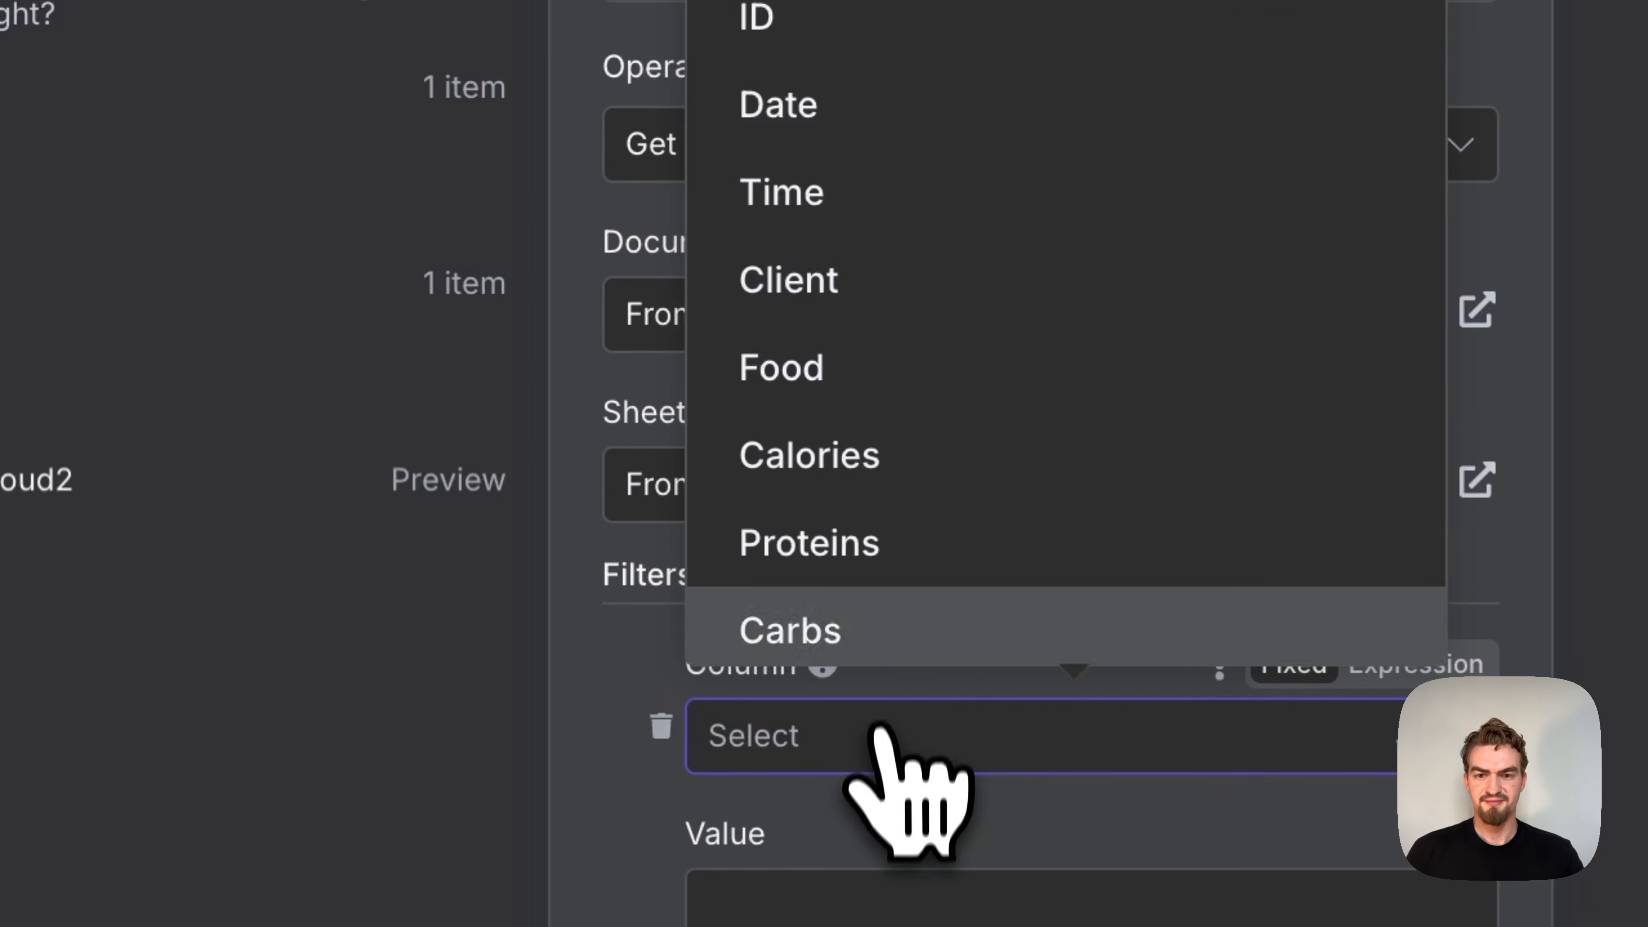
{"action": "left_click", "coordinate": [869, 266]}
{"action": "left_click", "coordinate": [737, 890]}
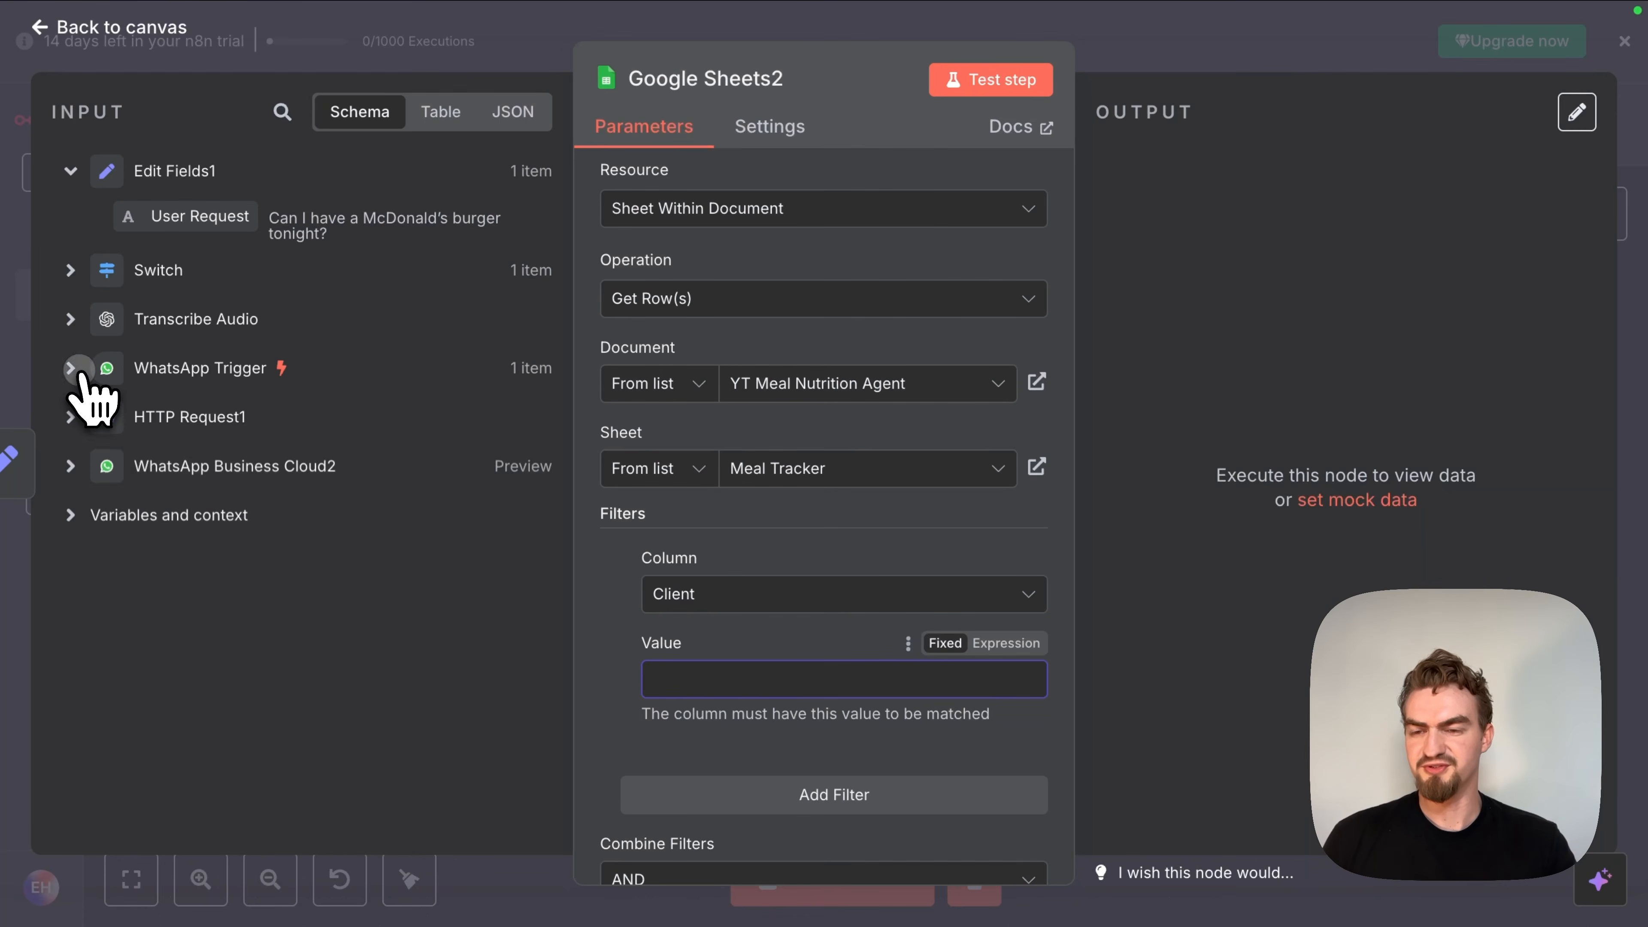
{"action": "left_click", "coordinate": [70, 368]}
{"action": "scroll", "coordinate": [233, 467], "scroll_direction": "down", "scroll_amount": 2}
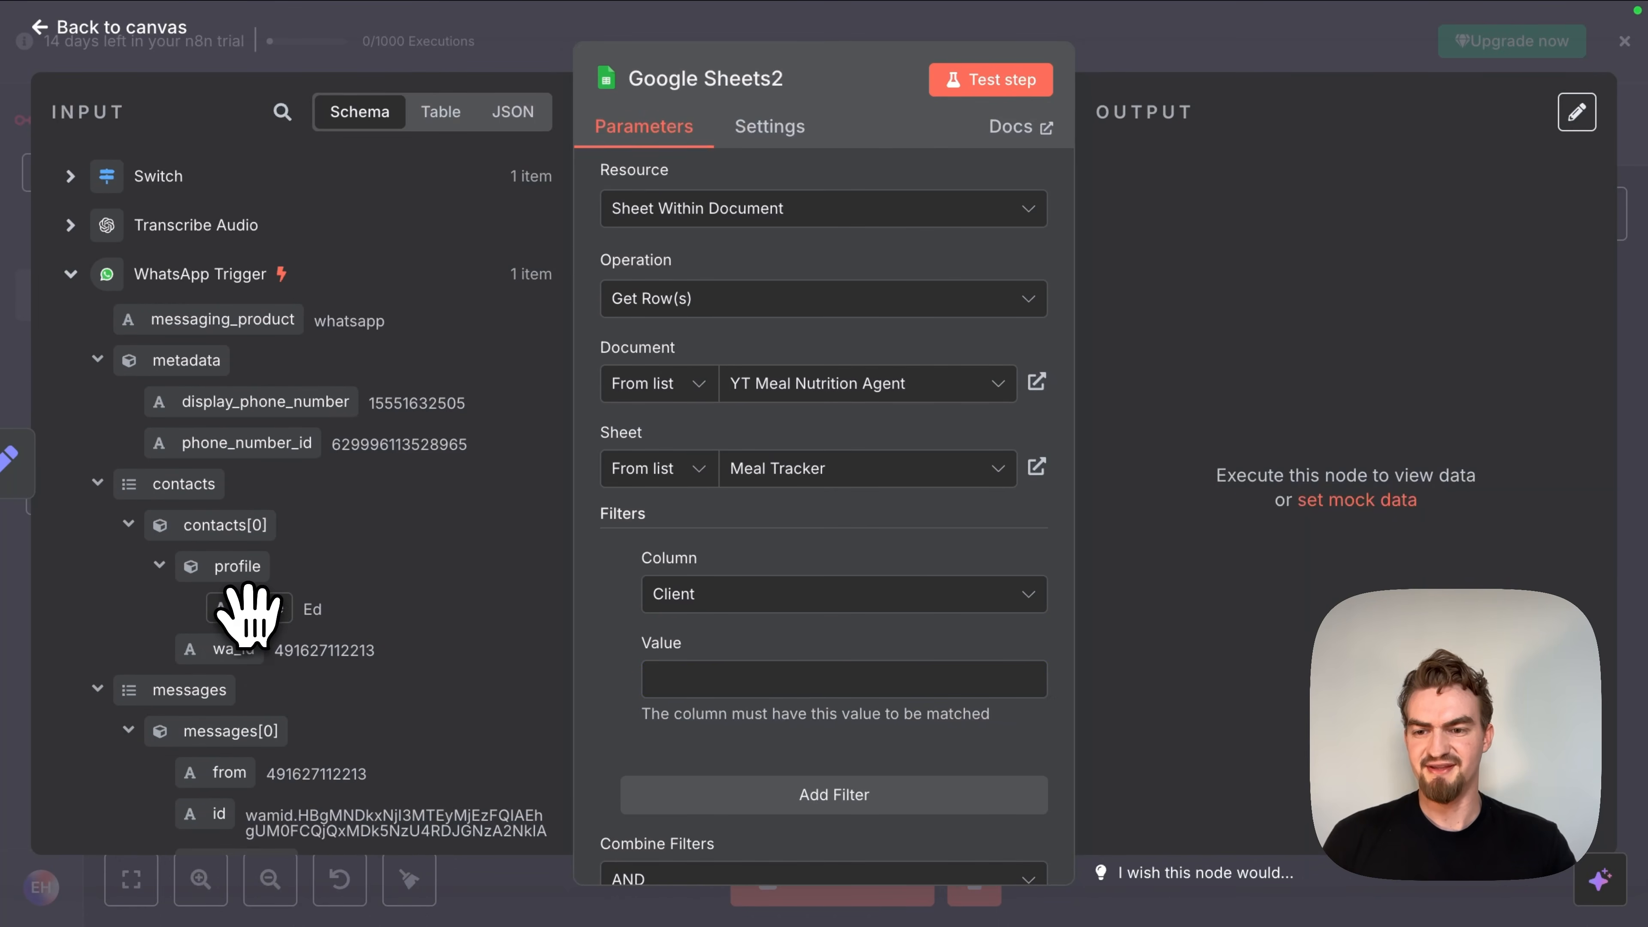
{"action": "left_click_drag", "start_coordinate": [246, 613], "coordinate": [718, 685]}
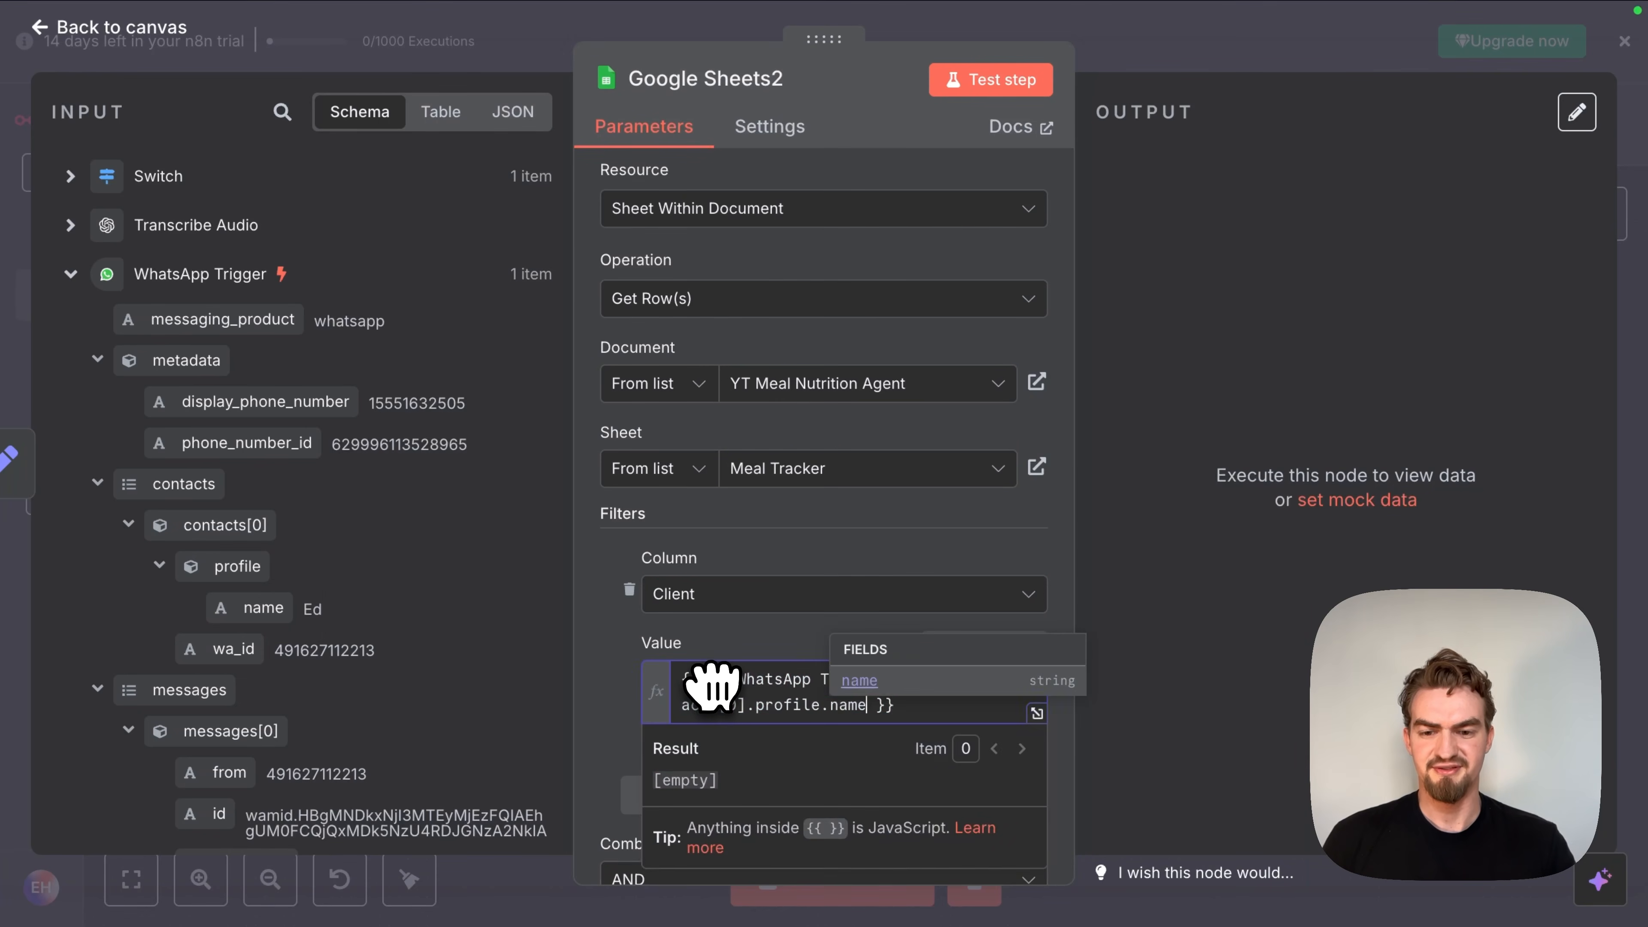
{"action": "left_click", "coordinate": [610, 657]}
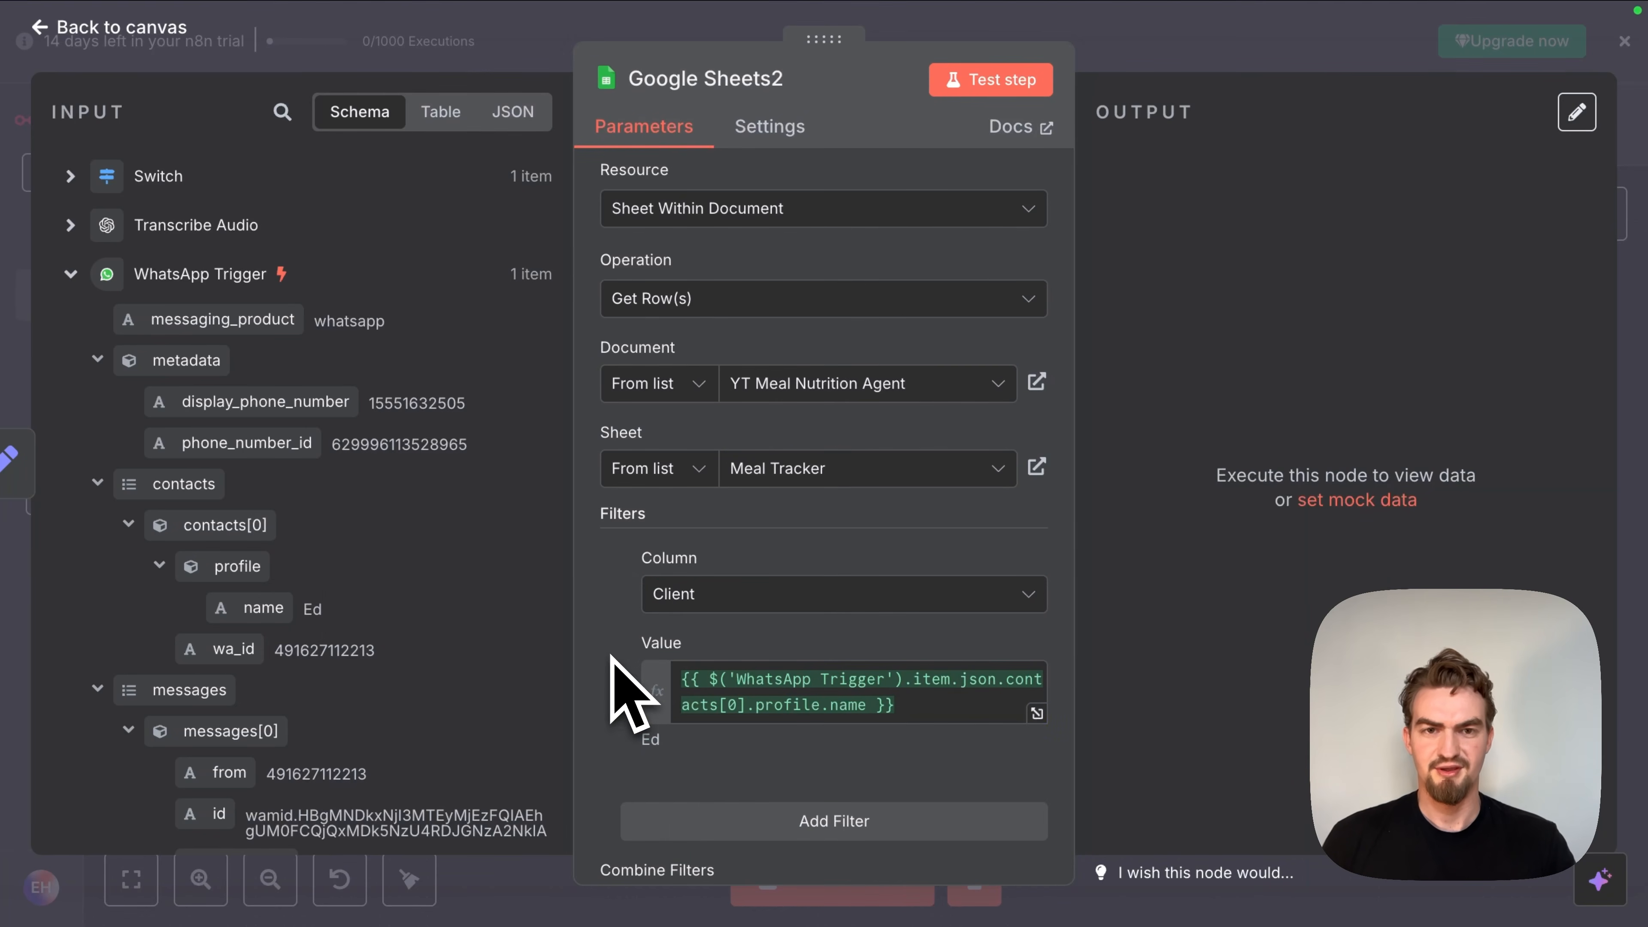
{"action": "left_click", "coordinate": [983, 80]}
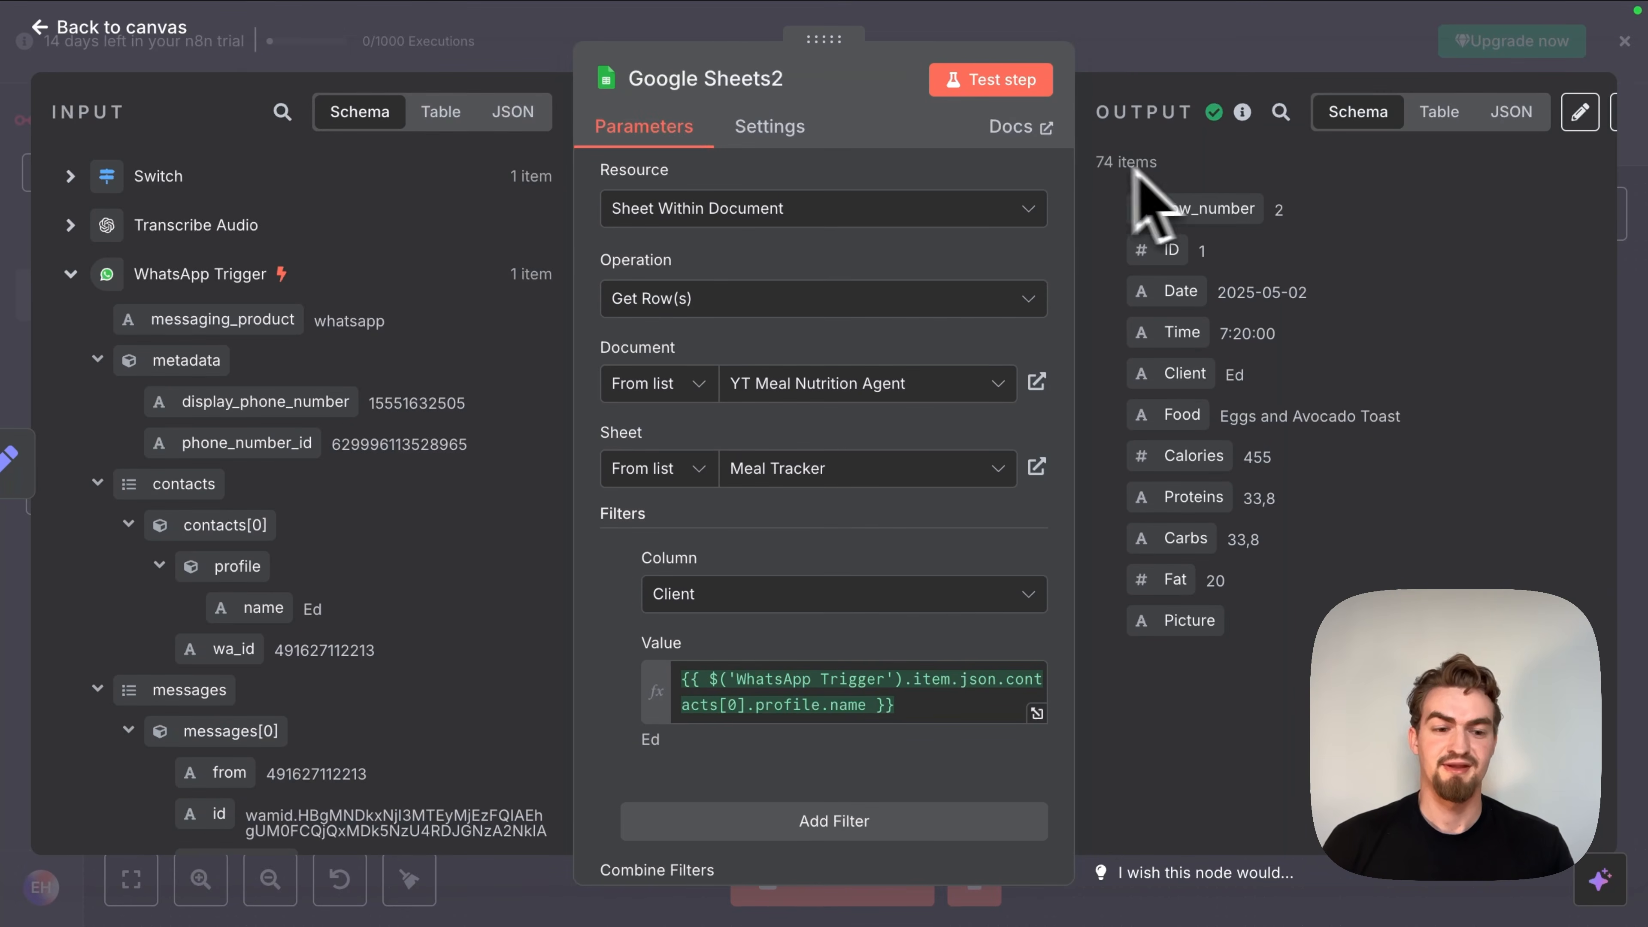
{"action": "left_click", "coordinate": [162, 32]}
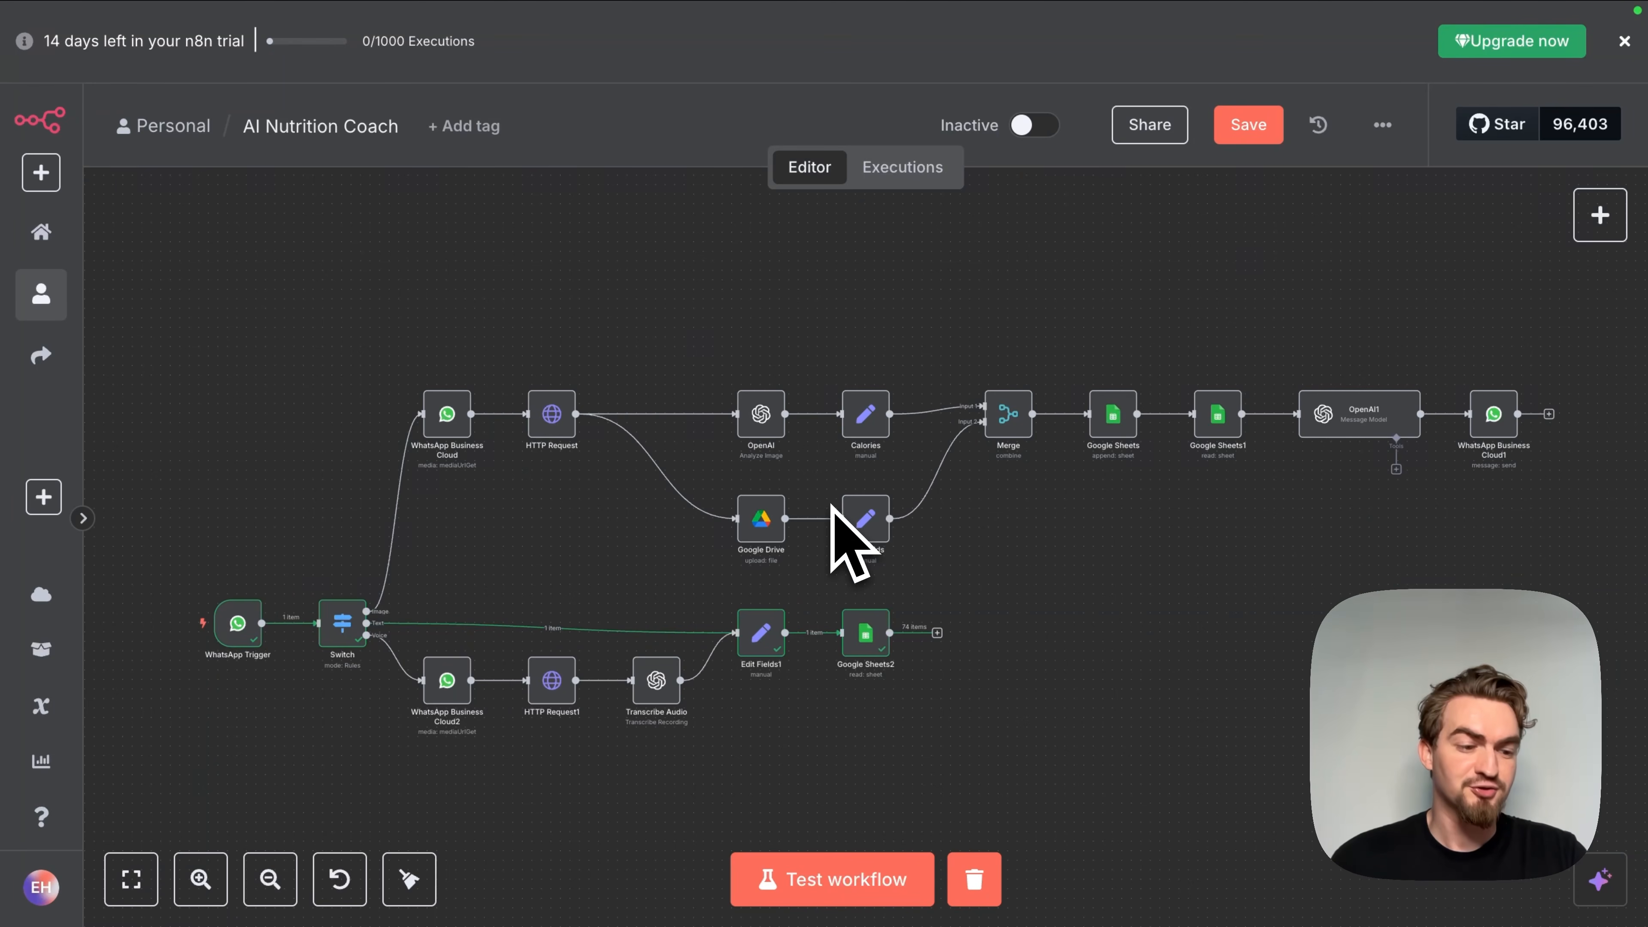
Step: Add an Aggregate node after Google Sheets2, set it to All Item Data (Into a Single List) and test it
{"action": "left_click", "coordinate": [937, 632]}
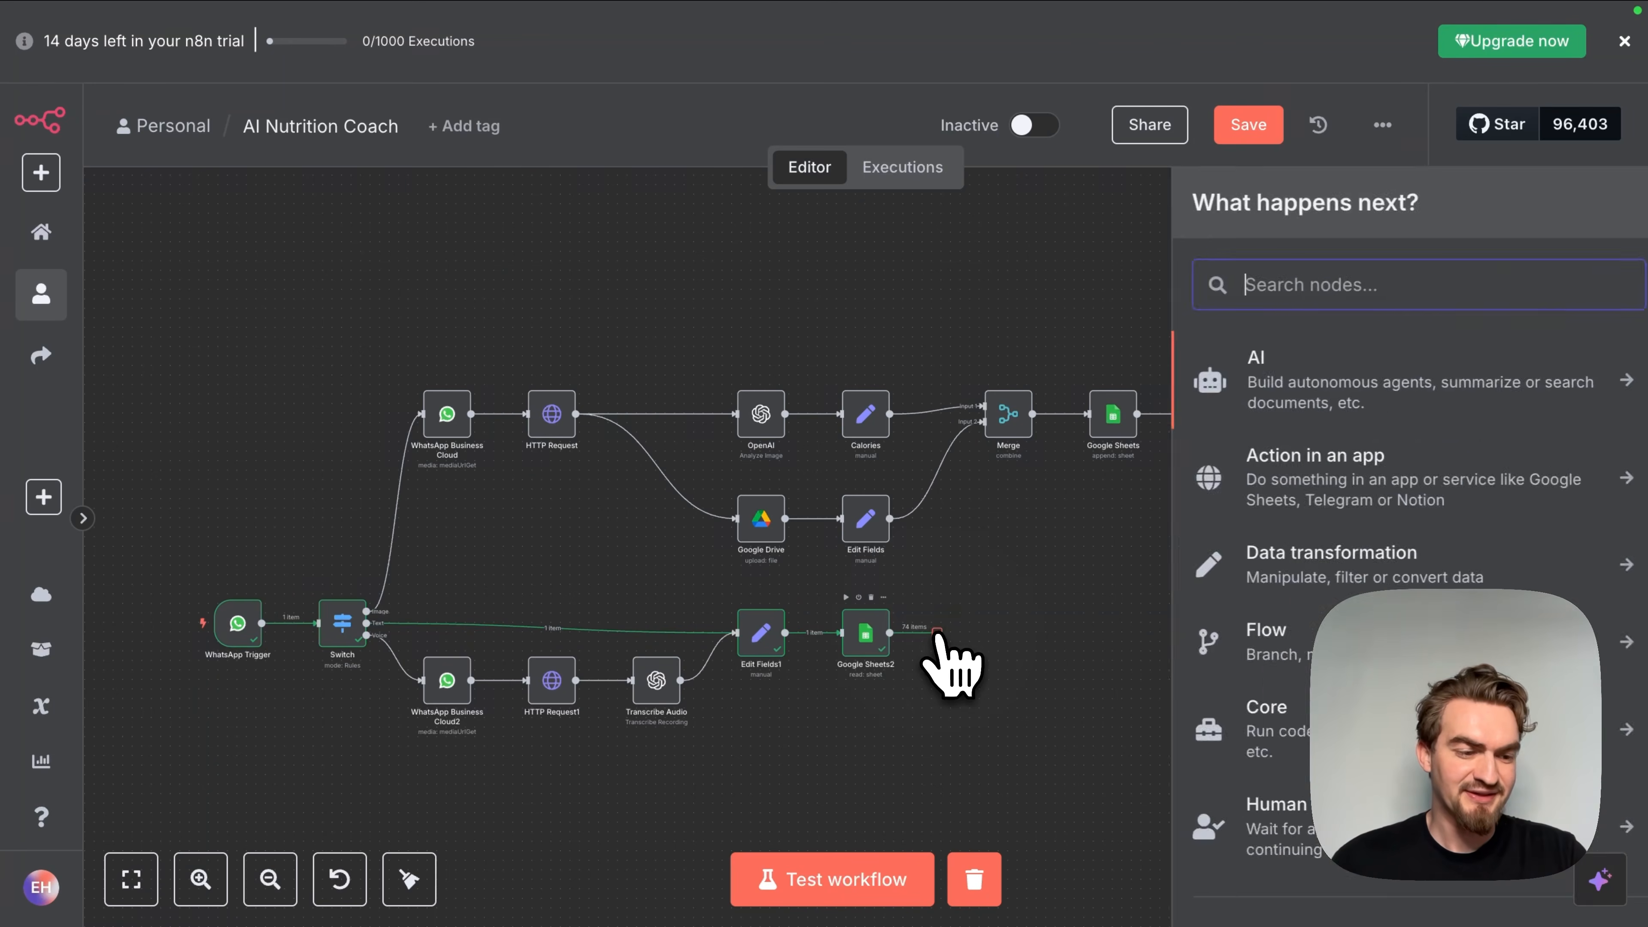
{"action": "type", "text": "aggregate"}
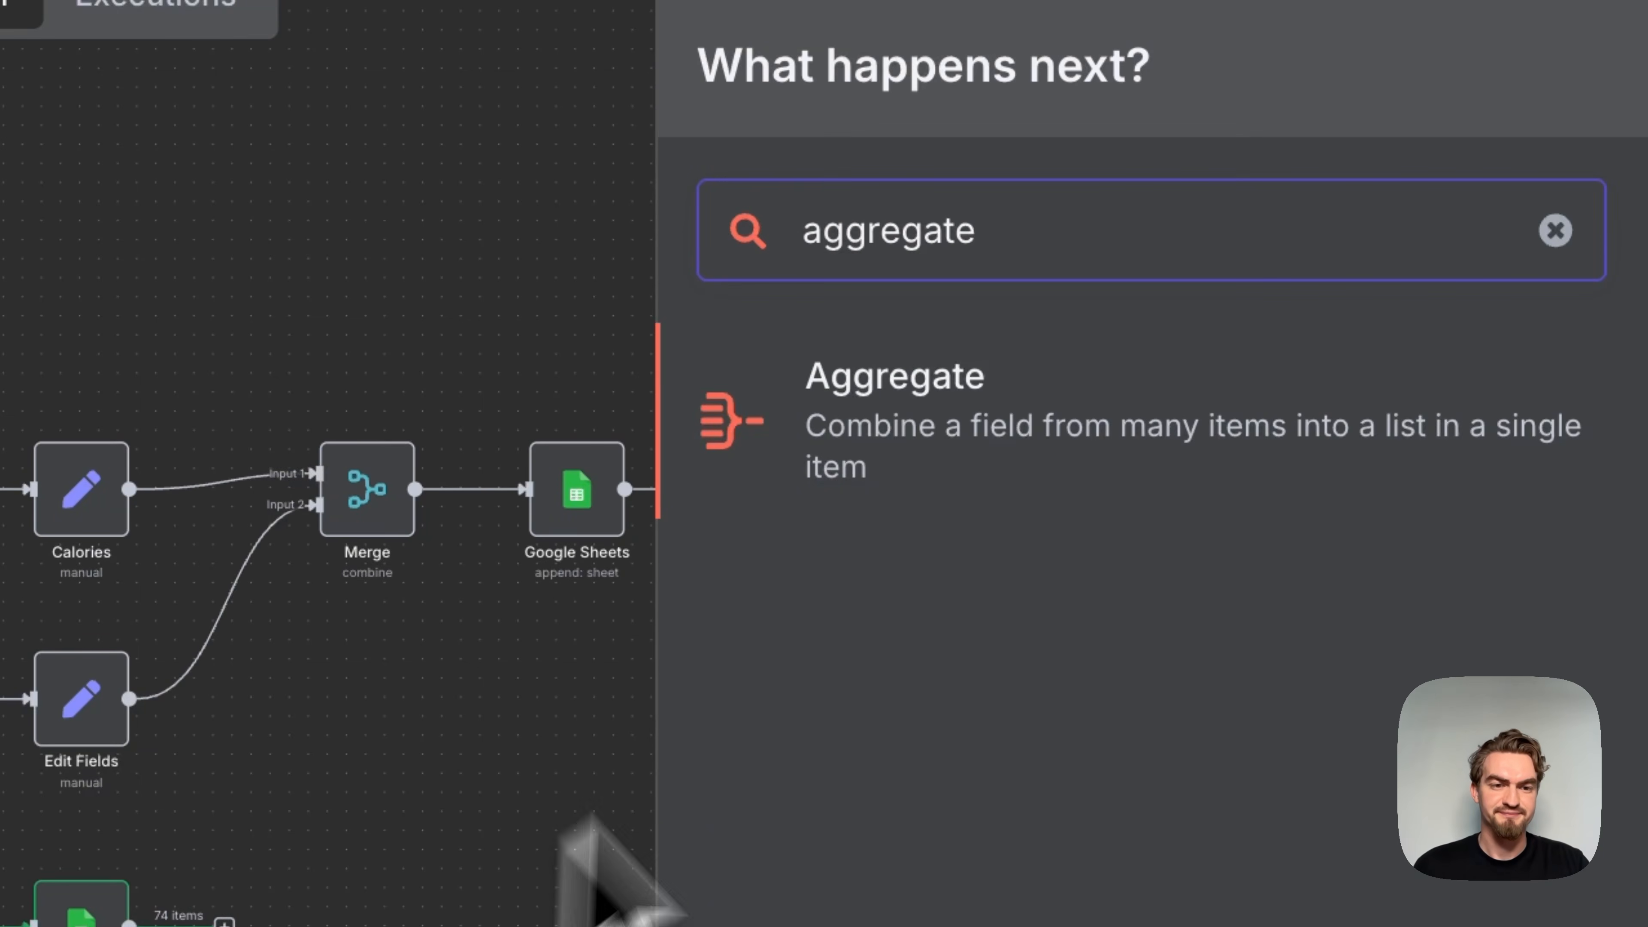
{"action": "left_click", "coordinate": [922, 458]}
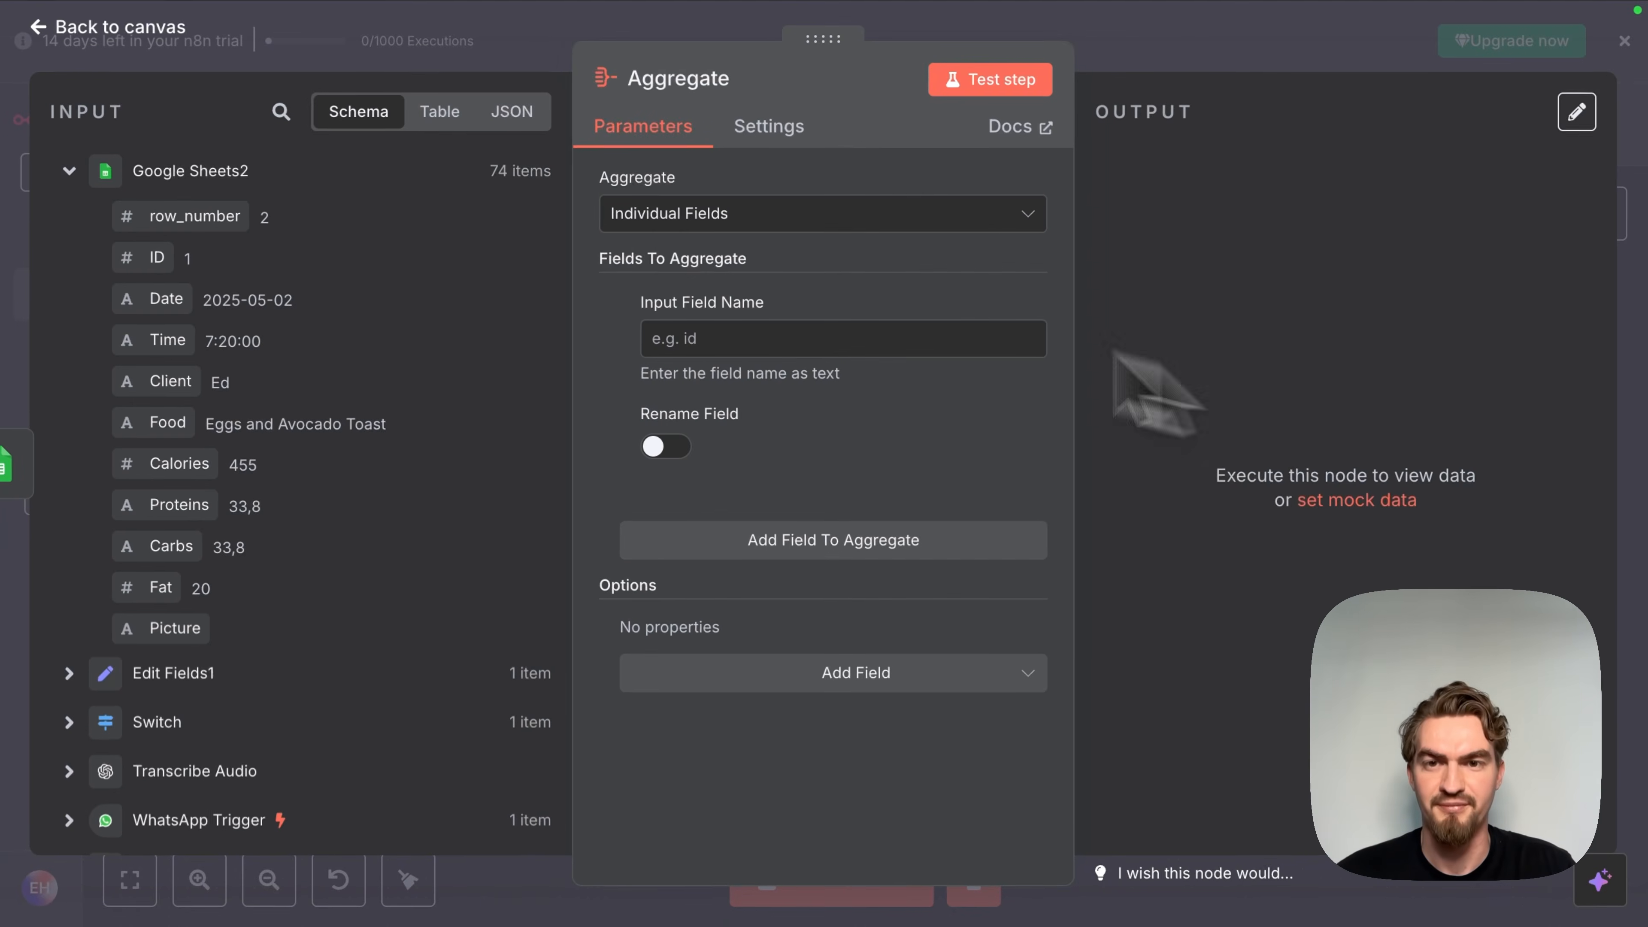
{"action": "left_click", "coordinate": [701, 215]}
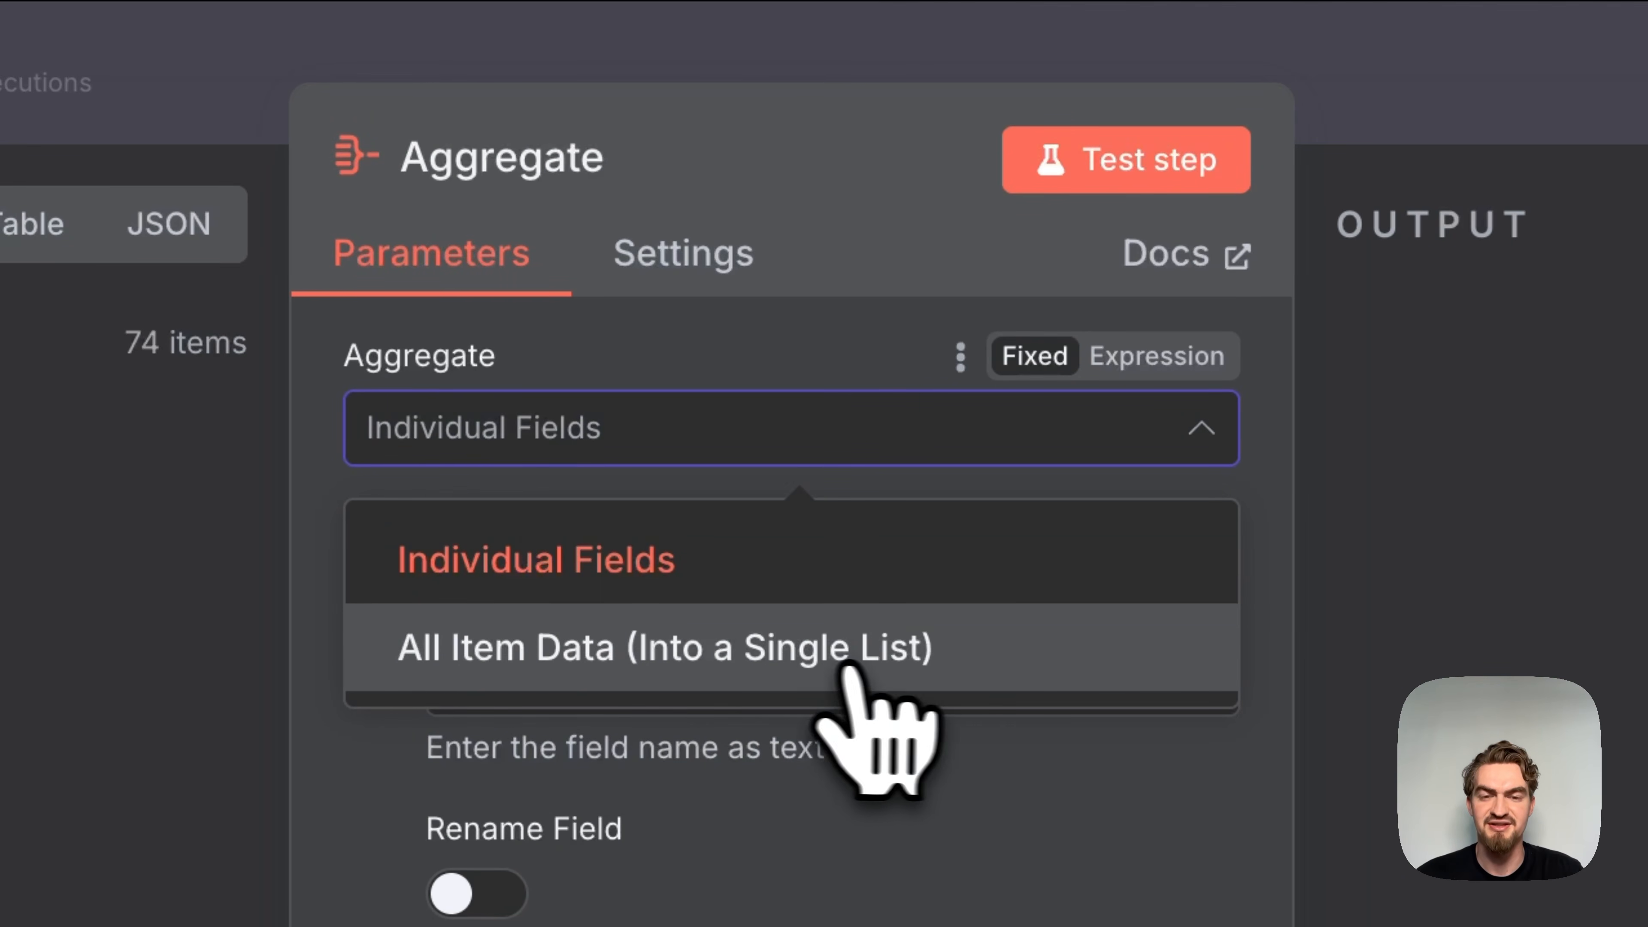
{"action": "left_click", "coordinate": [874, 655]}
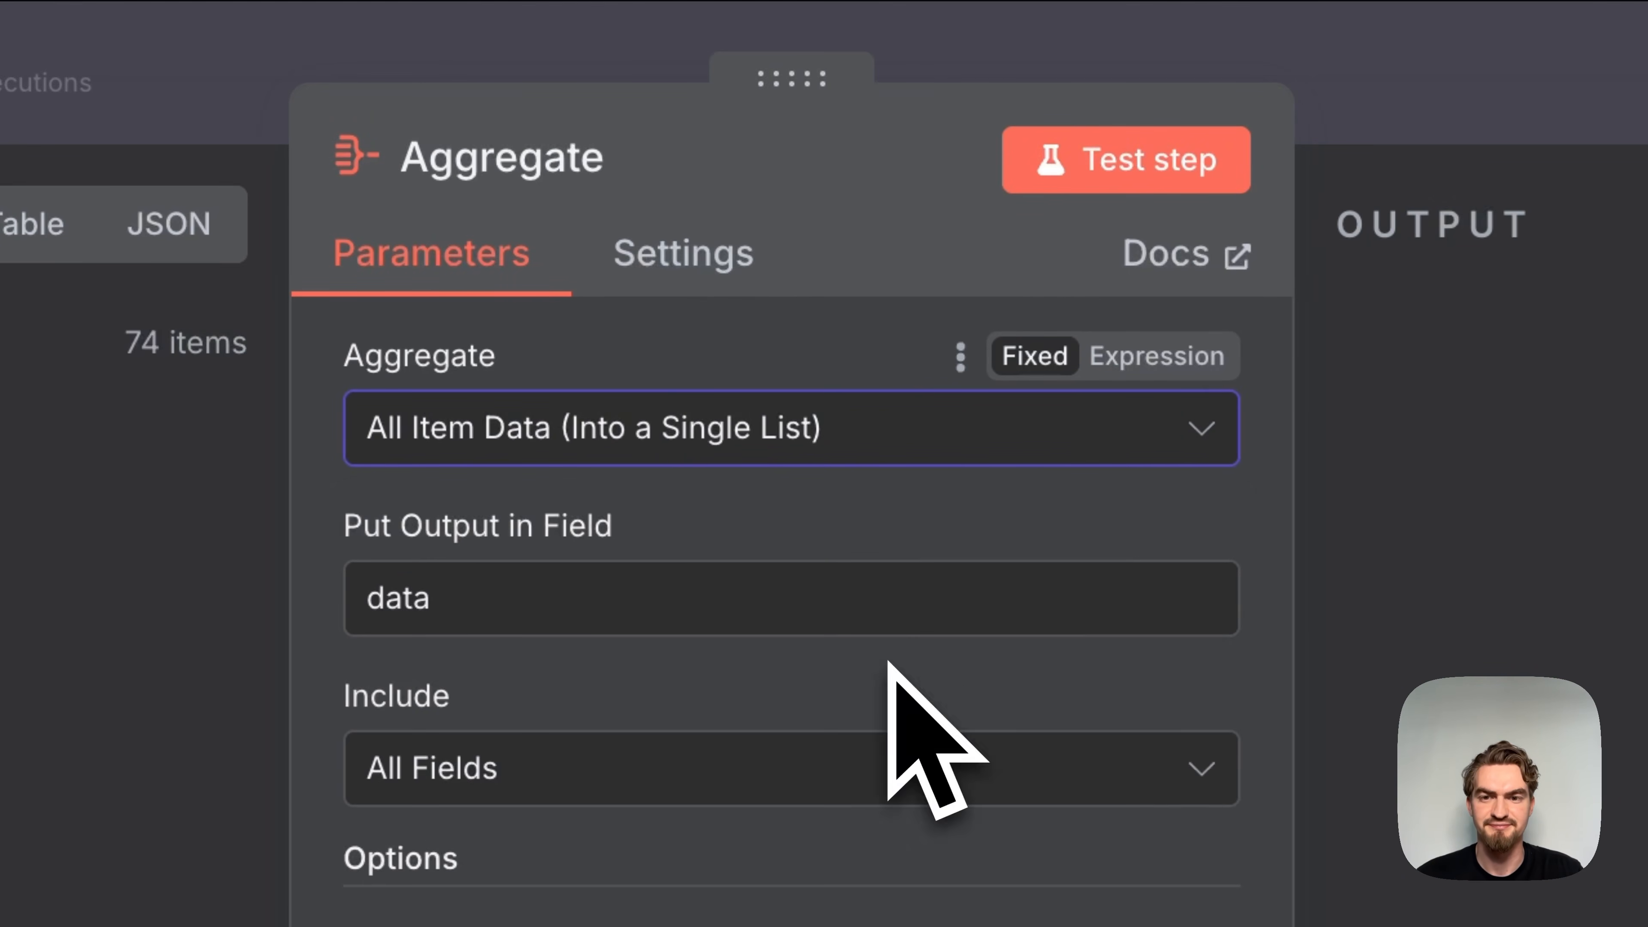
{"action": "left_click", "coordinate": [1175, 179]}
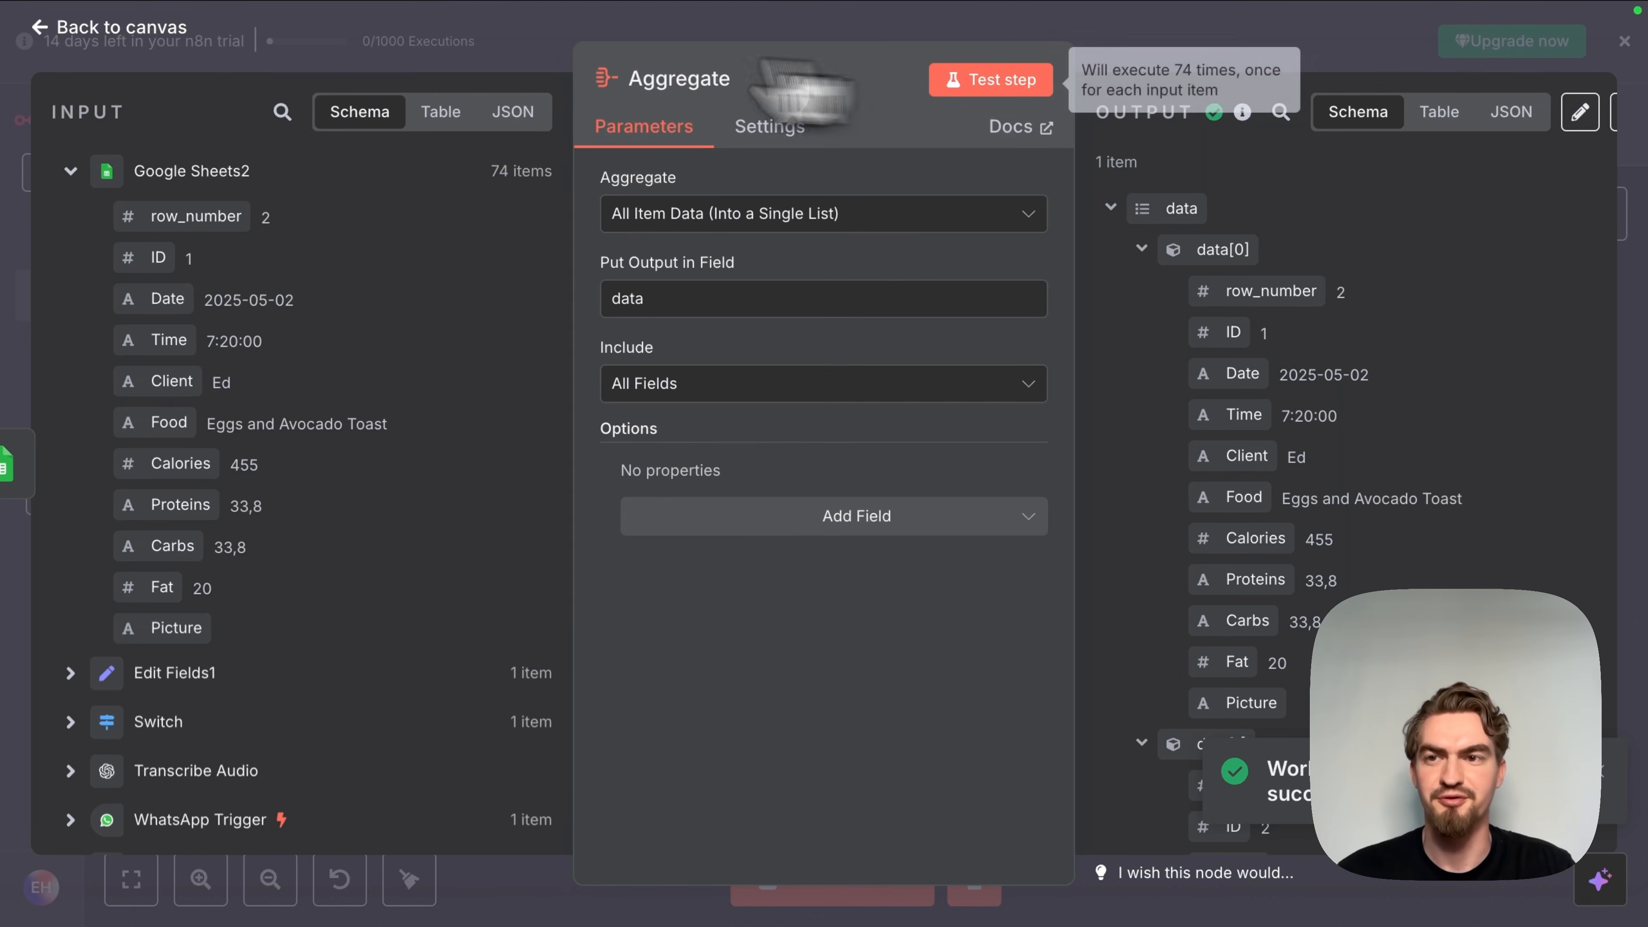
{"action": "left_click", "coordinate": [98, 40]}
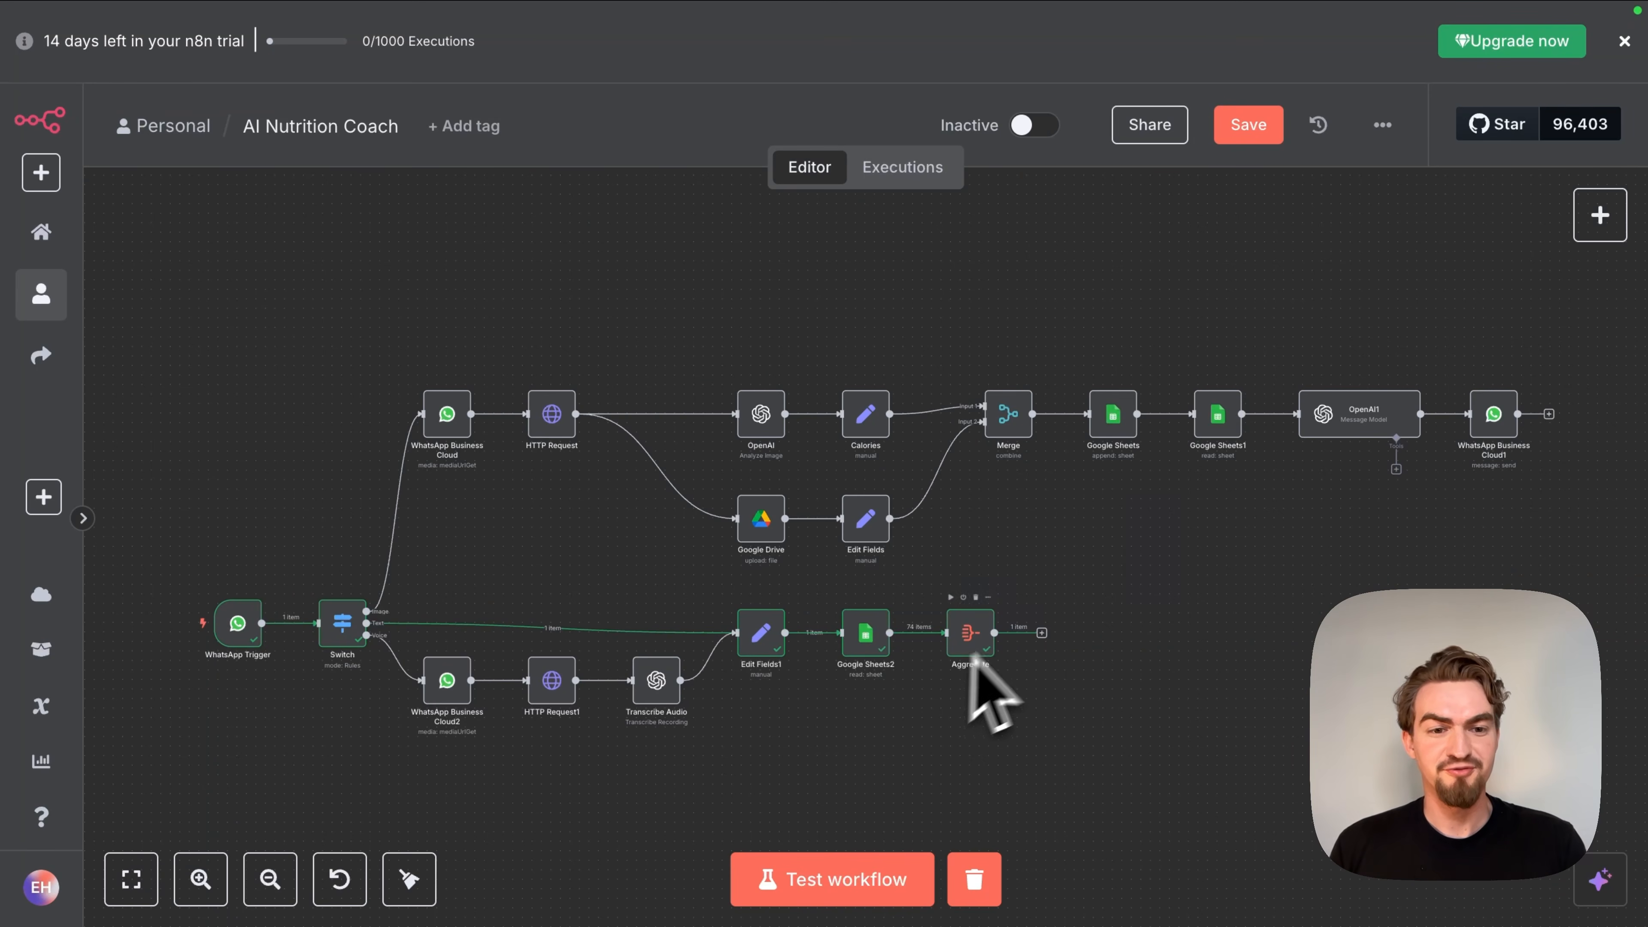
Step: Check the Google Sheets1 node's Goals lookup, duplicate the node and connect the copy to the Edit Fields1 output
{"action": "left_click", "coordinate": [1216, 422]}
{"action": "left_click", "coordinate": [1215, 422]}
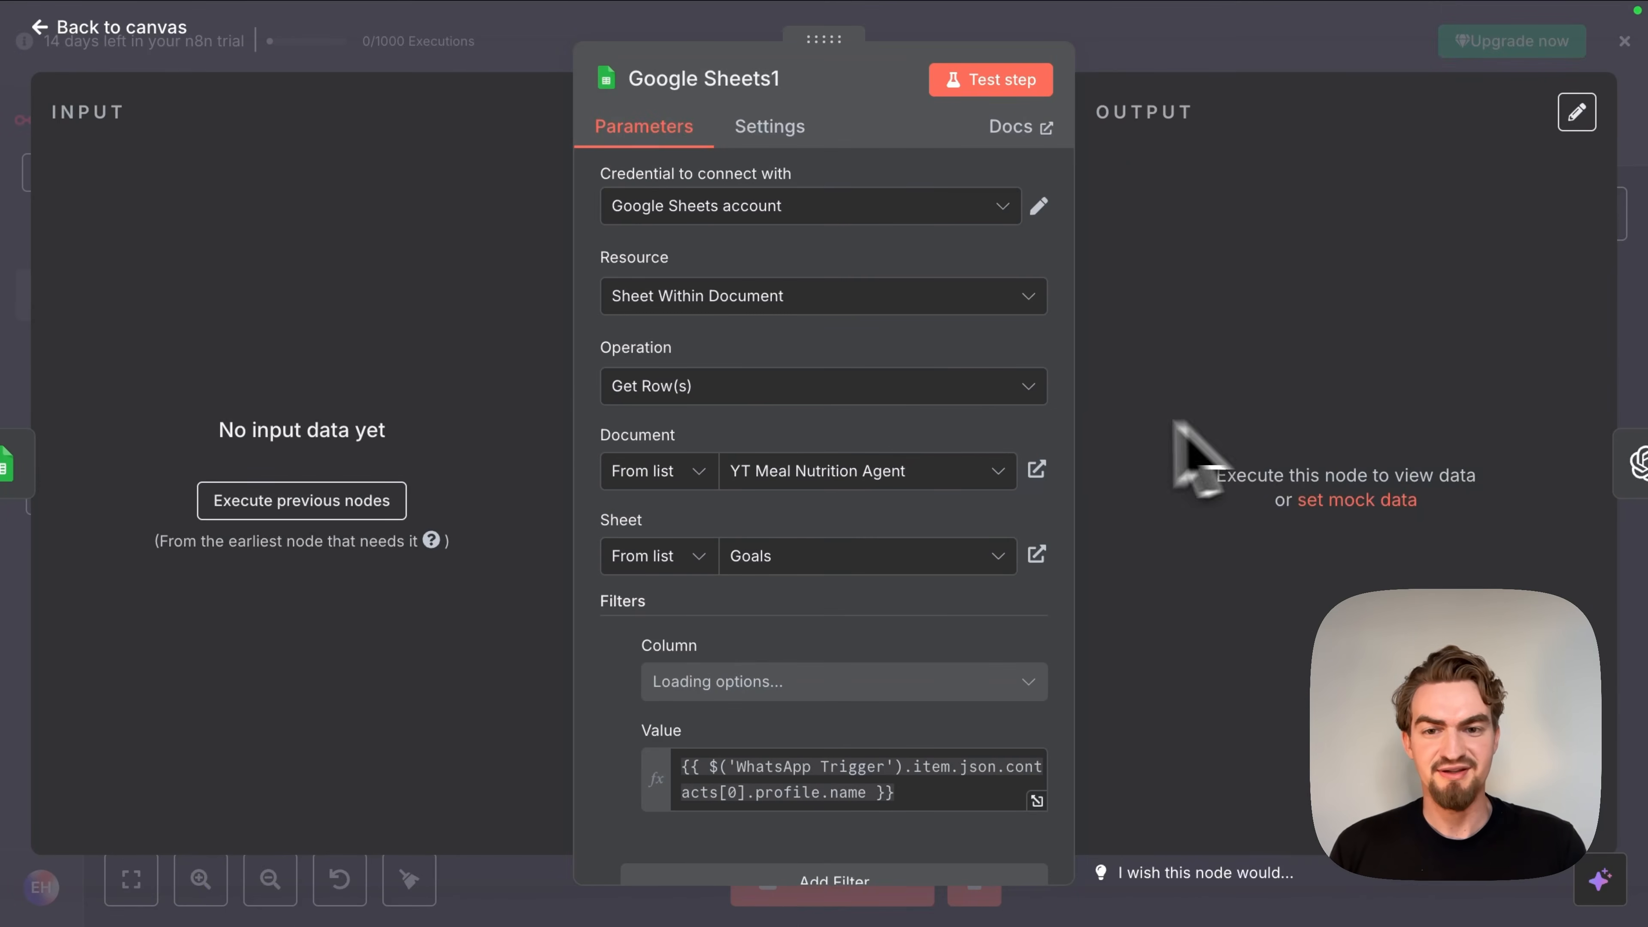
{"action": "left_click", "coordinate": [153, 50]}
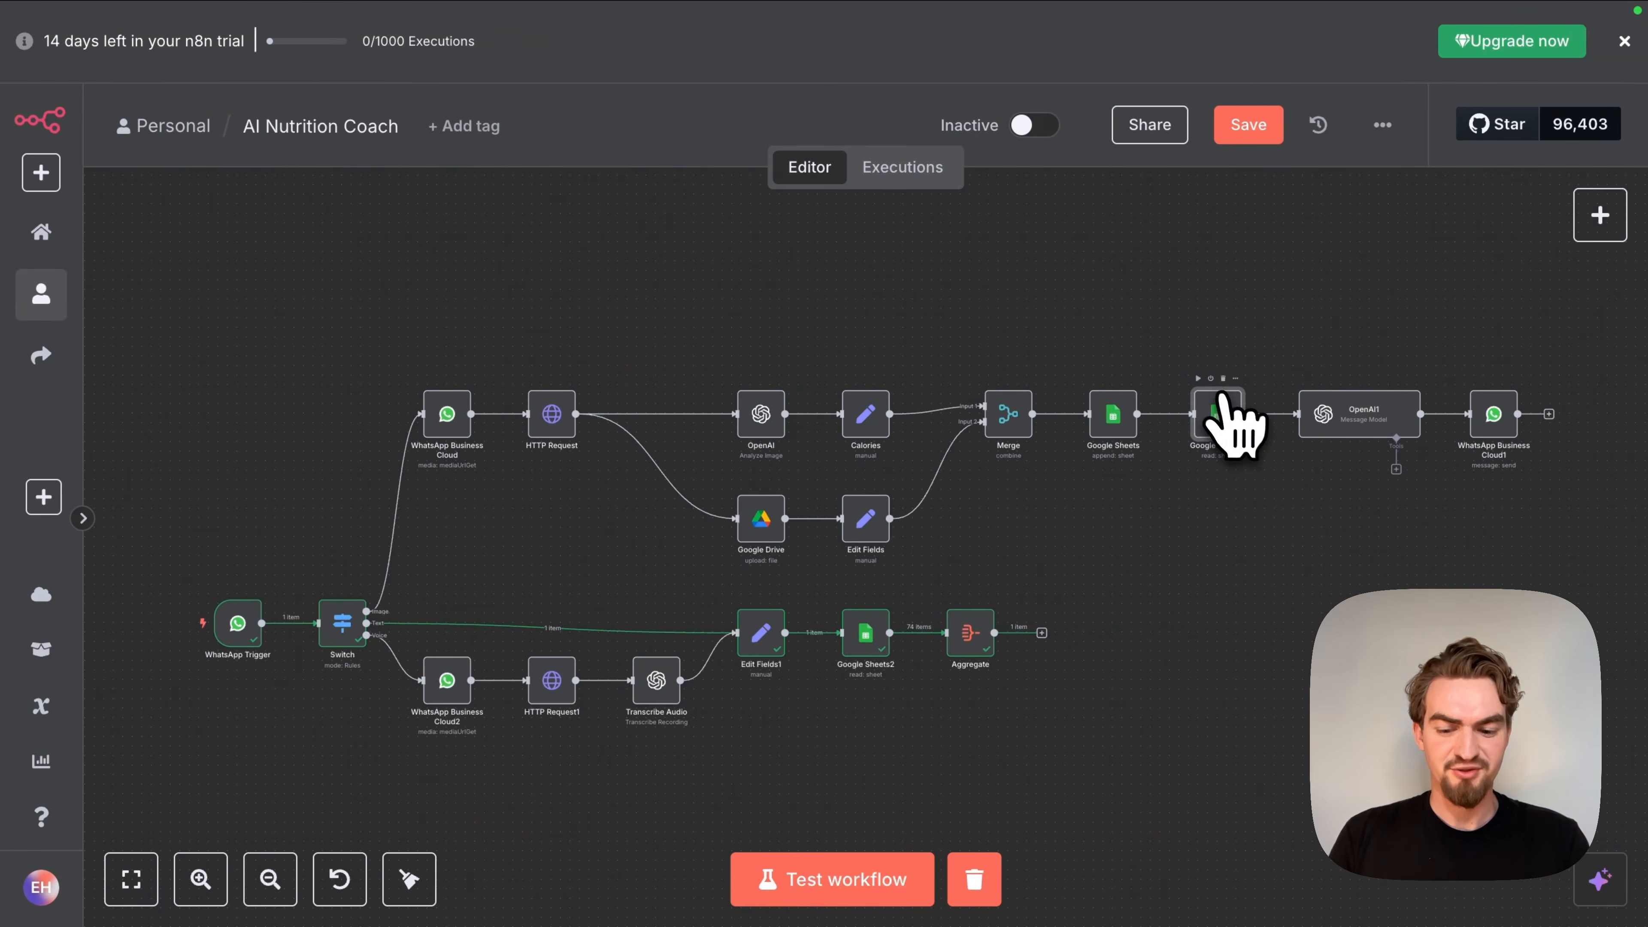
{"action": "key", "text": "super+c"}
{"action": "key", "text": "super+v"}
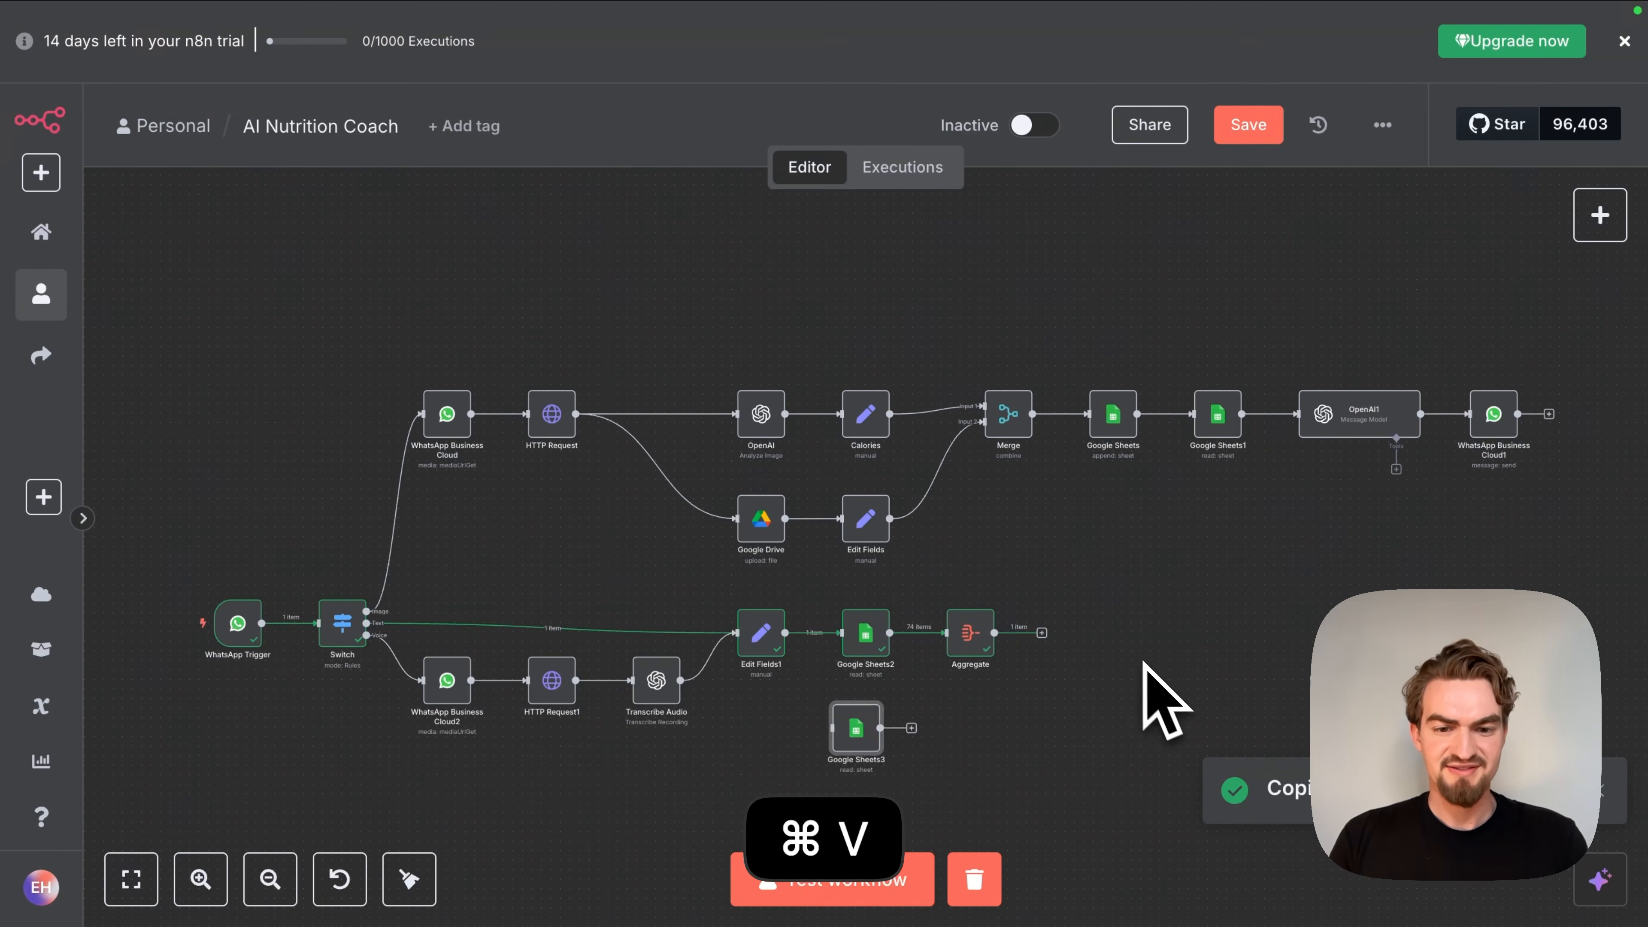
{"action": "left_click_drag", "start_coordinate": [785, 633], "coordinate": [857, 743]}
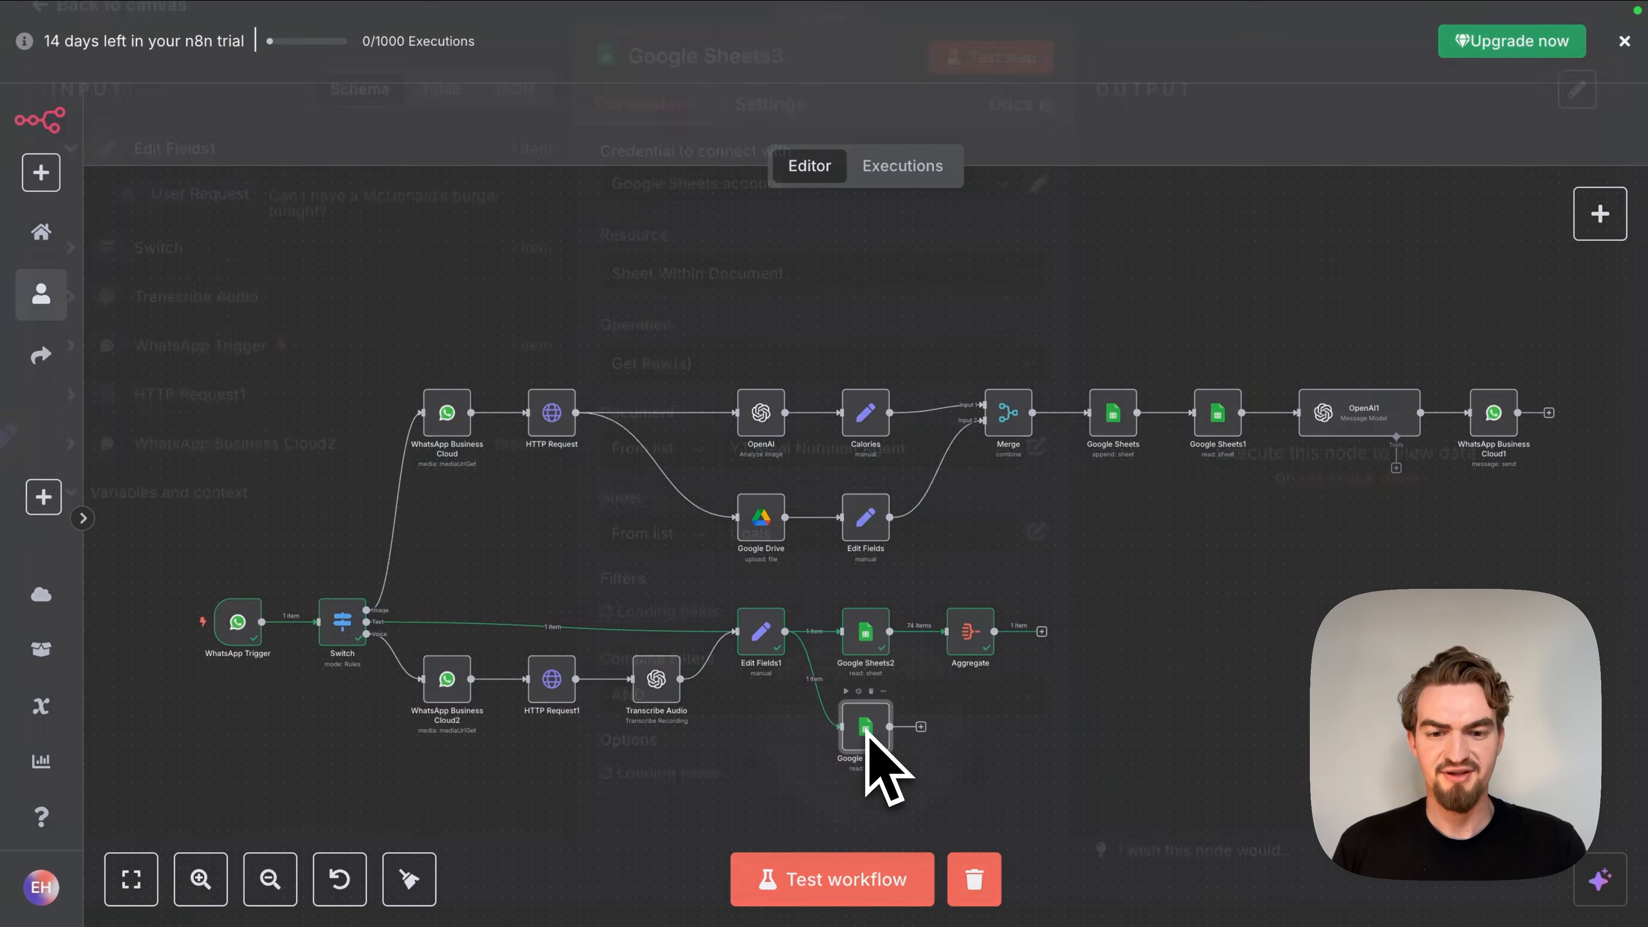
Step: Test the Google Sheets3 node, review its Daily Goal output and return to the canvas
{"action": "double_click", "coordinate": [870, 734]}
{"action": "left_click", "coordinate": [1002, 79]}
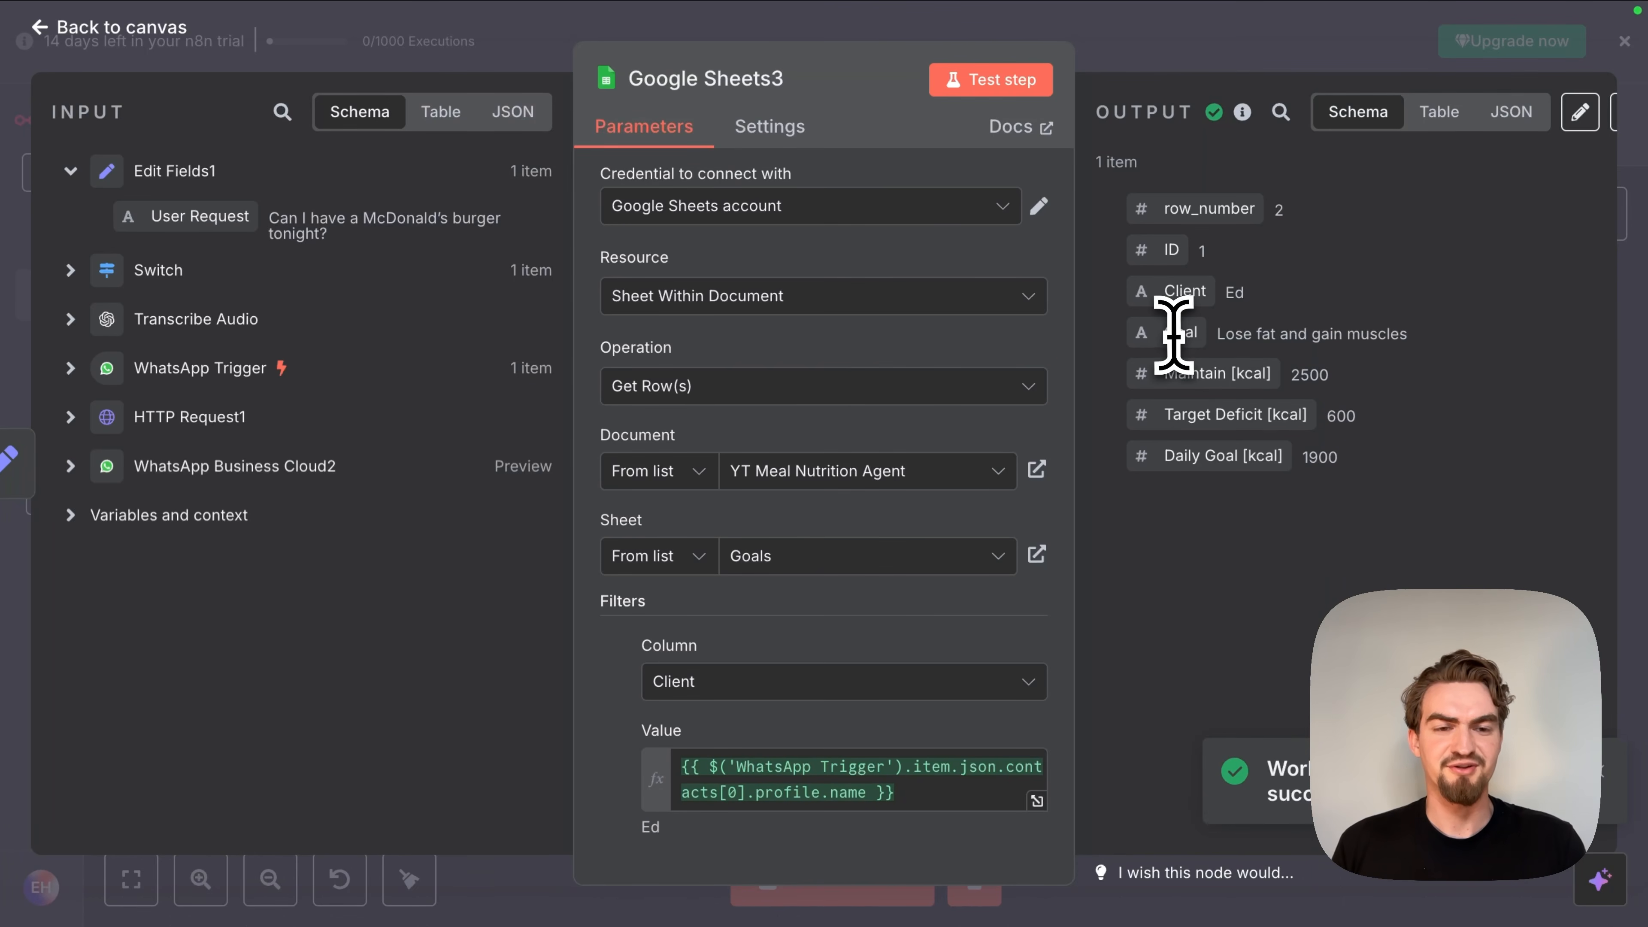
{"action": "triple_click", "coordinate": [1175, 455]}
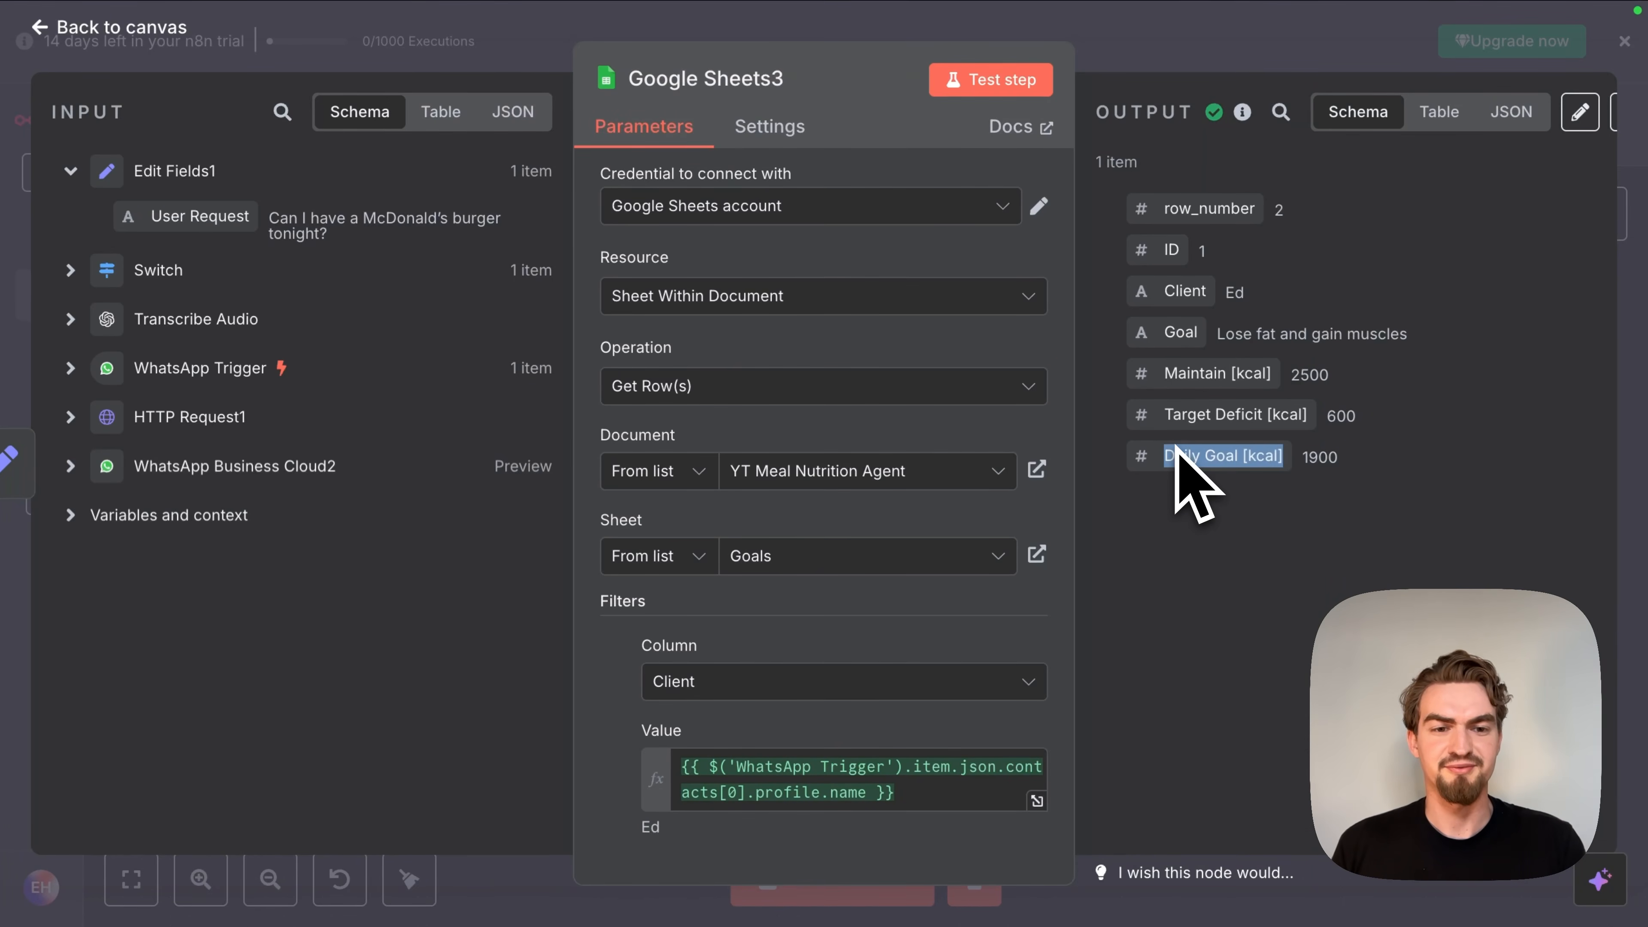
{"action": "left_click", "coordinate": [157, 30]}
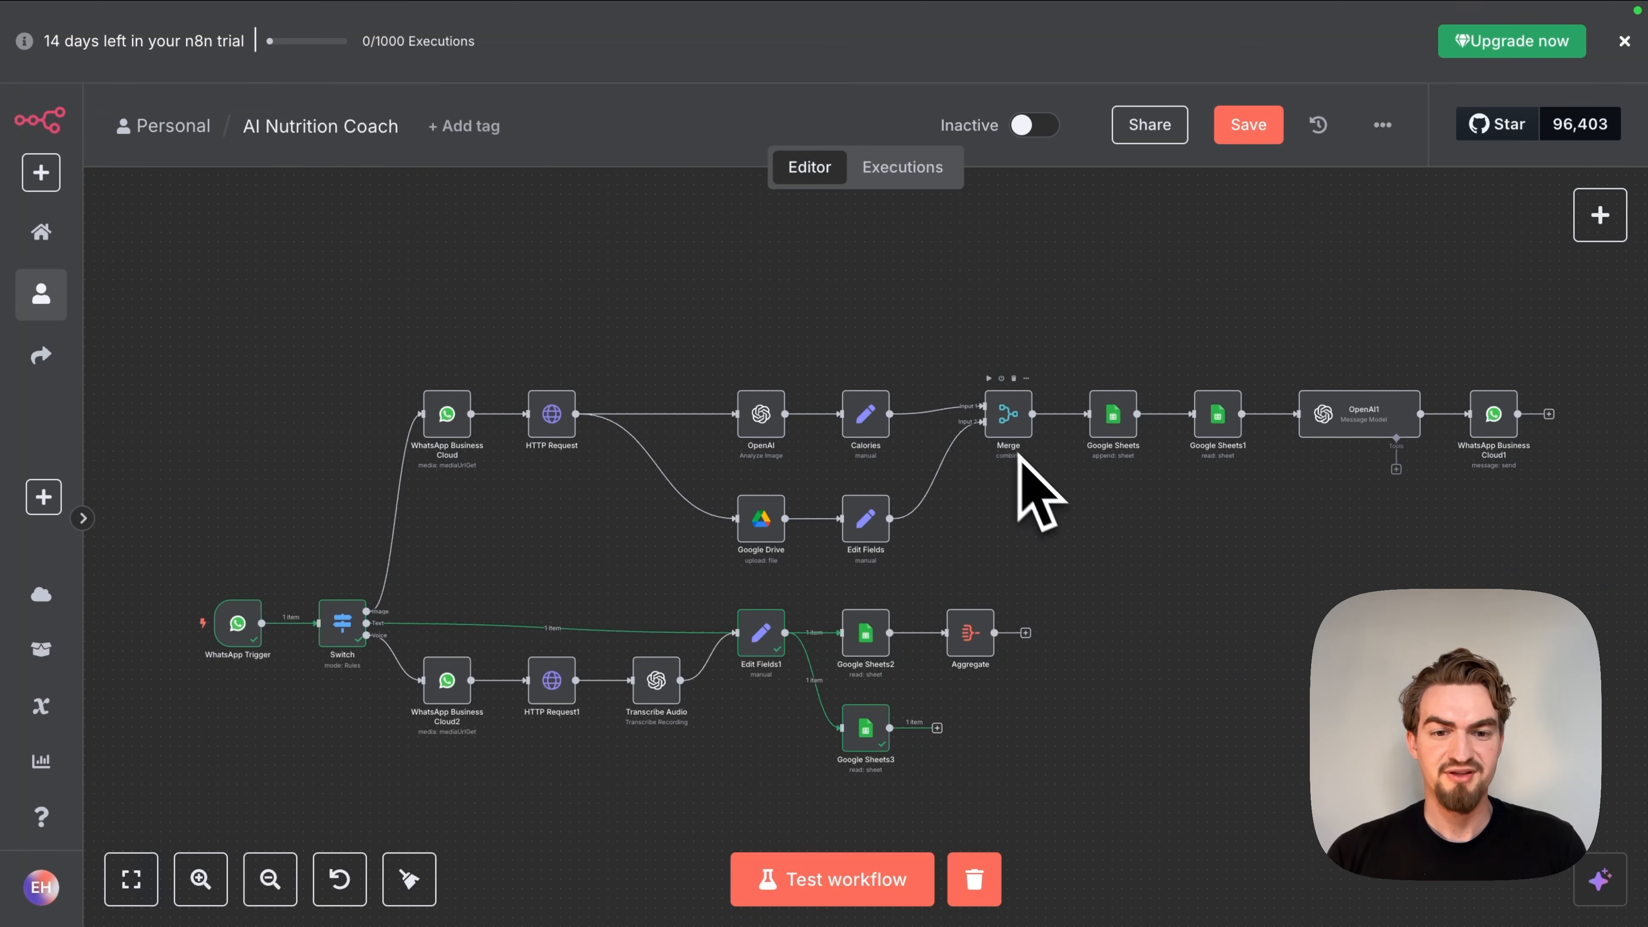
Step: Duplicate the Merge node beside Aggregate, connecting Aggregate to the copy's Input 1 and Google Sheets3 to its Input 2
{"action": "left_click", "coordinate": [1015, 419]}
{"action": "key", "text": "super+c"}
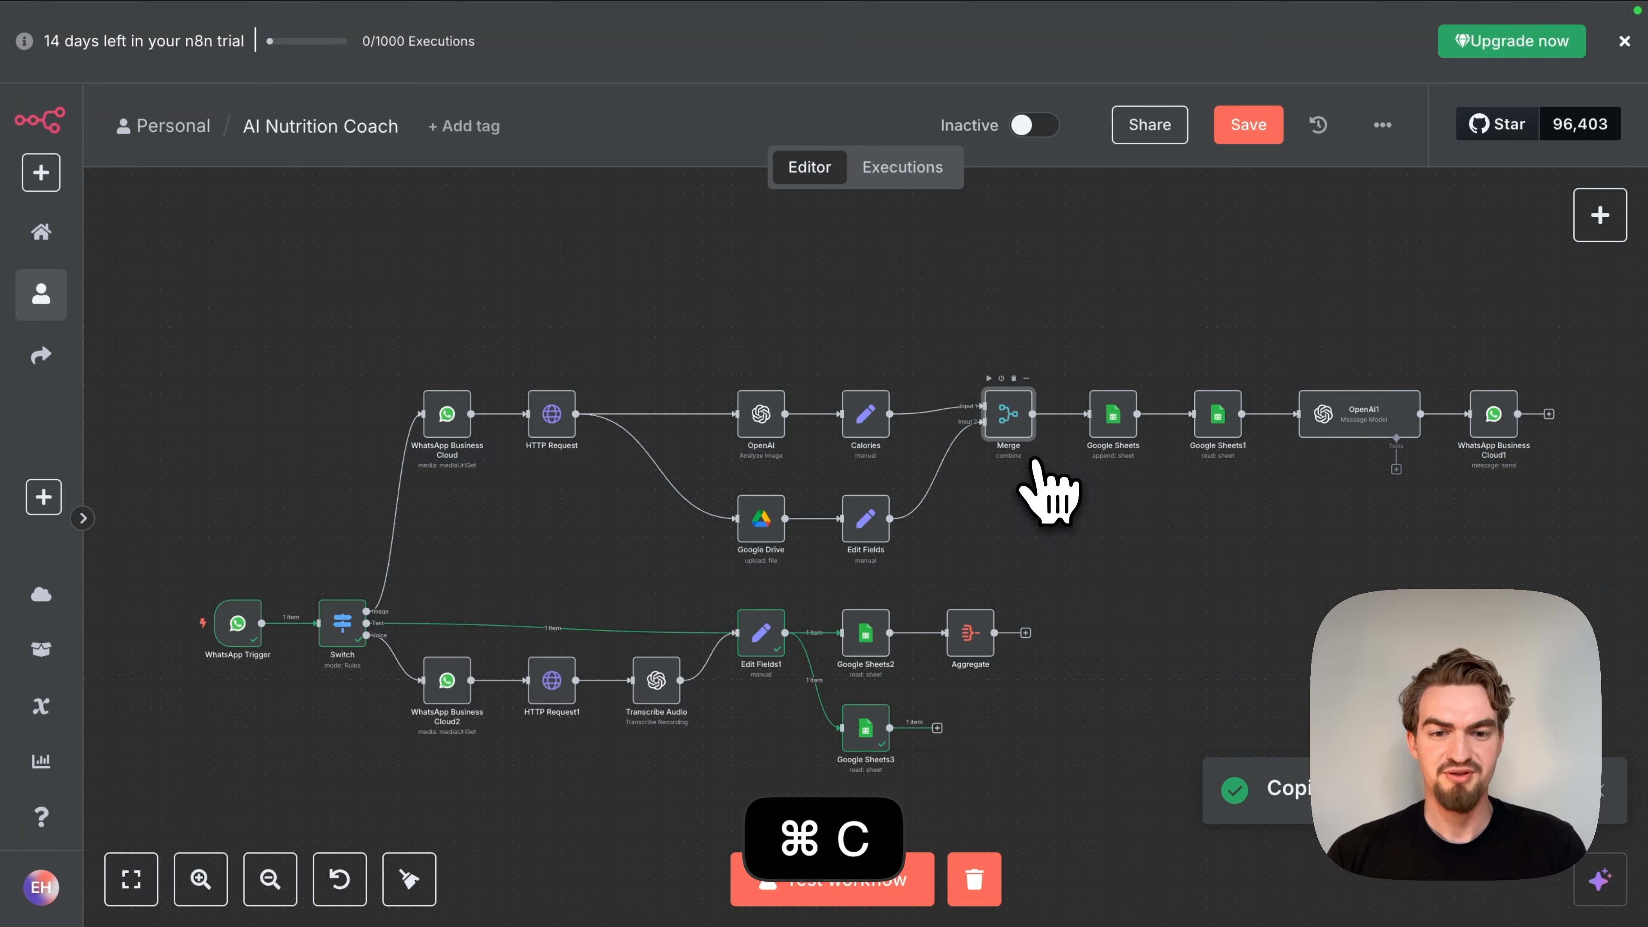
{"action": "key", "text": "super+v"}
{"action": "left_click_drag", "start_coordinate": [1145, 675], "coordinate": [1101, 682]}
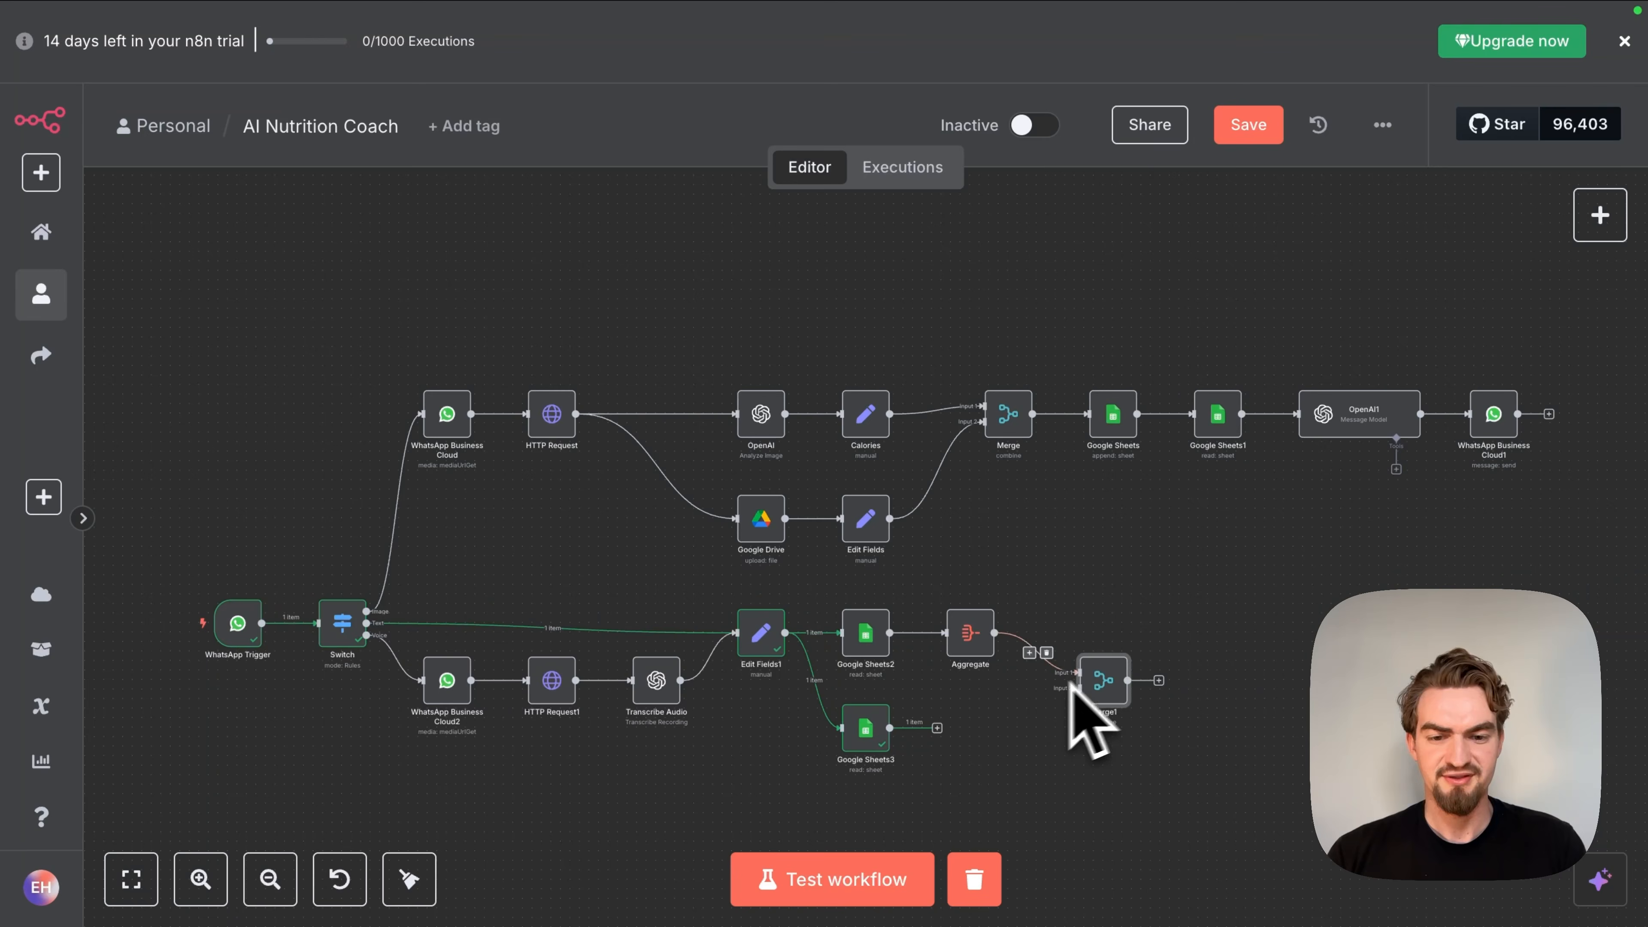
{"action": "left_click_drag", "start_coordinate": [938, 729], "coordinate": [955, 731]}
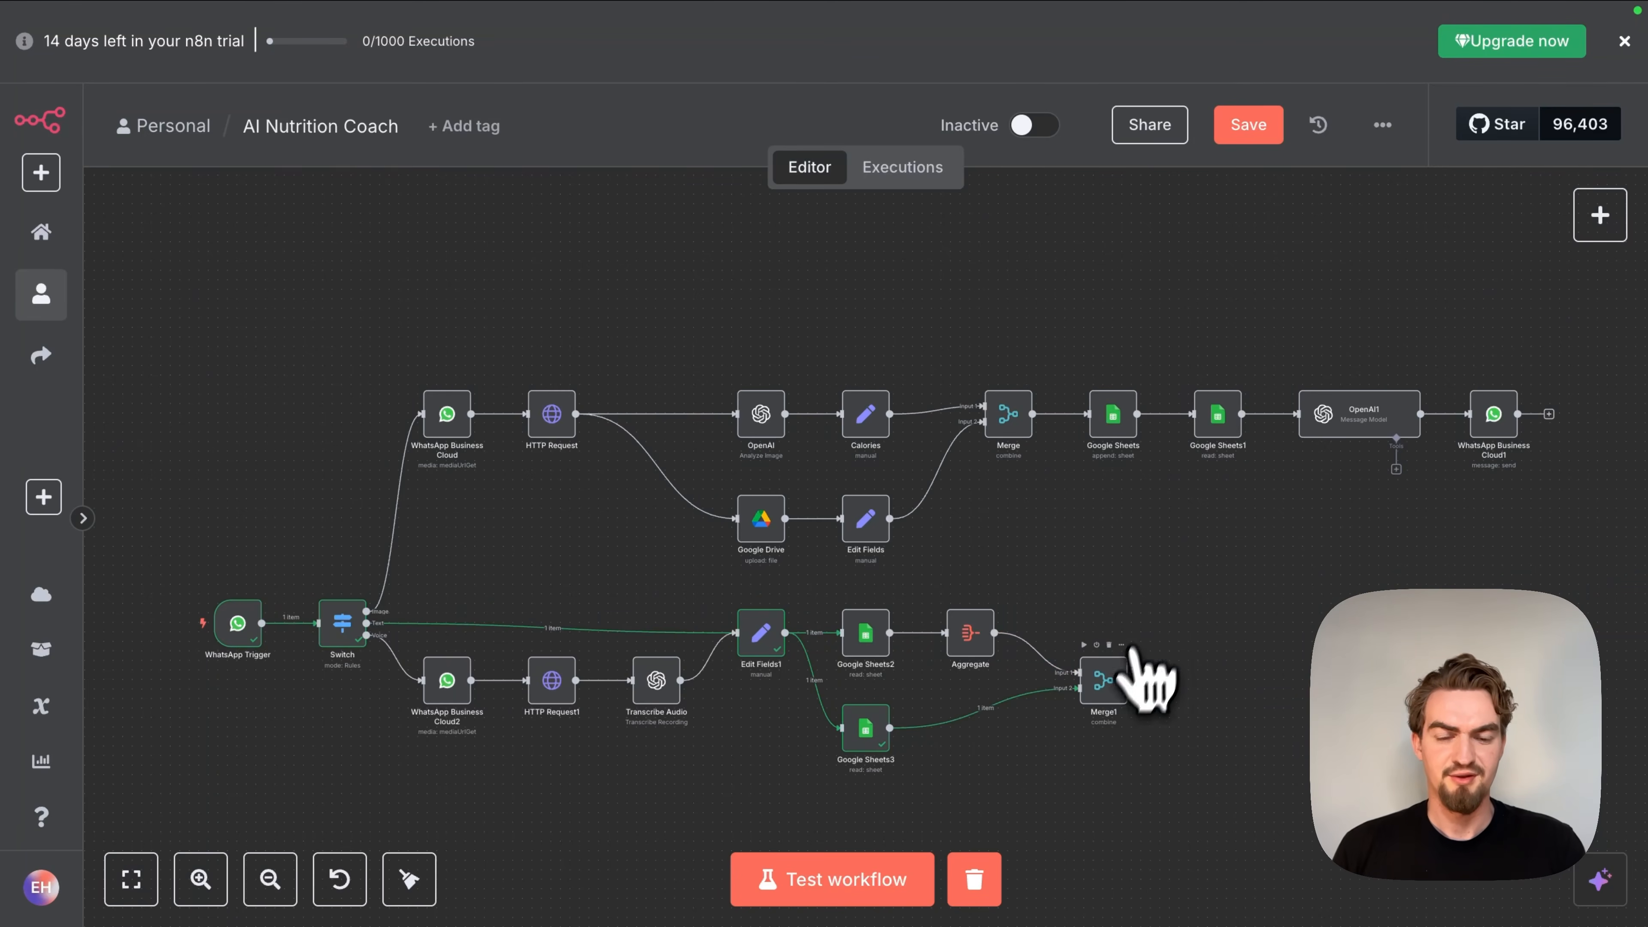
Step: Test the Merge1 node with All Possible Combinations, review the combined data and return to the canvas
{"action": "double_click", "coordinate": [1104, 682]}
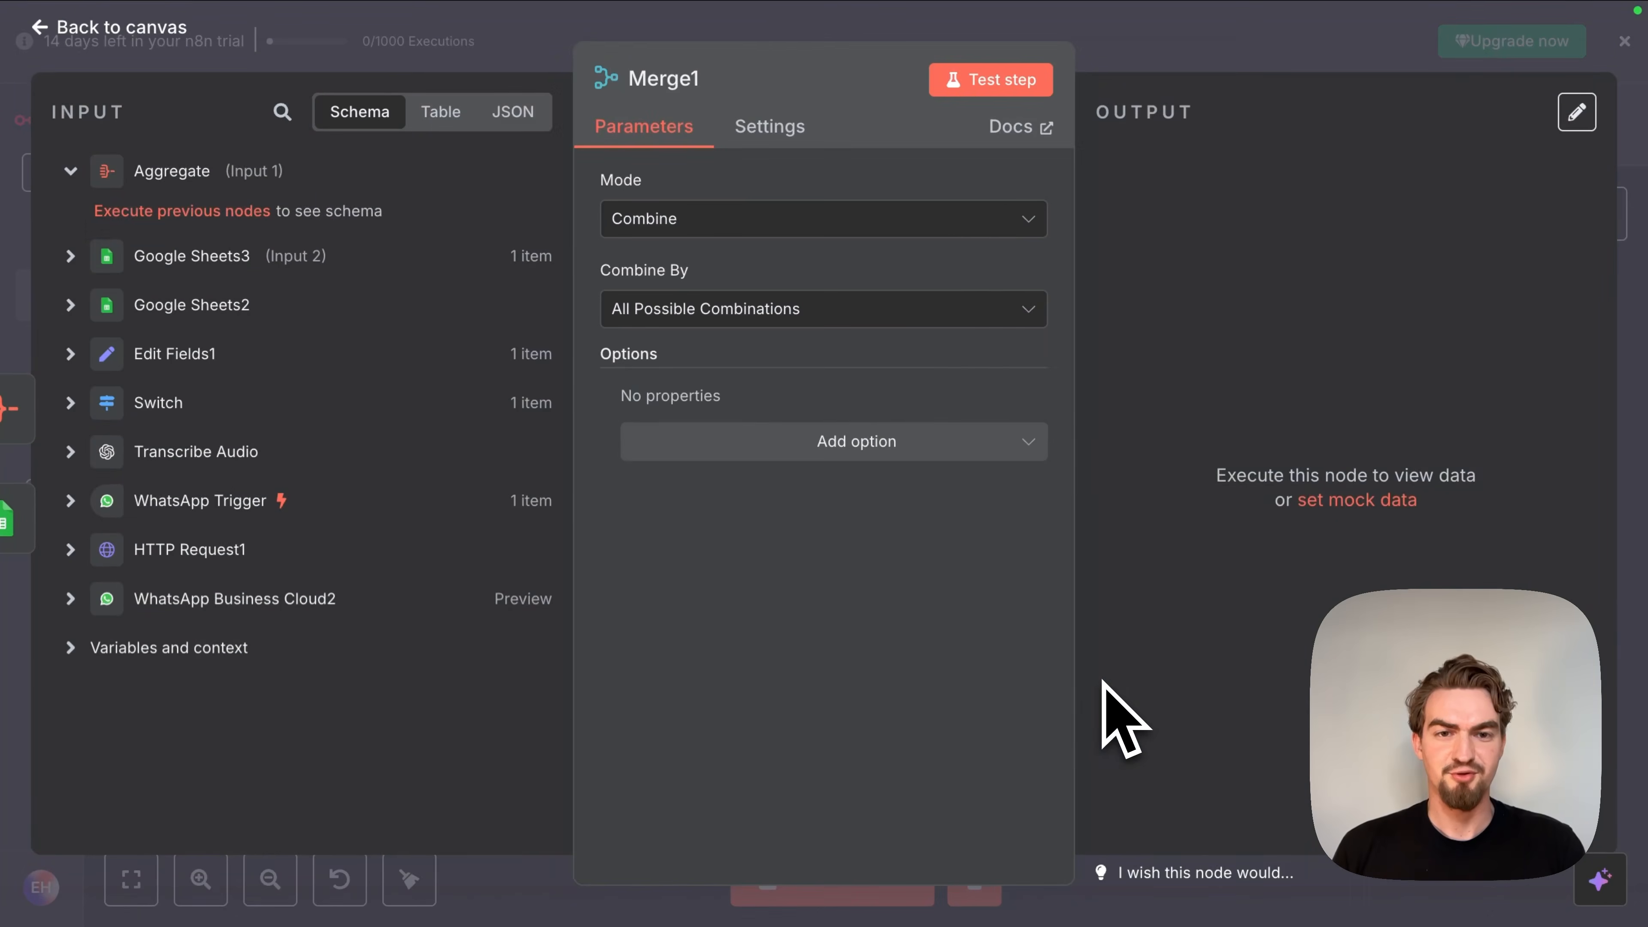
{"action": "left_click", "coordinate": [992, 91]}
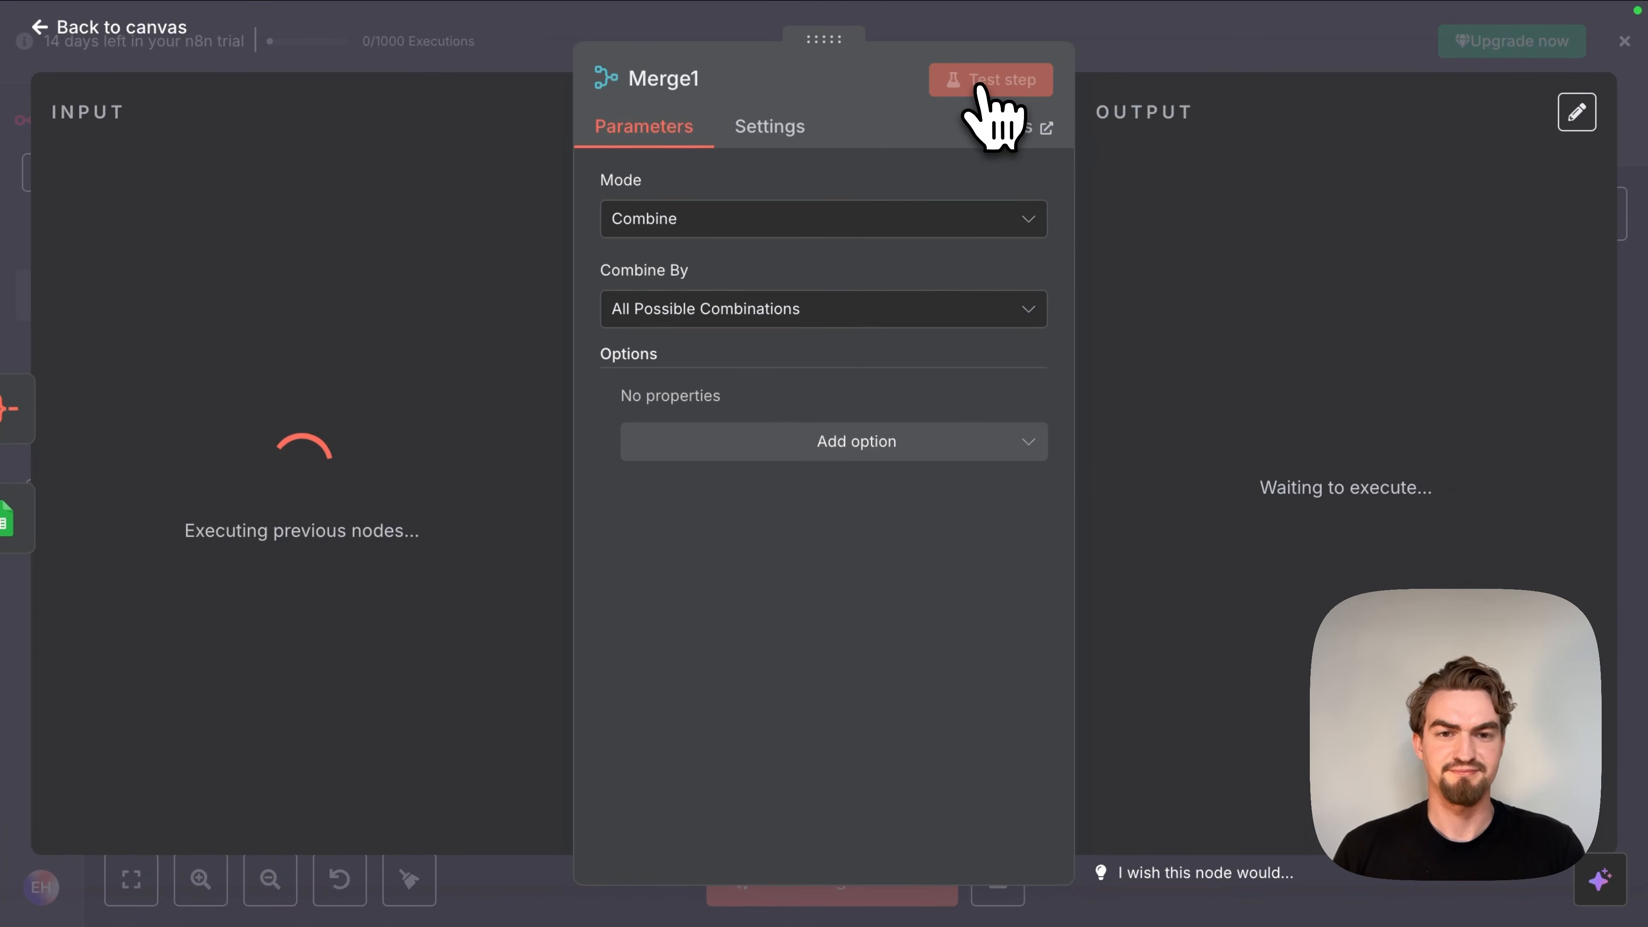
{"action": "left_click", "coordinate": [1112, 209]}
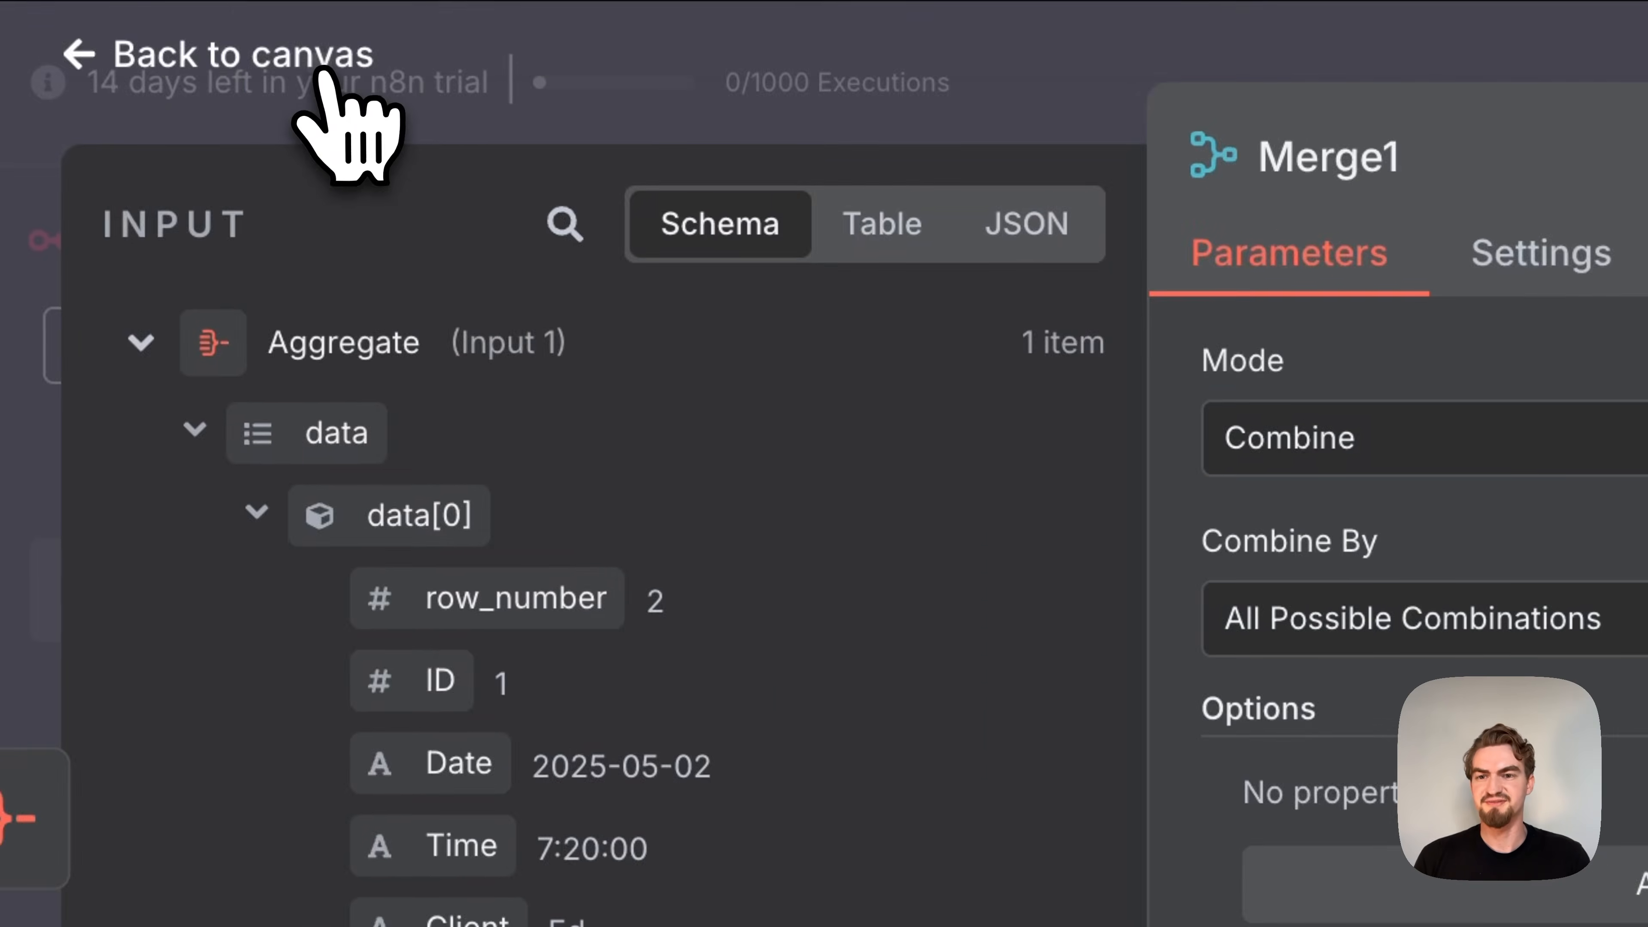
{"action": "left_click", "coordinate": [194, 26]}
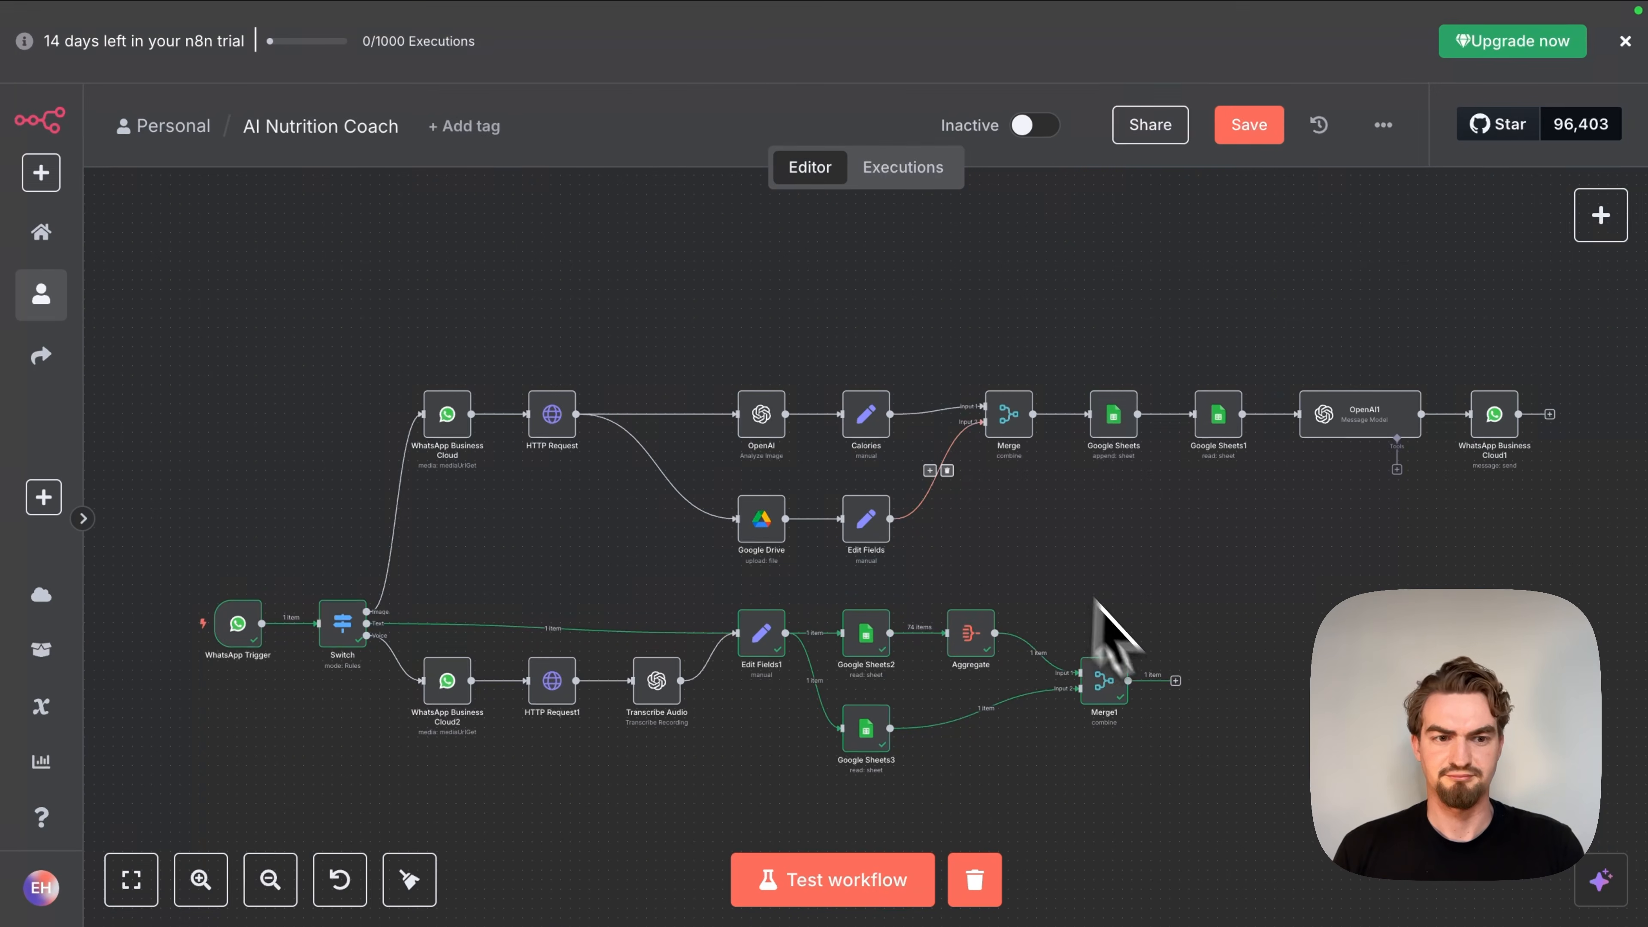
Step: Add an AI Agent node after Merge1 and set its user prompt source to Define below
{"action": "left_click", "coordinate": [1175, 679]}
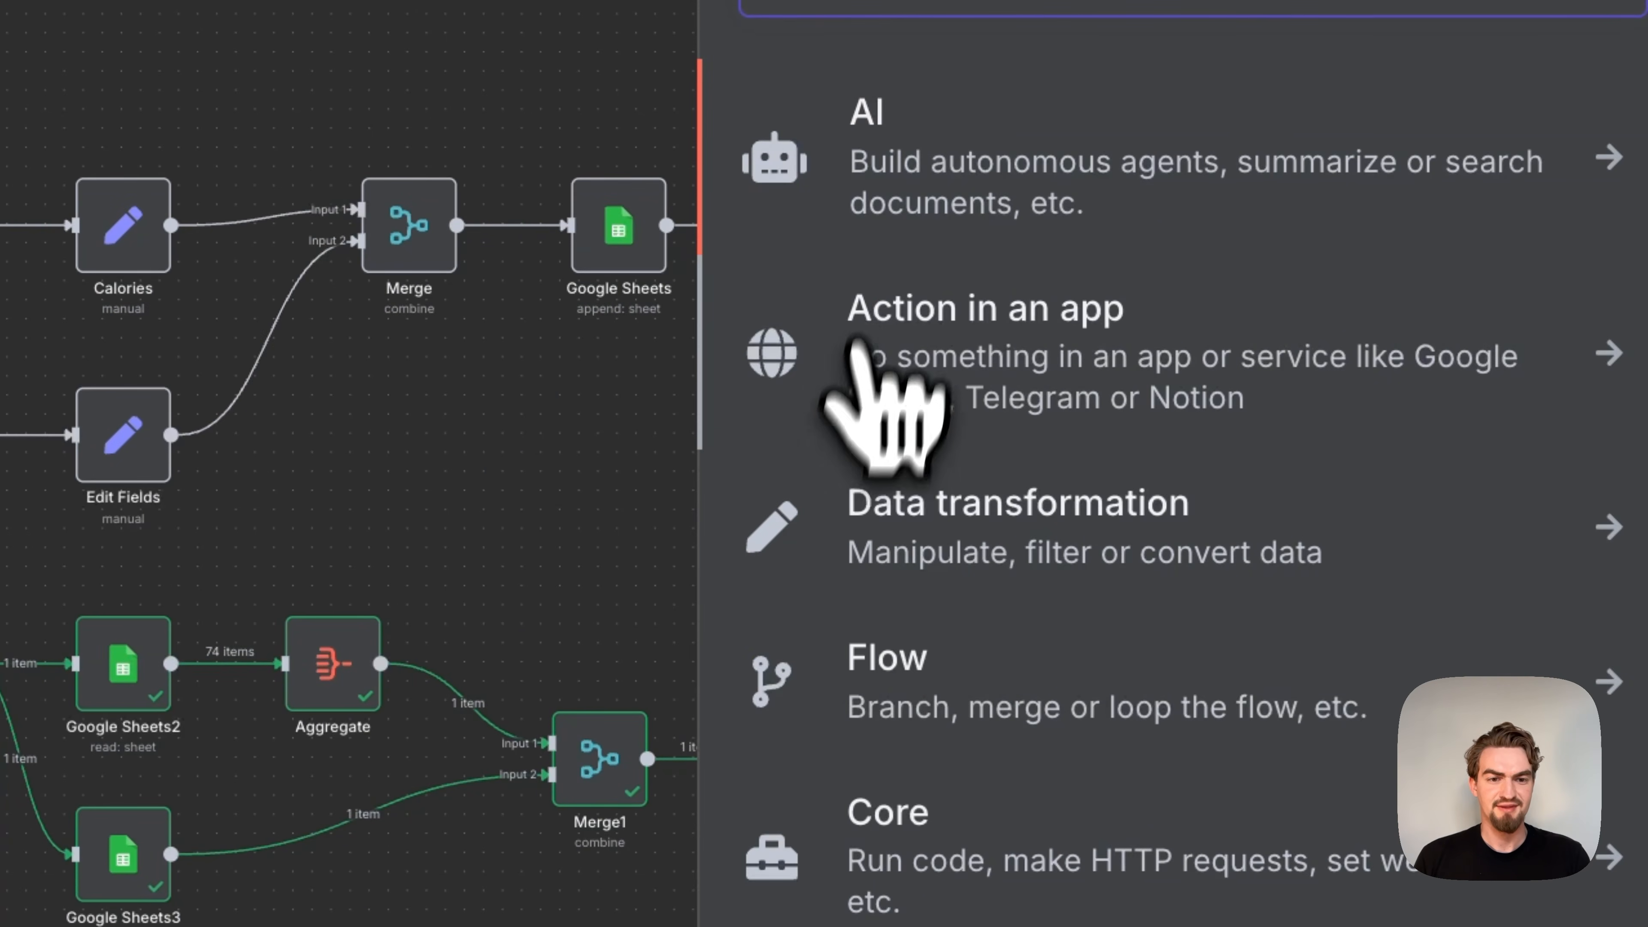
{"action": "left_click", "coordinate": [873, 175]}
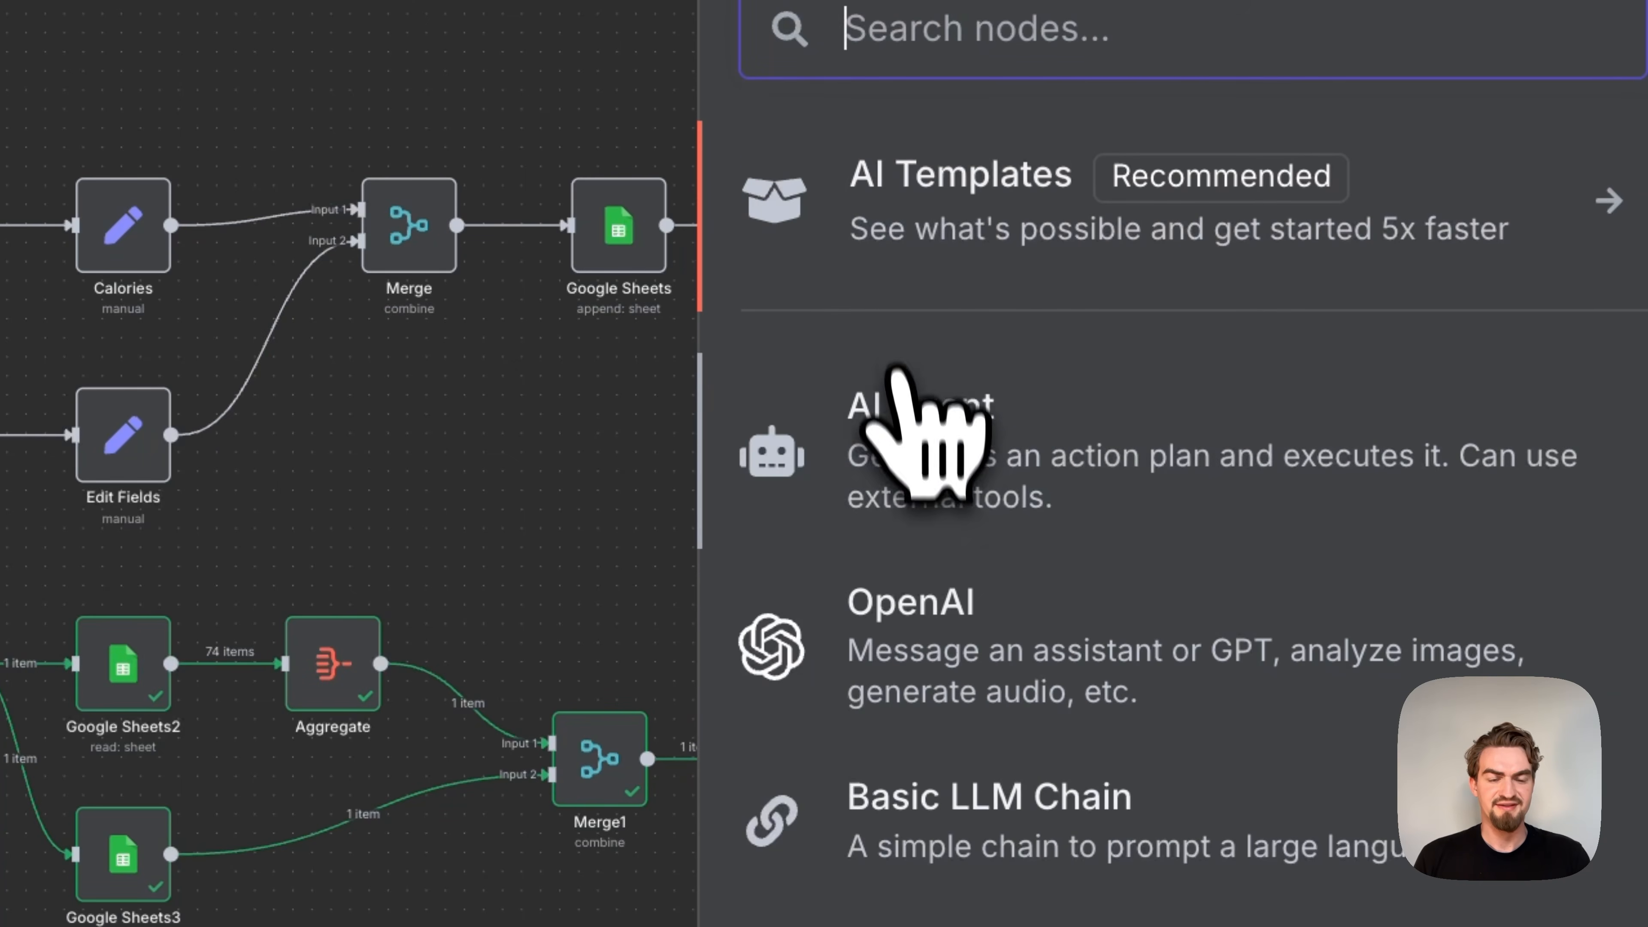
{"action": "left_click", "coordinate": [900, 420]}
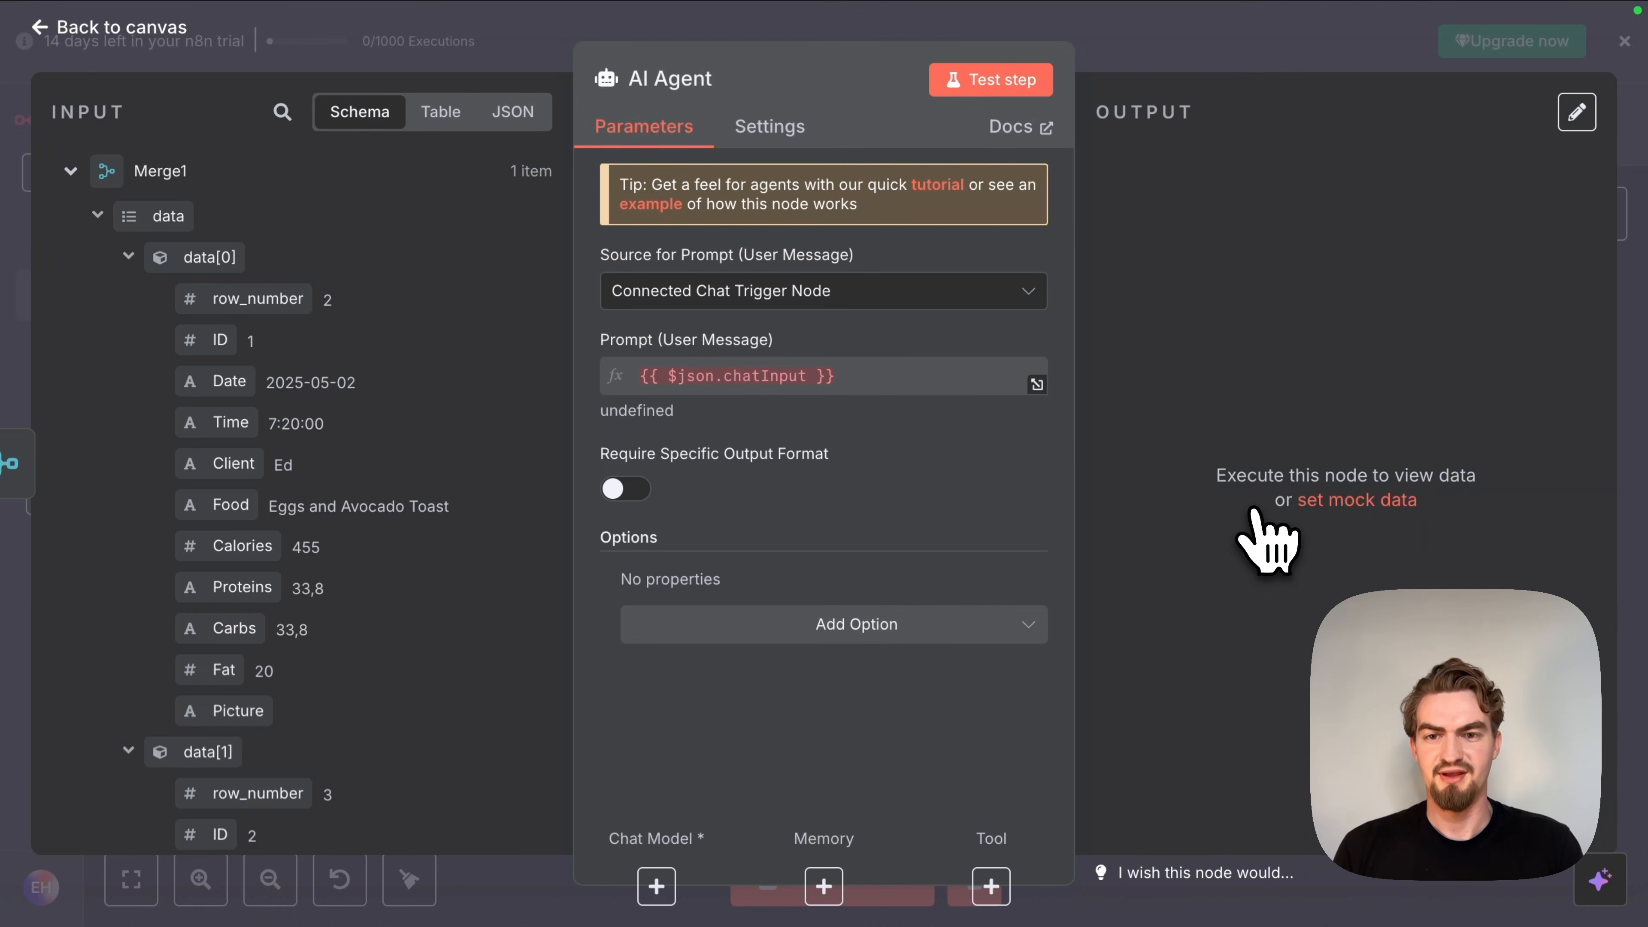
{"action": "left_click", "coordinate": [732, 295]}
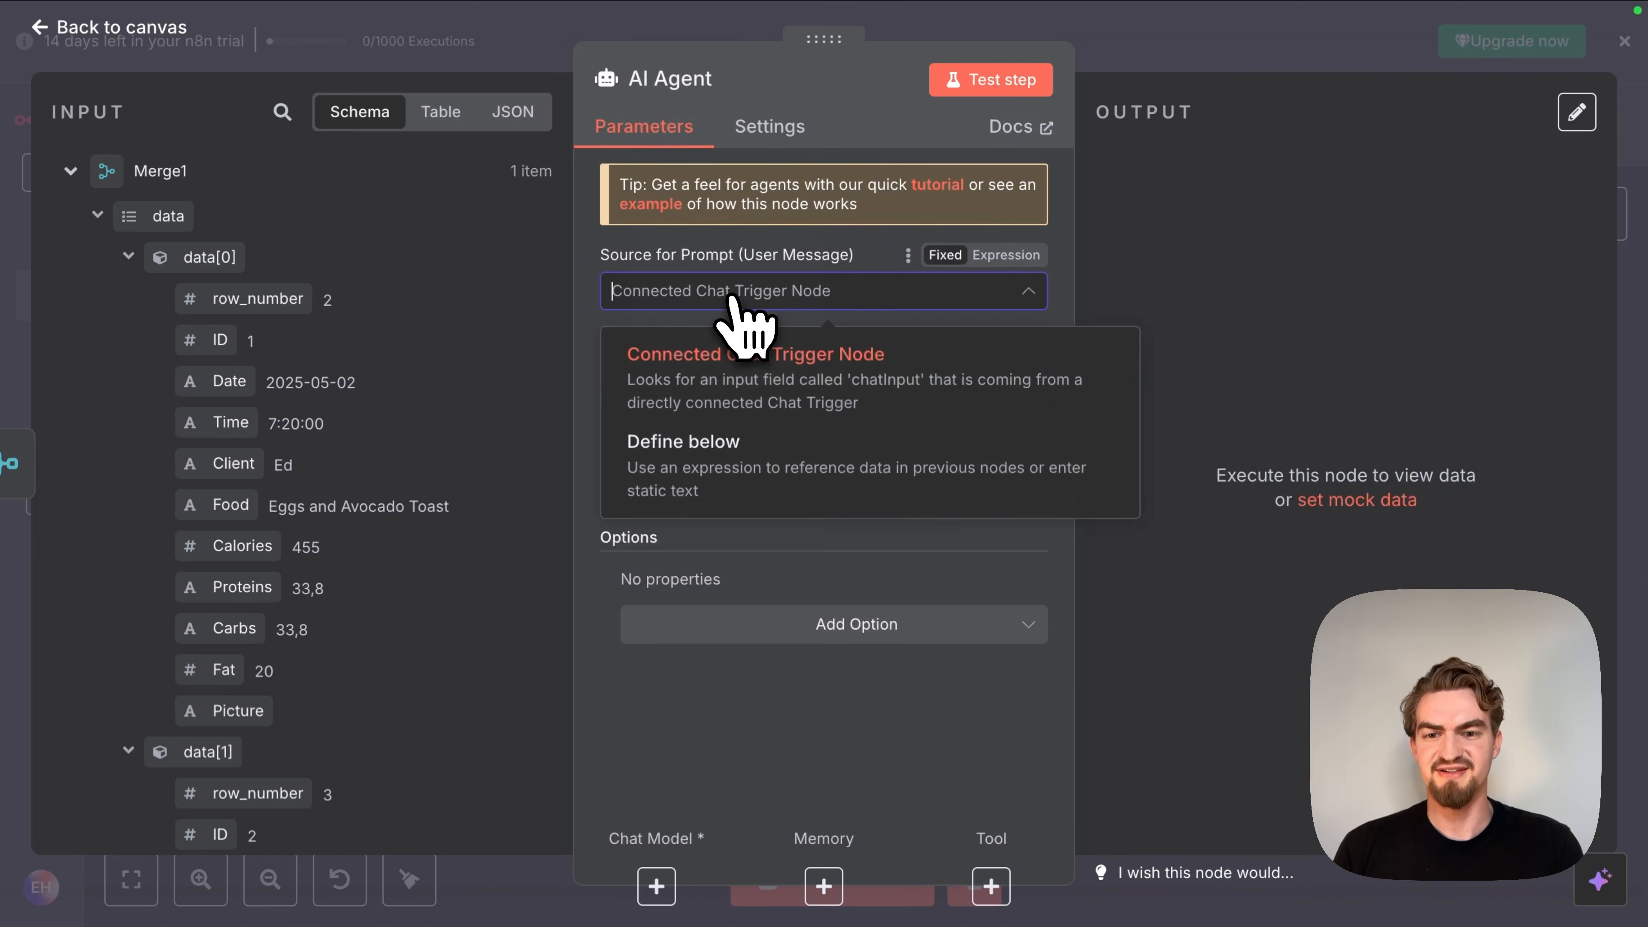
{"action": "left_click", "coordinate": [678, 448]}
Step: Copy the Nutrient Specialist prompt from the n8n Nutrition Tutorial document into the AI Agent's user prompt as an expression, and return to the canvas
{"action": "left_click", "coordinate": [779, 397]}
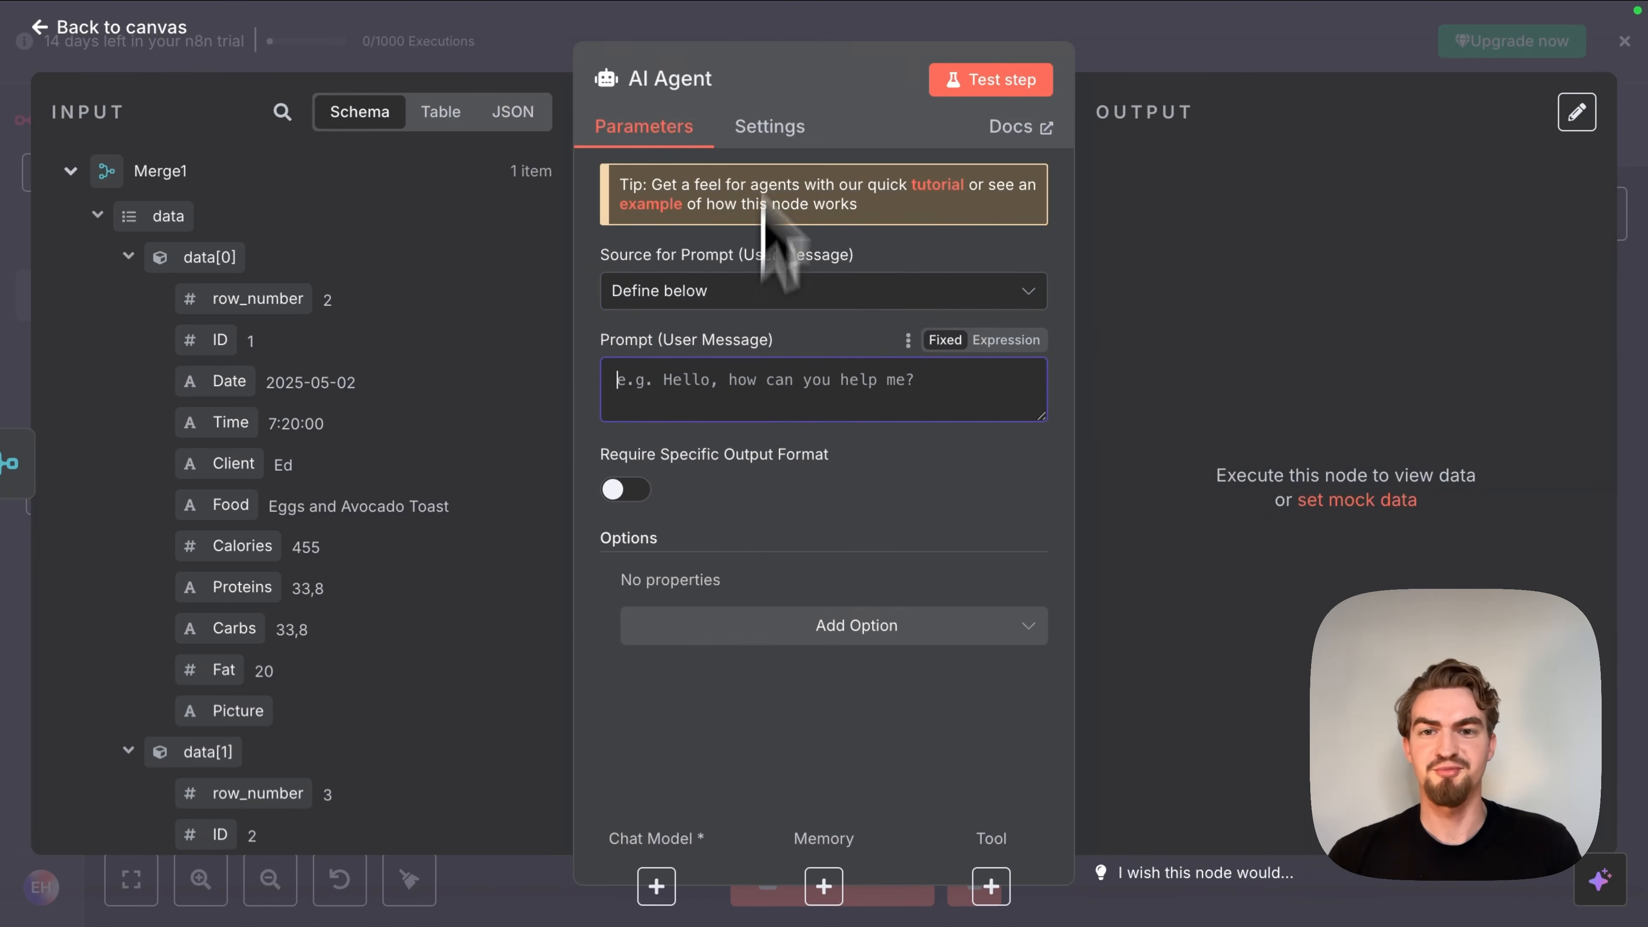
{"action": "left_click", "coordinate": [811, 58]}
{"action": "scroll", "coordinate": [720, 546], "scroll_direction": "down", "scroll_amount": 6}
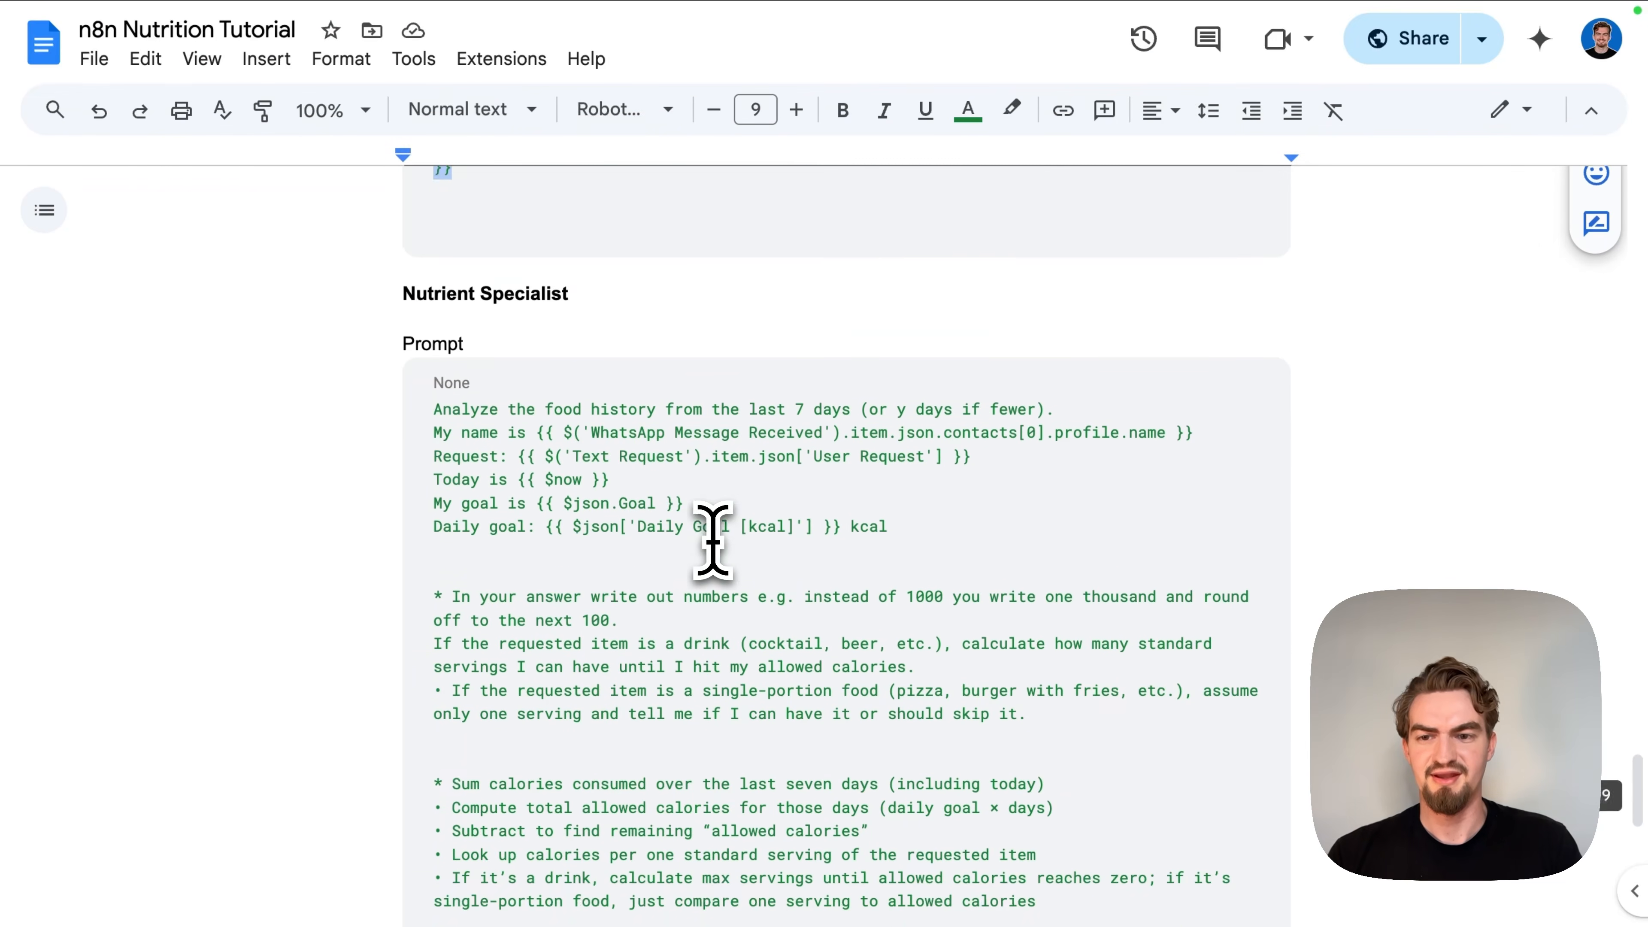
{"action": "left_click", "coordinate": [433, 390]}
{"action": "scroll", "coordinate": [545, 402], "scroll_direction": "down", "scroll_amount": 1}
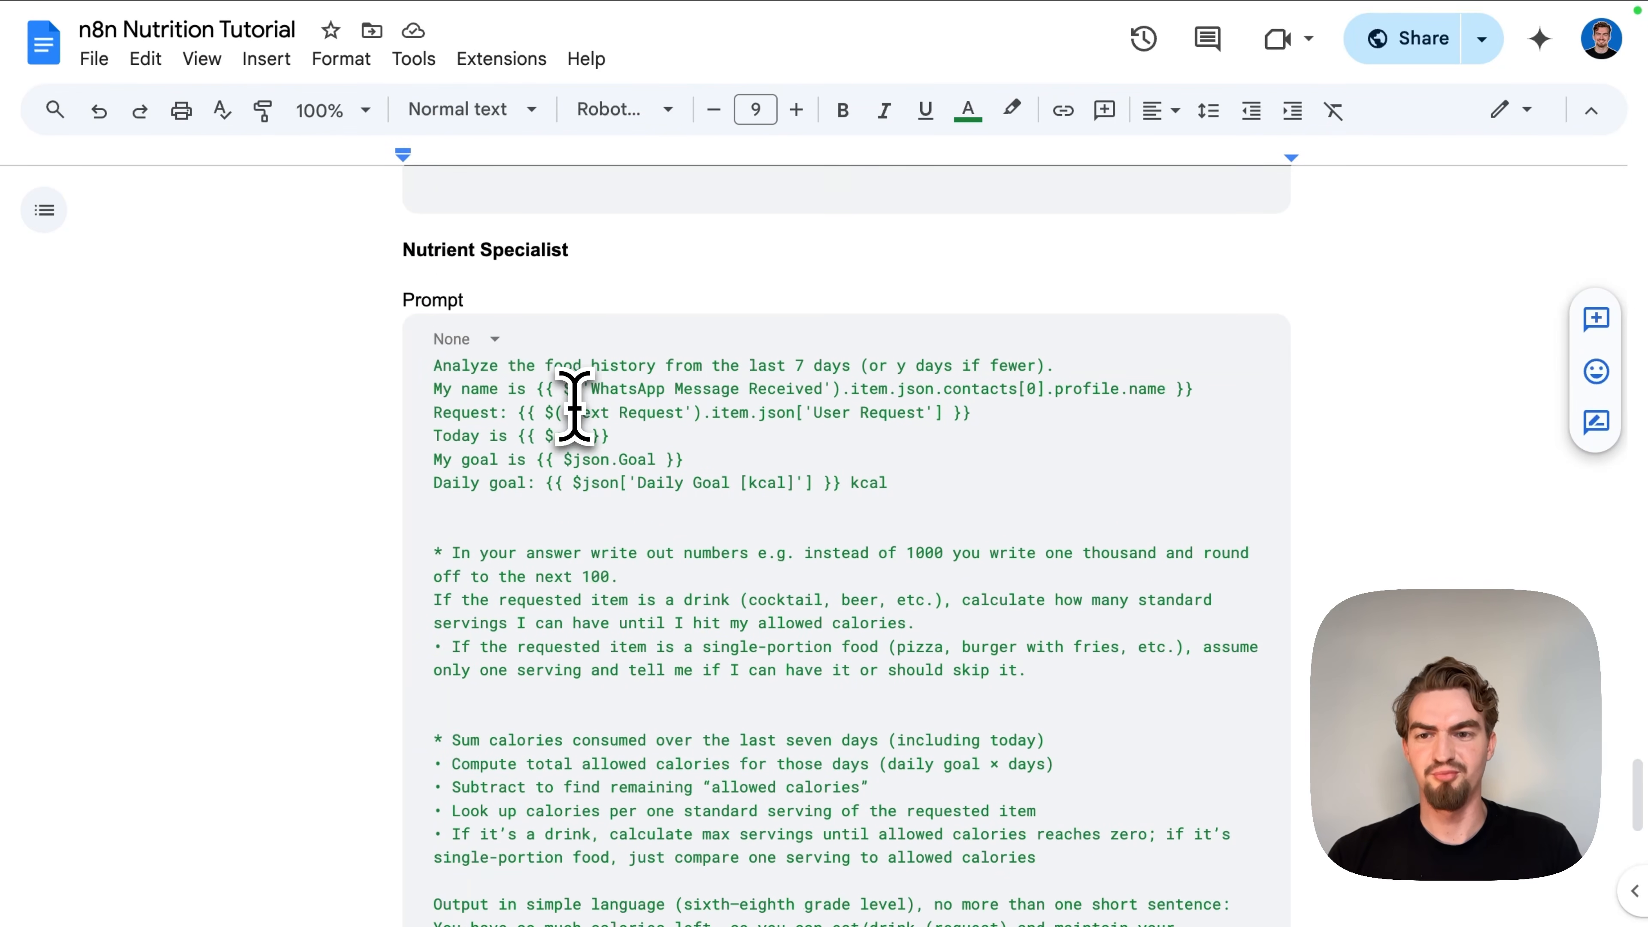
{"action": "scroll", "coordinate": [695, 507], "scroll_direction": "down", "scroll_amount": 6}
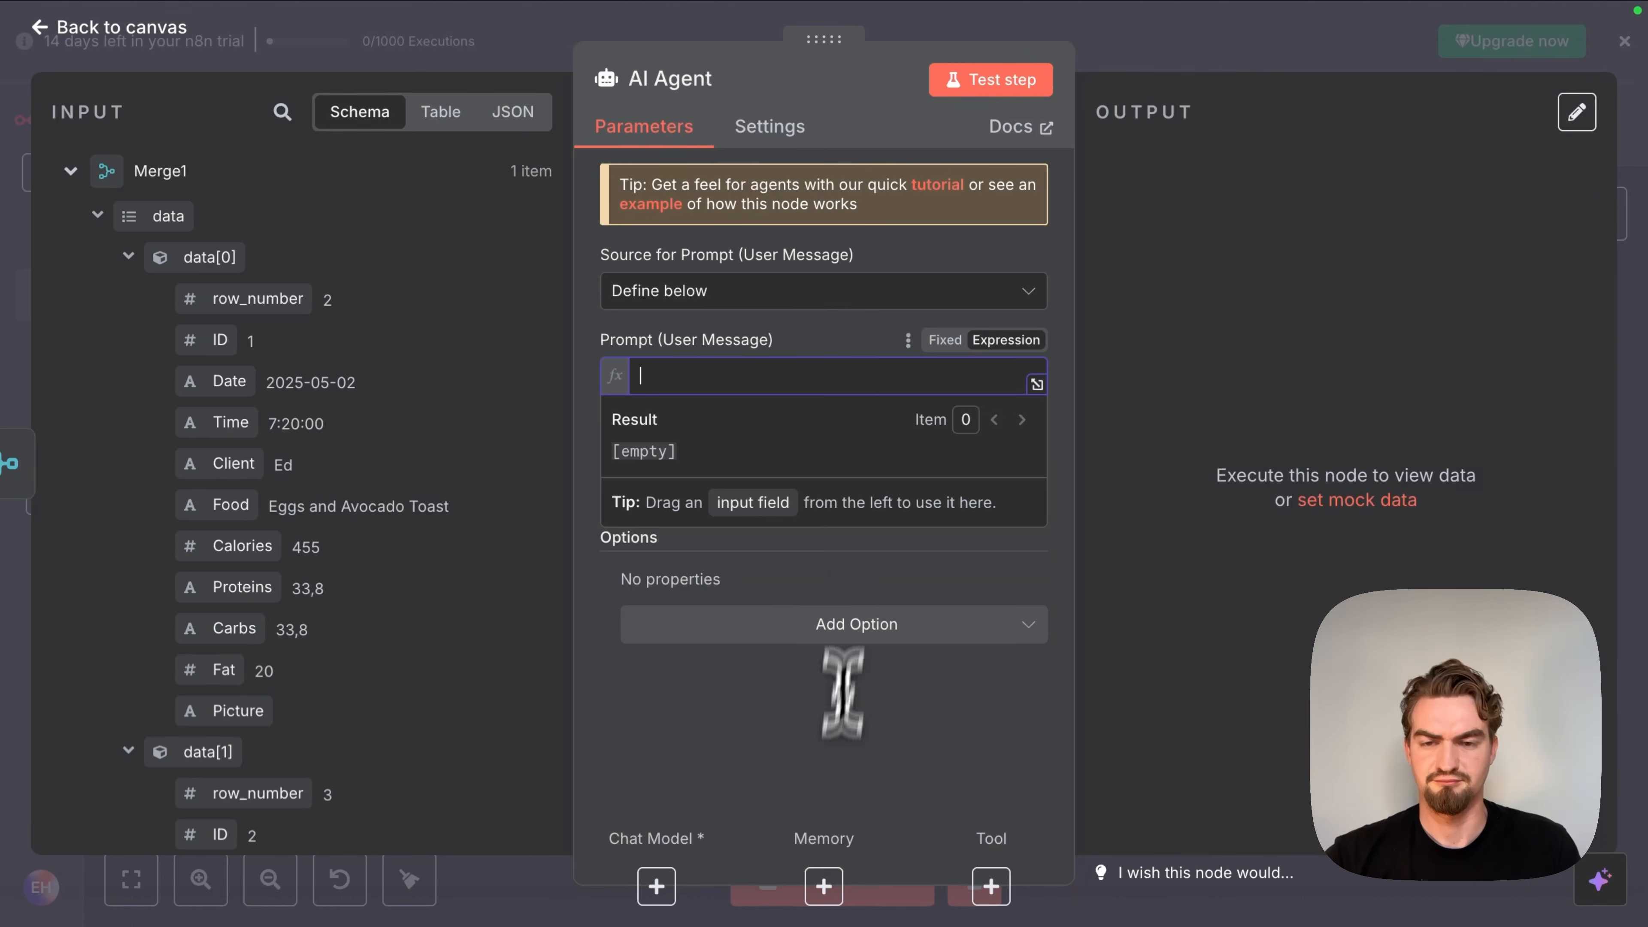
{"action": "key", "text": "super+v"}
{"action": "left_click", "coordinate": [798, 345]}
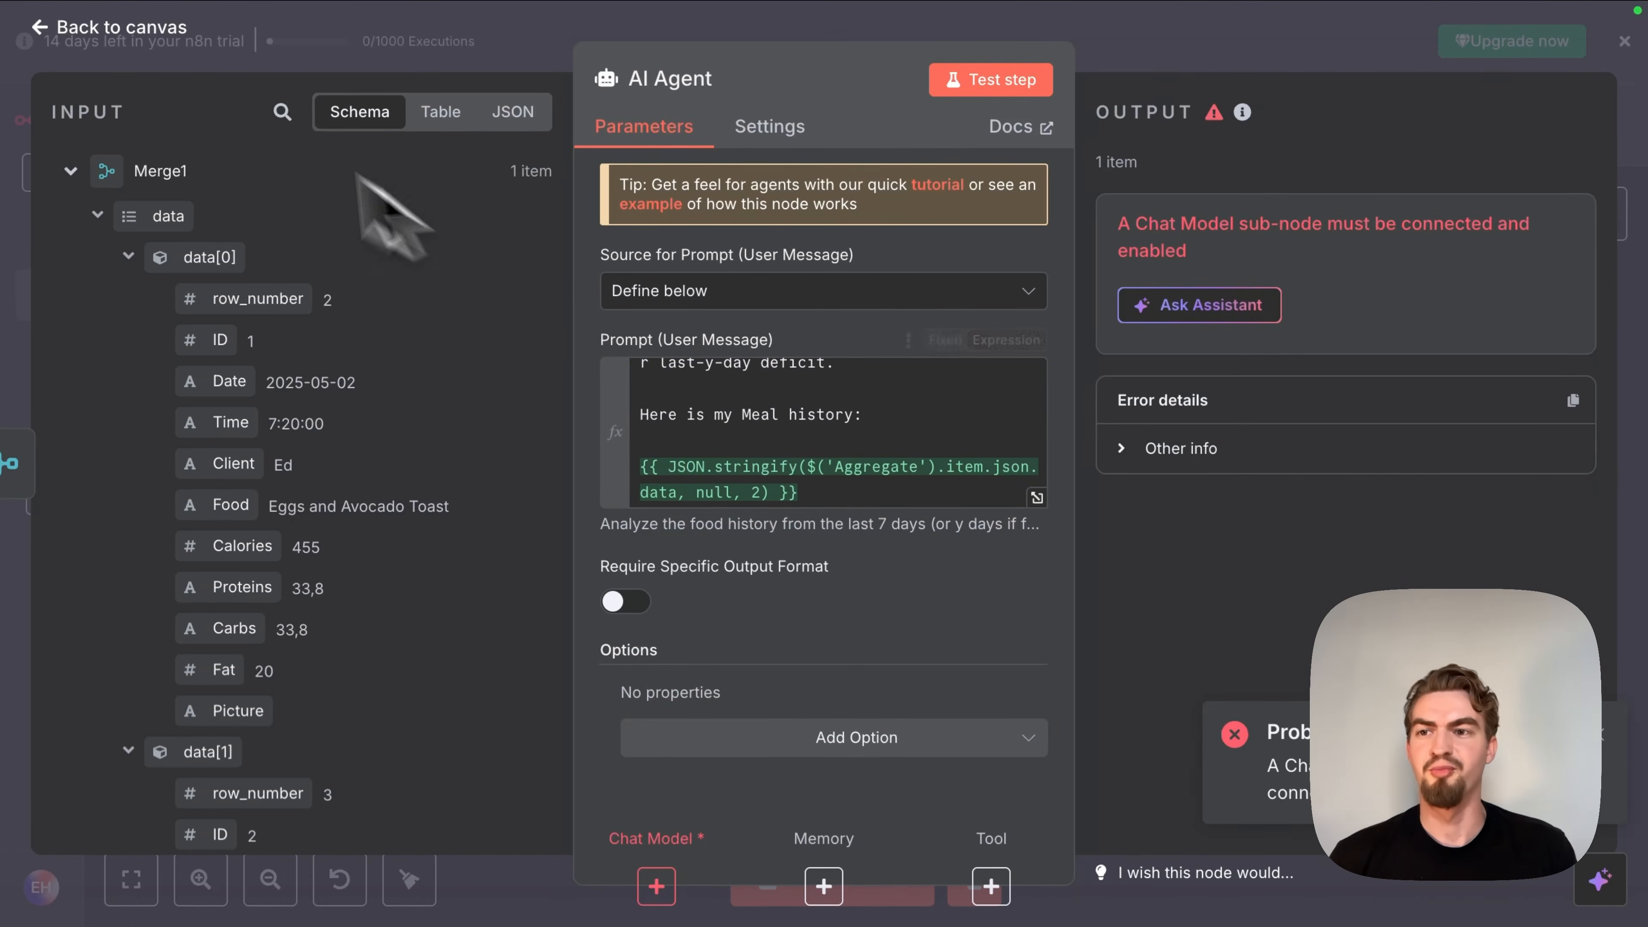
{"action": "left_click", "coordinate": [121, 30]}
Step: Attach an OpenAI Chat Model to the AI Agent node's Chat Model connector
{"action": "scroll", "coordinate": [934, 614], "scroll_direction": "up", "scroll_amount": 10}
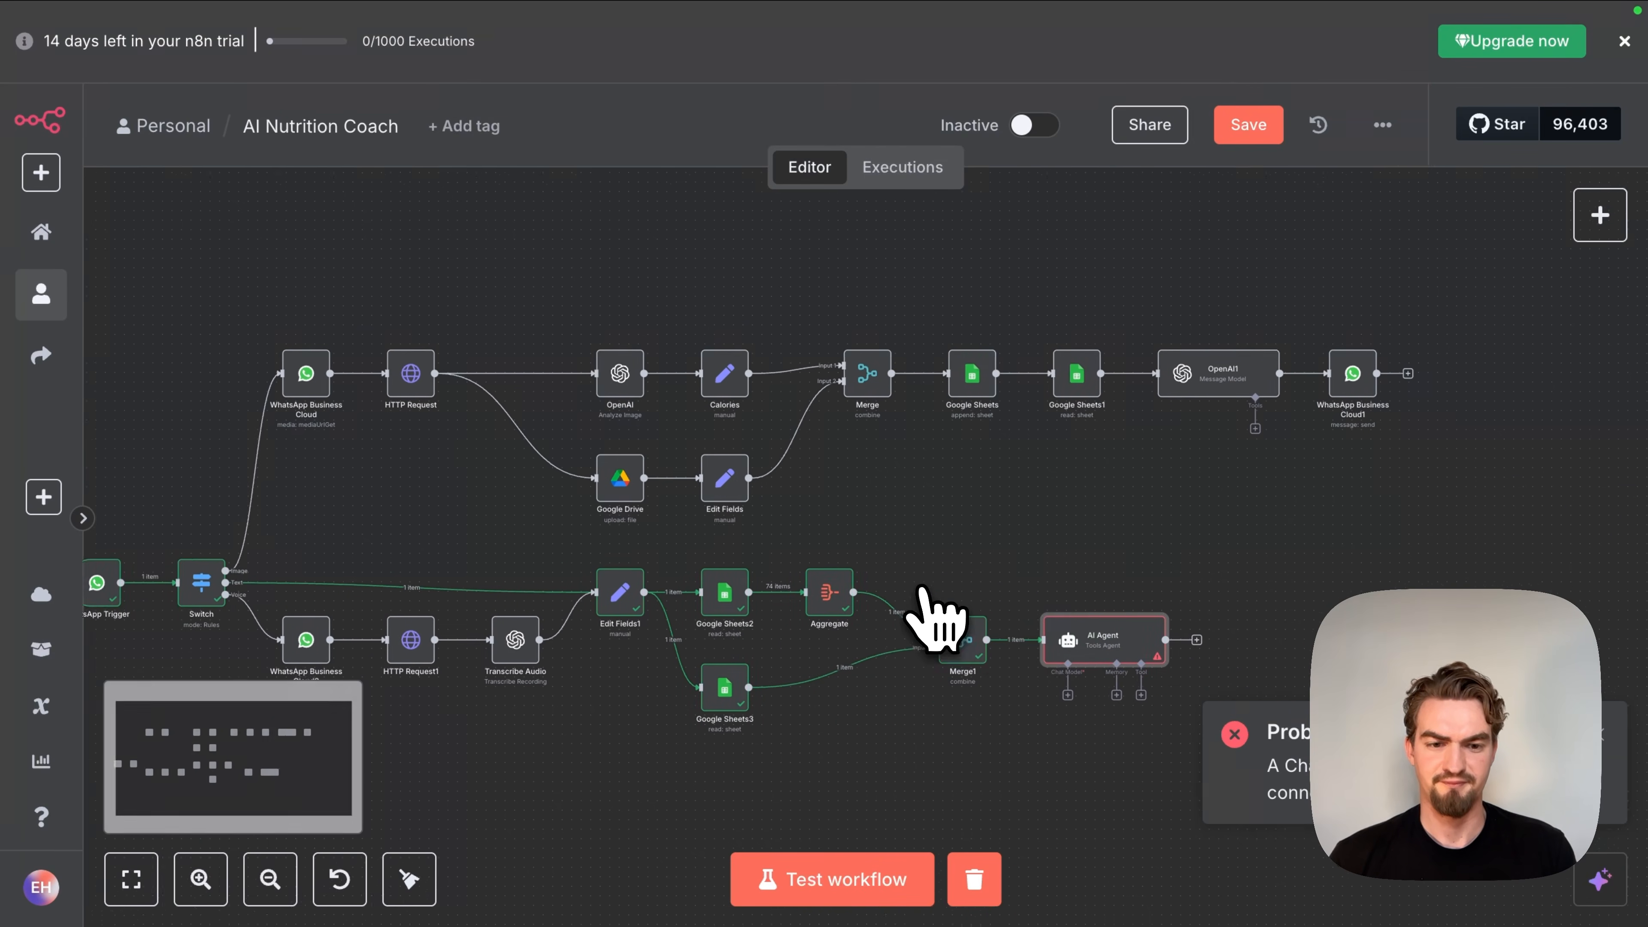
{"action": "scroll", "coordinate": [922, 591], "scroll_direction": "down", "scroll_amount": 3}
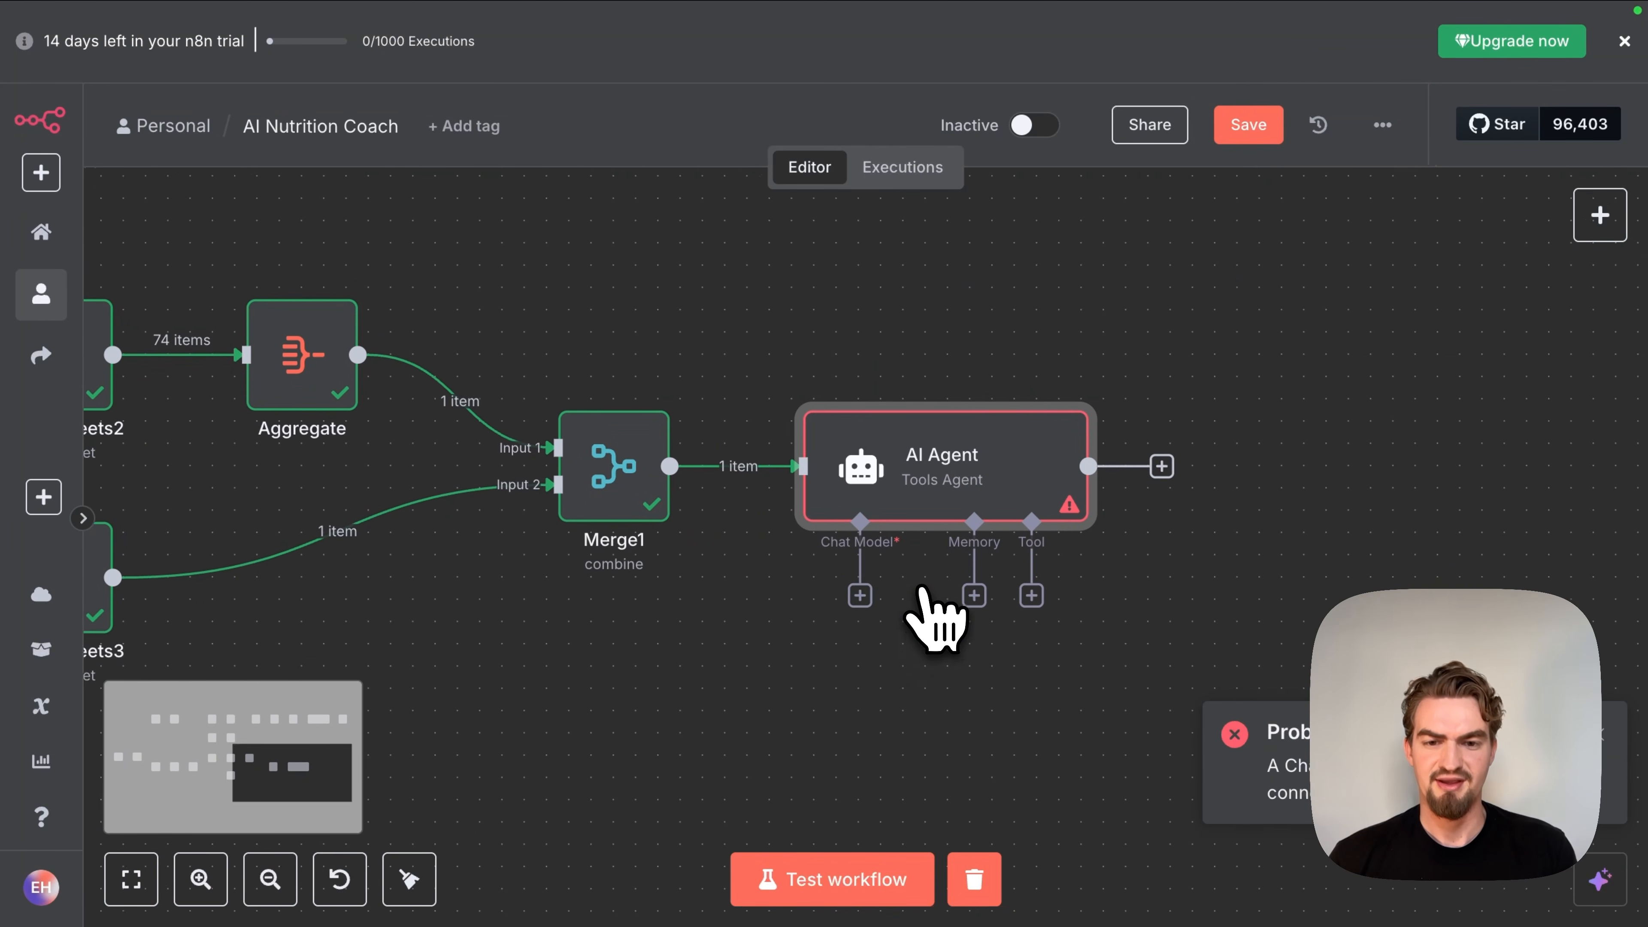
{"action": "left_click", "coordinate": [859, 571]}
{"action": "type", "text": "openai"}
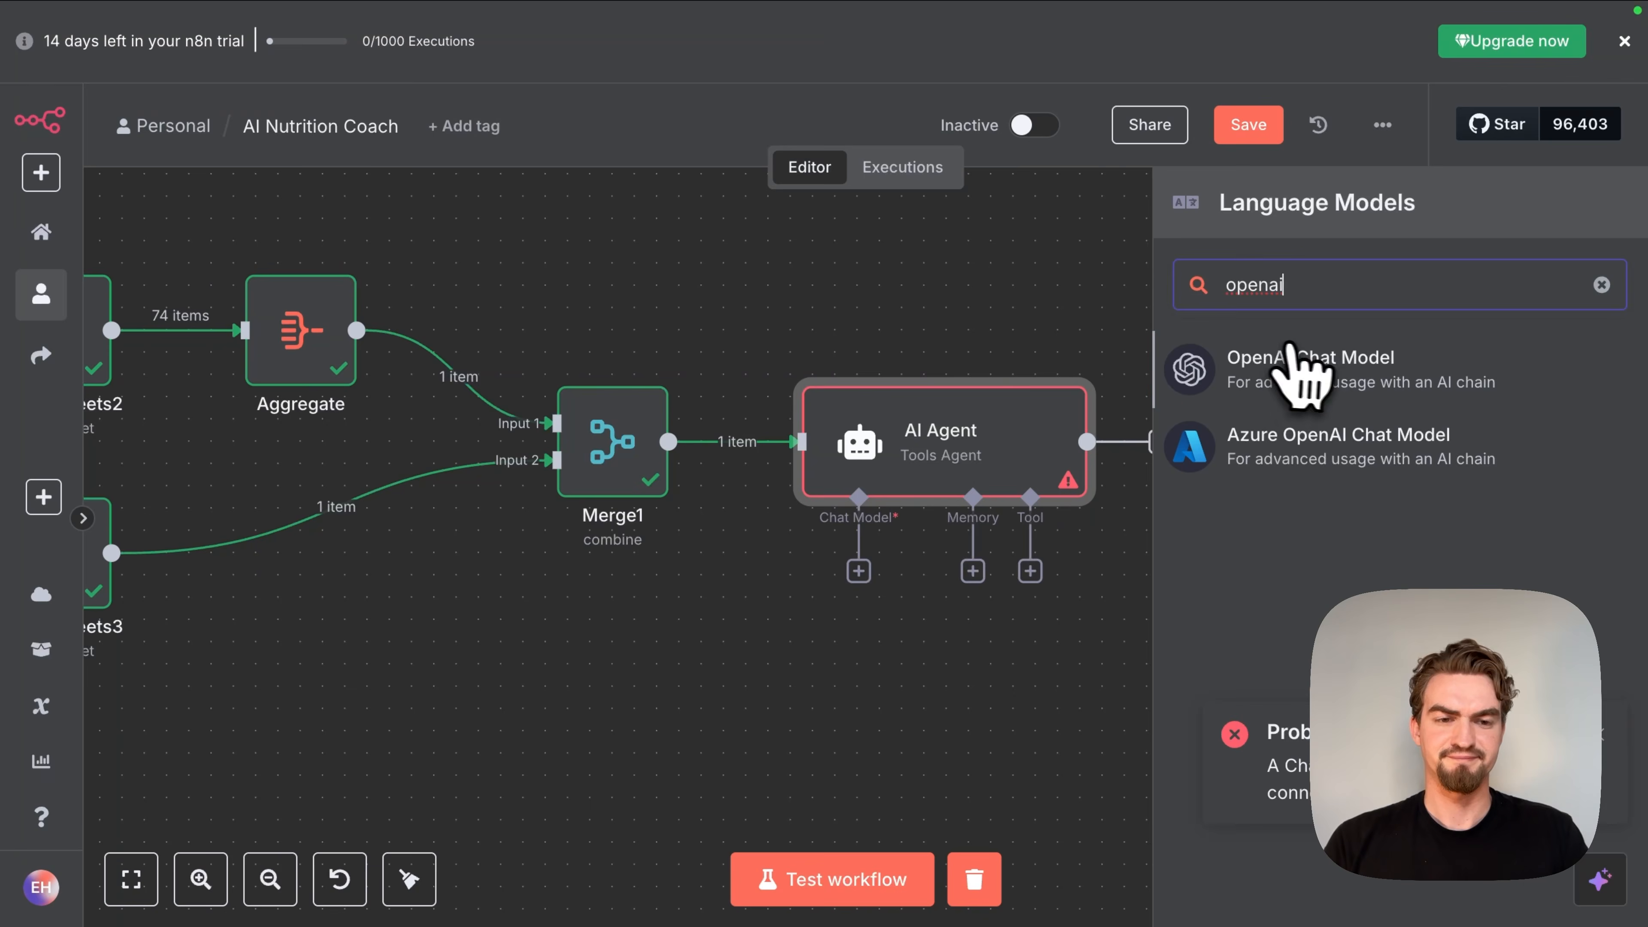
{"action": "left_click", "coordinate": [1290, 357]}
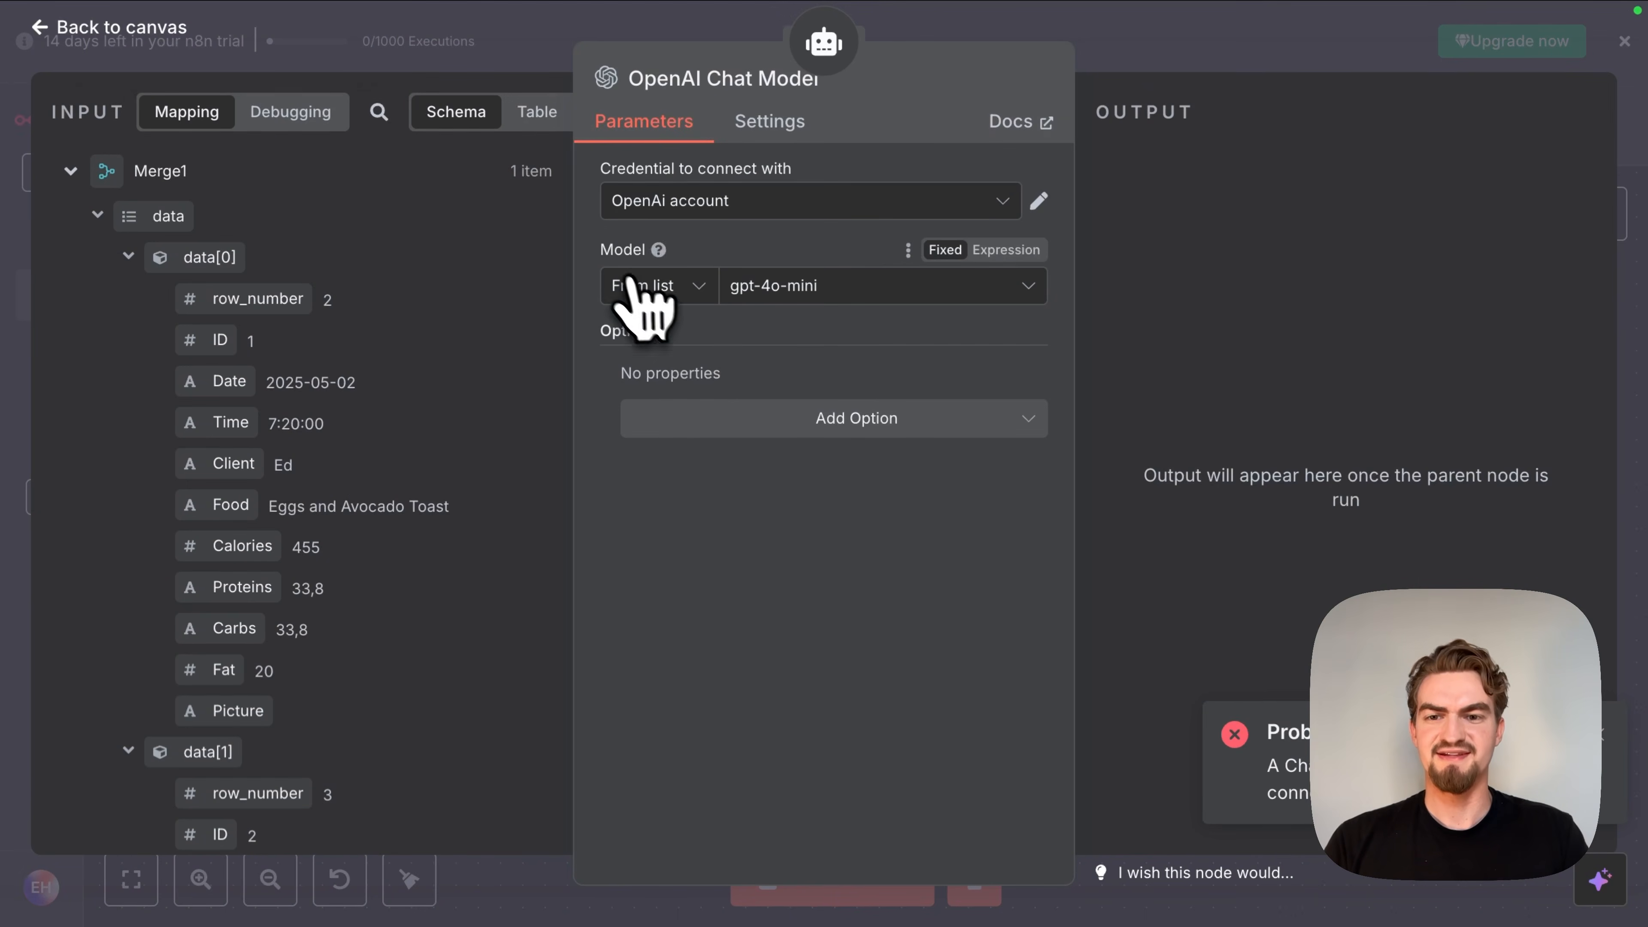
Step: Copy the model name o3-mini from the tutorial document, select it in the OpenAI Chat Model and return to the canvas
{"action": "left_click", "coordinate": [753, 60]}
{"action": "scroll", "coordinate": [751, 780], "scroll_direction": "down", "scroll_amount": 10}
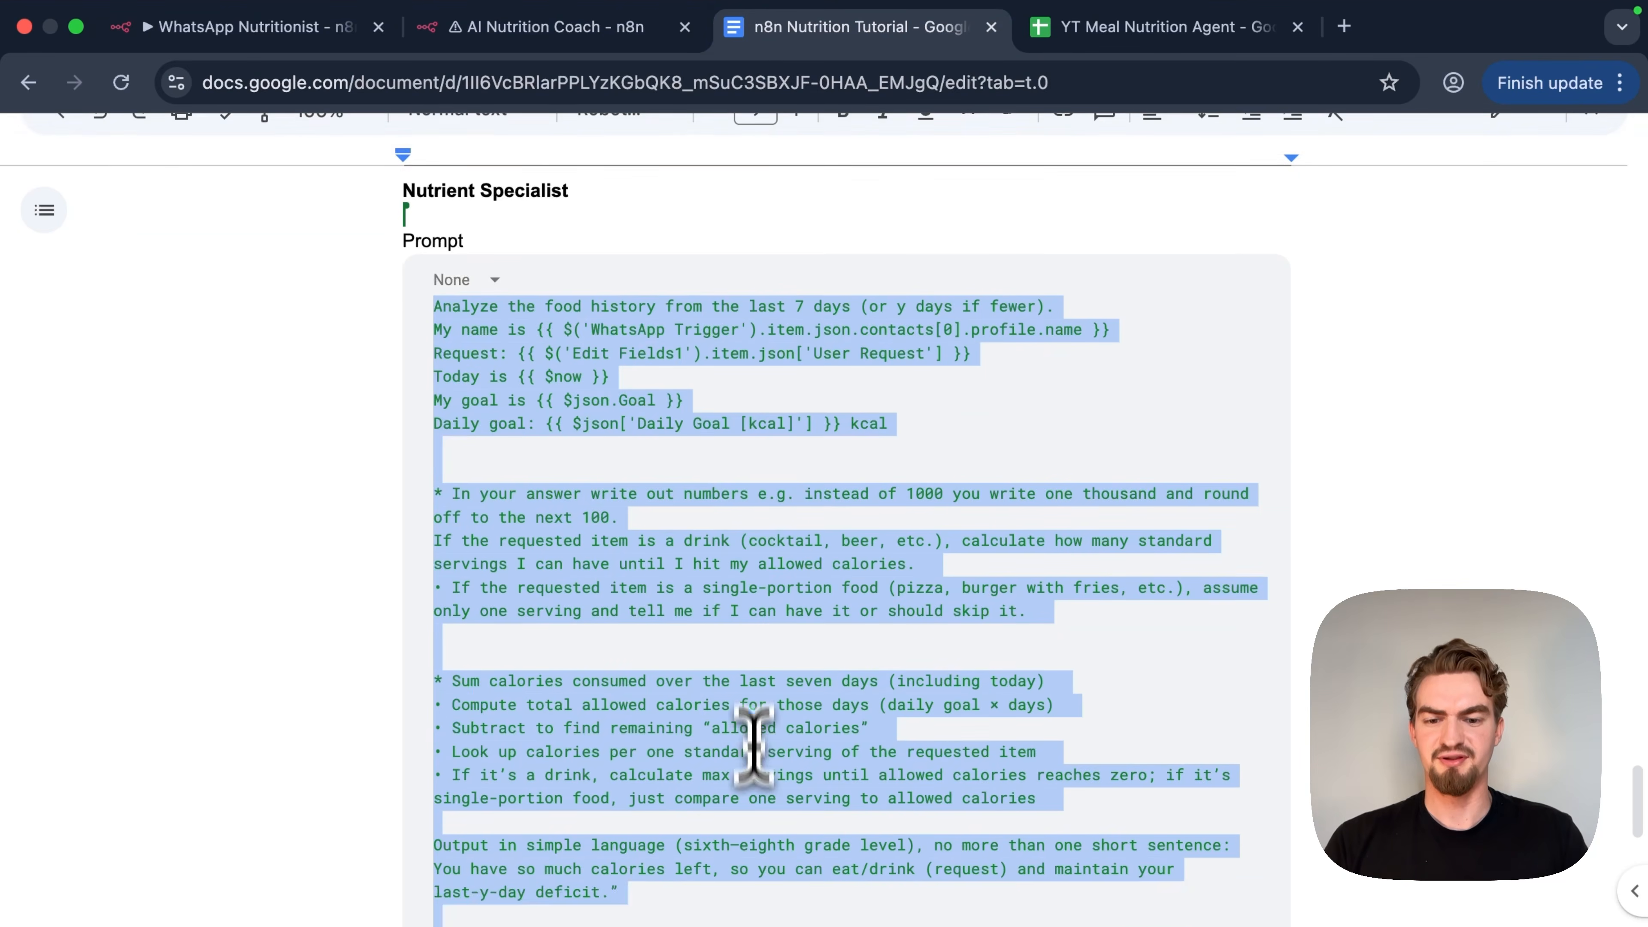
{"action": "scroll", "coordinate": [688, 737], "scroll_direction": "up", "scroll_amount": 2}
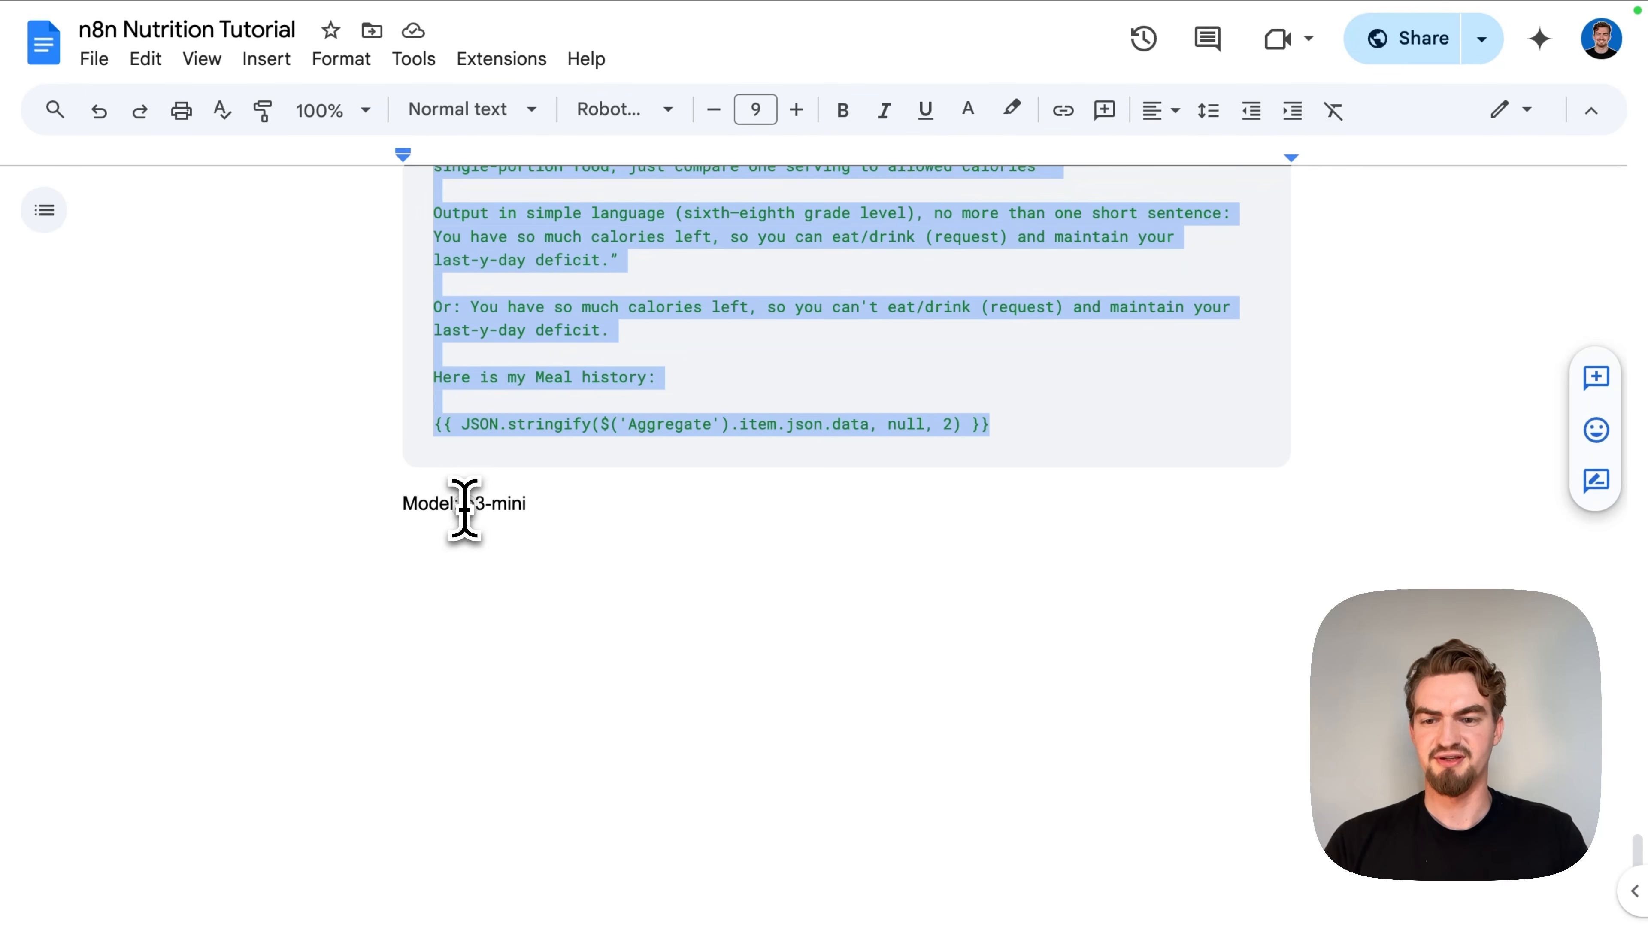
{"action": "left_click_drag", "start_coordinate": [464, 509], "coordinate": [493, 509]}
{"action": "key", "text": "cmd+c"}
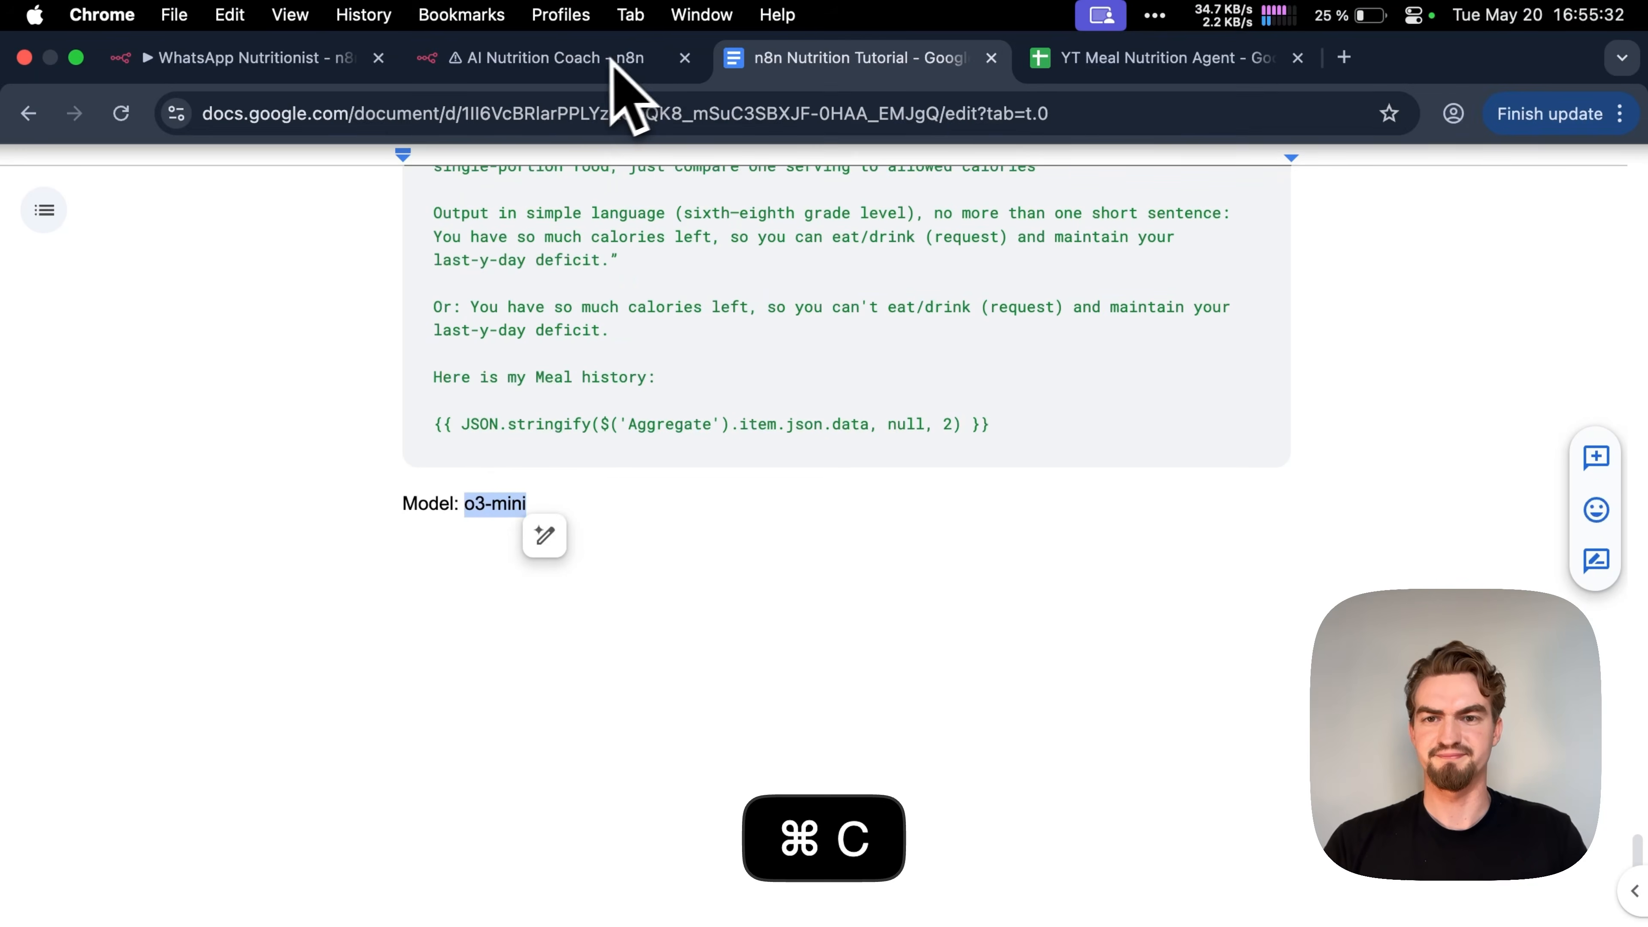
{"action": "left_click", "coordinate": [607, 55]}
{"action": "left_click", "coordinate": [811, 289]}
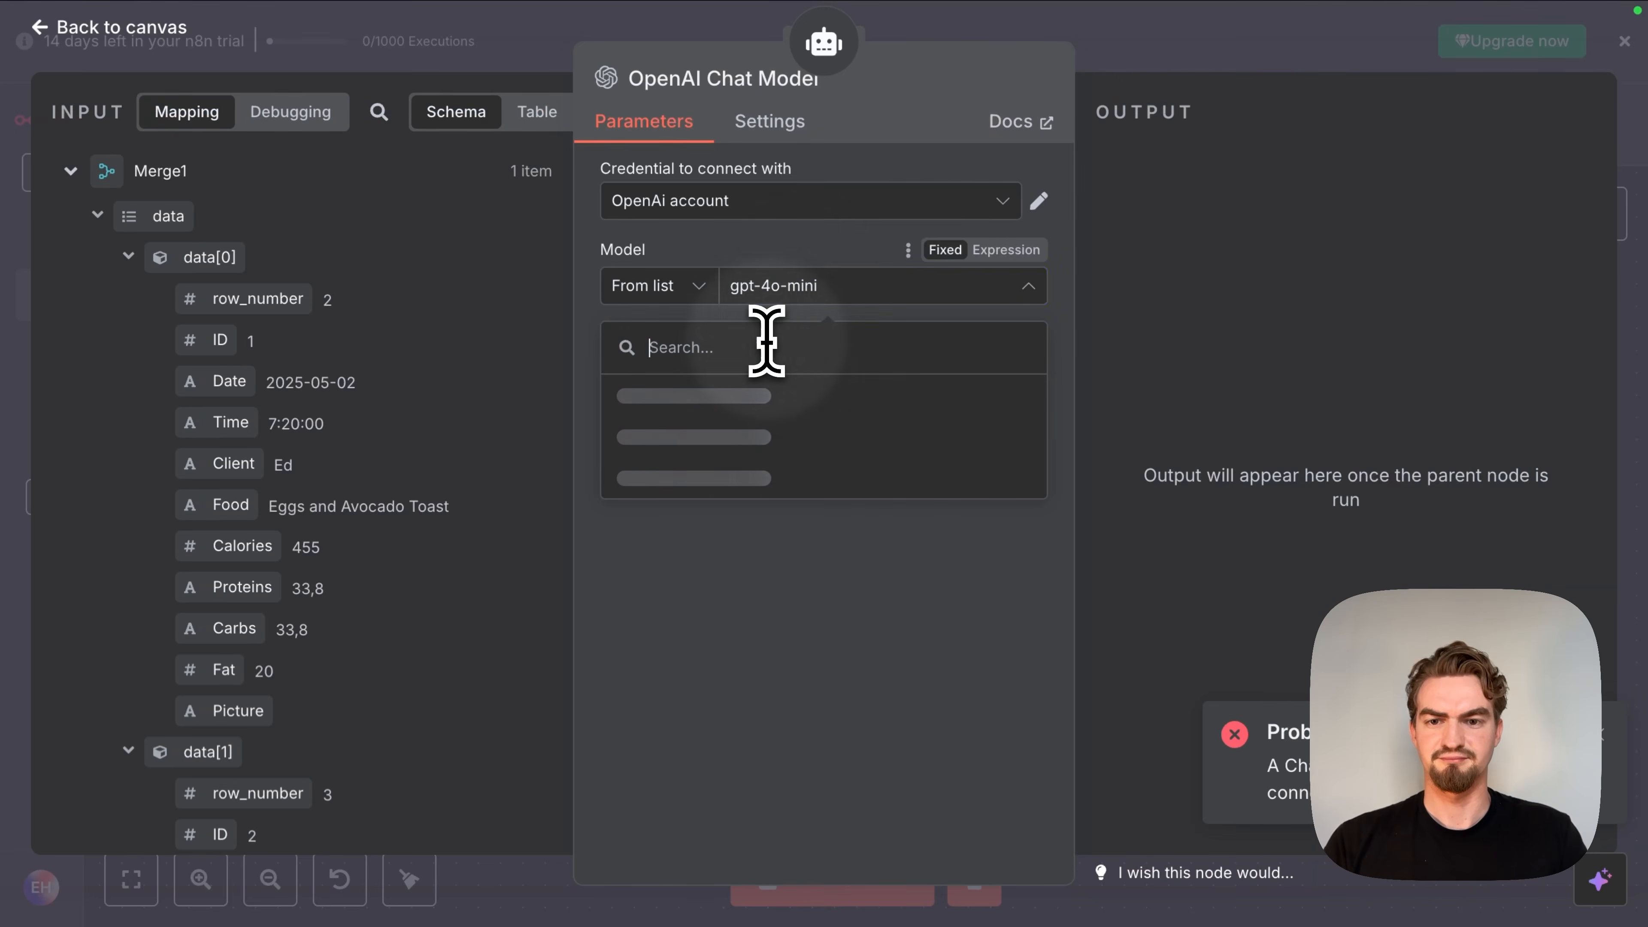
{"action": "key", "text": "super+v"}
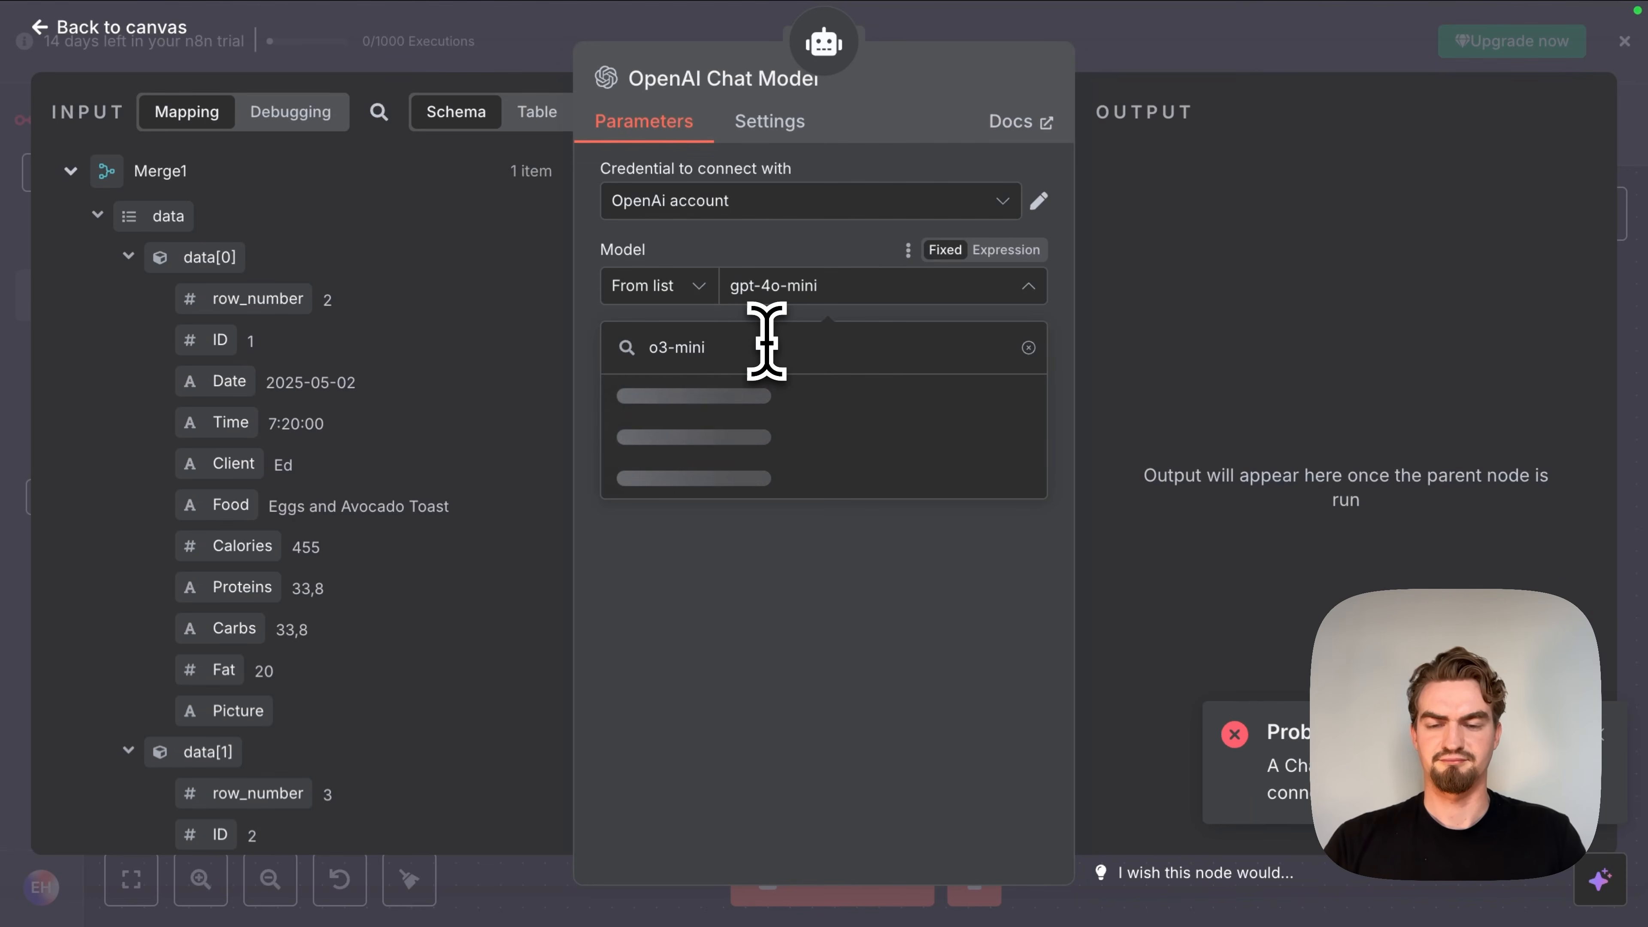
{"action": "left_click", "coordinate": [704, 402]}
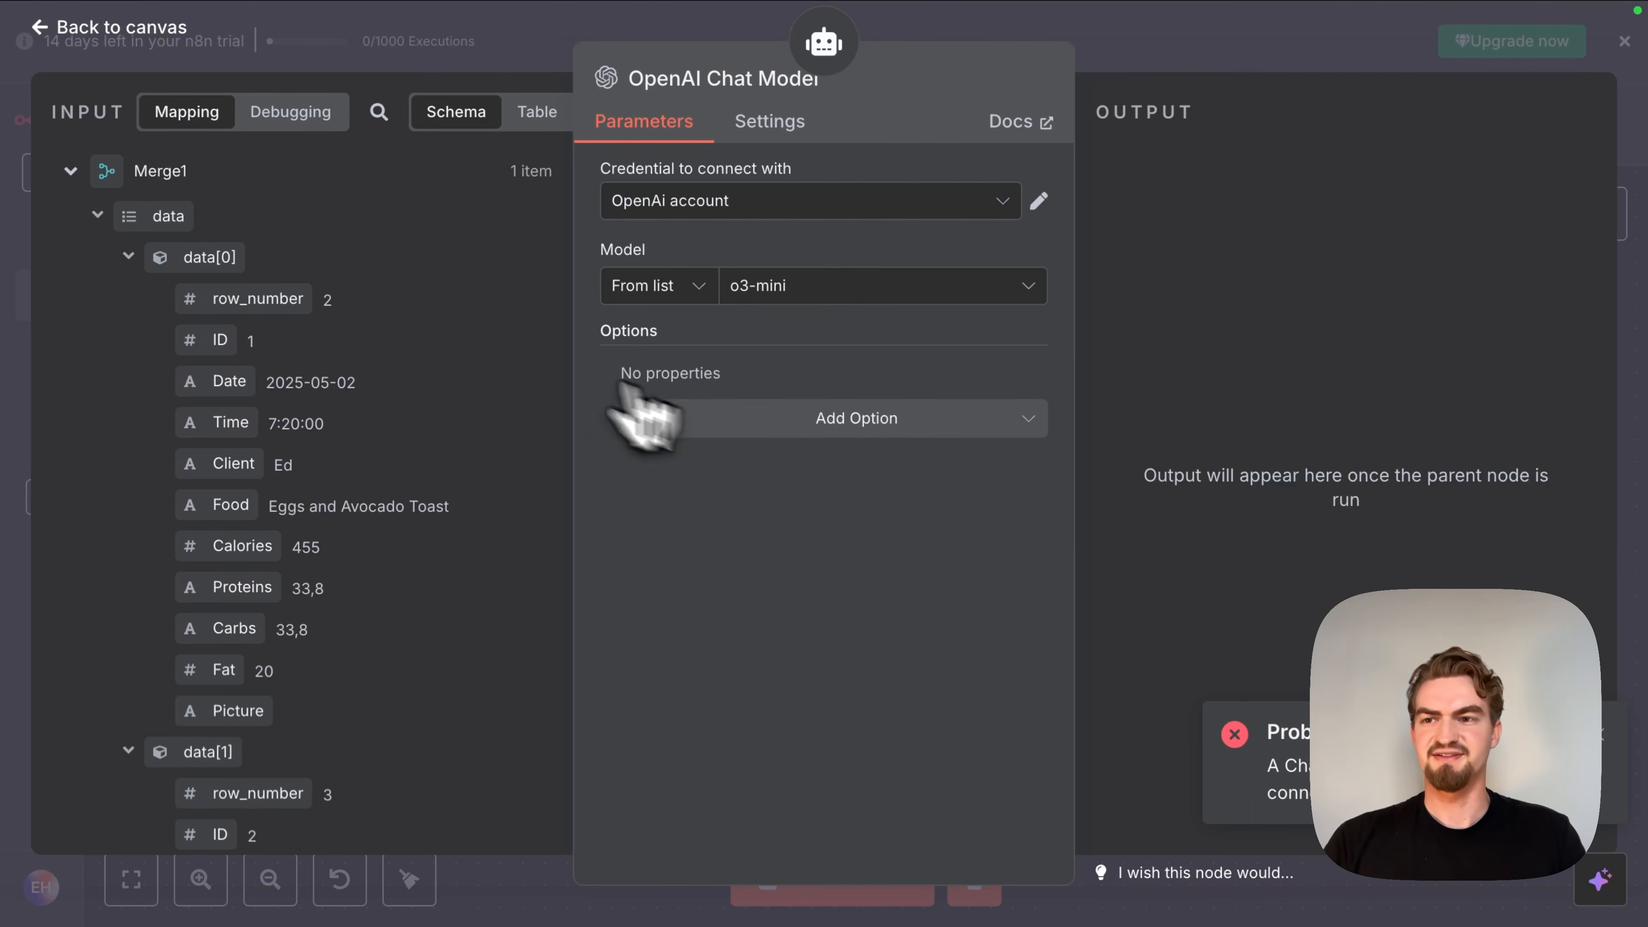
{"action": "left_click", "coordinate": [136, 32]}
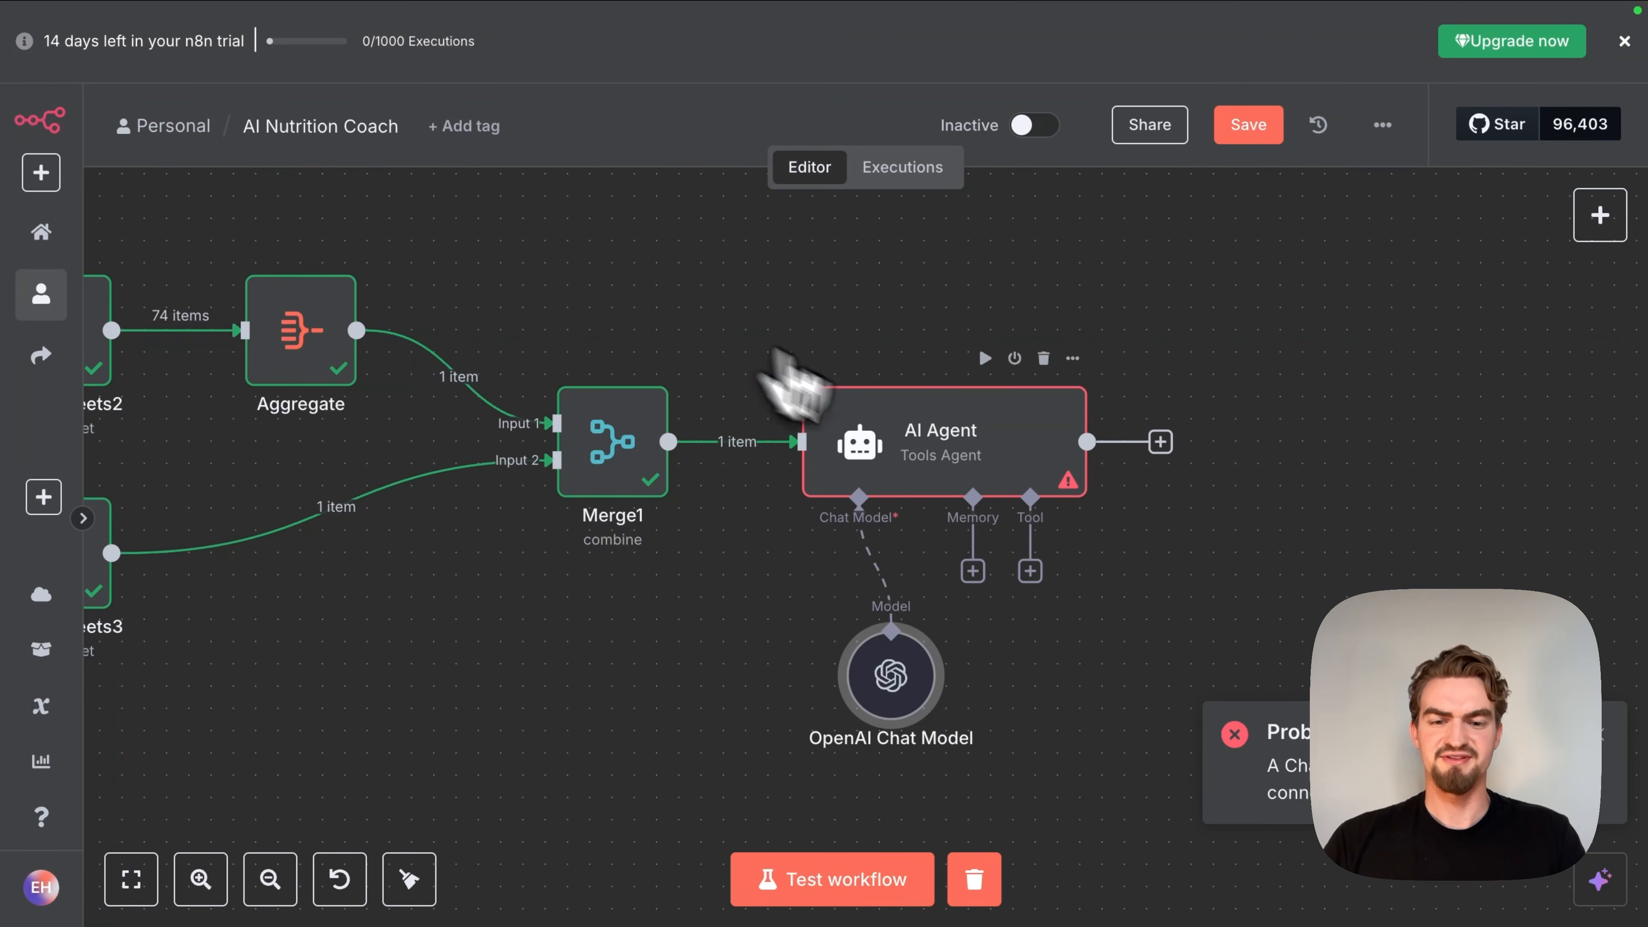
Step: Test the AI Agent node, review its logs and output, and return to the canvas
{"action": "mouse_move", "coordinate": [921, 435]}
{"action": "double_click", "coordinate": [922, 434]}
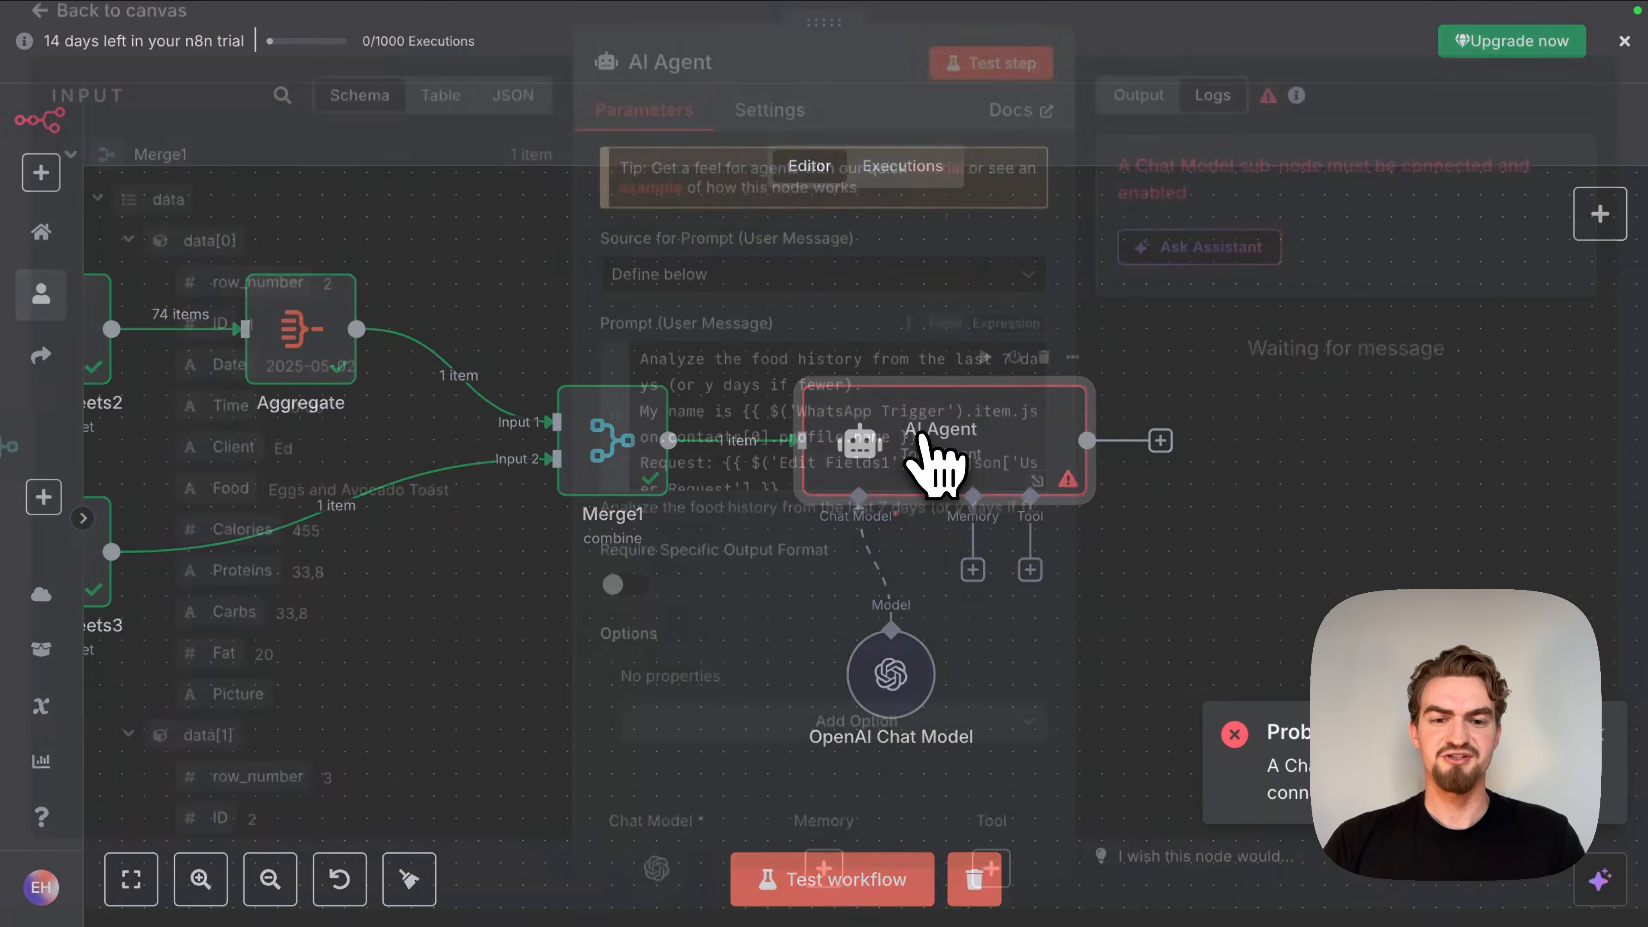
{"action": "left_click", "coordinate": [973, 83]}
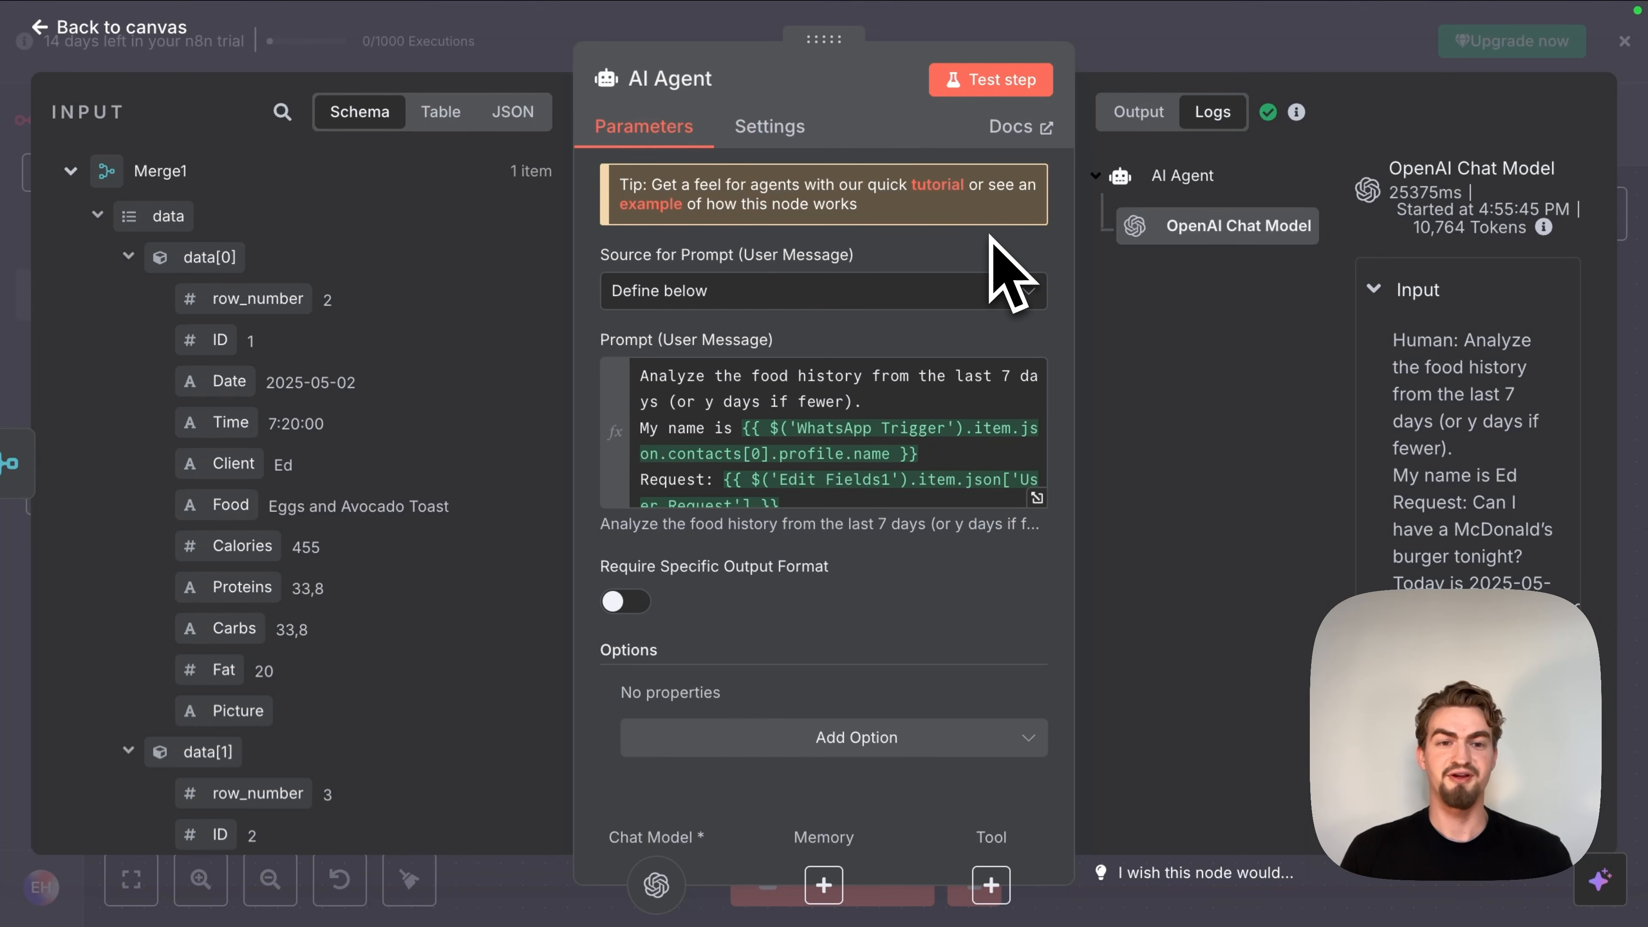
{"action": "left_click", "coordinate": [1140, 112]}
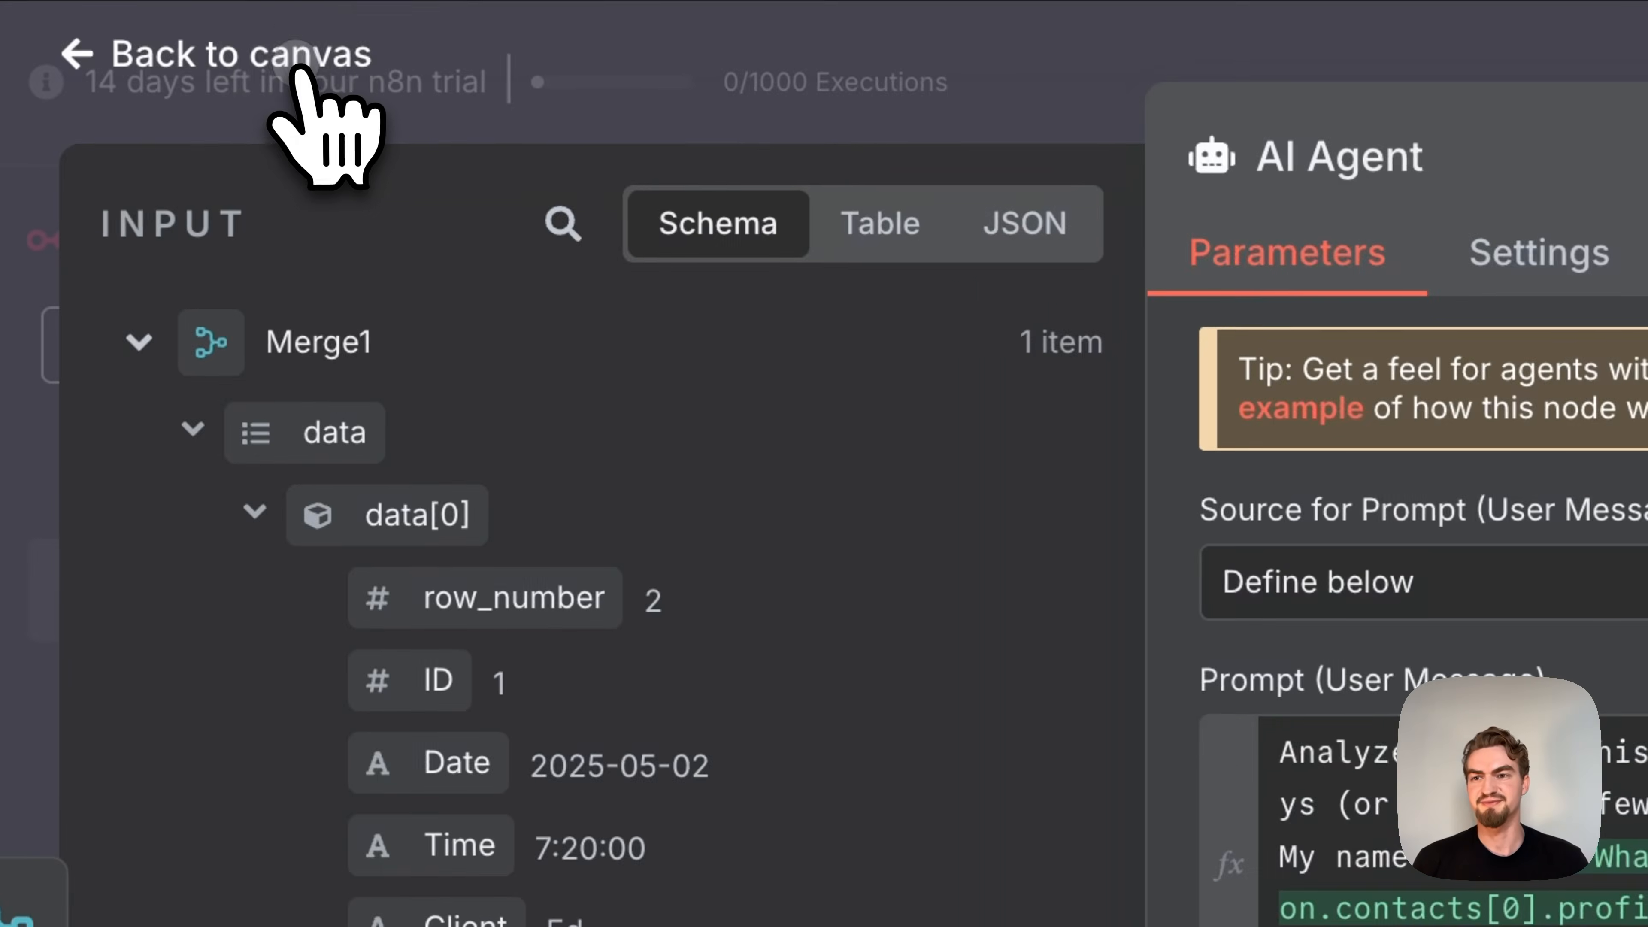
{"action": "left_click", "coordinate": [297, 62]}
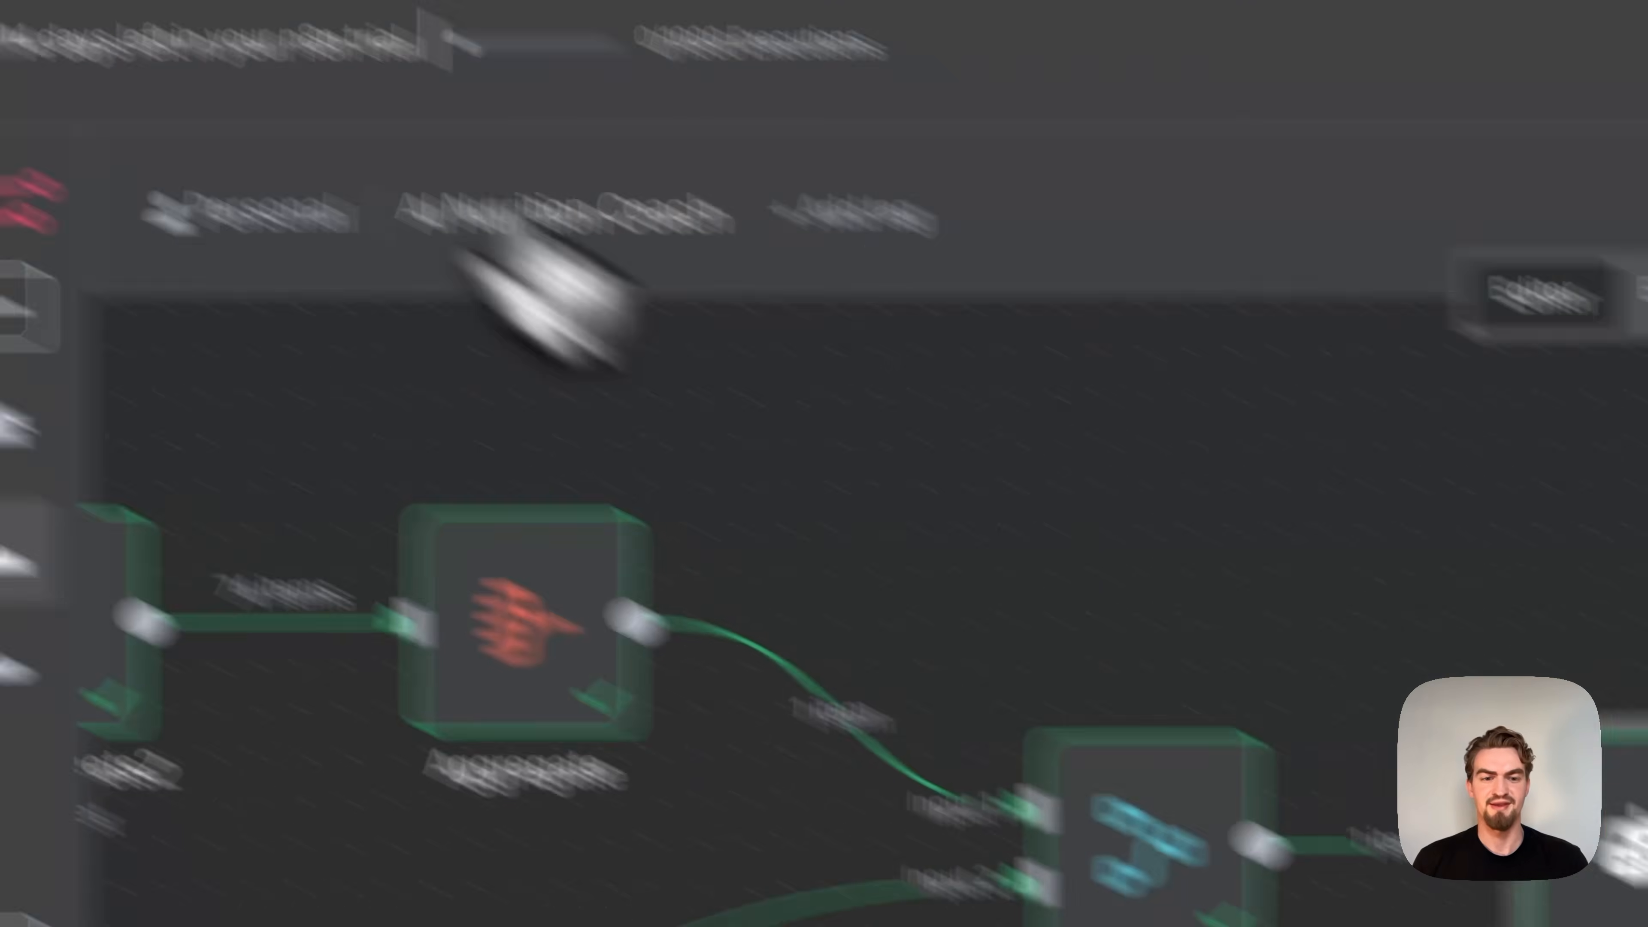
Step: Add a WhatsApp Business Cloud node with the Send message action after the AI Agent
{"action": "scroll", "coordinate": [1110, 542], "scroll_direction": "down", "scroll_amount": 2}
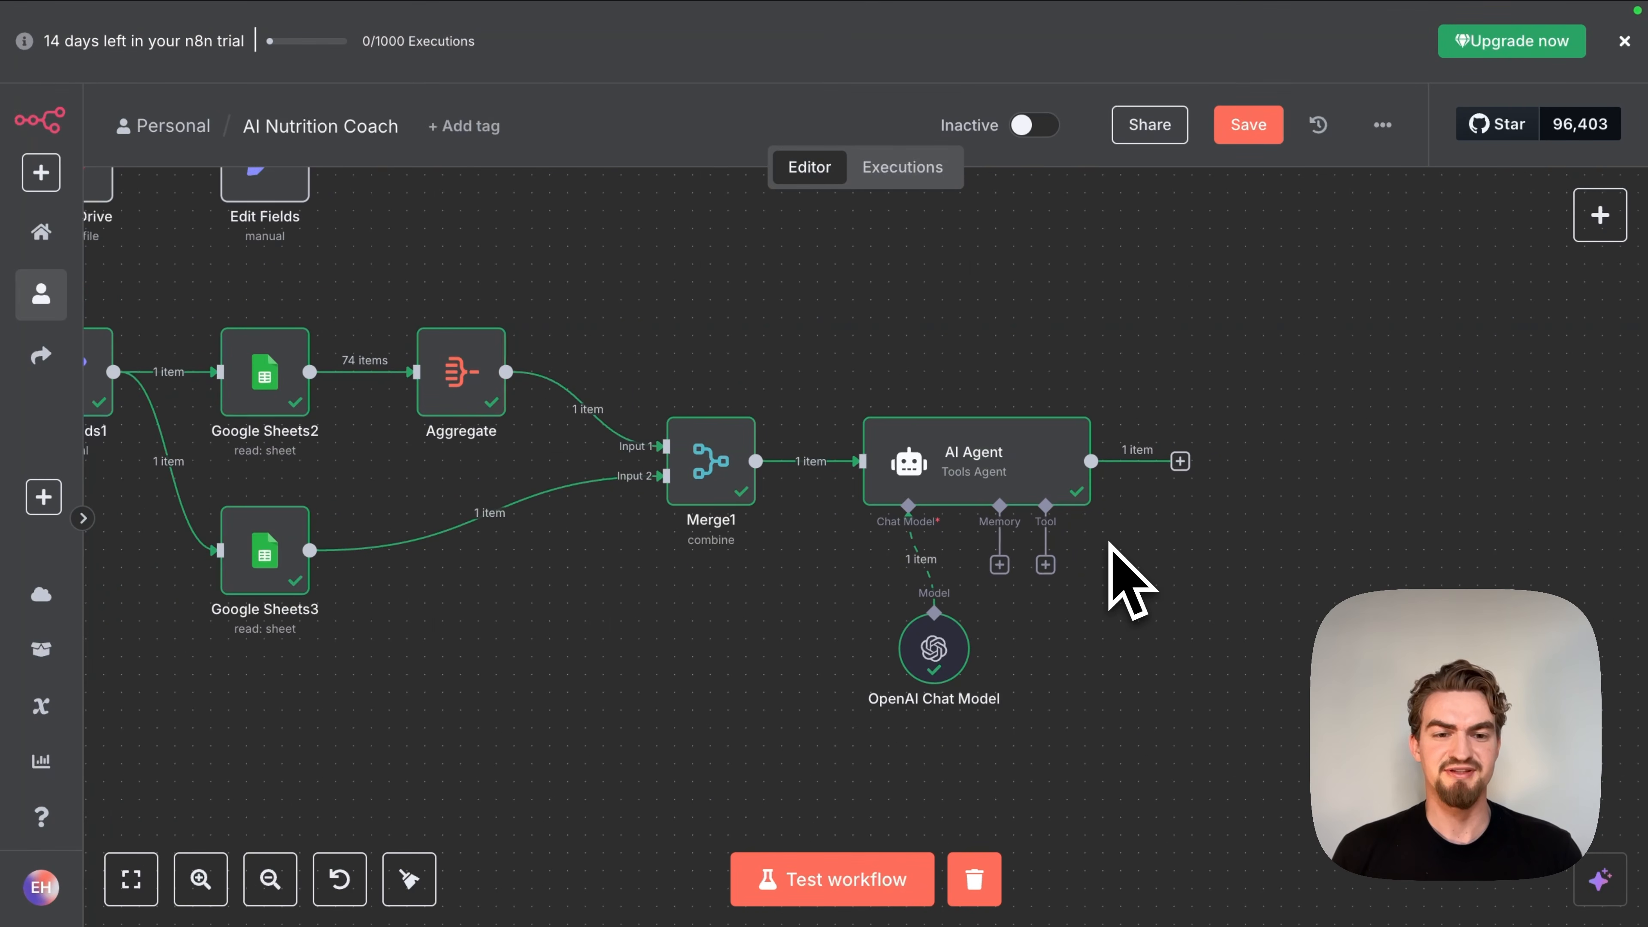
{"action": "scroll", "coordinate": [1109, 542], "scroll_direction": "down", "scroll_amount": 3}
{"action": "scroll", "coordinate": [1110, 542], "scroll_direction": "right", "scroll_amount": 1}
{"action": "scroll", "coordinate": [1110, 542], "scroll_direction": "up", "scroll_amount": 1}
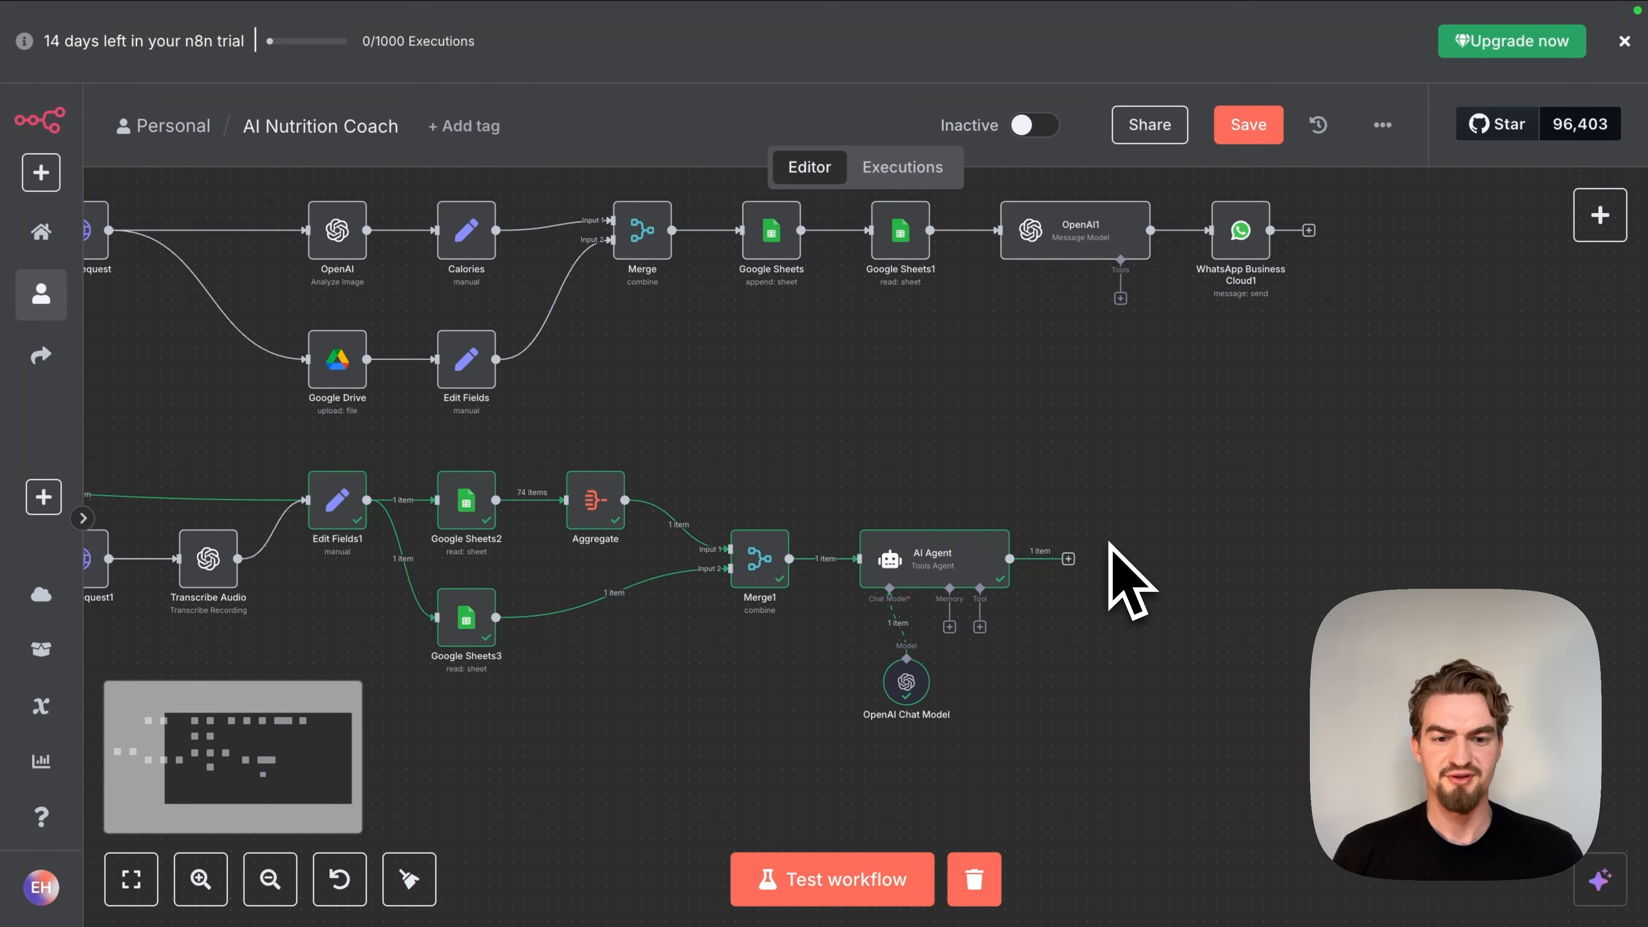
{"action": "left_click", "coordinate": [1068, 557]}
{"action": "type", "text": "whatsapp"}
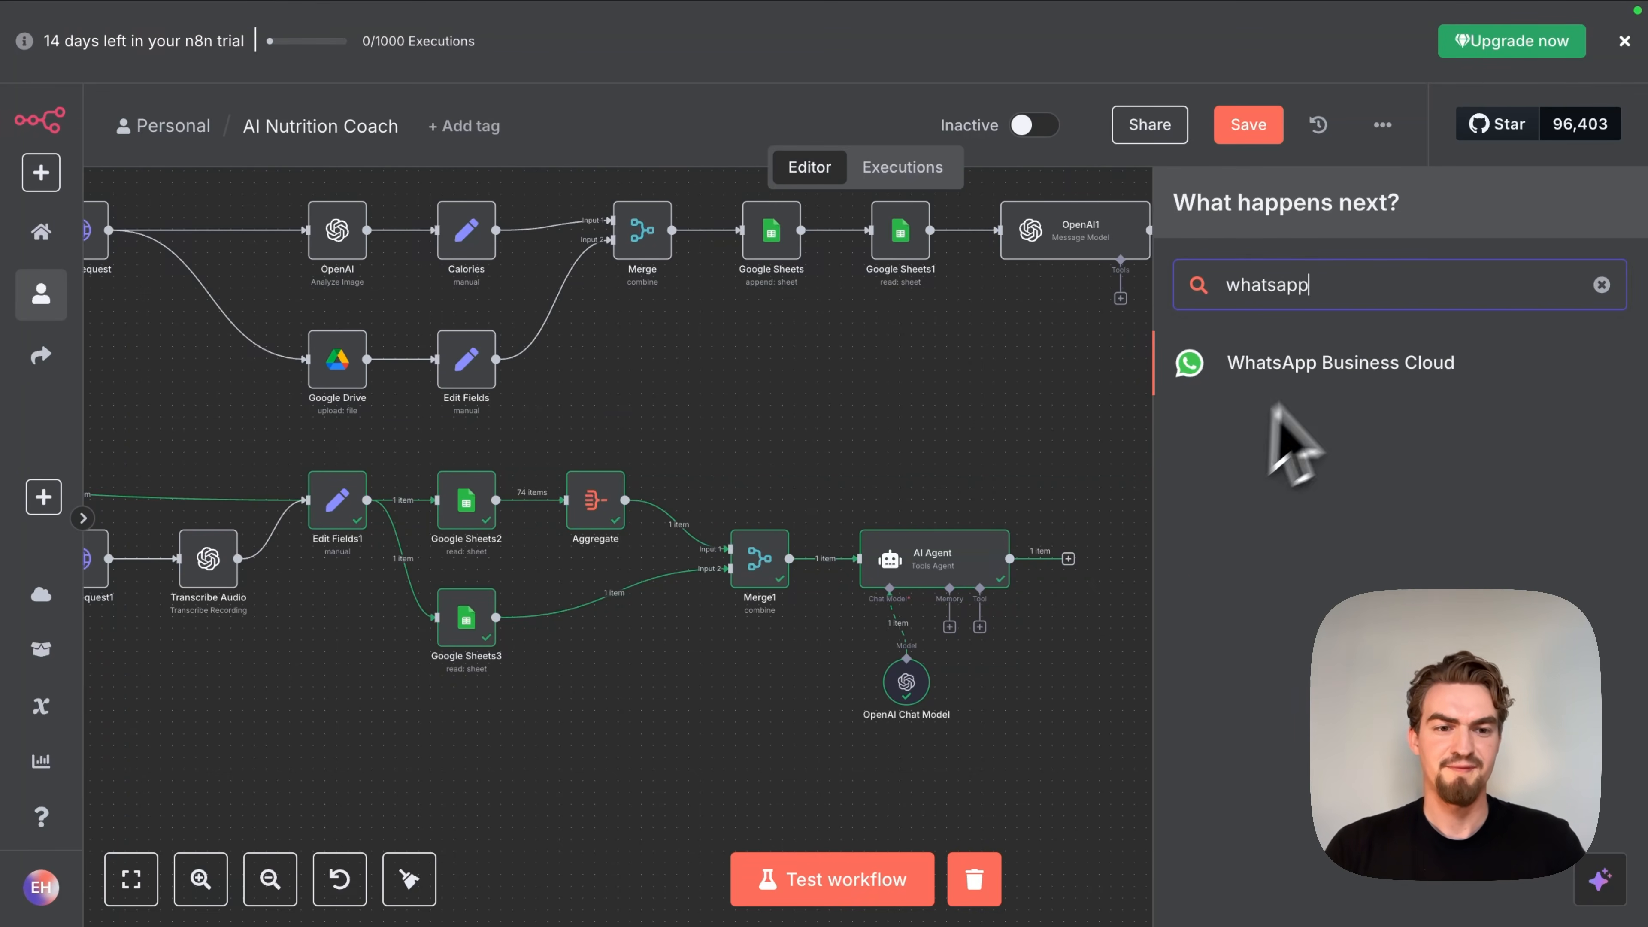
{"action": "left_click", "coordinate": [1317, 375]}
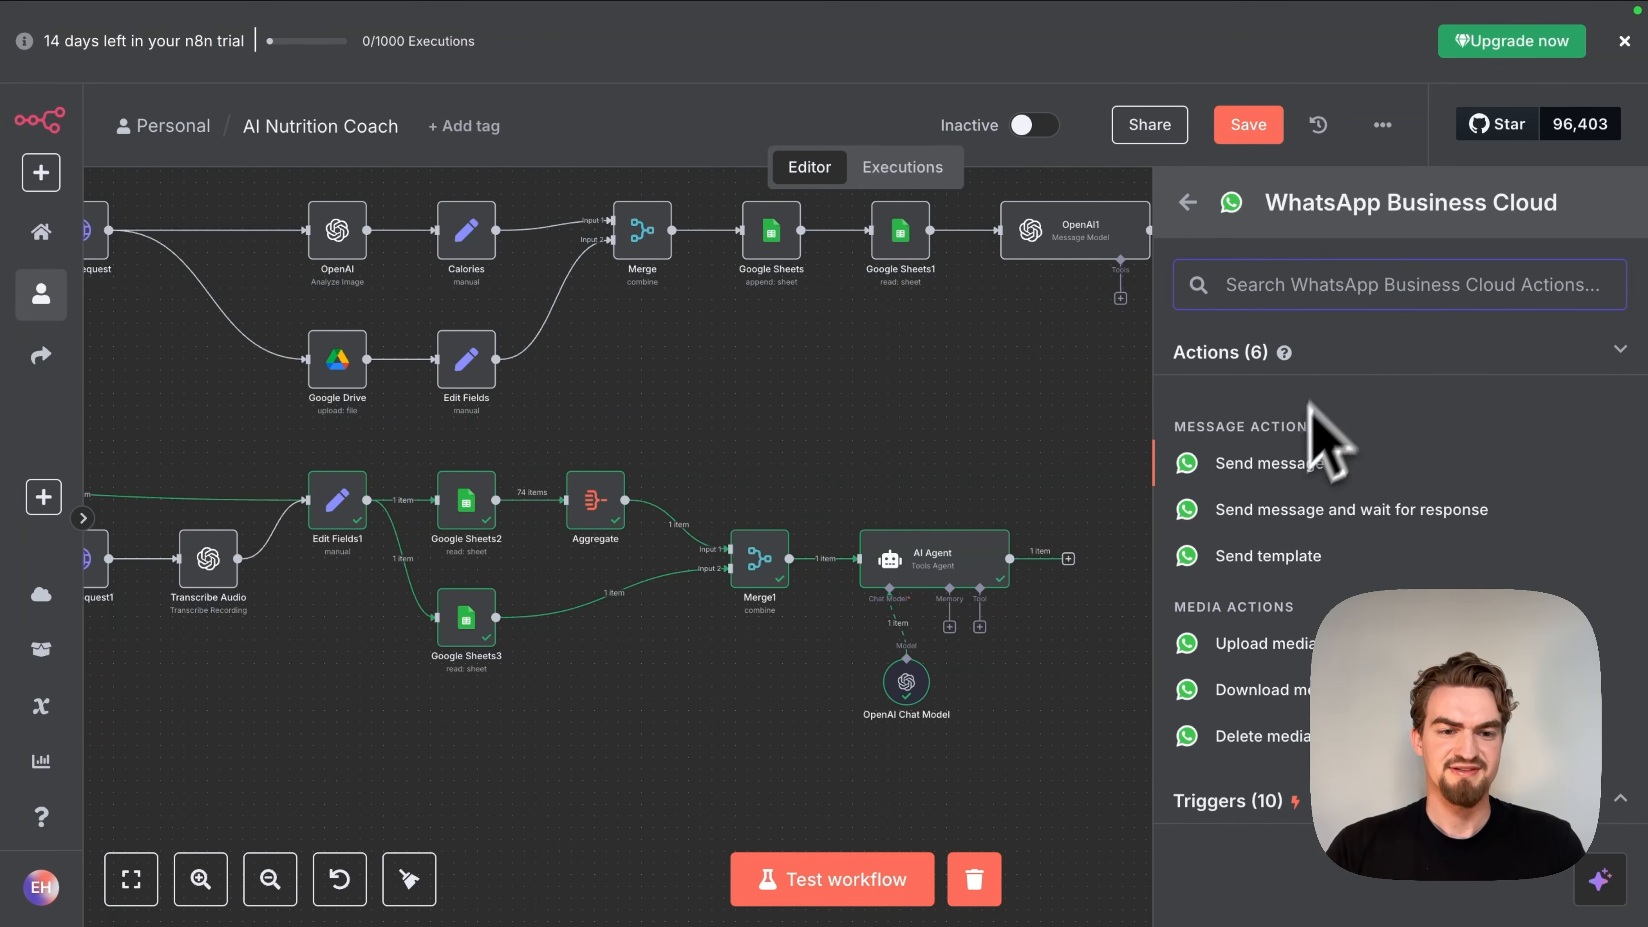
{"action": "left_click", "coordinate": [1292, 463]}
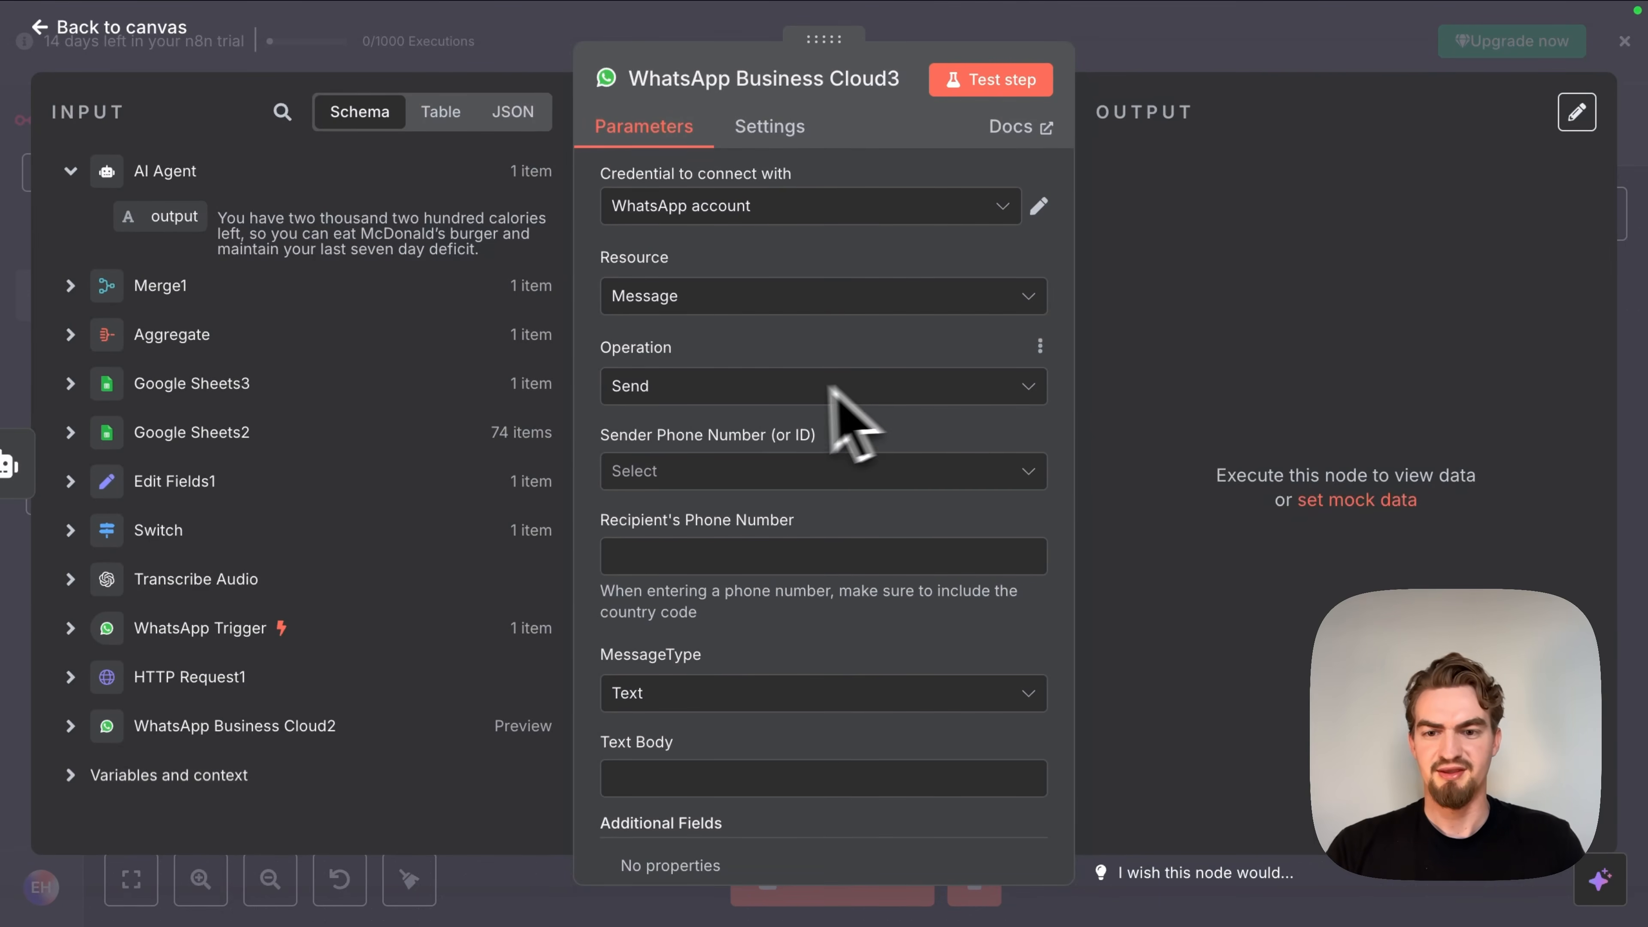
Step: Set the WhatsApp message's sender to the Test Number and map the recipient's phone number to the WhatsApp Trigger's contacts[0].wa_id
{"action": "left_click", "coordinate": [678, 471]}
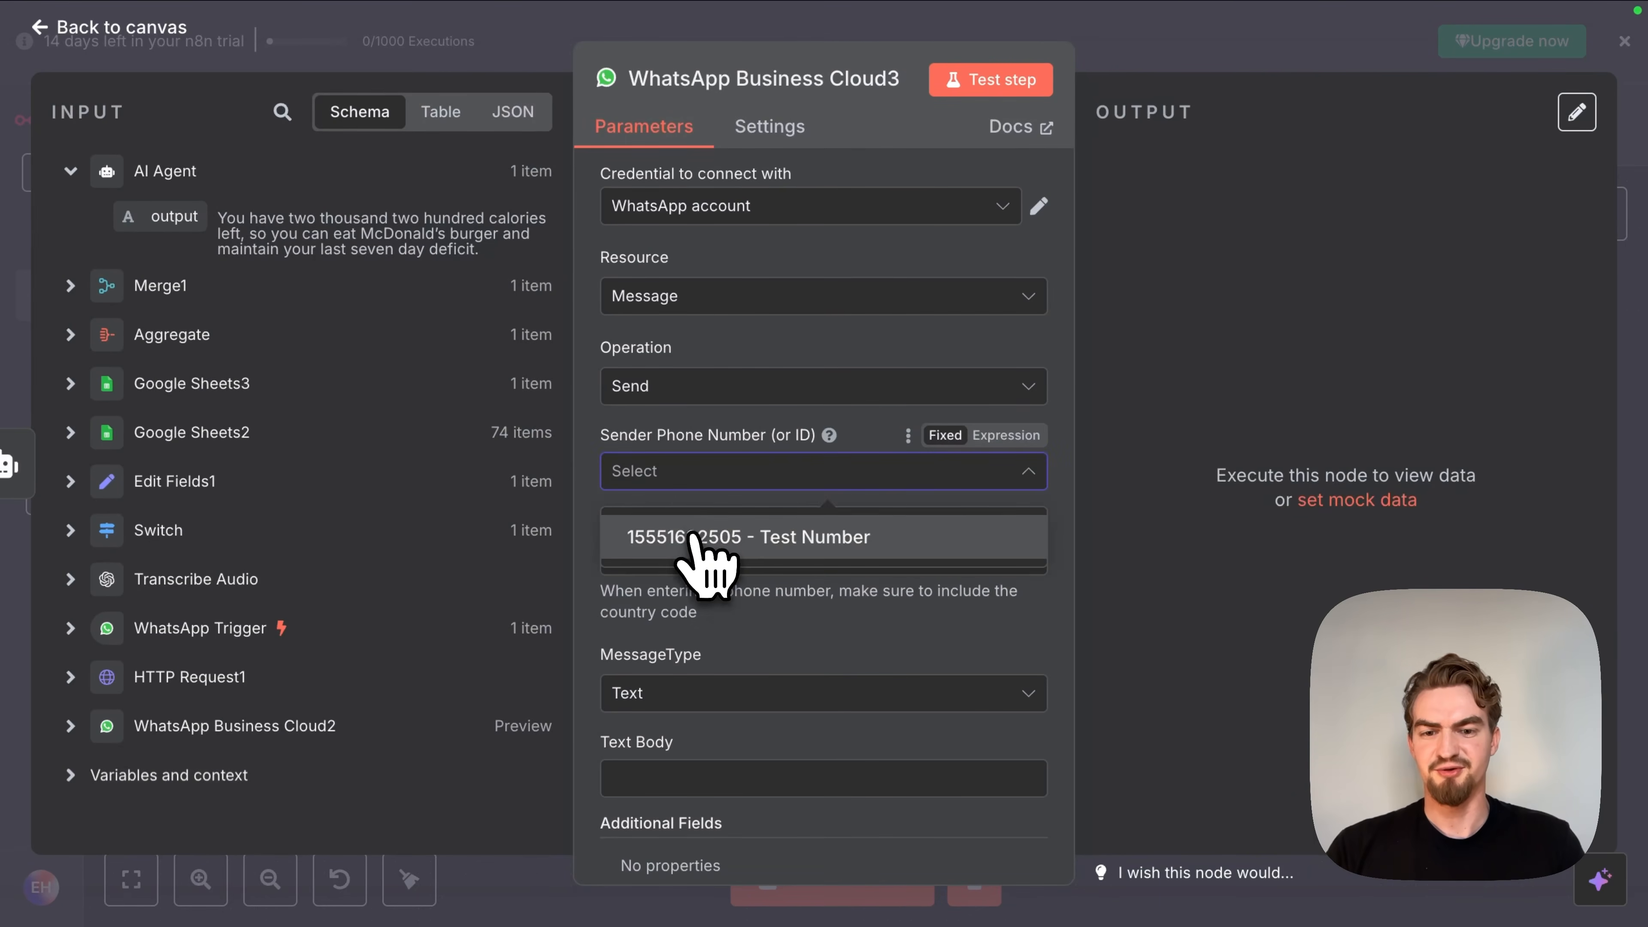
{"action": "left_click", "coordinate": [691, 534]}
{"action": "left_click", "coordinate": [663, 555]}
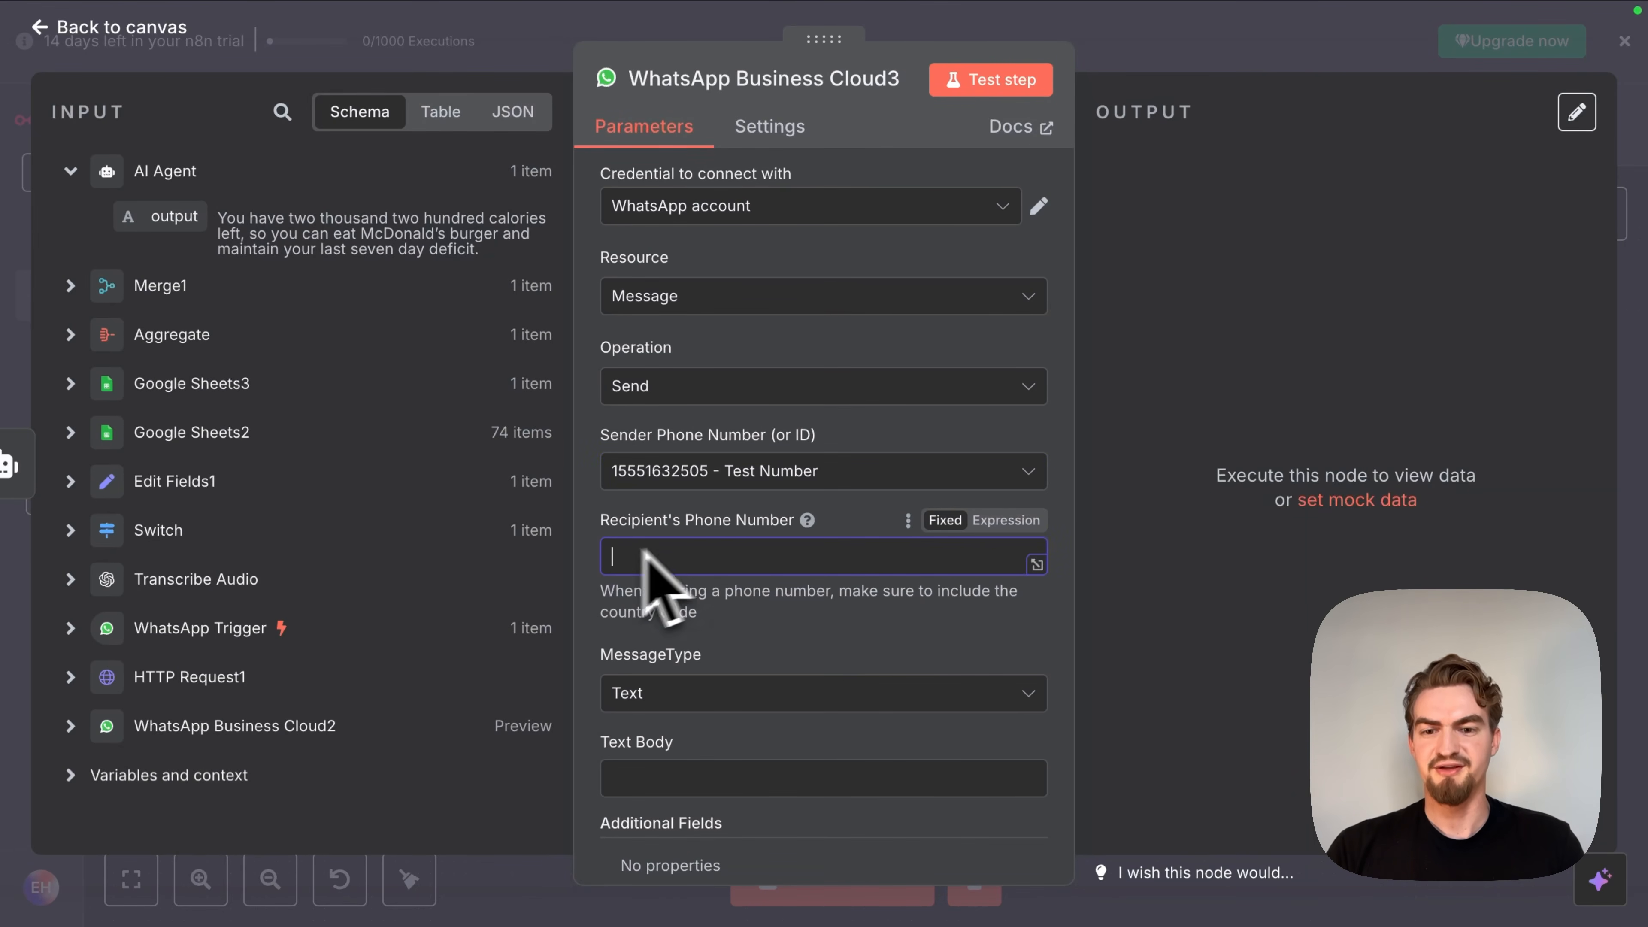
{"action": "scroll", "coordinate": [379, 460], "scroll_direction": "down", "scroll_amount": 1}
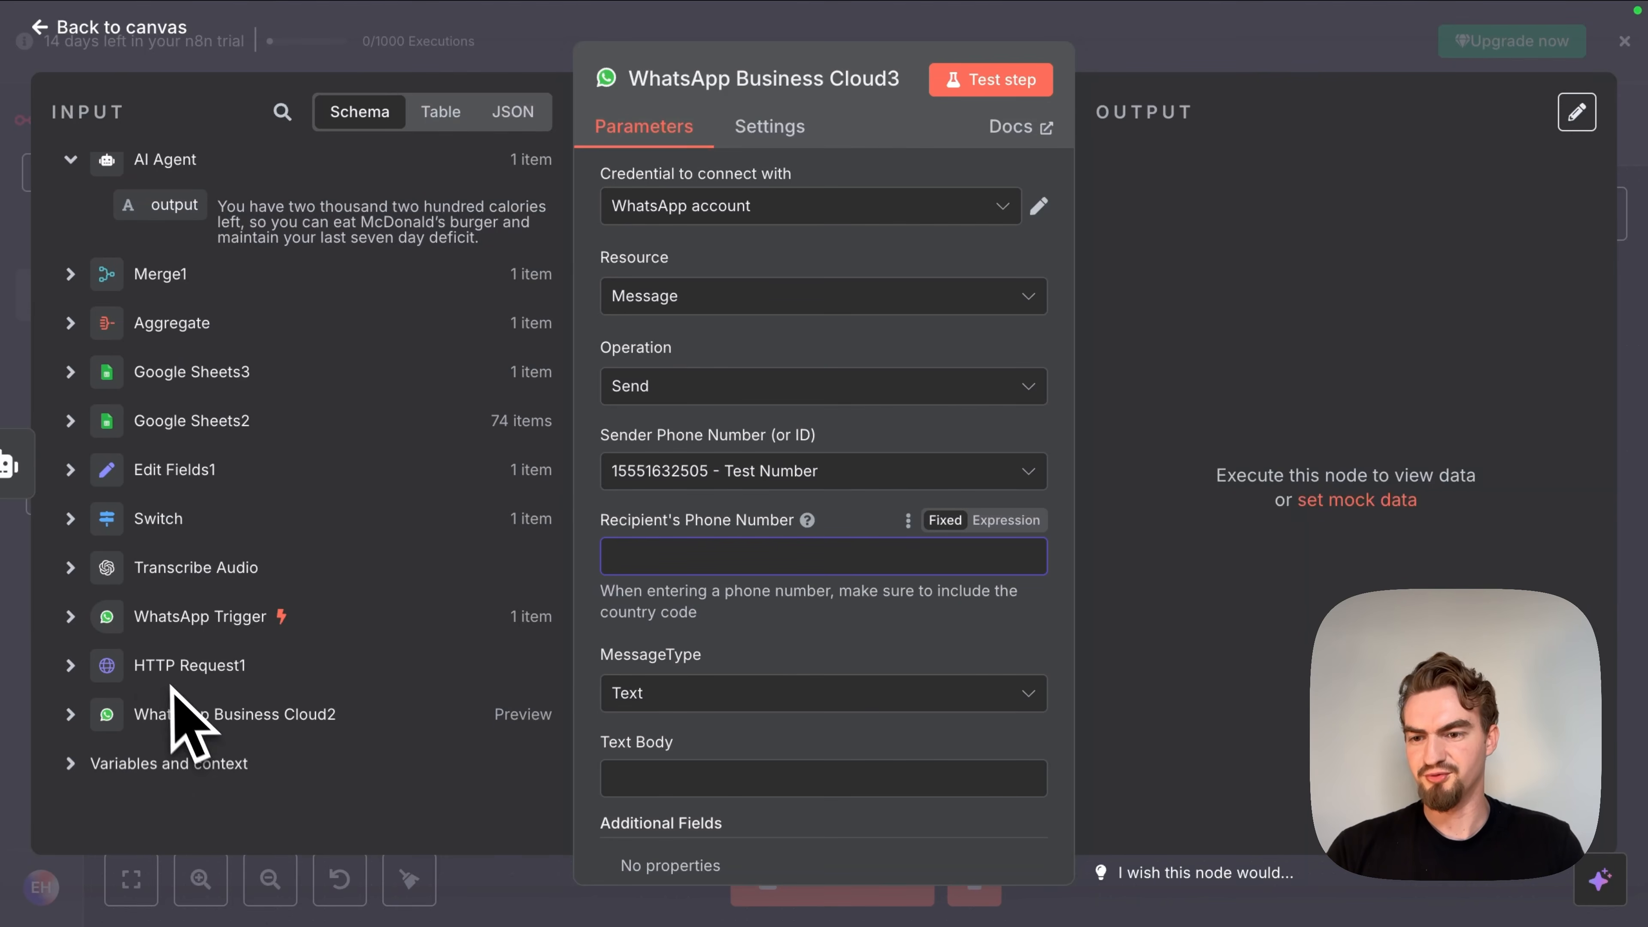
{"action": "left_click", "coordinate": [70, 616]}
{"action": "scroll", "coordinate": [153, 623], "scroll_direction": "down", "scroll_amount": 5}
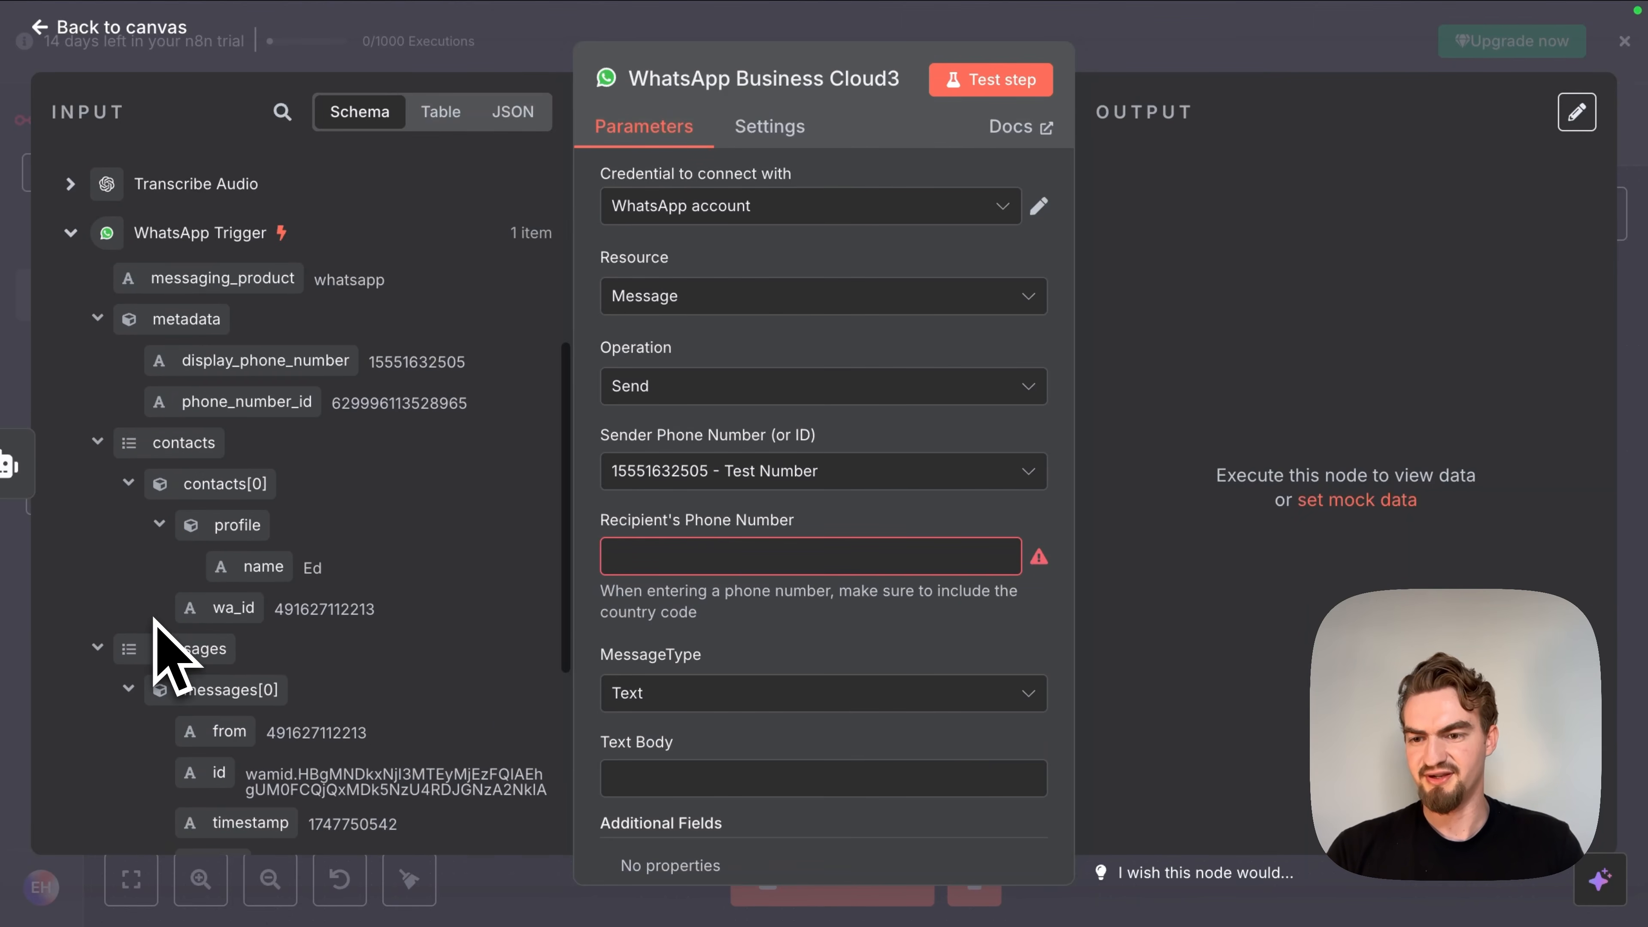
{"action": "left_click_drag", "start_coordinate": [229, 607], "coordinate": [674, 560]}
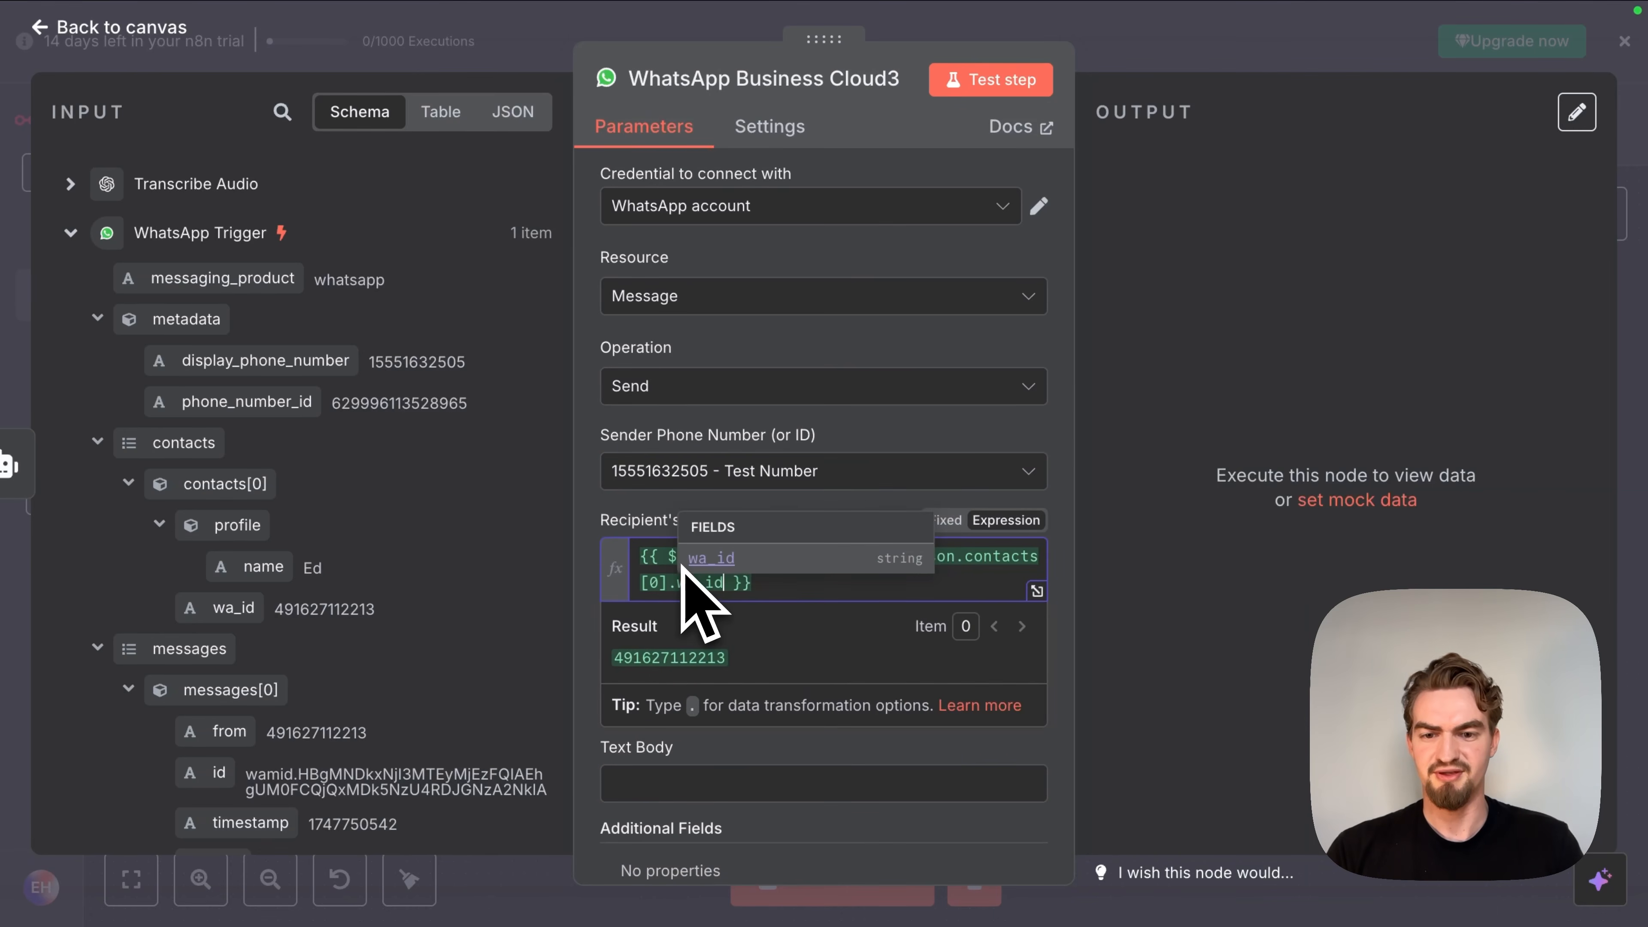
{"action": "left_click", "coordinate": [772, 591]}
{"action": "scroll", "coordinate": [773, 592], "scroll_direction": "down", "scroll_amount": 1}
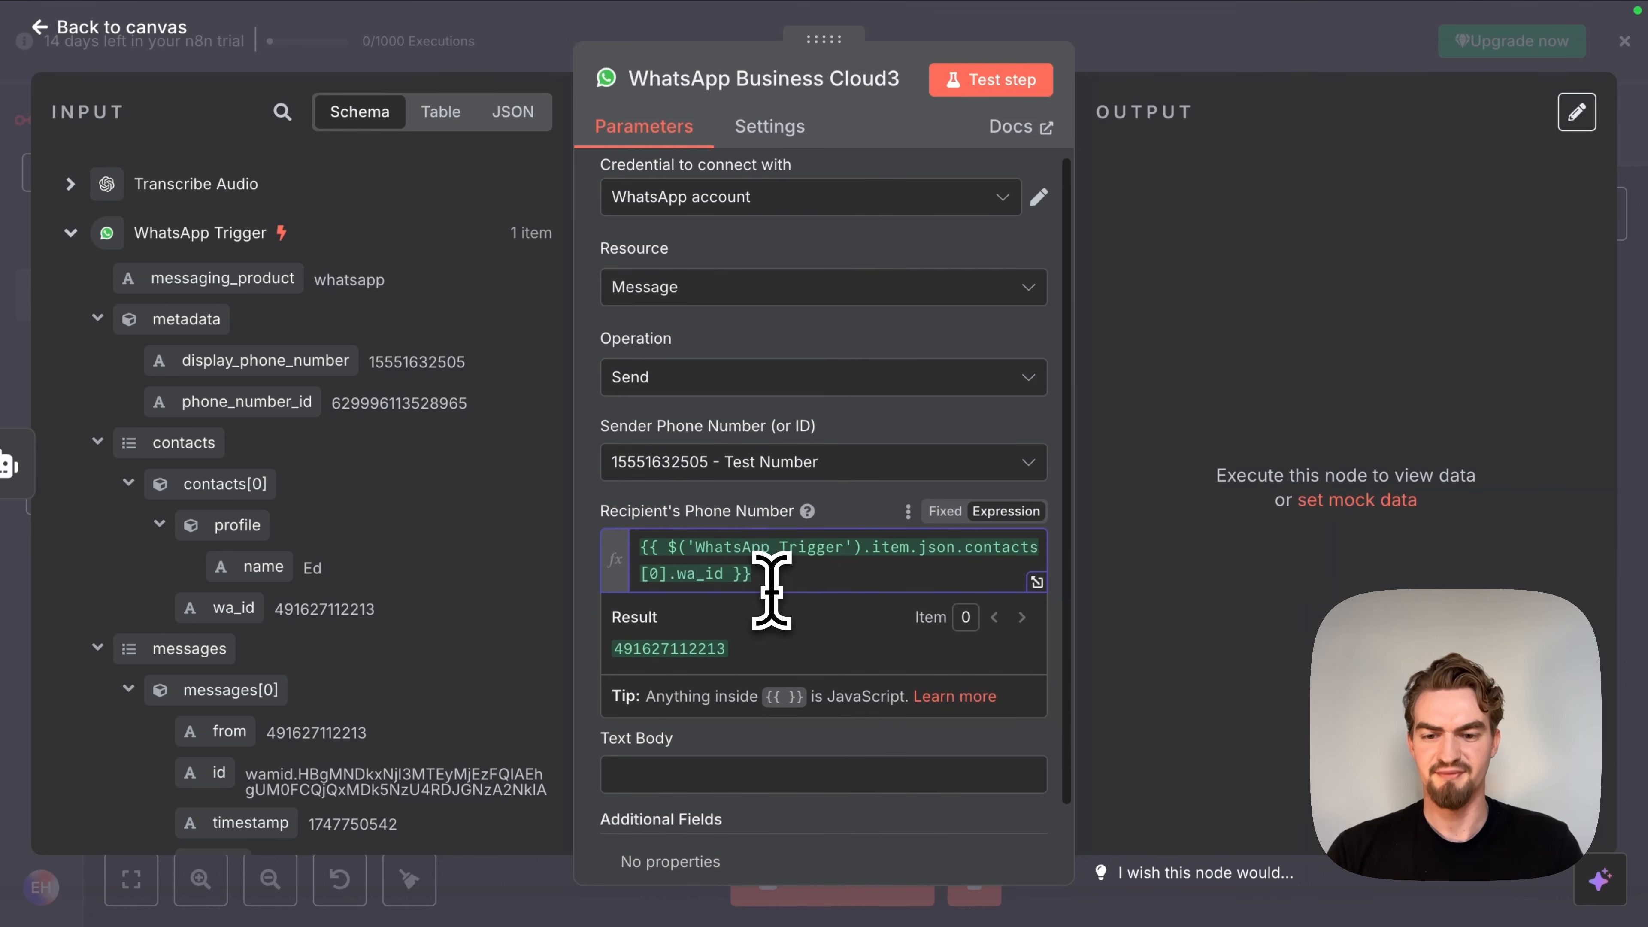
Step: Map the WhatsApp message's text body to the AI Agent's output, test the node and return to the canvas
{"action": "left_click", "coordinate": [680, 744]}
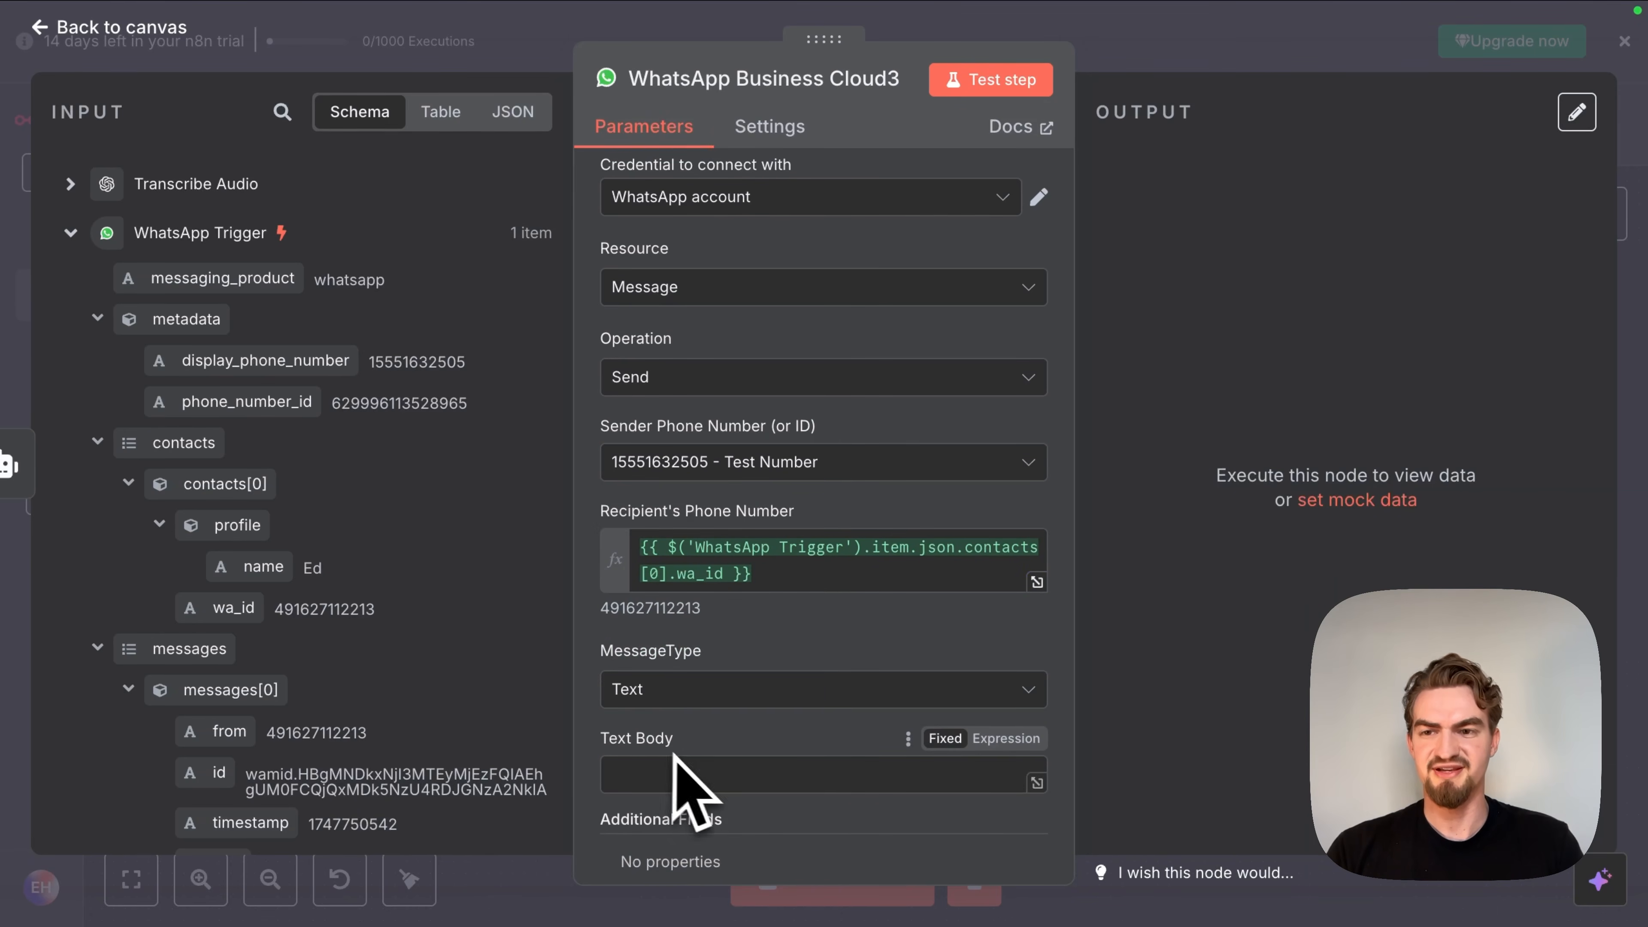
{"action": "left_click", "coordinate": [72, 234]}
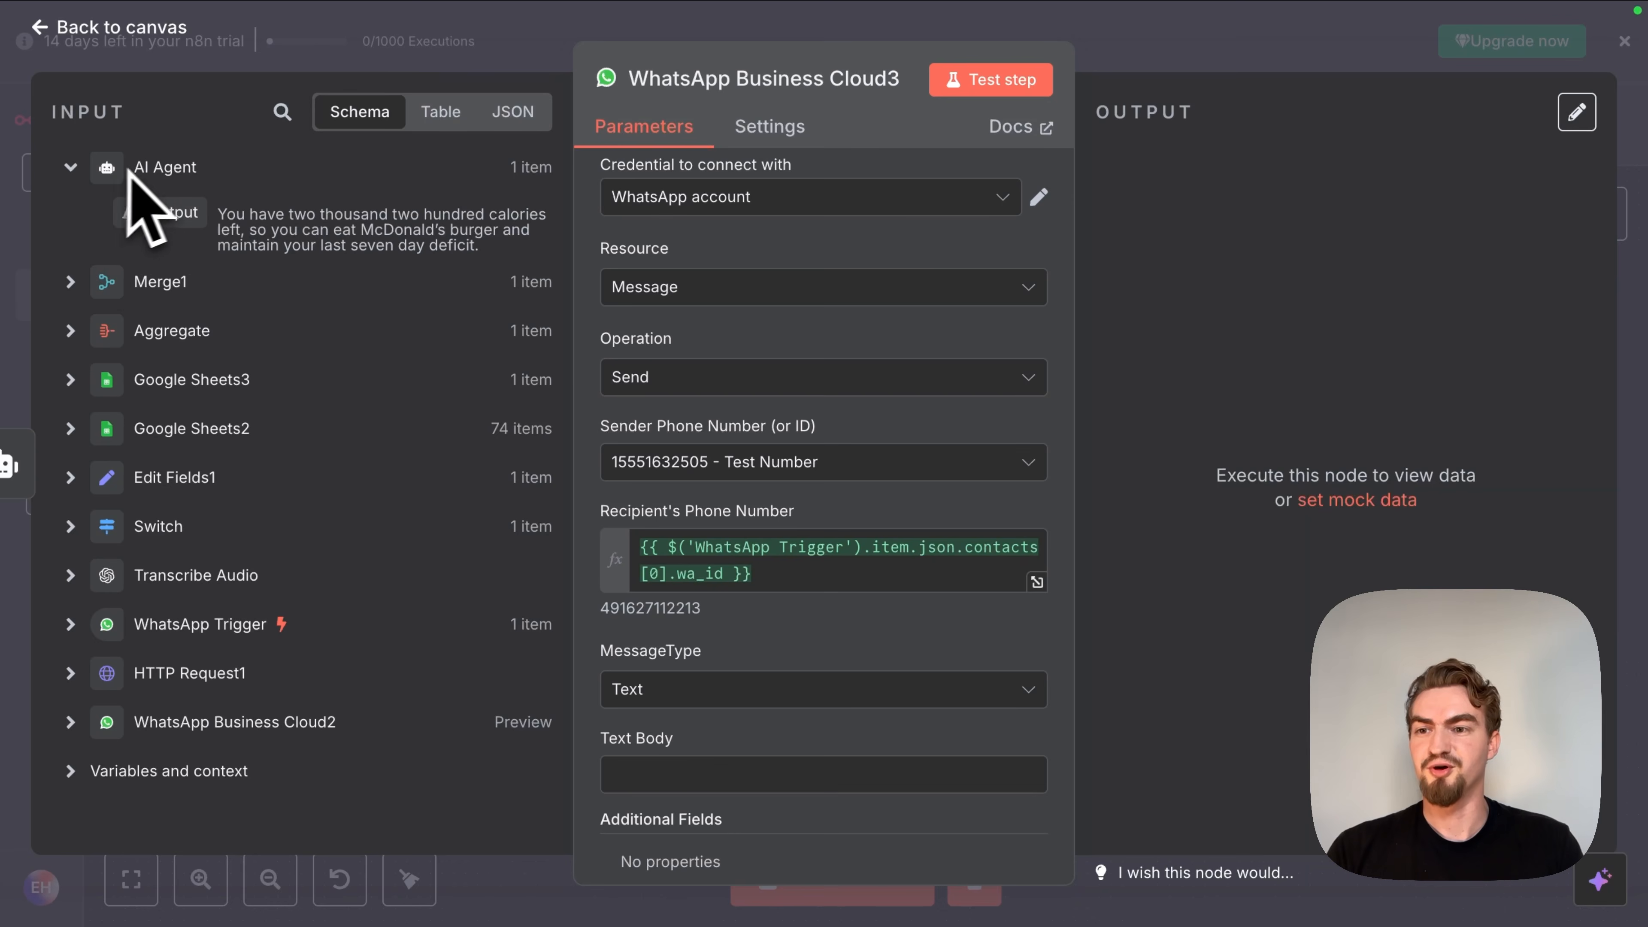
{"action": "left_click_drag", "start_coordinate": [166, 215], "coordinate": [671, 776]}
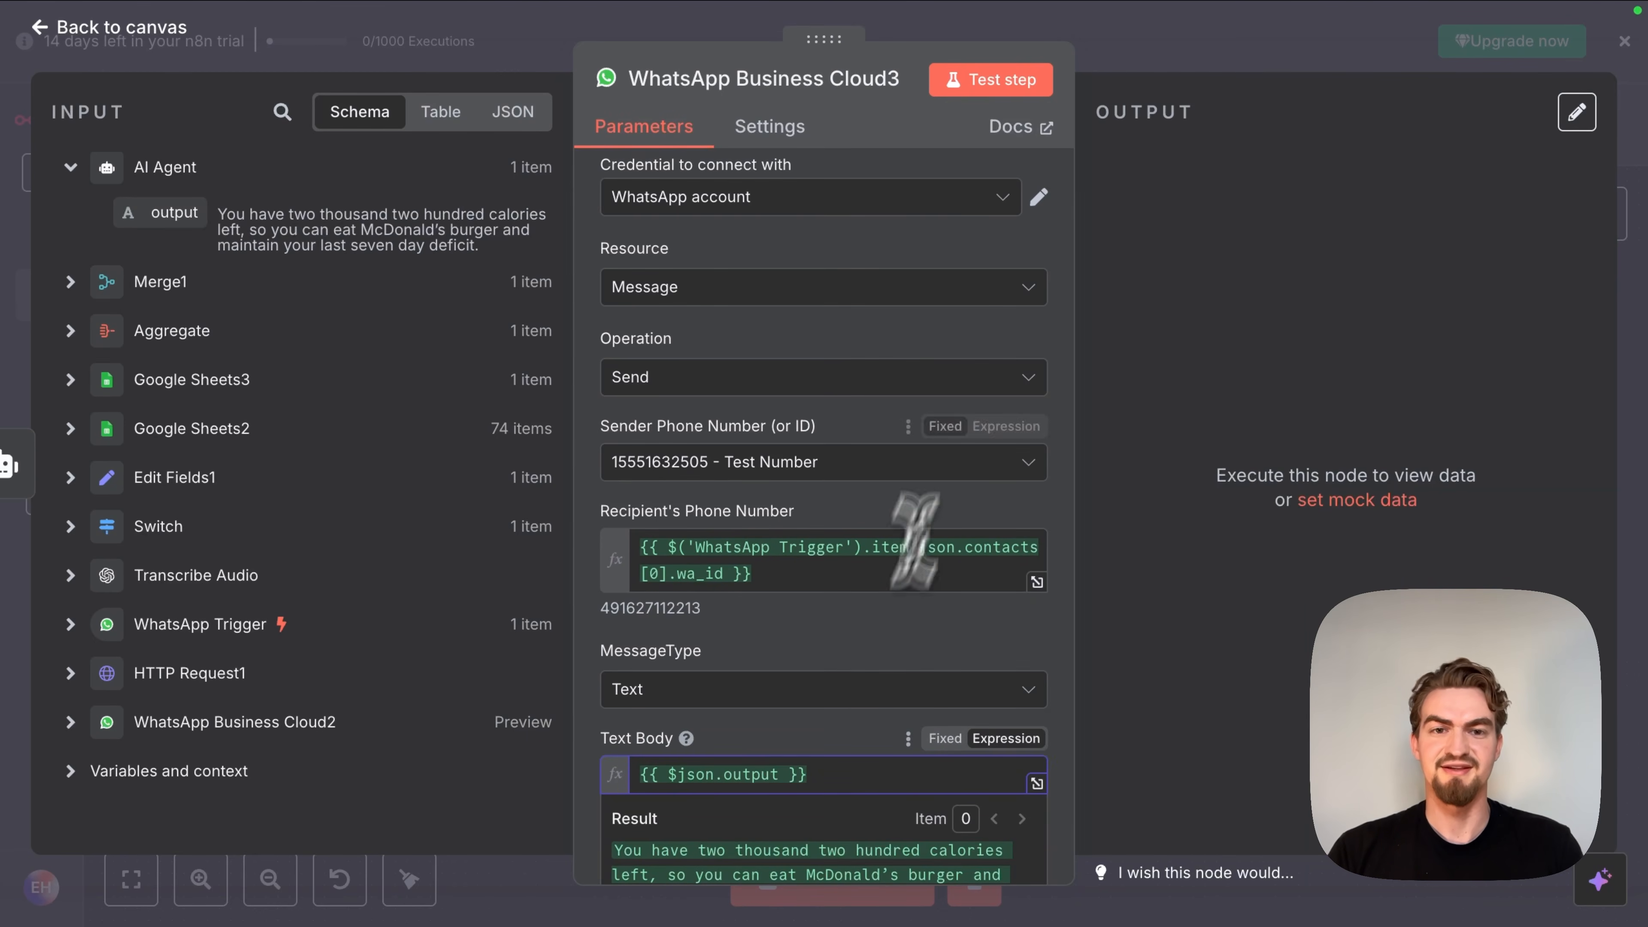
{"action": "left_click", "coordinate": [1003, 82]}
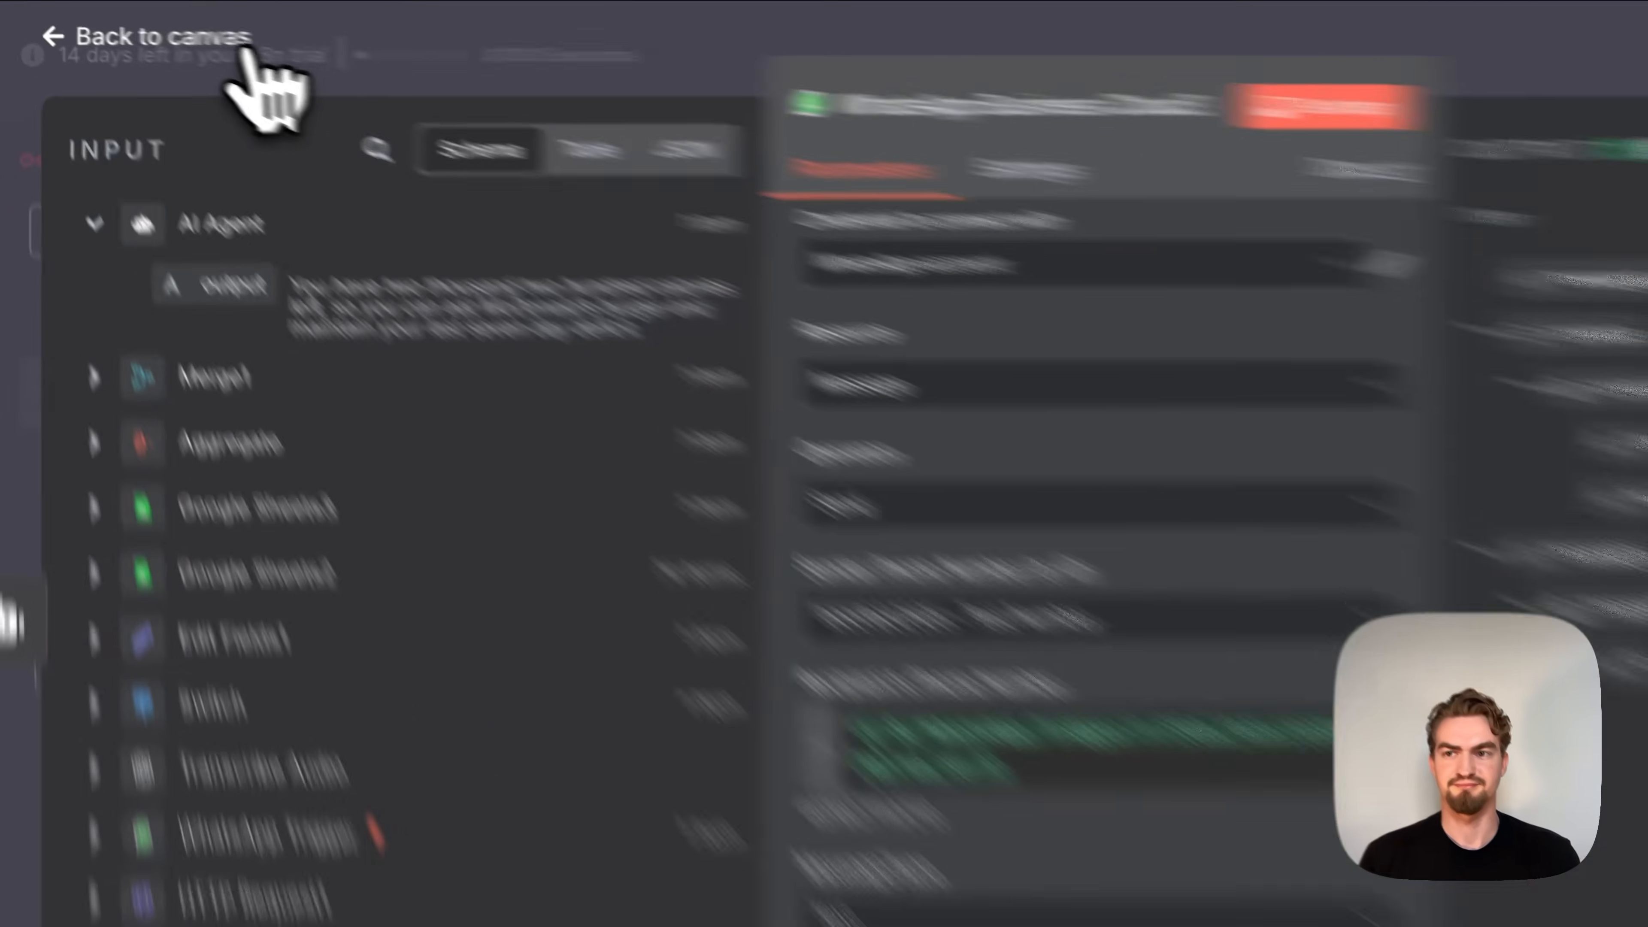
{"action": "left_click", "coordinate": [156, 28]}
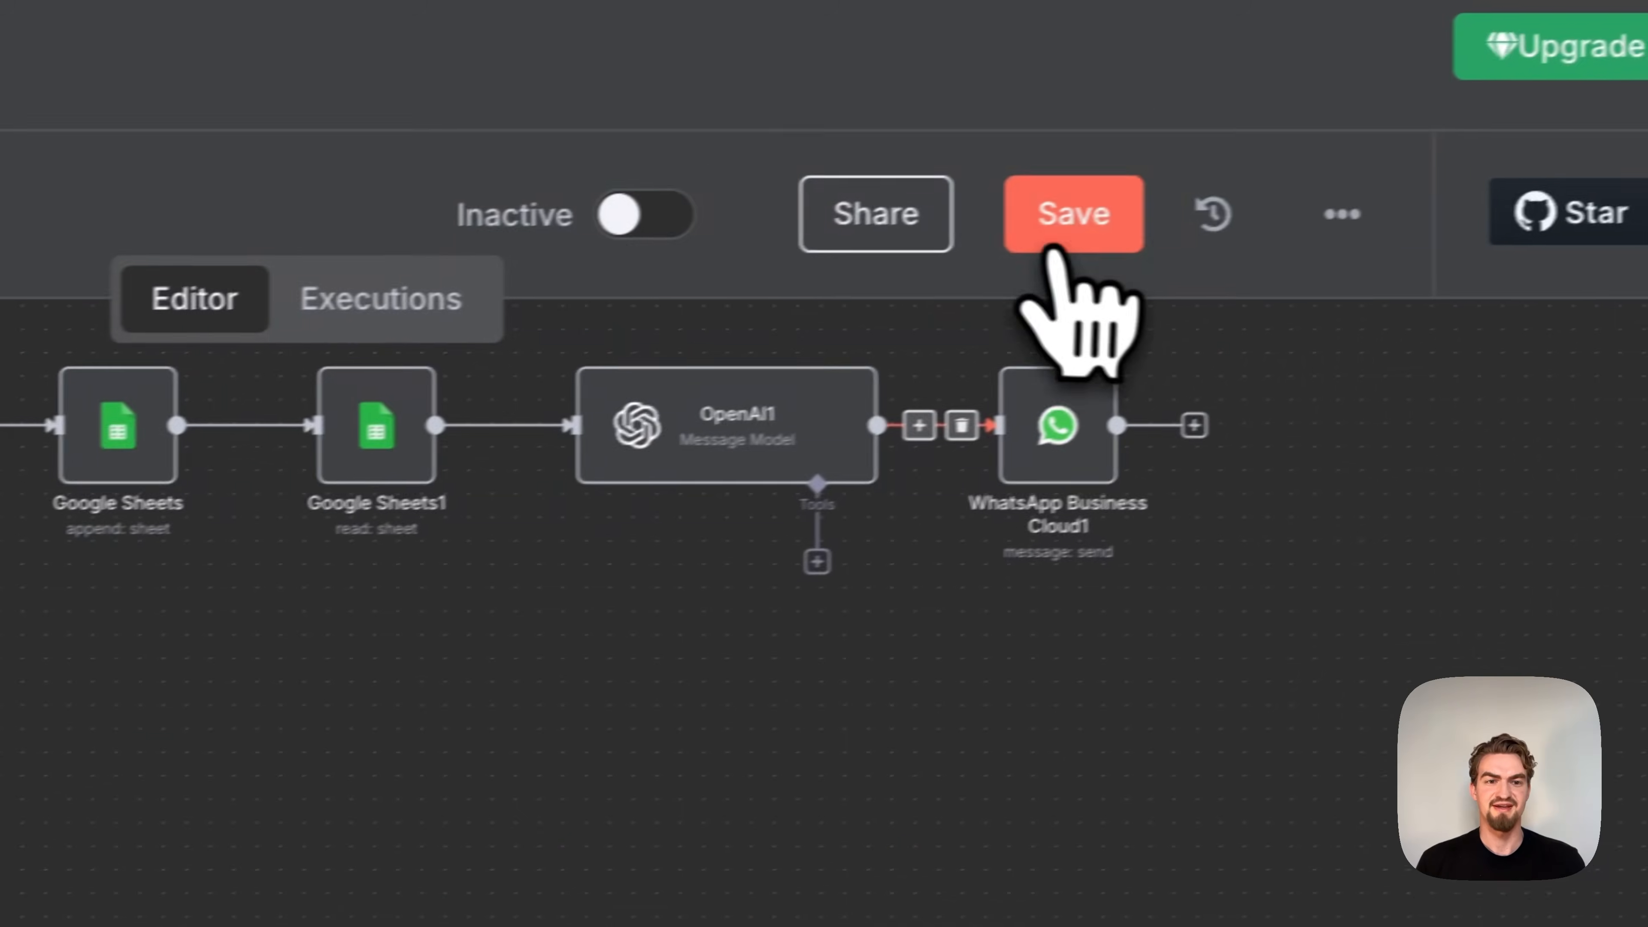
Step: Save the AI Nutrition Coach workflow and activate it
{"action": "left_click", "coordinate": [1073, 215]}
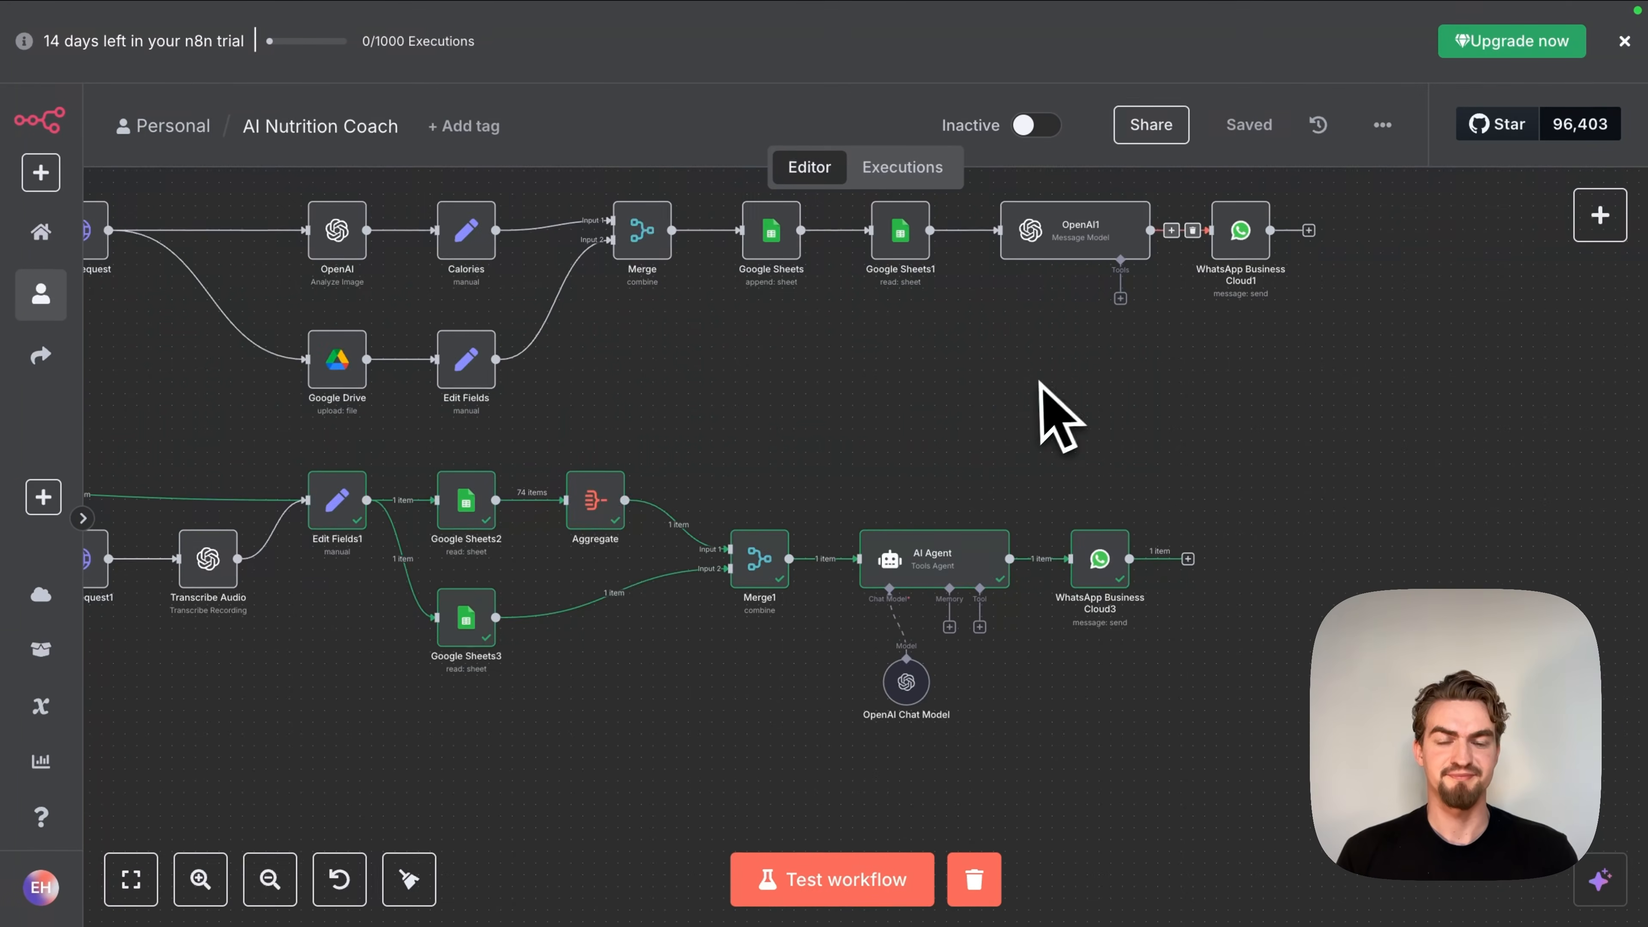
{"action": "left_click", "coordinate": [1119, 534]}
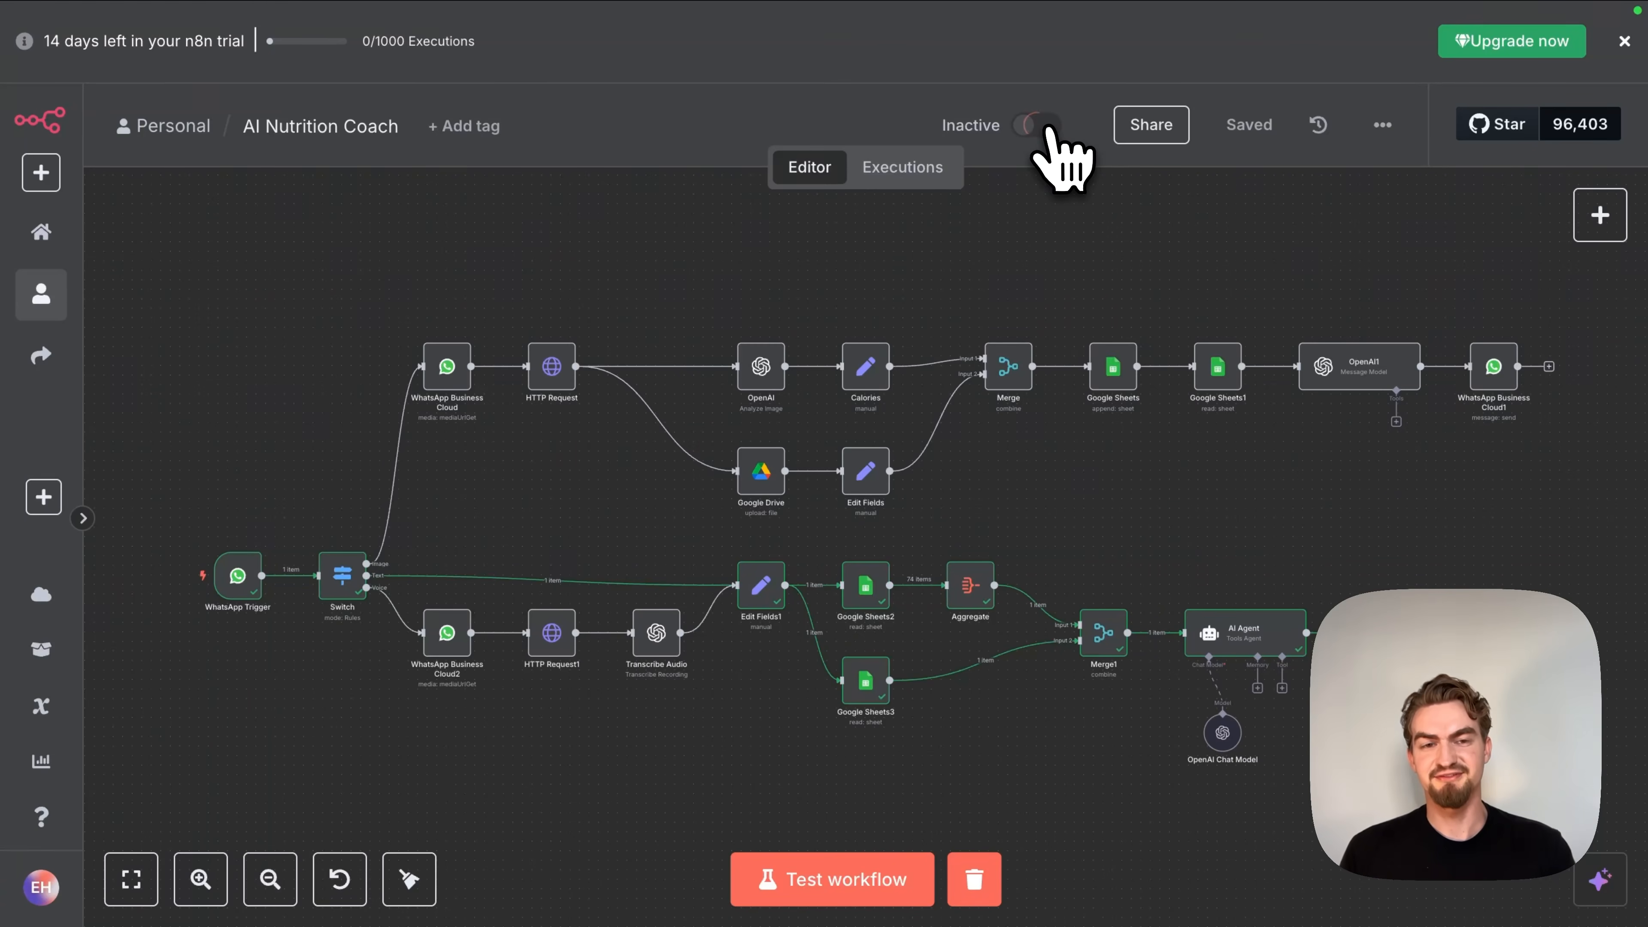
{"action": "left_click", "coordinate": [1047, 127]}
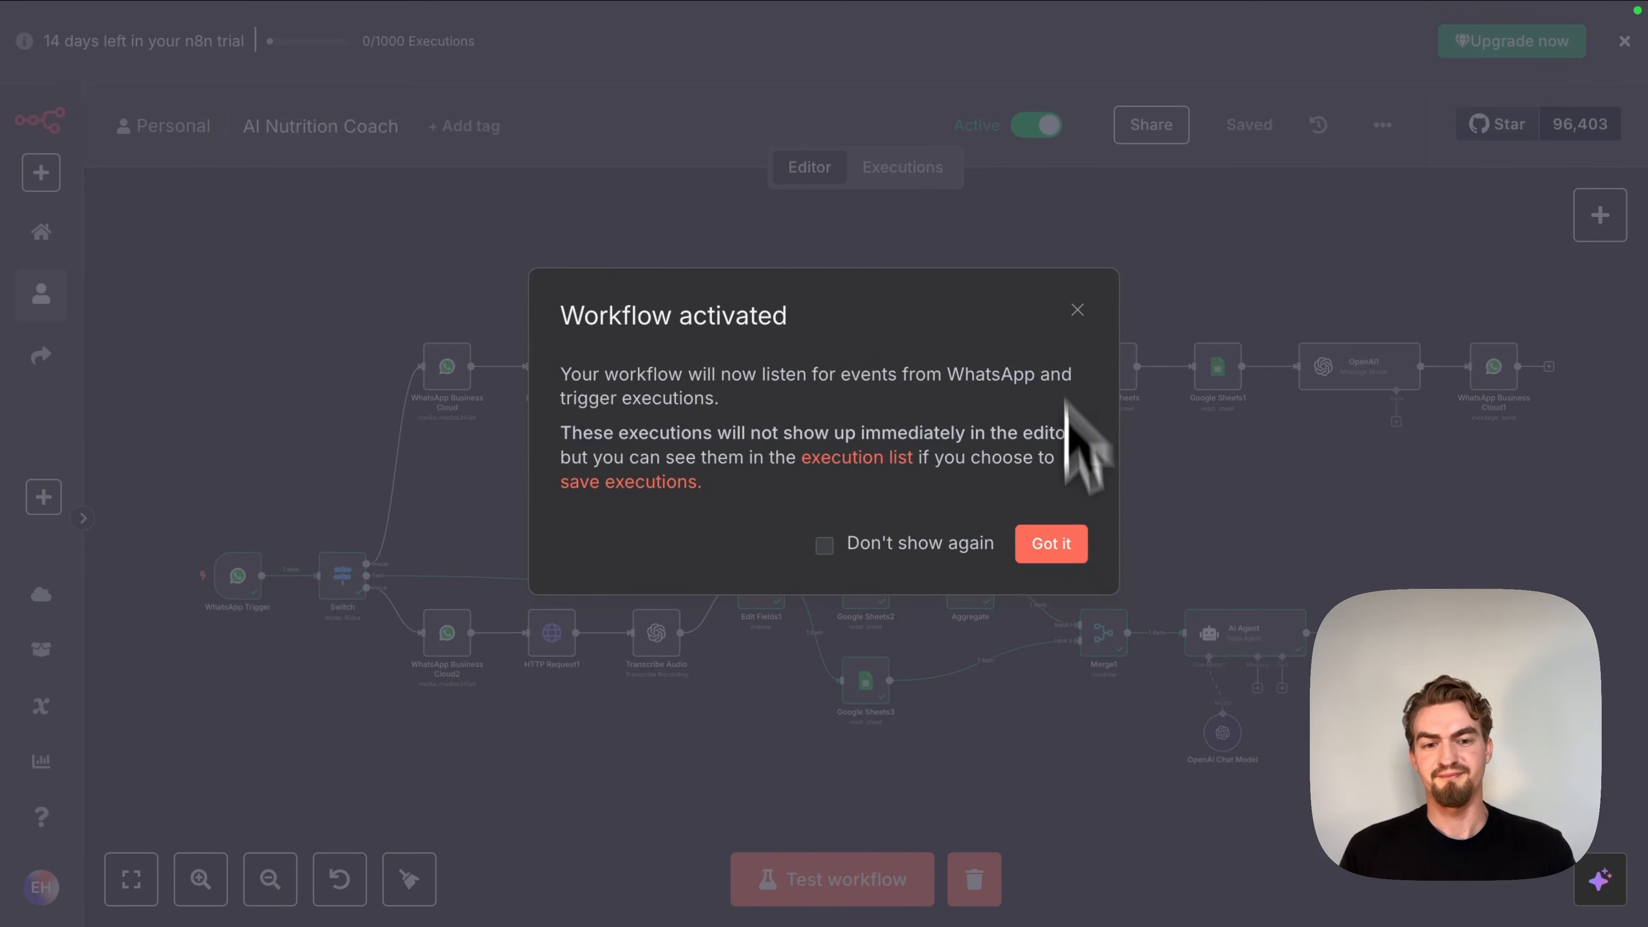
{"action": "left_click", "coordinate": [1071, 544]}
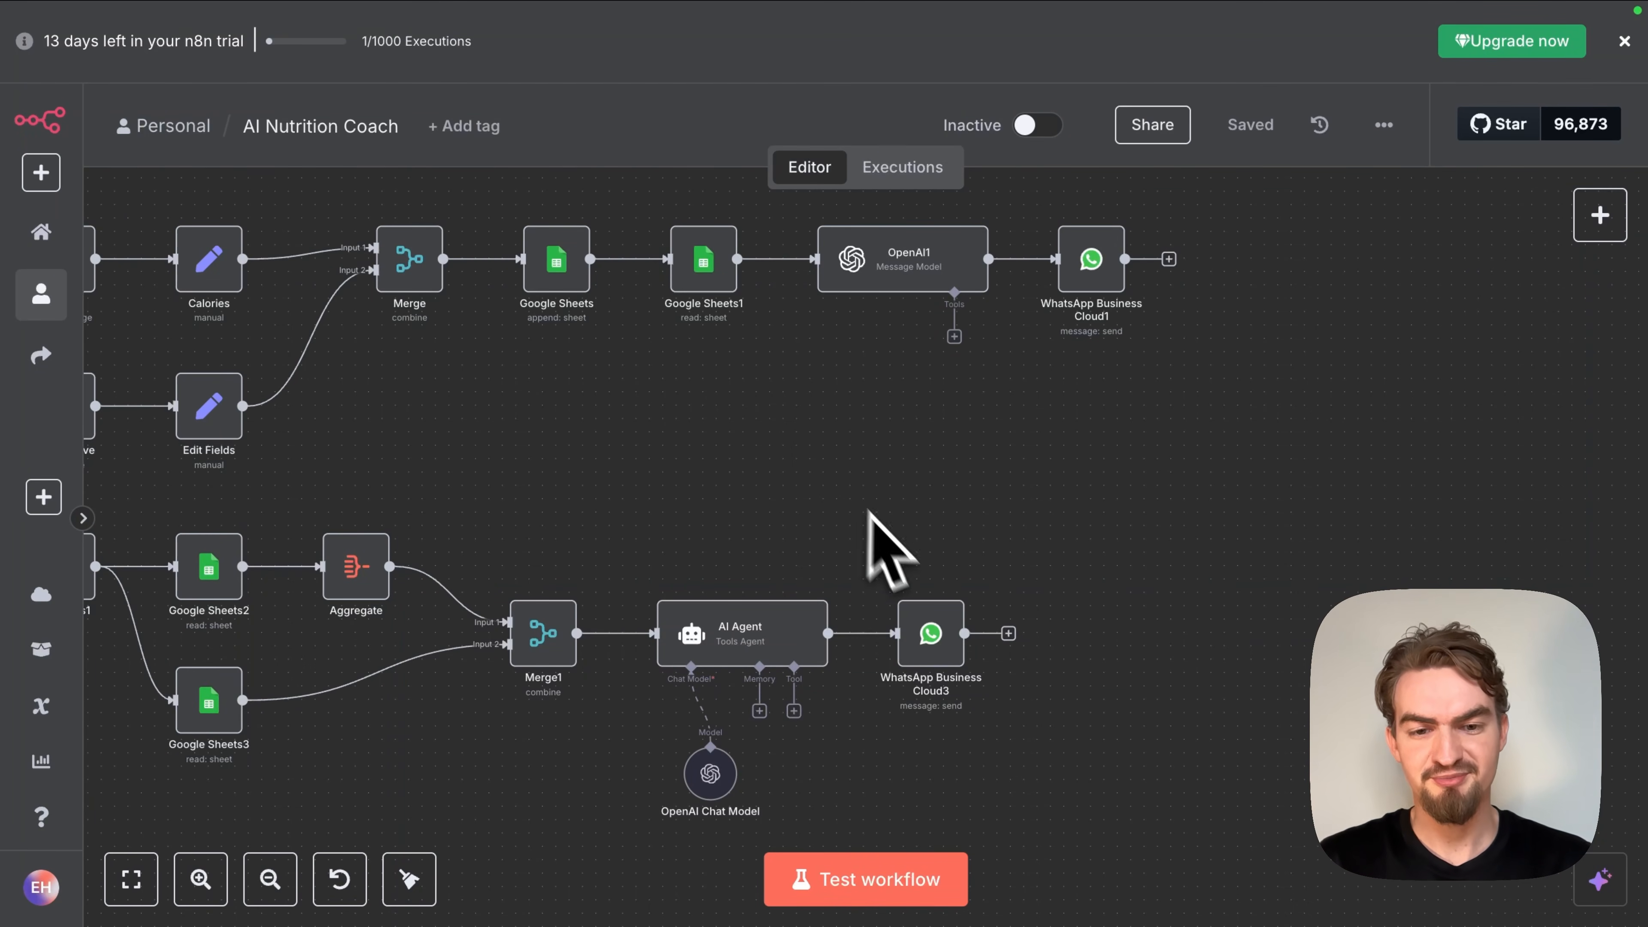
Step: Replace the WhatsApp Business Cloud3 node after the AI Agent with an HTTP Request node
{"action": "scroll", "coordinate": [980, 746], "scroll_direction": "up", "scroll_amount": 3}
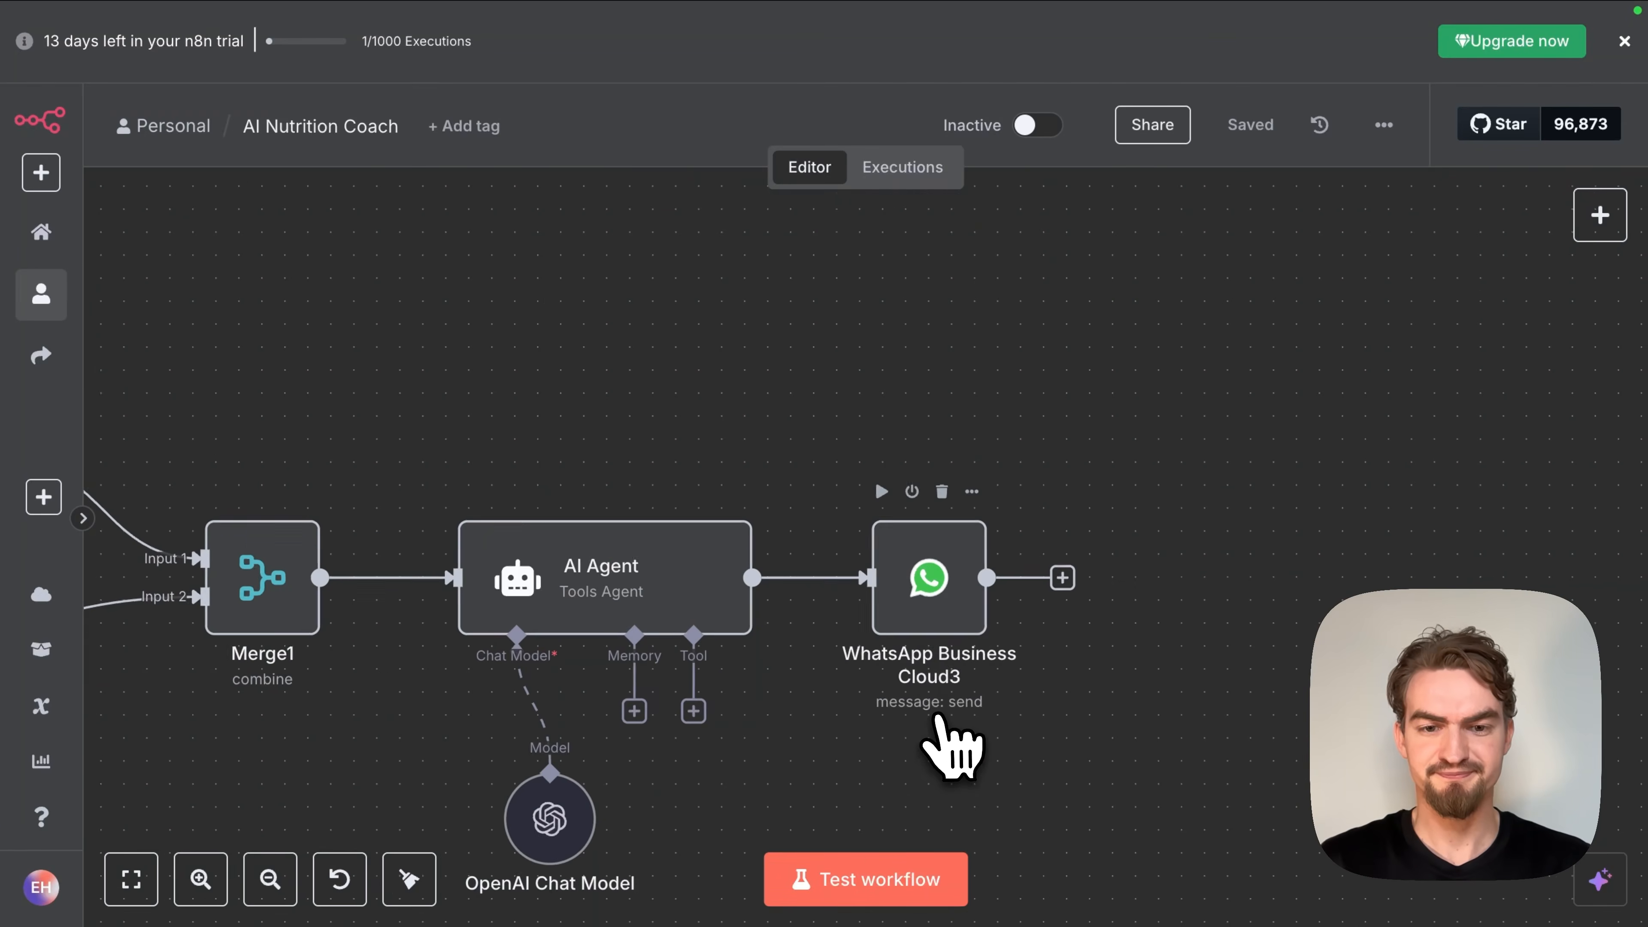
{"action": "left_click", "coordinate": [943, 491]}
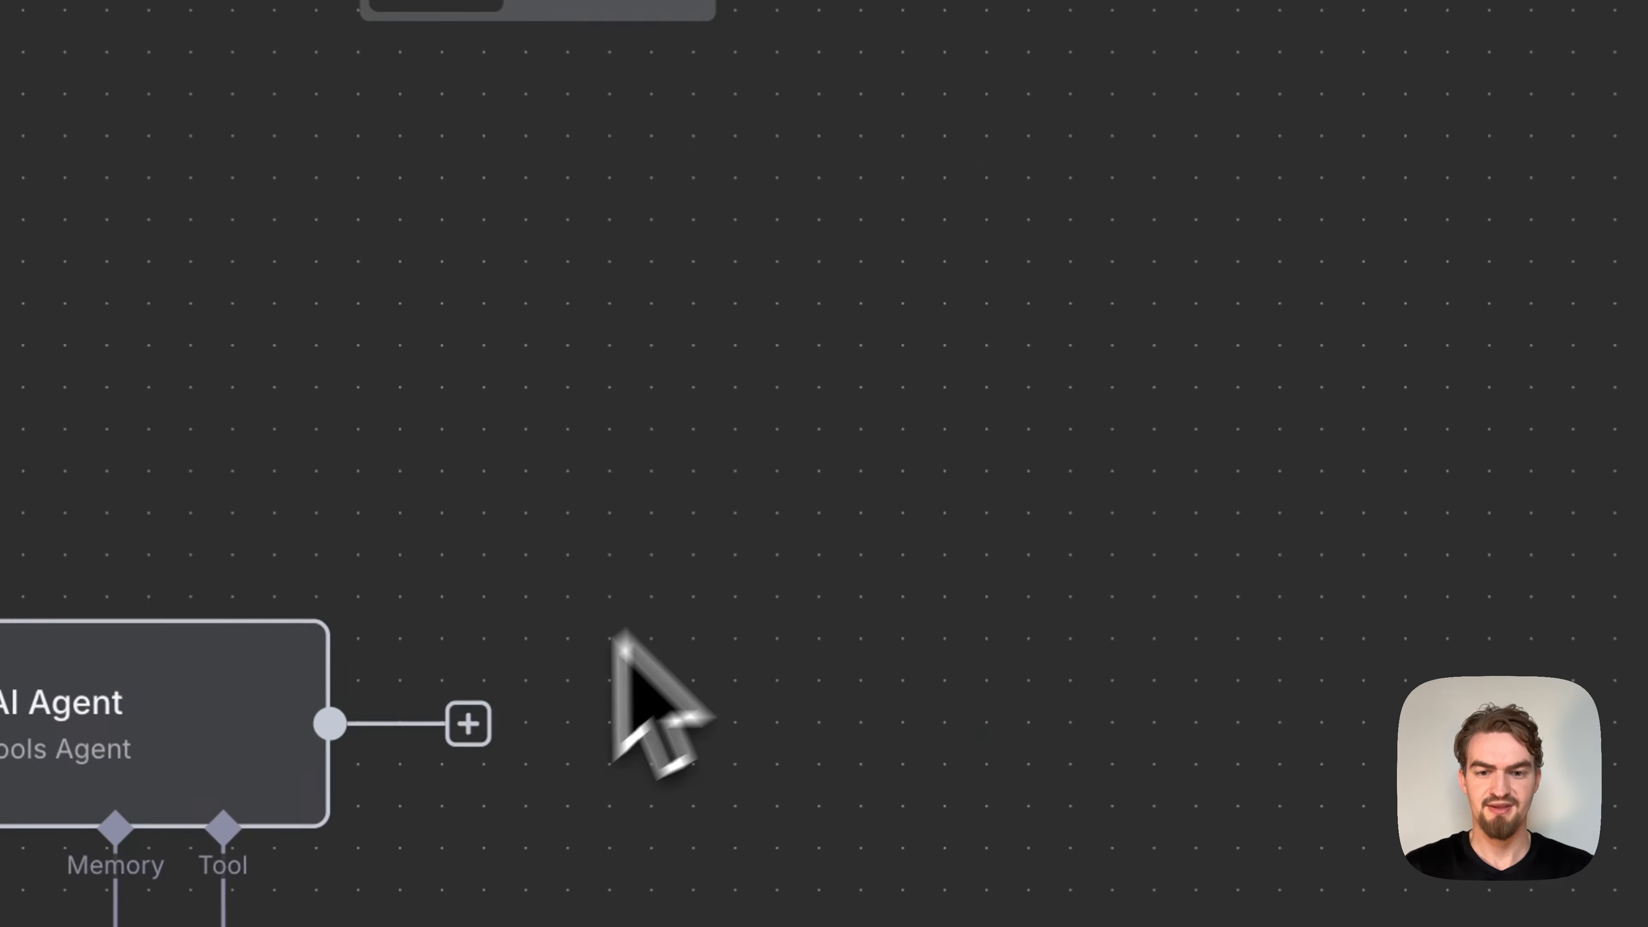
{"action": "left_click", "coordinate": [468, 723]}
{"action": "type", "text": "http"}
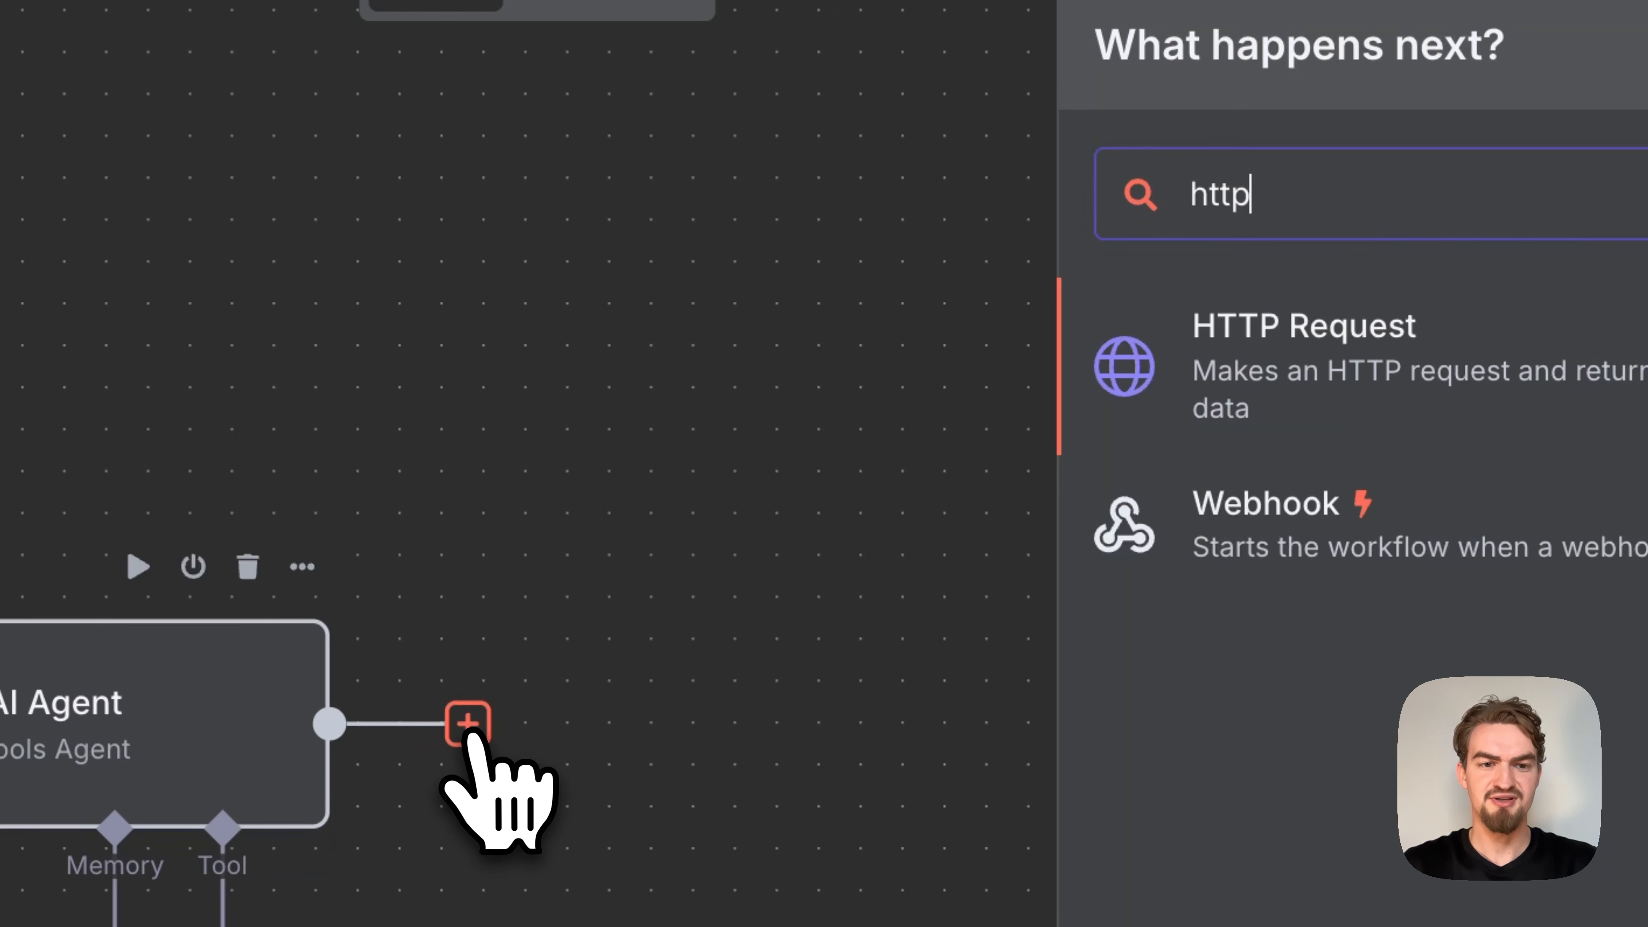
{"action": "left_click", "coordinate": [1233, 338]}
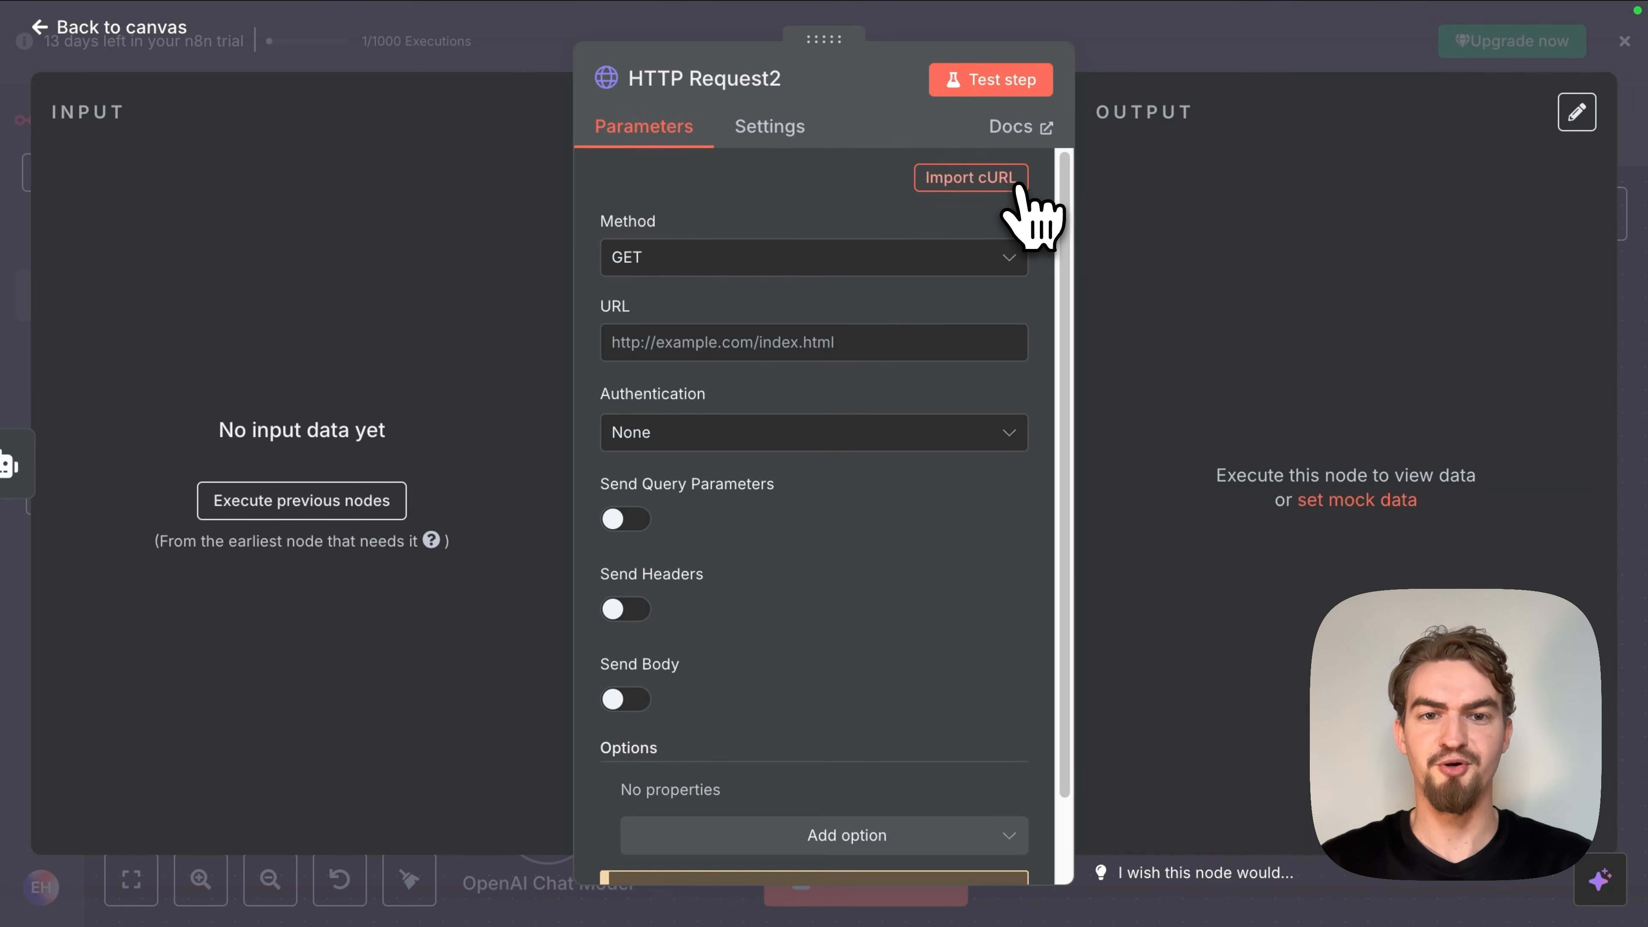
Step: Copy the ElevenLabs text-to-speech cURL command from the tutorial document and import it into the HTTP Request node
{"action": "left_click", "coordinate": [1012, 189]}
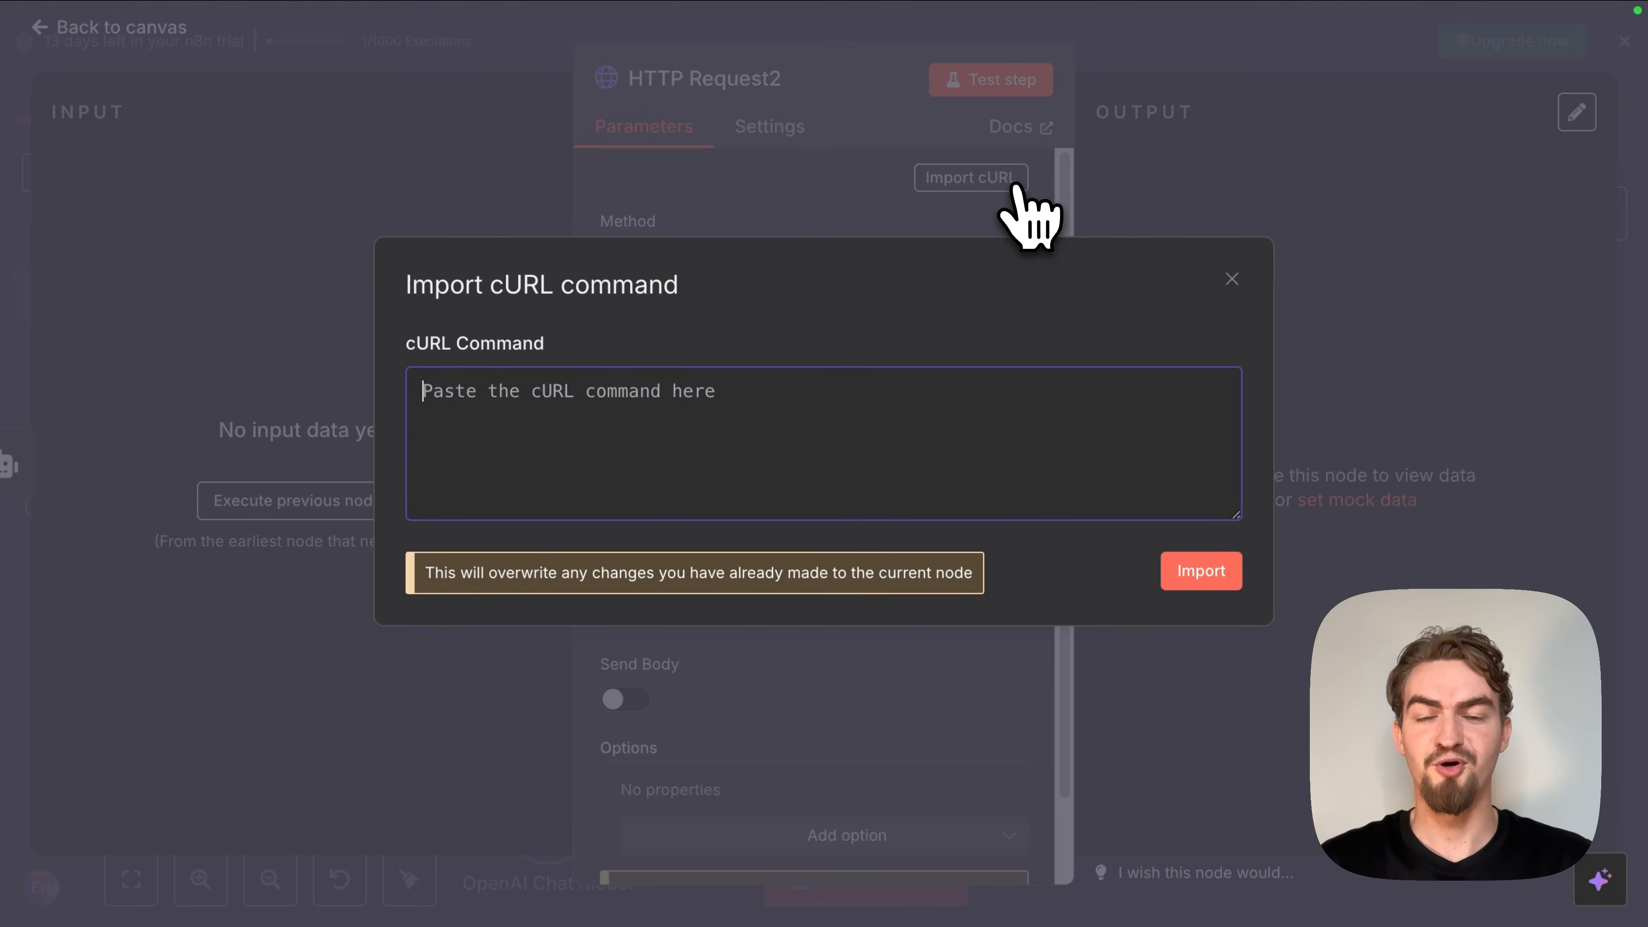
{"action": "left_click", "coordinate": [824, 59]}
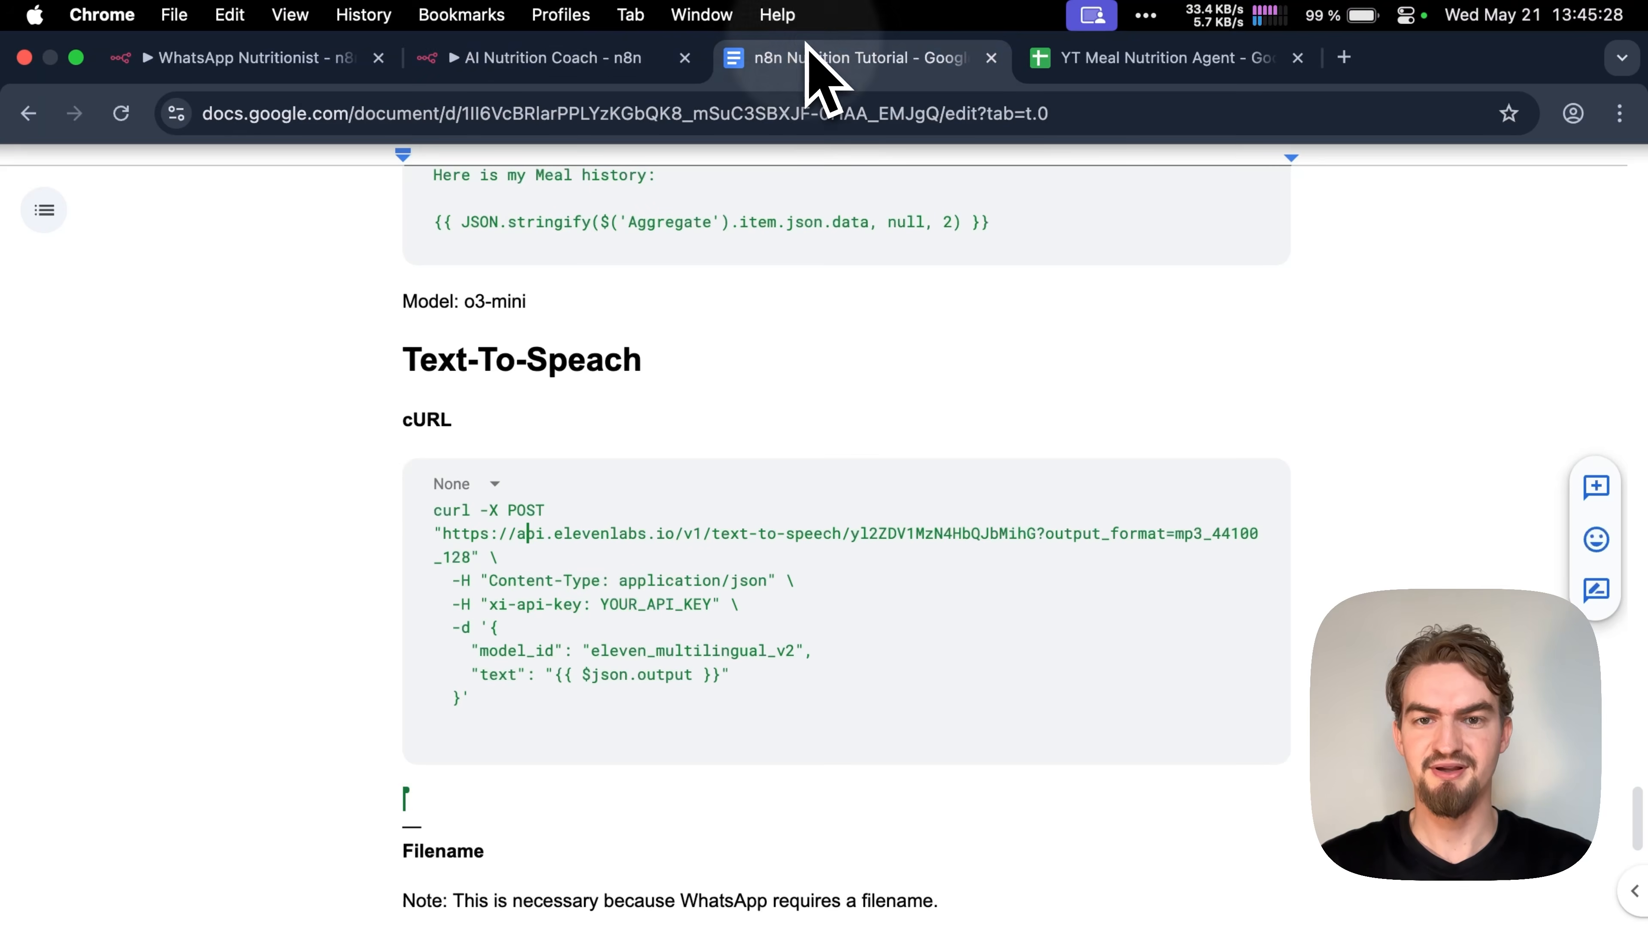
{"action": "left_click_drag", "start_coordinate": [434, 510], "coordinate": [533, 708]}
{"action": "key", "text": "super+c"}
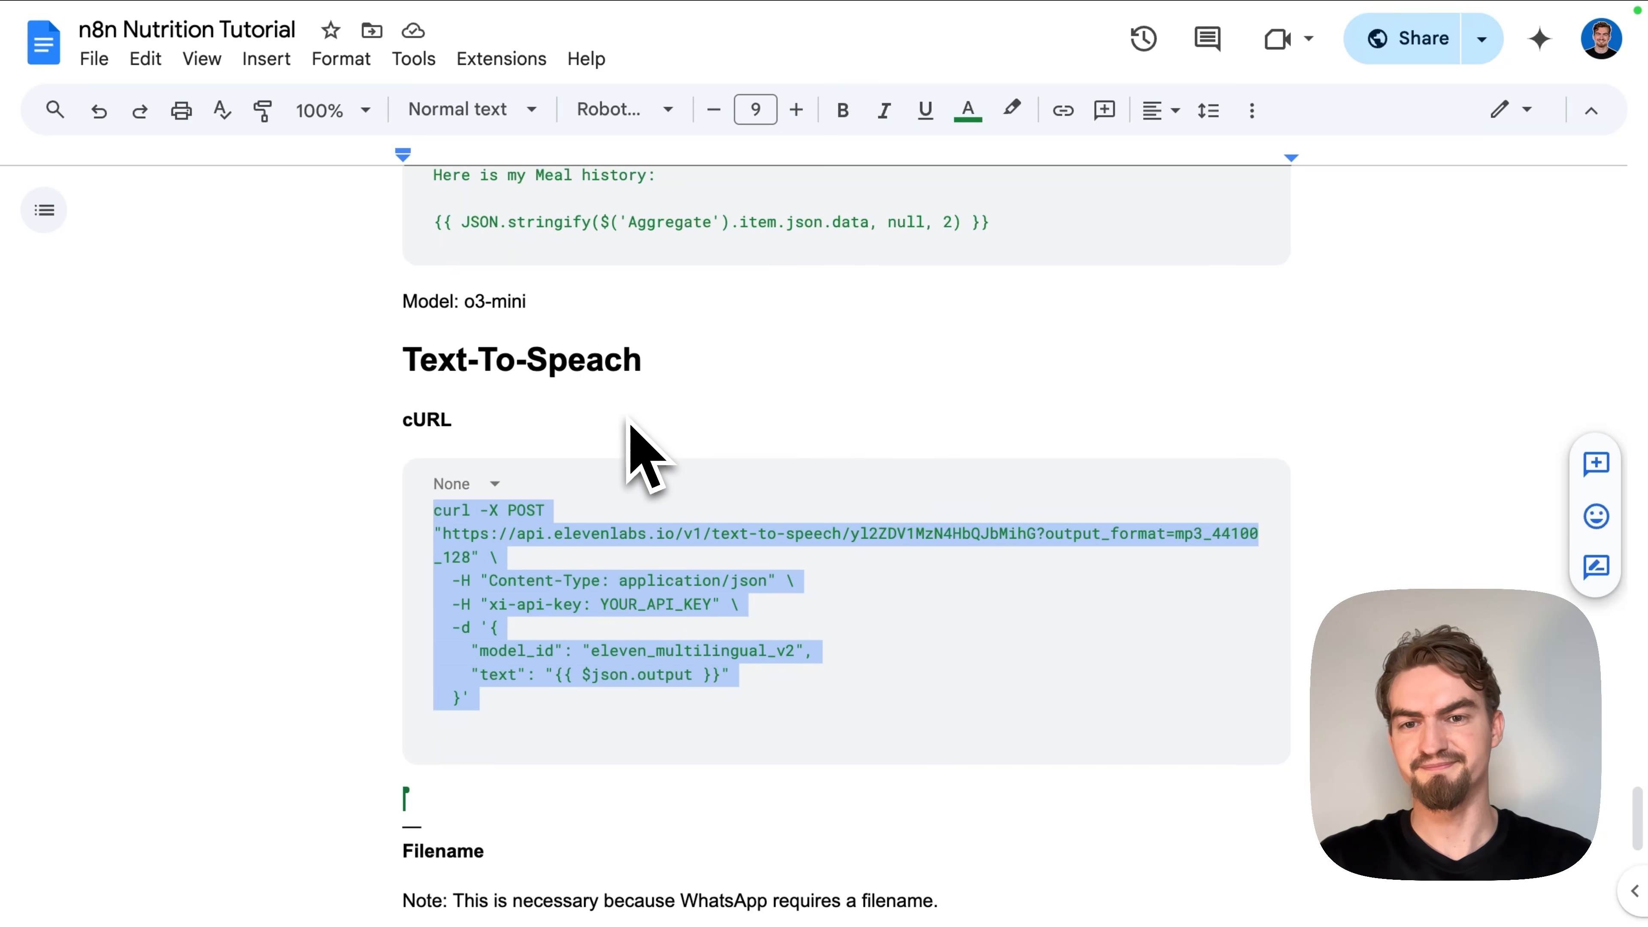
{"action": "left_click", "coordinate": [587, 55]}
{"action": "left_click", "coordinate": [655, 419]}
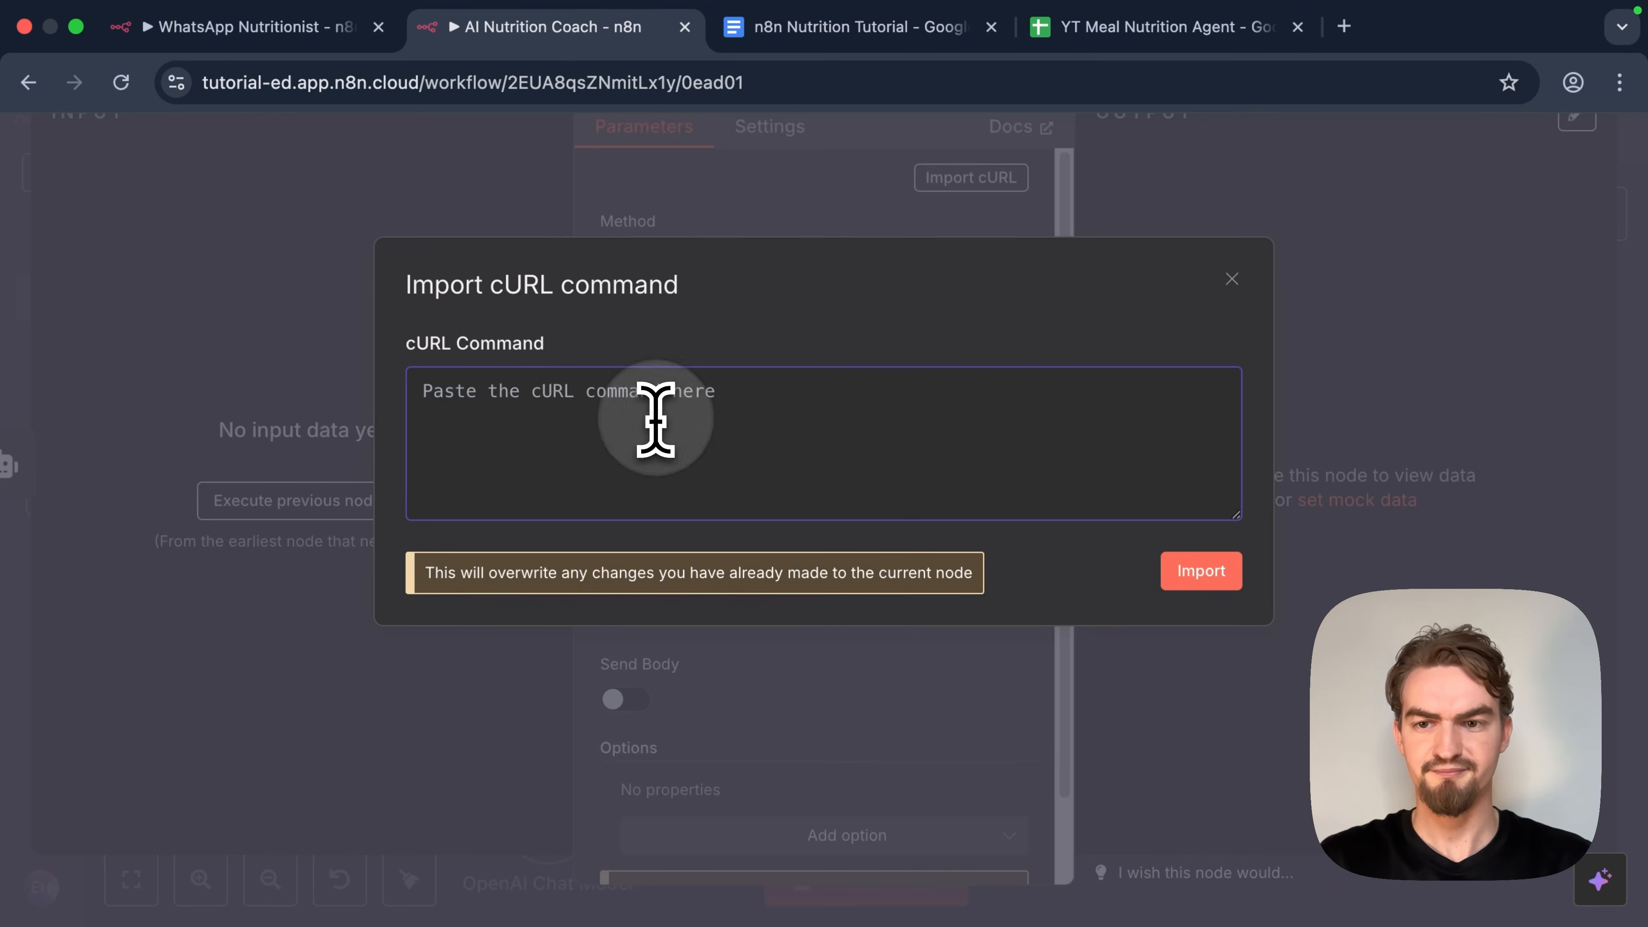
{"action": "key", "text": "super+v"}
{"action": "left_click", "coordinate": [1208, 572]}
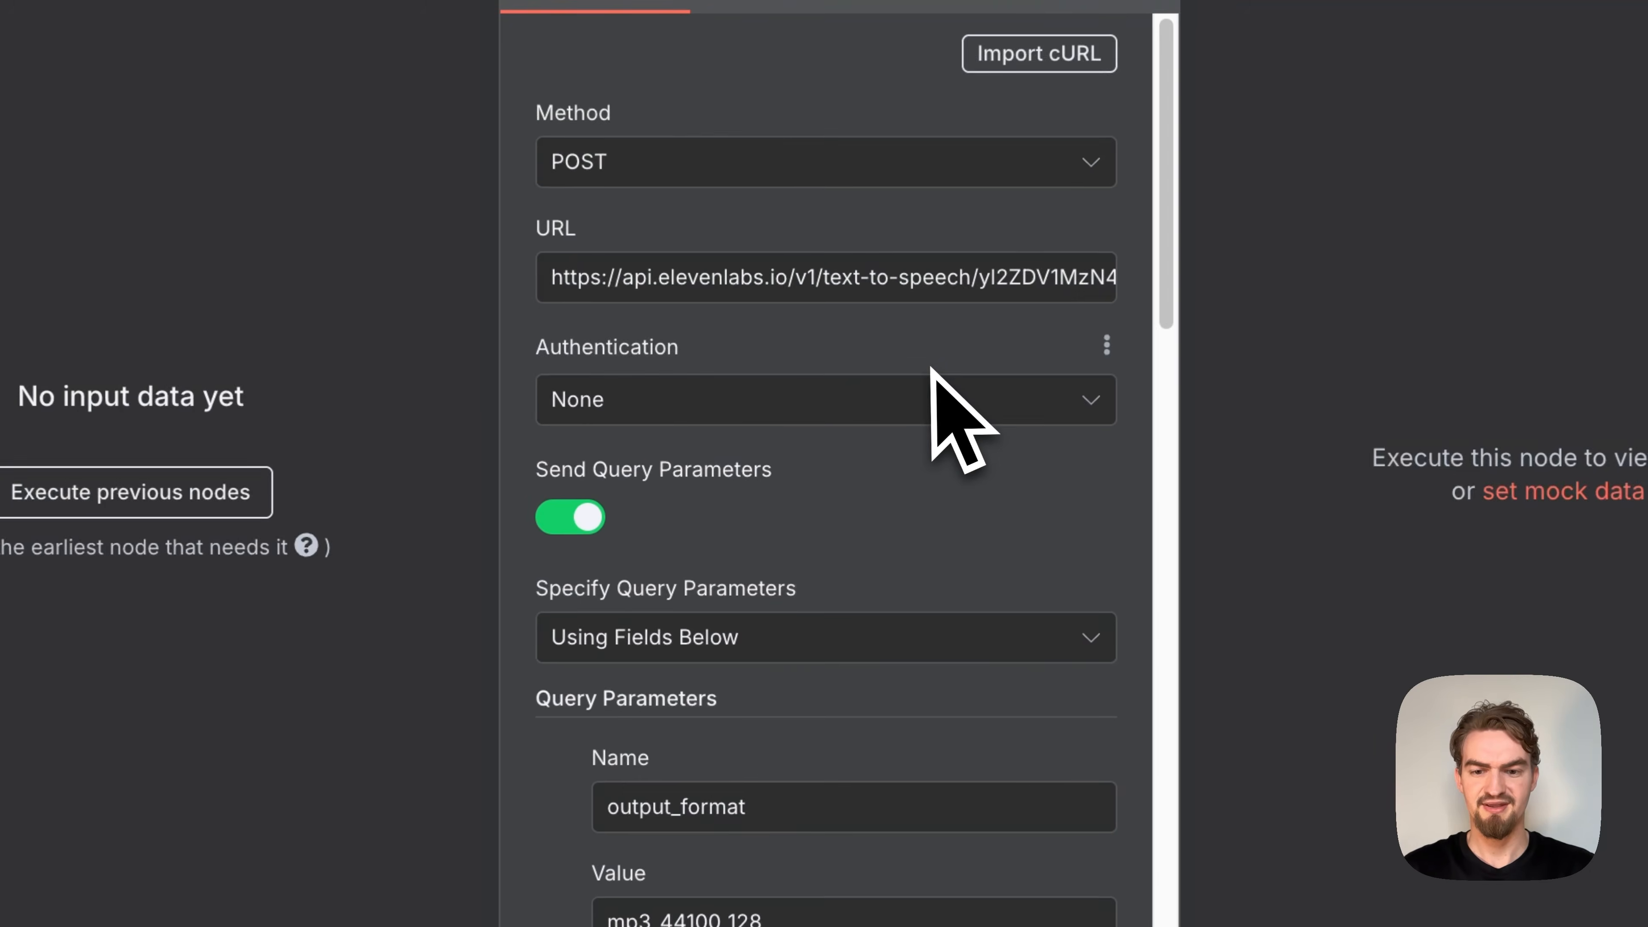
Step: Replace the placeholder value of the xi-api-key header with the ElevenLabs API key
{"action": "scroll", "coordinate": [897, 449], "scroll_direction": "down", "scroll_amount": 5}
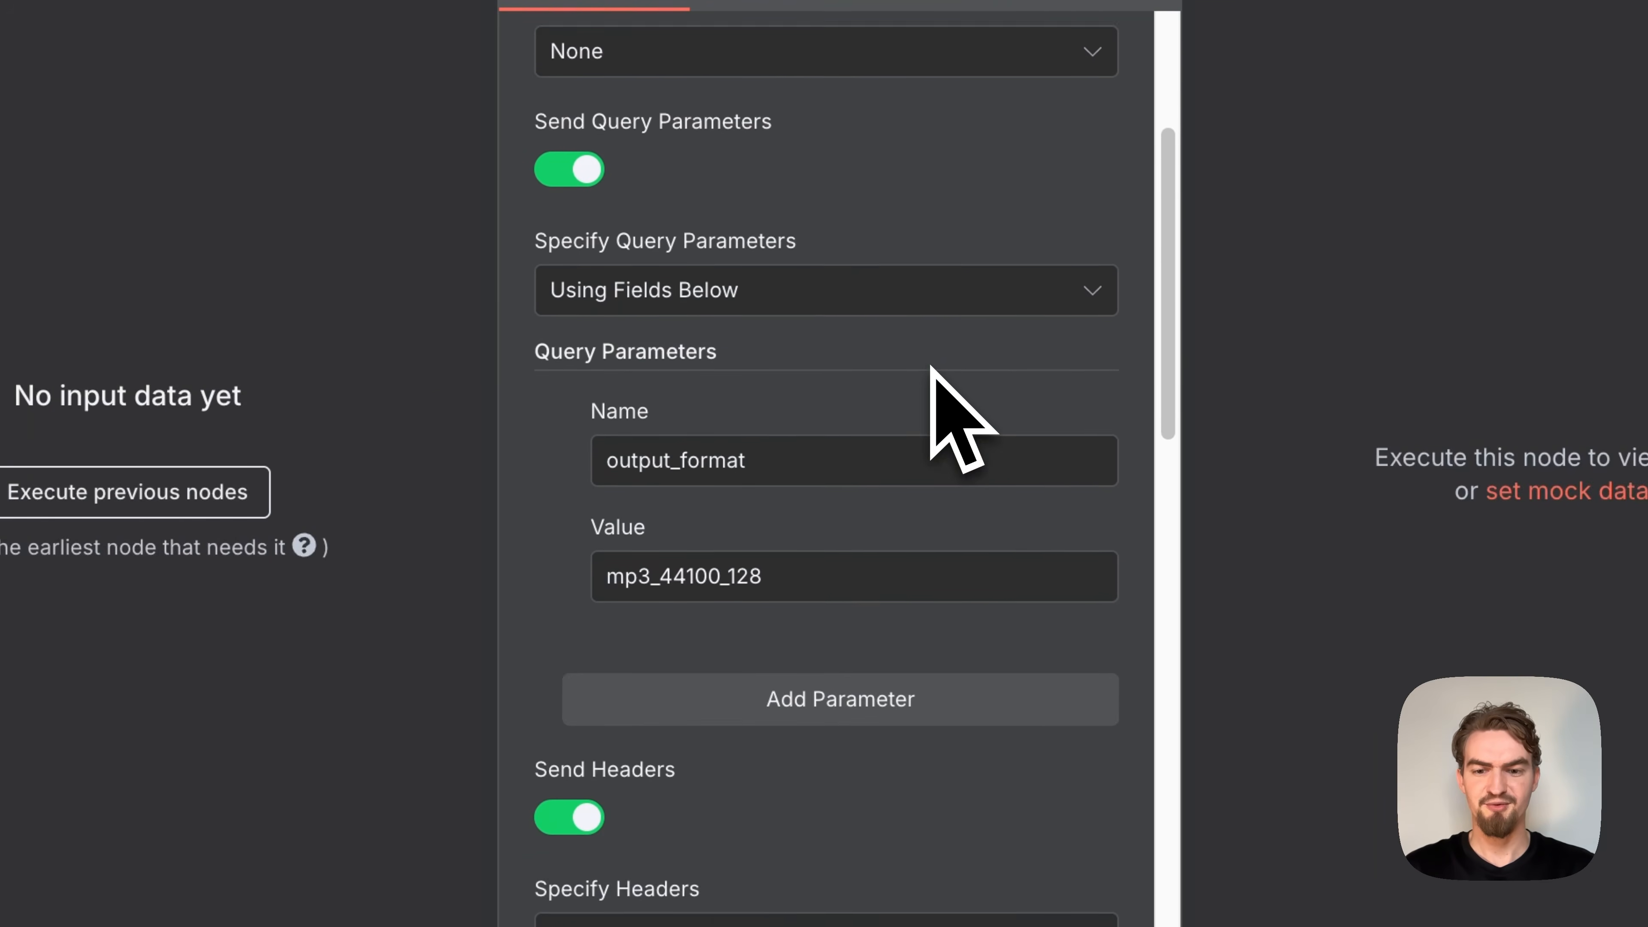
{"action": "scroll", "coordinate": [957, 416], "scroll_direction": "down", "scroll_amount": 10}
{"action": "double_click", "coordinate": [714, 535]}
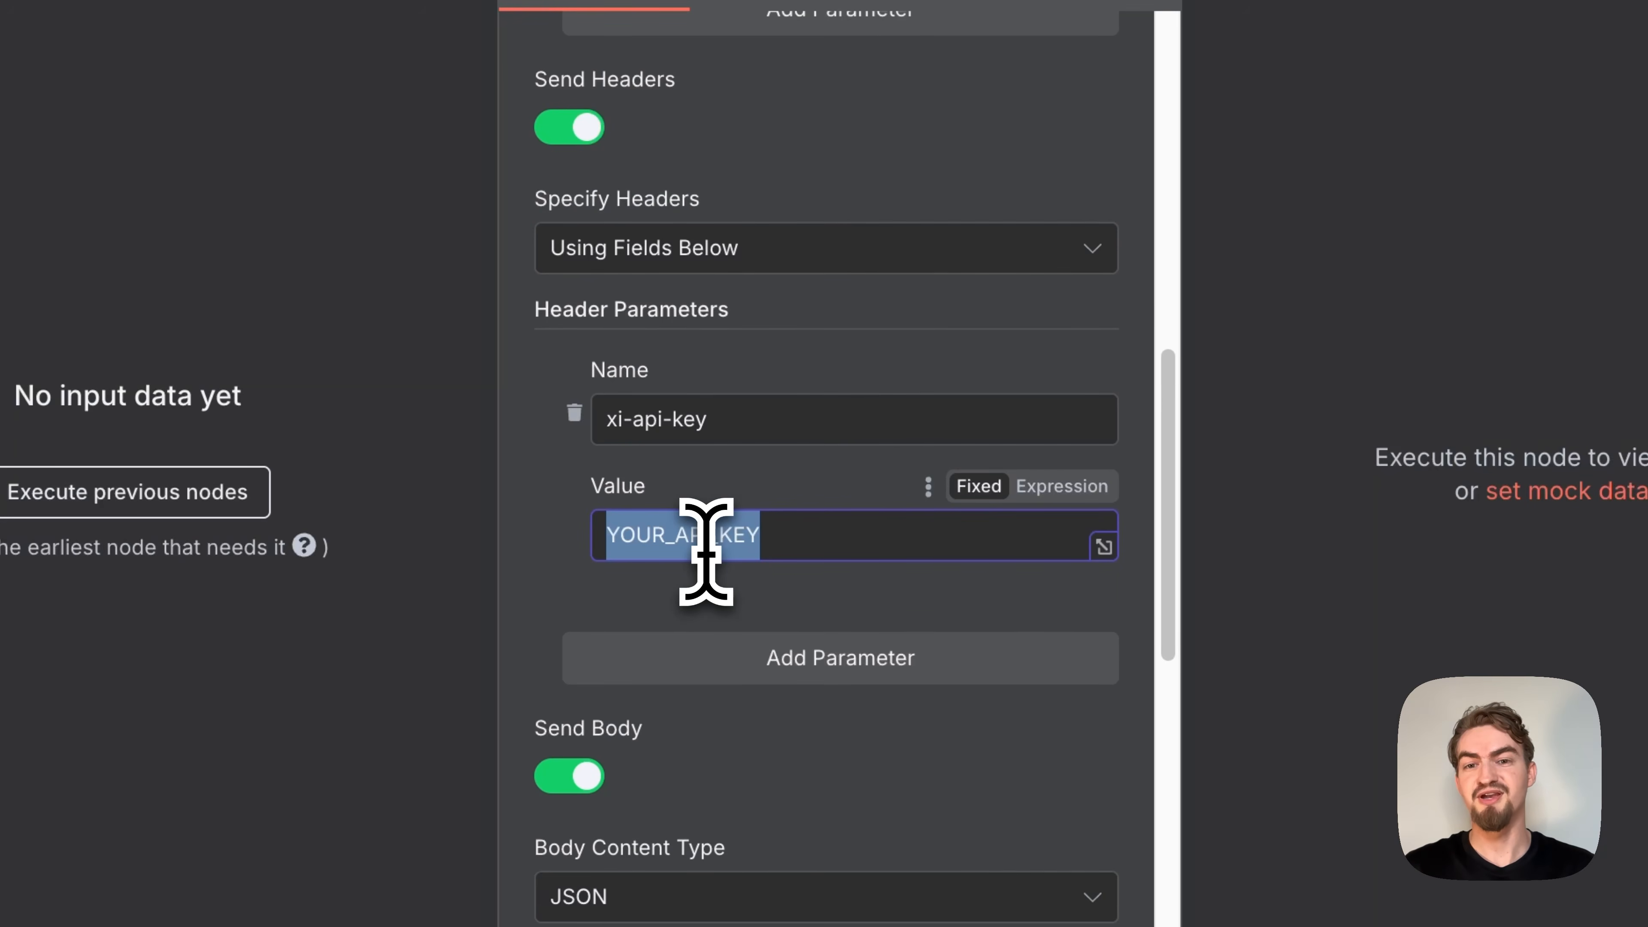
{"action": "key", "text": "super+c"}
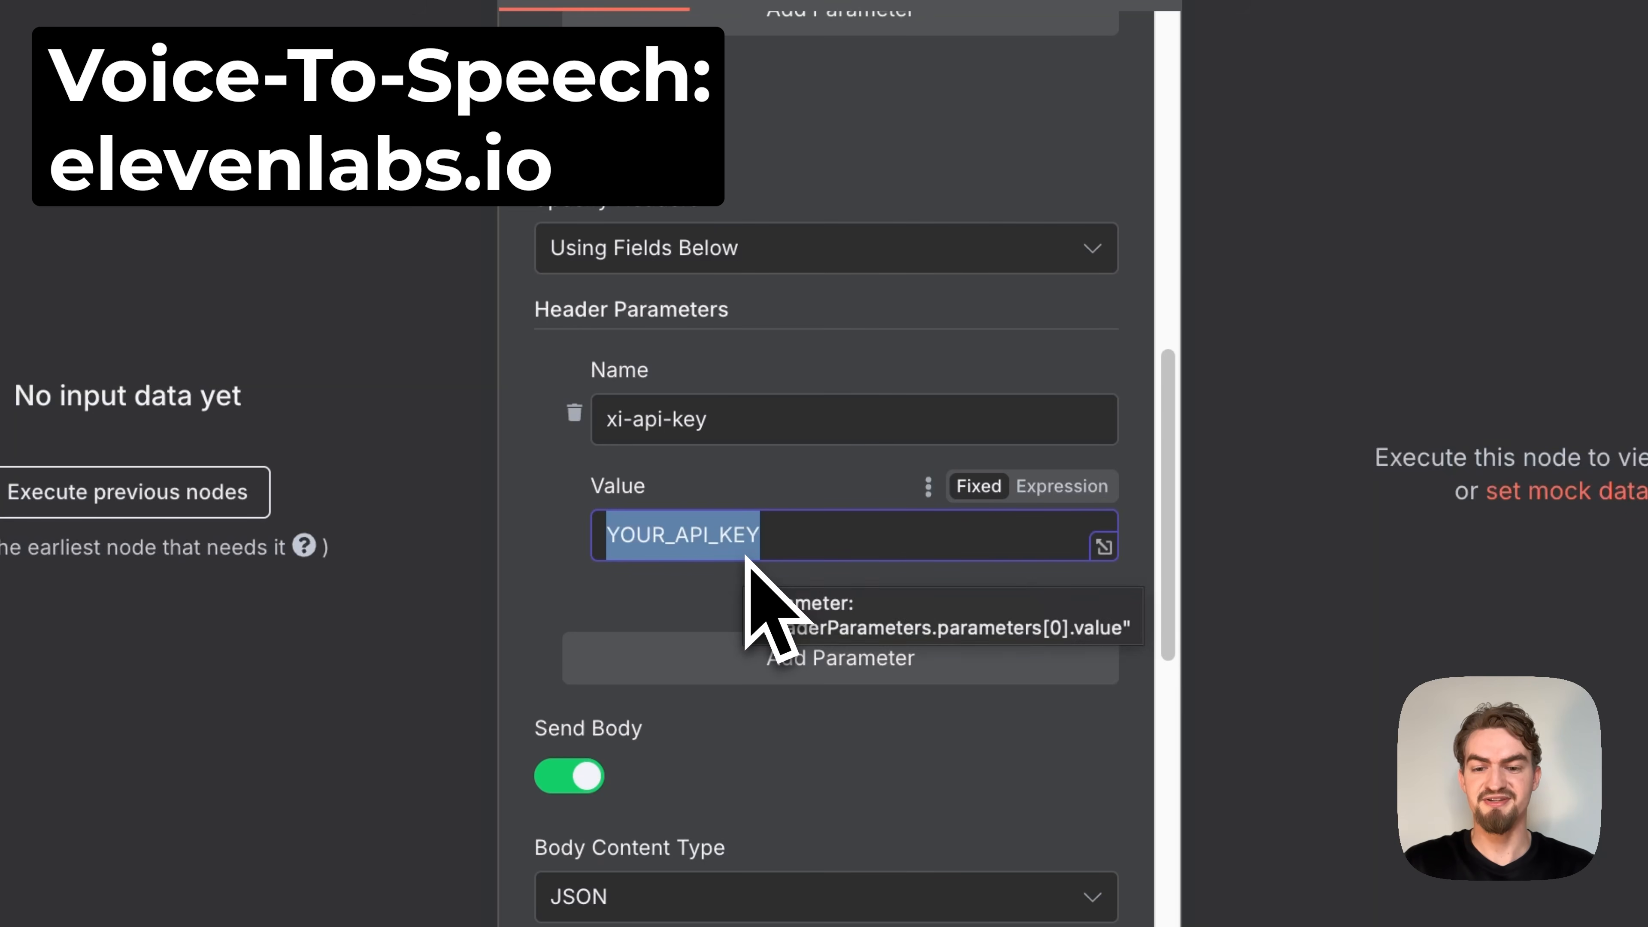
{"action": "key", "text": "super+v"}
Step: Switch the value of the text body parameter, {{ $json.output }}, from fixed to an expression
{"action": "scroll", "coordinate": [739, 524], "scroll_direction": "down", "scroll_amount": 1}
{"action": "scroll", "coordinate": [740, 524], "scroll_direction": "down", "scroll_amount": 10}
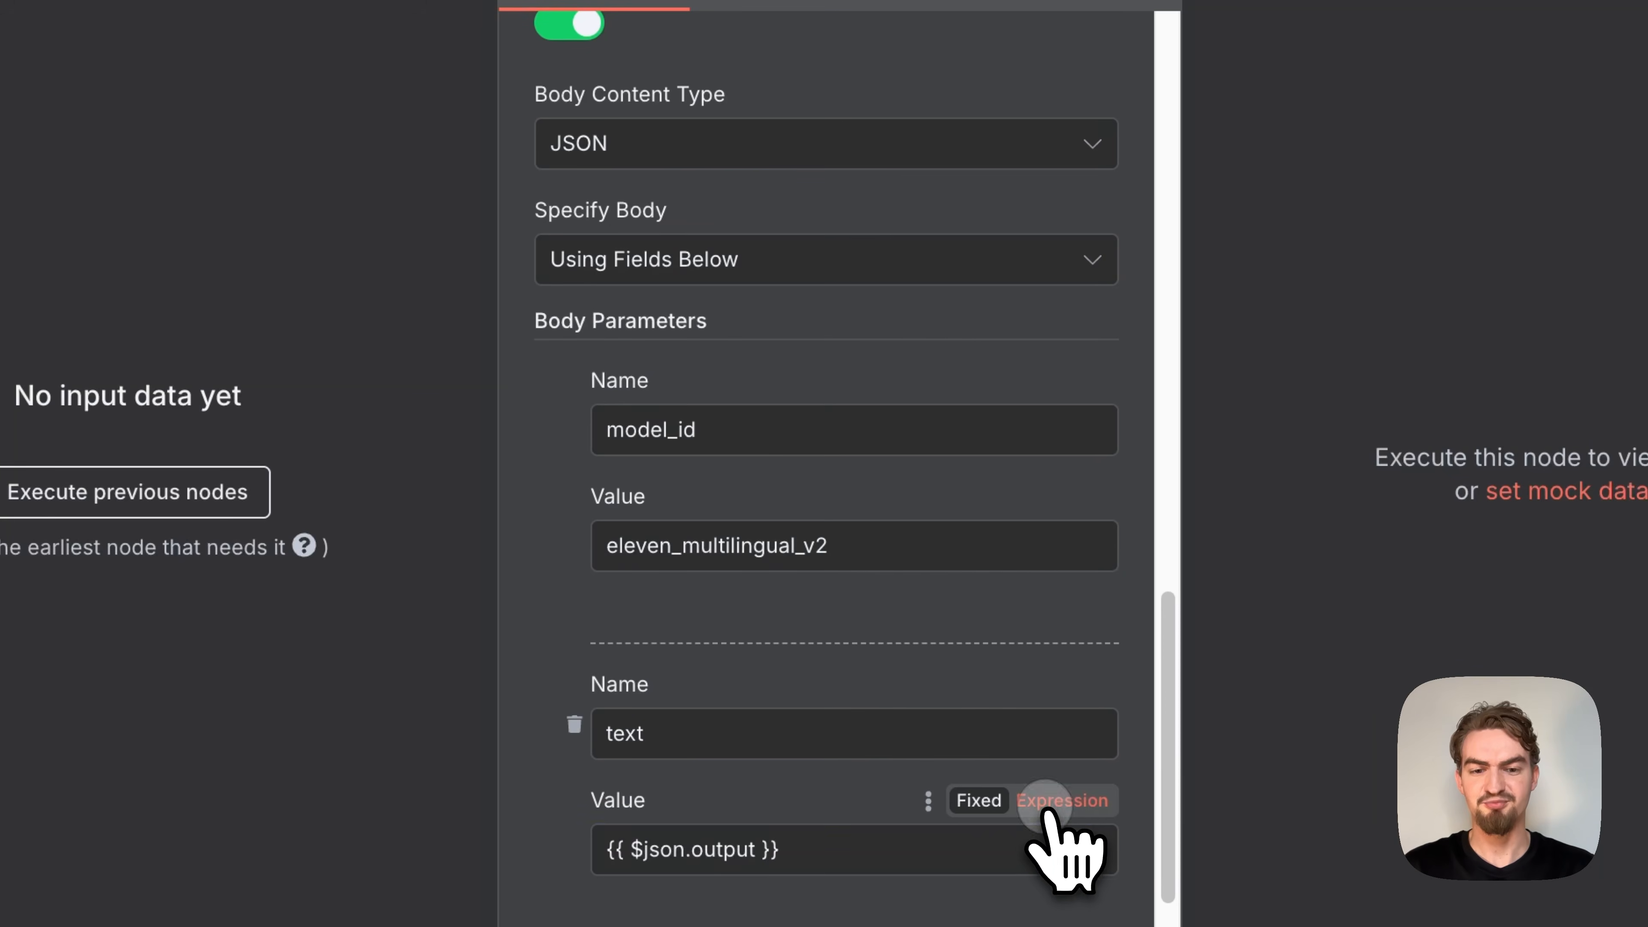
{"action": "left_click", "coordinate": [1044, 803]}
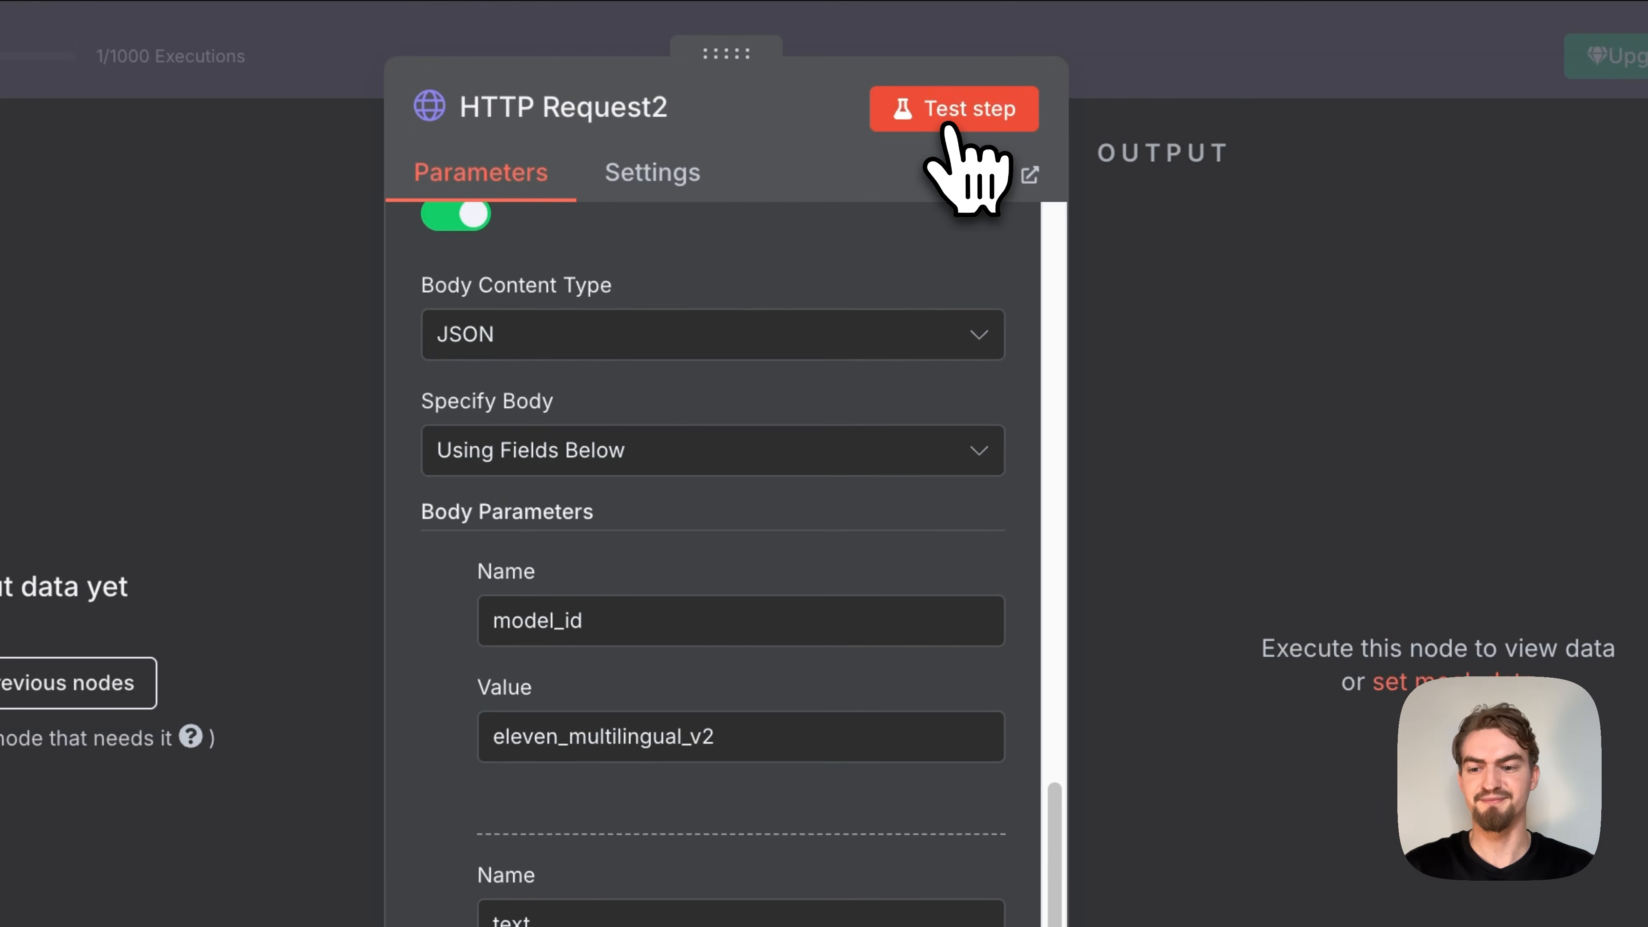
Step: Test the HTTP Request node, play the generated audio and return to the canvas
{"action": "left_click", "coordinate": [951, 123]}
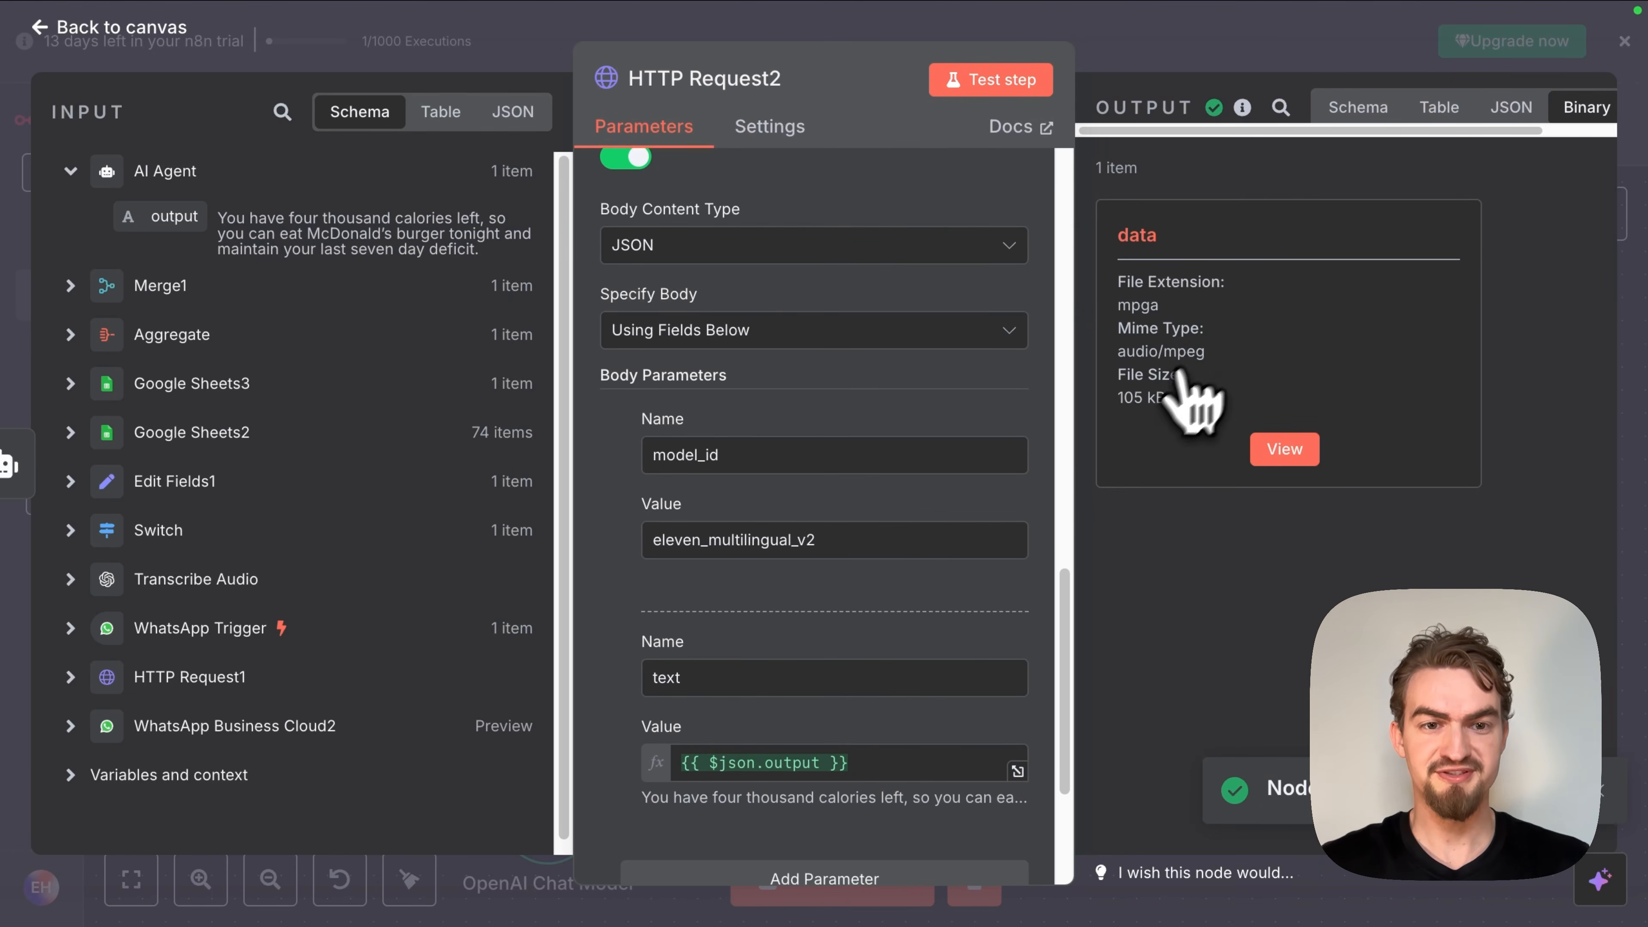
{"action": "left_click", "coordinate": [1286, 449]}
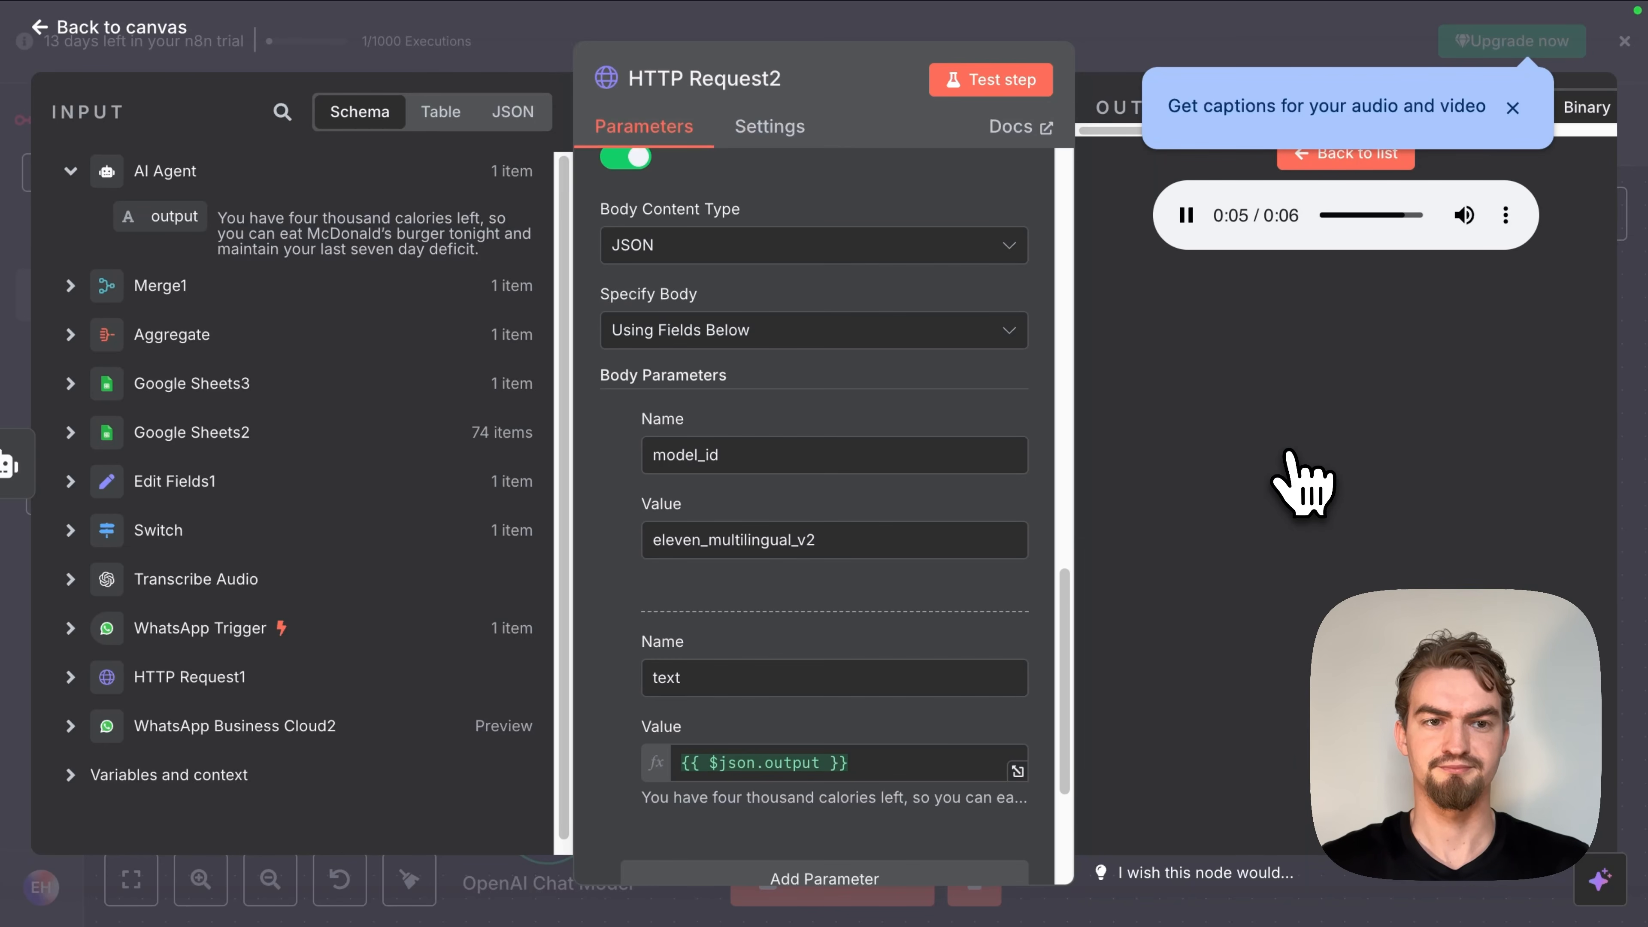
{"action": "left_click", "coordinate": [129, 35]}
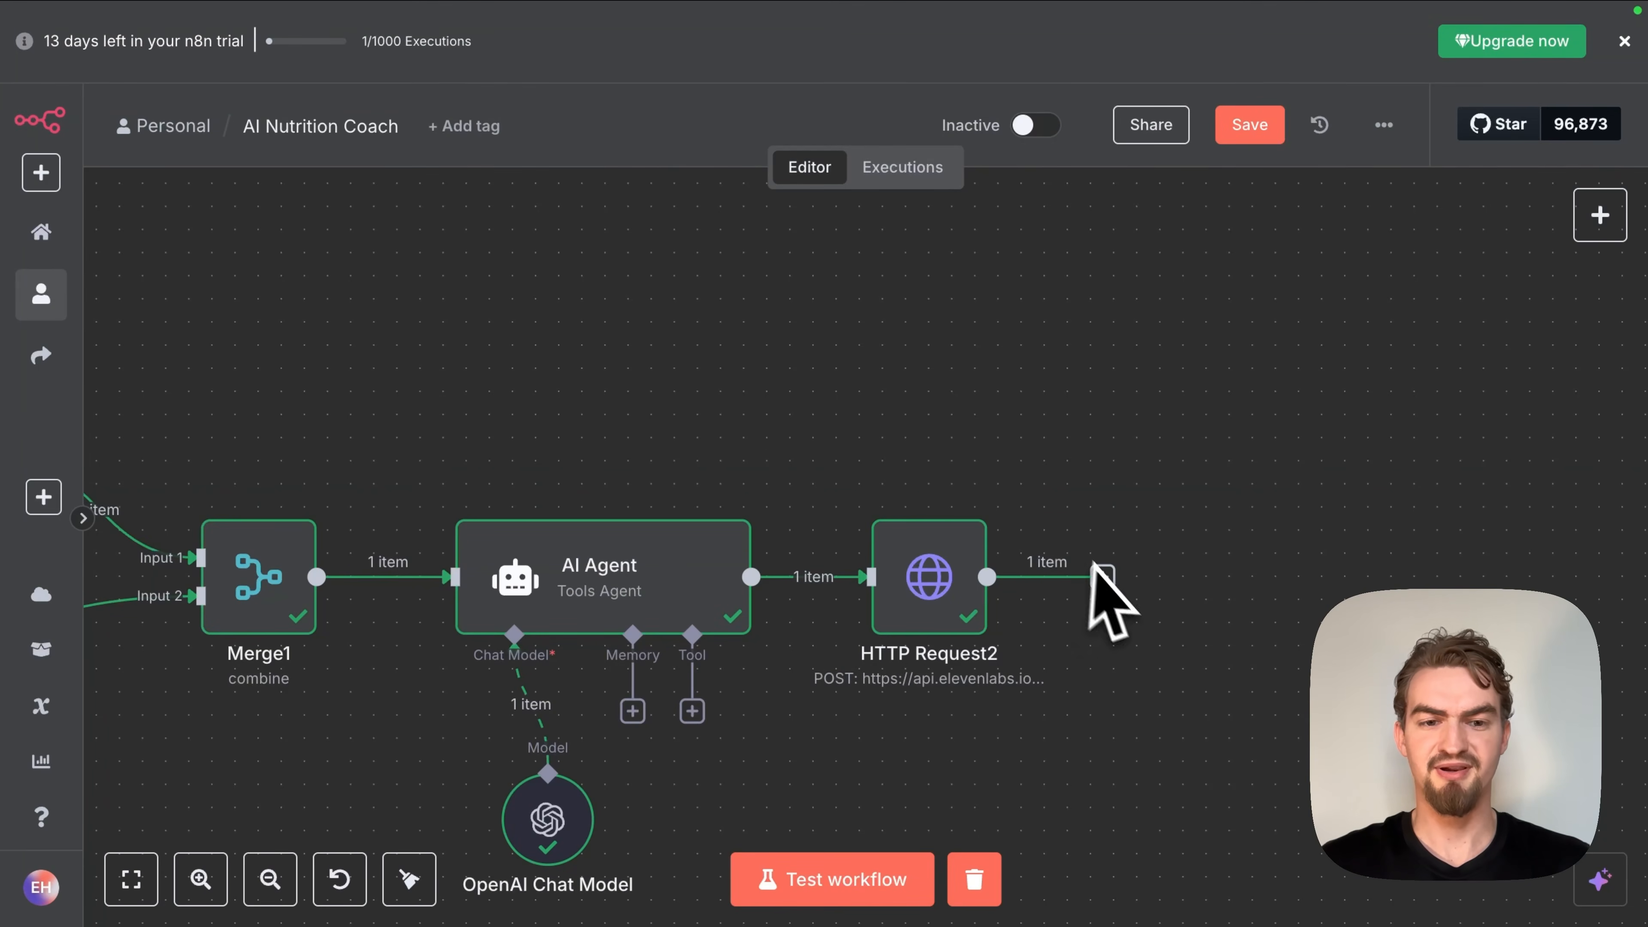
Step: Add a Code node after the text-to-speech HTTP Request node
{"action": "left_click", "coordinate": [1103, 576]}
{"action": "type", "text": "code"}
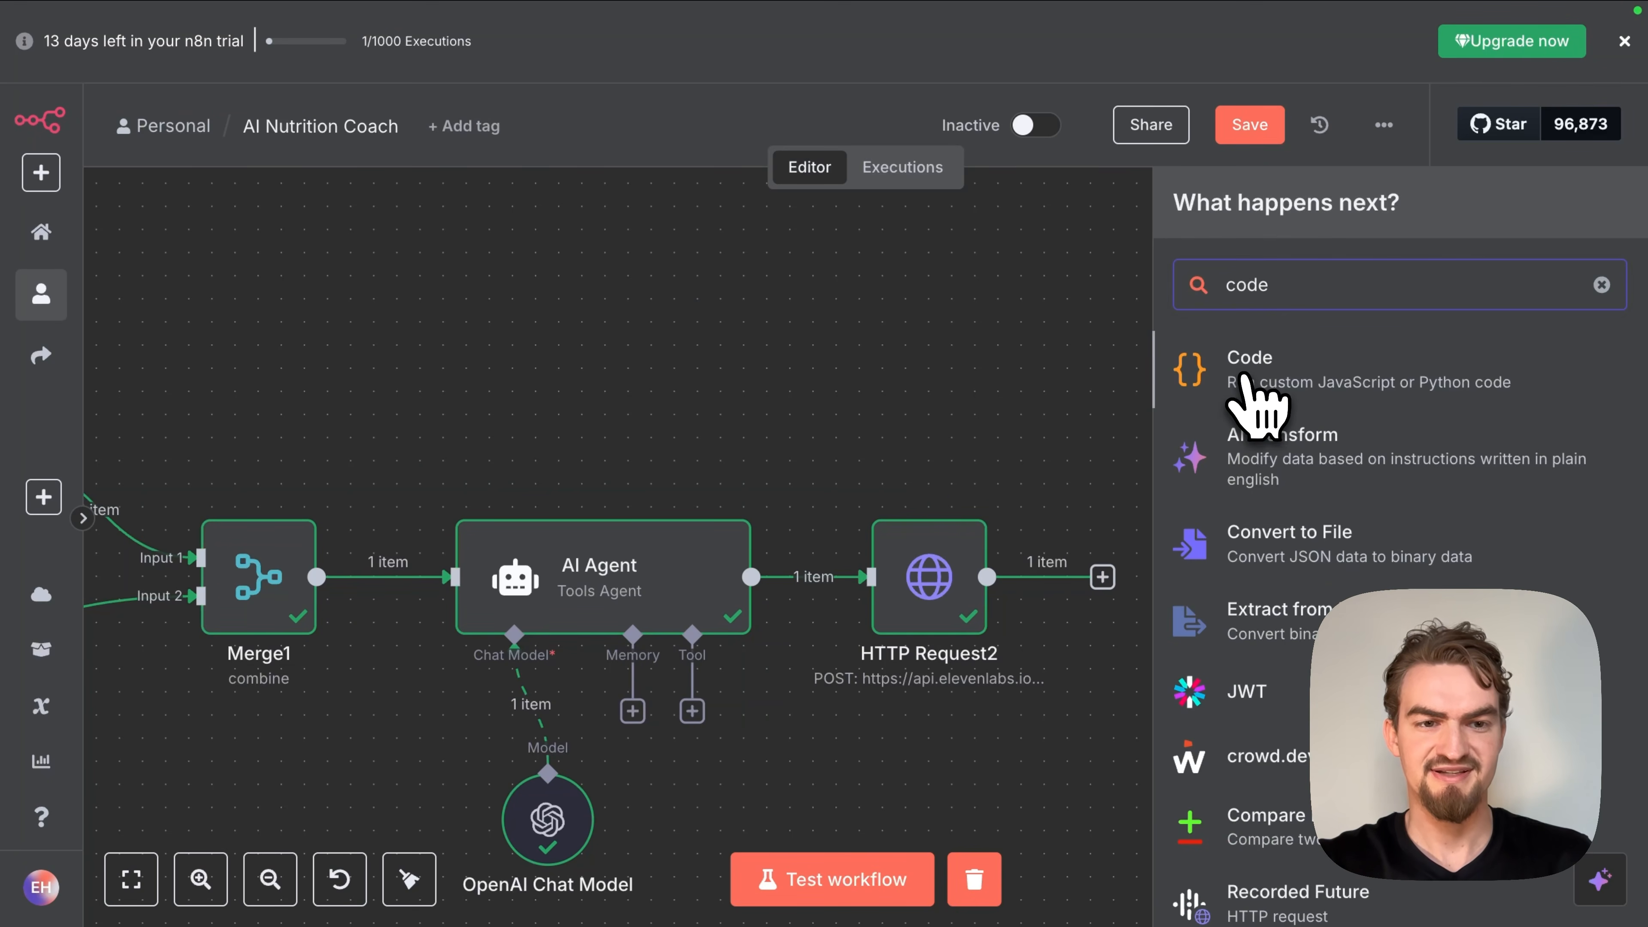
{"action": "left_click", "coordinate": [1249, 382]}
Step: Replace the Code node's JavaScript with the tutorial document's snippet naming the file 'response.mp3', test the node and return to the canvas
{"action": "mouse_move", "coordinate": [797, 3]}
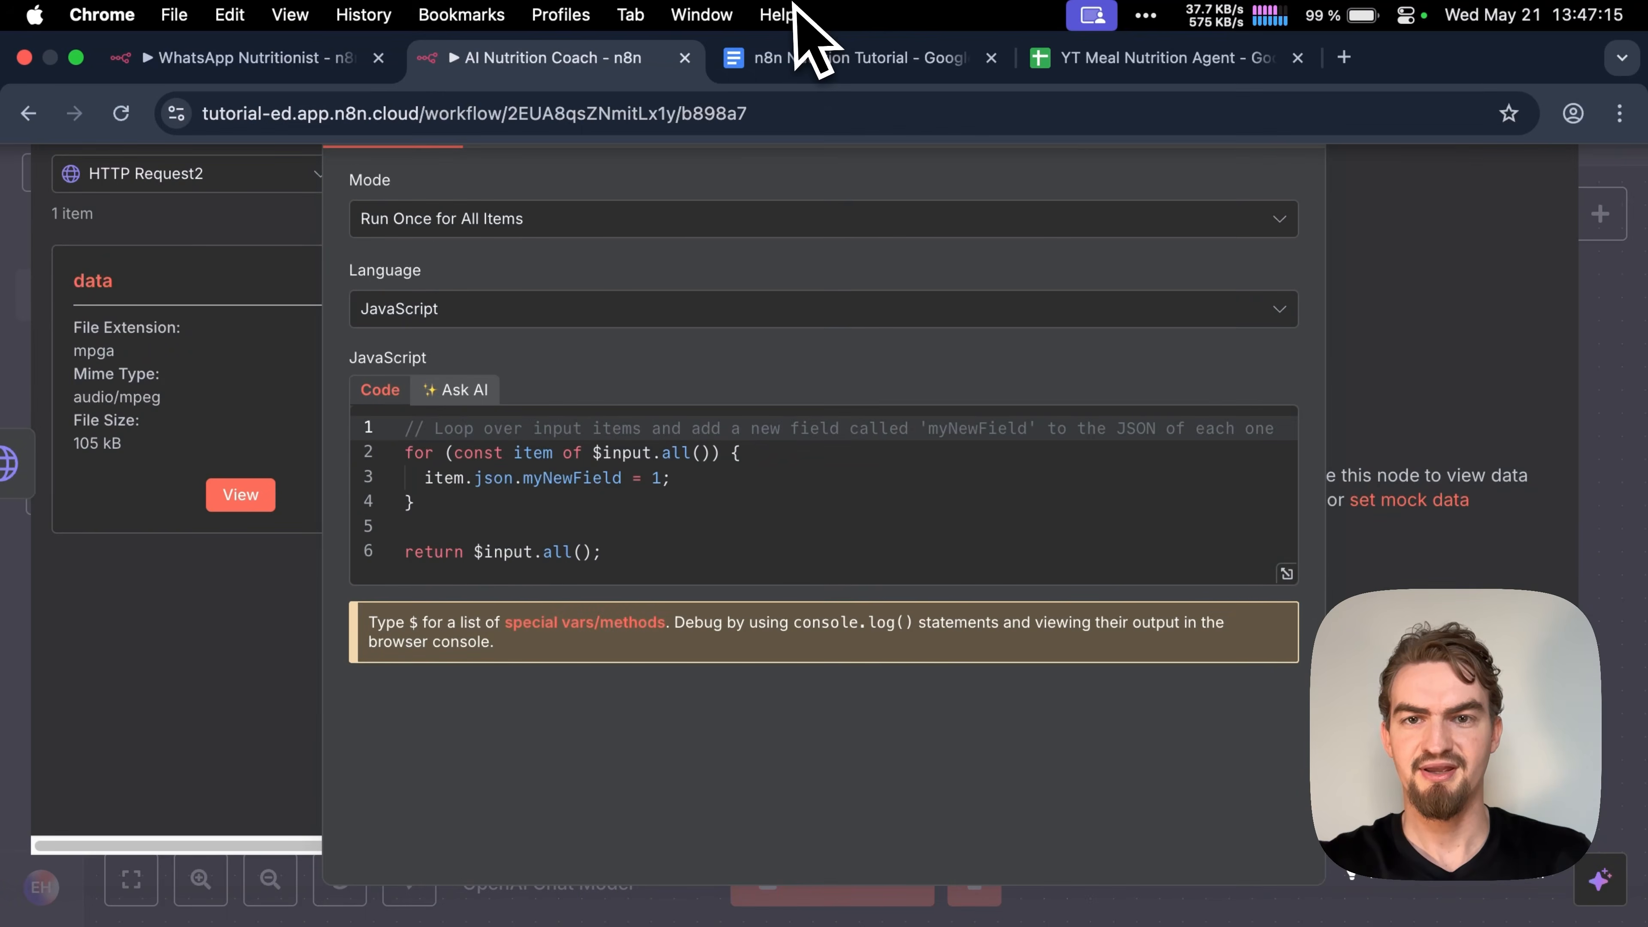
{"action": "left_click", "coordinate": [819, 58]}
{"action": "scroll", "coordinate": [650, 546], "scroll_direction": "down", "scroll_amount": 5}
{"action": "scroll", "coordinate": [647, 573], "scroll_direction": "down", "scroll_amount": 2}
{"action": "left_click_drag", "start_coordinate": [625, 600], "coordinate": [430, 557]}
{"action": "key", "text": "super+c"}
{"action": "left_click", "coordinate": [617, 59]}
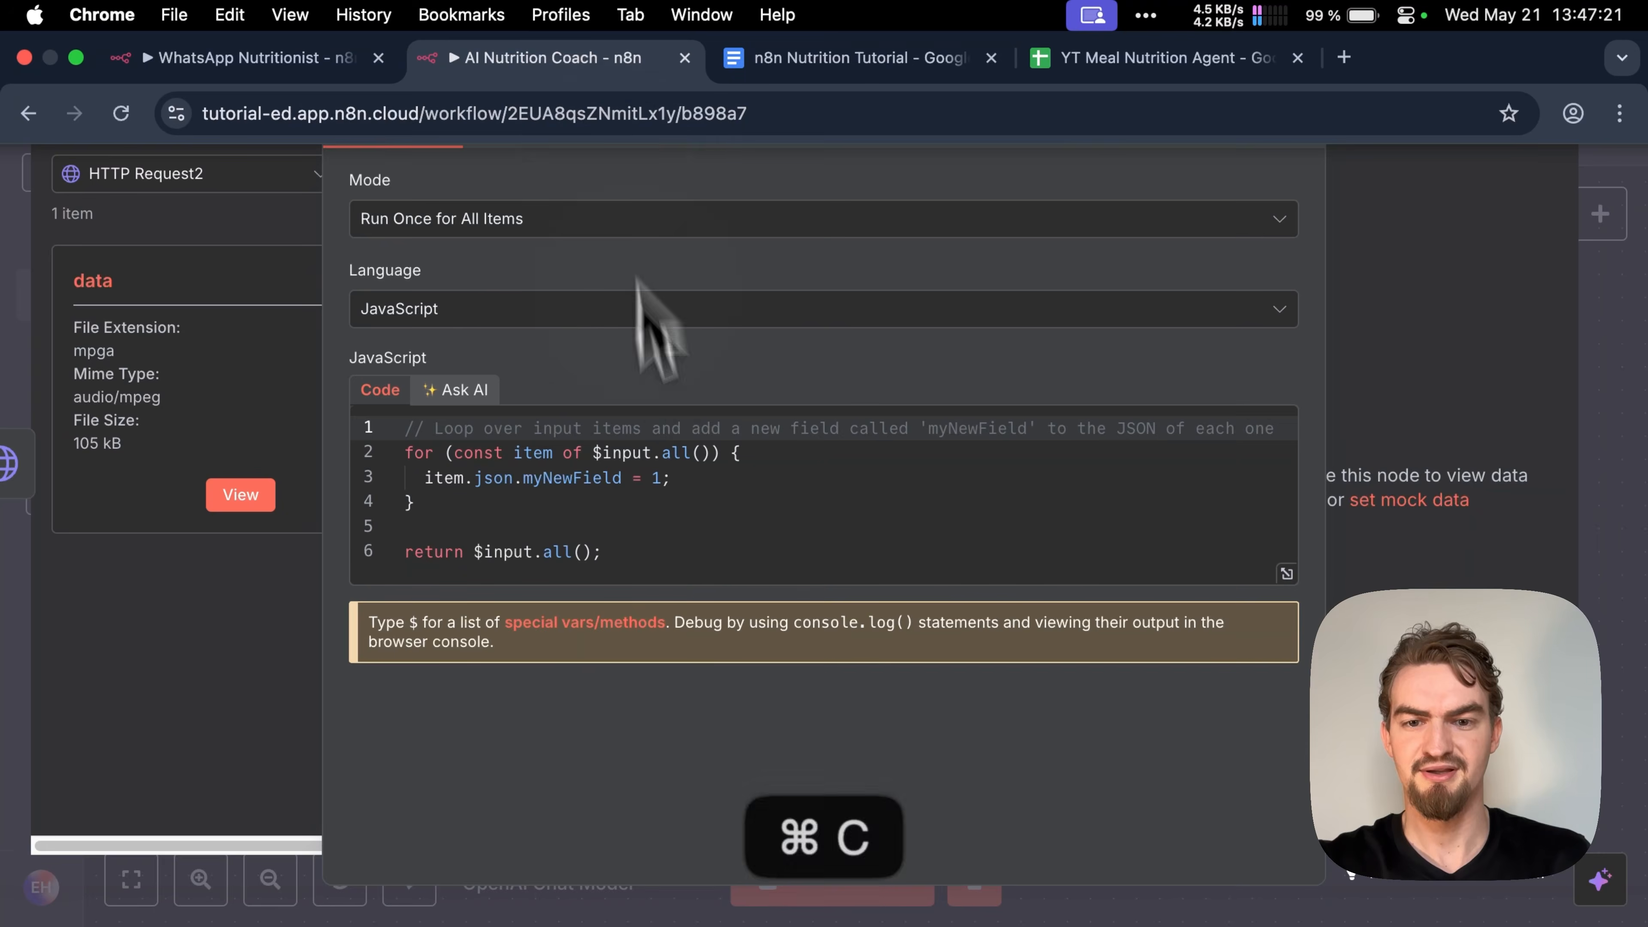
{"action": "left_click", "coordinate": [677, 544]}
{"action": "key", "text": "super+a"}
{"action": "key", "text": "super+v"}
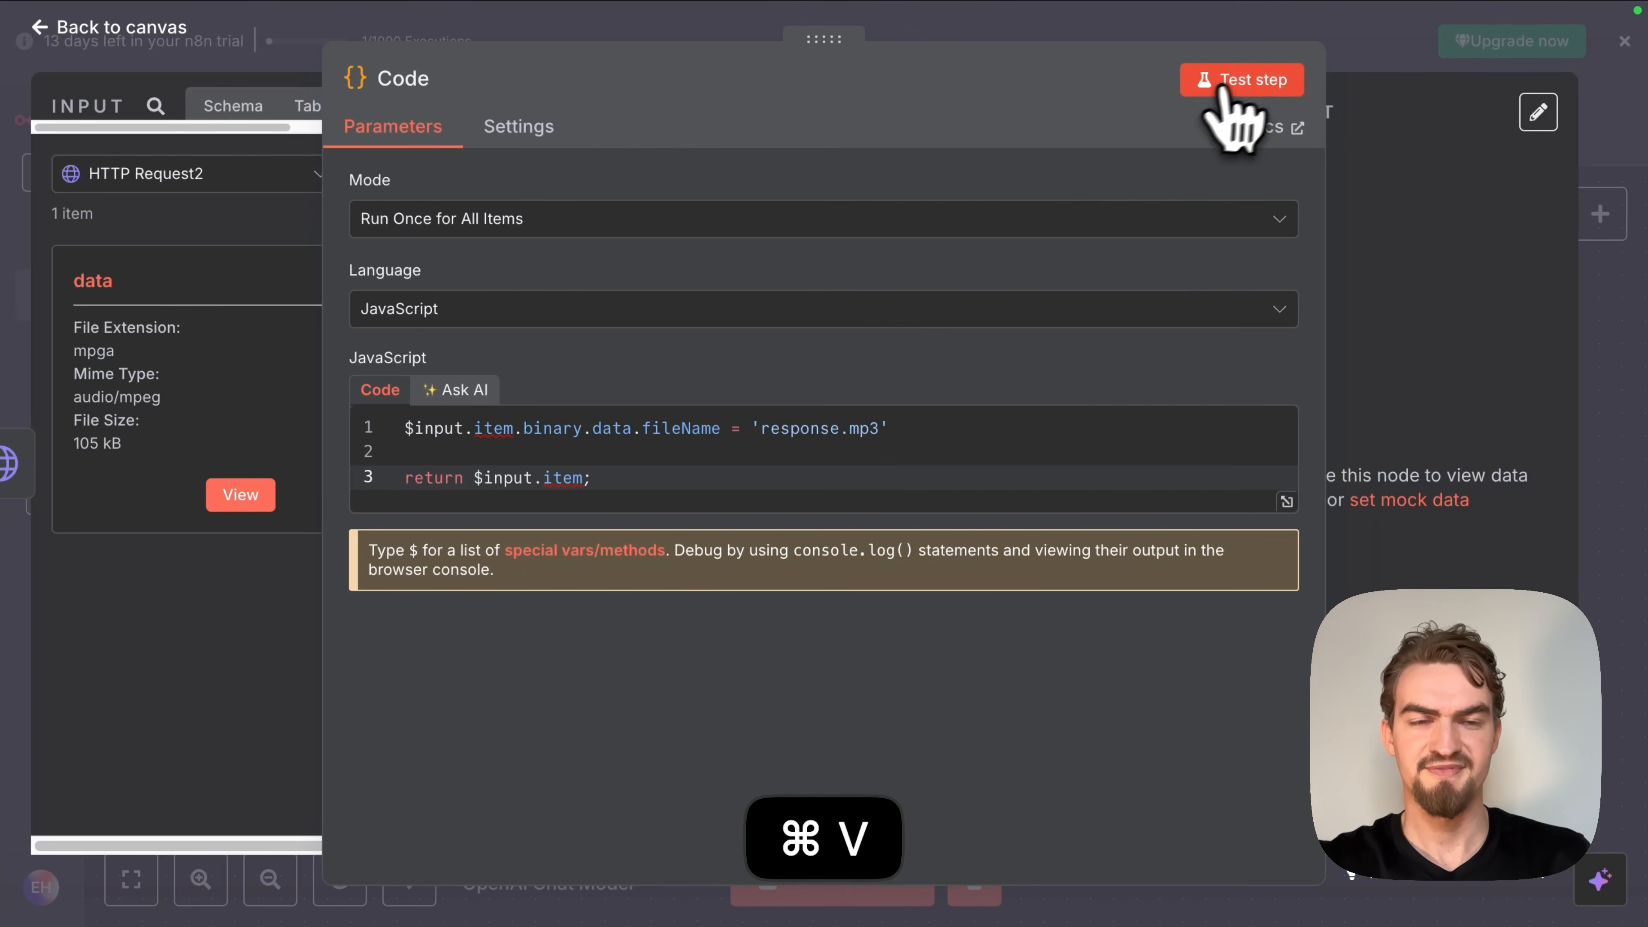
{"action": "left_click", "coordinate": [1231, 91]}
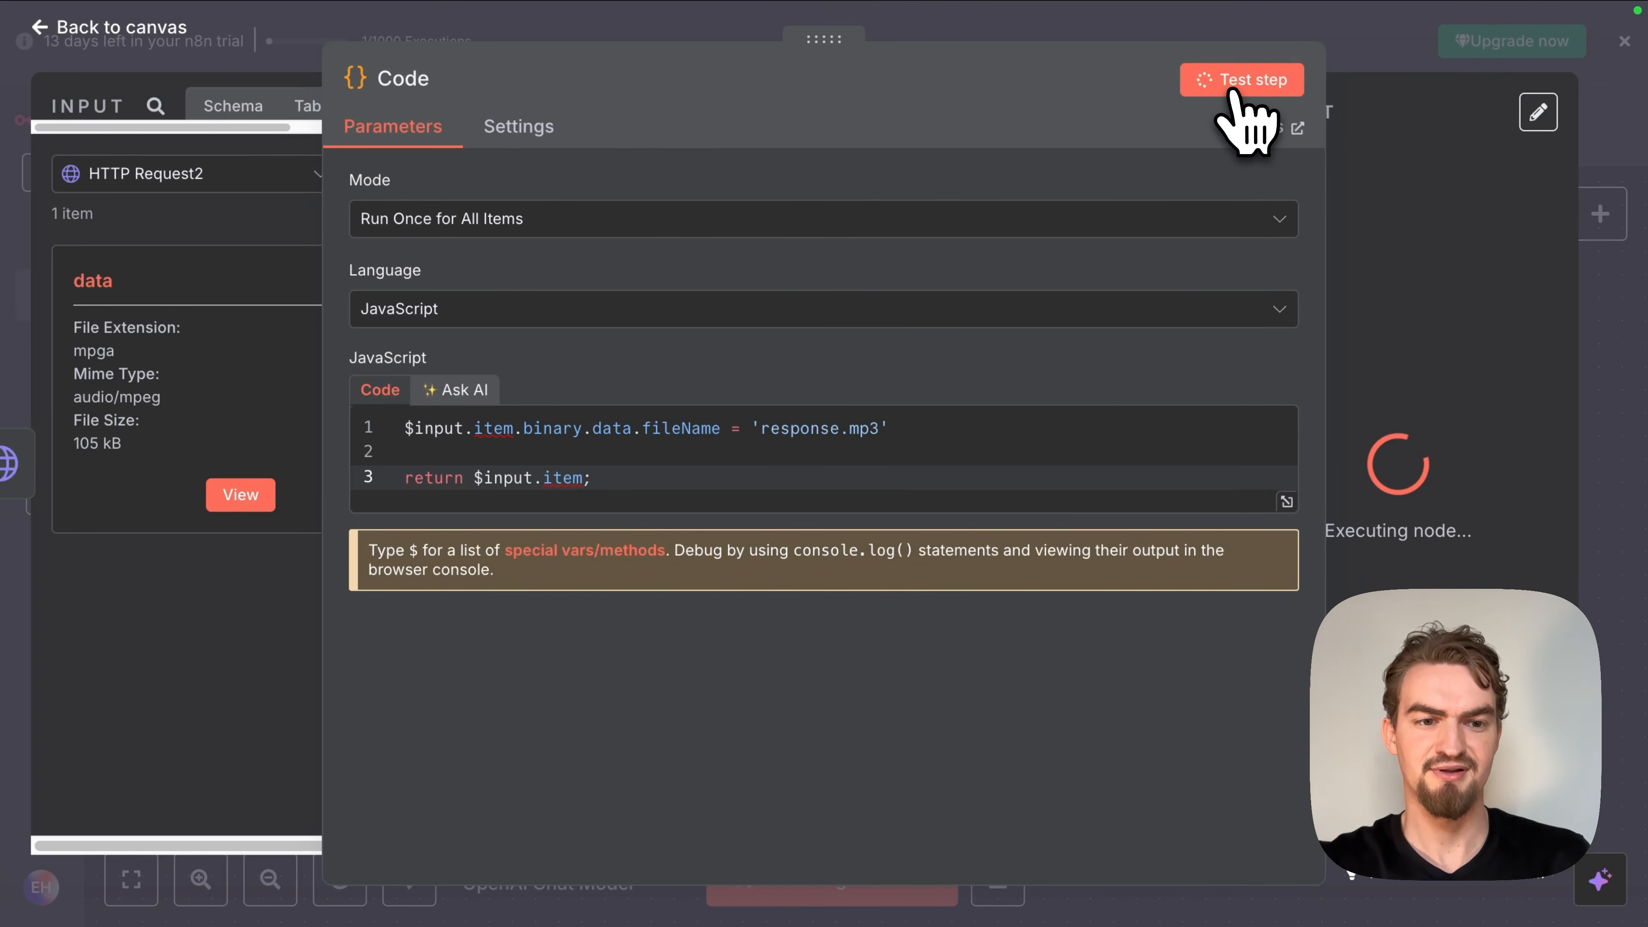
{"action": "left_click", "coordinate": [123, 31]}
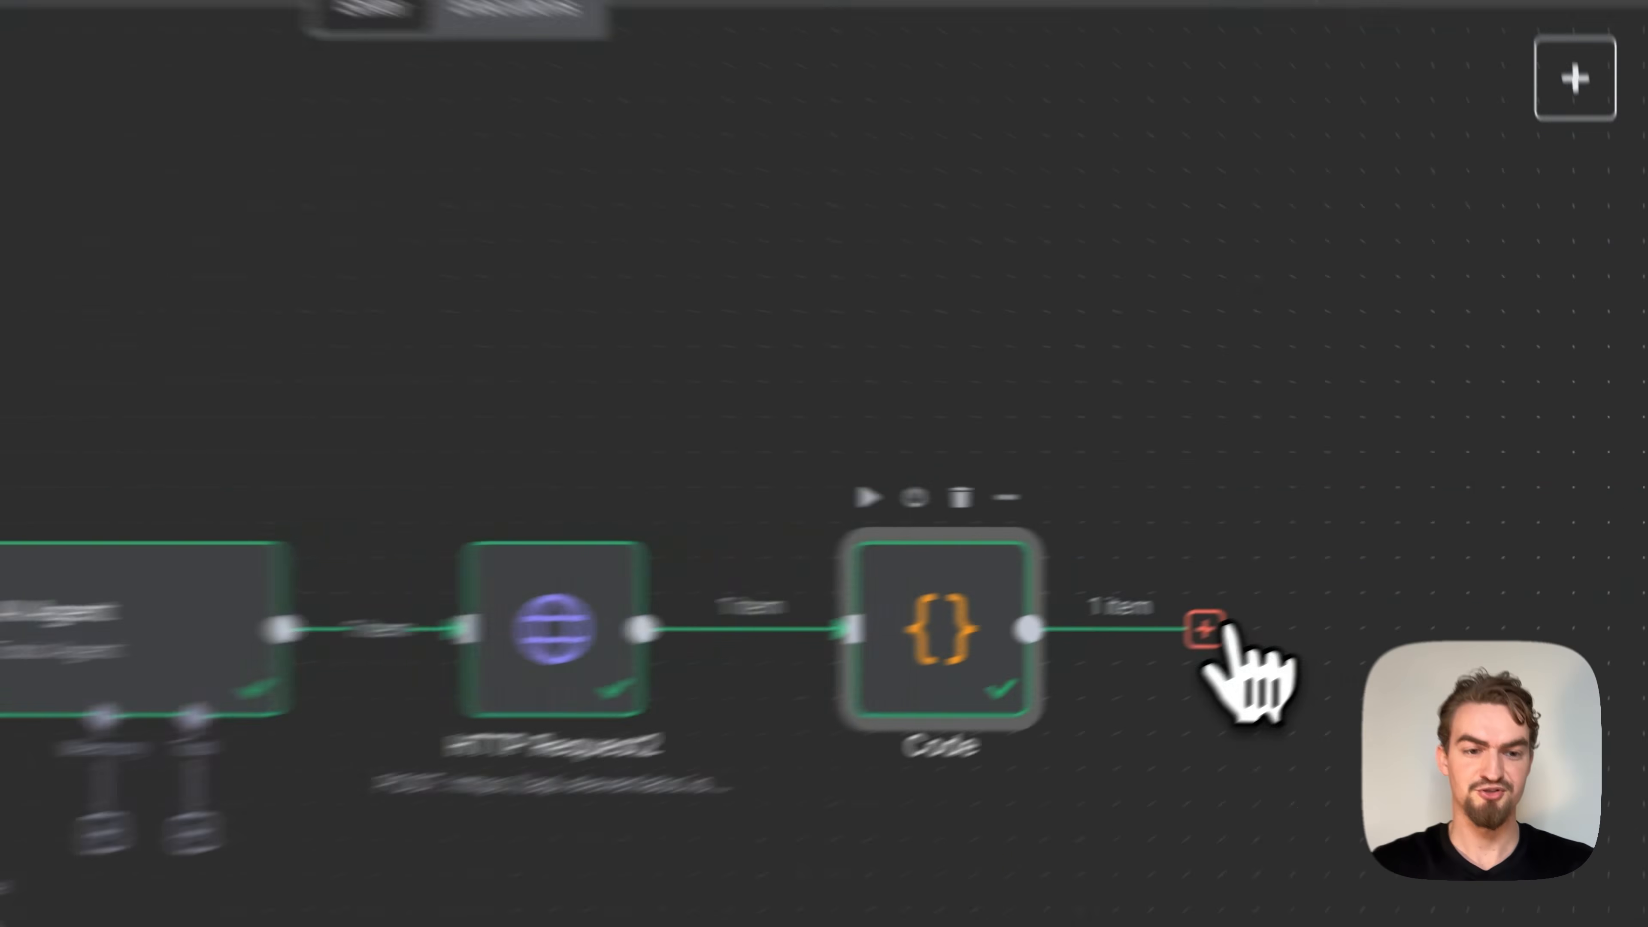
Step: Add a WhatsApp Business Cloud node with the Send message action after the Code node
{"action": "left_click", "coordinate": [1121, 658]}
{"action": "type", "text": "whatsapp"}
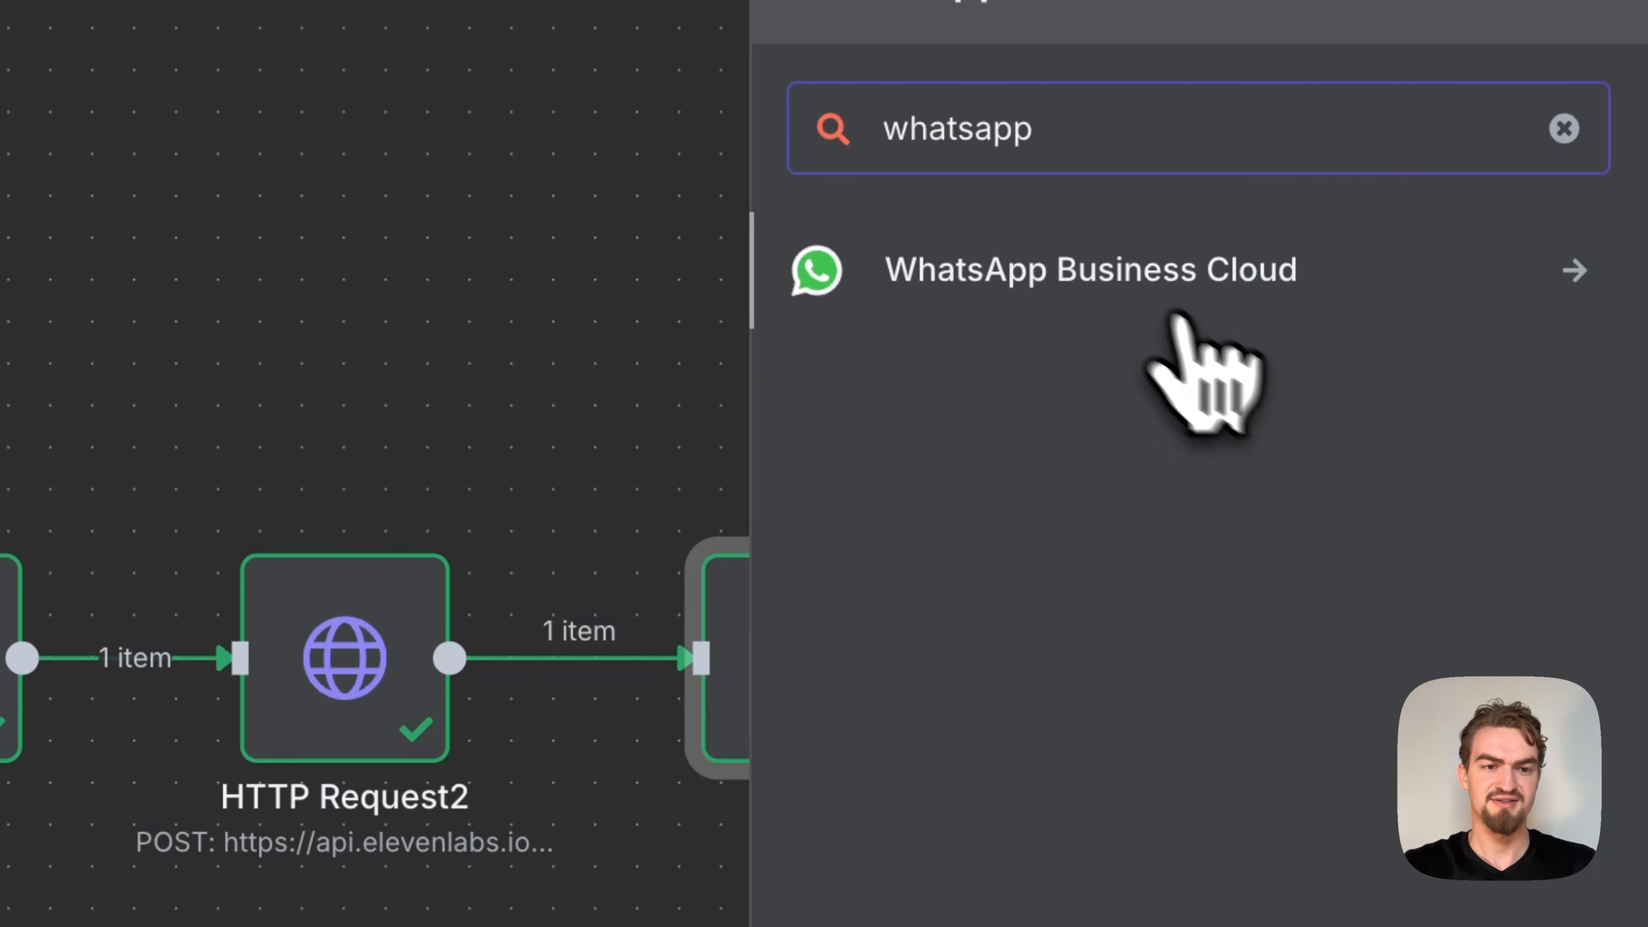
{"action": "left_click", "coordinate": [1113, 287]}
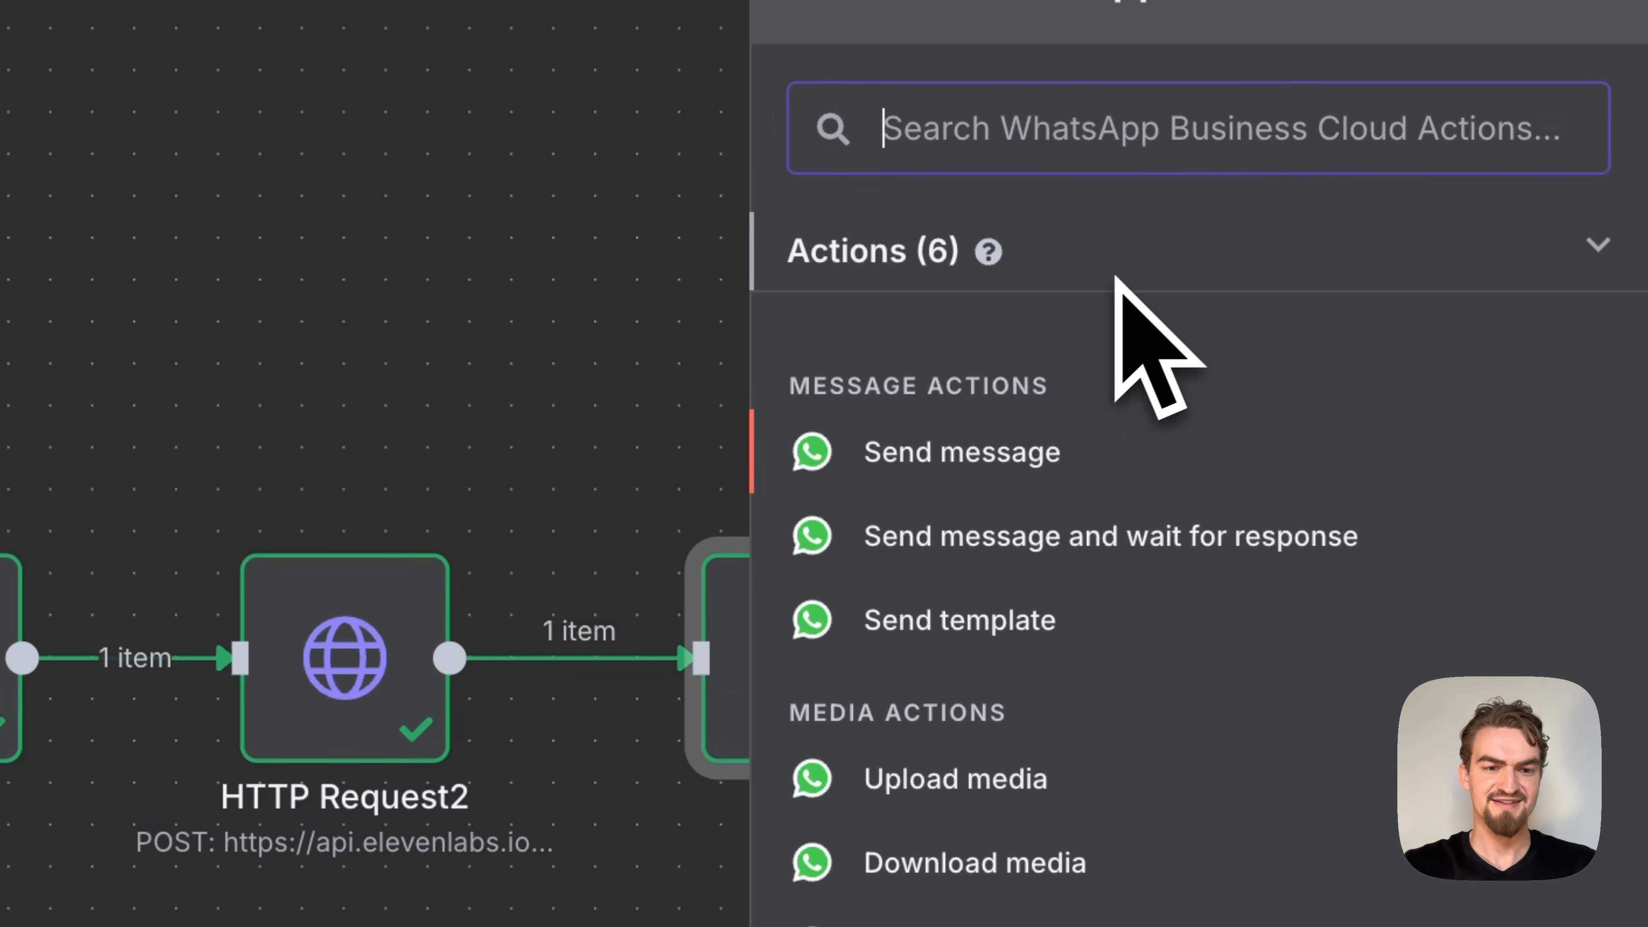
{"action": "left_click", "coordinate": [957, 462]}
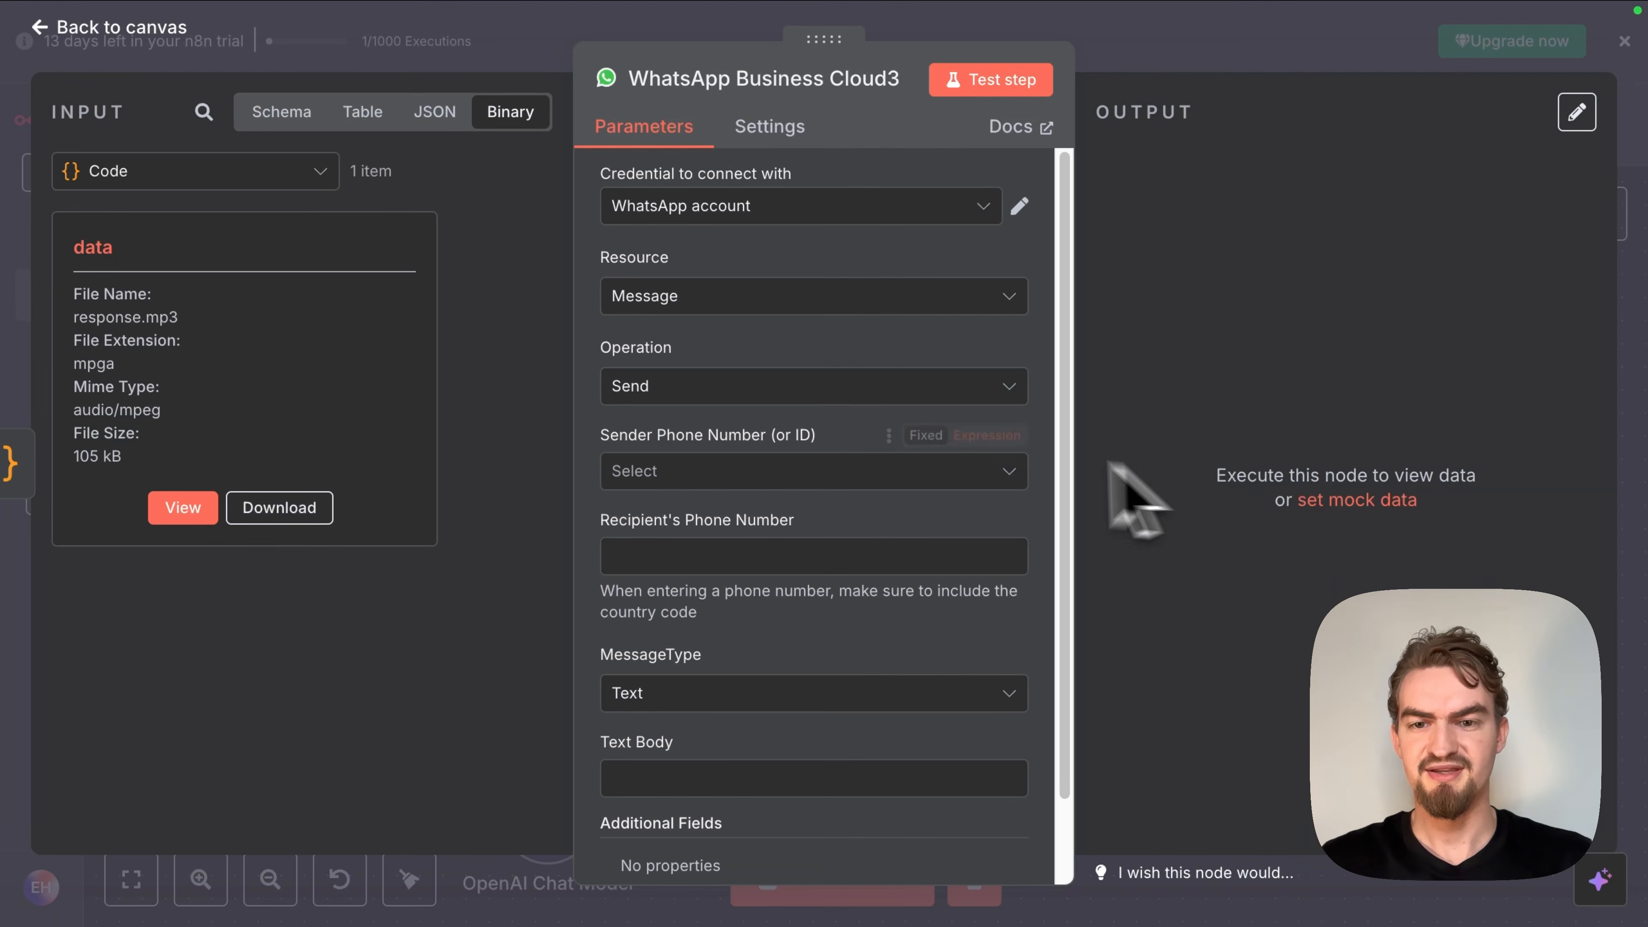
Step: Set the Test Number as the sender and map the recipient's phone number to the WhatsApp Trigger's contacts[0].wa_id field
{"action": "left_click", "coordinate": [724, 471]}
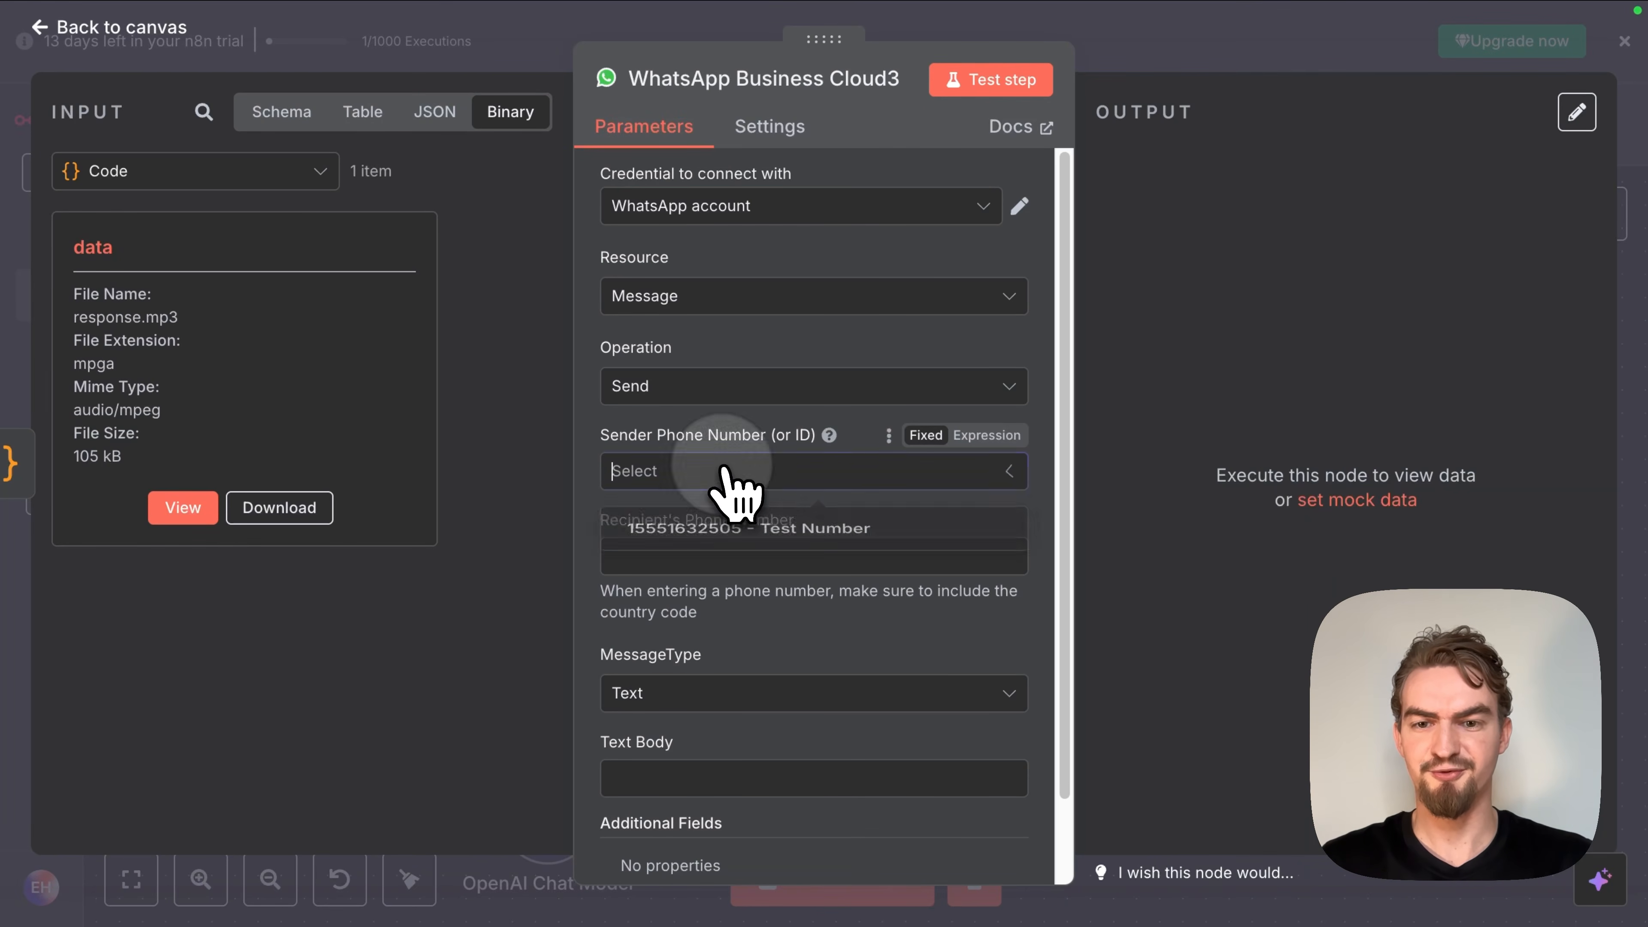
{"action": "left_click", "coordinate": [745, 543]}
{"action": "left_click", "coordinate": [686, 552]}
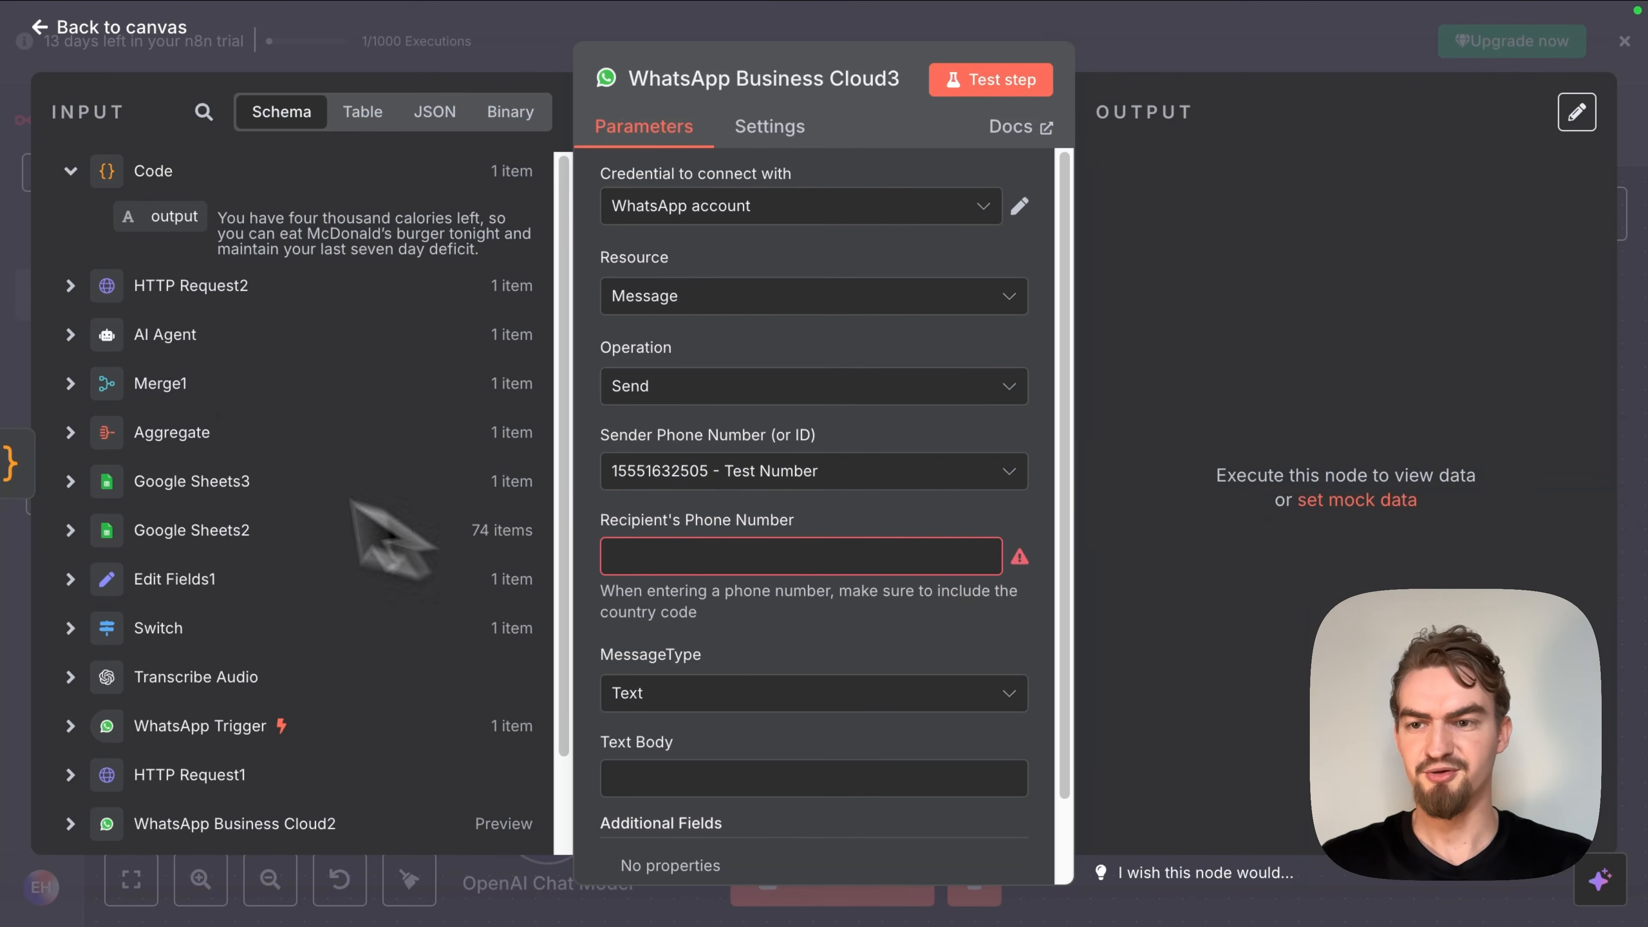
{"action": "scroll", "coordinate": [224, 303], "scroll_direction": "down", "scroll_amount": 2}
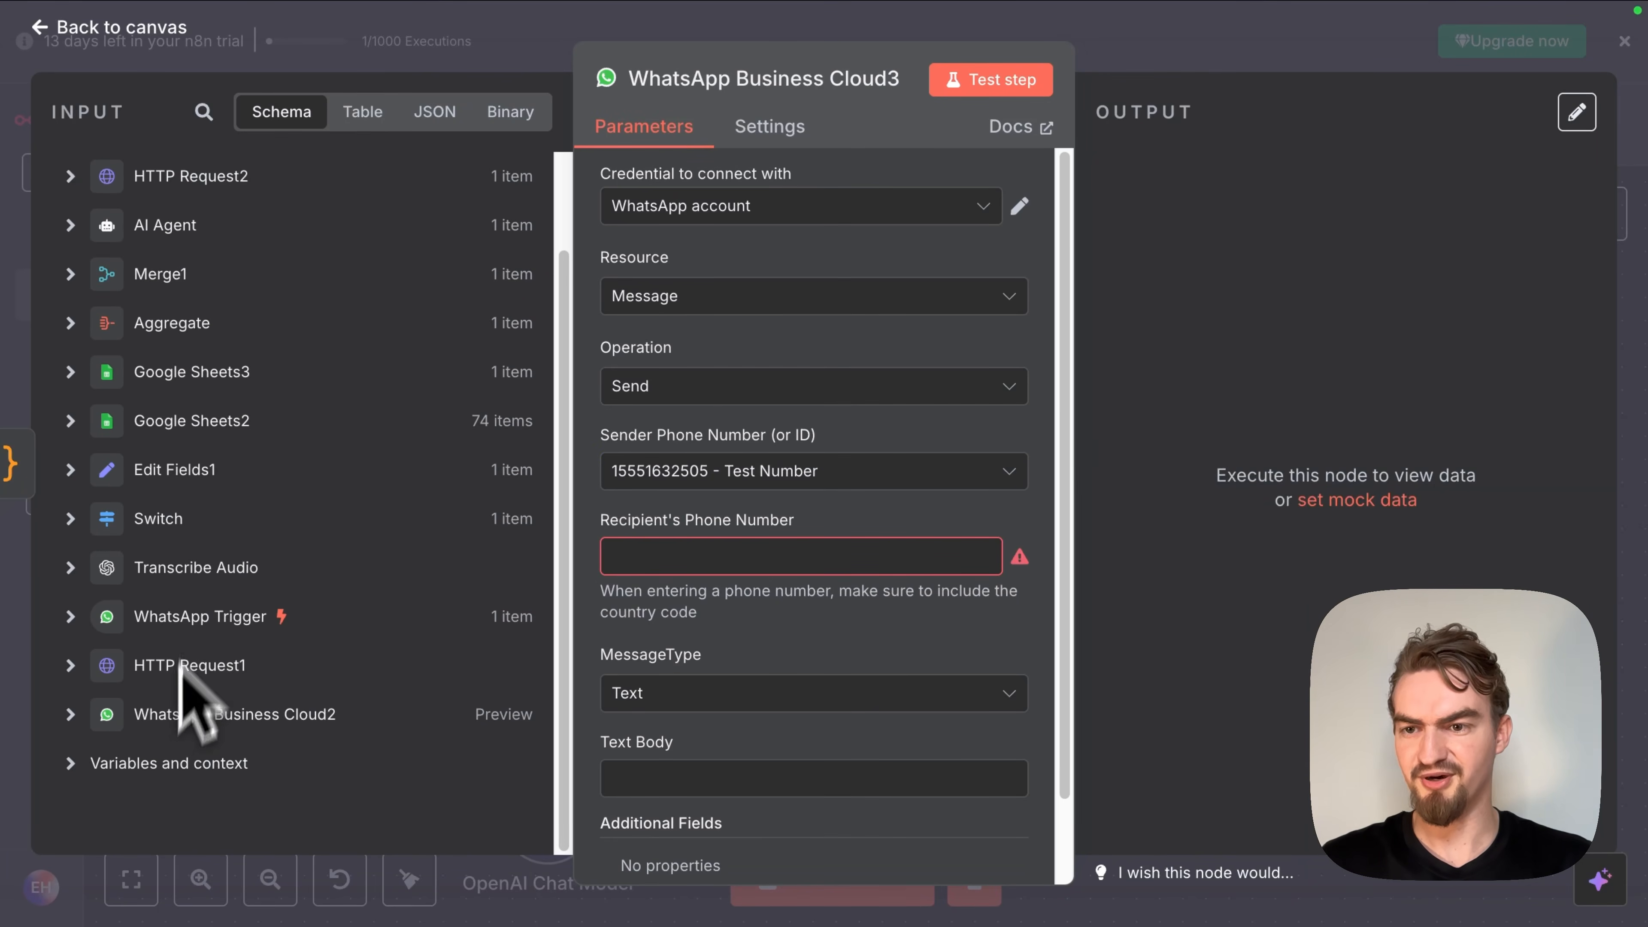
{"action": "scroll", "coordinate": [195, 480], "scroll_direction": "up", "scroll_amount": 2}
{"action": "scroll", "coordinate": [198, 513], "scroll_direction": "down", "scroll_amount": 2}
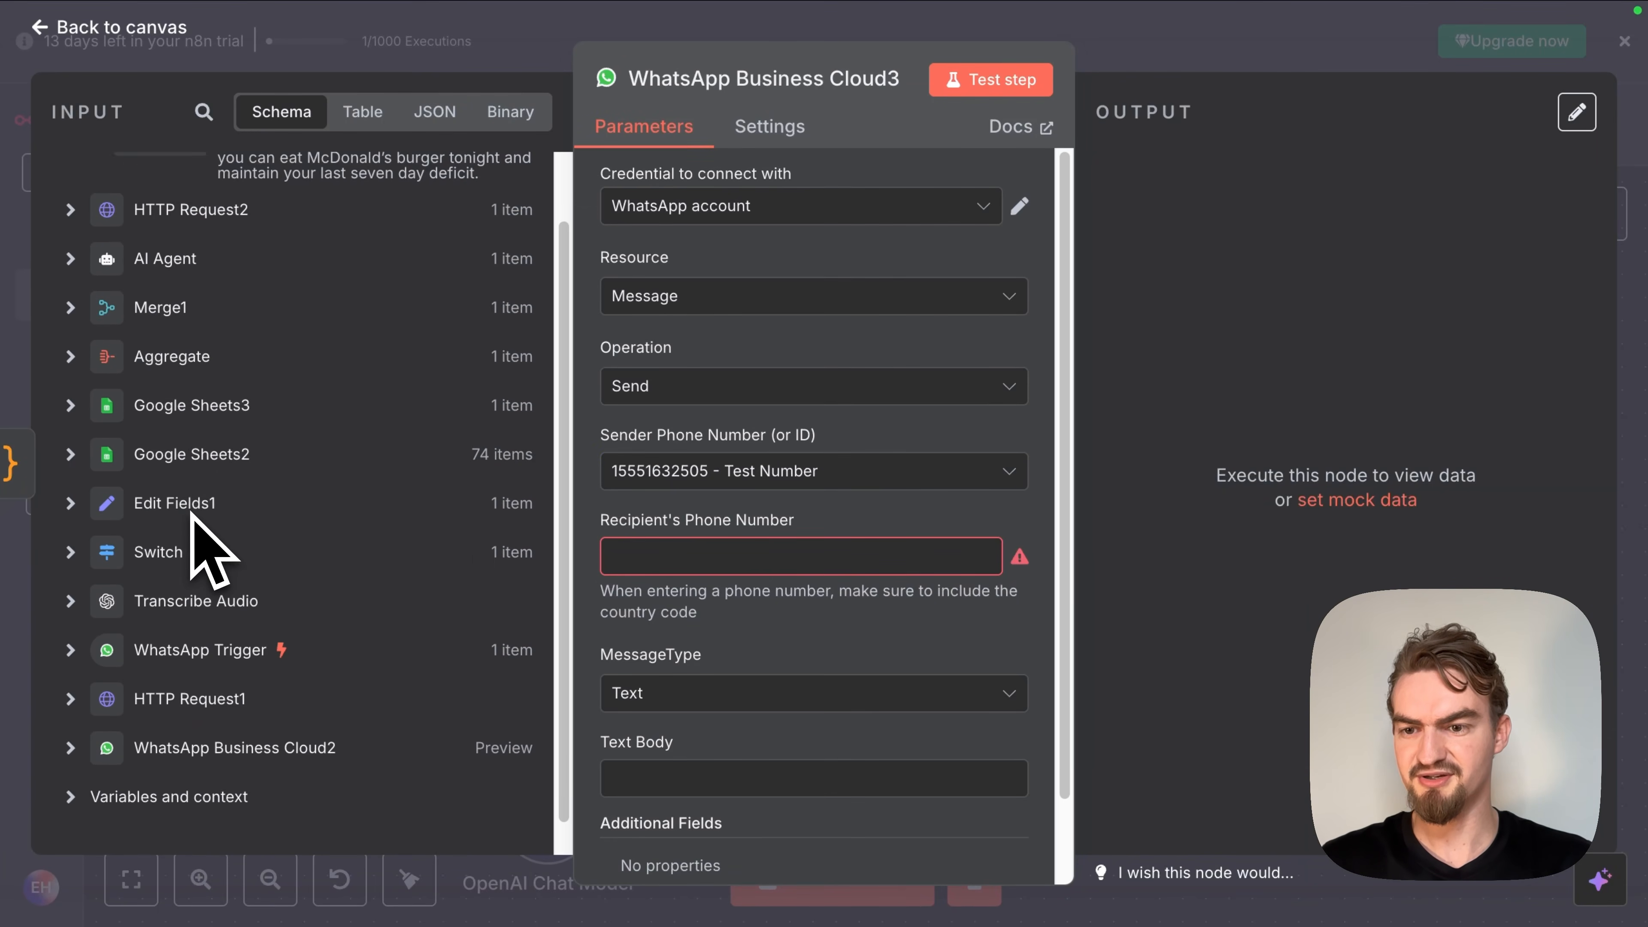
{"action": "left_click", "coordinate": [162, 616]}
{"action": "scroll", "coordinate": [162, 623], "scroll_direction": "down", "scroll_amount": 5}
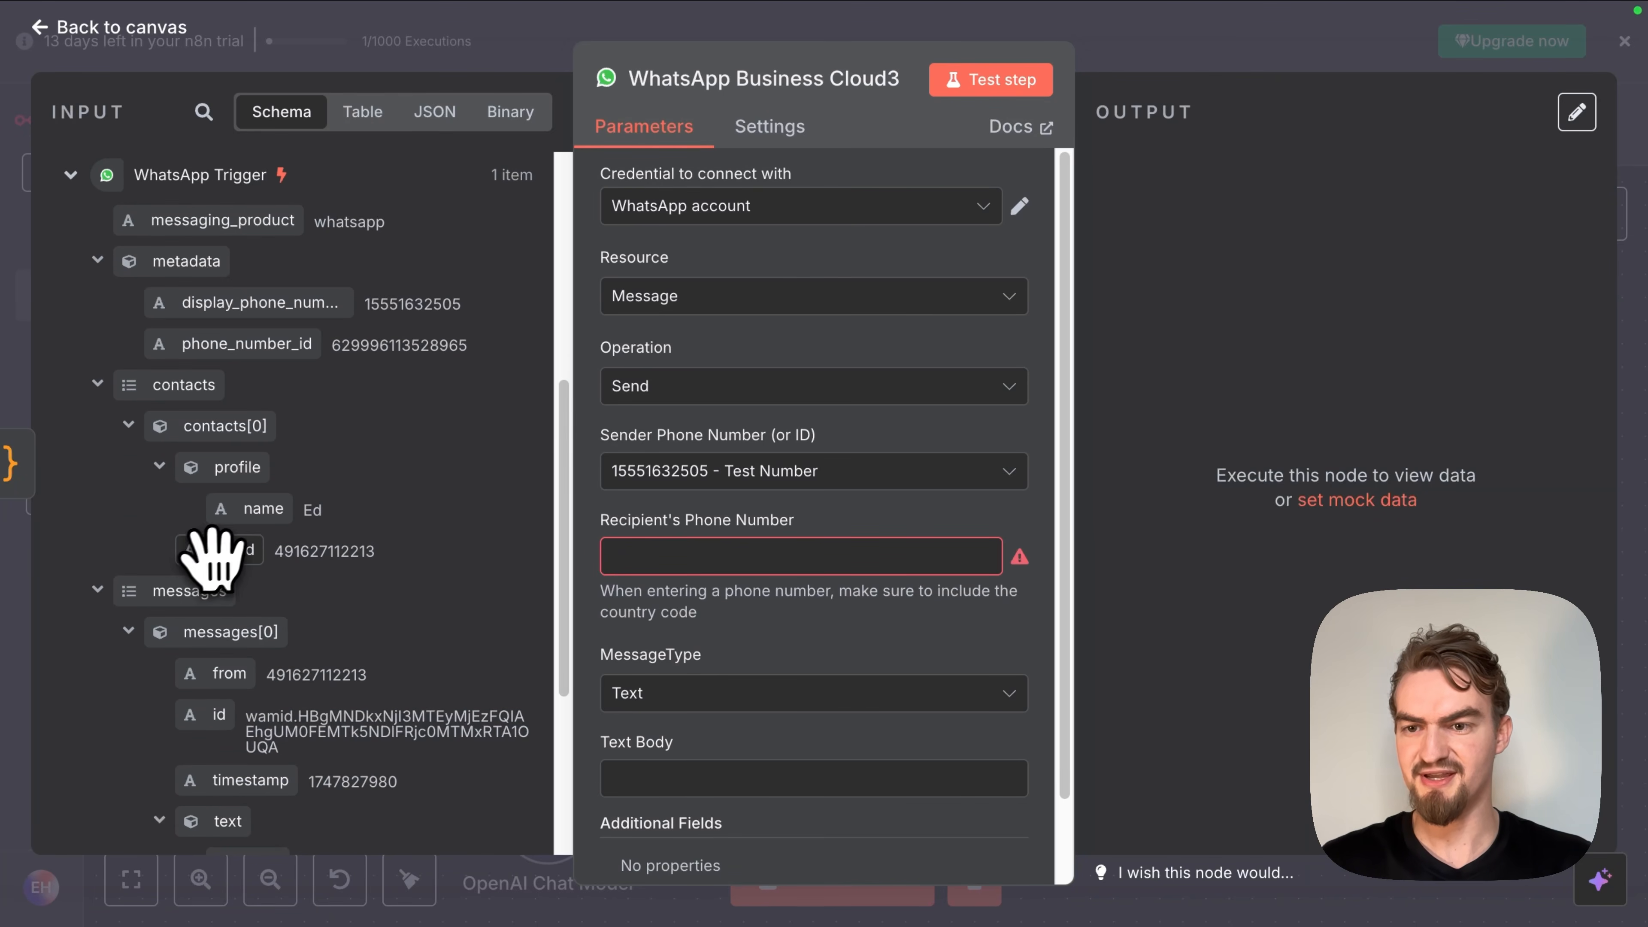
{"action": "left_click_drag", "start_coordinate": [221, 555], "coordinate": [756, 581]}
{"action": "scroll", "coordinate": [773, 594], "scroll_direction": "down", "scroll_amount": 2}
{"action": "left_click", "coordinate": [594, 627]}
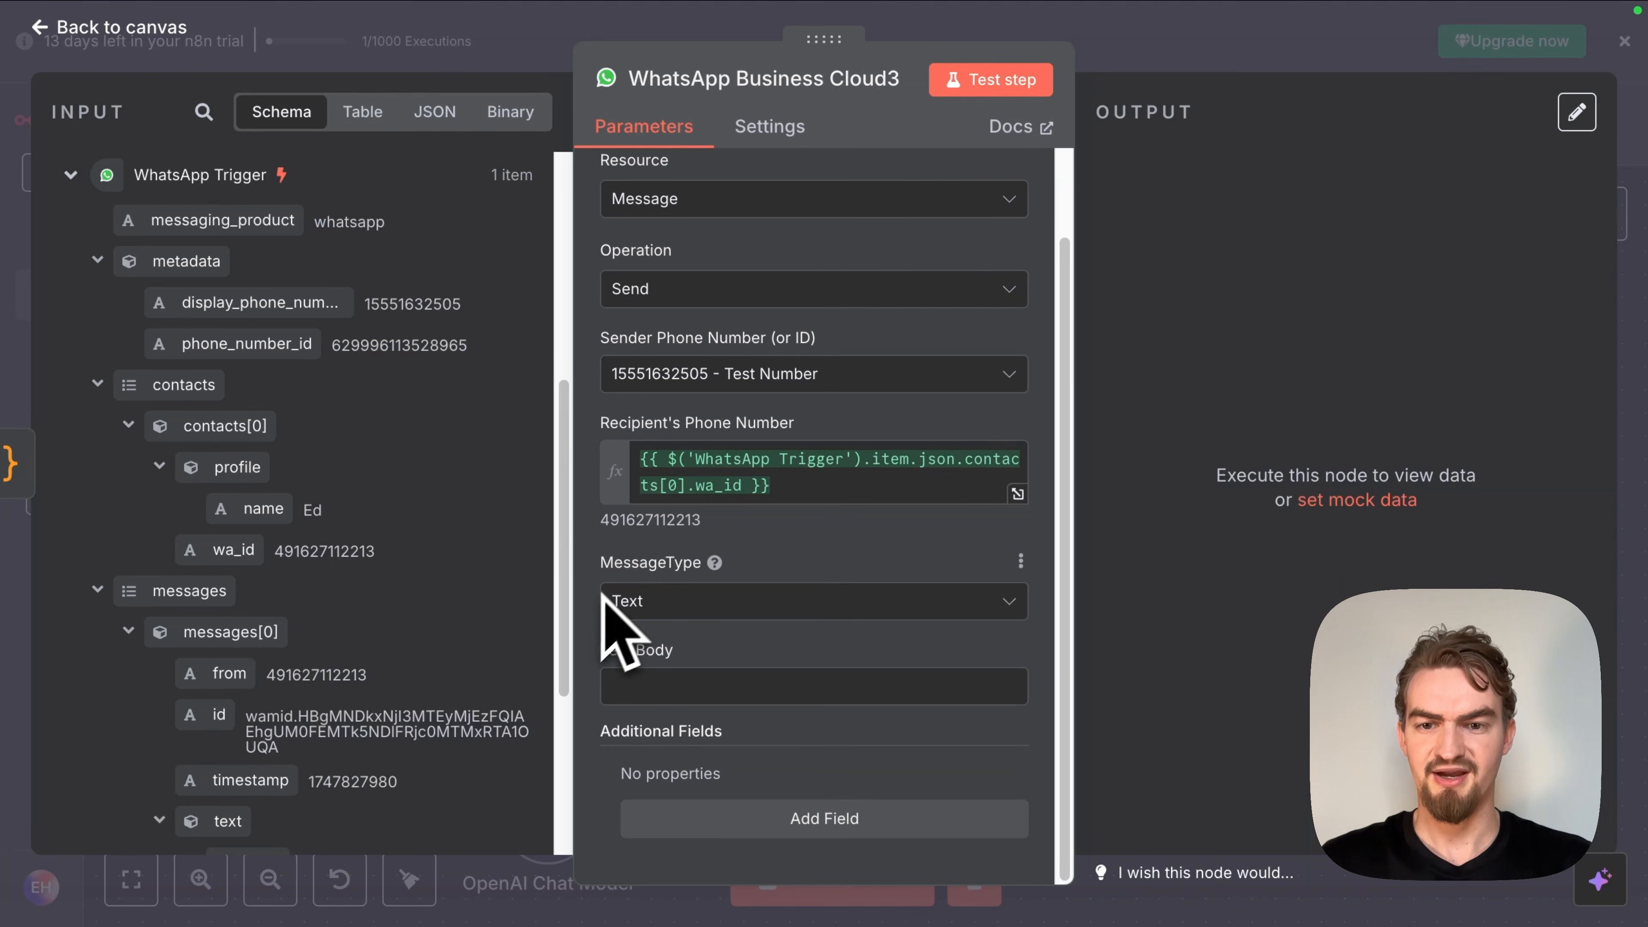
Step: Set the message type to Audio, taken from n8n binary data with 'data' as the input data field name
{"action": "left_click", "coordinate": [695, 600]}
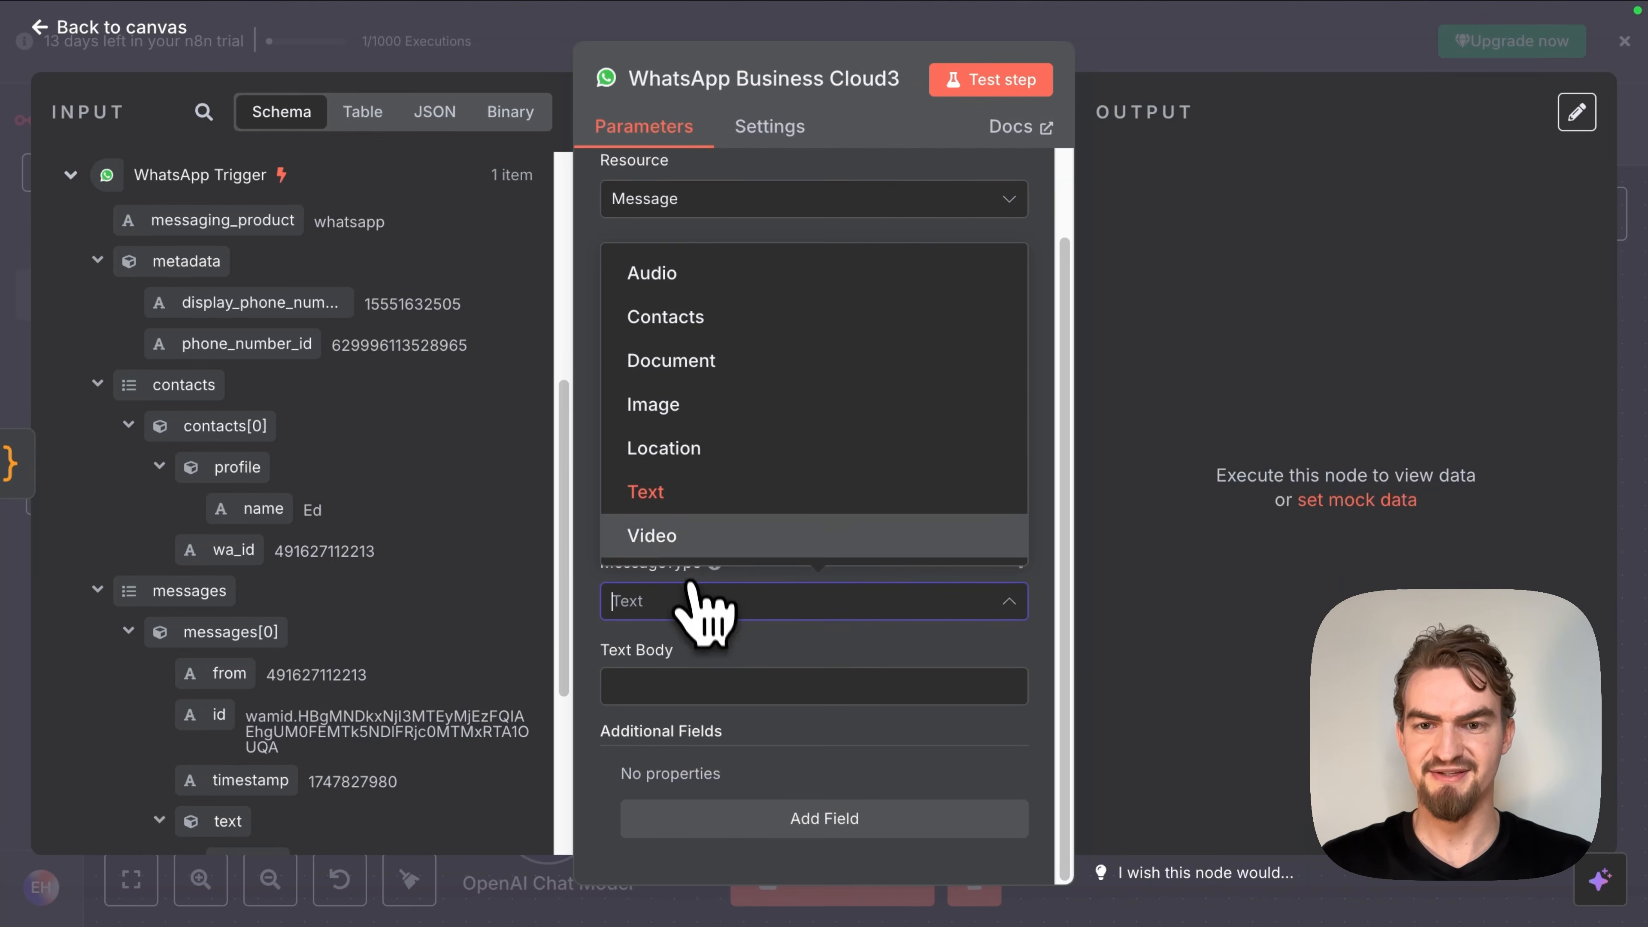
{"action": "left_click", "coordinate": [689, 280]}
{"action": "scroll", "coordinate": [730, 520], "scroll_direction": "down", "scroll_amount": 1}
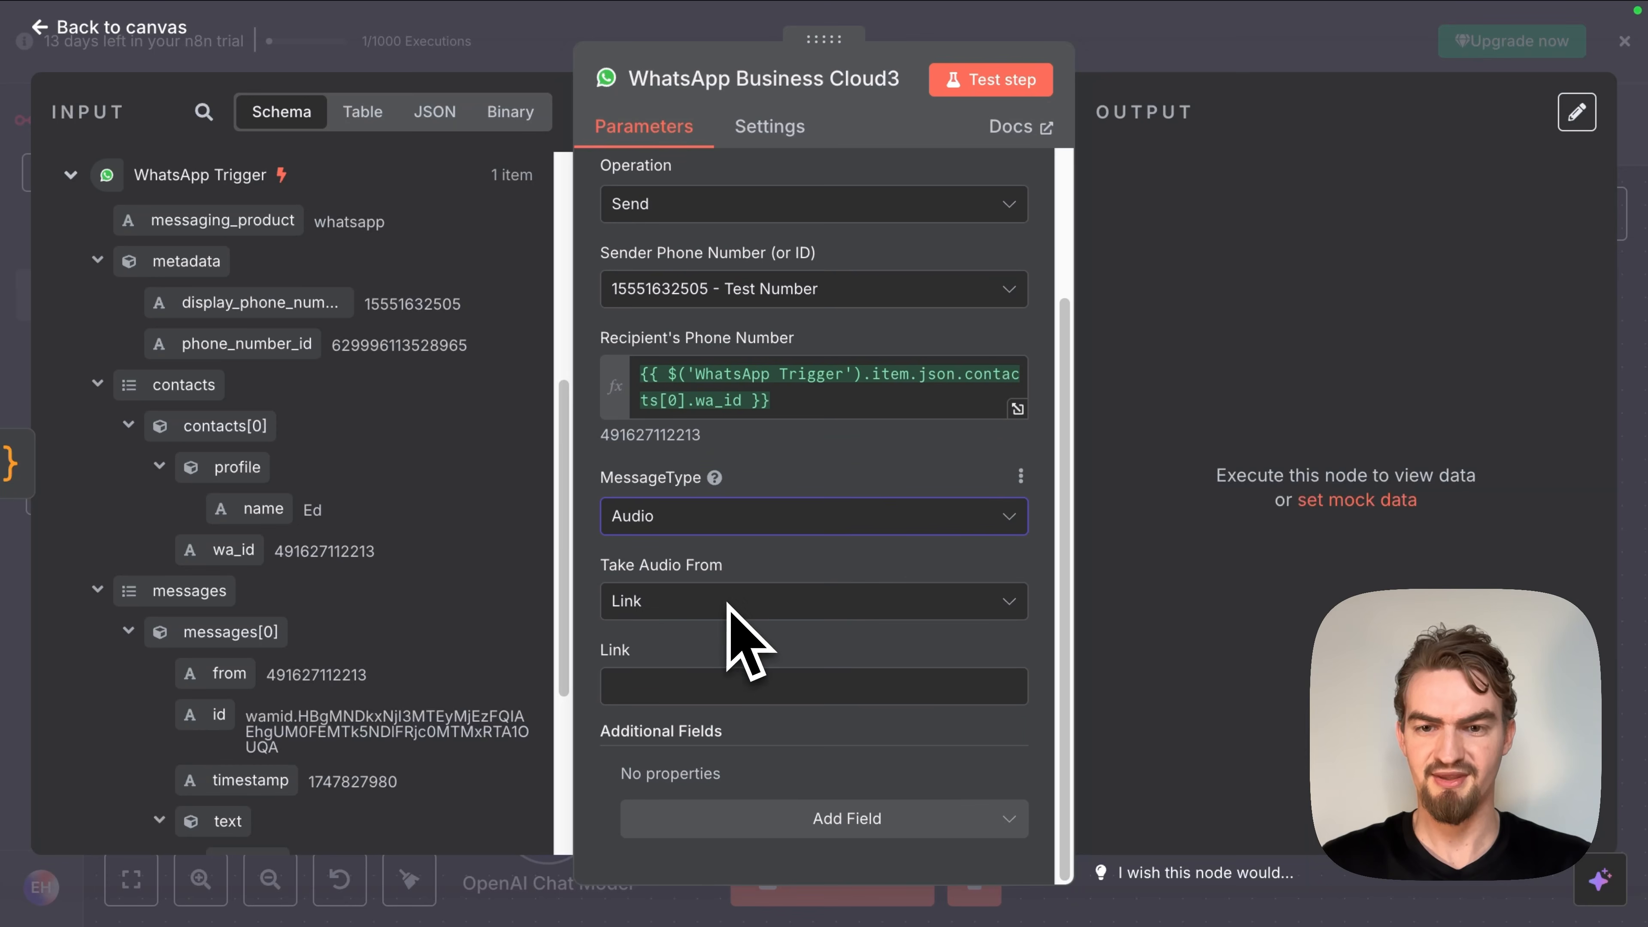
{"action": "left_click", "coordinate": [679, 613]}
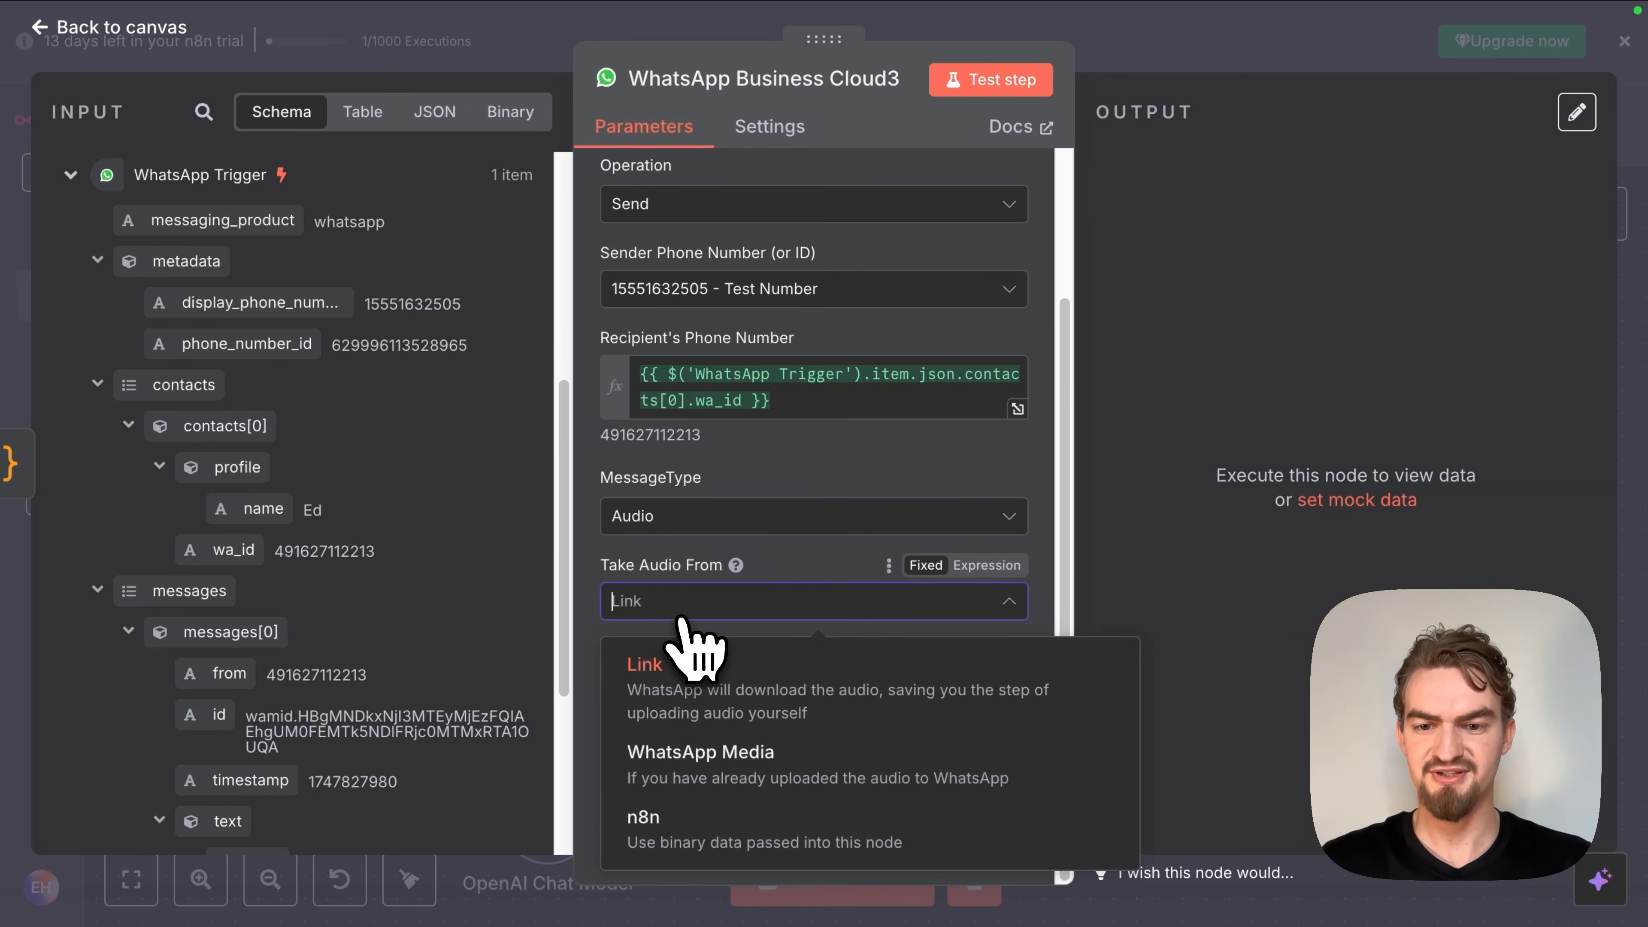
{"action": "left_click", "coordinate": [668, 835]}
{"action": "left_click", "coordinate": [672, 683]}
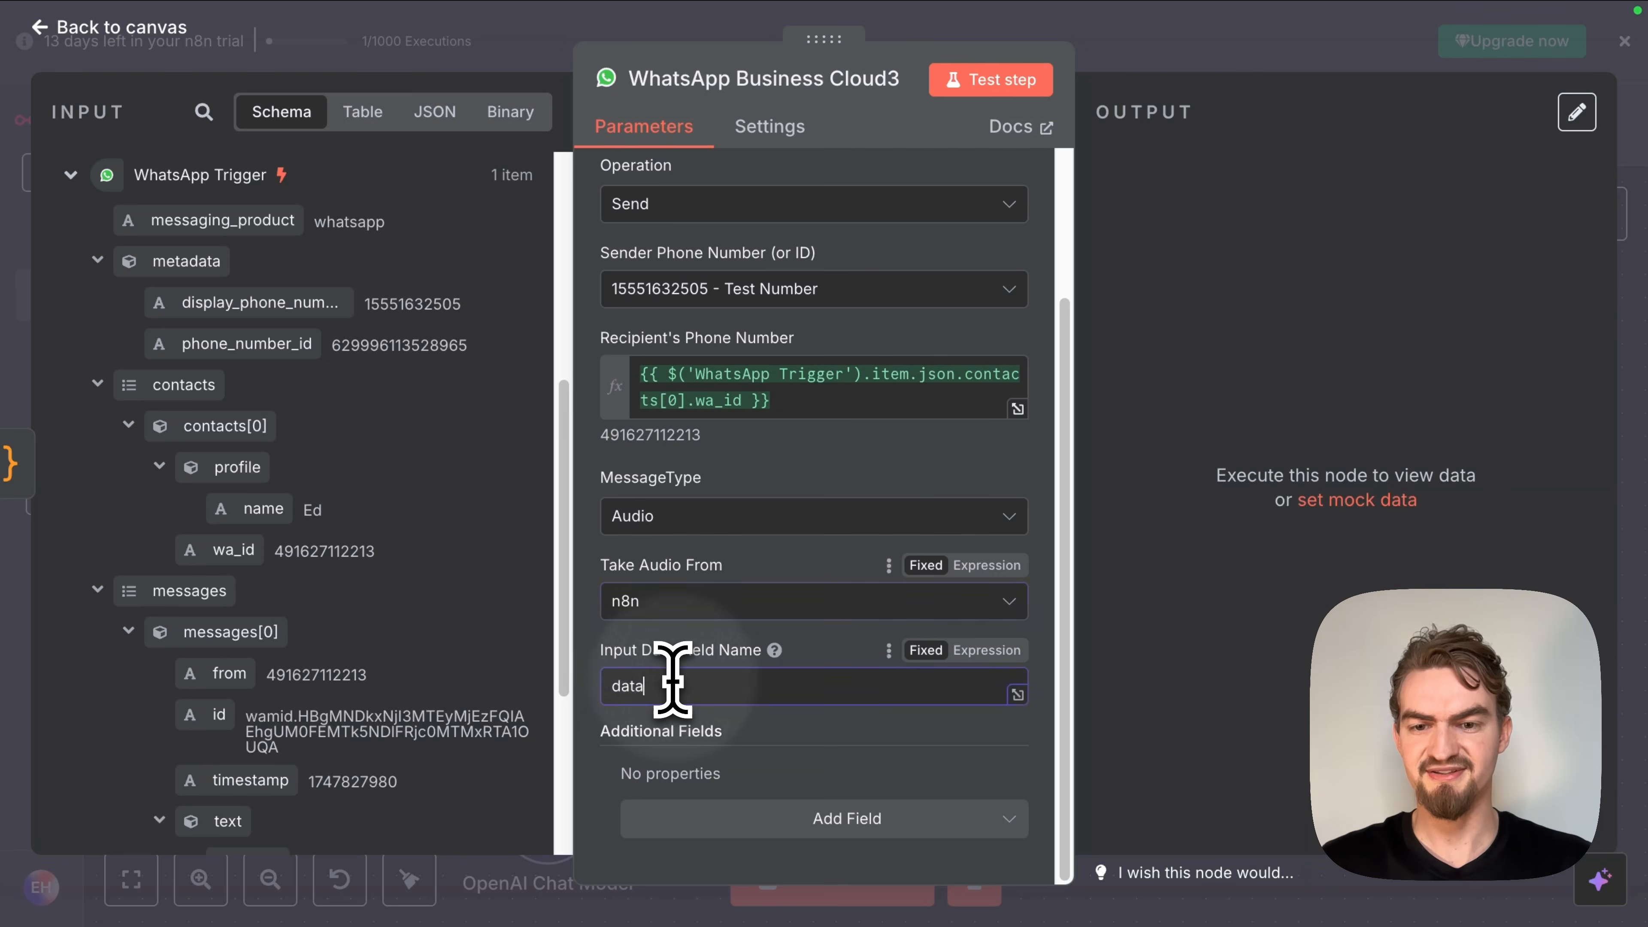
Step: Test the WhatsApp audio reply node, then return to the canvas and show the whole workflow
{"action": "left_click", "coordinate": [996, 88]}
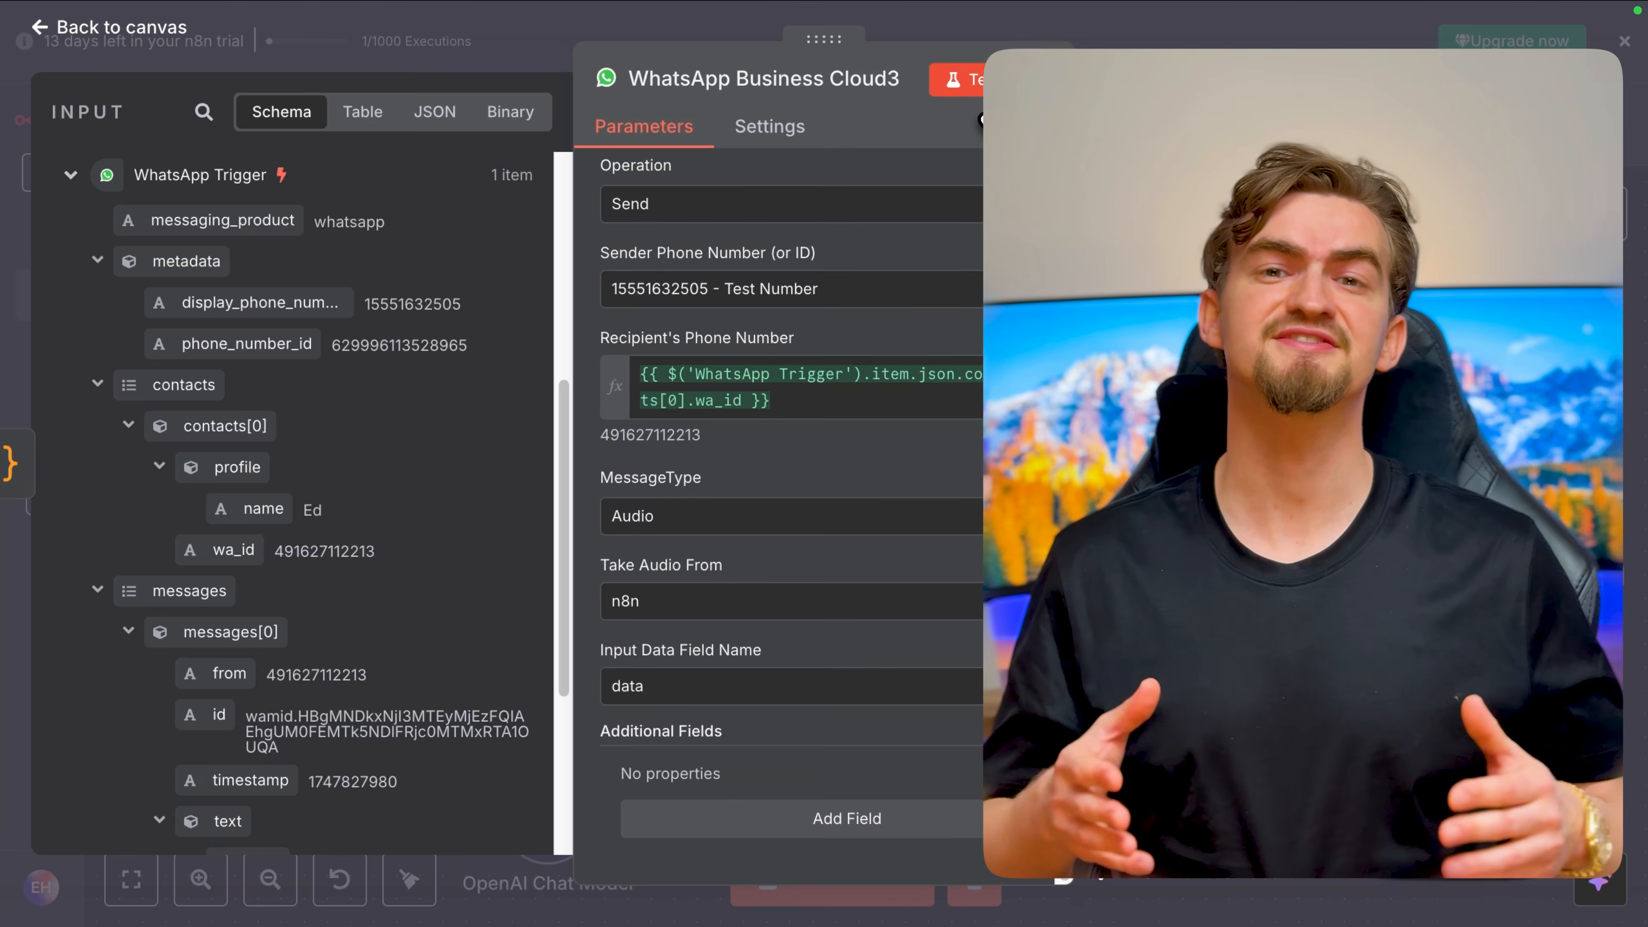
{"action": "left_click", "coordinate": [389, 57]}
{"action": "left_click", "coordinate": [131, 880]}
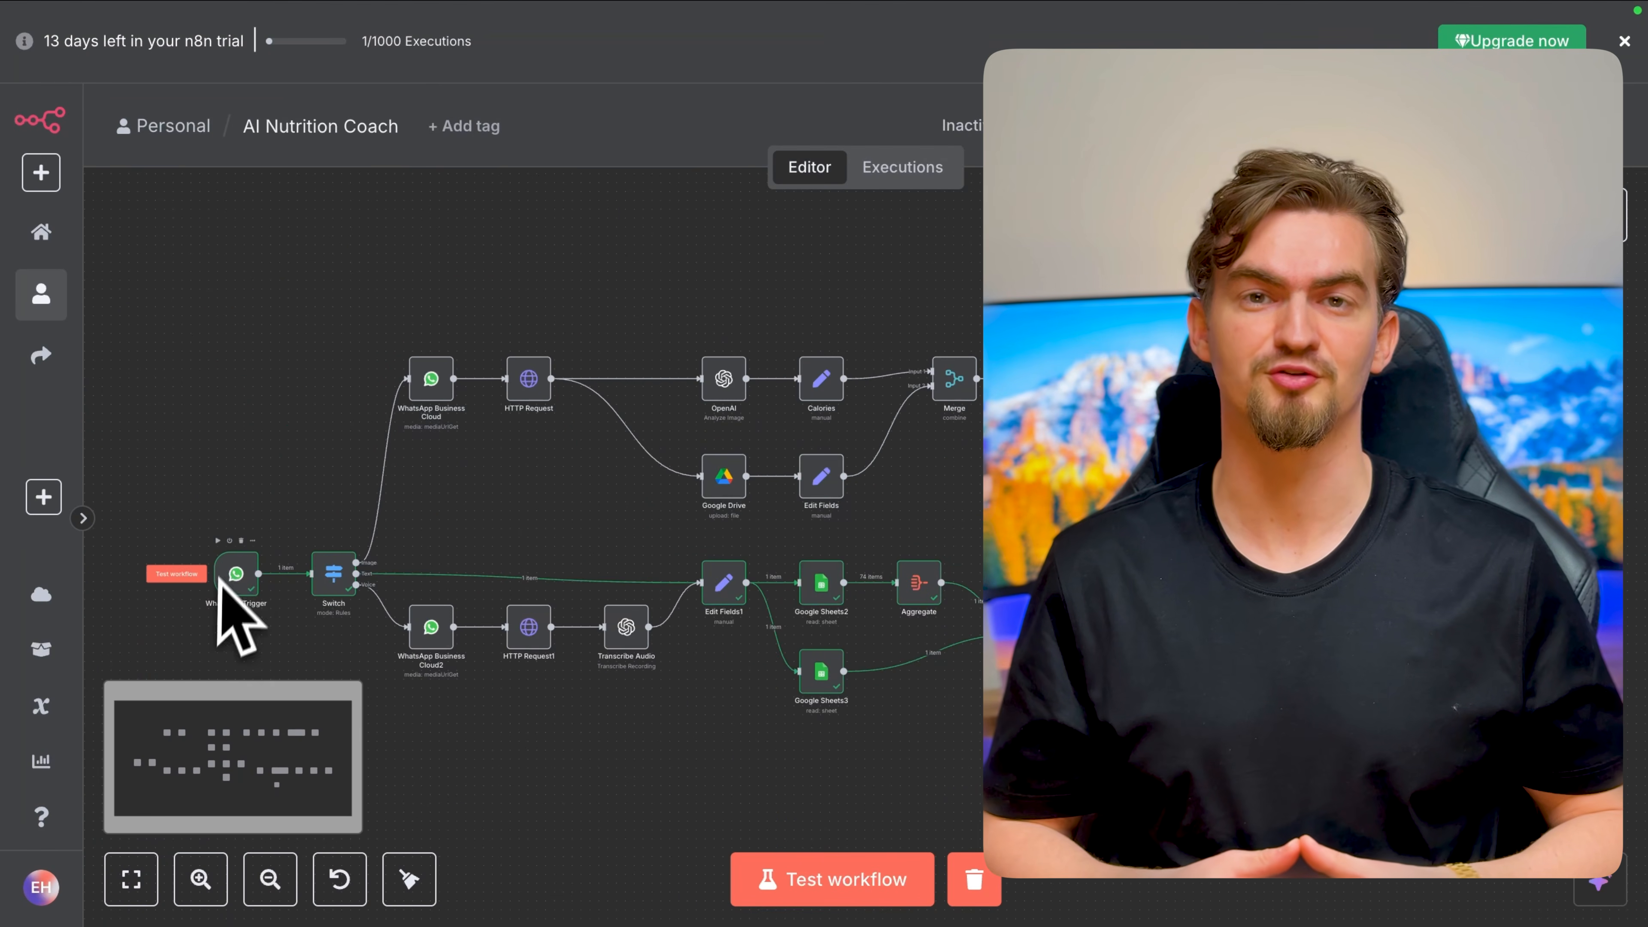